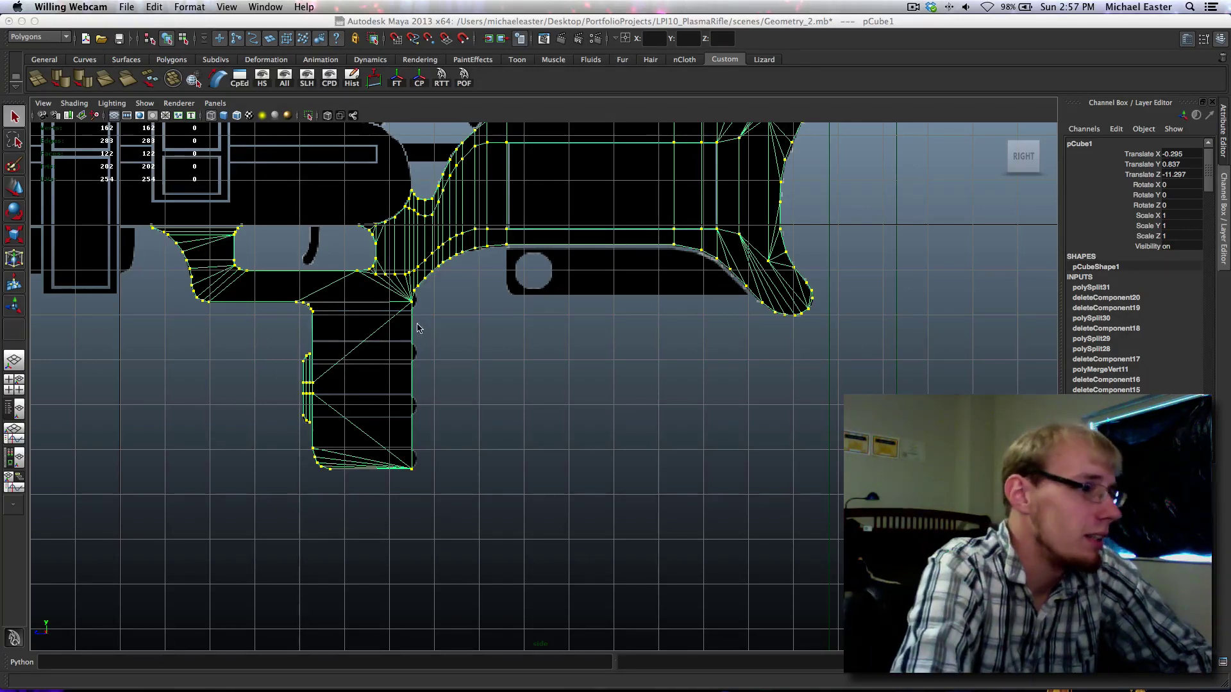
Step: Examine the vertices around the trigger guard and the neck behind it, and return the mesh to object selection
left_click(400, 283)
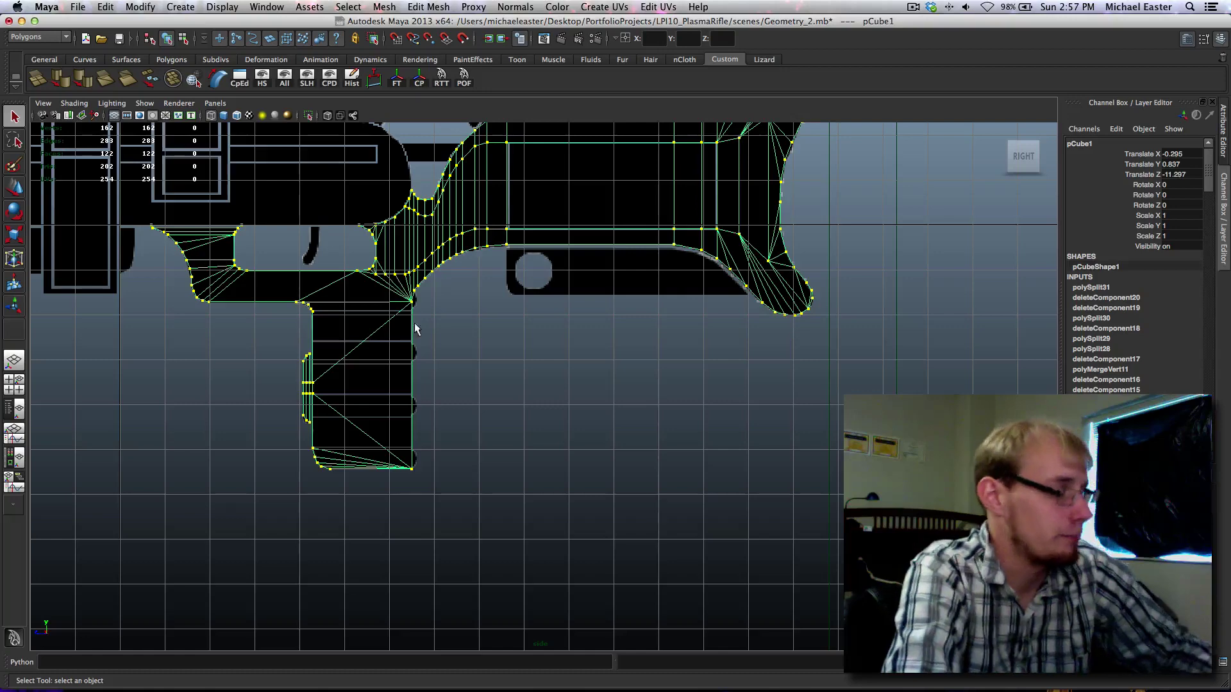
scroll(415, 328, "down", 3)
scroll(741, 425, "up", 8)
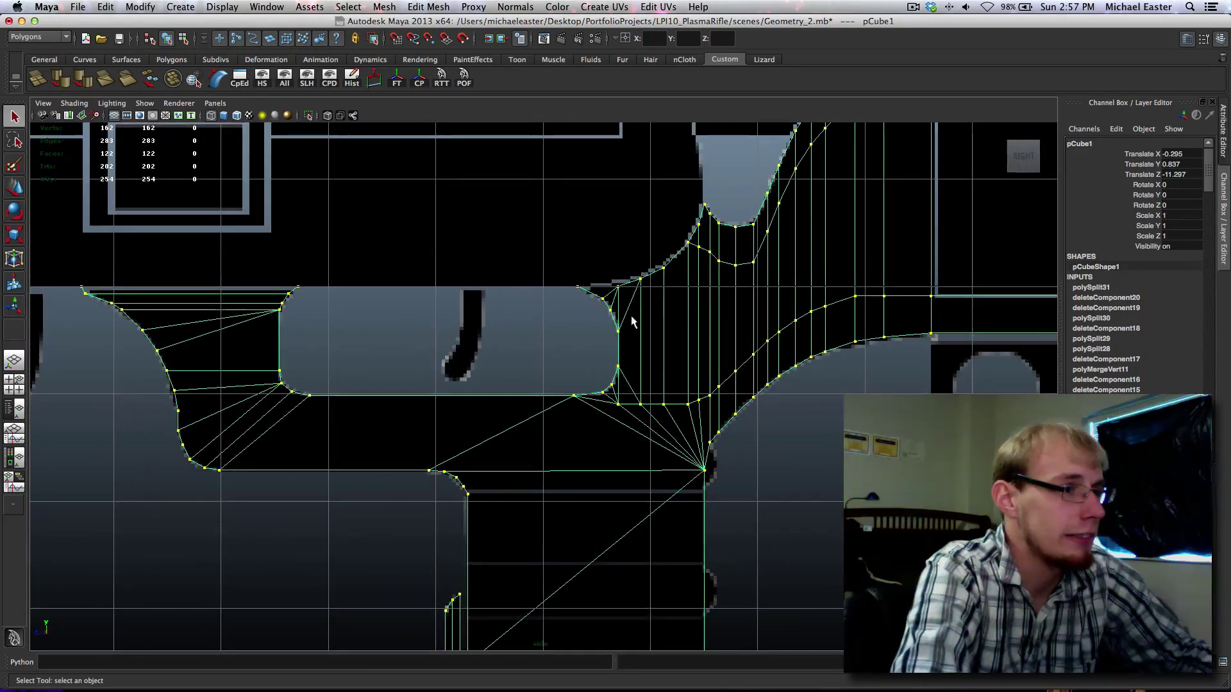
left_click_drag(538, 220, 763, 495)
middle_click_drag(627, 306, 575, 341, "alt")
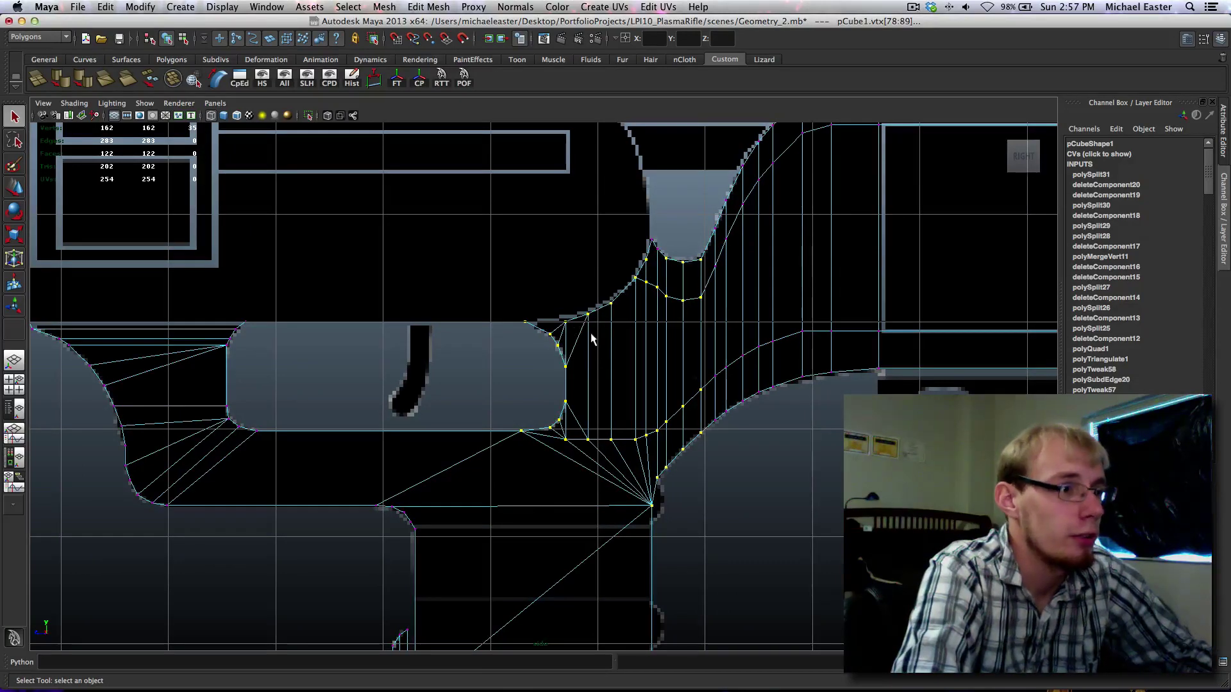
right_click(591, 333)
right_click_drag(588, 330, 631, 311)
left_click_drag(577, 250, 737, 417)
middle_click_drag(762, 433, 645, 309, "alt")
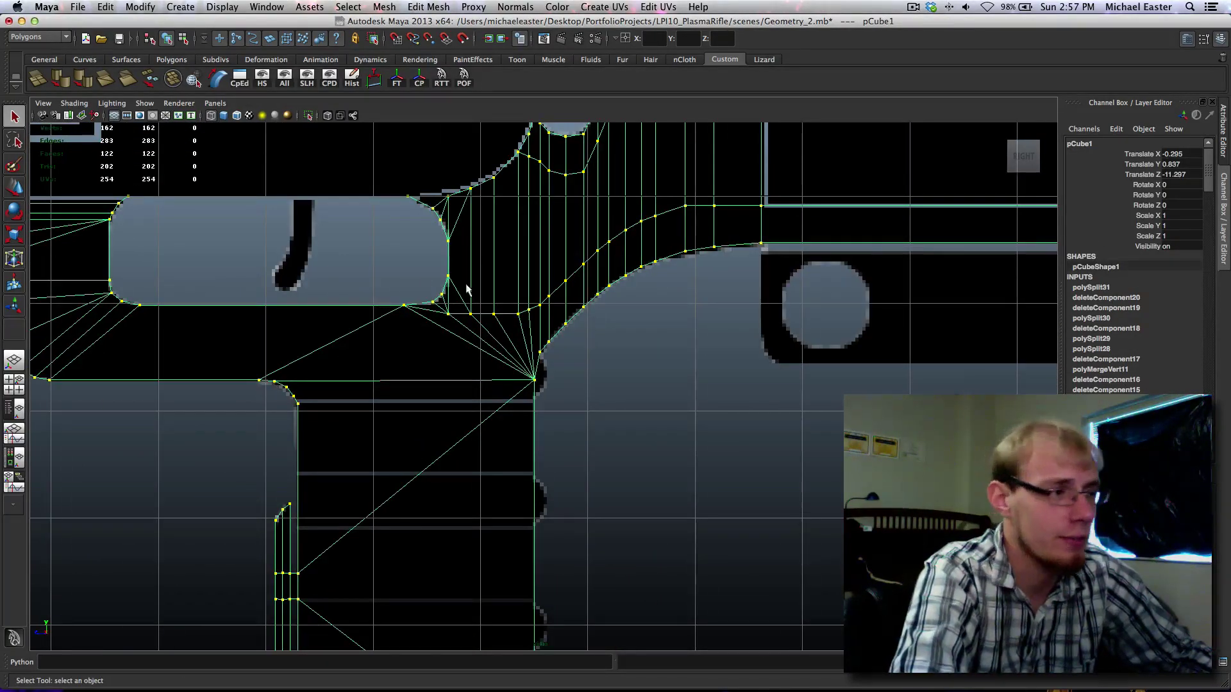
Step: Switch the side view to shaded display so the rifle mesh shows its filled faces over the reference
middle_click_drag(467, 284, 466, 323, "alt")
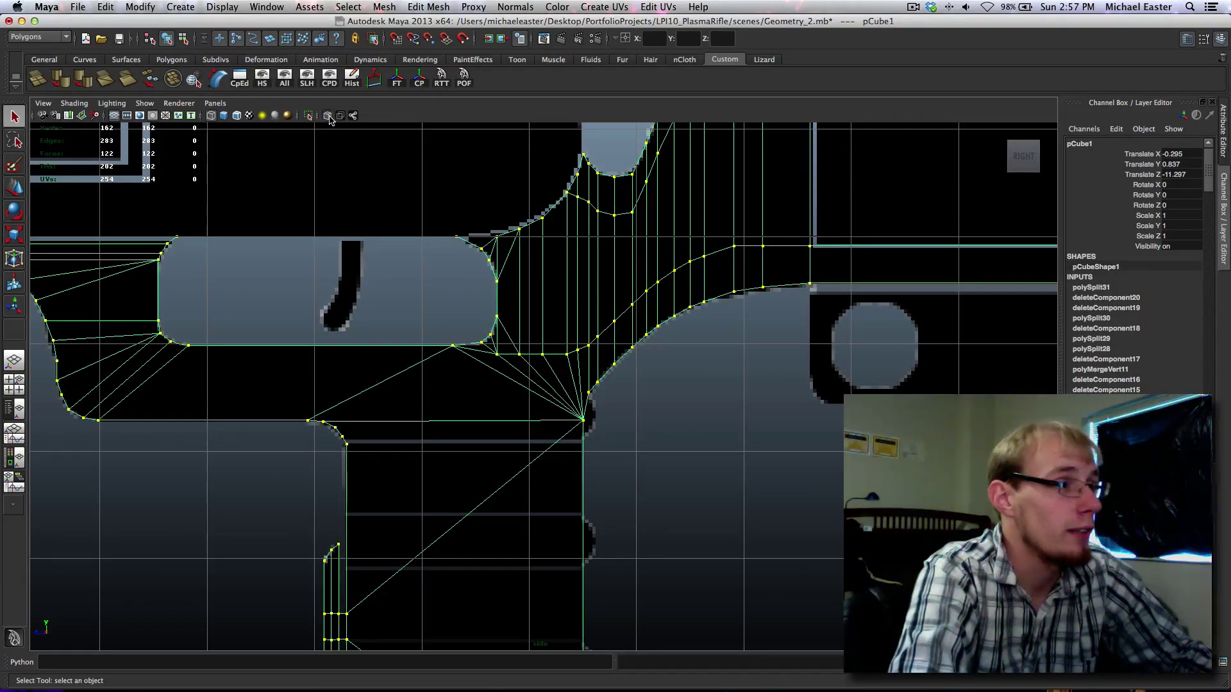
middle_click_drag(399, 252, 415, 268, "alt")
key("5")
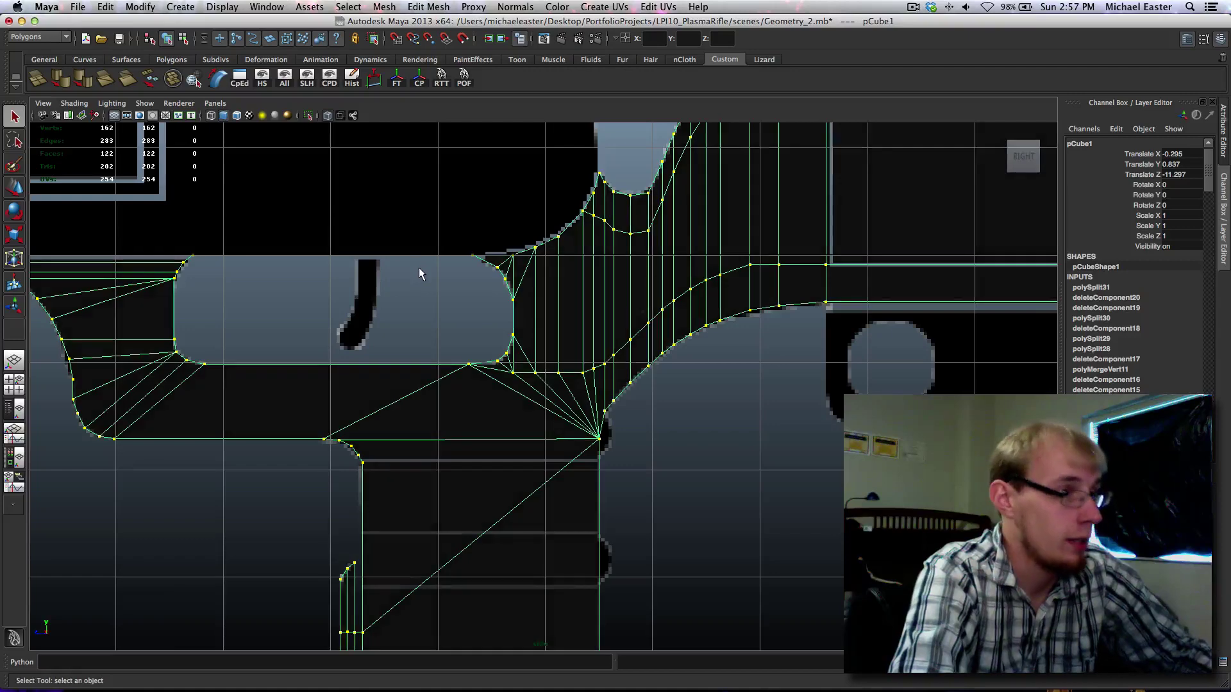
Step: Examine the vertical edges running from the trigger guard through the neck into the stock's rectangular panel
middle_click_drag(692, 388, 670, 373, "alt")
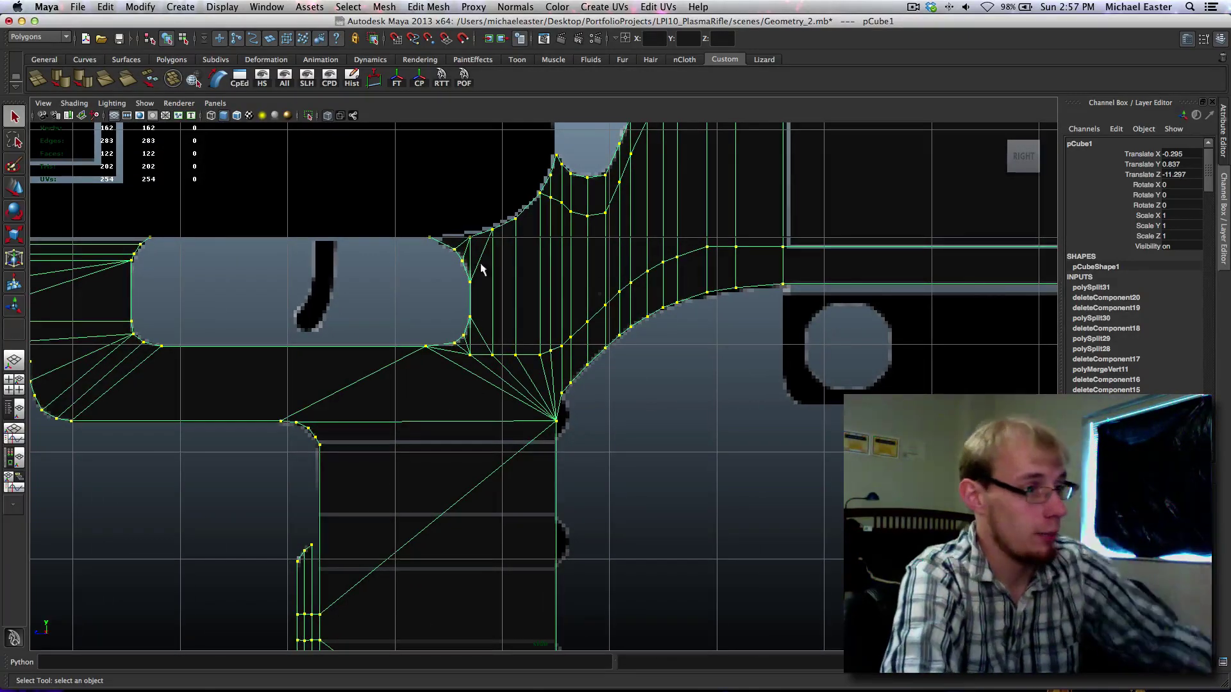
middle_click_drag(530, 310, 161, 413, "alt")
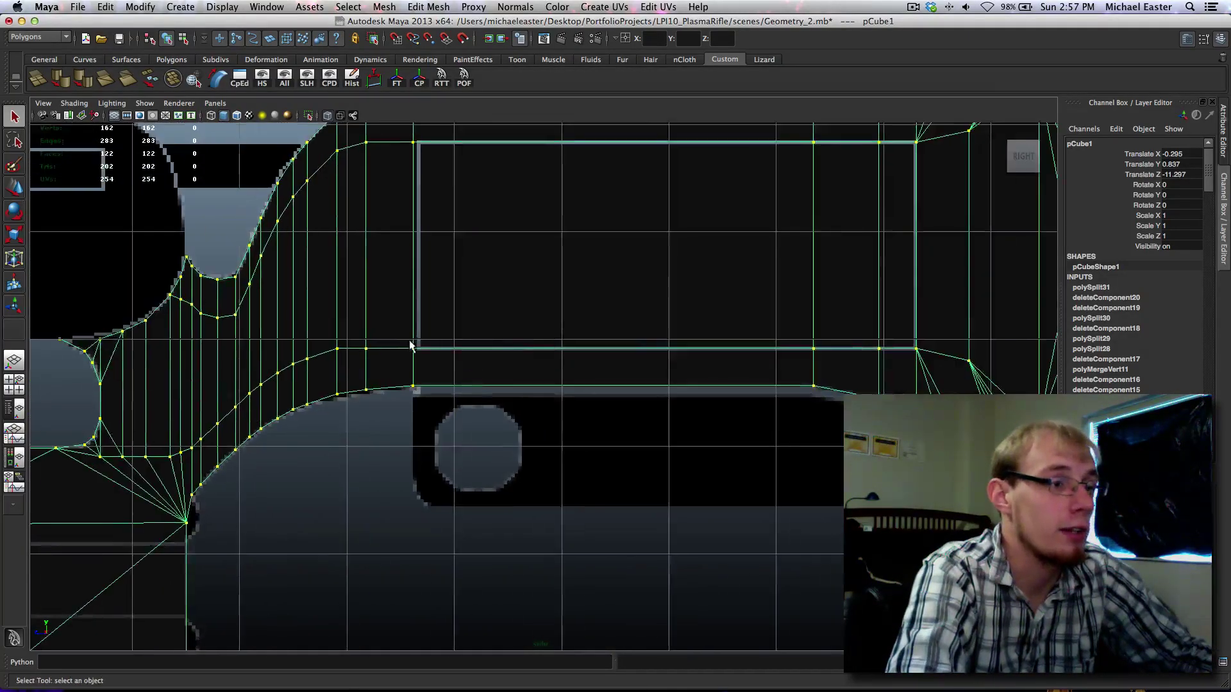
middle_click_drag(634, 334, 359, 419, "alt")
middle_click_drag(407, 283, 827, 199, "alt")
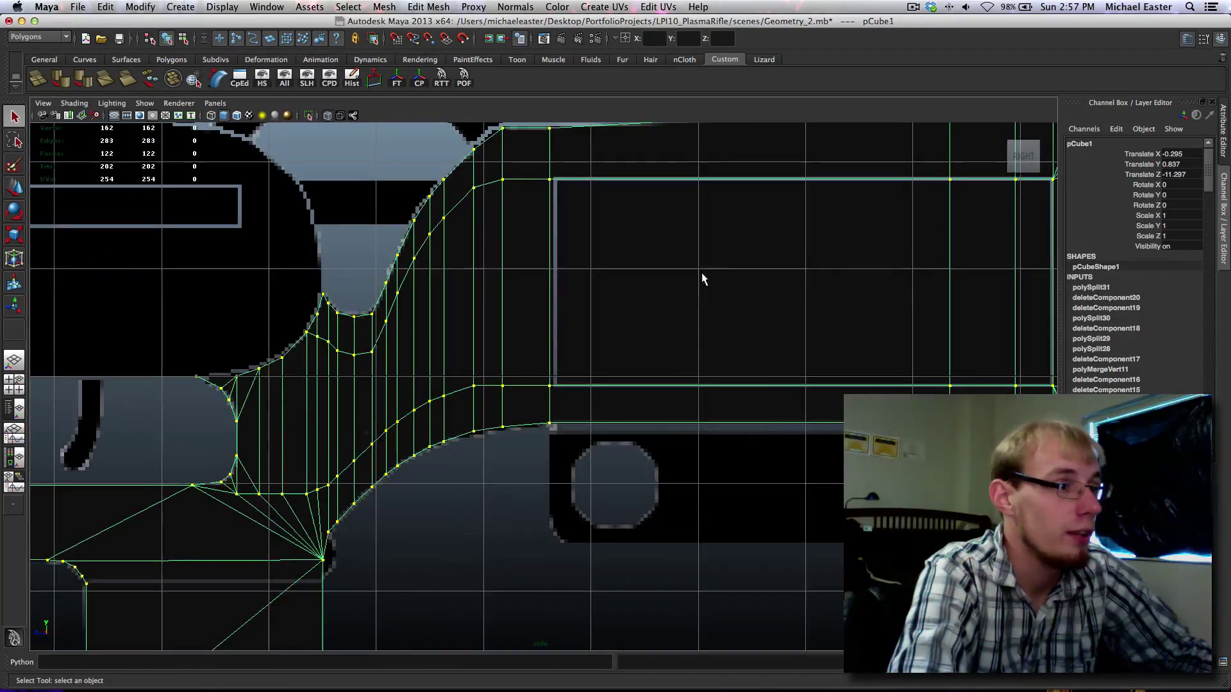
right_click(712, 272)
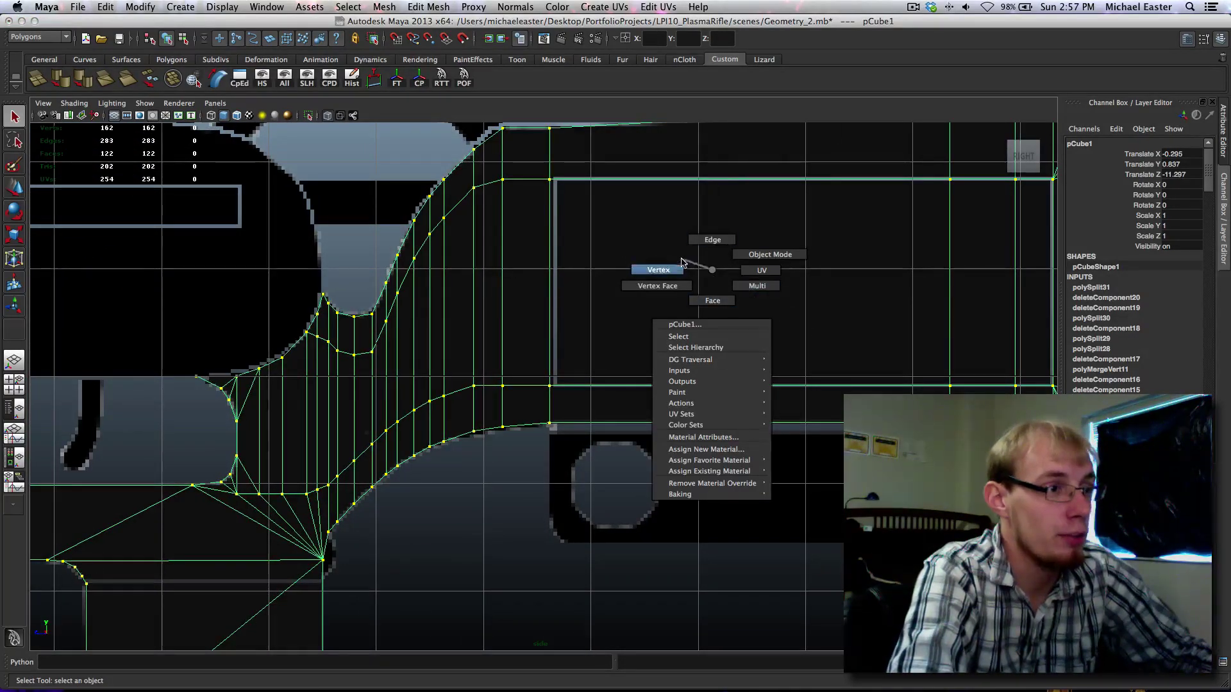
middle_click_drag(212, 384, 448, 297, "alt")
middle_click_drag(397, 407, 590, 290, "alt")
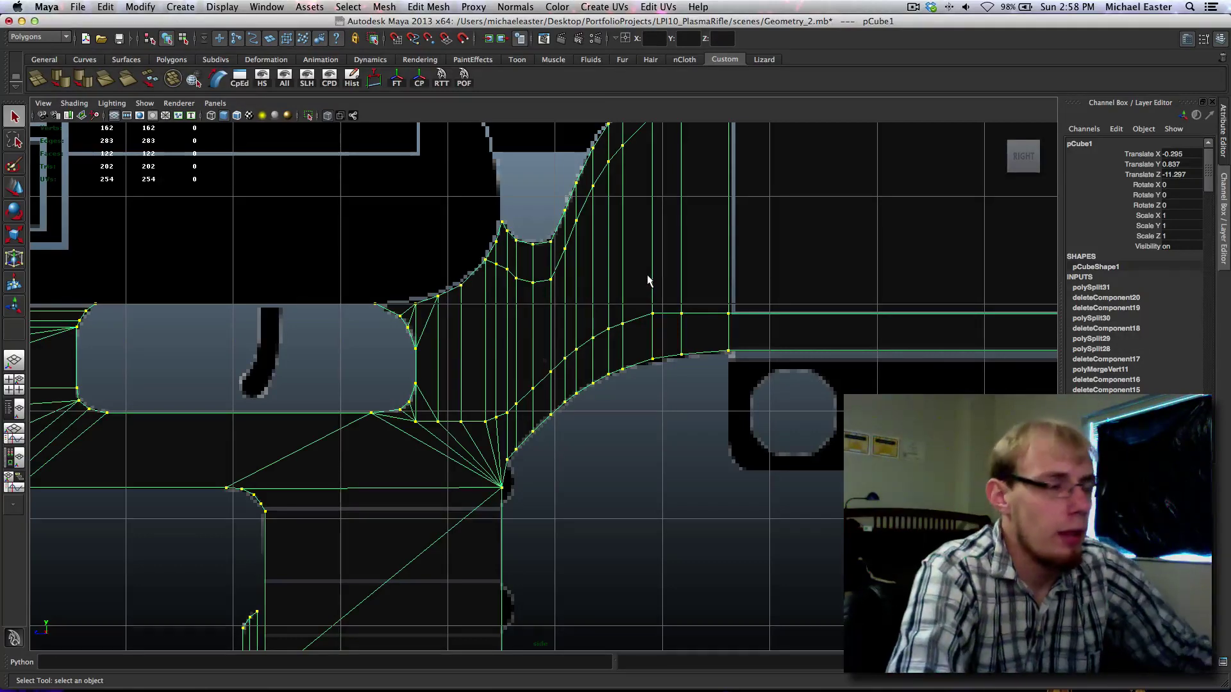
middle_click_drag(534, 254, 769, 258, "alt")
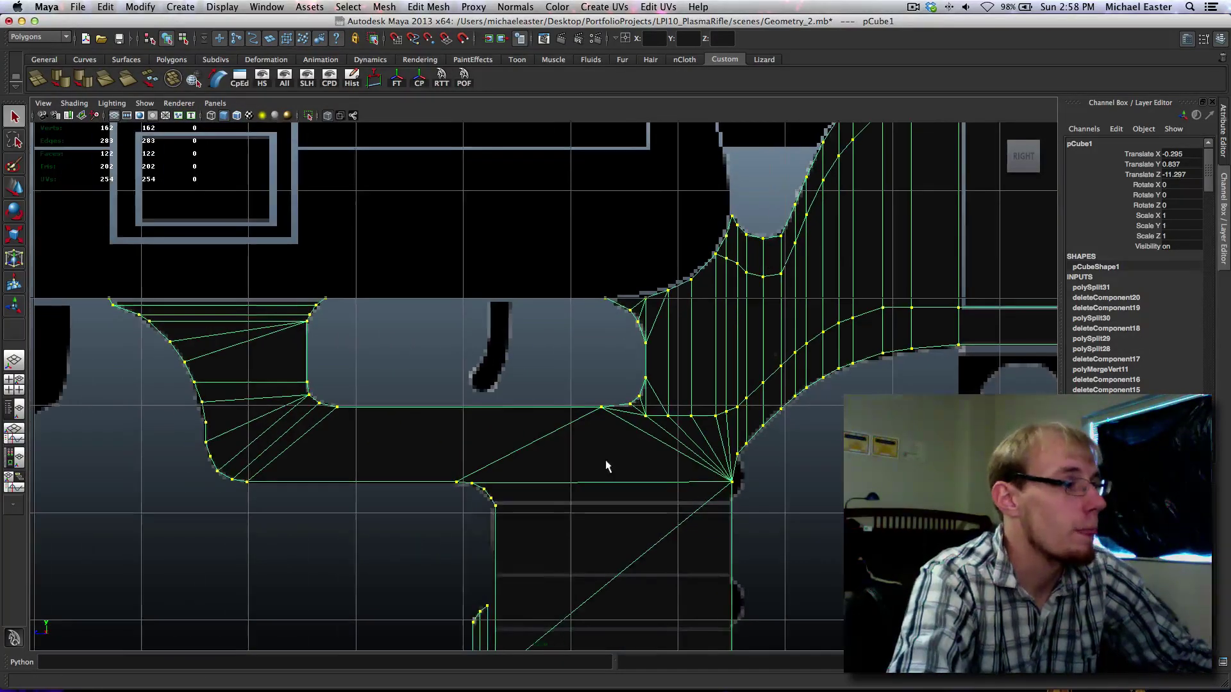
Step: Examine up close the edges converging on the grip's upper rear corner and around the trigger guard's rear curve
middle_click_drag(607, 464, 691, 414, "alt")
middle_click_drag(817, 360, 724, 377, "alt")
middle_click_drag(756, 322, 688, 338, "alt")
scroll(627, 356, "up", 2)
middle_click_drag(649, 296, 595, 320, "alt")
right_click_drag(595, 320, 724, 321, "alt")
middle_click_drag(744, 326, 842, 184, "alt")
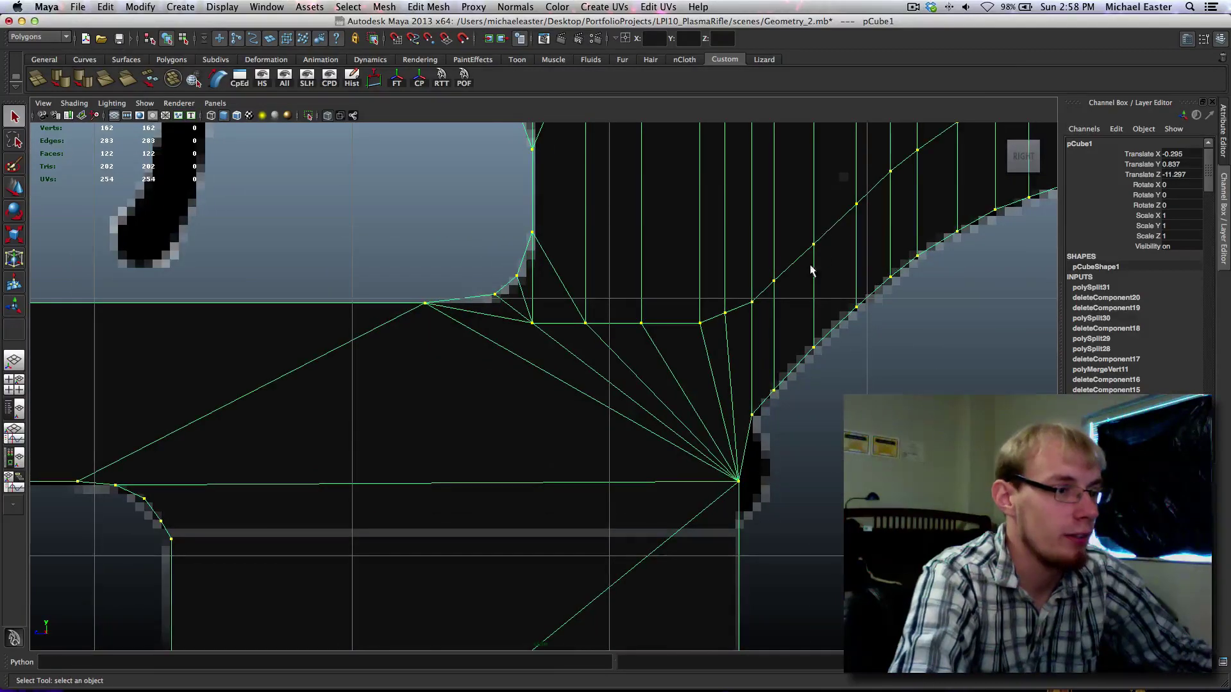
middle_click_drag(689, 193, 681, 326, "alt")
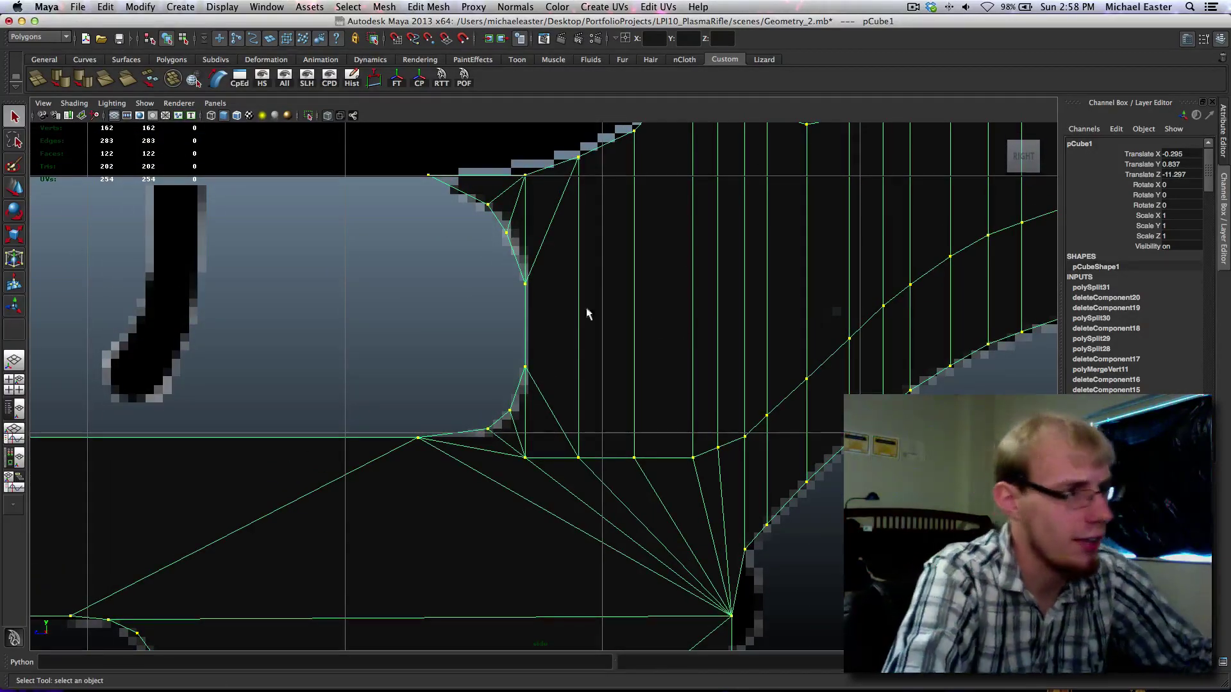
middle_click_drag(579, 299, 522, 325, "alt")
right_click_drag(821, 324, 602, 314, "alt")
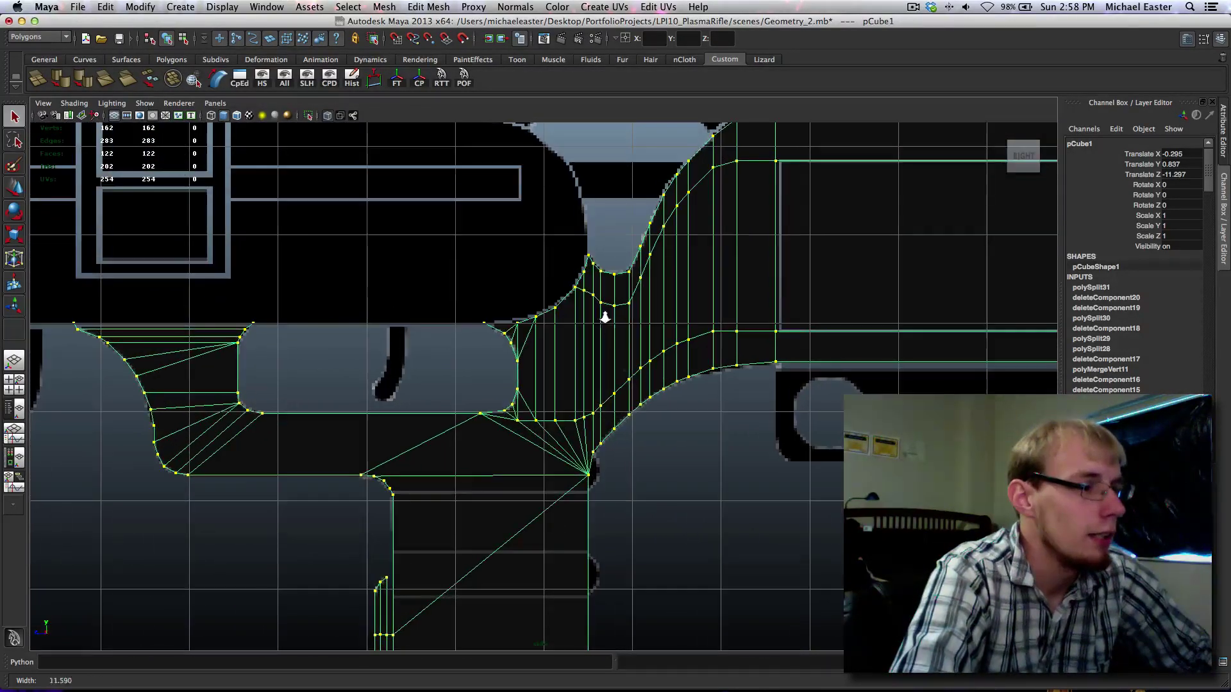
middle_click_drag(668, 360, 656, 342, "alt")
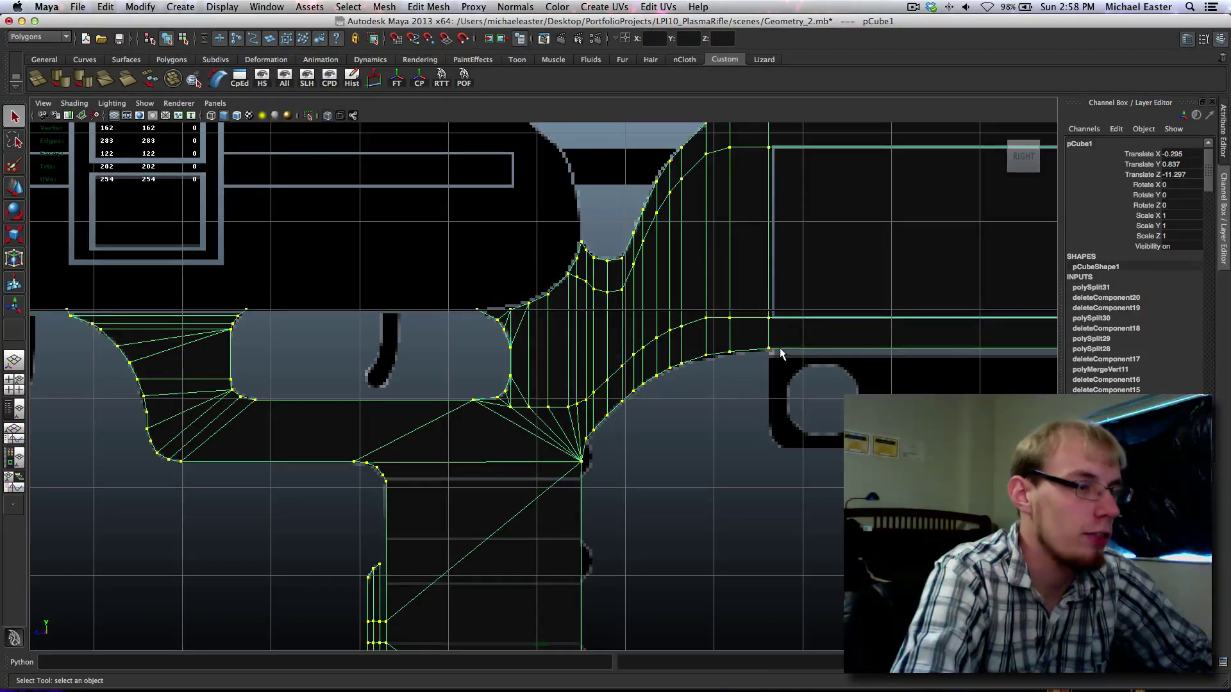
Step: Examine the edge layout of the stock from the neck to the flared butt end
middle_click_drag(814, 280, 657, 323, "alt")
middle_click_drag(613, 270, 688, 219, "alt")
middle_click_drag(498, 335, 537, 309, "alt")
middle_click_drag(516, 378, 539, 255, "alt")
middle_click_drag(526, 307, 332, 495, "alt")
middle_click_drag(600, 348, 536, 367, "alt")
scroll(536, 367, "down", 2)
scroll(723, 307, "up", 2)
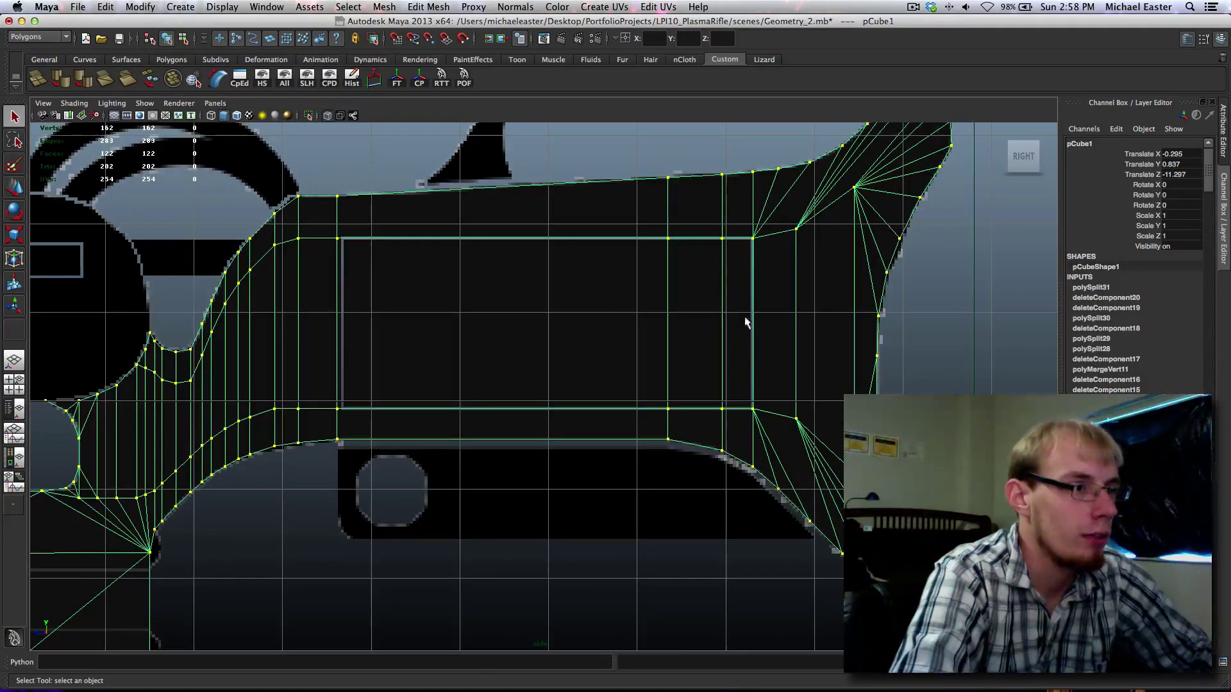
Step: Select the faces inside the stock's rectangular panel to inspect them, and return to object selection
middle_click_drag(617, 326, 624, 332, "alt")
right_click_drag(685, 293, 681, 320)
left_click_drag(596, 276, 738, 343)
middle_click_drag(543, 310, 623, 360, "alt")
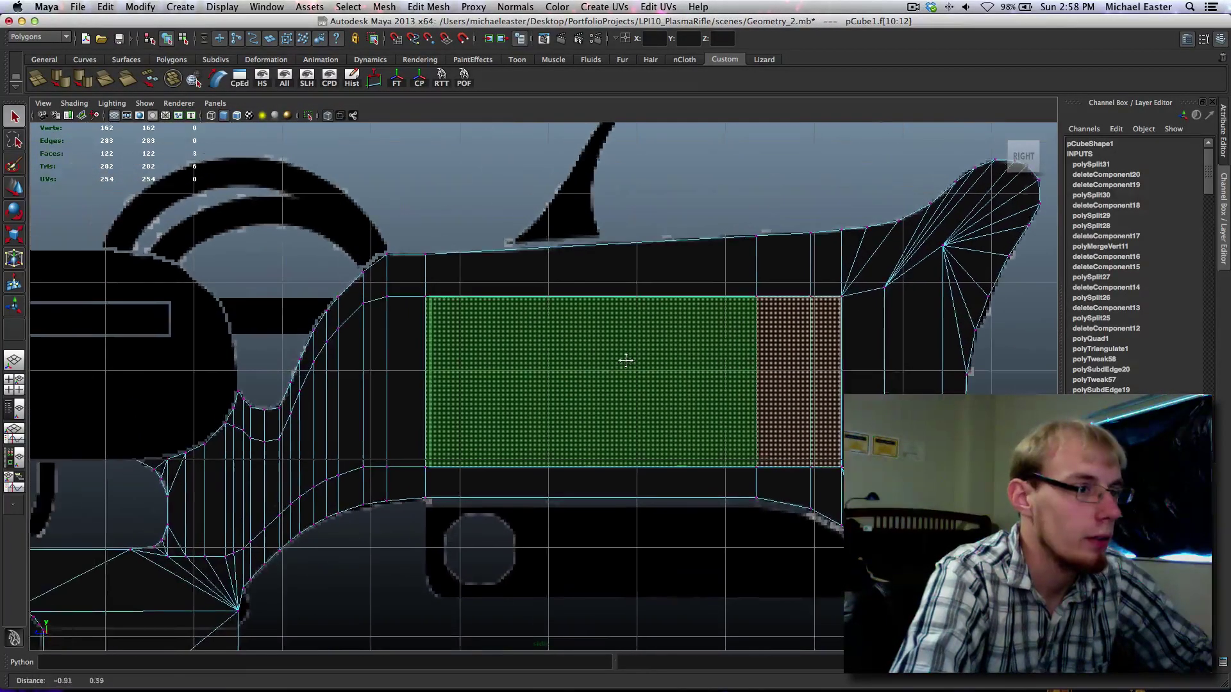
middle_click_drag(702, 371, 767, 295, "alt")
middle_click_drag(487, 317, 439, 299, "alt")
right_click_drag(411, 285, 447, 264)
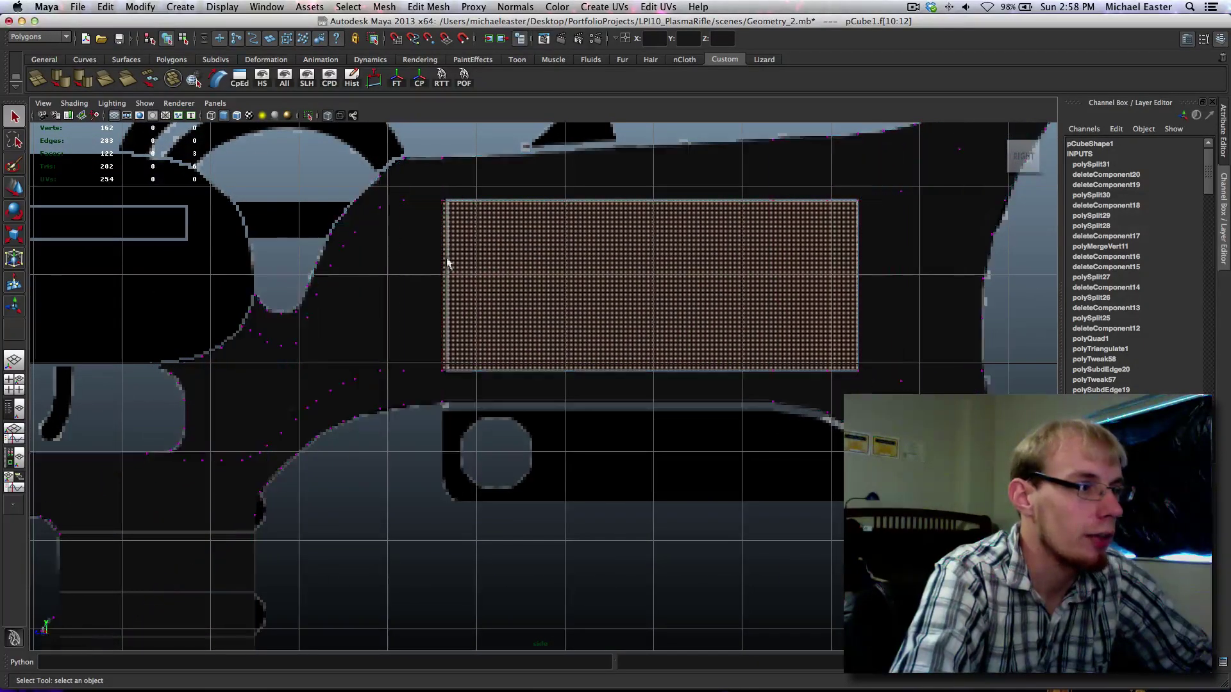
middle_click_drag(594, 299, 535, 326, "alt")
middle_click_drag(780, 333, 618, 359, "alt")
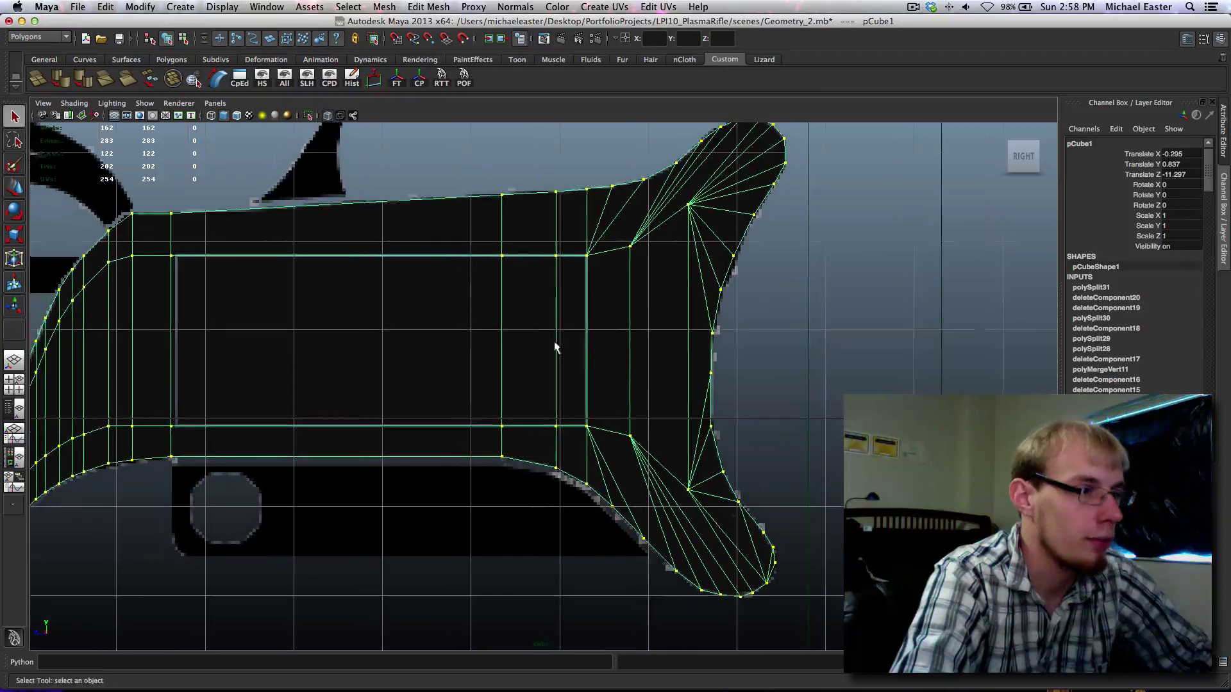
Step: Merge the two intermediate vertices on the stock panel's upper edge into its upper rear corner vertex
middle_click_drag(468, 327, 492, 330, "alt")
right_click_drag(536, 248, 511, 250)
left_click_drag(483, 223, 520, 242)
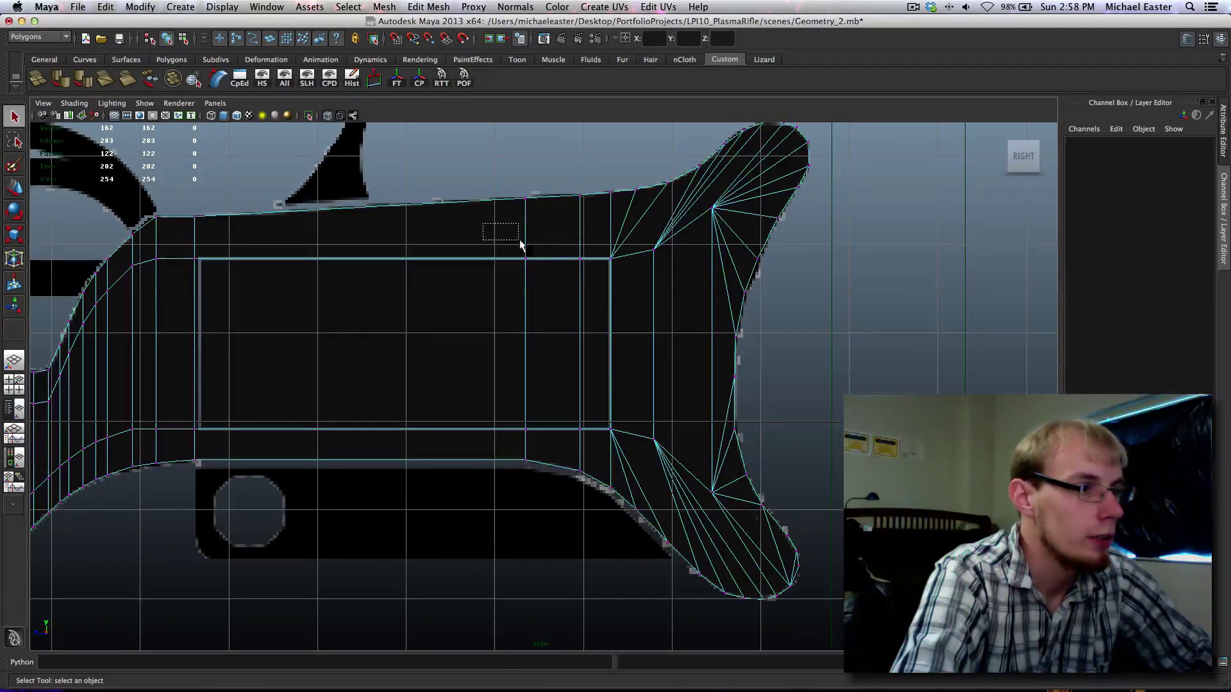
left_click_drag(578, 275, 578, 277)
right_click_drag(585, 369, 586, 373, "shift")
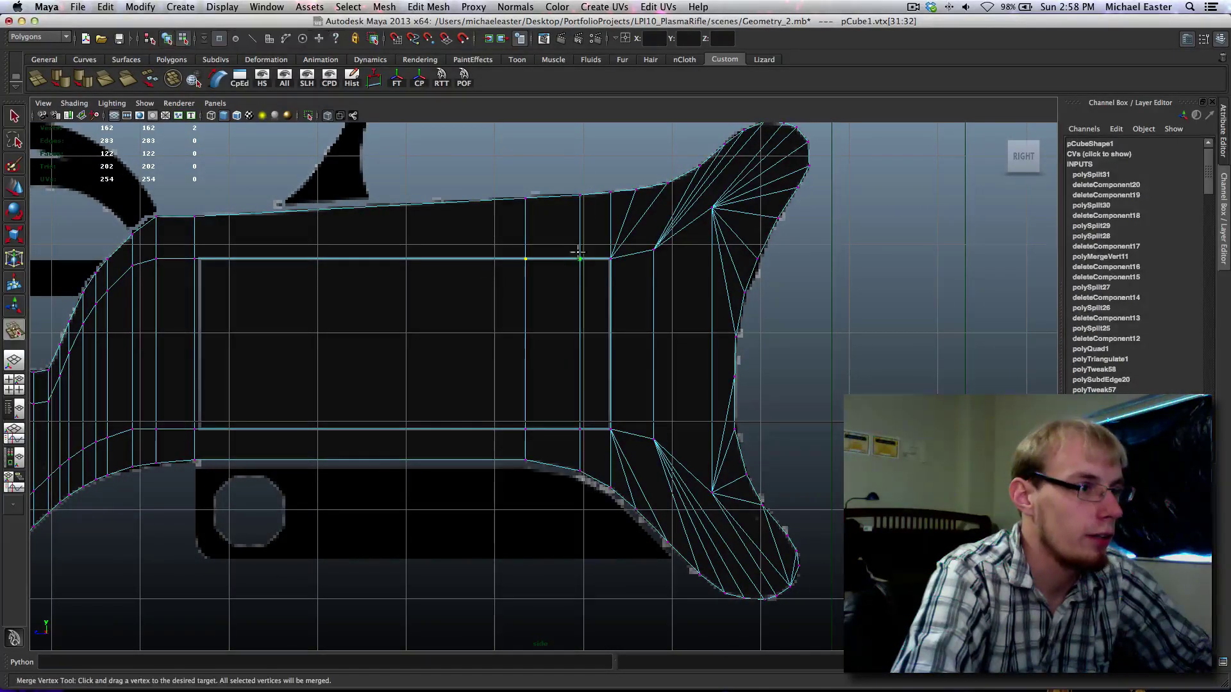
left_click_drag(605, 259, 611, 259)
key("q")
Step: Merge the two intermediate vertices on the stock panel's lower edge into its lower rear corner vertex and return to object selection
left_click_drag(514, 381, 585, 436)
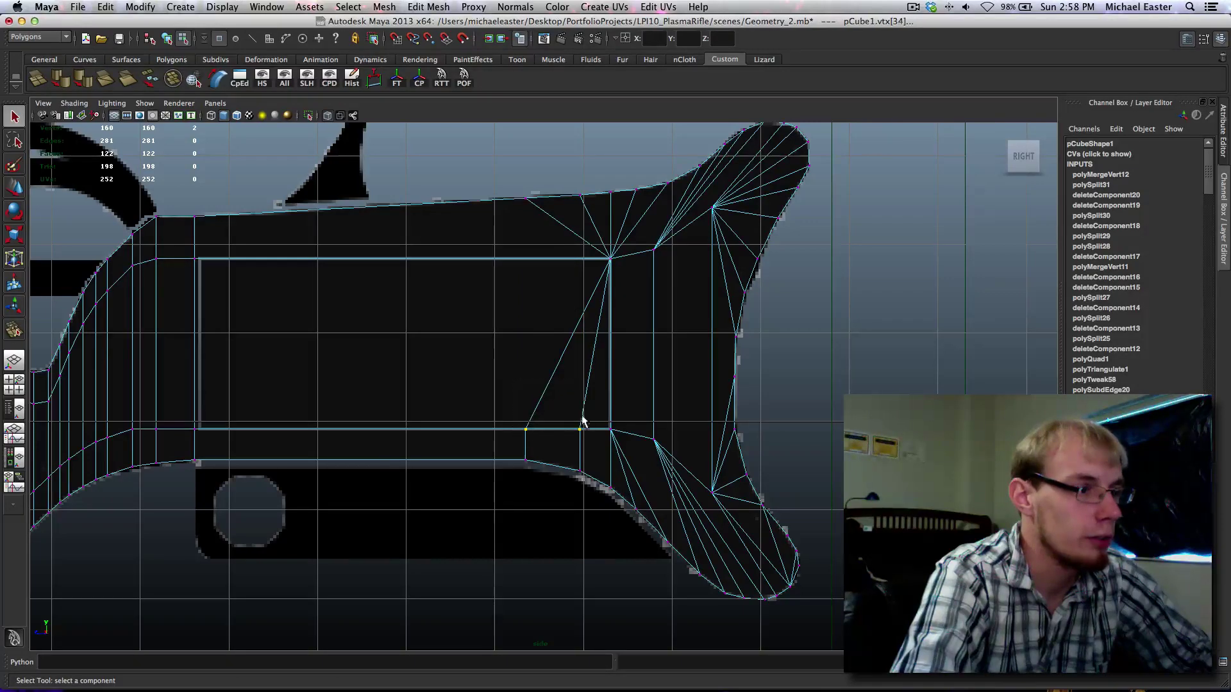
right_click_drag(572, 500, 578, 442, "shift")
left_click_drag(606, 430, 611, 429)
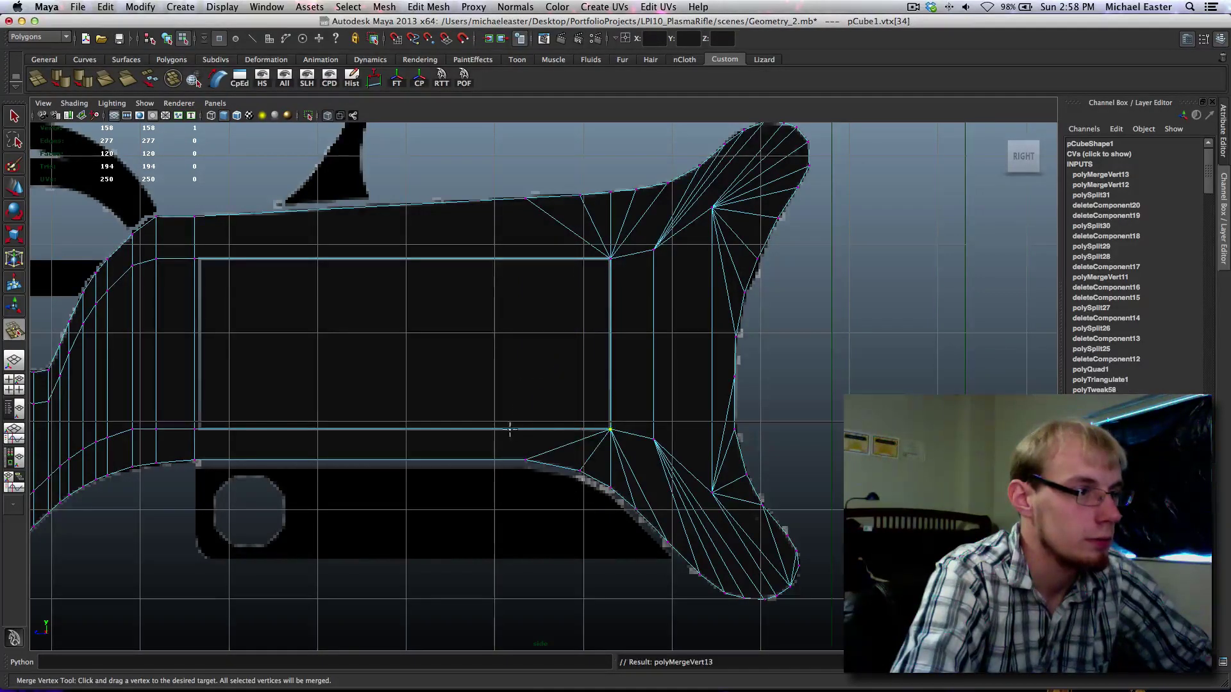
middle_click_drag(386, 415, 683, 408, "alt")
right_click_drag(620, 434, 646, 410)
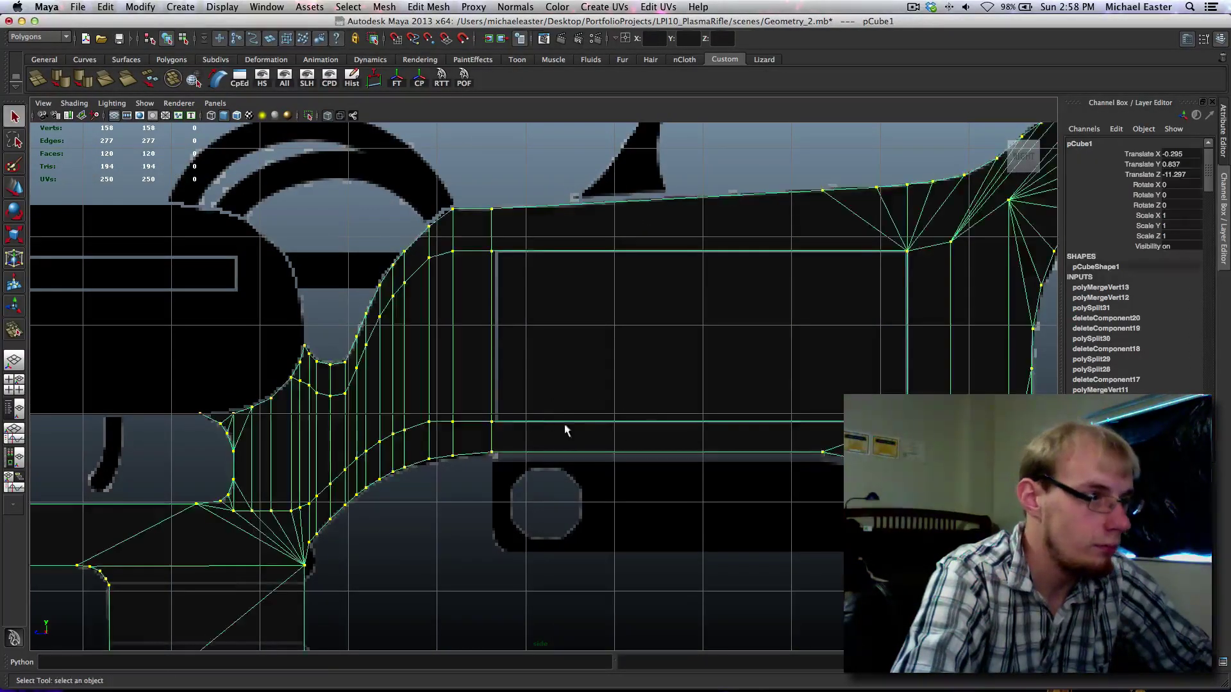
Step: Examine the complete grip and stock mesh against the rifle reference in the side view and around it in perspective
mouse_move(523, 417)
middle_mouse_down("alt")
mouse_move(877, 392)
mouse_move(792, 304)
mouse_move(655, 391)
mouse_move(701, 301)
mouse_move(767, 318)
mouse_move(769, 404)
mouse_move(691, 412)
middle_mouse_up("alt")
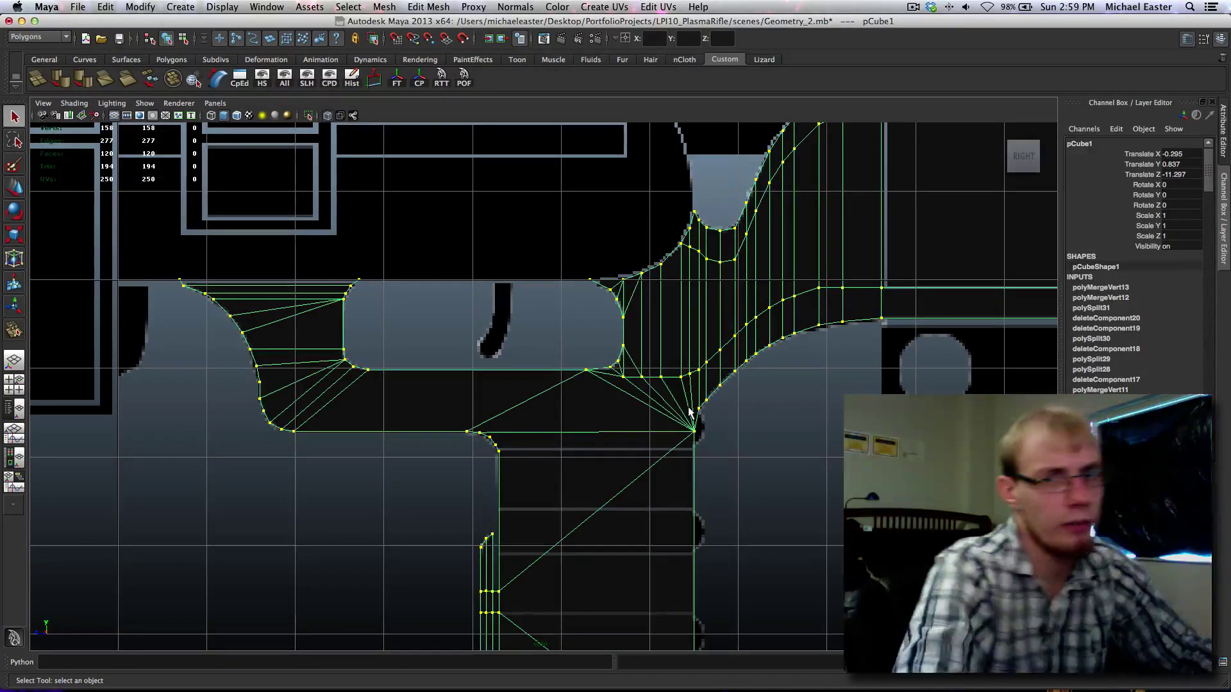
scroll(690, 411, "down", 5)
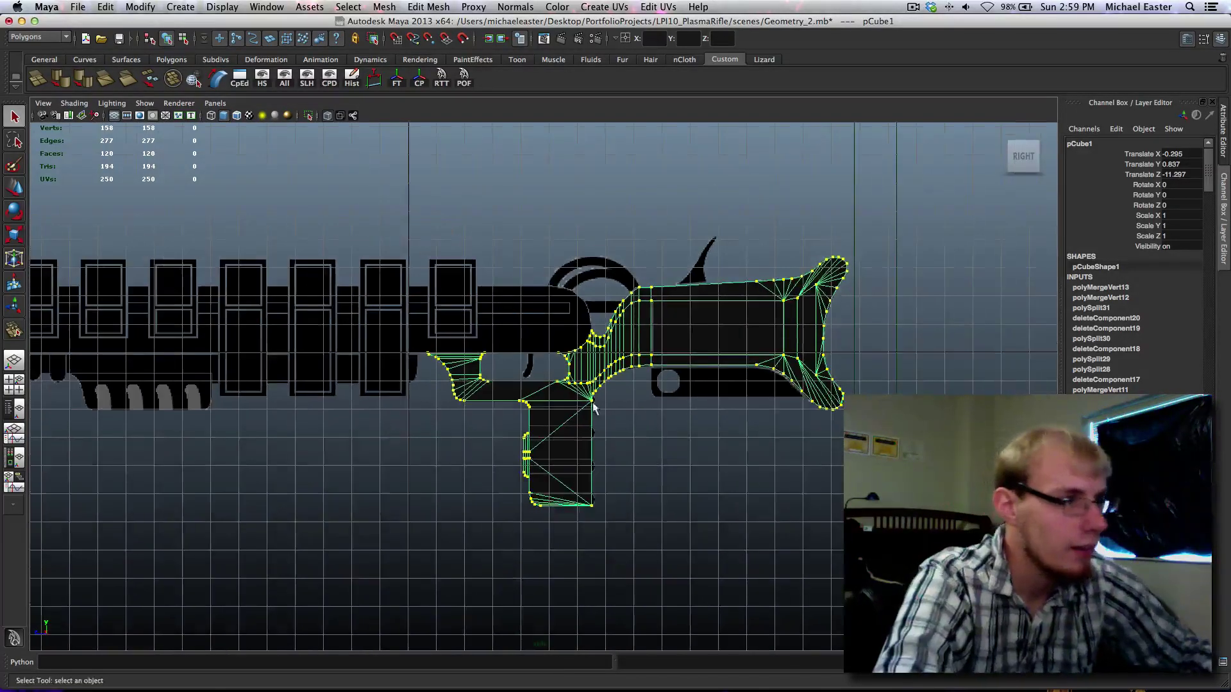
middle_click_drag(527, 359, 481, 354, "alt")
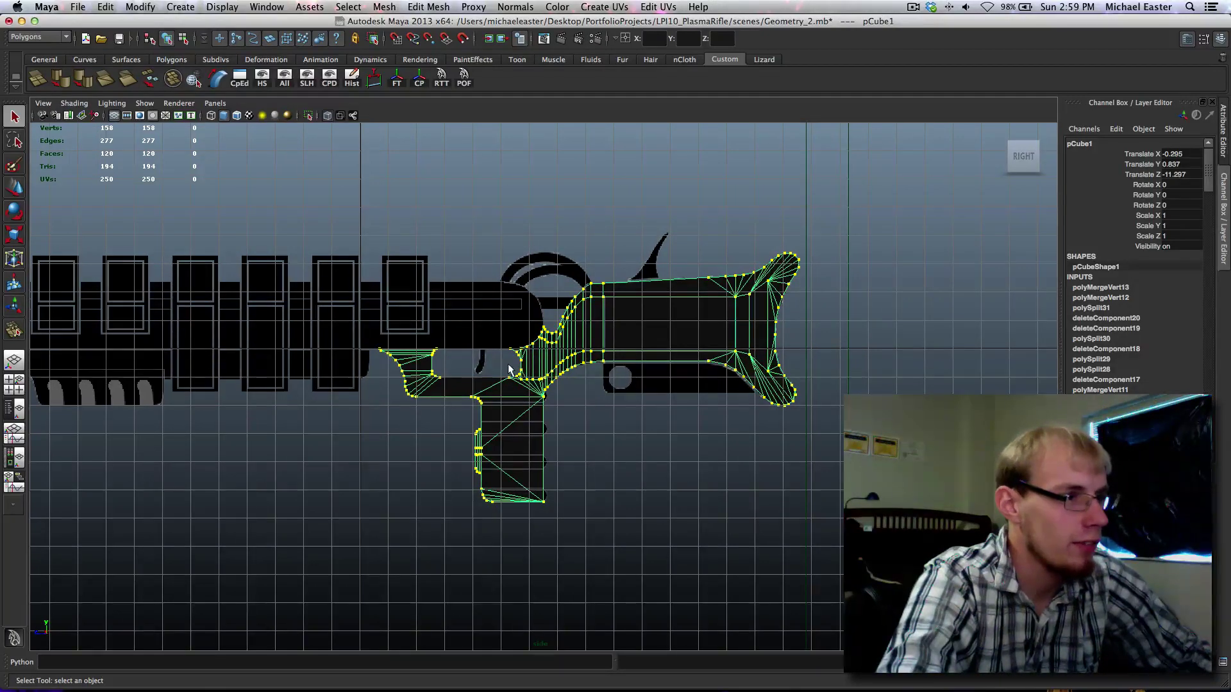
middle_click_drag(550, 370, 658, 429, "alt")
scroll(658, 430, "down", 5)
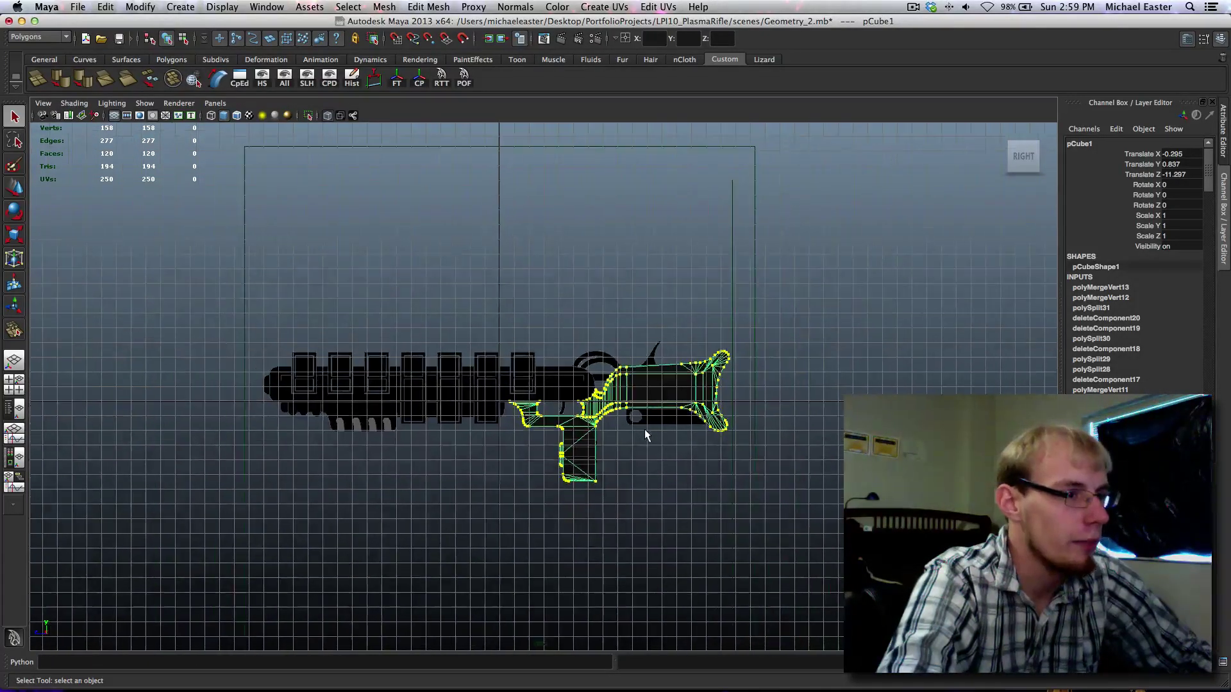
key("space")
key("space")
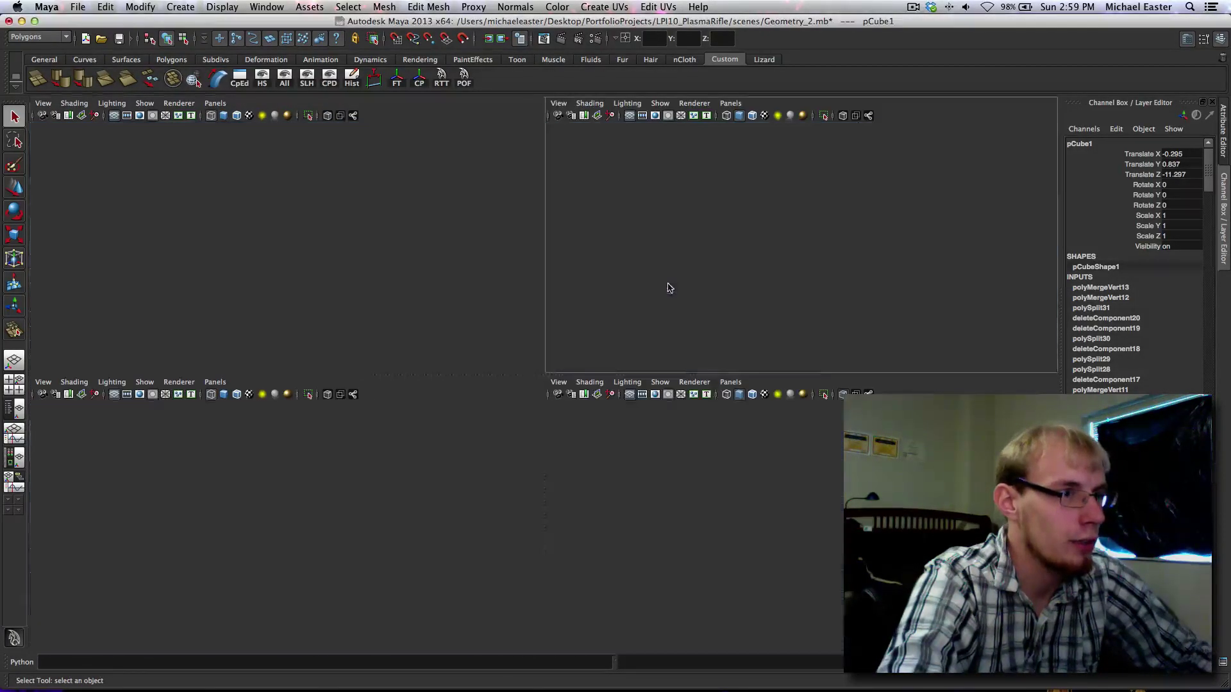
middle_click_drag(572, 303, 895, 375, "alt")
left_click_drag(894, 376, 617, 350, "alt")
middle_click_drag(617, 350, 420, 314, "alt")
middle_click_drag(396, 367, 433, 420, "alt")
left_click_drag(697, 467, 648, 498, "alt")
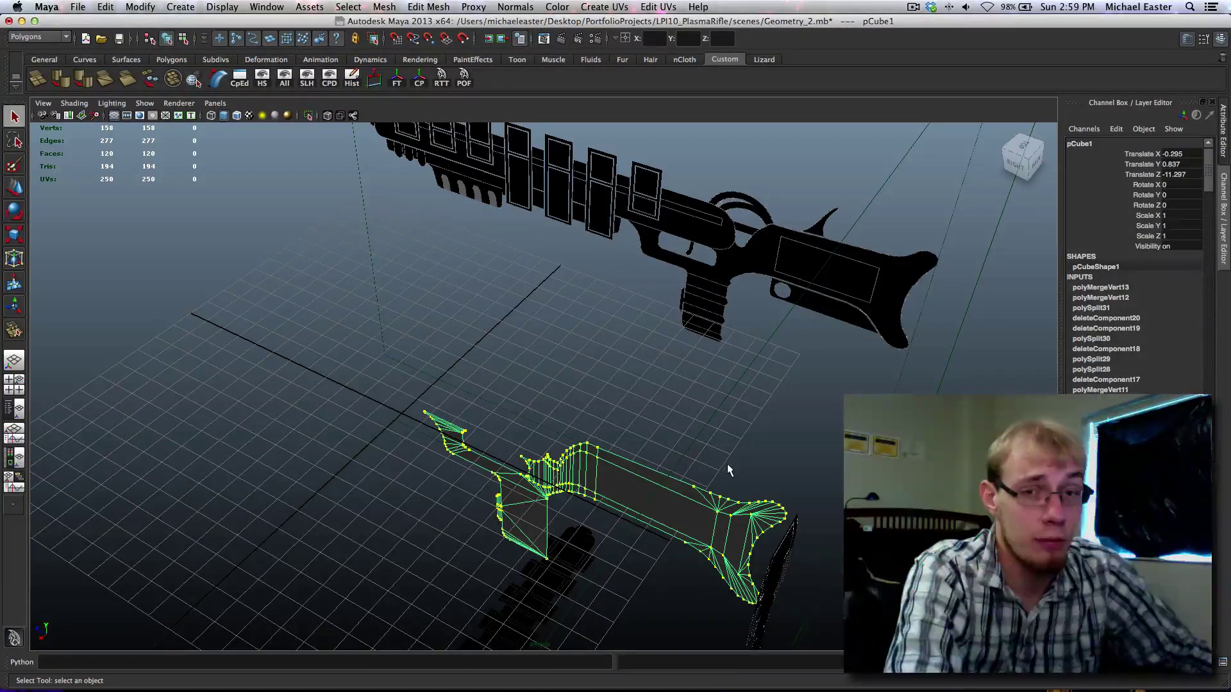
left_click_drag(609, 452, 682, 417, "alt")
Step: Return to the side view and frame the grip, trigger guard and stock
key("space")
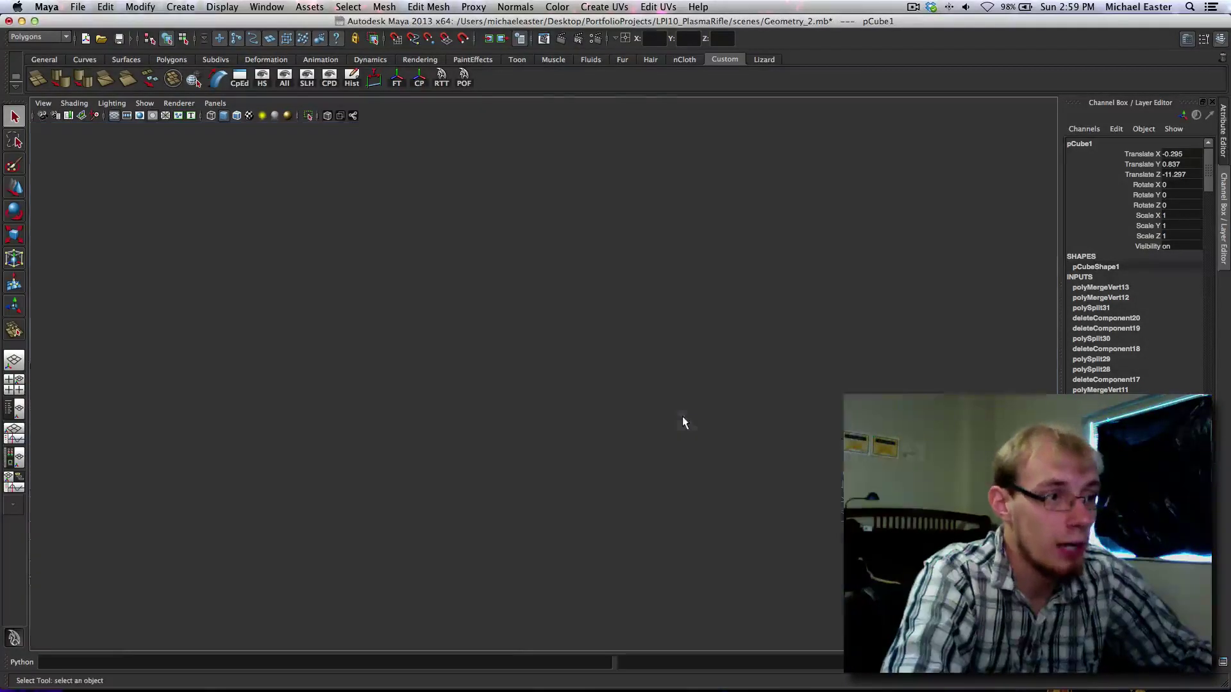
key("space")
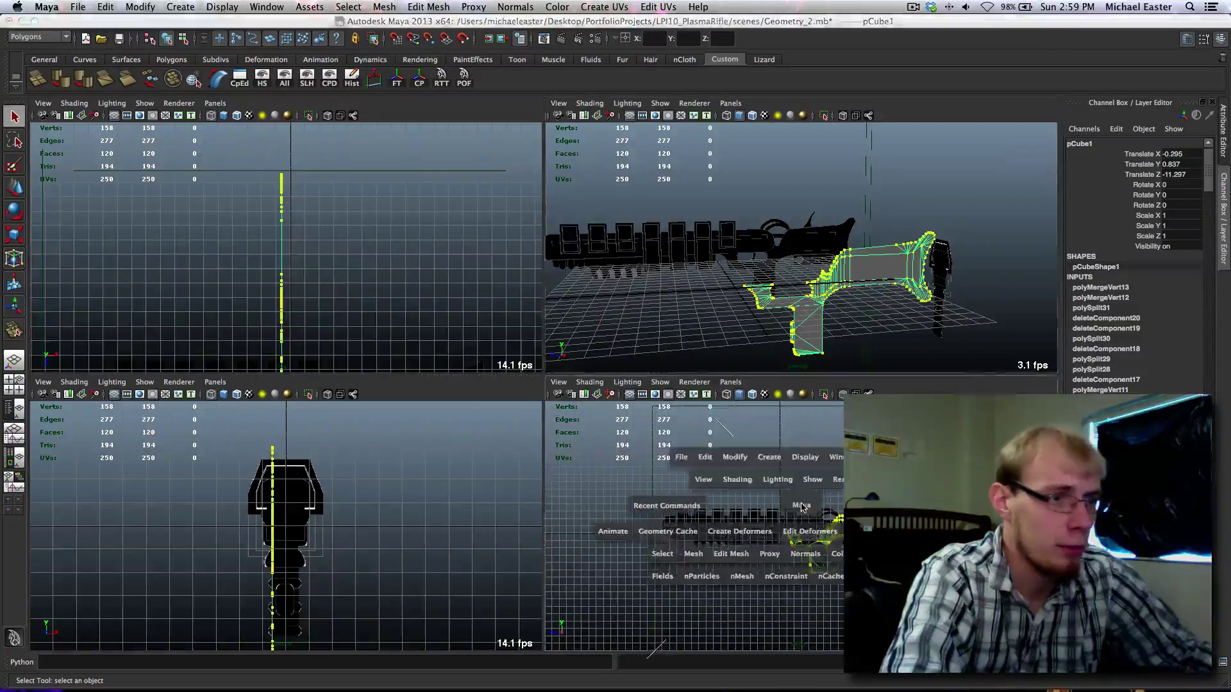
middle_click_drag(671, 504, 602, 504, "alt")
scroll(577, 520, "up", 4)
scroll(551, 530, "up", 4)
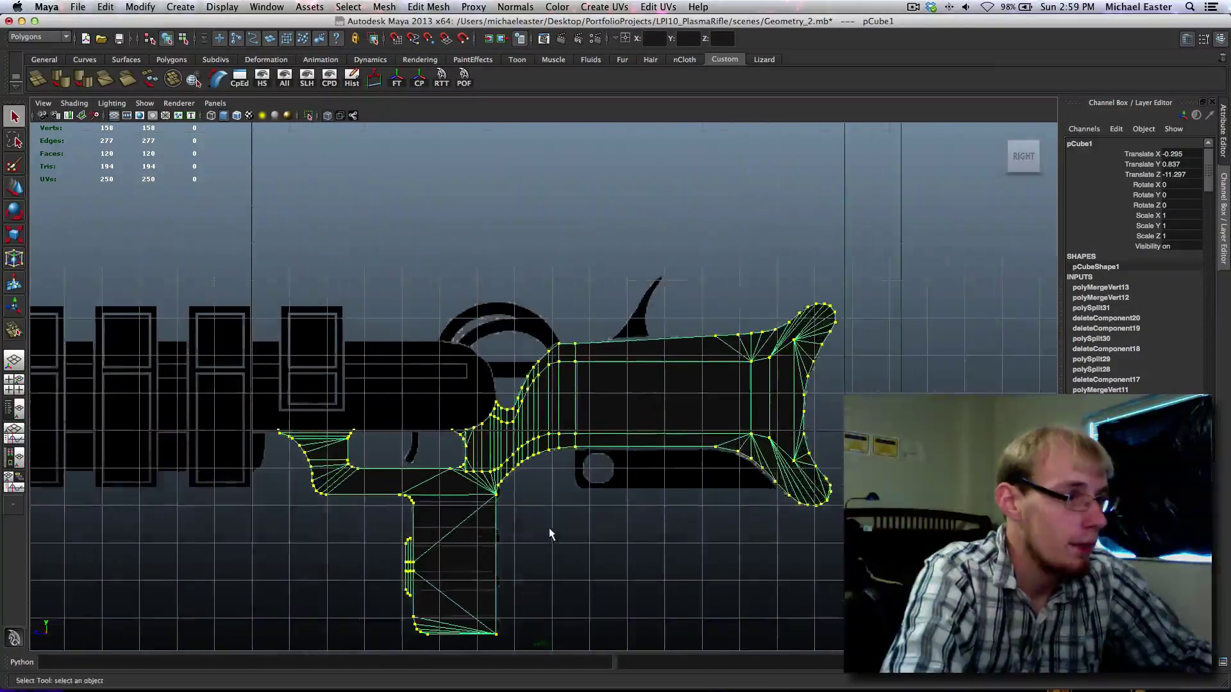
middle_click_drag(435, 518, 641, 467, "alt")
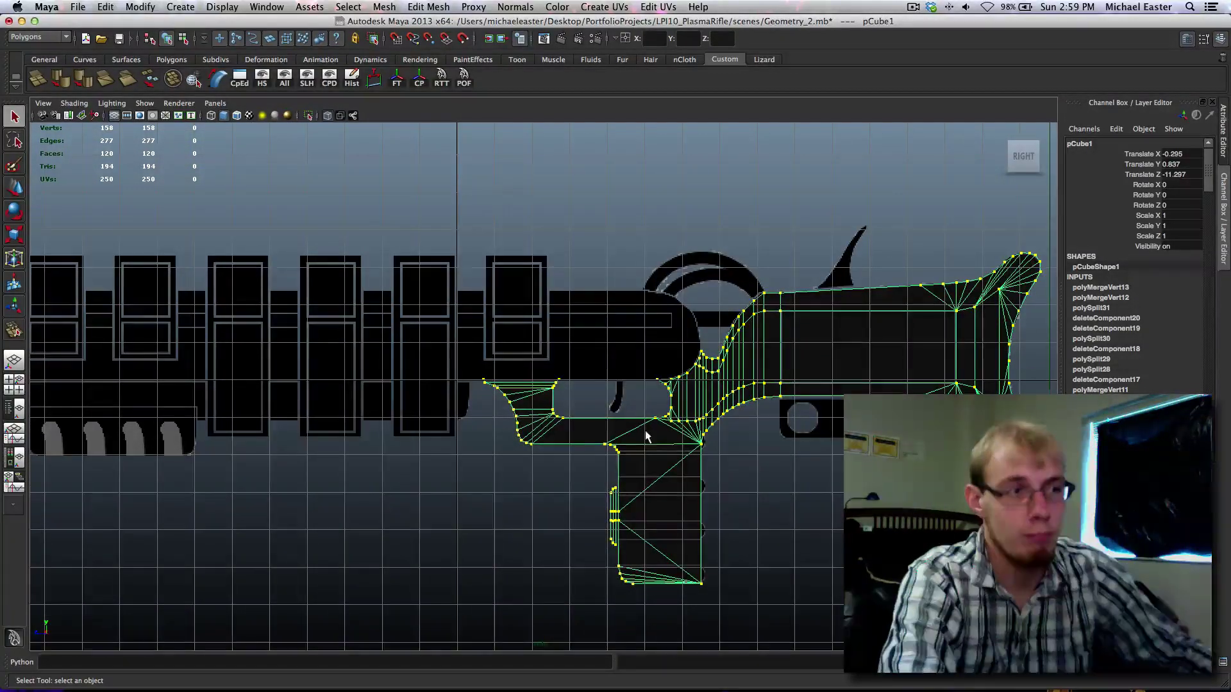
Step: Align the column of four vertices at the front of the stock panel with the panel's front line in the reference
scroll(772, 444, "up", 5)
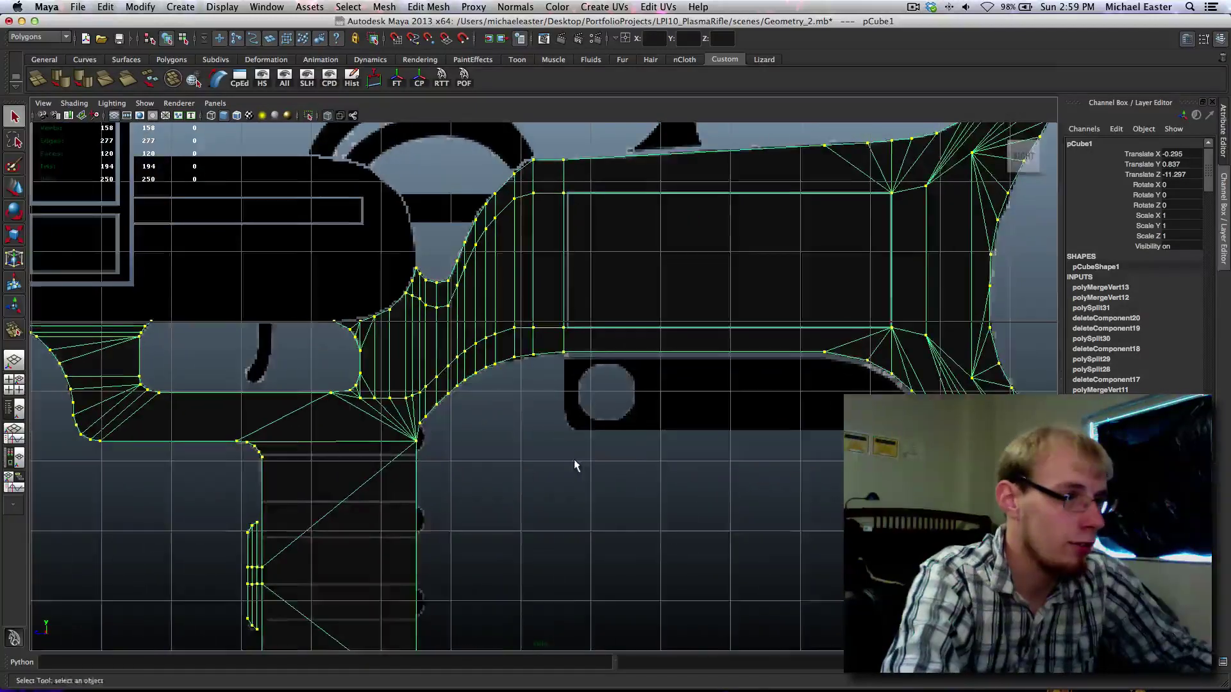
middle_click_drag(575, 461, 772, 436, "alt")
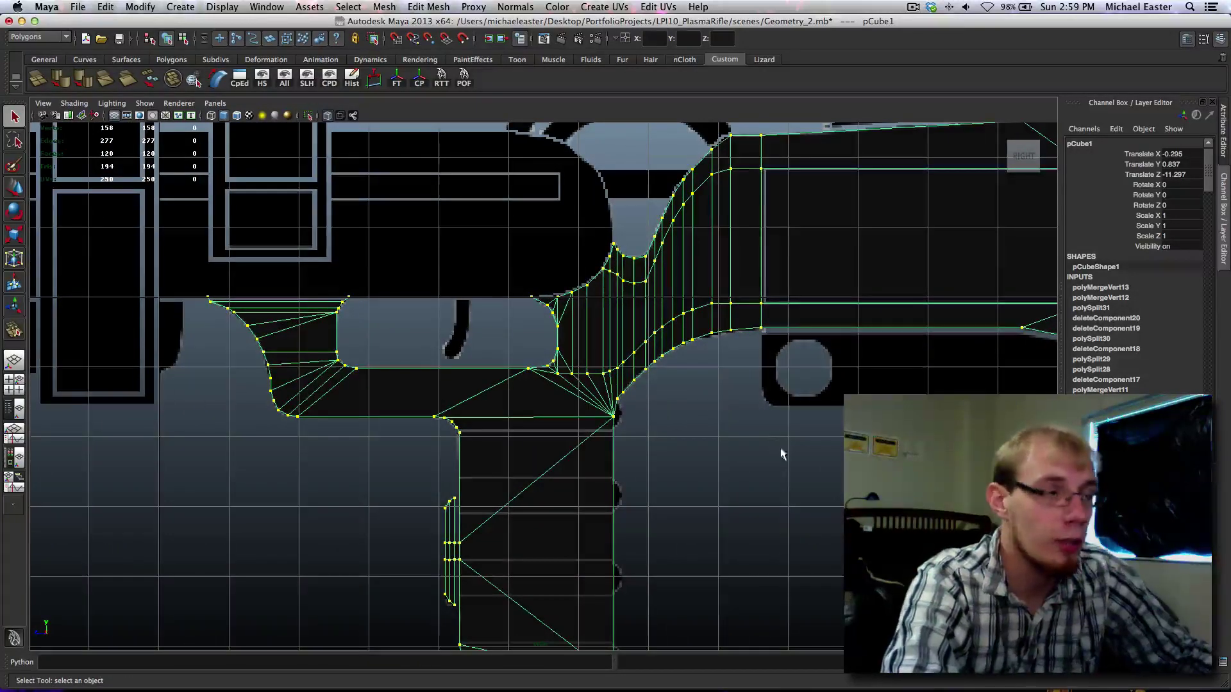
middle_click_drag(824, 470, 723, 482, "alt")
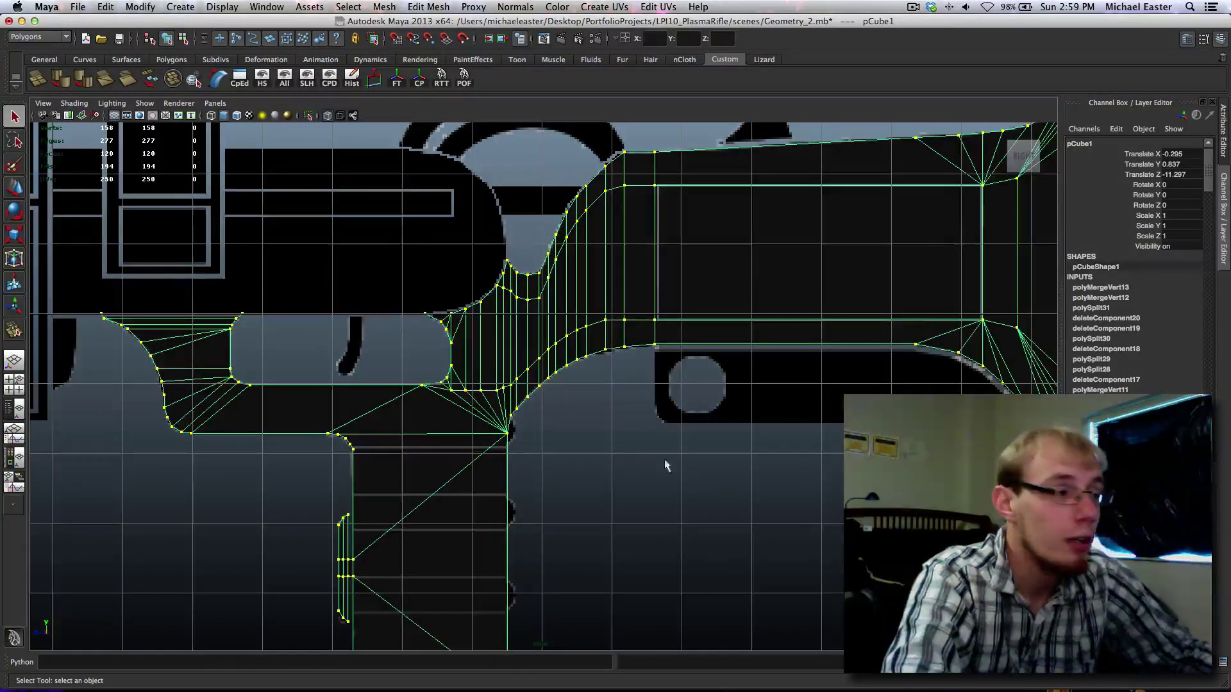
middle_click_drag(581, 413, 591, 492, "alt")
middle_click_drag(890, 452, 519, 434, "alt")
middle_click_drag(438, 359, 505, 359, "alt")
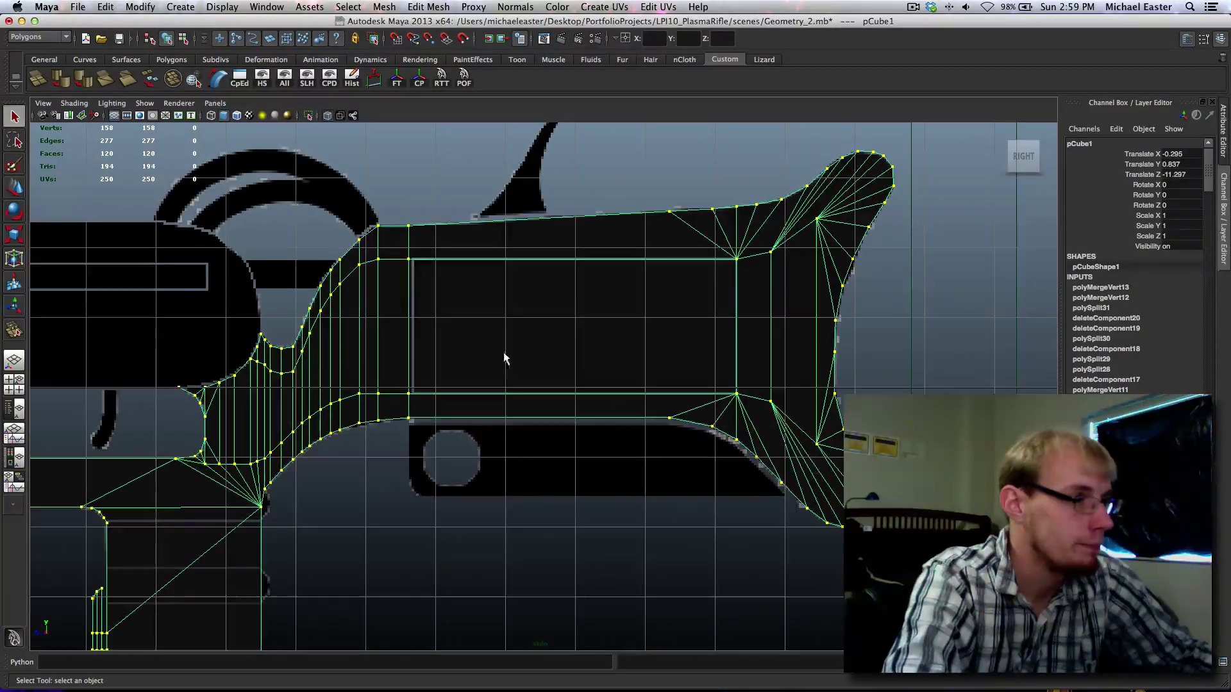
right_click_drag(411, 261, 409, 200)
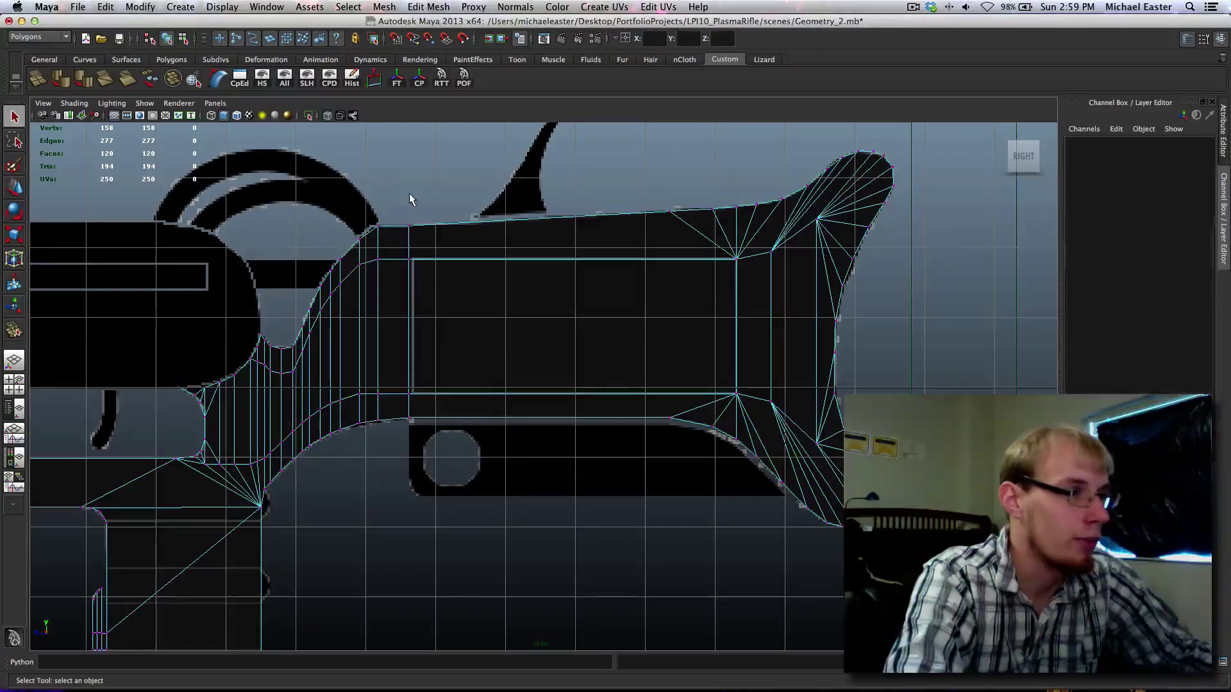
left_click_drag(477, 213, 408, 447)
key("w")
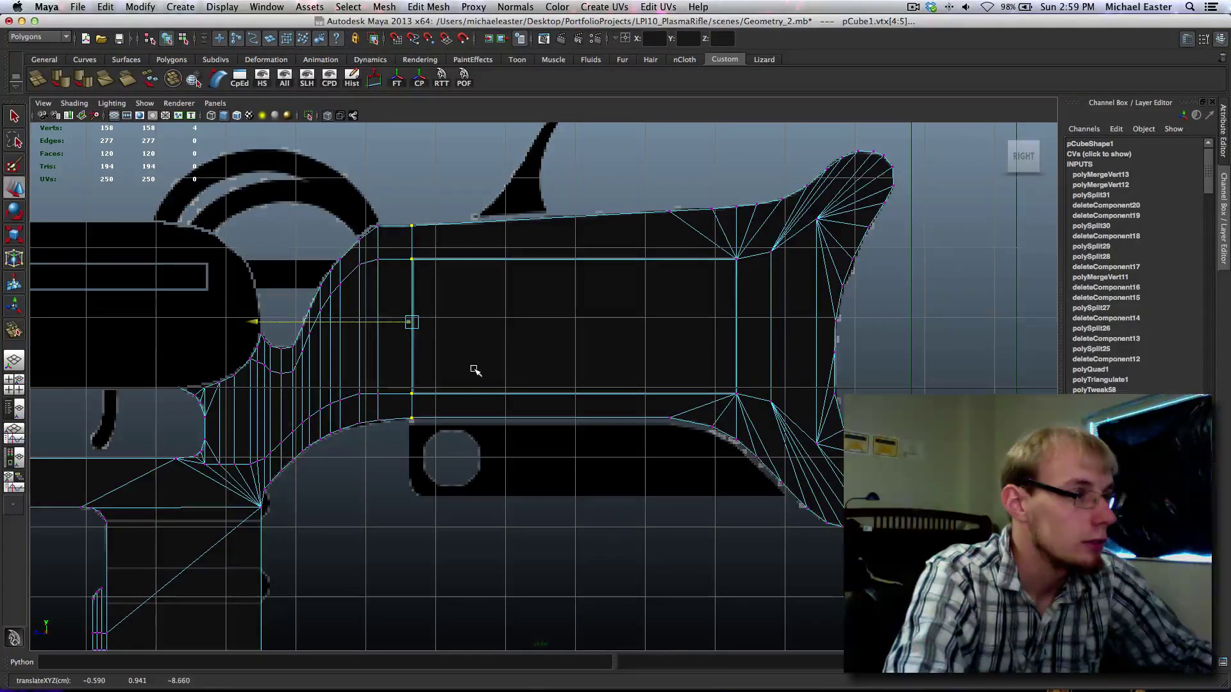
right_click_drag(456, 393, 411, 170)
left_click_drag(472, 240, 477, 241)
key("w")
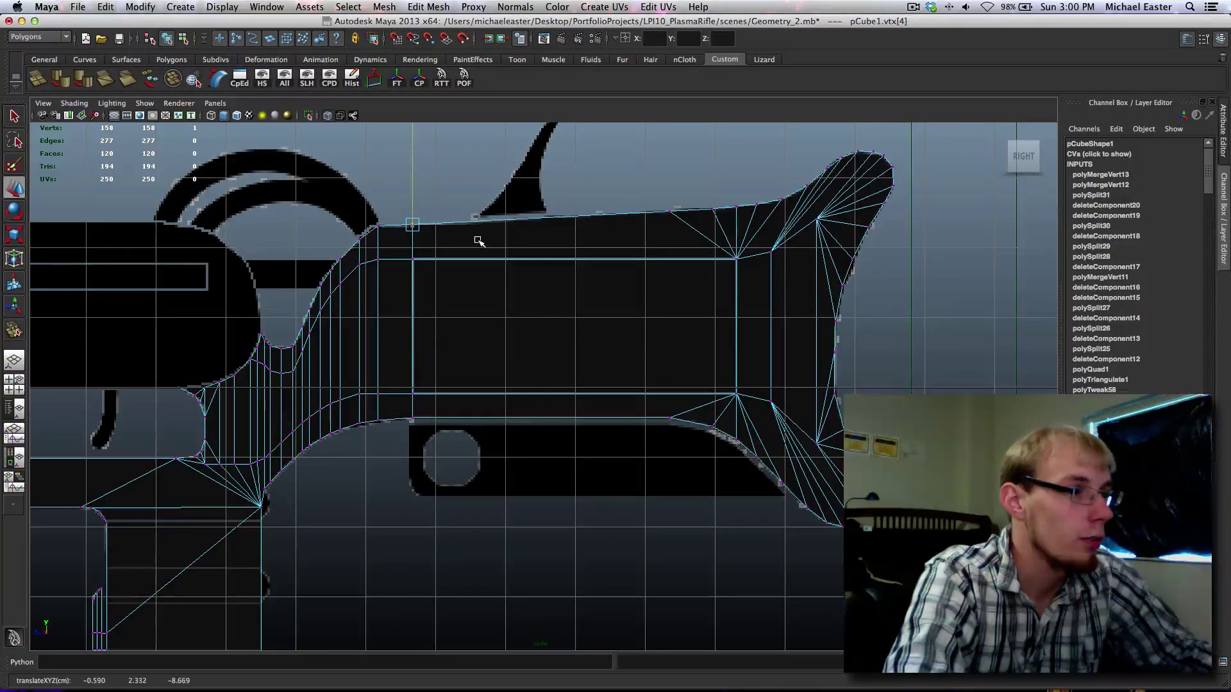
Step: Examine the edge flow at the rear of the stock and across the grip in the side view
middle_click_drag(454, 229, 192, 302, "alt")
scroll(259, 316, "up", 1)
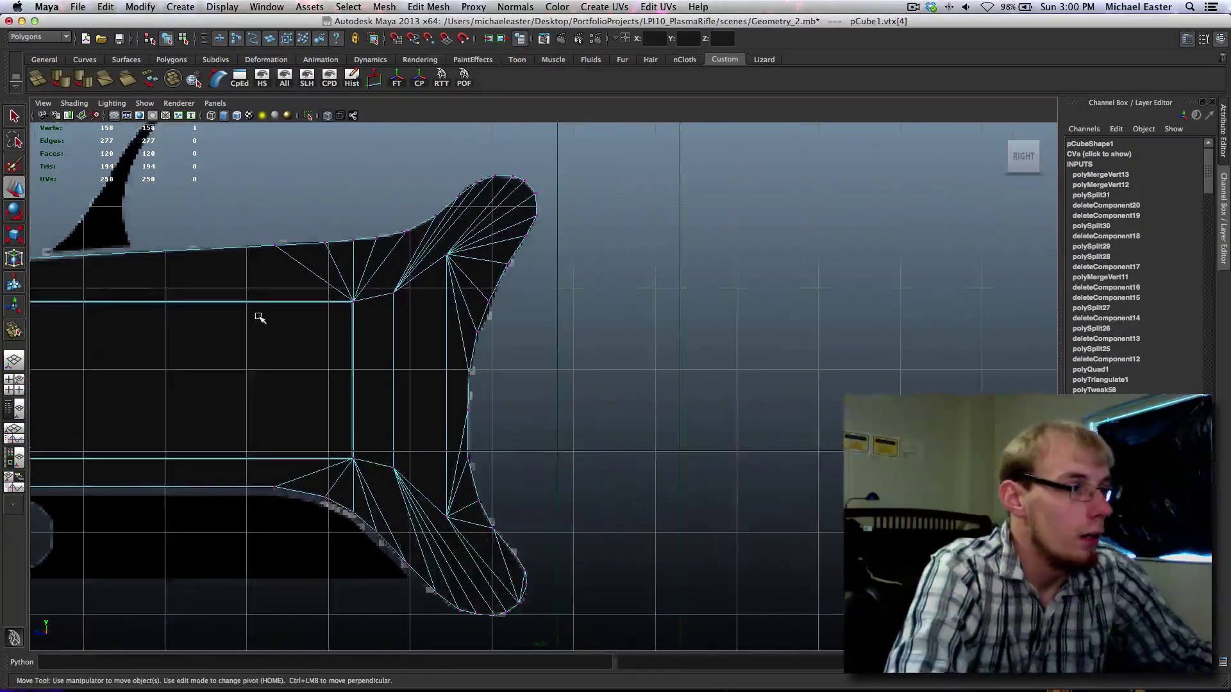
middle_click_drag(305, 277, 665, 279, "alt")
middle_click_drag(385, 295, 564, 275, "alt")
middle_click_drag(659, 245, 773, 233, "alt")
middle_click_drag(528, 353, 674, 257, "alt")
middle_click_drag(473, 431, 503, 283, "alt")
Step: Split the grip face with an edge from the lowest vertex of the upper front curve to the grip's upper rear corner vertex
right_click_drag(502, 283, 589, 258)
key("q")
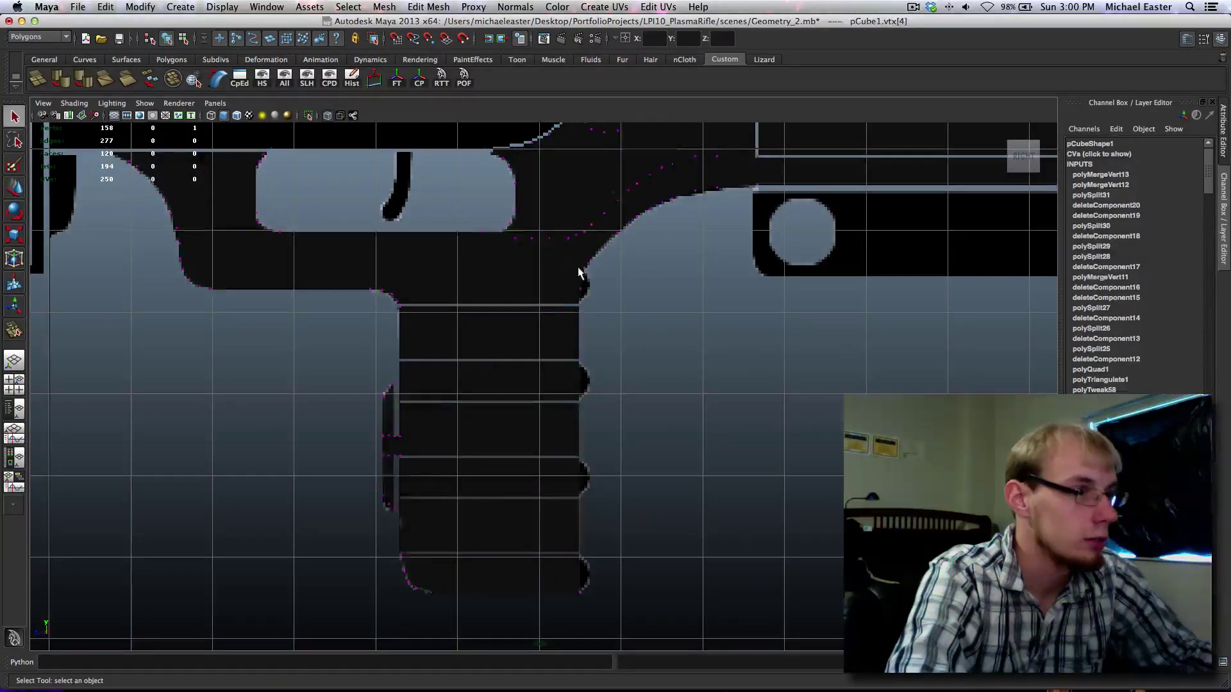
left_click(584, 272)
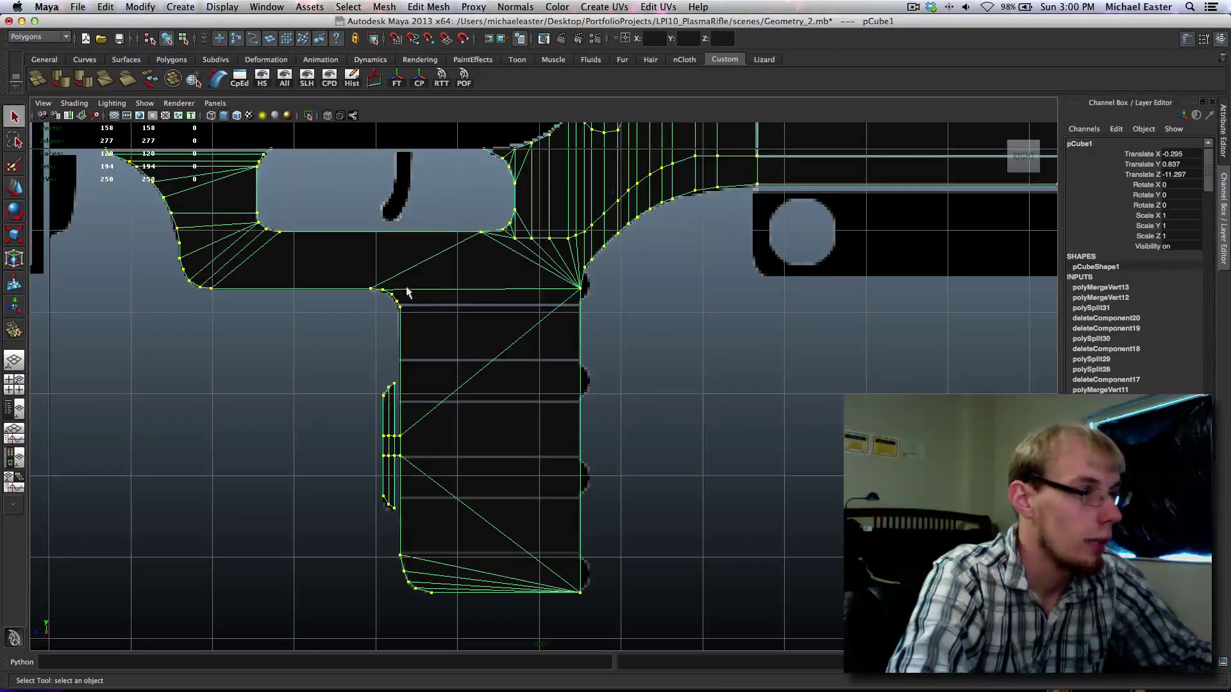
scroll(574, 352, "up", 5)
right_click_drag(366, 286, 303, 335, "shift")
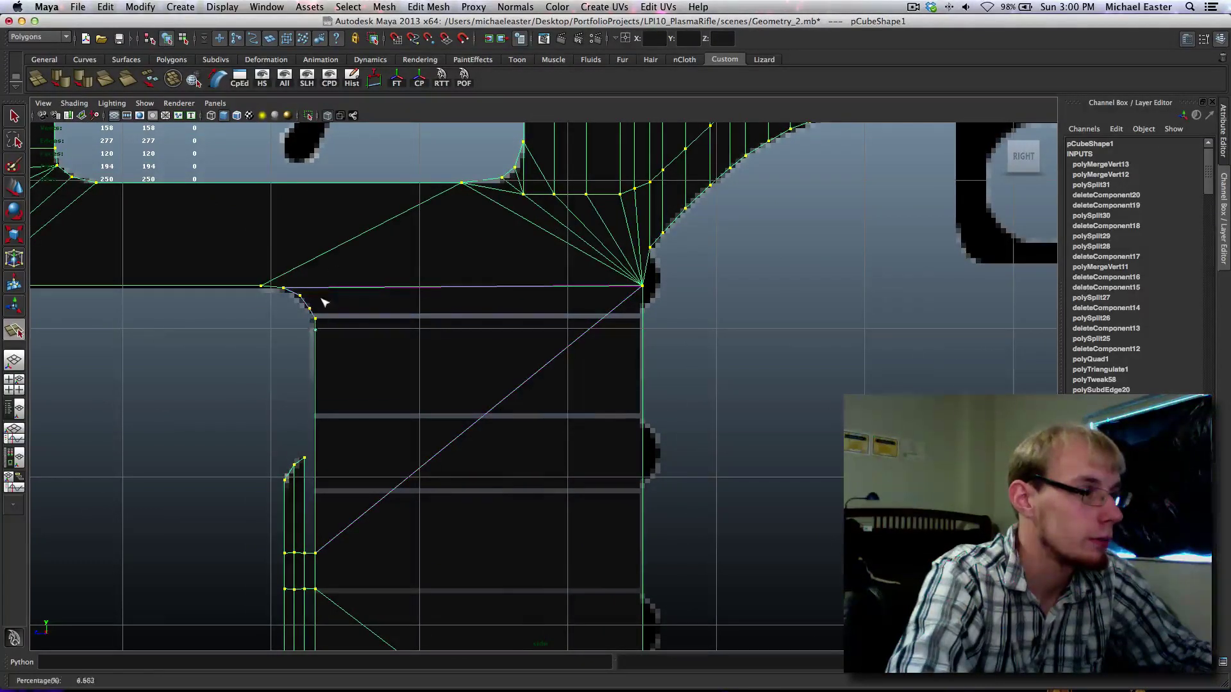
left_click(380, 279)
left_click_drag(379, 285, 877, 338)
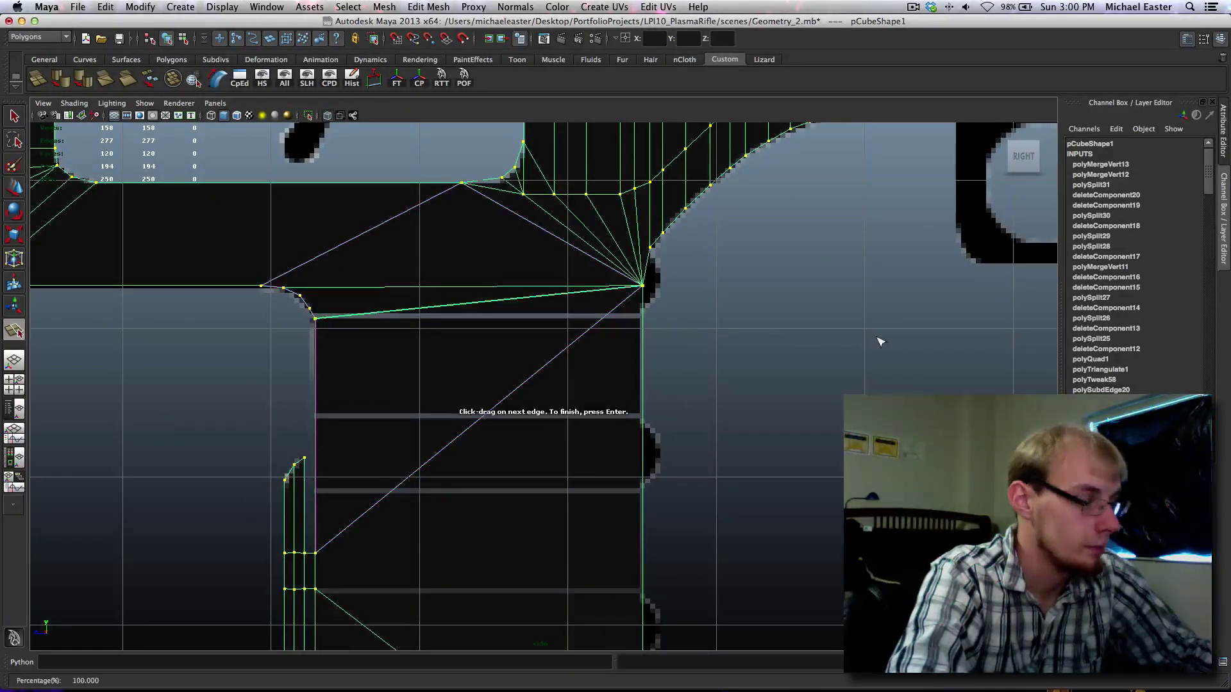
key("Return")
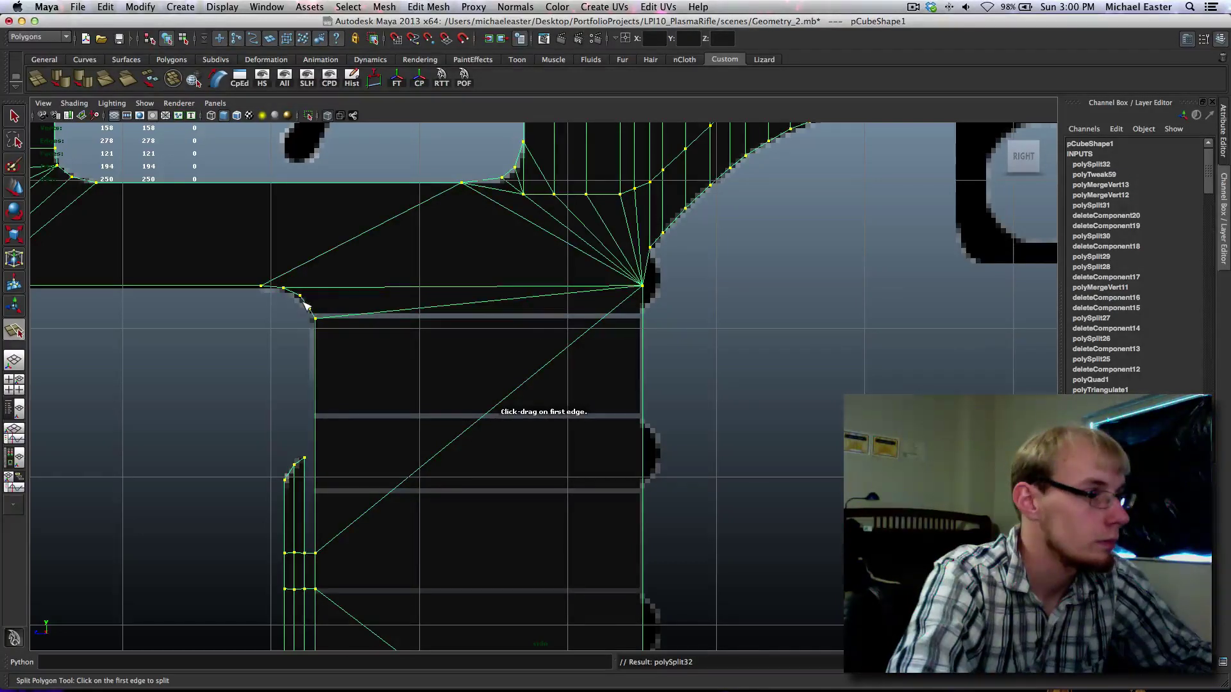
Step: Split the face above with an edge from the middle vertex of the grip's front curve to the same rear corner vertex
left_click_drag(306, 308, 309, 308)
left_click(385, 288)
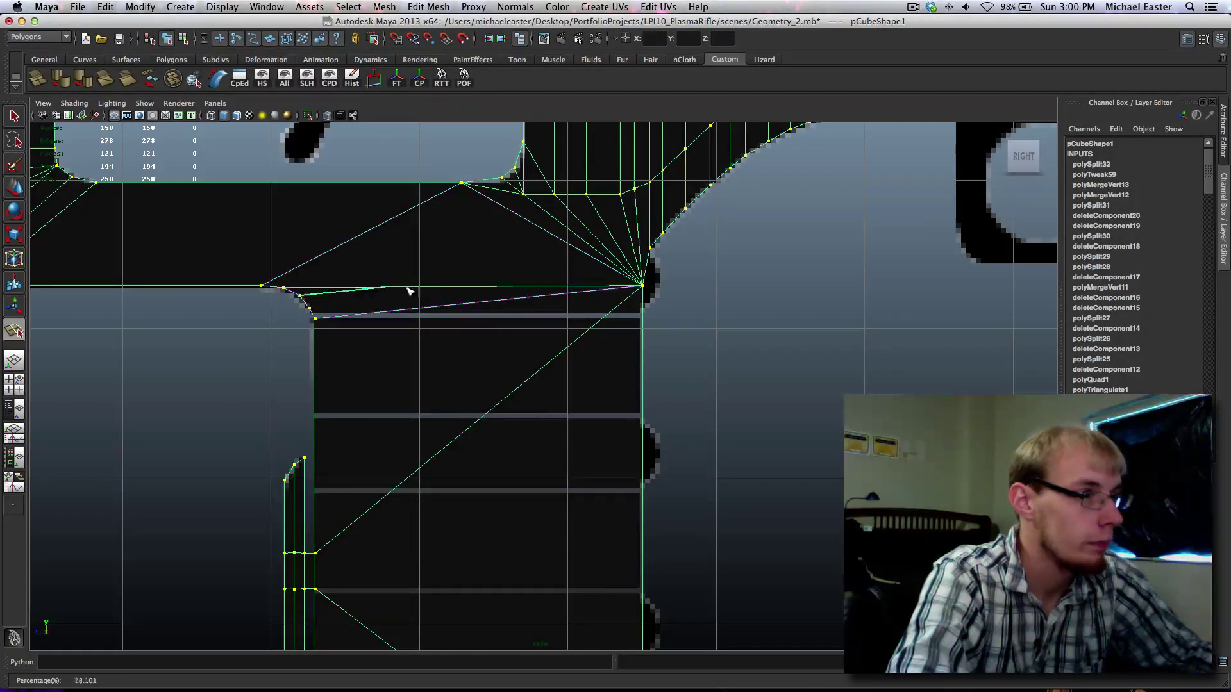
key("Return")
key("q")
Step: Examine the long triangles on the grip and the edge layout of the complete grip and stock mesh
middle_click_drag(480, 432, 539, 297, "alt")
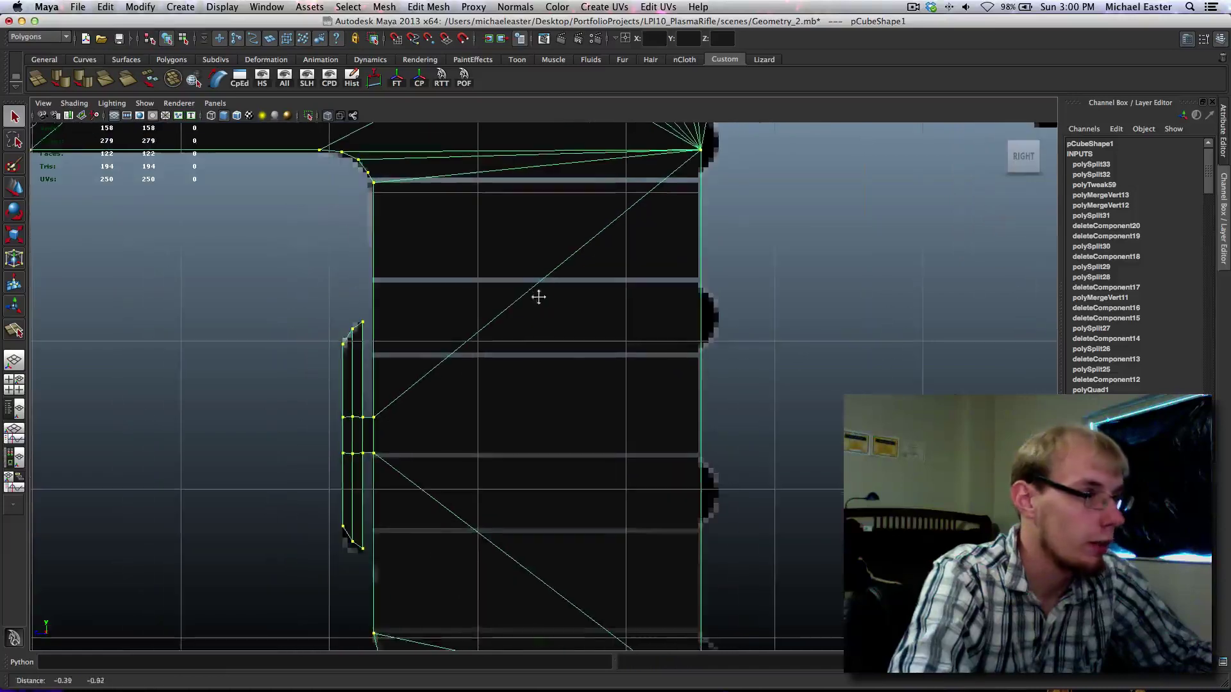
middle_click_drag(617, 404, 595, 242, "alt")
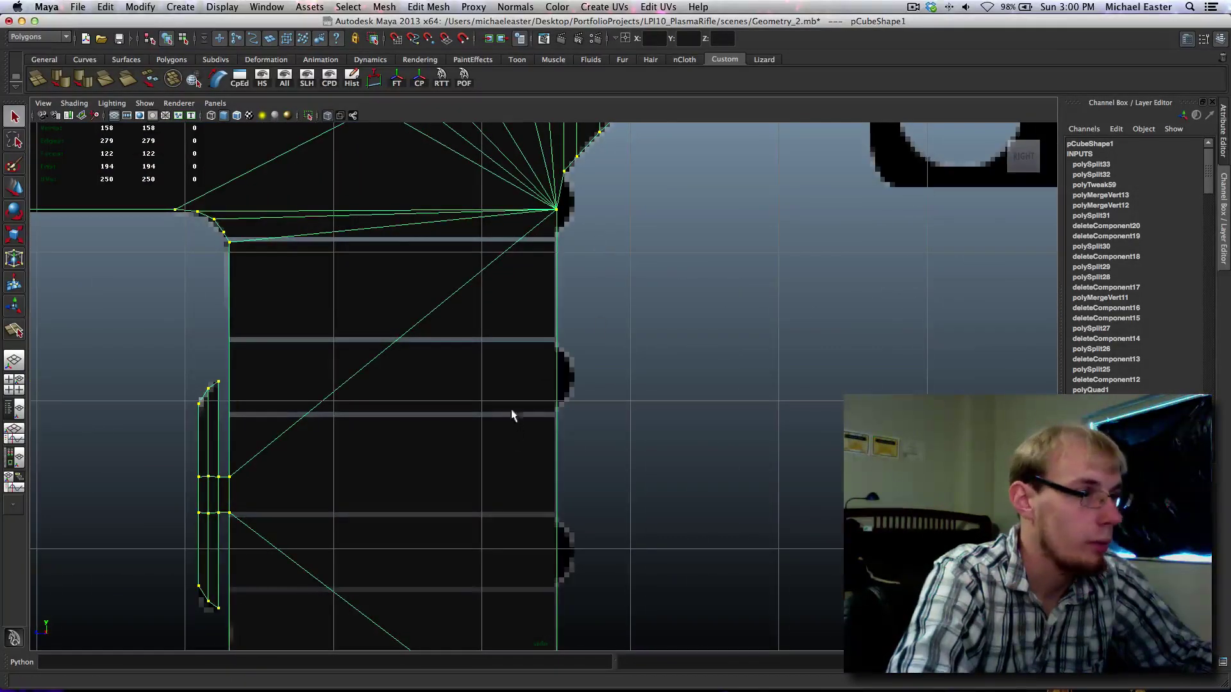
middle_click_drag(512, 416, 793, 437, "alt")
middle_click_drag(484, 365, 491, 343, "alt")
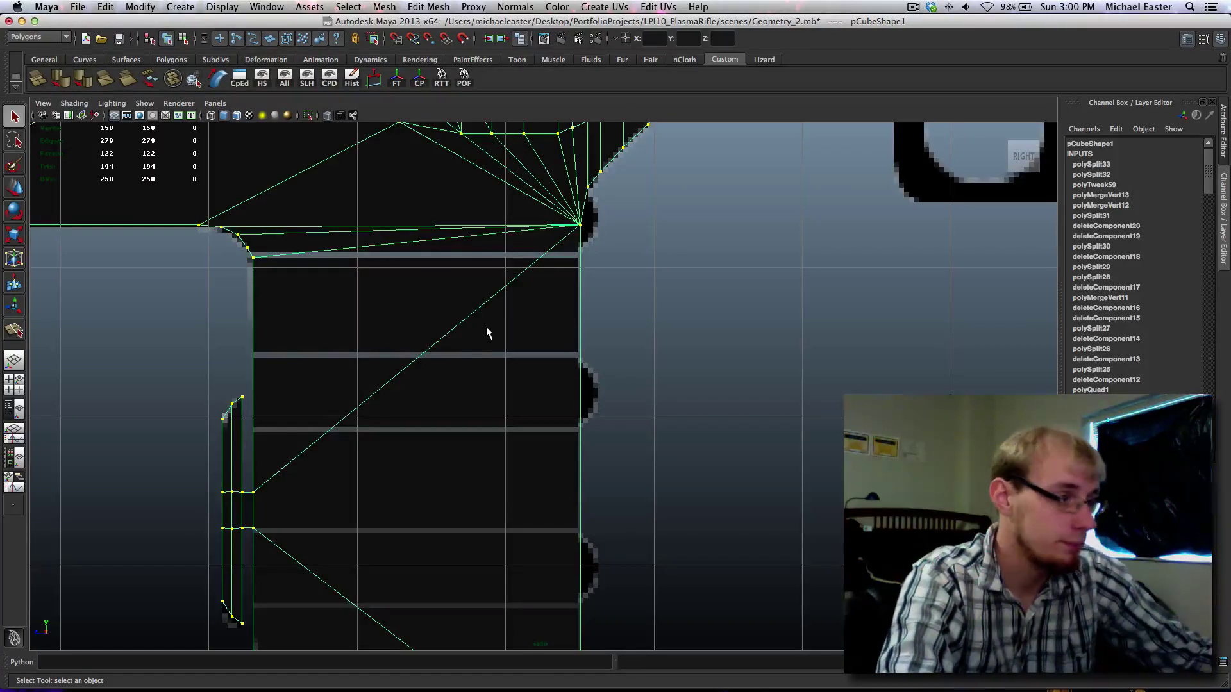
scroll(478, 340, "down", 10)
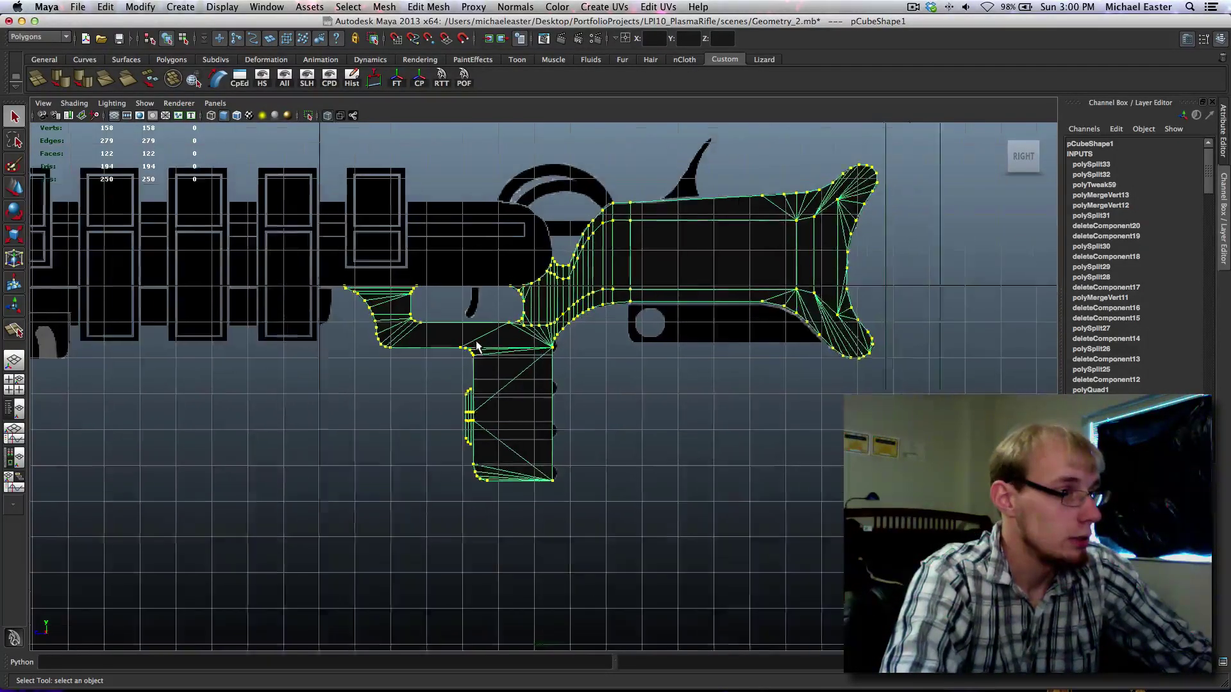
scroll(476, 346, "up", 1)
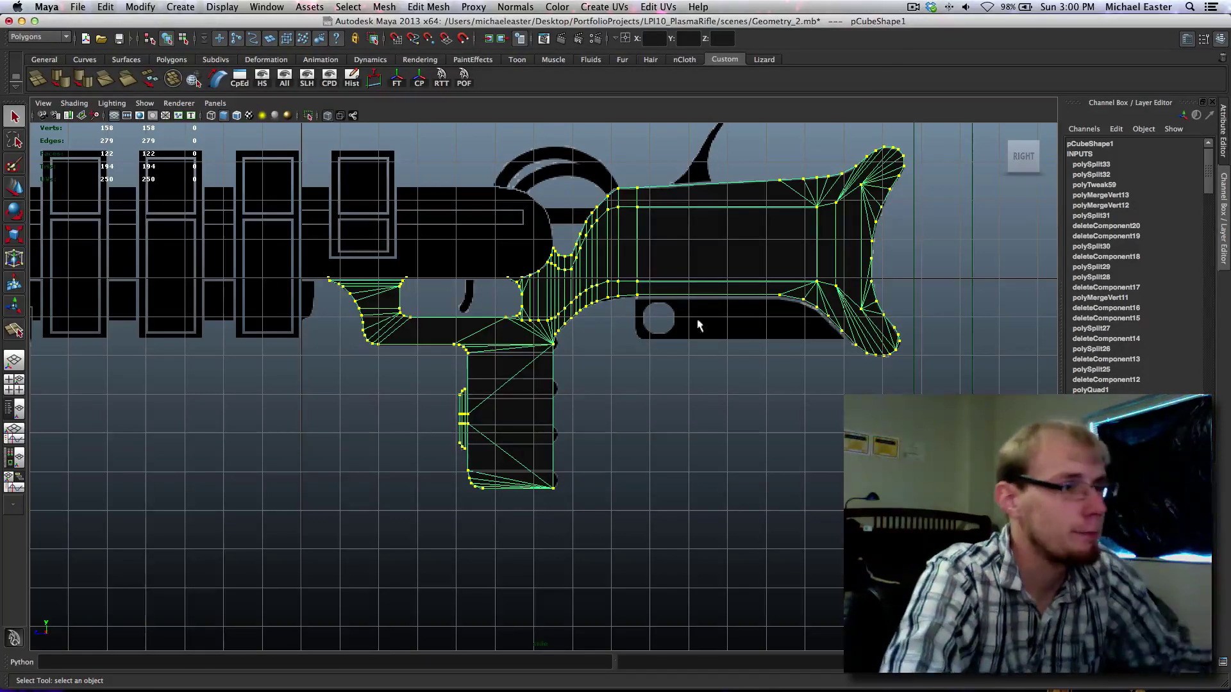
middle_click_drag(783, 305, 627, 360, "alt")
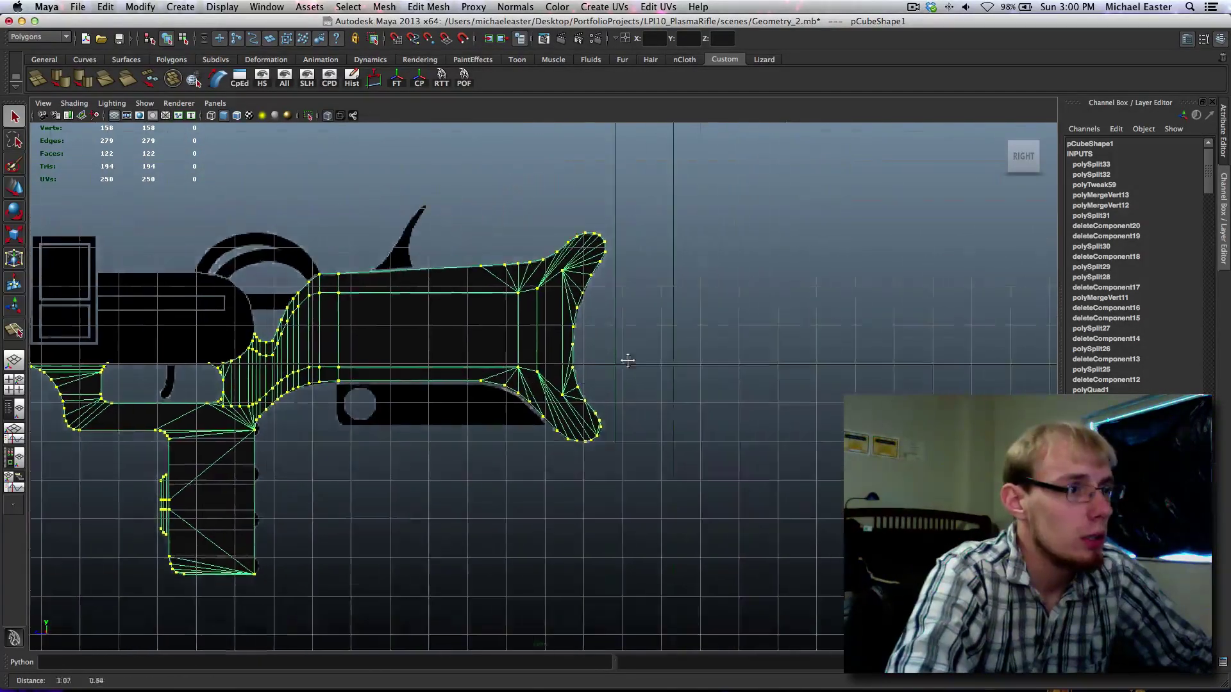
Step: Delete the three edges fanning from the inner vertex to the stock's upper rear horn and return to object selection
scroll(628, 361, "up", 10)
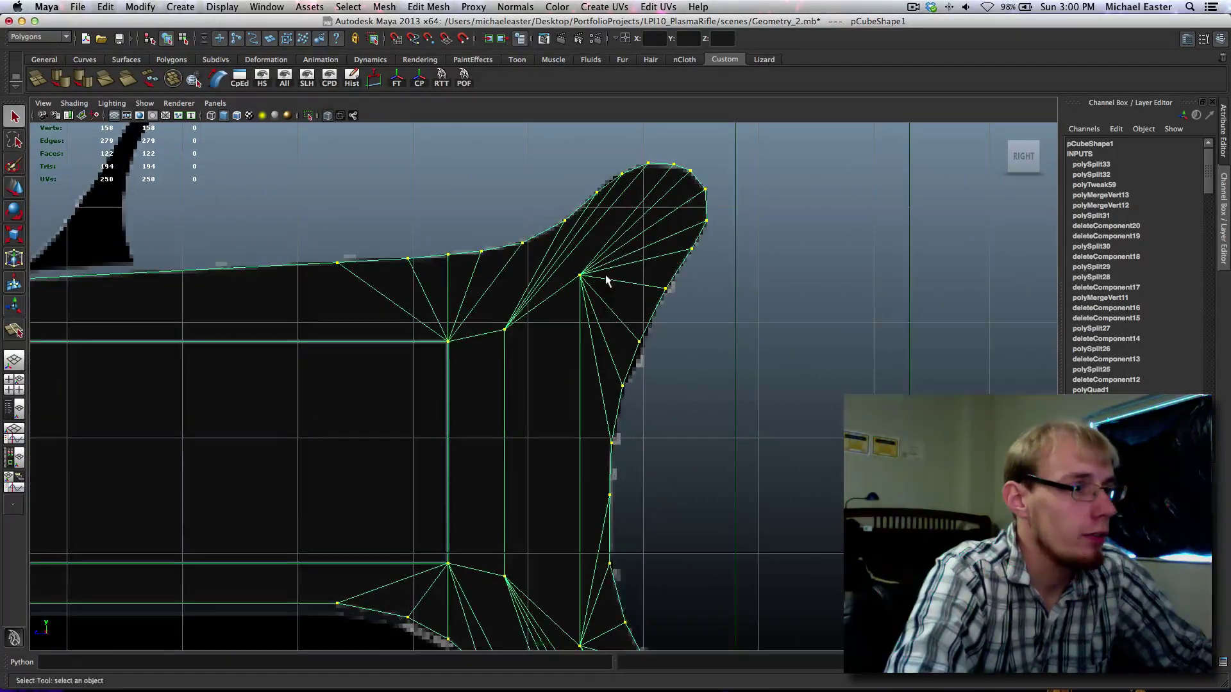
middle_click_drag(606, 274, 595, 302, "alt")
right_click_drag(574, 263, 575, 236)
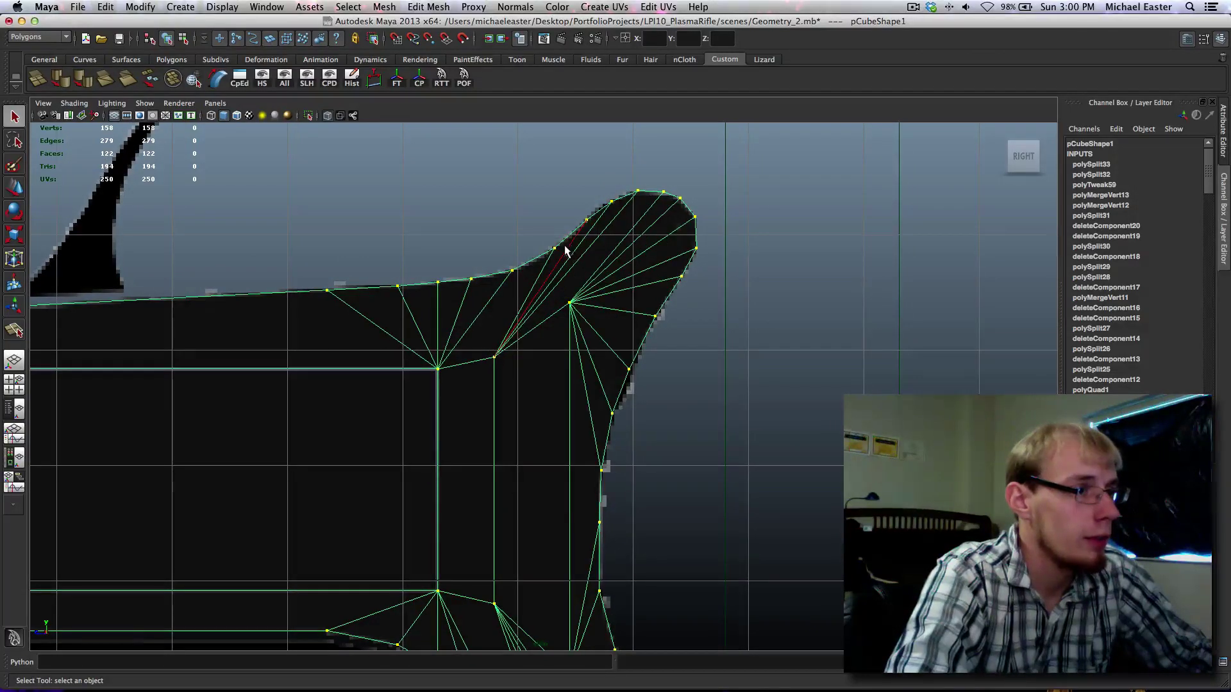
left_click_drag(583, 266, 600, 254)
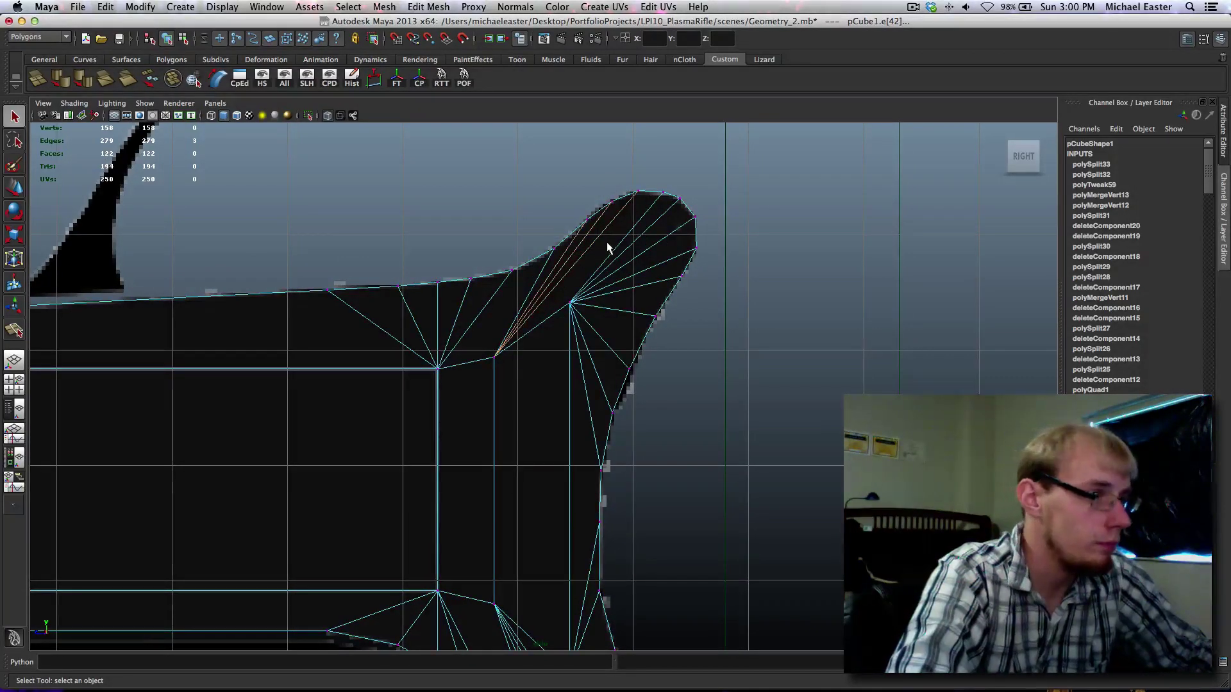
key("Delete")
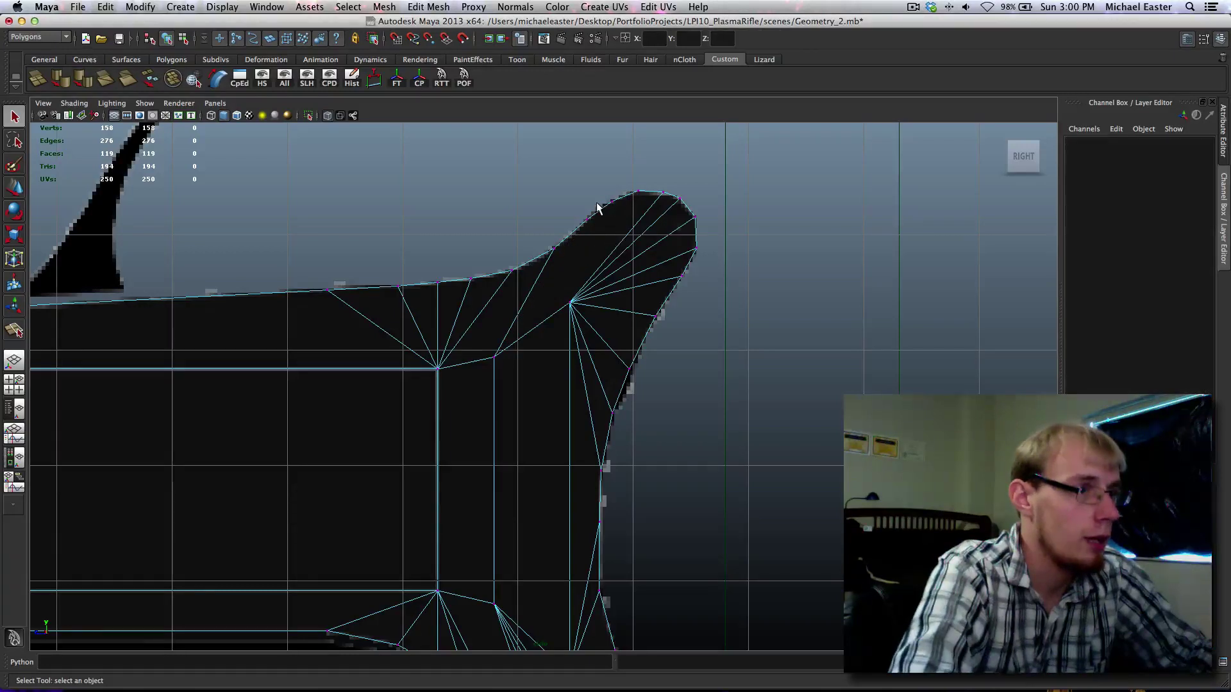
key("F12")
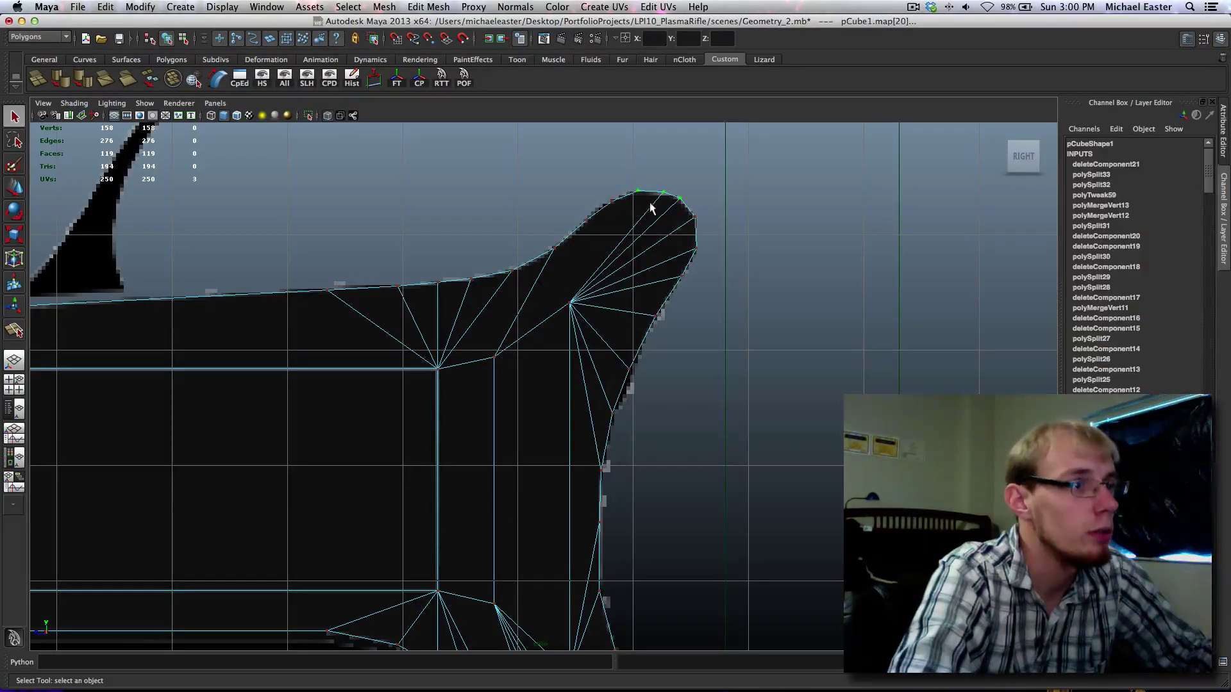
right_click_drag(650, 204, 807, 136)
Step: Split the upper horn with two edges connecting its first two front curve vertices to the horn's inner rear vertex
right_click_drag(602, 193, 640, 209, "shift")
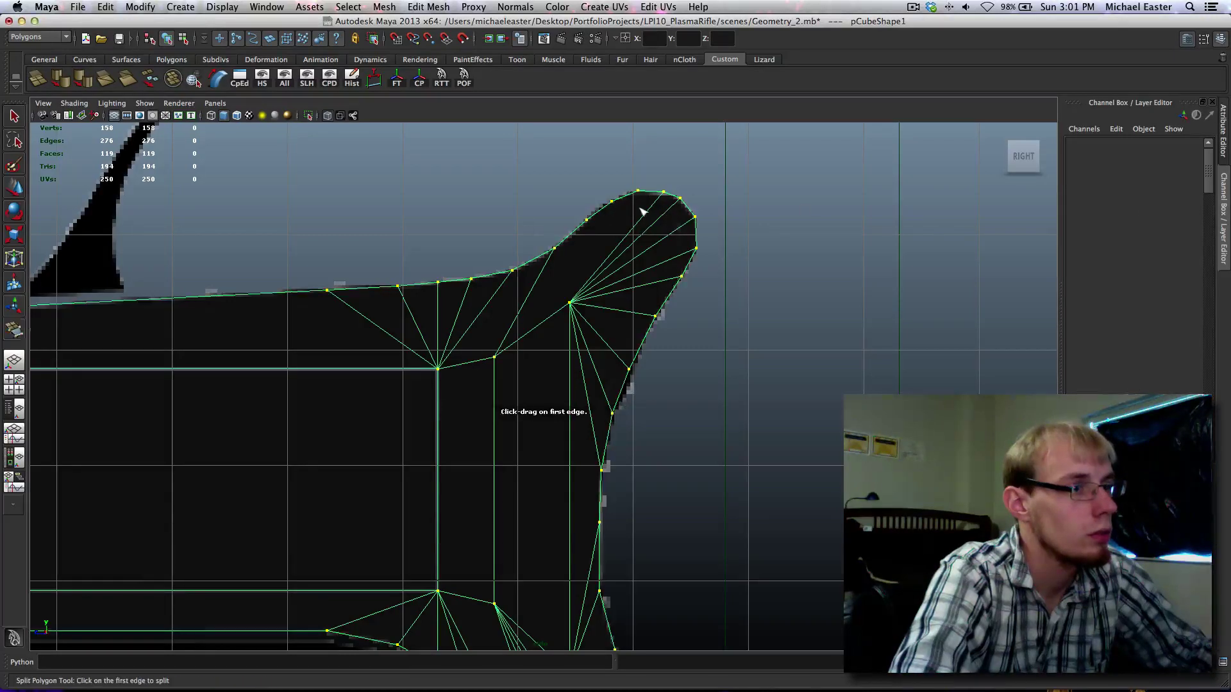
left_click_drag(581, 224, 701, 181)
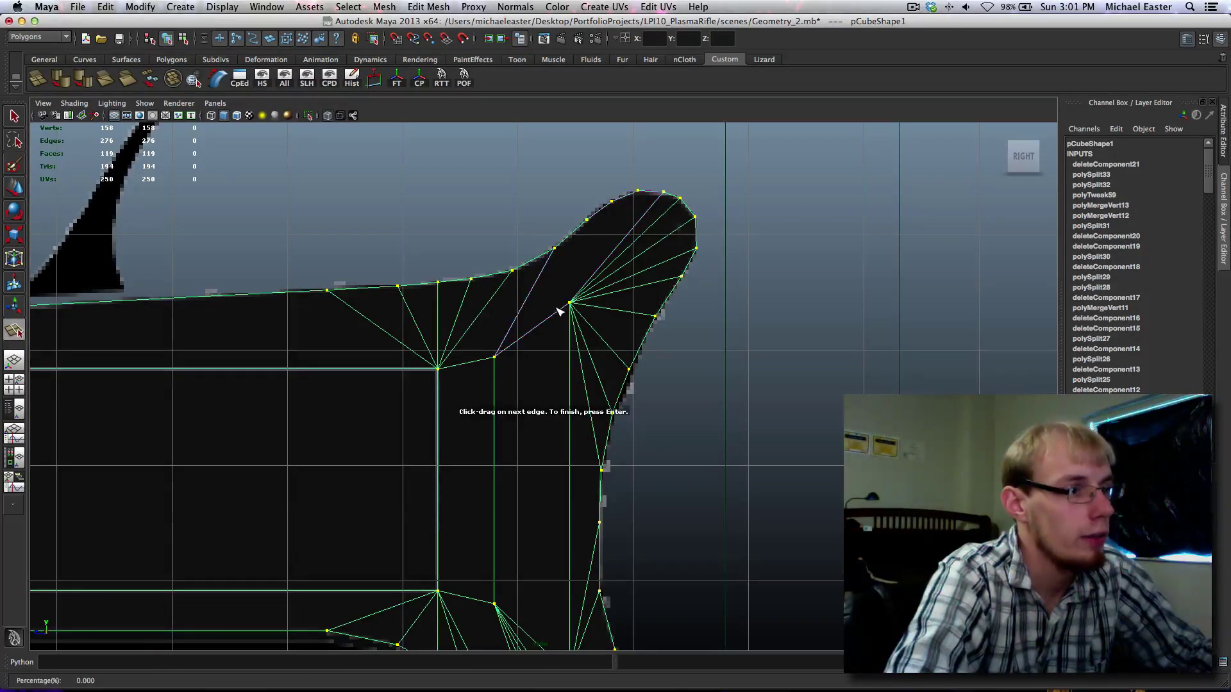
left_click_drag(557, 309, 735, 263)
left_click_drag(608, 207, 668, 189)
key("Return")
key("t")
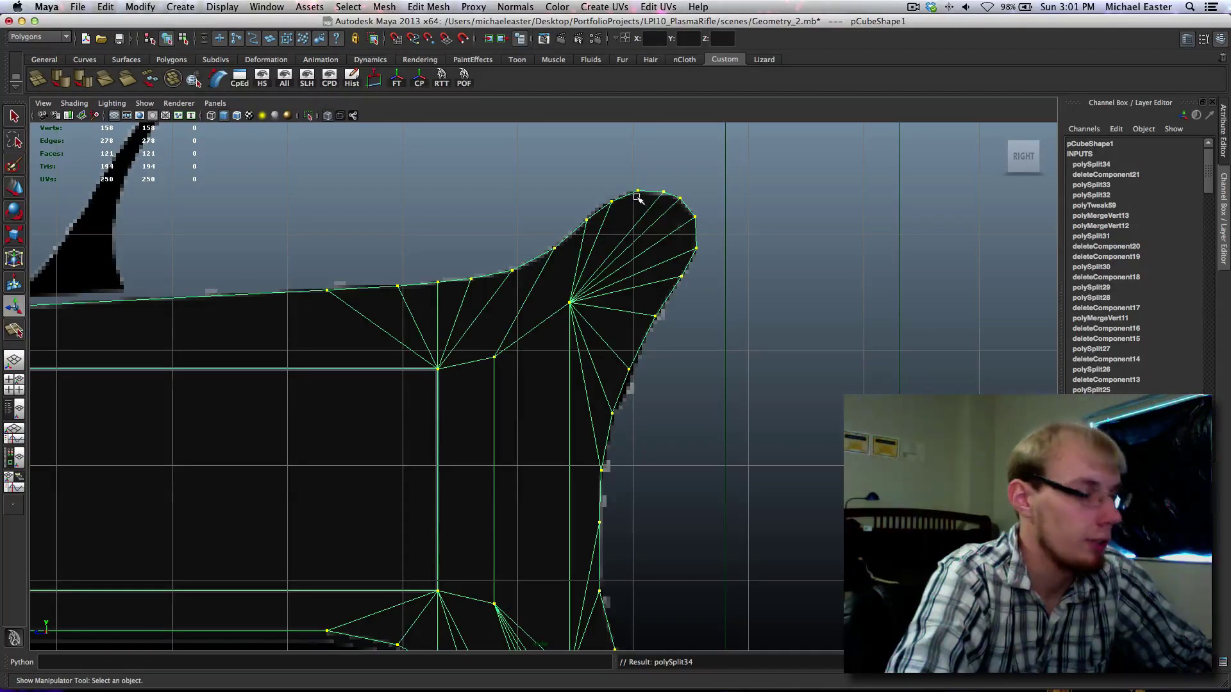
Step: Split the remaining horn face with an edge from the vertex at the horn's crest to the inner rear vertex
key("g")
left_click_drag(634, 196, 682, 200)
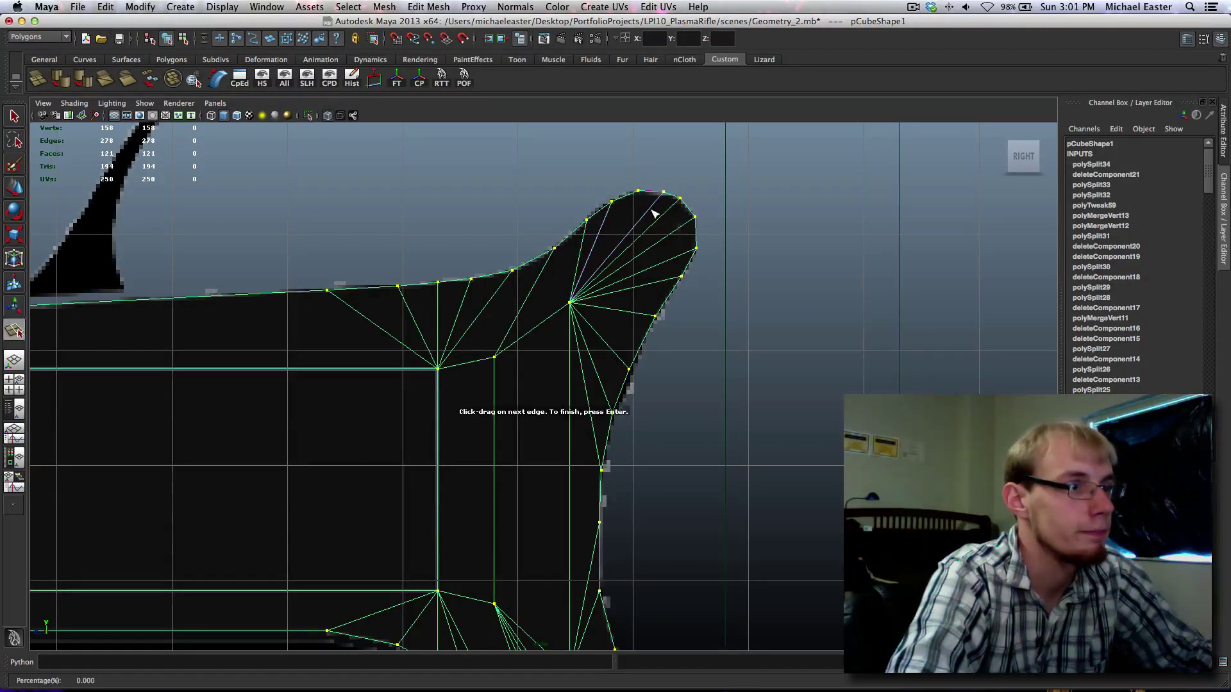
left_click(570, 302)
key("Return")
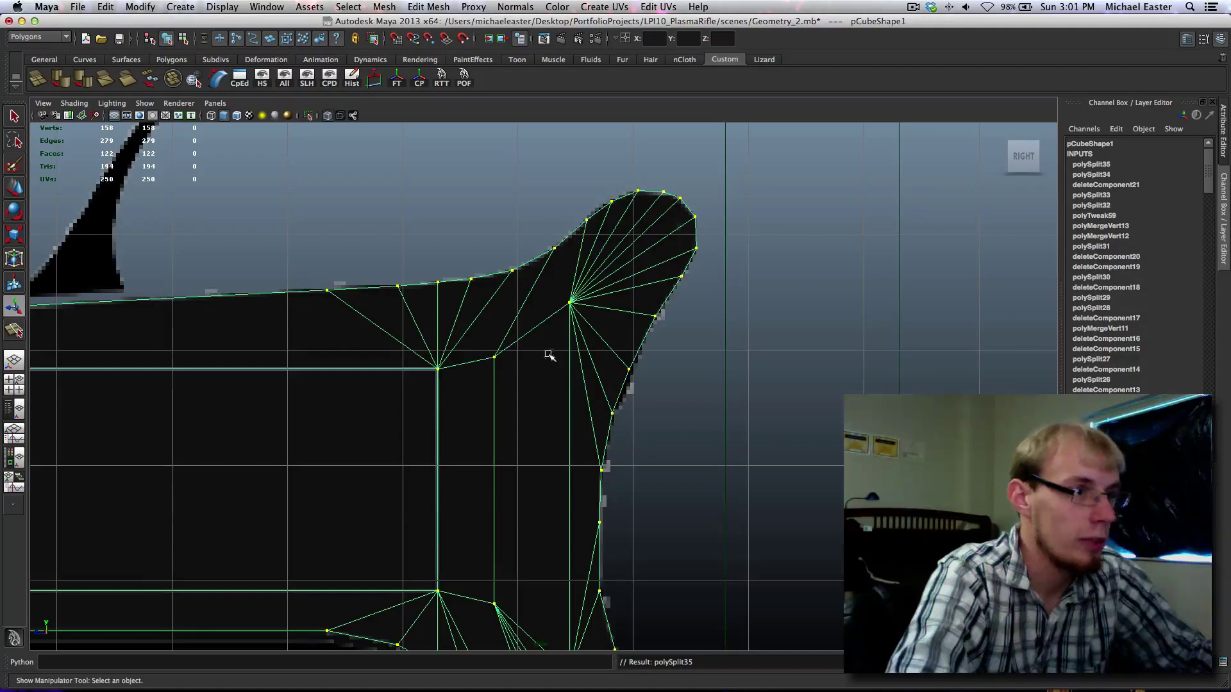
Step: Compare the stock's lower and upper rear horns and select the inner vertex where the upper horn's edges converge
middle_click_drag(619, 364, 629, 243, "alt")
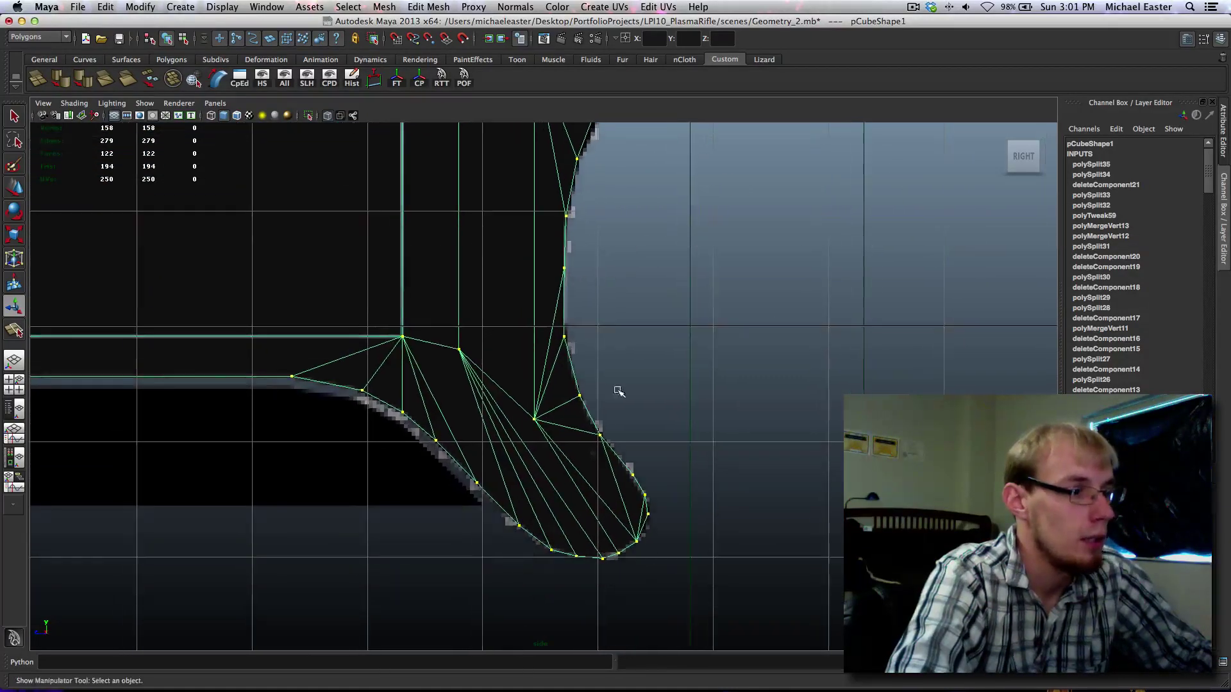
middle_click_drag(601, 456, 588, 637, "alt")
middle_click_drag(555, 280, 555, 355, "alt")
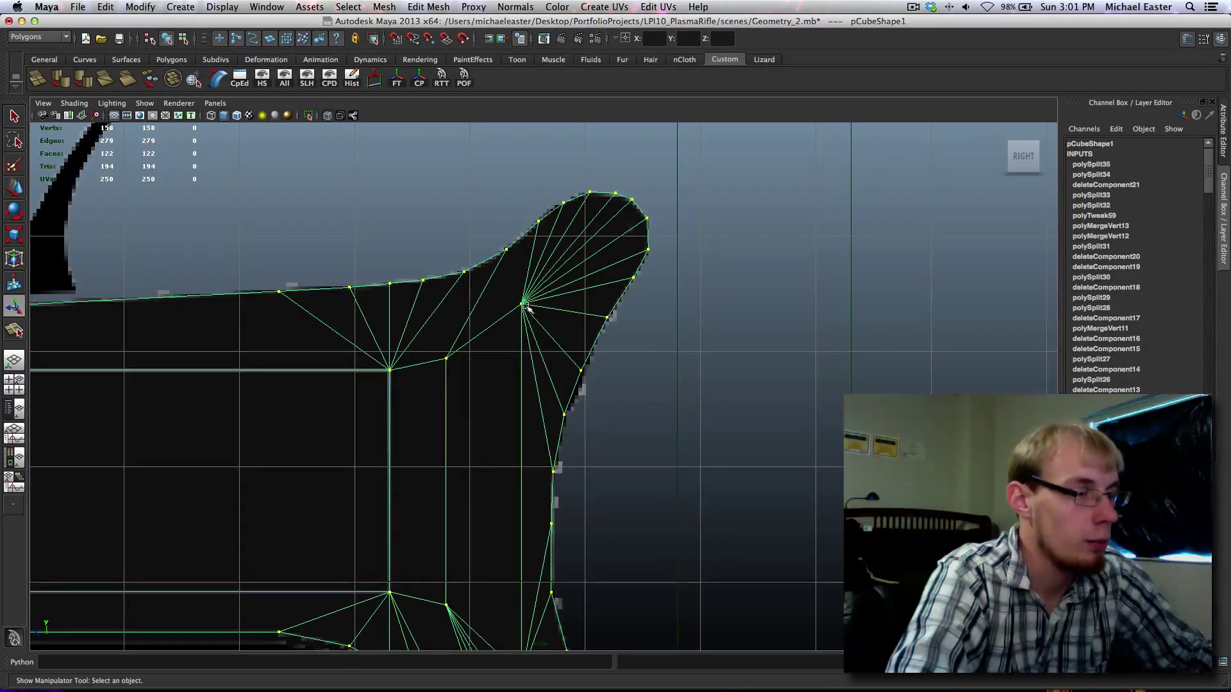
right_click_drag(526, 307, 481, 290)
left_click_drag(480, 288, 574, 346)
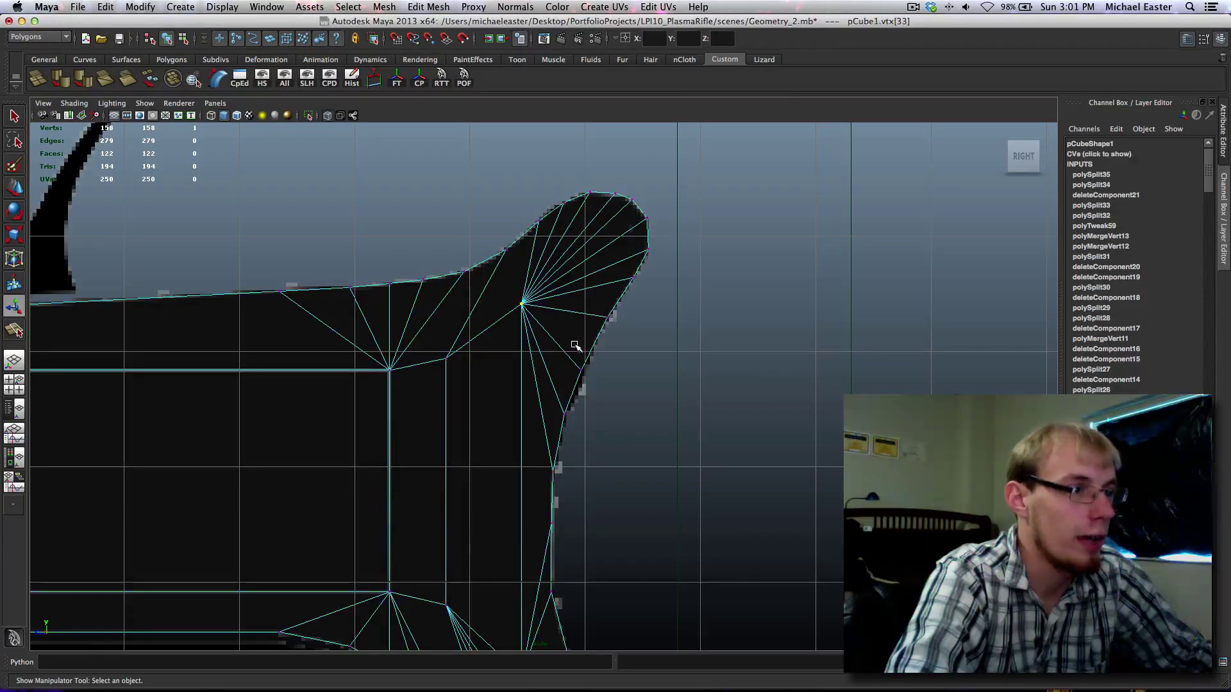
middle_click_drag(596, 322, 719, 294, "alt")
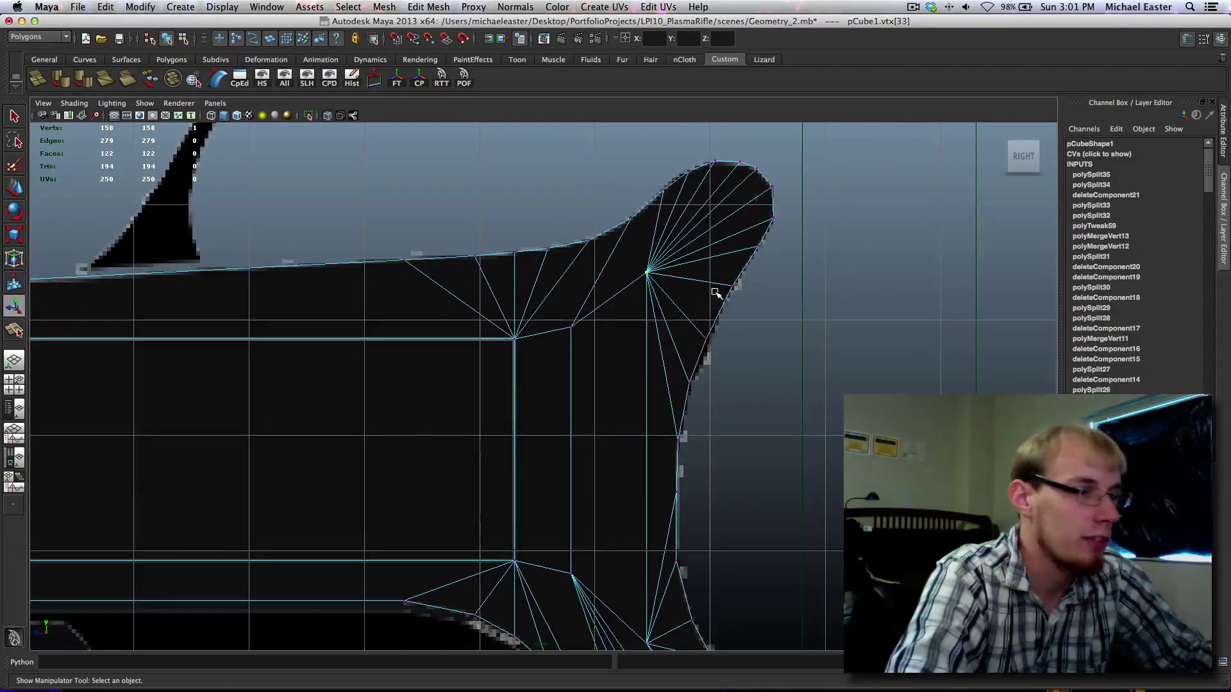
middle_click_drag(584, 359, 555, 319, "alt")
middle_click_drag(619, 224, 615, 251, "alt")
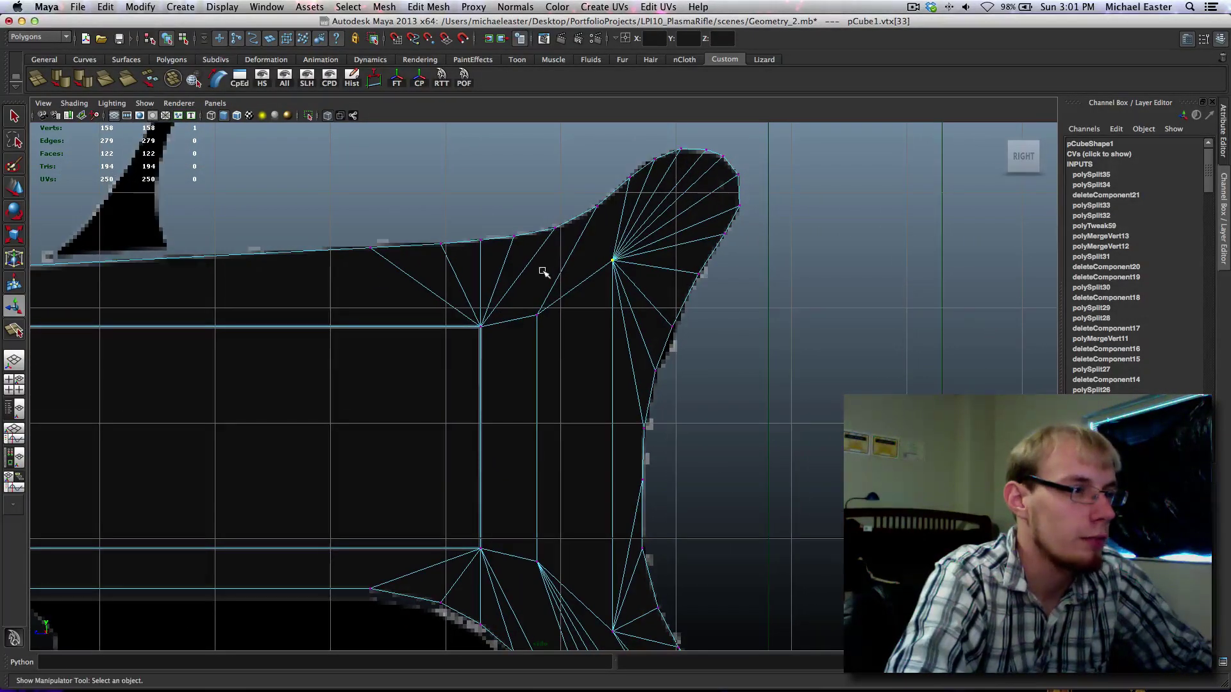
Step: Delete the edge running from the curve vertex at the upper horn's base to the inner vertex behind the panel's upper rear corner
right_click_drag(565, 265, 566, 237)
key("q")
left_click_drag(536, 239, 586, 264)
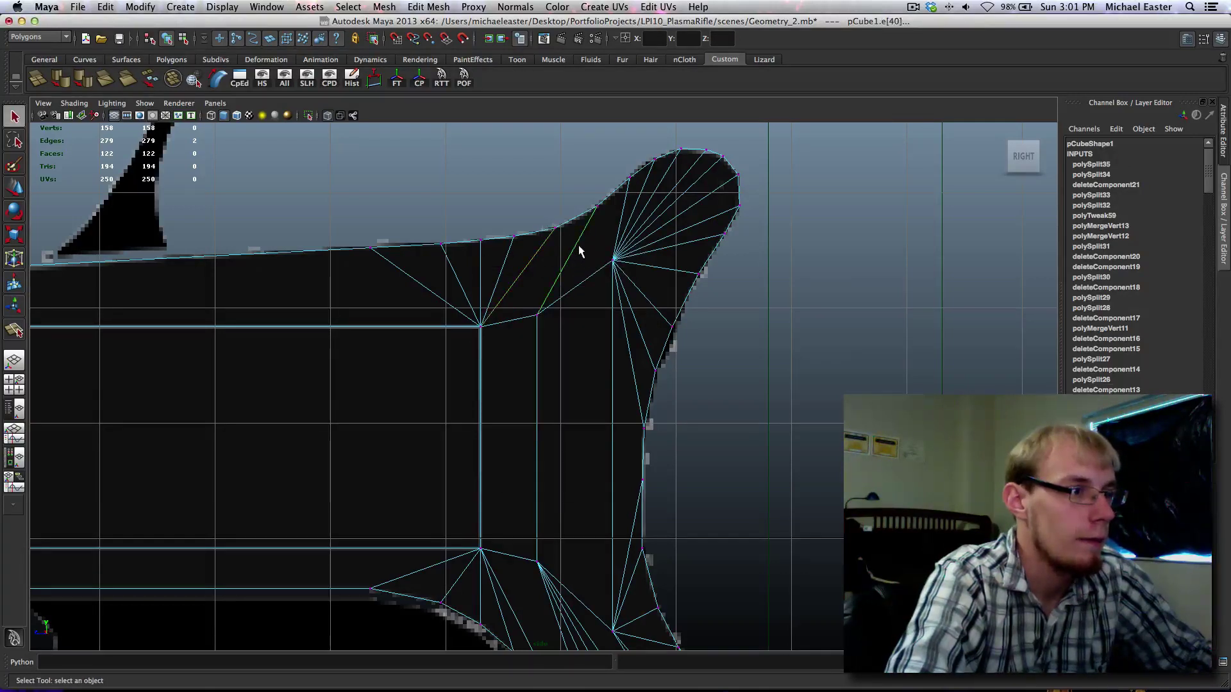
key("Delete")
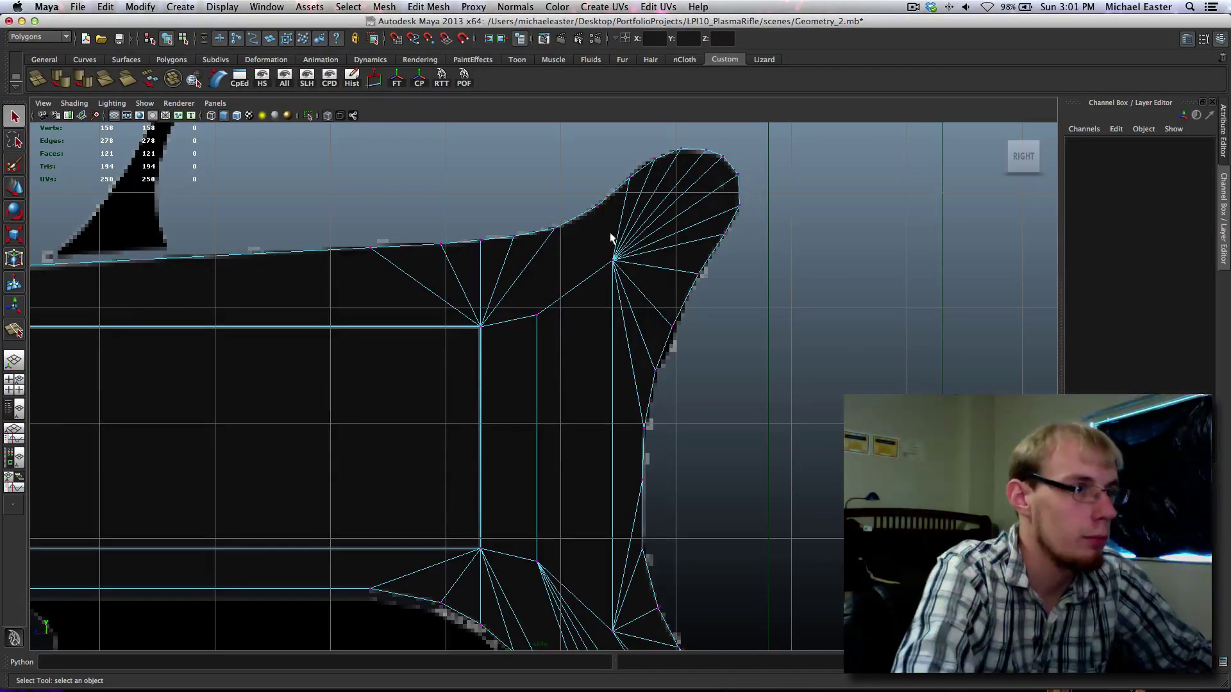
Step: Split the face with an edge from the curve vertex at the upper horn's base to the horn's inner rear vertex
mouse_move(611, 238)
right_mouse_down()
mouse_move(629, 231)
mouse_move(571, 240)
mouse_move(617, 239)
right_mouse_up()
left_click(641, 250)
left_click_drag(604, 199, 583, 216)
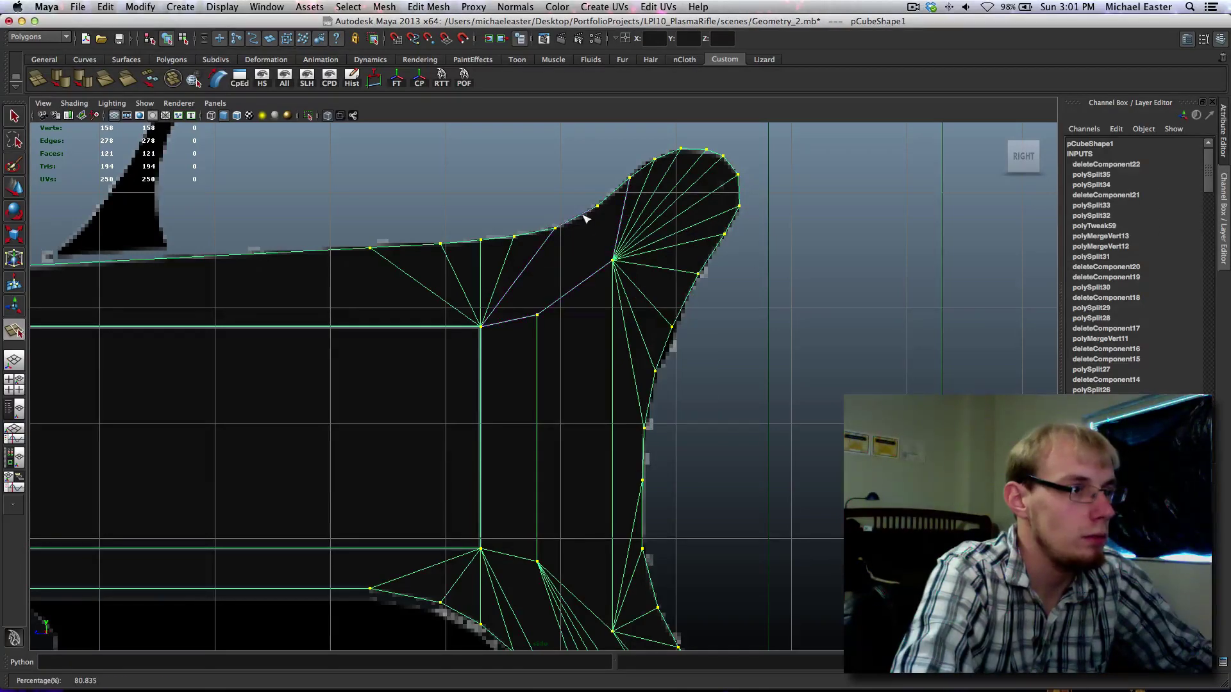
left_click_drag(585, 282, 613, 260)
key("Return")
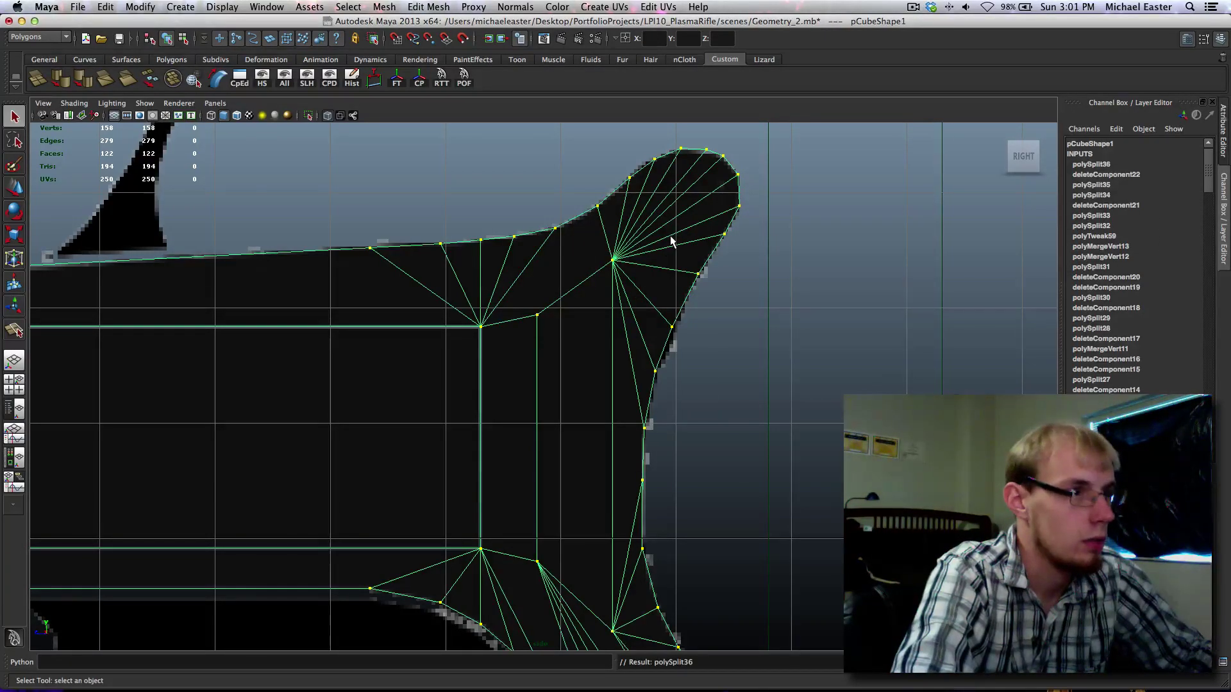
Step: Delete the edge joining the last top curve vertex before the upper horn to the panel's upper rear corner and return to object selection
middle_click_drag(671, 241, 633, 216, "alt")
right_click_drag(496, 227, 499, 206)
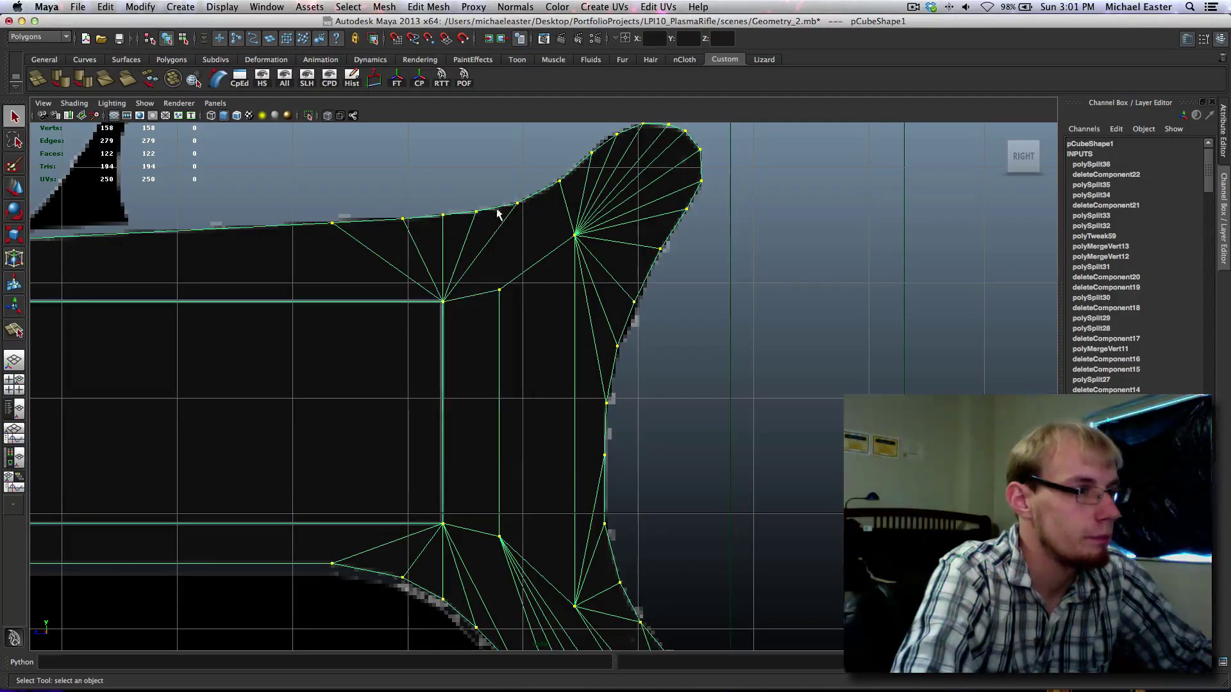
left_click(505, 220)
right_click(568, 255, "shift")
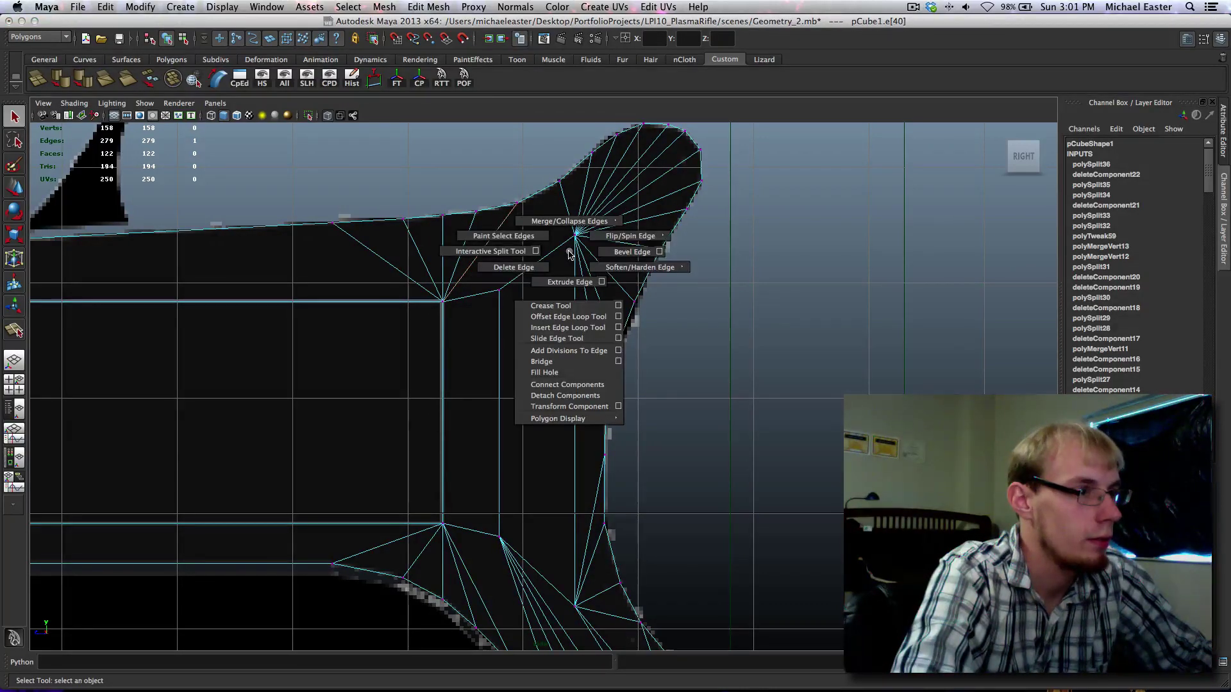
key("Delete")
right_click(575, 253, "shift")
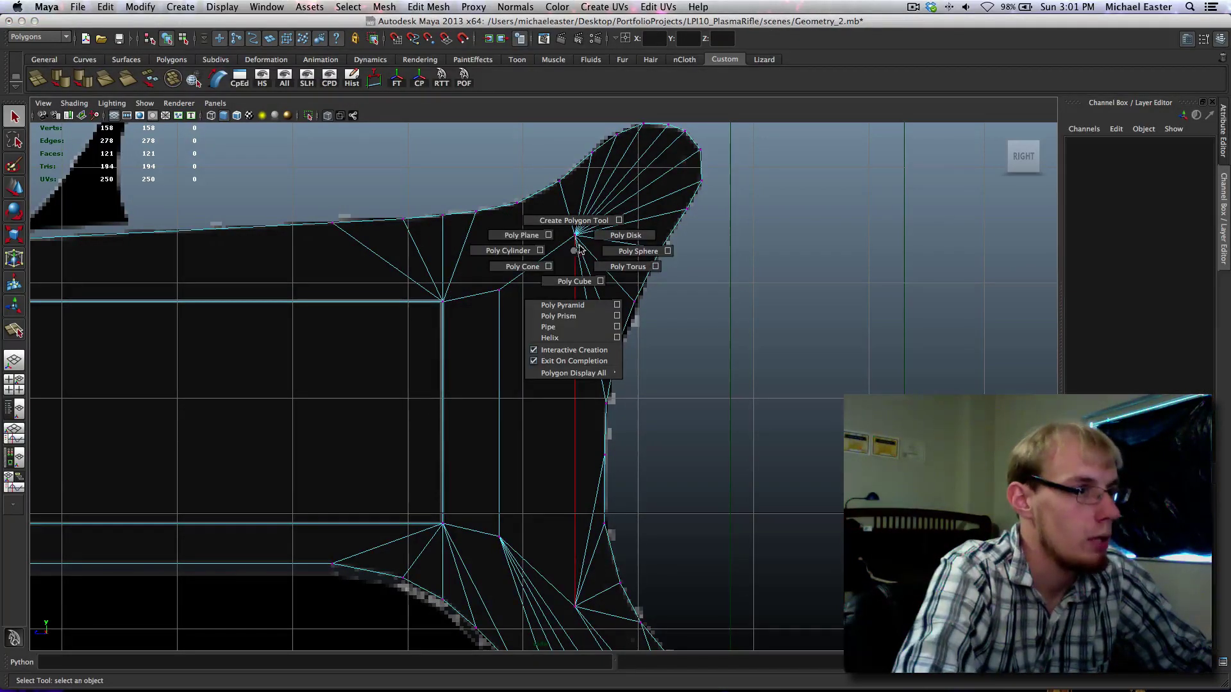
right_click_drag(585, 237, 705, 266)
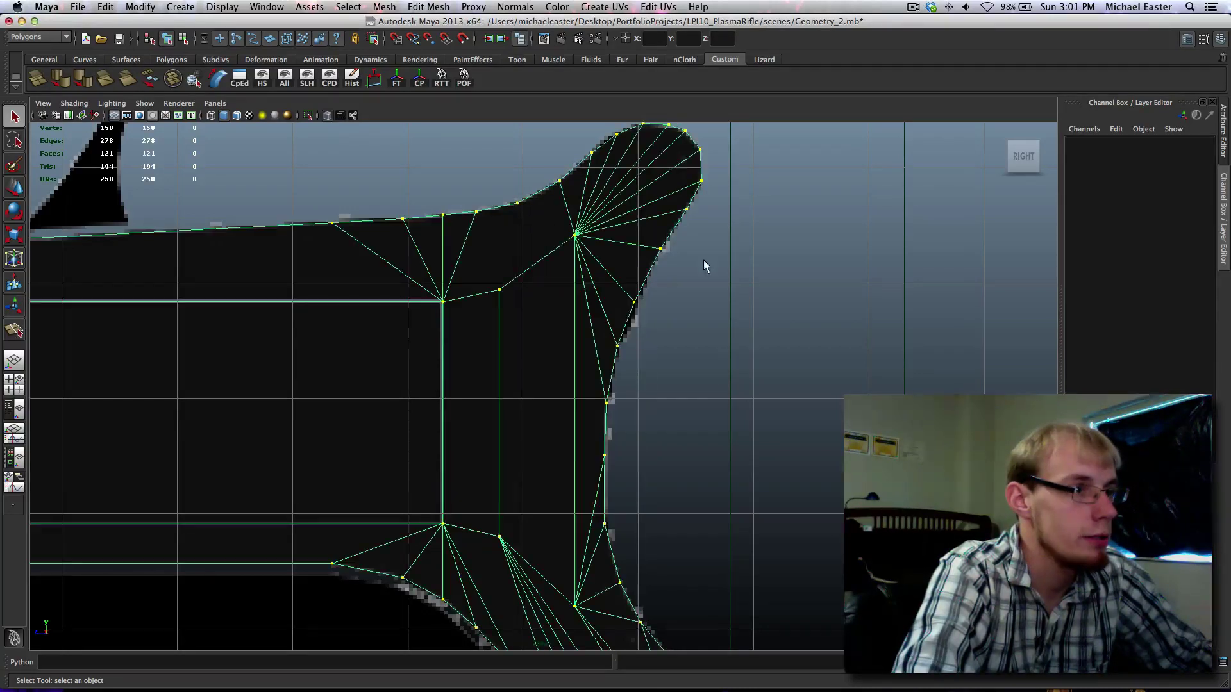
Step: Split the face from the last top curve vertex before the upper horn to the inner vertex just behind the panel's upper corner
right_click_drag(582, 234, 551, 232, "shift")
left_click_drag(533, 194, 445, 342)
key("Return")
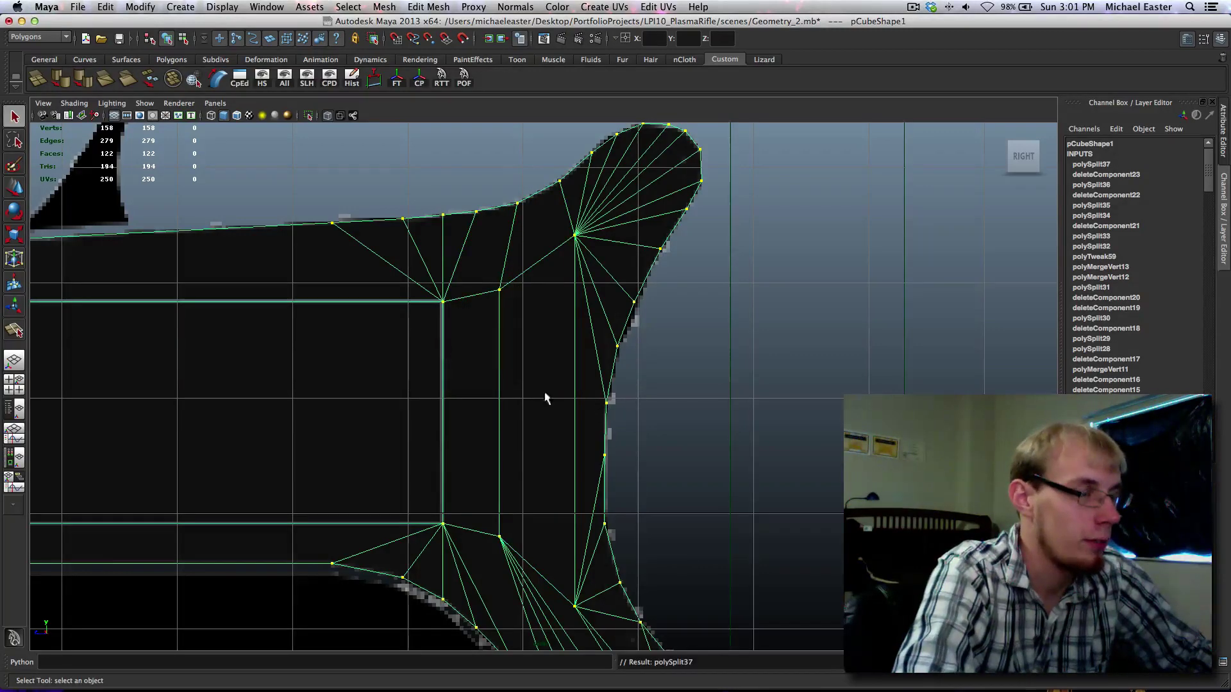
Step: Delete the two edges that connect the lower horn's tip vertex to vertices on its rear curve
middle_click_drag(648, 508, 532, 295, "alt")
middle_click_drag(624, 379, 659, 402, "alt")
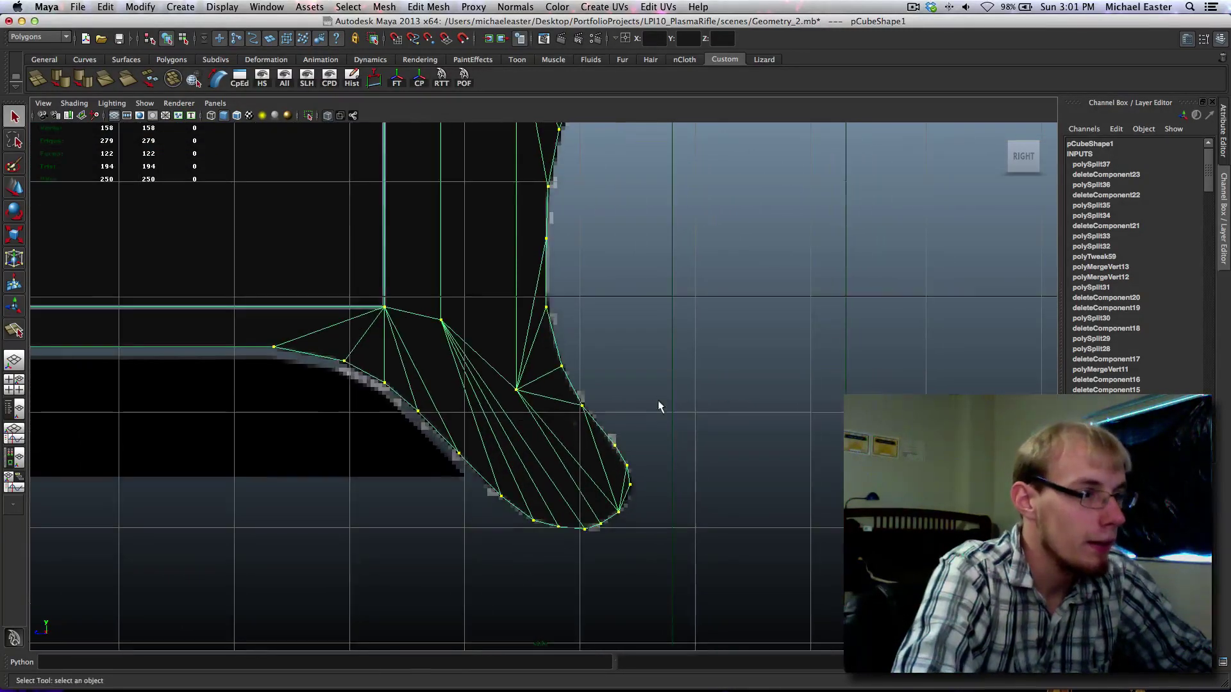
middle_click_drag(560, 460, 526, 436, "alt")
middle_click_drag(601, 465, 538, 439, "alt")
scroll(537, 437, "up", 2)
scroll(537, 437, "up", 4)
middle_click_drag(423, 408, 514, 447, "alt")
right_click_drag(527, 403, 534, 367)
left_click(572, 408)
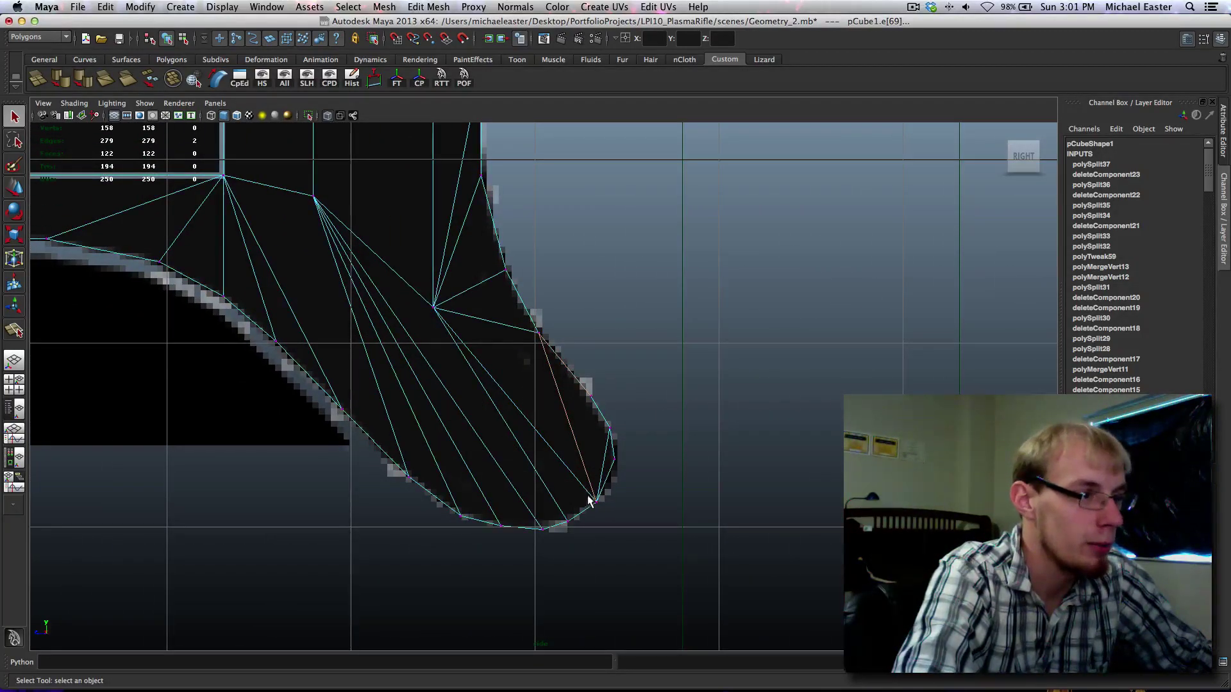
left_click(584, 433)
middle_click_drag(589, 461, 589, 459, "alt")
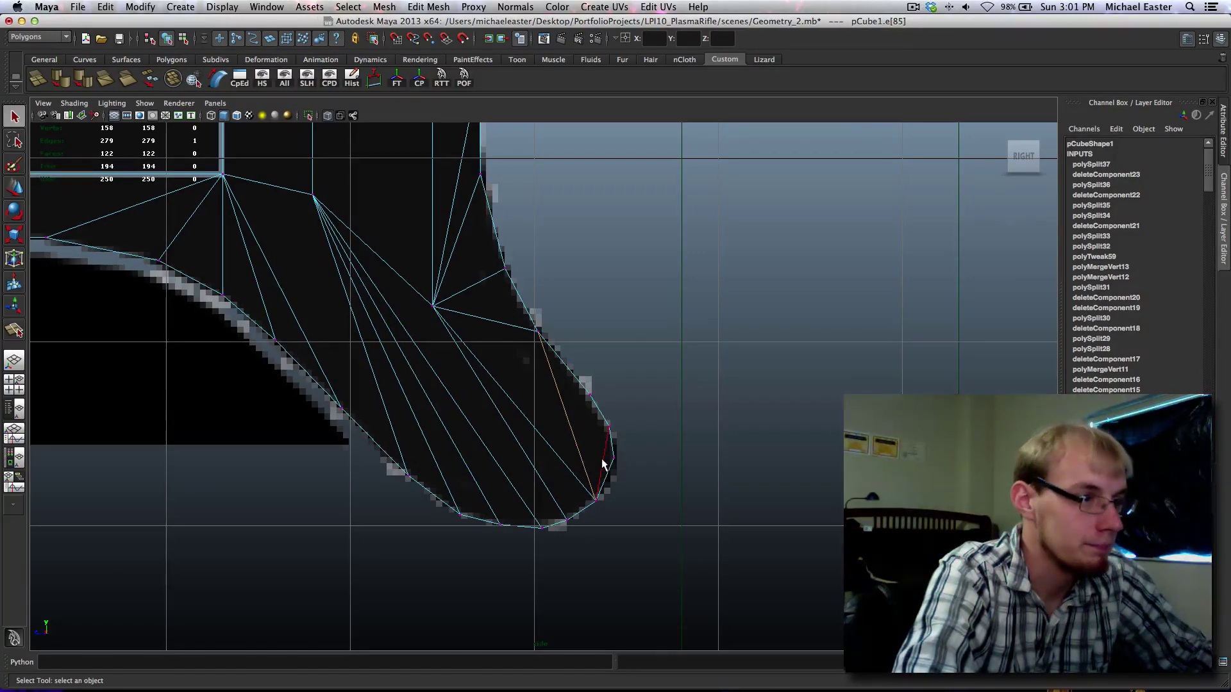
left_click(602, 459, "shift")
key("BackSpace")
Step: Delete the three edges fanning from the inner vertex behind the panel's lower rear corner to the lower horn's bottom curve
middle_click_drag(488, 392, 476, 411, "alt")
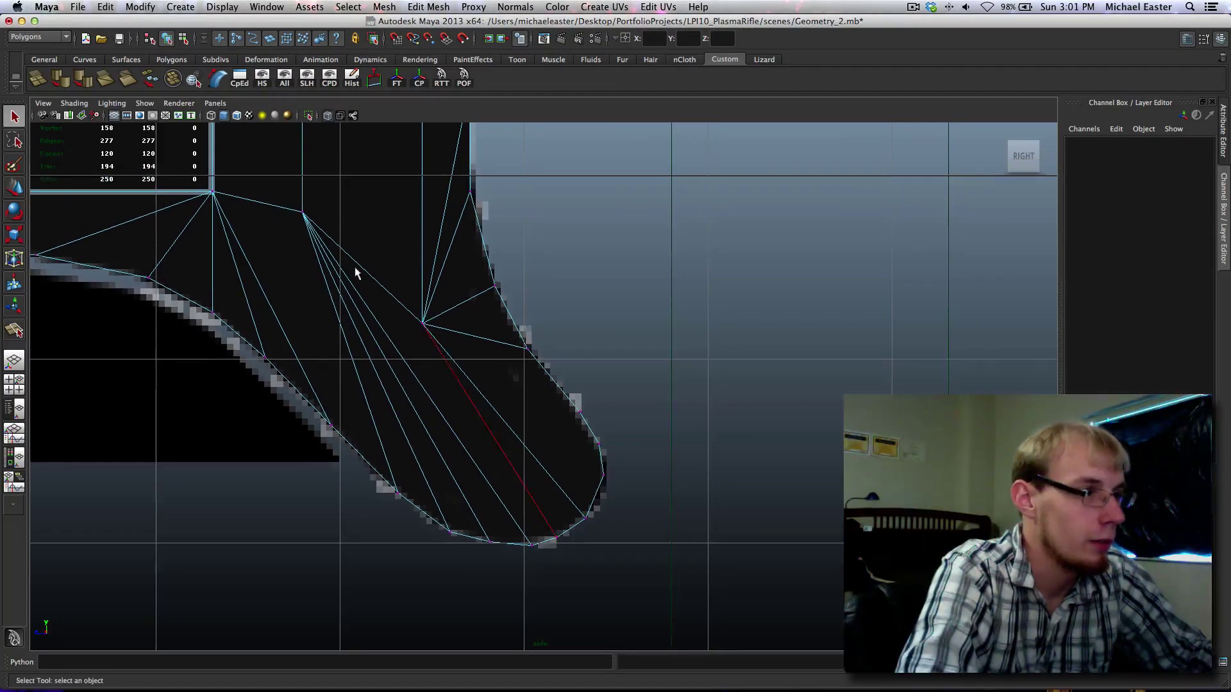
scroll(597, 434, "down", 8)
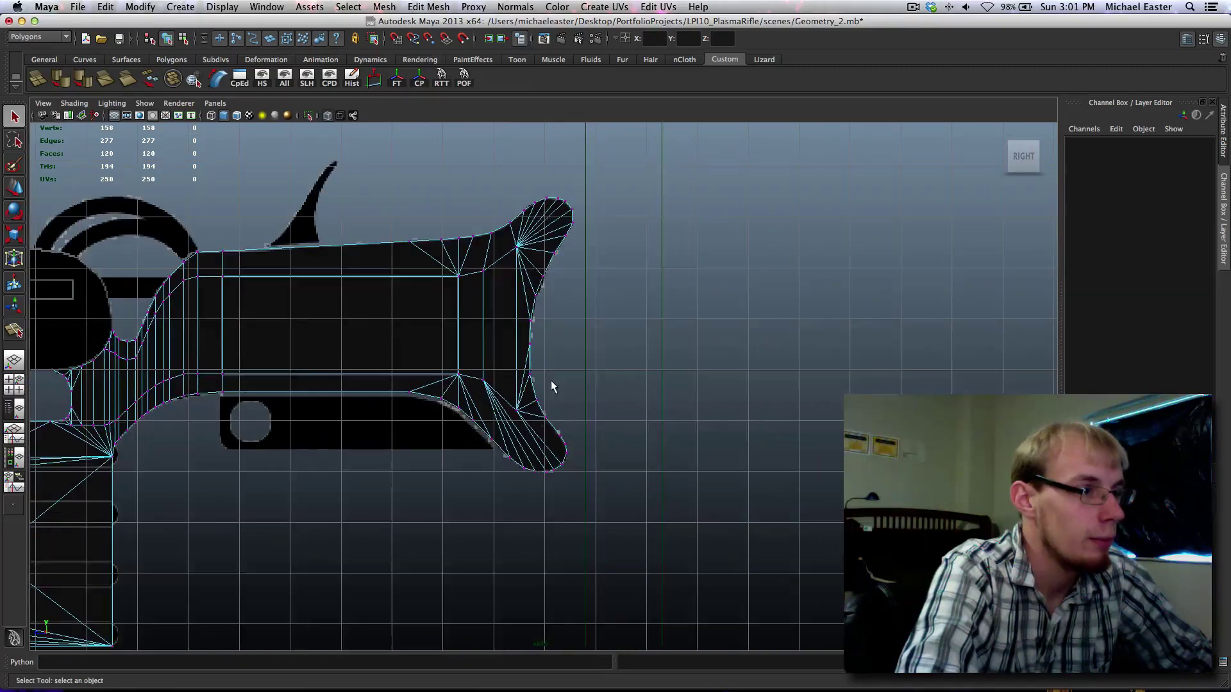
scroll(551, 386, "up", 8)
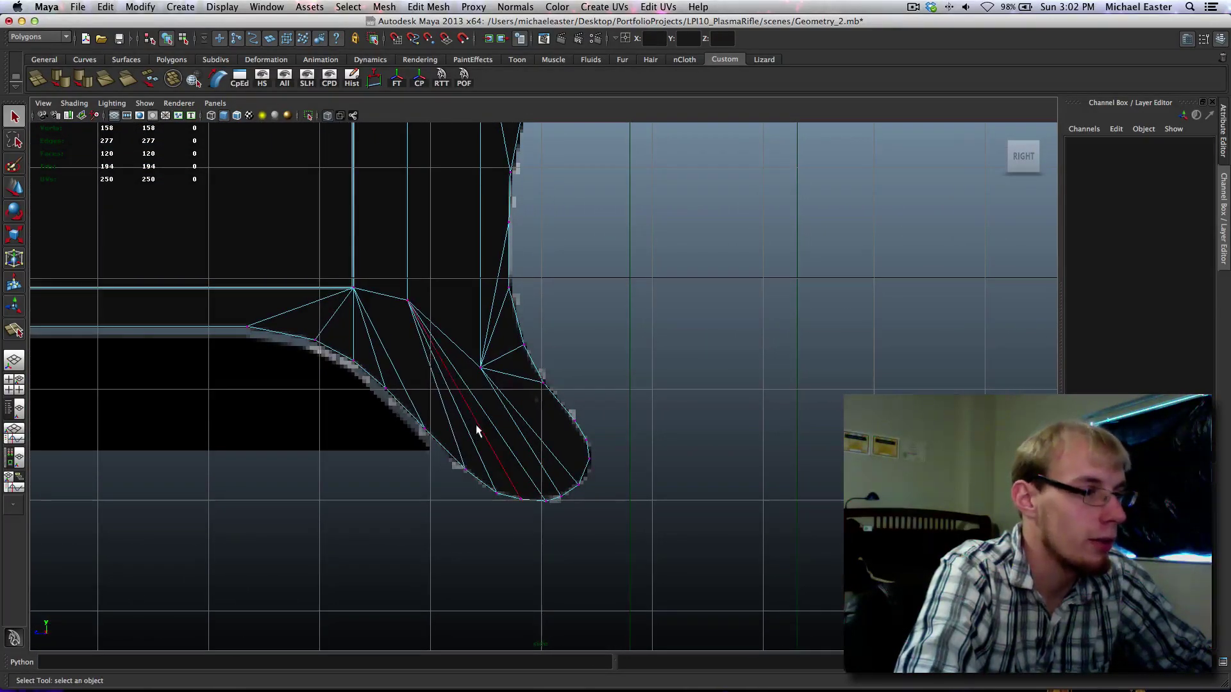
left_click_drag(499, 415, 497, 410)
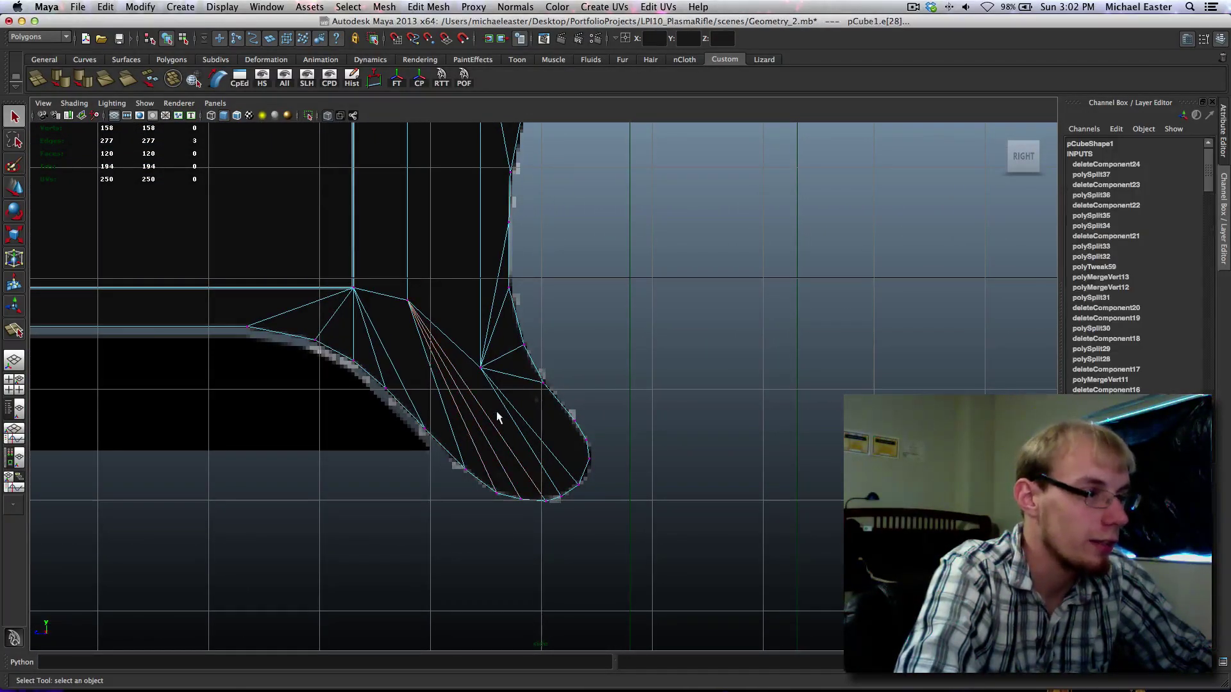
key("Delete")
Step: Split the lower horn with three edges connecting consecutive bottom curve vertices to the horn's inner rear vertex
middle_click_drag(511, 421, 505, 404, "alt")
mouse_move(505, 404)
right_mouse_down()
mouse_move(544, 376)
mouse_move(369, 390)
mouse_move(366, 409)
mouse_move(457, 418)
right_mouse_up()
left_click(517, 426)
left_click(477, 465)
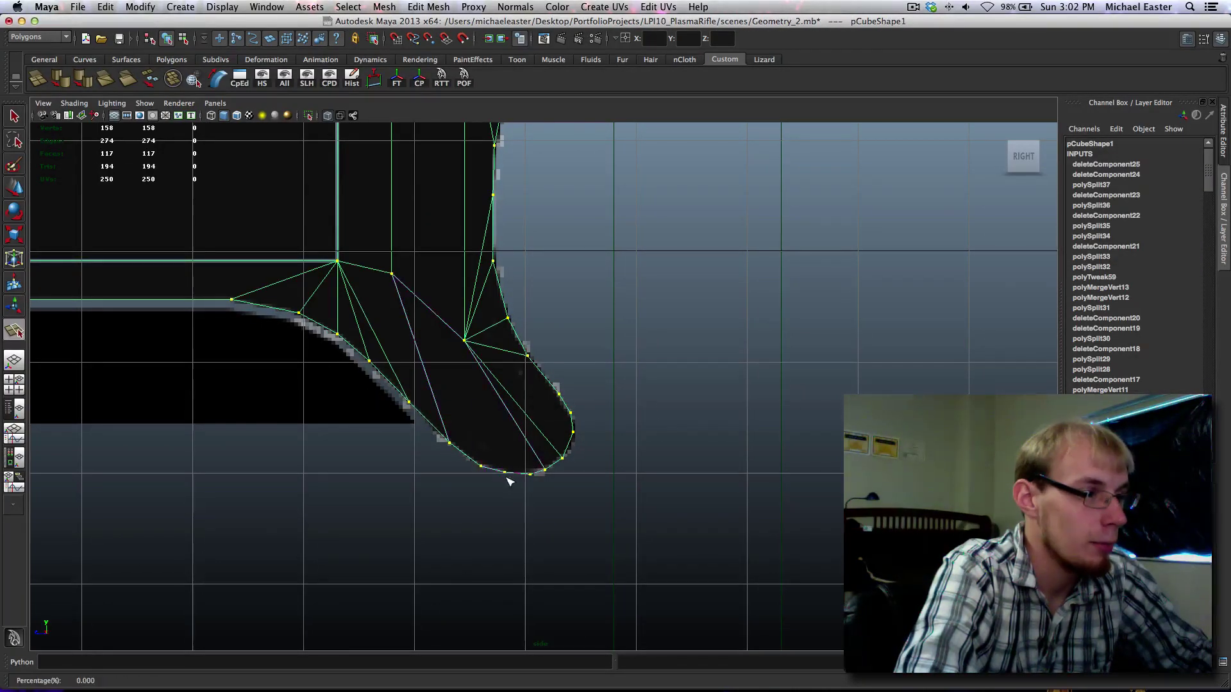
left_click_drag(490, 383, 400, 288)
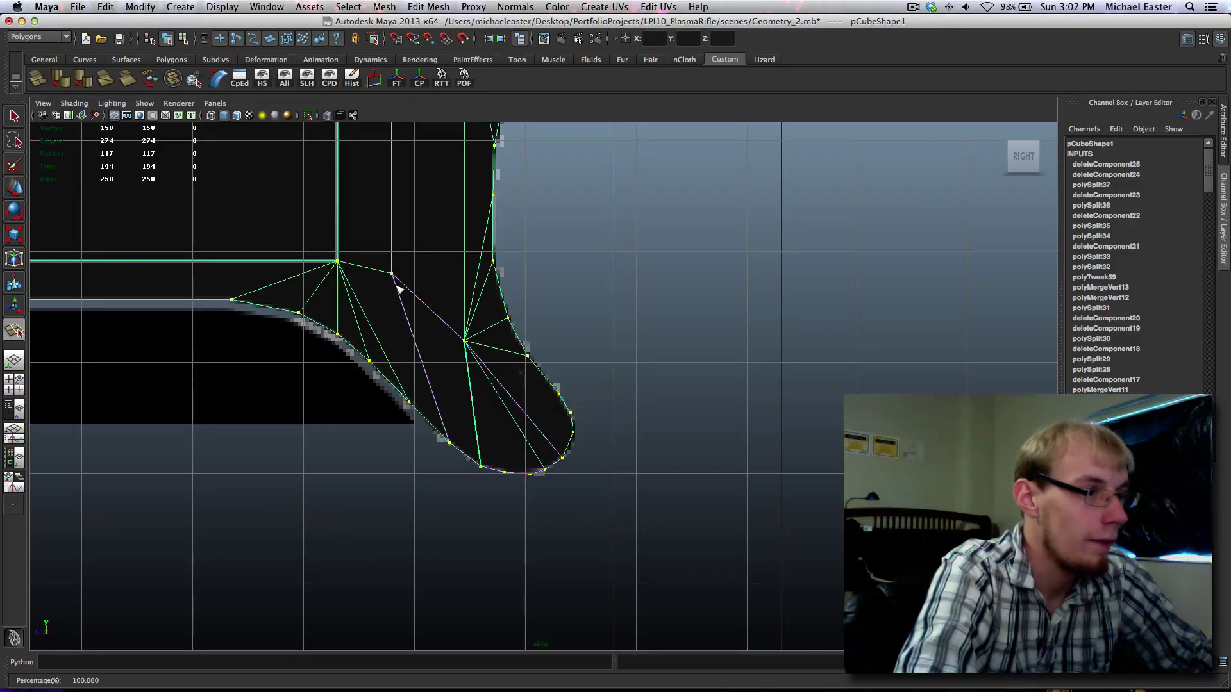
left_click(504, 473)
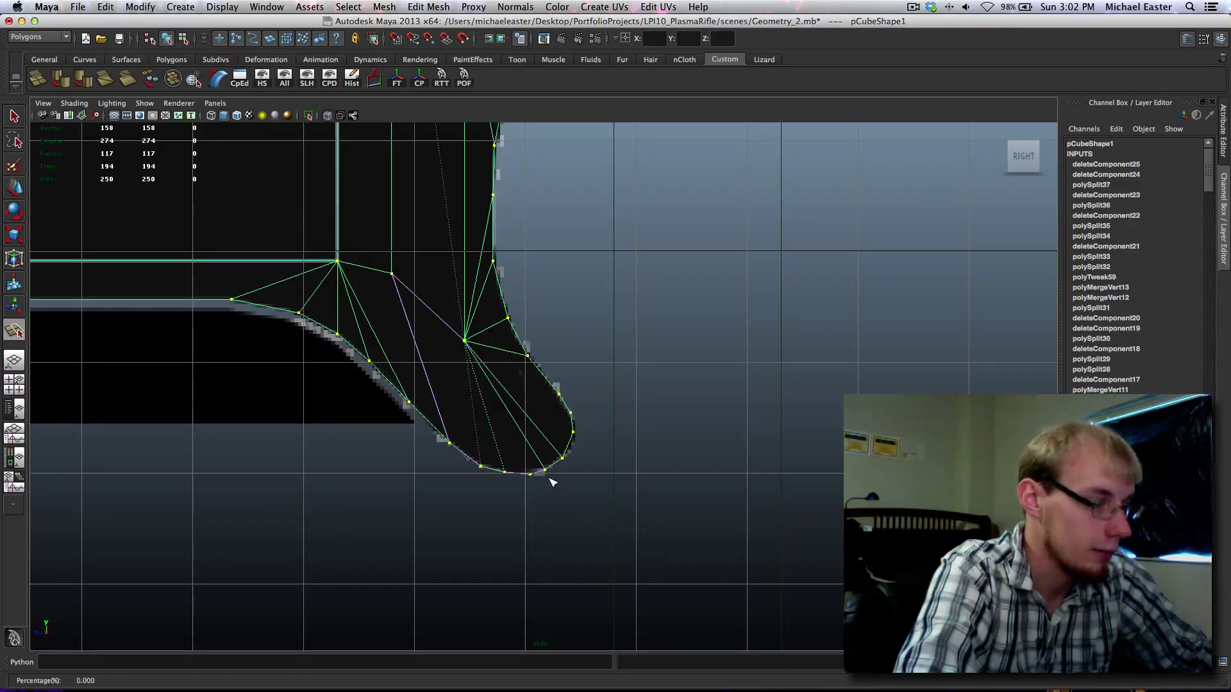
key("Return")
left_click(524, 475)
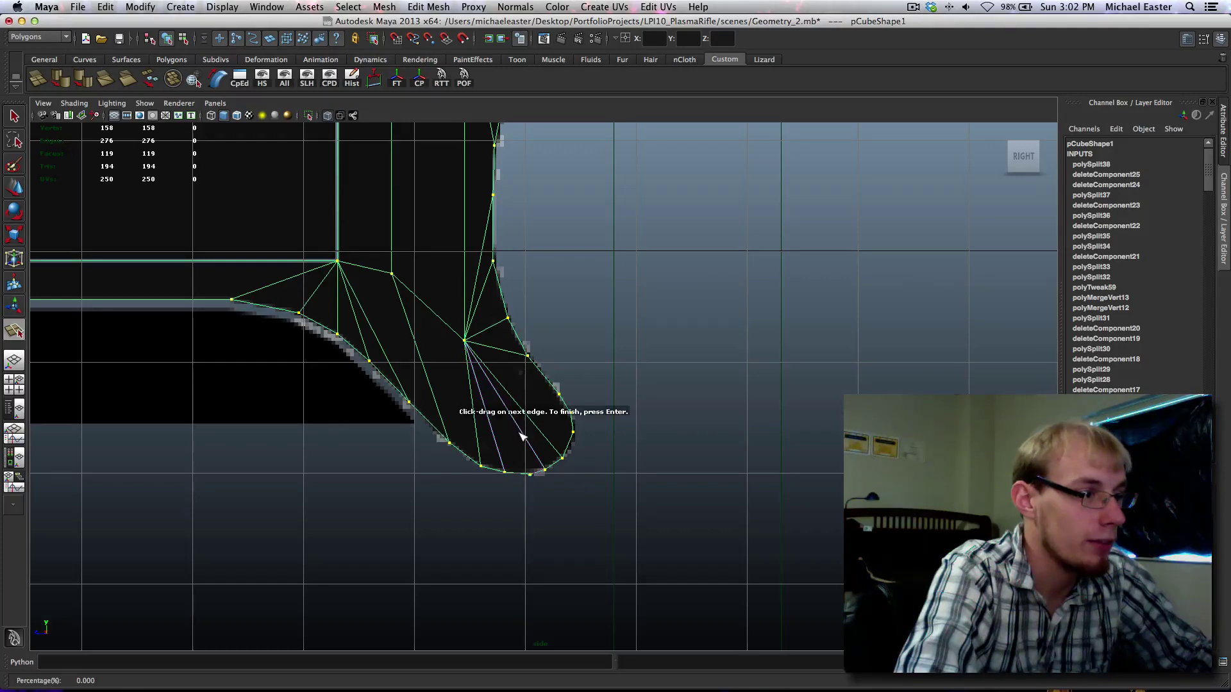
left_click_drag(517, 423, 381, 301)
key("q")
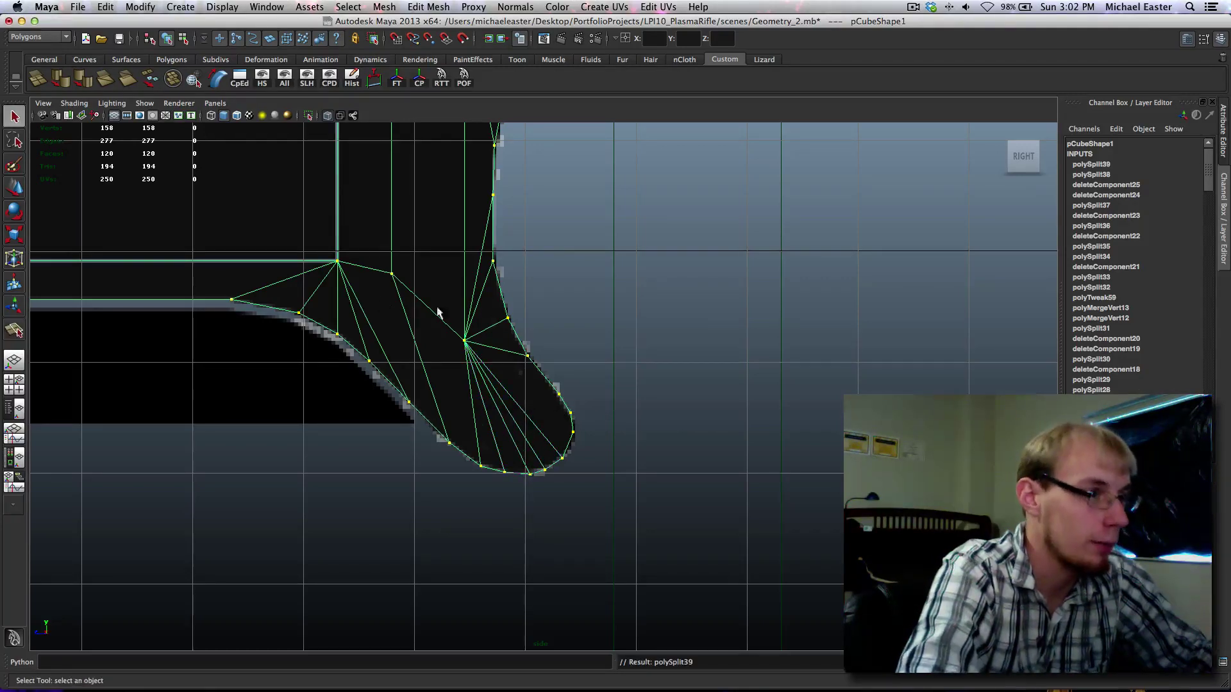
Step: Split the lower horn's rear face with three edges connecting its rear curve vertices to the inner rear vertex
middle_click_drag(505, 326, 486, 356, "alt")
key("y")
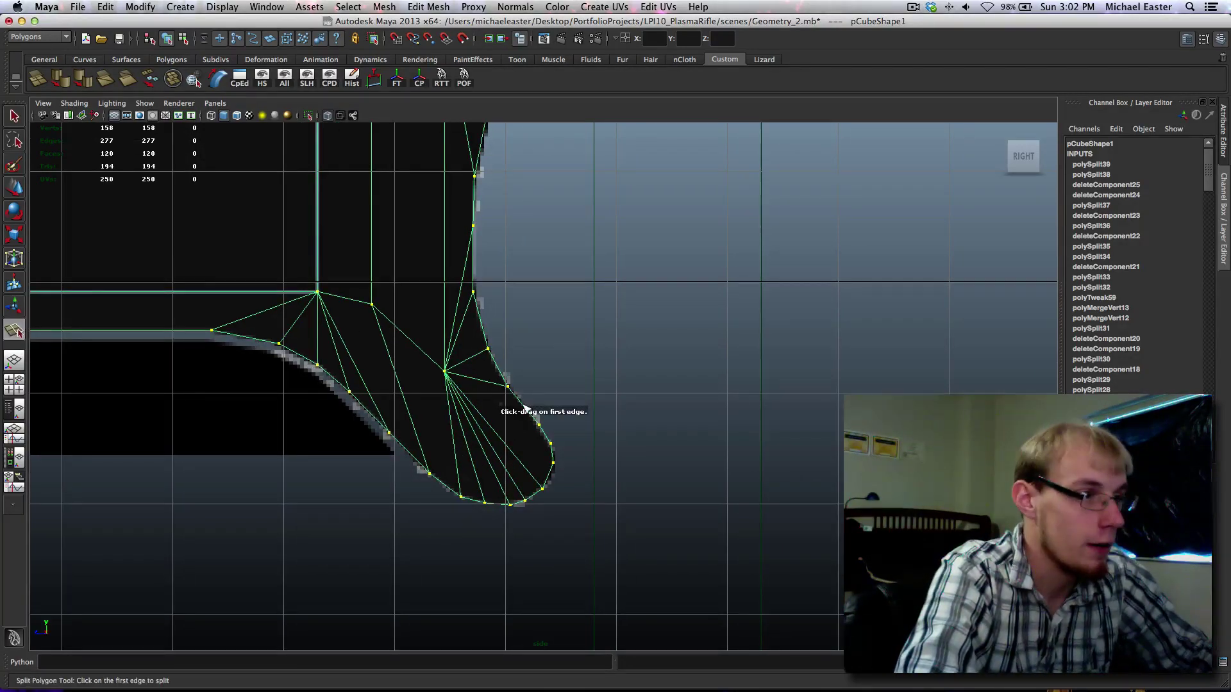
left_click(536, 418)
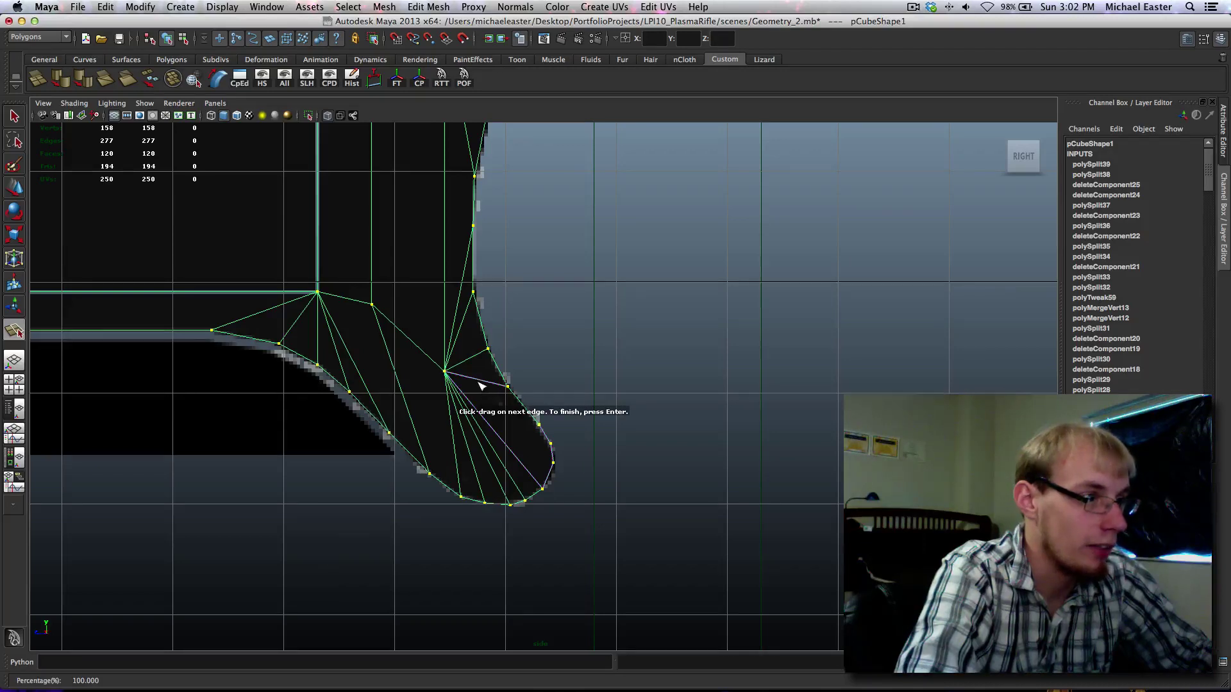
left_click_drag(478, 382, 410, 396)
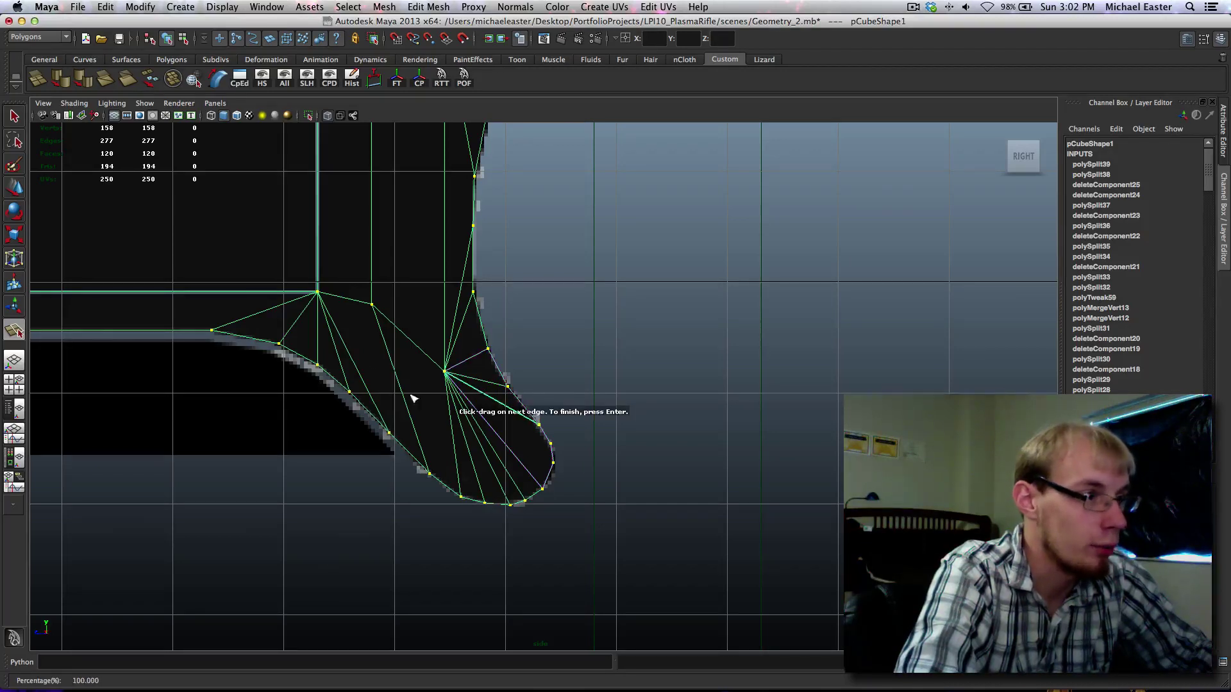
left_click(550, 442)
key("Return")
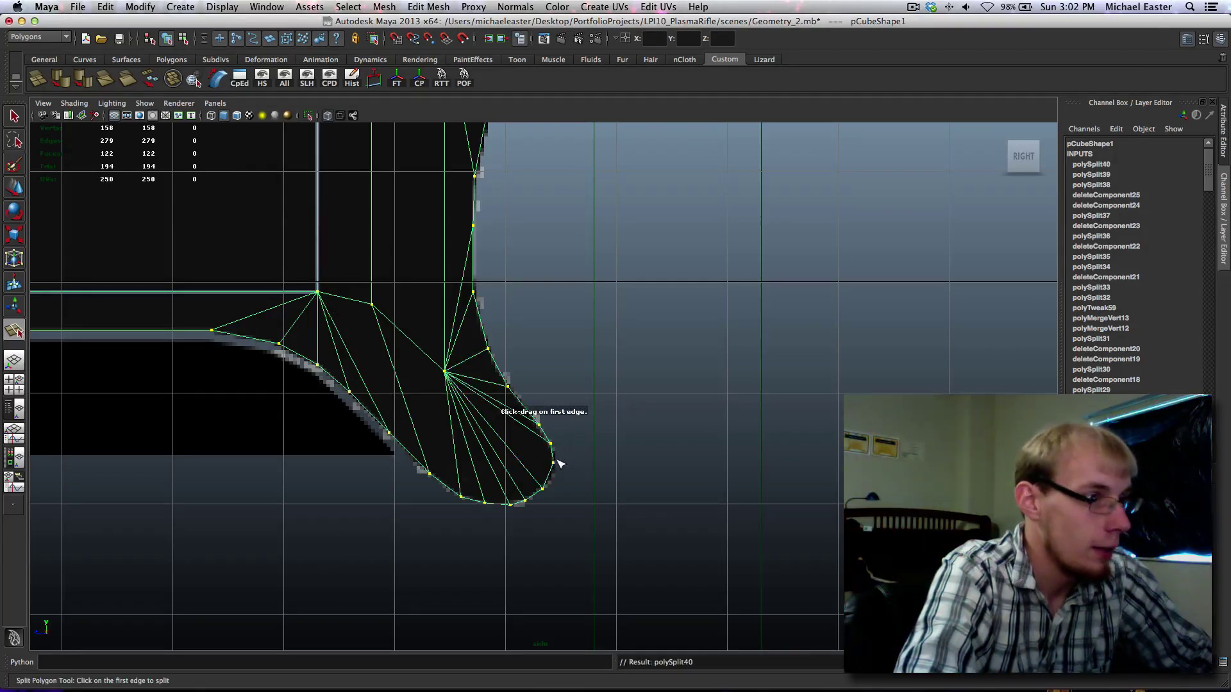
mouse_move(554, 455)
left_mouse_down()
mouse_move(555, 483)
mouse_move(553, 474)
left_mouse_up()
left_click_drag(516, 423, 343, 332)
key("Return")
Step: Move the lower horn's inner rear vertex straight down along the Y axis and return to object selection
middle_click_drag(495, 372, 591, 549, "alt")
right_click_drag(555, 543, 511, 521)
left_click_drag(550, 566, 550, 567)
key("w")
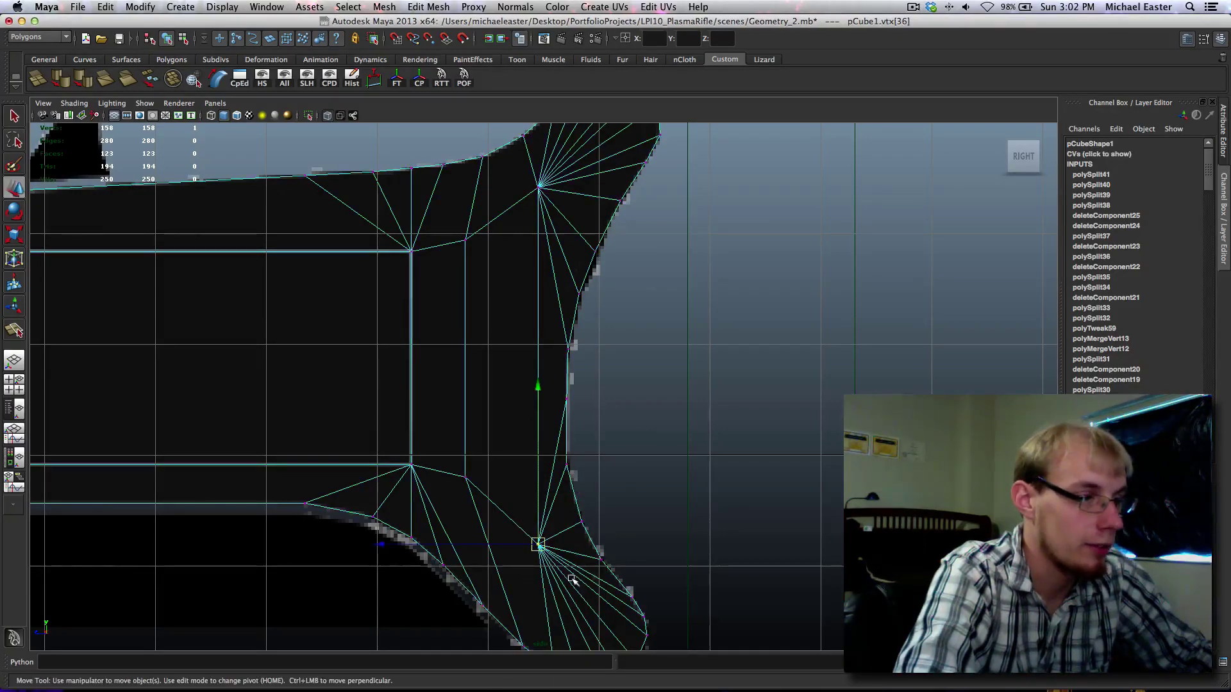
middle_click_drag(572, 571, 556, 518, "alt")
middle_click_drag(608, 408, 523, 470)
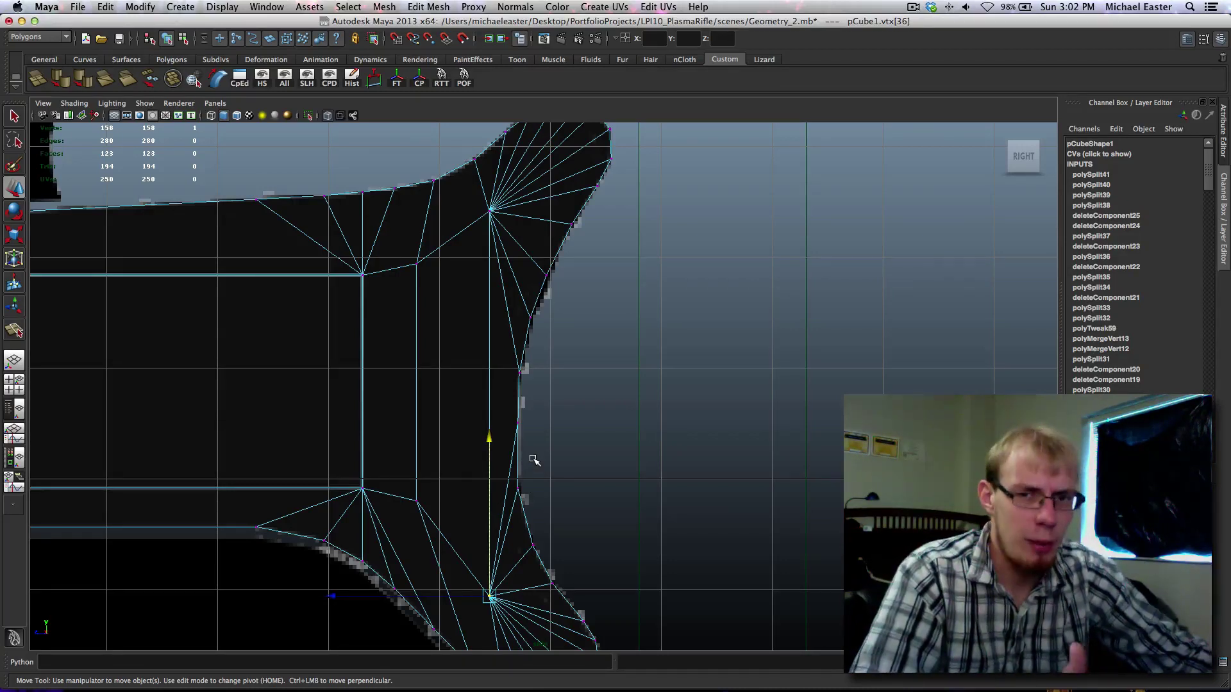
middle_click_drag(554, 472, 527, 579, "alt")
right_click_drag(564, 457, 654, 466)
key("q")
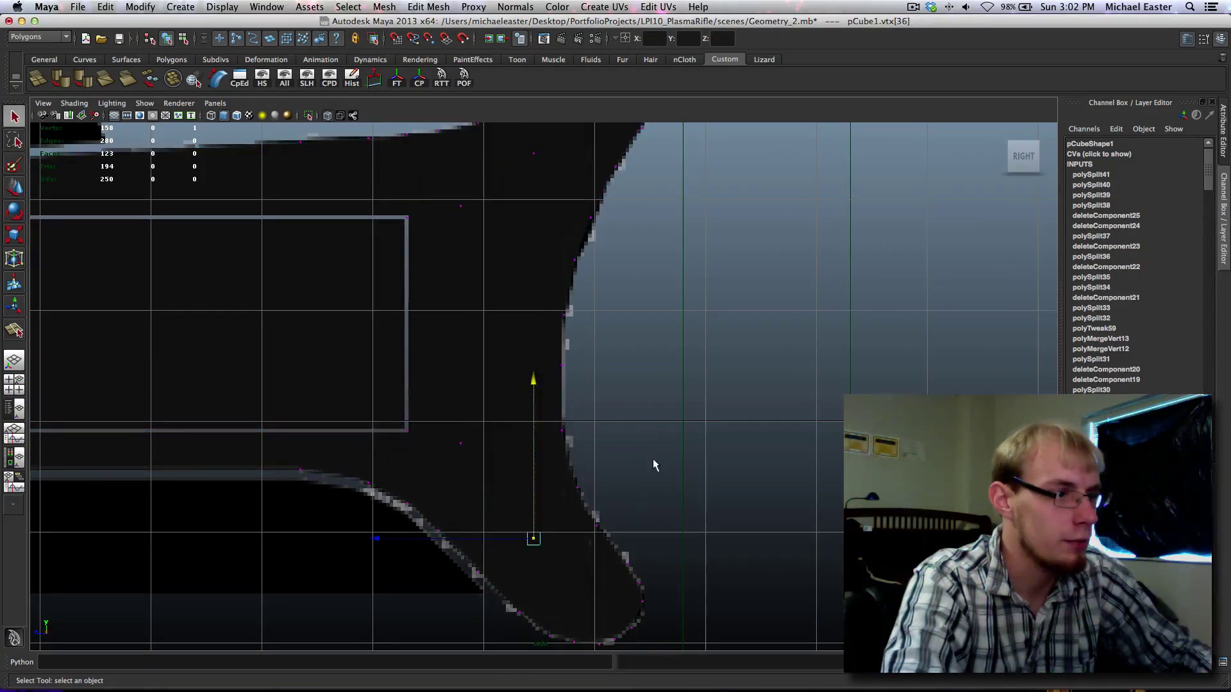
Step: Examine the mesh edges around the trigger guard and grip and the vertices of the small piece on the grip's front
middle_click_drag(157, 281, 532, 494, "alt")
middle_click_drag(488, 448, 901, 300, "alt")
middle_click_drag(754, 405, 960, 274, "alt")
middle_click_drag(778, 366, 588, 377, "alt")
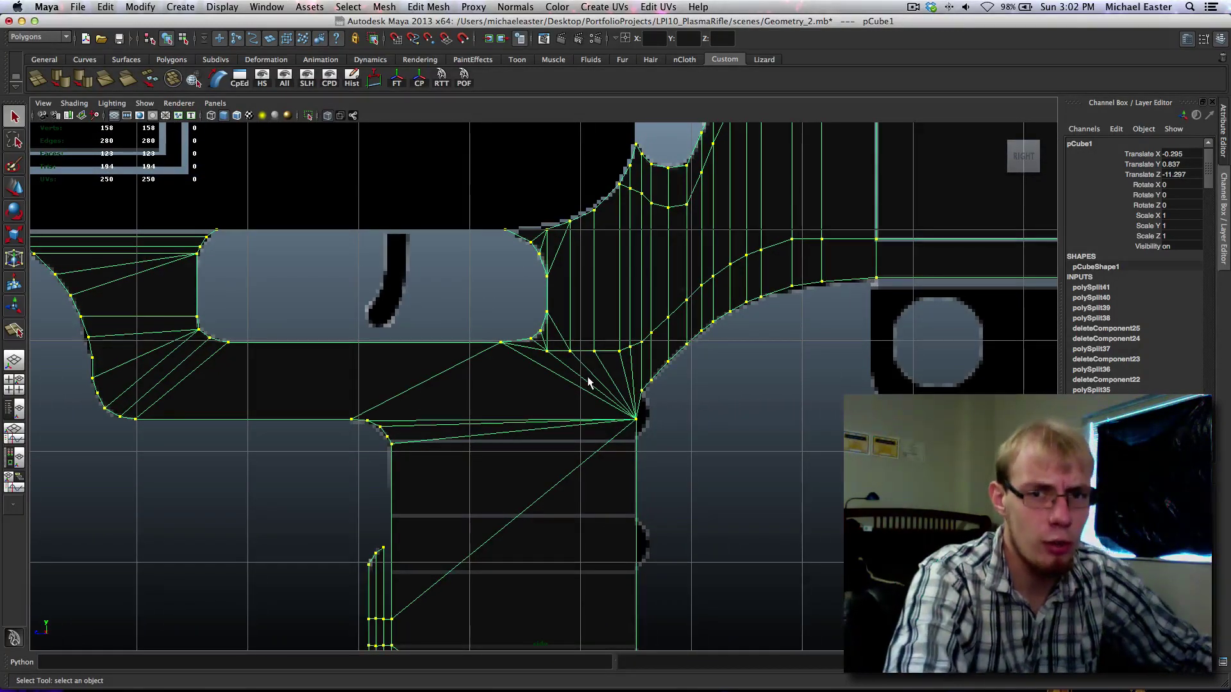
middle_click_drag(421, 358, 358, 190, "alt")
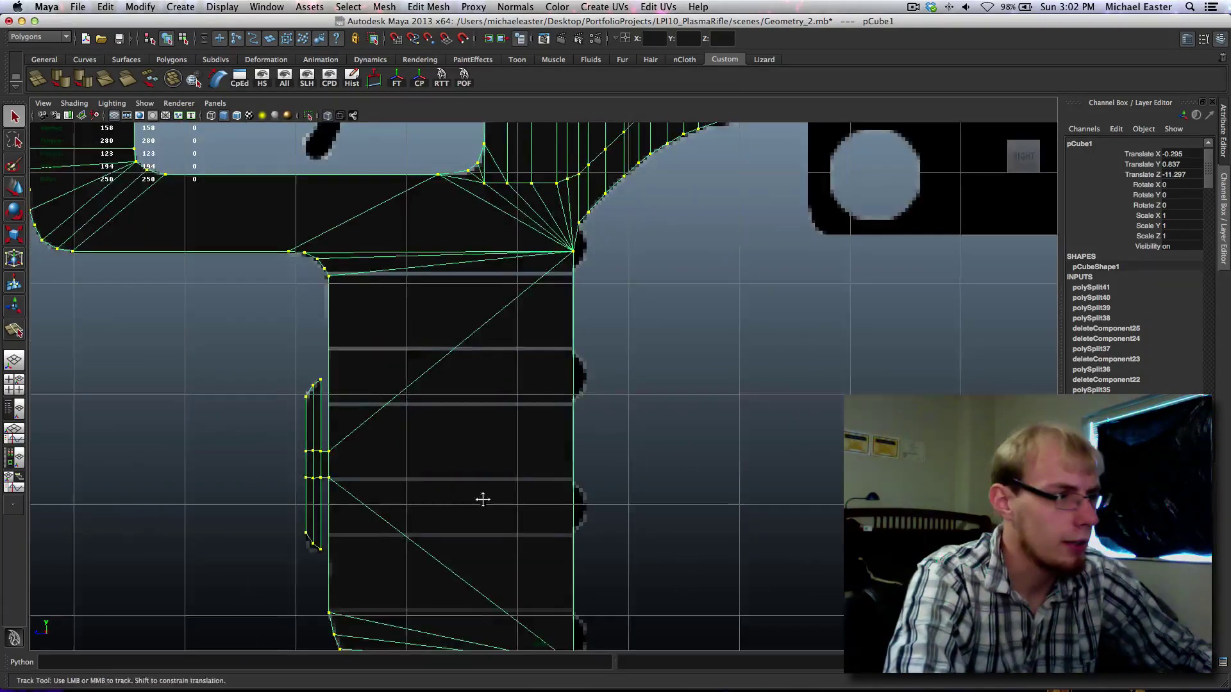
middle_click_drag(483, 500, 481, 394, "alt")
middle_click_drag(330, 329, 461, 404, "alt")
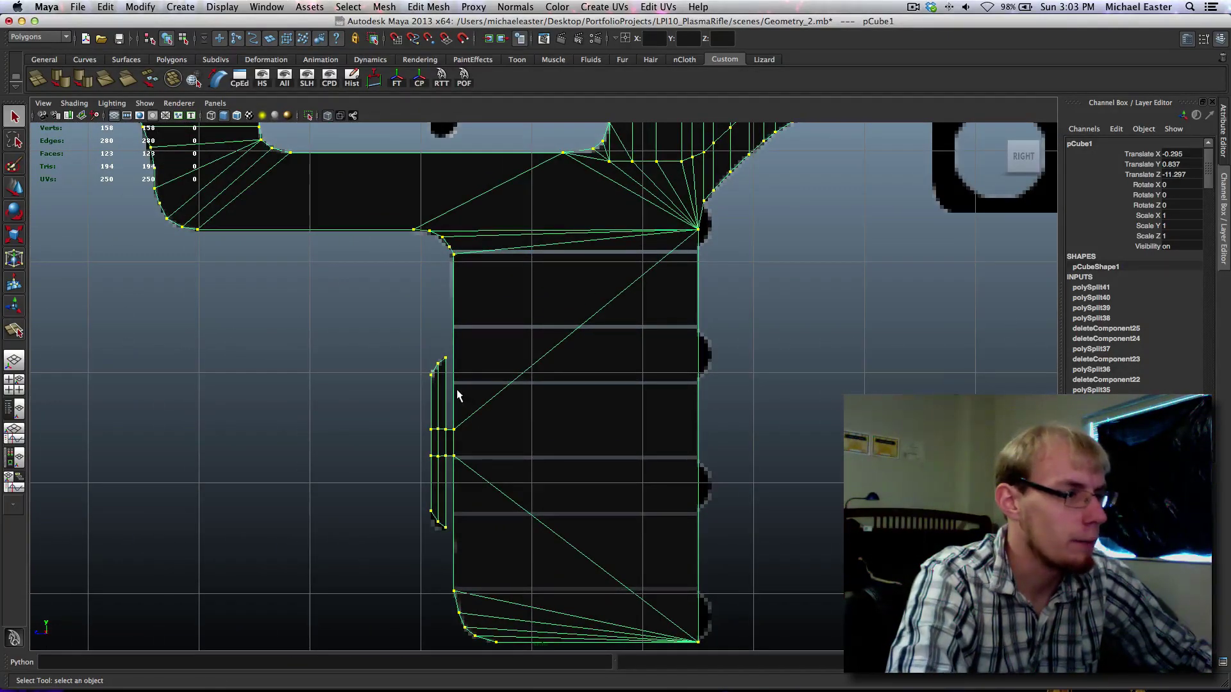
right_click_drag(457, 396, 379, 366)
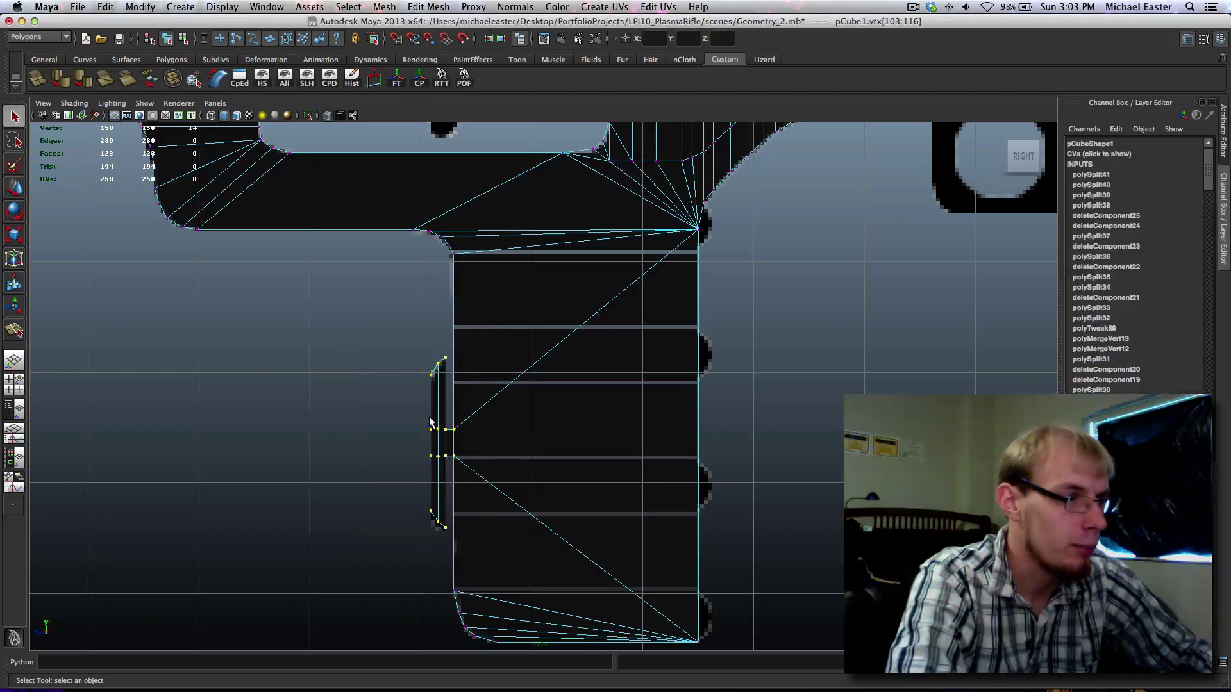
right_click_drag(431, 422, 440, 391)
Step: Delete the edge running from the middle inner vertex below the stock panel's rear side to the lower horn's bottom curve
middle_click_drag(654, 413, 468, 571, "alt")
middle_click_drag(801, 321, 369, 418, "alt")
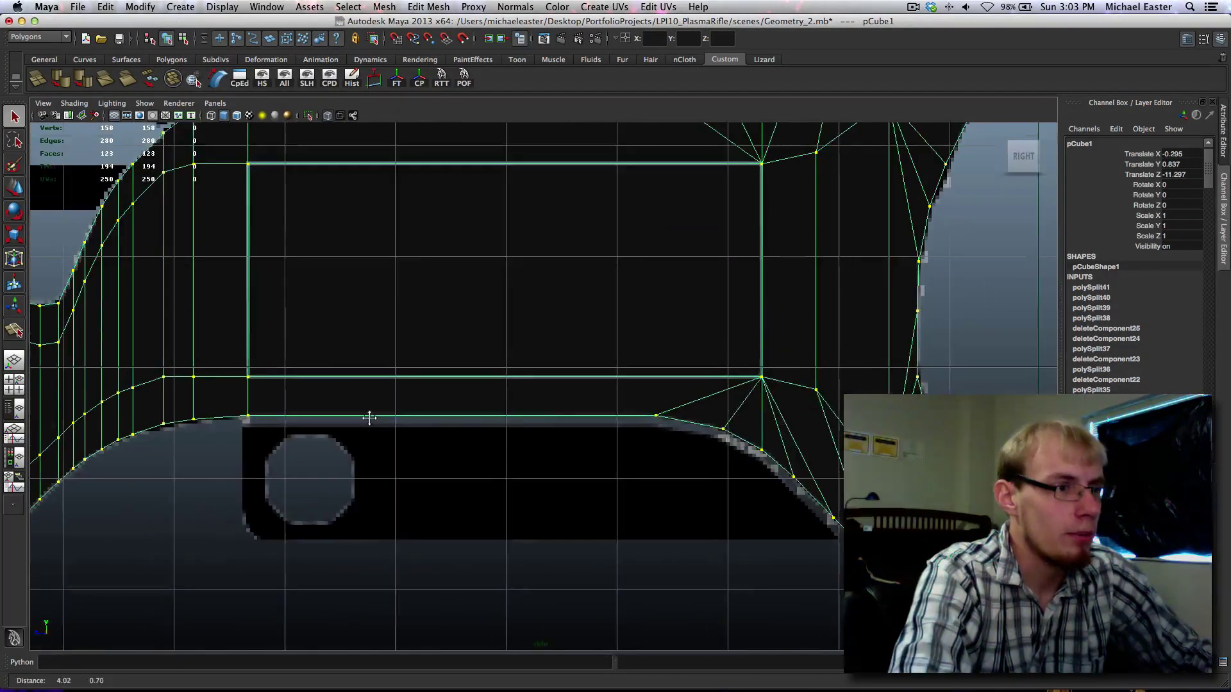
middle_click_drag(663, 364, 453, 412, "alt")
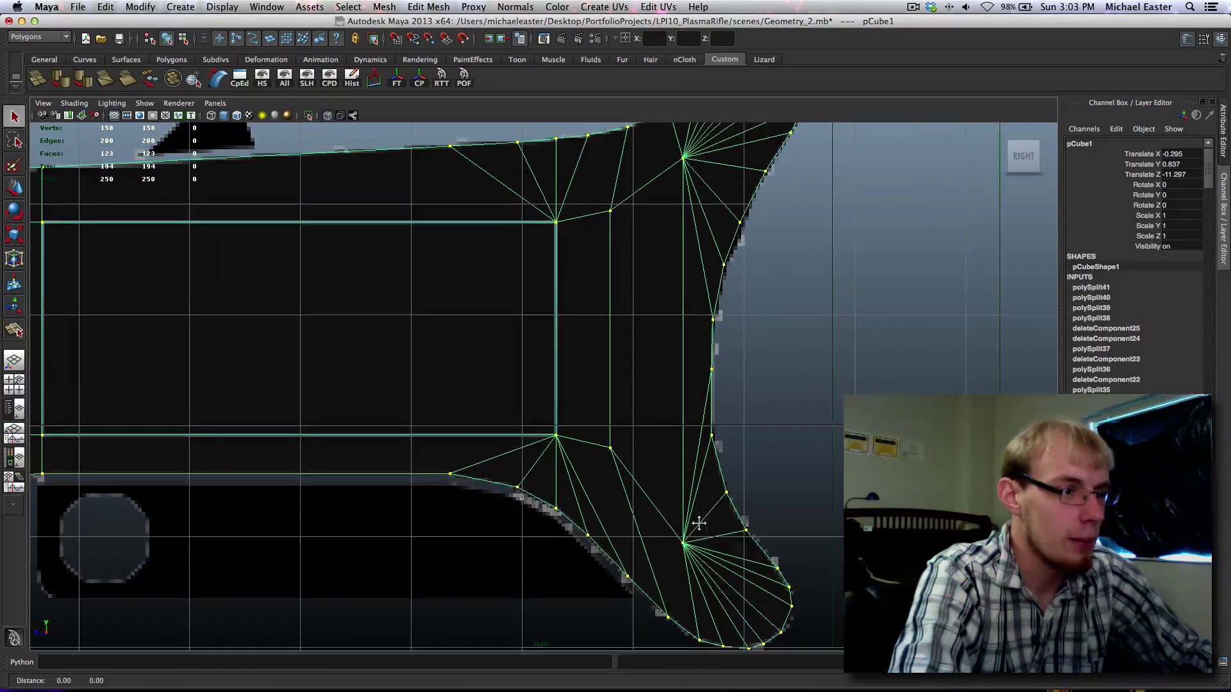
middle_click_drag(659, 532, 579, 429, "alt")
right_click_drag(559, 426, 559, 413)
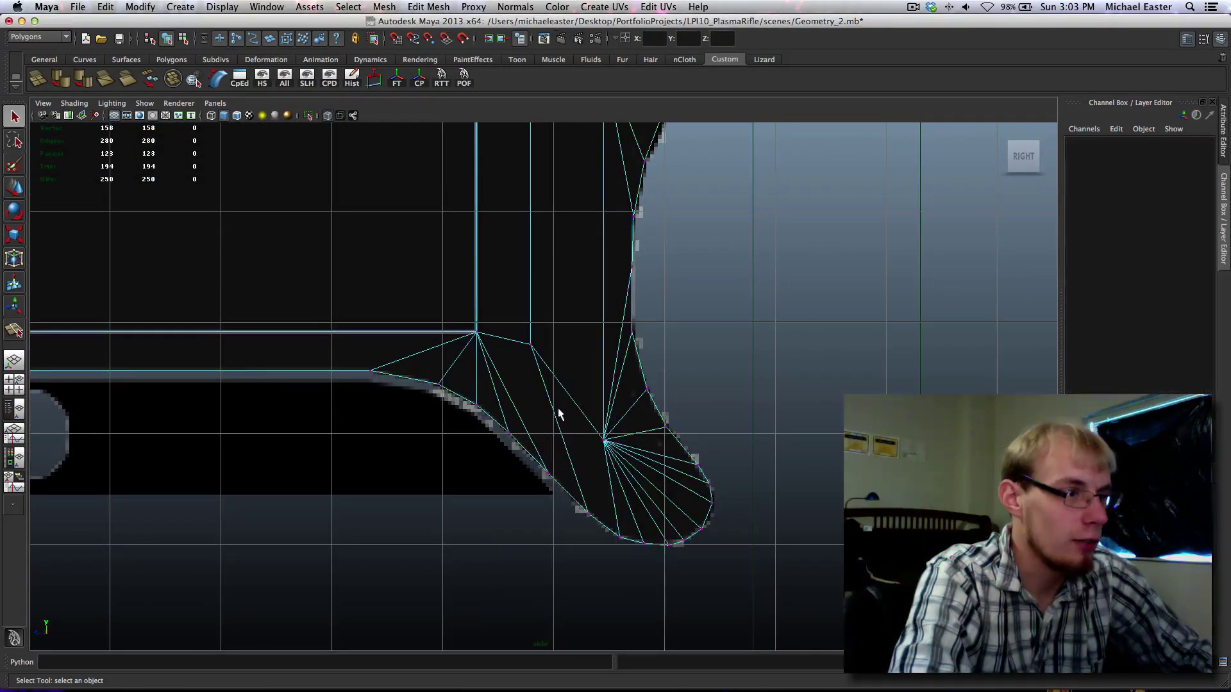
key("Delete")
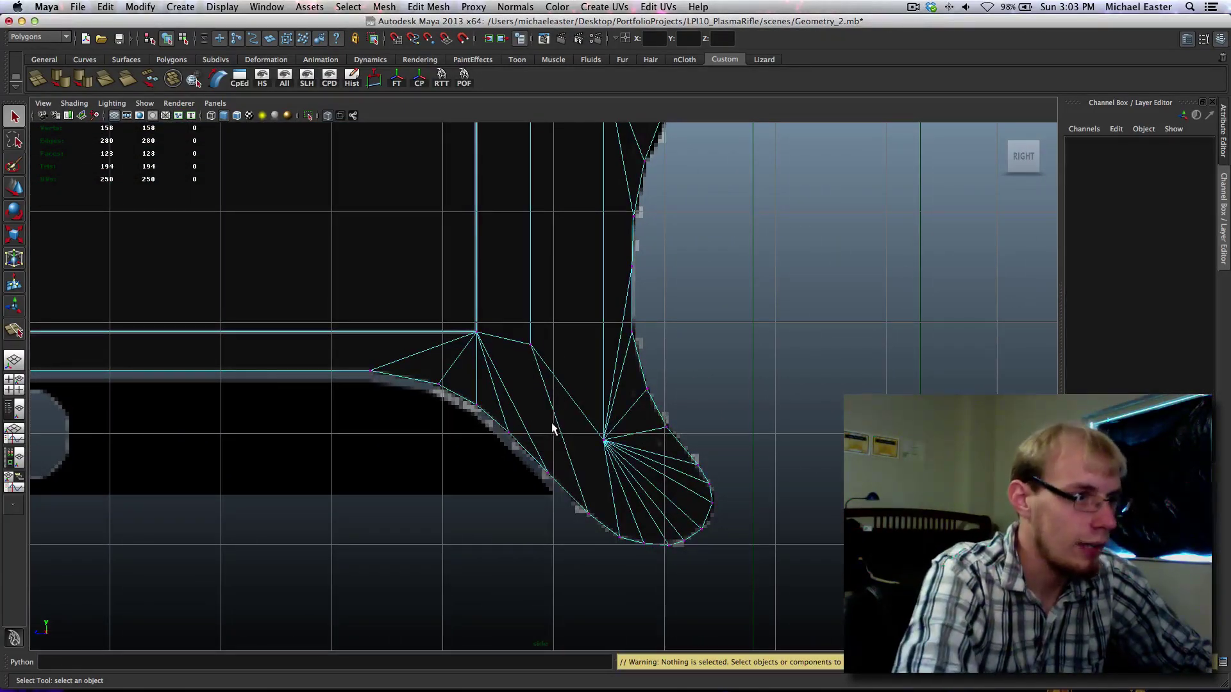
left_click(563, 432)
key("Delete")
Step: Split the lower horn's face from the freed bottom curve vertex to the horn's inner rear vertex
middle_click_drag(546, 418, 500, 400, "alt")
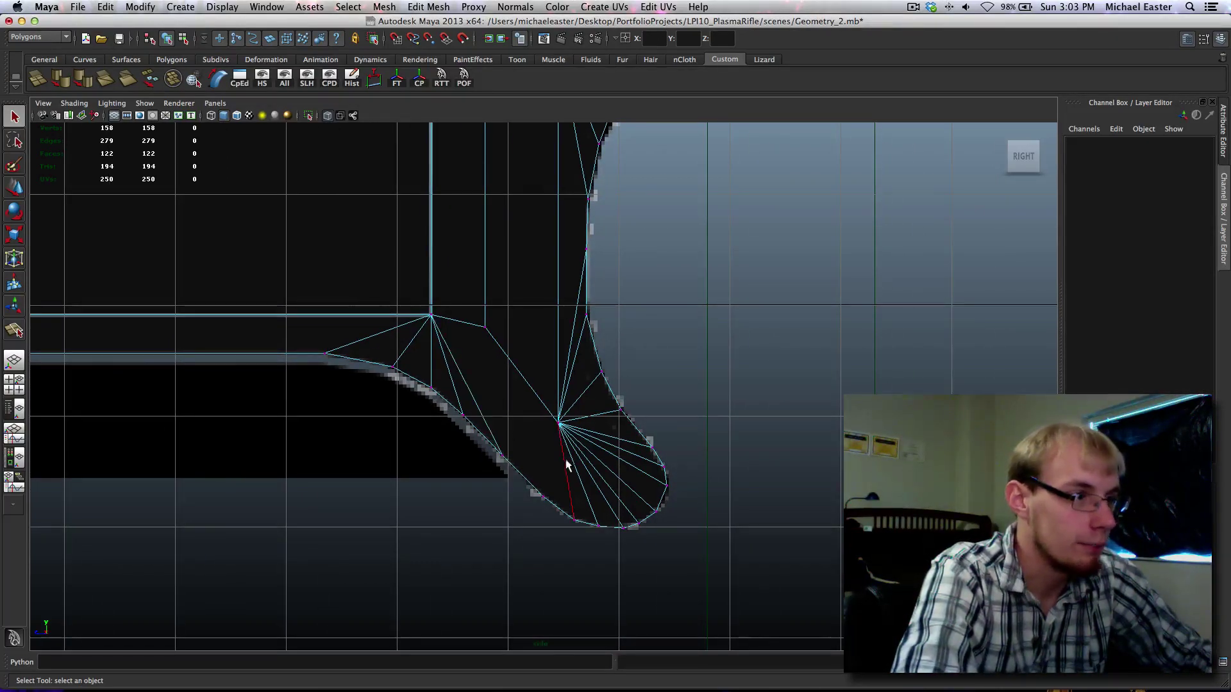
right_click_drag(567, 457, 430, 433)
left_click_drag(533, 487, 568, 521)
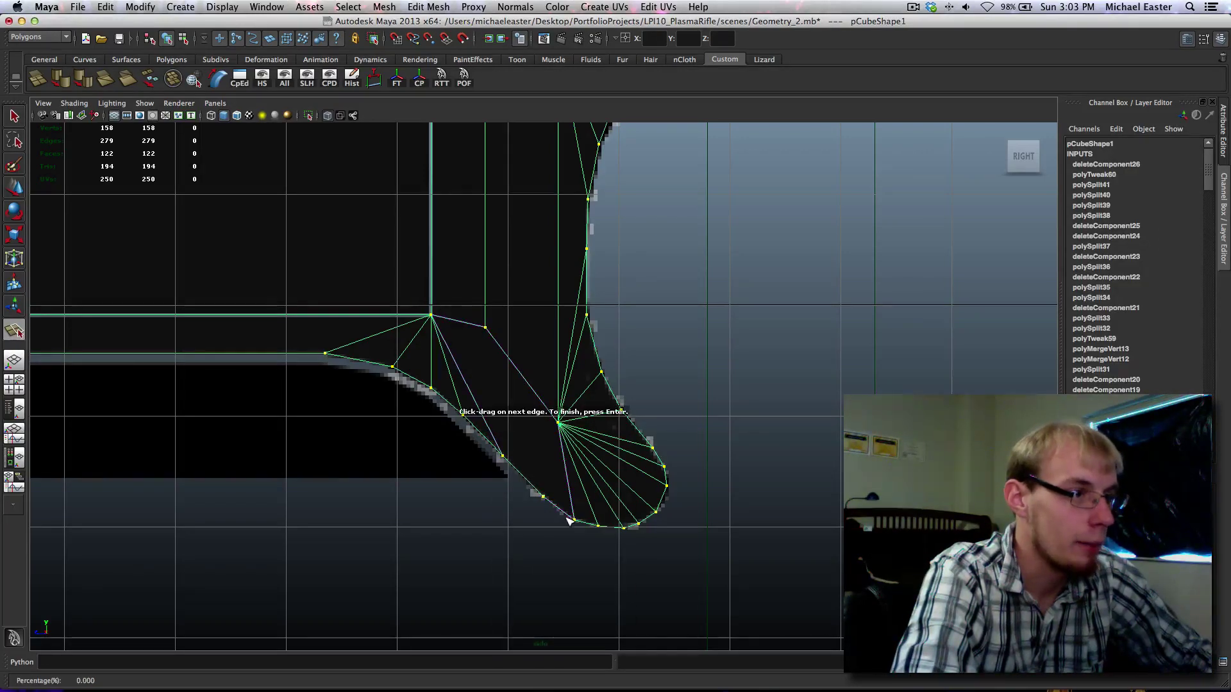
left_click(559, 423)
key("Return")
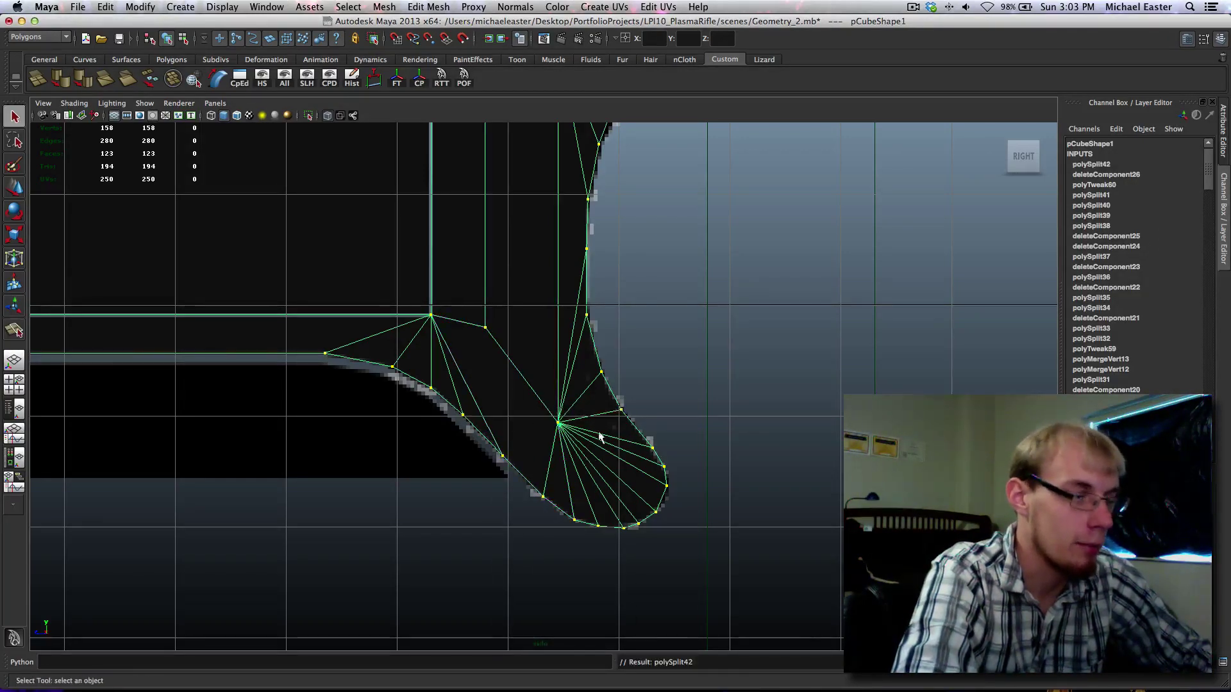
Step: Delete the panel corner's rearmost edge to the lower curve and connect its curve vertex to the lower horn's inner rear vertex
middle_click_drag(599, 425, 502, 452, "alt")
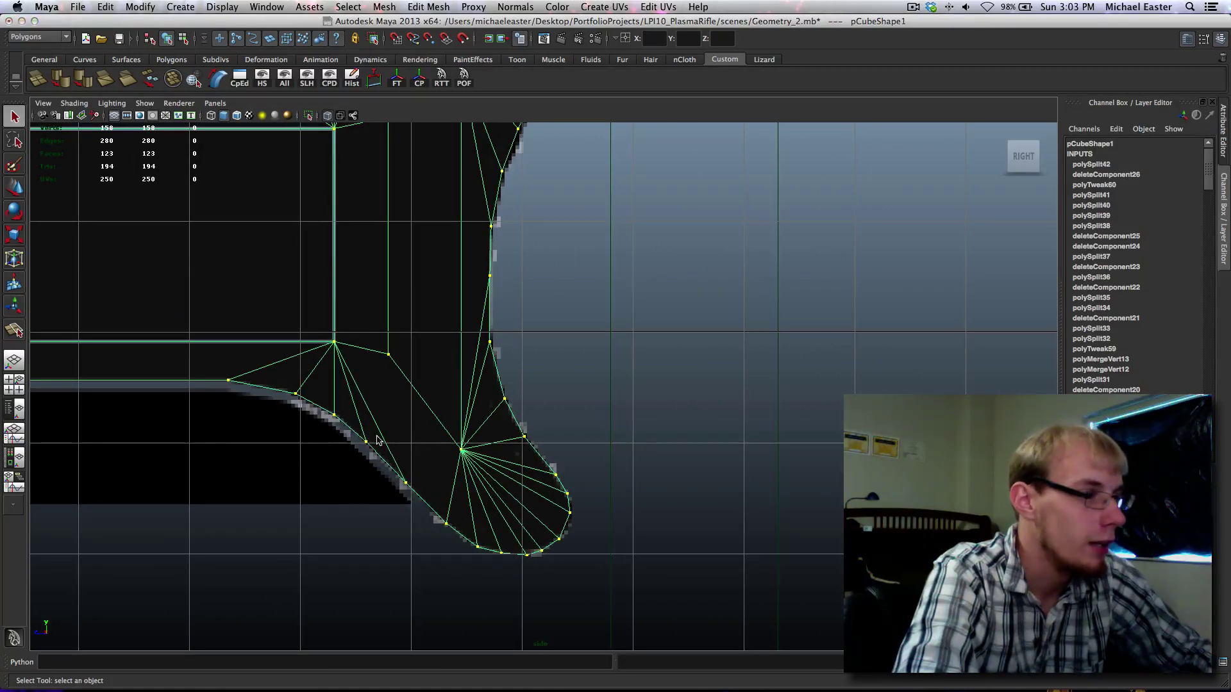
left_click(371, 410)
key("Delete")
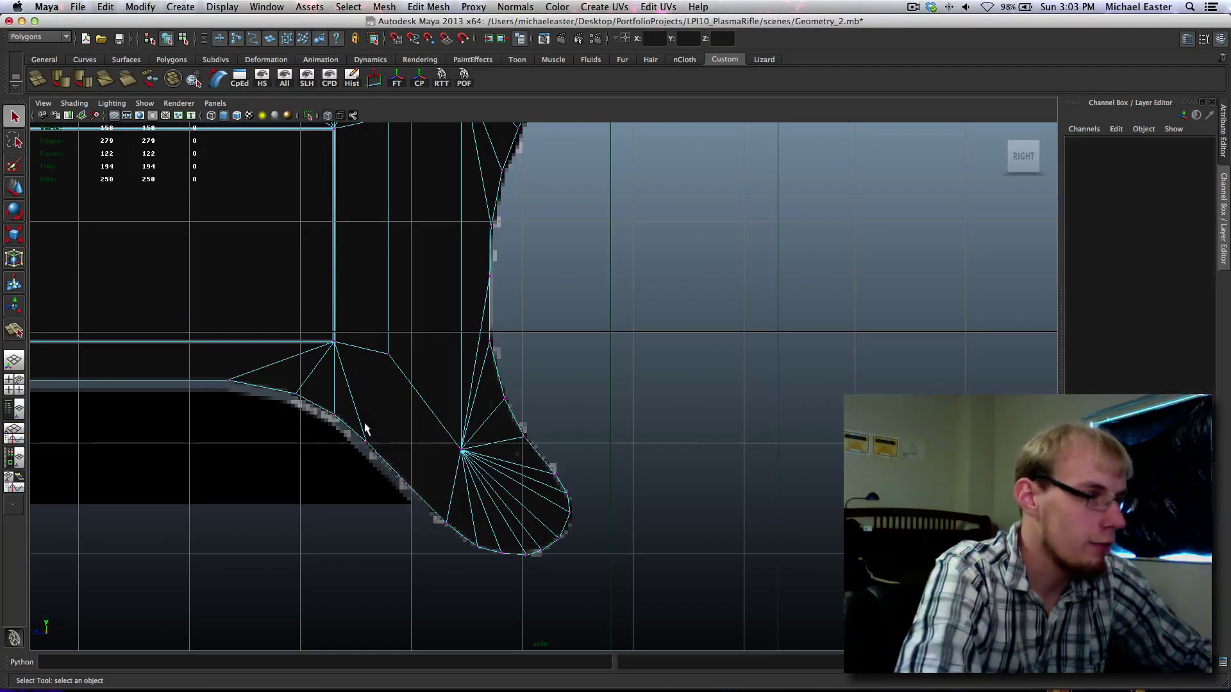
right_click(423, 408)
left_click(418, 386)
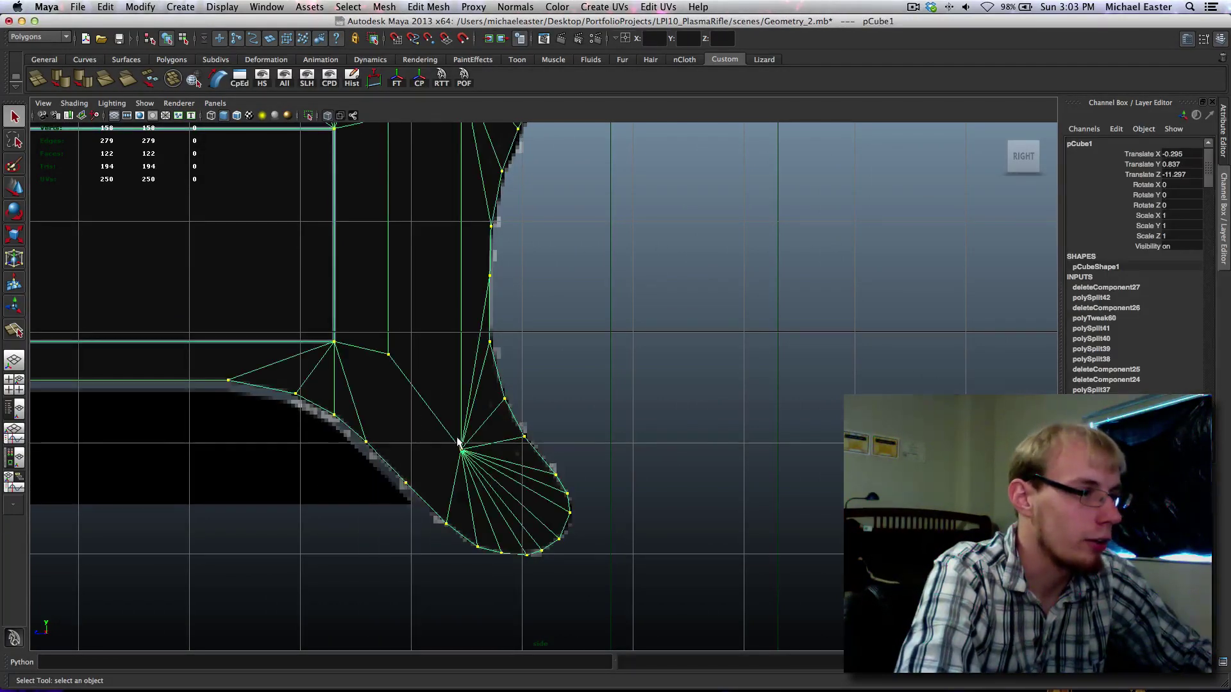
right_click(390, 433, "shift")
right_click_drag(390, 434, 459, 433, "shift")
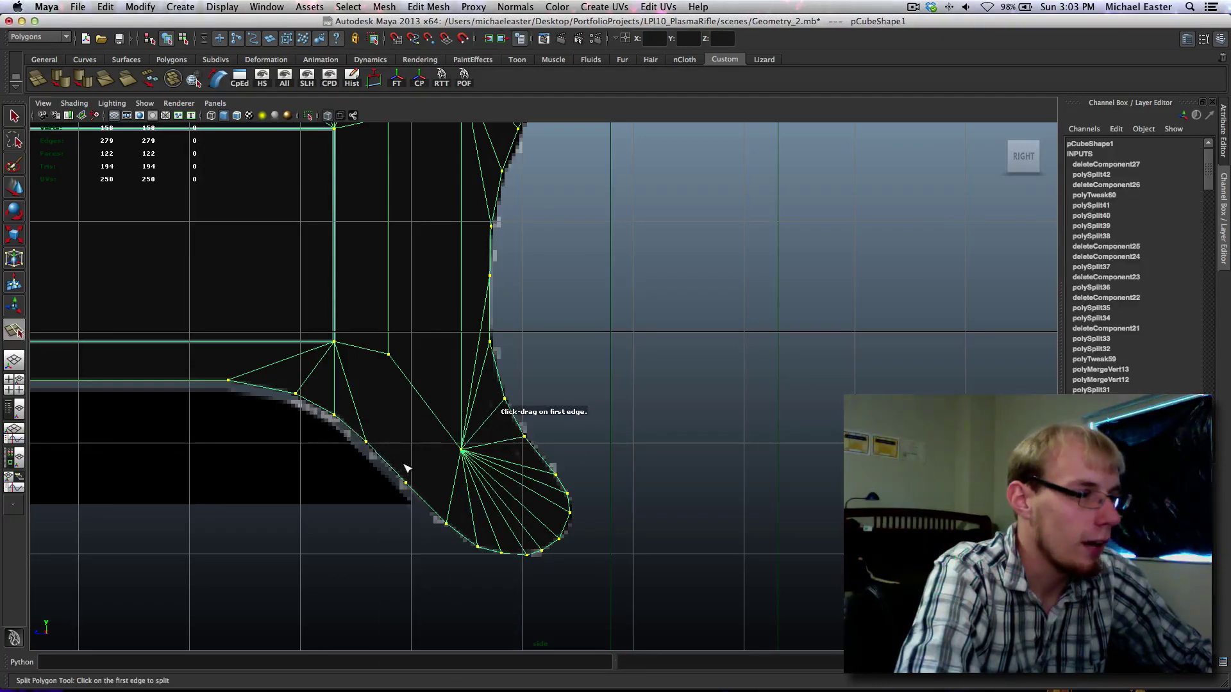
left_click(404, 482)
left_click(461, 451)
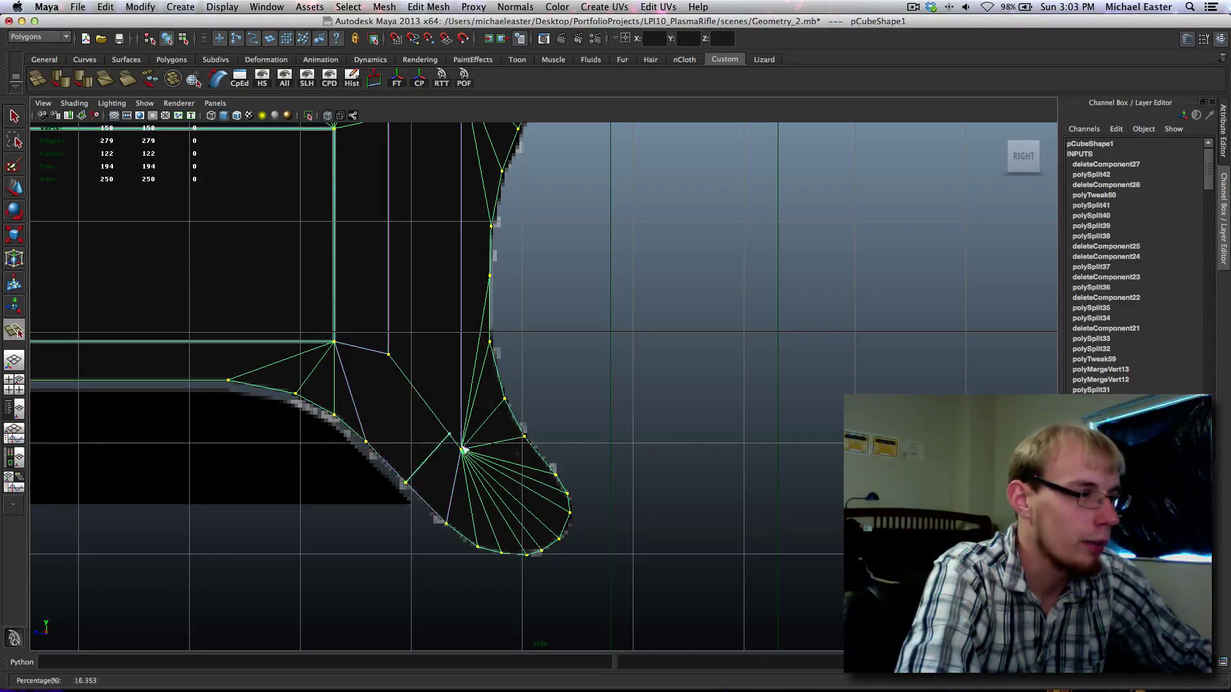
key("Return")
Step: Delete the panel corner's next diagonal edge and connect its lower curve vertex to the middle inner vertex behind the panel
middle_click_drag(472, 282, 504, 352, "alt")
middle_click_drag(369, 449, 368, 436, "alt")
right_click_drag(373, 439, 376, 400)
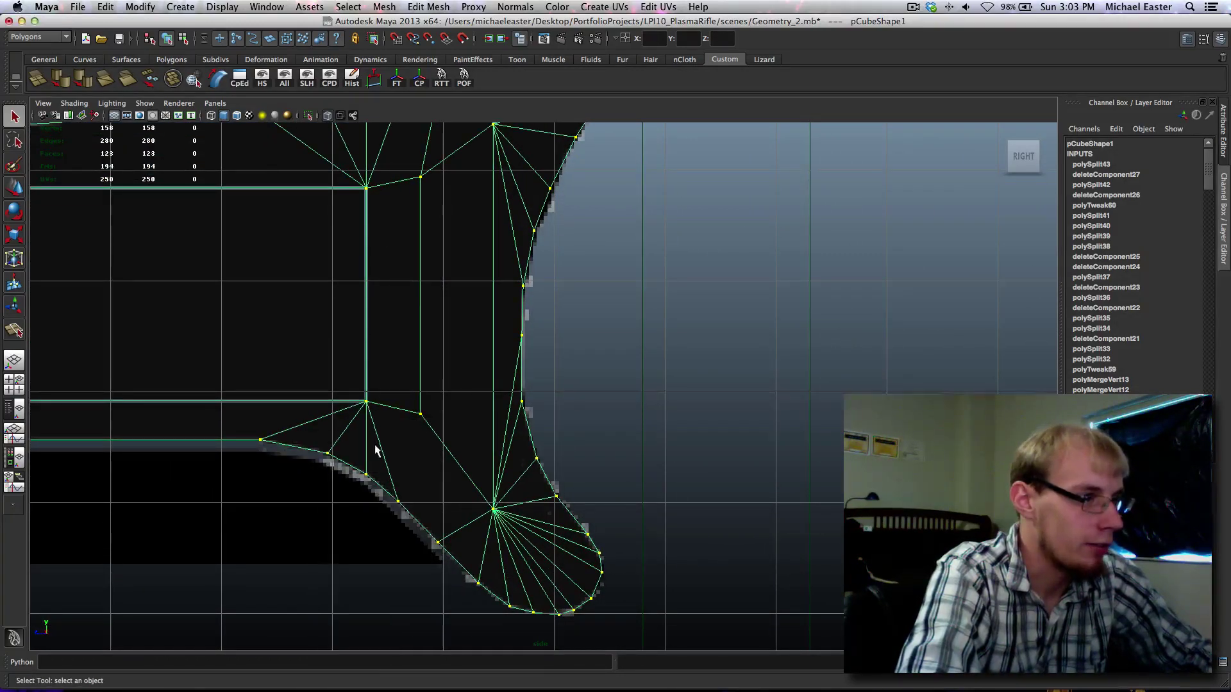
key("Delete")
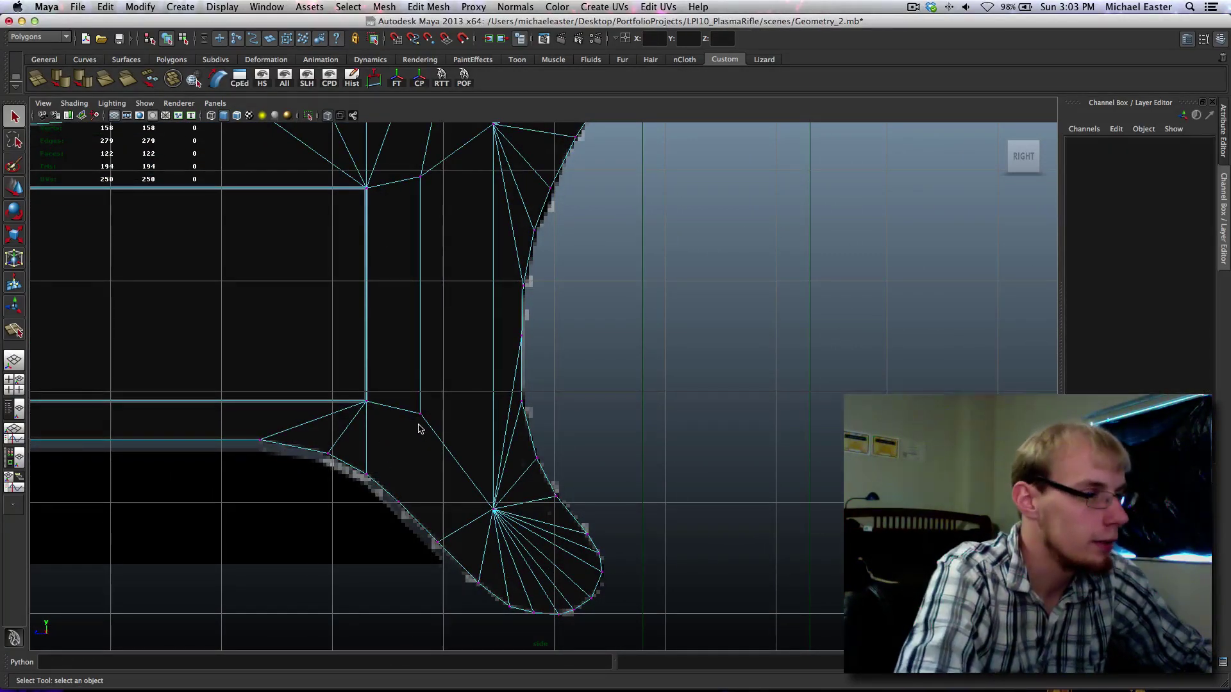
right_click_drag(421, 418, 473, 402)
left_click_drag(413, 364, 384, 447)
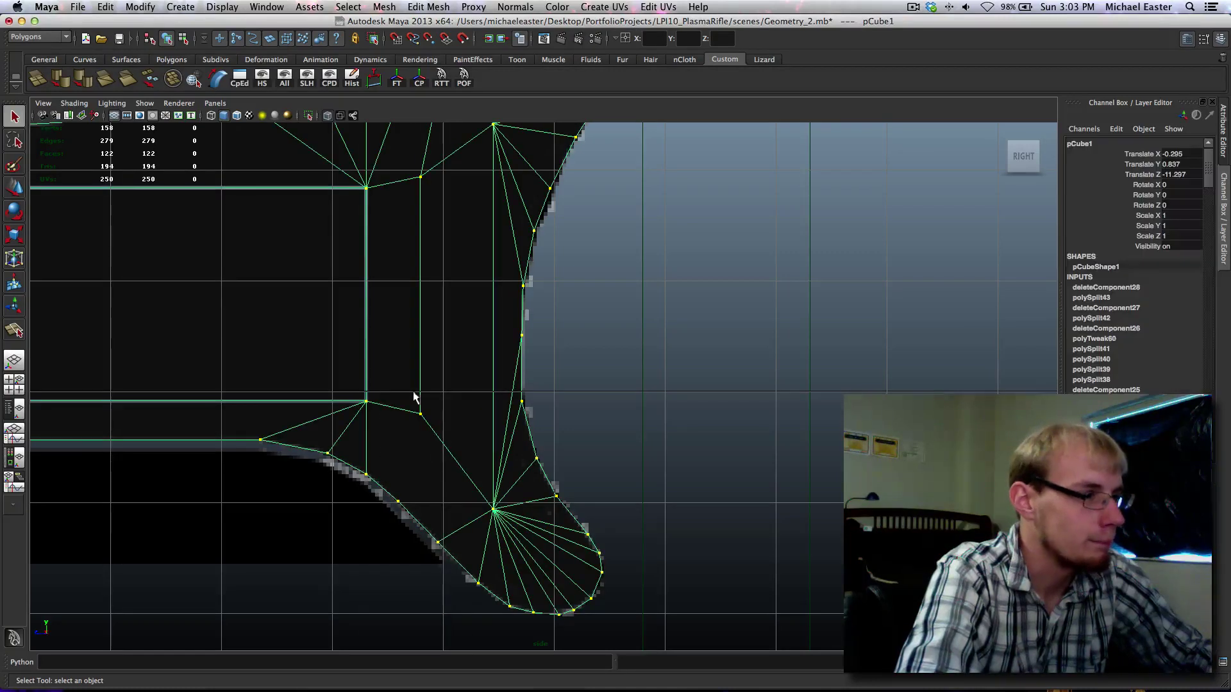
right_click_drag(413, 408, 311, 394, "shift")
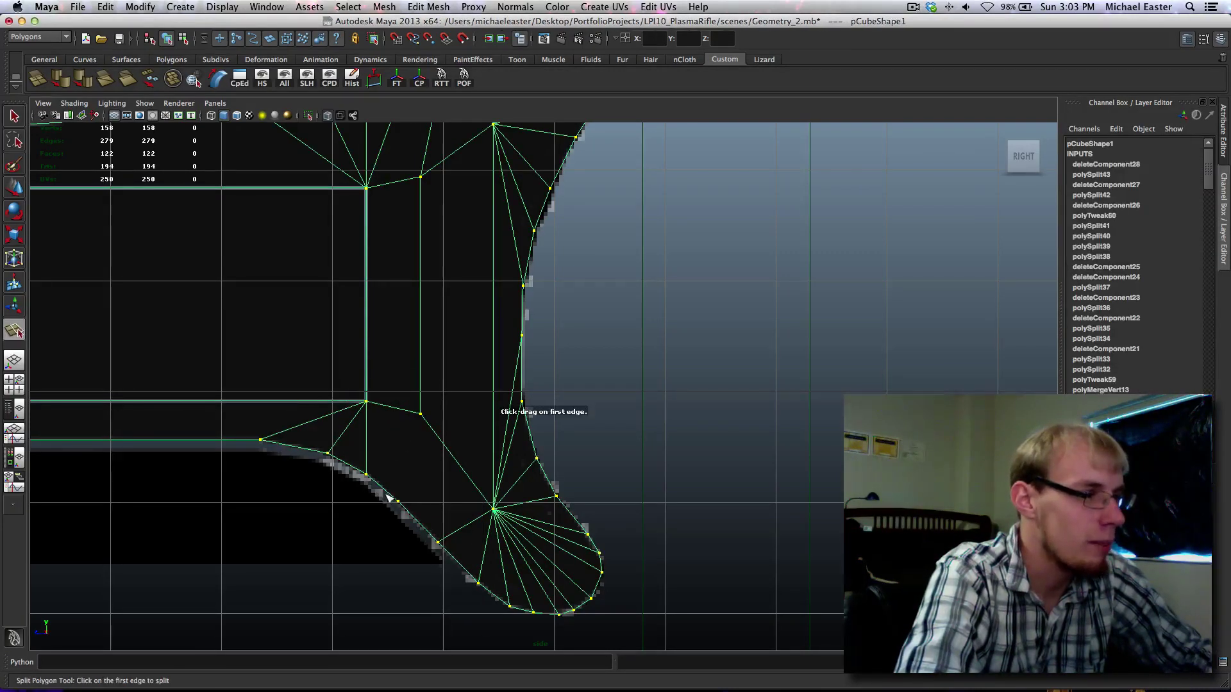
left_click(395, 500)
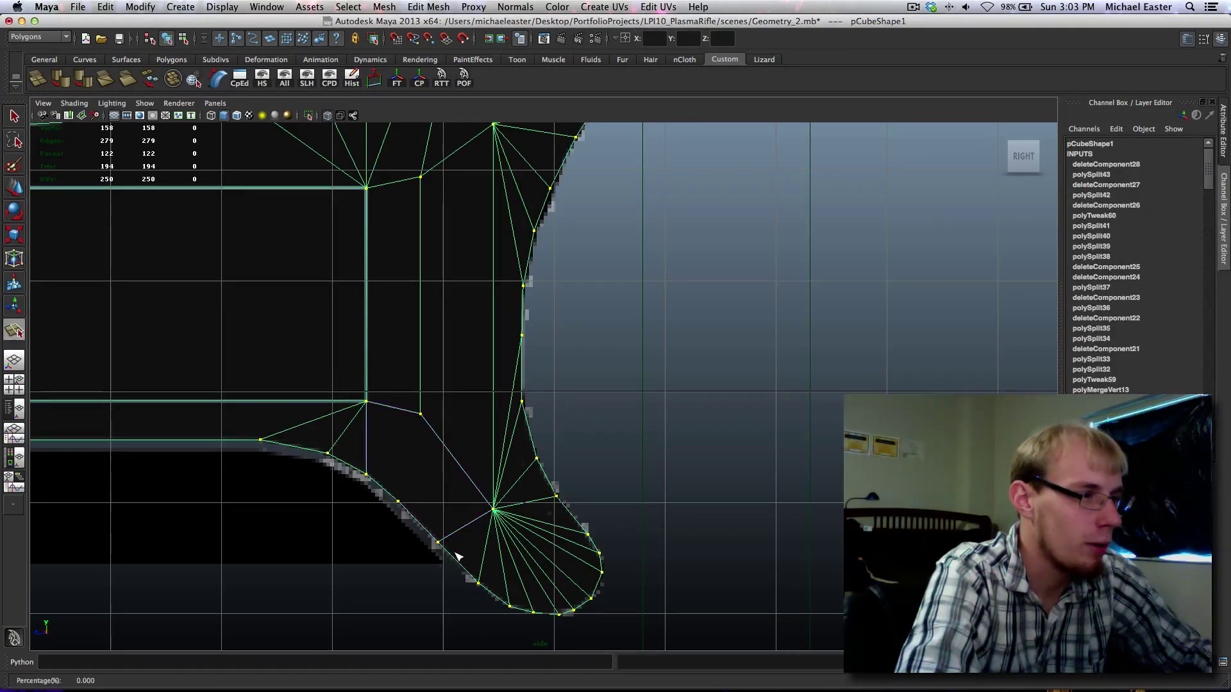
left_click(420, 414)
key("q")
Step: Examine the stock's edge flow, checking both horns' inner rear vertices and the large rectangular panel face
middle_click_drag(535, 441, 462, 412, "alt")
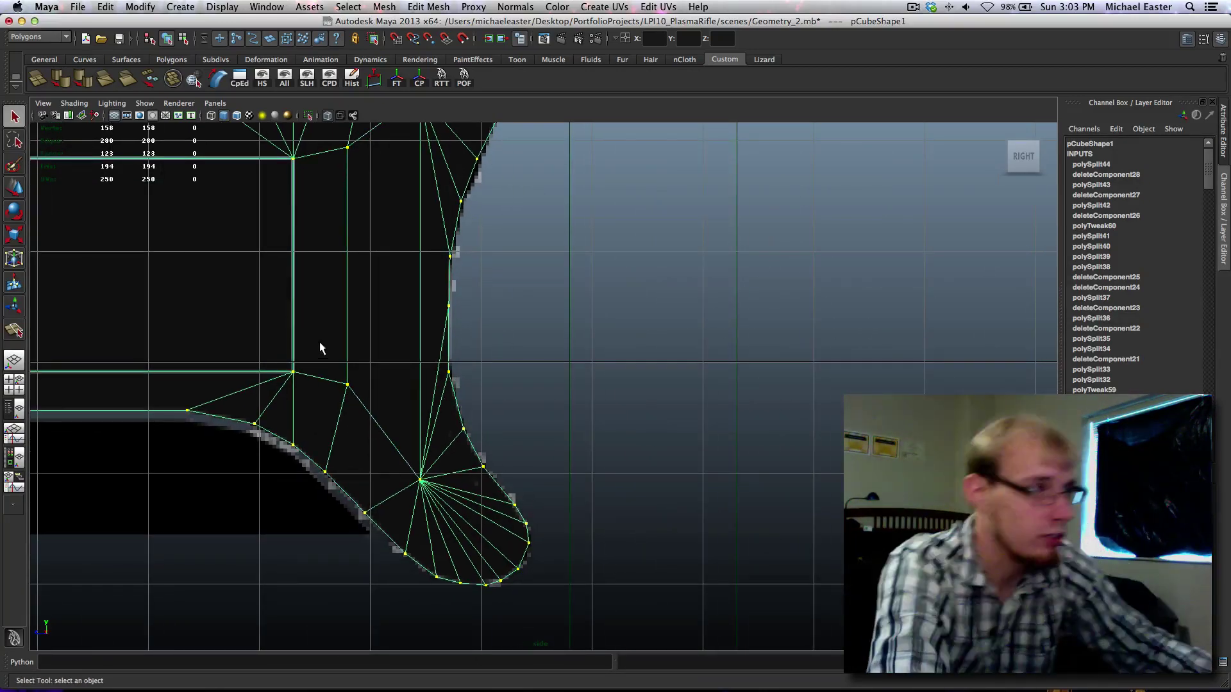
middle_click_drag(321, 351, 438, 421, "alt")
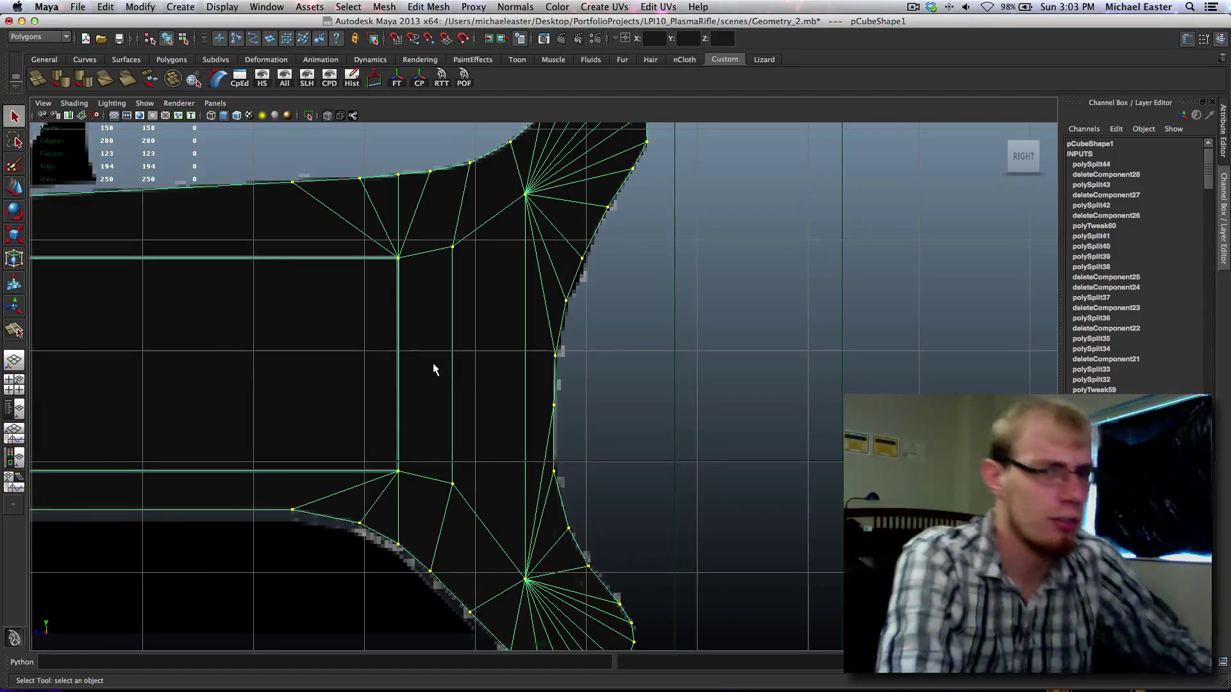
middle_click_drag(486, 280, 419, 318, "alt")
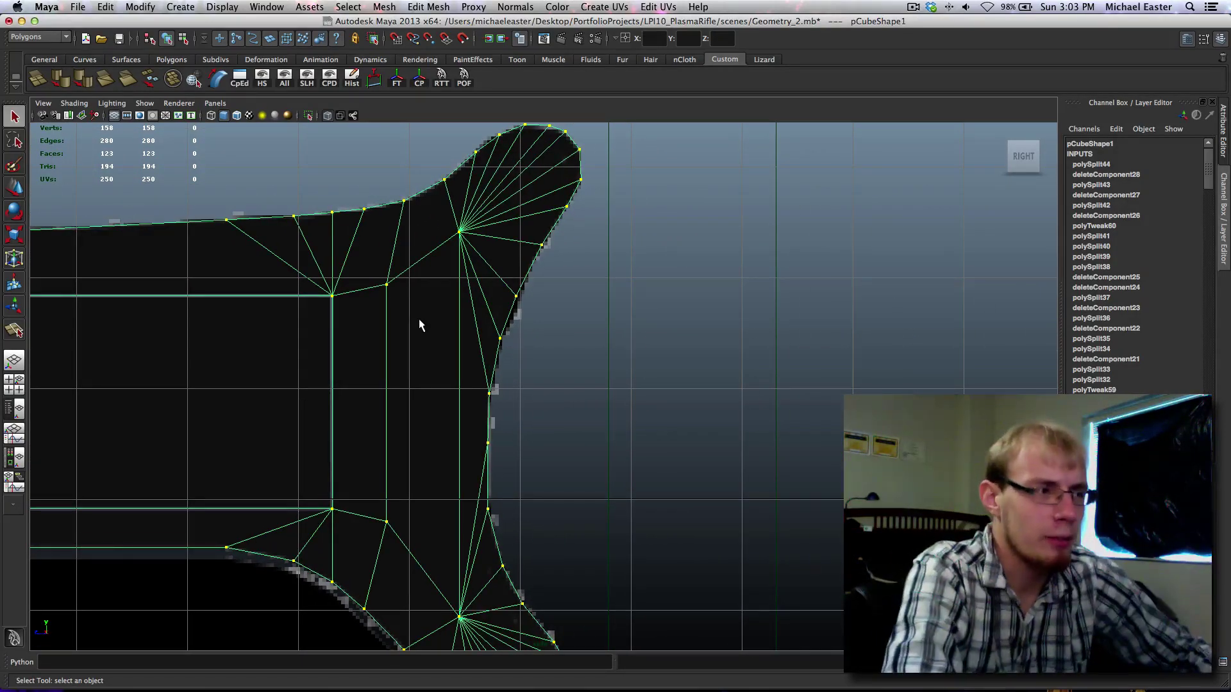
right_click_drag(466, 225, 448, 228)
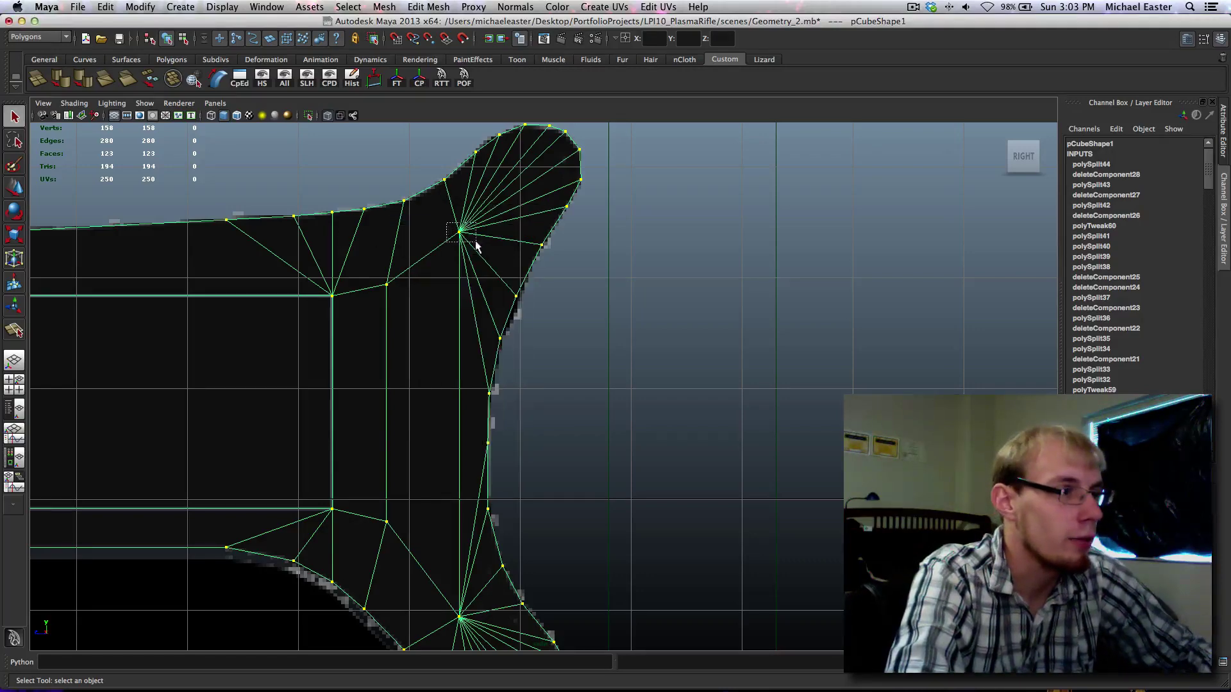
middle_click_drag(501, 262, 497, 133, "alt")
left_click(456, 490, "shift")
middle_click_drag(442, 336, 423, 453, "alt")
right_click_drag(445, 221, 498, 200)
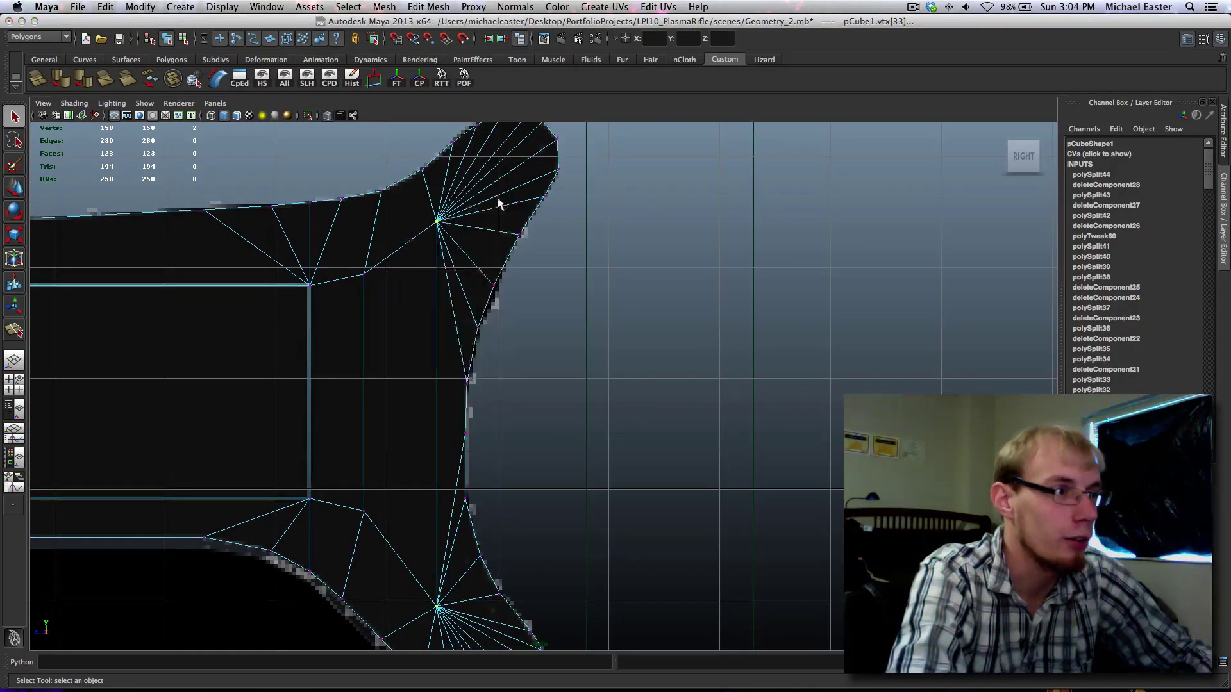
left_click(443, 191)
middle_click_drag(426, 197, 492, 201, "alt")
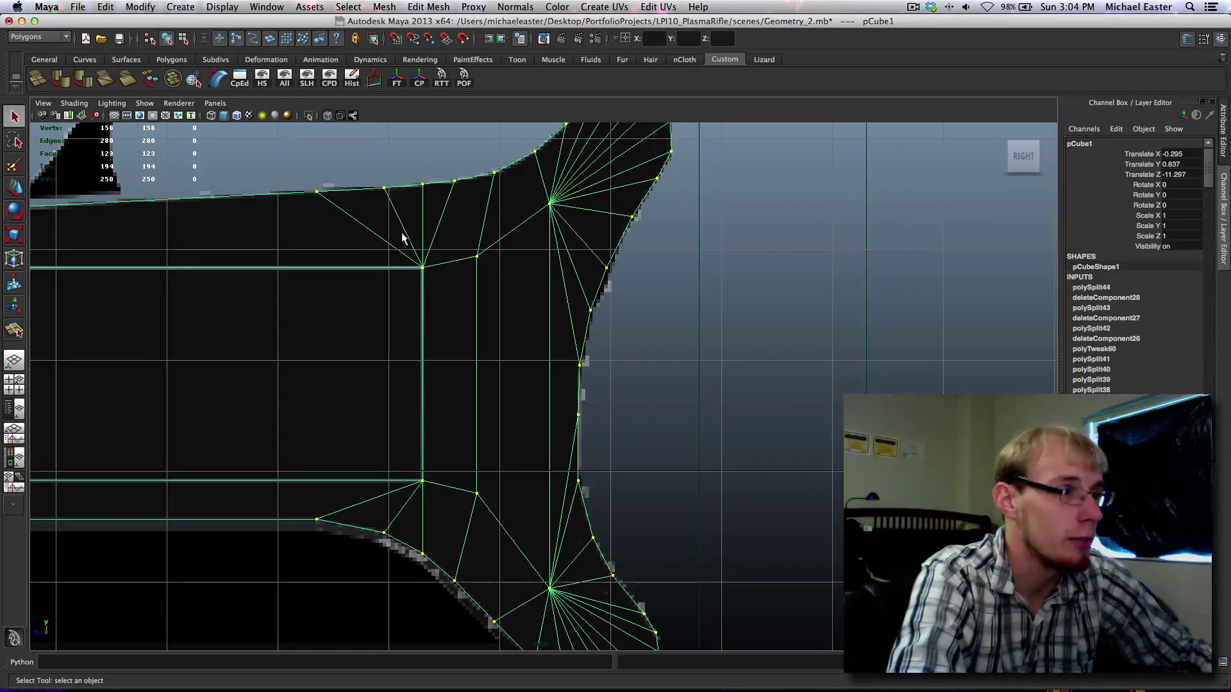
middle_click_drag(403, 238, 470, 484, "alt")
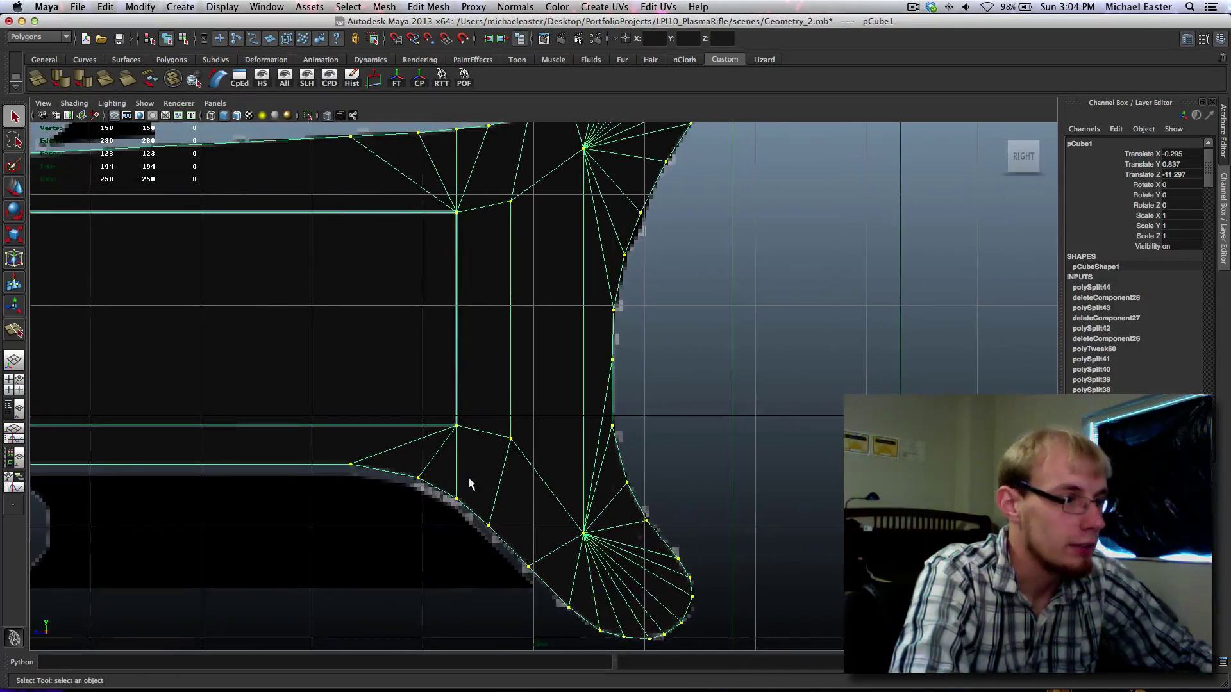
middle_click_drag(643, 486, 611, 499, "alt")
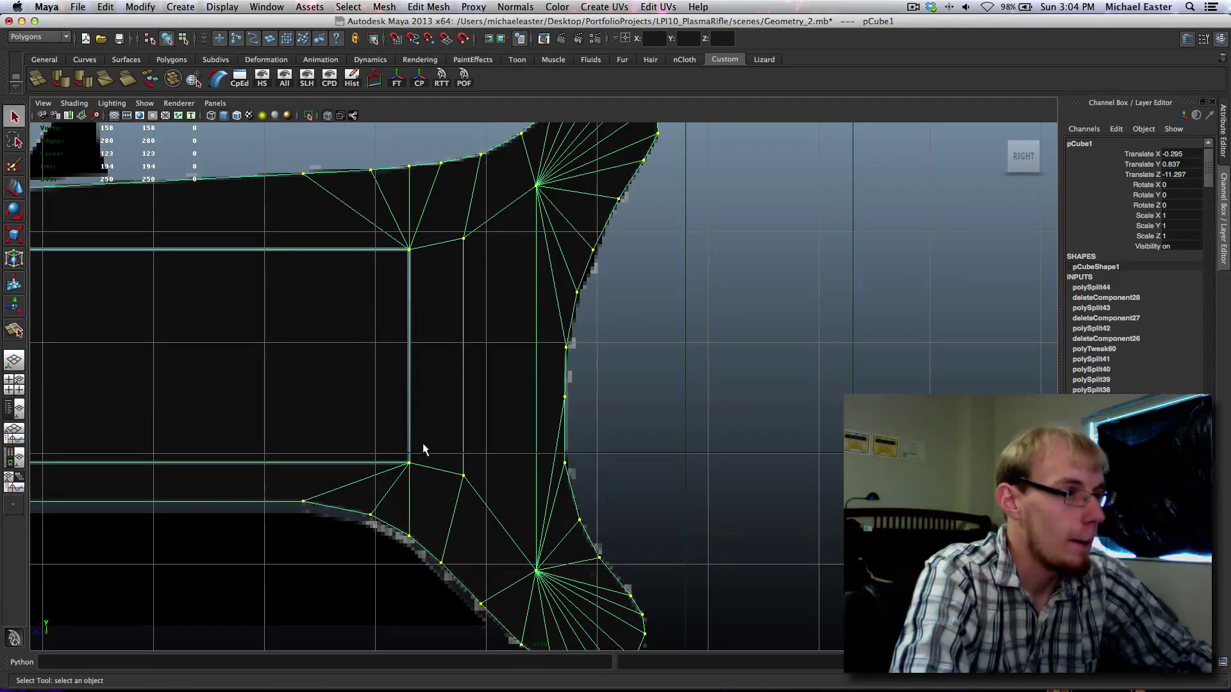
middle_click_drag(423, 449, 481, 423, "alt")
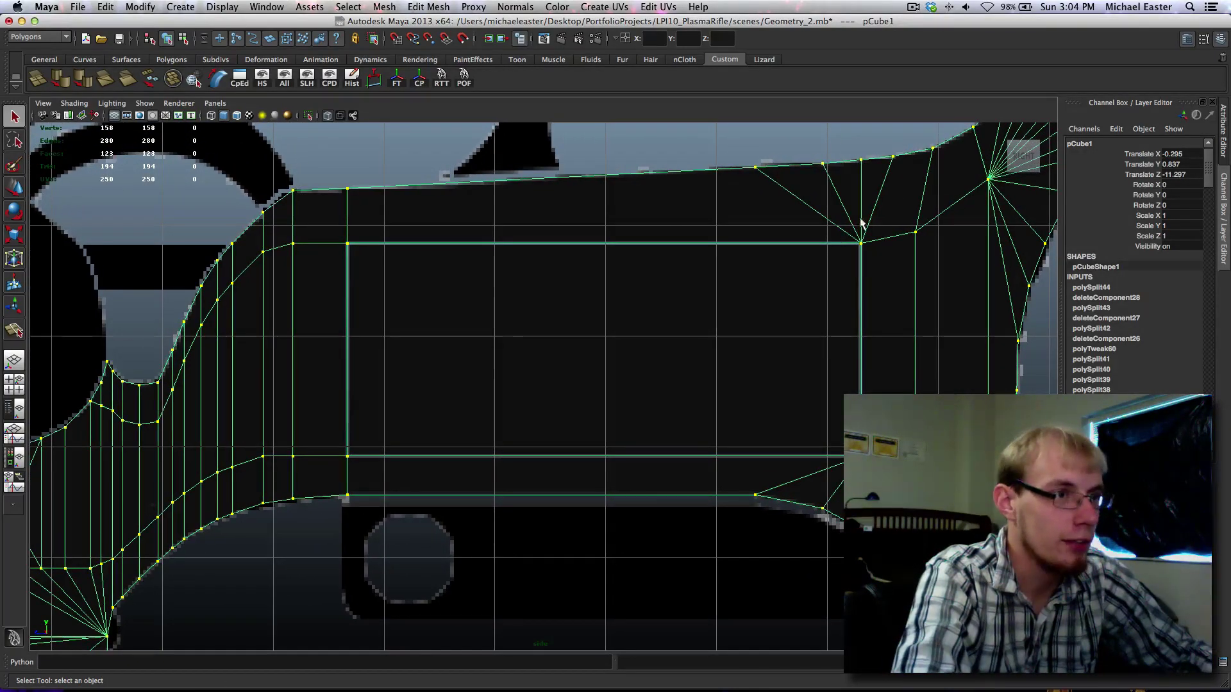
right_click_drag(861, 246, 743, 266)
left_click(731, 295)
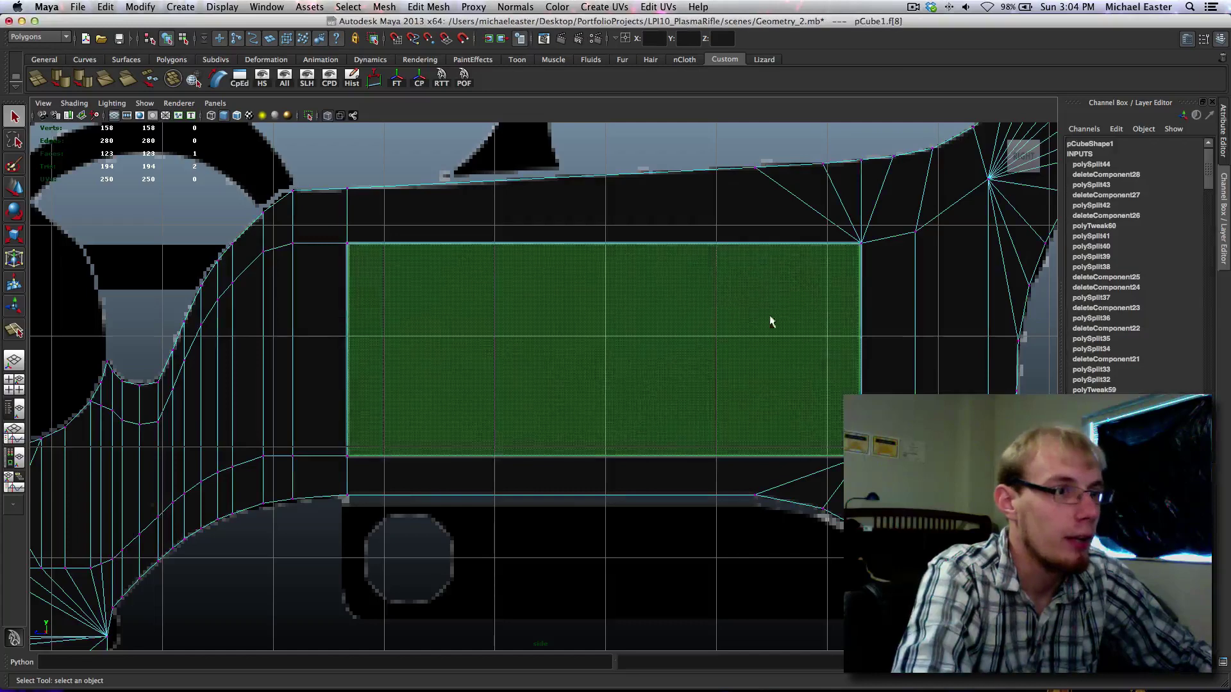
middle_click_drag(527, 323, 711, 278, "alt")
right_click_drag(495, 261, 583, 242)
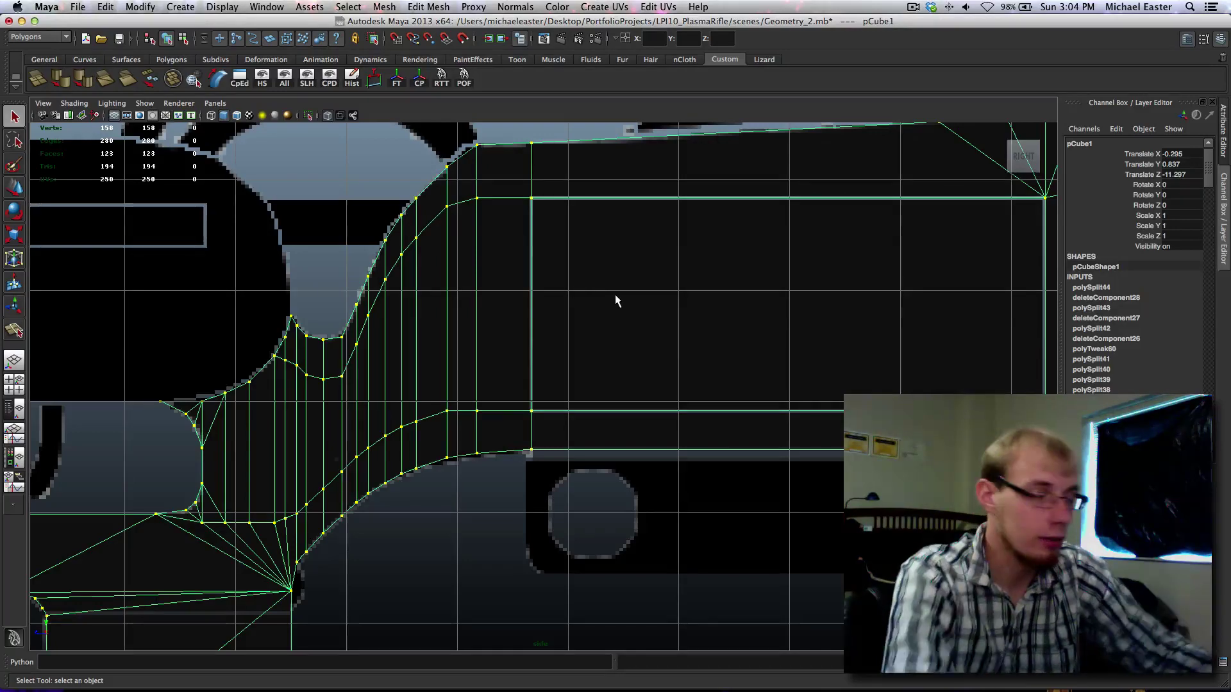
Step: Move the first vertex of the row below the trigger guard's rear corner rearward along the Z axis
middle_click_drag(523, 330, 608, 346, "alt")
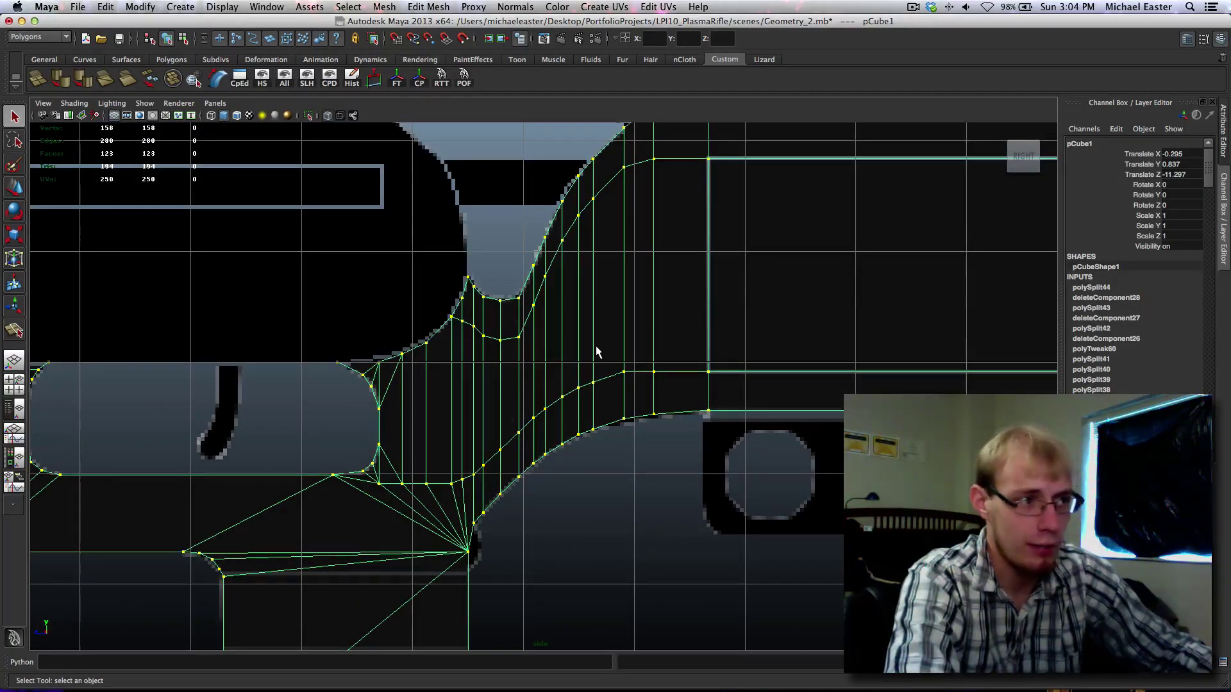
middle_click_drag(400, 472, 454, 445, "alt")
scroll(454, 445, "up", 2)
scroll(454, 449, "up", 2)
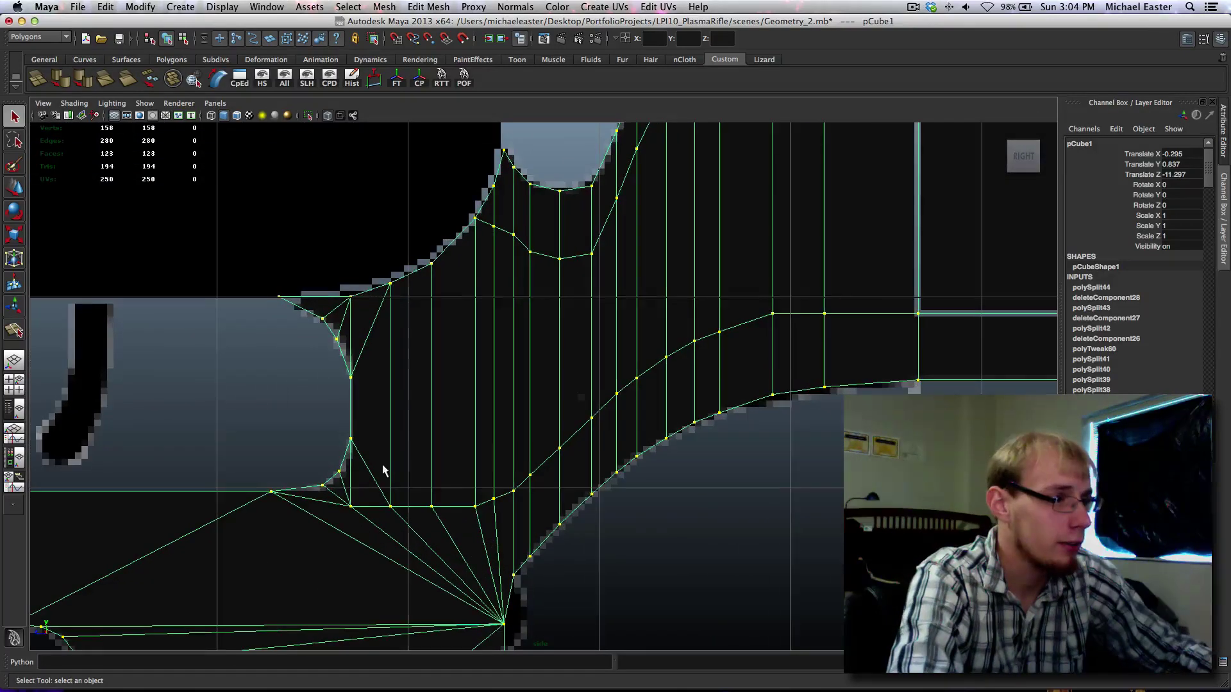
right_click_drag(443, 426, 410, 424)
left_click(442, 427)
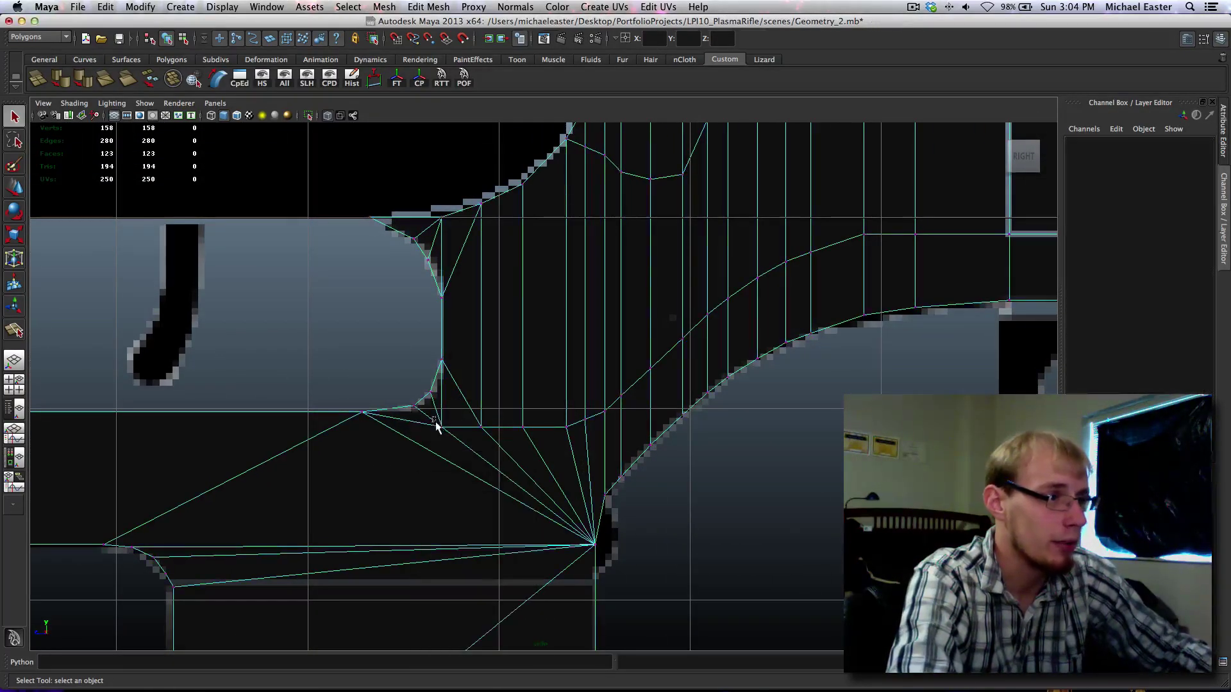
key("w")
middle_click_drag(478, 449, 495, 449)
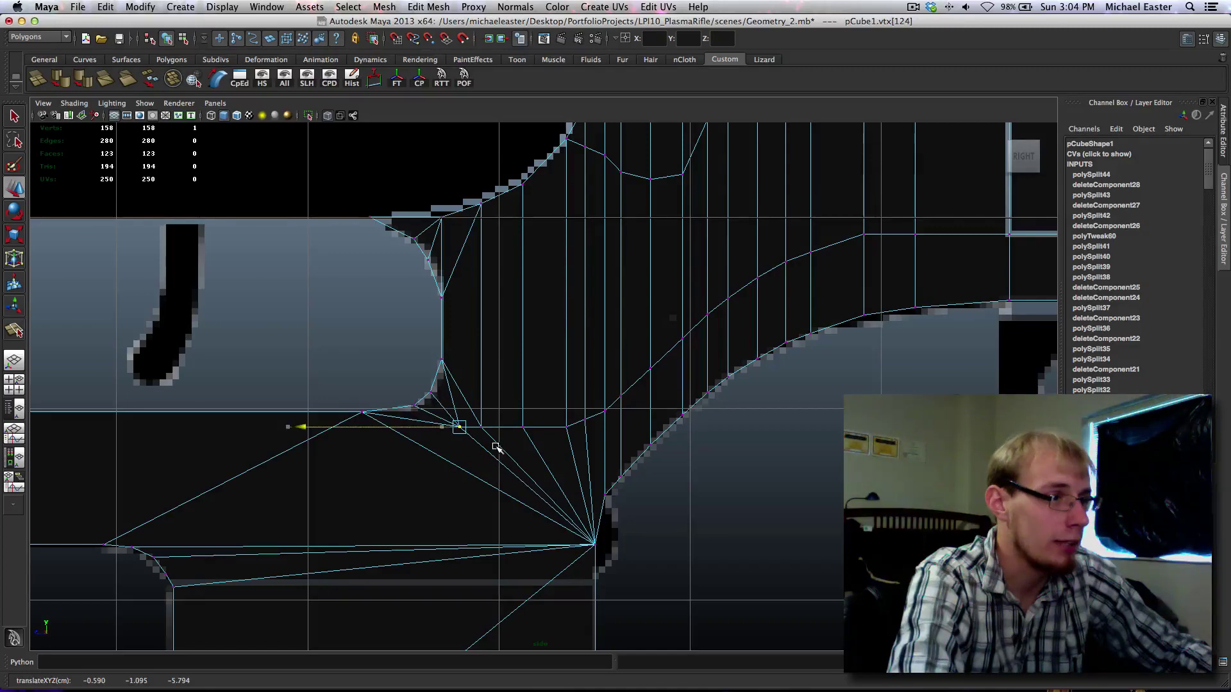
Step: Move the second and third vertices of the row behind the trigger guard's lower corner rearward along the Z axis
left_click_drag(478, 418, 493, 428)
middle_click_drag(500, 441, 524, 442)
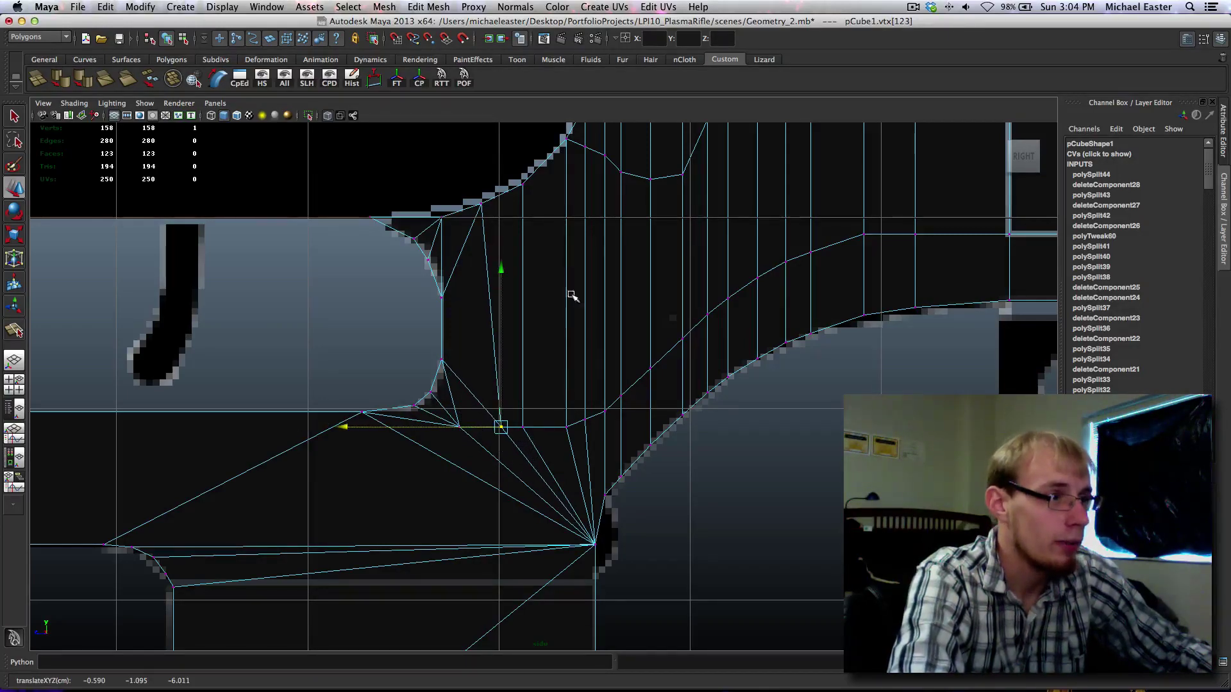
middle_click_drag(571, 295, 520, 395, "alt")
middle_click_drag(504, 491, 495, 451, "alt")
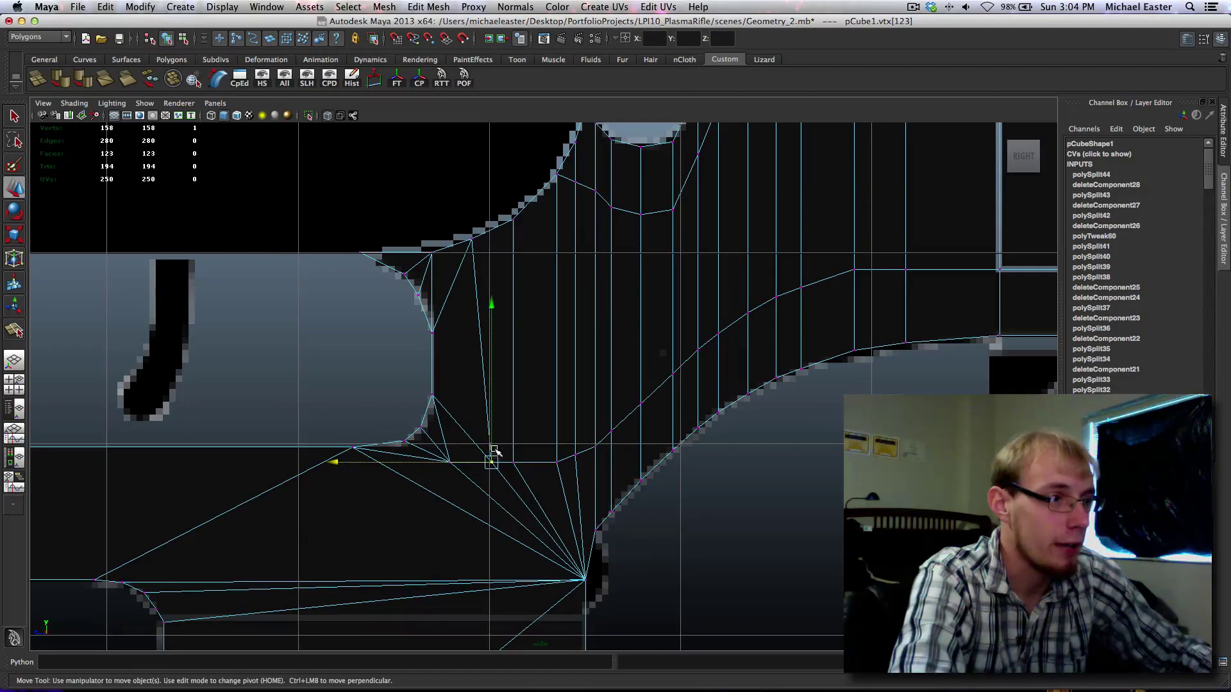
left_click_drag(527, 481, 546, 499)
middle_click_drag(556, 466, 573, 470)
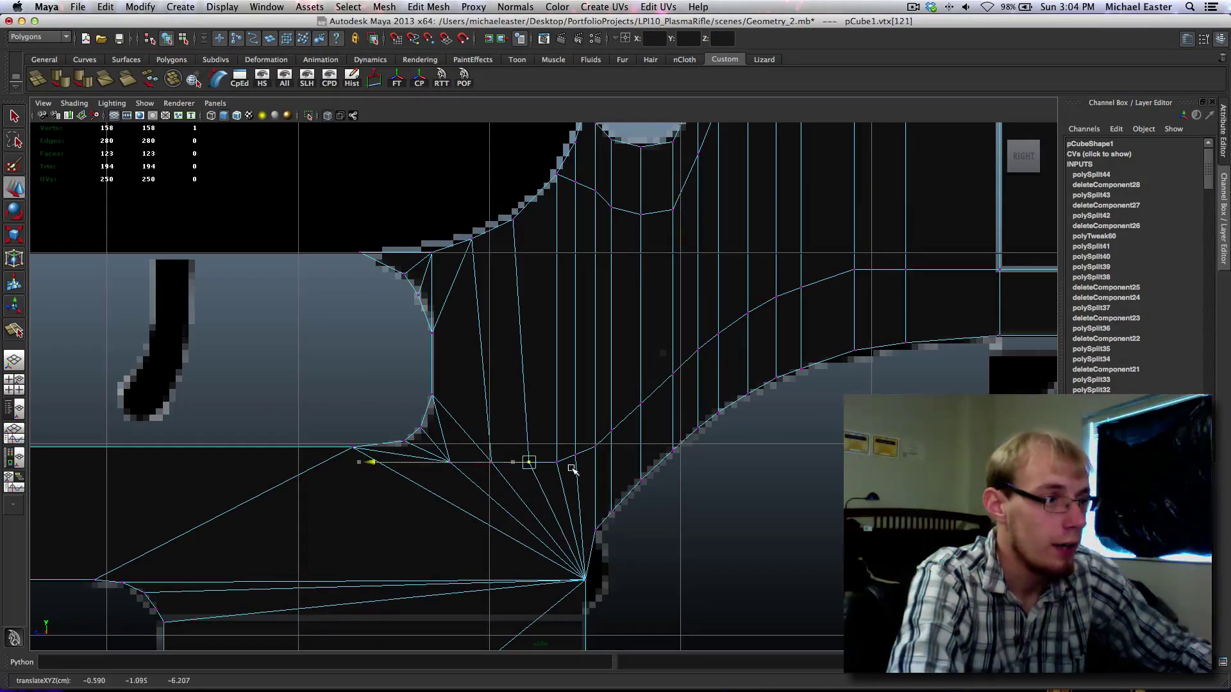
Step: Adjust the next vertices of the row behind the trigger guard to smooth its curve toward the stock, and return to object mode
left_click_drag(549, 453, 567, 472)
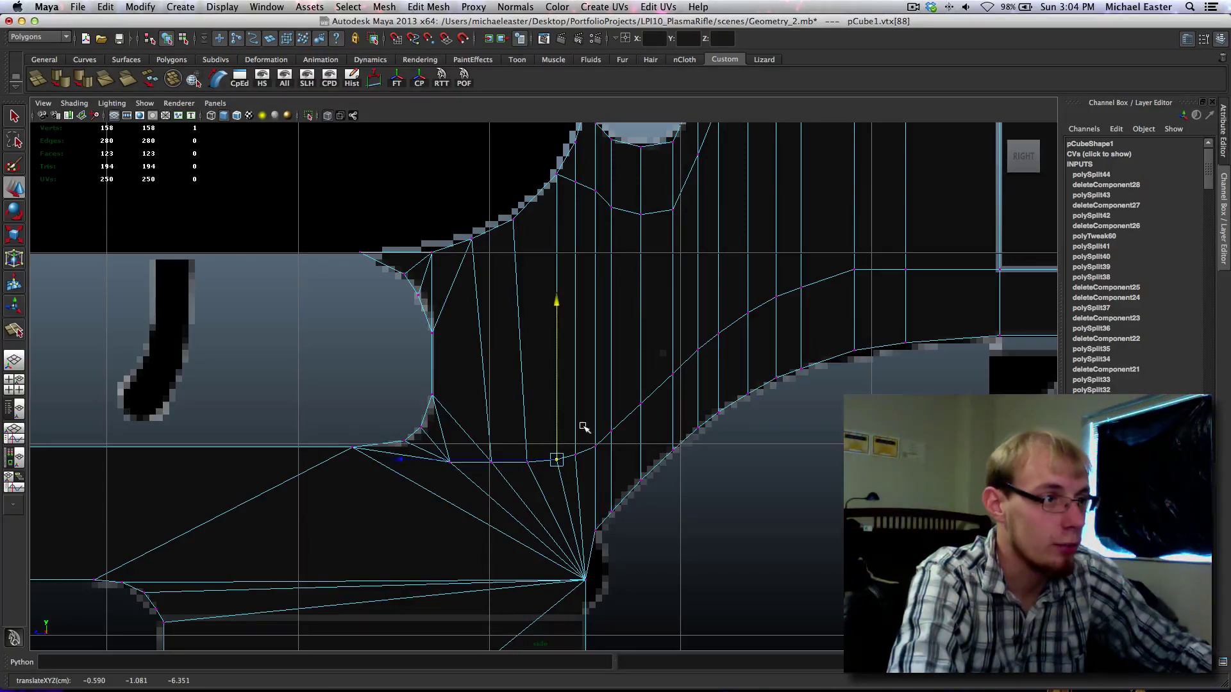
left_click_drag(635, 477, 629, 472)
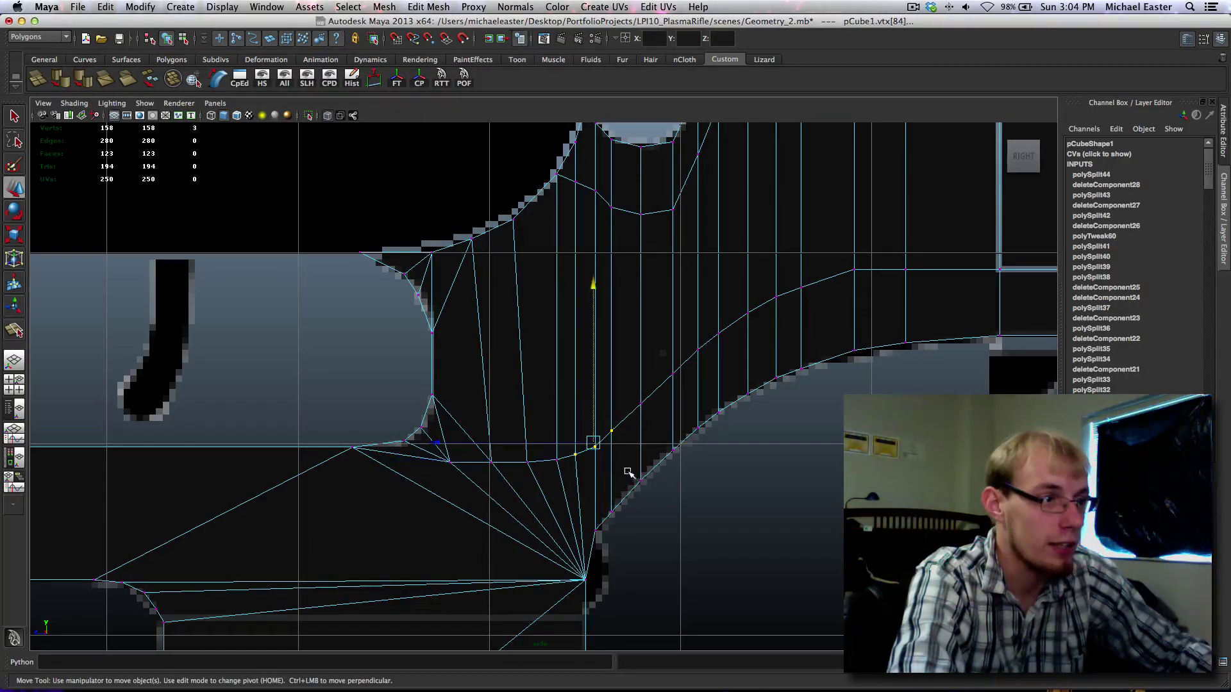
middle_click_drag(632, 464, 632, 460)
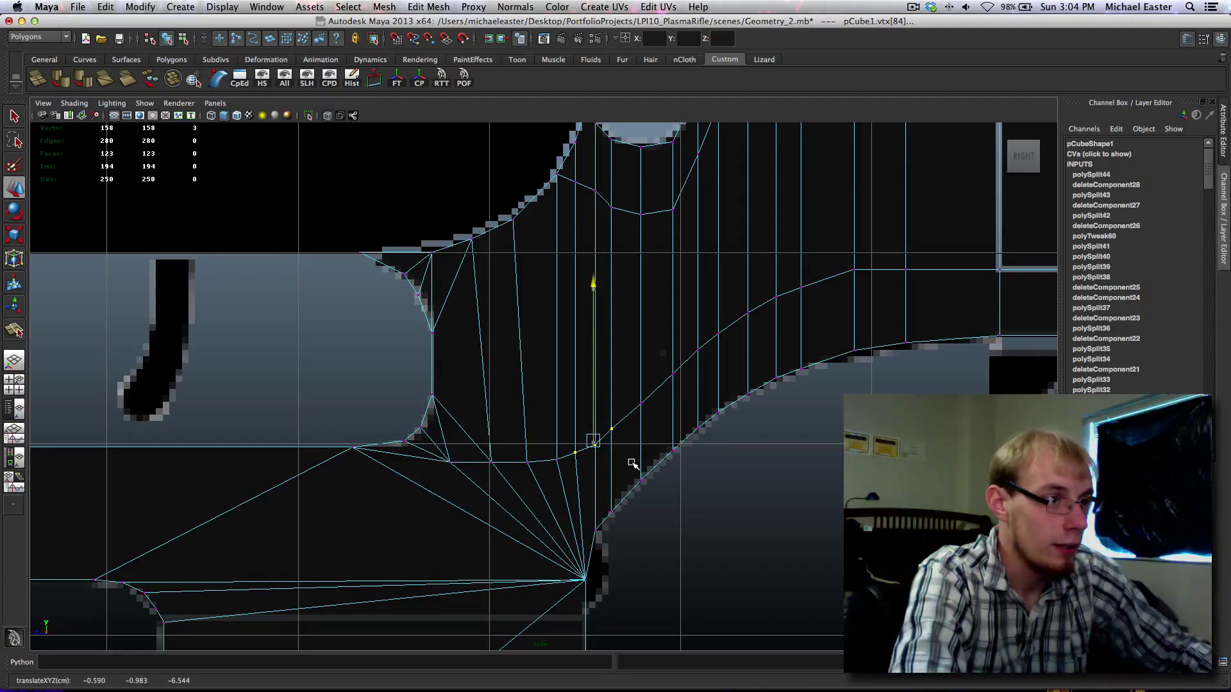
left_click(641, 405)
middle_click_drag(643, 406, 579, 473, "alt")
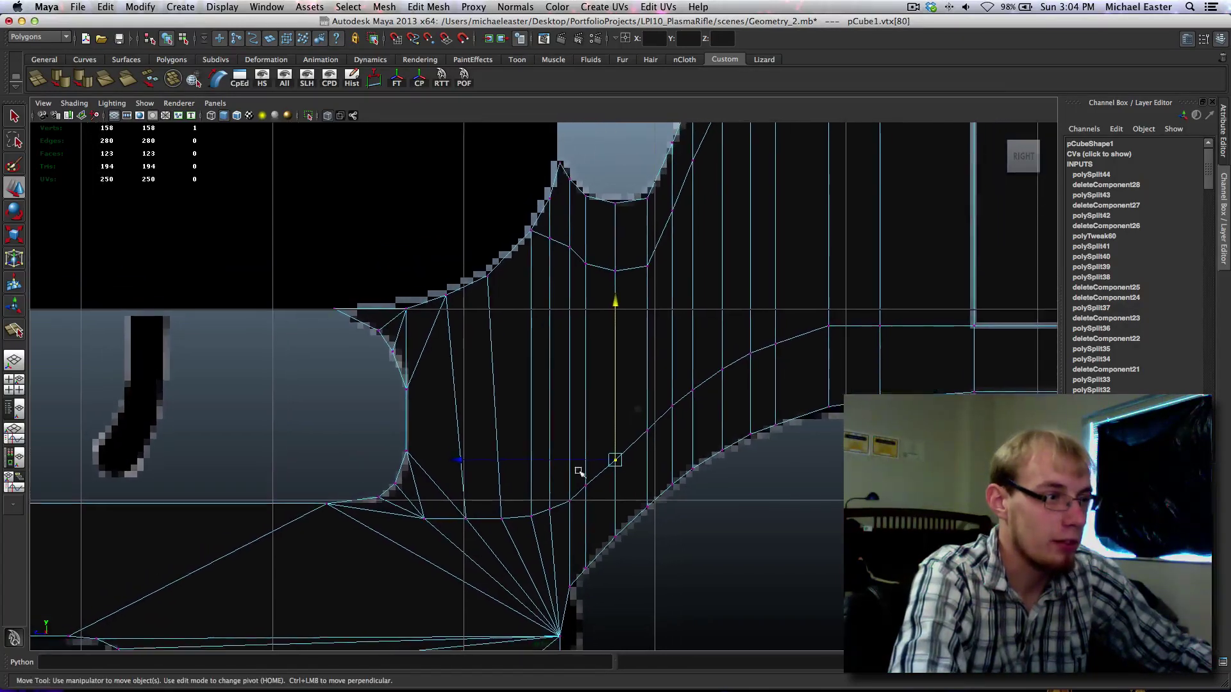
middle_click_drag(609, 427, 607, 430)
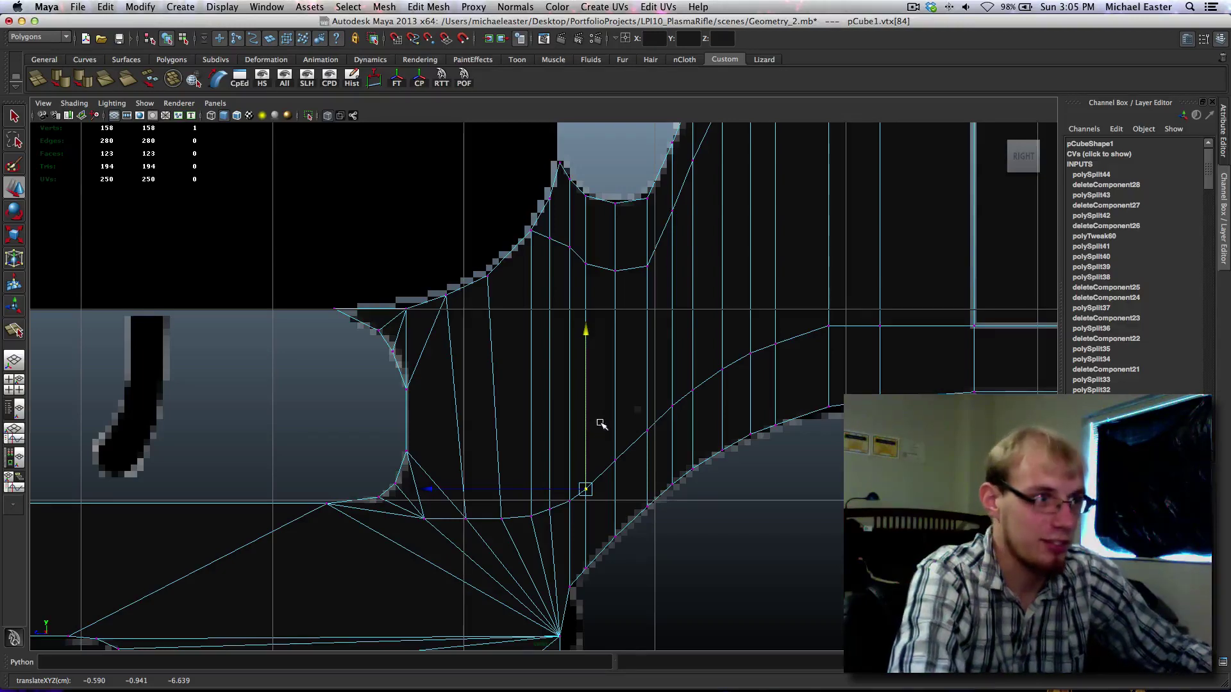
right_click_drag(613, 418, 640, 357)
left_click(725, 405)
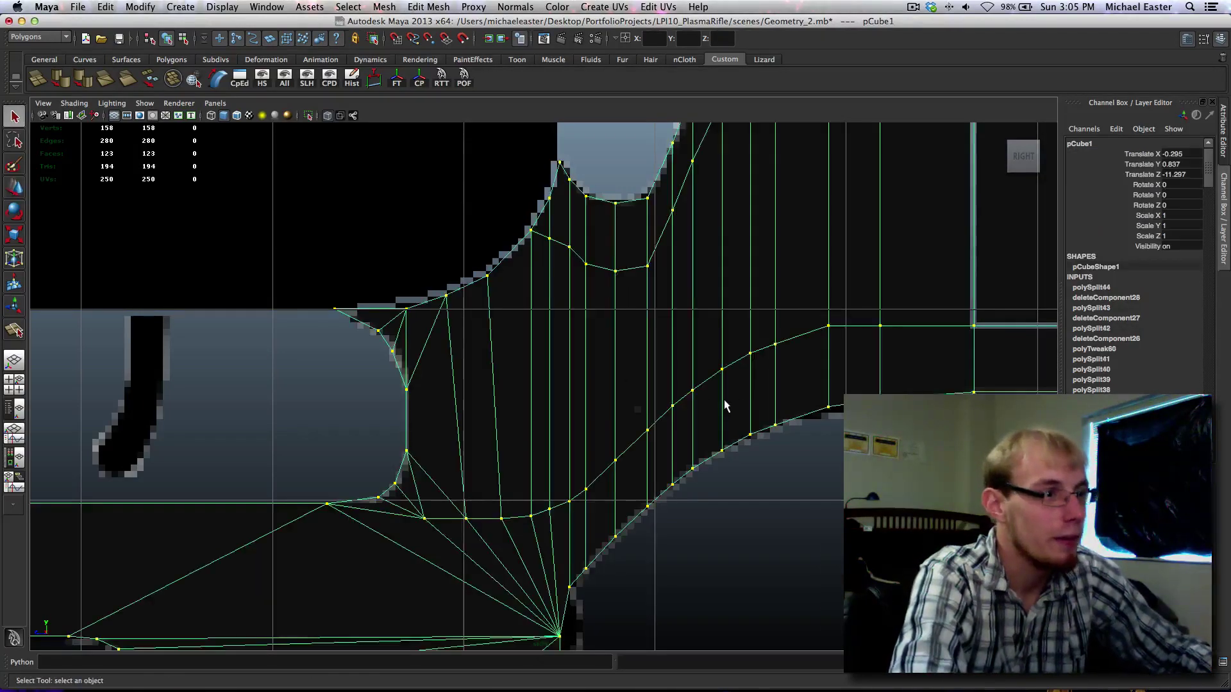
Step: Delete the construction history of the whole grip and stock mesh
middle_click_drag(726, 407, 734, 333, "alt")
right_click_drag(734, 332, 561, 405, "alt")
middle_click_drag(561, 406, 455, 377, "alt")
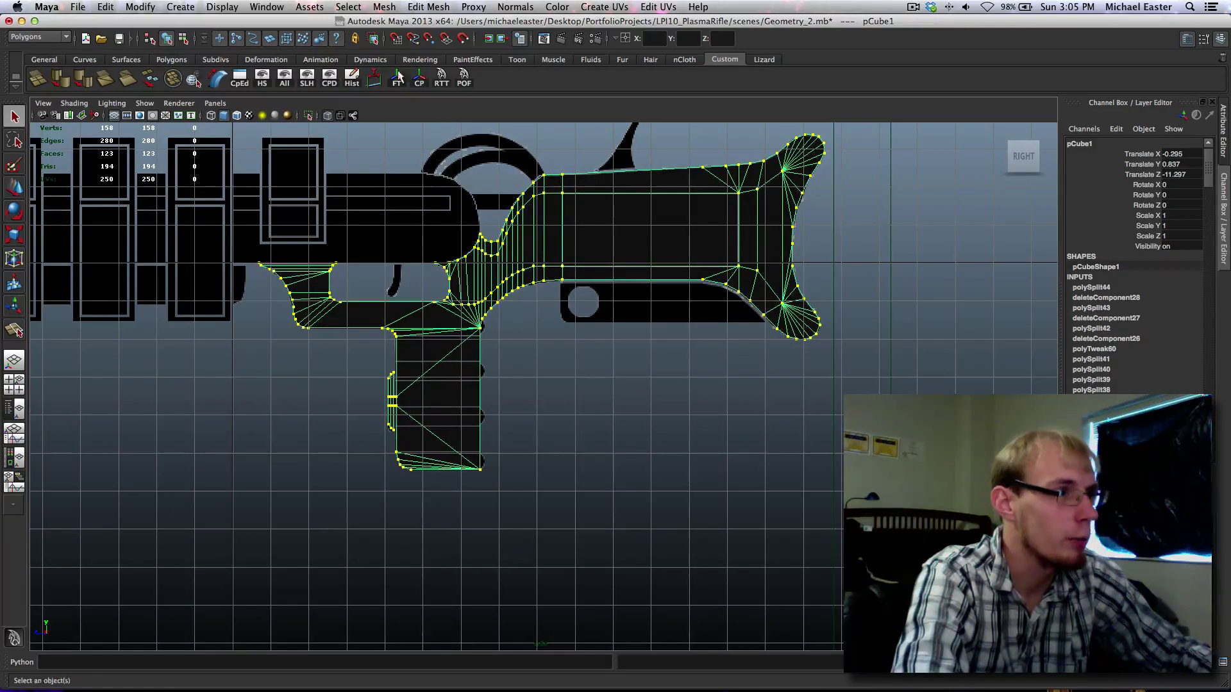
left_click(353, 84)
Step: Examine the complete grip and stock mesh in the side, front and perspective views
middle_click_drag(424, 256, 568, 294, "alt")
middle_click_drag(540, 336, 495, 330, "alt")
scroll(495, 331, "up", 3)
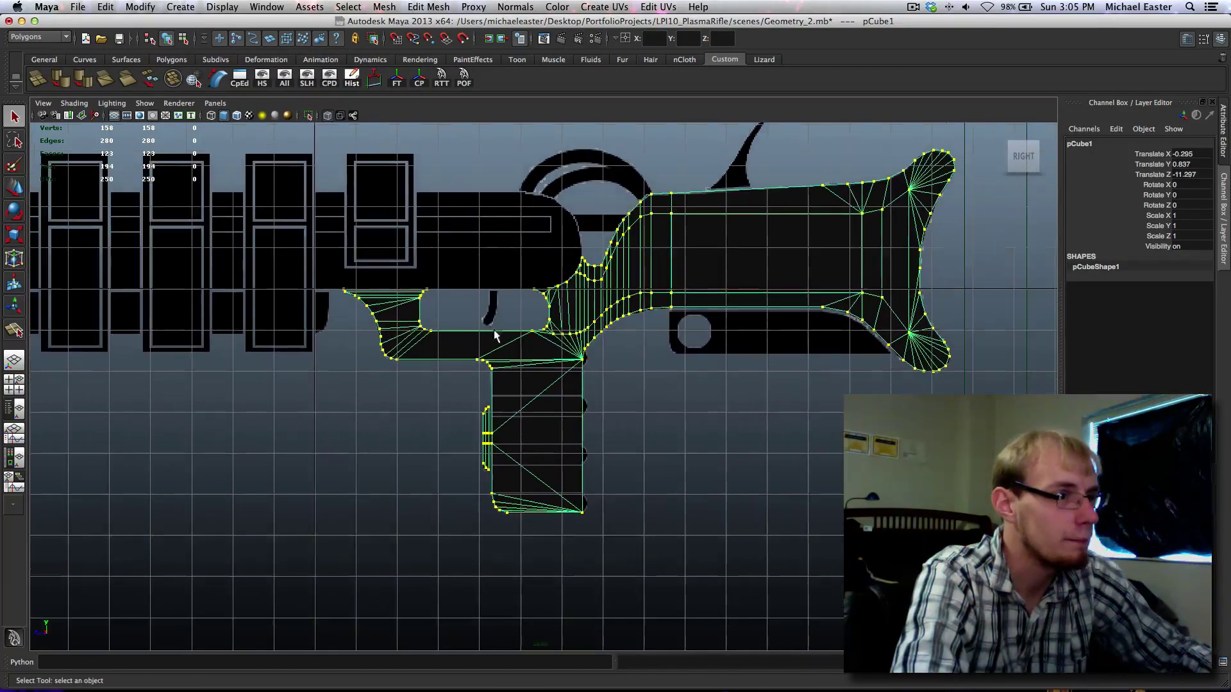
middle_click_drag(690, 383, 542, 378, "alt")
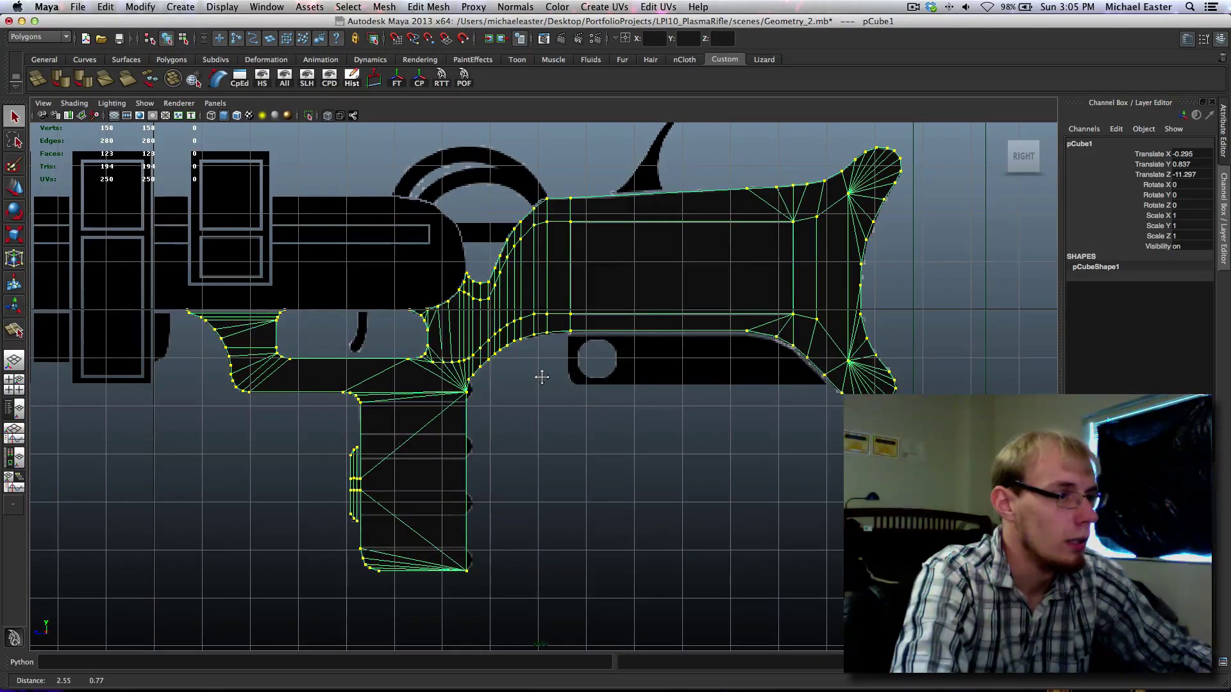
right_click_drag(527, 324, 507, 268)
middle_click_drag(700, 313, 834, 303, "alt")
middle_click_drag(666, 344, 684, 275, "alt")
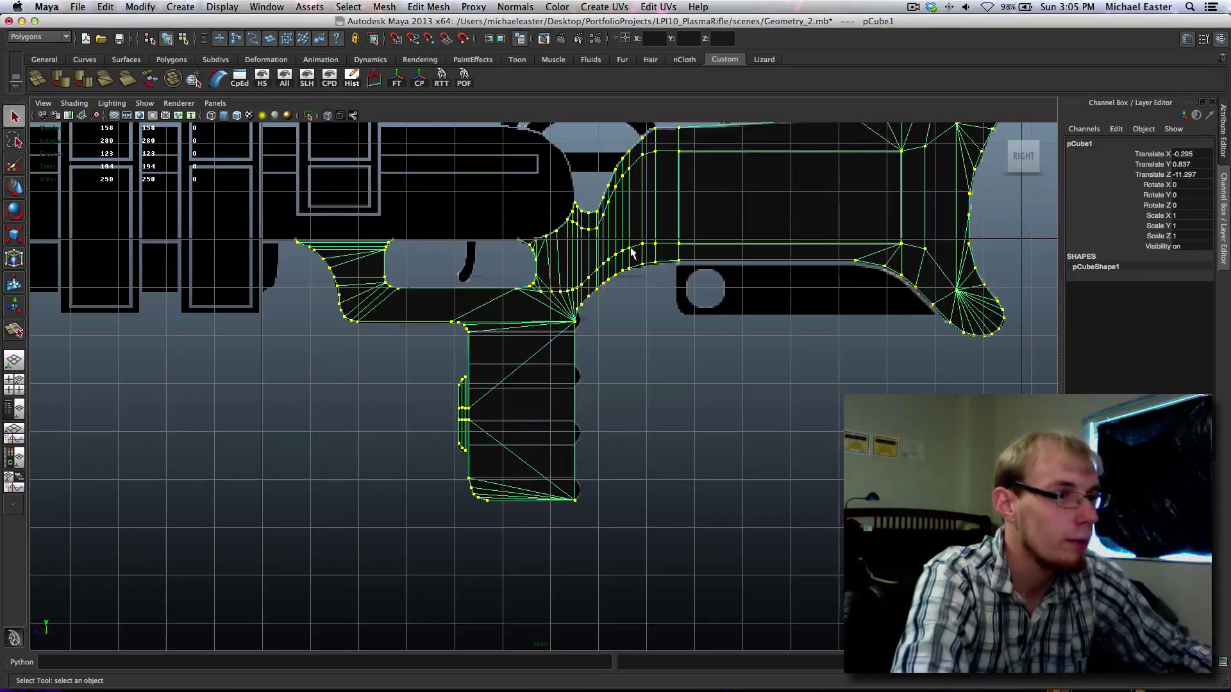
key("space")
key("space")
left_click_drag(643, 250, 757, 300, "alt")
key("space")
key("space")
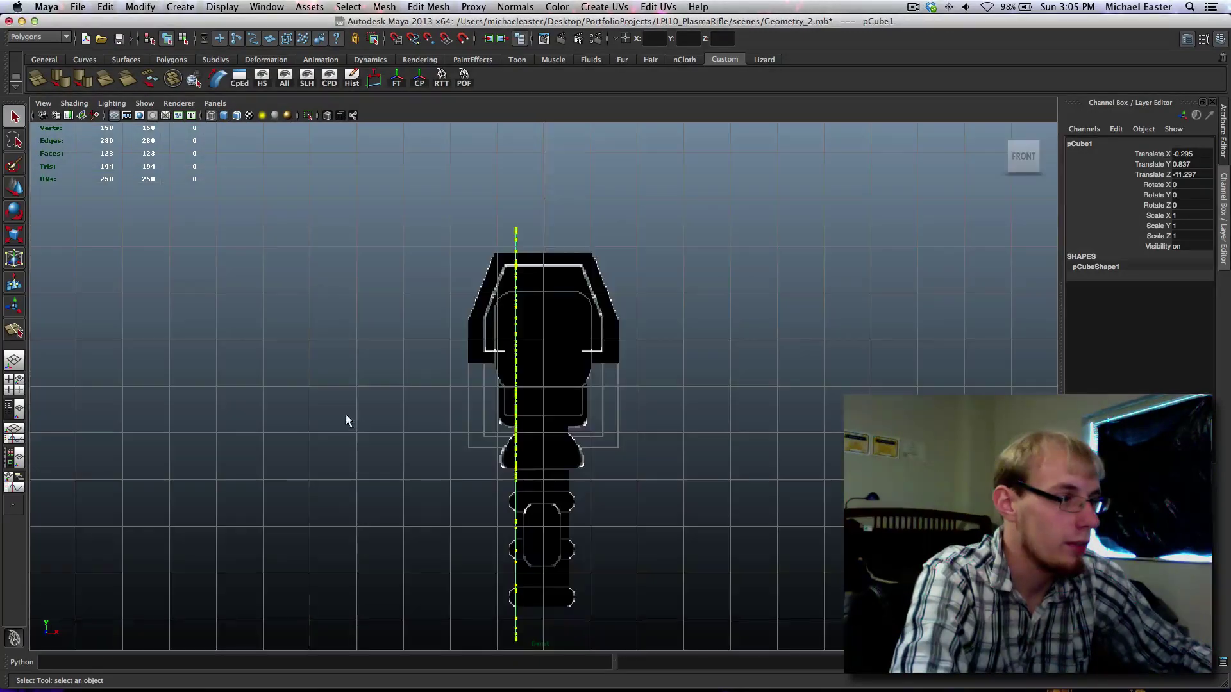
key("space")
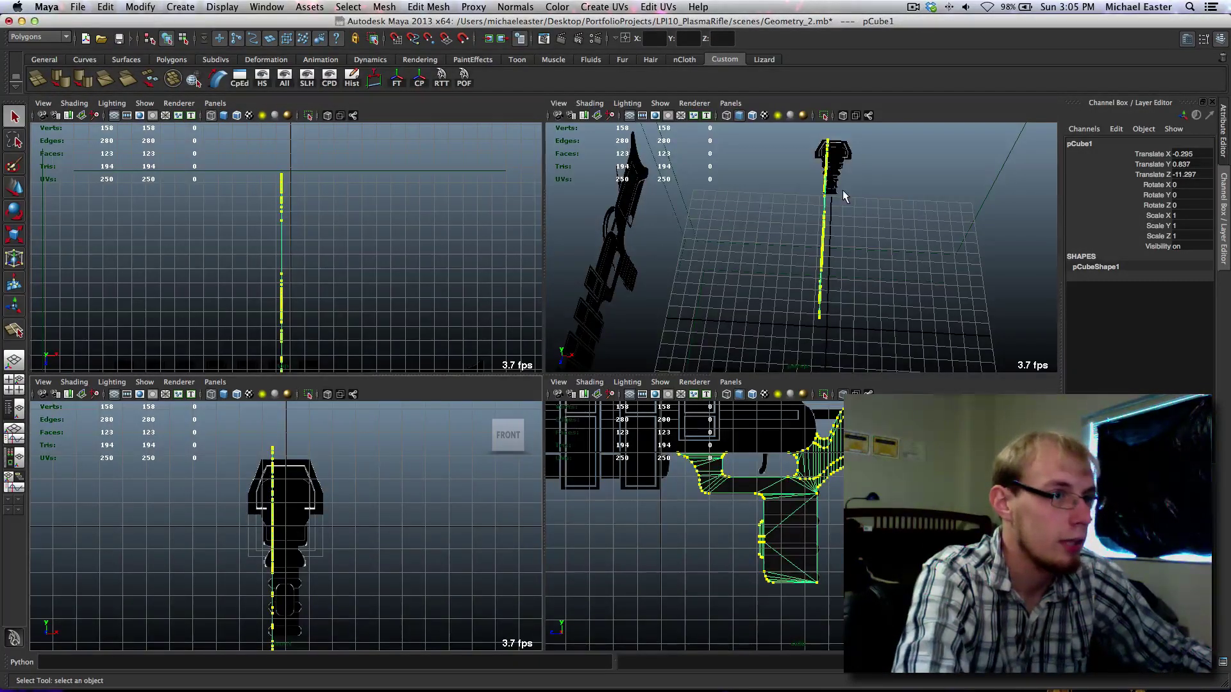
left_click_drag(844, 197, 772, 209, "alt")
Step: Extrude all faces of the grip and stock mesh along the X axis to the front-view reference's centre line
right_click(847, 246)
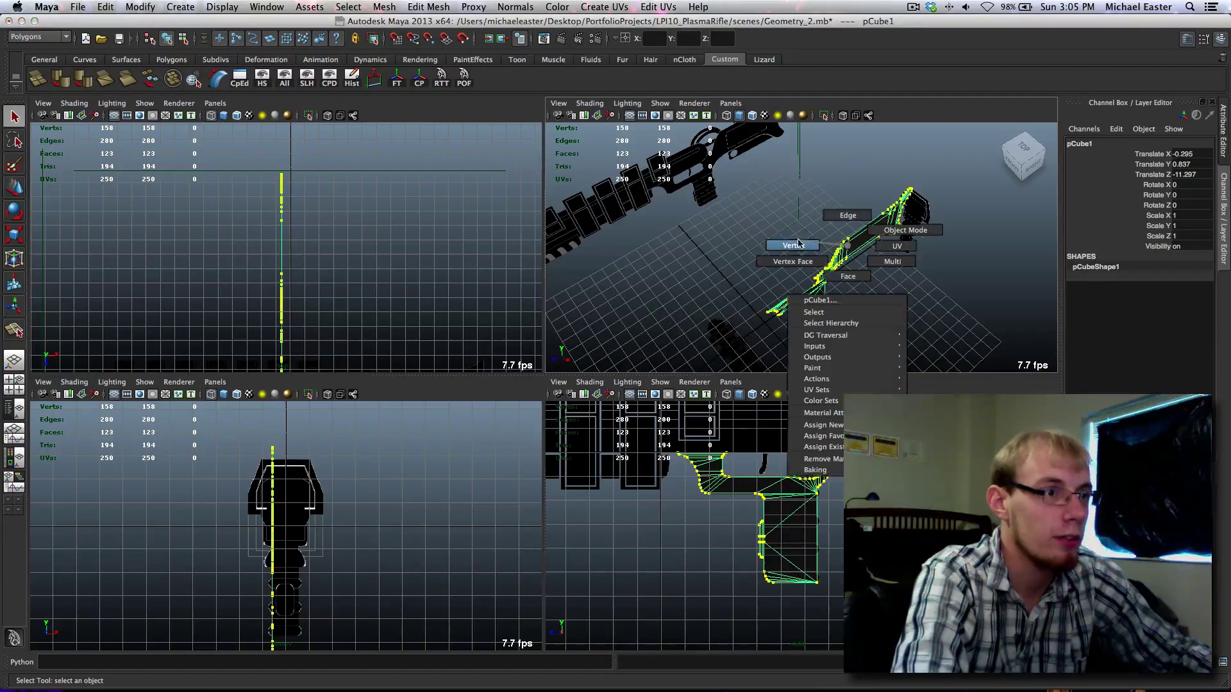
left_click(849, 276)
scroll(343, 416, "down", 3)
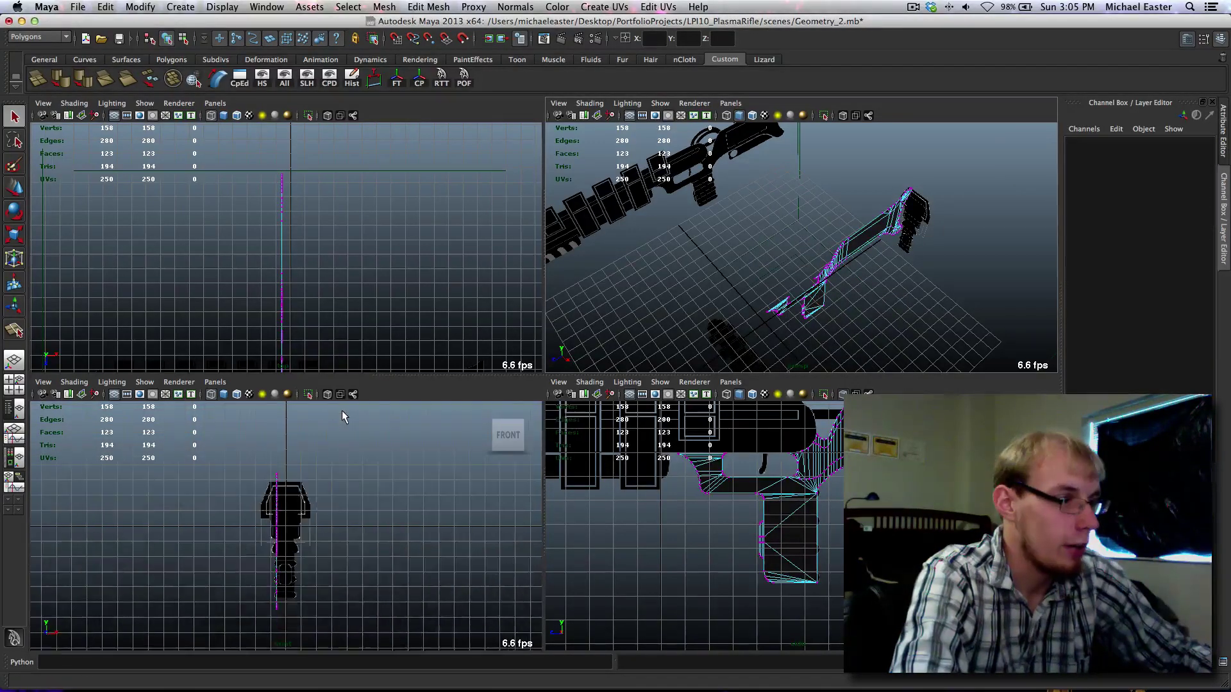
left_click_drag(268, 547, 298, 596)
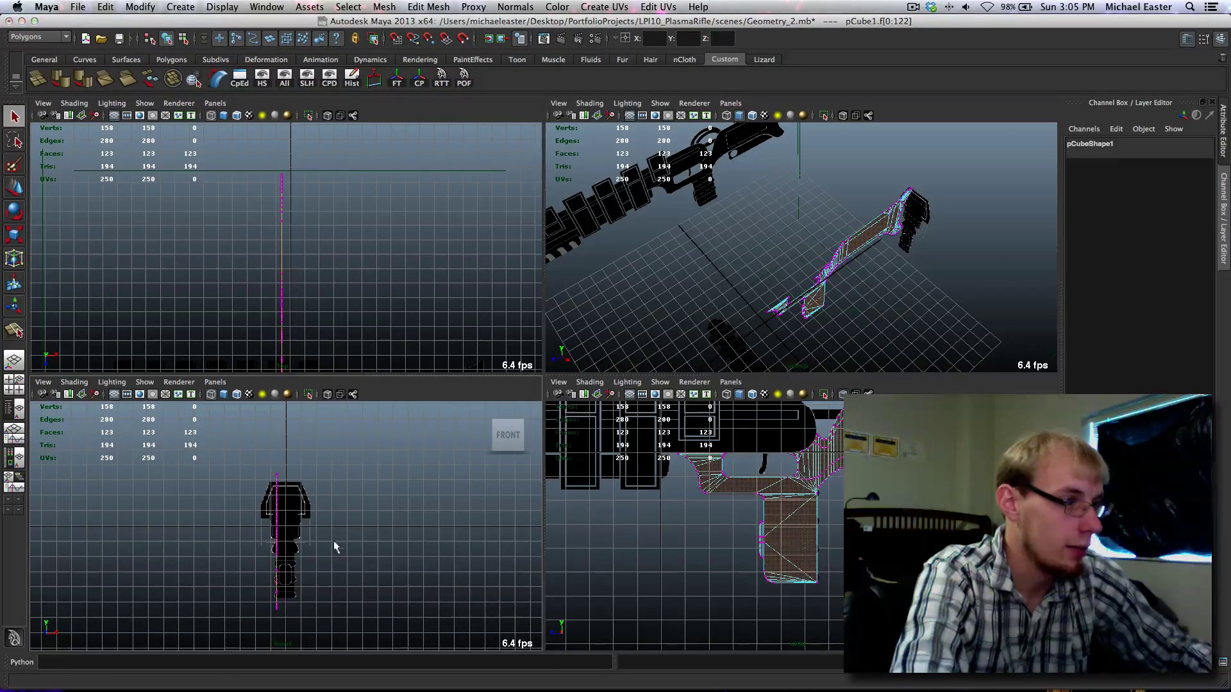
key("ctrl+e")
key("space")
key("w")
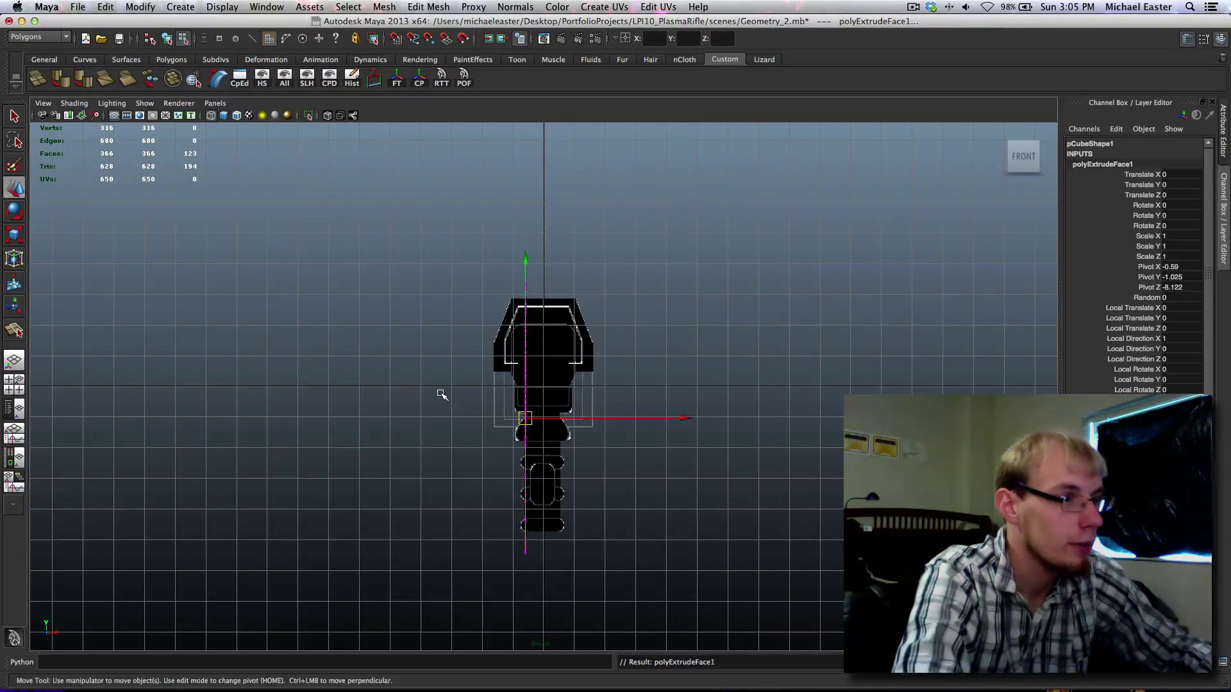
mouse_move(442, 395)
middle_mouse_down()
mouse_move(478, 404)
mouse_move(465, 403)
middle_mouse_up()
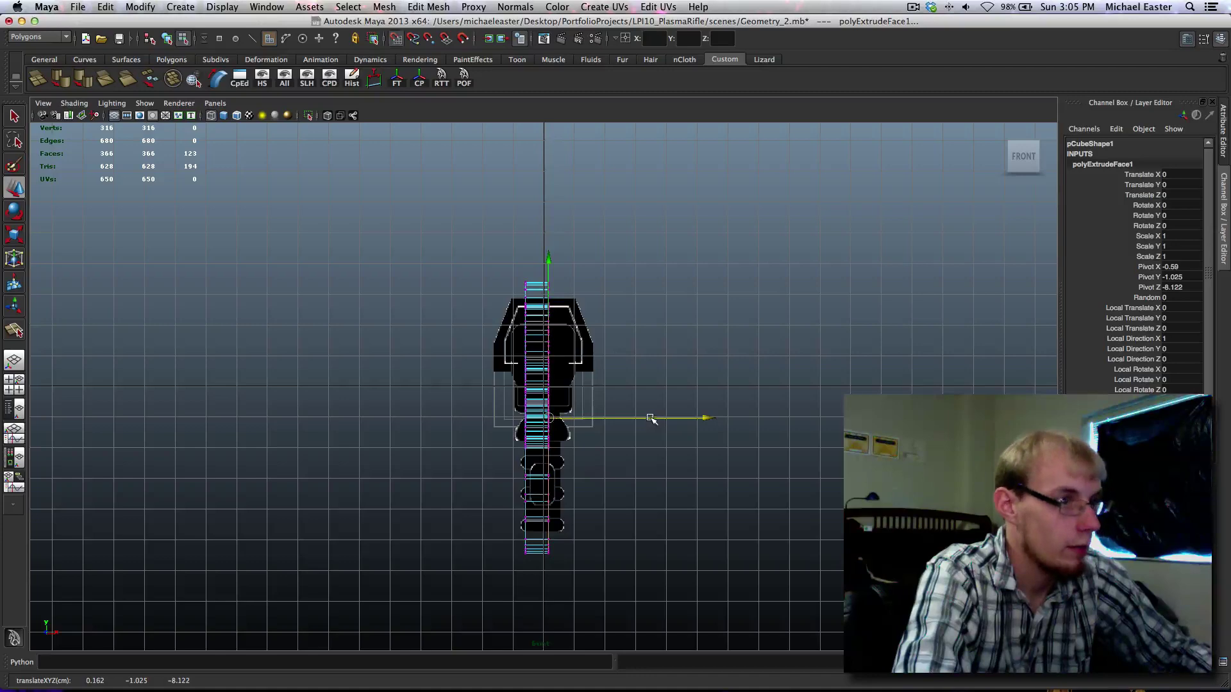
middle_click_drag(652, 419, 545, 463)
Step: Inspect the extruded mesh's thickness against the front reference and its shape in perspective from several sides
right_click_drag(545, 463, 538, 633, "alt")
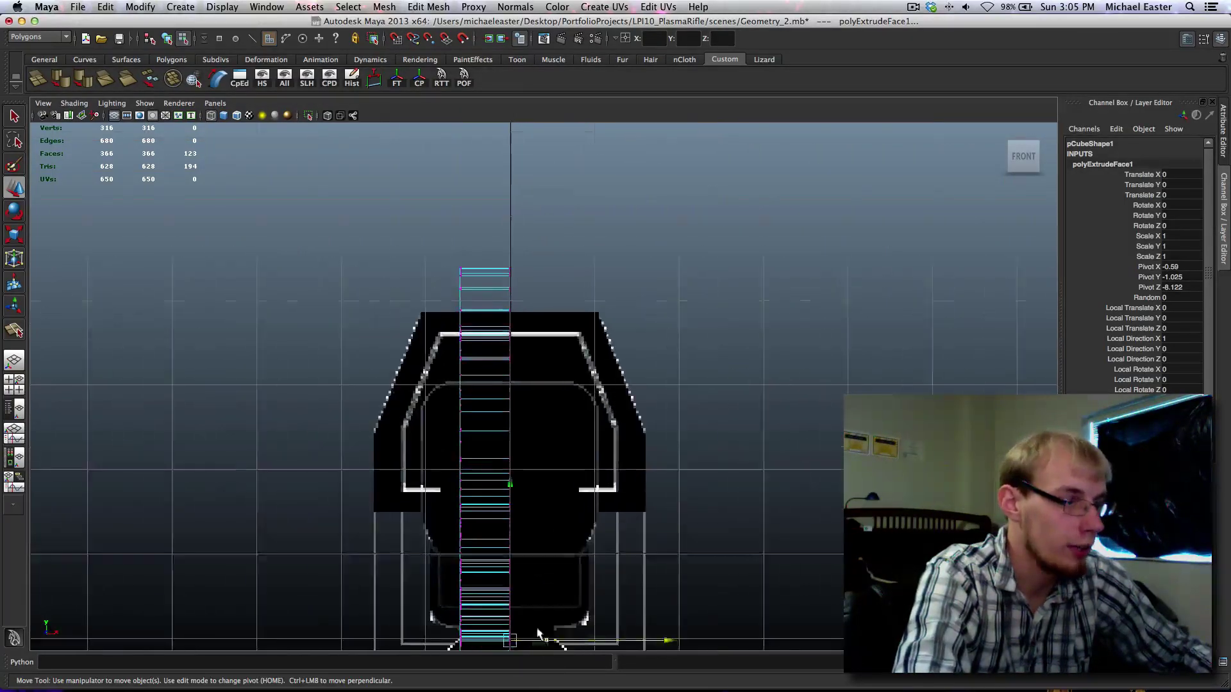
middle_click_drag(539, 634, 595, 436, "alt")
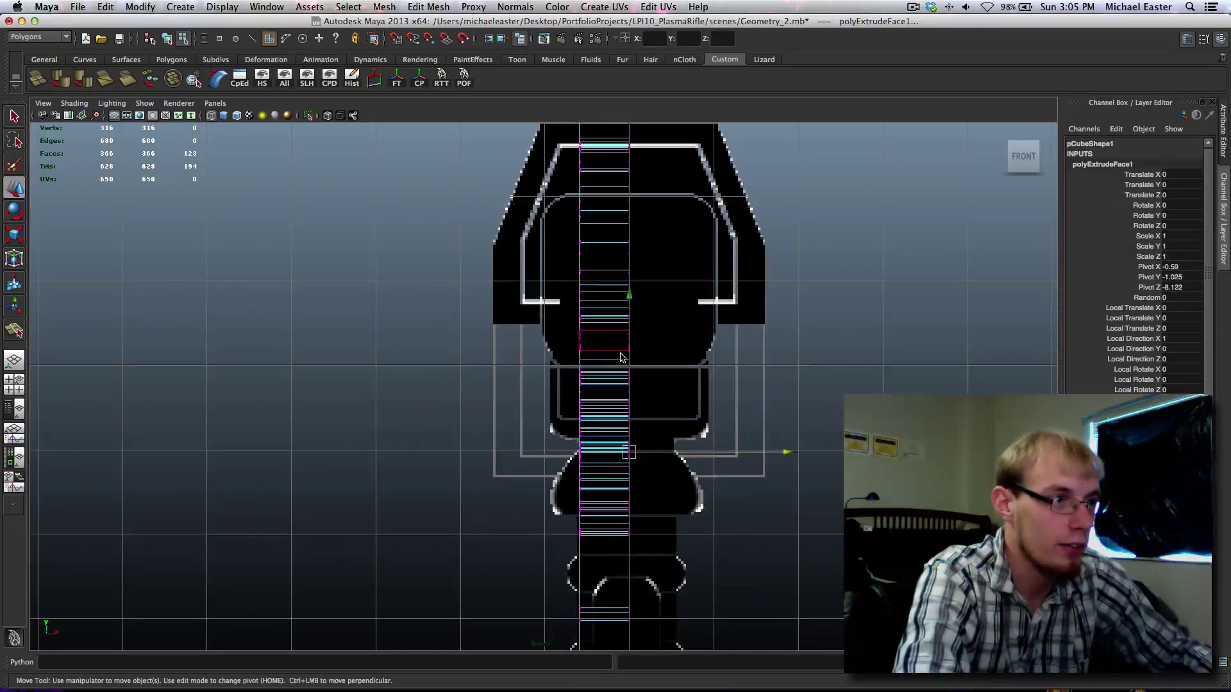
key("space")
key("space")
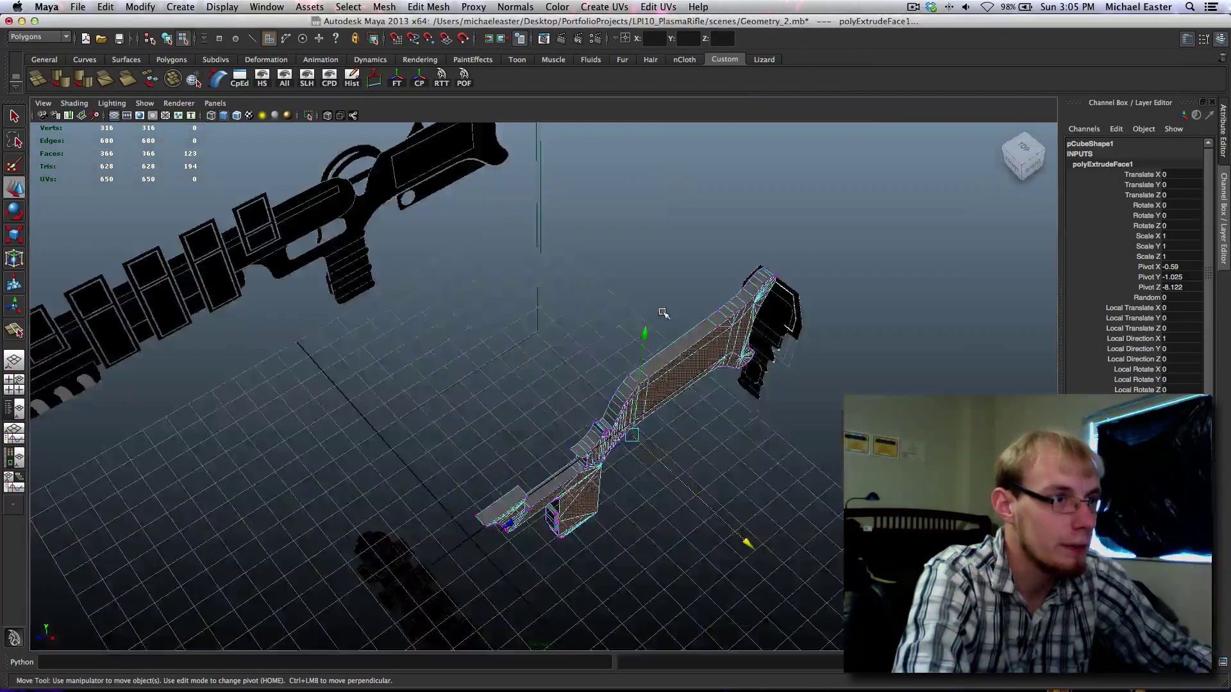
left_click_drag(662, 314, 428, 373, "alt")
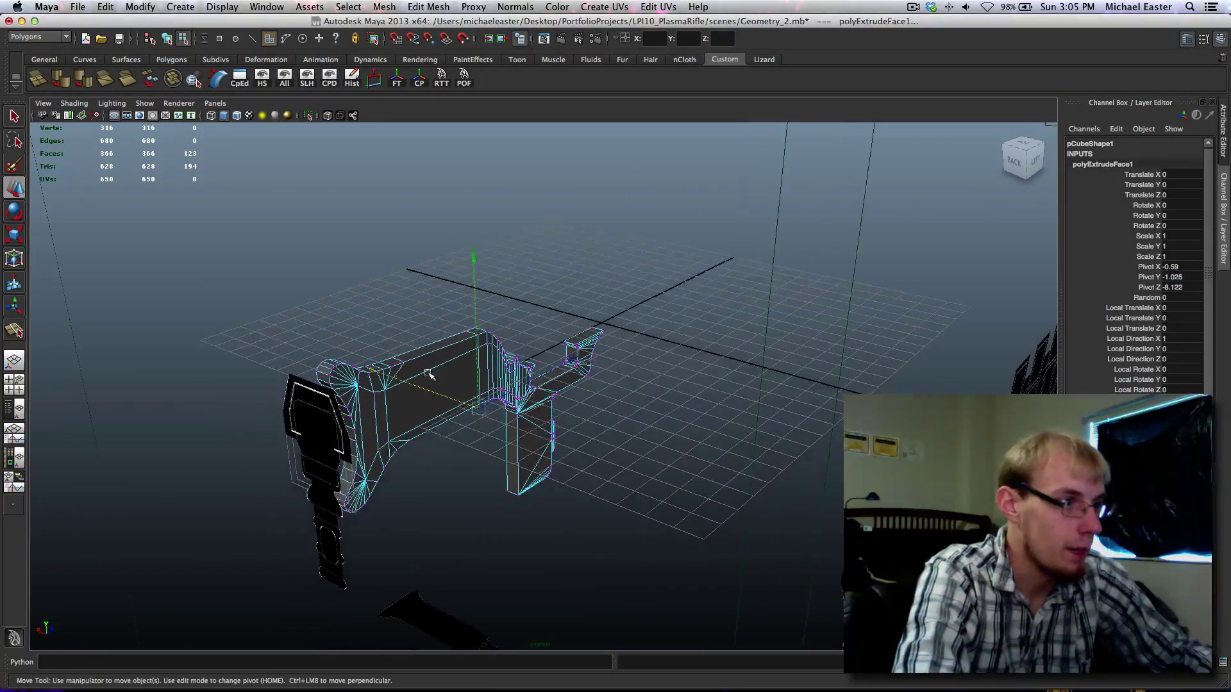
right_click_drag(408, 367, 470, 351)
key("q")
left_click(409, 375)
left_click_drag(406, 366, 402, 360, "alt")
key("space")
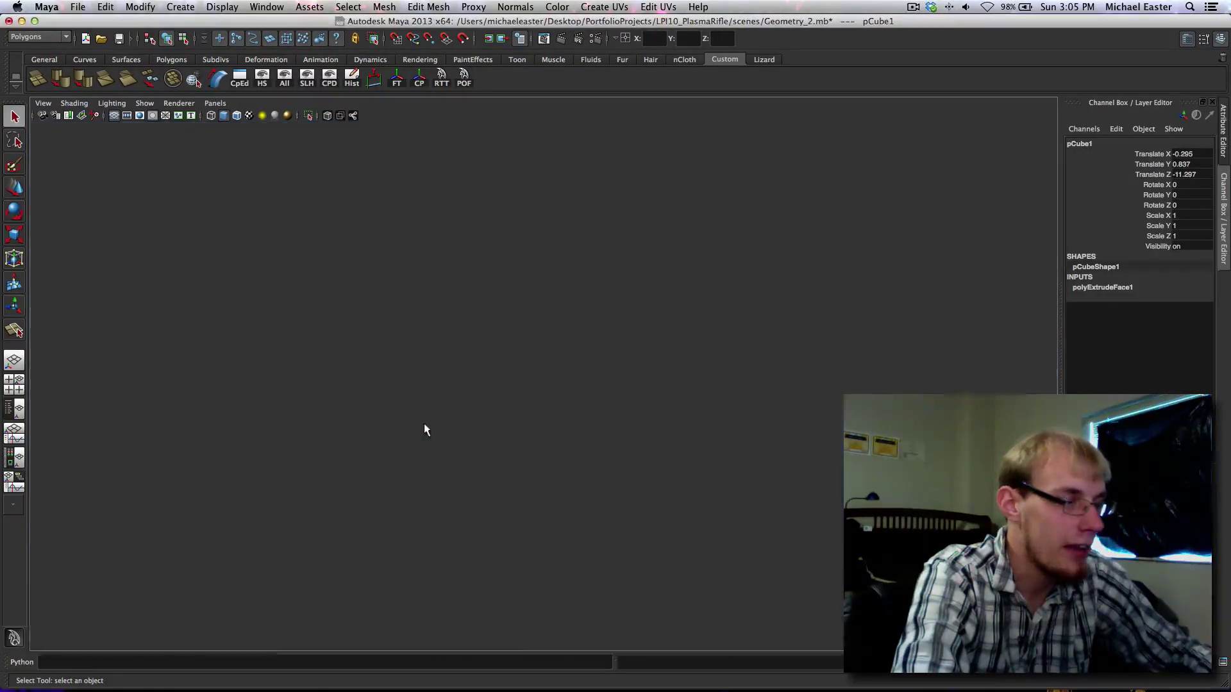
key("space")
middle_click_drag(558, 375, 516, 464, "alt")
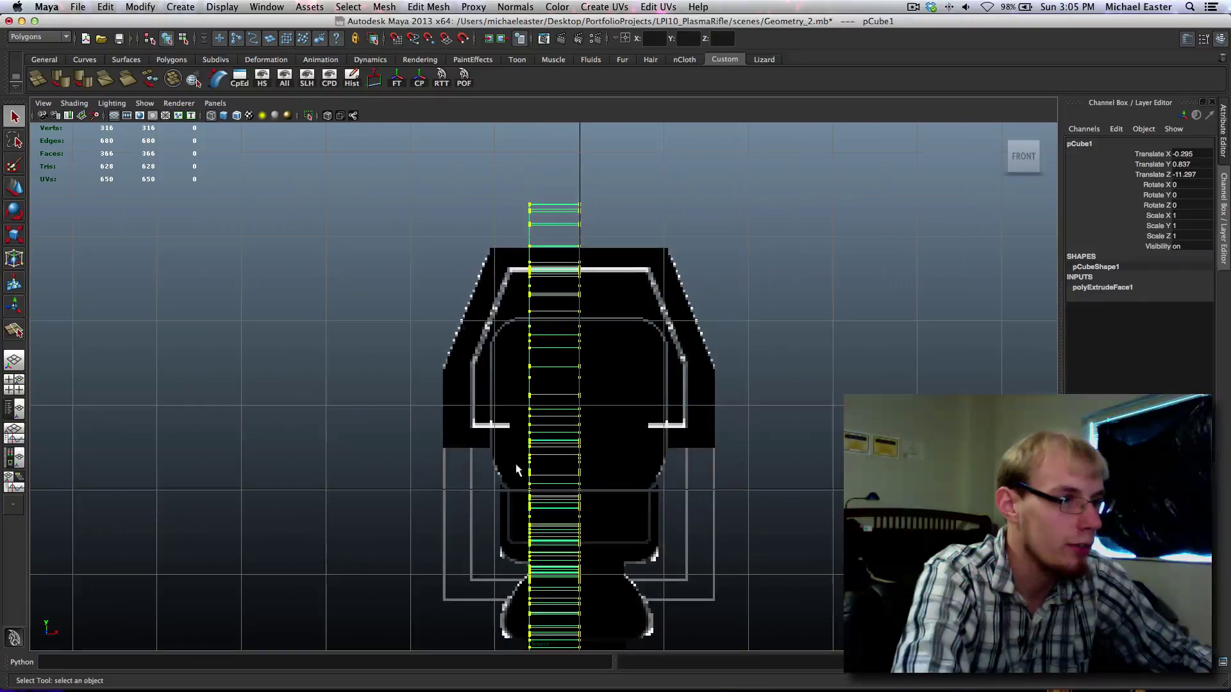
key("space")
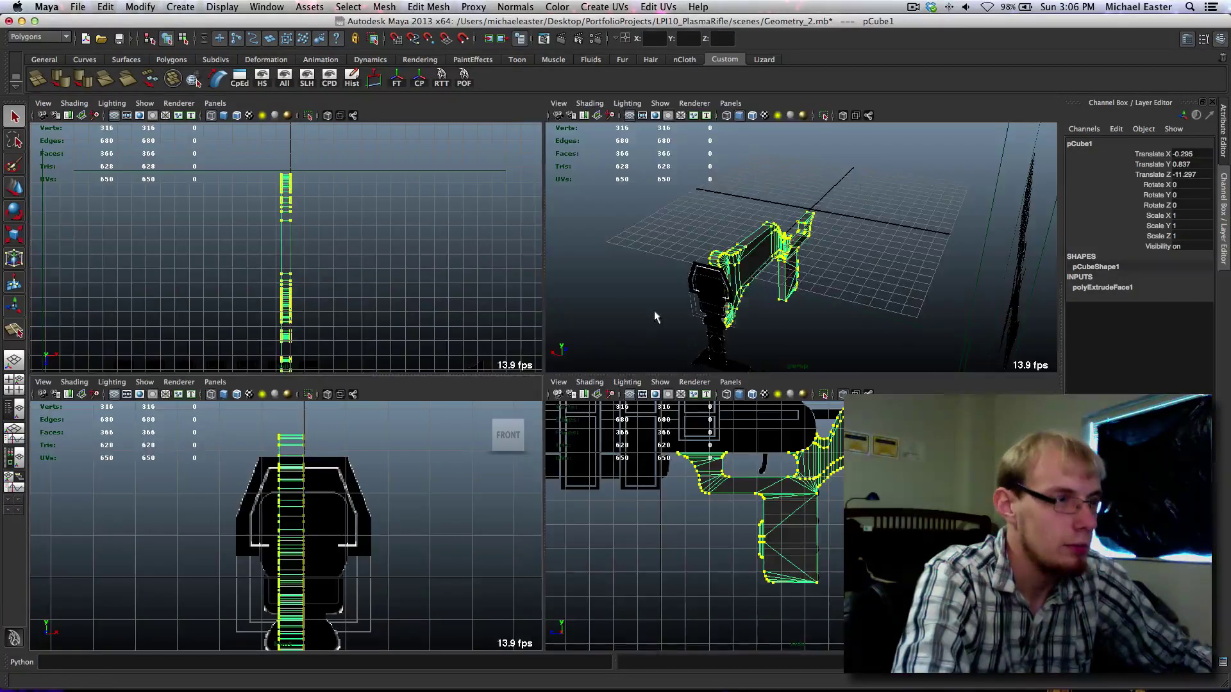
key("space")
left_click_drag(537, 403, 726, 414, "alt")
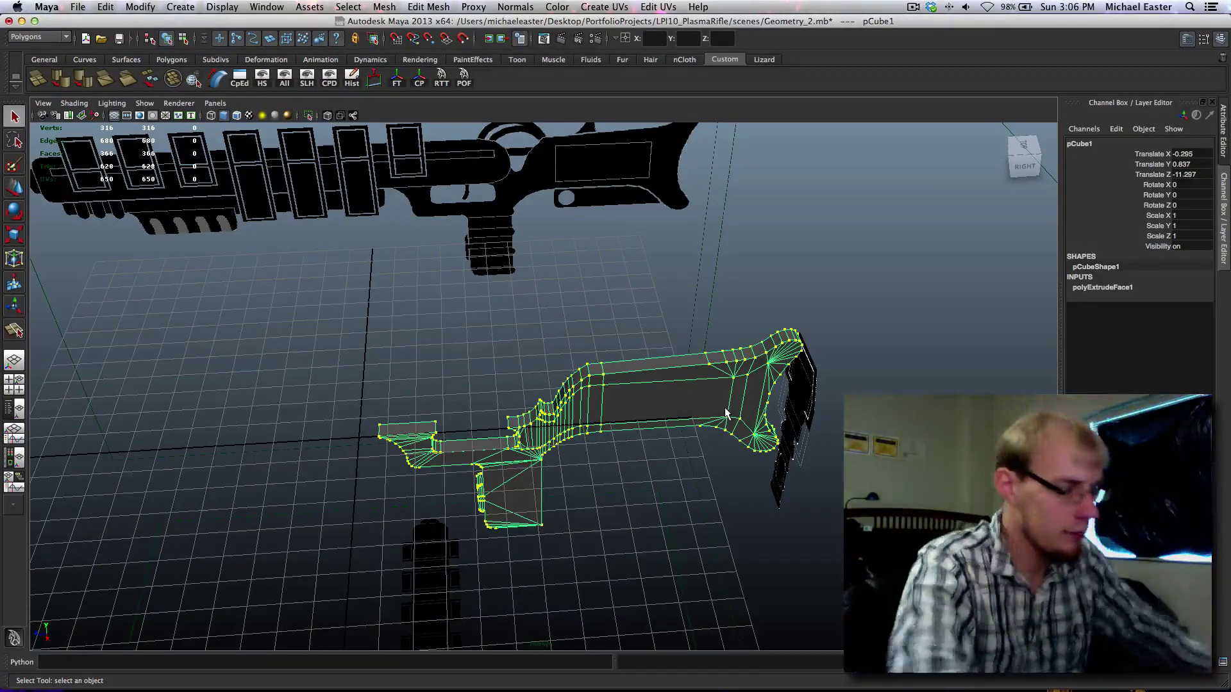
Step: Try to insert an edge loop across the stock's large side panel, and undo it
left_click_drag(714, 384, 511, 372, "alt")
right_click_drag(511, 369, 511, 399)
left_click(518, 380)
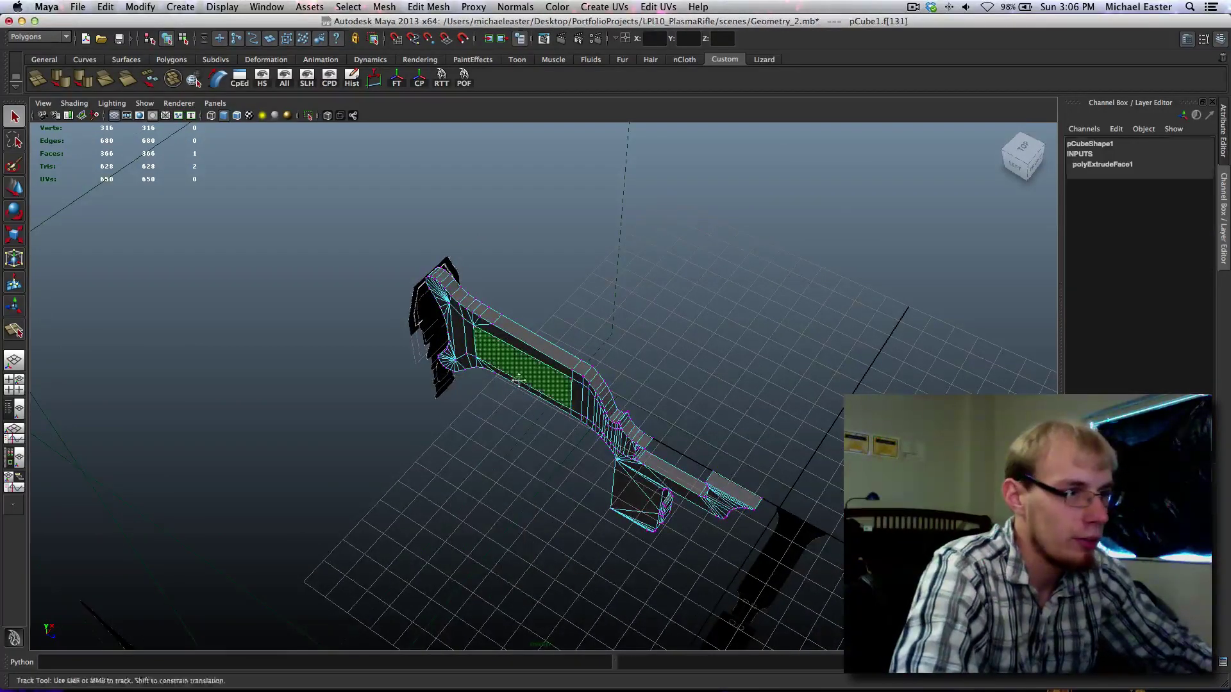
middle_click_drag(516, 376, 411, 357, "alt")
right_click_drag(411, 356, 513, 368, "alt")
middle_click_drag(398, 330, 563, 355, "alt")
right_click_drag(522, 352, 540, 332)
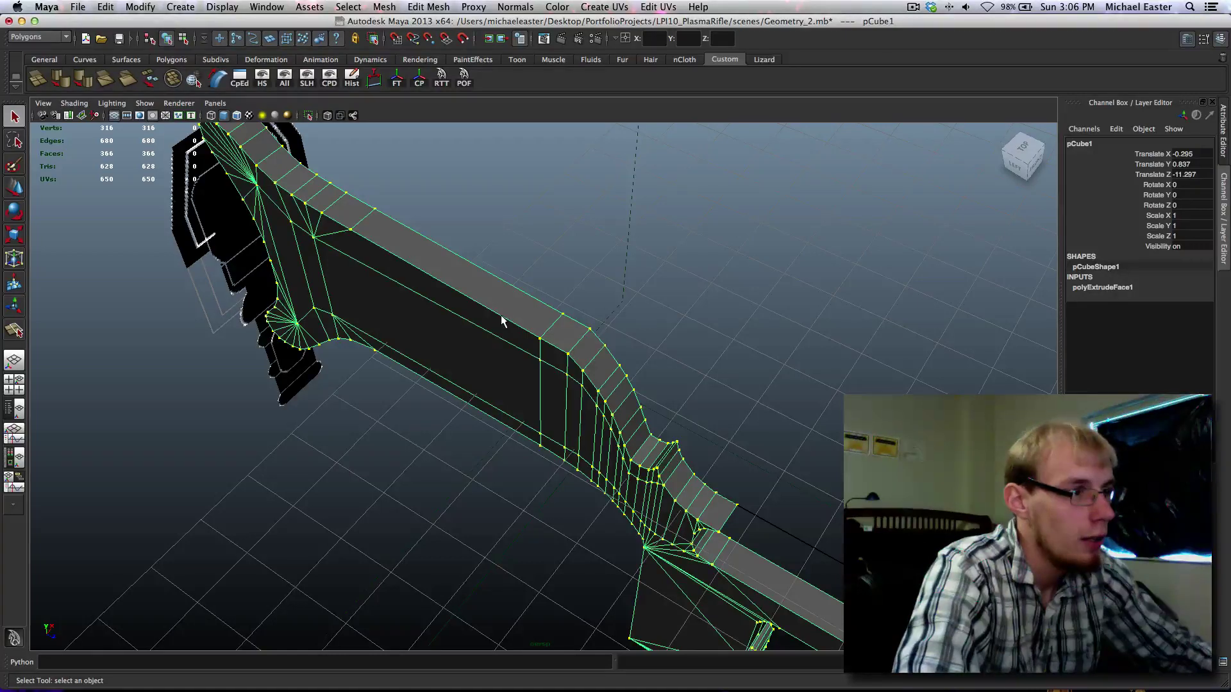
right_click_drag(509, 319, 333, 397, "shift")
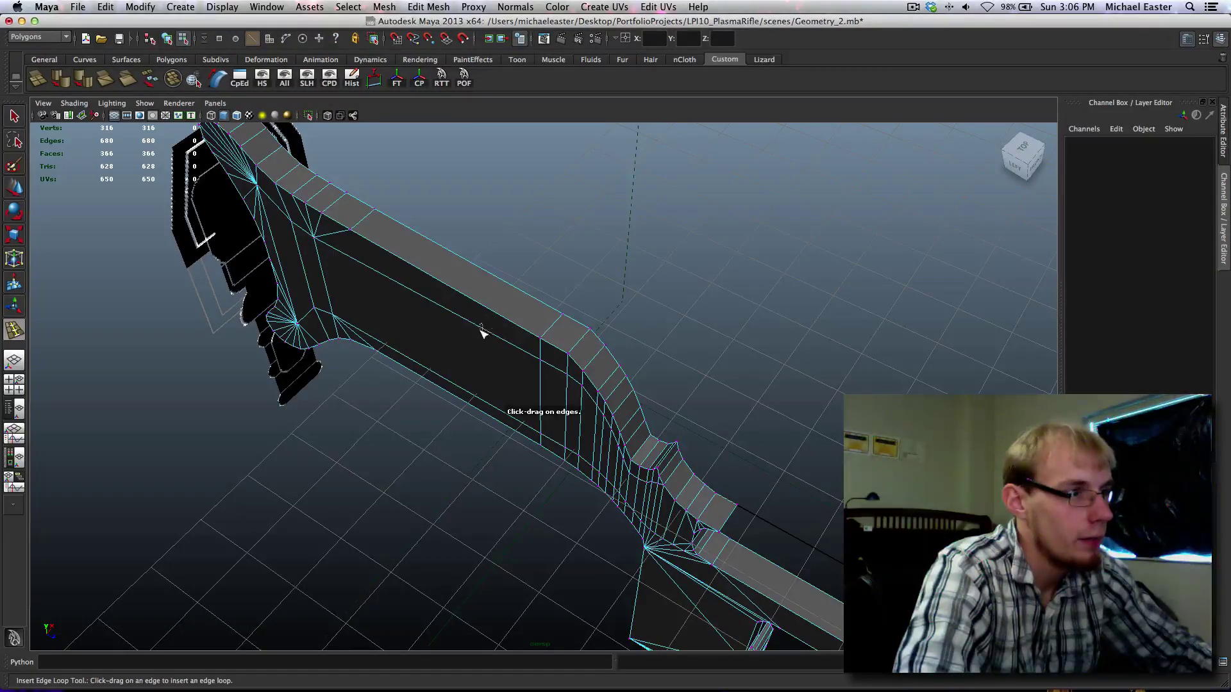
left_click_drag(482, 331, 472, 360)
key("super+z")
Step: Add the narrow face at the front end of the stock's large side panel to the face selection
left_click_drag(552, 406, 569, 360, "alt")
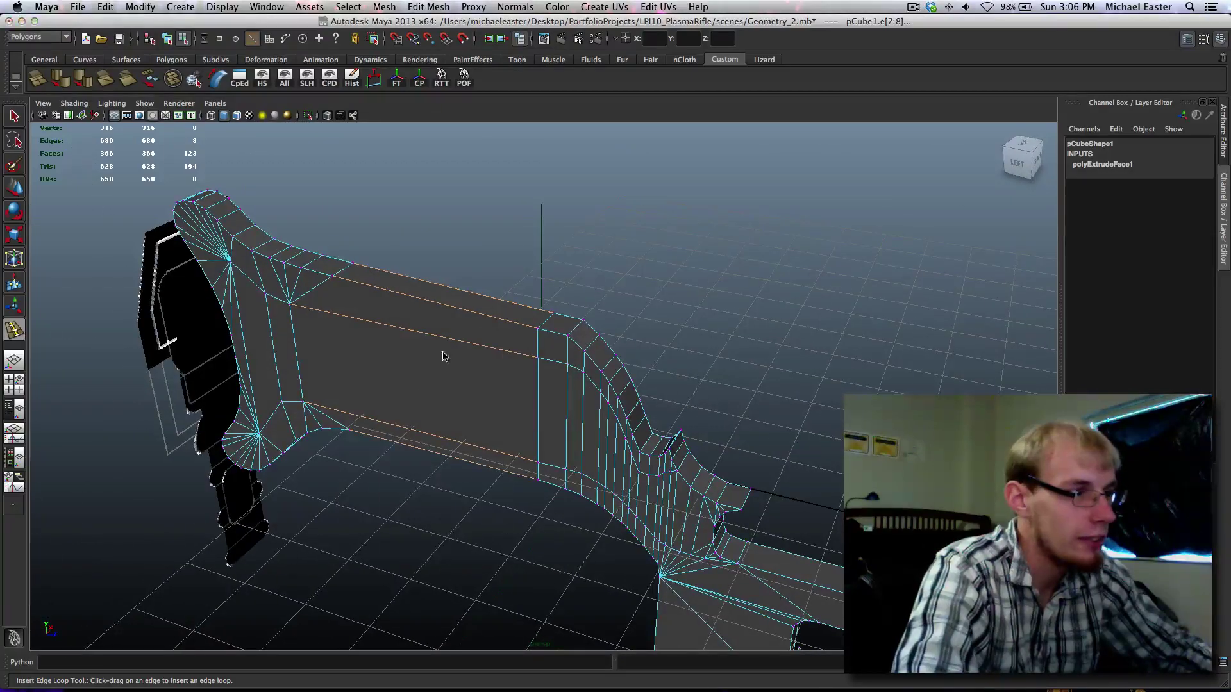
right_click_drag(444, 355, 494, 328)
left_click(467, 364)
mouse_move(467, 365)
left_mouse_down("alt")
mouse_move(442, 387)
mouse_move(349, 343)
mouse_move(555, 440)
mouse_move(475, 445)
mouse_move(546, 488)
mouse_move(513, 417)
left_mouse_up("alt")
key("F11")
left_click(500, 410)
Step: Box-select faces in the front view so that only the flat faces on one side of the mesh are selected
key("space")
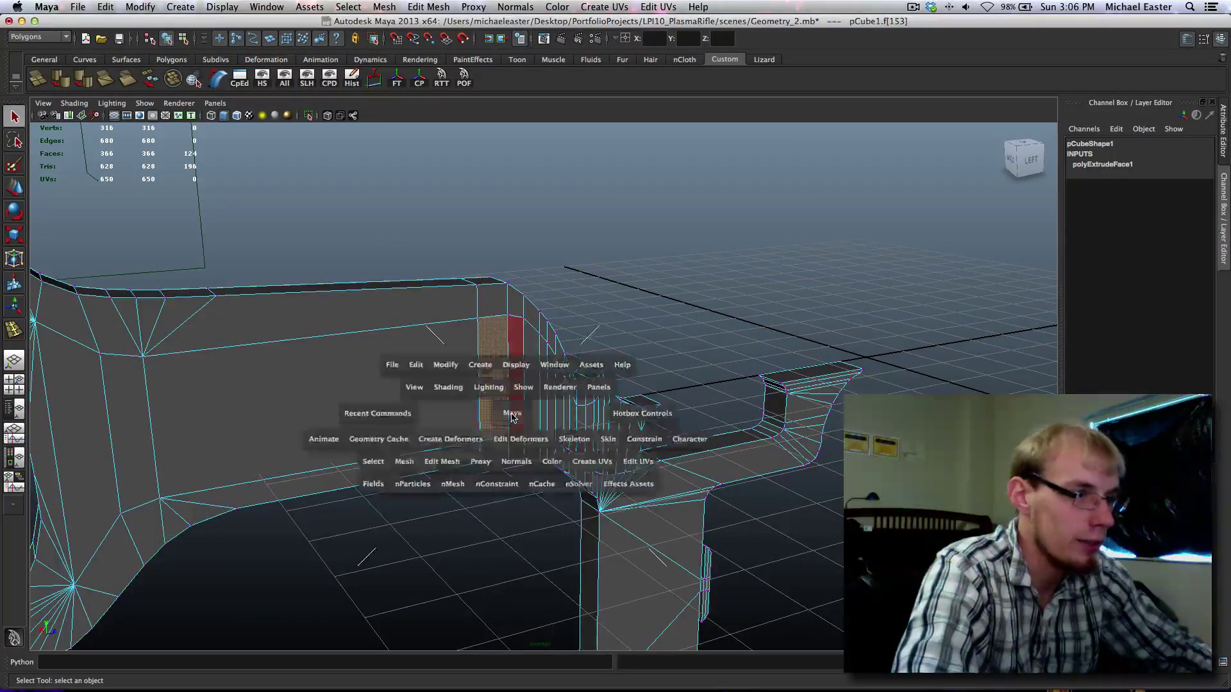
key("space")
key("space")
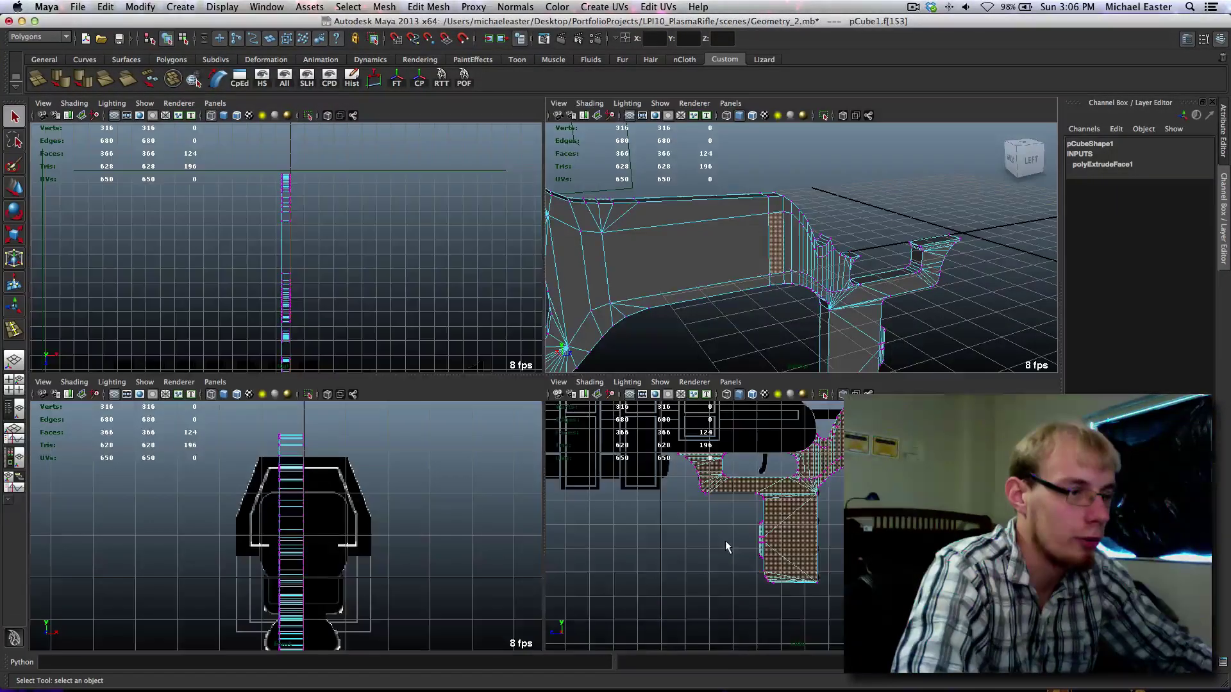
key("space")
key("space")
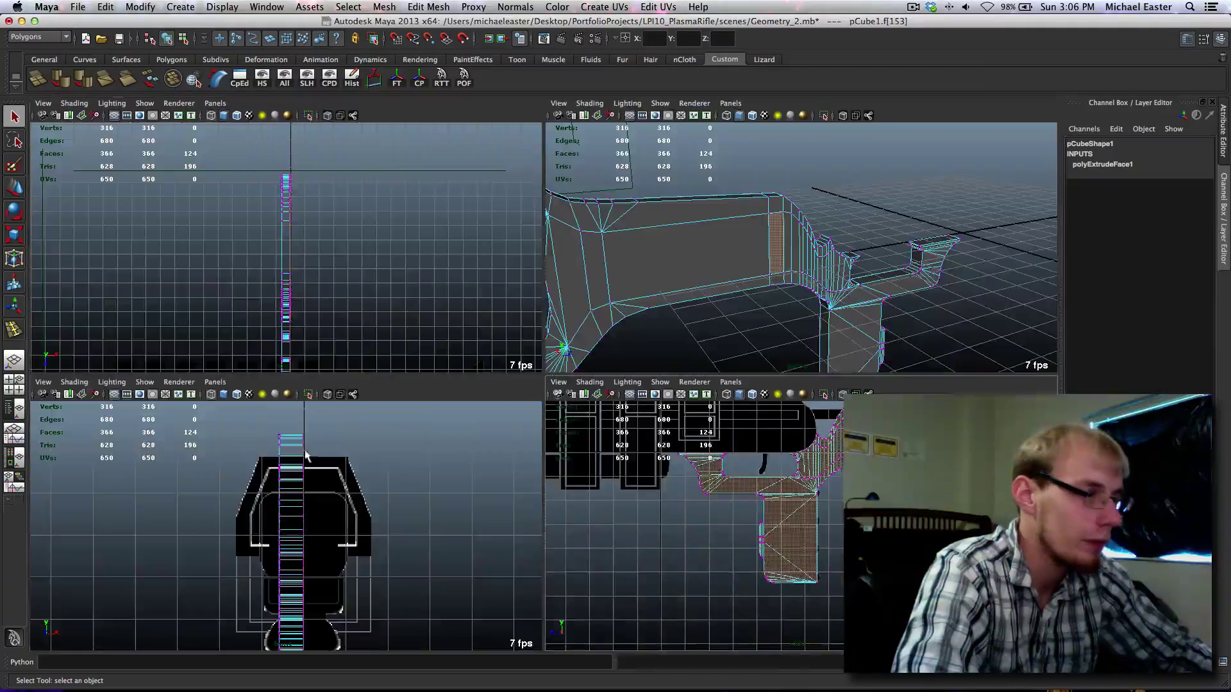
scroll(356, 448, "down", 5)
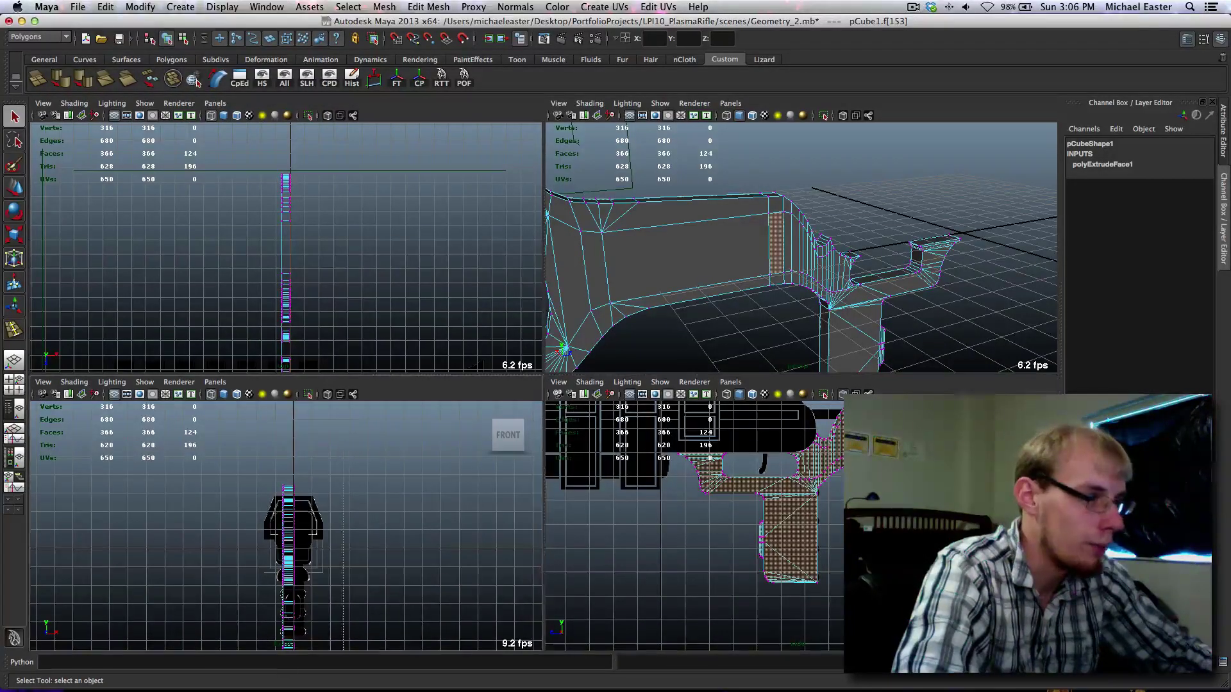
left_click_drag(343, 514, 290, 650)
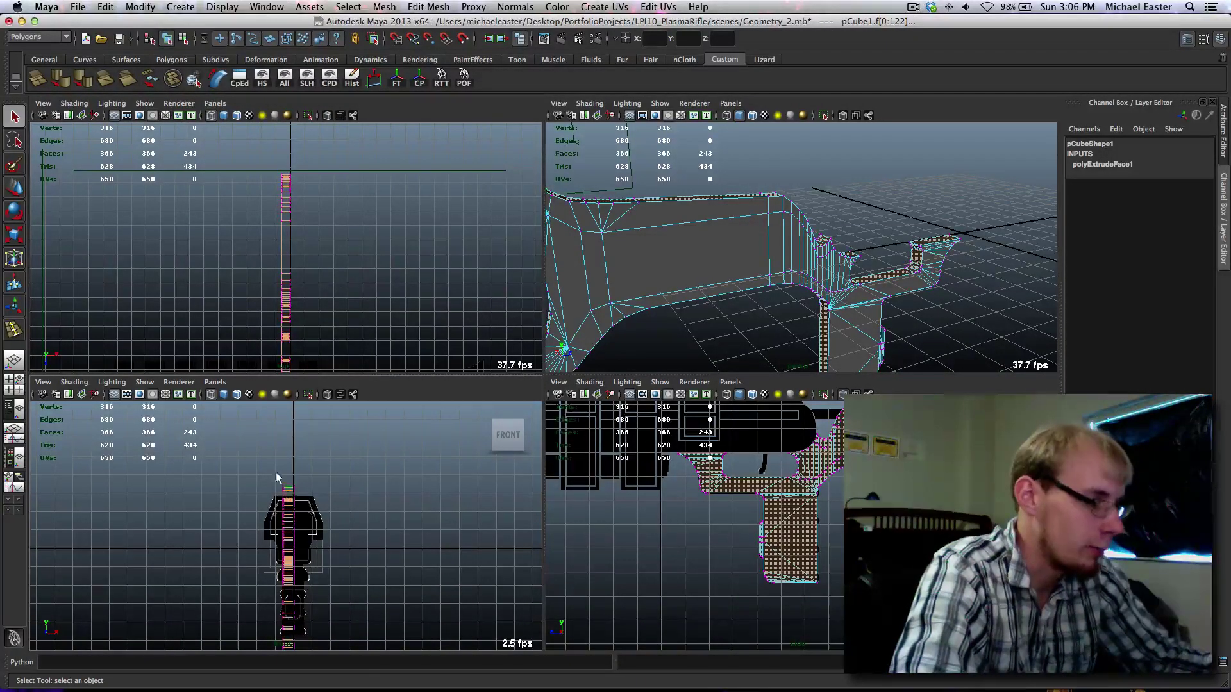
left_click_drag(288, 691, 290, 690, "ctrl")
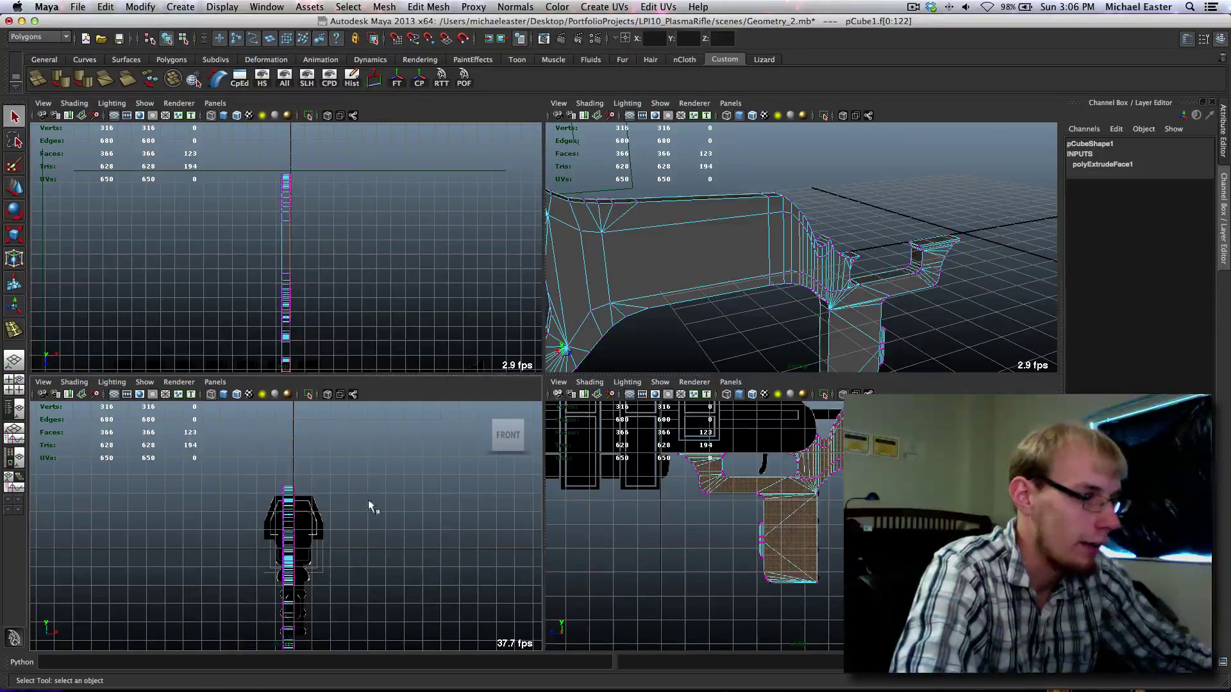
Step: Try to delete the selected flat side faces, undo the deletion, and return to whole-object selection of the mesh
left_click(512, 315, "alt")
left_click_drag(665, 291, 827, 263, "alt")
key("Delete")
key("ctrl+z")
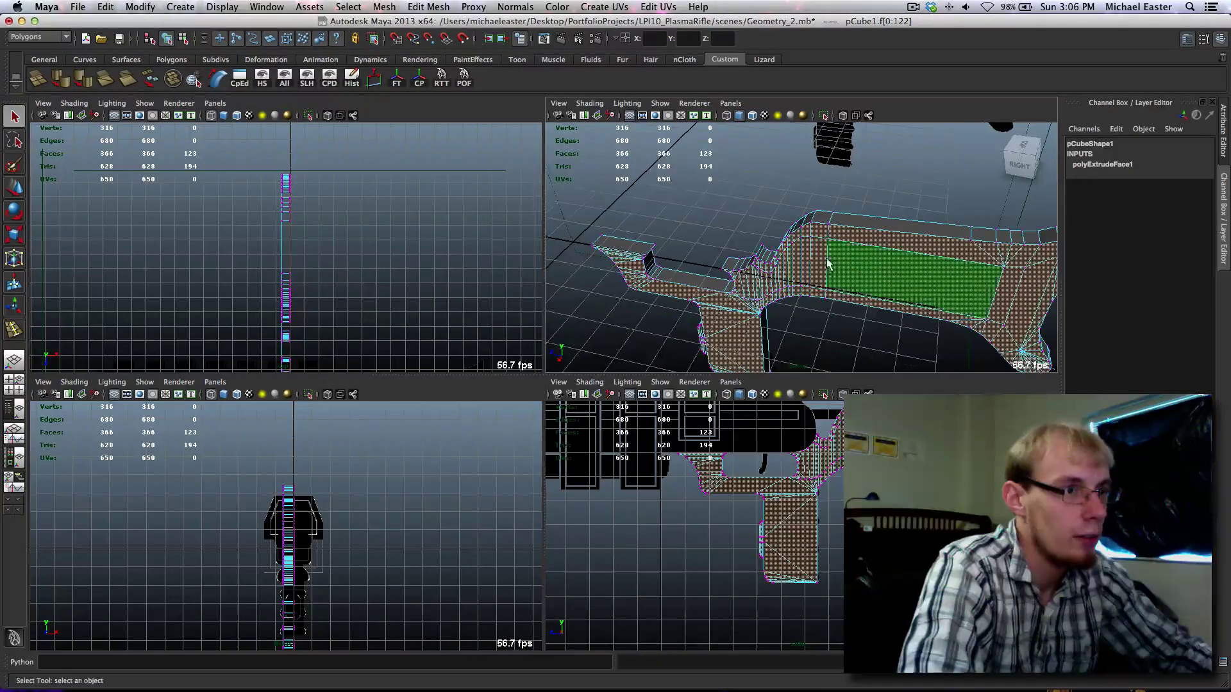
left_click(857, 258)
right_click_drag(832, 259, 910, 240)
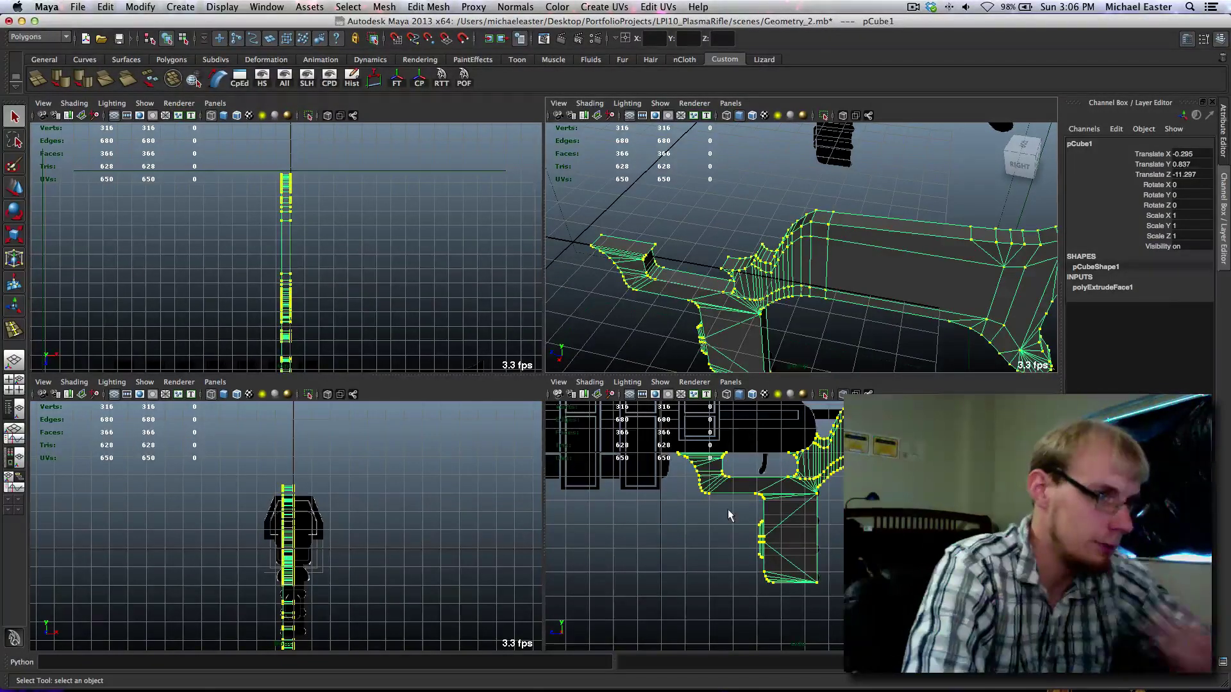
Step: Compare the grip and stock mesh's outline with the side reference in the right view
key("space")
scroll(531, 406, "up", 2)
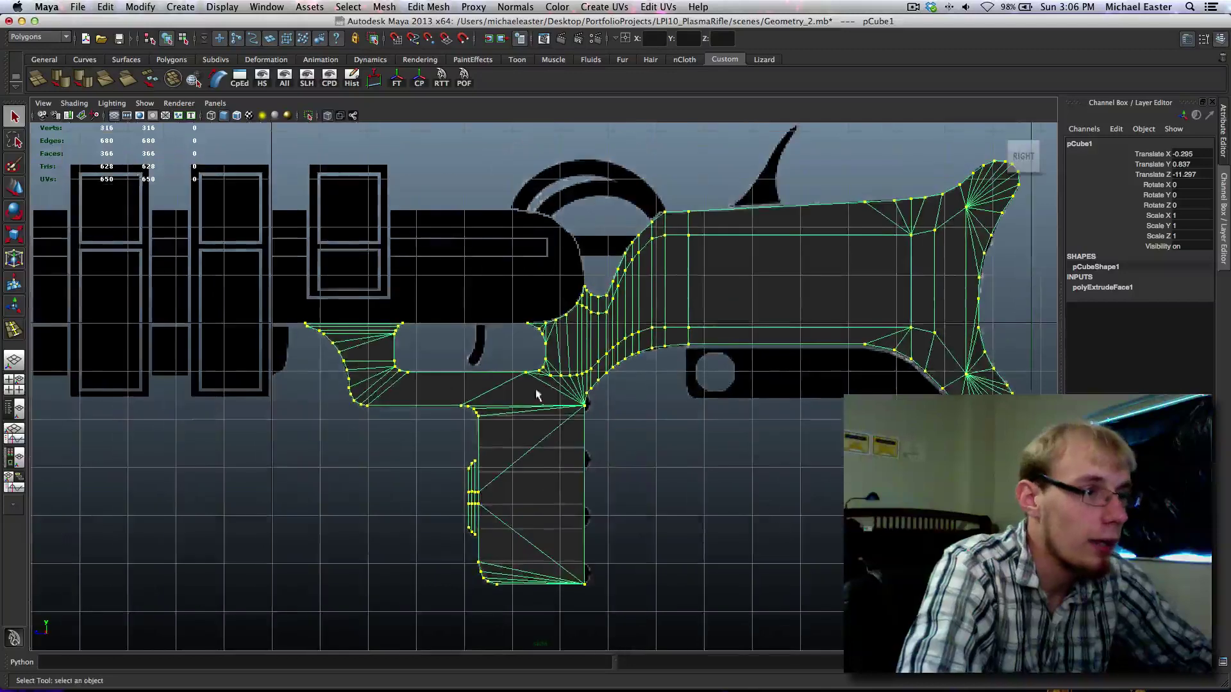
middle_click_drag(674, 344, 511, 385, "alt")
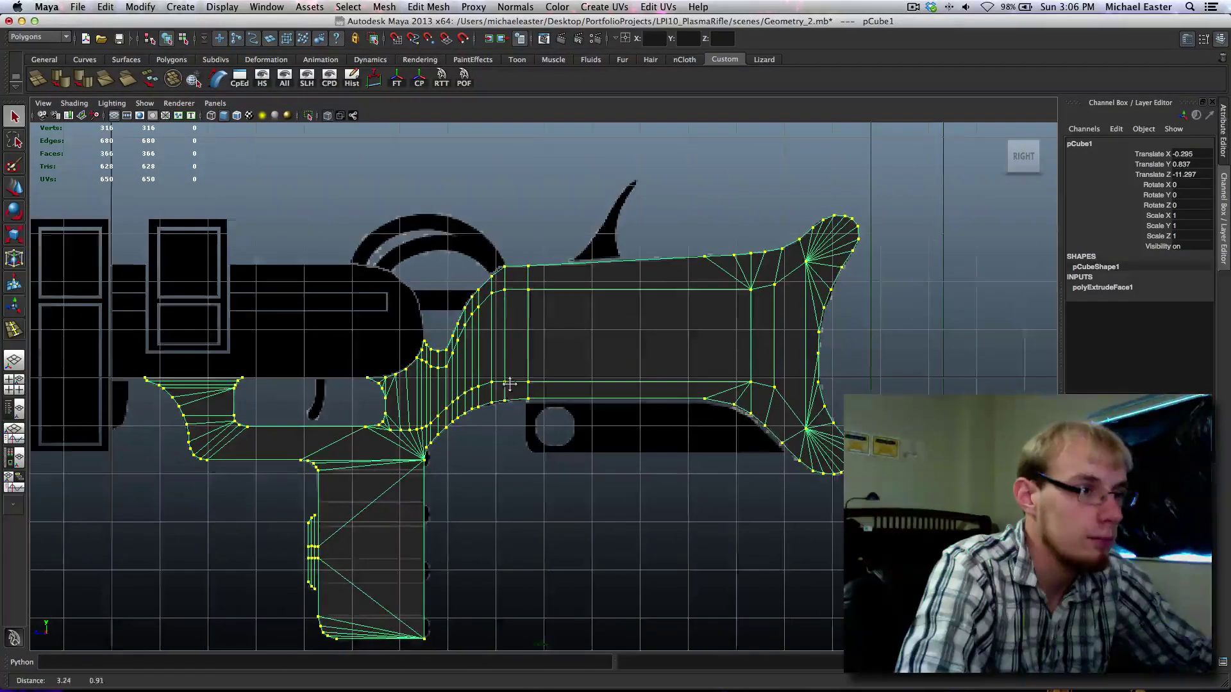
middle_click_drag(772, 415, 679, 409, "alt")
key("space")
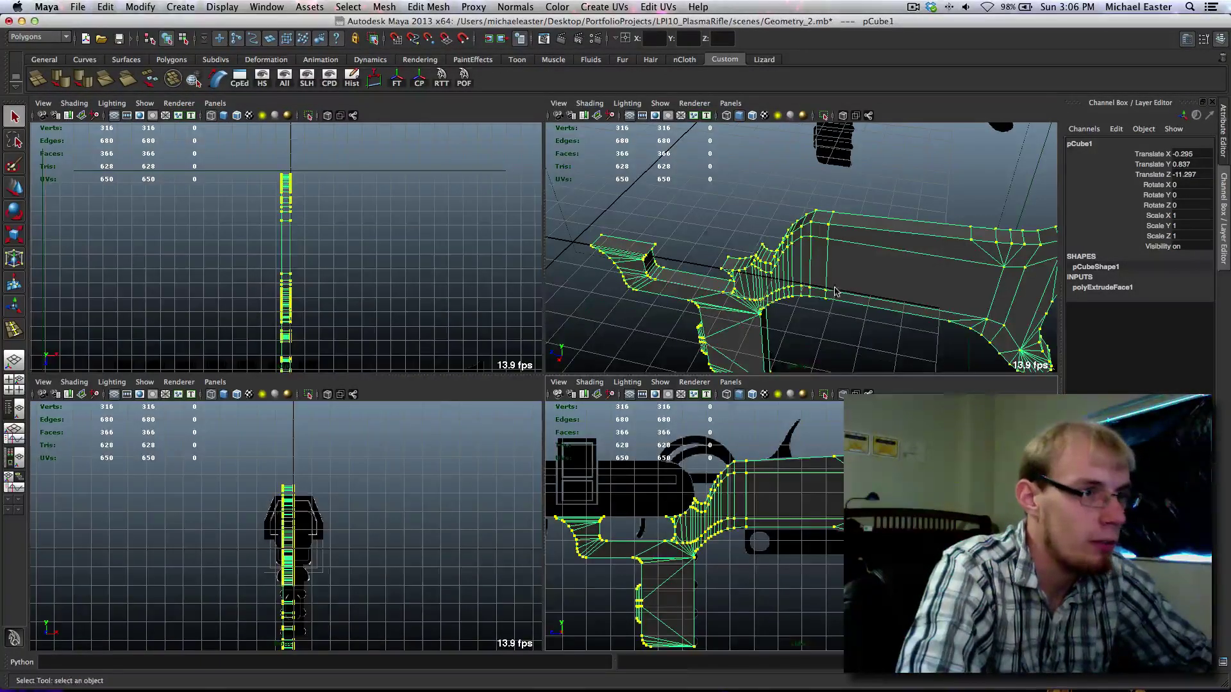
Step: Inspect the extruded grip, trigger guard and stock in perspective beside the rifle's side reference
key("space")
left_click_drag(835, 292, 657, 363, "alt")
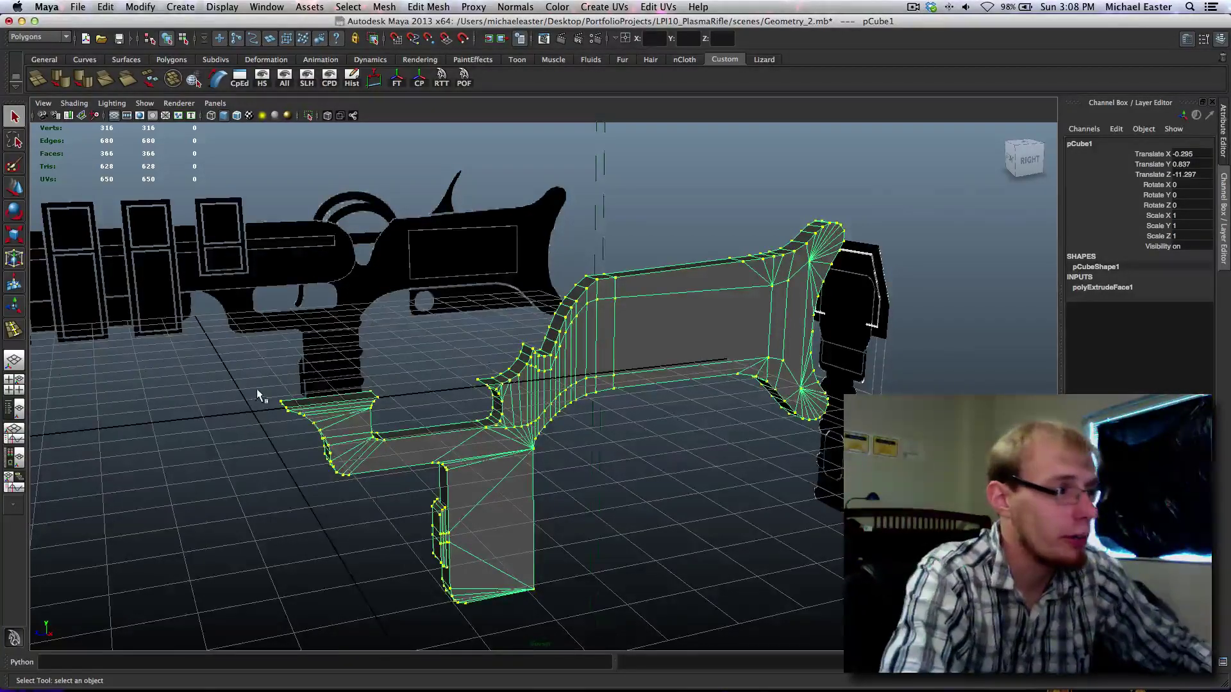
middle_click_drag(257, 391, 359, 452, "alt")
scroll(370, 490, "up", 5)
right_click_drag(370, 494, 725, 383, "alt")
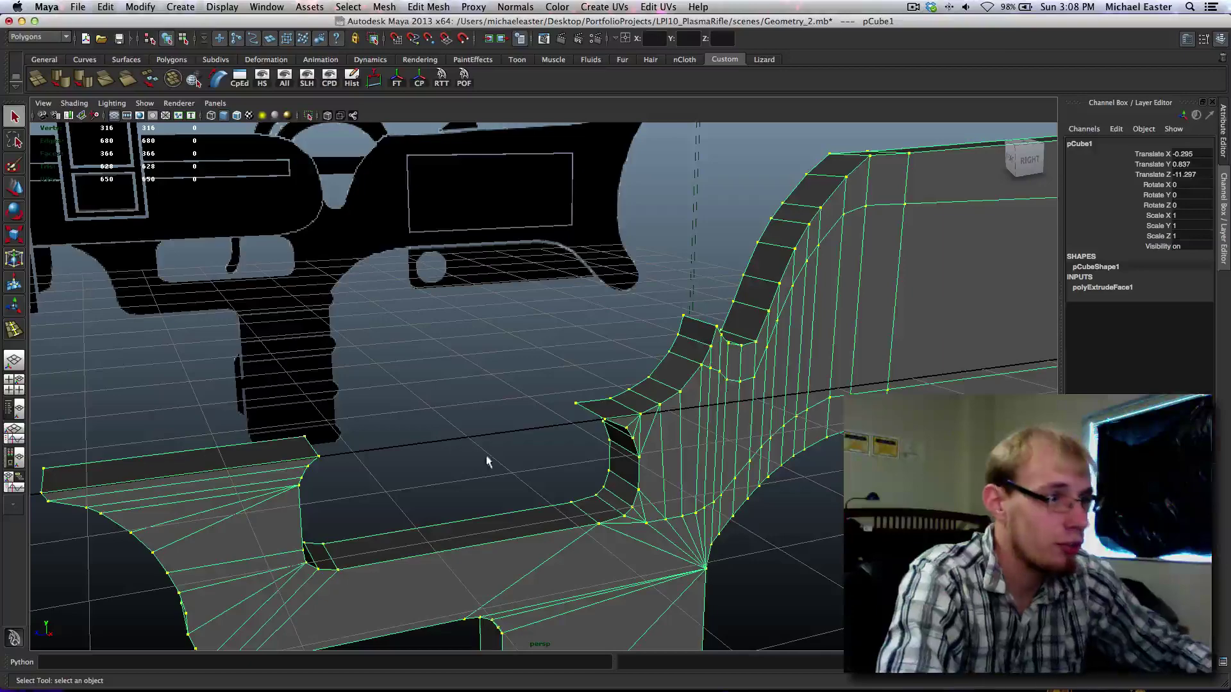
middle_click_drag(447, 447, 622, 455, "alt")
scroll(621, 456, "down", 4)
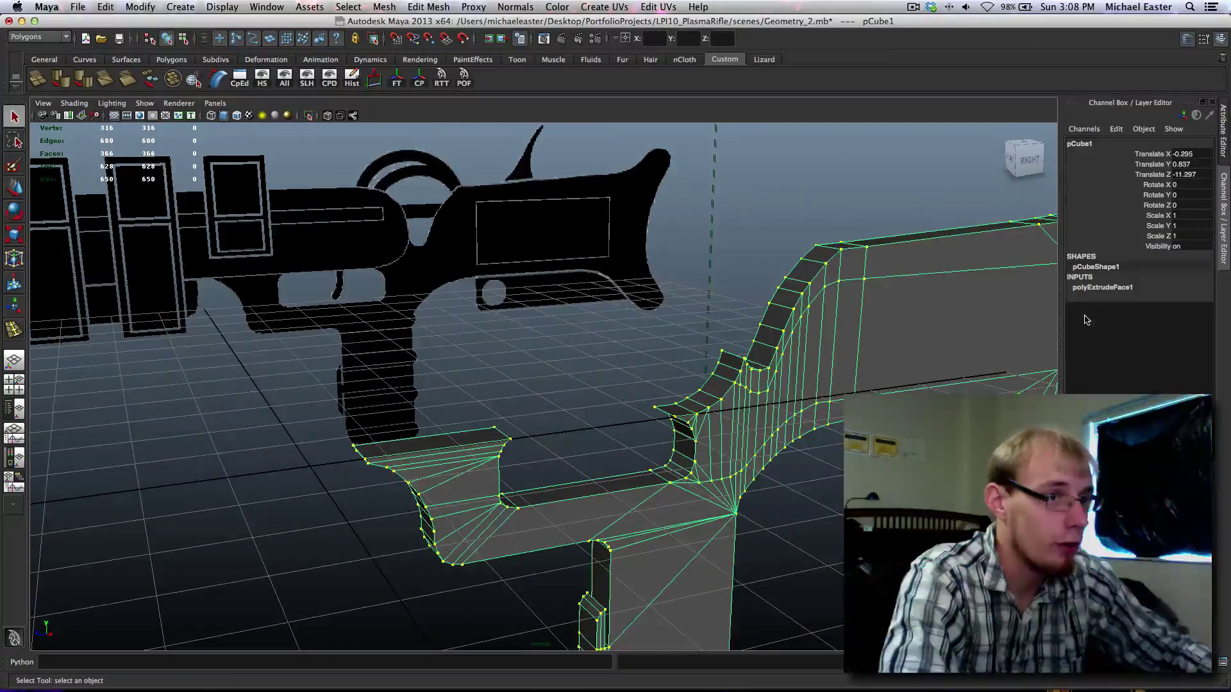
middle_click_drag(871, 367, 649, 401, "alt")
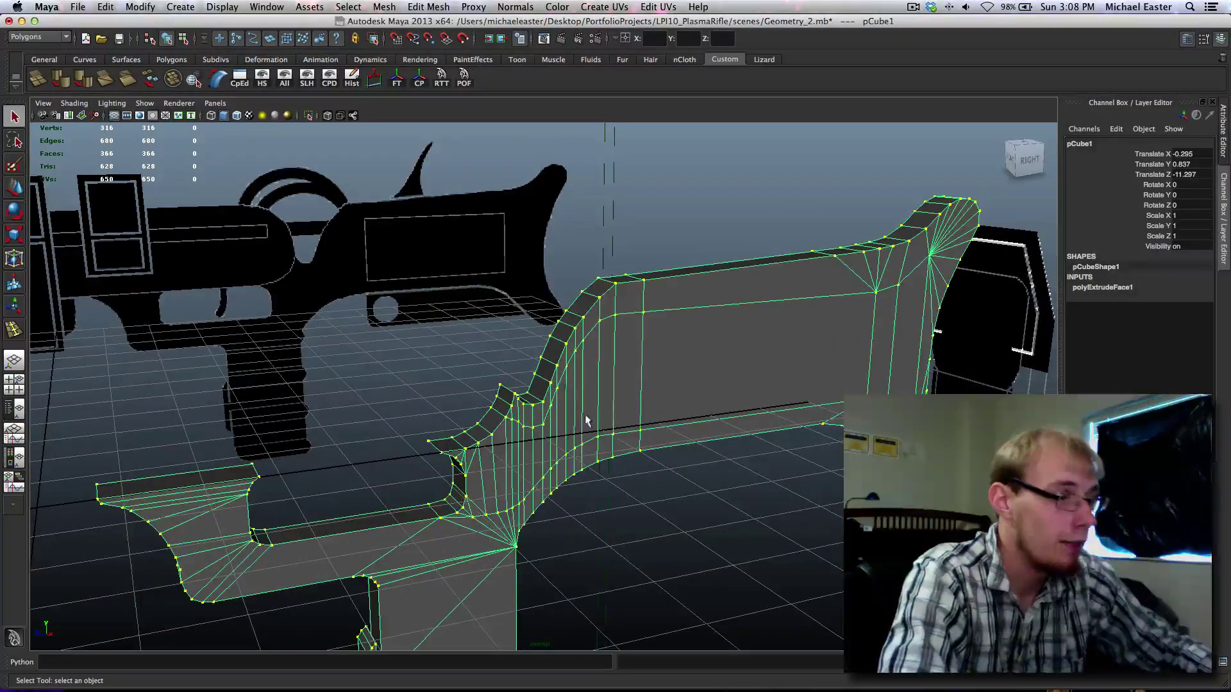
left_click_drag(129, 357, 757, 319, "alt")
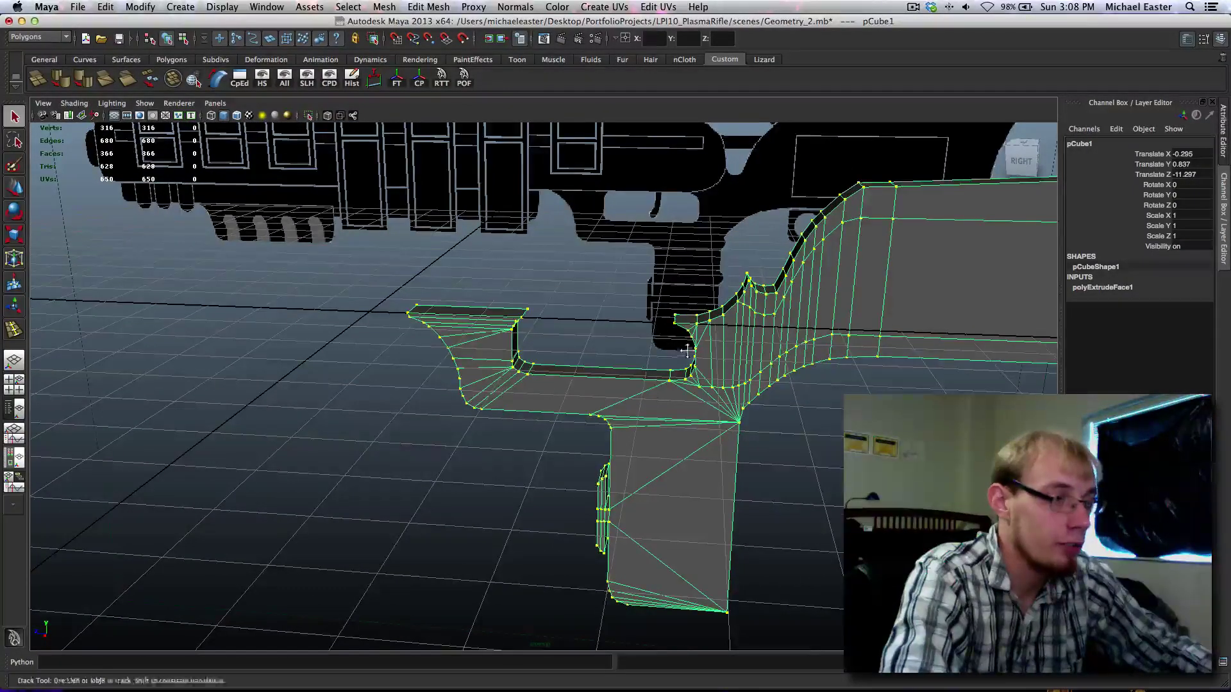
middle_click_drag(738, 244, 722, 255, "alt")
middle_click_drag(311, 331, 365, 360, "alt")
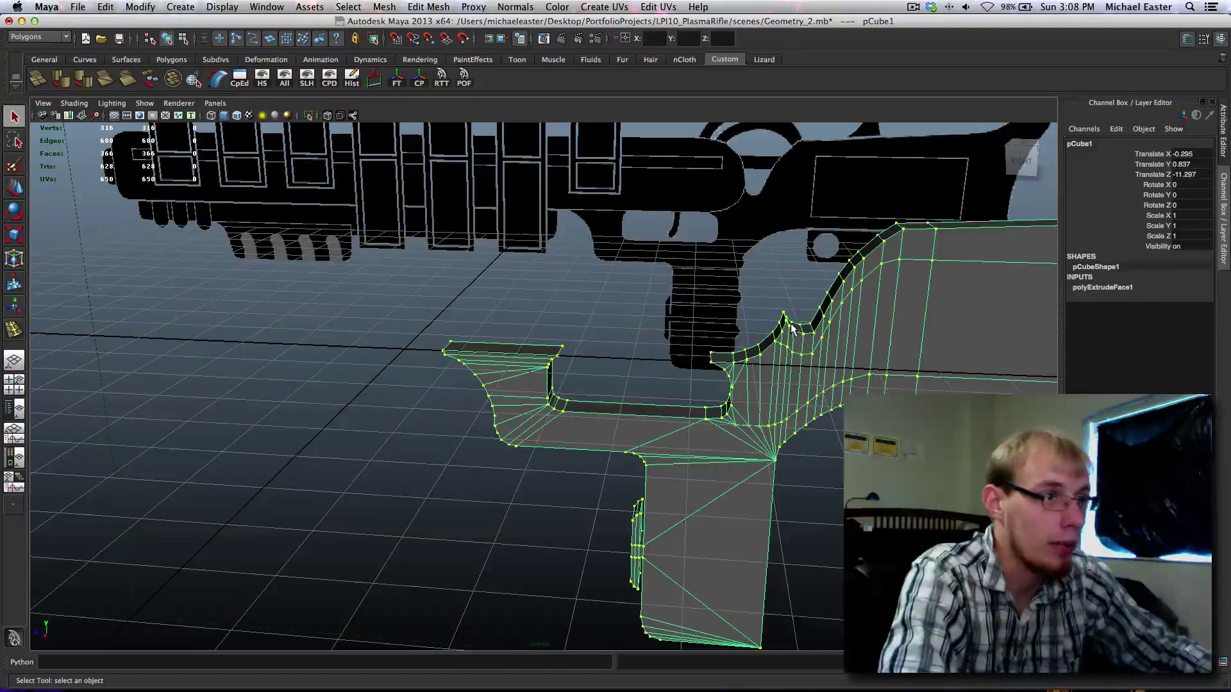
left_click_drag(646, 426, 490, 371, "alt")
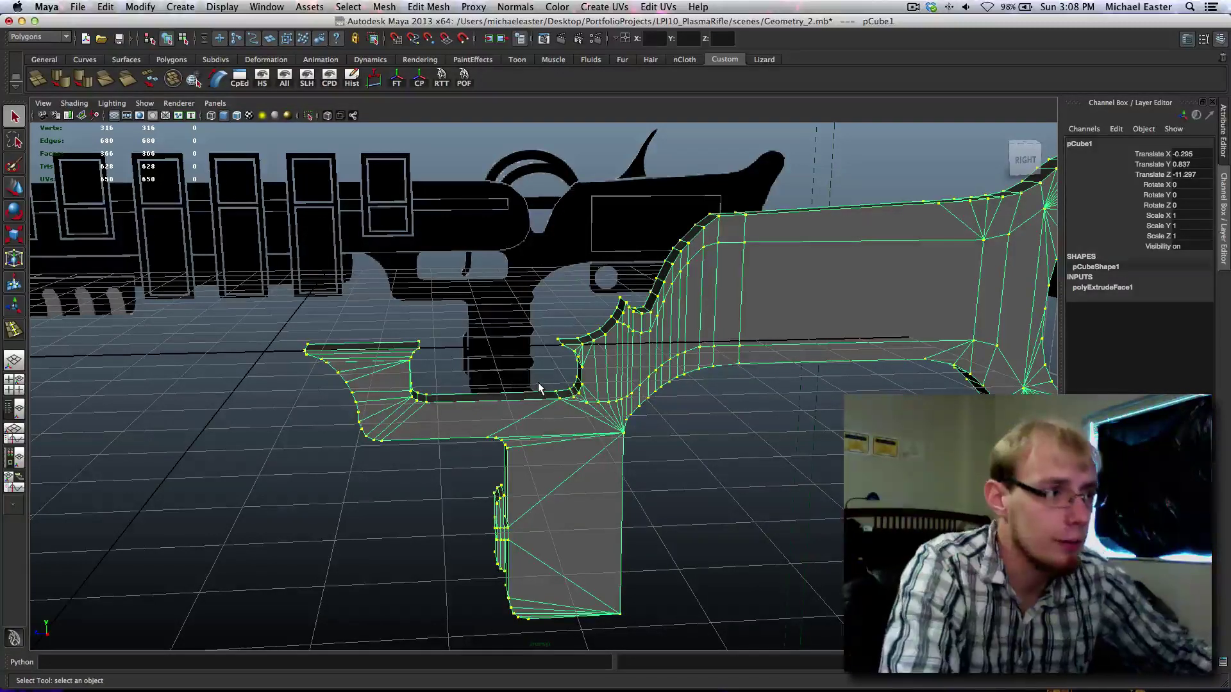
Step: Study the barrel, receiver and stock shapes on the side reference in relation to the extruded mesh
left_click_drag(538, 382, 644, 233, "alt")
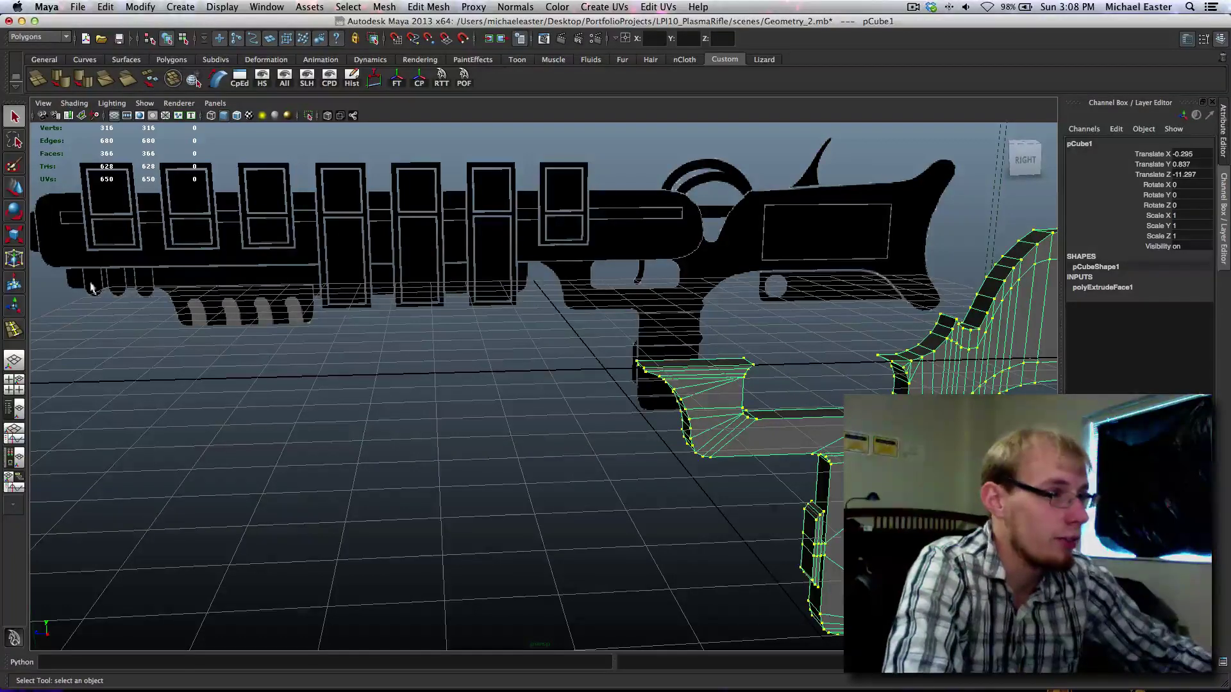
middle_click_drag(388, 340, 160, 343, "alt")
left_click_drag(558, 345, 551, 344, "alt")
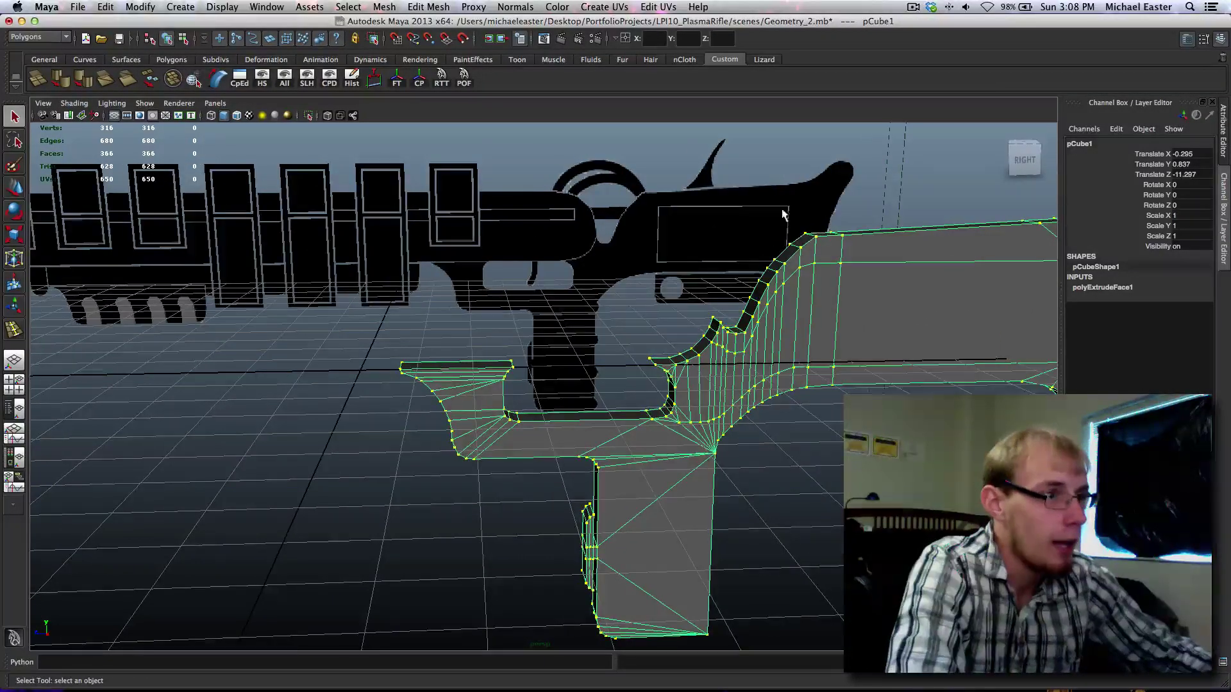
middle_click_drag(586, 342, 524, 358, "alt")
left_click_drag(543, 329, 431, 222, "alt")
middle_click_drag(370, 239, 546, 406, "alt")
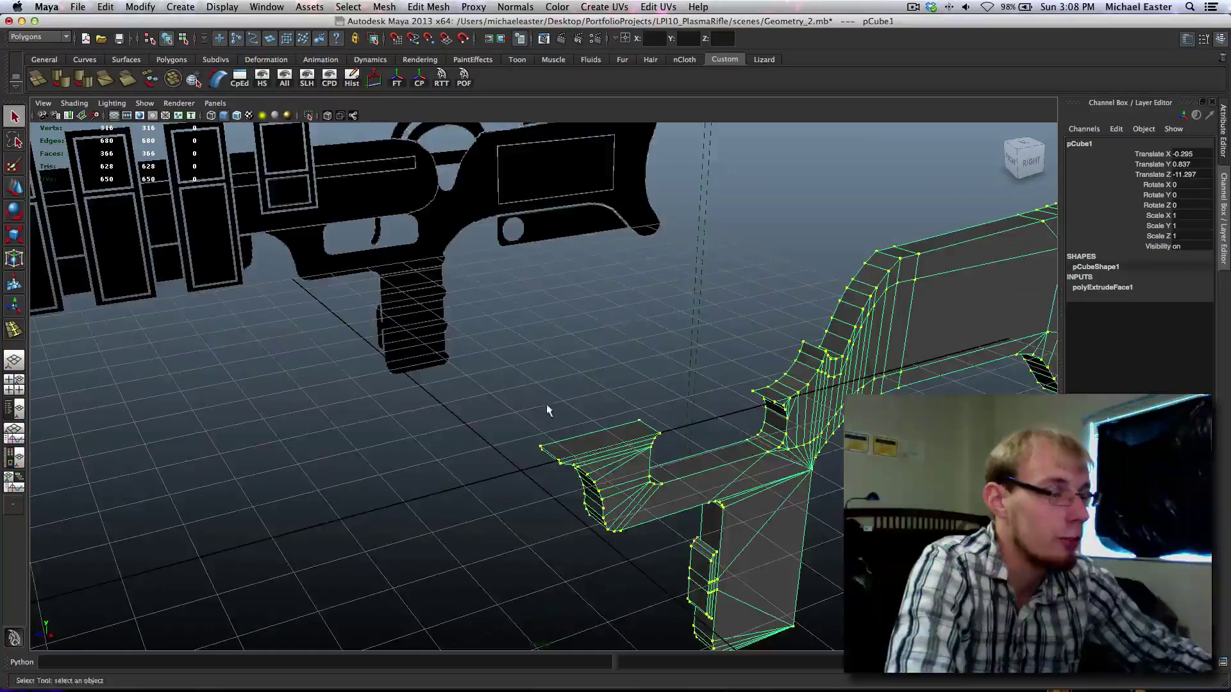
left_click_drag(546, 405, 437, 377, "alt")
left_click_drag(569, 440, 413, 217, "alt")
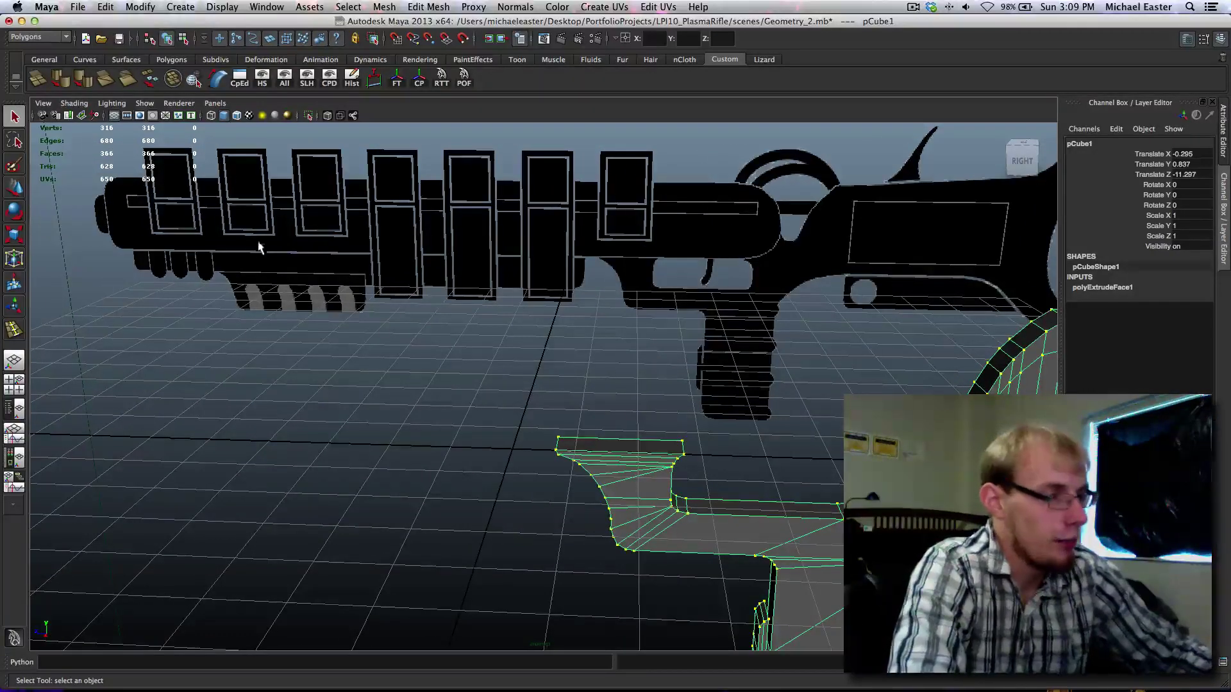
left_click_drag(261, 241, 750, 250, "alt")
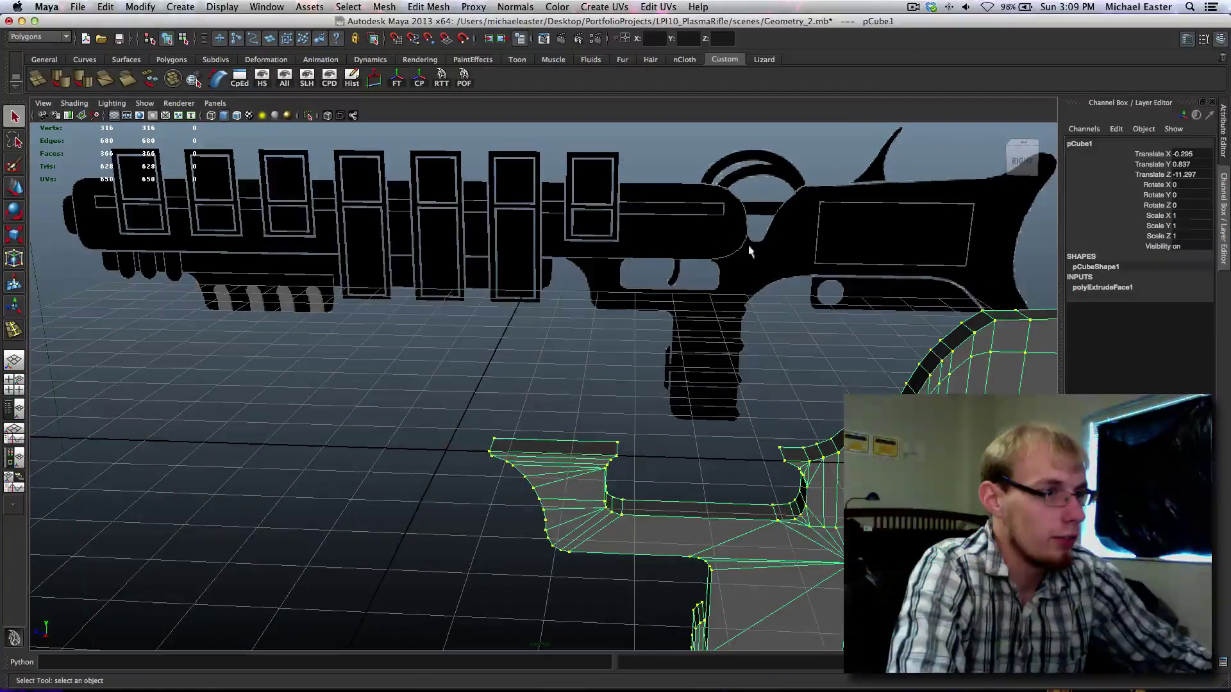
left_click_drag(551, 357, 493, 416, "alt")
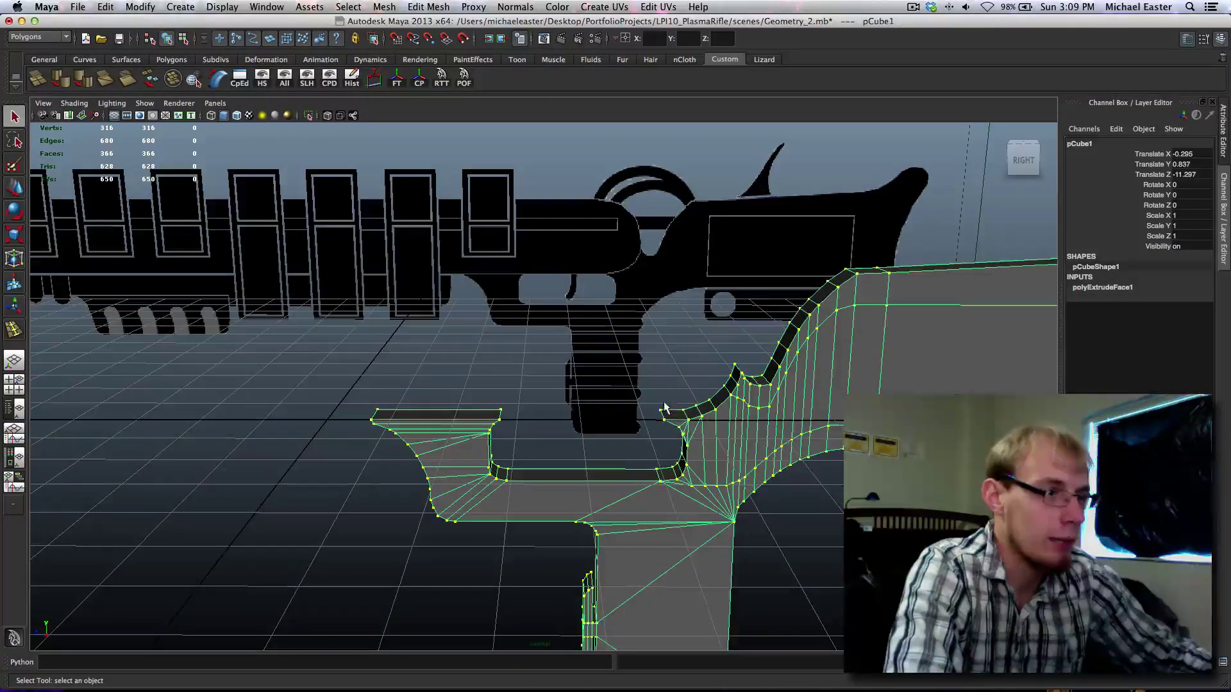
middle_click_drag(755, 471, 652, 409, "alt")
scroll(676, 431, "down", 5)
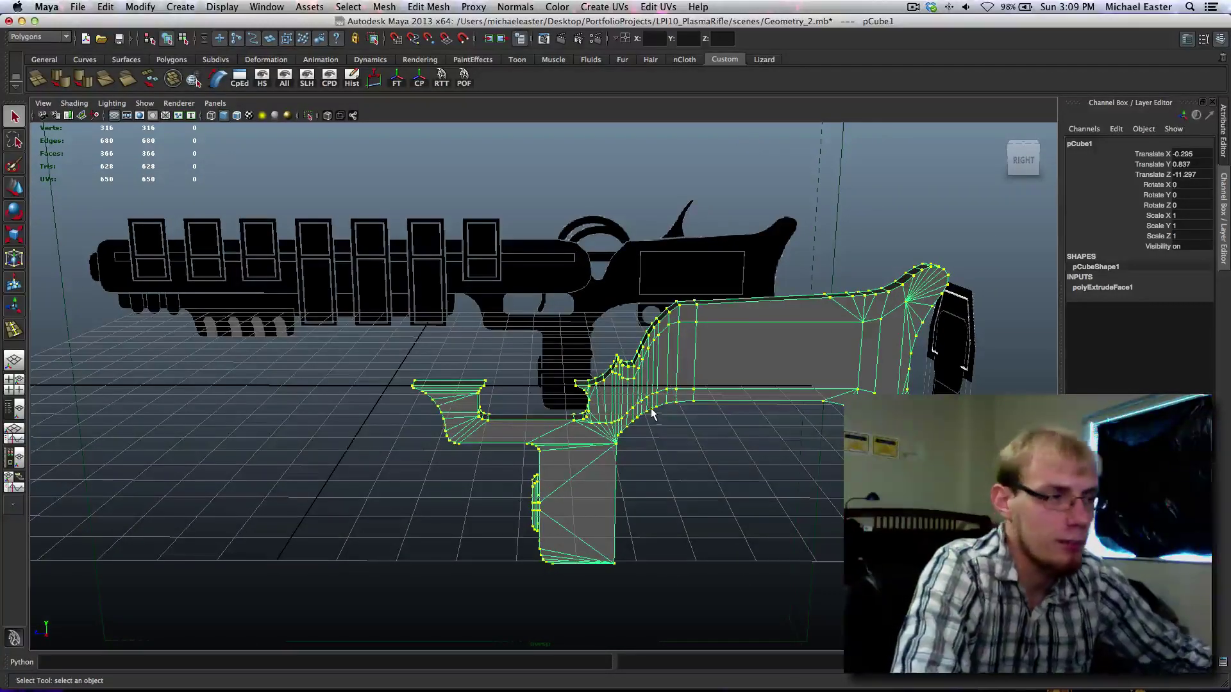
left_click_drag(502, 384, 724, 417, "alt")
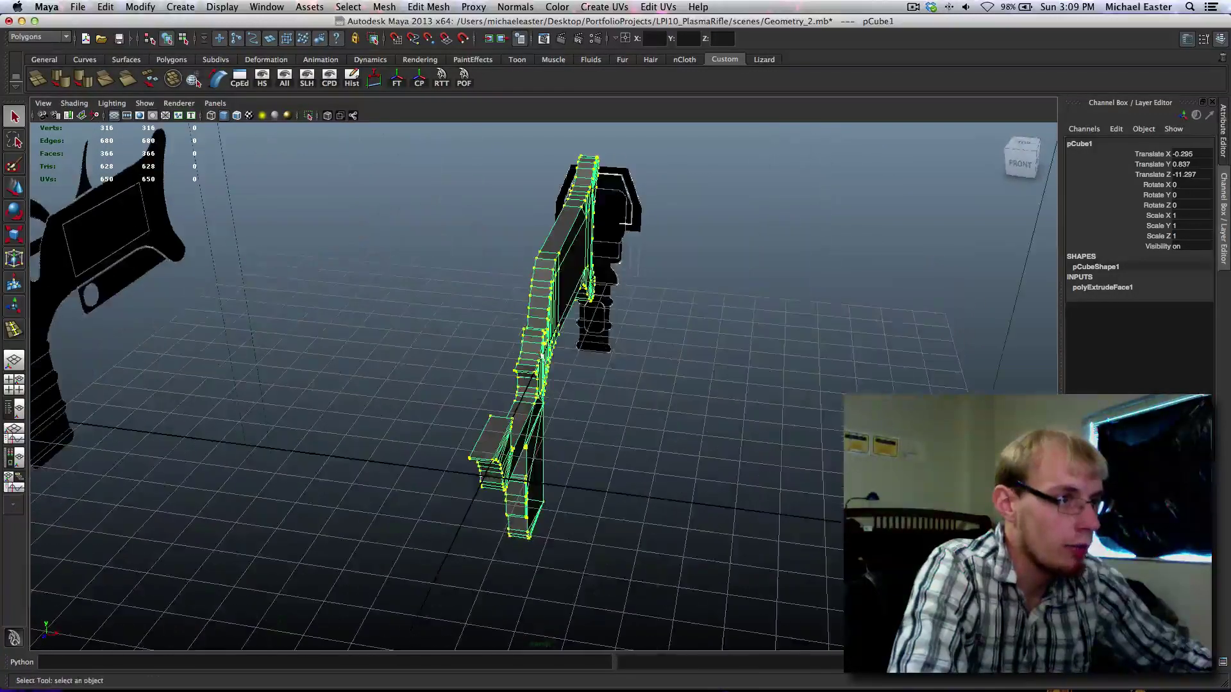
Step: Delete the extruded wall and centre-line faces using the front view, keeping only the flat outer side of the mesh
right_click_drag(524, 326, 474, 327)
left_click(535, 358)
key("space")
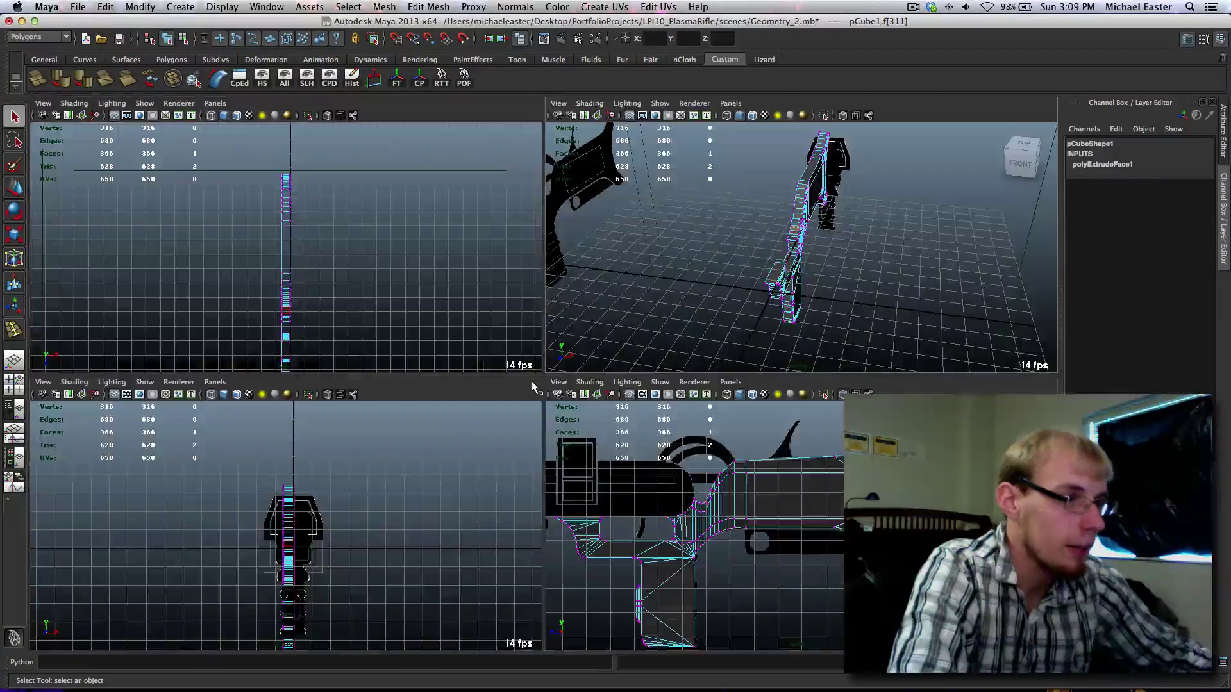
middle_click_drag(347, 510, 393, 409, "alt")
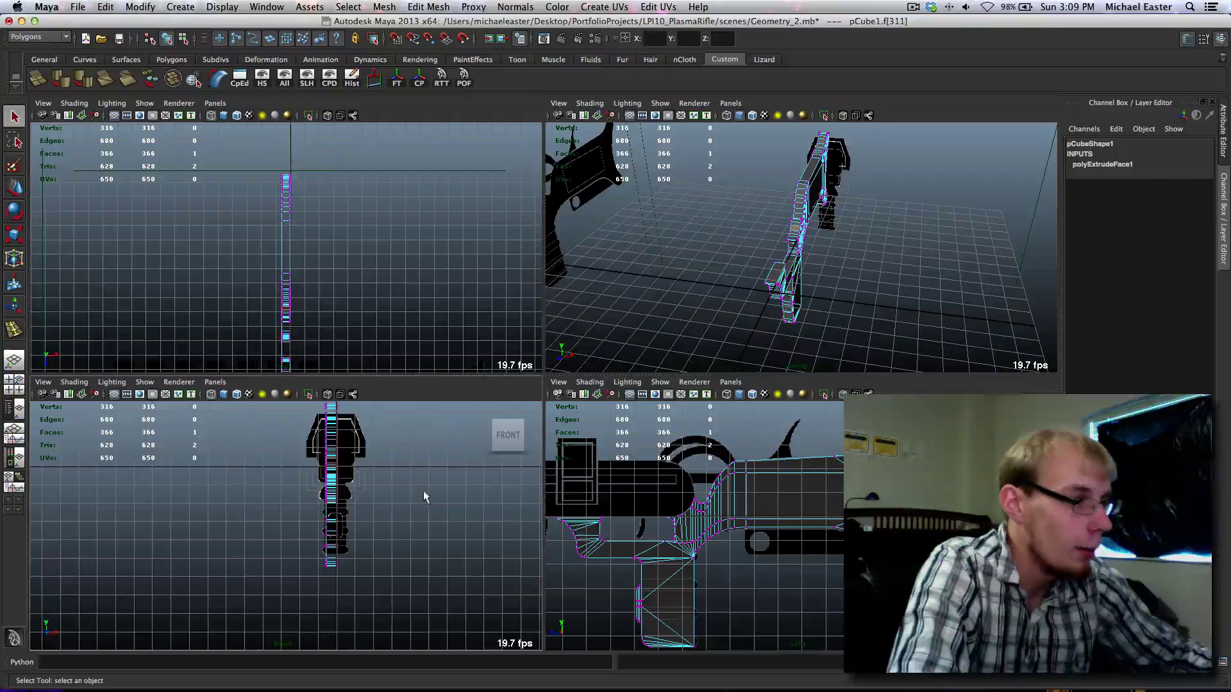
middle_click_drag(424, 497, 417, 567, "alt")
left_click_drag(306, 613, 298, 436)
left_click(299, 437)
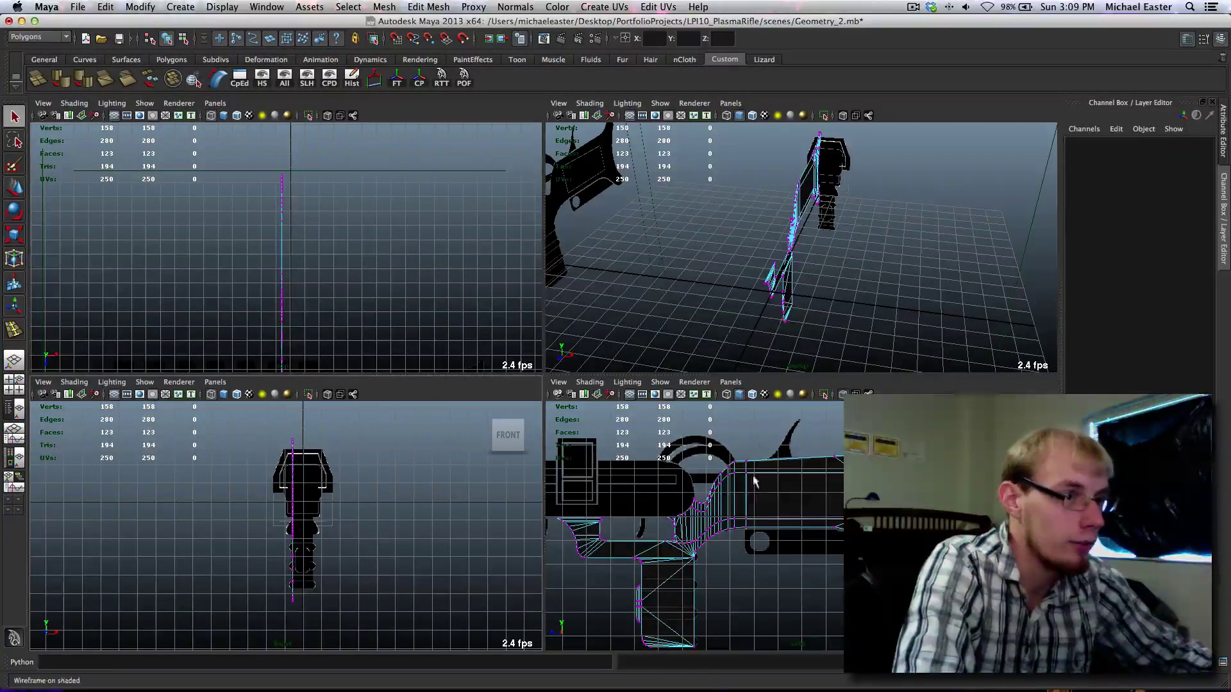
Step: Extrude the top edge of the trigger guard's front bracket straight up to the top line of the receiver on the side reference
key("space")
middle_click_drag(529, 393, 641, 399, "alt")
right_click_drag(605, 380, 716, 337)
middle_click_drag(401, 374, 595, 416, "alt")
right_click_drag(595, 417, 647, 416, "alt")
middle_click_drag(294, 452, 403, 436, "alt")
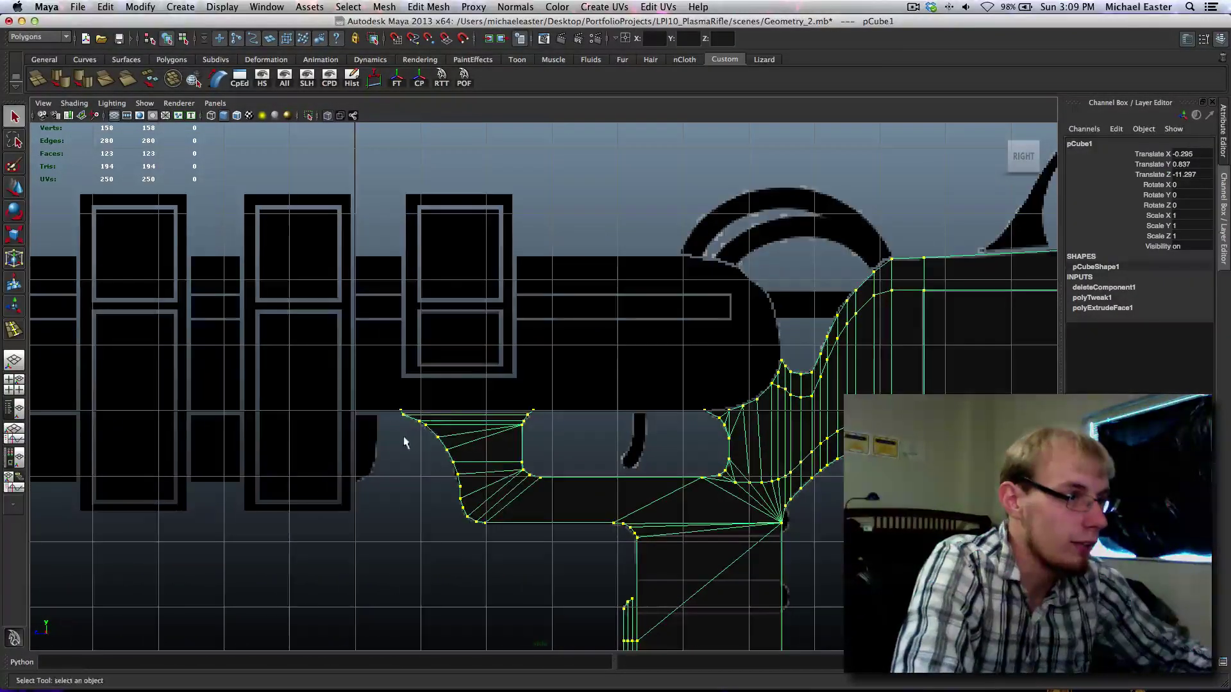
right_click_drag(447, 414, 446, 395)
left_click(468, 417)
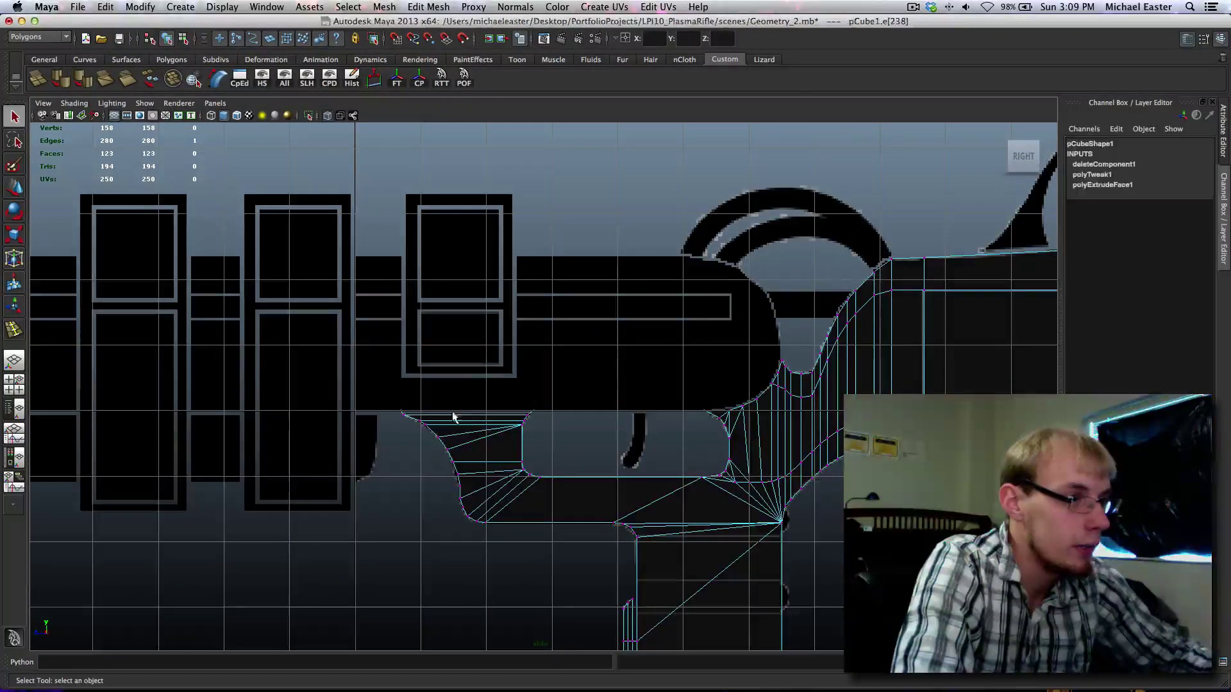
scroll(467, 423, "up", 2)
scroll(466, 443, "up", 3)
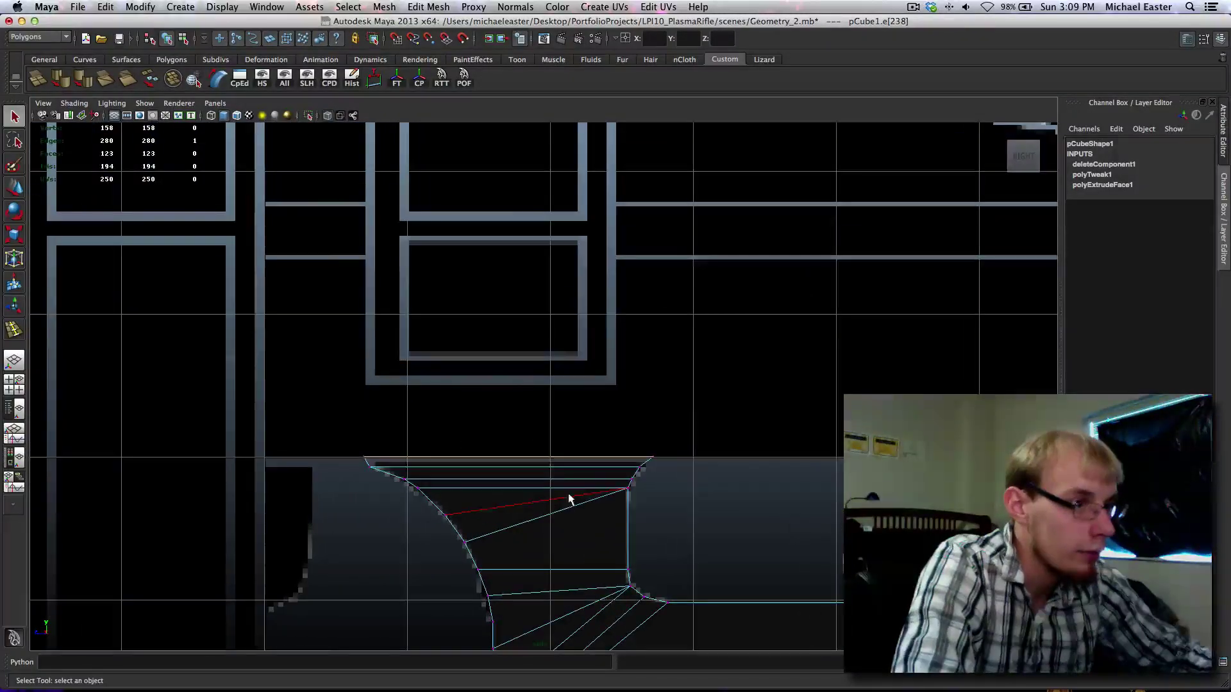
right_click_drag(587, 415, 598, 525, "shift")
key("w")
middle_click_drag(599, 526, 648, 513)
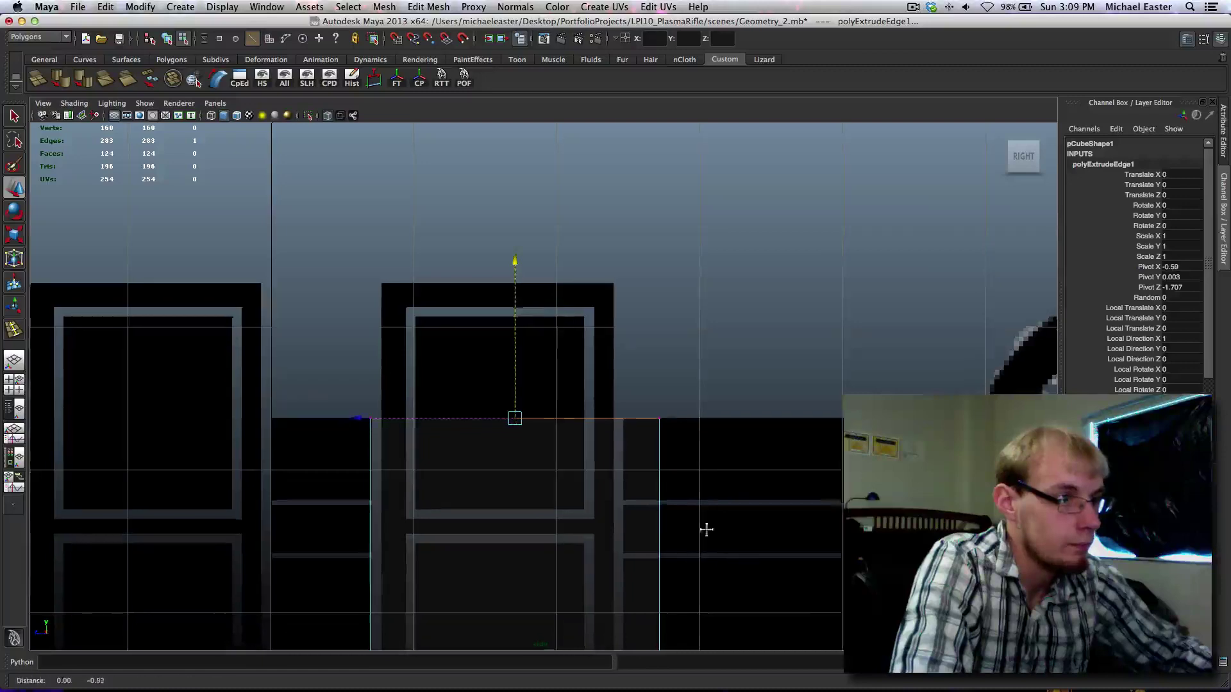
scroll(383, 402, "down", 5)
scroll(398, 349, "up", 3)
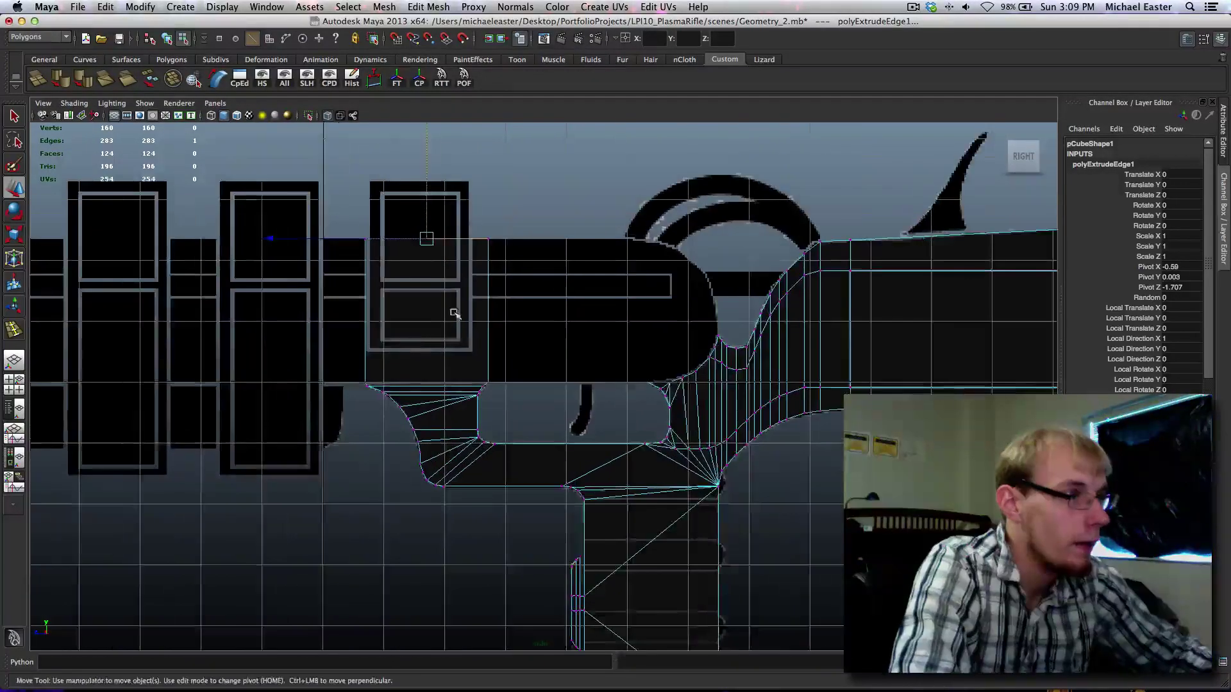
scroll(545, 319, "up", 3)
scroll(539, 327, "down", 2)
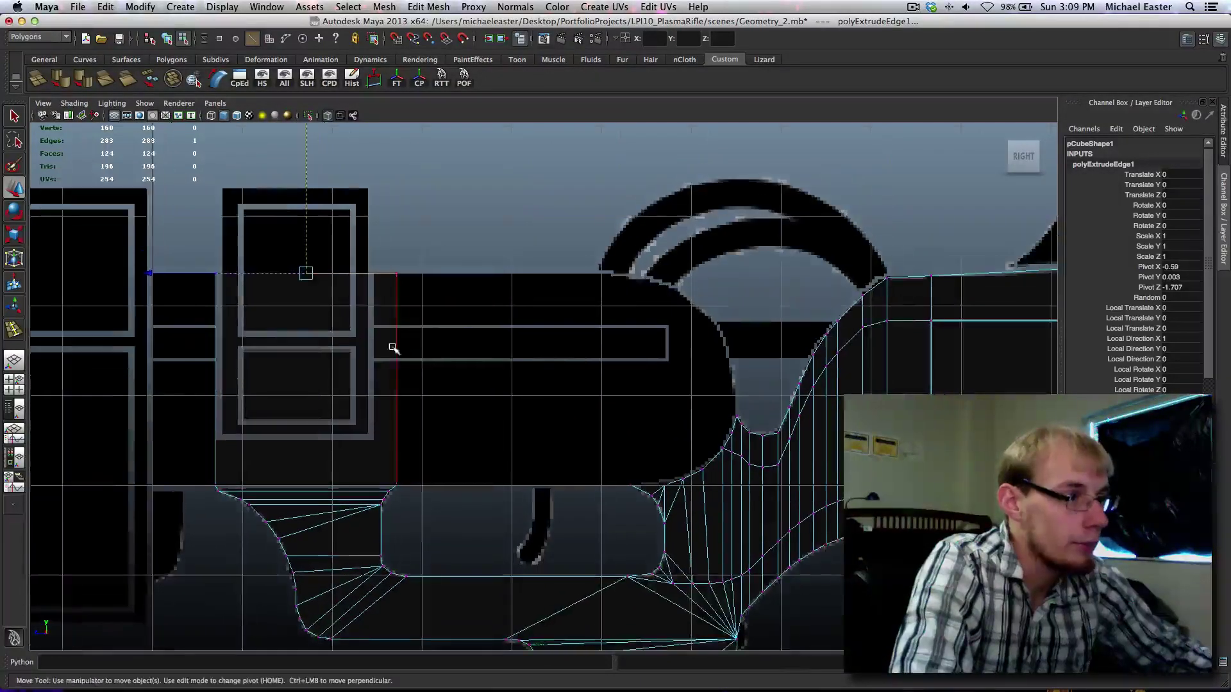
Step: Extrude the receiver face's rear vertical edge backward to just short of the trigger guard opening's rear corner
left_click(394, 349)
scroll(434, 347, "up", 2)
right_click_drag(434, 348, 464, 390, "shift")
key("w")
middle_click_drag(417, 376, 619, 387, "shift")
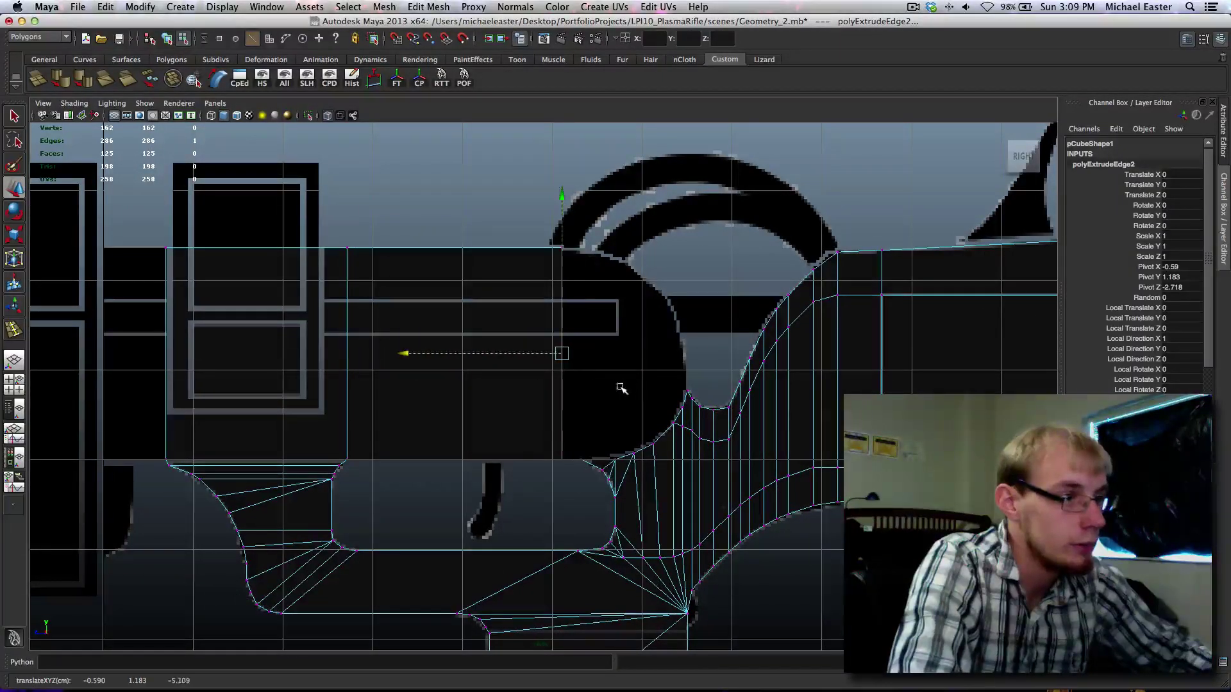
Step: Merge the extruded receiver face's lower rear vertex into the vertex at the trigger guard opening's upper rear corner
right_click(562, 418)
left_click(510, 416)
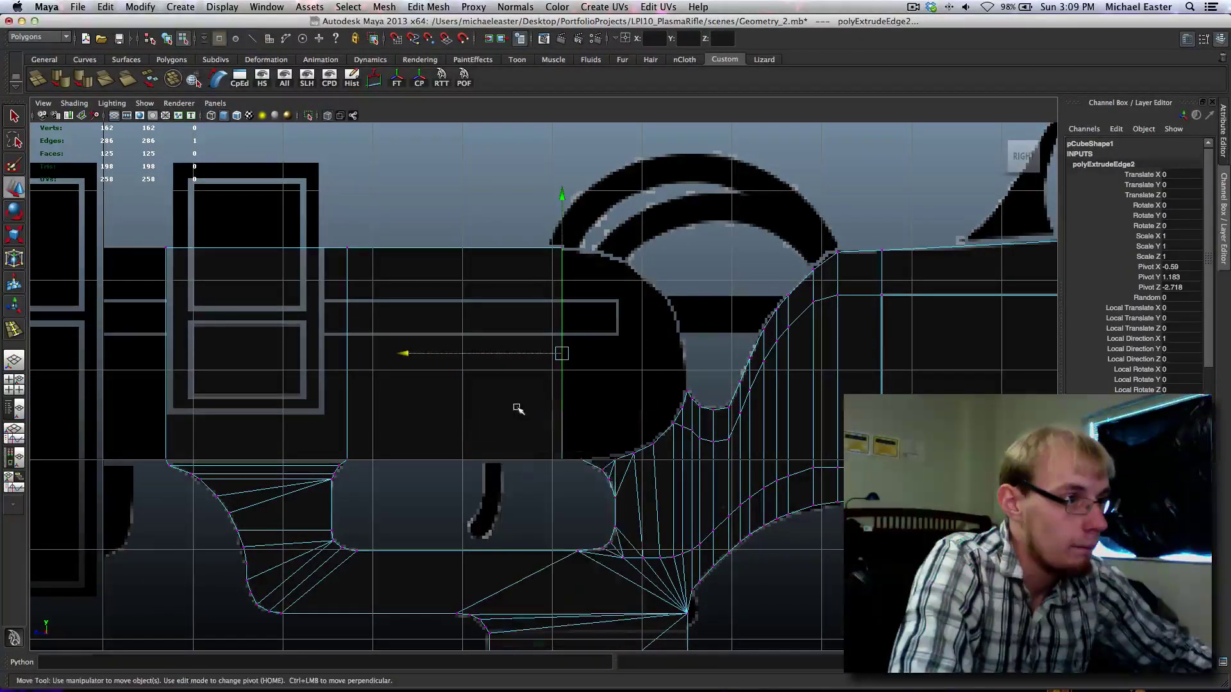
left_click(577, 479)
right_click_drag(618, 333, 590, 485, "shift")
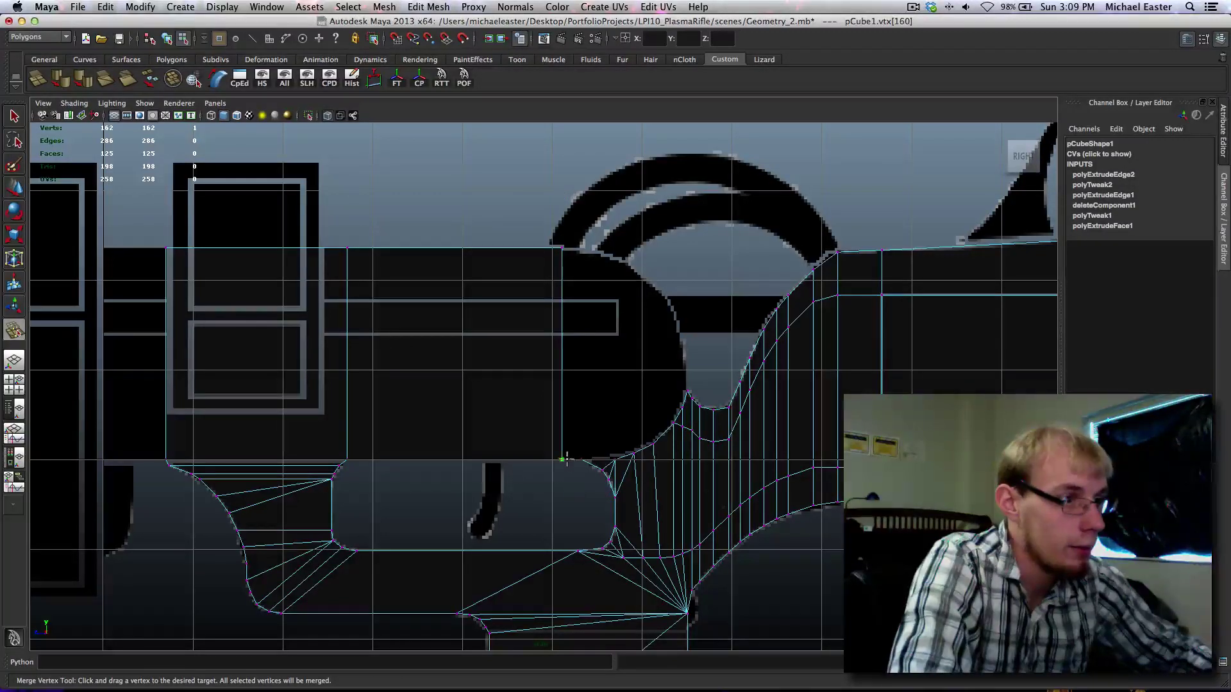
left_click_drag(592, 458, 562, 249)
middle_click_drag(597, 440, 567, 454, "alt")
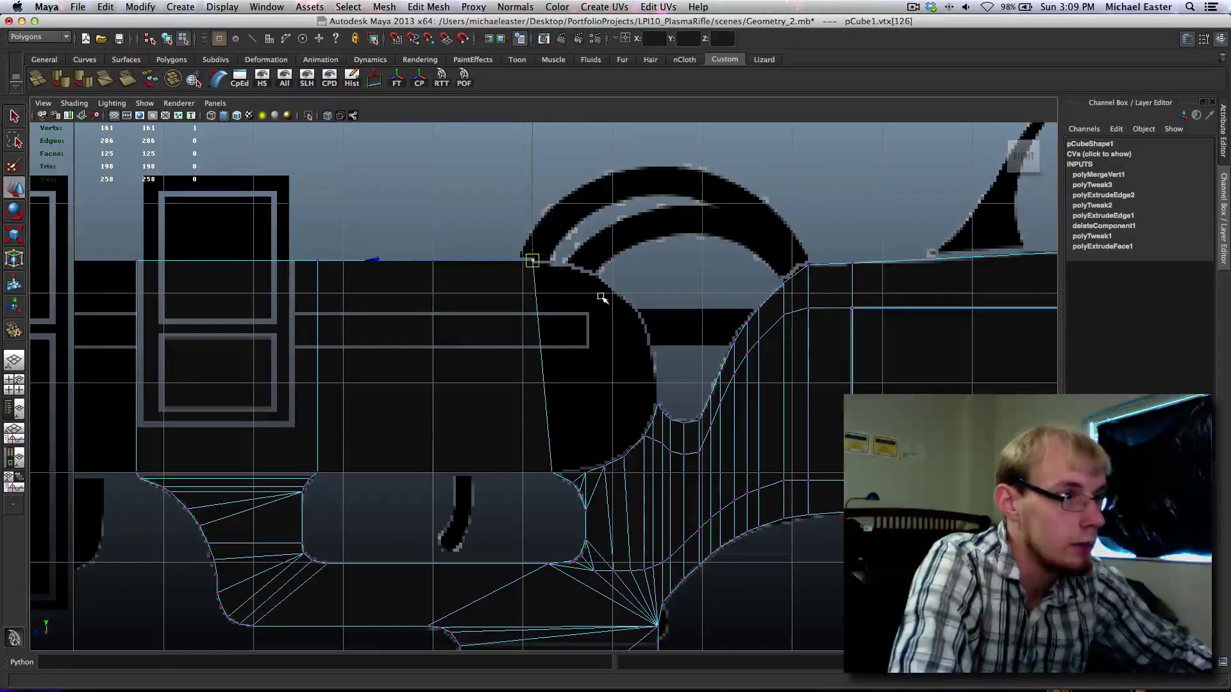
Step: Align the receiver's upper rear vertex directly above the merged corner, keeping it on the receiver's top line
left_click_drag(459, 261, 519, 401)
middle_click_drag(598, 364, 485, 352, "alt")
scroll(487, 325, "up", 3)
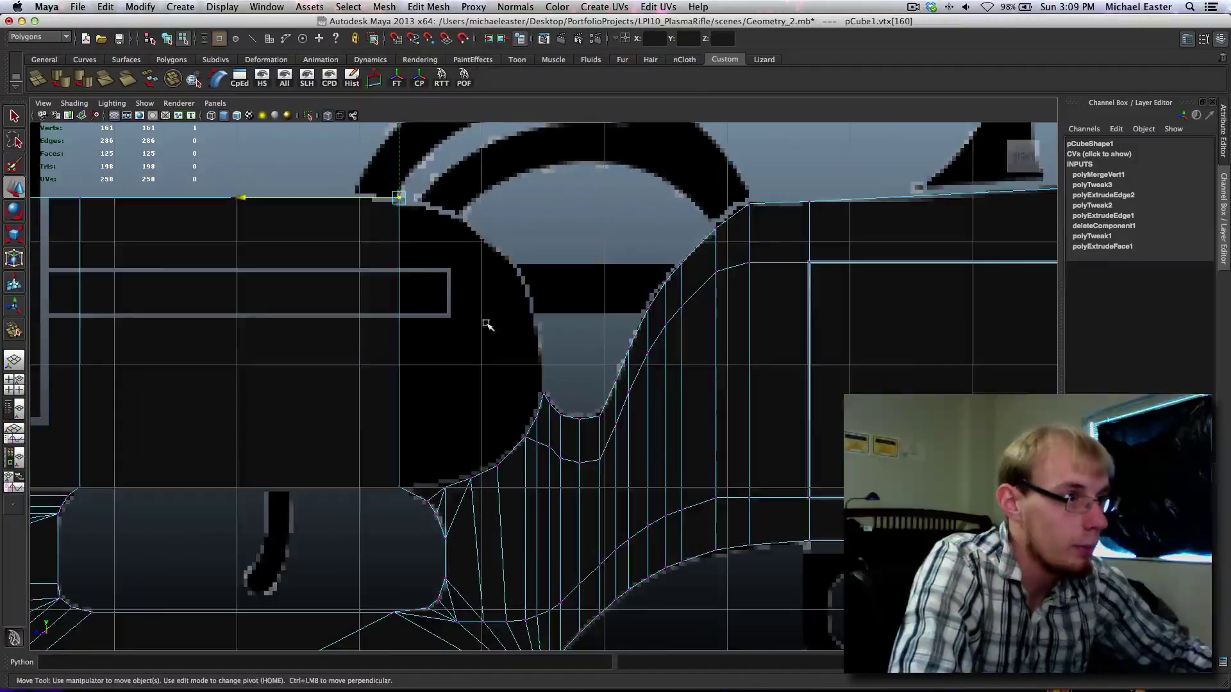
middle_click_drag(376, 246, 490, 358, "alt")
scroll(425, 366, "up", 6)
key("z")
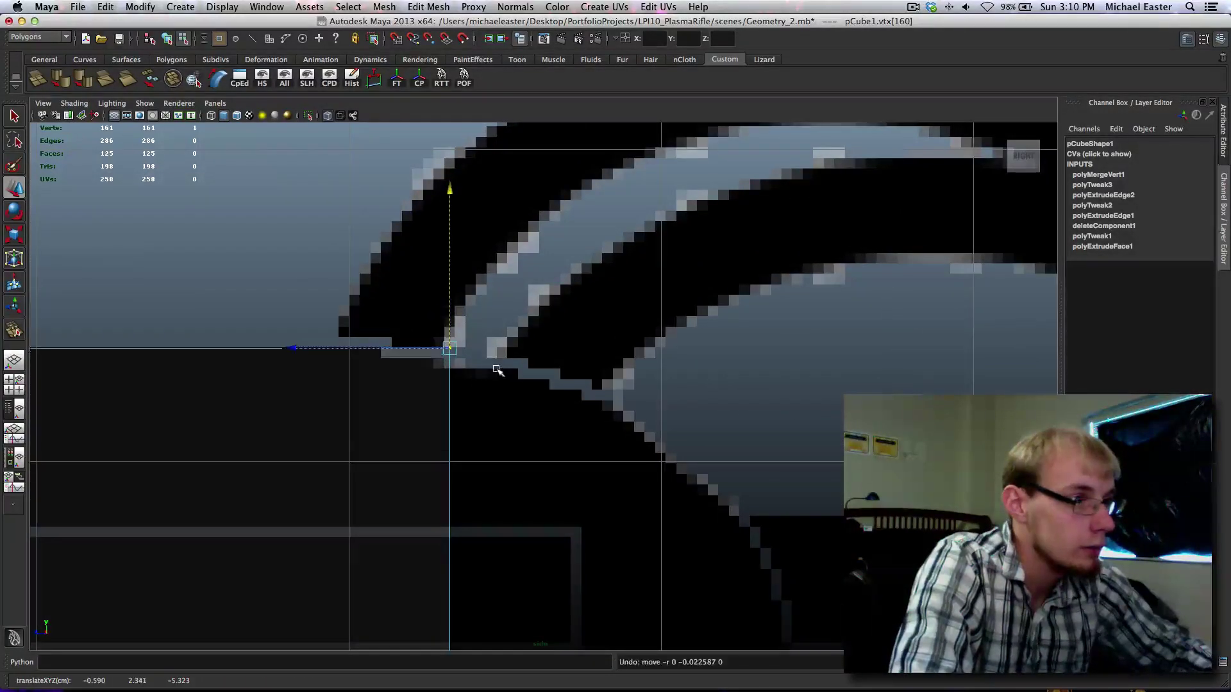
Step: Examine how the receiver's top line curves down behind the upper rear vertex on the side reference
middle_click_drag(531, 400, 422, 371, "alt")
middle_click_drag(647, 515, 524, 286, "alt")
mouse_move(522, 395)
middle_mouse_down("alt")
mouse_move(506, 277)
mouse_move(477, 270)
middle_mouse_up("alt")
middle_click_drag(569, 365, 771, 612, "alt")
middle_click_drag(516, 269, 696, 342, "alt")
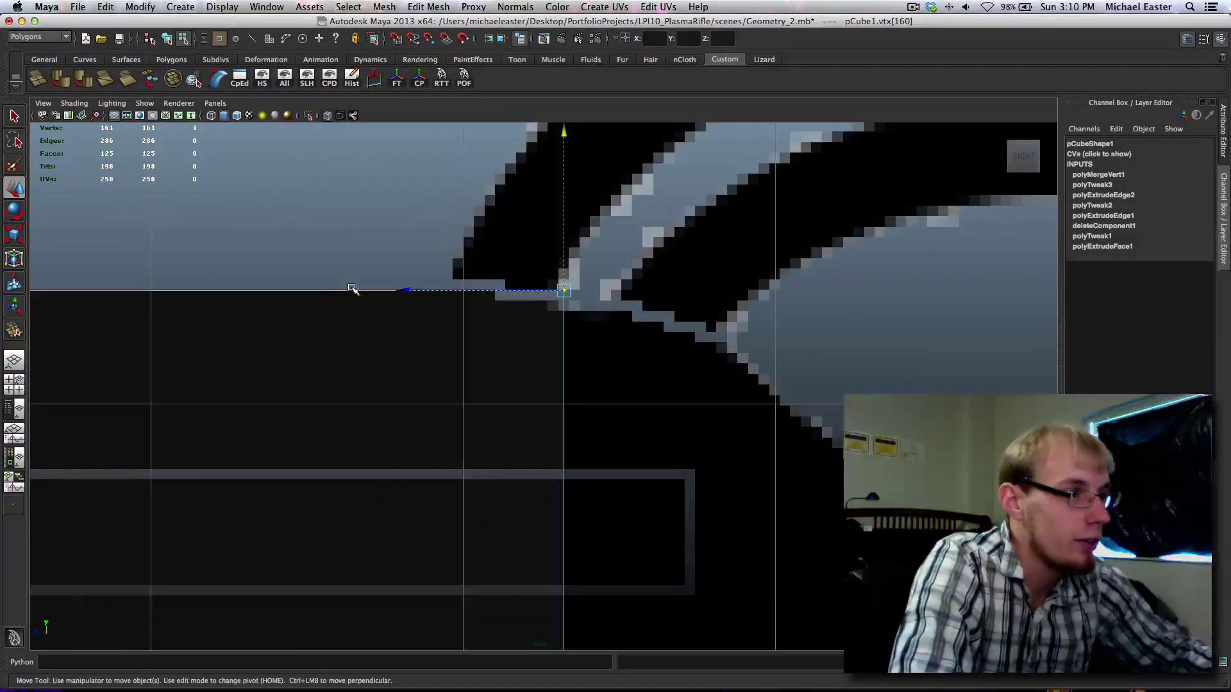
middle_click_drag(617, 449, 530, 335, "alt")
mouse_move(771, 434)
middle_mouse_down("alt")
mouse_move(753, 398)
mouse_move(685, 341)
middle_mouse_up("alt")
scroll(615, 360, "down", 10)
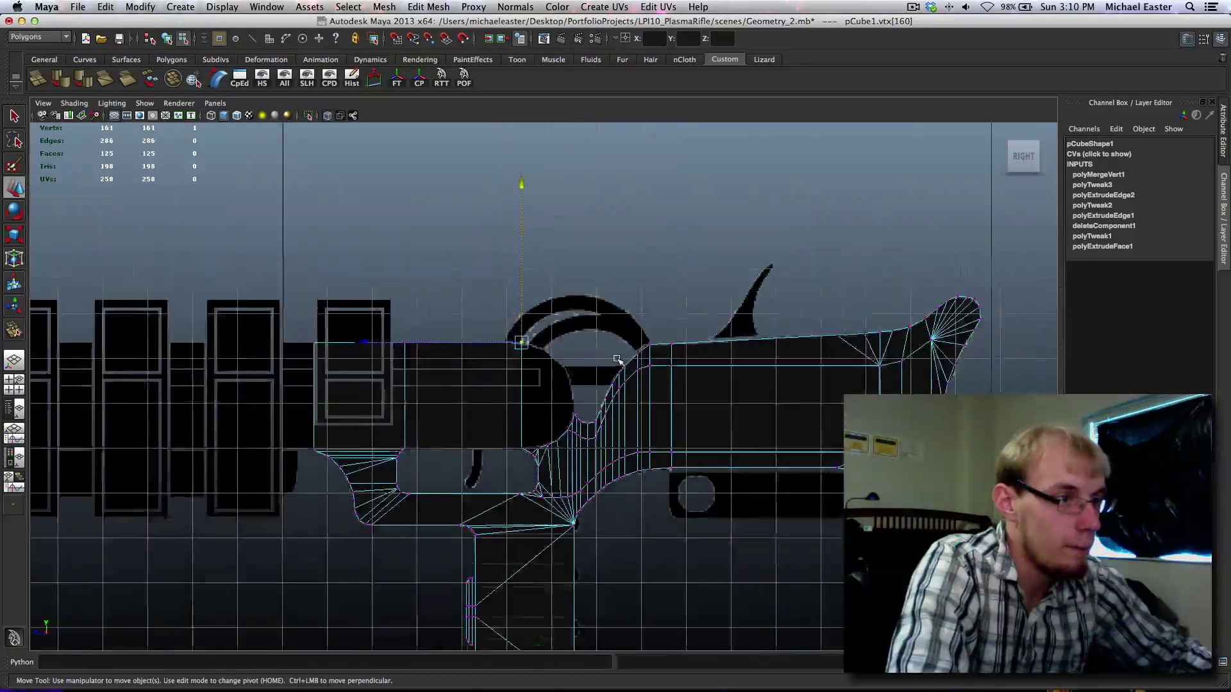
Step: Extrude the short edge just behind the trigger guard opening's upper rear corner straight up into the receiver area
middle_click_drag(588, 335, 581, 293, "alt")
scroll(581, 293, "up", 6)
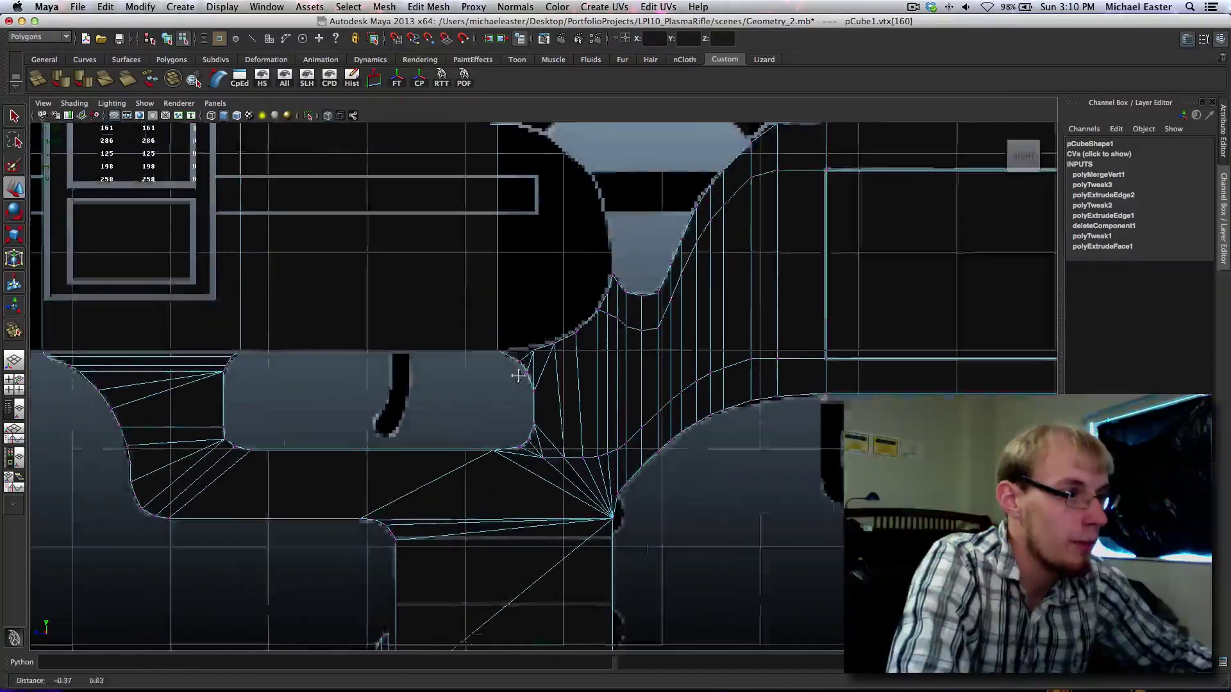
right_click_drag(537, 383, 541, 354)
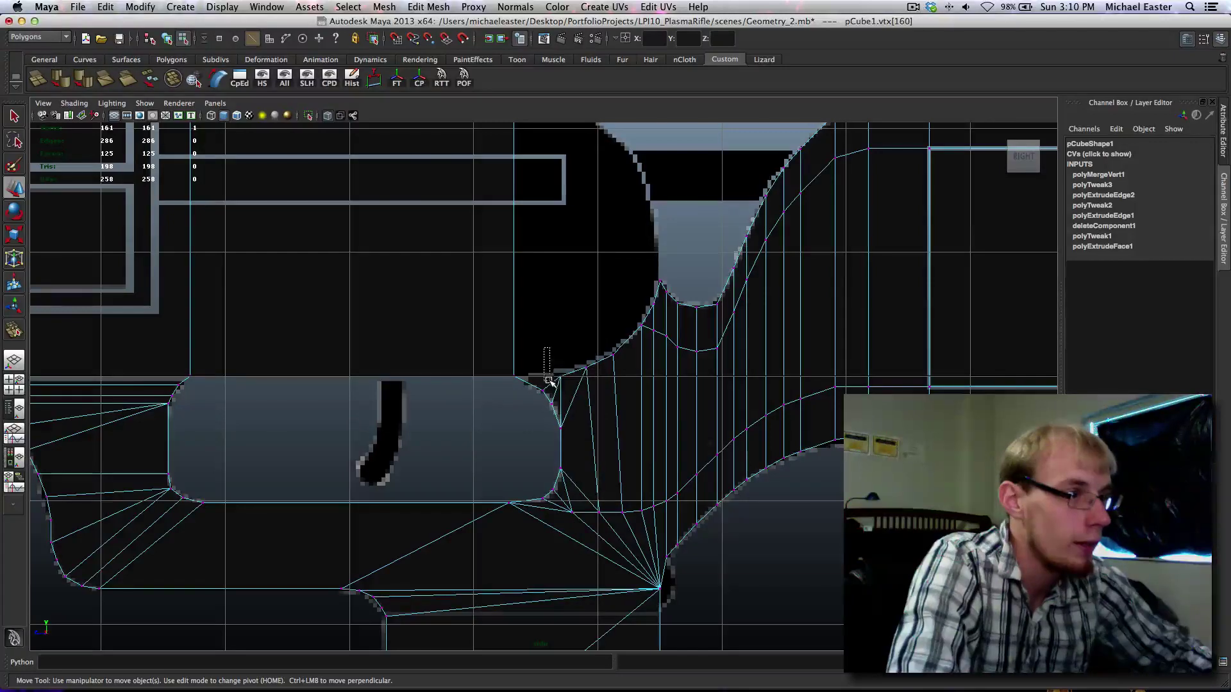
left_click(545, 375)
right_click_drag(599, 230, 599, 376, "shift")
middle_click_drag(586, 251, 552, 367, "alt")
key("w")
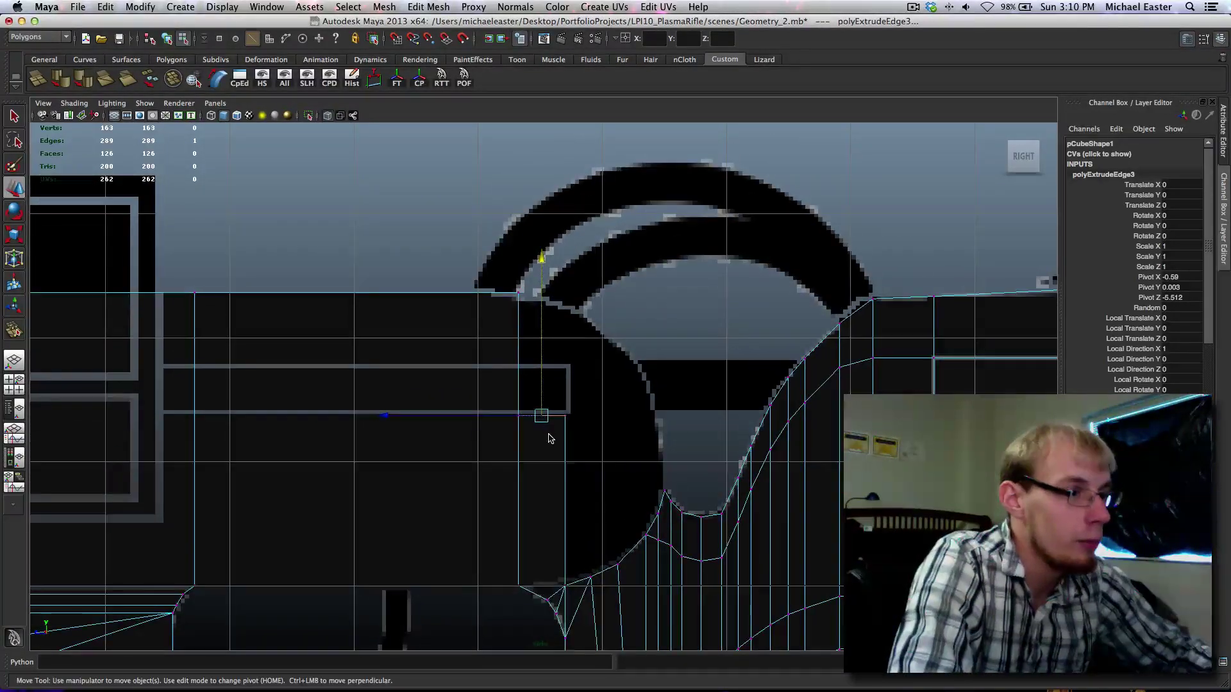
Step: Merge the new strip's upper front vertex into the receiver's upper rear vertex
right_click_drag(548, 433, 492, 432)
key("q")
left_click_drag(481, 368, 535, 442)
middle_click_drag(562, 357, 674, 360, "alt")
middle_click_drag(659, 460, 530, 404, "alt")
scroll(514, 382, "up", 3)
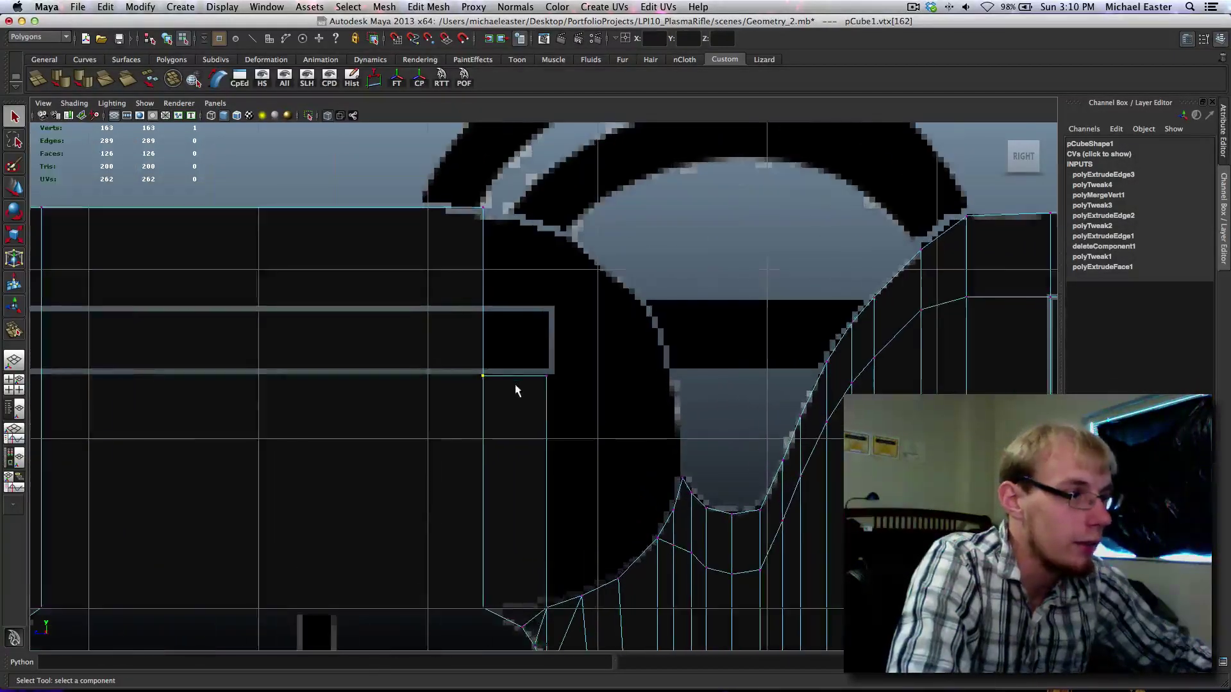
right_click(487, 371)
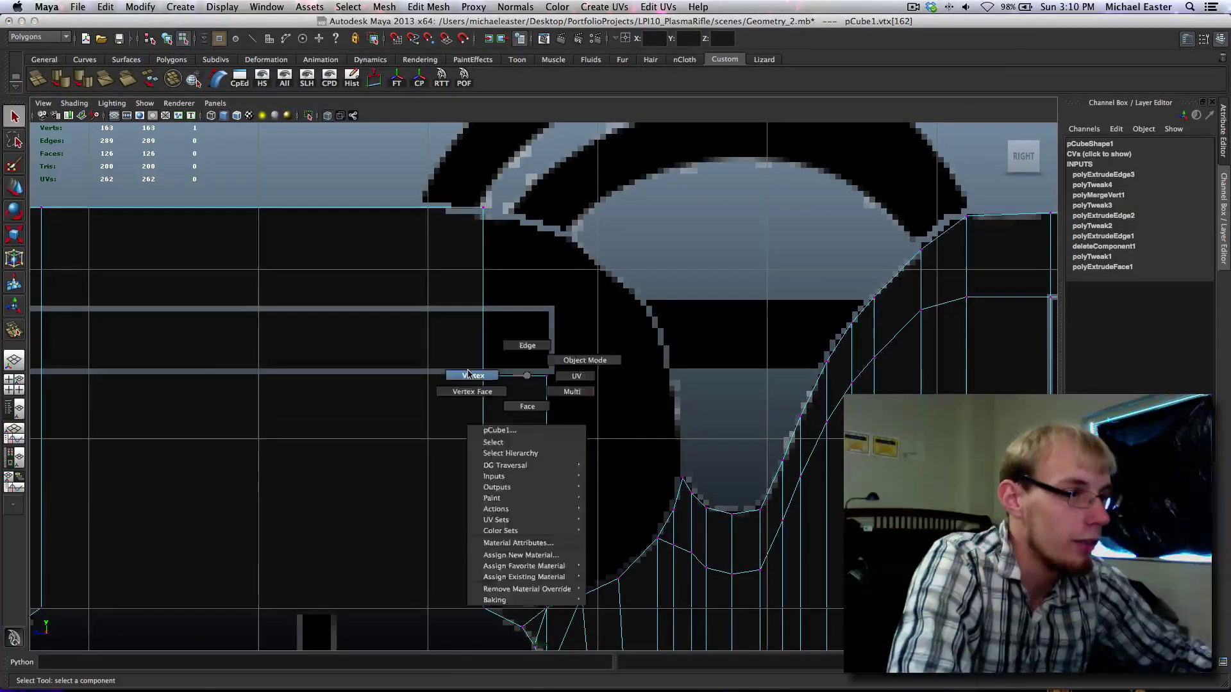
left_click_drag(452, 351, 505, 398)
right_click_drag(511, 399, 518, 337, "shift")
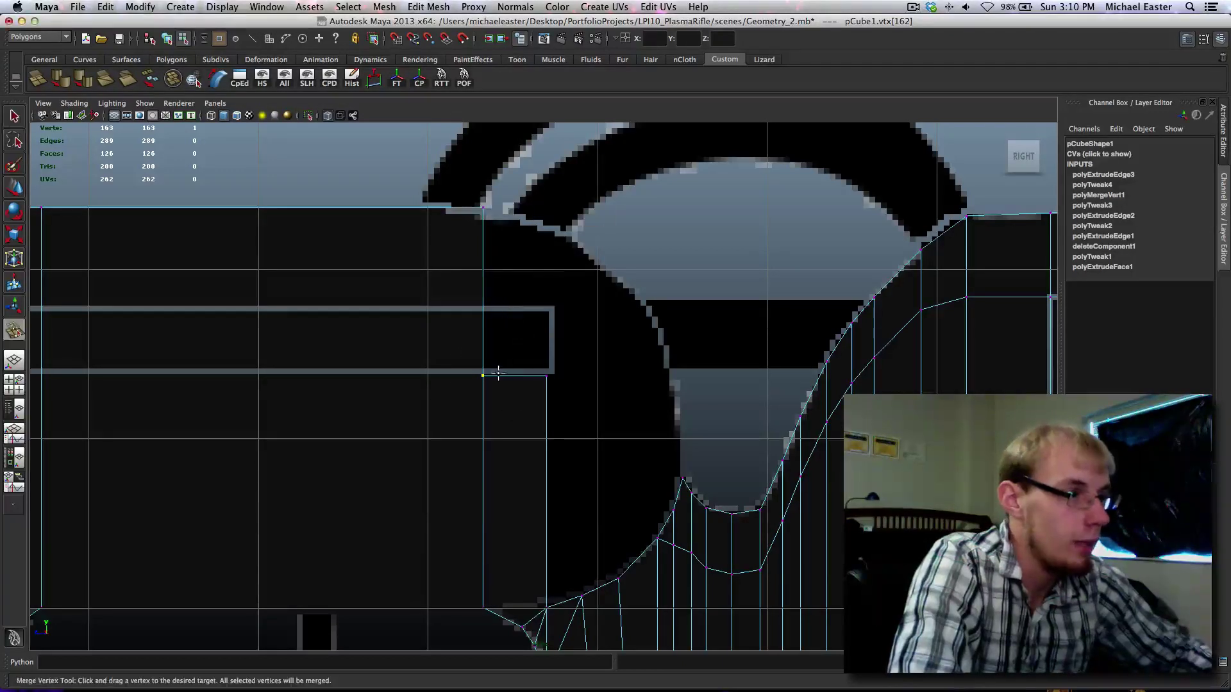
left_click_drag(501, 186, 494, 197)
middle_click_drag(541, 336, 539, 338, "alt")
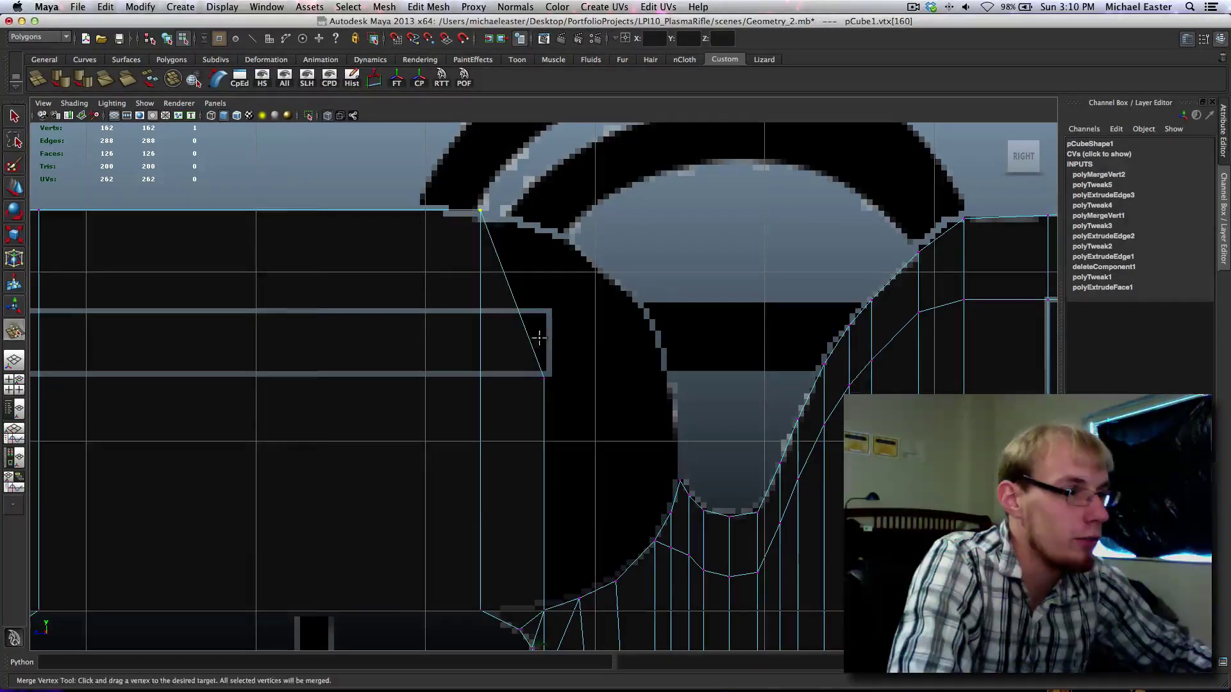
Step: Snap the strip's remaining upper vertex up to the height of the receiver's top line
key("q")
left_click_drag(528, 340, 589, 408)
key("w")
key("v")
middle_click_drag(660, 359, 625, 300, "alt")
Step: Extrude the next short edge along the receiver's lower rear curve upward as a second strip
right_click(538, 540)
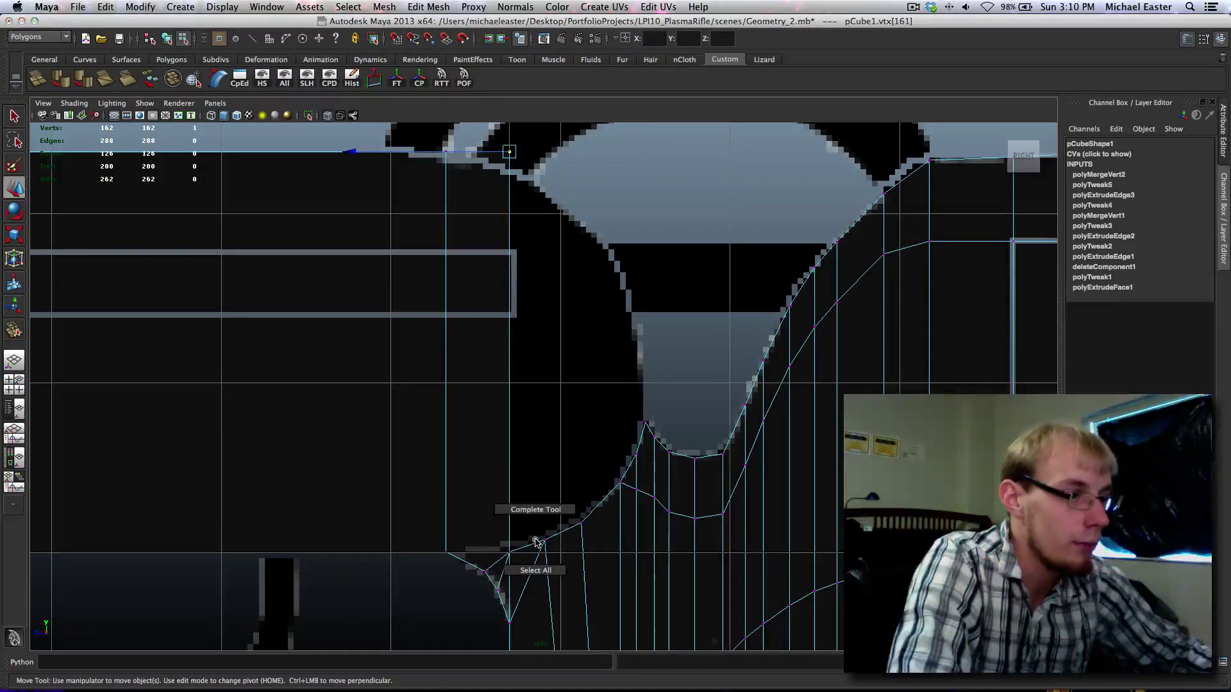
right_click_drag(536, 544, 534, 502)
left_click_drag(532, 504, 532, 536)
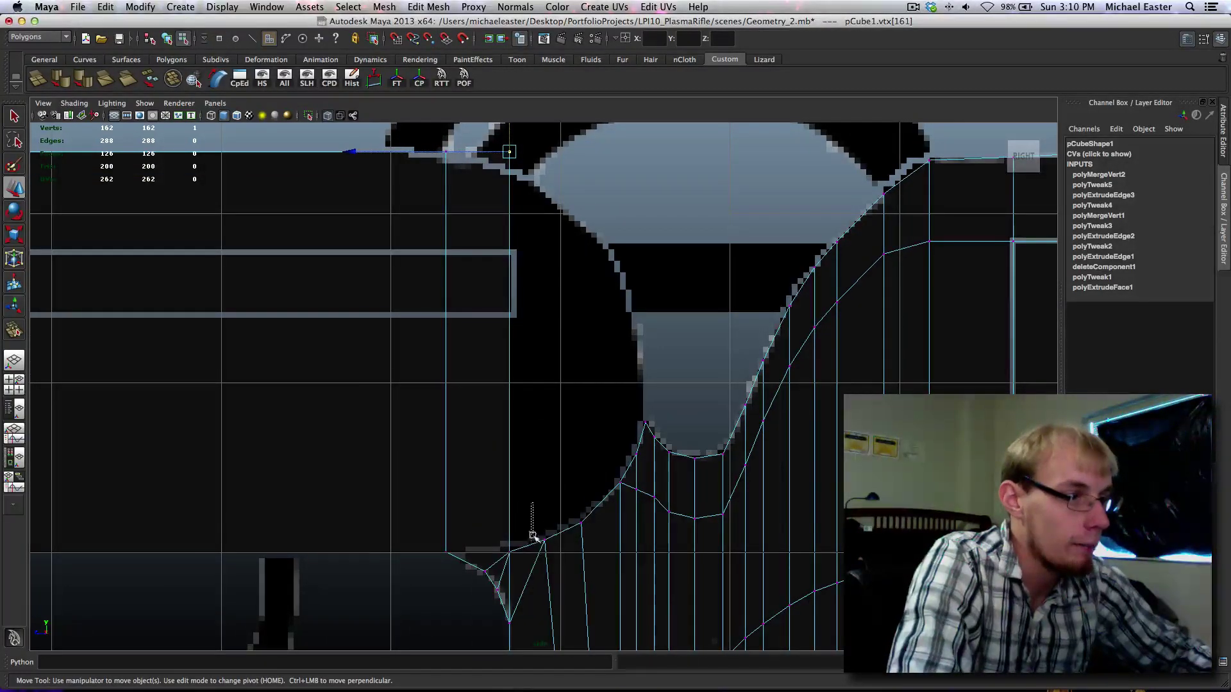
left_click(538, 553)
right_click_drag(553, 541, 558, 305)
left_click_drag(517, 513, 532, 556)
right_click_drag(595, 488, 605, 545, "shift")
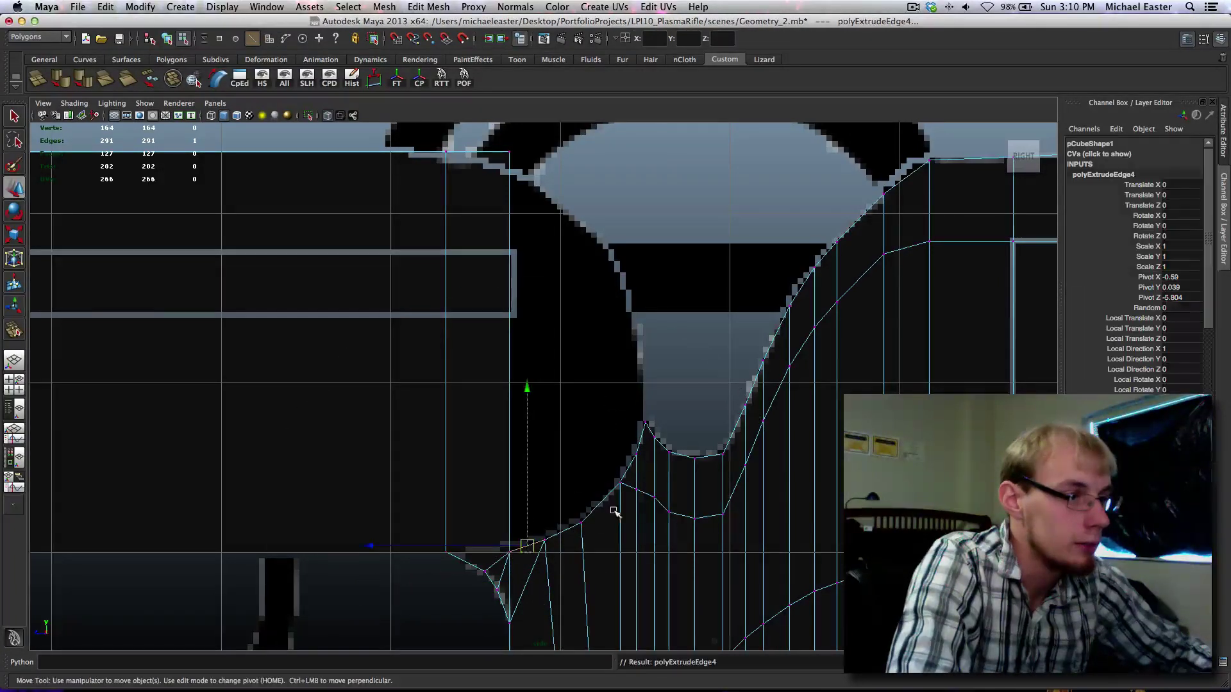
left_click_drag(527, 392, 527, 167)
middle_click_drag(551, 299, 550, 343, "alt")
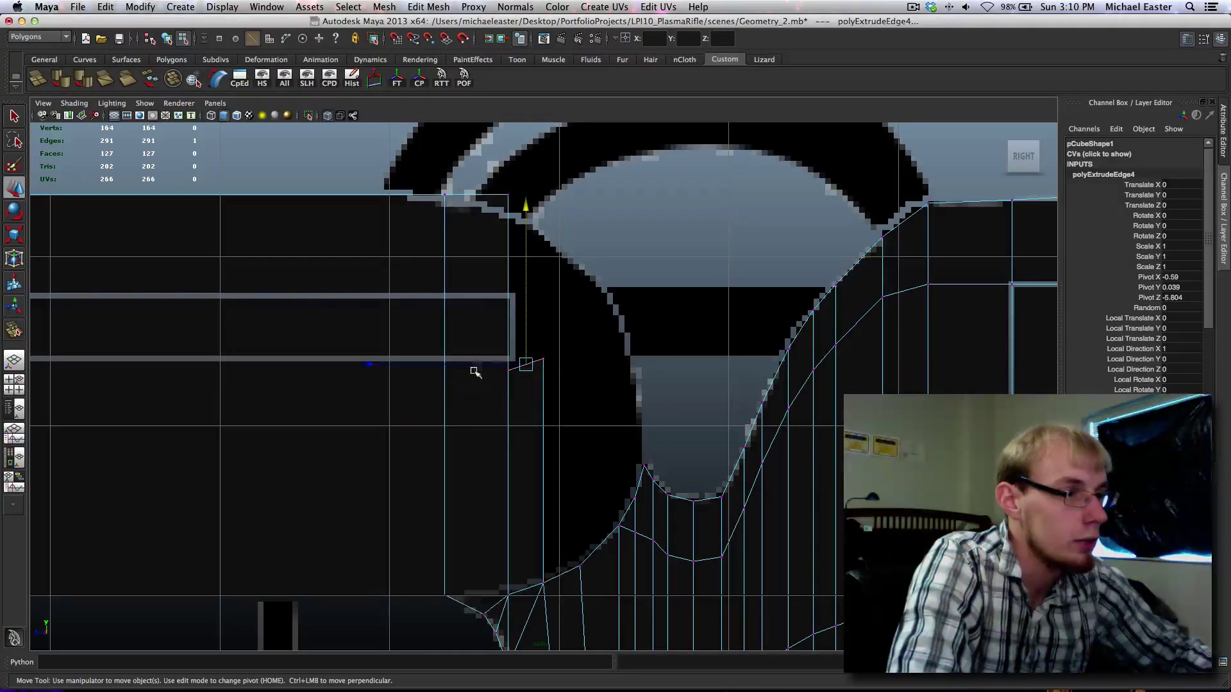
Step: Level the second strip's two upper vertices on the receiver's top line and merge the overlapping pair
left_click_drag(540, 389, 542, 388)
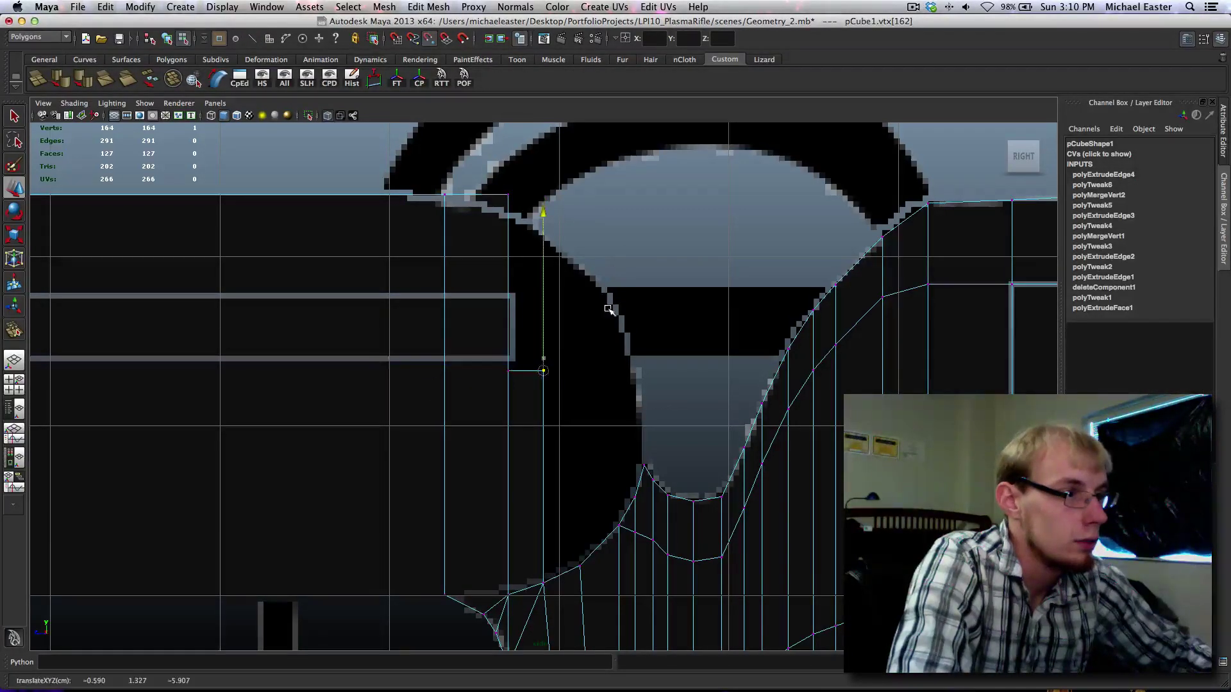
left_click_drag(464, 321, 581, 418)
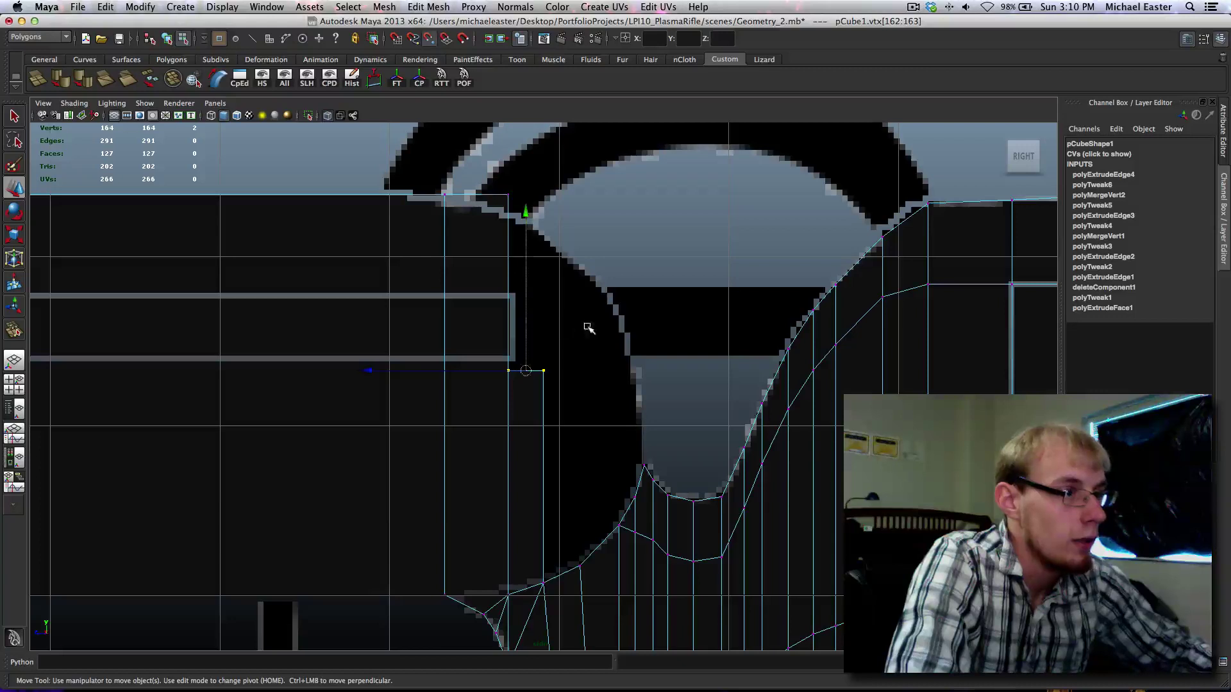
left_click_drag(526, 213, 577, 209)
middle_click_drag(665, 244, 658, 371, "alt")
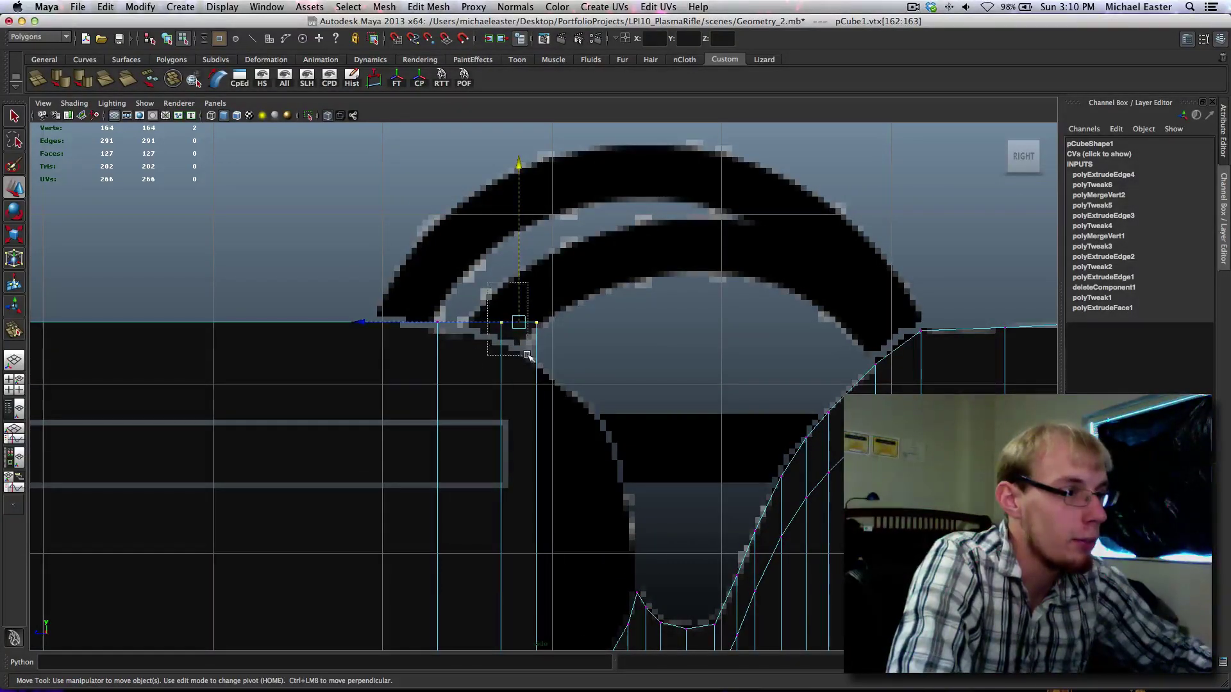
left_click_drag(527, 355, 527, 355)
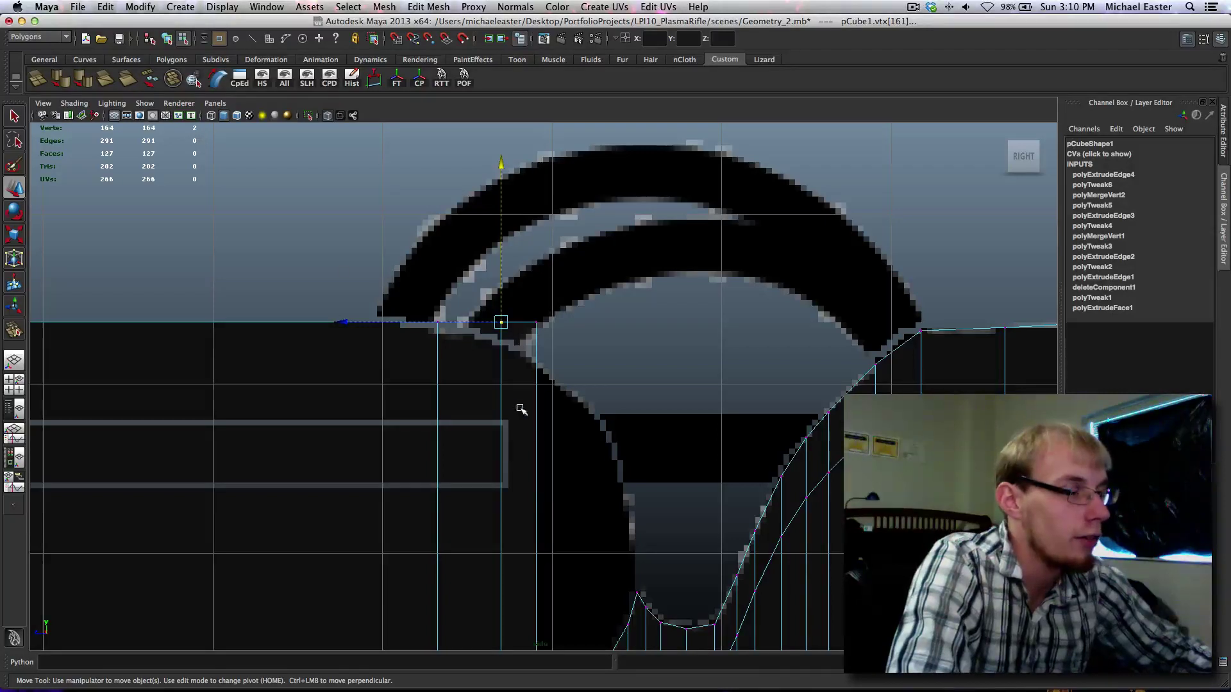
right_click_drag(502, 364, 511, 226, "shift")
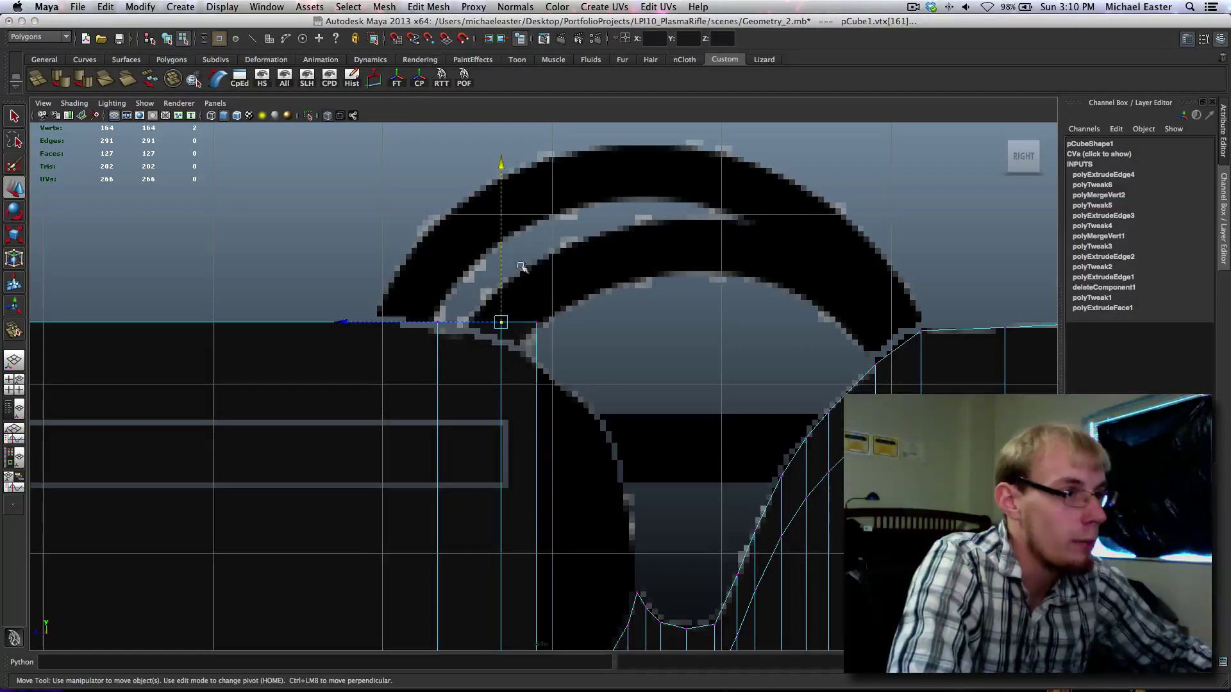
Step: Extrude the third short edge along the receiver's lower rear curve upward as another strip
middle_click_drag(601, 367, 470, 230, "alt")
right_click_drag(452, 458, 452, 489)
left_click(429, 574)
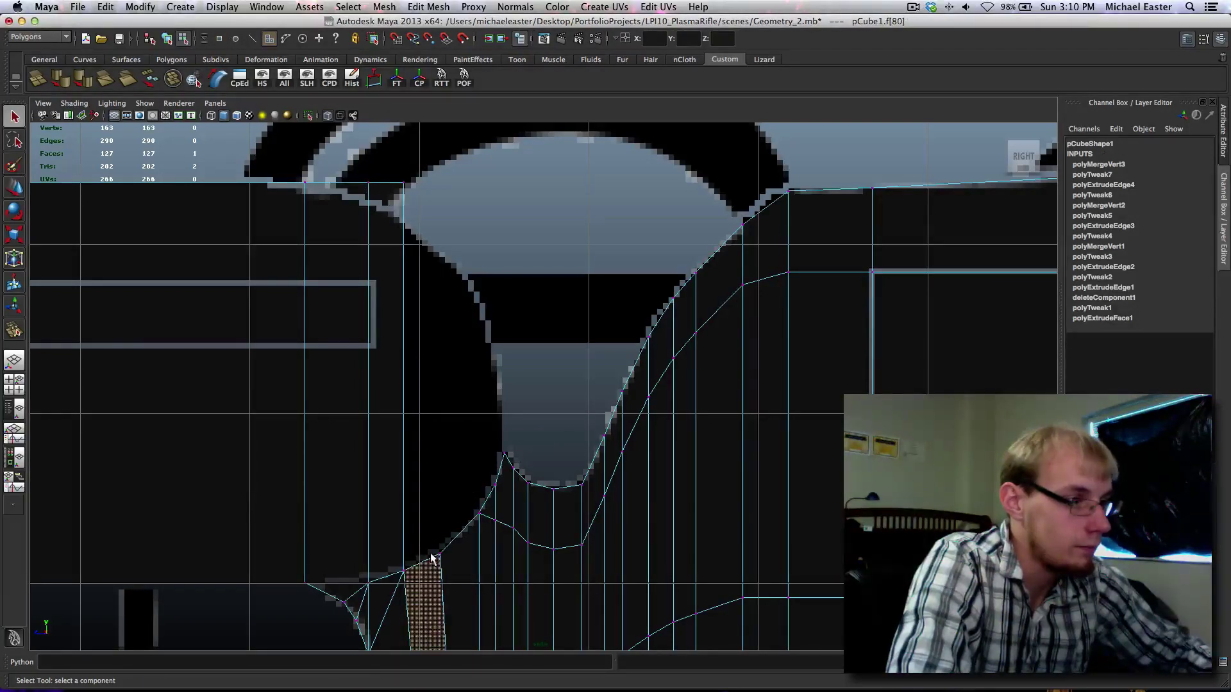
right_click_drag(434, 551, 423, 548)
key("w")
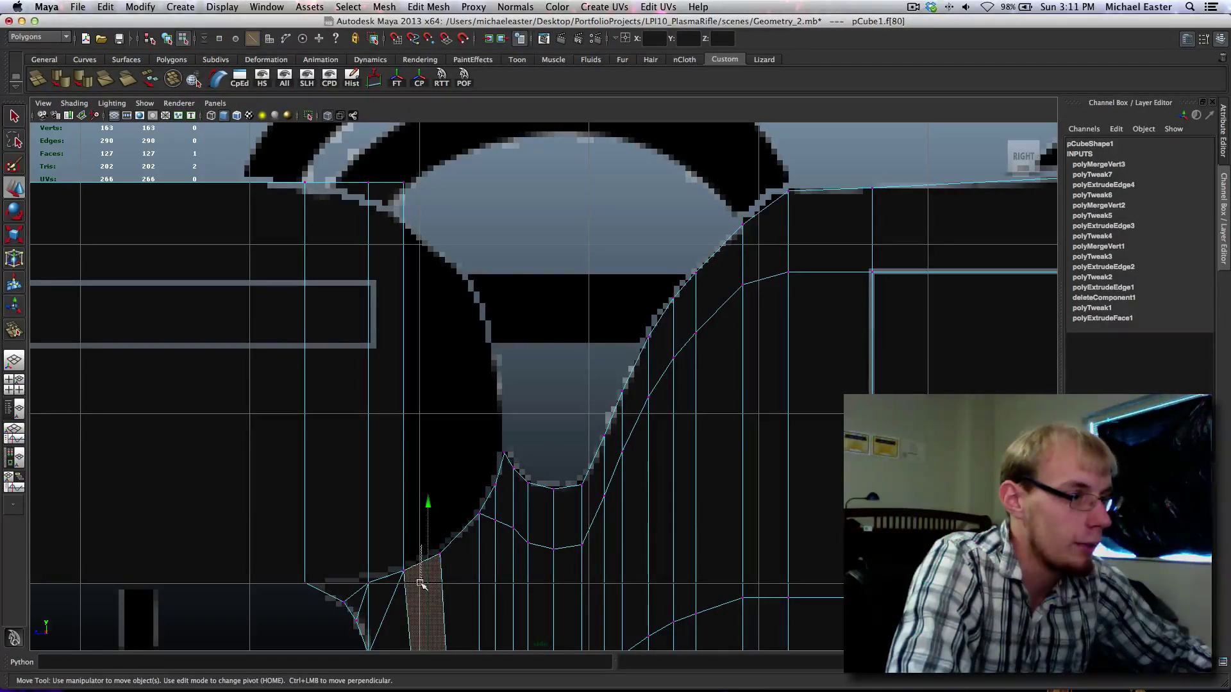
left_click_drag(420, 583, 422, 585)
right_click_drag(497, 407, 497, 563, "shift")
middle_click_drag(497, 564, 504, 326, "shift")
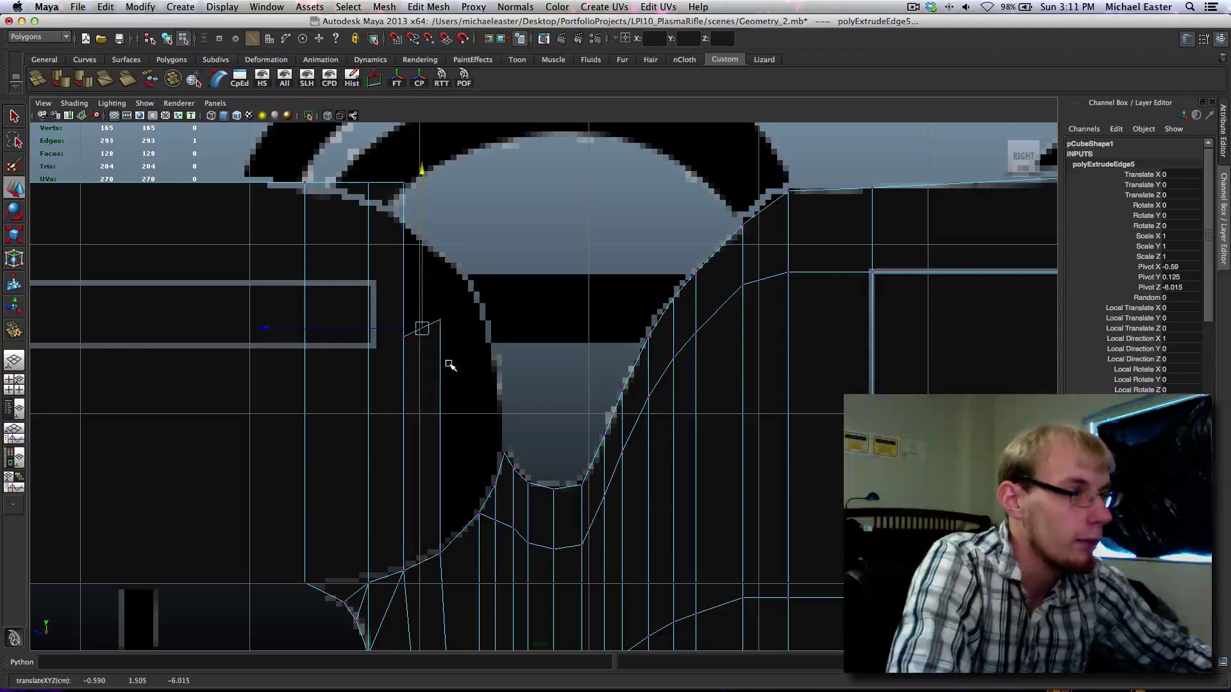
Step: Merge the third strip's upper front vertex into the receiver's top corner and snap its upper rear vertex to the top line
right_click_drag(437, 361, 385, 361)
left_click_drag(371, 284, 418, 356)
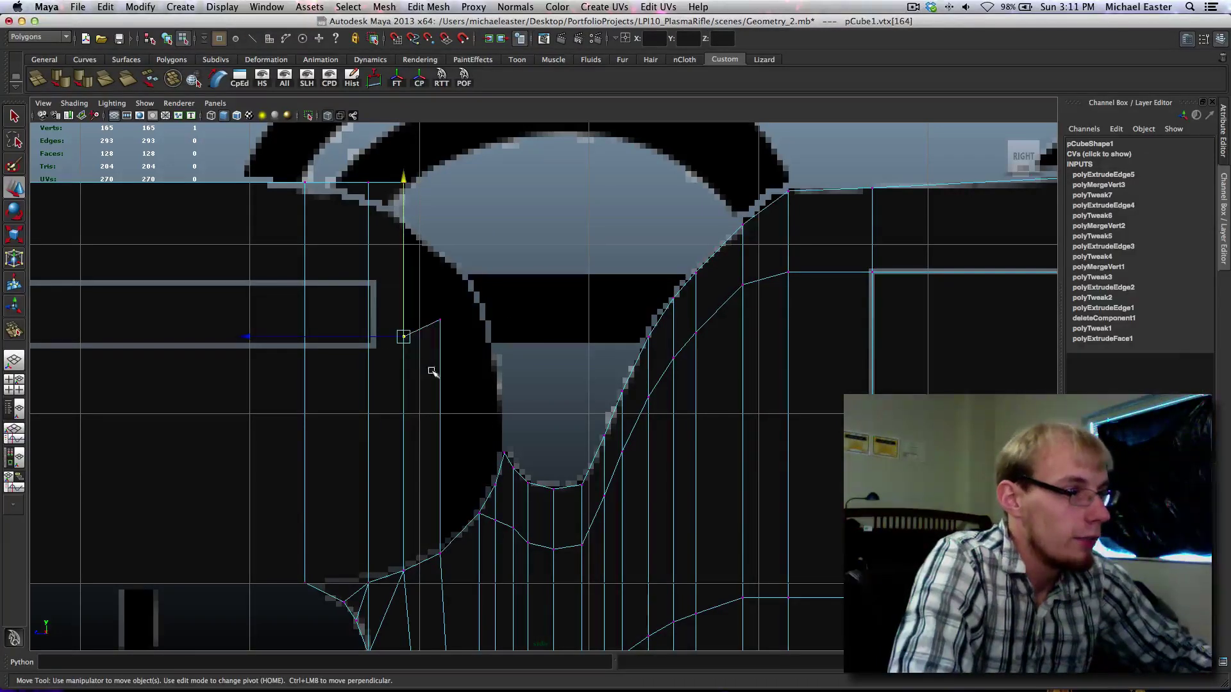
key("y")
left_click_drag(407, 174, 406, 180)
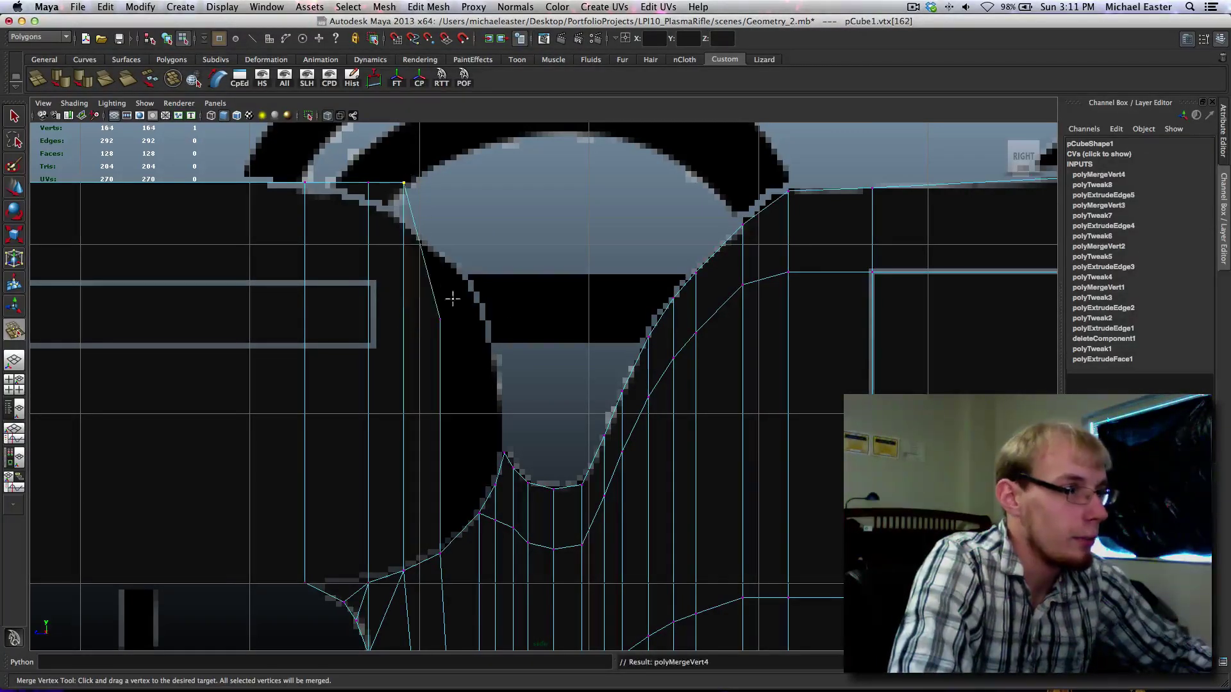
key("q")
left_click_drag(426, 267, 466, 338)
key("w")
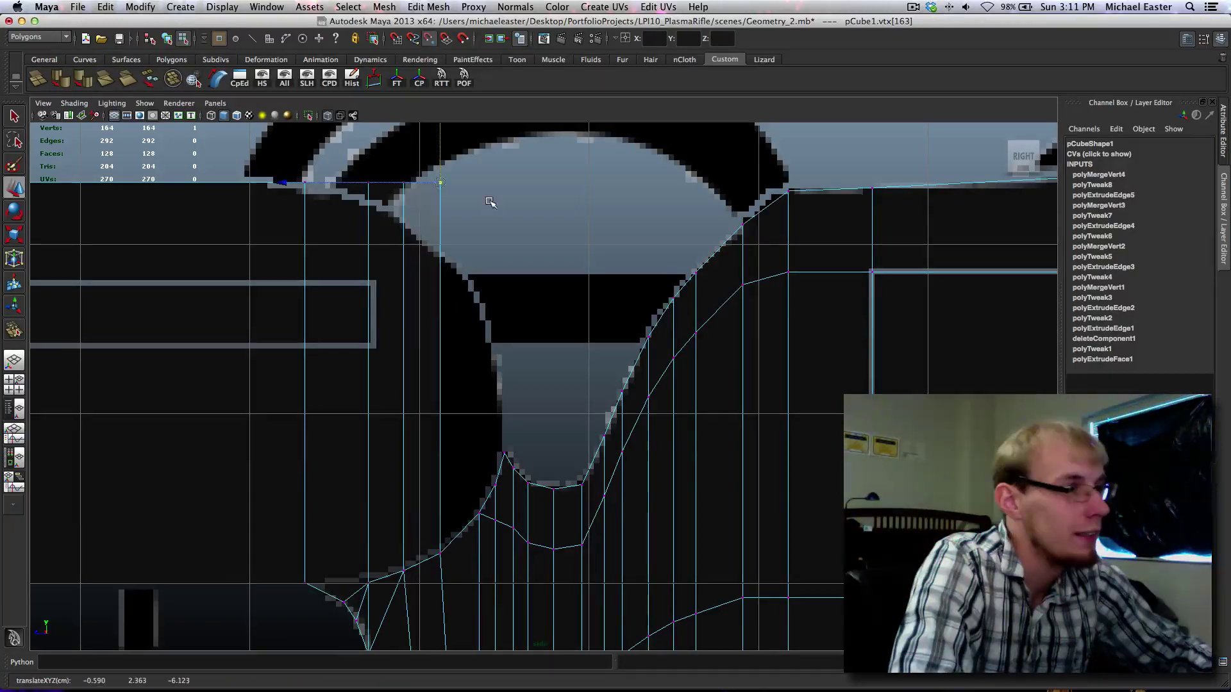
Step: Extrude the three remaining short edges along the receiver's lower rear curve upward together as new strips
middle_click_drag(474, 528, 446, 432, "alt")
right_click_drag(446, 432, 447, 459)
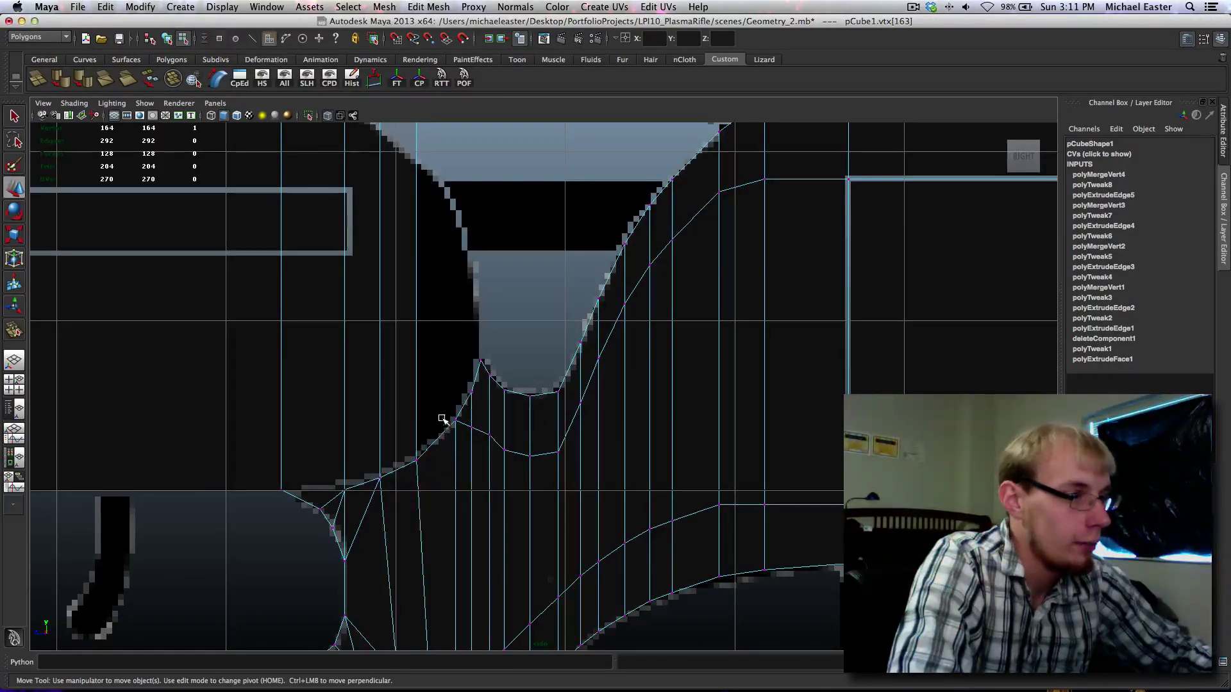
left_click(446, 449)
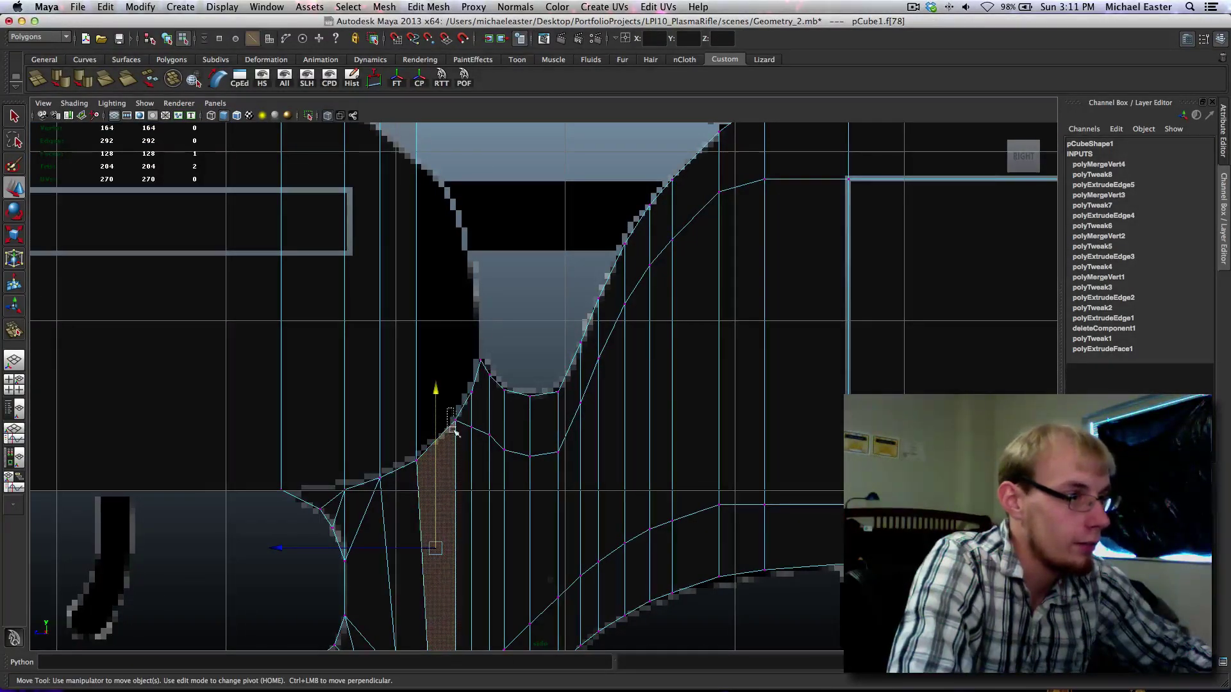
left_click_drag(453, 429, 455, 427)
left_click(433, 447)
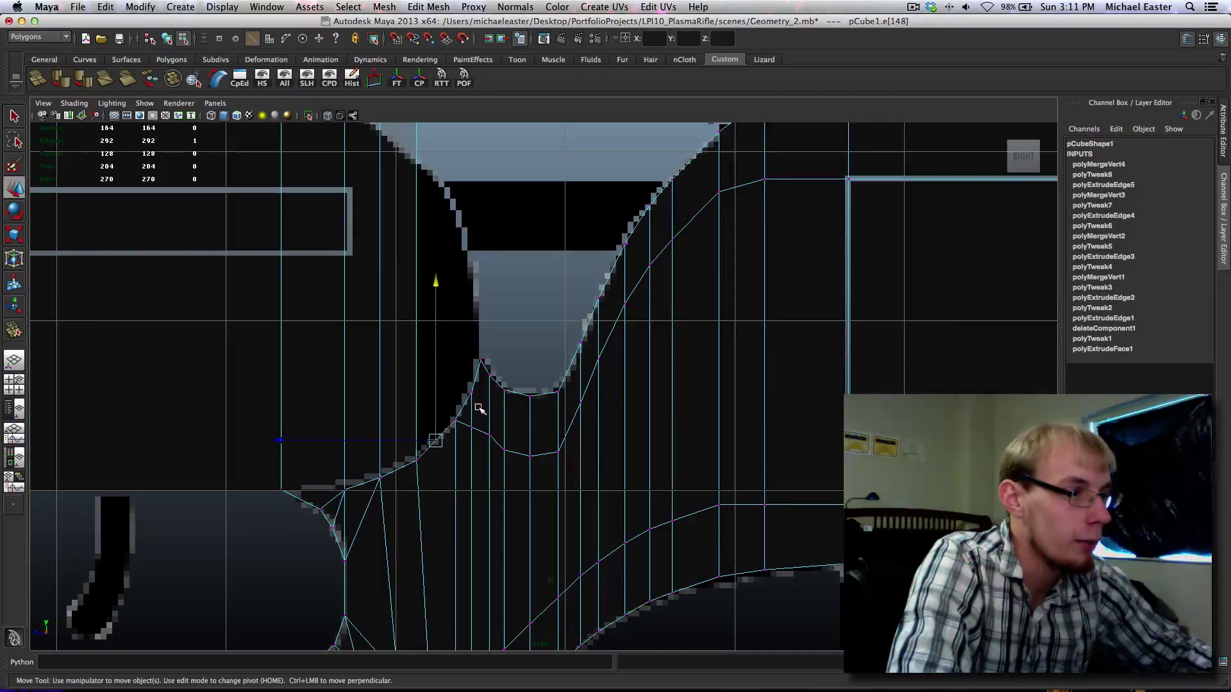
left_click(473, 378, "shift")
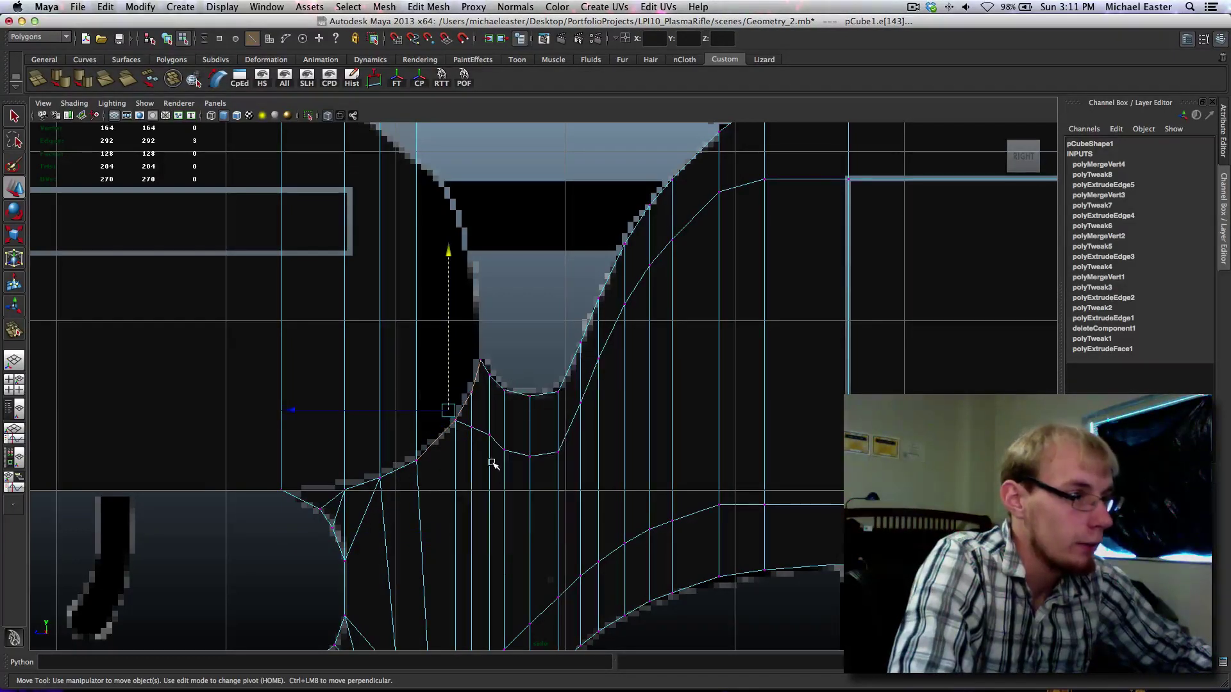
middle_click_drag(500, 452, 510, 361, "shift")
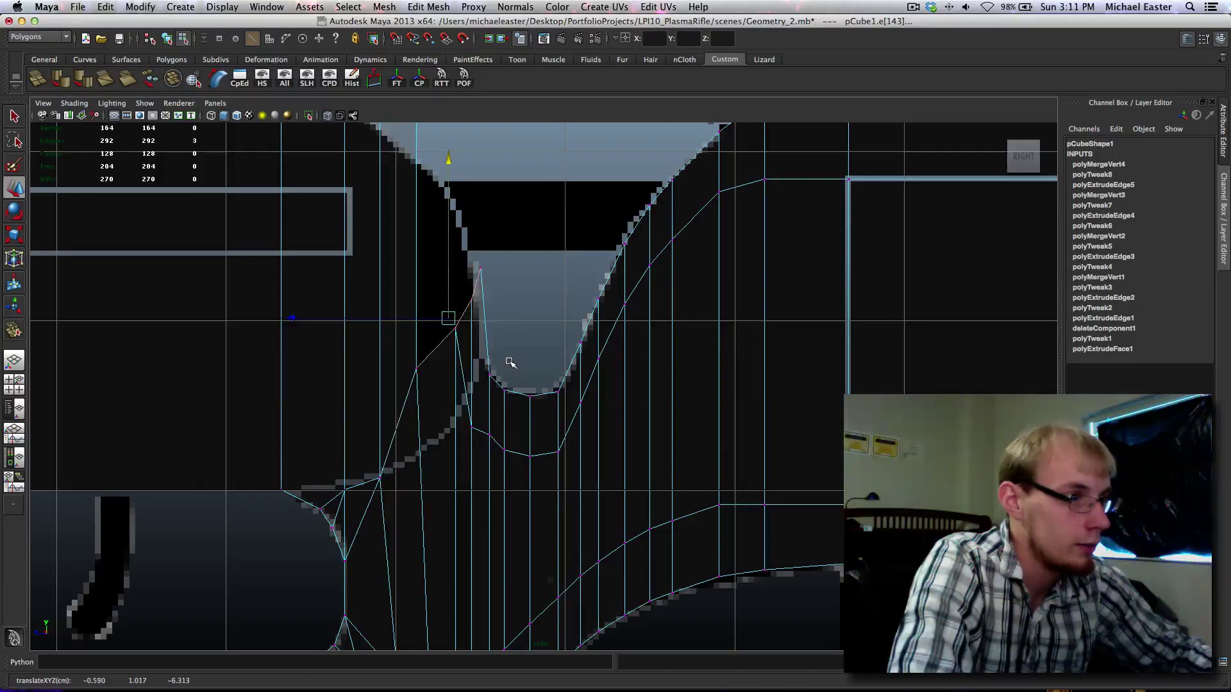
key("z")
right_click_drag(493, 394, 505, 522, "shift")
key("w")
middle_click_drag(525, 517, 518, 283, "shift")
middle_click_drag(518, 284, 524, 398, "alt")
Step: Merge the new strips' upper front vertex into the rear corner of the receiver's top line
right_click_drag(434, 357, 373, 318)
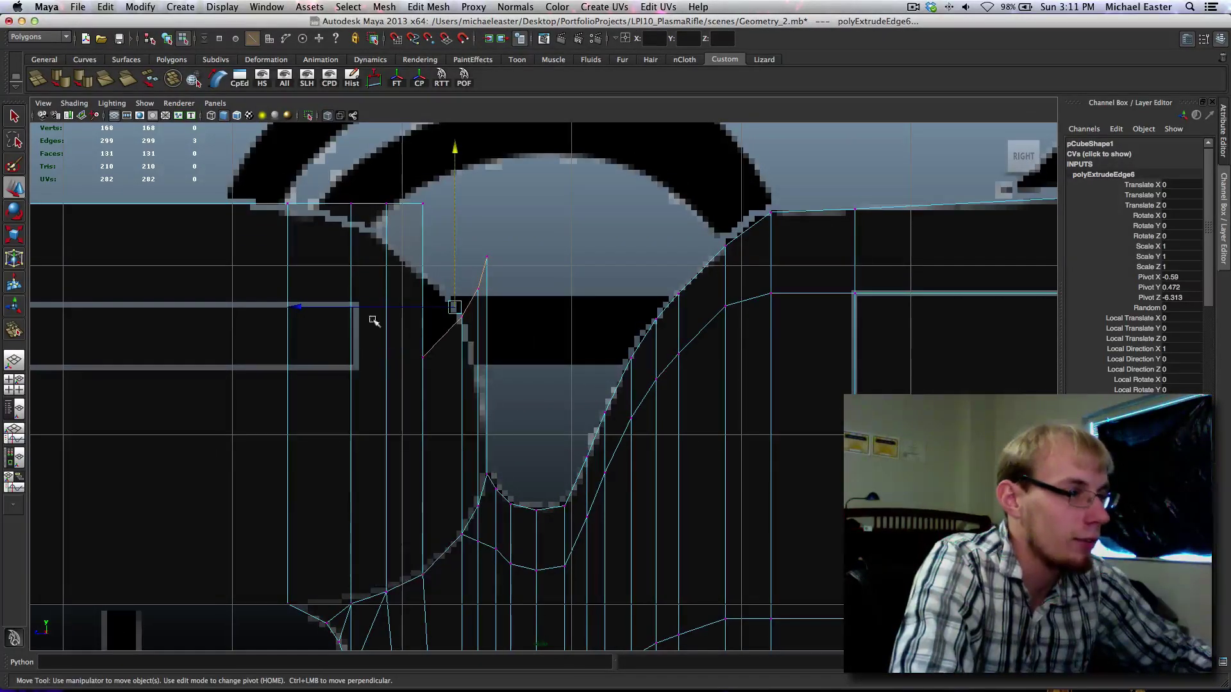
left_click_drag(372, 307, 452, 221)
right_click_drag(453, 226, 460, 428, "shift")
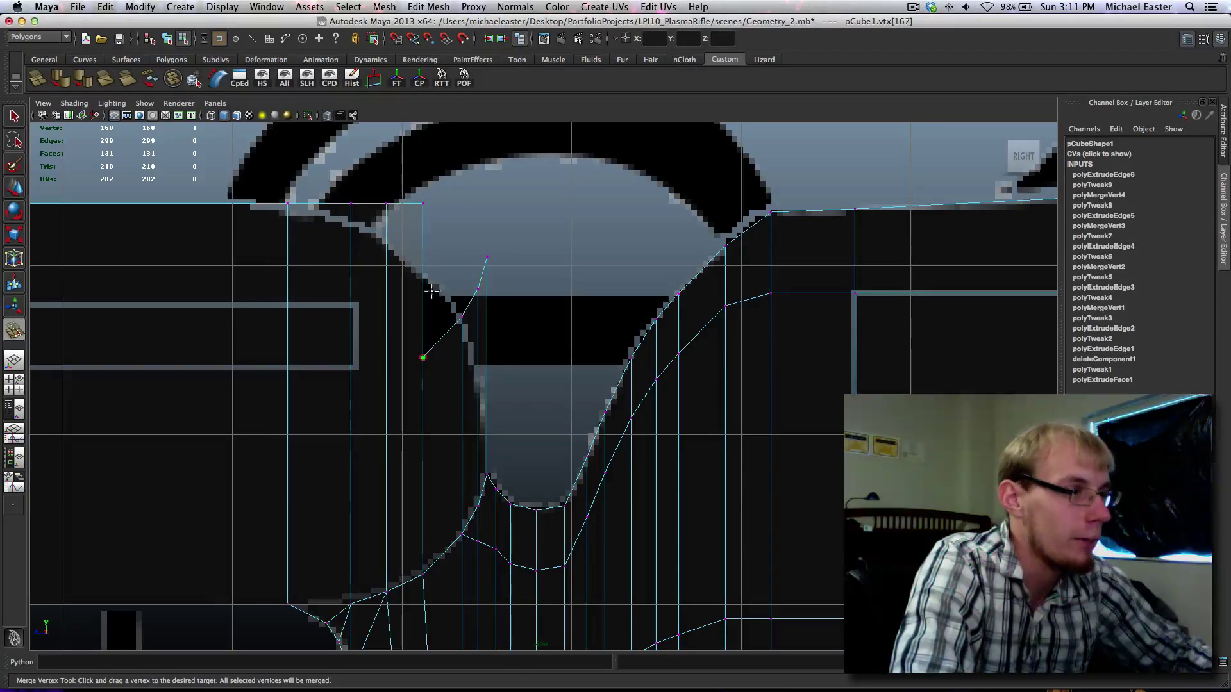
left_click_drag(422, 357, 423, 204)
key("q")
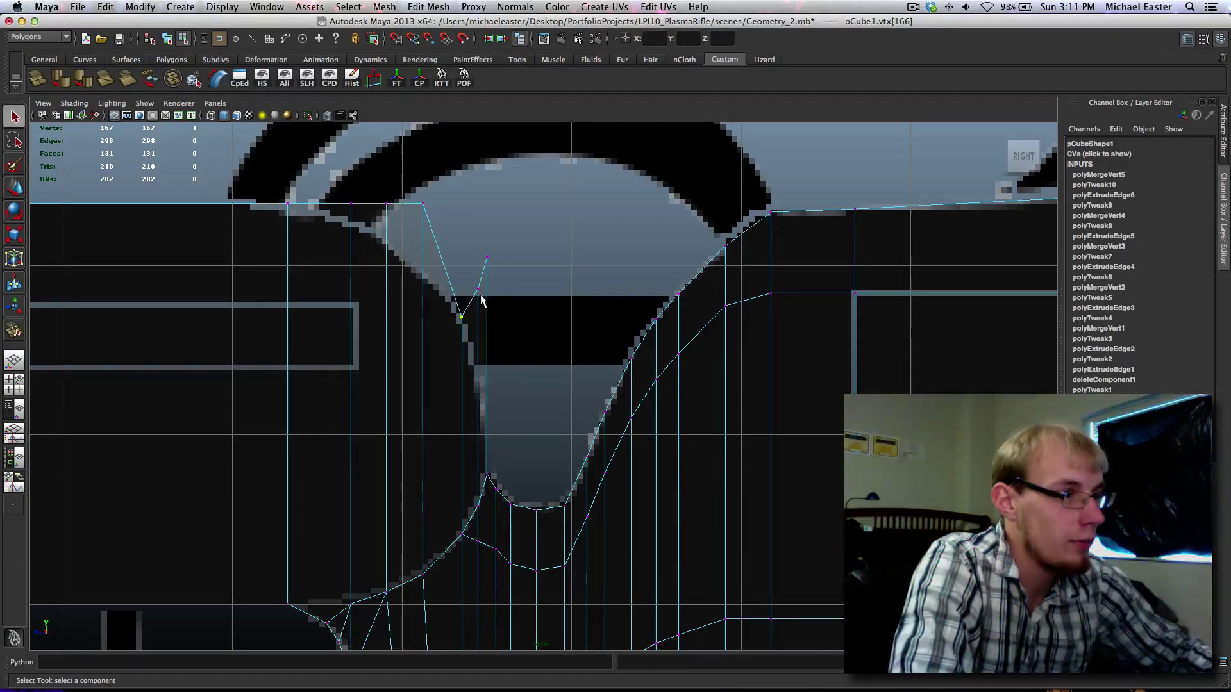
Step: Disable Keep Spacing for moves and align the three remaining upper vertices with the receiver's top line
left_click(479, 289)
key("w")
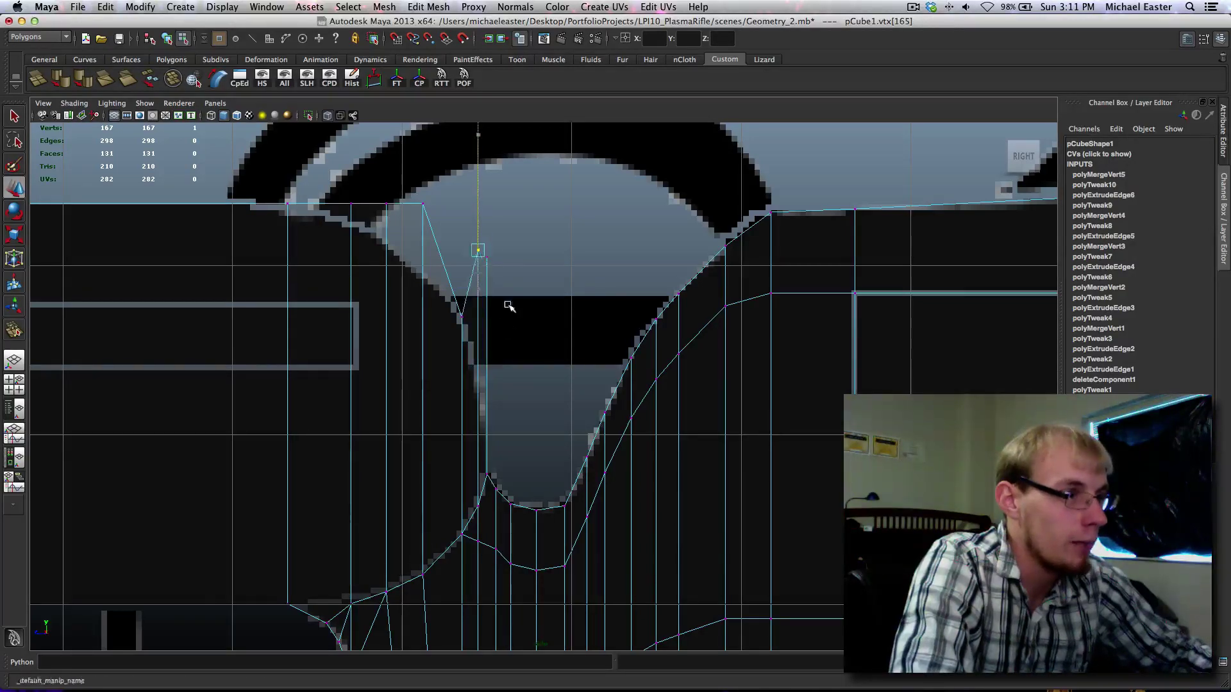
left_click(463, 320)
middle_click_drag(487, 363, 545, 374, "alt")
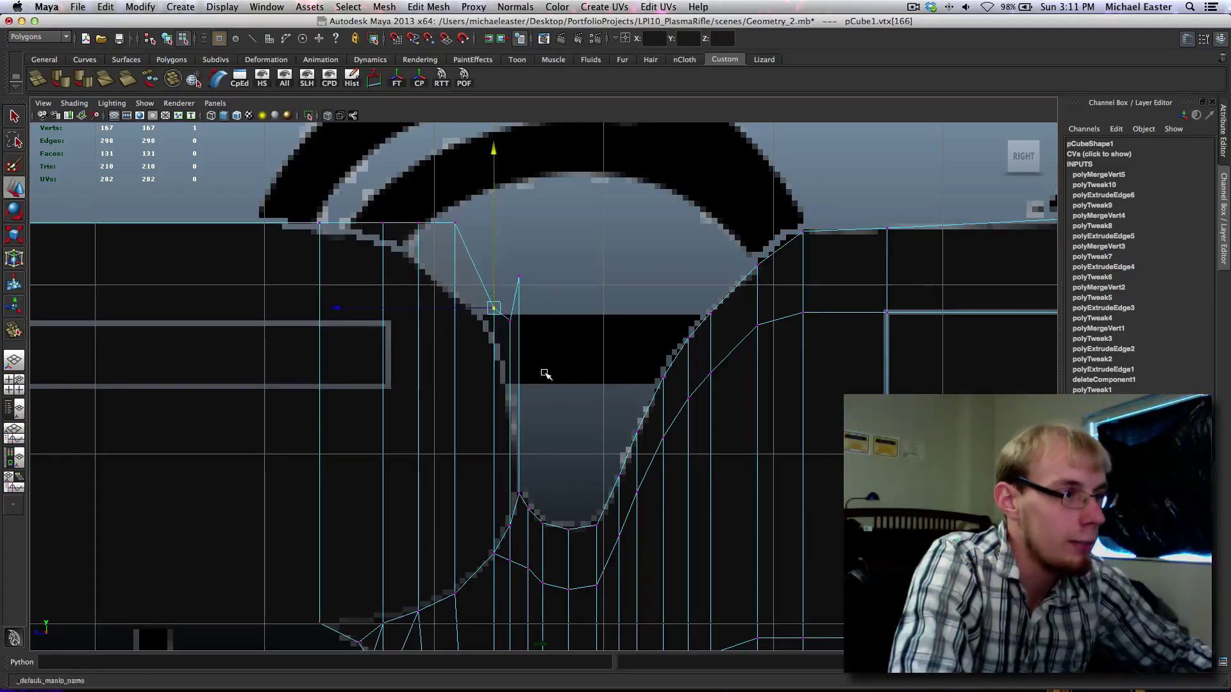
left_click_drag(466, 245, 581, 349)
left_click(577, 282)
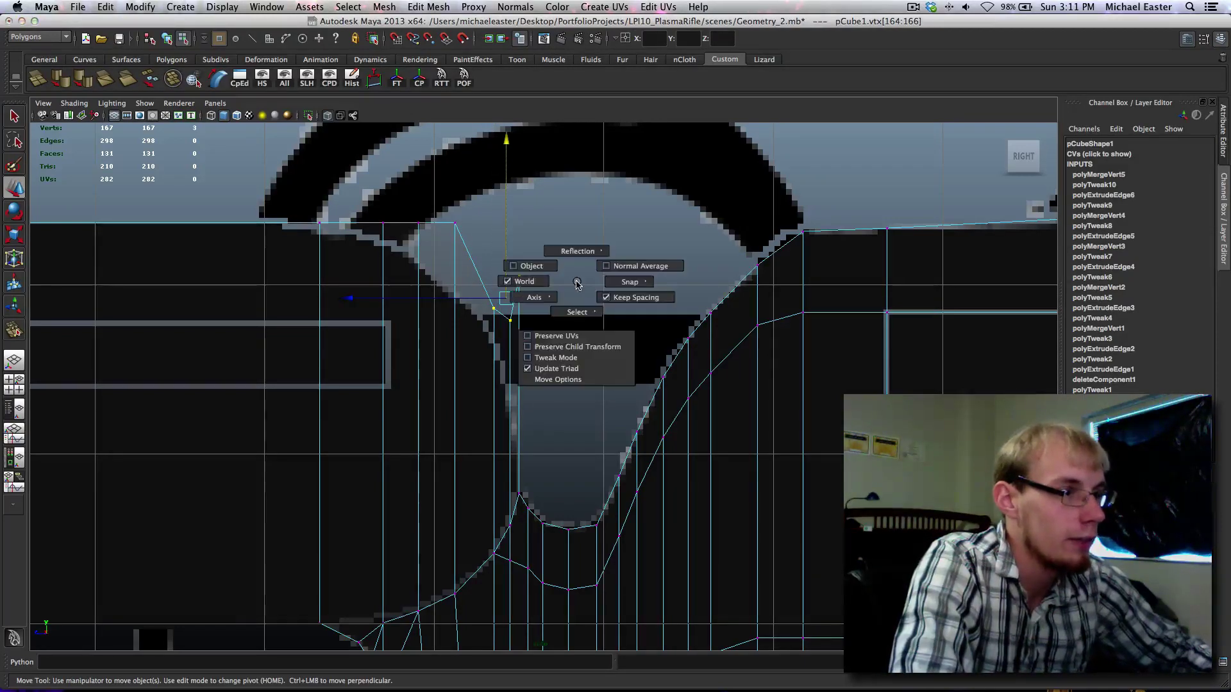
left_click(607, 306)
middle_click_drag(540, 326, 541, 222)
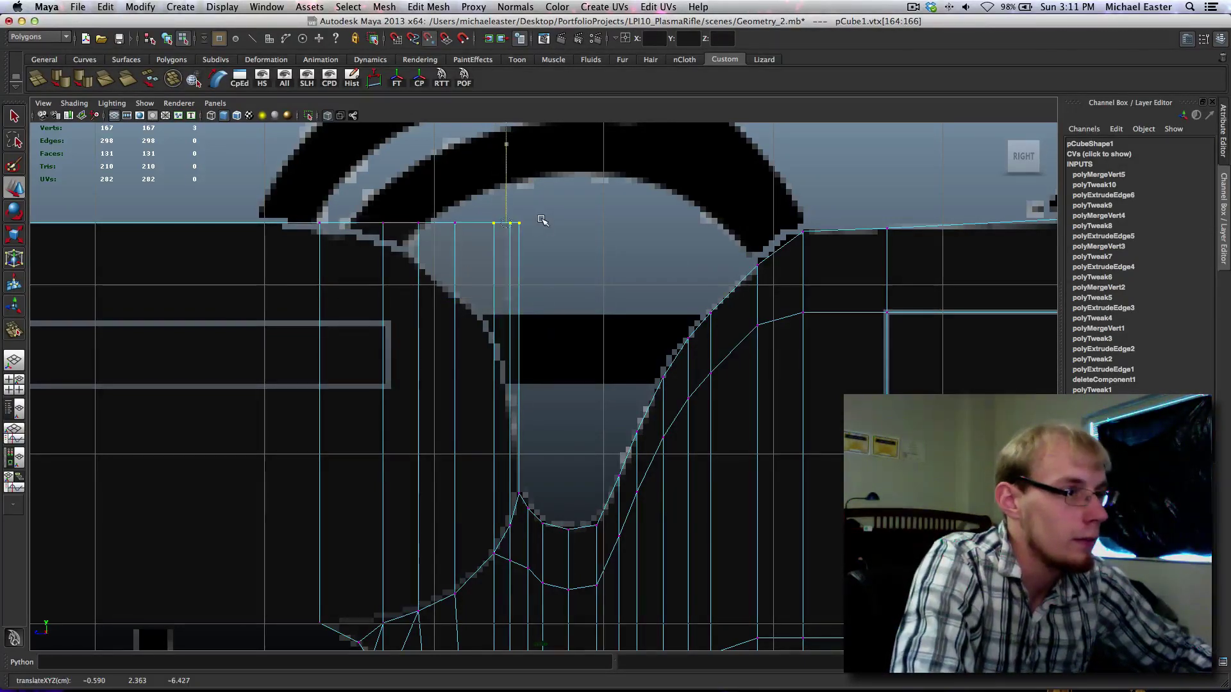
middle_click_drag(530, 379, 475, 447, "alt")
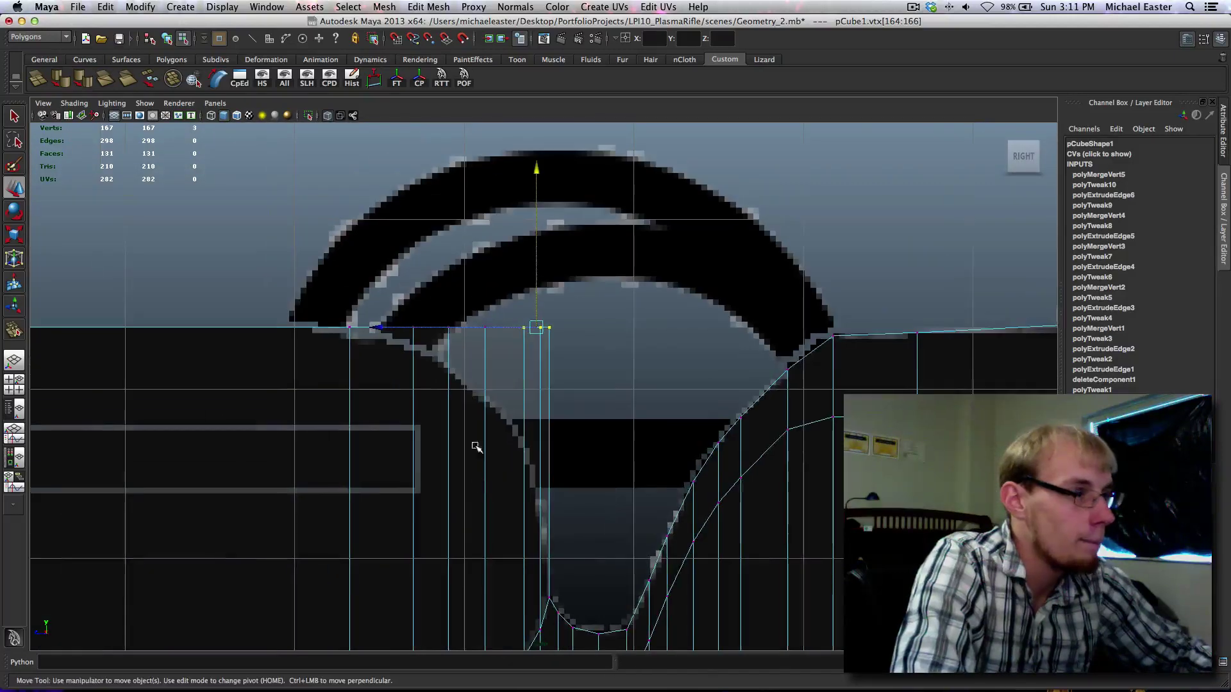
Step: Lower the top-line vertices behind the curve's start one by one onto the reference's rounded rear outline
right_click_drag(423, 372, 352, 357)
key("q")
left_click_drag(324, 313, 378, 364)
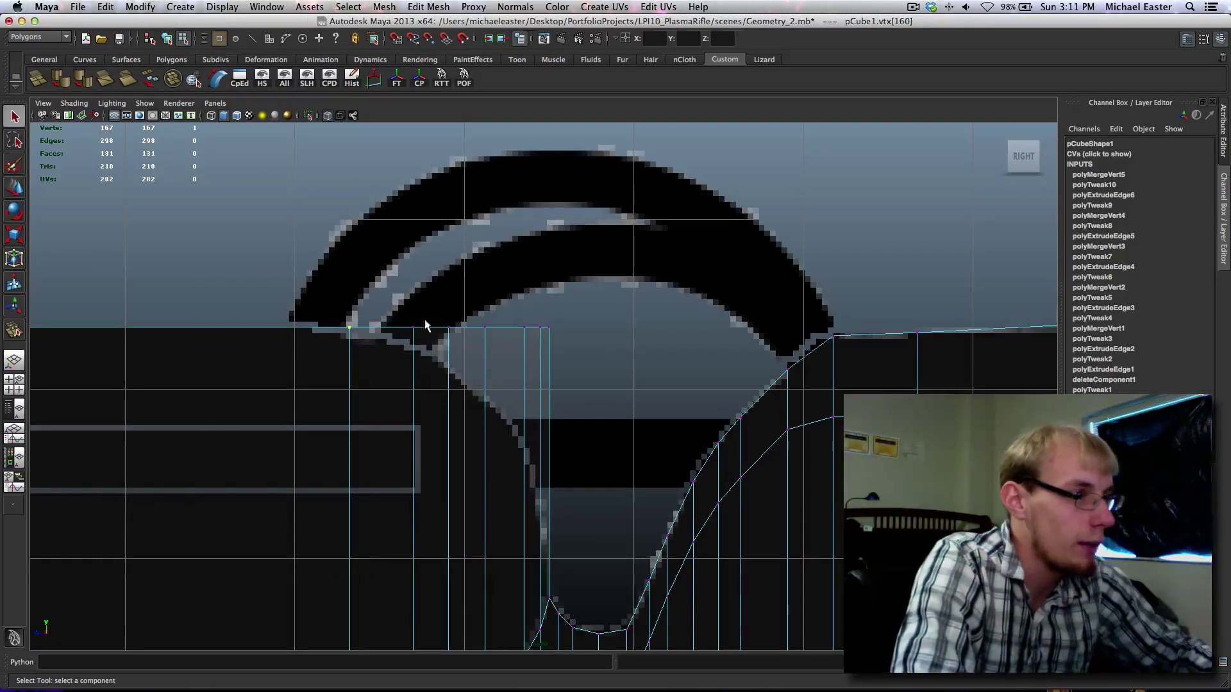
key("w")
middle_click_drag(439, 356, 472, 397)
left_click(449, 329)
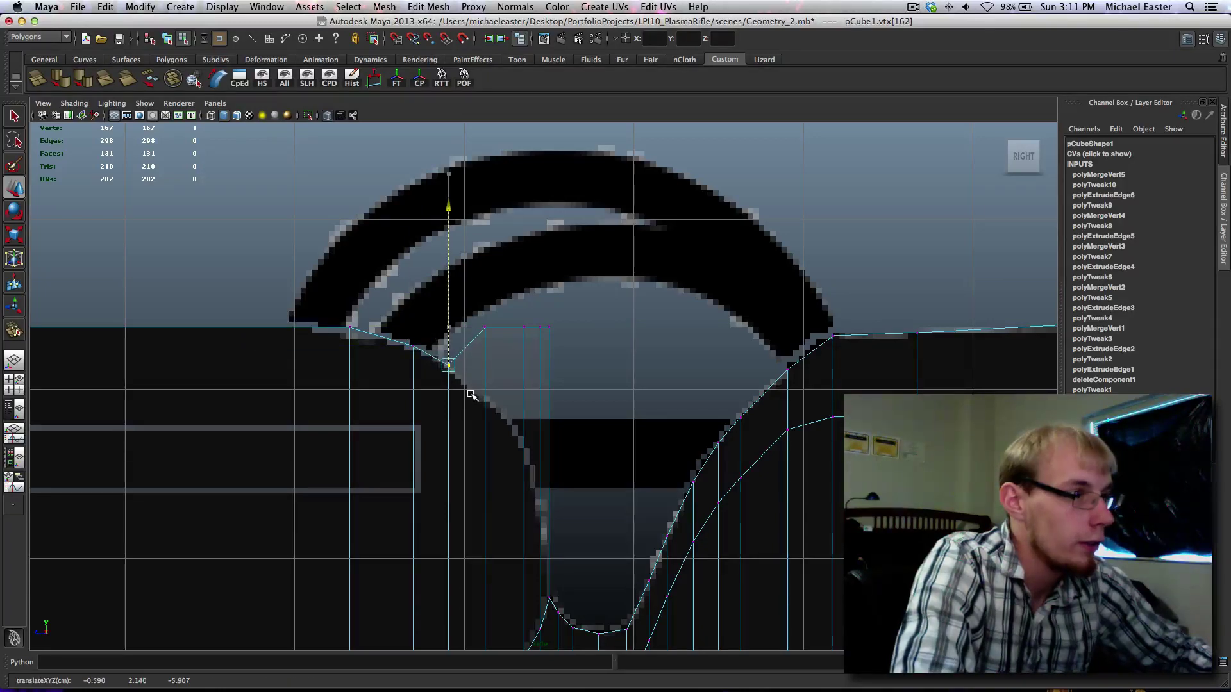
left_click(486, 328)
middle_click_drag(518, 289, 520, 359)
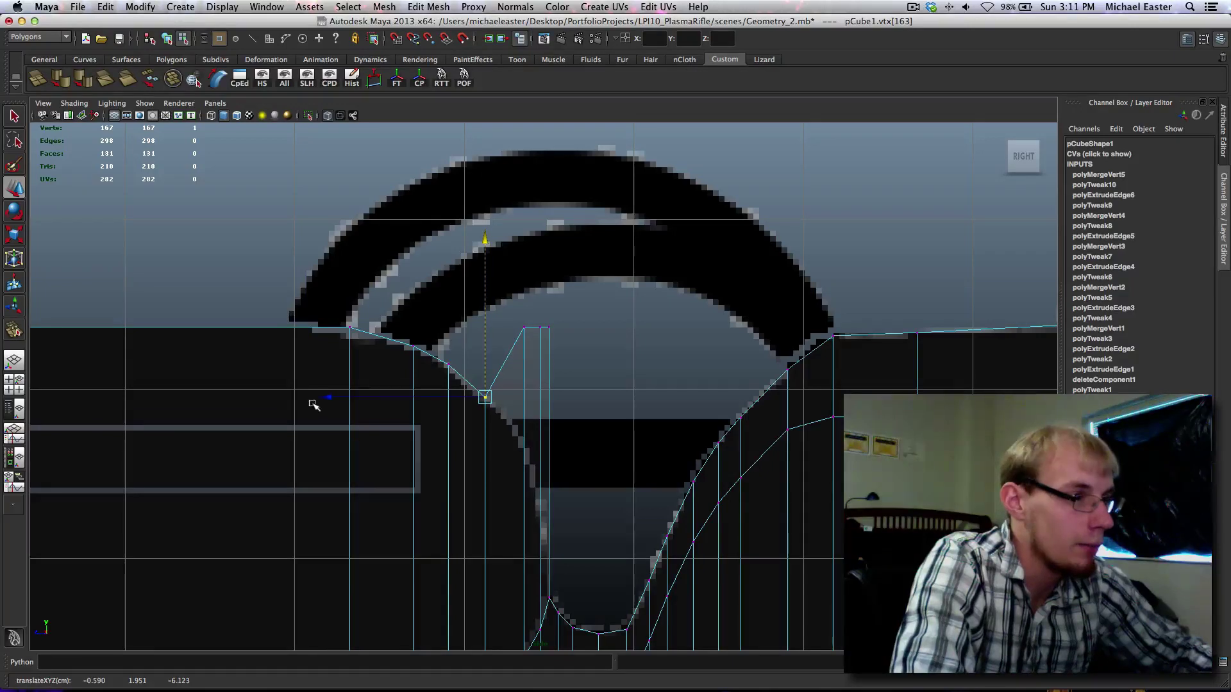
middle_click_drag(313, 404, 425, 413, "alt")
right_click_drag(484, 475, 541, 432)
key("q")
middle_click_drag(695, 429, 620, 404, "alt")
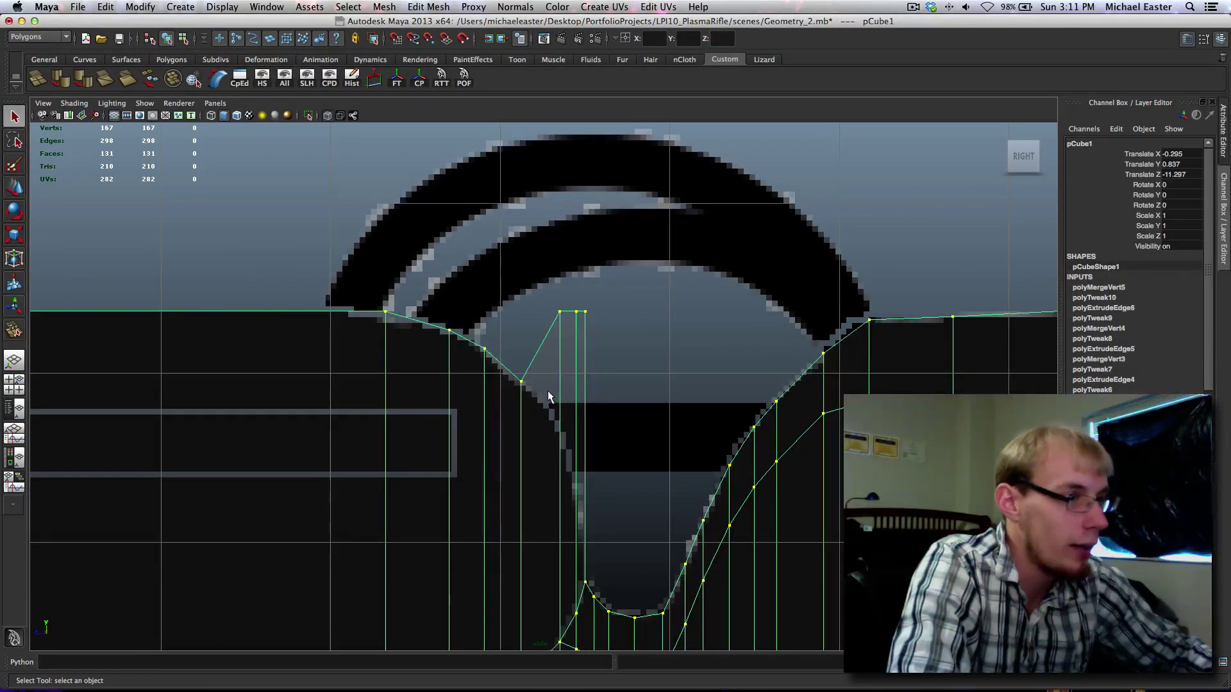
key("w")
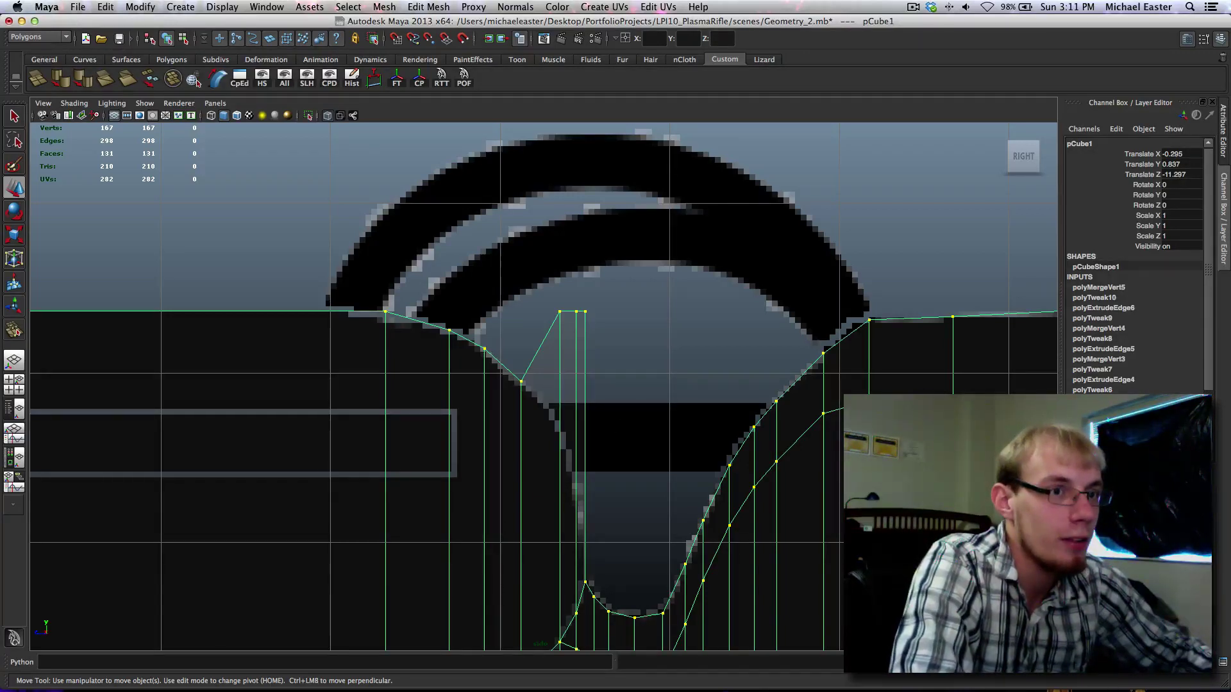
left_click(555, 372)
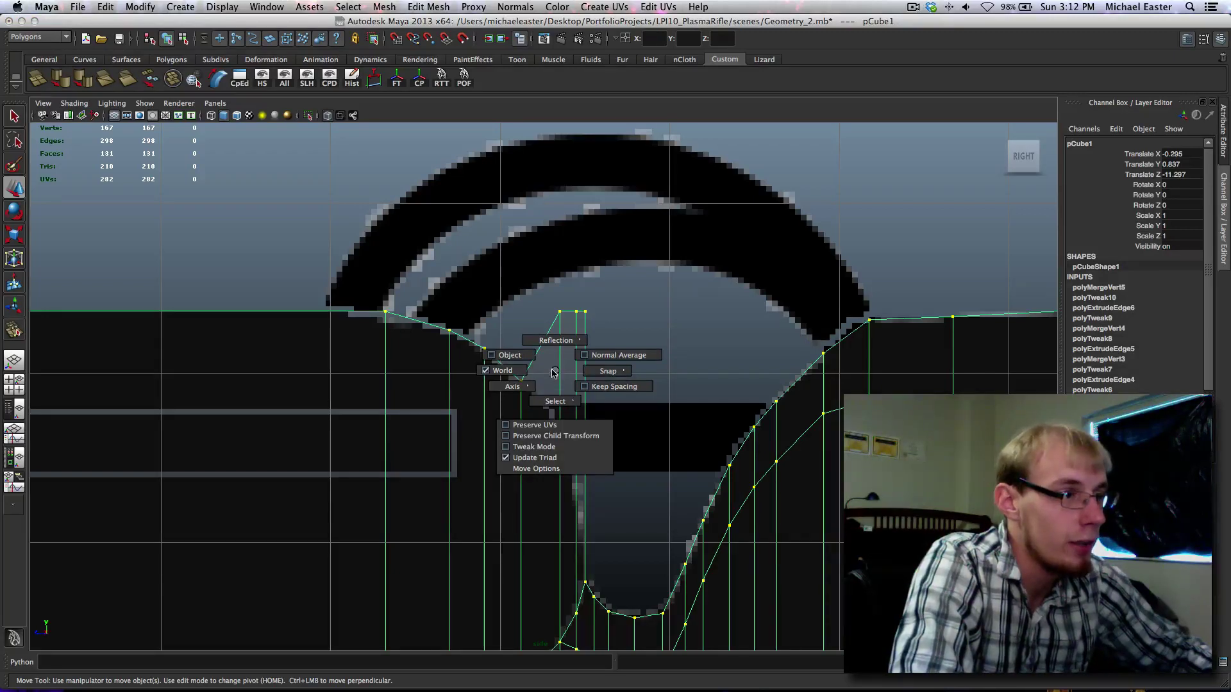
Step: Move the foremost vertex still on the top line down and slightly forward onto the rounded rear outline
middle_click_drag(578, 410, 528, 332, "alt")
right_click_drag(522, 277, 486, 280)
key("q")
left_click(516, 242)
key("w")
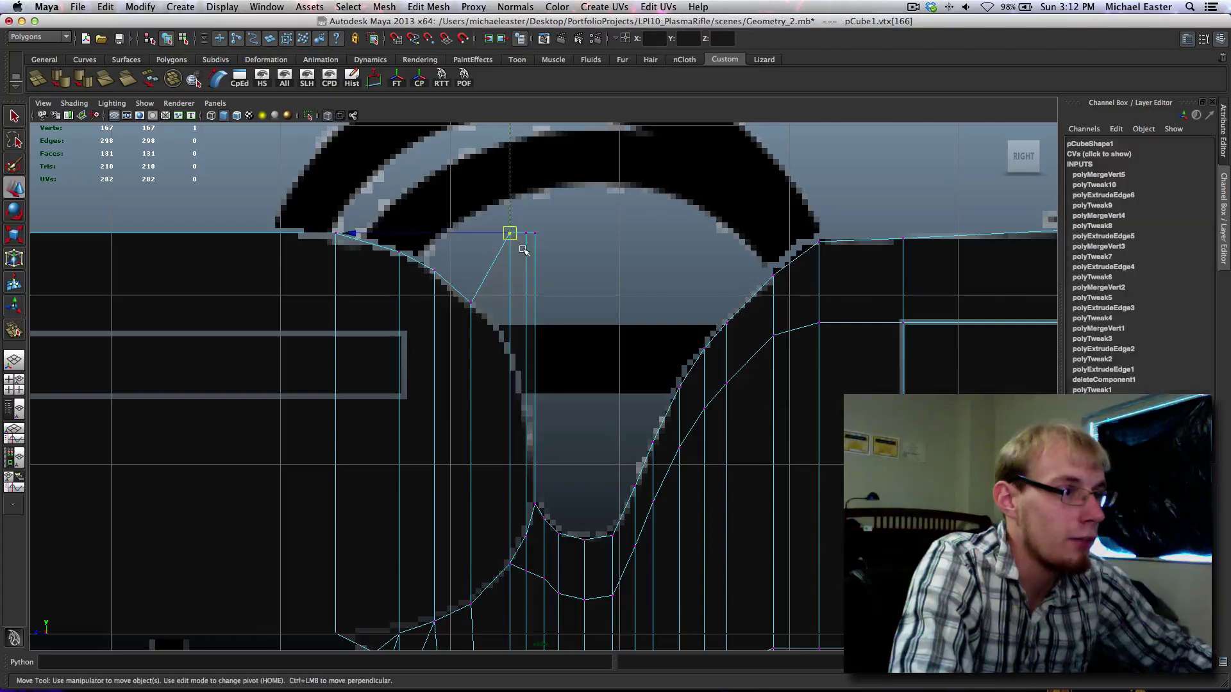
key("v")
left_click_drag(511, 227, 535, 347)
middle_click_drag(547, 297, 570, 352)
right_click_drag(570, 352, 599, 383, "alt")
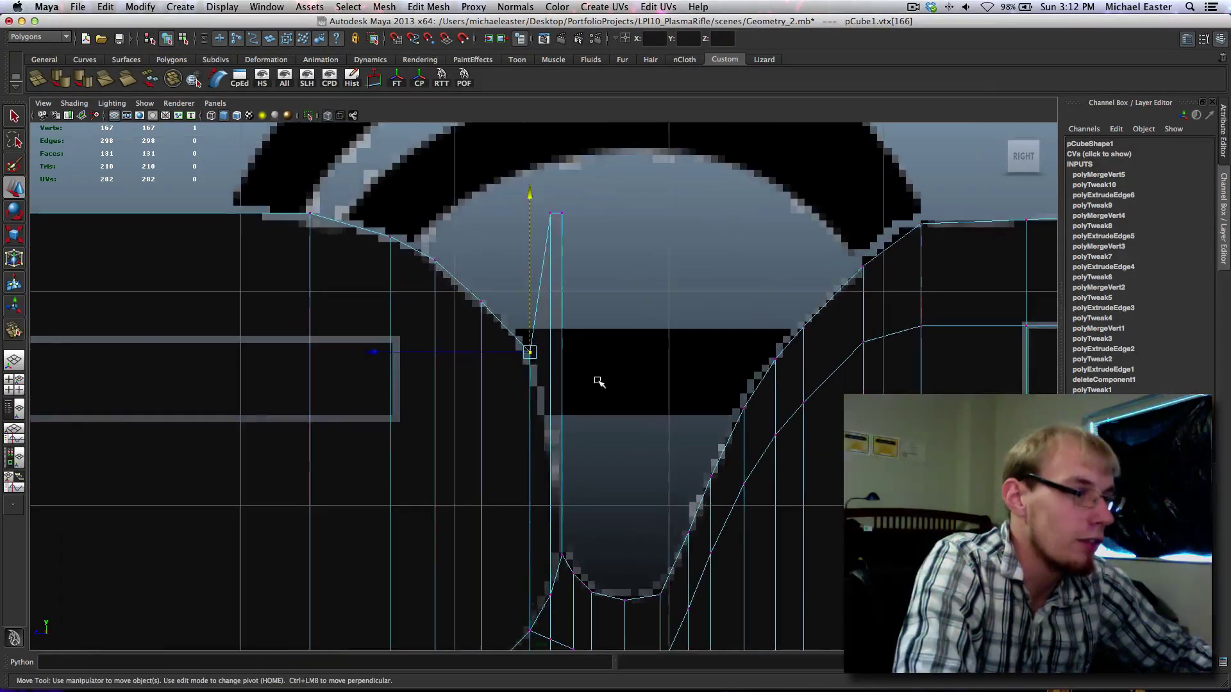
middle_click_drag(446, 332, 513, 421, "alt")
right_click_drag(600, 484, 625, 501, "alt")
middle_click_drag(651, 500, 643, 499, "shift")
right_click_drag(632, 436, 615, 304, "alt")
middle_click_drag(560, 375, 515, 371, "alt")
right_click_drag(515, 371, 467, 448, "alt")
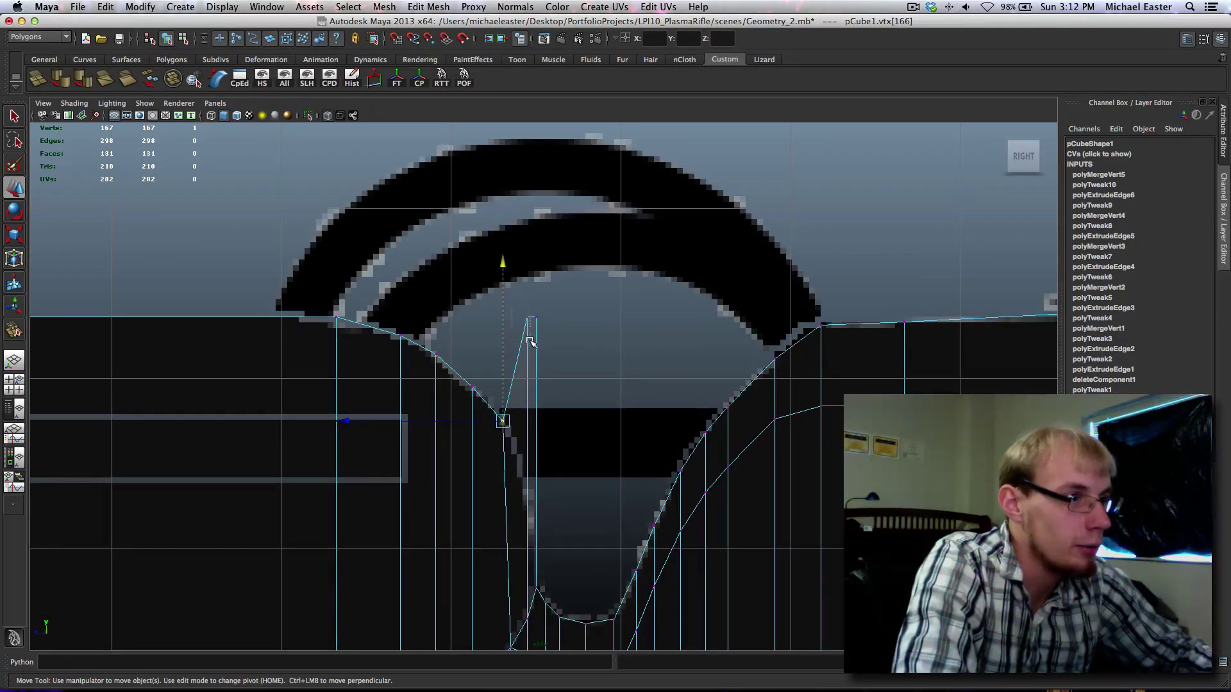
Step: Pull the last two raised vertices down onto the steep lower part of the receiver's rear outline
left_click_drag(529, 340, 531, 342)
middle_click_drag(556, 363, 550, 461, "shift")
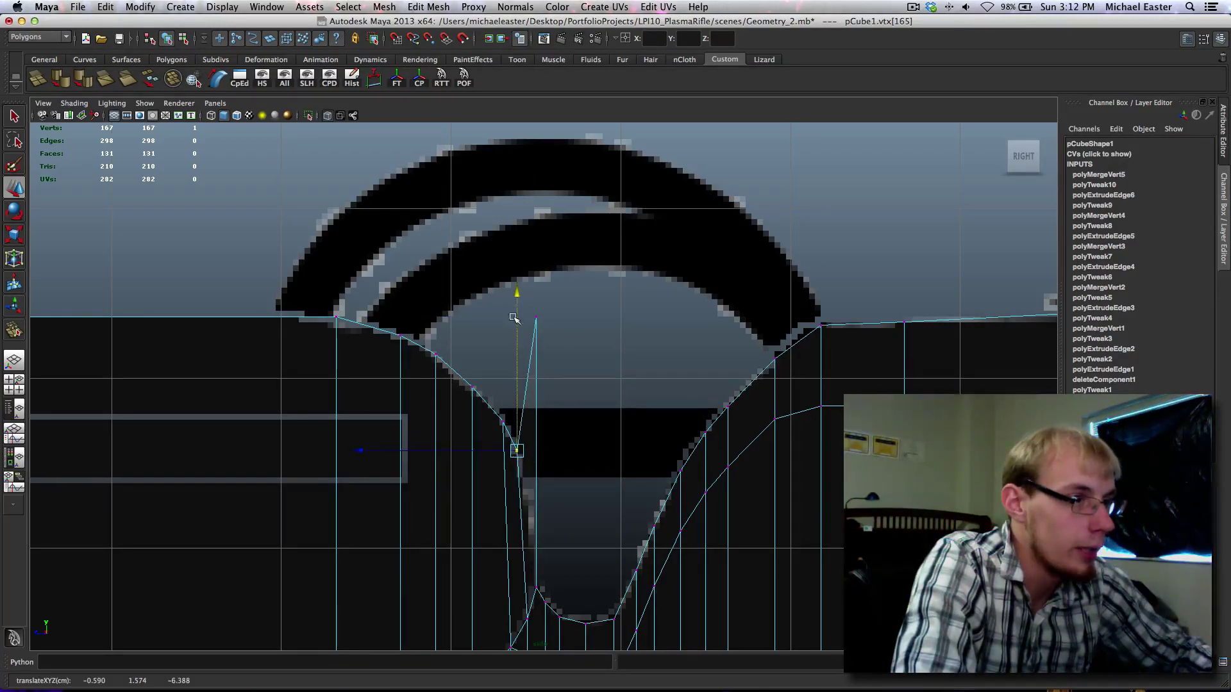
left_click(537, 318)
middle_click_drag(579, 366, 566, 527)
middle_click_drag(551, 464, 456, 320, "alt")
scroll(449, 319, "up", 5)
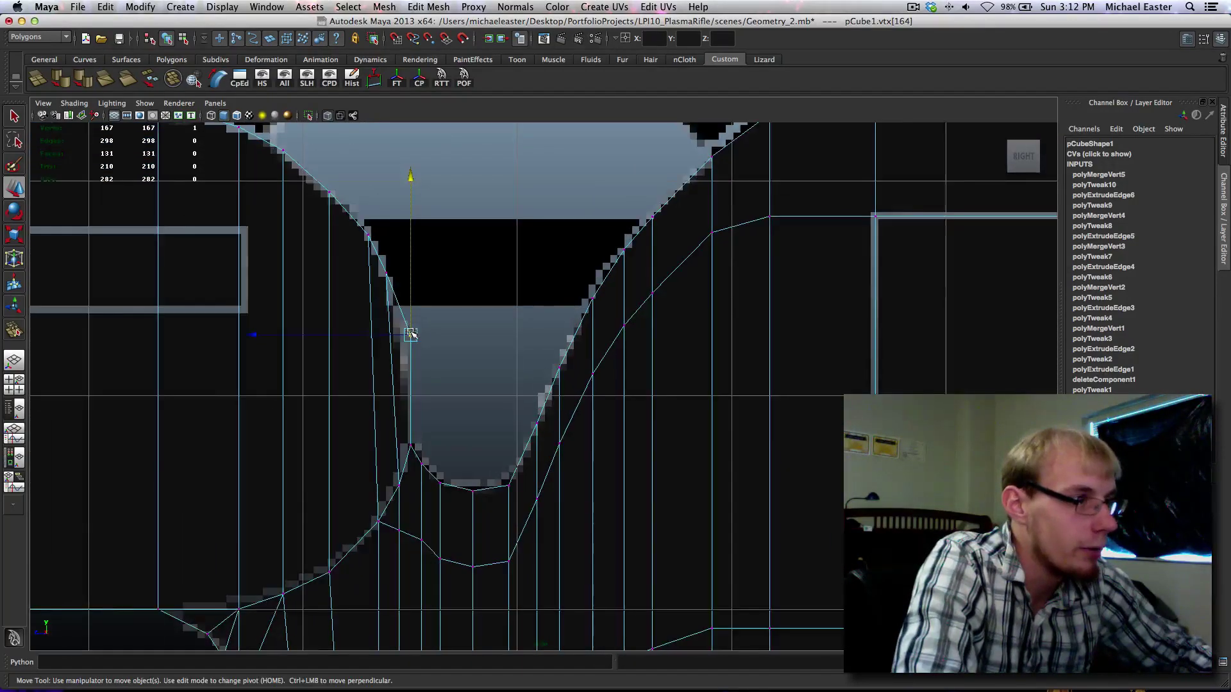
middle_click_drag(339, 313, 430, 343, "alt")
middle_click_drag(572, 360, 567, 361, "shift")
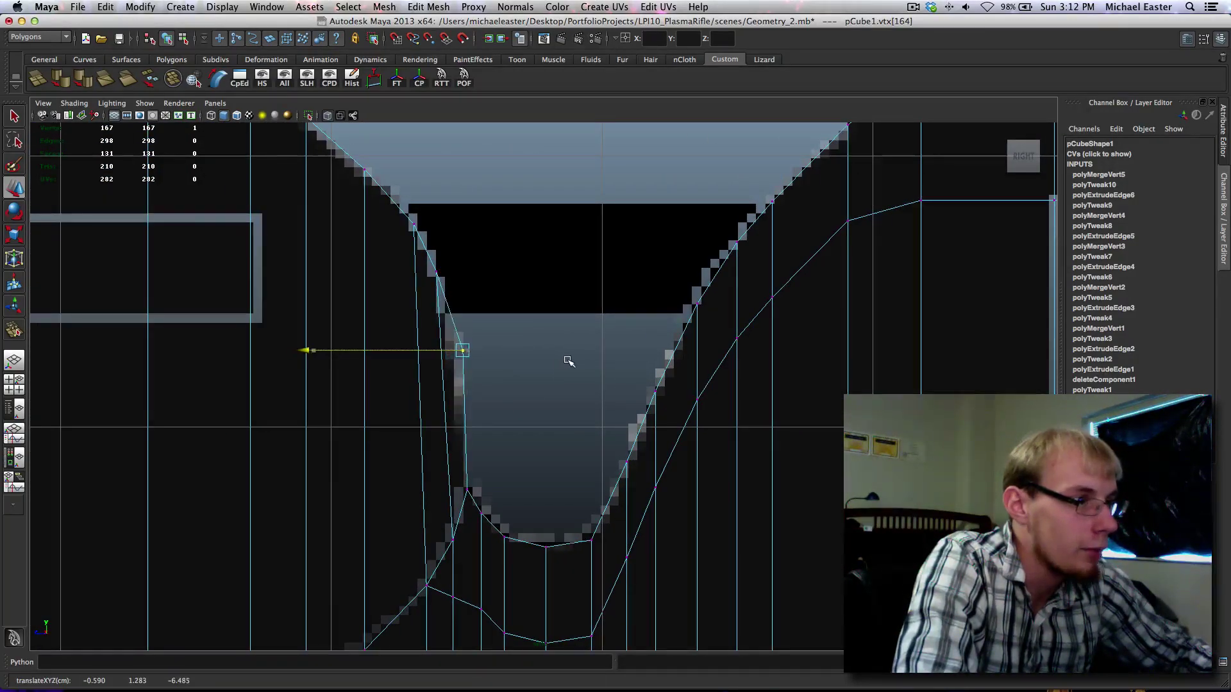
Step: Check the receiver's overall shape and fine-tune the two lowest moved vertices against the rear outline
scroll(568, 362, "down", 10)
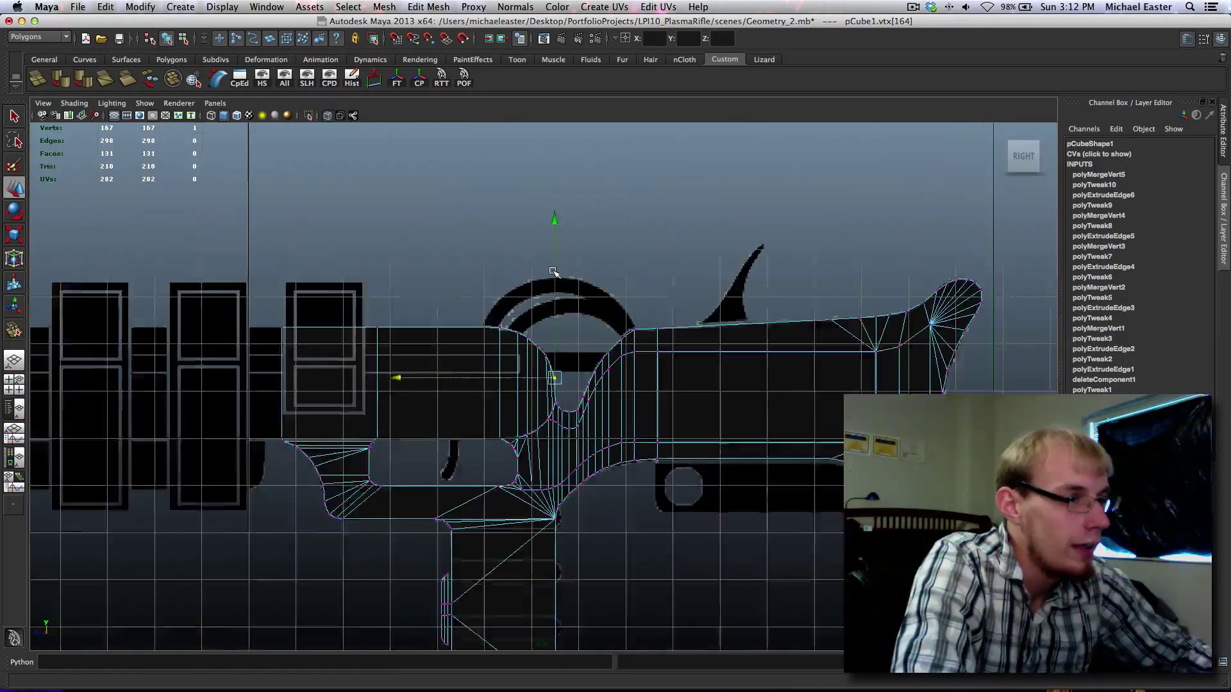
scroll(552, 272, "down", 3)
scroll(321, 321, "up", 6)
middle_click_drag(445, 313, 420, 332, "alt")
scroll(387, 376, "up", 7)
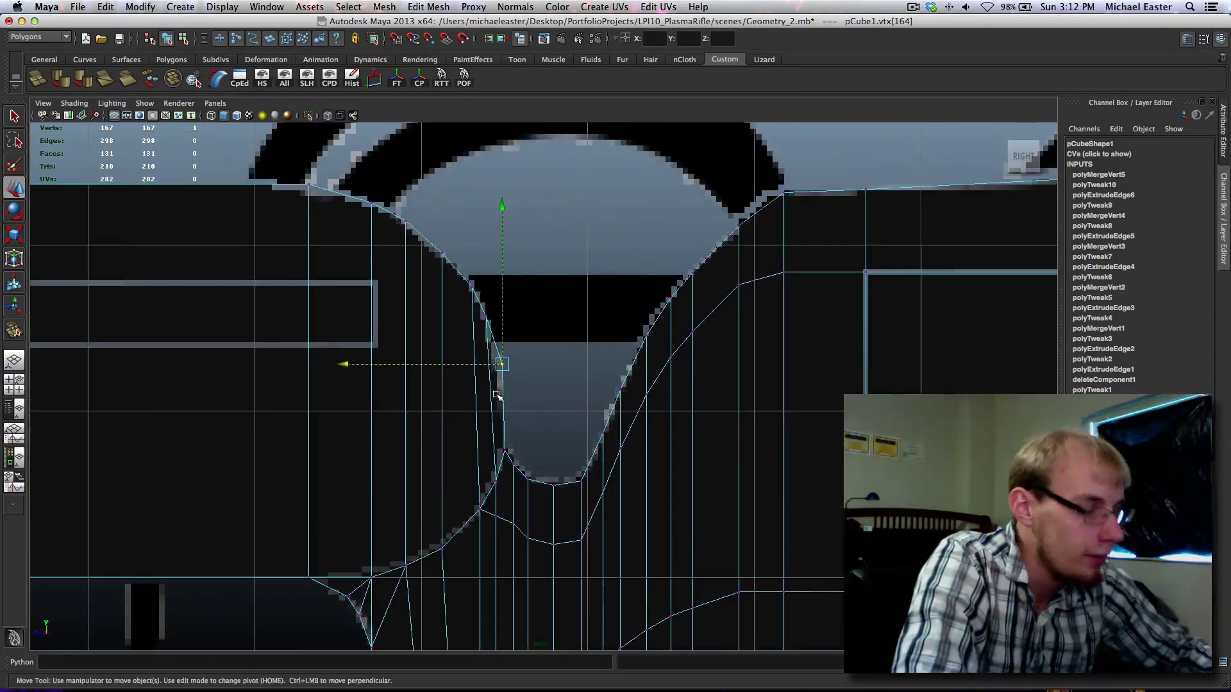
middle_click_drag(509, 431, 509, 483, "alt")
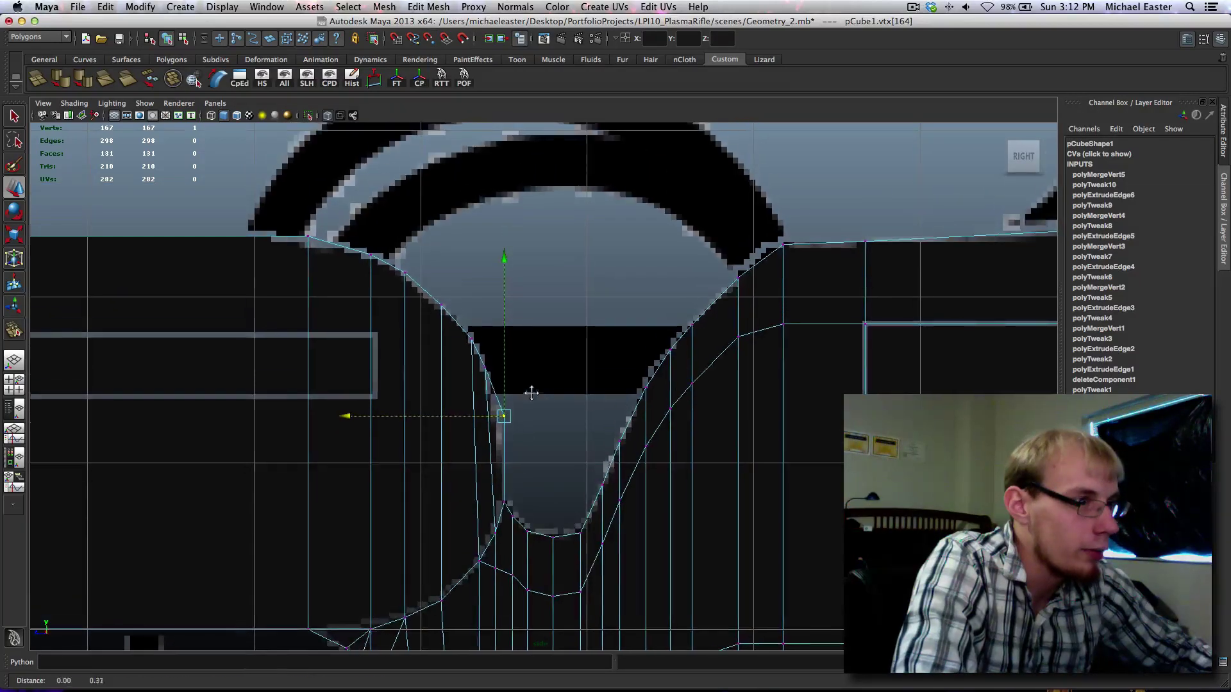
left_click(490, 368)
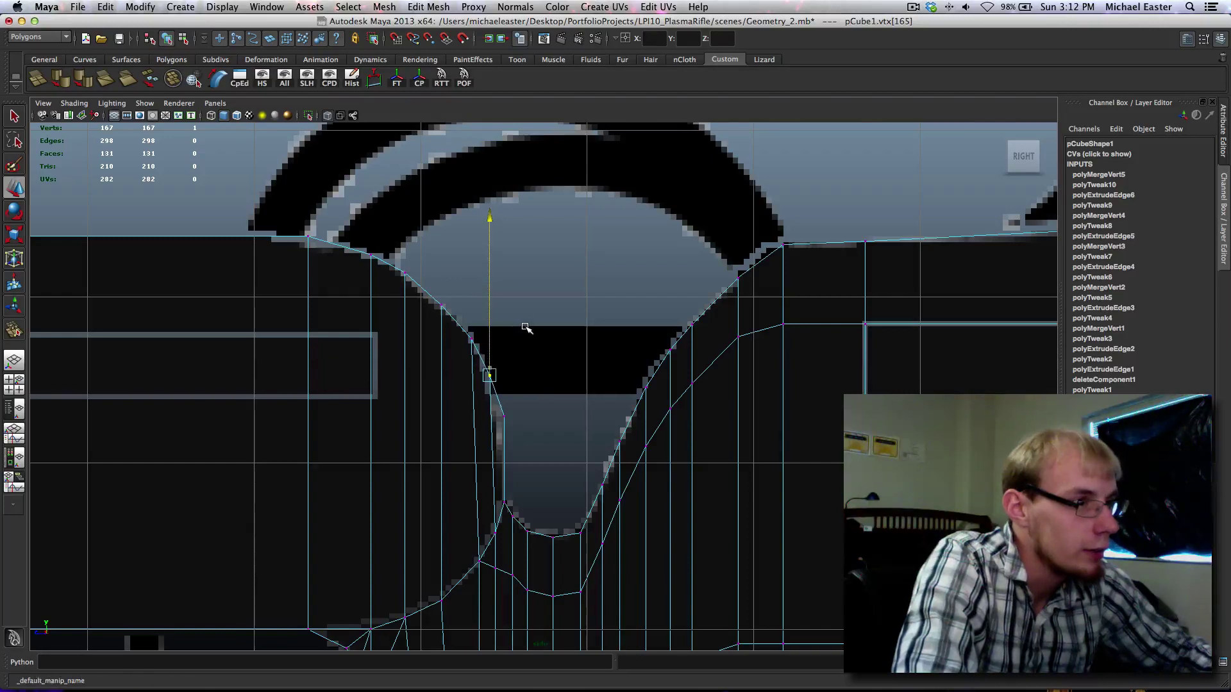
left_click_drag(544, 362, 503, 427)
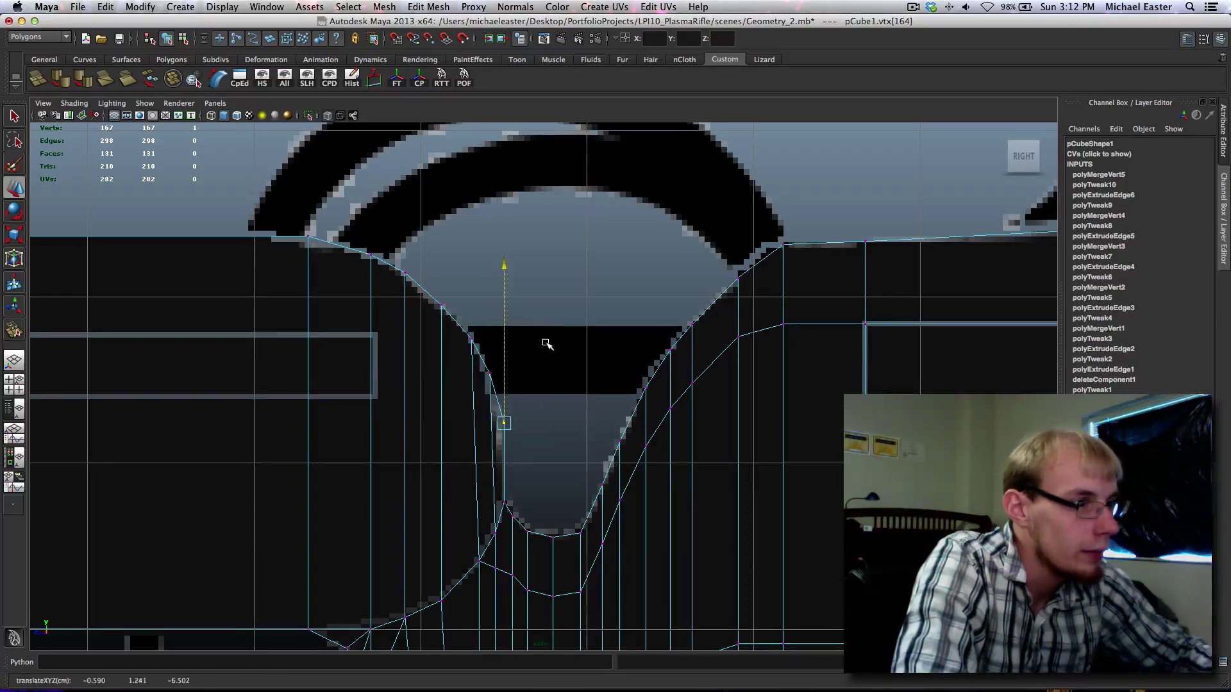
mouse_move(520, 326)
middle_mouse_down("alt")
mouse_move(611, 354)
mouse_move(519, 332)
mouse_move(552, 342)
mouse_move(572, 319)
mouse_move(542, 318)
mouse_move(584, 316)
middle_mouse_up("alt")
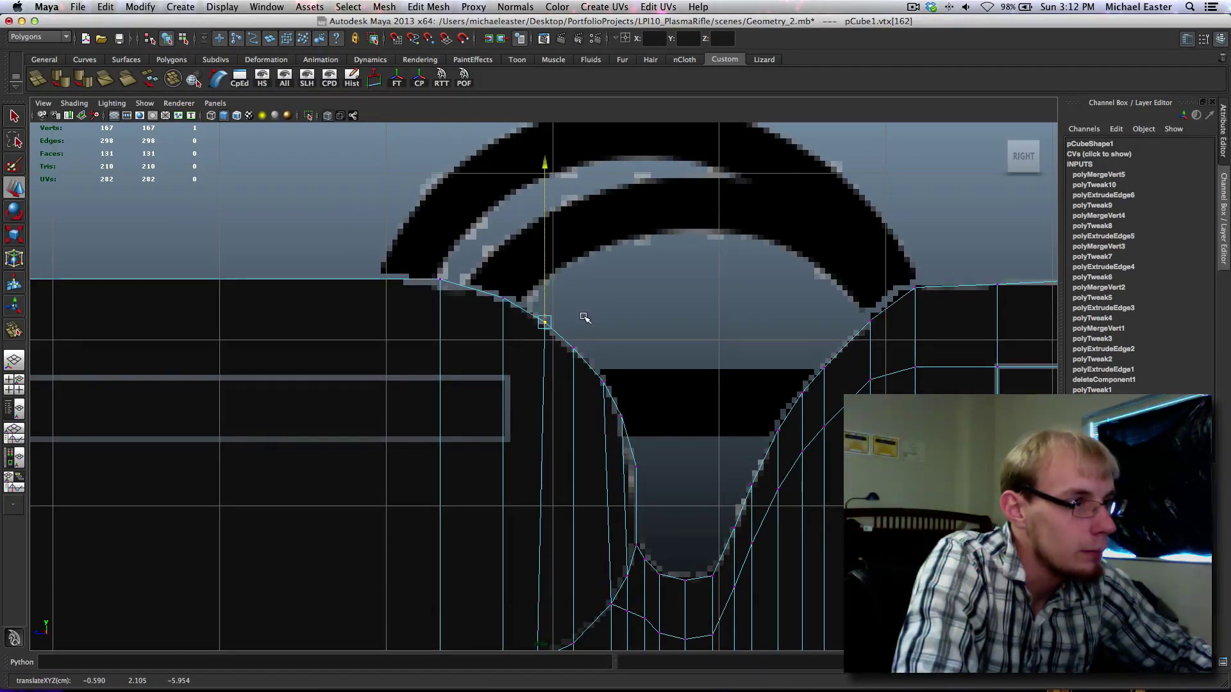
Step: Fine-tune the vertices on the steep middle part of the receiver's rear curve against the reference outline
left_click_drag(590, 353, 611, 389)
middle_click_drag(621, 383, 662, 359)
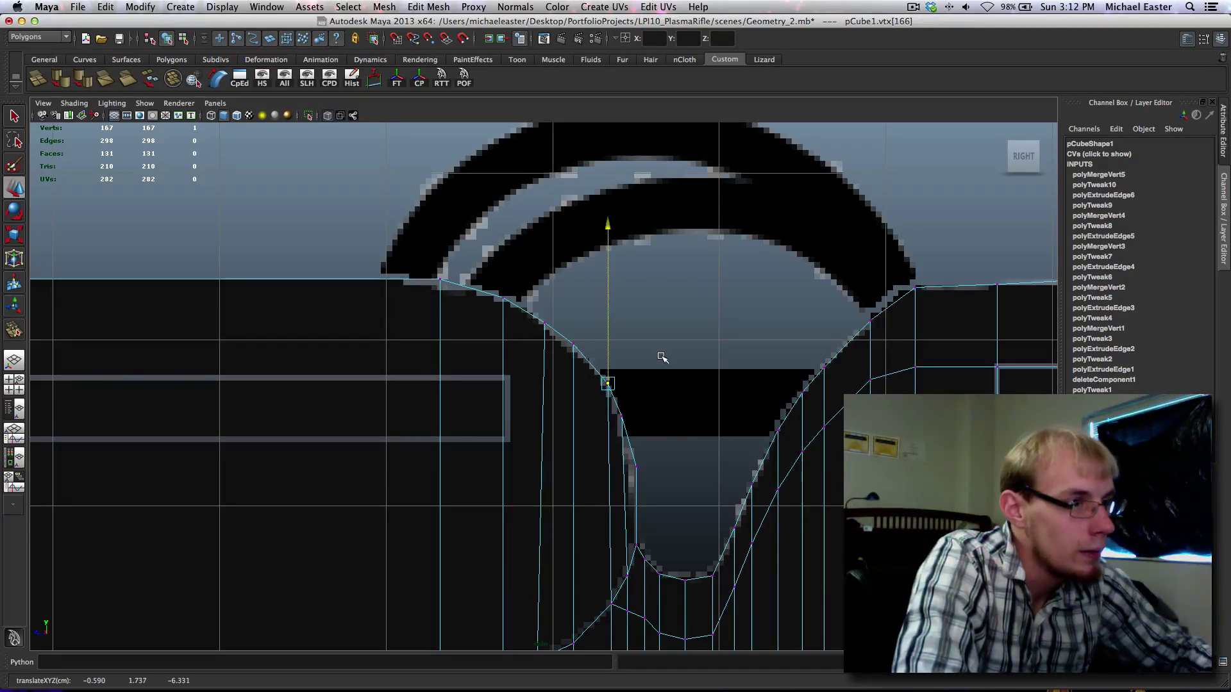
left_click_drag(616, 399, 642, 428)
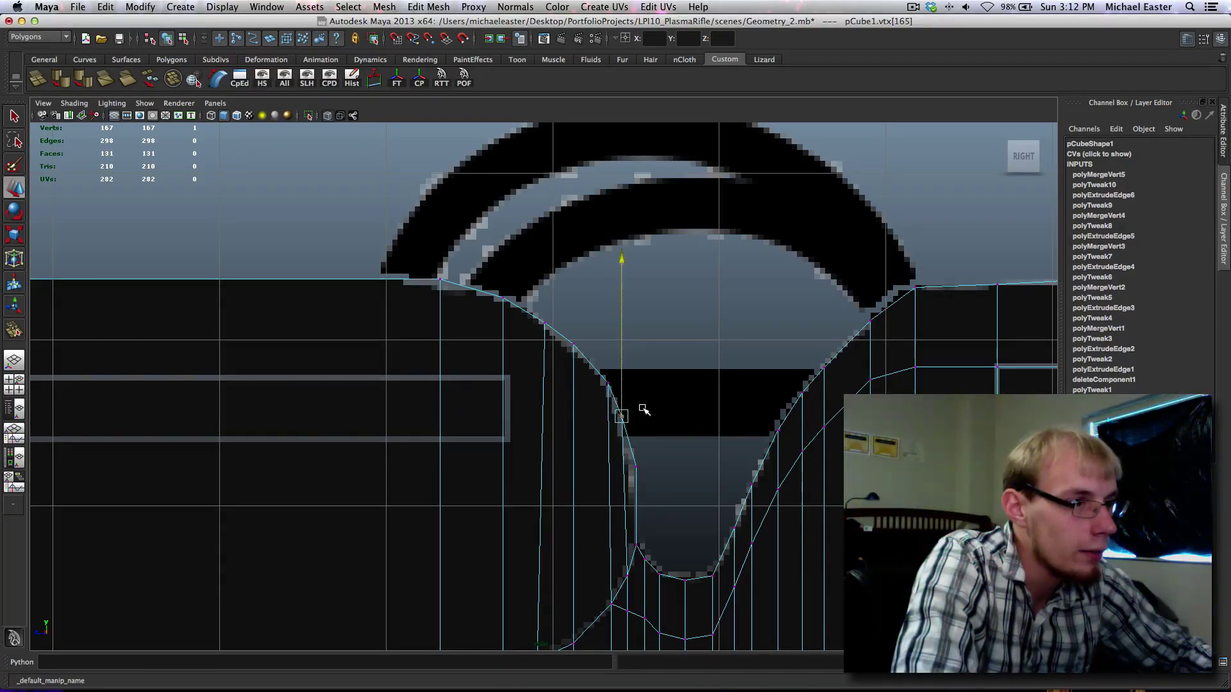
middle_click_drag(643, 411, 670, 404)
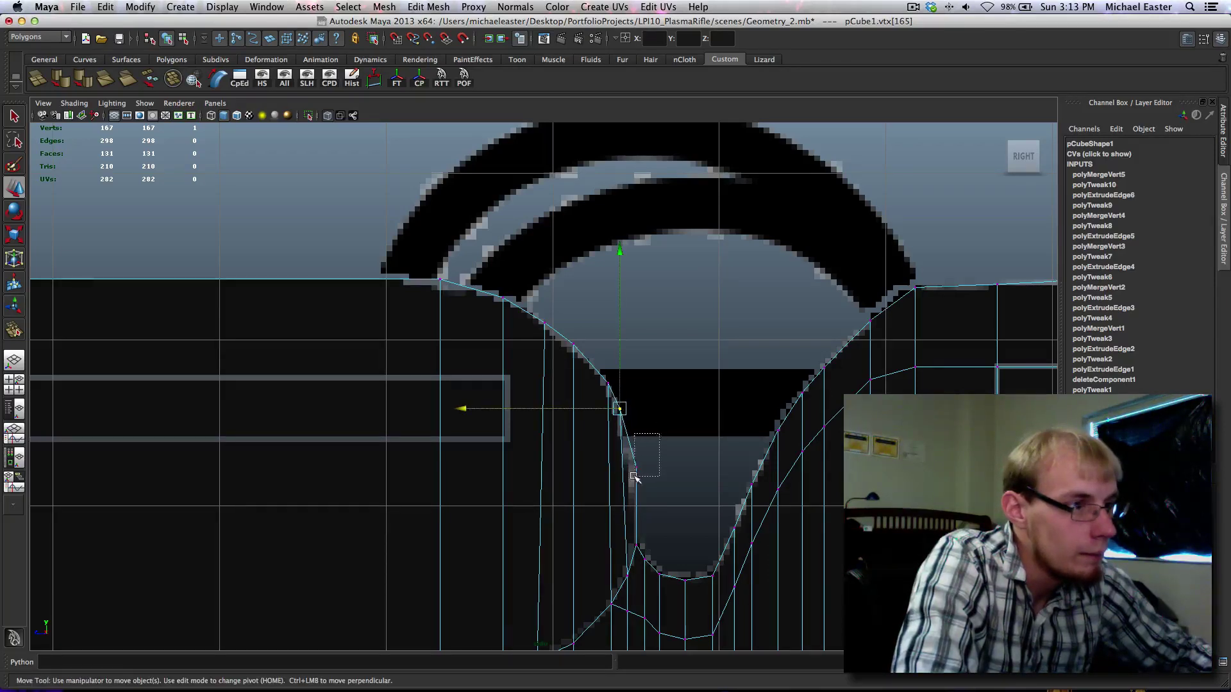
left_click_drag(660, 435, 633, 478)
middle_click_drag(658, 420, 644, 408, "alt")
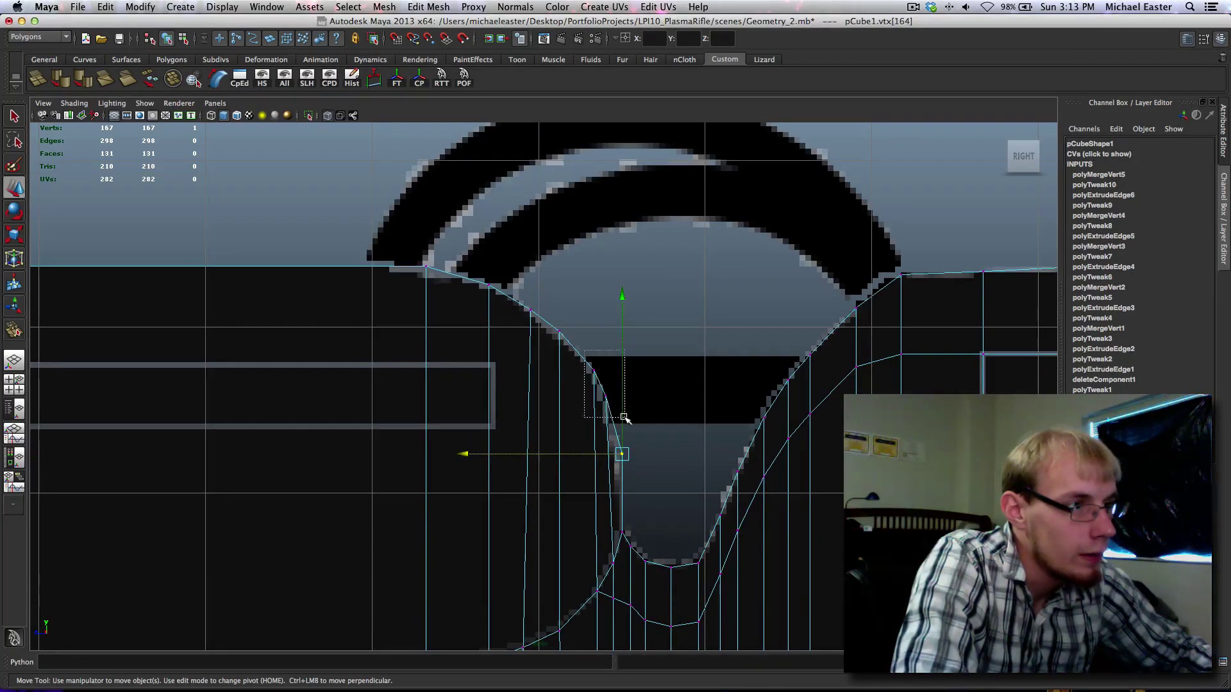
left_click_drag(624, 417, 625, 417)
middle_click_drag(635, 409, 643, 408)
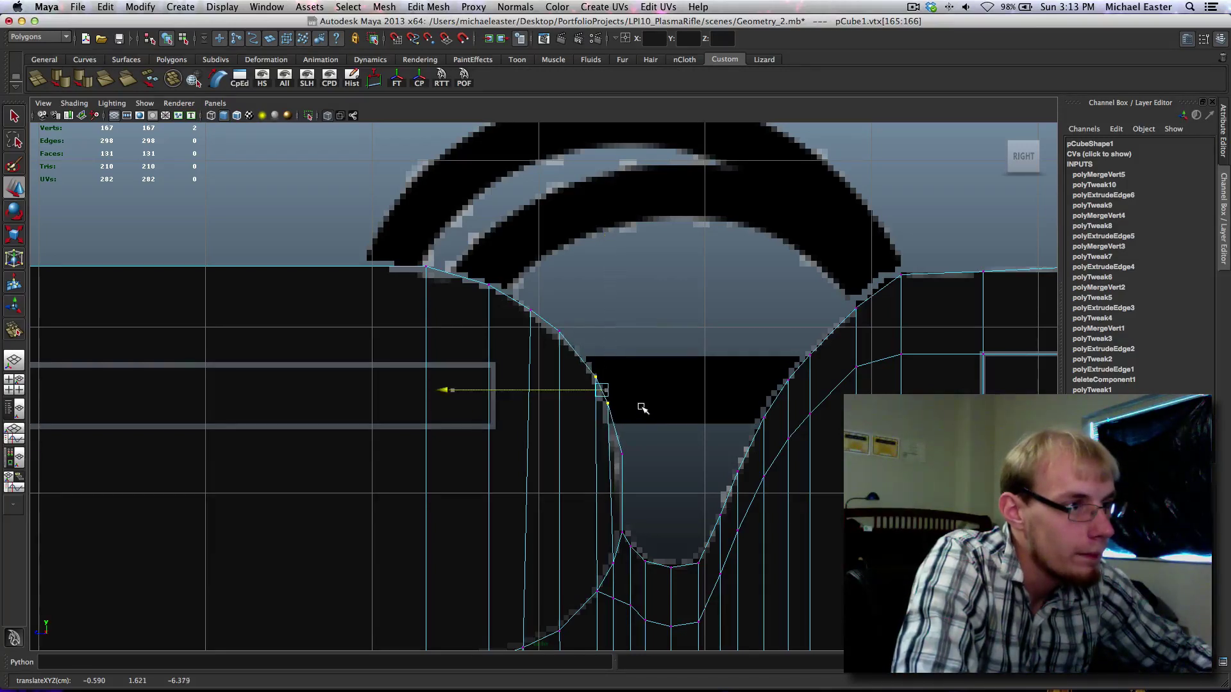
Step: Even out the spacing of the two vertices above the steep section along the rear outline and return to object mode
left_click(561, 331)
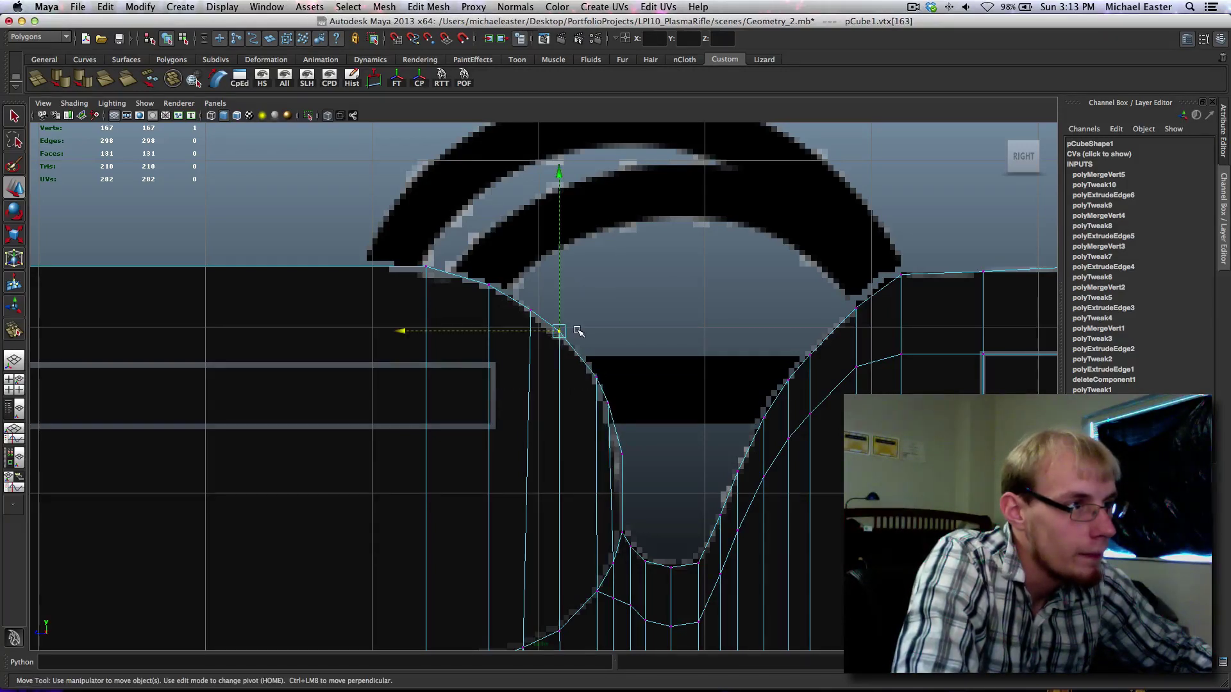
middle_click_drag(562, 329, 598, 334)
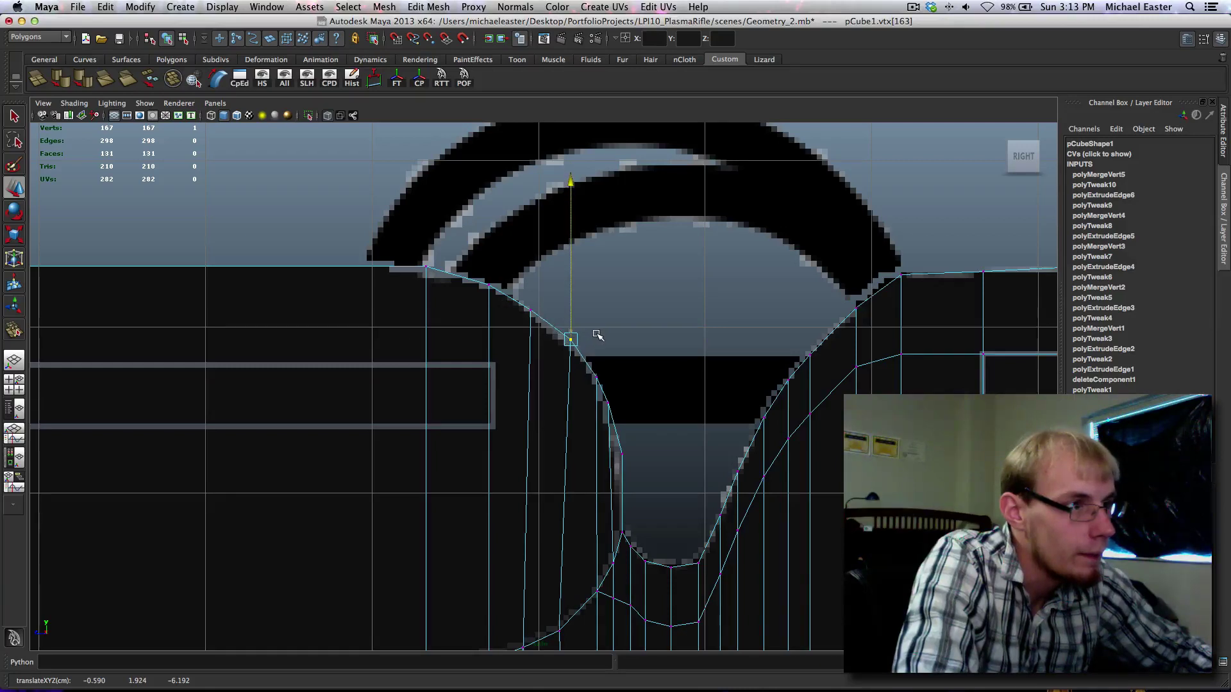
left_click_drag(589, 353, 598, 372)
middle_click_drag(626, 375, 623, 364)
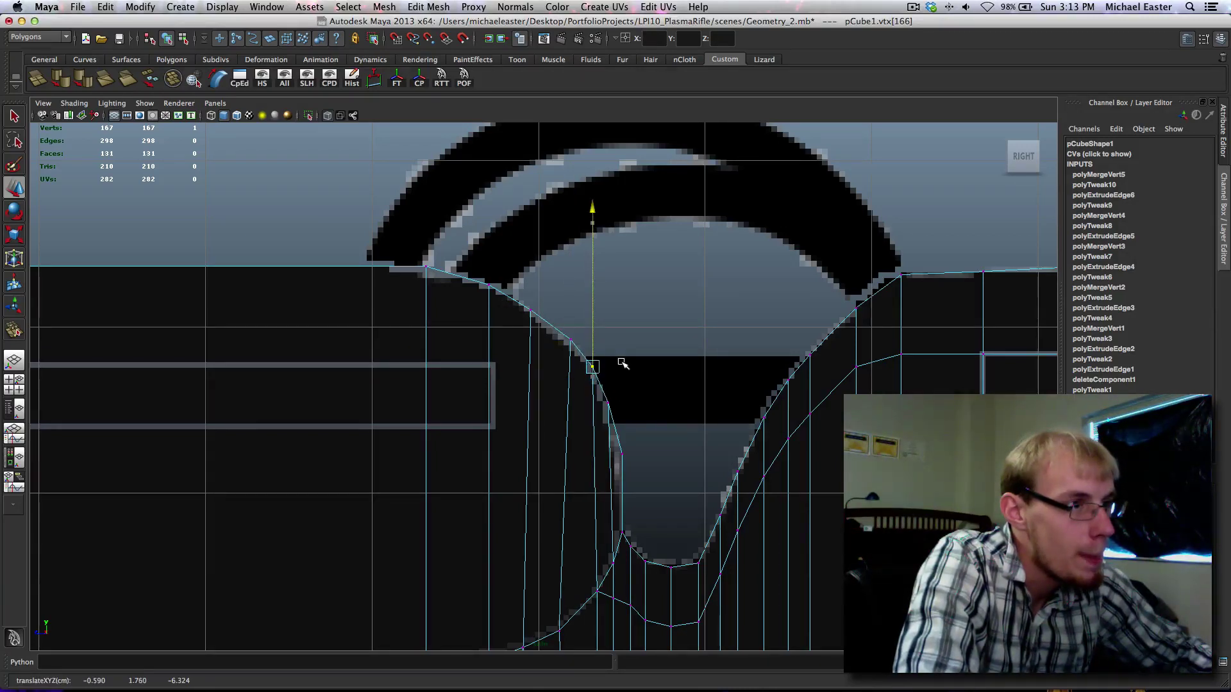
scroll(623, 363, "down", 10)
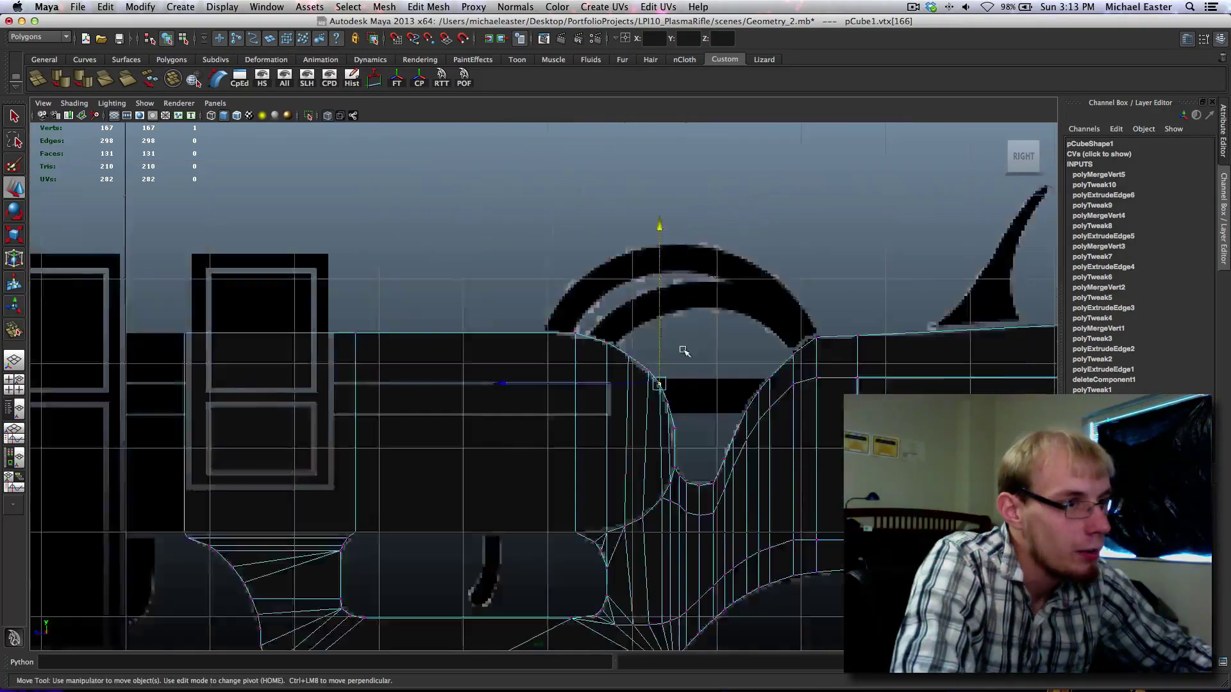
middle_click_drag(564, 411, 504, 384, "alt")
scroll(503, 384, "up", 3)
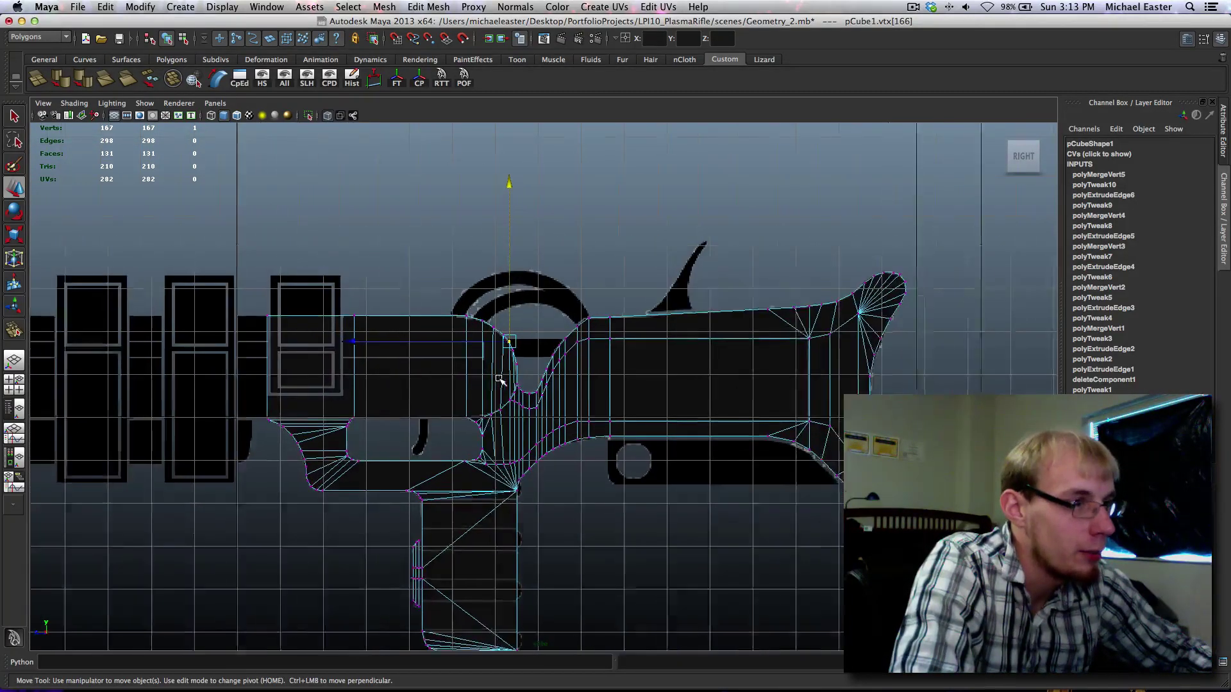
right_click_drag(514, 413, 563, 391)
key("q")
Step: Extrude the receiver's front vertical edge forward along the barrel to the front end of the side reference, at about Z 15.6
middle_click_drag(672, 391, 925, 418, "alt")
middle_click_drag(586, 386, 482, 343, "alt")
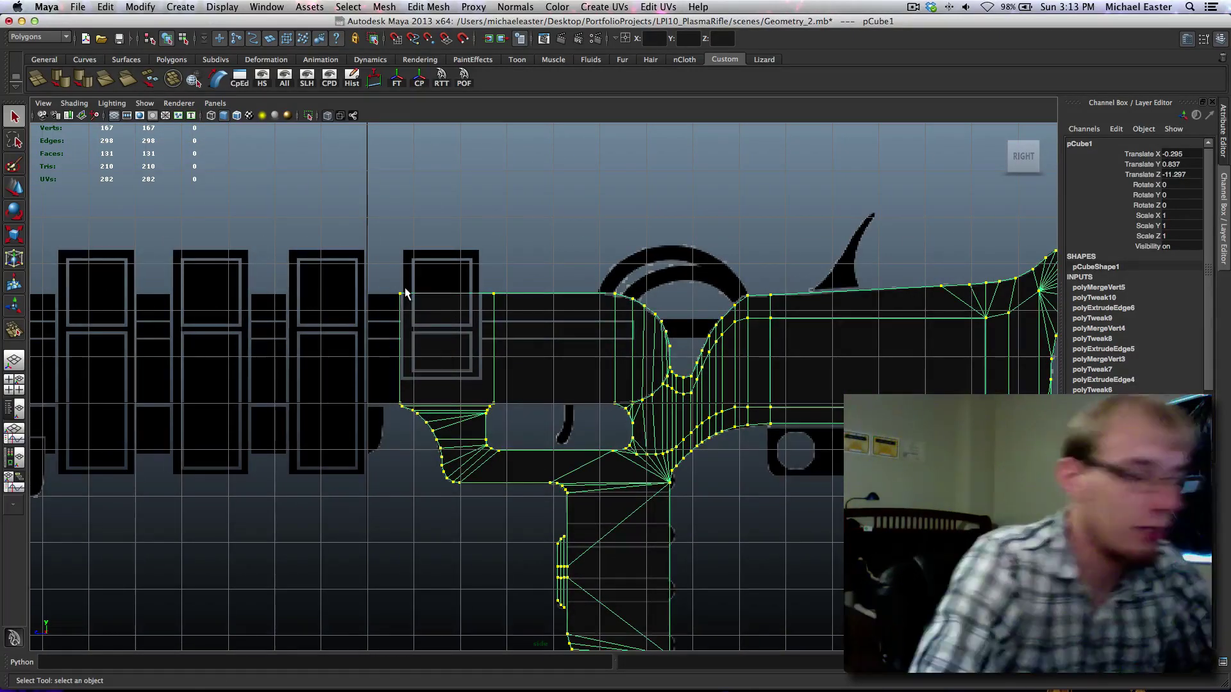
right_click_drag(398, 326, 399, 293)
left_click(402, 329)
middle_click_drag(445, 323, 563, 322, "alt")
key("w")
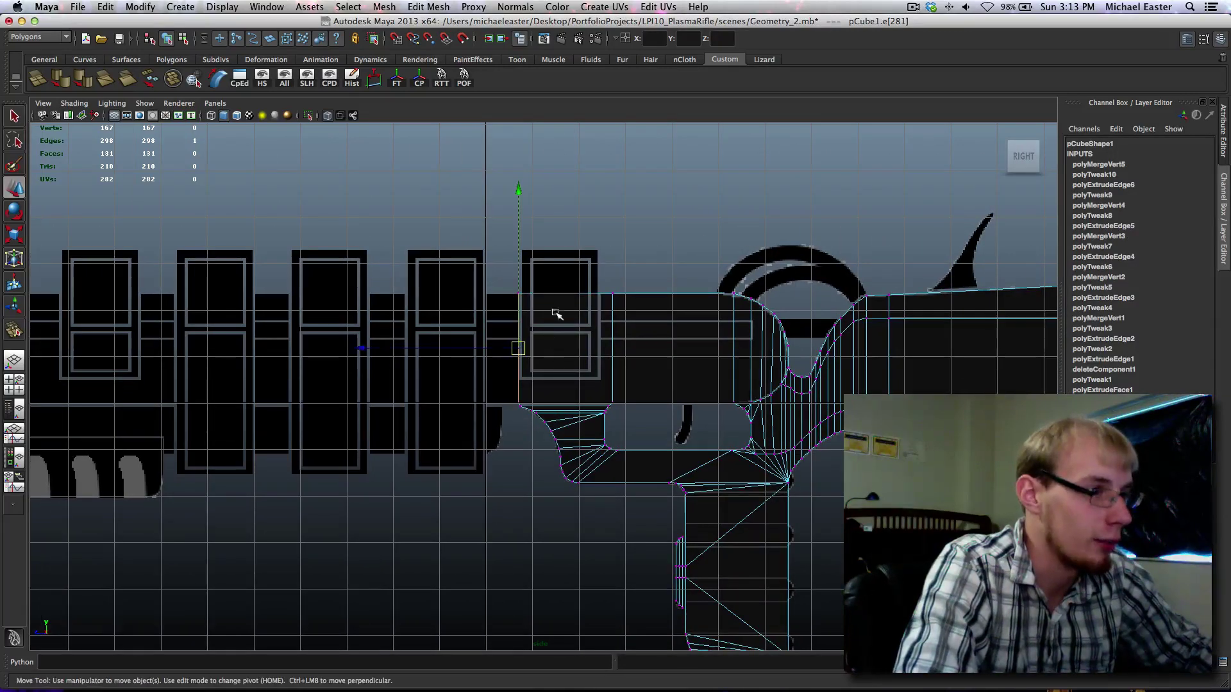
key("ctrl+e")
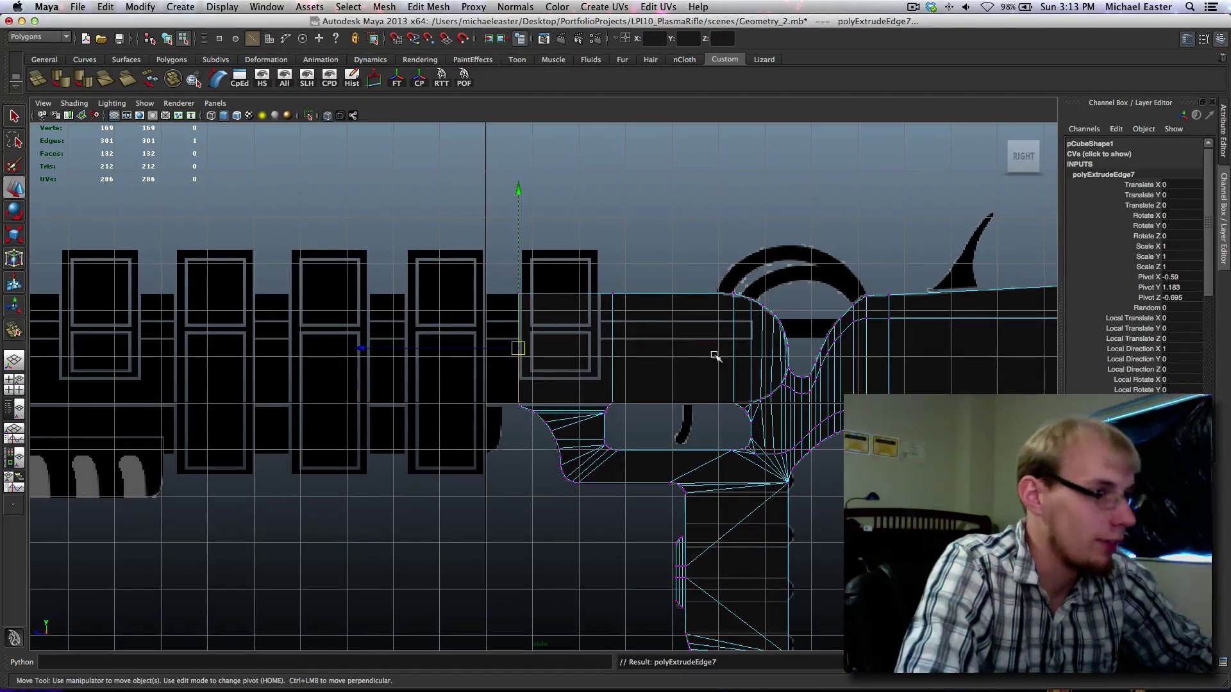
middle_click_drag(709, 352, 374, 327, "shift")
middle_click_drag(307, 321, 701, 352, "alt")
middle_click_drag(752, 350, 331, 345)
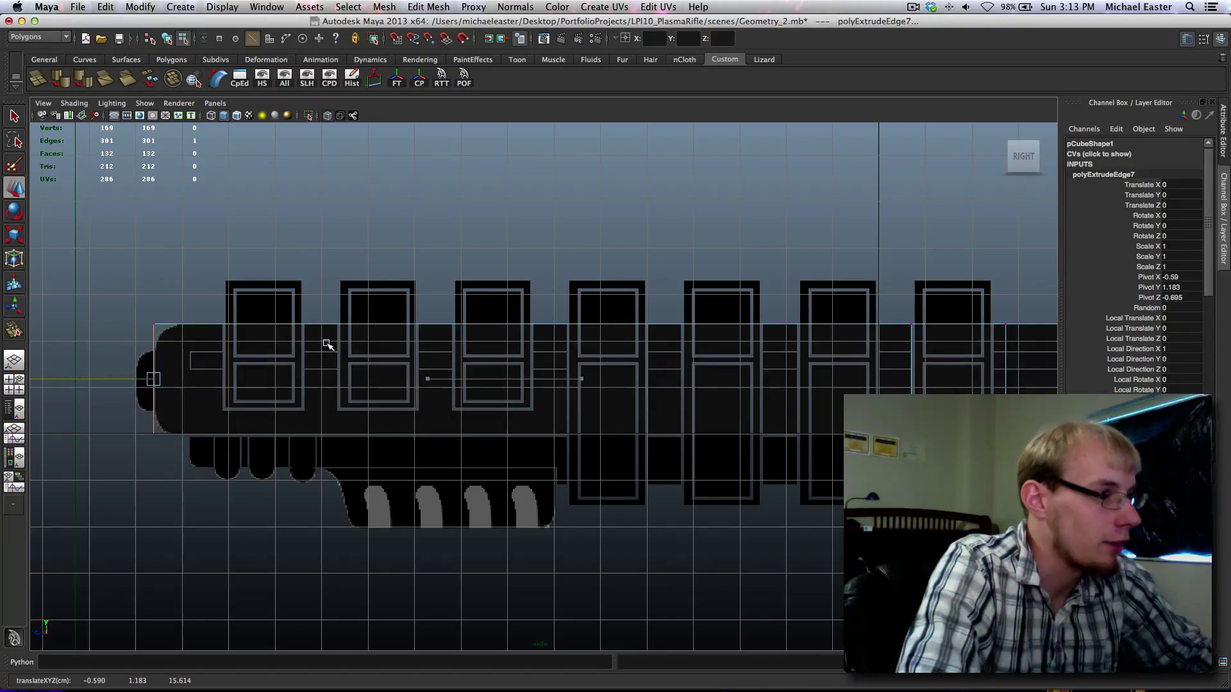
middle_click_drag(506, 352, 360, 330, "alt")
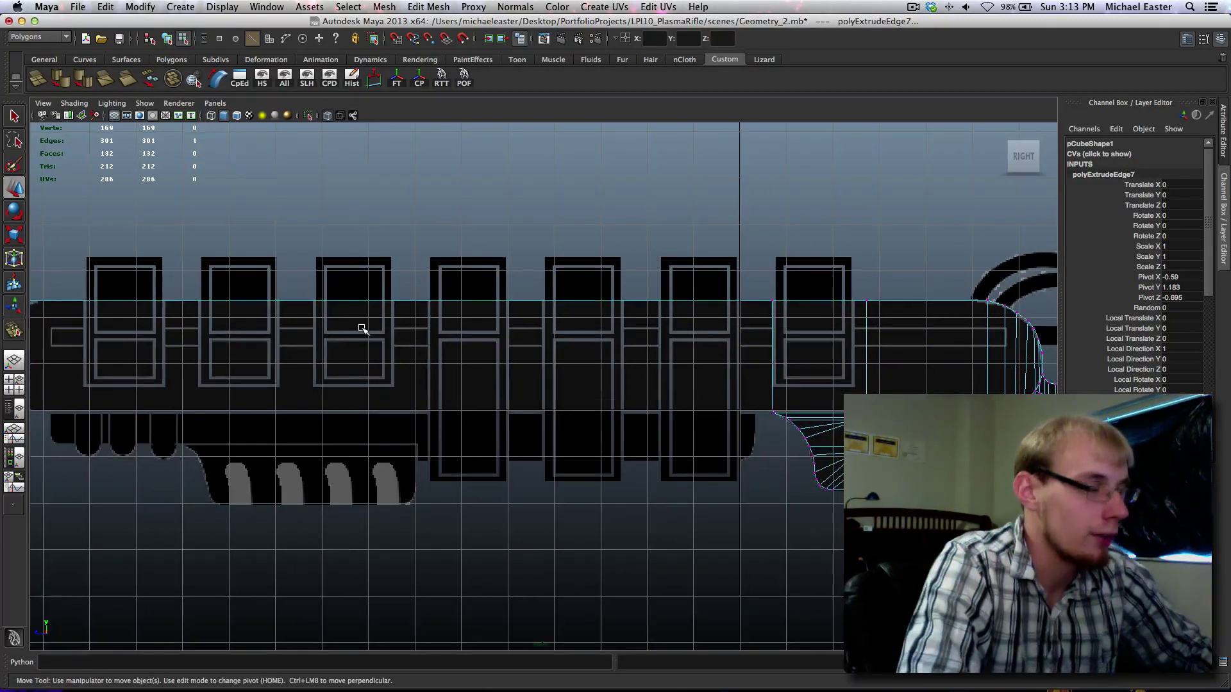
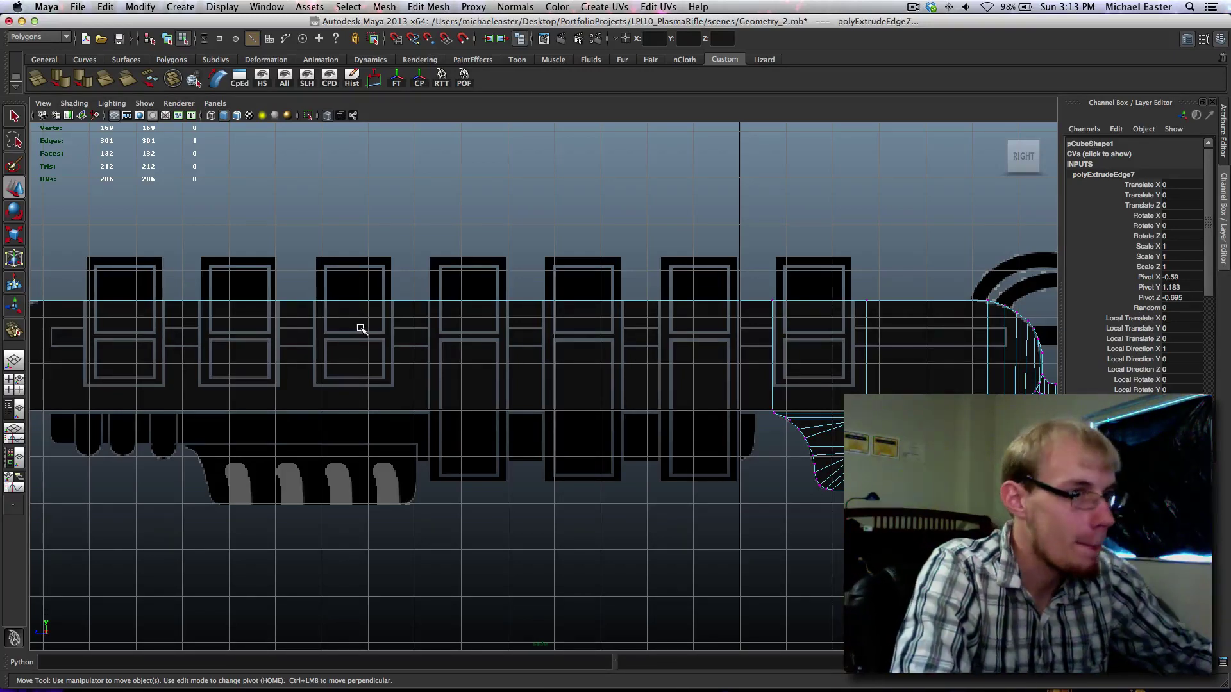
Step: Try shifting the extruded front edge sideways over the front reference, undo it, and recheck the edge in the side view
middle_click_drag(361, 329, 550, 333, "alt")
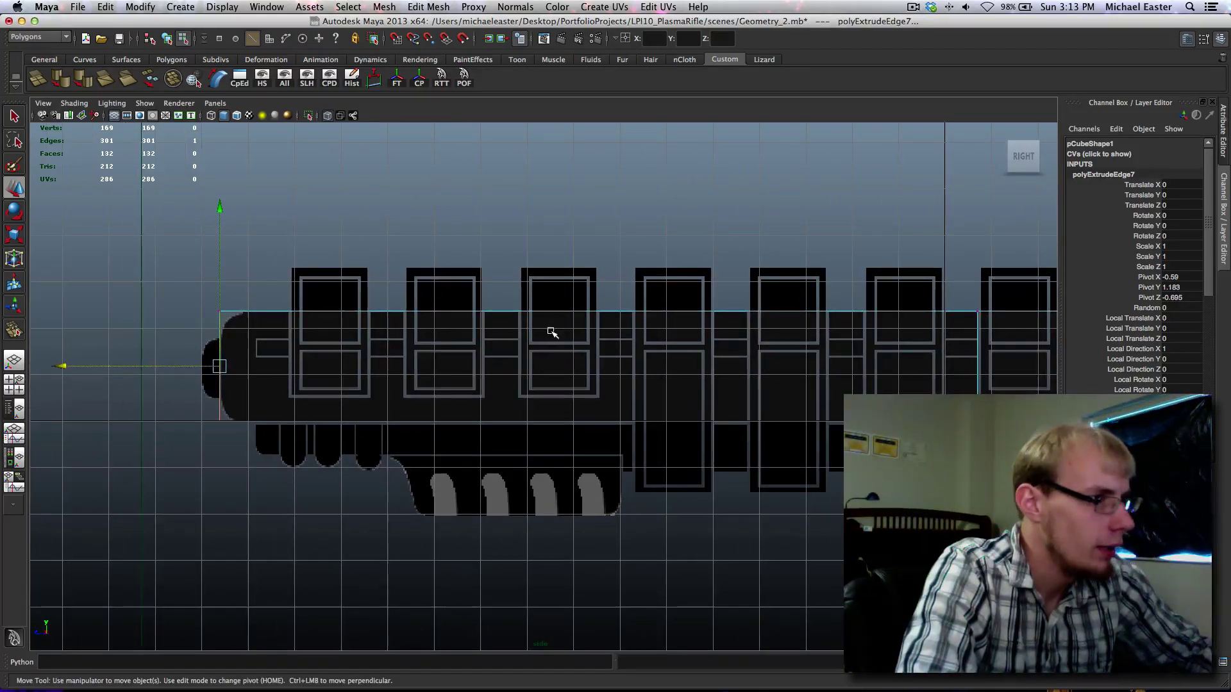
key("space")
key("space")
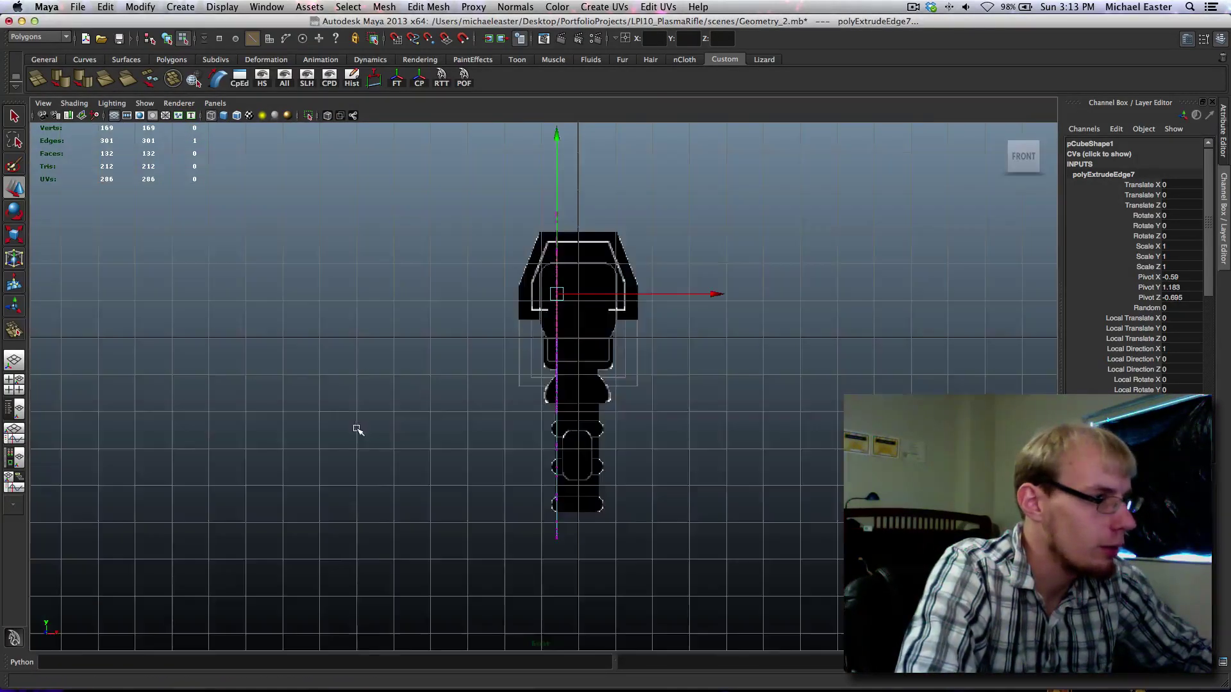
middle_click_drag(357, 428, 367, 467, "alt")
right_click_drag(367, 467, 435, 505, "alt")
middle_click_drag(618, 404, 715, 362, "alt")
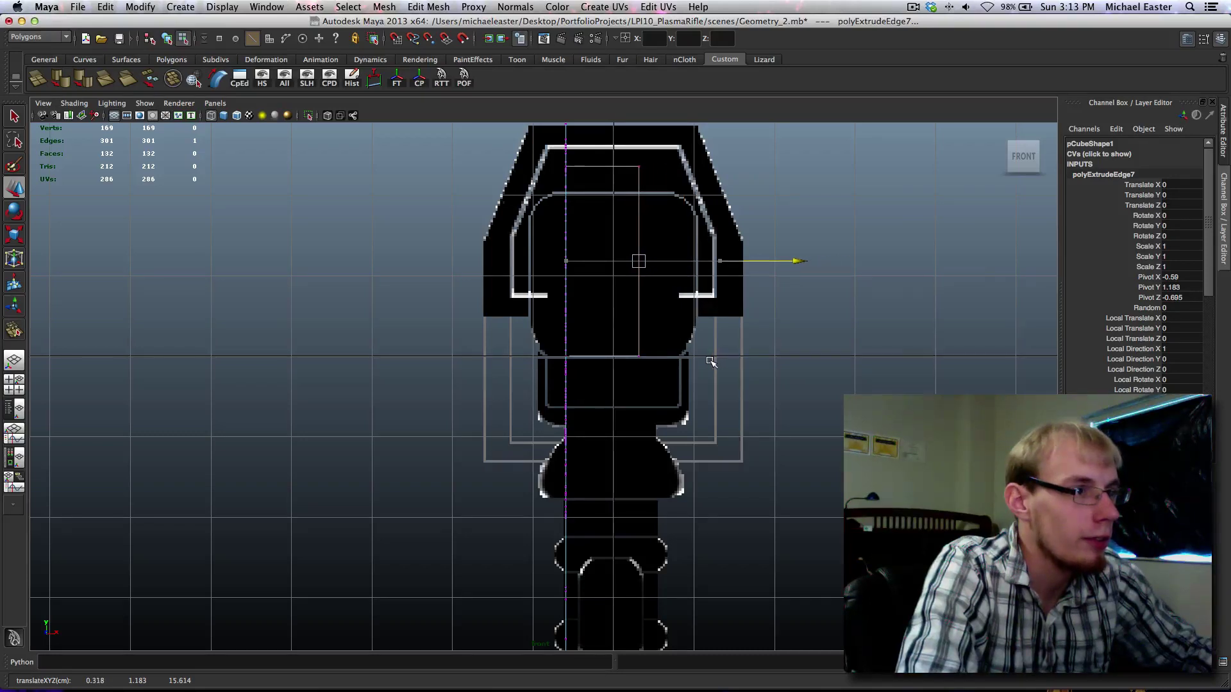
middle_click_drag(725, 356, 602, 400, "alt")
key("z")
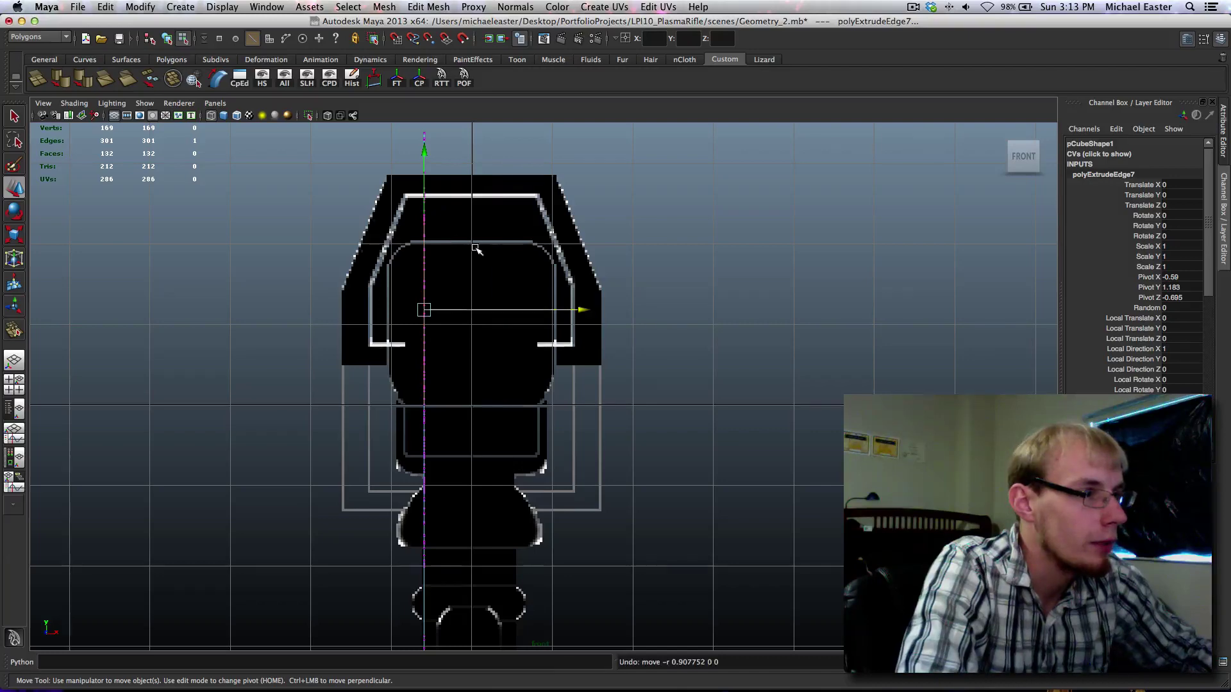
key("space")
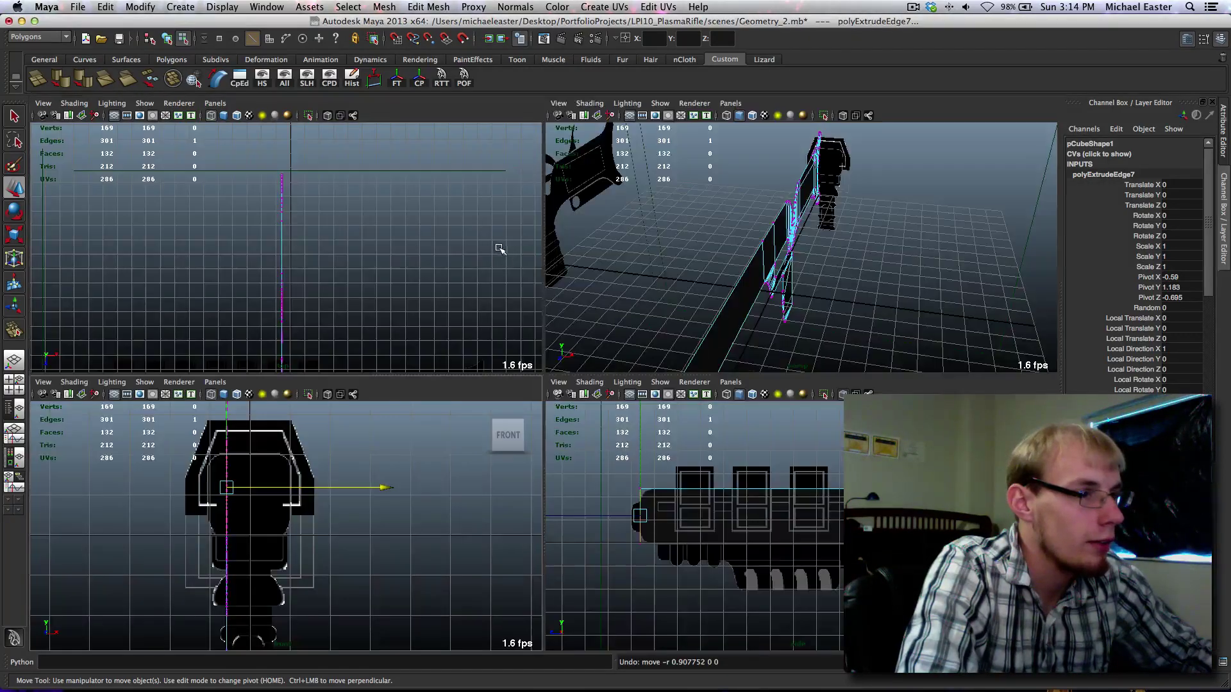
key("space")
middle_click_drag(694, 502, 634, 492, "alt")
middle_click_drag(700, 450, 681, 473, "alt")
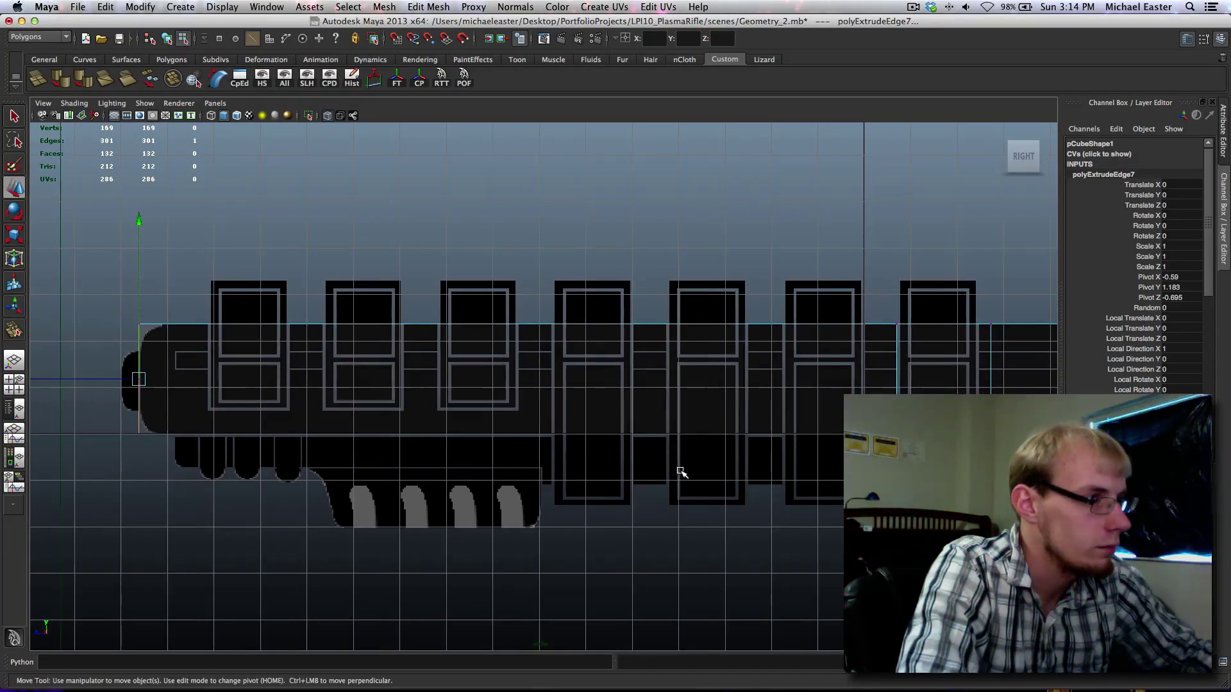
Step: Try moving the front edge sideways in the front view and lowering its upper vertex to the reference body's rounded top
key("space")
middle_click_drag(309, 478, 387, 455, "alt")
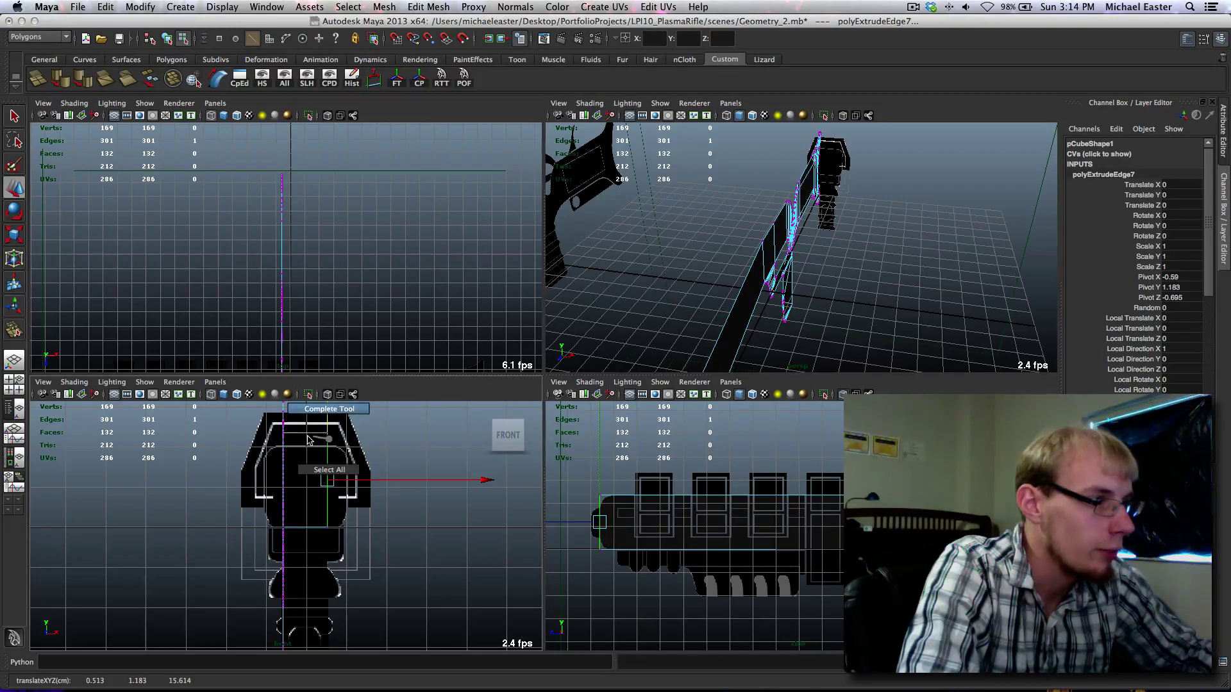
right_click_drag(308, 440, 276, 442)
key("q")
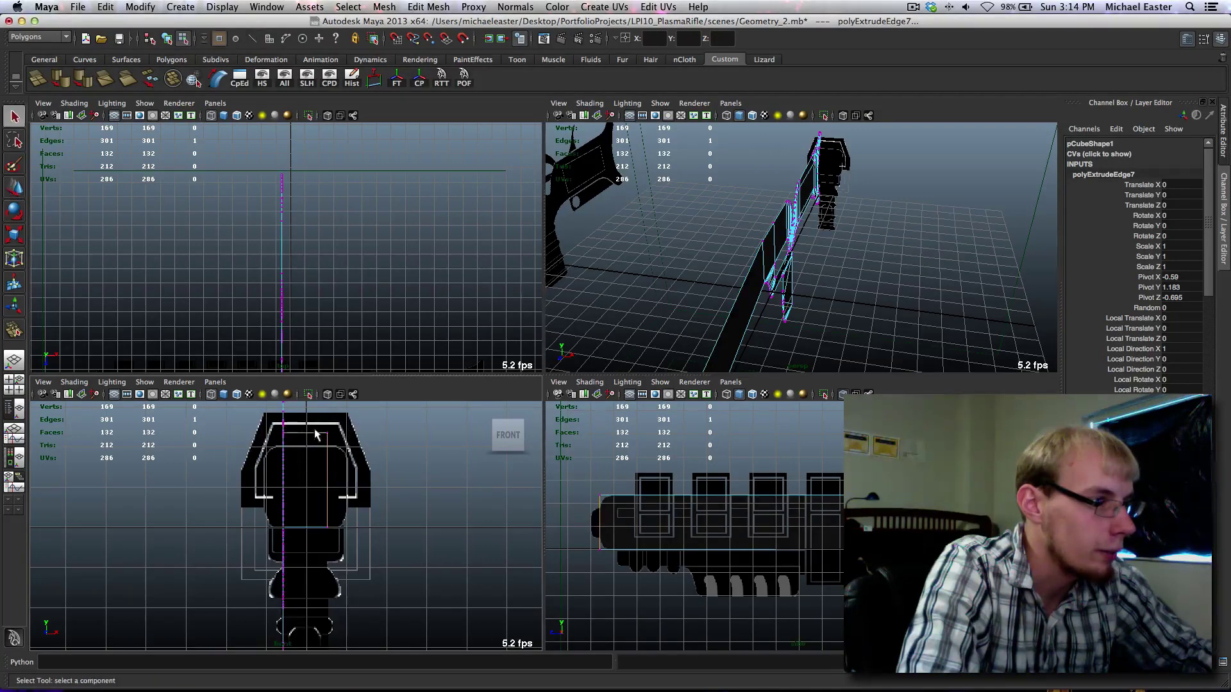
left_click(327, 433)
key("w")
middle_click_drag(353, 435, 356, 444)
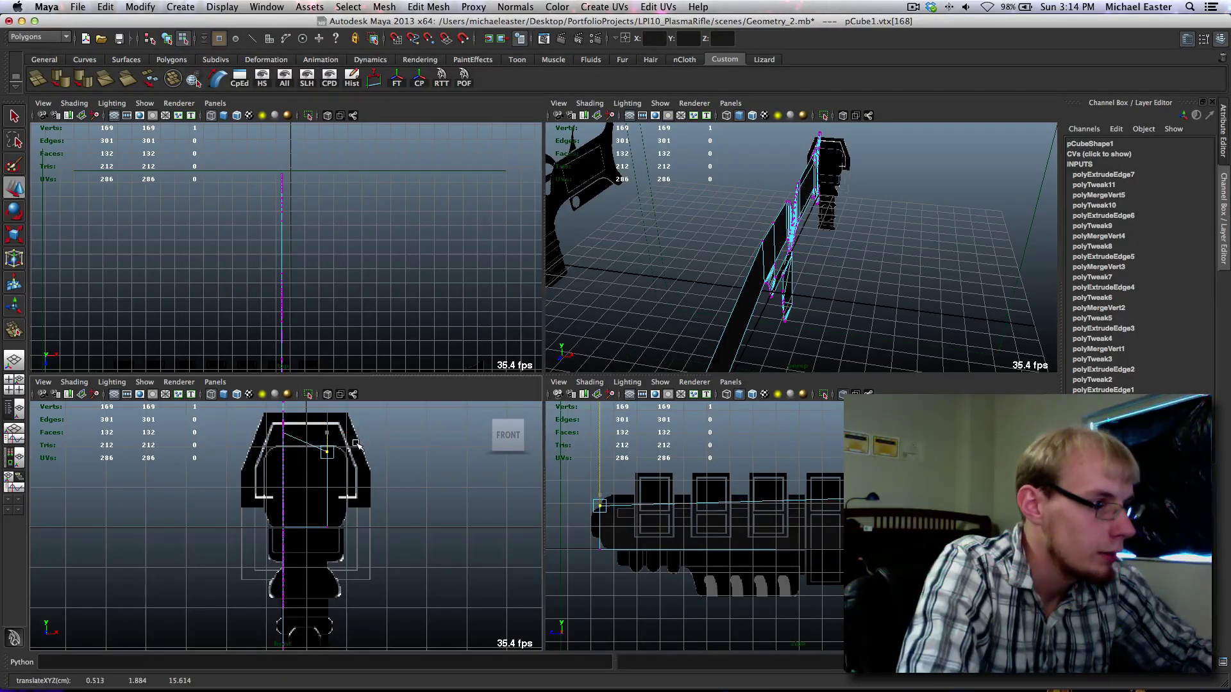
Step: Bring the front edge's upper vertex back up to the barrel's top line in the side view
key("space")
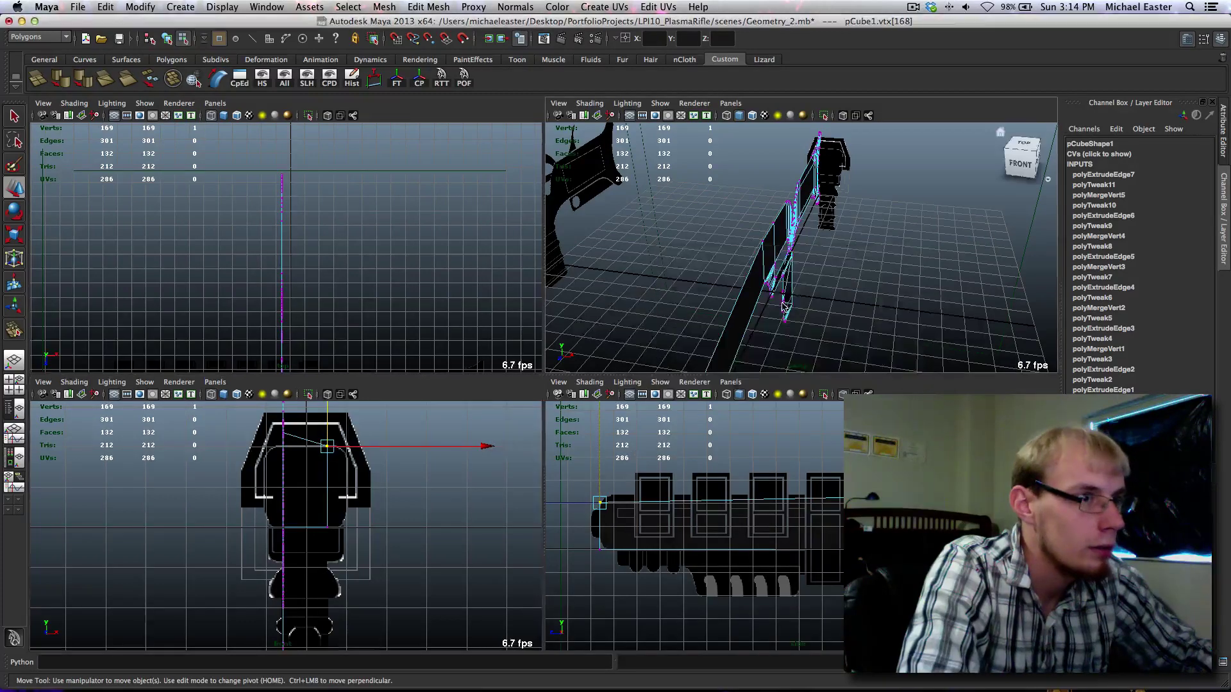
key("space")
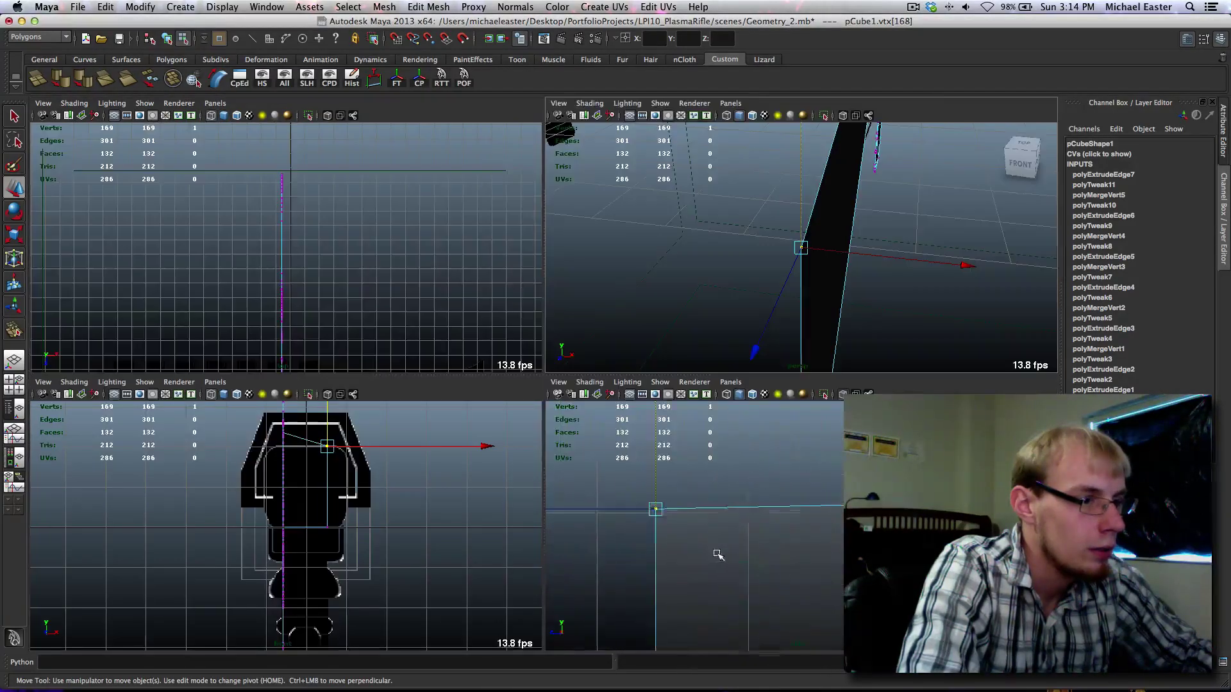
key("space")
scroll(667, 509, "down", 10)
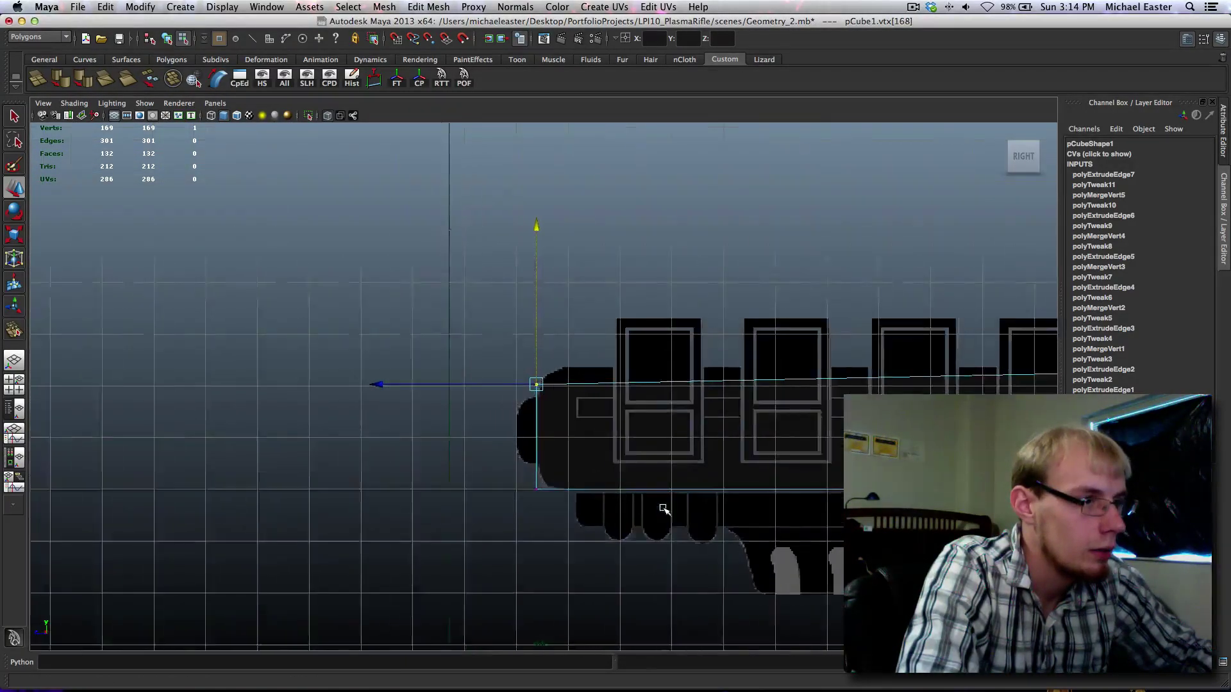
scroll(667, 510, "up", 3)
middle_click_drag(718, 503, 684, 468, "alt")
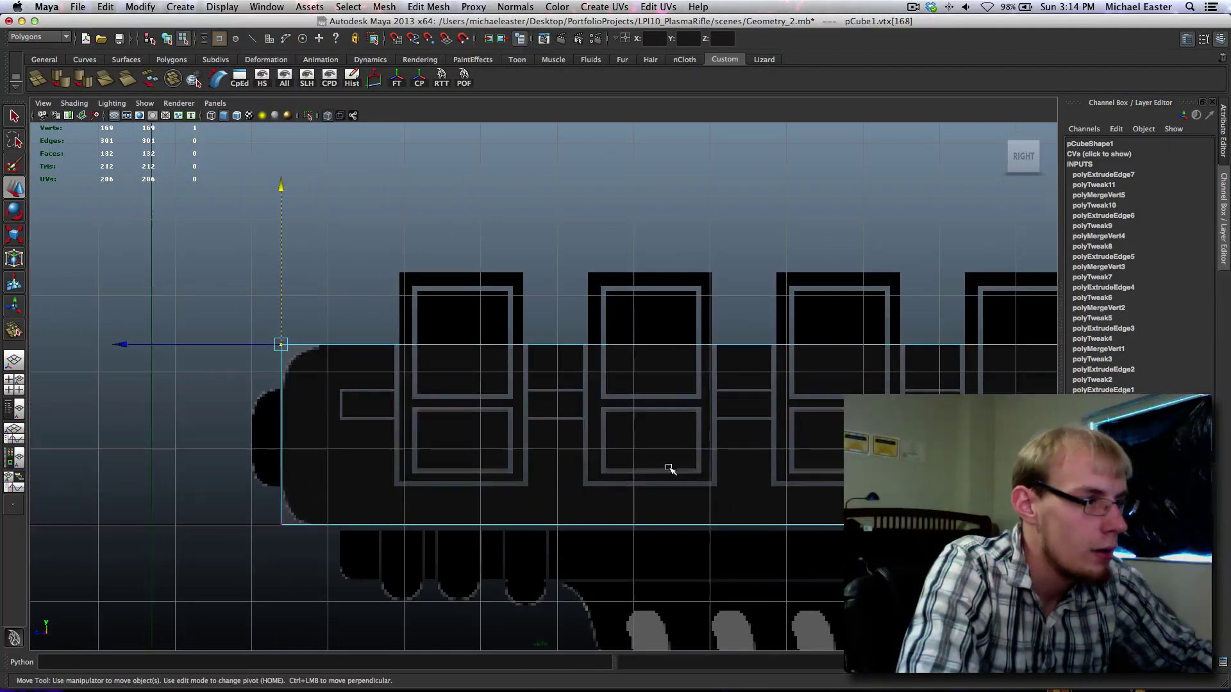
middle_click_drag(520, 452, 557, 445, "alt")
Step: Inspect the front end in perspective and undo the trial moves of its edge and upper vertex
key("space")
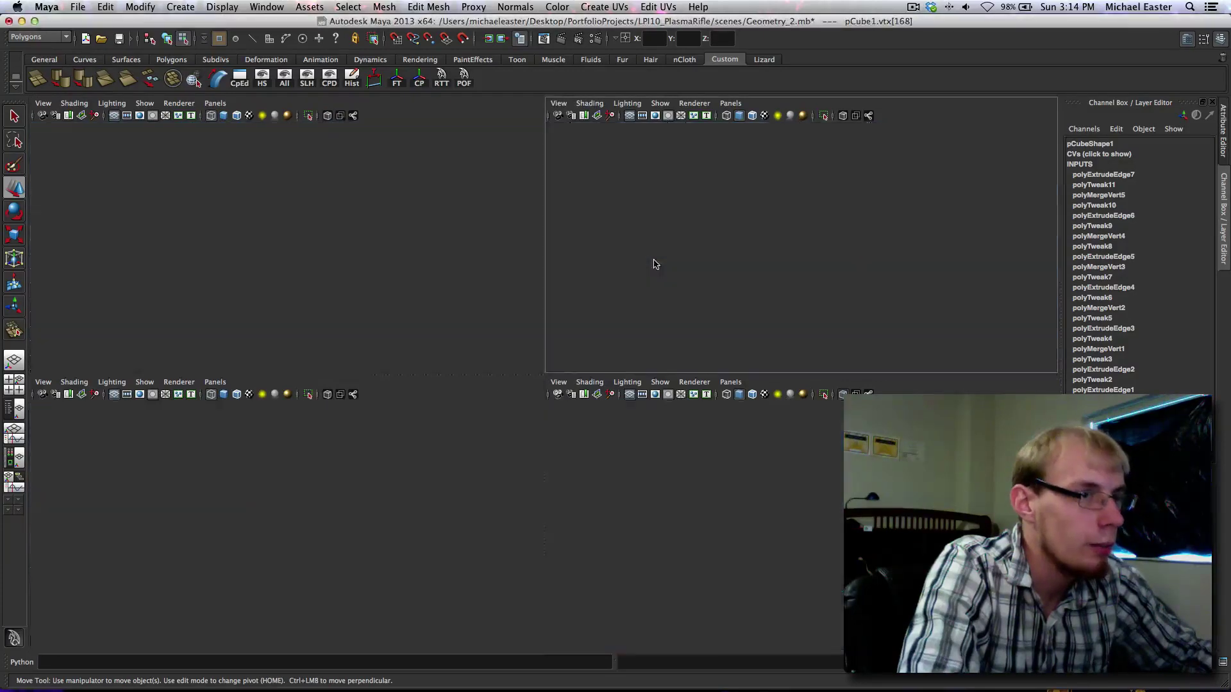
key("space")
left_click_drag(826, 442, 714, 441, "alt")
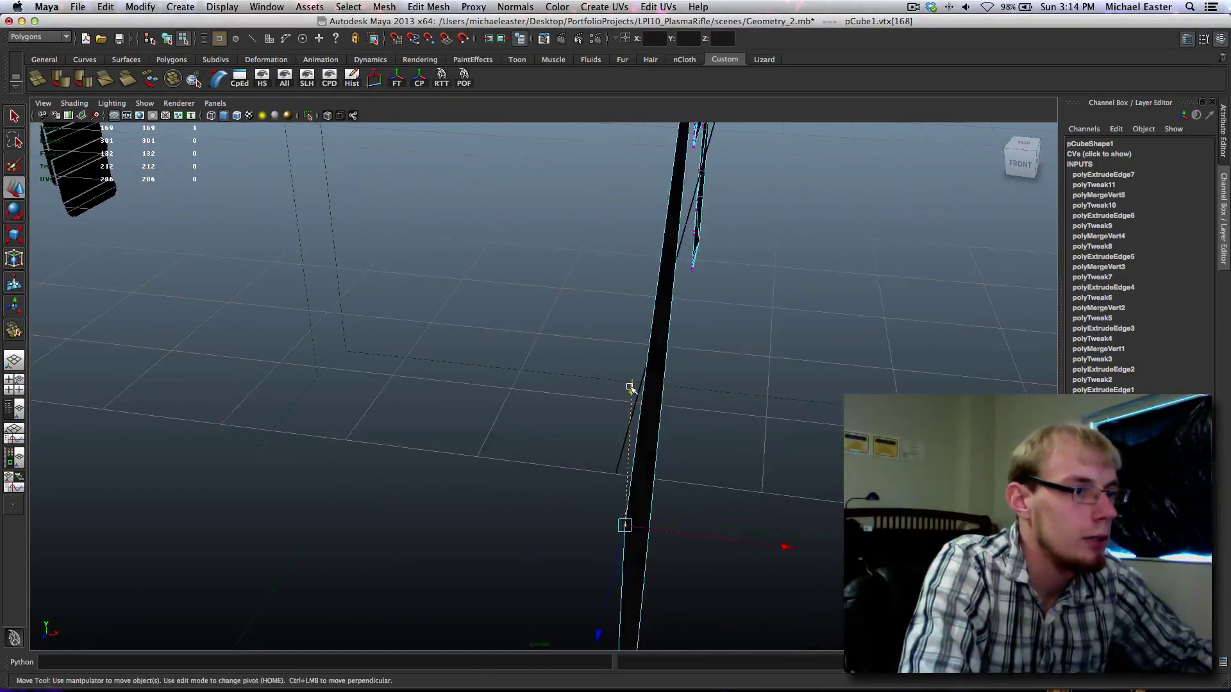
key("z")
key("z")
key("z")
scroll(714, 442, "down", 15)
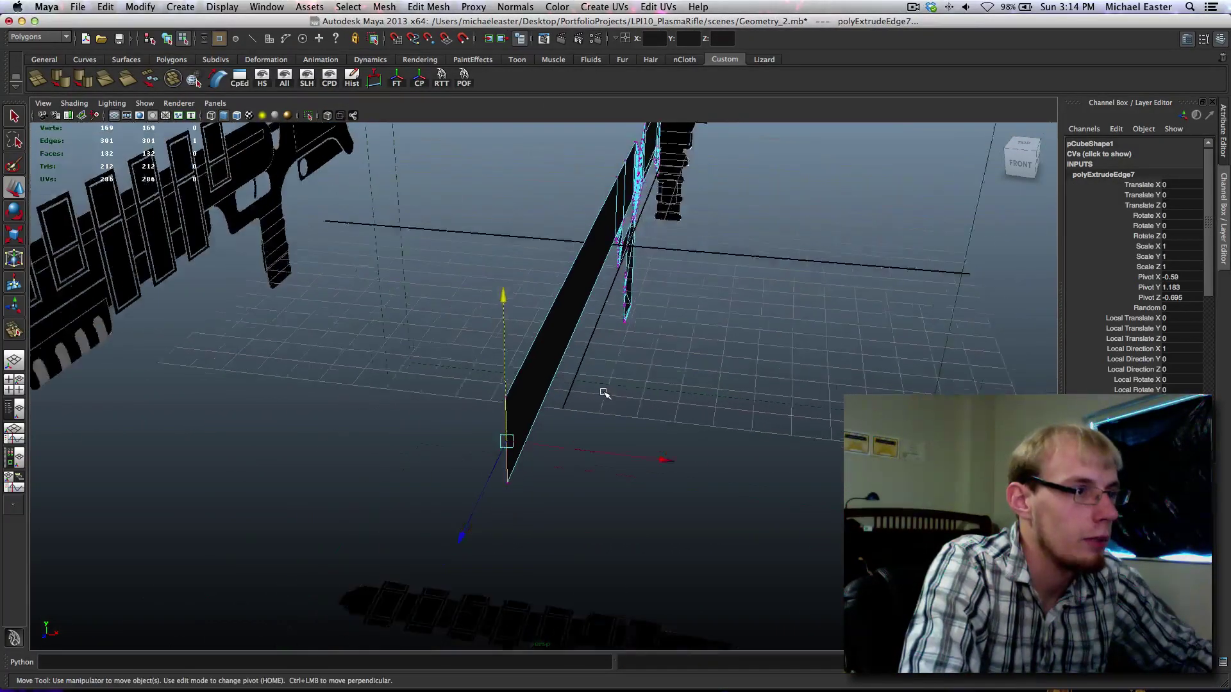
middle_click_drag(603, 352, 564, 350, "alt")
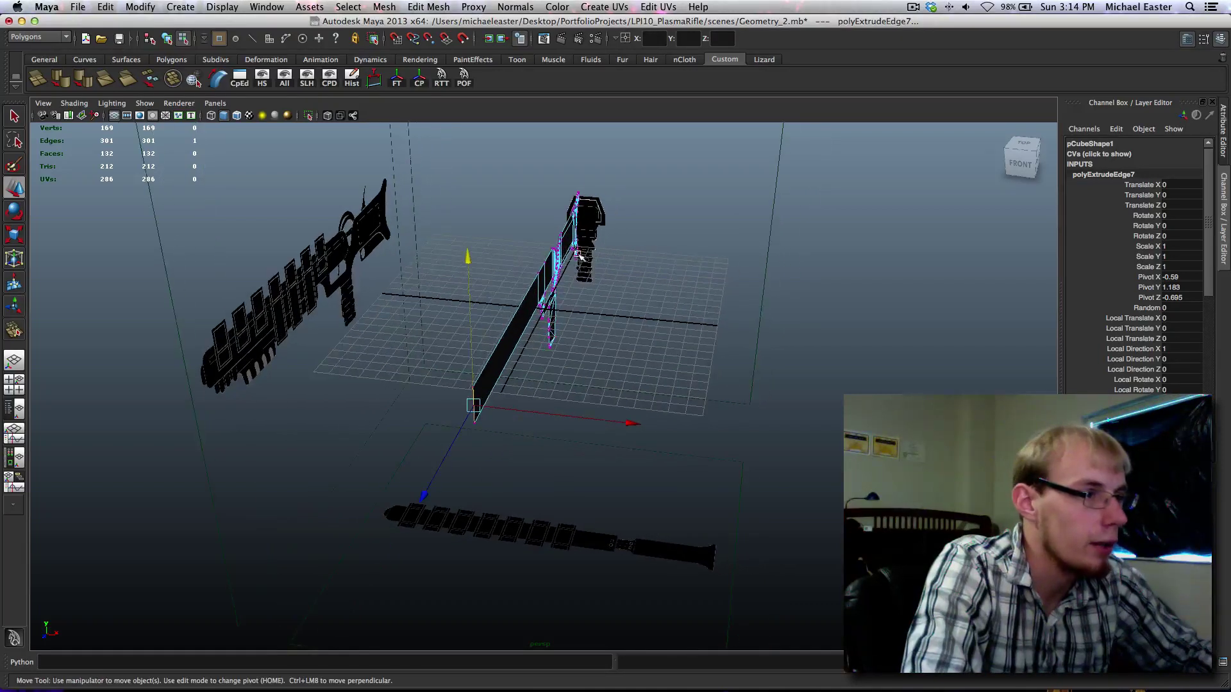
Step: Leave edge editing on the rifle mesh and select the front reference's image plane
right_click_drag(571, 247, 595, 231)
key("q")
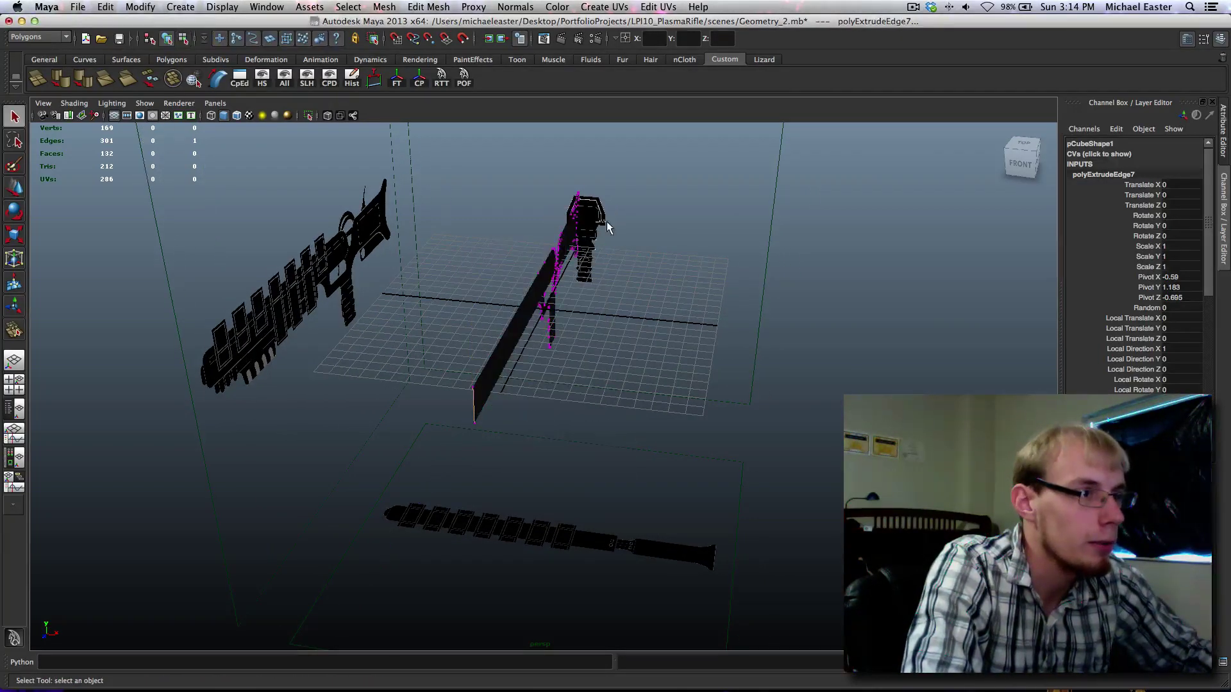
left_click(606, 225)
left_click(770, 239)
Step: Try repositioning the front reference with Image Center X at -17.3 and Image Center Z at 15
middle_click_drag(914, 297, 946, 351, "alt")
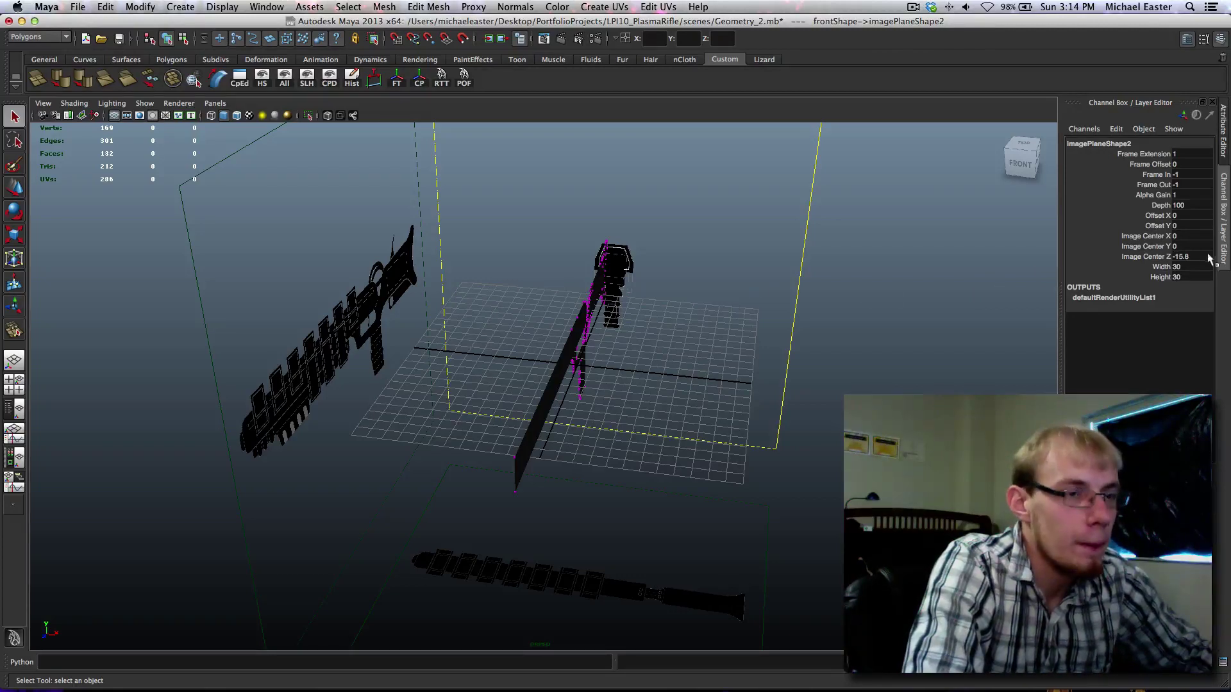
left_click_drag(858, 281, 874, 278, "alt")
left_click(1148, 236)
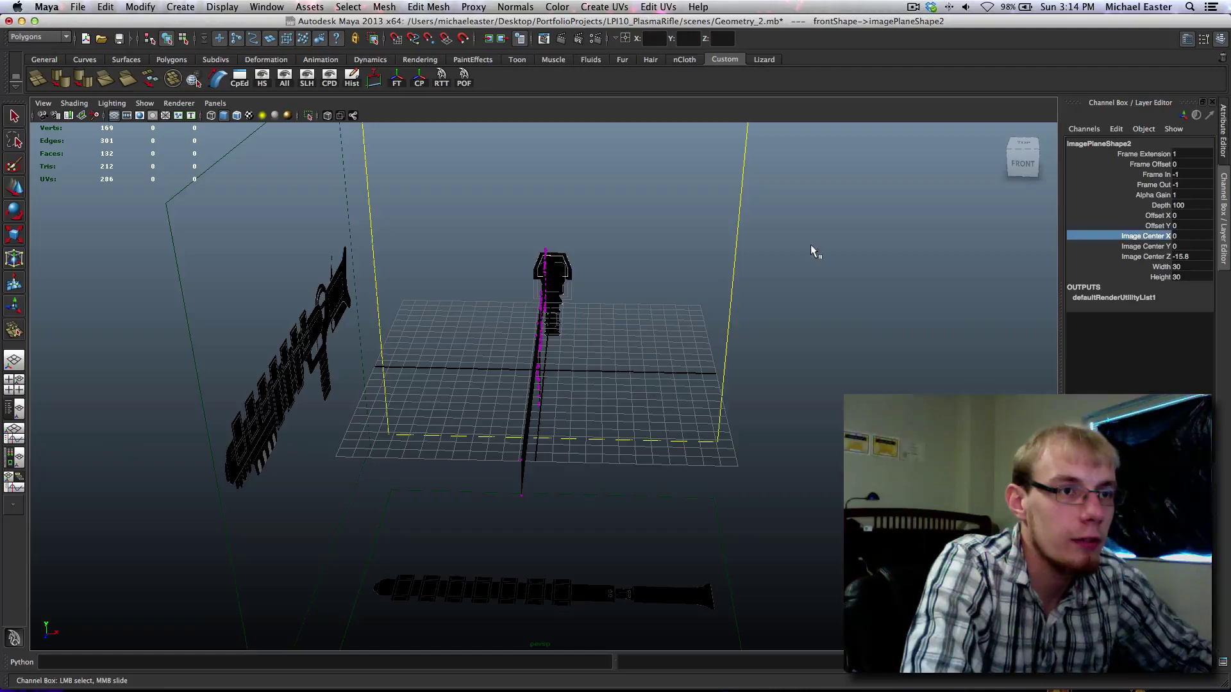
middle_click_drag(814, 253, 701, 238)
left_click_drag(828, 272, 679, 268, "alt")
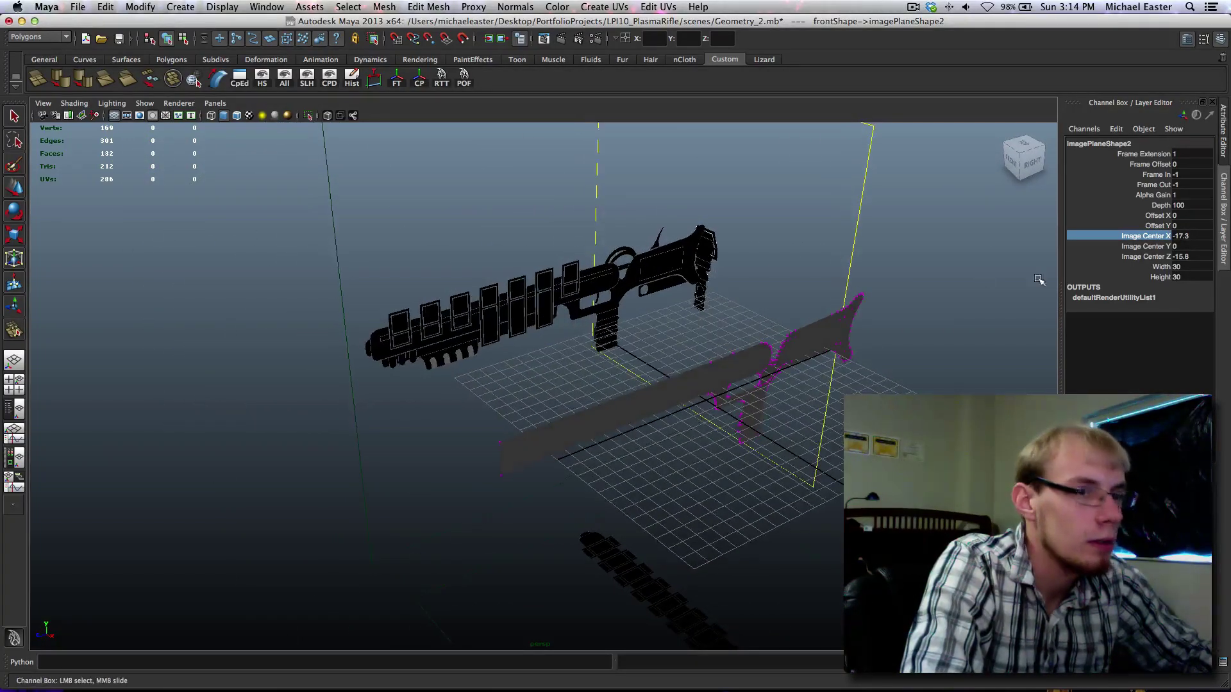
left_click(1158, 256)
middle_click_drag(782, 318, 926, 326)
Step: Inspect the shifted front reference against the side reference in the perspective and front views, and undo its repositioning
scroll(668, 336, "up", 8)
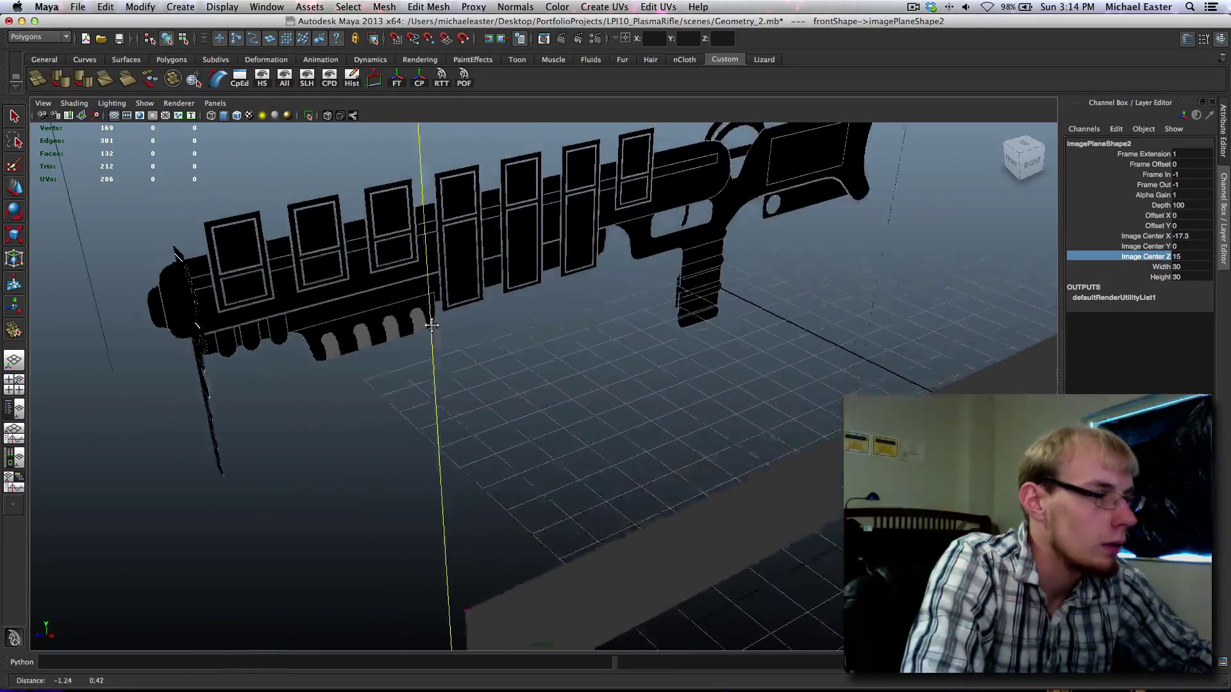
middle_click_drag(282, 330, 549, 381, "alt")
left_click_drag(549, 380, 577, 420, "alt")
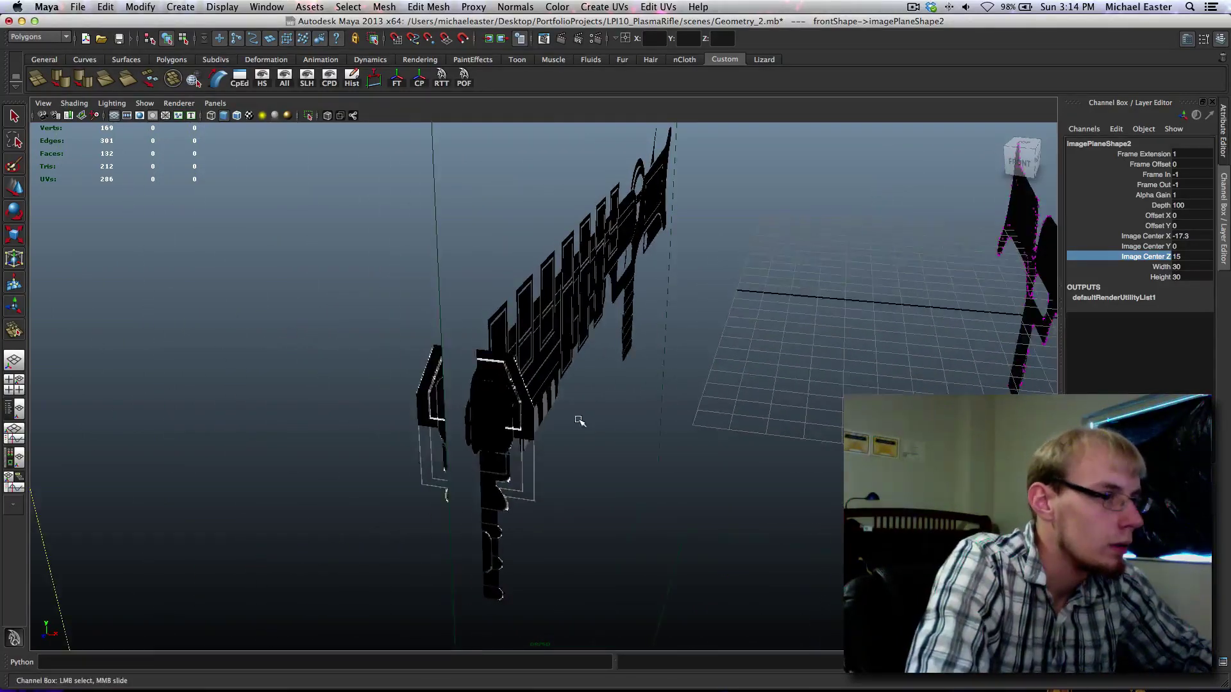
scroll(535, 425, "up", 3)
middle_click_drag(534, 425, 496, 218, "alt")
scroll(650, 331, "down", 10)
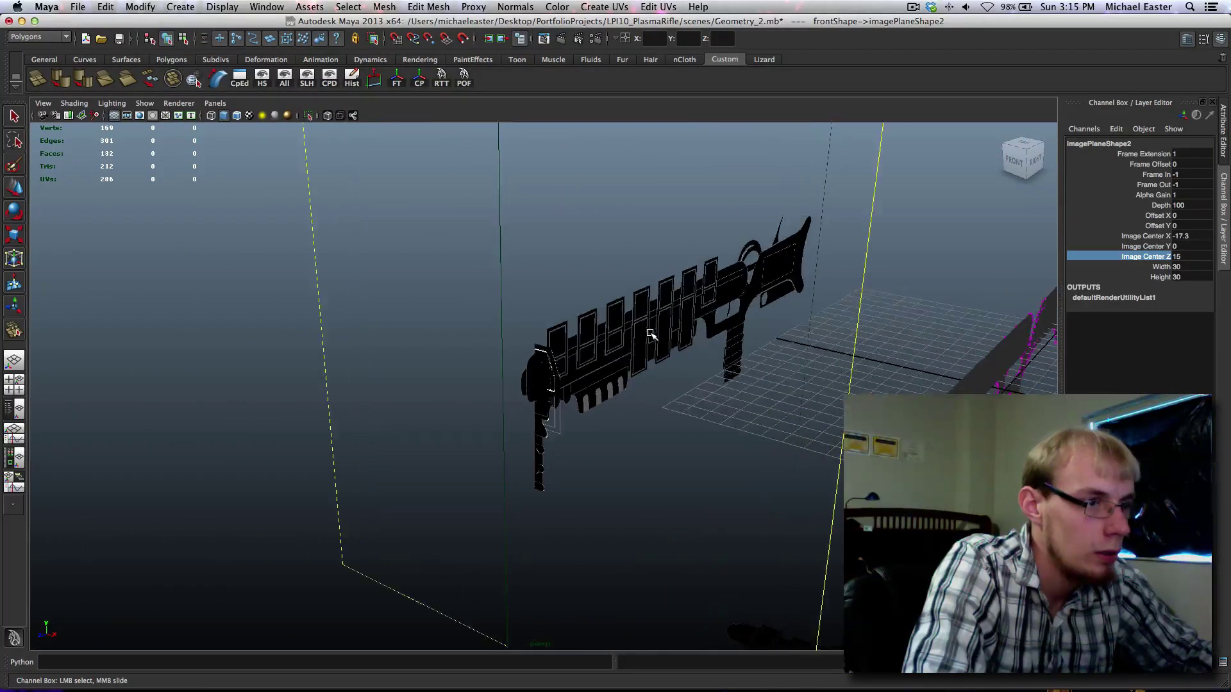
key("space")
key("space")
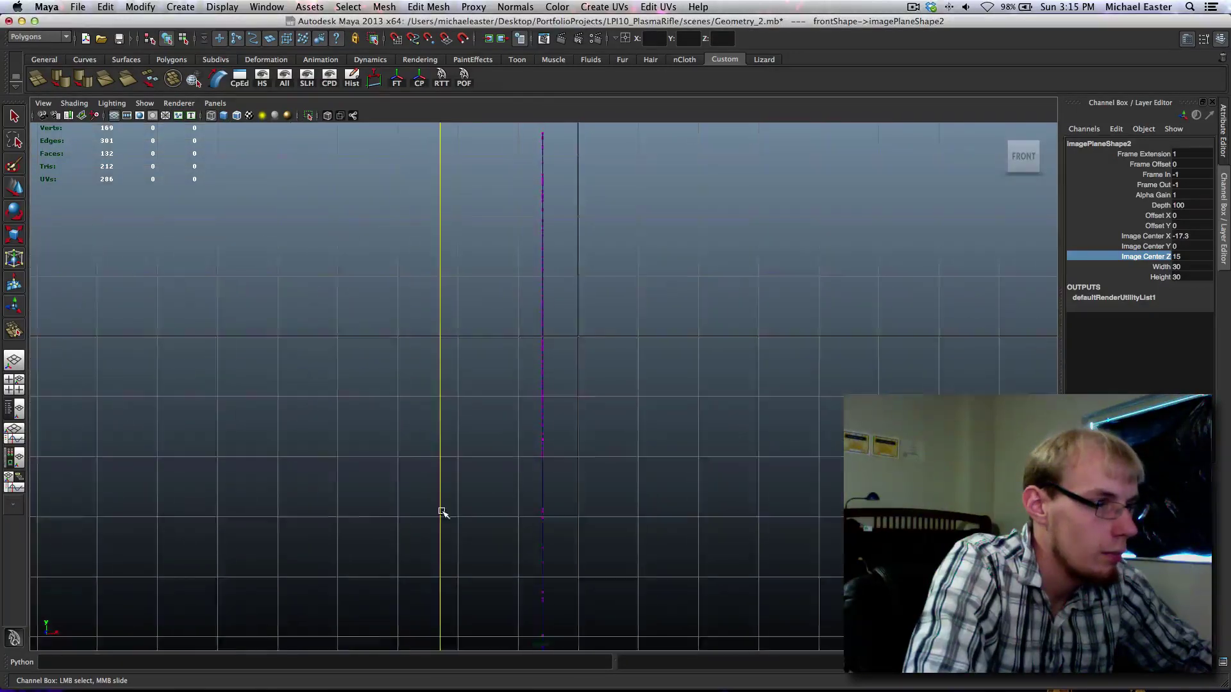
middle_click_drag(439, 508, 545, 341, "alt")
middle_click_drag(279, 372, 837, 408, "alt")
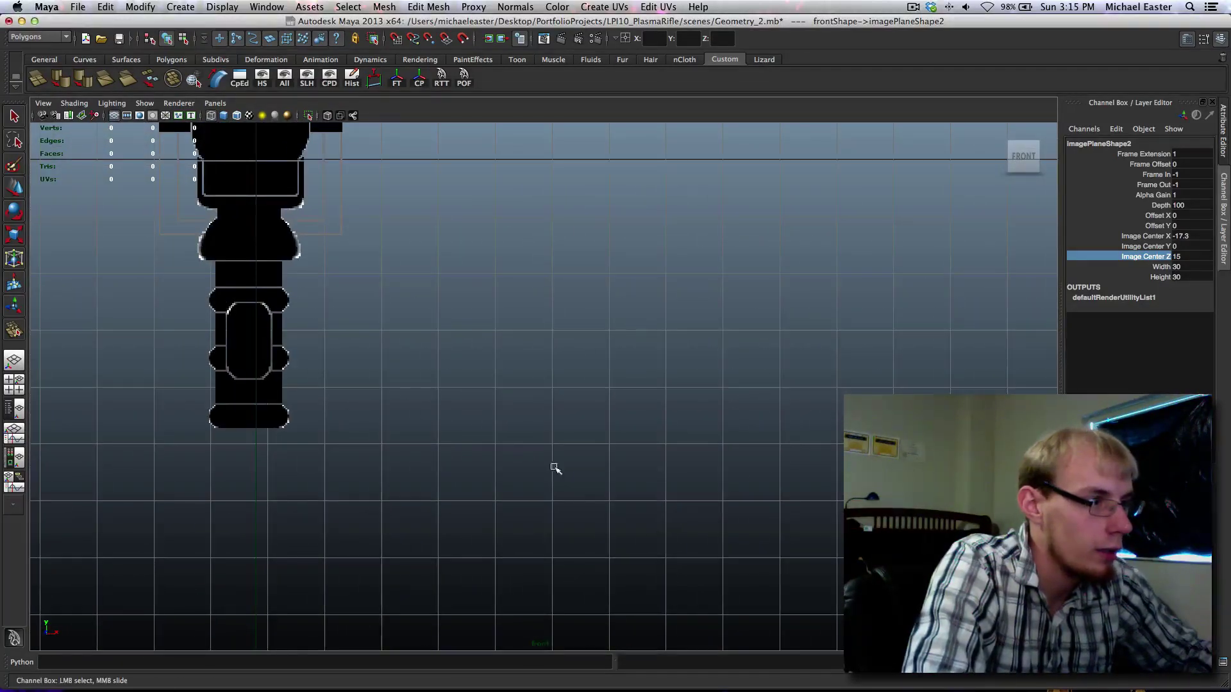
middle_click_drag(554, 468, 692, 580, "alt")
right_click_drag(692, 580, 606, 466, "alt")
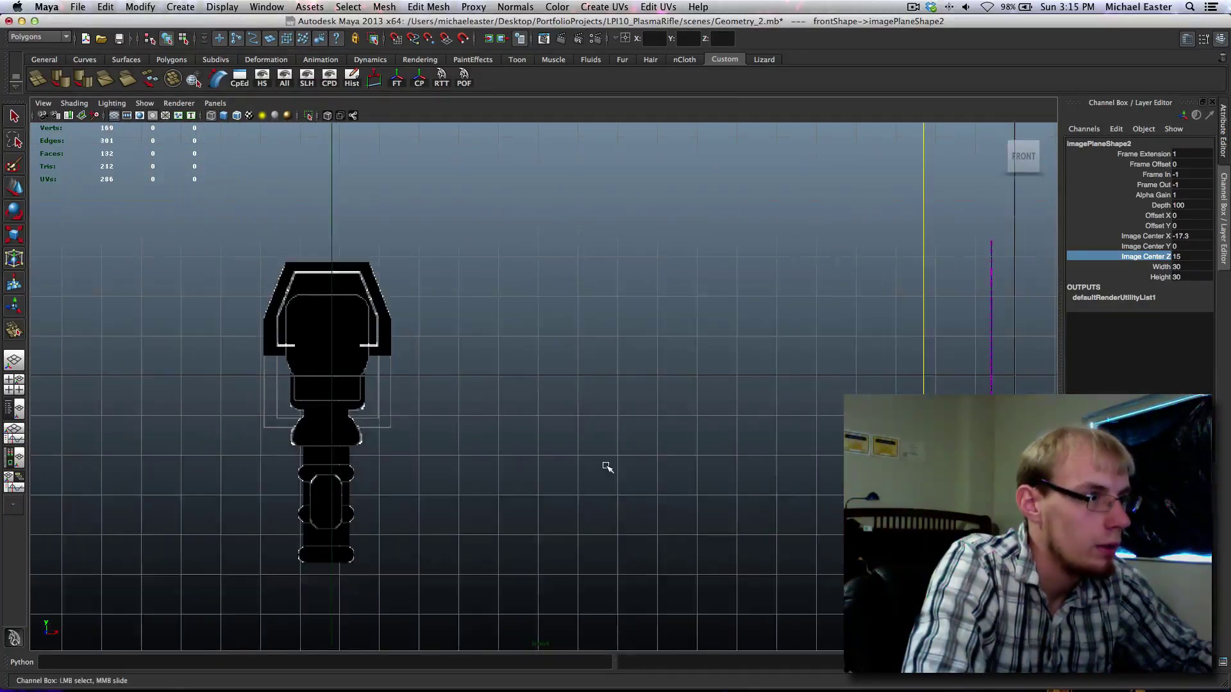
middle_click_drag(652, 465, 520, 417, "alt")
key("ctrl+z")
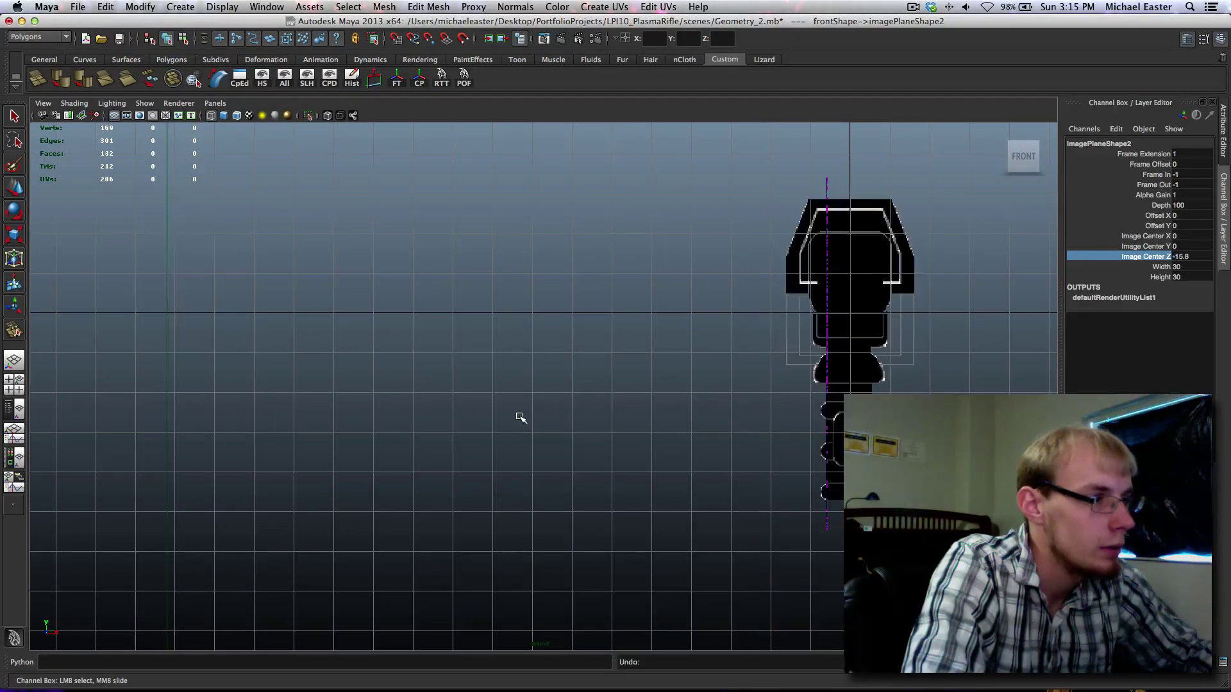
Step: Examine how the front reference's size and position compare with the rifle mesh in the front and perspective views
middle_click_drag(861, 419, 655, 462, "alt")
middle_click_drag(673, 355, 761, 454, "alt")
key("space")
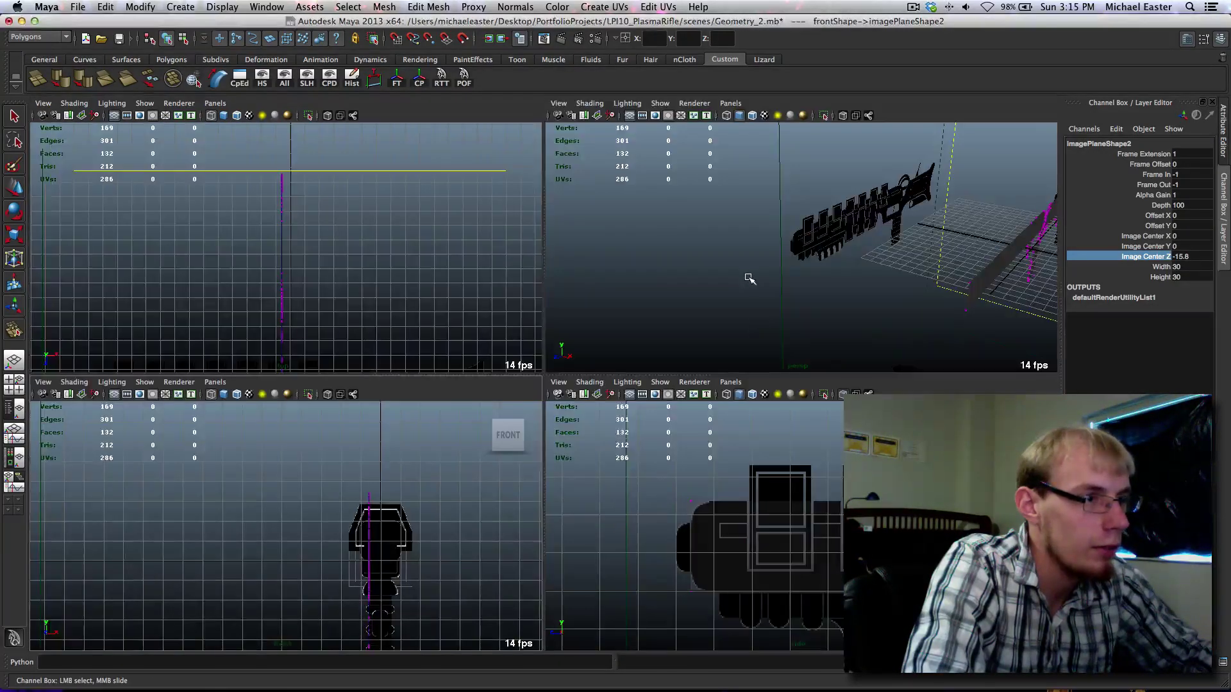
key("space")
middle_click_drag(616, 314, 389, 260, "alt")
left_click_drag(390, 259, 495, 308, "alt")
key("q")
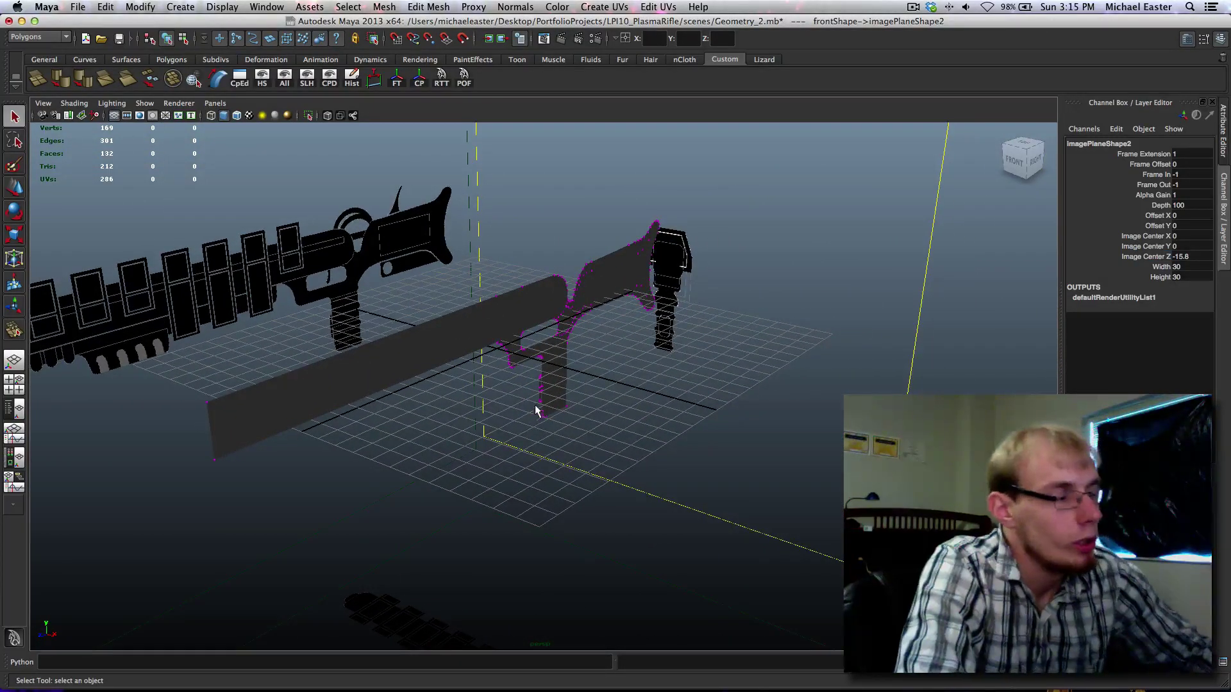
key("space")
key("space")
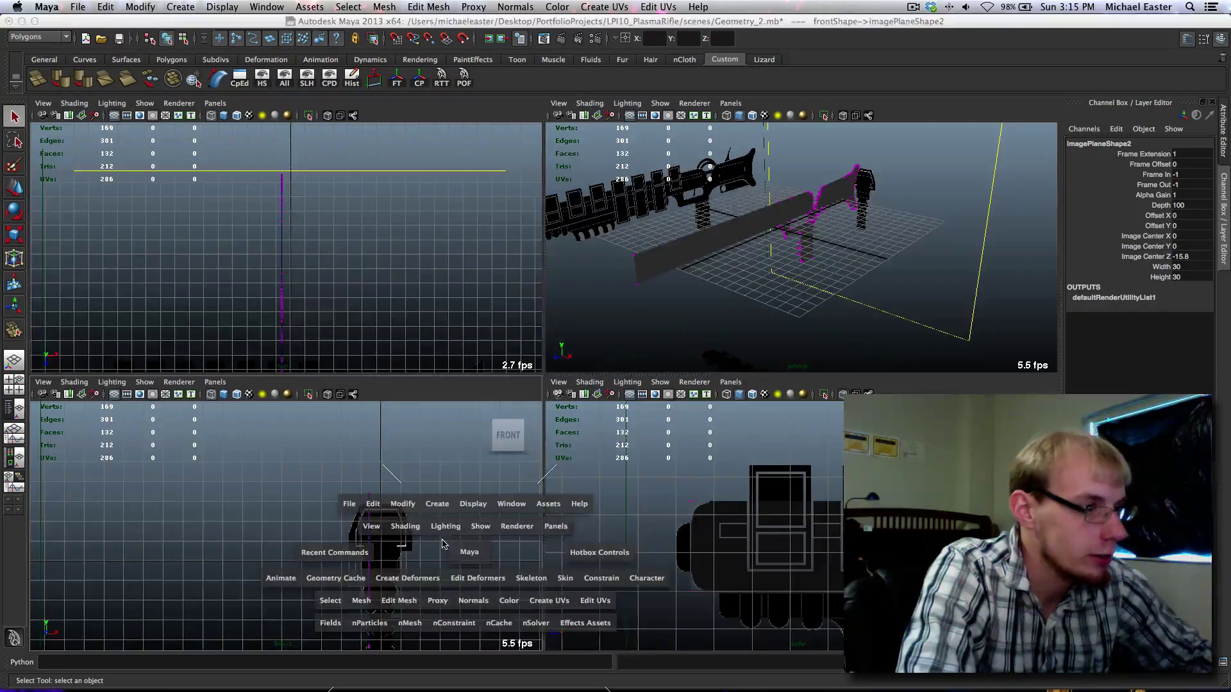
scroll(651, 481, "up", 5)
middle_click_drag(519, 384, 600, 465, "alt")
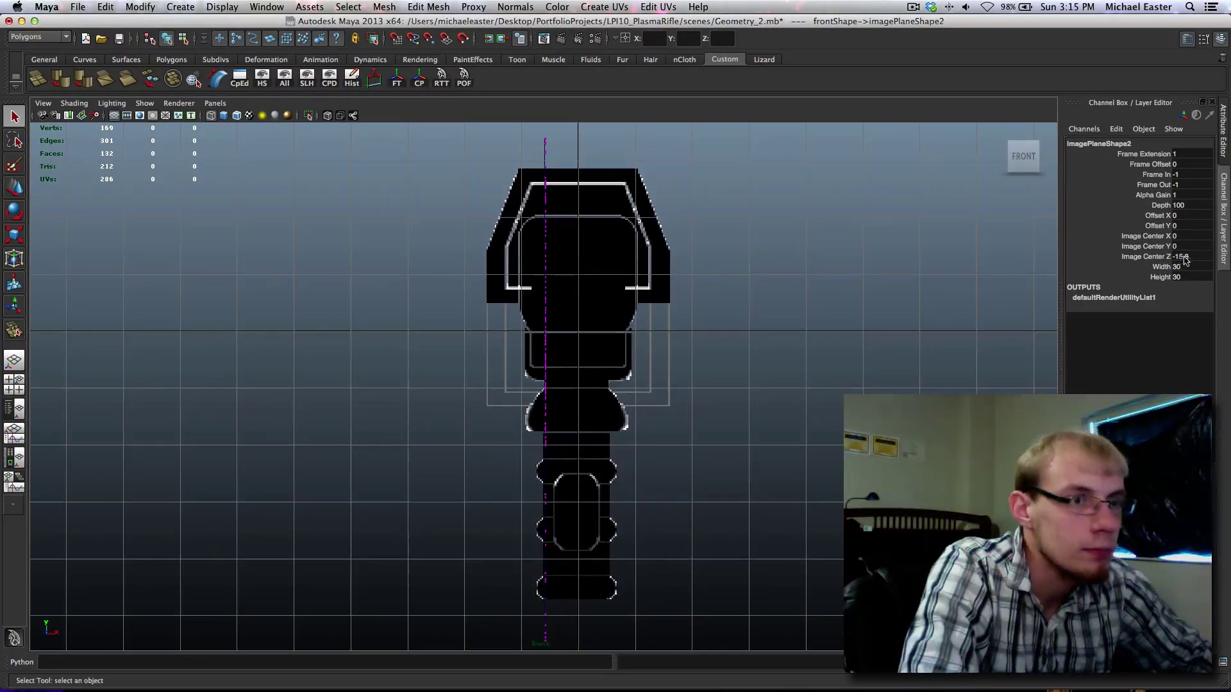
Step: Enlarge the front reference image plane to a Width and Height of 34.7
left_click_drag(1166, 268, 1160, 291)
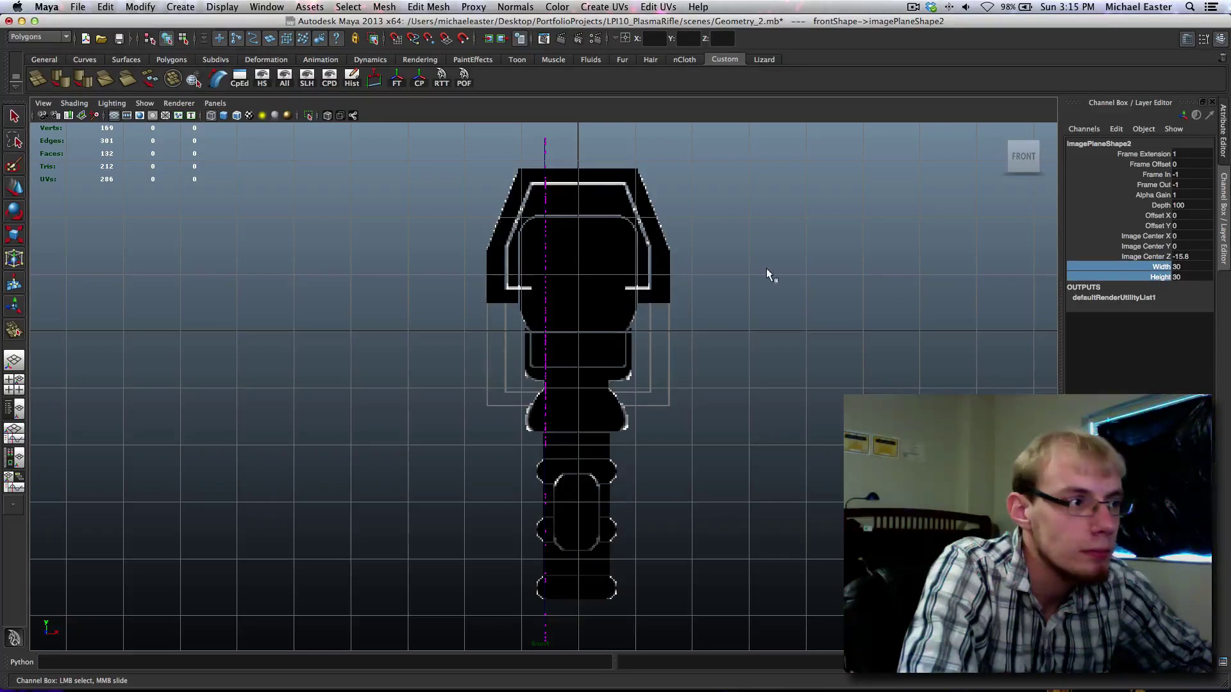
middle_click_drag(769, 275, 797, 273)
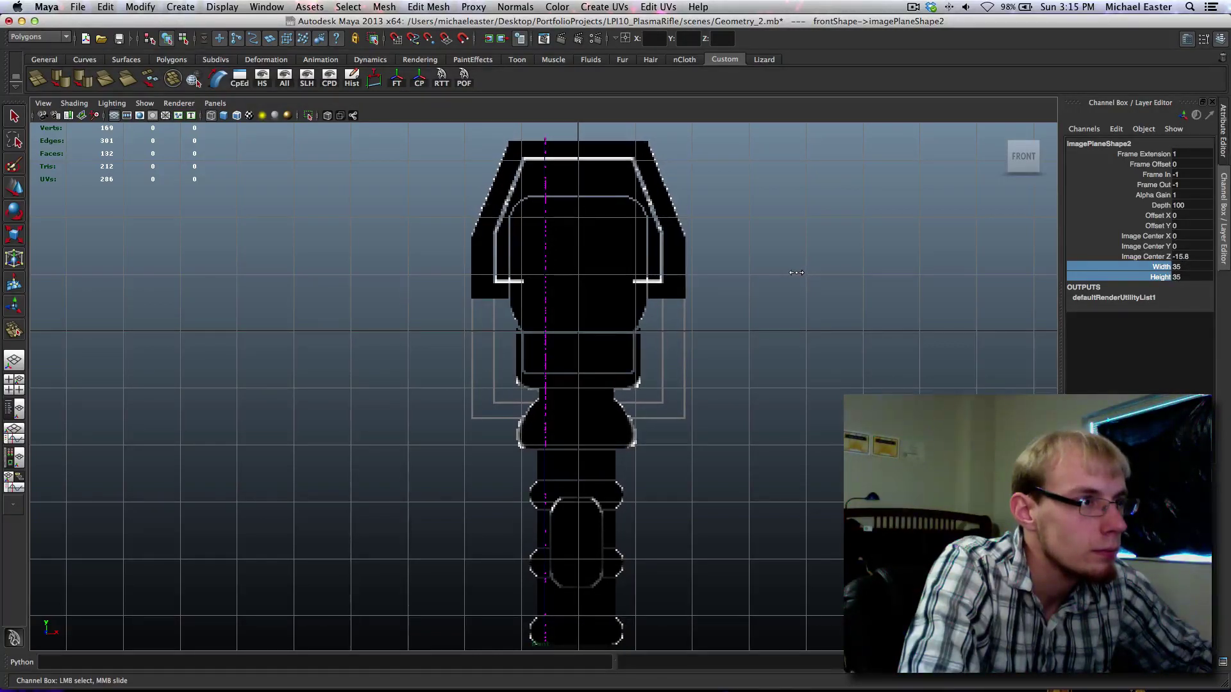
middle_click_drag(776, 257, 733, 244, "alt")
middle_click_drag(673, 454, 720, 472, "alt")
key("space")
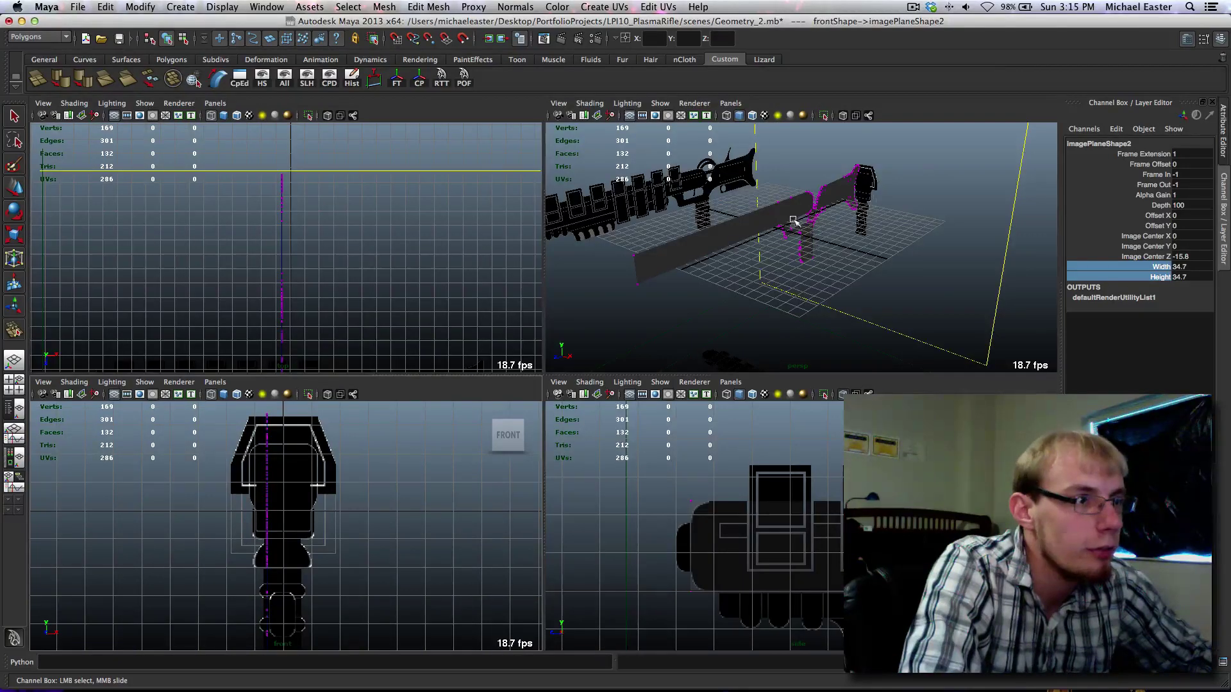
Step: Try moving the barrel front's two end vertices sideways to the centre of the front reference, and undo the move
key("space")
left_click(346, 377)
right_click_drag(345, 373, 334, 353)
left_click_drag(184, 364, 275, 480)
key("space")
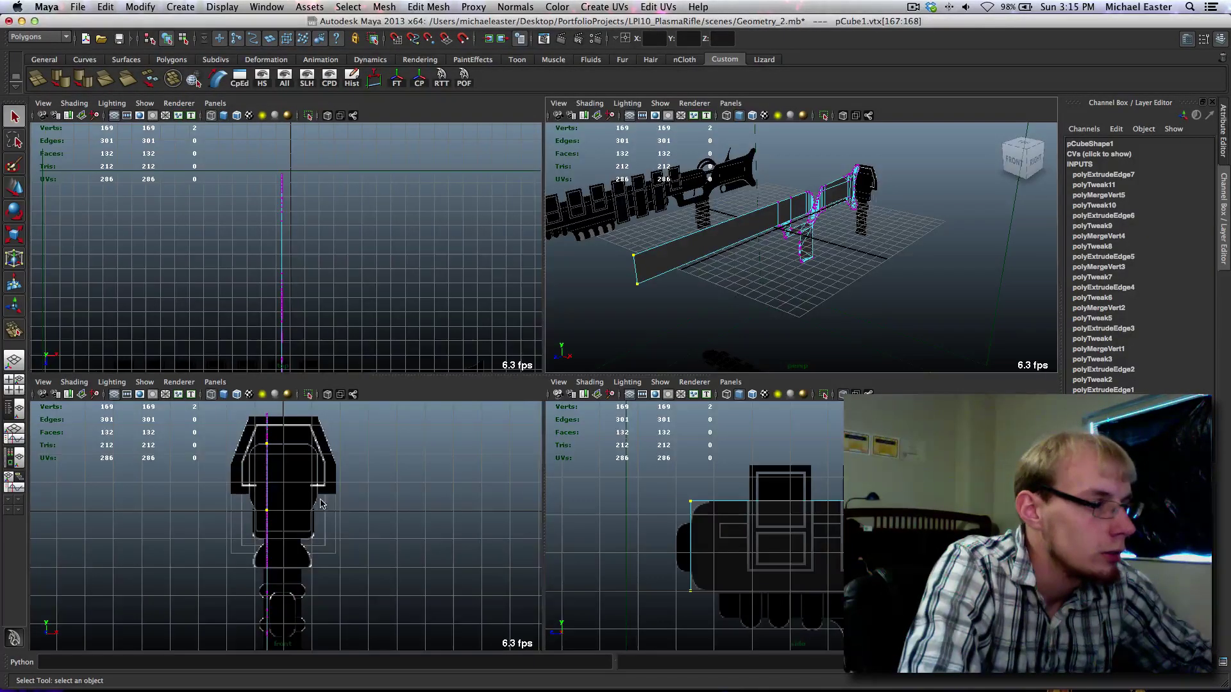
key("space")
key("w")
middle_click_drag(594, 311, 622, 313)
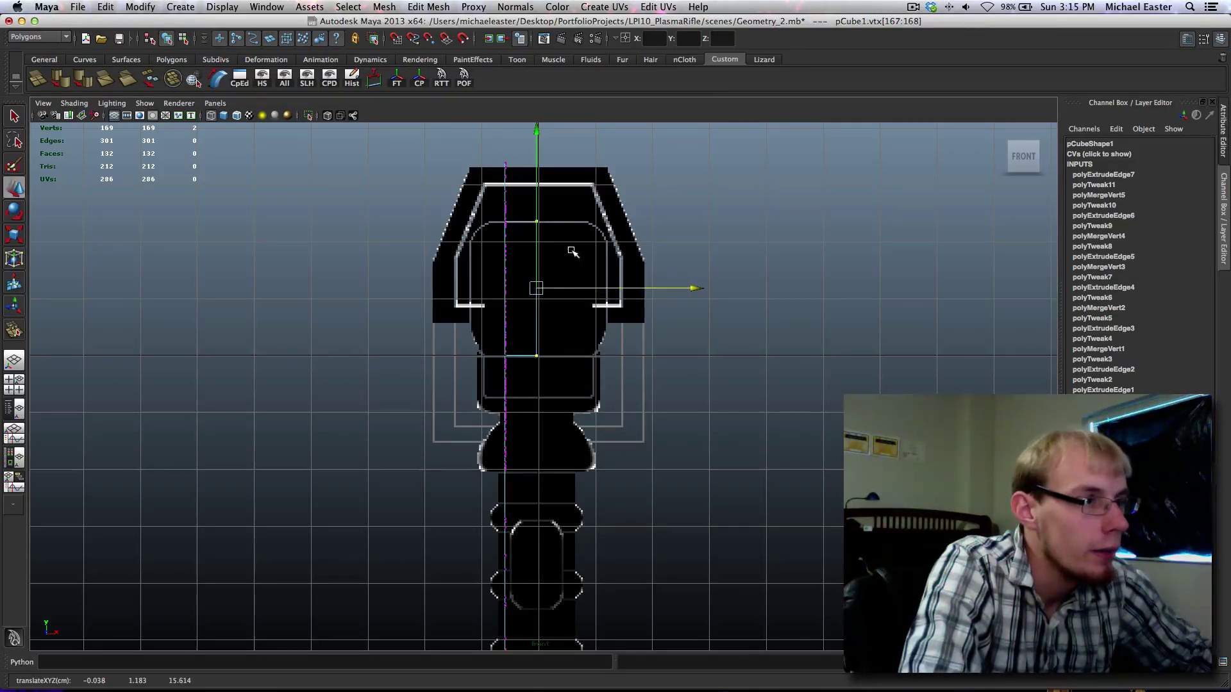
key("z")
mouse_move(565, 220)
middle_mouse_down("alt")
mouse_move(569, 313)
mouse_move(565, 222)
middle_mouse_up("alt")
key("space")
key("space")
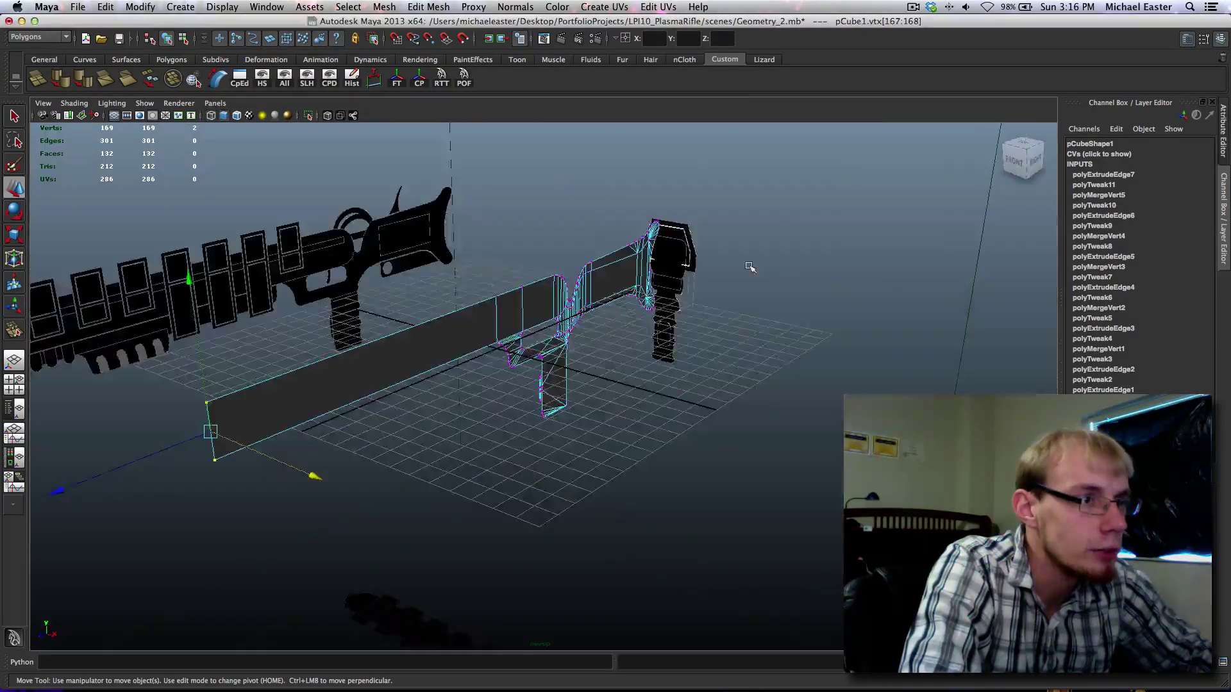
Step: Select the whole rifle mesh as an object and bring the barrel's front end up in the side view
left_click_drag(748, 267, 691, 268, "alt")
right_click_drag(714, 319, 763, 282)
key("q")
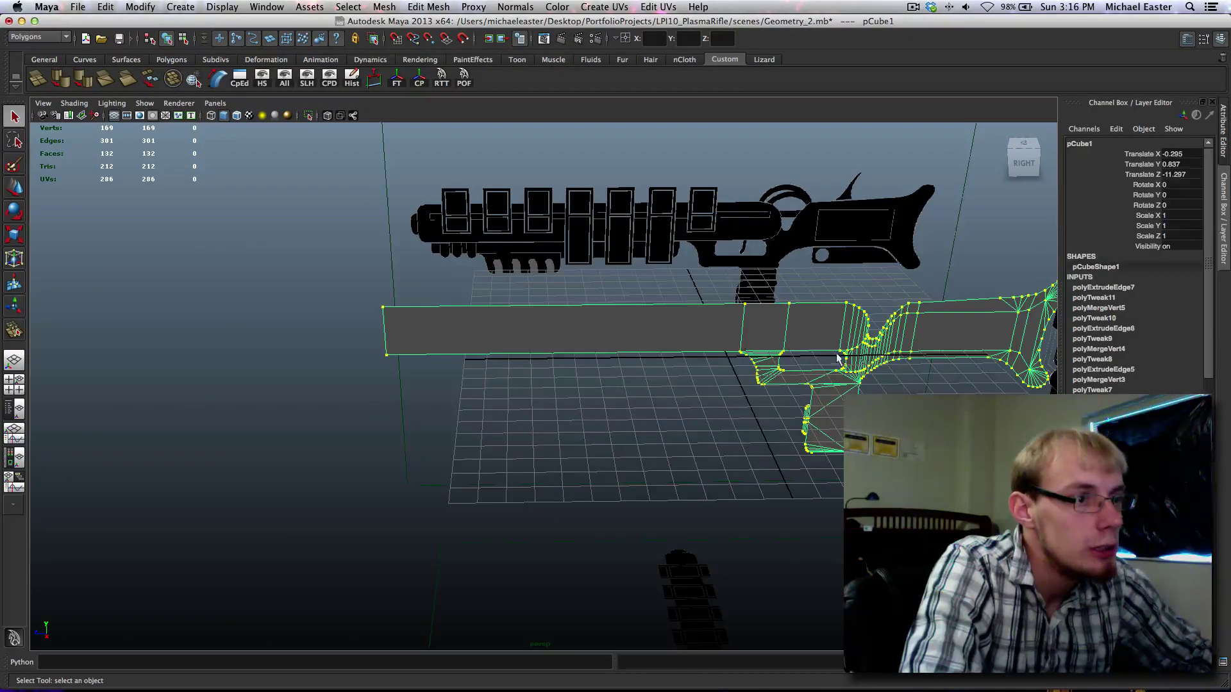
middle_click_drag(777, 371, 612, 335, "alt")
key("space")
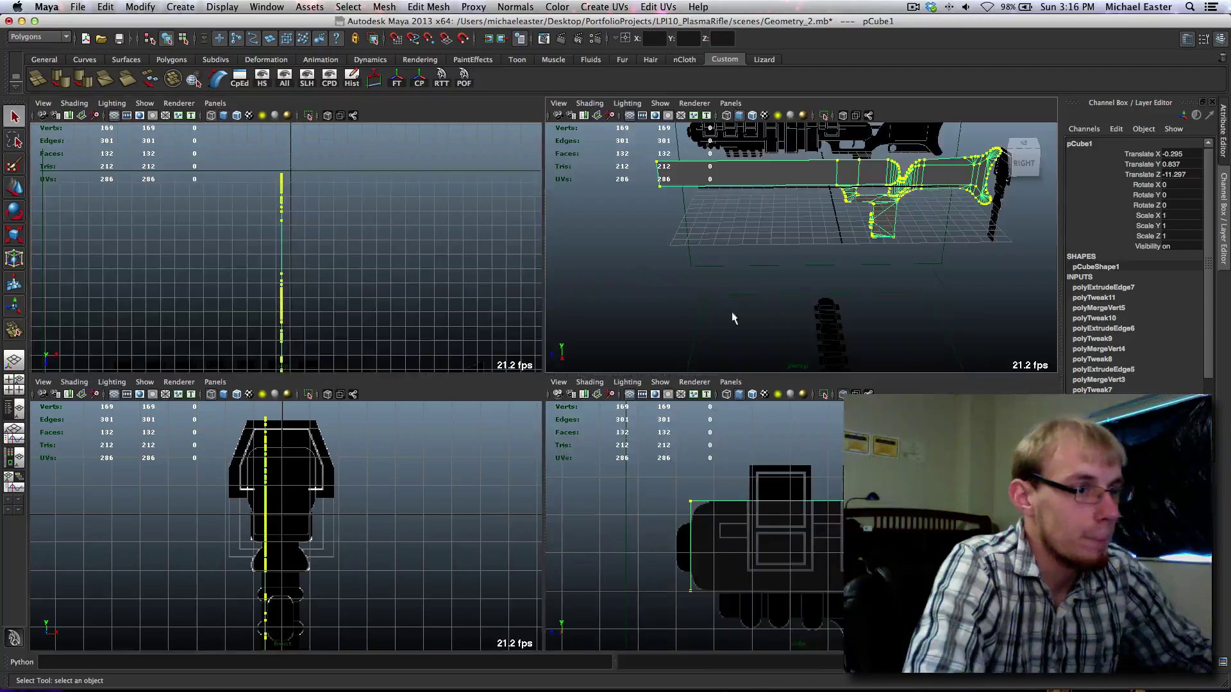
key("space")
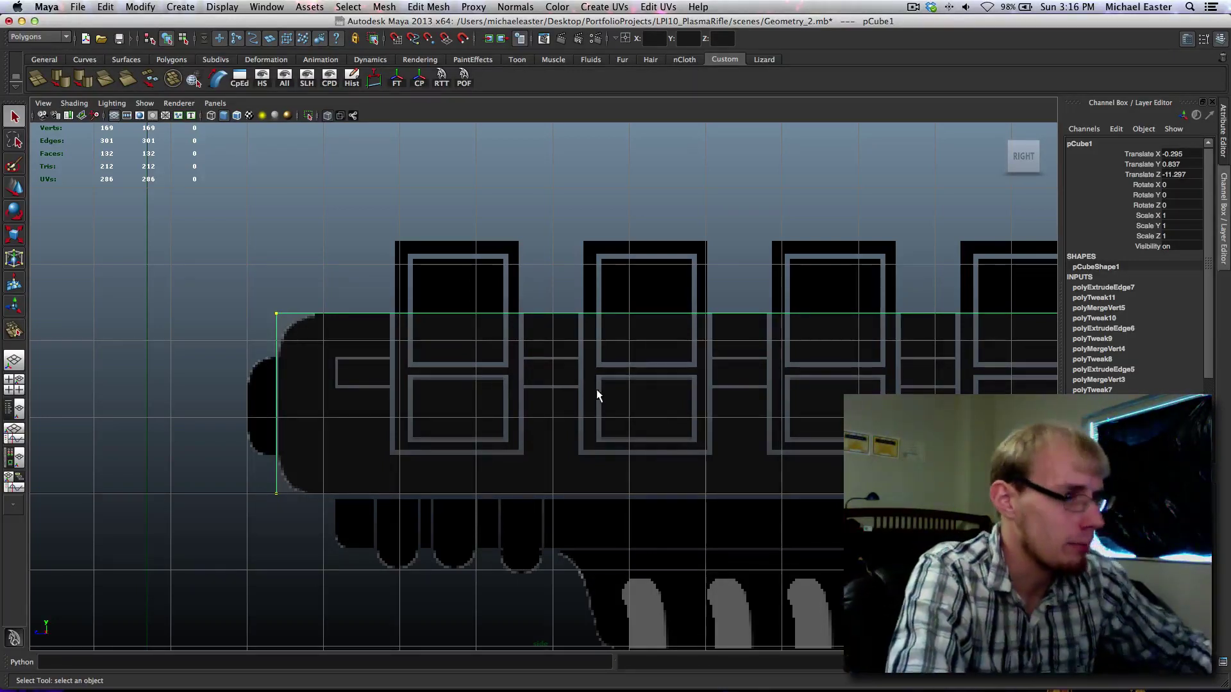
middle_click_drag(598, 388, 481, 312, "alt")
Step: Cut four vertical edge lines through the barrel's front end across the reference's rounded corners with the Cut Faces tool
right_click_drag(294, 257, 322, 313)
right_click_drag(298, 251, 361, 229, "shift")
middle_click_drag(255, 230, 379, 247, "alt")
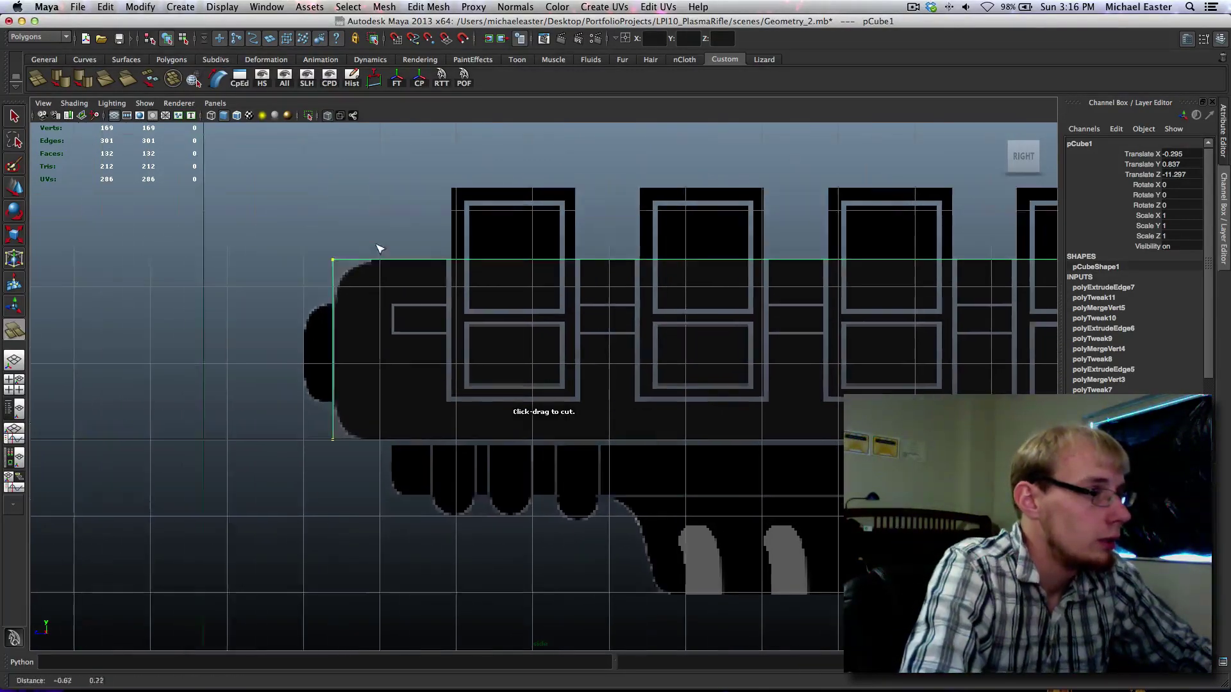
scroll(360, 390, "up", 5)
right_click_drag(338, 332, 387, 258, "alt")
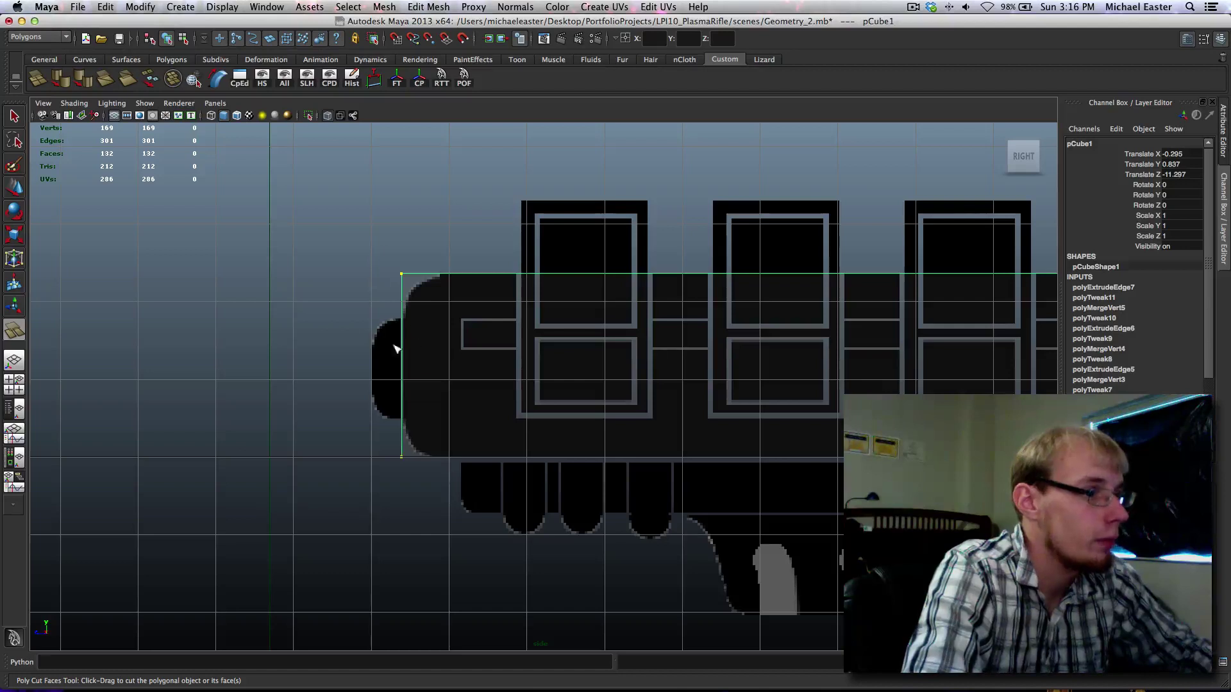
right_click_drag(259, 313, 853, 426, "alt")
middle_click_drag(384, 329, 506, 391, "alt")
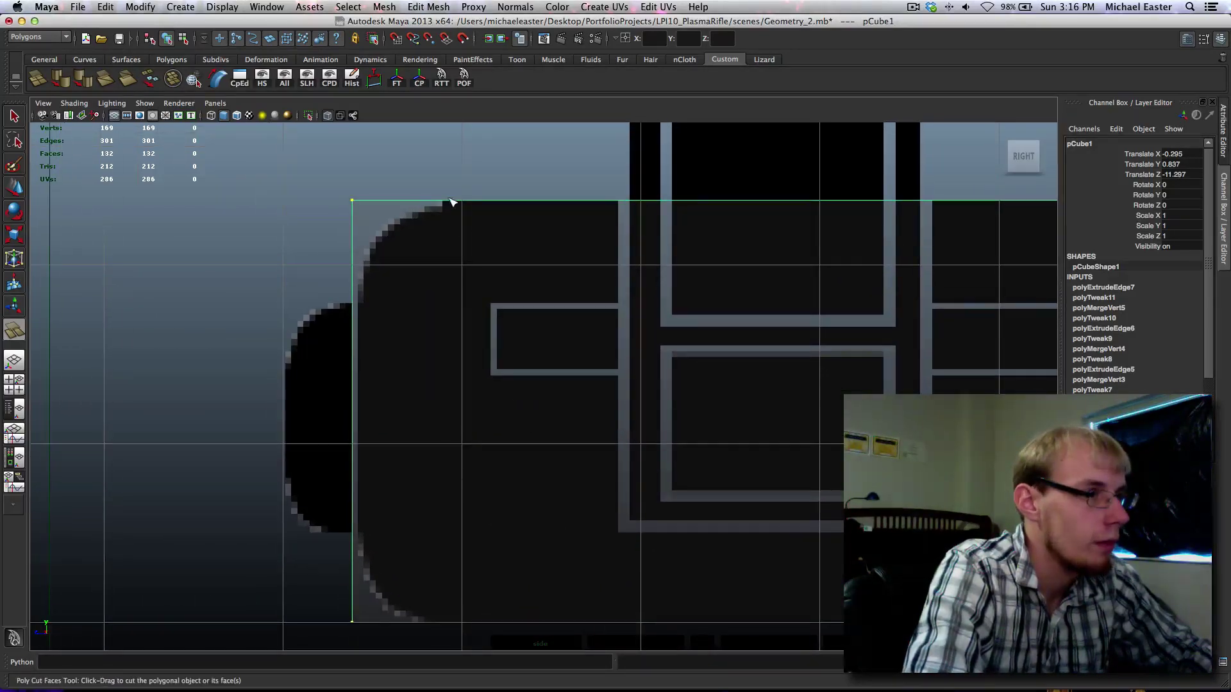
left_click_drag(452, 204, 367, 301)
Step: Scale the two foremost vertex pairs vertically inward to follow the rounded corners of the barrel reference
right_click_drag(386, 250, 329, 250)
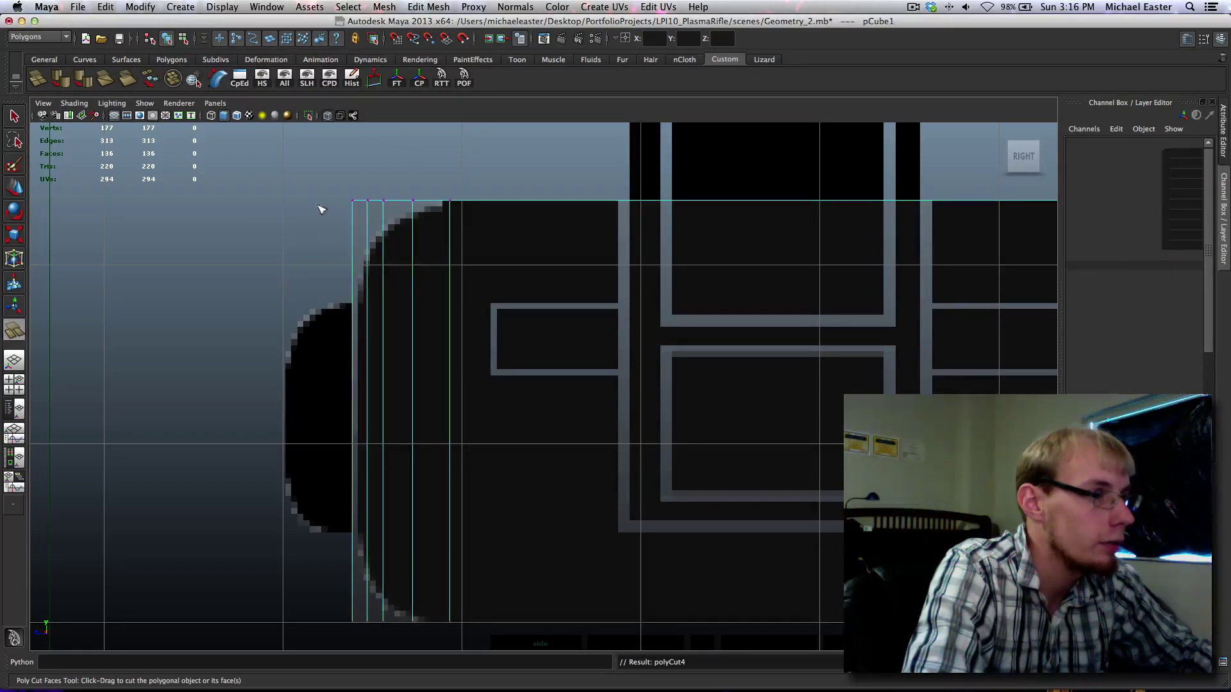
key("q")
left_click_drag(290, 151, 359, 649)
key("r")
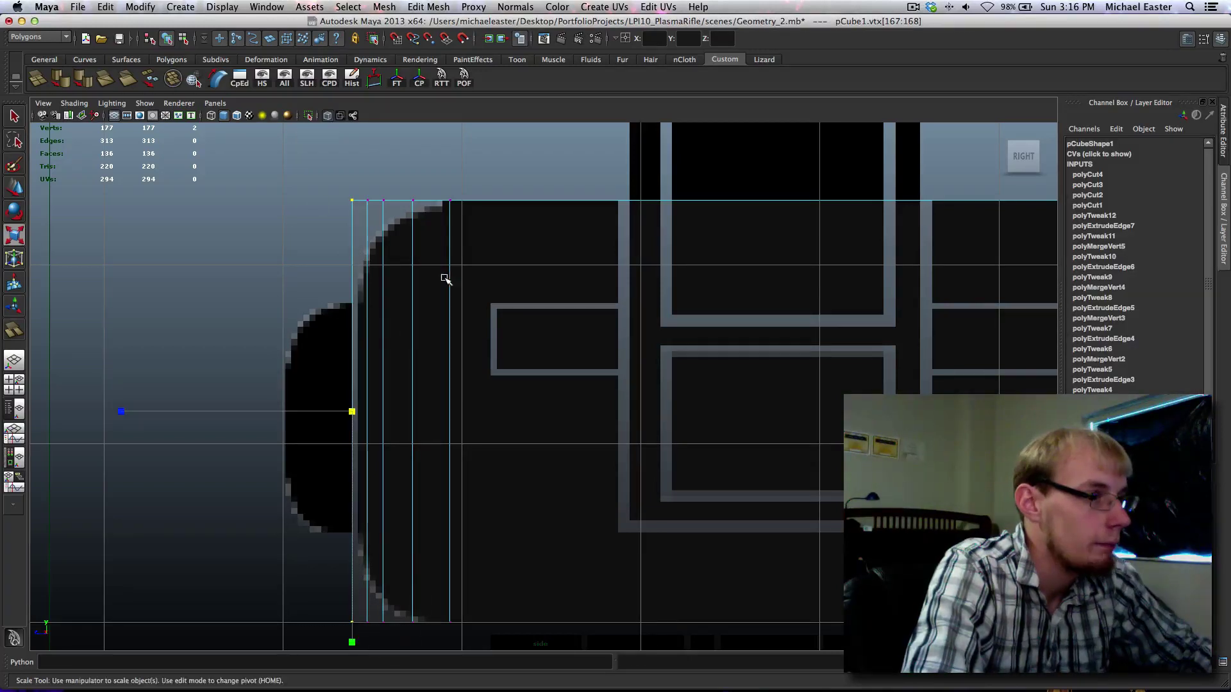
middle_click_drag(447, 277, 448, 342)
middle_click_drag(452, 167, 448, 107)
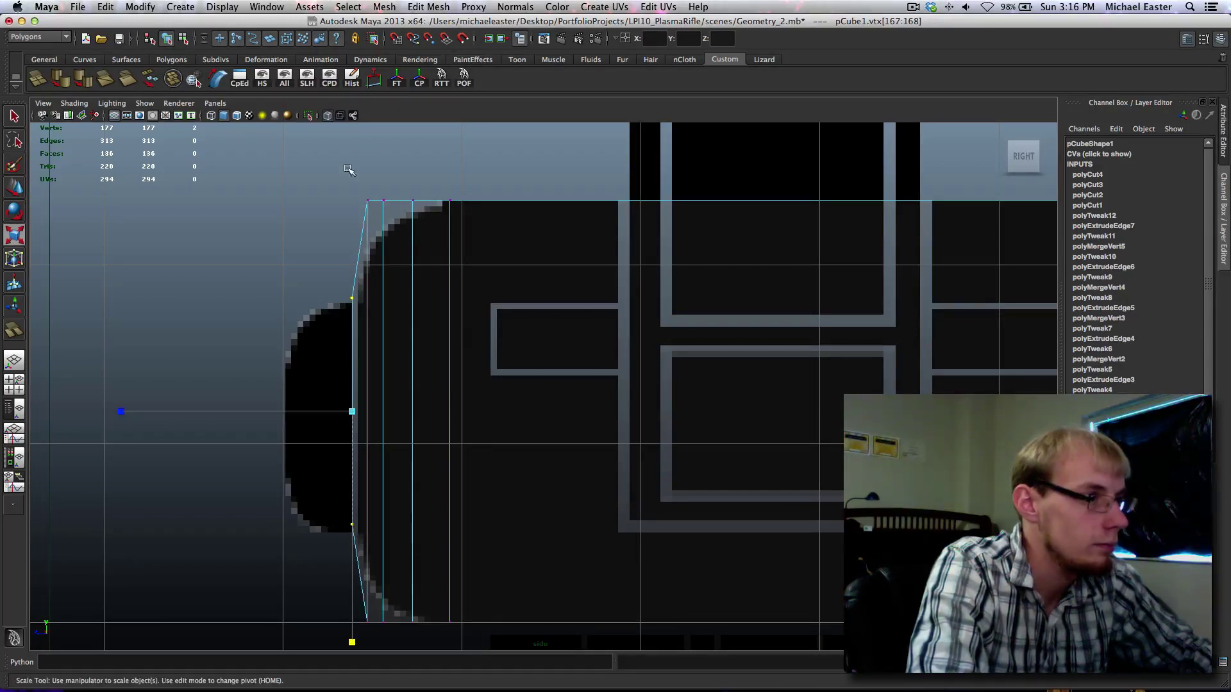
left_click_drag(379, 305, 376, 661)
middle_click_drag(483, 280, 494, 174)
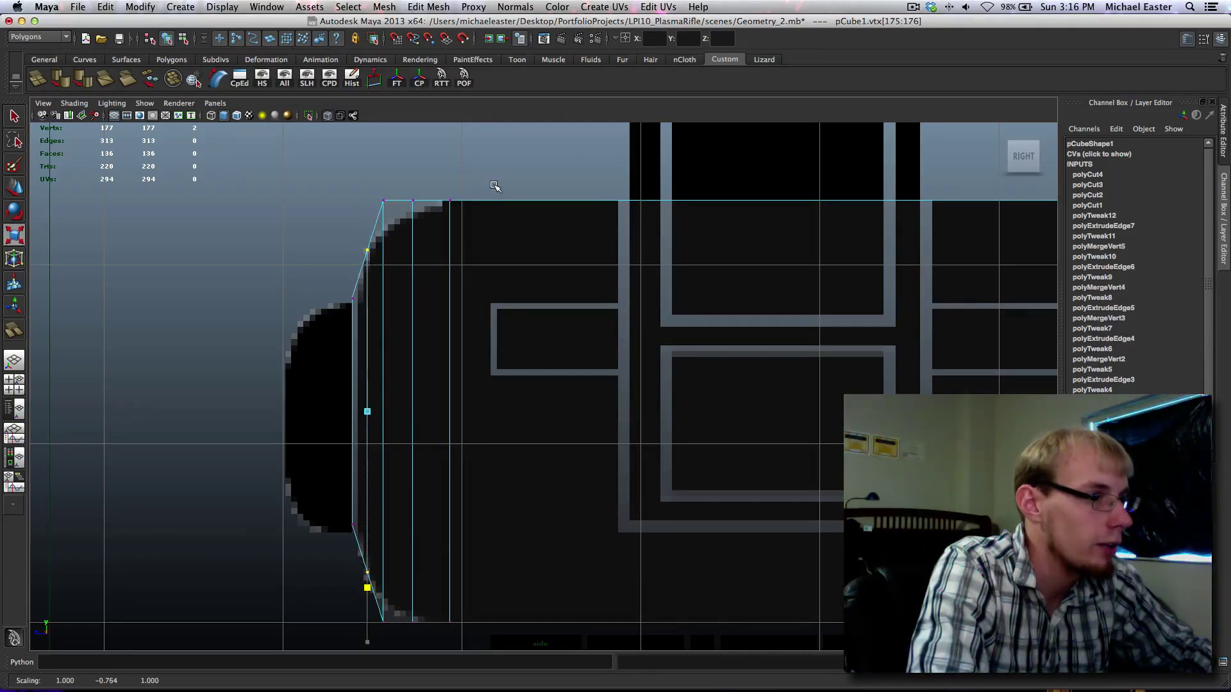
Step: Scale the second and third vertex columns at the body's front end vertically to follow the rounded reference outline
left_click_drag(391, 218, 387, 644)
middle_click_drag(509, 261, 519, 190)
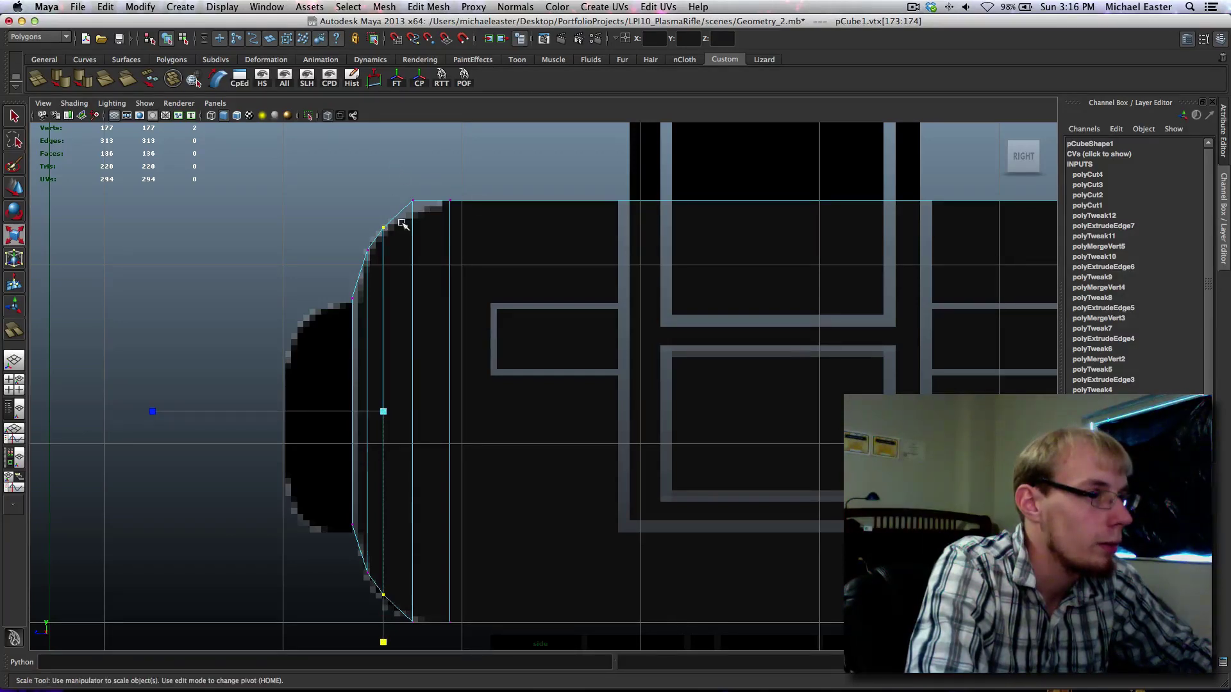
left_click_drag(397, 192, 433, 642)
middle_click_drag(558, 294, 556, 256)
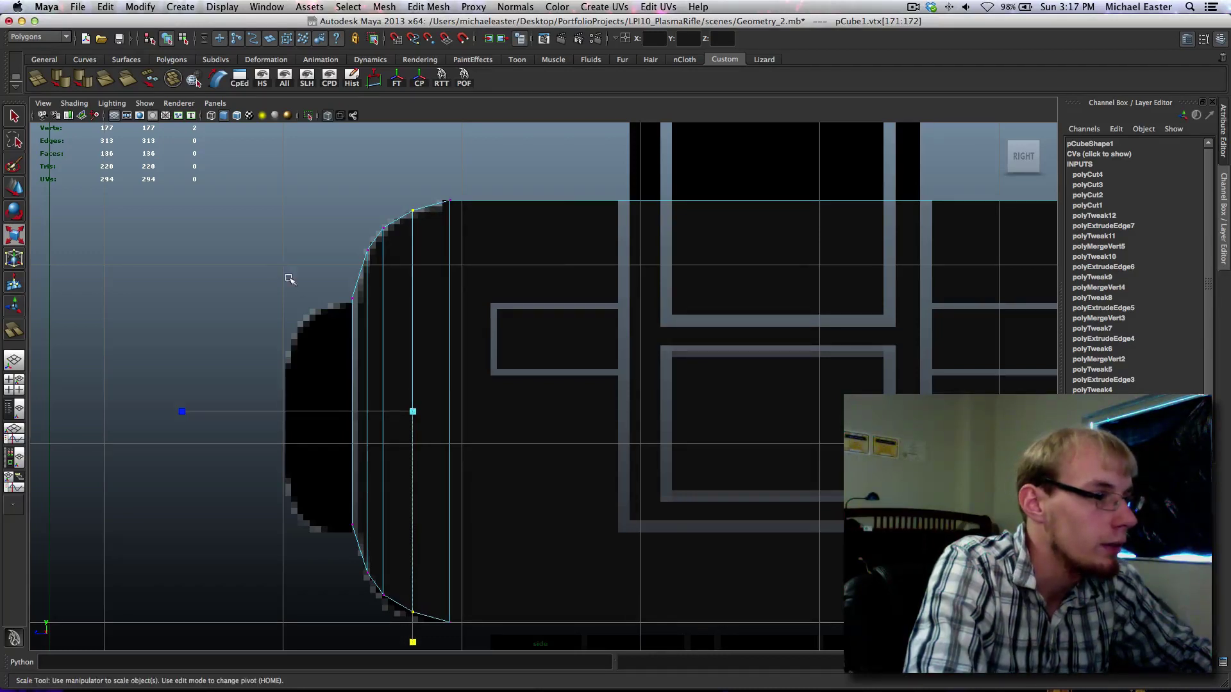
Step: Move the frontmost vertex pair slightly inward, adjust its vertical spacing to the reference outline, and return to object mode
left_click_drag(352, 539, 352, 539)
key("w")
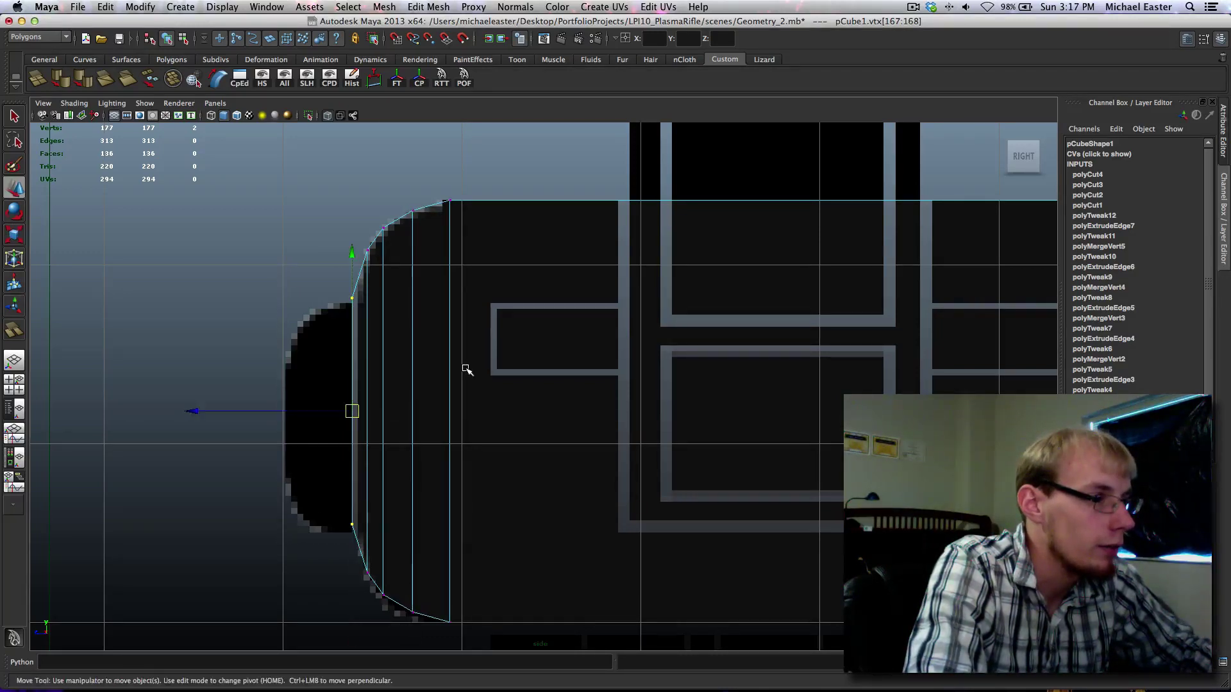
middle_click_drag(467, 364, 470, 364)
key("r")
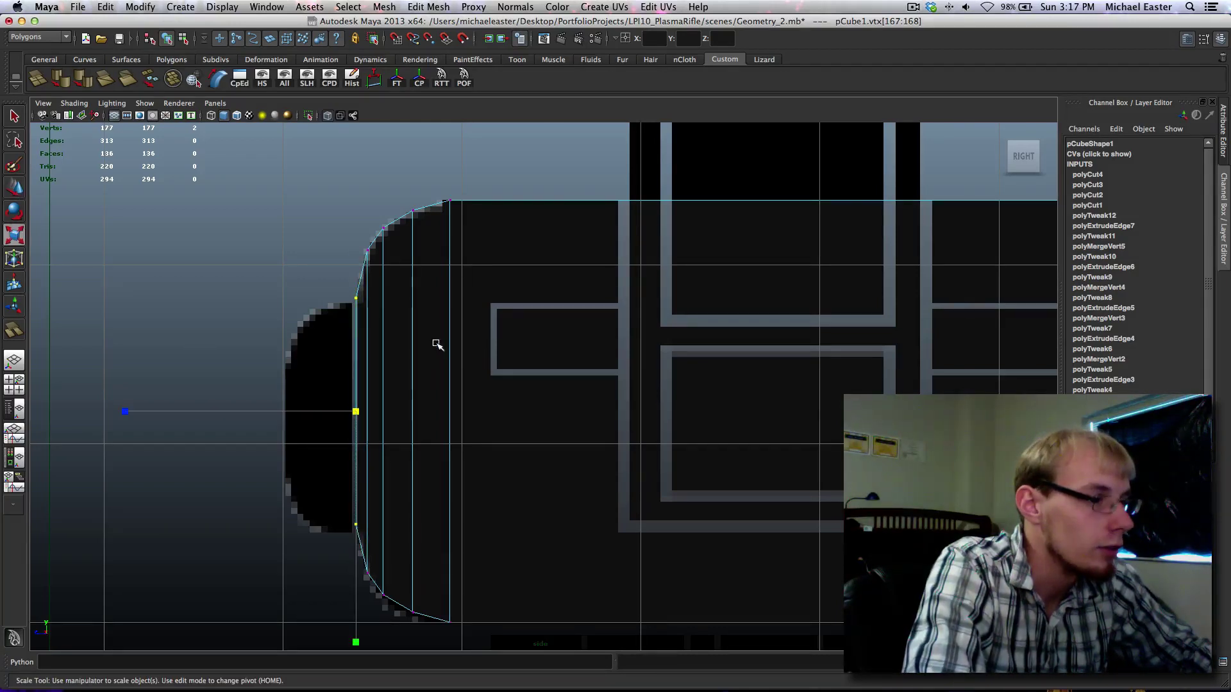
middle_click_drag(433, 318, 434, 321)
middle_click_drag(518, 293, 346, 232, "alt")
scroll(395, 259, "down", 5)
middle_click_drag(537, 326, 428, 287, "alt")
right_click_drag(374, 301, 434, 286)
key("q")
left_click(416, 324)
Step: Examine the rifle body's reference from muzzle to grip, including the raised blocks, the narrow side strip and the parts underneath
middle_click_drag(514, 389, 359, 373, "alt")
middle_click_drag(641, 319, 416, 307, "alt")
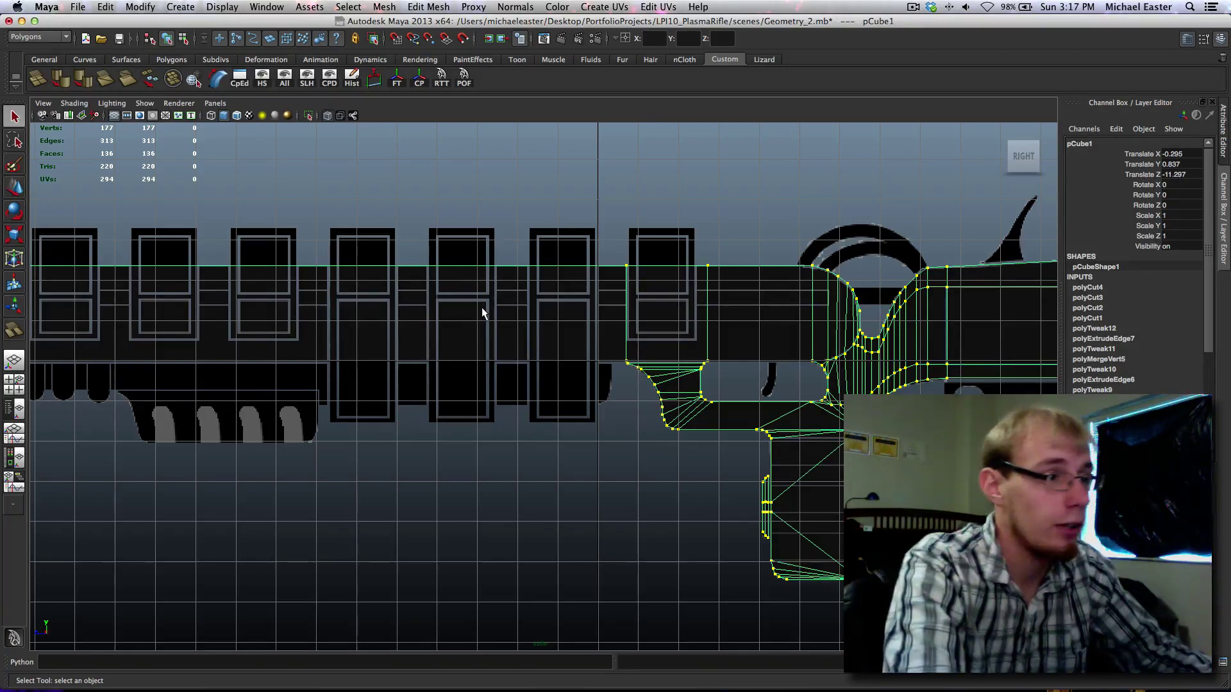
middle_click_drag(494, 310, 459, 305, "alt")
middle_click_drag(602, 348, 645, 359, "alt")
middle_click_drag(421, 344, 494, 322, "alt")
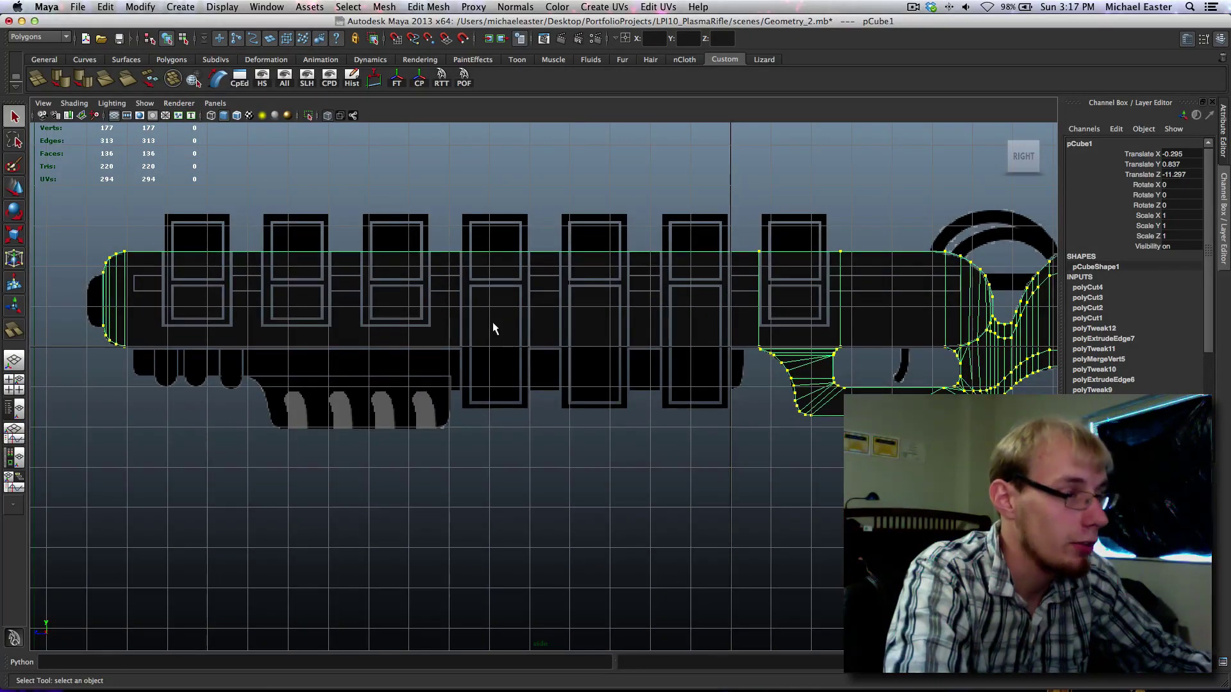
middle_click_drag(638, 350, 548, 317, "alt")
scroll(574, 332, "up", 5)
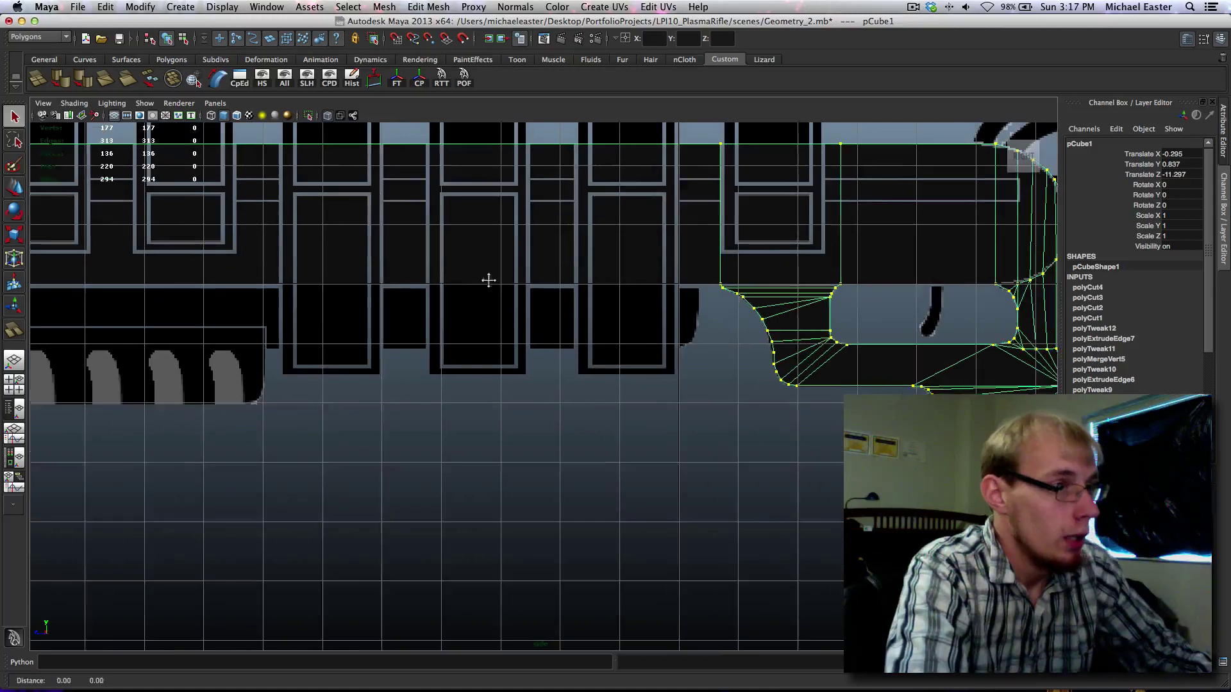
middle_click_drag(489, 280, 863, 375, "alt")
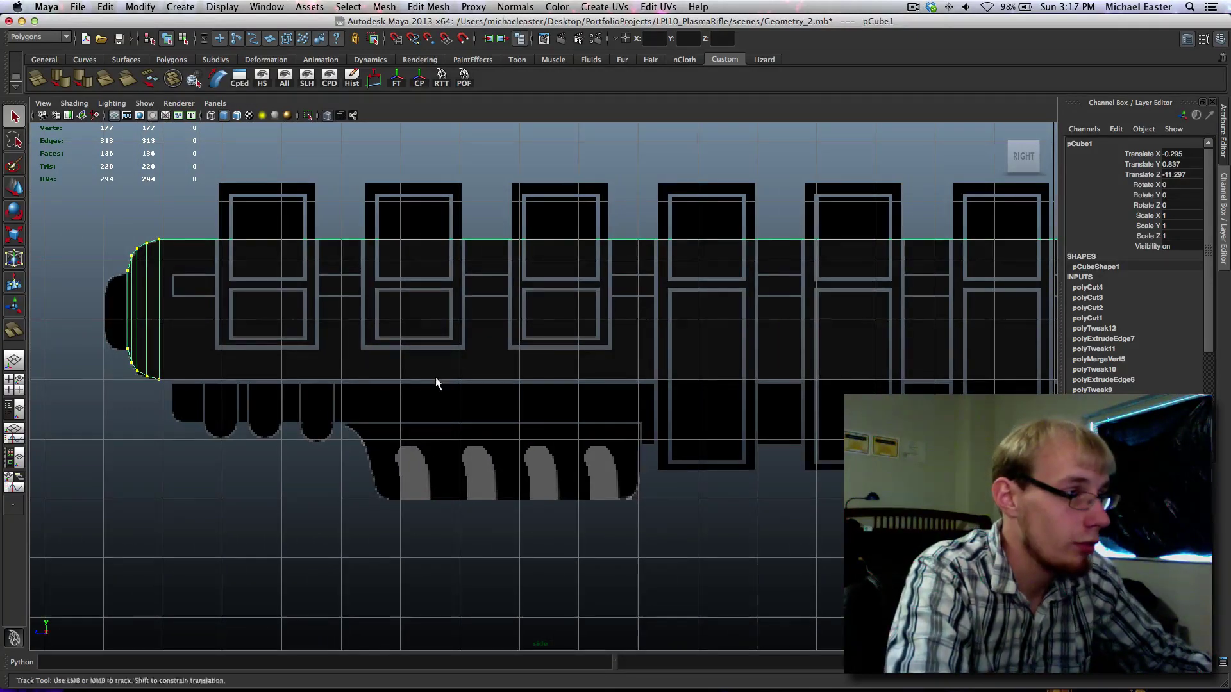
middle_click_drag(436, 377, 286, 359, "alt")
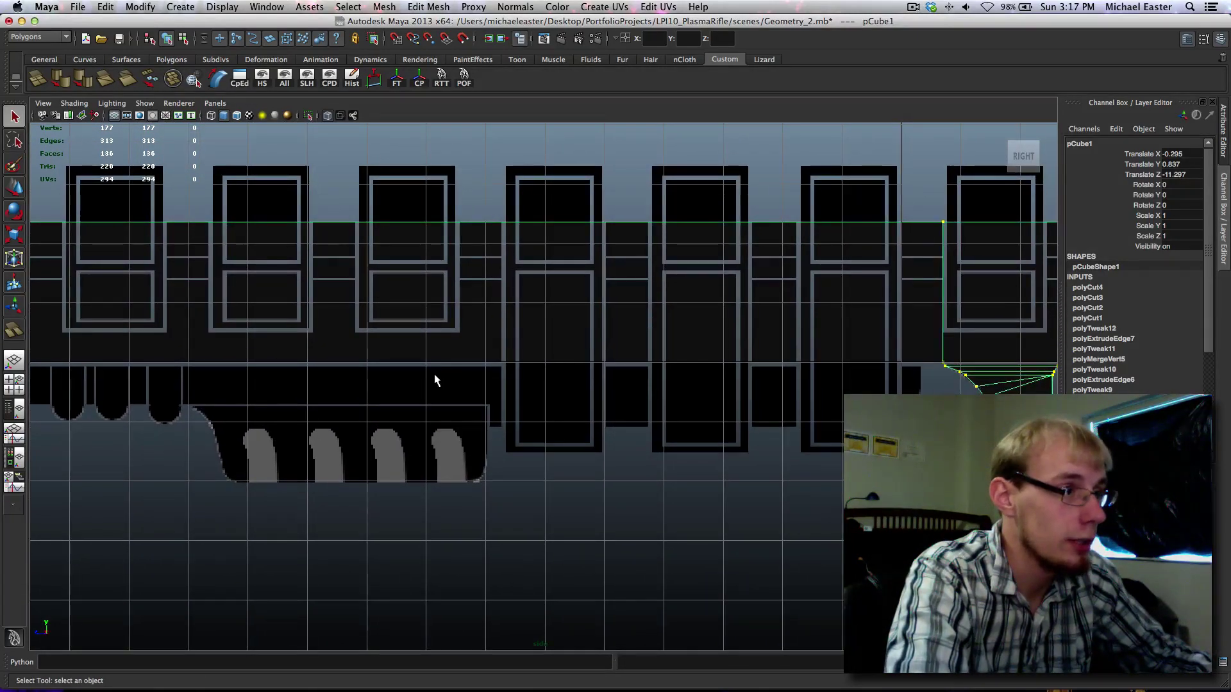
middle_click_drag(435, 380, 673, 419, "alt")
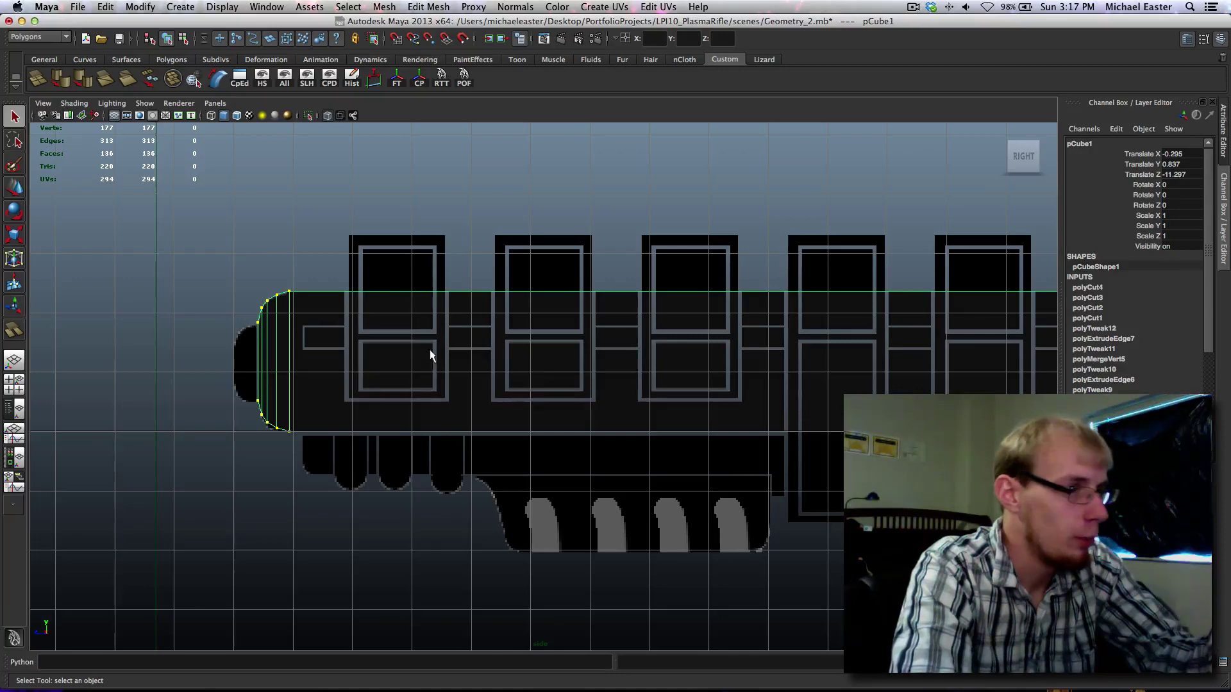
middle_click_drag(504, 370, 228, 380, "alt")
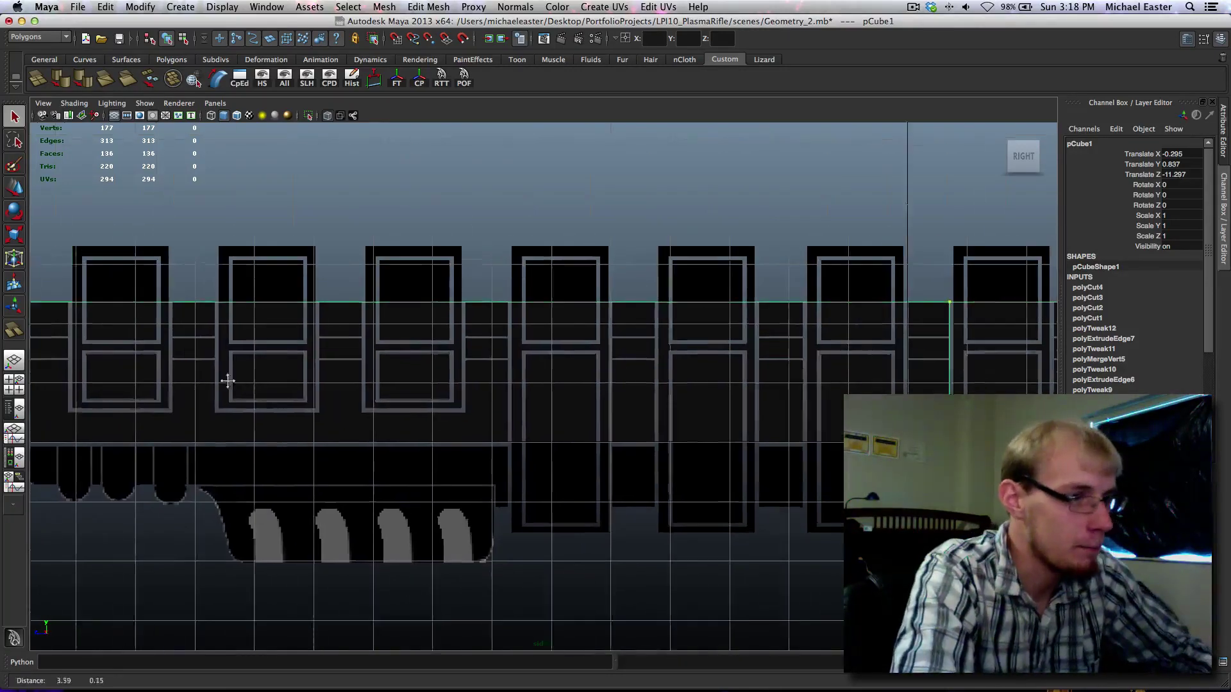
middle_click_drag(713, 415, 440, 370, "alt")
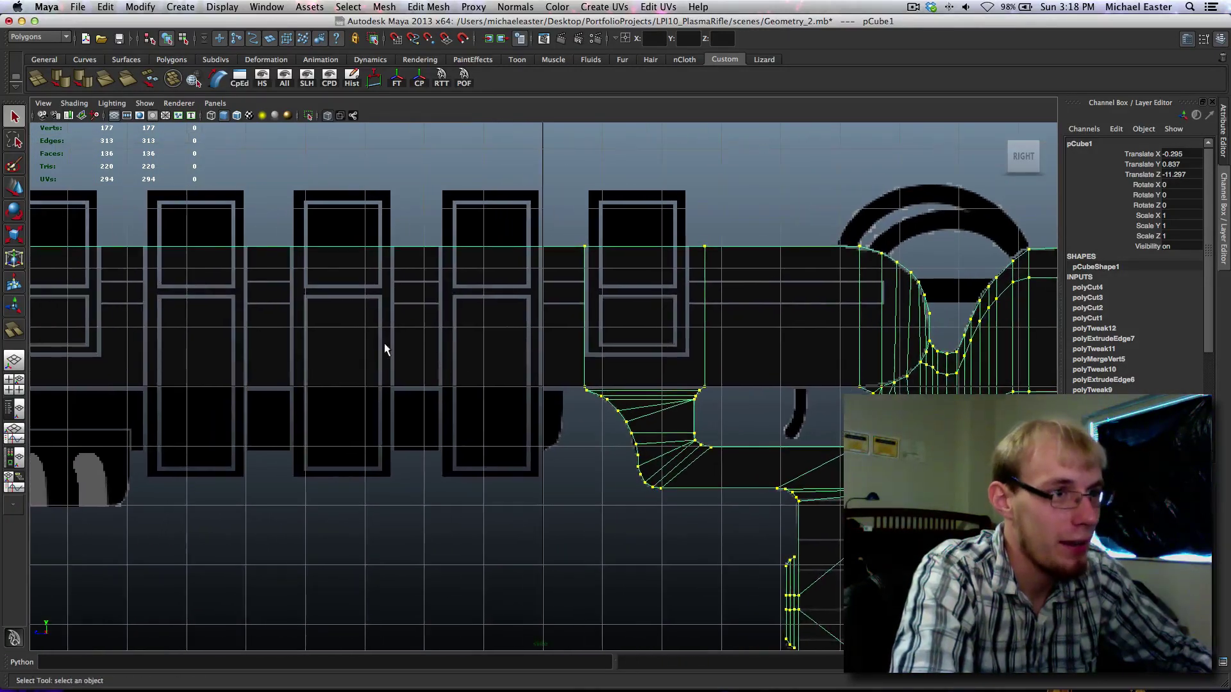
middle_click_drag(384, 344, 655, 381, "alt")
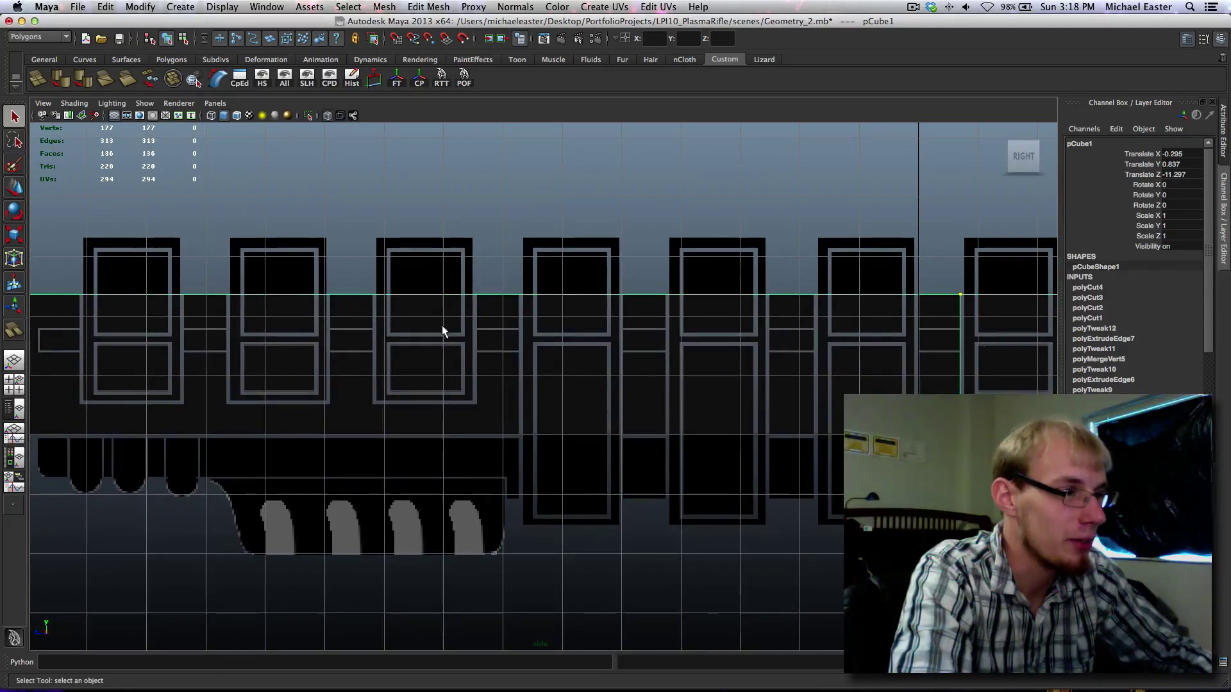
middle_click_drag(442, 325, 764, 363, "alt")
middle_click_drag(412, 375, 407, 339, "alt")
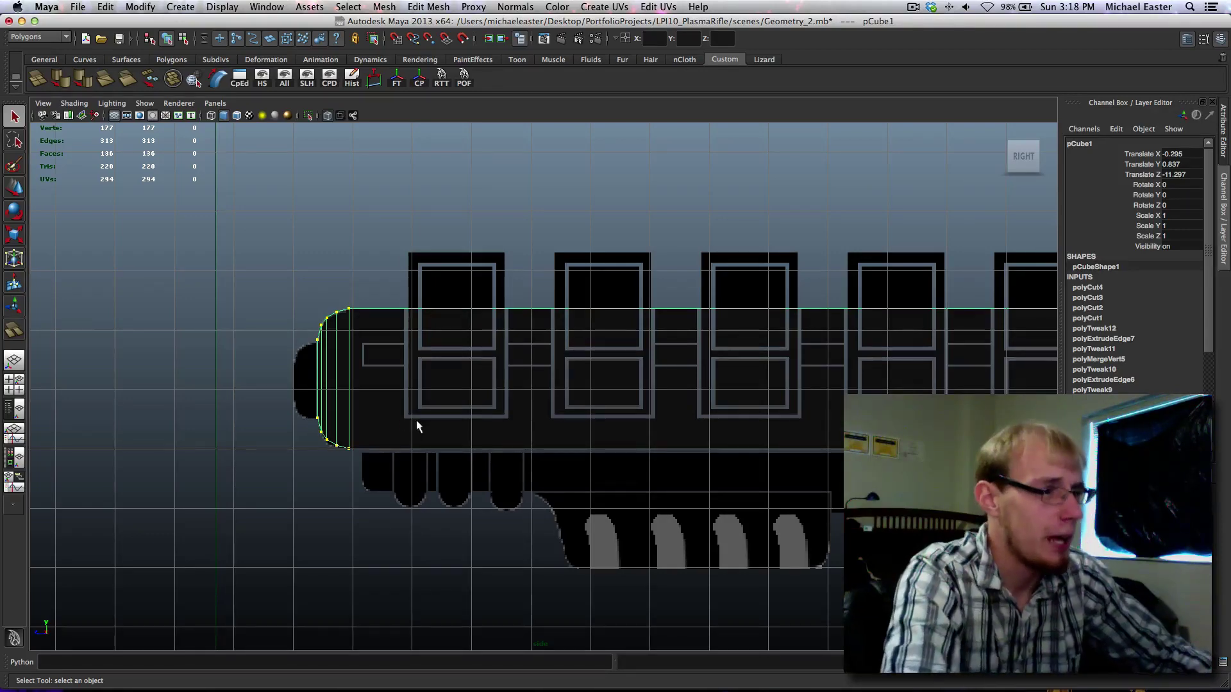
middle_click_drag(417, 423, 353, 394, "alt")
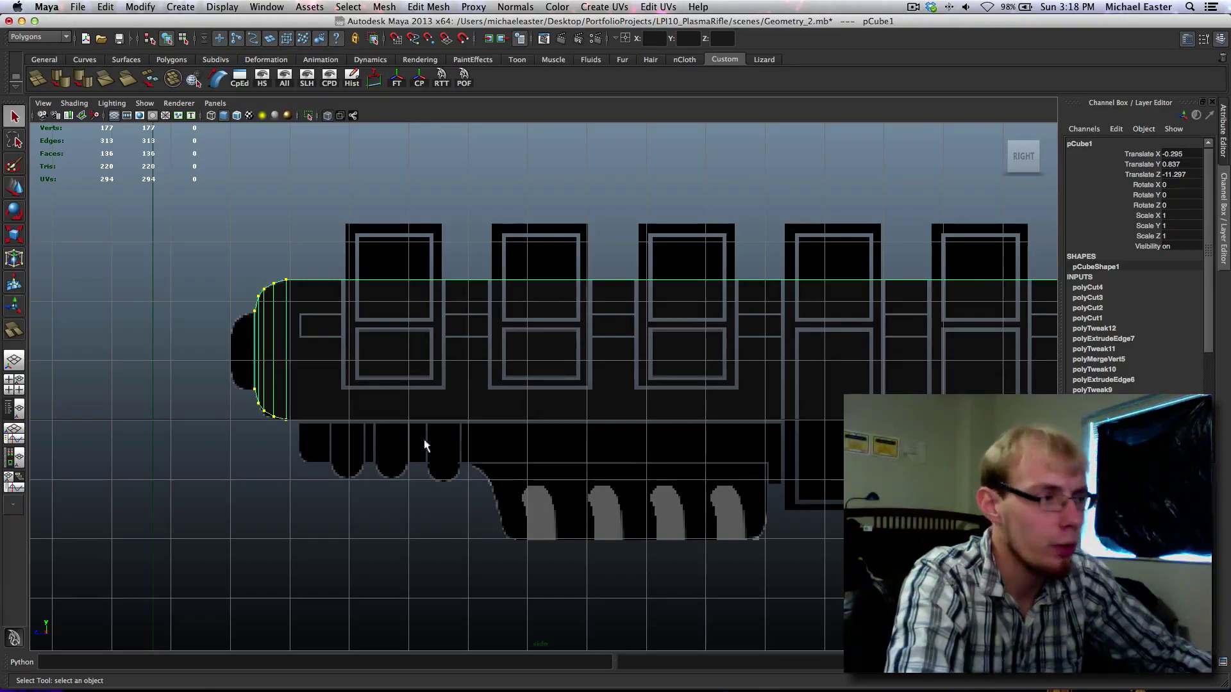
middle_click_drag(425, 445, 263, 480, "alt")
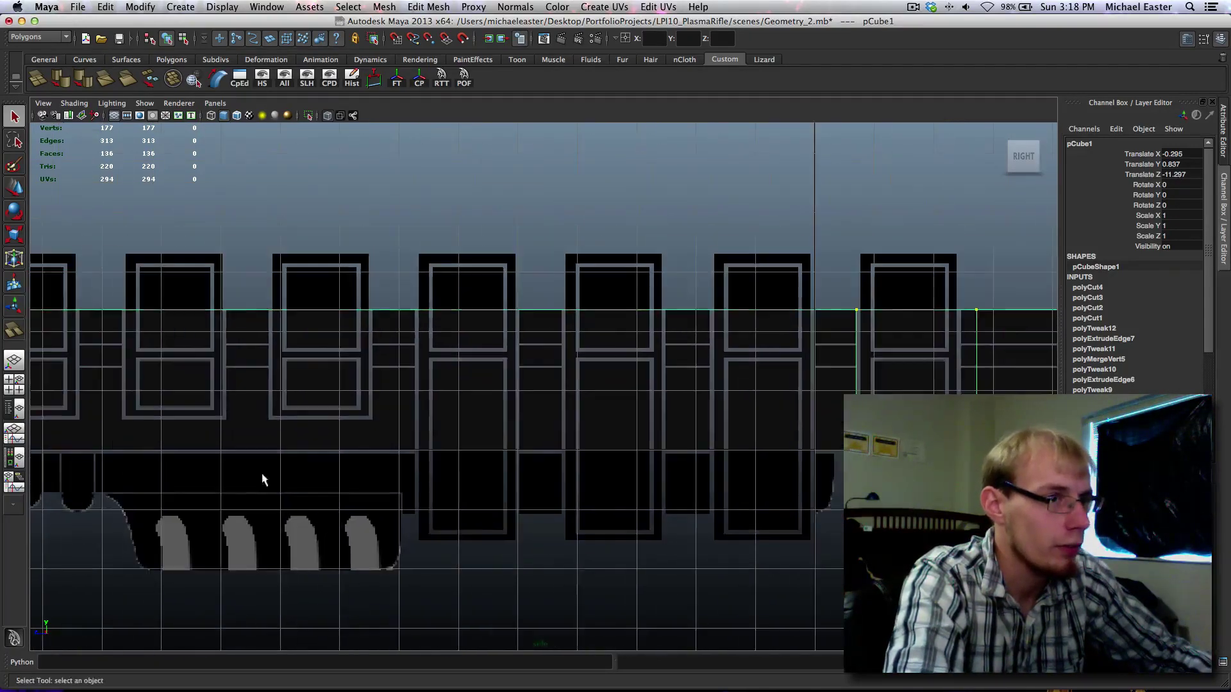
middle_click_drag(596, 472, 270, 437, "alt")
middle_click_drag(670, 358, 495, 406, "alt")
middle_click_drag(391, 390, 528, 399, "alt")
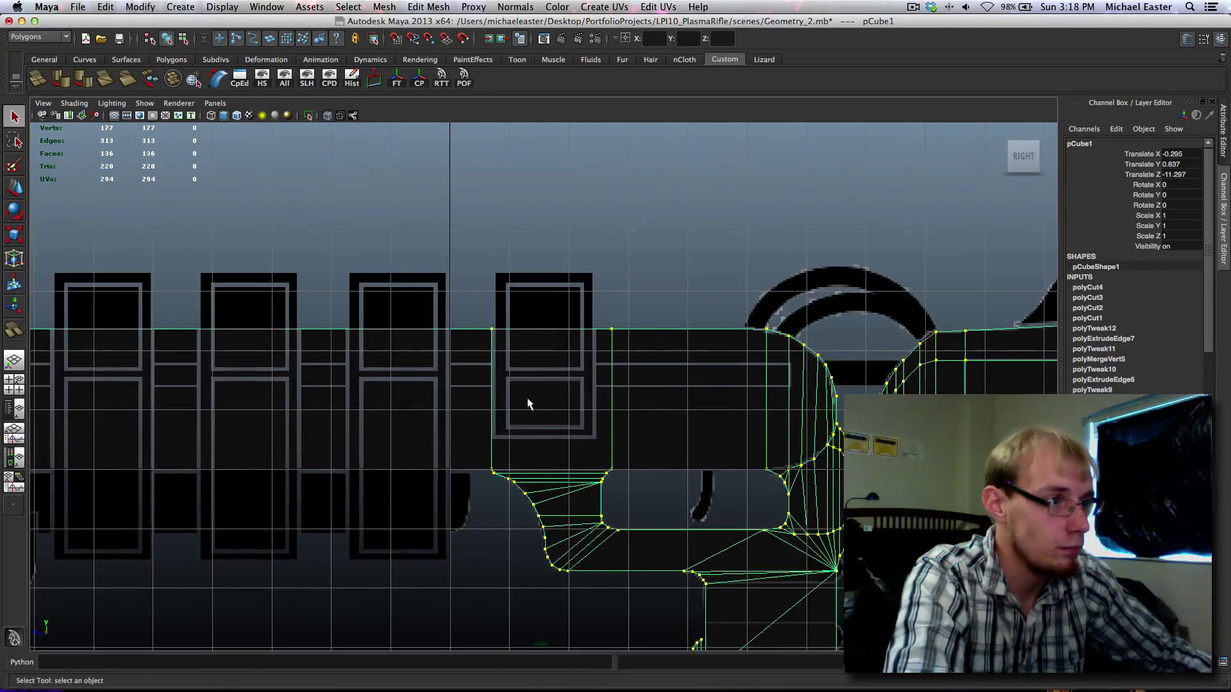
middle_click_drag(427, 408, 494, 394, "alt")
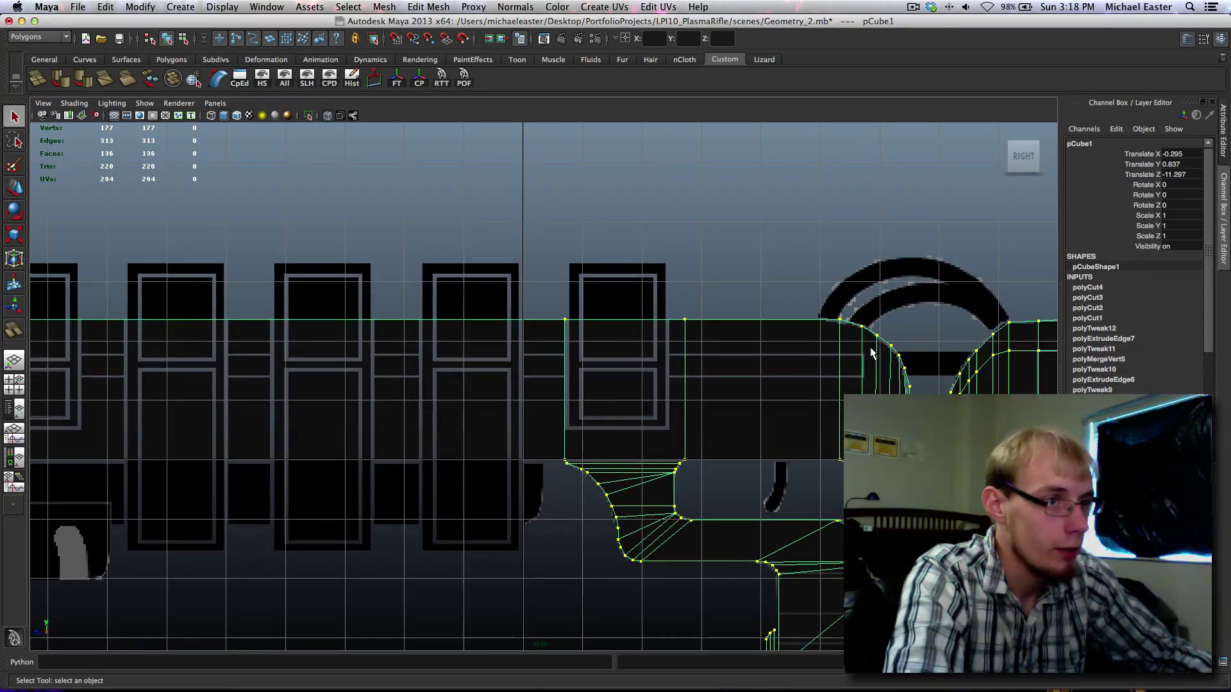
Step: Split the body lengthwise along the side strip's upper line, ending at outline vertices on the rear and front curves
middle_click_drag(803, 391, 622, 429, "alt")
scroll(621, 432, "up", 3)
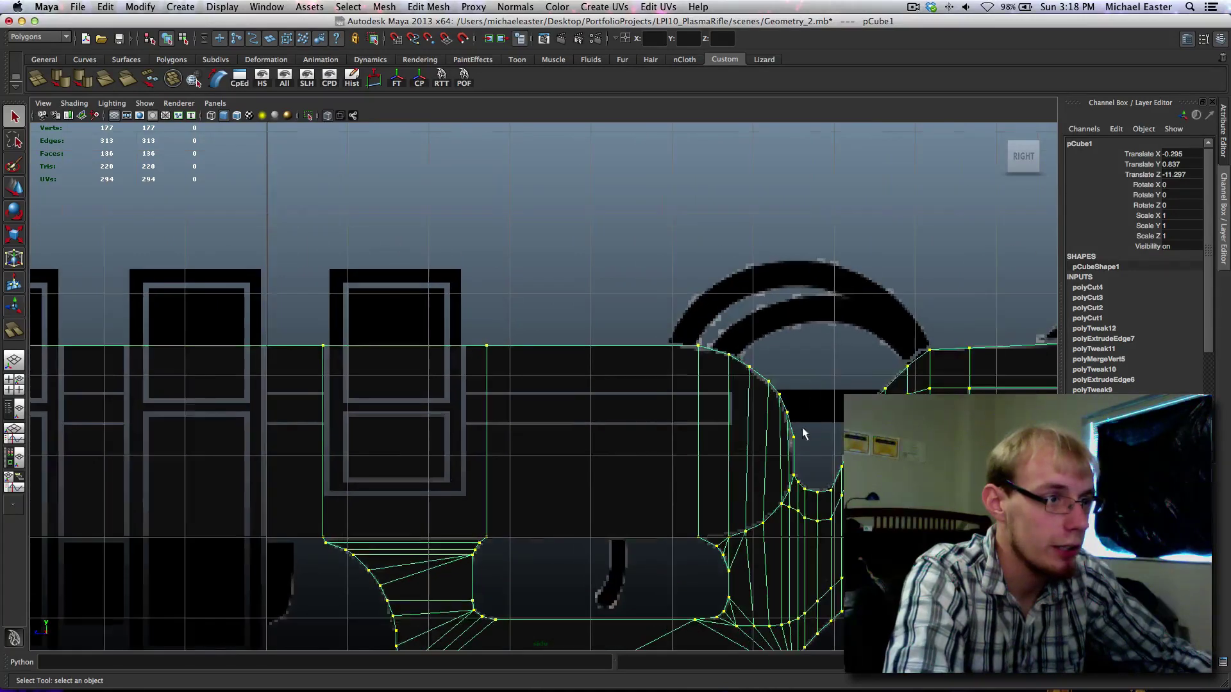
middle_click_drag(765, 420, 526, 363, "alt")
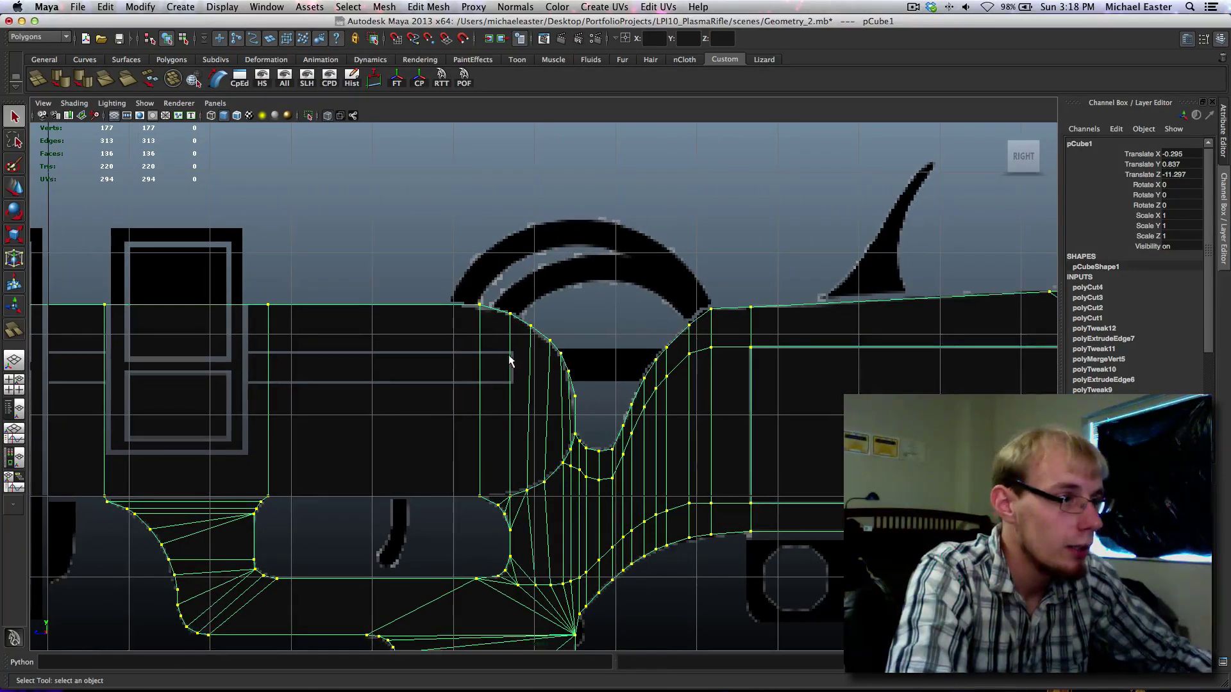
right_click_drag(509, 355, 517, 391, "shift")
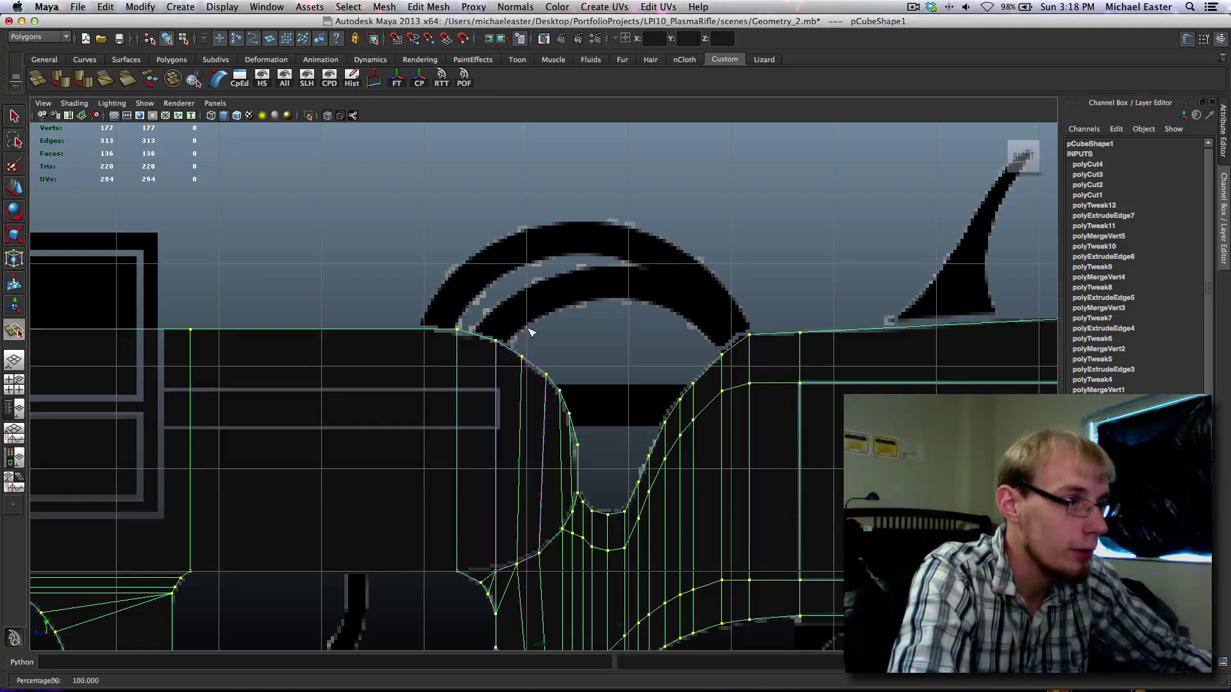
left_click(504, 407)
left_click(497, 389)
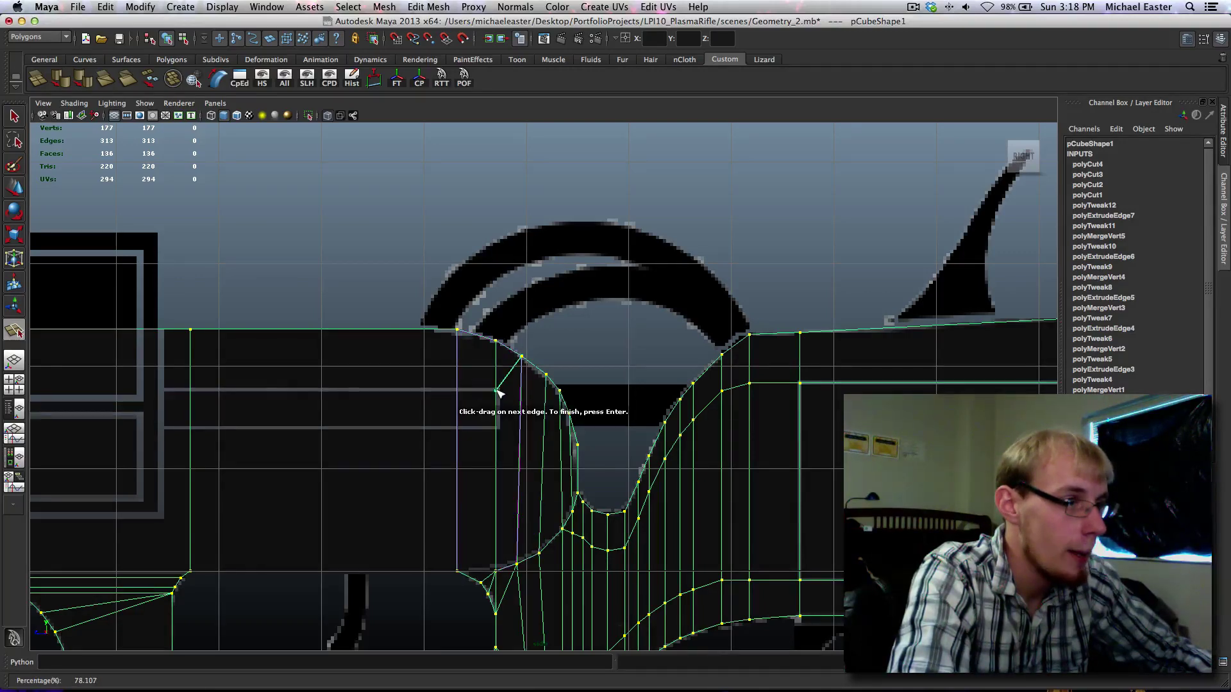
middle_click_drag(278, 389, 906, 451, "alt")
middle_click_drag(262, 452, 652, 408, "alt")
middle_click_drag(422, 417, 569, 415, "alt")
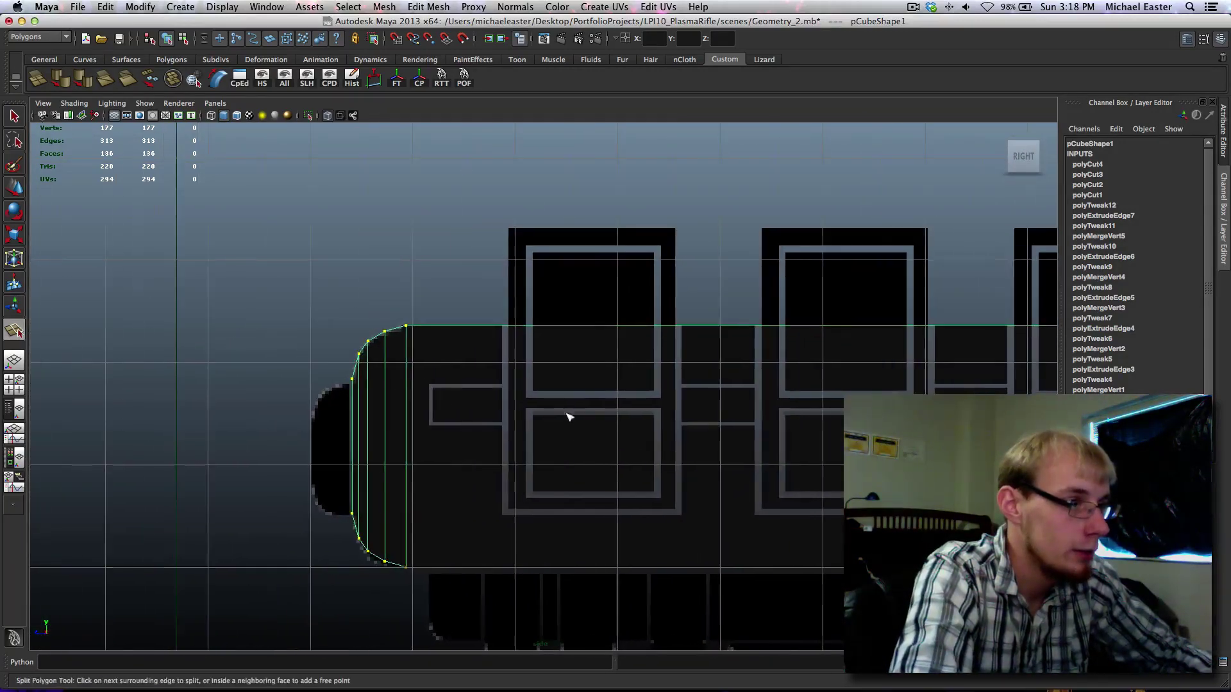
left_click(407, 385)
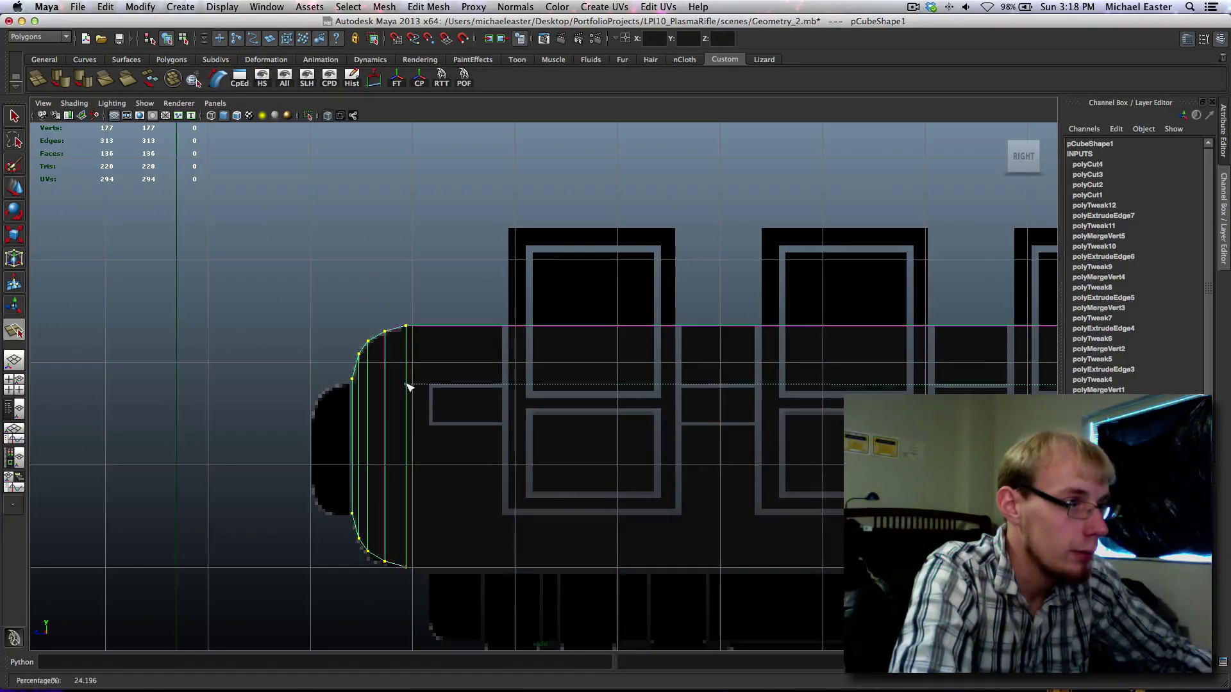
left_click(386, 333)
key("Return")
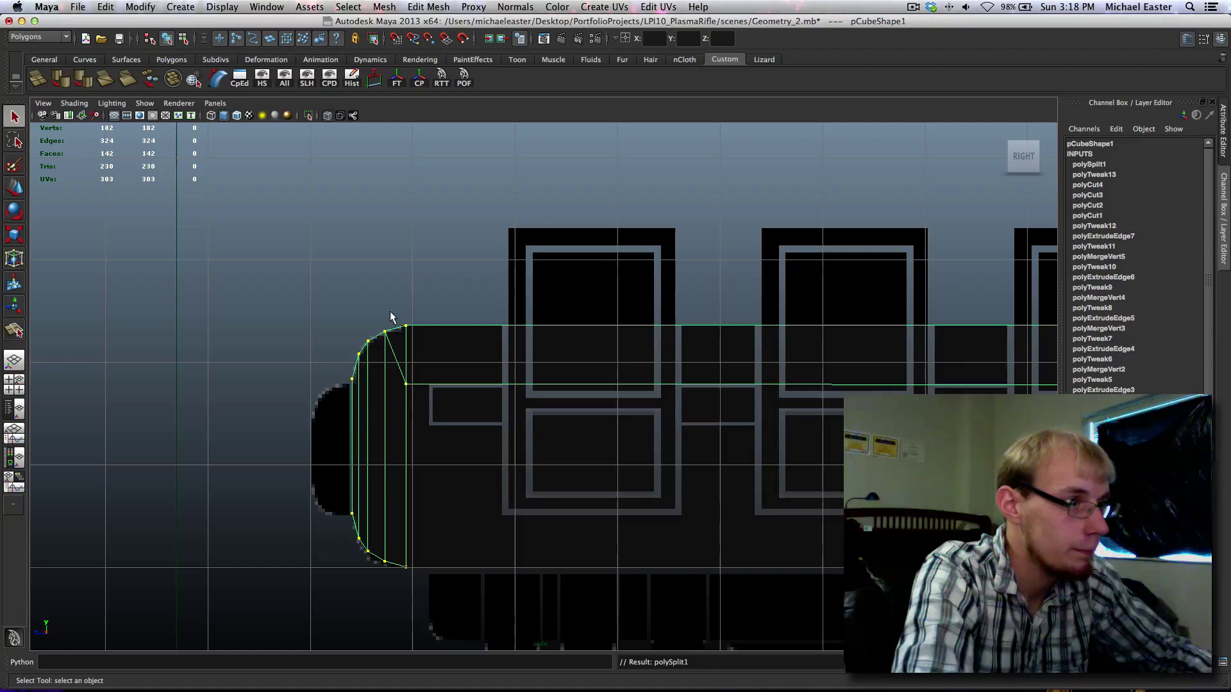
Step: Level the new lengthwise edge by snapping its four rear vertices vertically to its front vertex, and return to object mode
right_click_drag(409, 391, 399, 359)
left_click(407, 384)
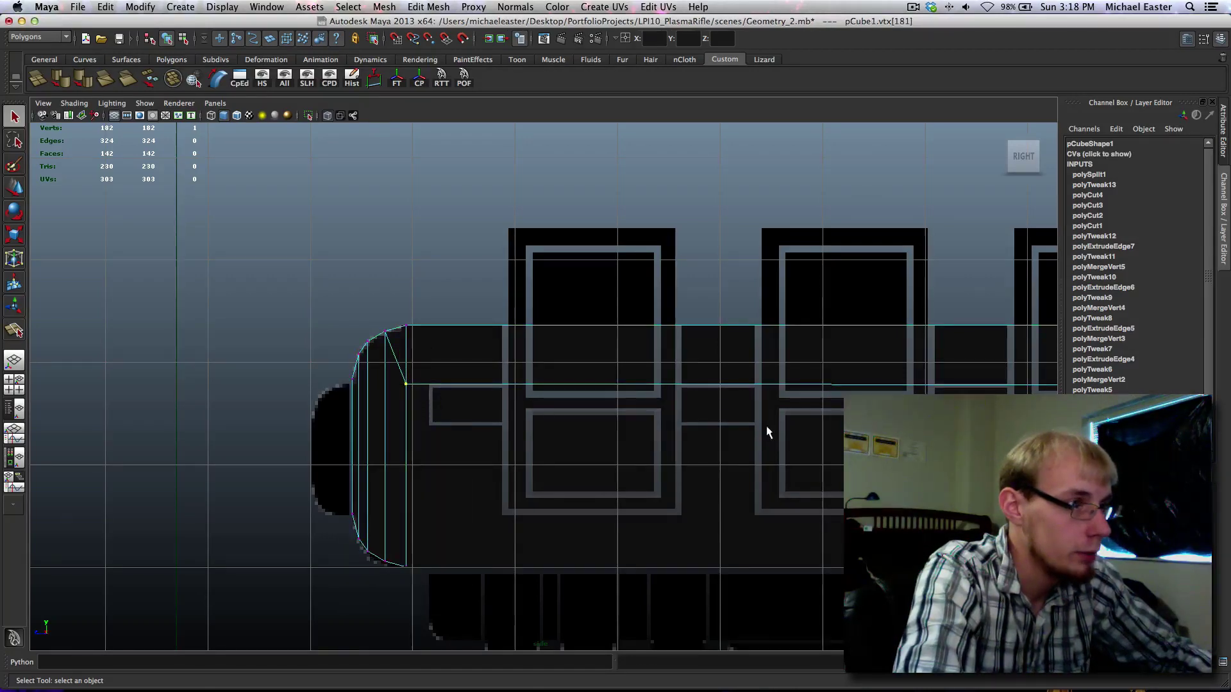
middle_click_drag(768, 432, 202, 409, "alt")
middle_click_drag(794, 456, 188, 432, "alt")
middle_click_drag(840, 464, 365, 462, "alt")
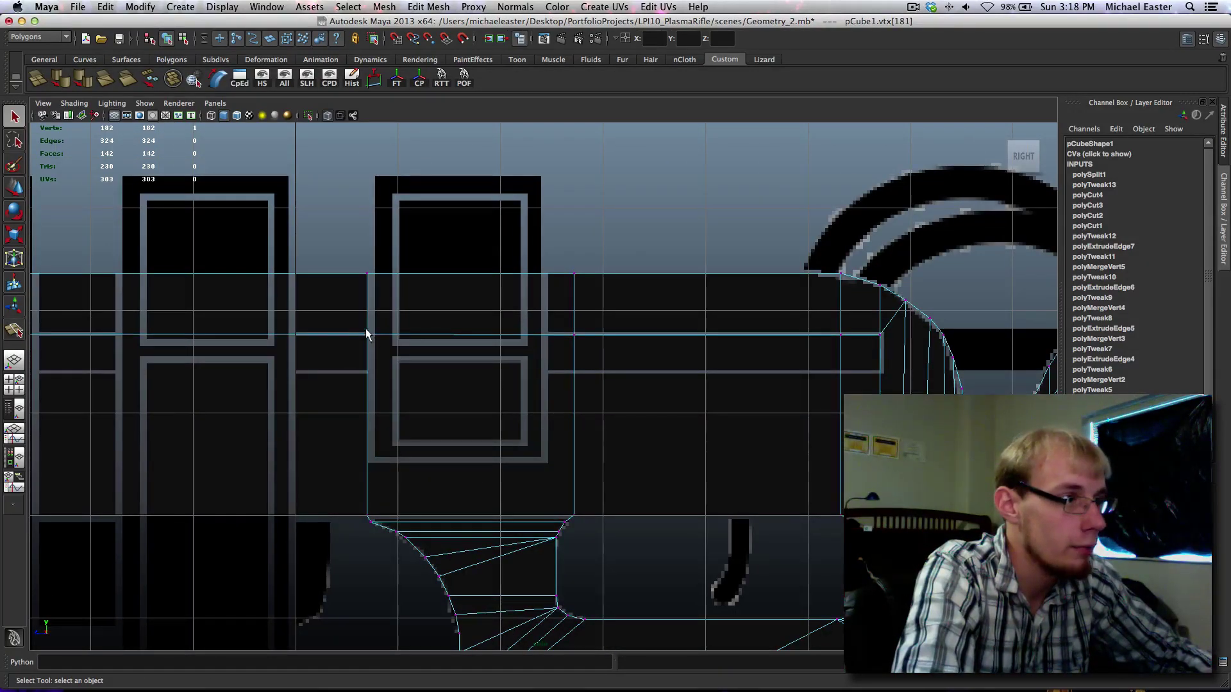
left_click_drag(334, 325, 744, 387)
middle_click_drag(843, 351, 754, 345, "alt")
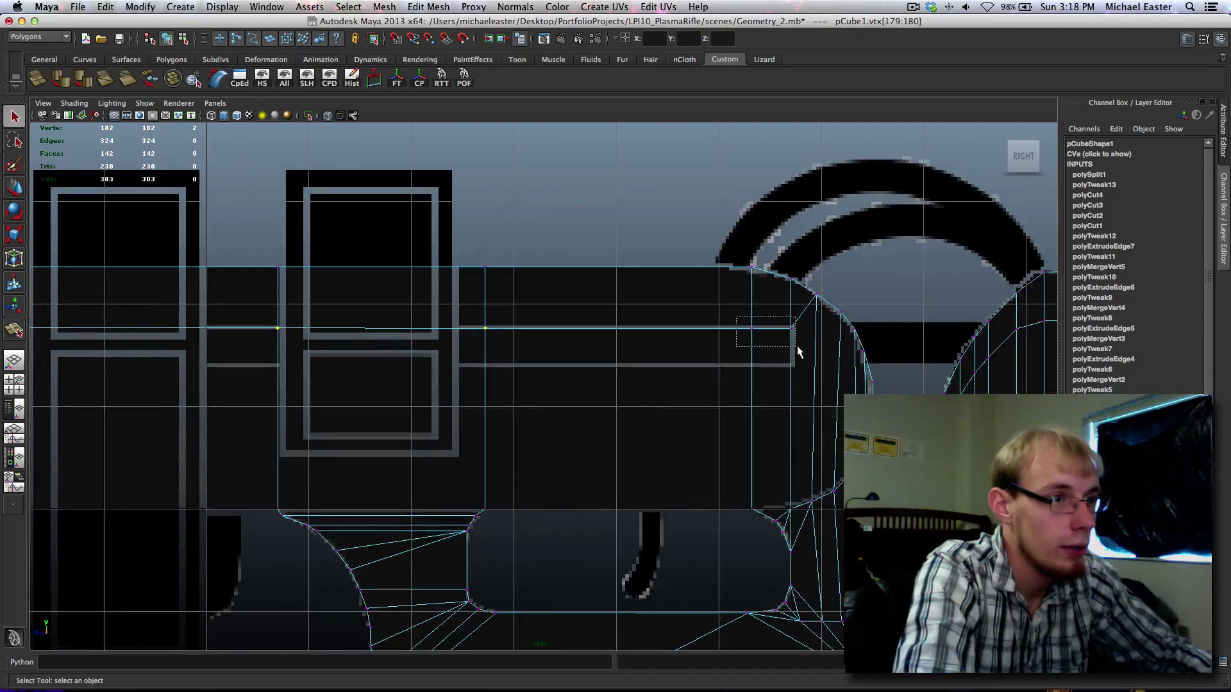
middle_click_drag(494, 363, 797, 386, "alt")
right_click_drag(797, 386, 518, 397, "alt")
middle_click_drag(314, 398, 748, 462, "alt")
middle_click_drag(461, 439, 494, 381, "alt")
key("w")
left_click(490, 398)
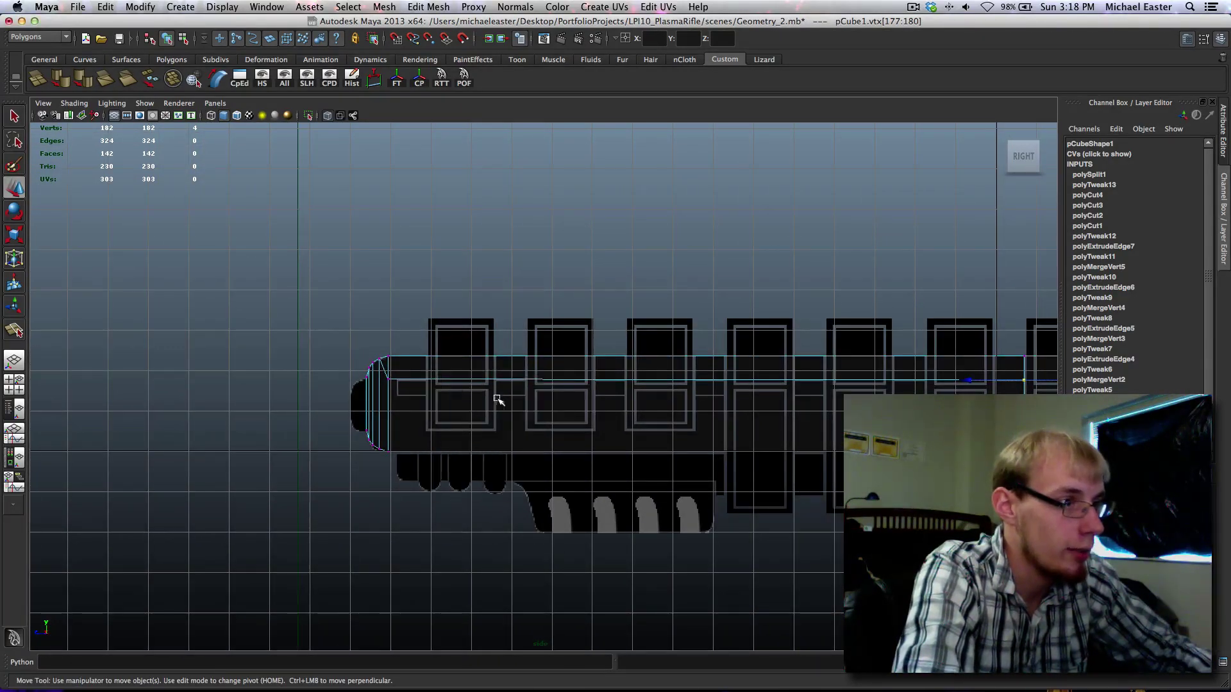
middle_click_drag(593, 413, 550, 410, "alt")
key("v")
middle_click_drag(473, 426, 346, 374)
middle_click_drag(792, 455, 432, 408, "alt")
middle_click_drag(759, 392, 555, 402, "alt")
scroll(556, 401, "up", 5)
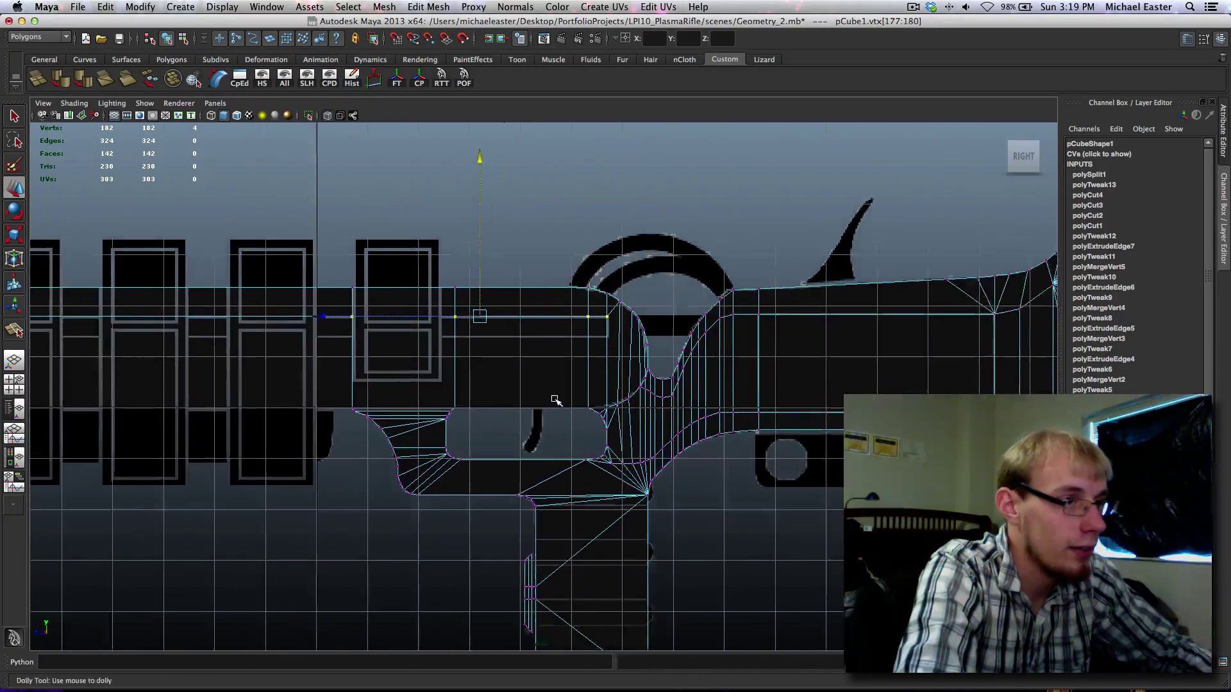
middle_click_drag(558, 320, 536, 393, "alt")
right_click_drag(600, 368, 659, 350)
key("q")
left_click(563, 367)
Step: Split the body lengthwise along the side strip's lower line, ending at outline vertices on the rear and front curves
middle_click_drag(585, 408, 526, 421, "alt")
scroll(507, 449, "up", 3)
scroll(568, 382, "up", 2)
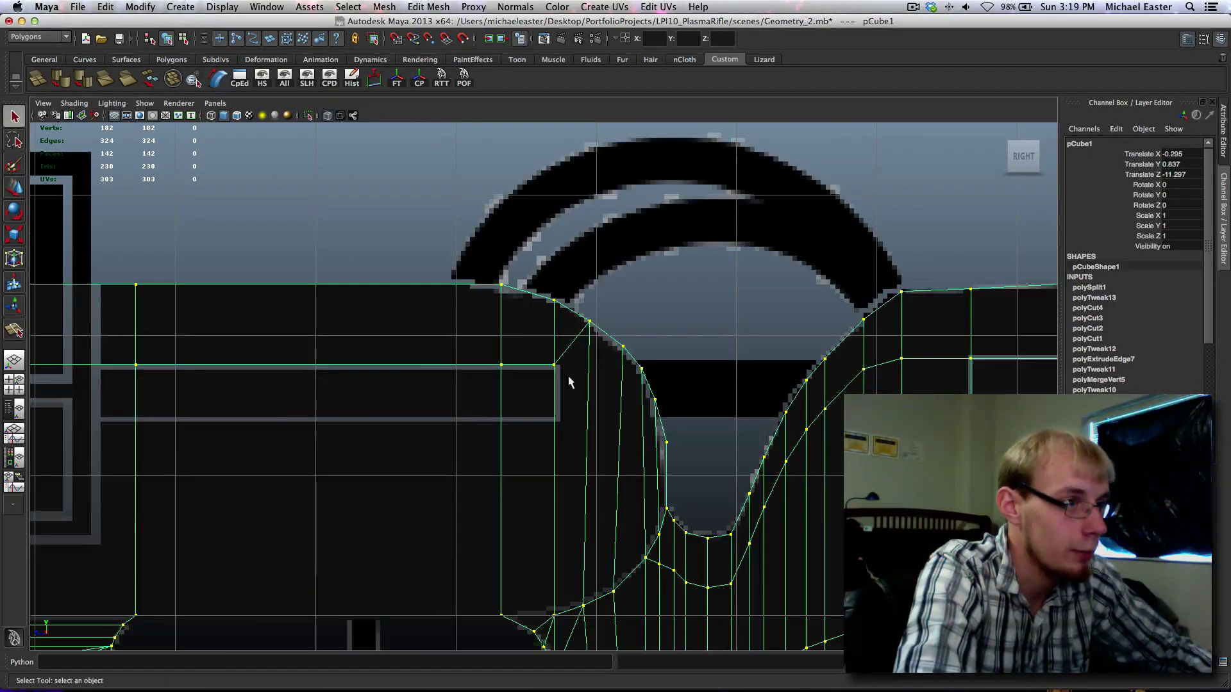
right_click_drag(555, 385, 583, 388, "shift")
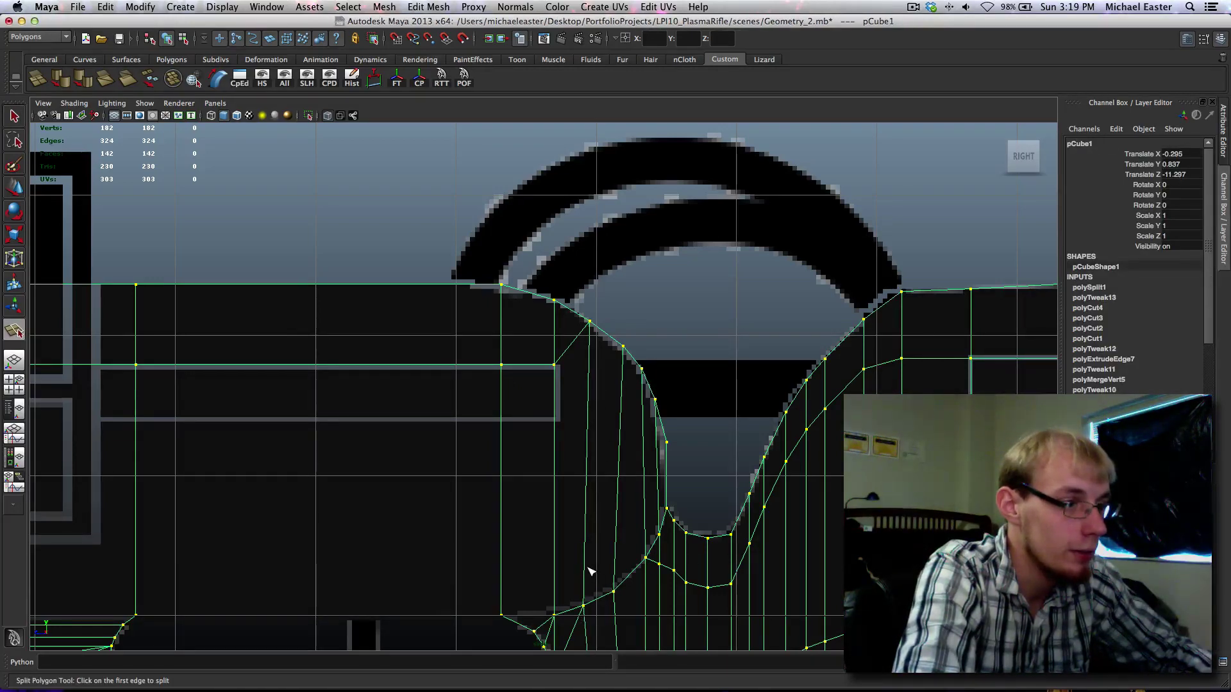
left_click_drag(584, 567, 579, 635)
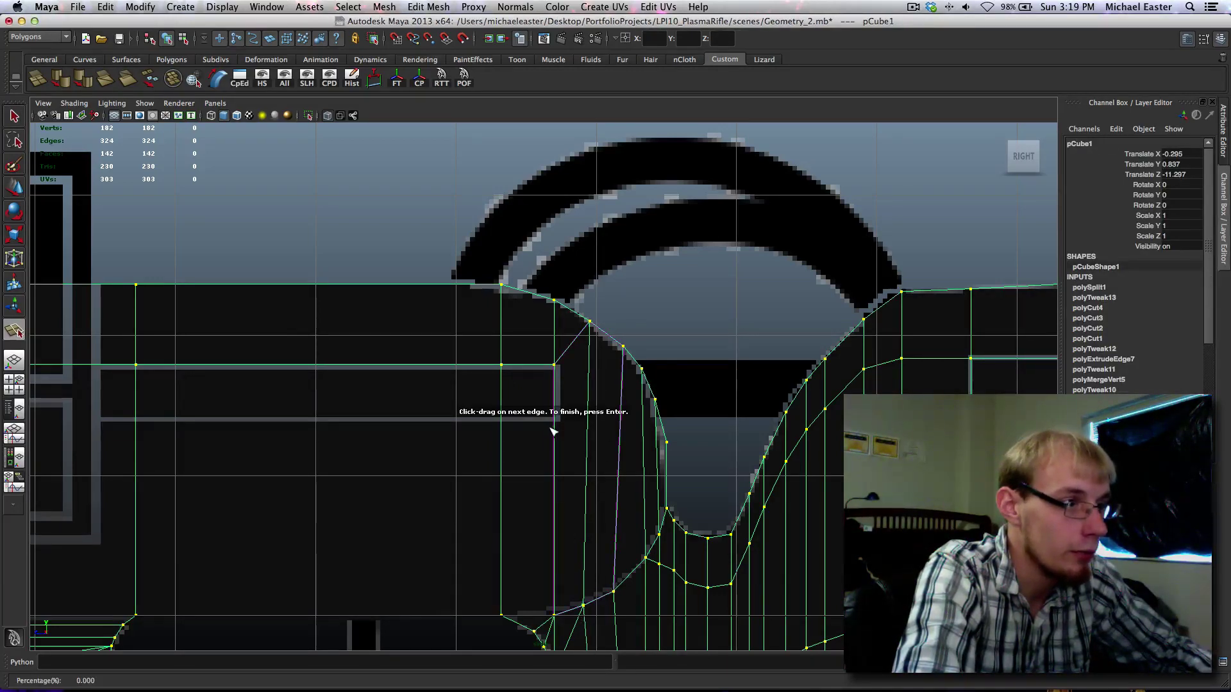
left_click_drag(553, 431, 555, 422)
middle_click_drag(321, 410, 858, 457, "alt")
middle_click_drag(261, 448, 723, 432, "alt")
middle_click_drag(396, 418, 846, 437, "alt")
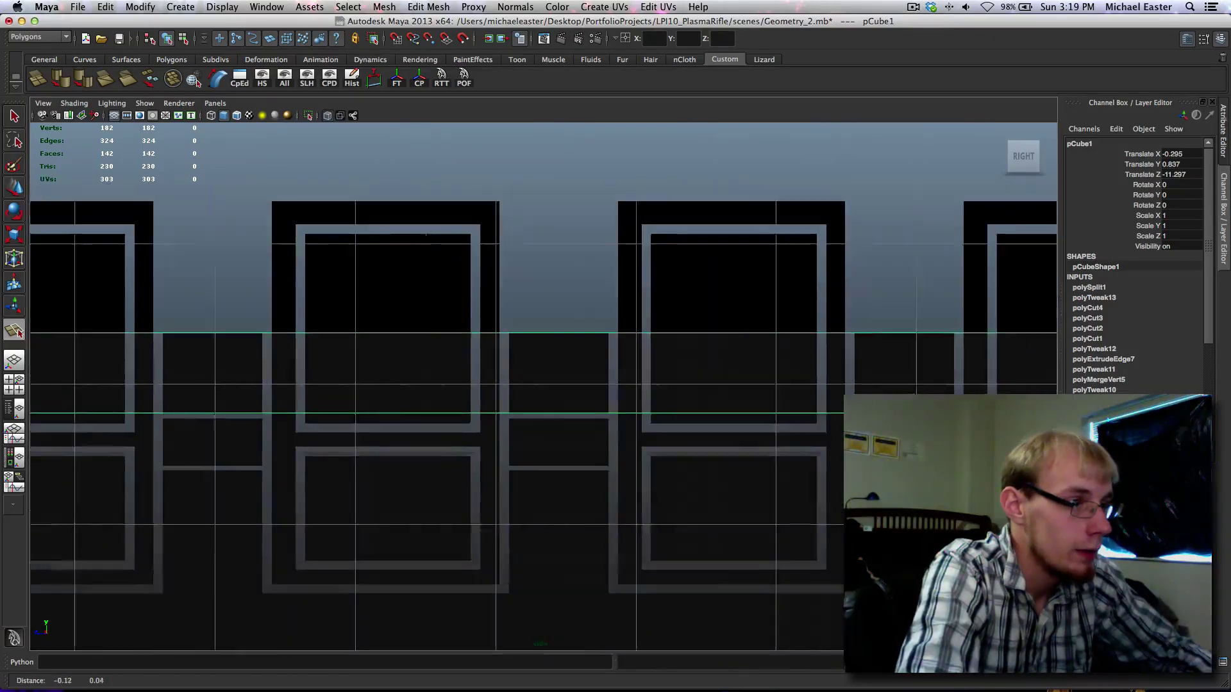
middle_click_drag(231, 417, 827, 422, "alt")
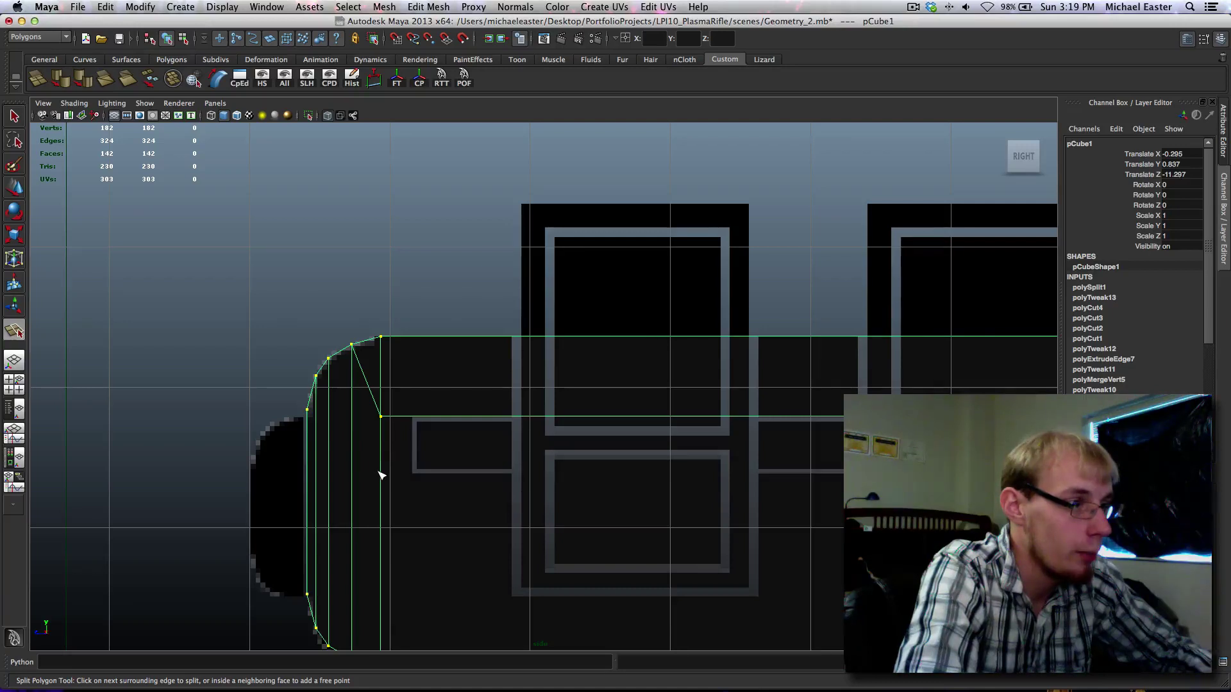
left_click_drag(381, 473, 380, 472)
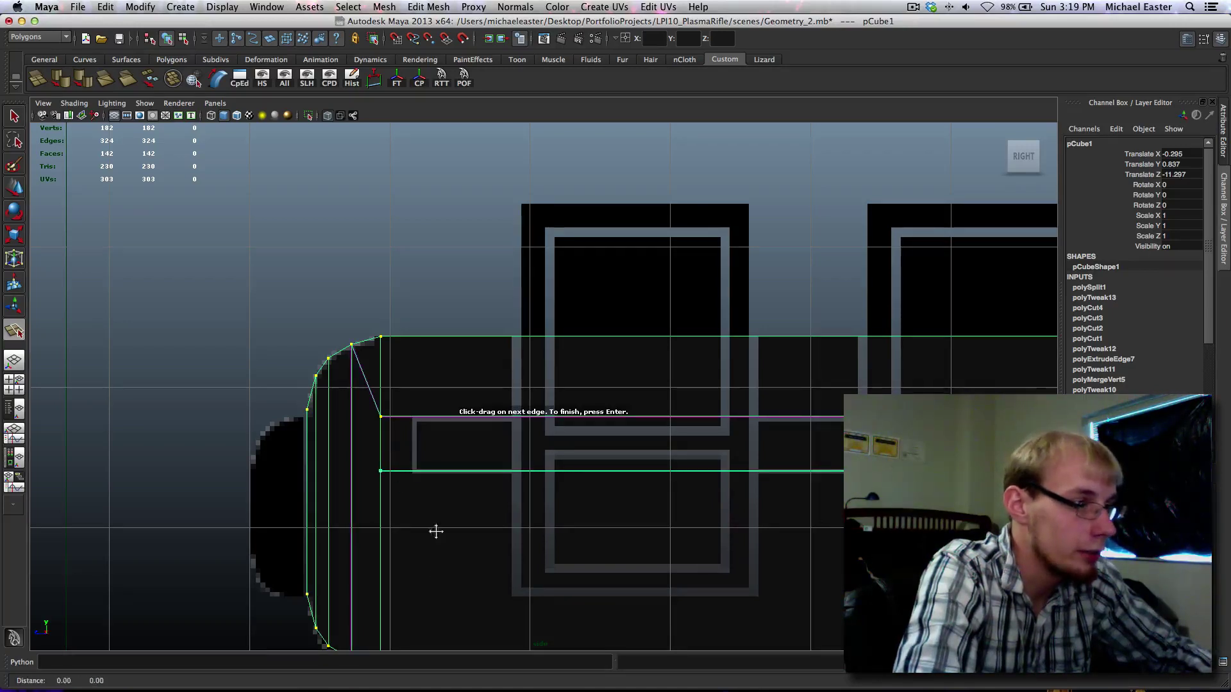
middle_click_drag(436, 532, 462, 360, "alt")
right_click_drag(462, 360, 383, 436, "alt")
left_click_drag(452, 408, 465, 513)
key("q")
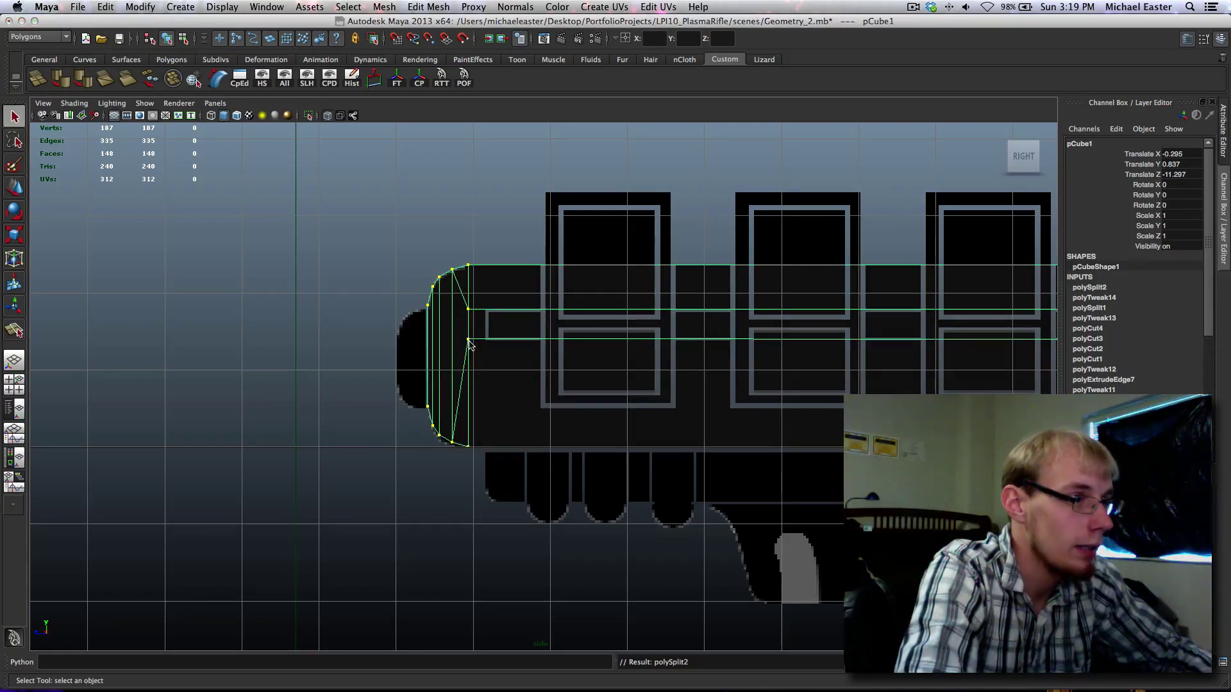
Step: Level the strip's lower edge by aligning its front vertex and the three vertices above the trigger area vertically with its rear end vertex
right_click_drag(470, 358, 423, 358)
left_click_drag(463, 329, 483, 346)
middle_click_drag(696, 367, 419, 375, "alt")
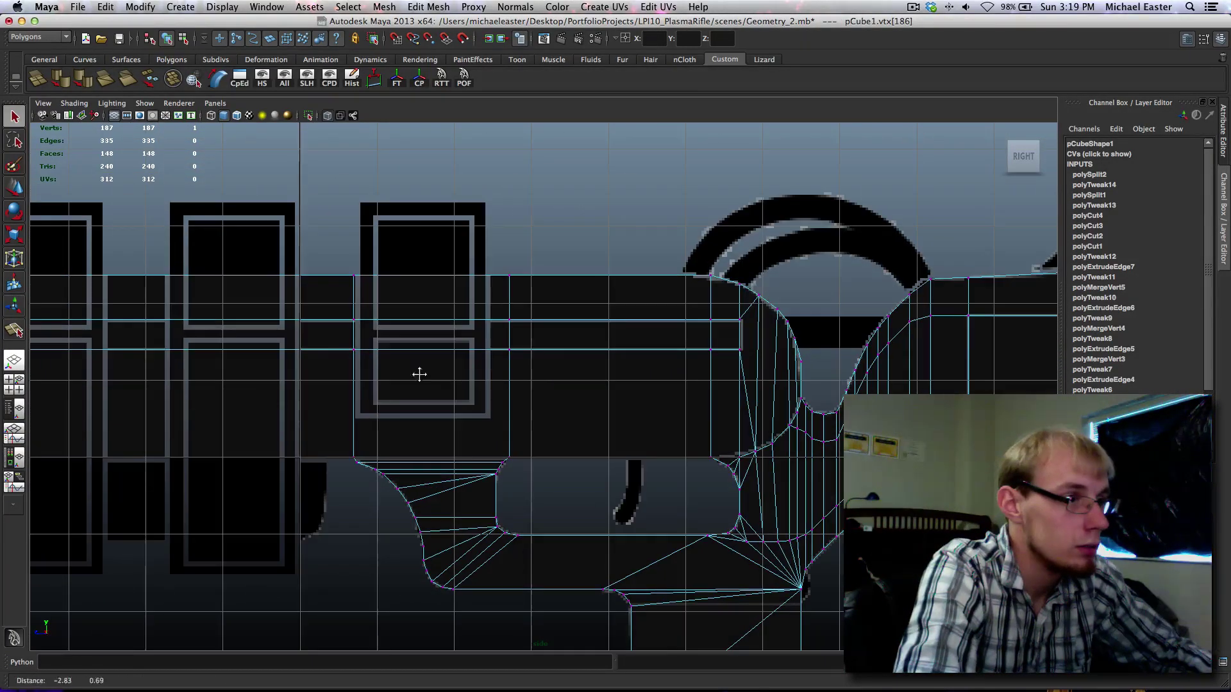
left_click_drag(320, 332, 717, 418)
key("w")
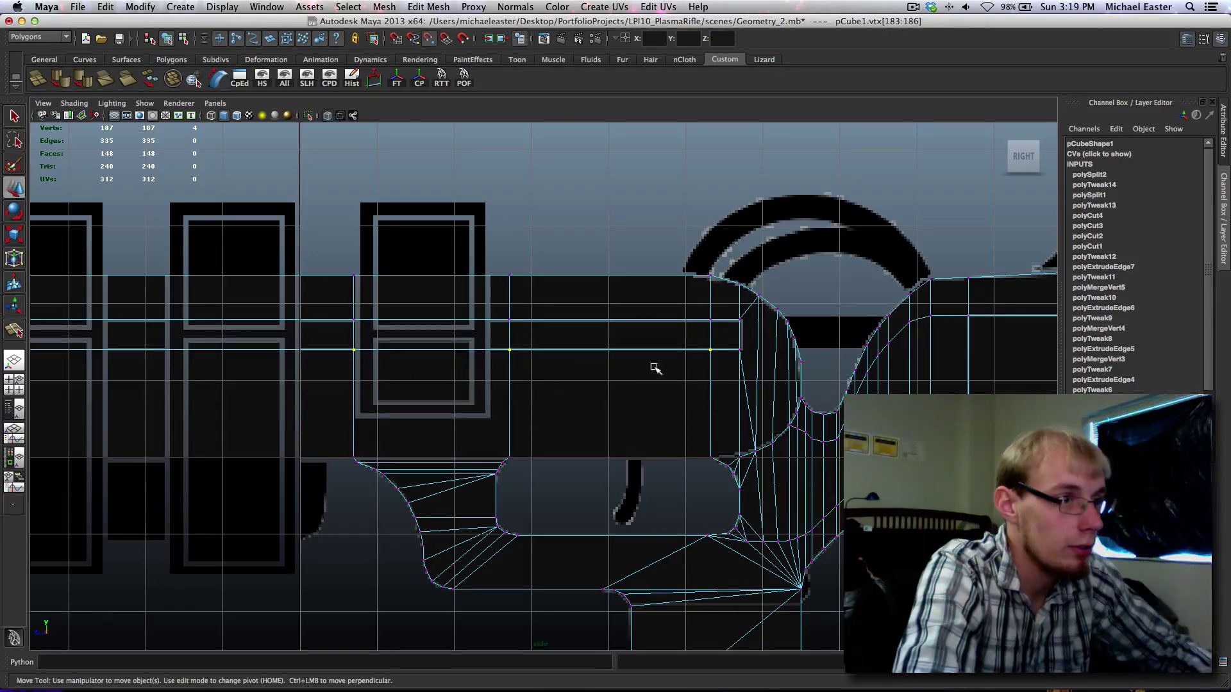
middle_click_drag(720, 349, 792, 374, "alt")
scroll(545, 401, "down", 3)
middle_click_drag(630, 401, 295, 341, "alt")
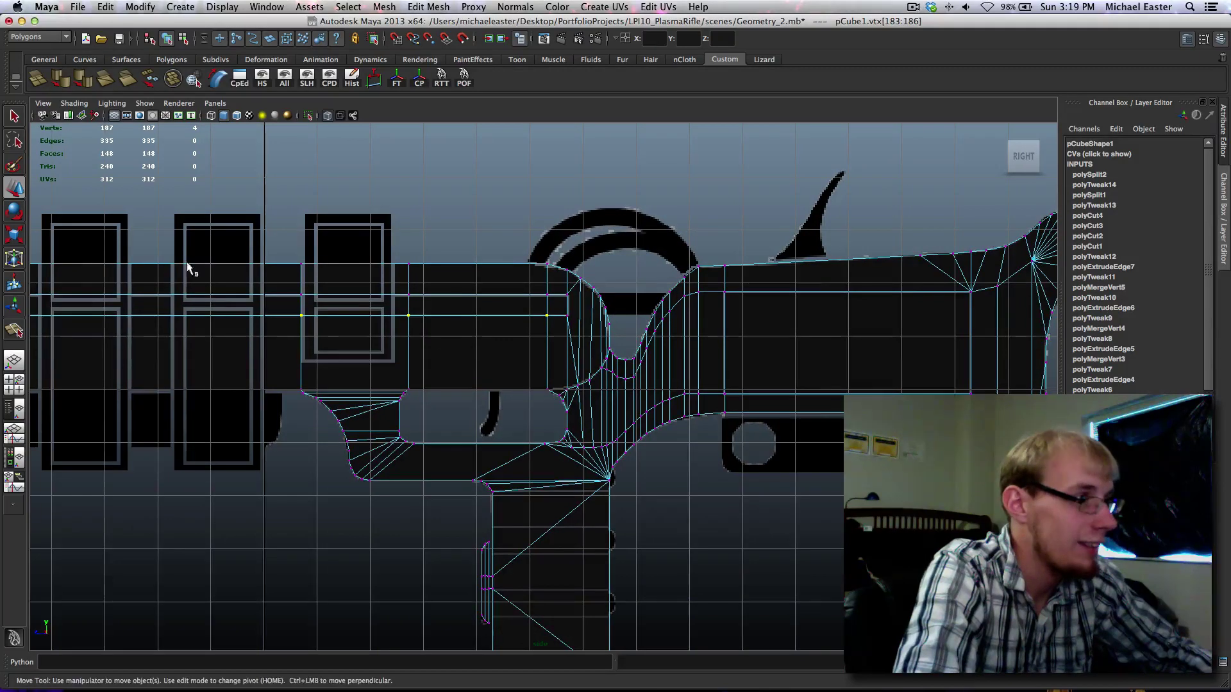
Step: Merge the last inner vertex of the strip's upper and lower edges into the strip's rear corner vertices, and return to object mode
middle_click_drag(167, 313, 277, 338, "alt")
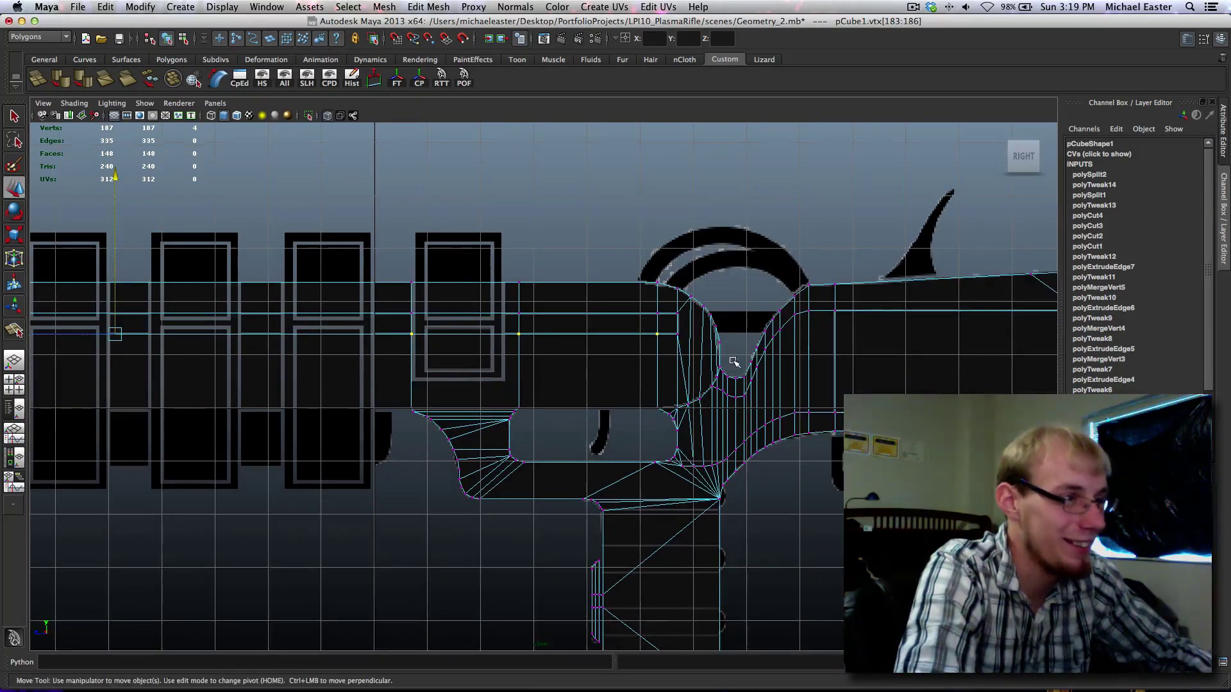
scroll(734, 362, "up", 4)
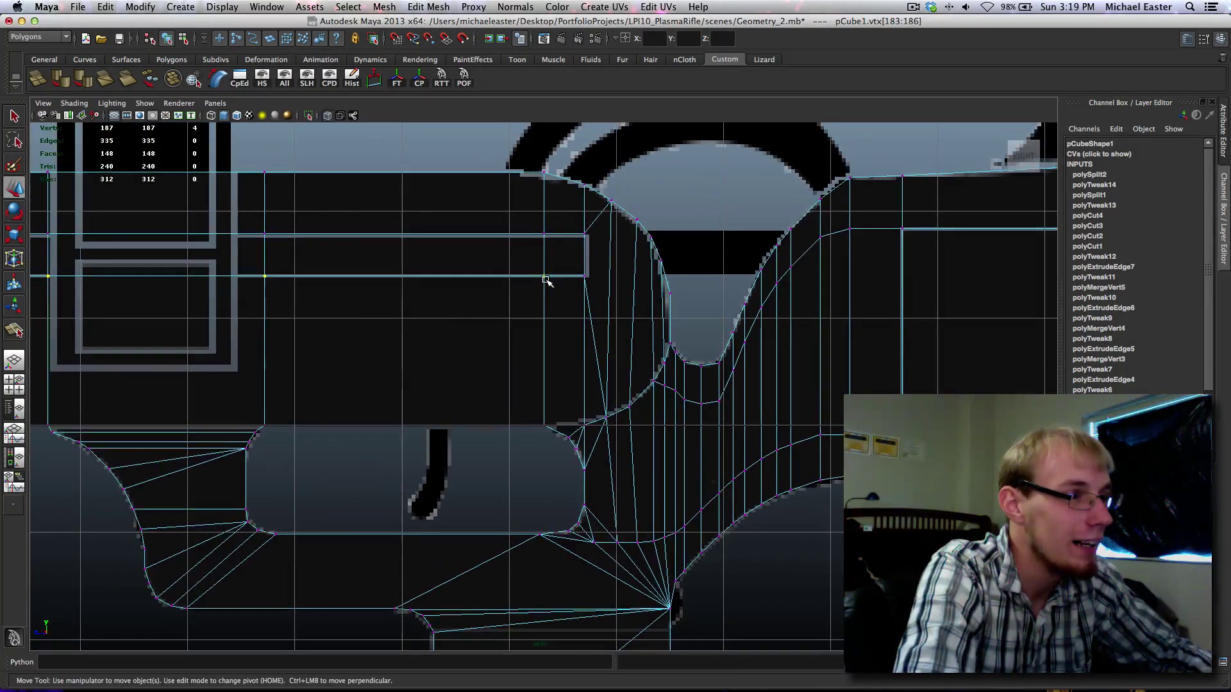
key("q")
left_click(545, 235)
middle_click_drag(563, 239, 550, 277, "alt")
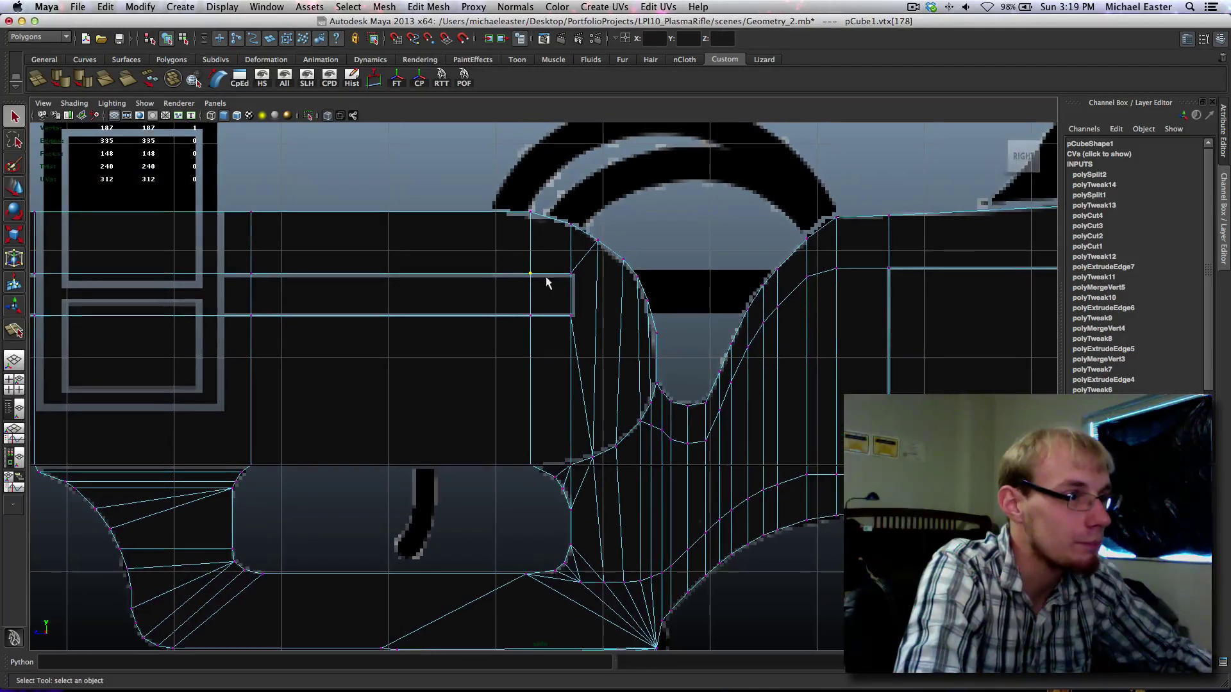
right_click_drag(561, 308, 561, 312, "shift")
left_click_drag(530, 274, 576, 273)
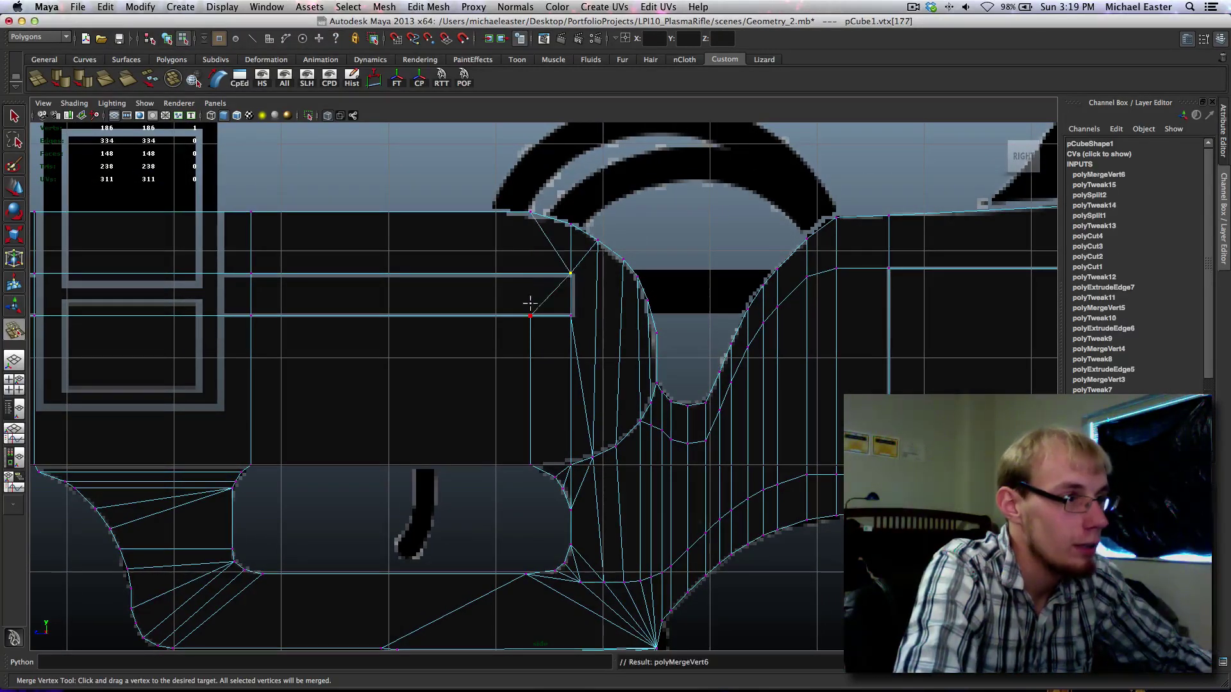
left_click_drag(531, 314, 572, 315)
middle_click_drag(562, 314, 551, 368, "alt")
scroll(494, 316, "up", 2)
scroll(516, 401, "down", 3)
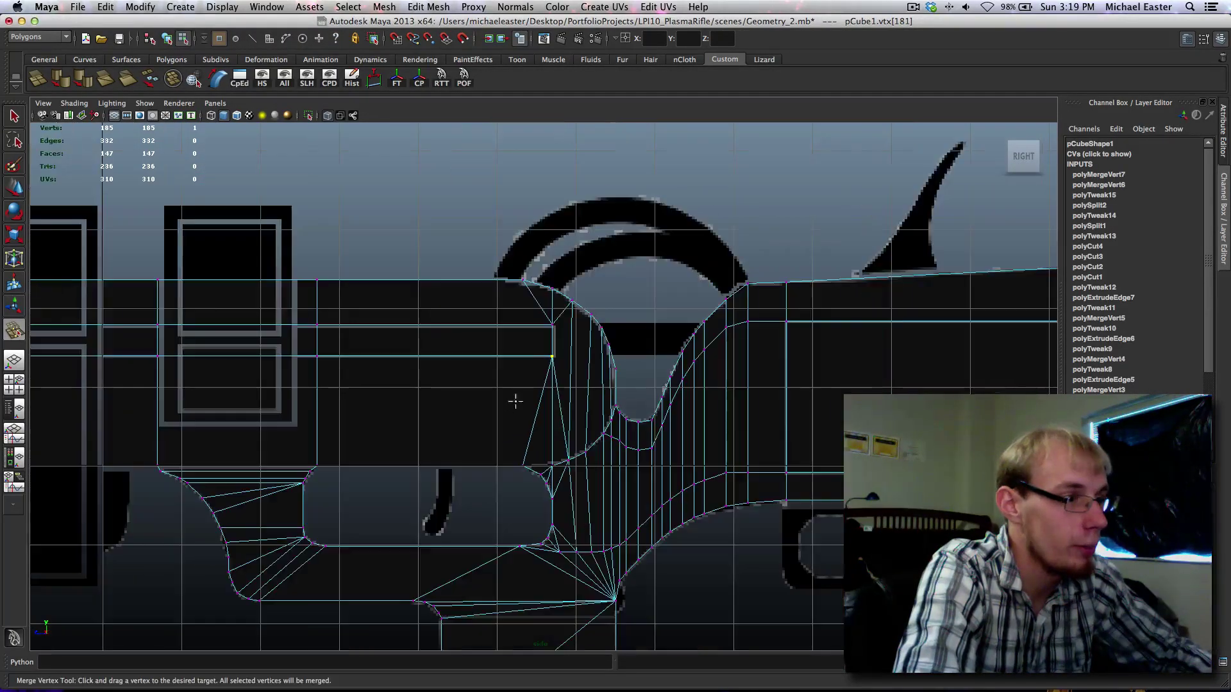
right_click_drag(537, 395, 590, 382)
key("q")
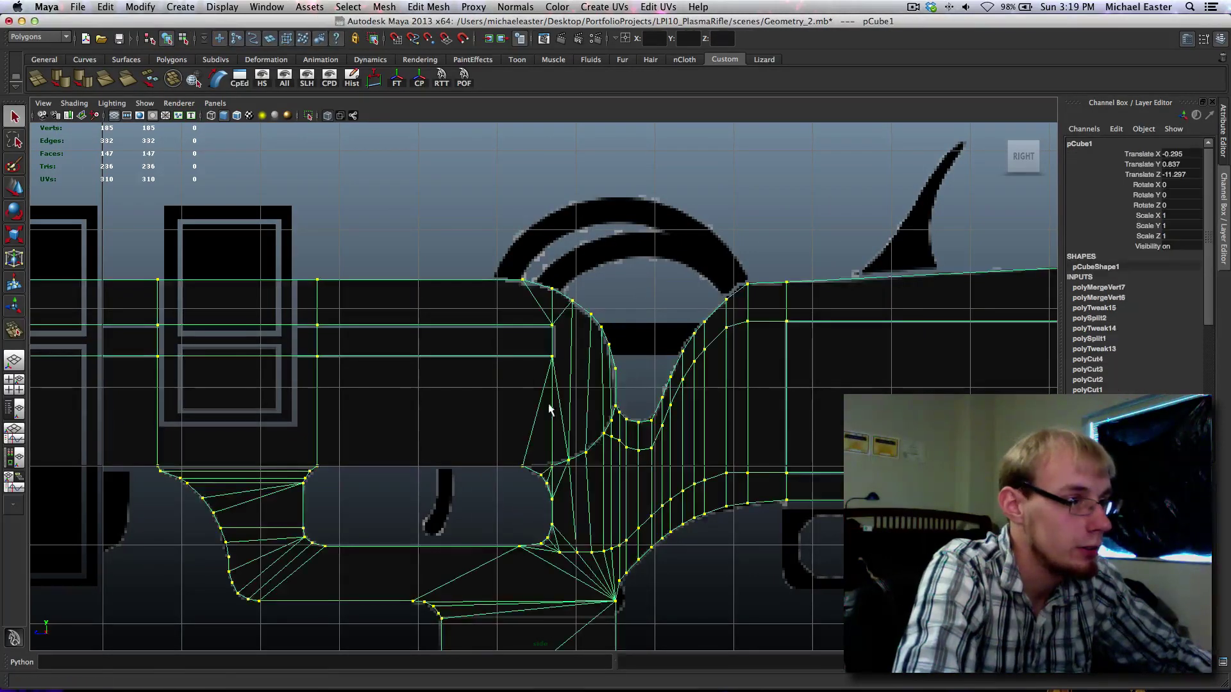
Step: Examine the reference blocks and underside parts along the body in side view, and compare the flat body with the reference planes in perspective
middle_click_drag(270, 426, 283, 365, "alt")
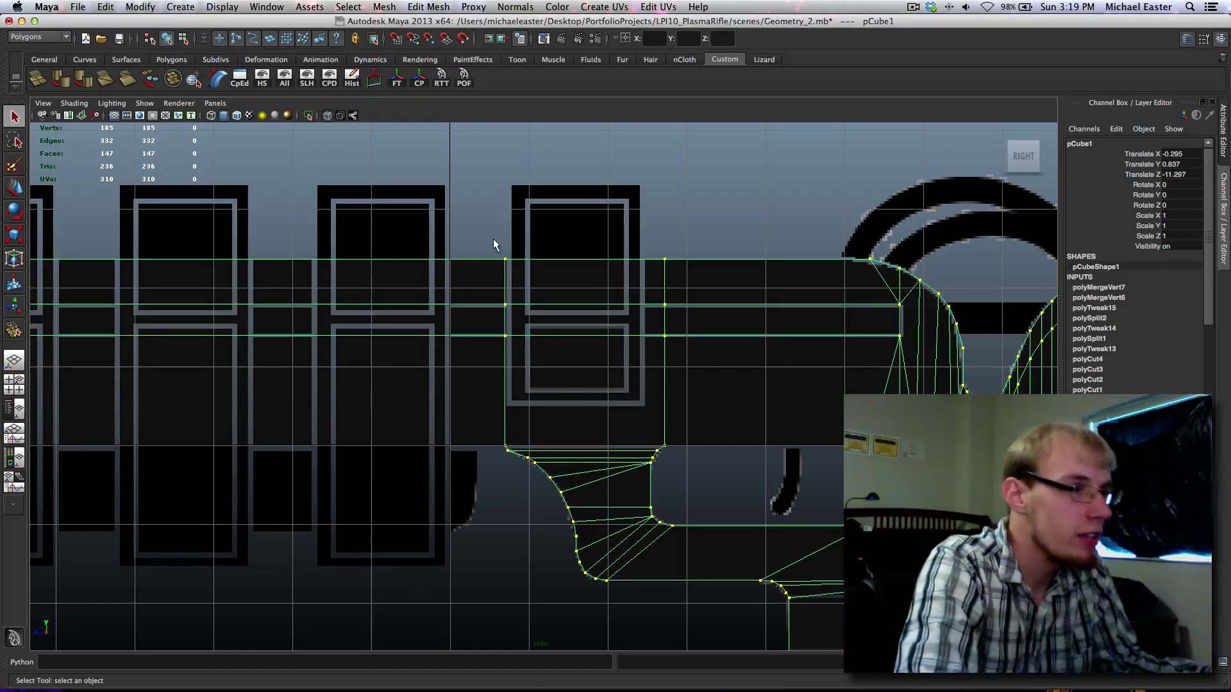
middle_click_drag(434, 264, 706, 301, "alt")
middle_click_drag(372, 257, 892, 260, "alt")
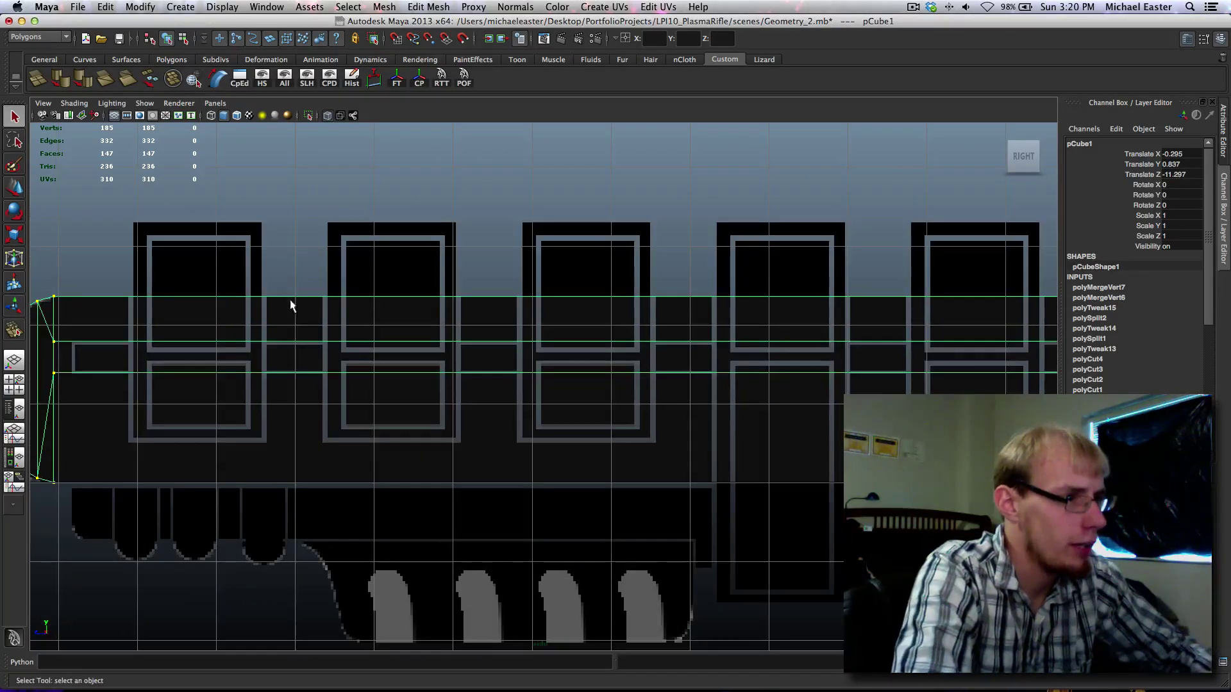
middle_click_drag(436, 381, 539, 281, "alt")
middle_click_drag(368, 307, 452, 304, "alt")
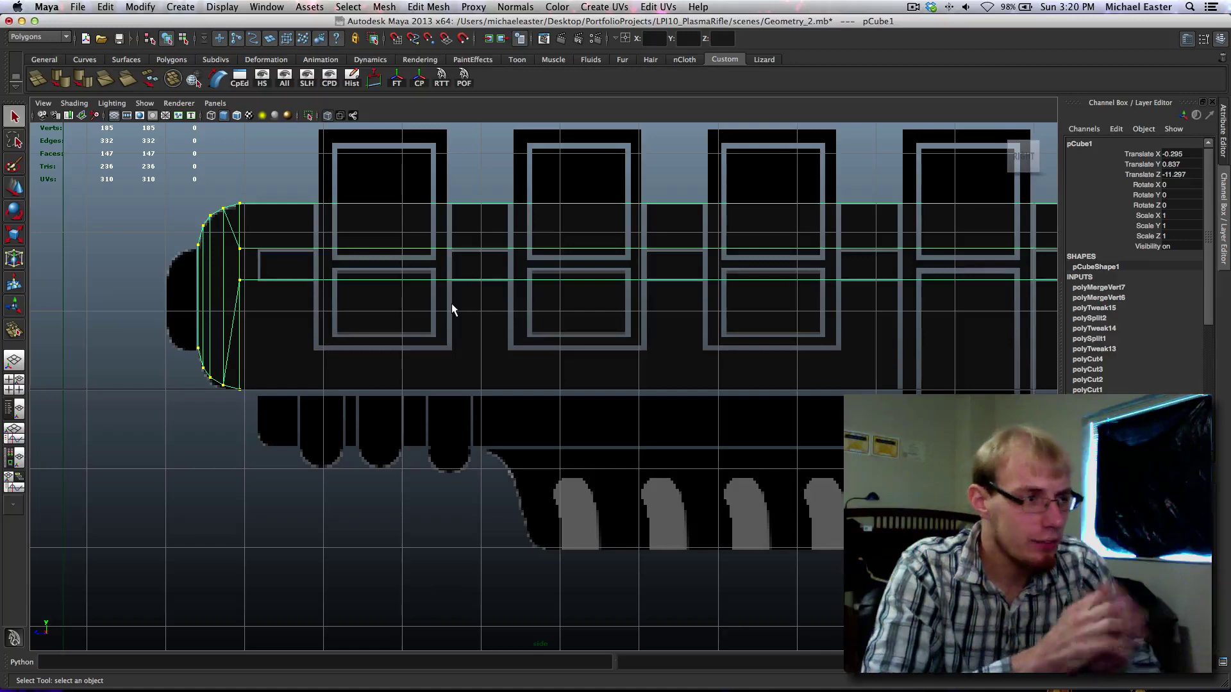
key("space")
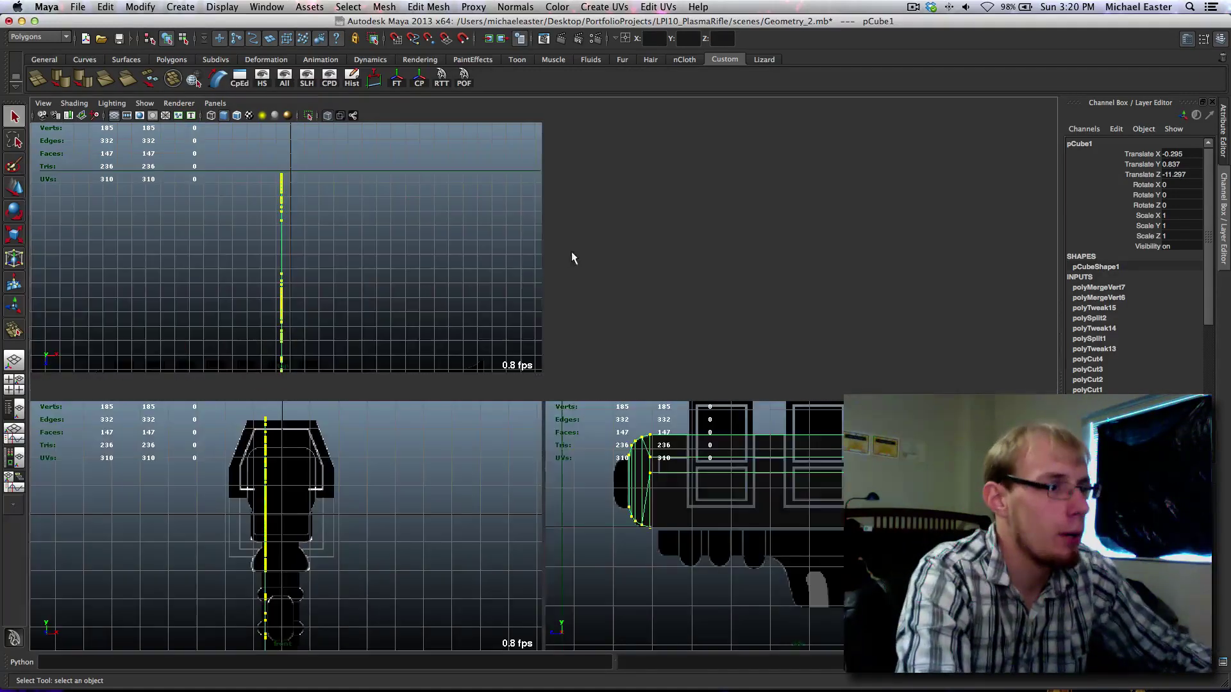
key("space")
left_click_drag(729, 251, 441, 330, "alt")
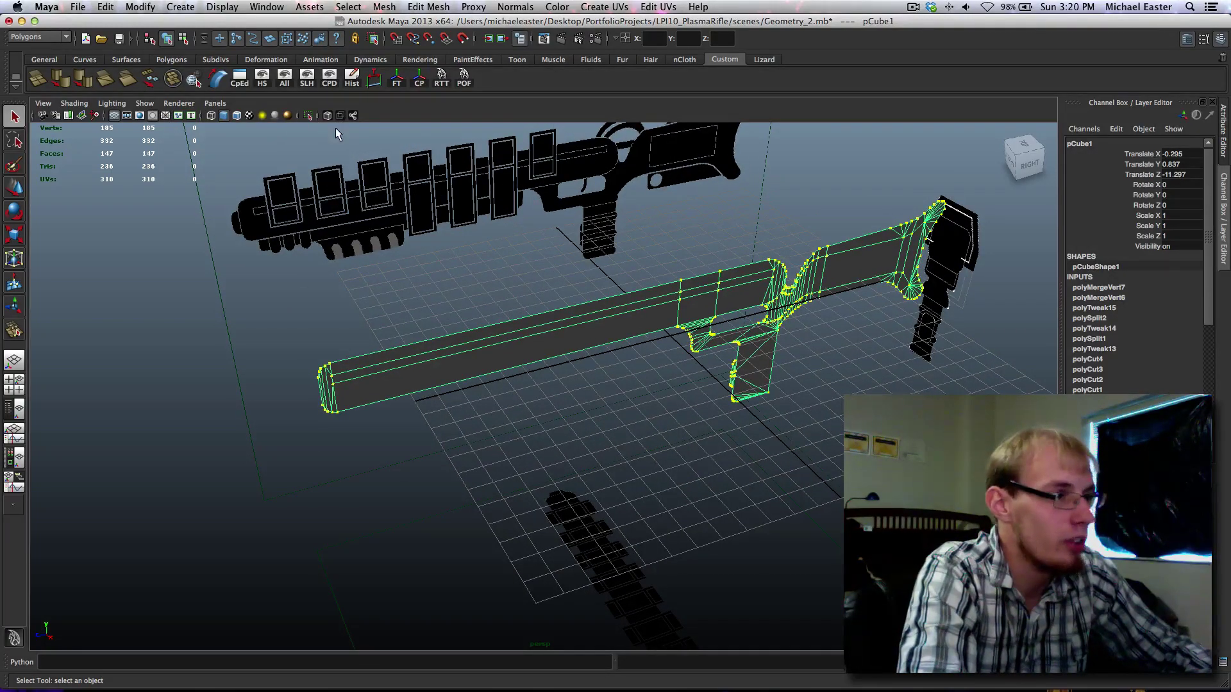
left_click_drag(336, 132, 341, 172, "alt")
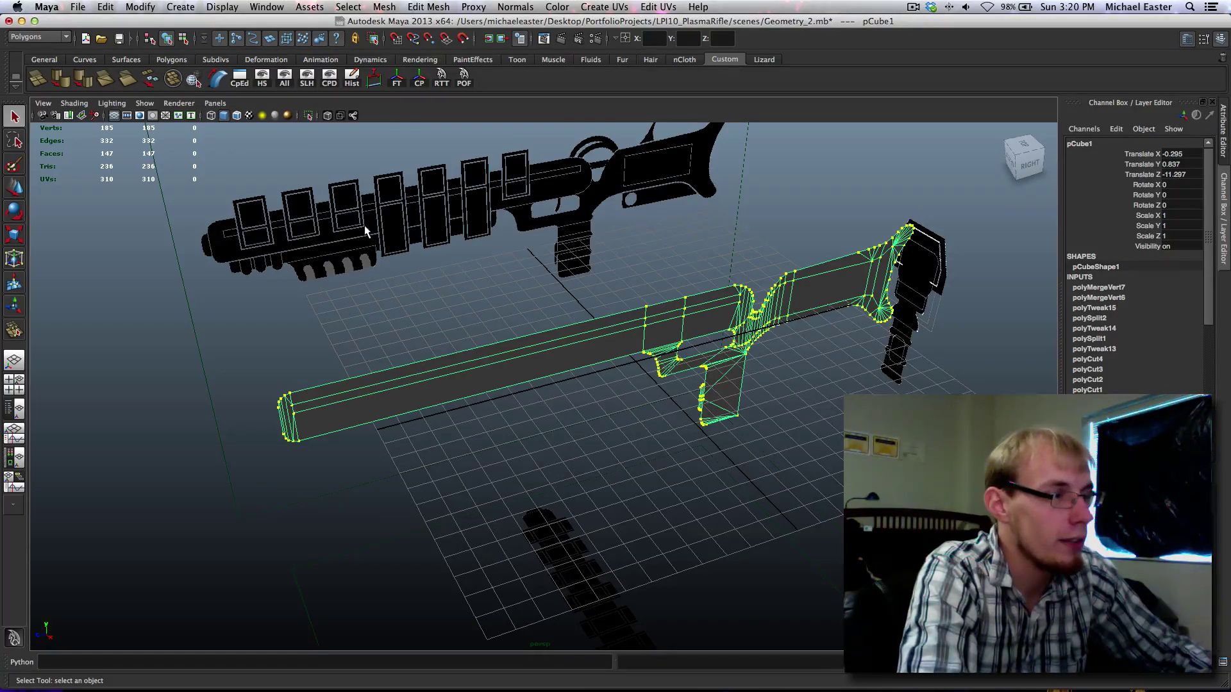
left_click_drag(366, 231, 614, 255, "alt")
left_click_drag(388, 295, 555, 318, "alt")
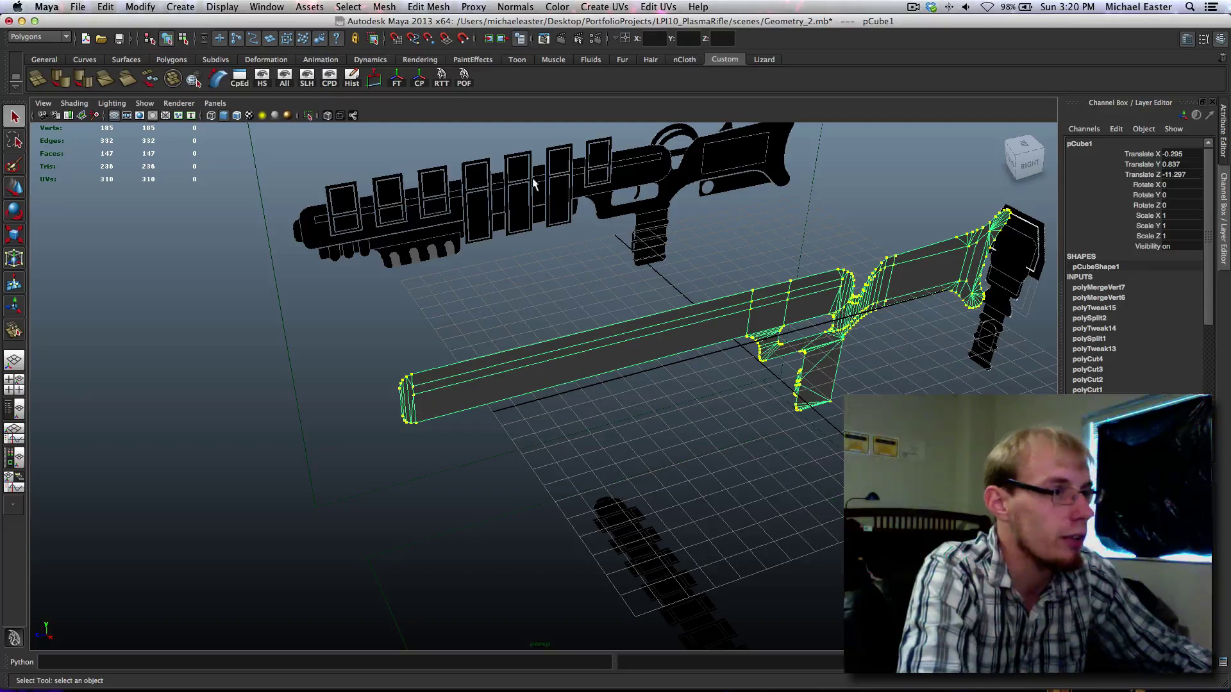
left_click_drag(533, 184, 434, 221, "alt")
left_click_drag(509, 303, 475, 306, "alt")
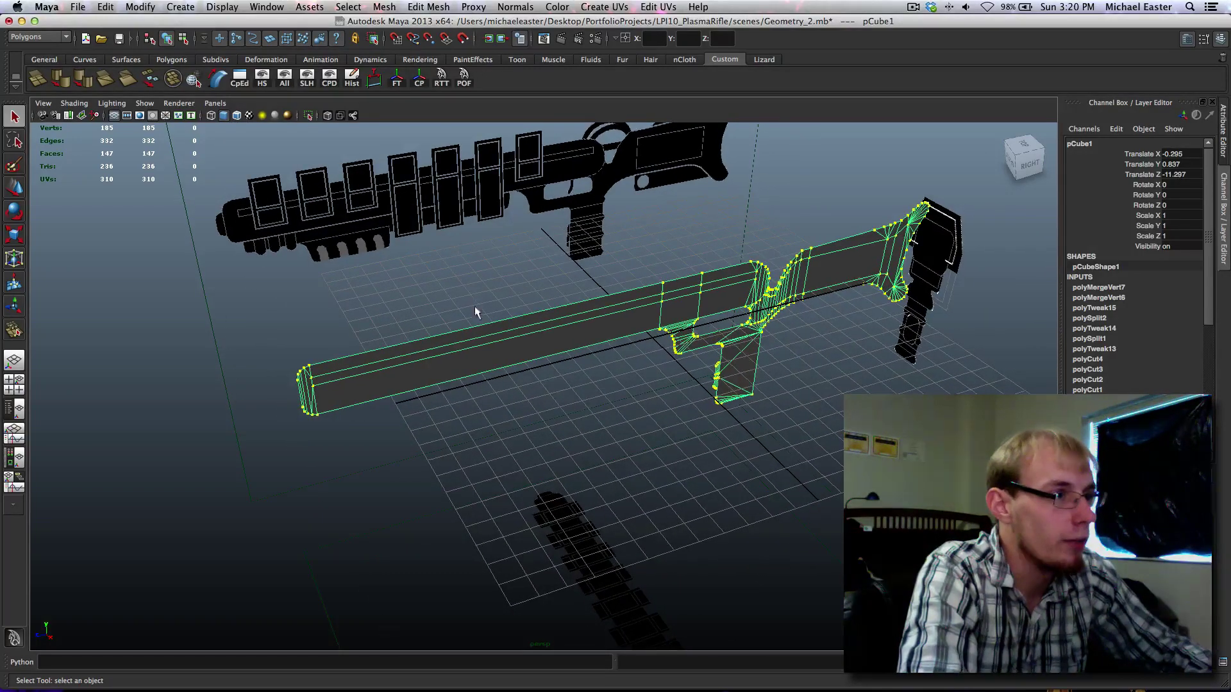
left_click_drag(646, 383, 624, 375, "alt")
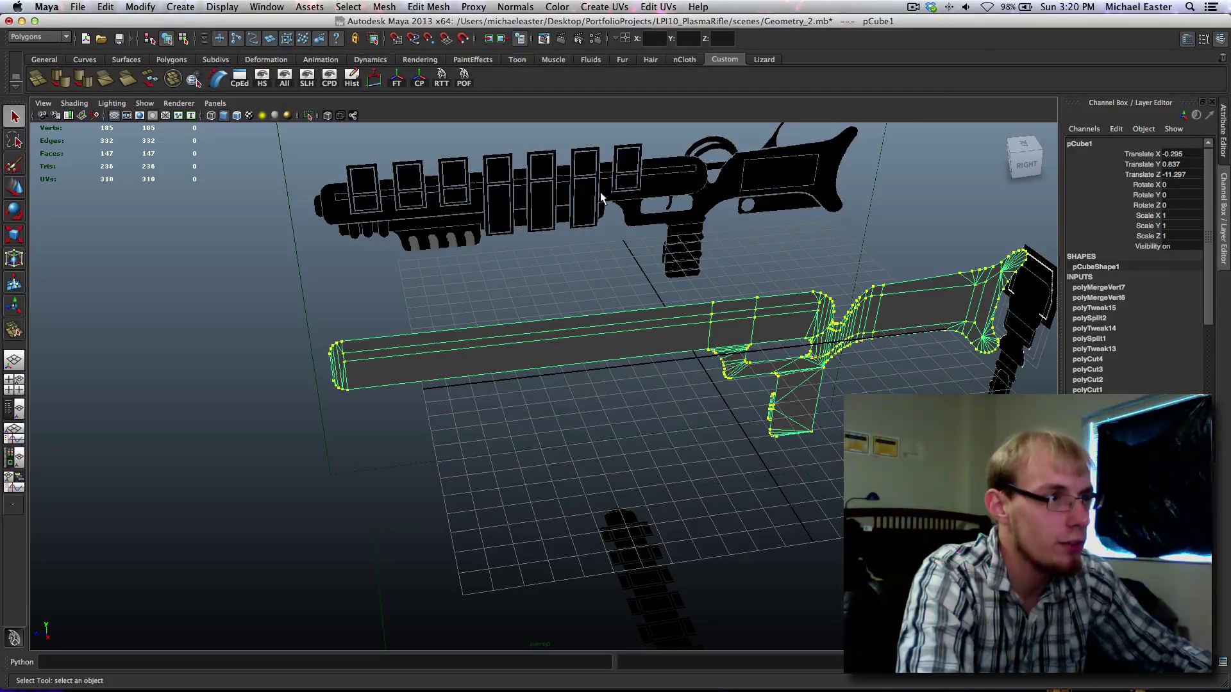
mouse_move(591, 192)
middle_mouse_down("alt")
mouse_move(385, 208)
mouse_move(608, 199)
middle_mouse_up("alt")
left_click_drag(609, 204, 617, 372, "alt")
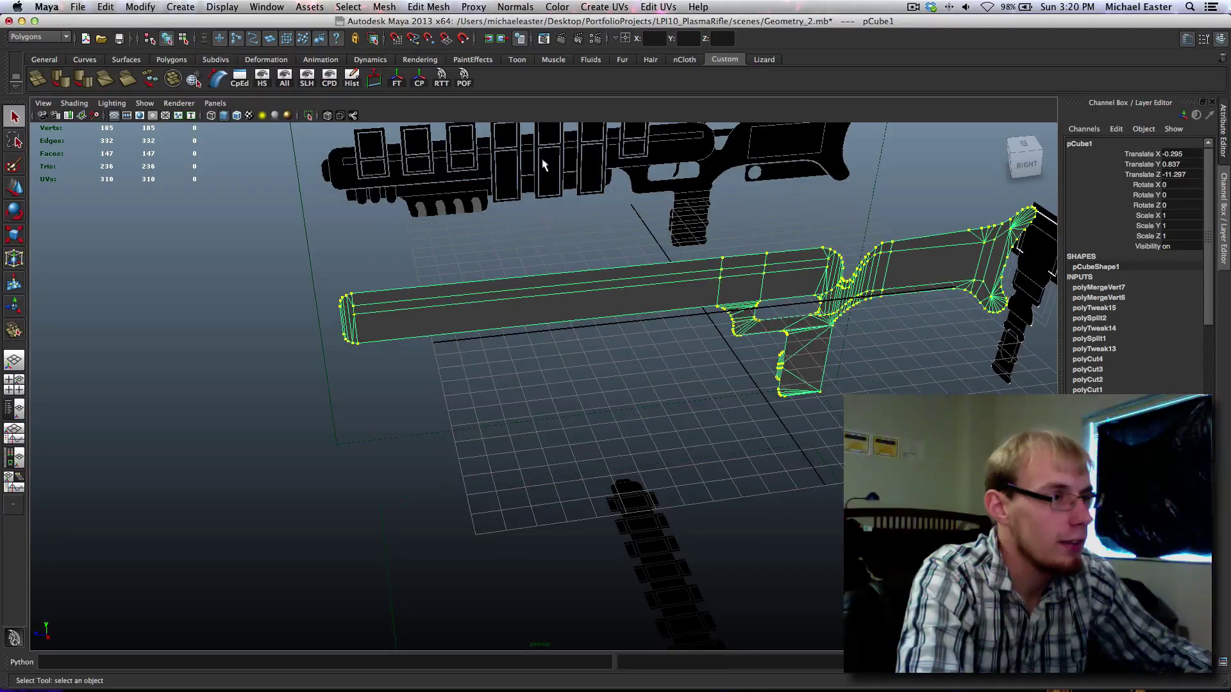
left_click_drag(549, 191, 494, 204, "alt")
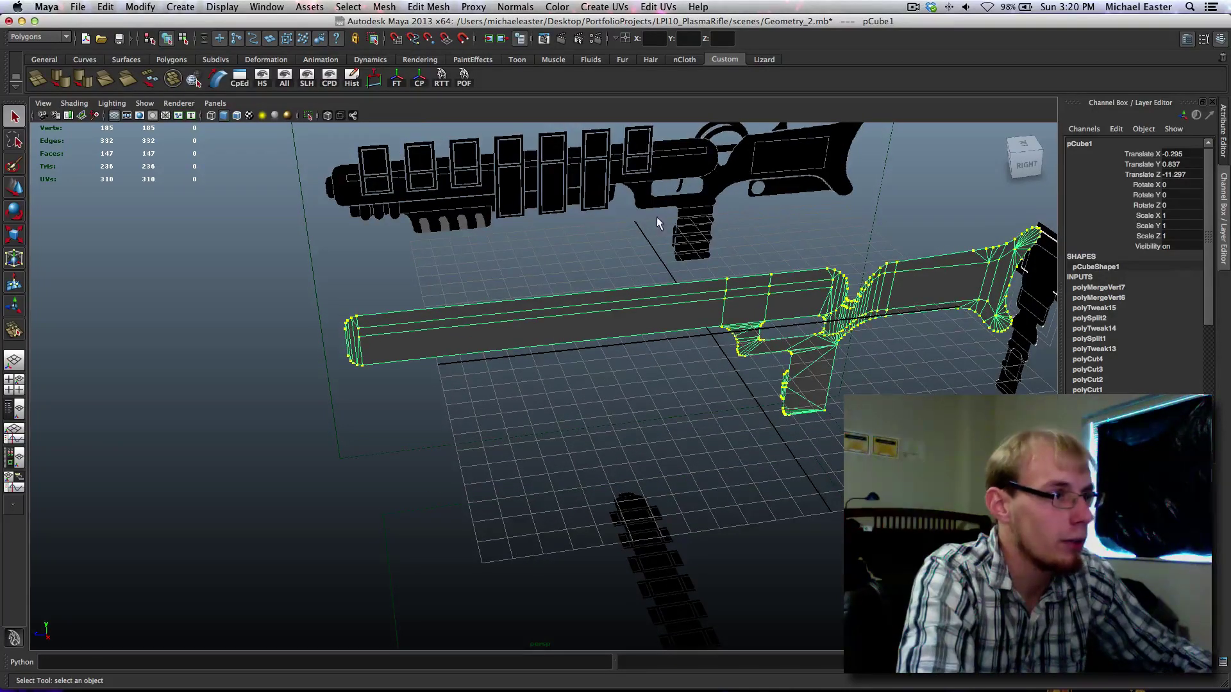
middle_click_drag(657, 218, 555, 246, "alt")
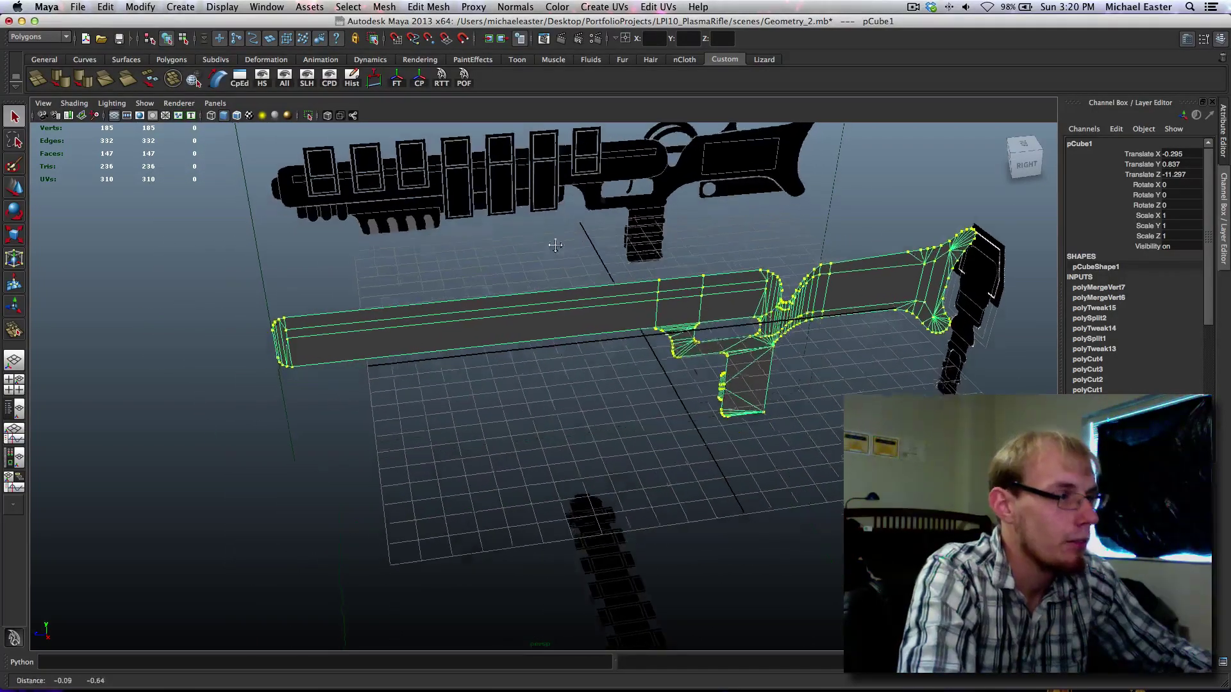
Step: Cut the body vertically in side view, in line with the rear end of the reference part under the barrel, just ahead of the trigger guard
key("space")
key("space")
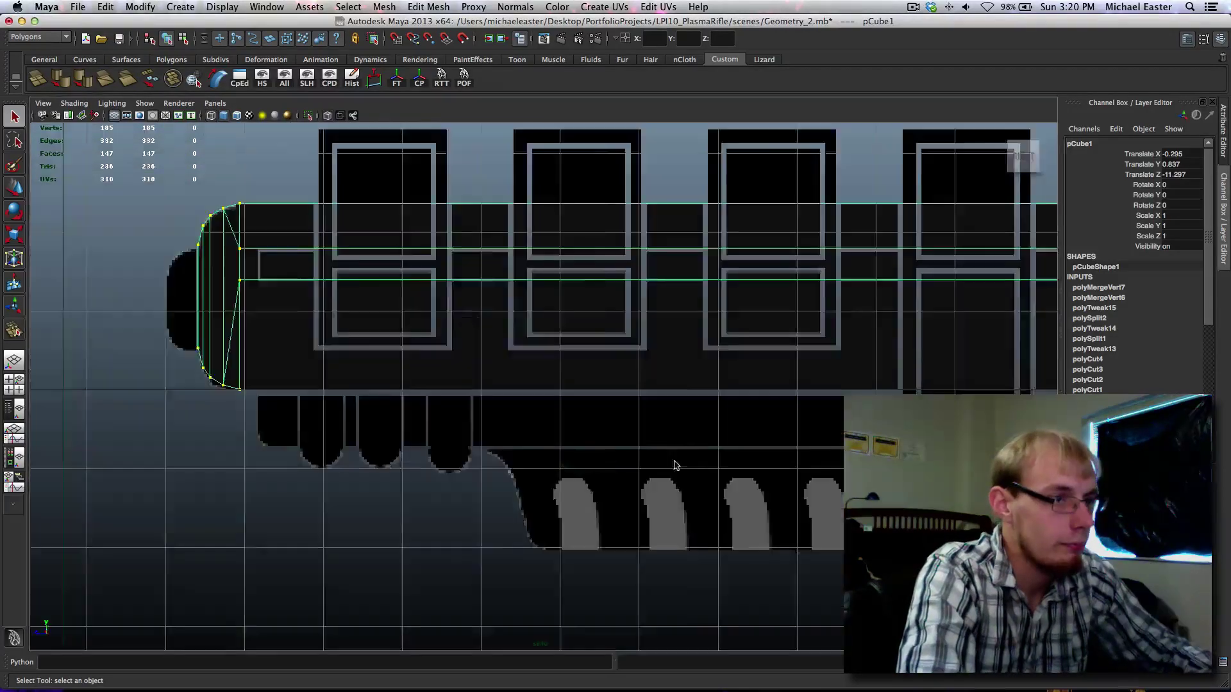
middle_click_drag(674, 464, 545, 517, "alt")
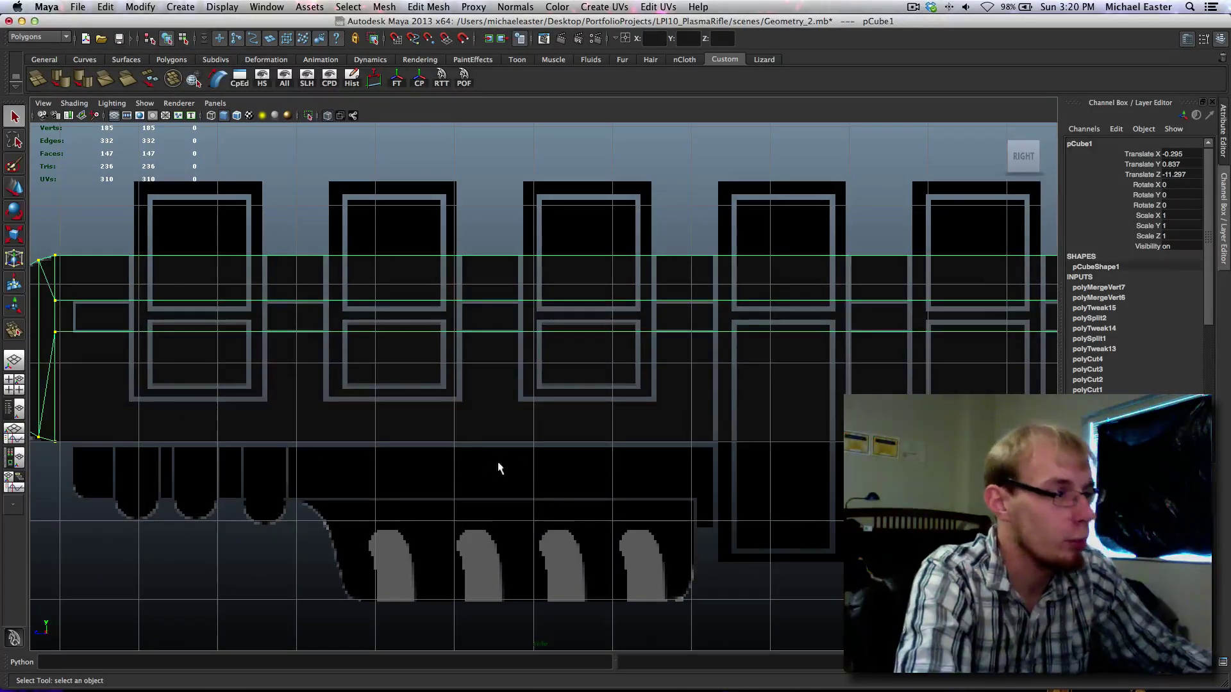
middle_click_drag(500, 468, 347, 389, "alt")
scroll(530, 453, "down", 5)
middle_click_drag(541, 383, 526, 395, "alt")
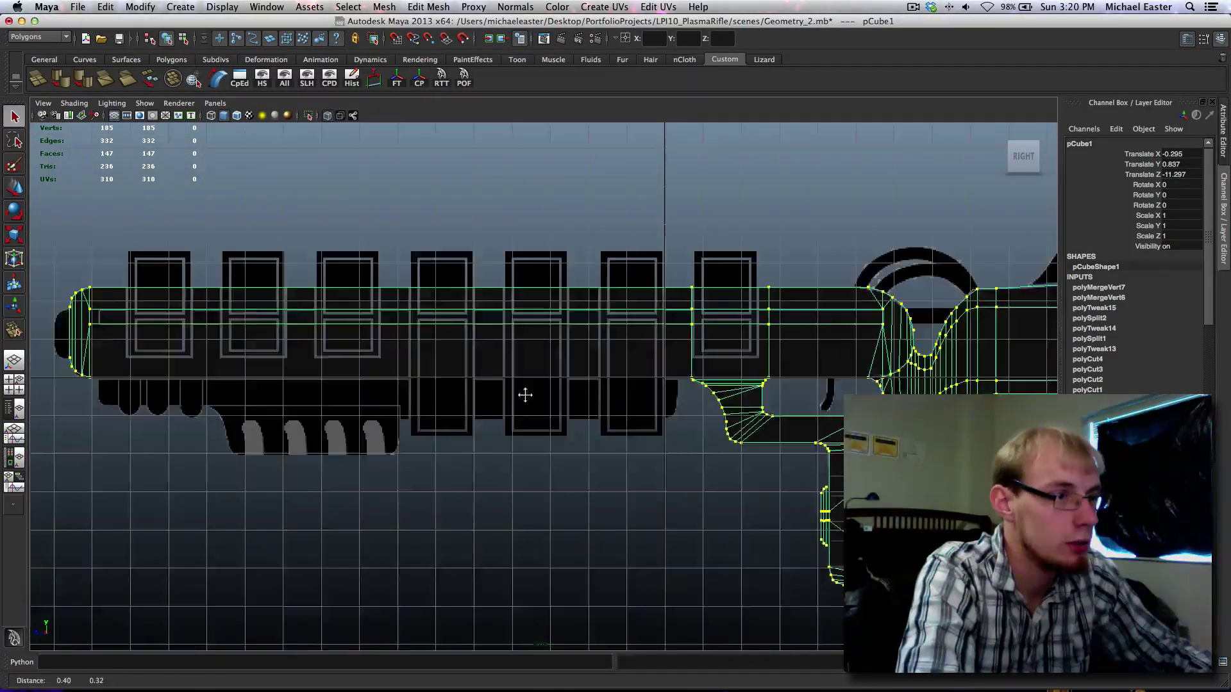
scroll(526, 395, "up", 3)
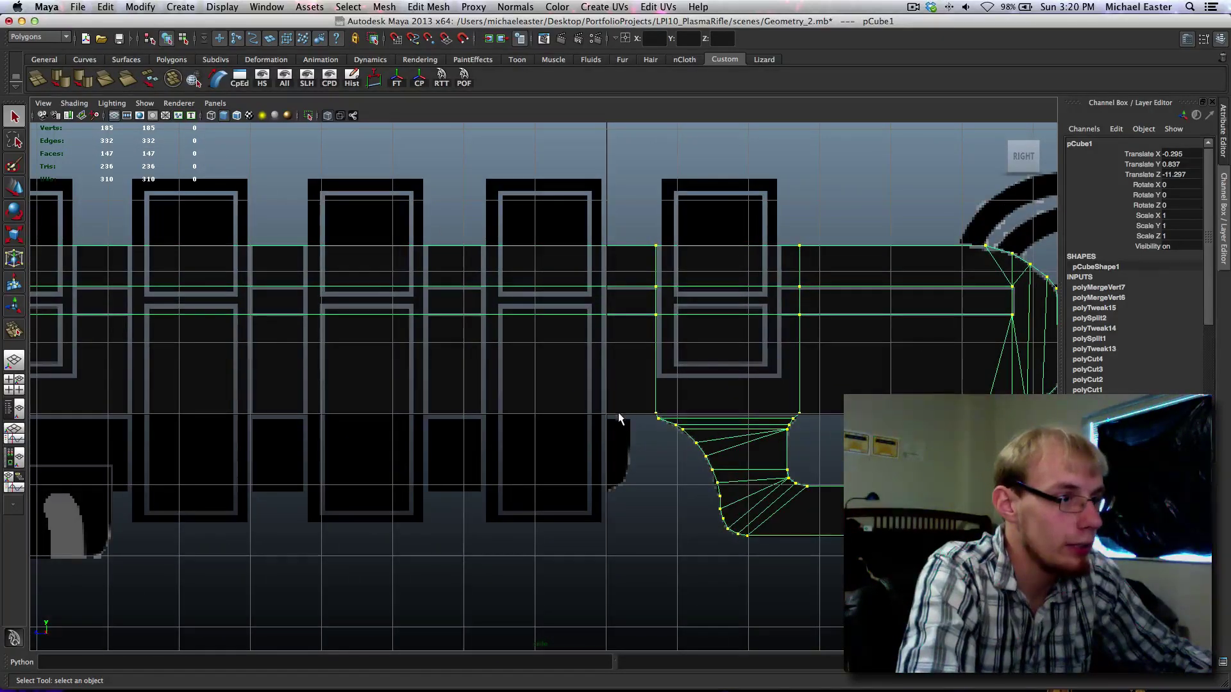
middle_click_drag(618, 413, 642, 411, "alt")
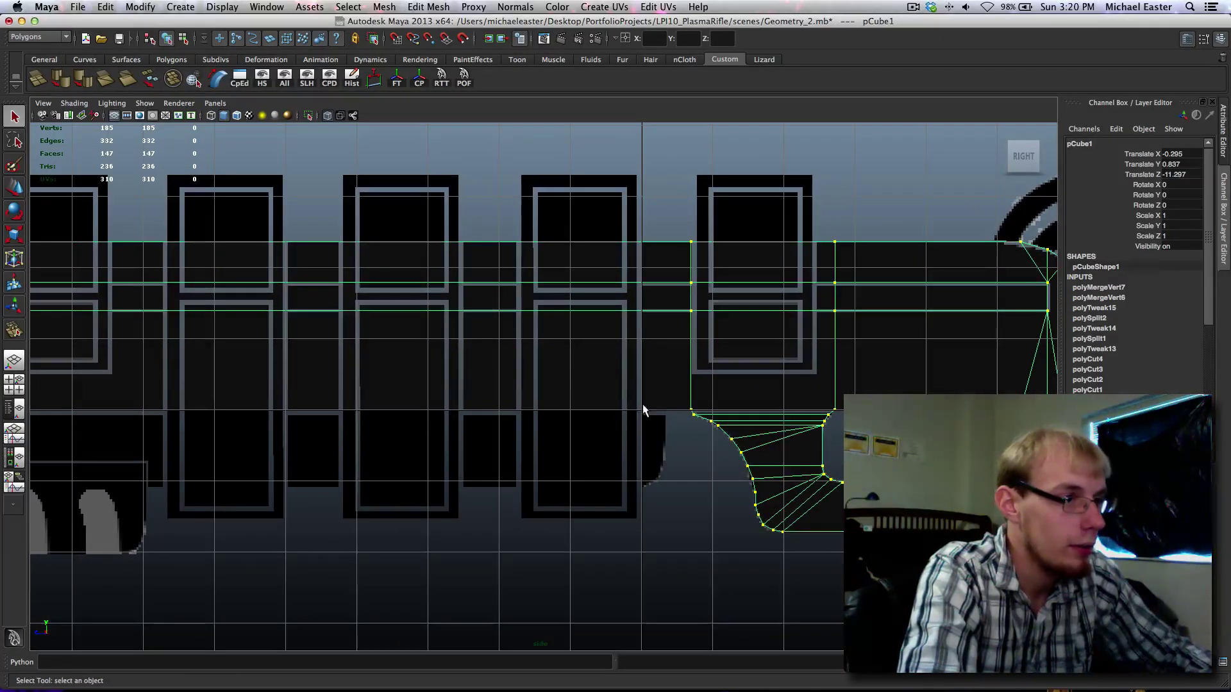
right_click_drag(617, 298, 691, 271, "shift")
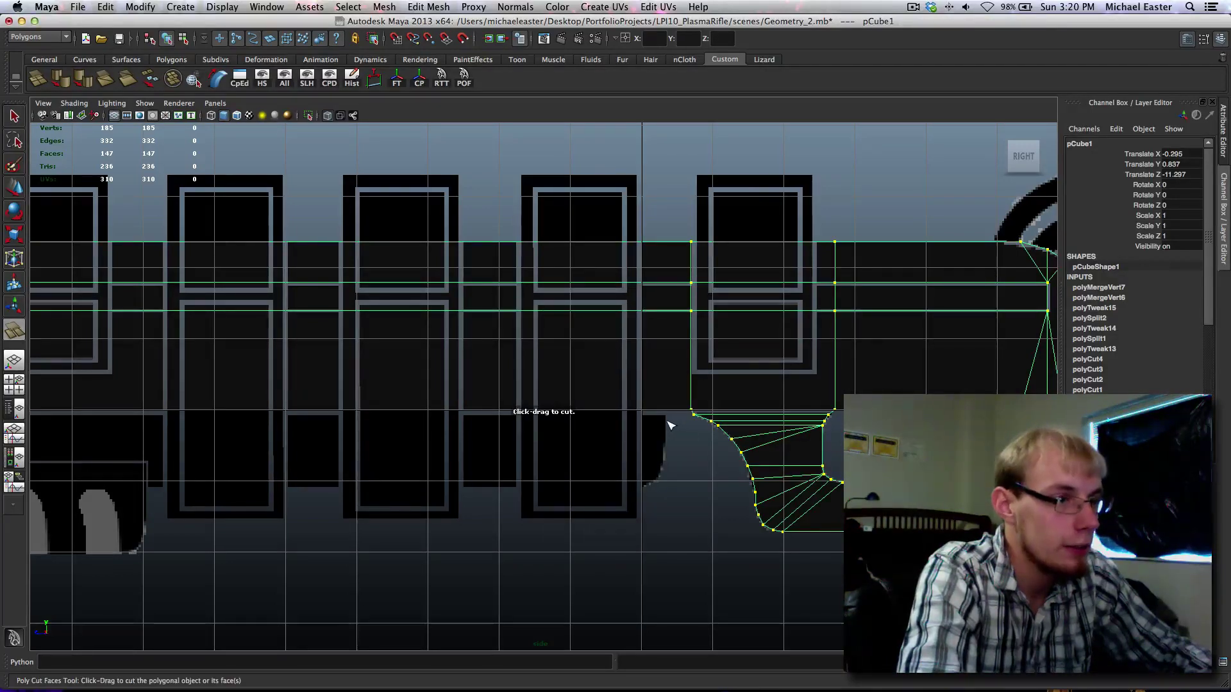
left_click_drag(670, 425, 671, 431)
middle_click_drag(445, 347, 759, 373, "alt")
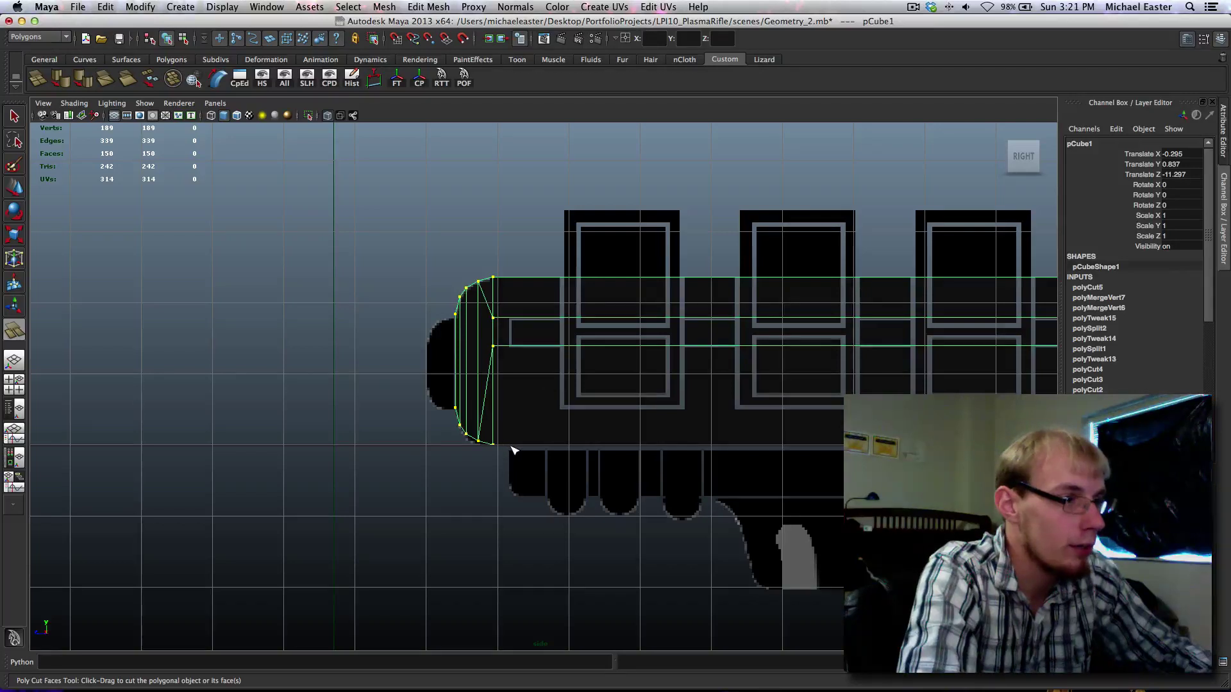
Step: Cut the body vertically in side view, in line with the front end of the reference part under the barrel
left_click_drag(512, 448, 515, 456)
middle_click_drag(681, 469, 311, 322, "alt")
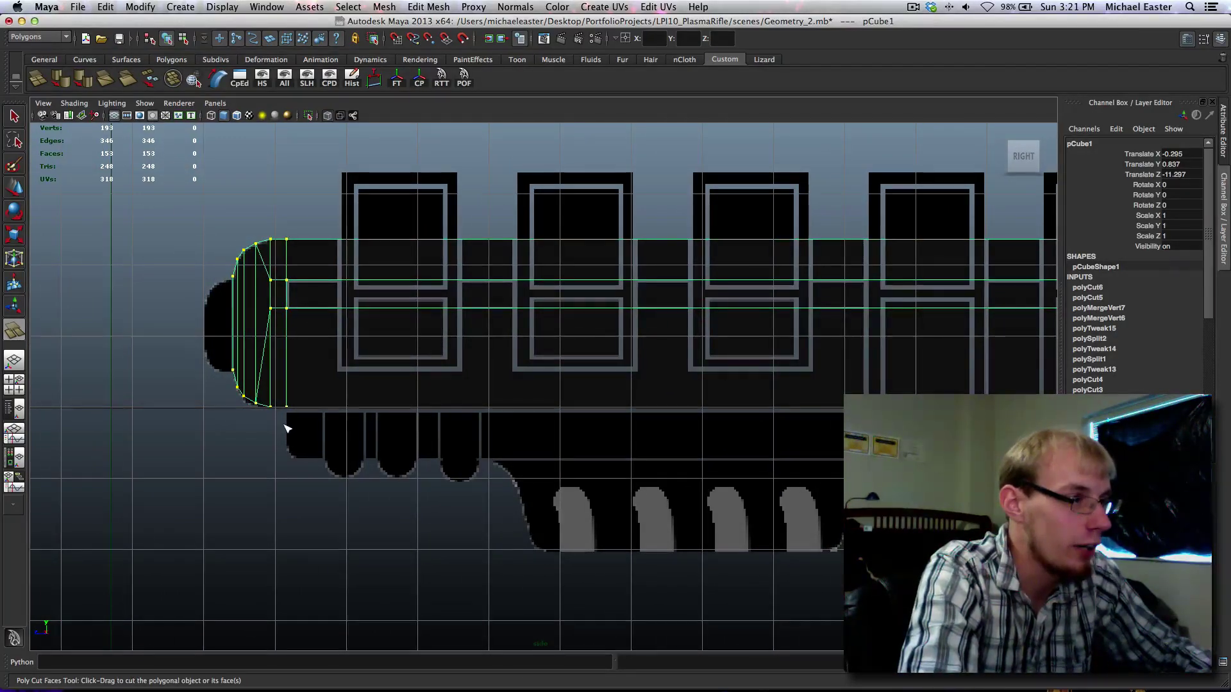
middle_click_drag(356, 442, 96, 404, "alt")
middle_click_drag(577, 411, 57, 392, "alt")
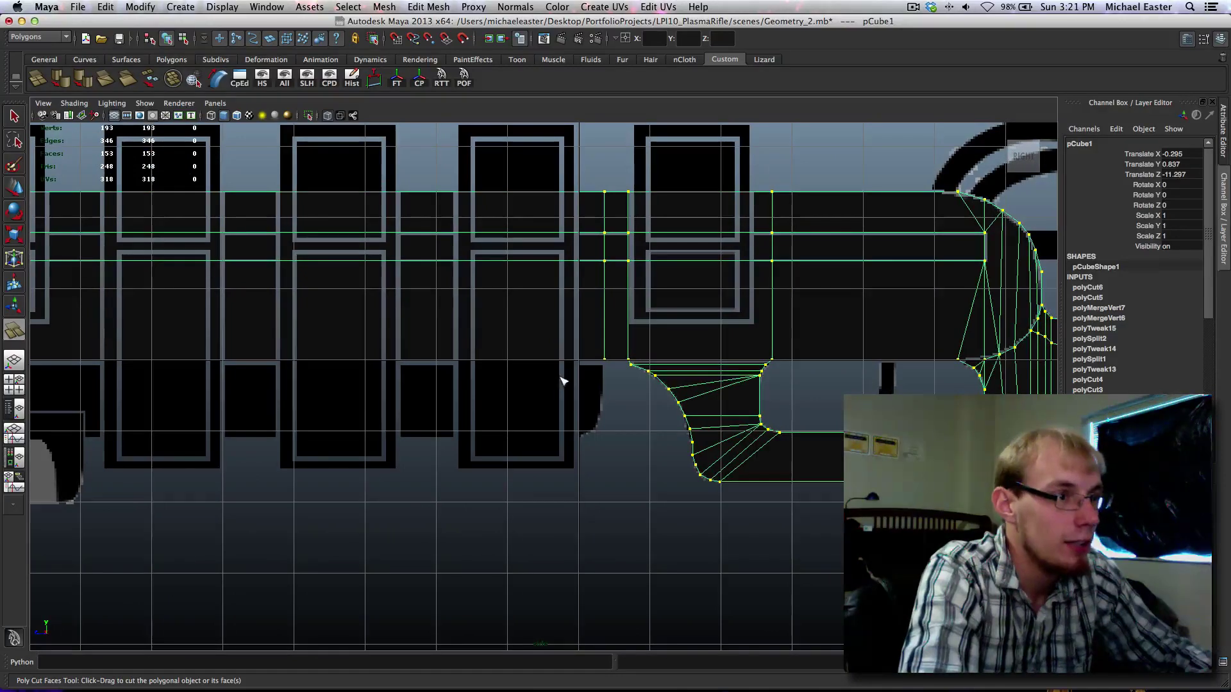
middle_click_drag(453, 356, 600, 346, "alt")
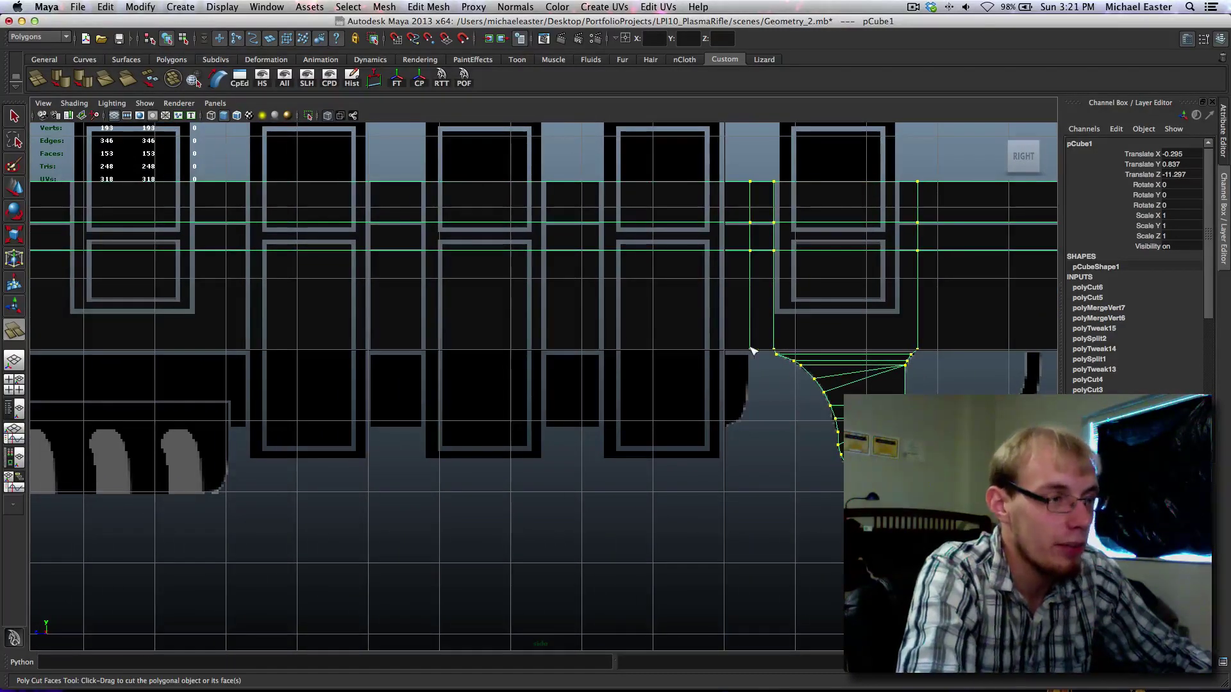
Step: Select the body's bottom edge between the cuts at the front and rear ends of the underside reference part
right_click_drag(679, 341, 681, 302)
key("q")
middle_click_drag(482, 363, 709, 373, "alt")
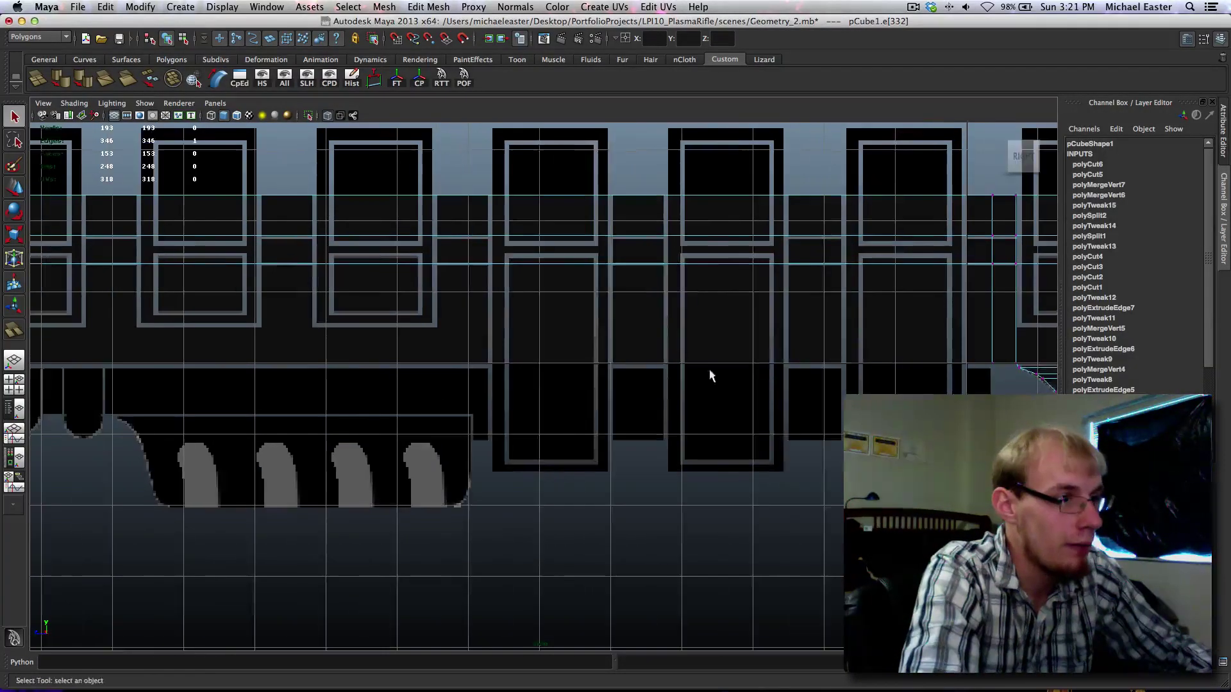
middle_click_drag(347, 393, 742, 371, "alt")
middle_click_drag(466, 395, 358, 391, "alt")
right_click_drag(559, 333, 573, 466, "shift")
key("w")
middle_click_drag(634, 370, 635, 416, "shift")
key("super+z")
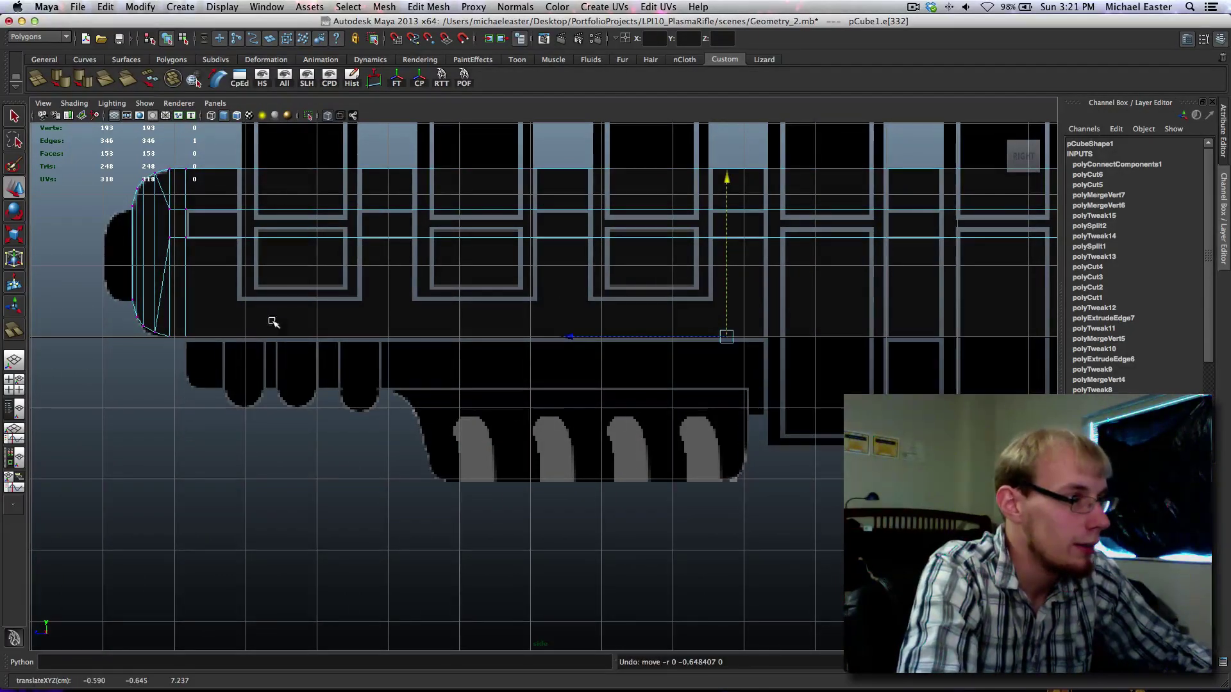
Step: Extrude the selected bottom edge straight down to the line along the top of the slotted grip in the reference
right_click_drag(341, 302, 346, 333, "shift")
middle_click_drag(694, 414, 558, 390, "alt")
key("w")
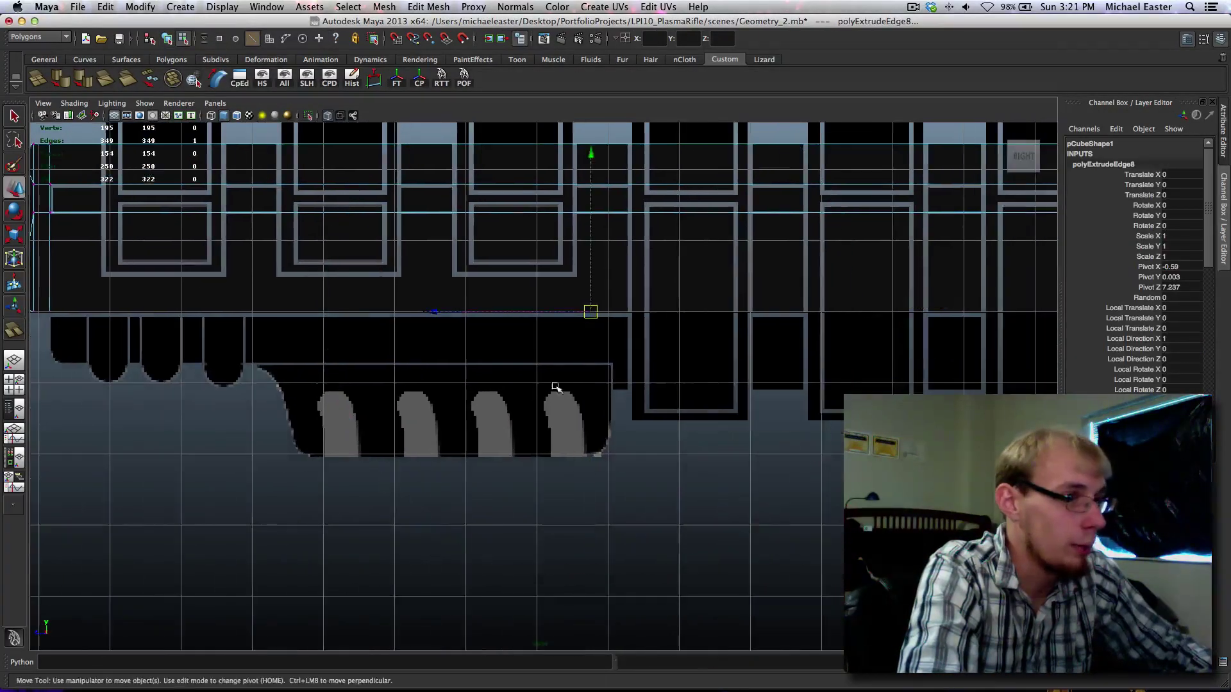
middle_click_drag(698, 349, 726, 392, "shift")
middle_click_drag(646, 410, 622, 393, "alt")
middle_click_drag(304, 300, 639, 387, "alt")
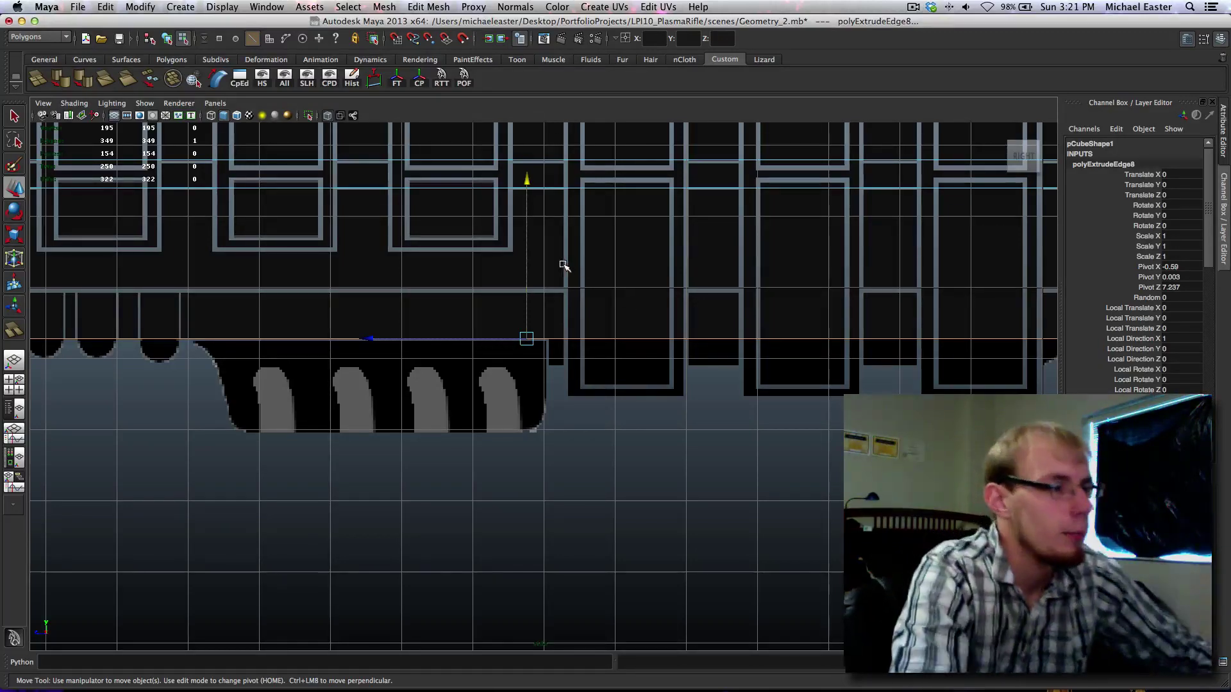
middle_click_drag(591, 359, 582, 400, "alt")
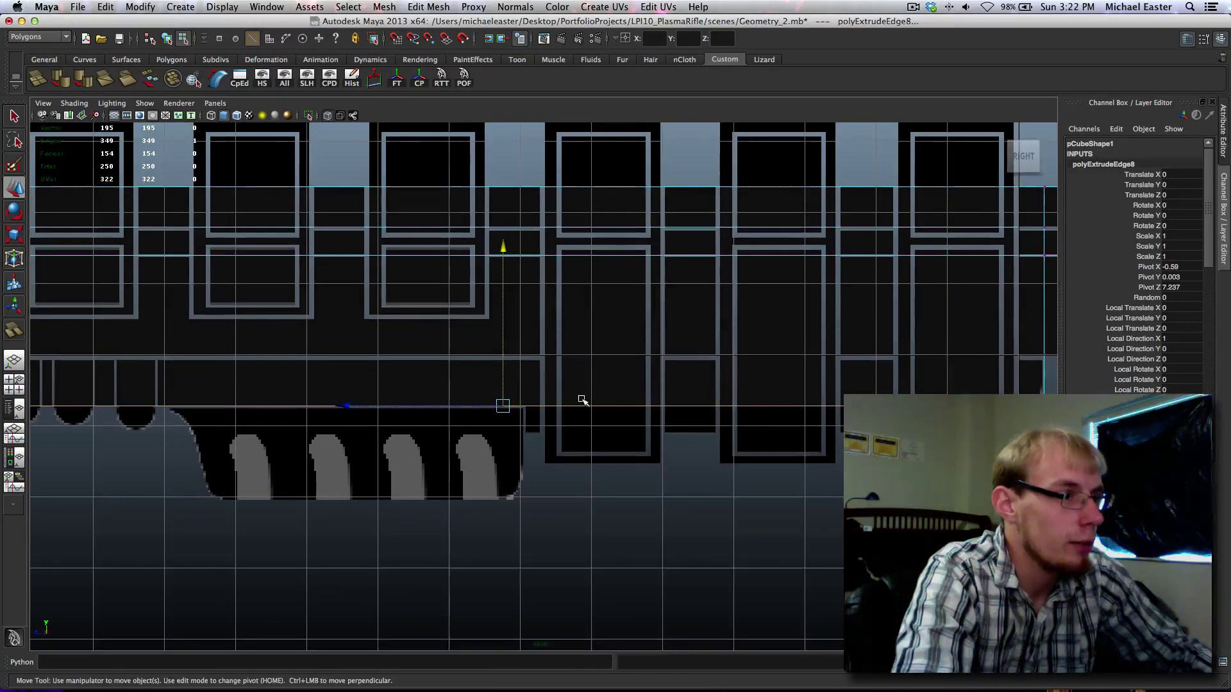
Step: Cut the mesh vertically in line with the rear end of the slotted grip in the reference
right_click_drag(570, 403, 667, 357)
key("q")
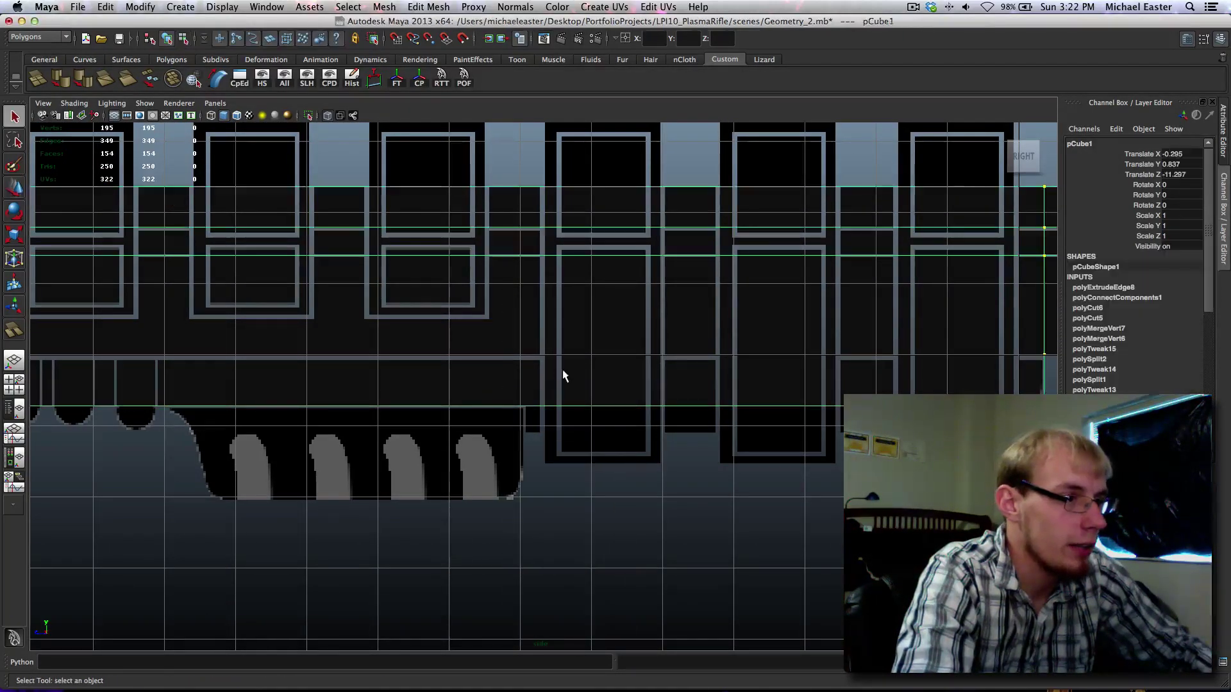
right_click_drag(562, 373, 634, 333, "shift")
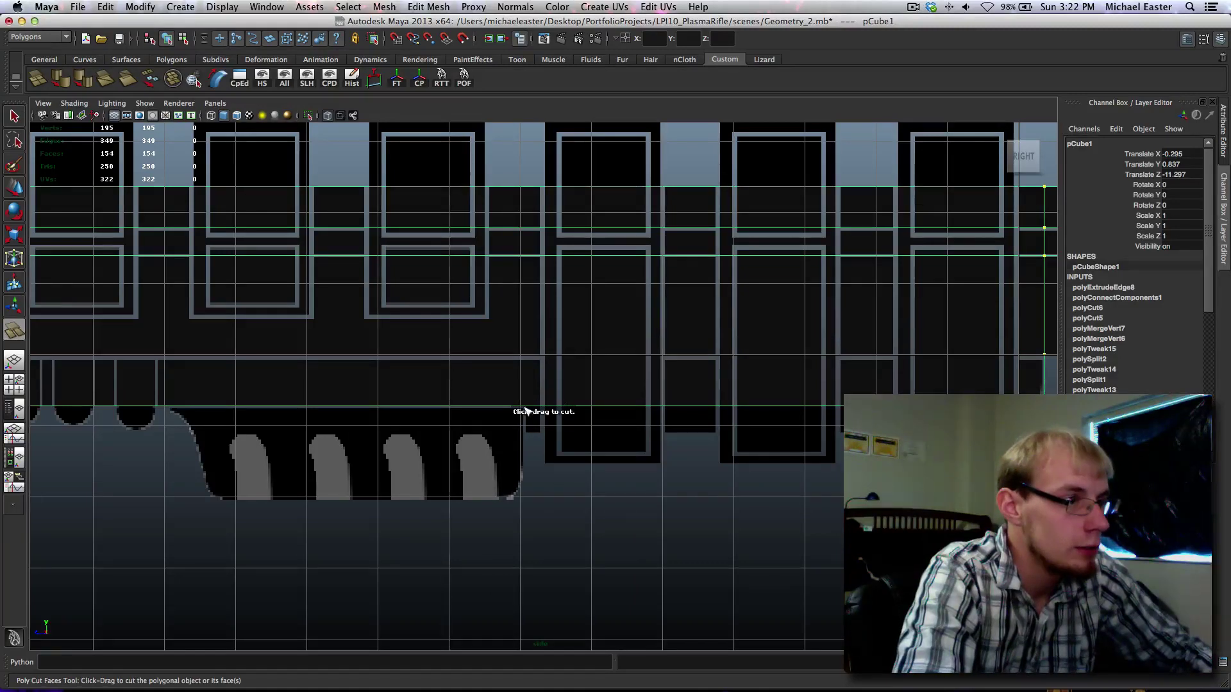
left_click_drag(525, 409, 527, 417)
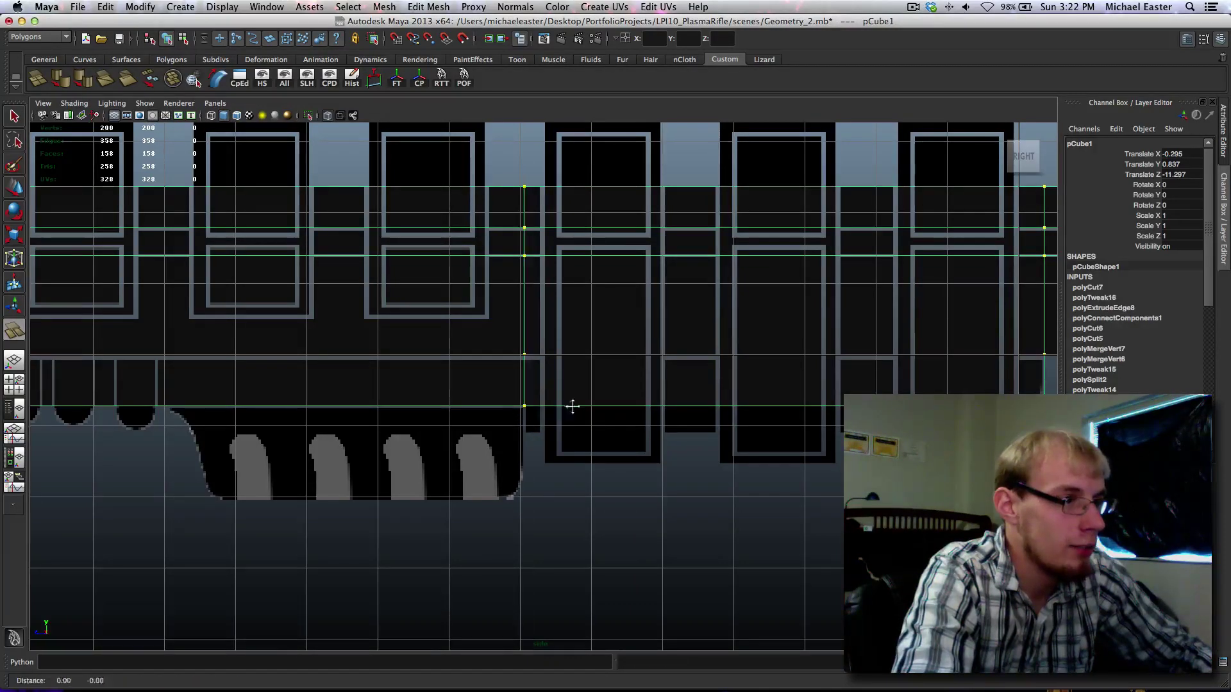
middle_click_drag(571, 407, 467, 382, "alt")
middle_click_drag(618, 395, 569, 385, "alt")
Step: Extrude the bottom edge behind the new cut straight down to the underside of the reference part ahead of the trigger guard
right_click_drag(588, 370, 580, 338)
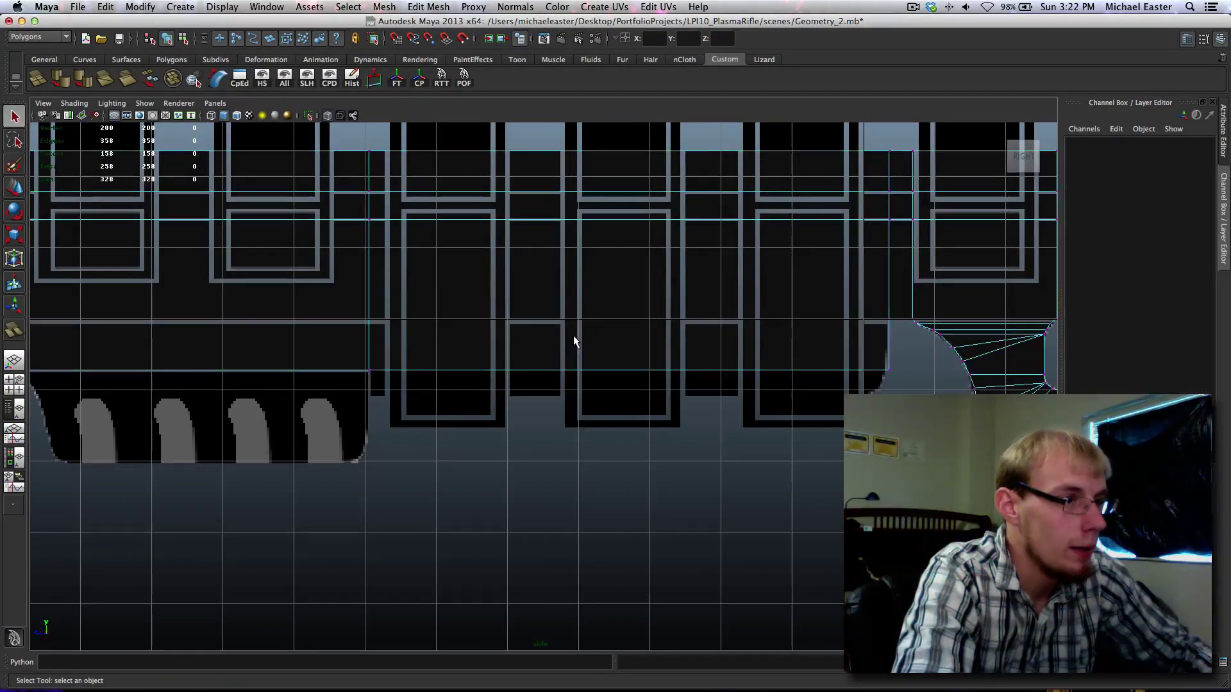
key("q")
left_click(601, 370)
right_click_drag(652, 375, 651, 386, "shift")
key("w")
mouse_move(679, 270)
middle_mouse_down("shift")
mouse_move(679, 318)
mouse_move(684, 291)
middle_mouse_up("shift")
scroll(856, 358, "up", 1)
middle_click_drag(855, 358, 519, 357, "alt")
scroll(652, 330, "up", 1)
middle_click_drag(651, 330, 554, 438, "alt")
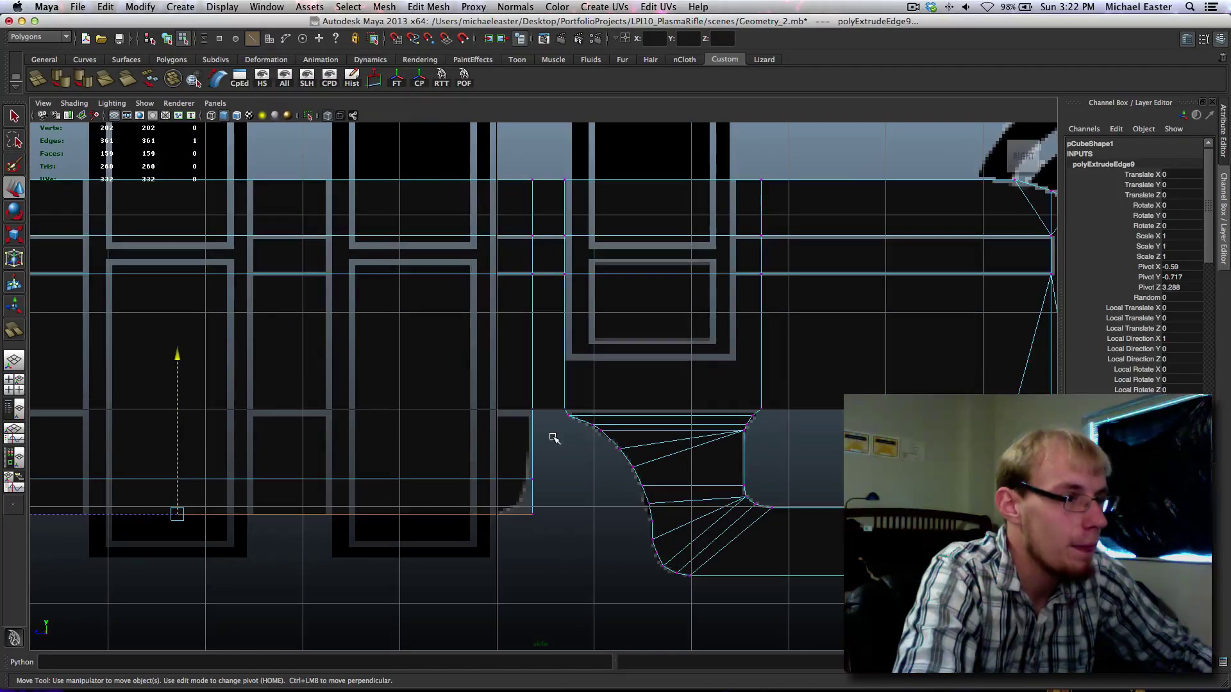
Step: Make four vertical cuts through the mesh across the rounded rear corner of the underside part
right_click_drag(519, 442, 577, 420)
middle_click_drag(552, 484, 582, 385, "alt")
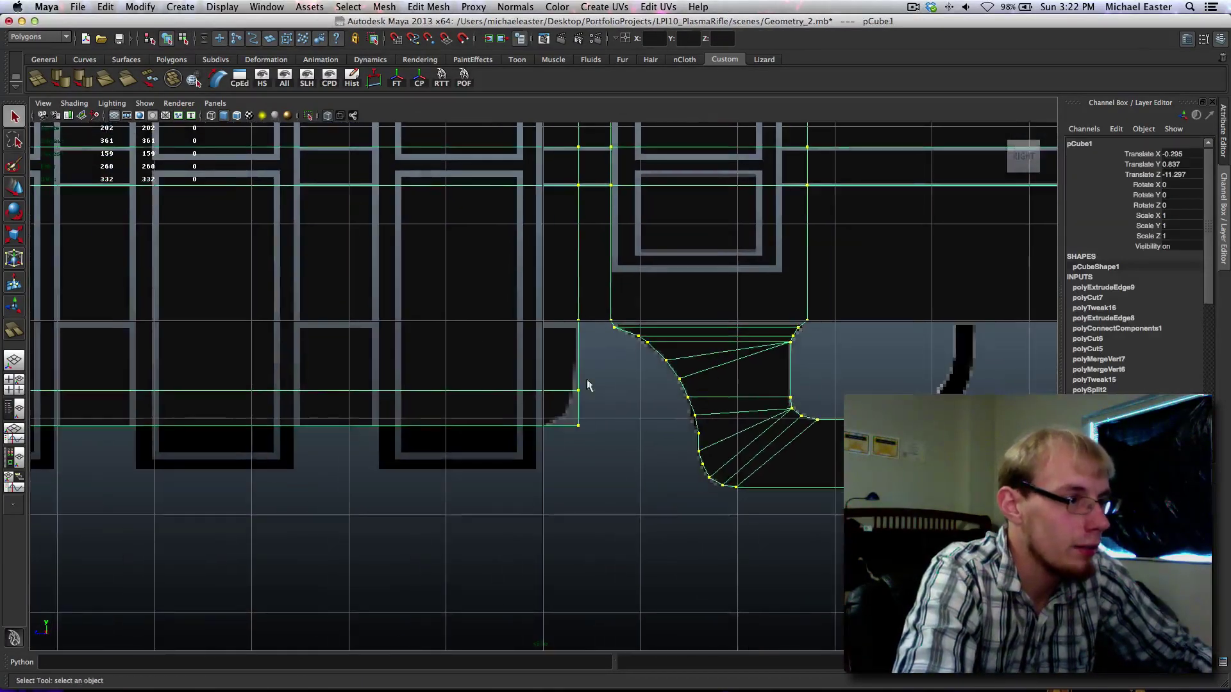
scroll(582, 384, "up", 2)
middle_click_drag(393, 350, 432, 423, "alt")
middle_click_drag(536, 412, 425, 393, "alt")
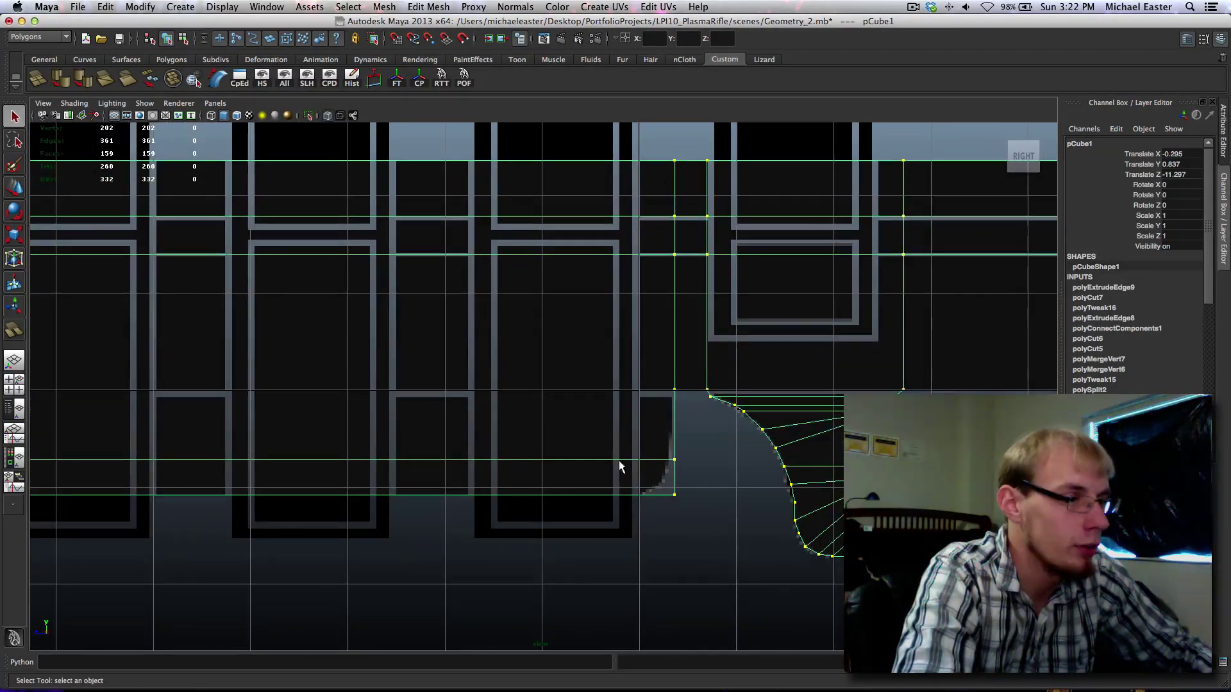
right_click_drag(637, 463, 681, 438, "shift")
middle_click_drag(642, 454, 627, 447, "alt")
scroll(627, 452, "up", 2)
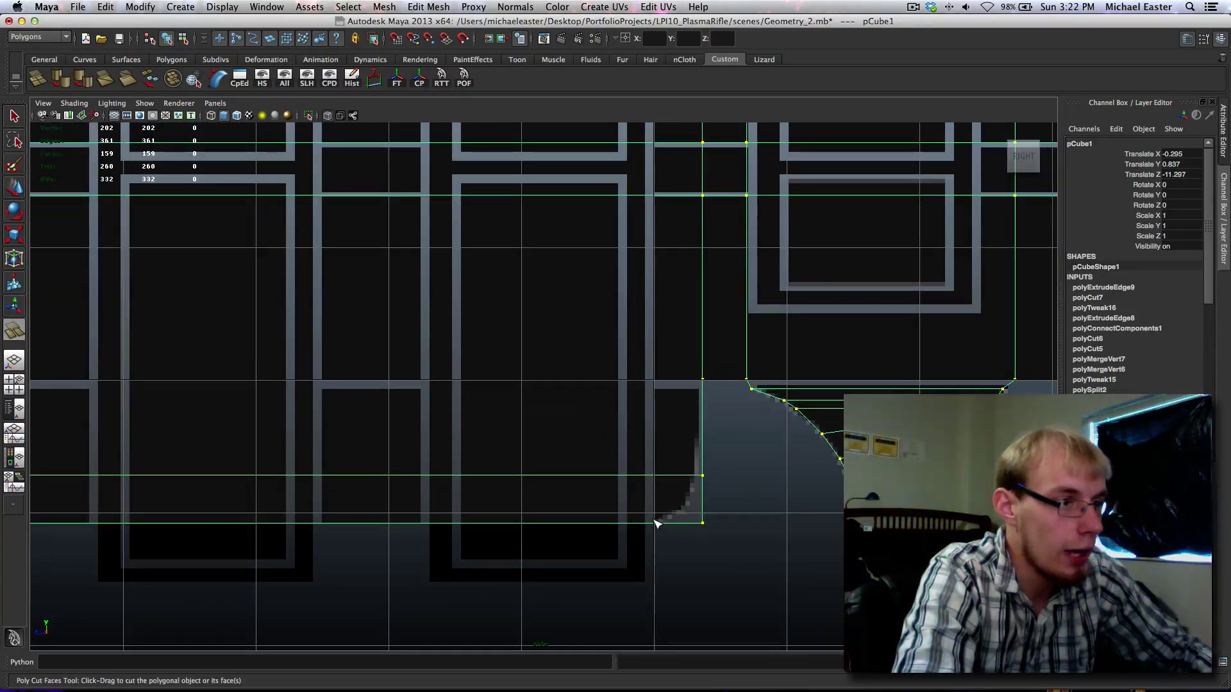
left_click_drag(653, 522, 694, 517)
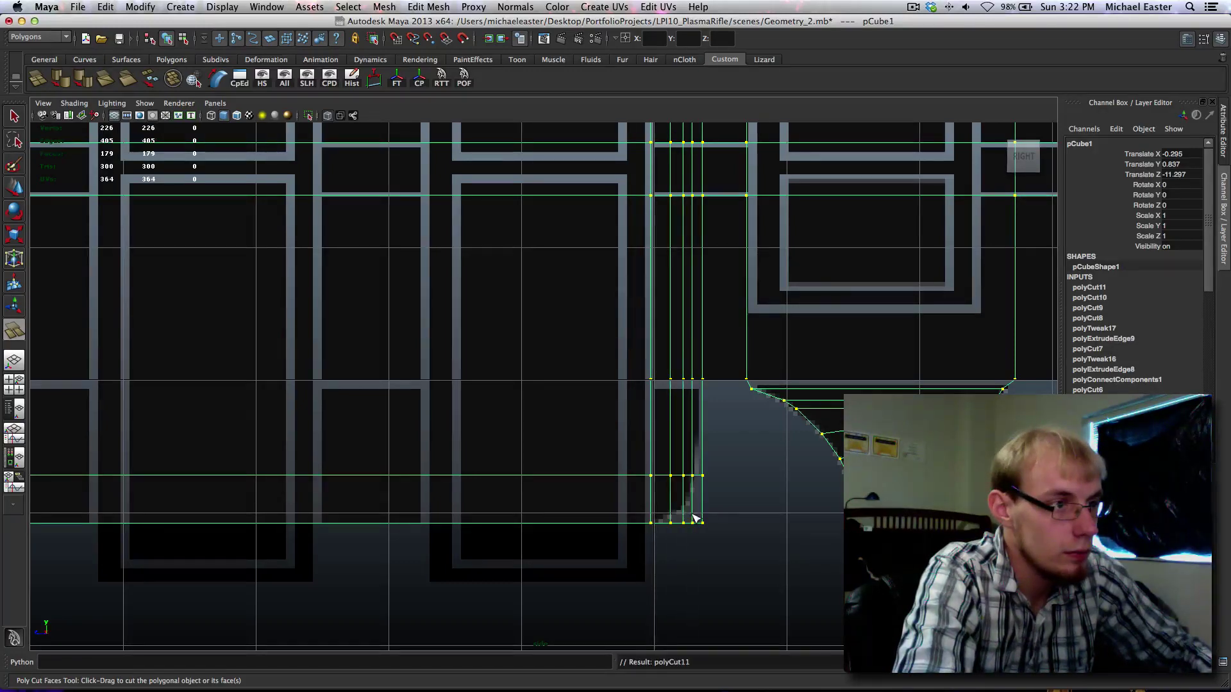
Step: Try to raise the two lowest vertices at the underside part's rear end to where the rounded corner begins
scroll(695, 514, "up", 3)
middle_click_drag(623, 572, 507, 488, "alt")
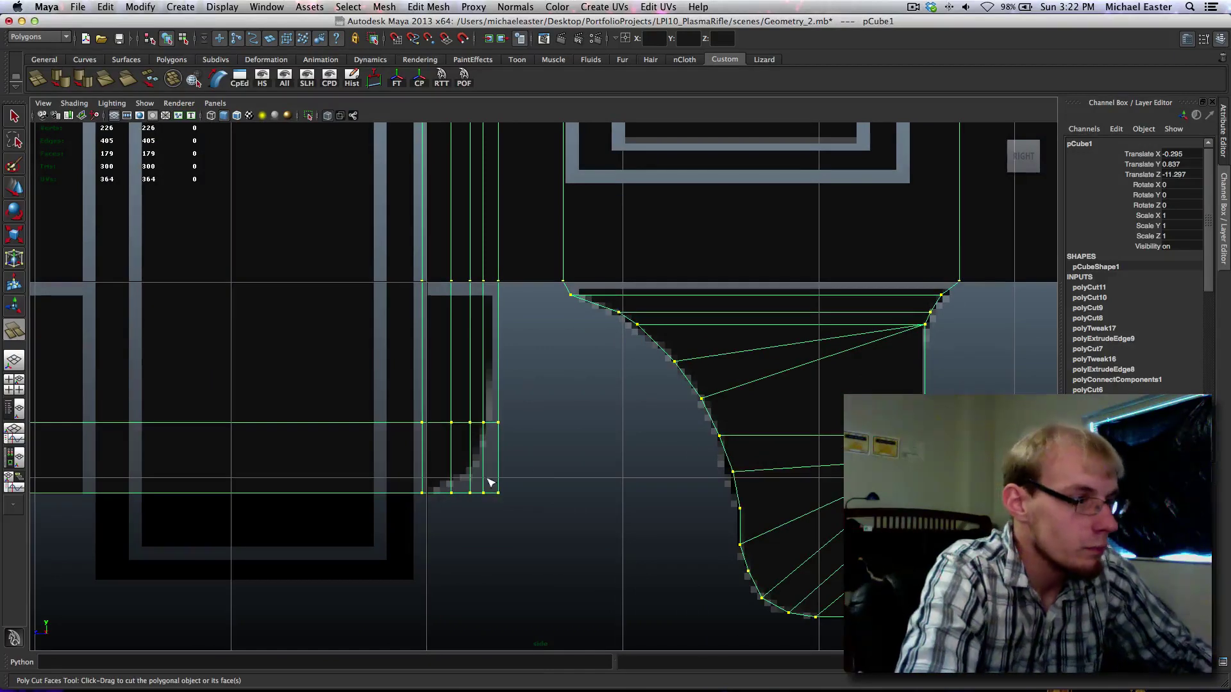
right_click_drag(487, 457, 423, 454)
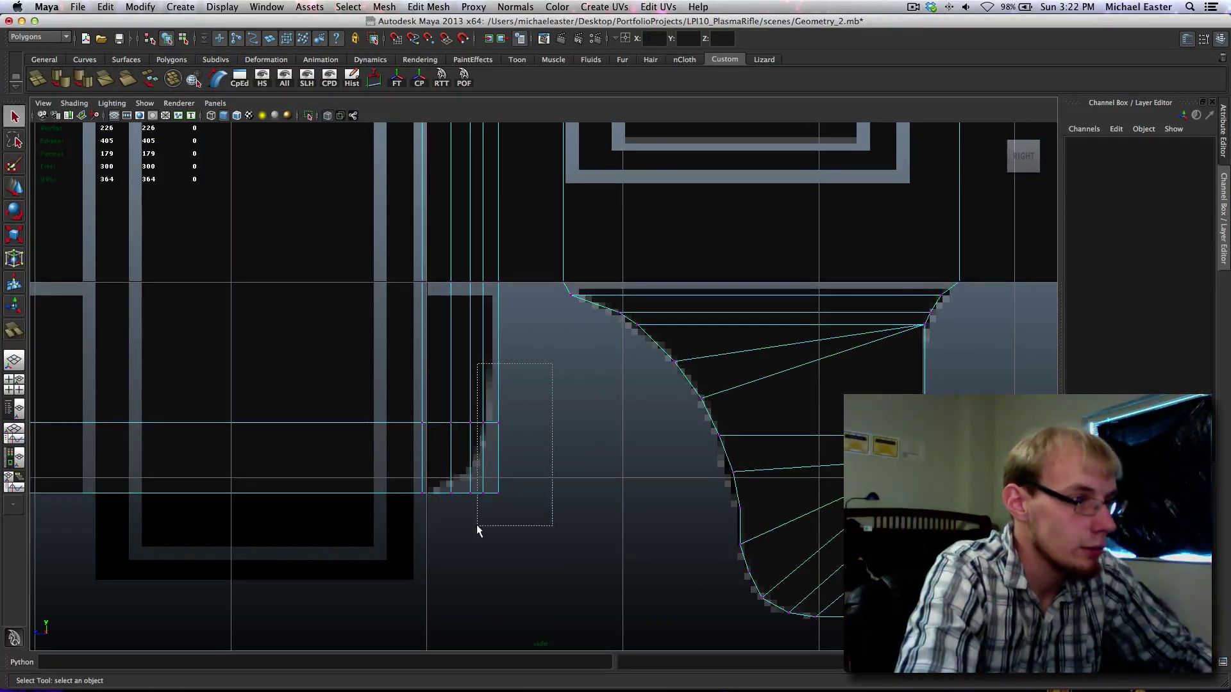
left_click_drag(477, 525, 489, 523)
key("w")
middle_click_drag(489, 524, 534, 444)
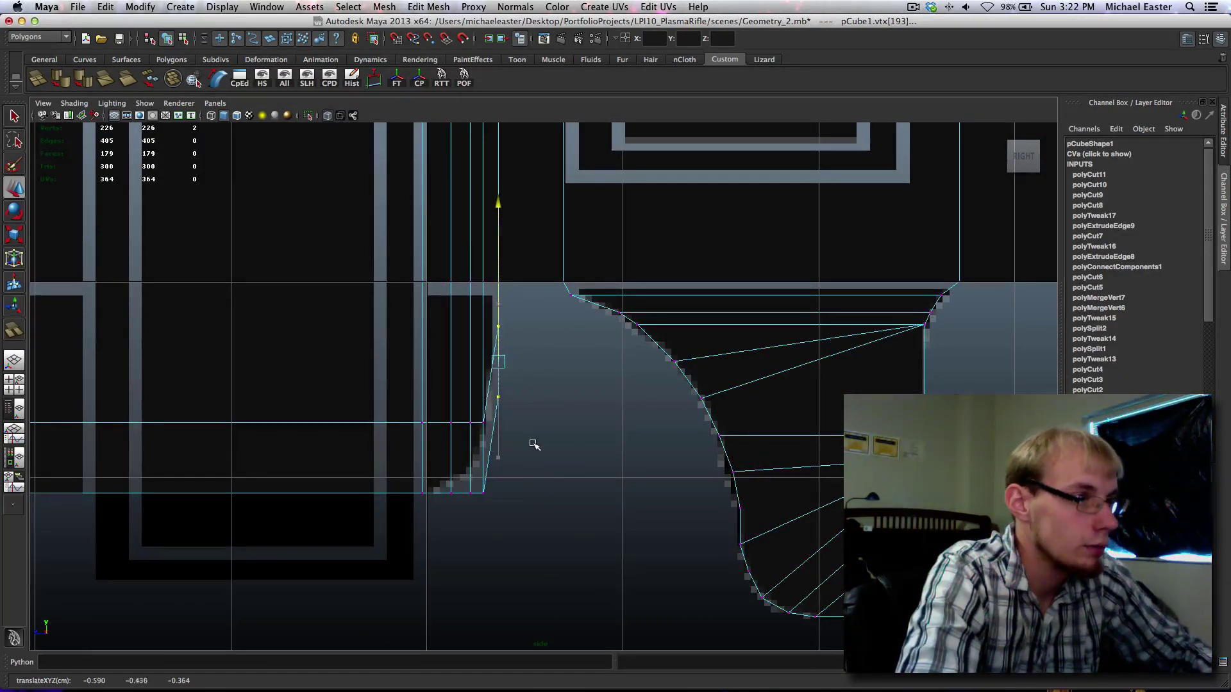
key("z")
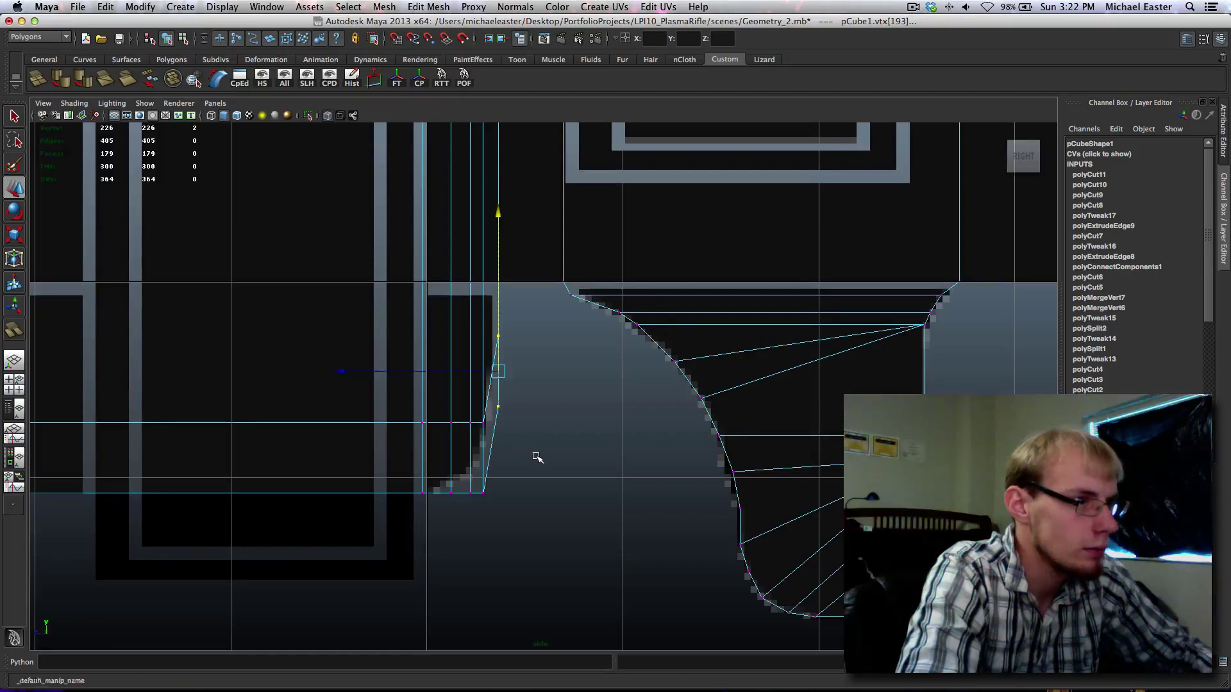
scroll(566, 453, "up", 2)
middle_click_drag(568, 479, 552, 552, "alt")
scroll(475, 560, "up", 2)
middle_click_drag(449, 562, 596, 418, "alt")
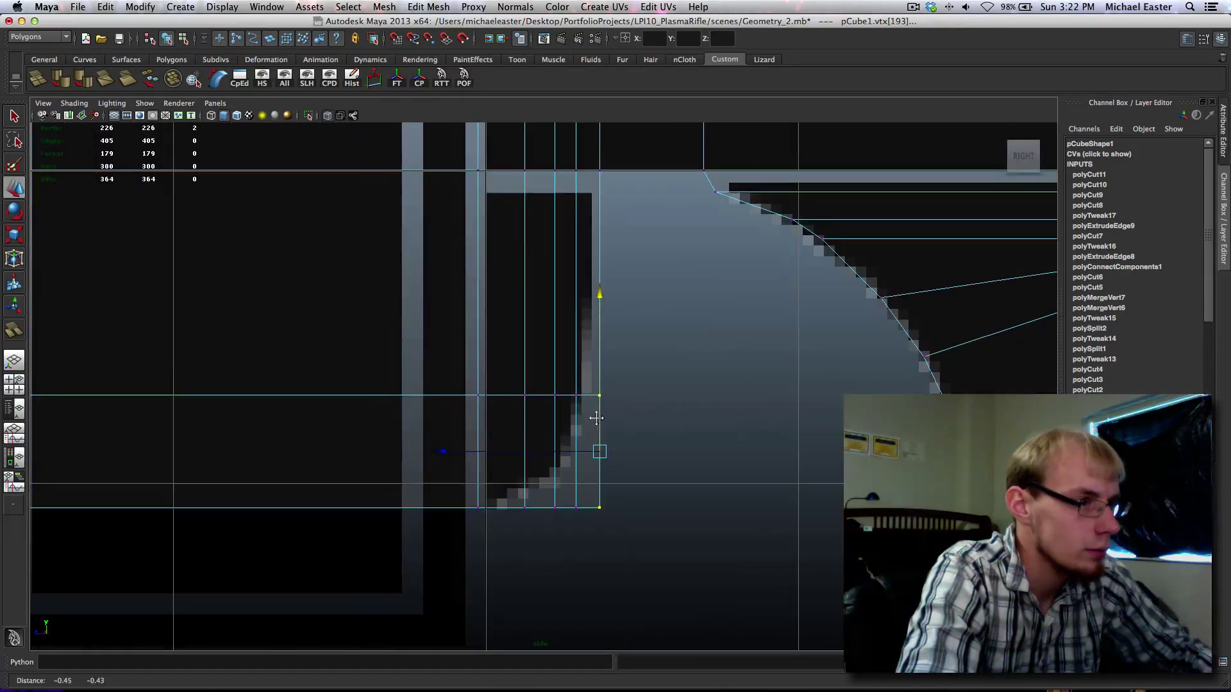
Step: Shift the full column of vertices at the underside part's rear end slightly forward to match the reference edge
scroll(595, 321, "down", 2)
scroll(596, 323, "down", 5)
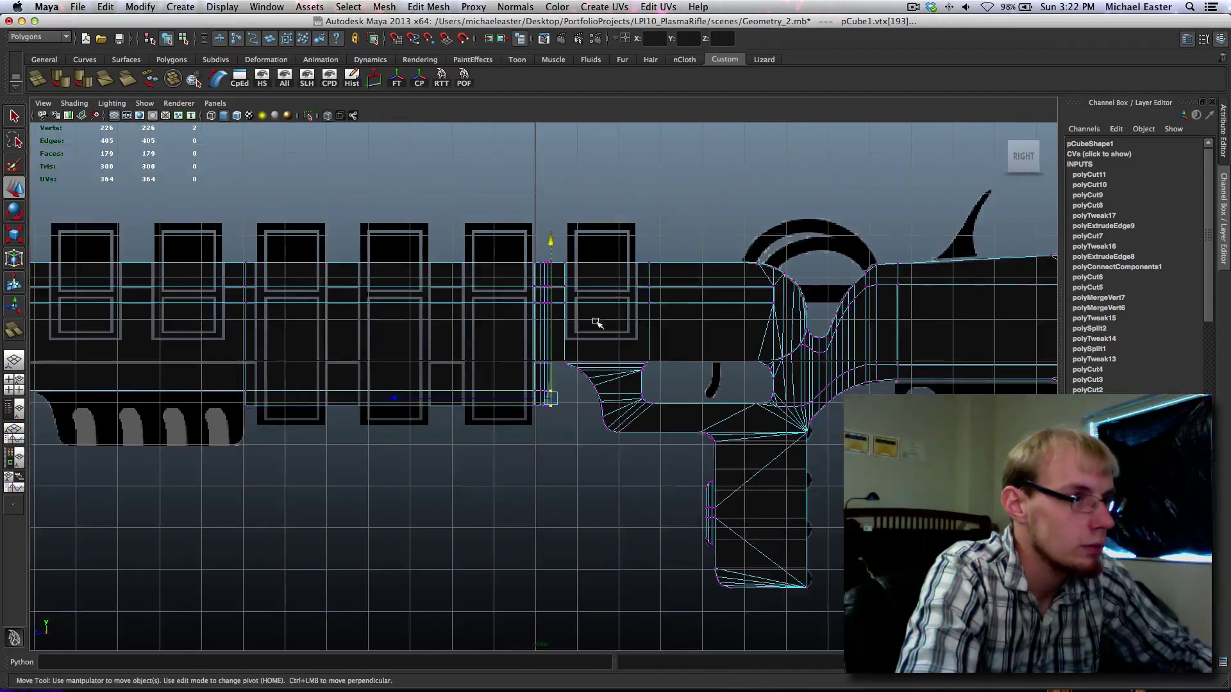
left_click_drag(556, 255, 541, 442)
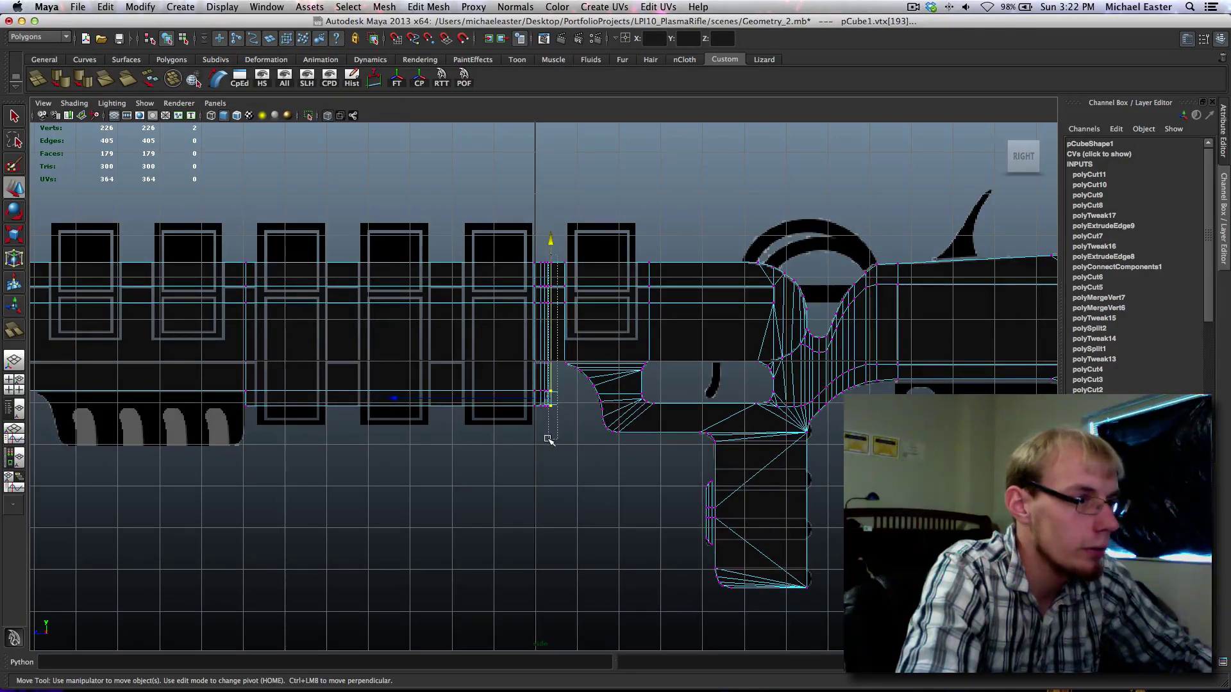
middle_click_drag(489, 468, 446, 471, "alt")
scroll(445, 476, "up", 5)
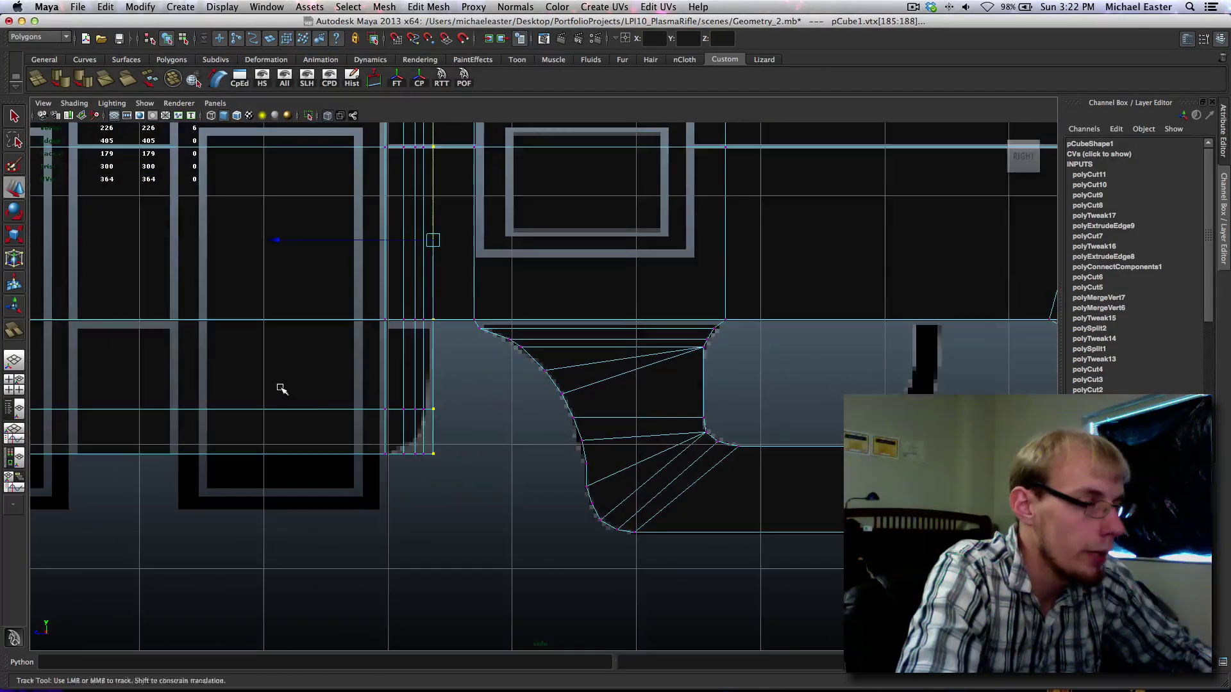
middle_click_drag(280, 388, 307, 398, "alt")
middle_click_drag(531, 414, 528, 414, "shift")
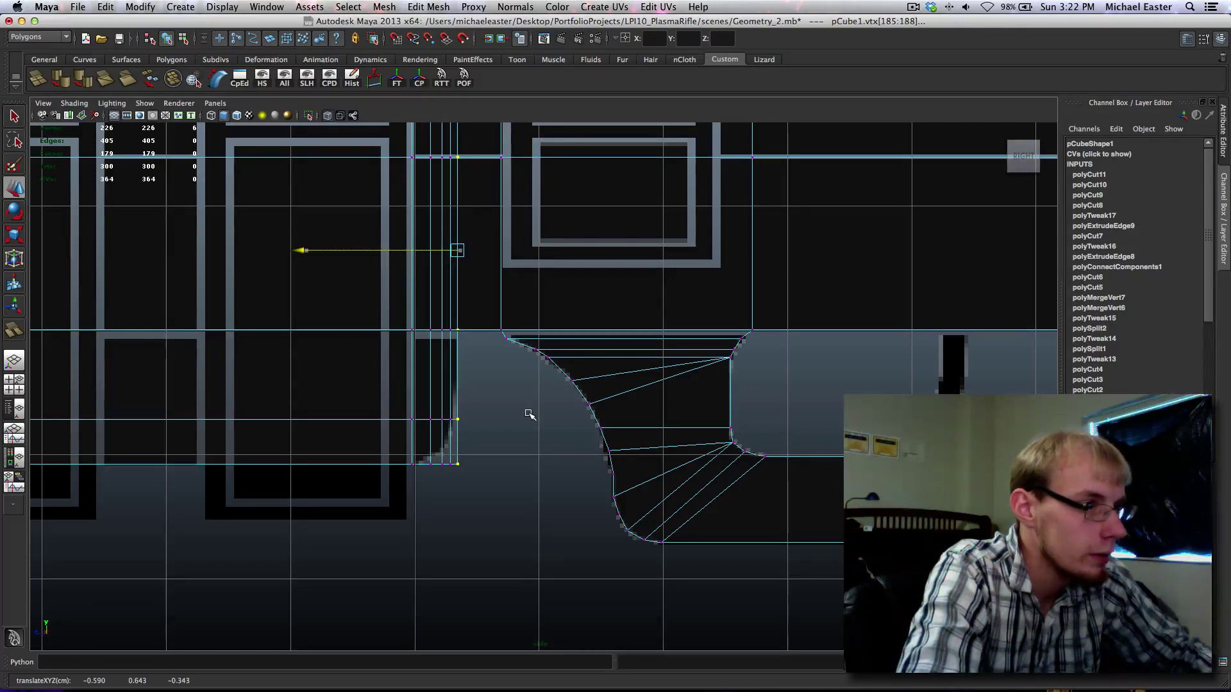
scroll(577, 473, "down", 2)
scroll(577, 483, "up", 5)
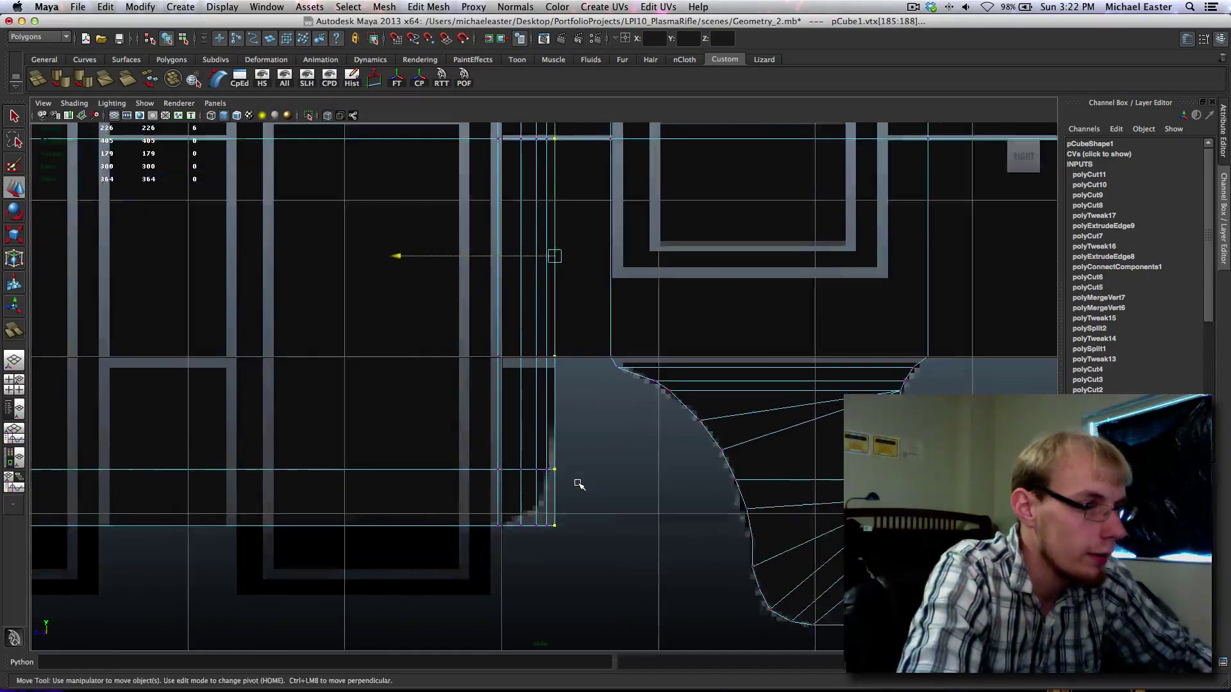
Step: Merge the five middle-edge vertices at the underside part's rear corner into the bottom-edge vertices directly below them
mouse_move(568, 499)
right_mouse_down()
mouse_move(508, 499)
mouse_move(452, 454)
right_mouse_up()
left_click_drag(452, 454, 497, 521)
right_click_drag(497, 521, 490, 544)
left_click_drag(480, 500, 481, 575)
left_click_drag(512, 500, 548, 576)
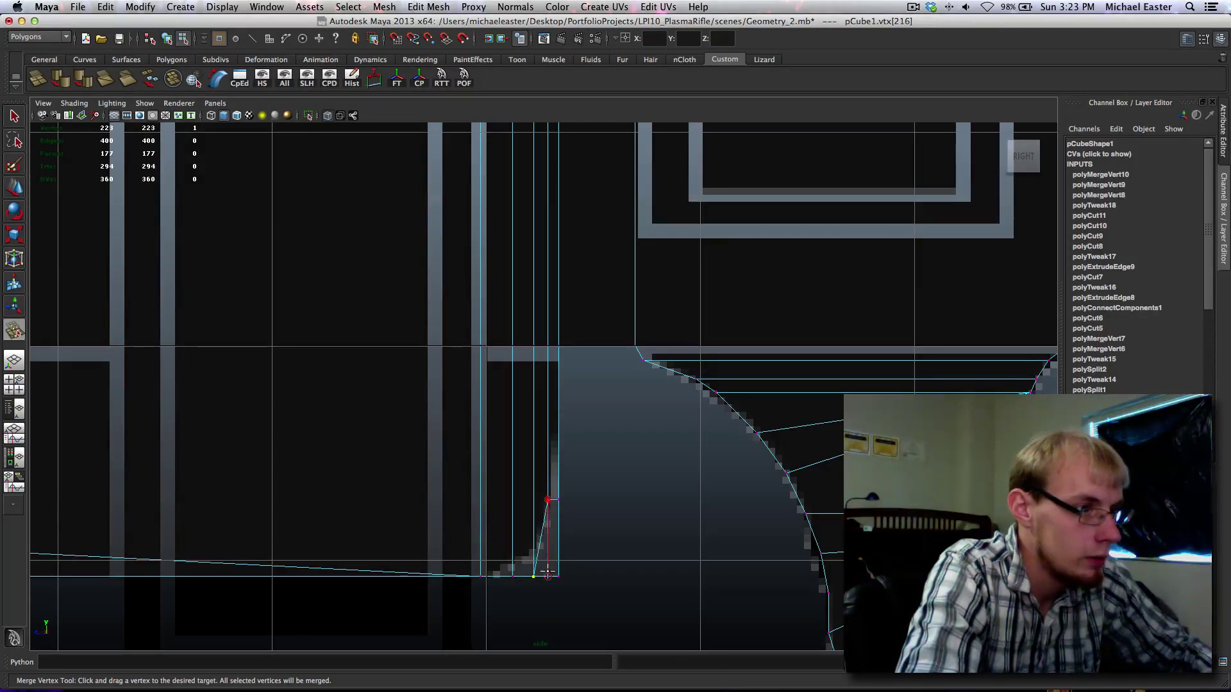
left_click_drag(557, 499, 549, 575)
middle_click_drag(322, 483, 729, 469, "alt")
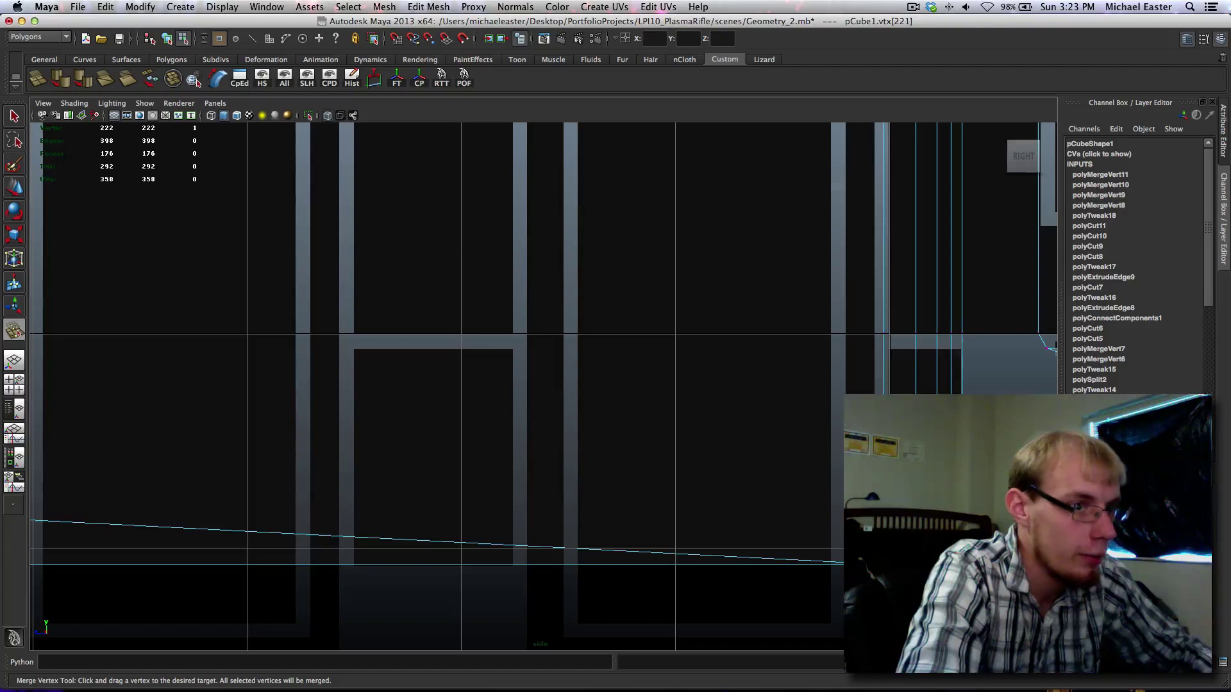
left_click_drag(962, 487, 962, 564)
middle_click_drag(333, 475, 854, 472, "alt")
middle_click_drag(297, 473, 898, 521, "alt")
scroll(695, 502, "down", 5)
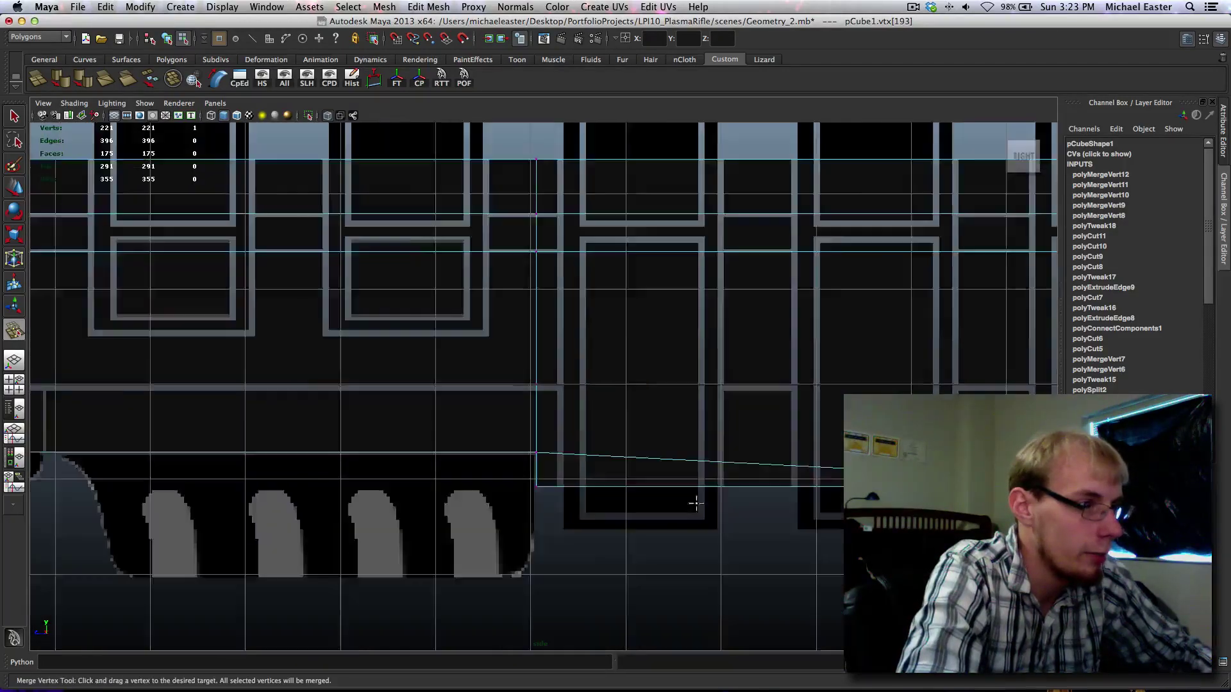
Step: Raise the rearmost bottom vertex of the underside part to where the rounded corner begins in the reference
middle_click_drag(801, 545, 417, 512, "alt")
scroll(436, 513, "up", 6)
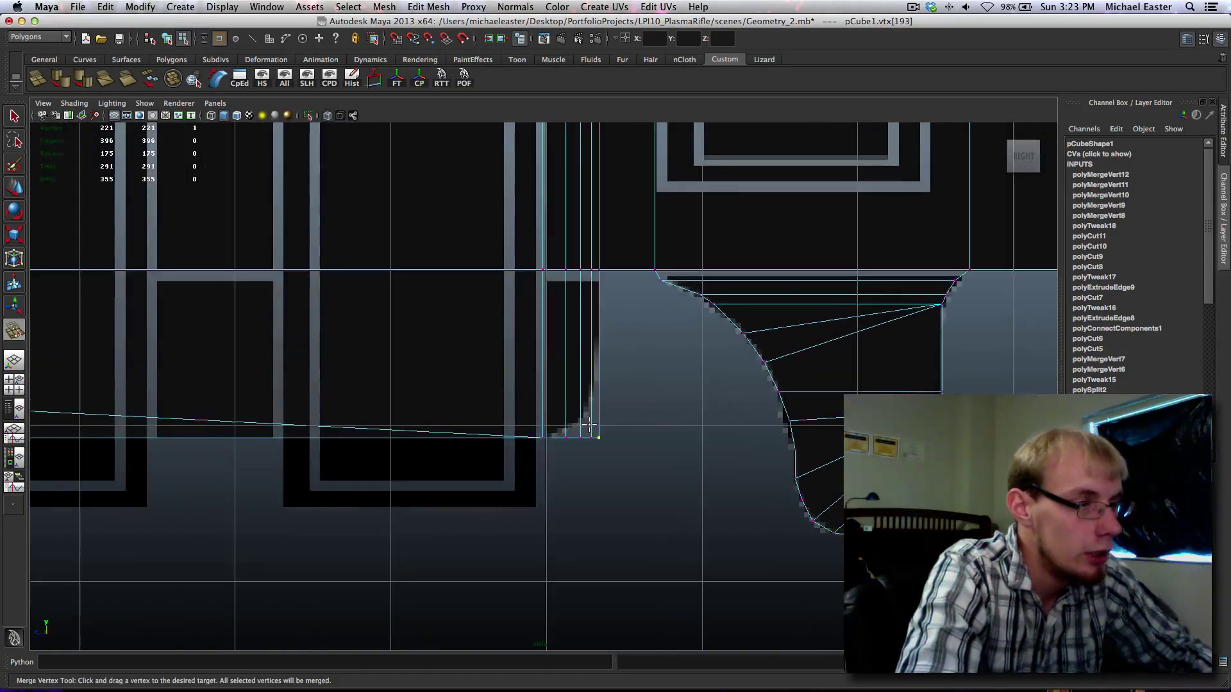
right_click_drag(590, 425, 566, 427)
left_click_drag(583, 452, 596, 453)
key("w")
mouse_move(615, 467)
middle_mouse_down()
mouse_move(632, 408)
mouse_move(529, 491)
mouse_move(627, 446)
middle_mouse_up()
scroll(536, 494, "up", 4)
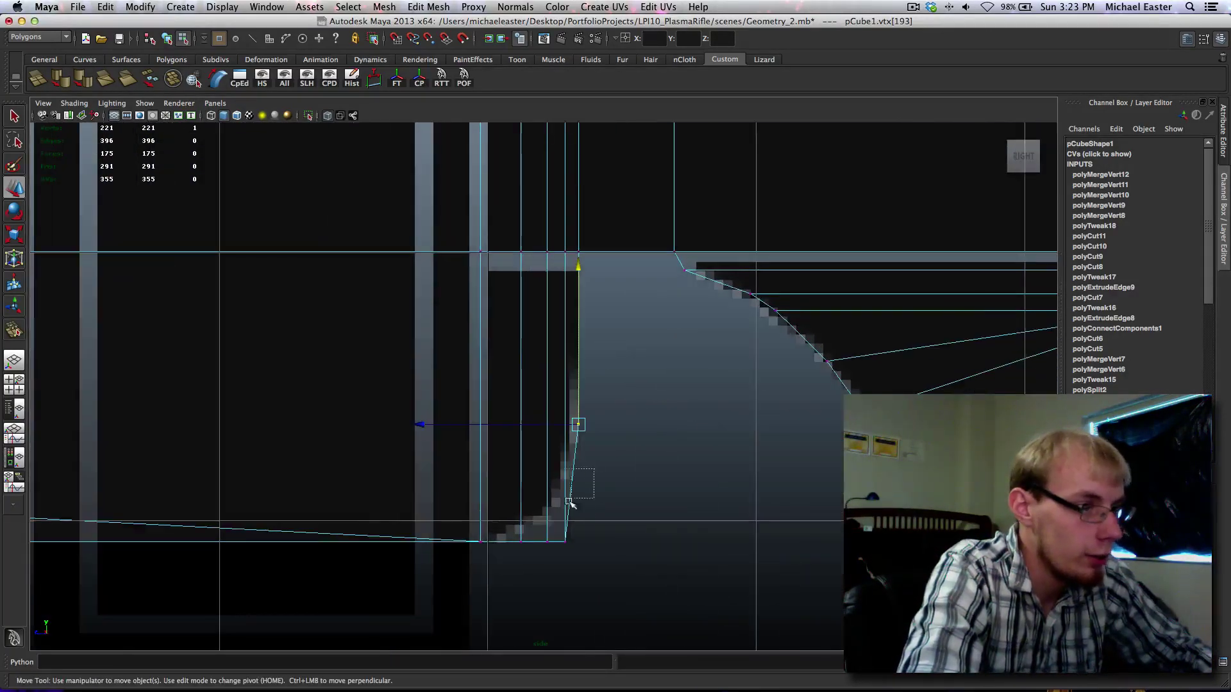
Step: Raise the neighbouring bottom vertices one by one onto the reference curve to round the underside part's rear corner
left_click_drag(606, 468, 549, 565)
middle_click_drag(619, 482, 645, 447)
left_click(578, 423)
left_click_drag(579, 505, 526, 553)
middle_click_drag(601, 535, 602, 538)
left_click_drag(495, 535, 538, 572)
middle_click_drag(561, 573, 563, 570)
Step: Examine the rounded rear corner and the lower edges of the underside part against the reference in side view
middle_click_drag(633, 497, 596, 599, "alt")
middle_click_drag(591, 424, 691, 492, "alt")
right_click_drag(691, 491, 479, 454, "alt")
scroll(480, 456, "down", 1)
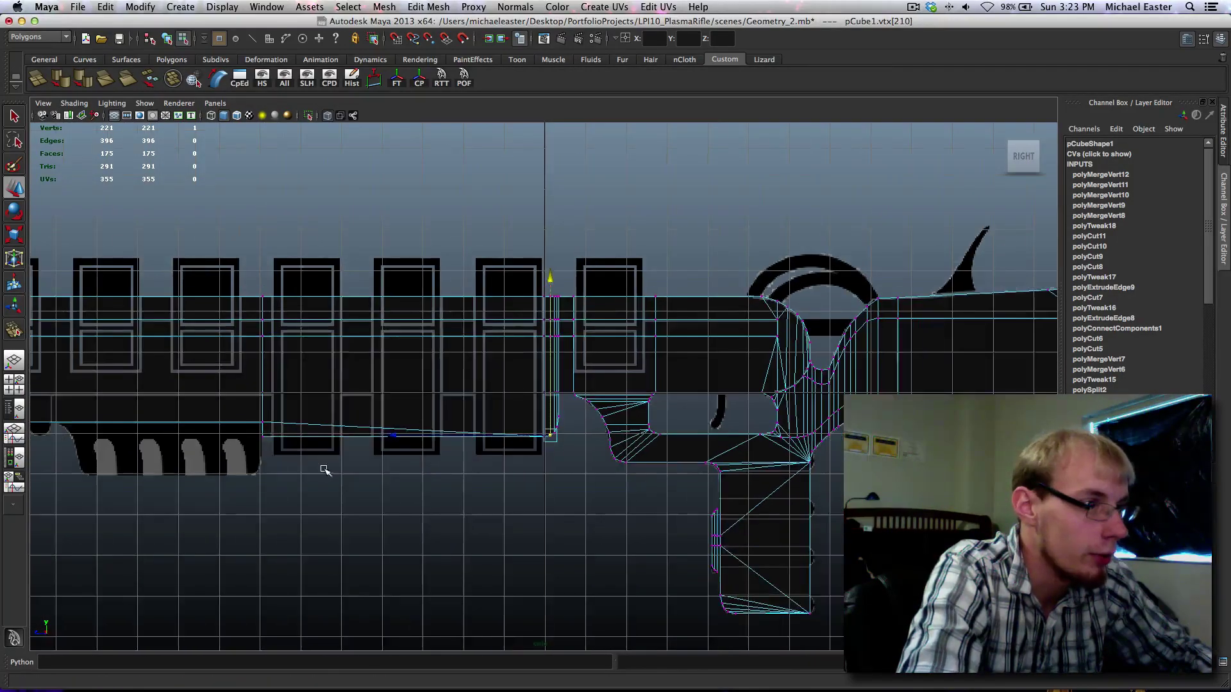
middle_click_drag(321, 473, 539, 495, "alt")
middle_click_drag(686, 424, 368, 459, "alt")
scroll(338, 470, "up", 6)
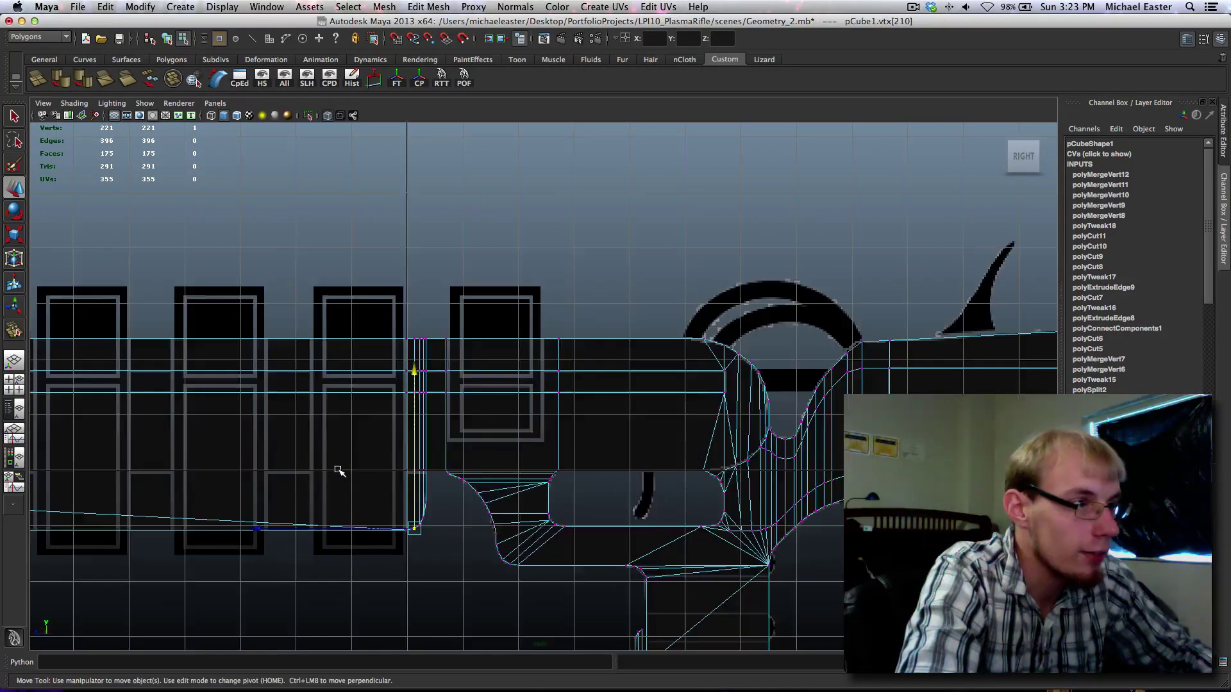
middle_click_drag(294, 461, 560, 314, "alt")
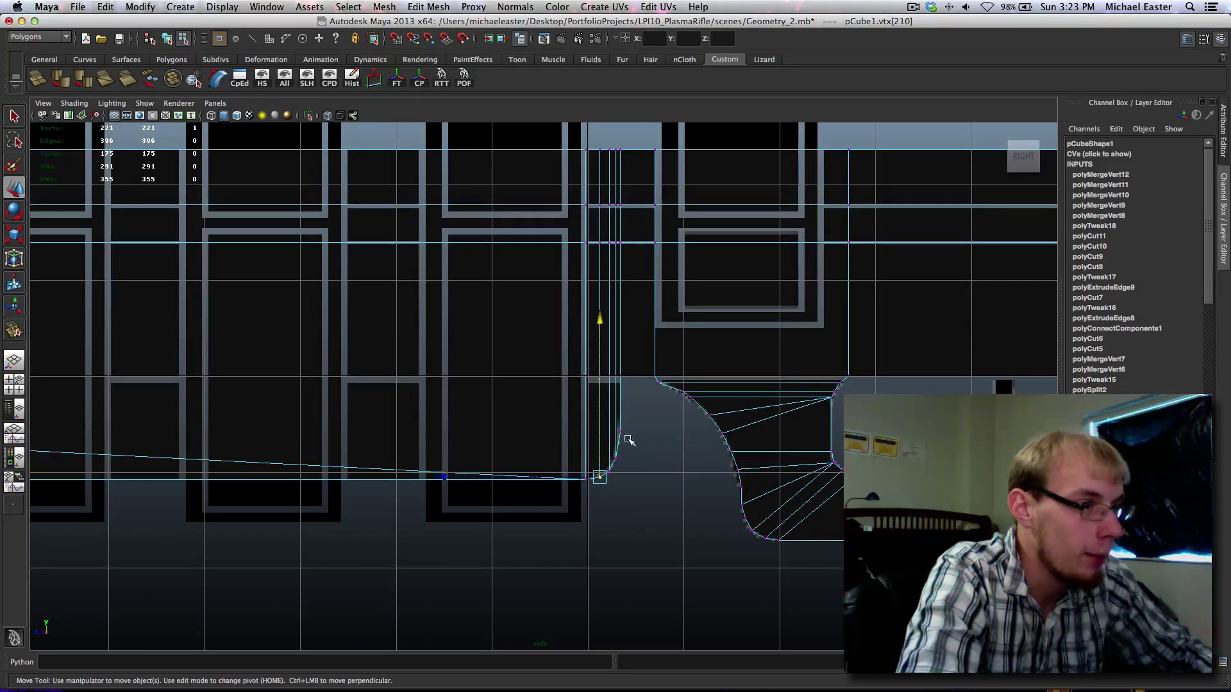
Step: Examine the underside part's lower edges and the front half of the rifle body against the reference in side view
right_click_drag(611, 441, 666, 413)
key("q")
middle_click_drag(542, 520, 650, 481, "alt")
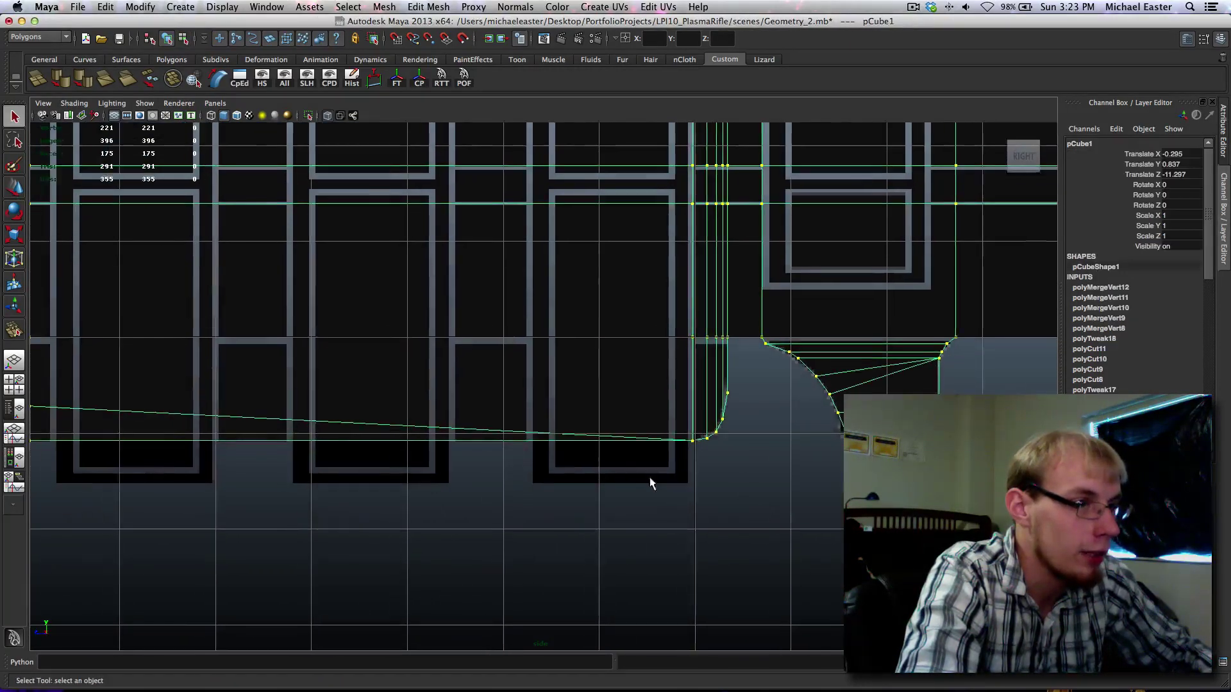
middle_click_drag(410, 368, 606, 450, "alt")
middle_click_drag(725, 388, 568, 384, "alt")
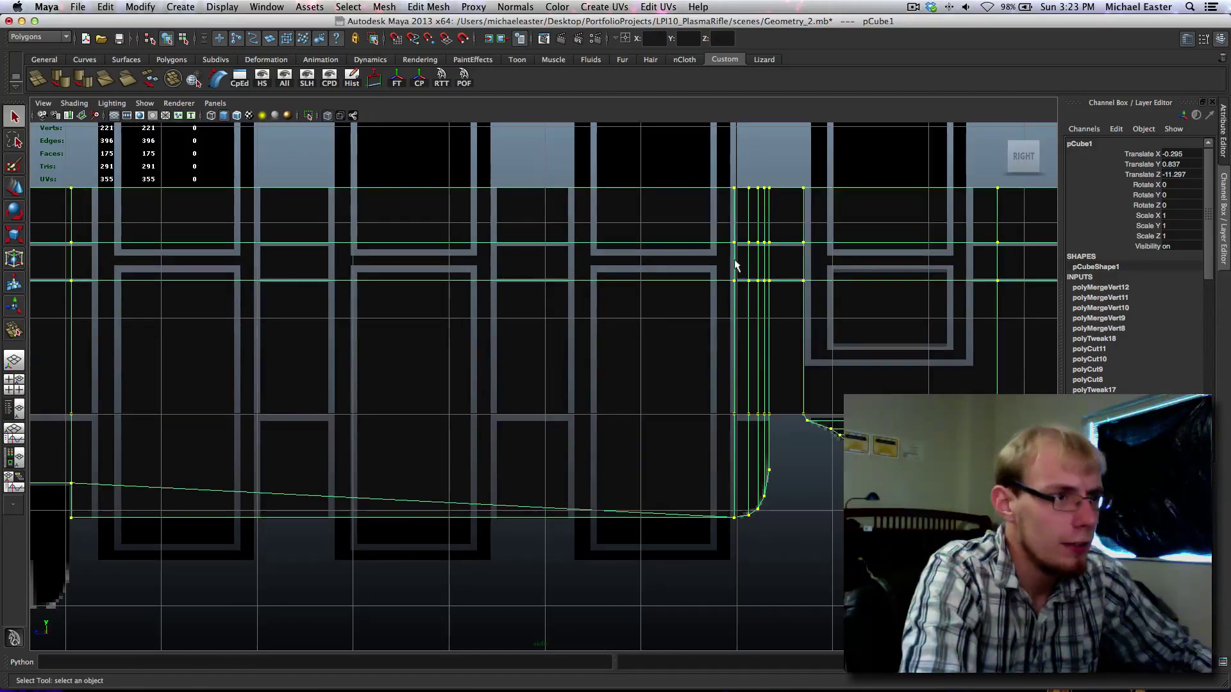
middle_click_drag(424, 347, 679, 396, "alt")
middle_click_drag(478, 439, 581, 318, "alt")
middle_click_drag(558, 399, 420, 475, "alt")
middle_click_drag(420, 422, 507, 369, "alt")
middle_click_drag(362, 407, 721, 435, "alt")
middle_click_drag(580, 440, 772, 438, "alt")
middle_click_drag(689, 439, 633, 439, "alt")
middle_click_drag(414, 426, 536, 489, "alt")
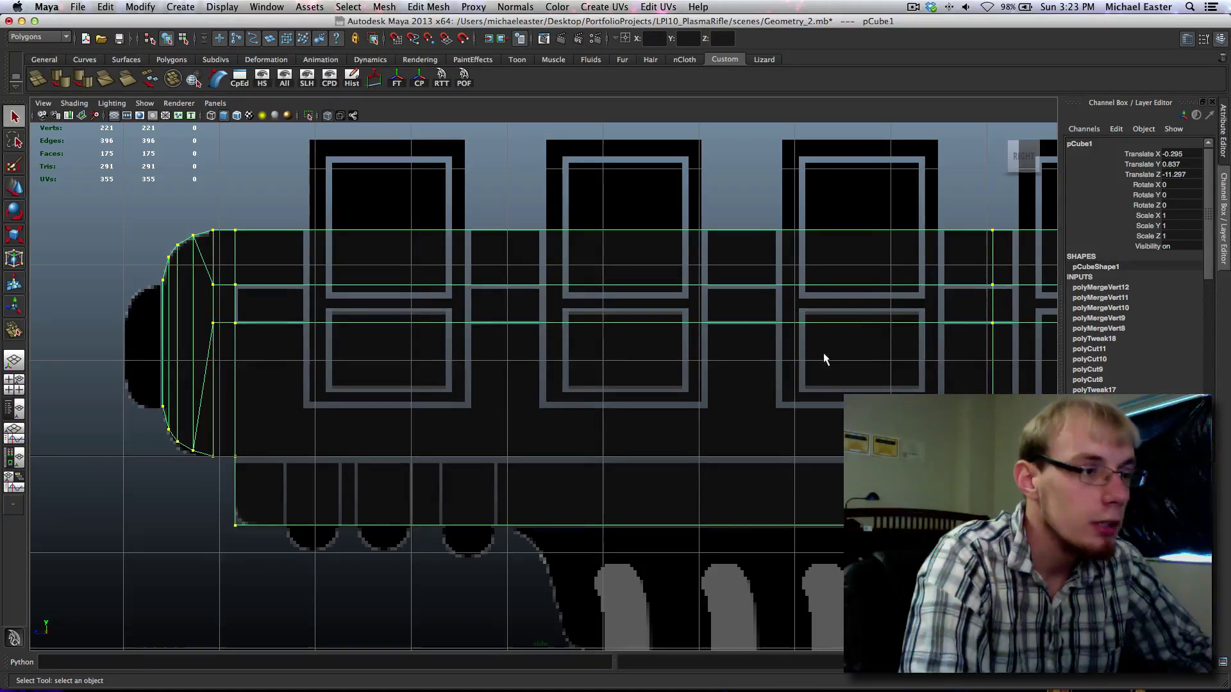
middle_click_drag(821, 353, 546, 263, "alt")
middle_click_drag(645, 306, 616, 316, "alt")
scroll(500, 318, "down", 1)
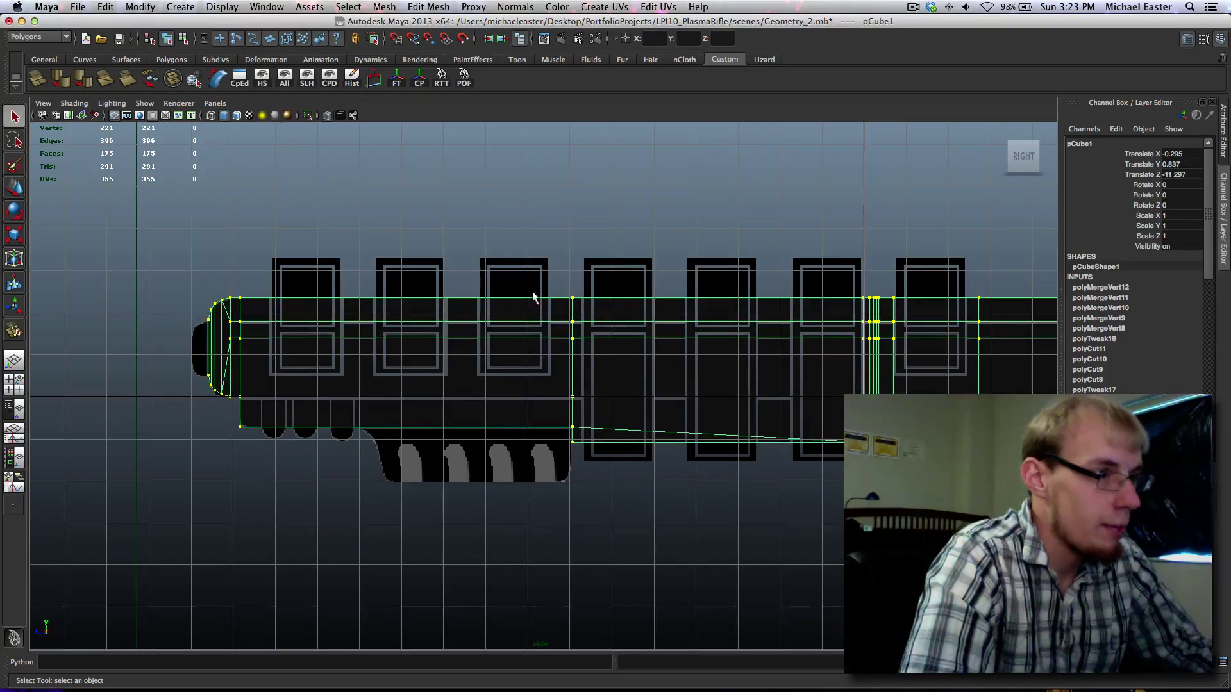
middle_click_drag(595, 345, 420, 296, "alt")
middle_click_drag(486, 352, 533, 310, "alt")
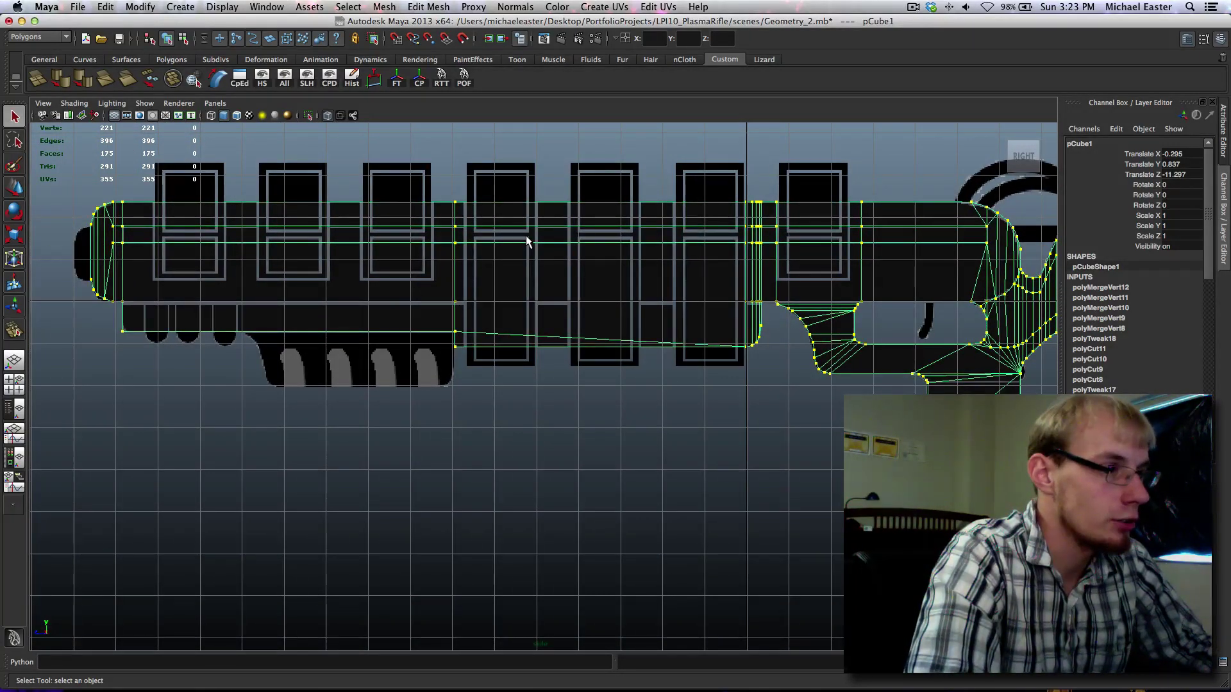
Step: Compare the body's rear half with the reference, including the trigger guard and the vertex where the stock's curve meets the grip
middle_click_drag(165, 262, 213, 258, "alt")
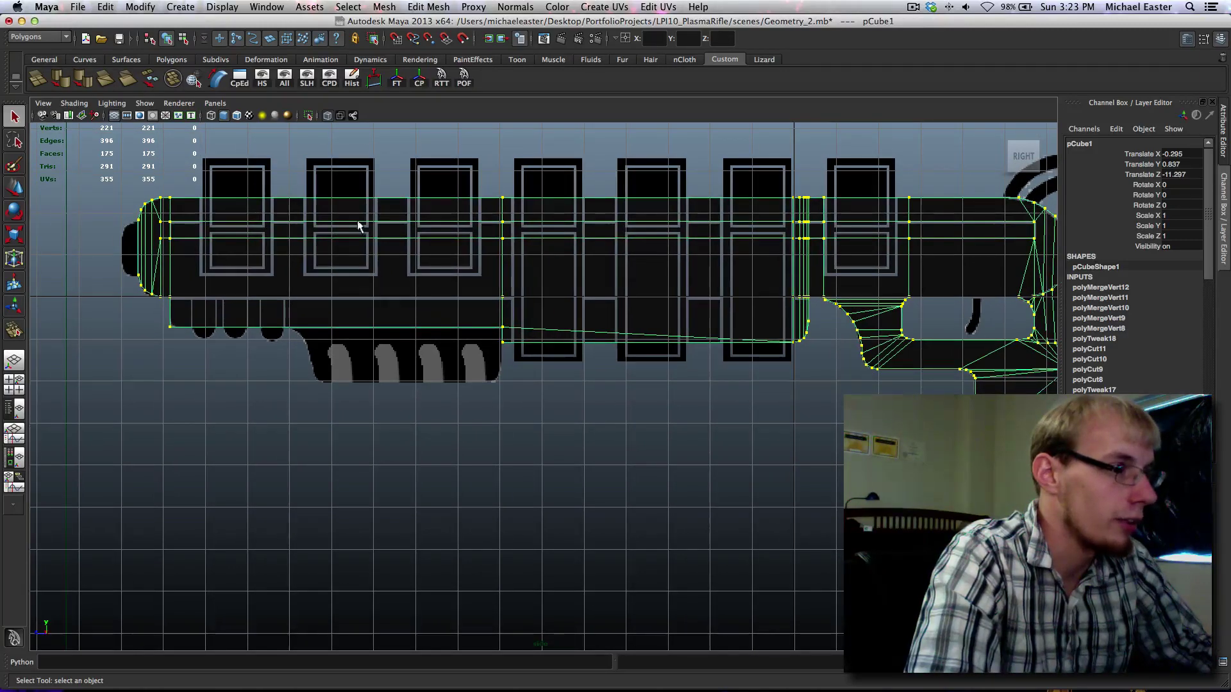
middle_click_drag(744, 256, 531, 258, "alt")
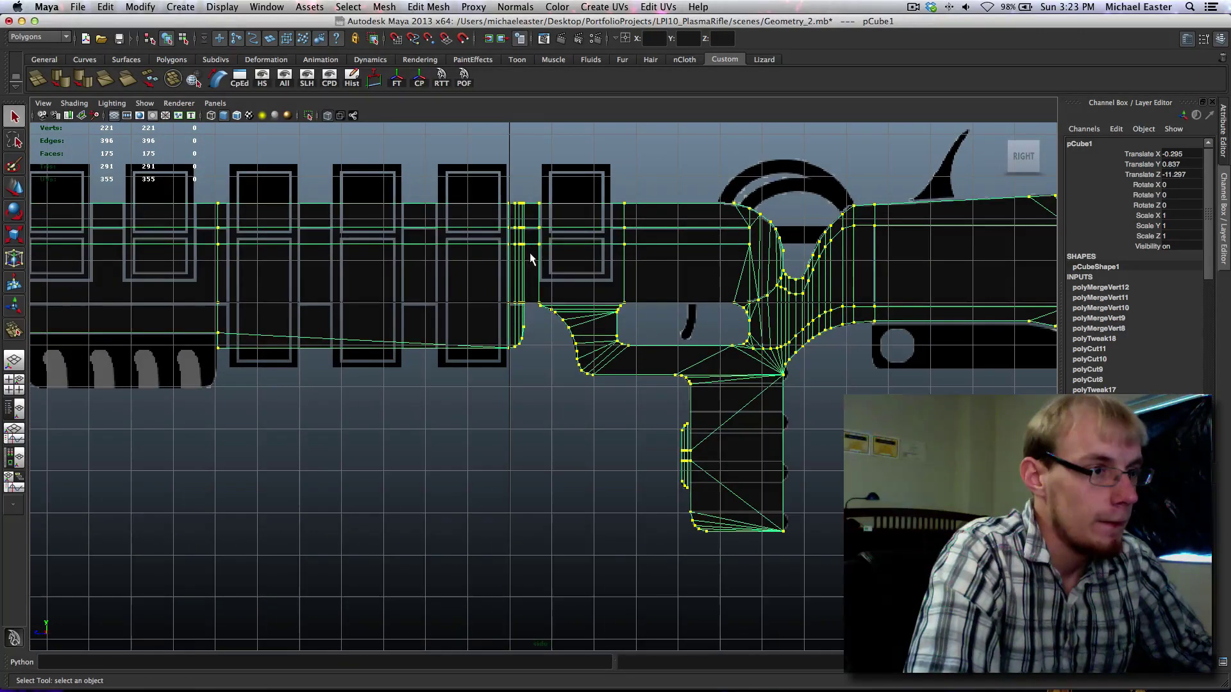
middle_click_drag(600, 324, 714, 301, "alt")
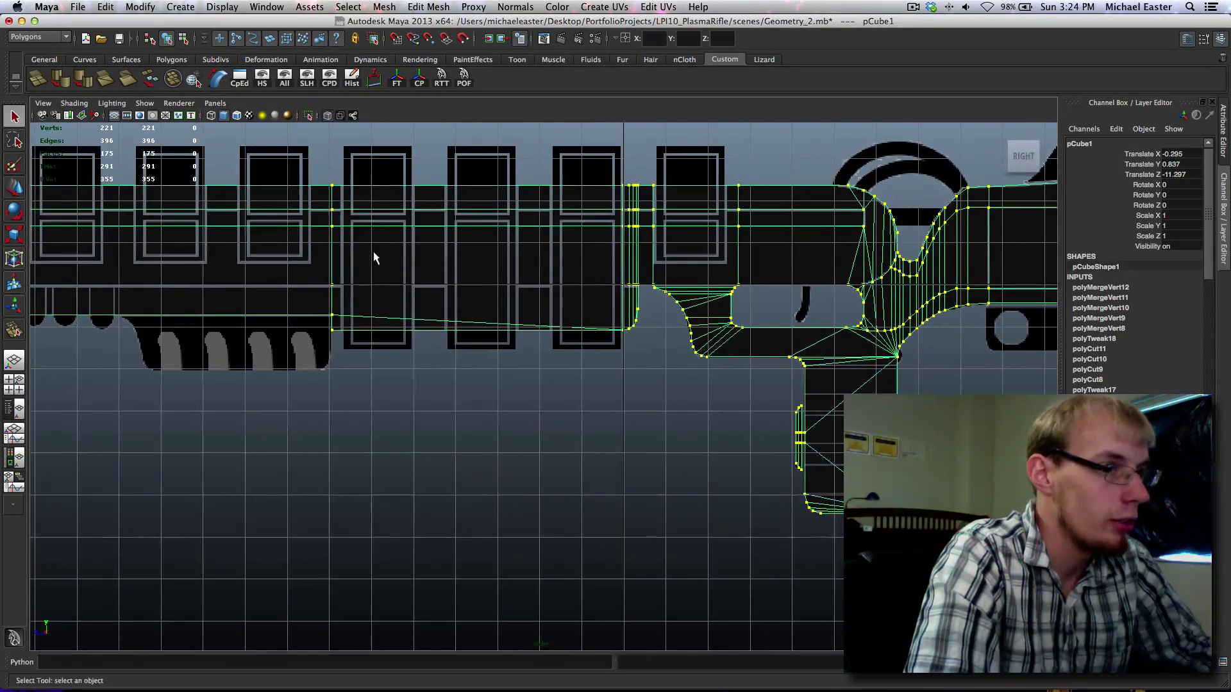
middle_click_drag(375, 252, 705, 314, "alt")
middle_click_drag(597, 301, 607, 325, "alt")
scroll(522, 302, "up", 5)
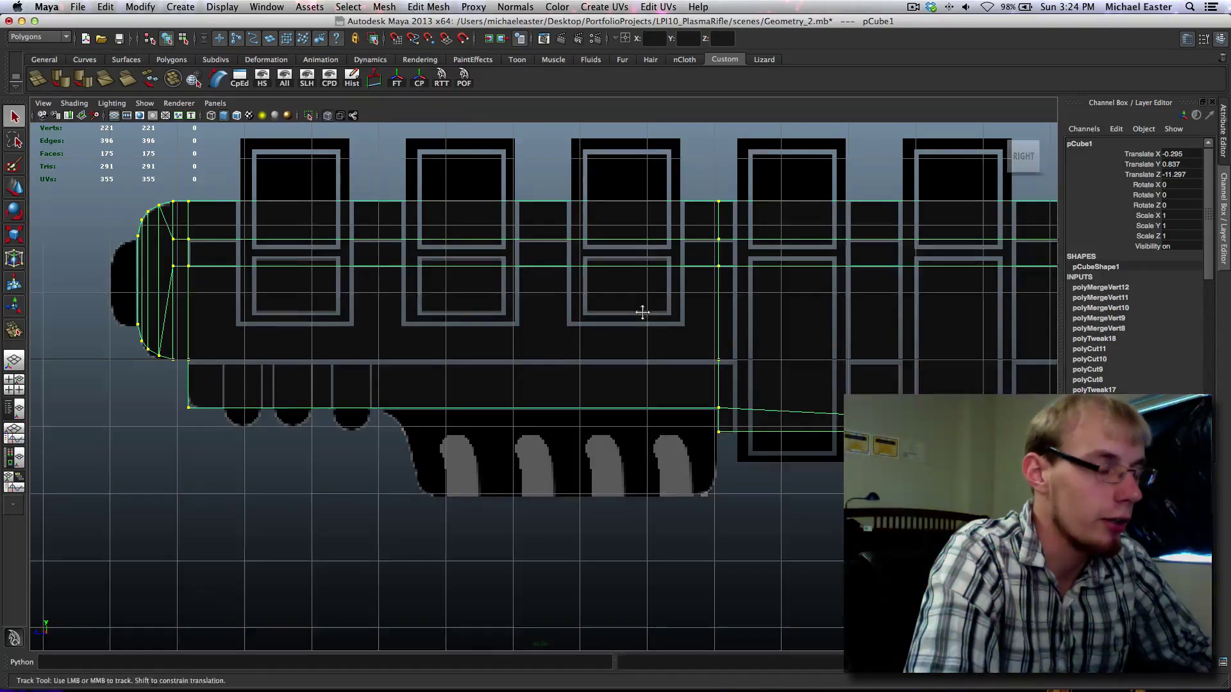
middle_click_drag(640, 311, 590, 335, "alt")
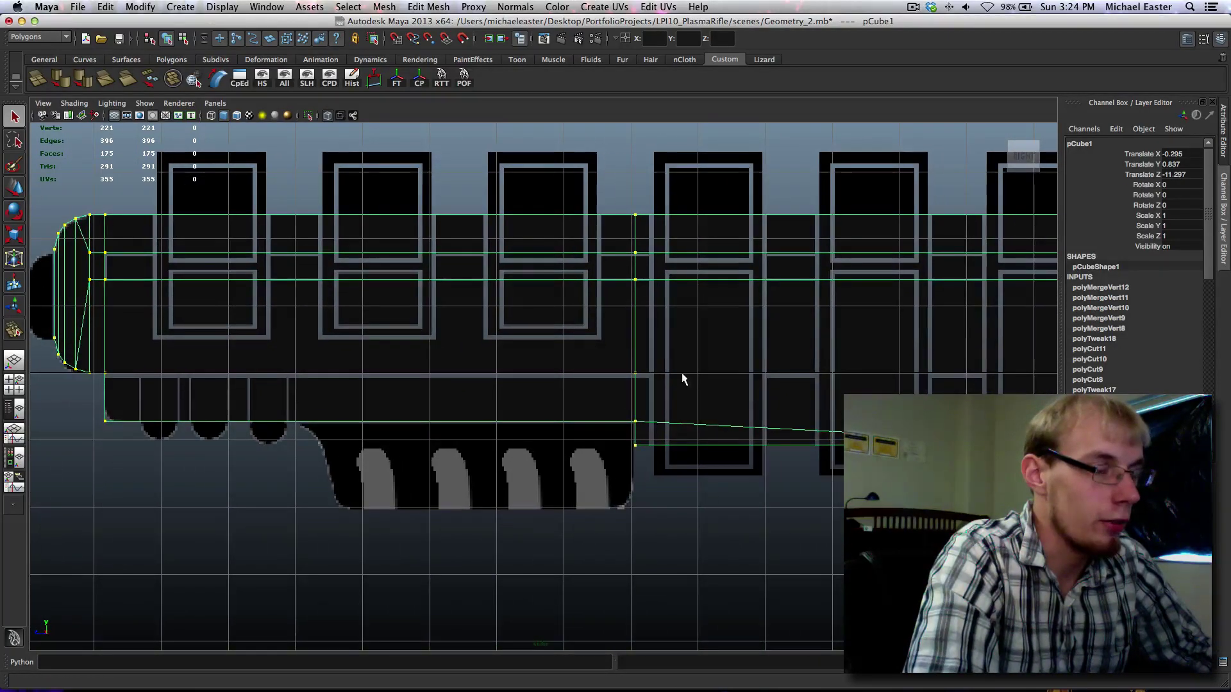
middle_click_drag(691, 380, 601, 354, "alt")
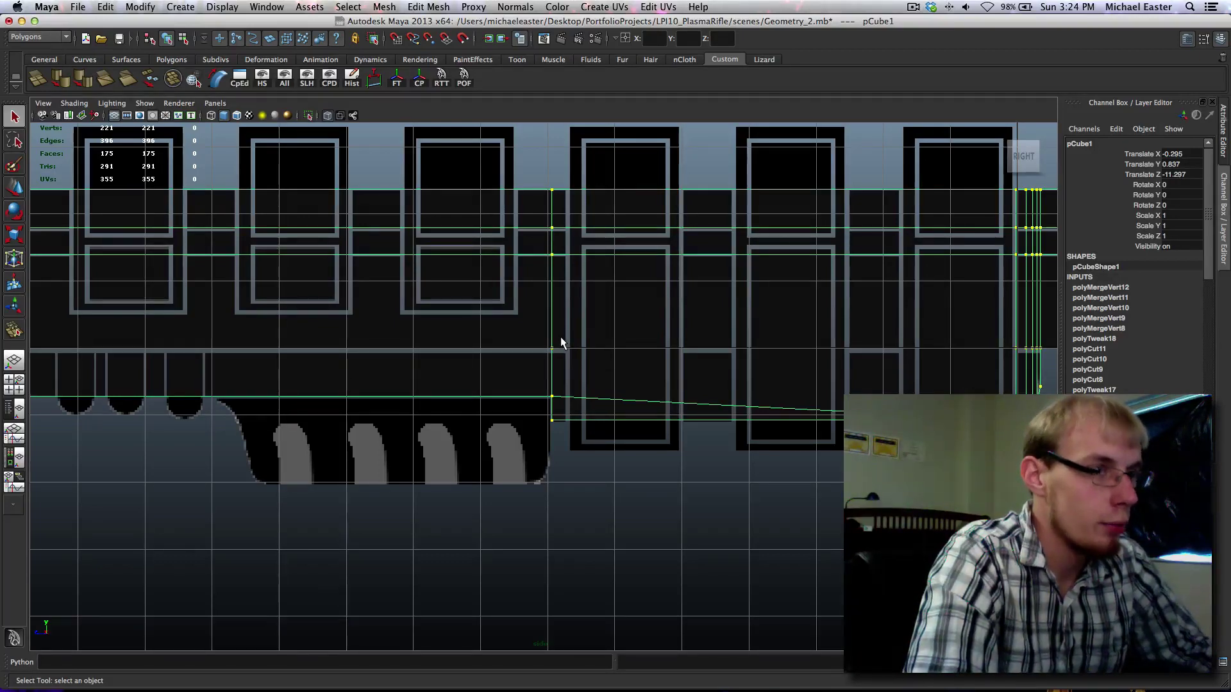
middle_click_drag(561, 336, 171, 331, "alt")
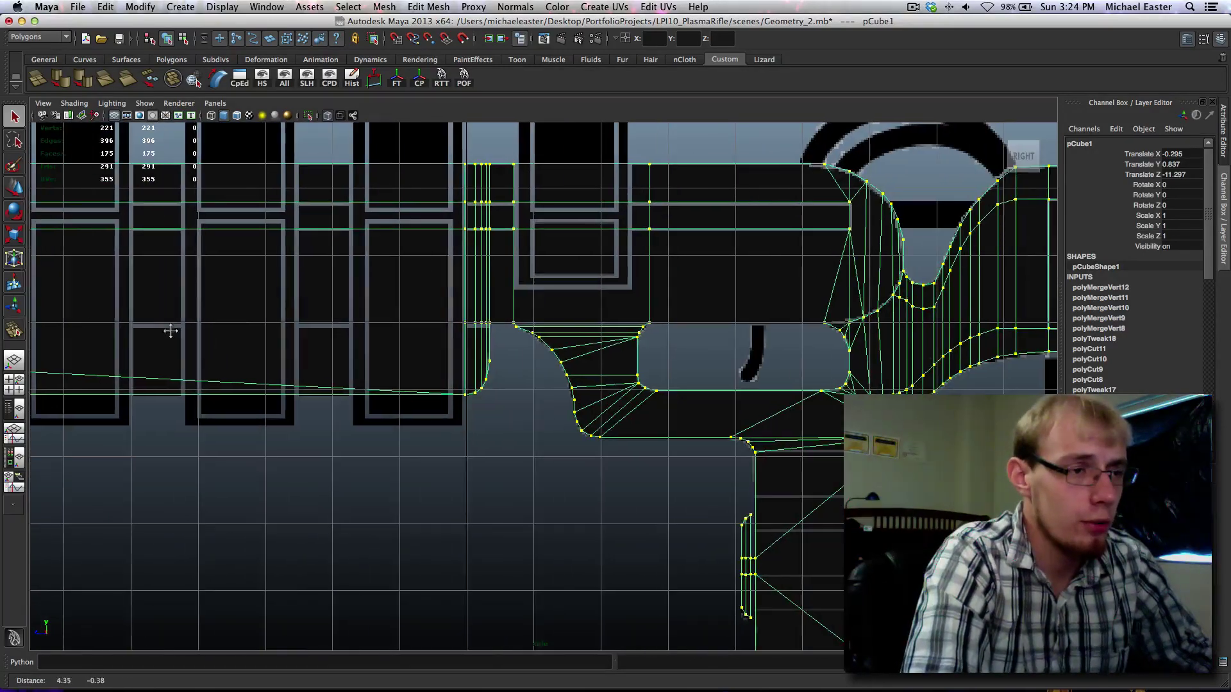
middle_click_drag(884, 384, 794, 375, "alt")
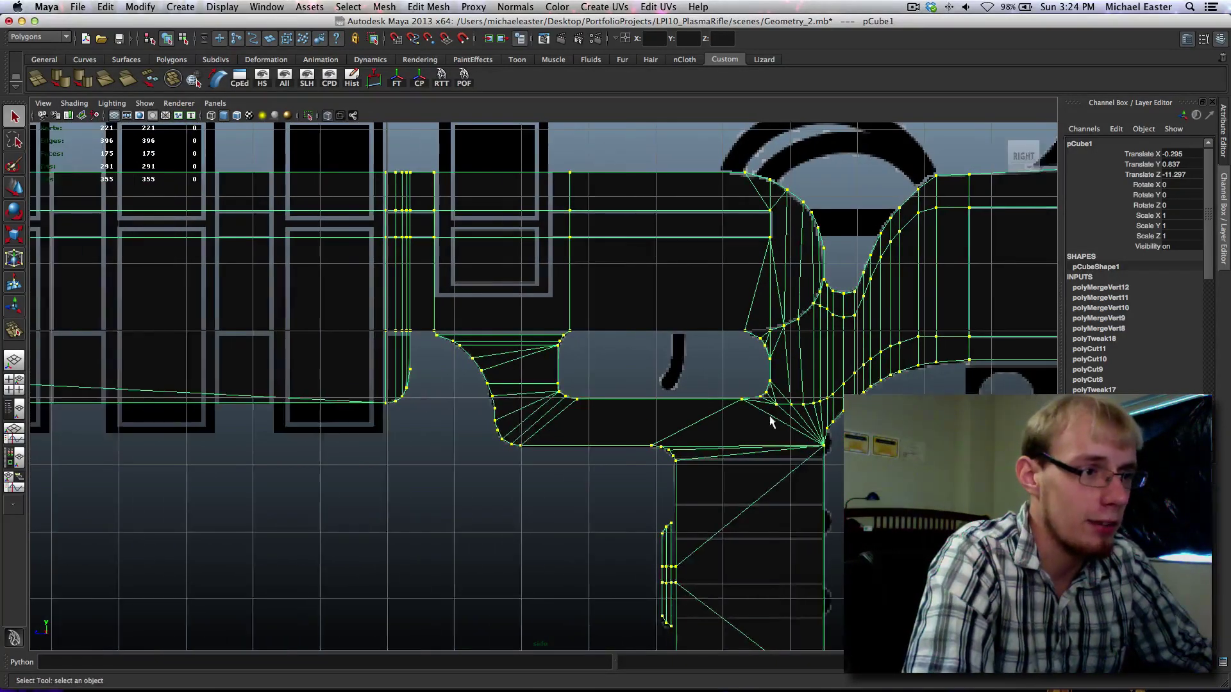
middle_click_drag(770, 417, 563, 379, "alt")
scroll(535, 371, "up", 4)
right_click_drag(557, 388, 702, 392, "alt")
left_click_drag(721, 405, 723, 406)
key("w")
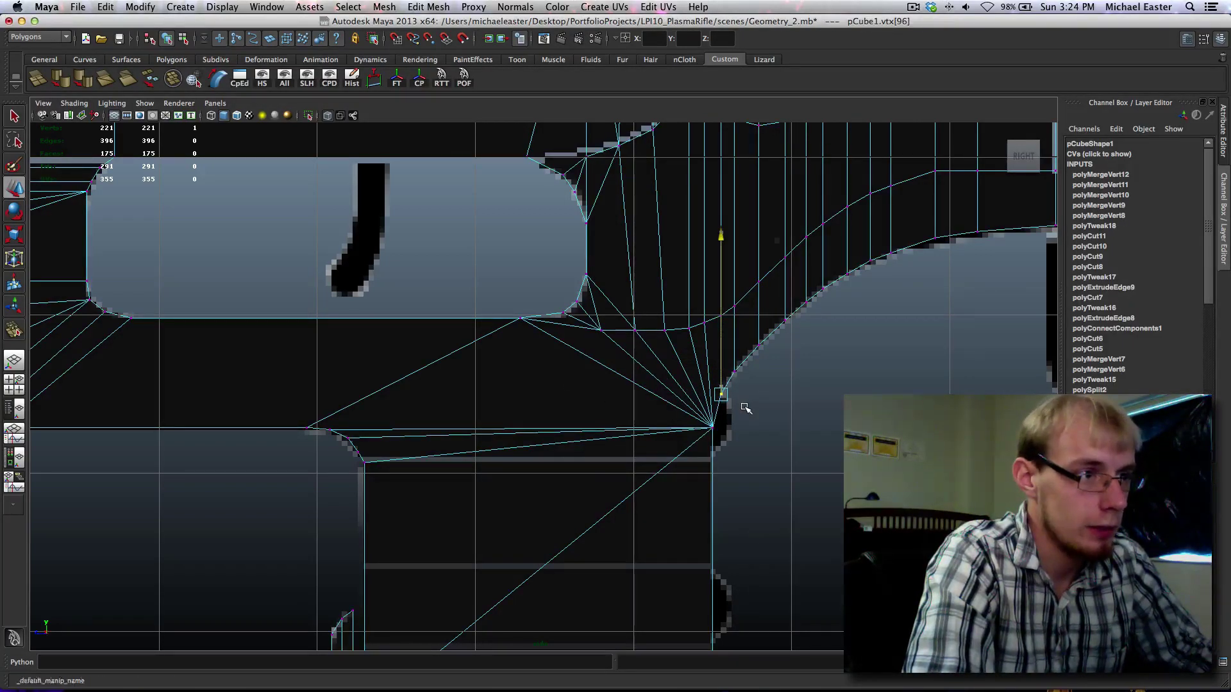
right_click_drag(730, 403, 308, 378, "alt")
middle_click_drag(284, 300, 560, 374, "alt")
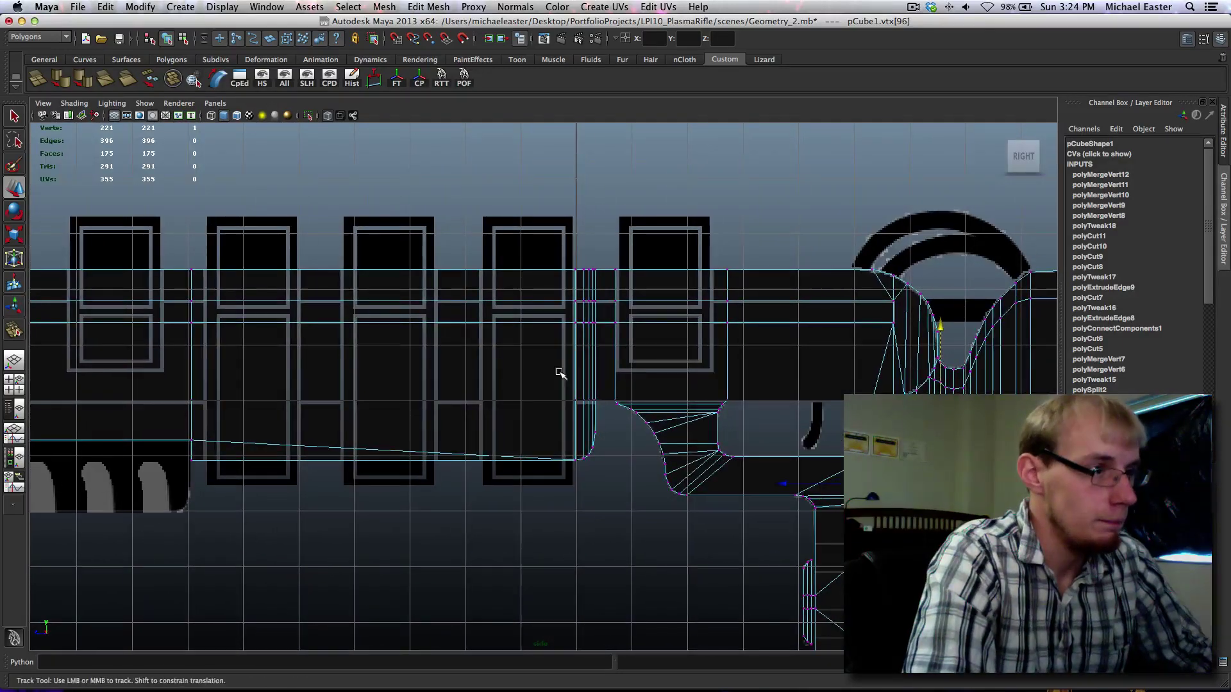
Step: Return to object mode and review the edge layout between the underside part and the body's rounded front end
right_click_drag(587, 319, 645, 304)
key("q")
middle_click_drag(489, 326, 656, 367, "alt")
middle_click_drag(439, 367, 709, 366, "alt")
right_click_drag(709, 366, 512, 371, "alt")
middle_click_drag(511, 372, 603, 366, "alt")
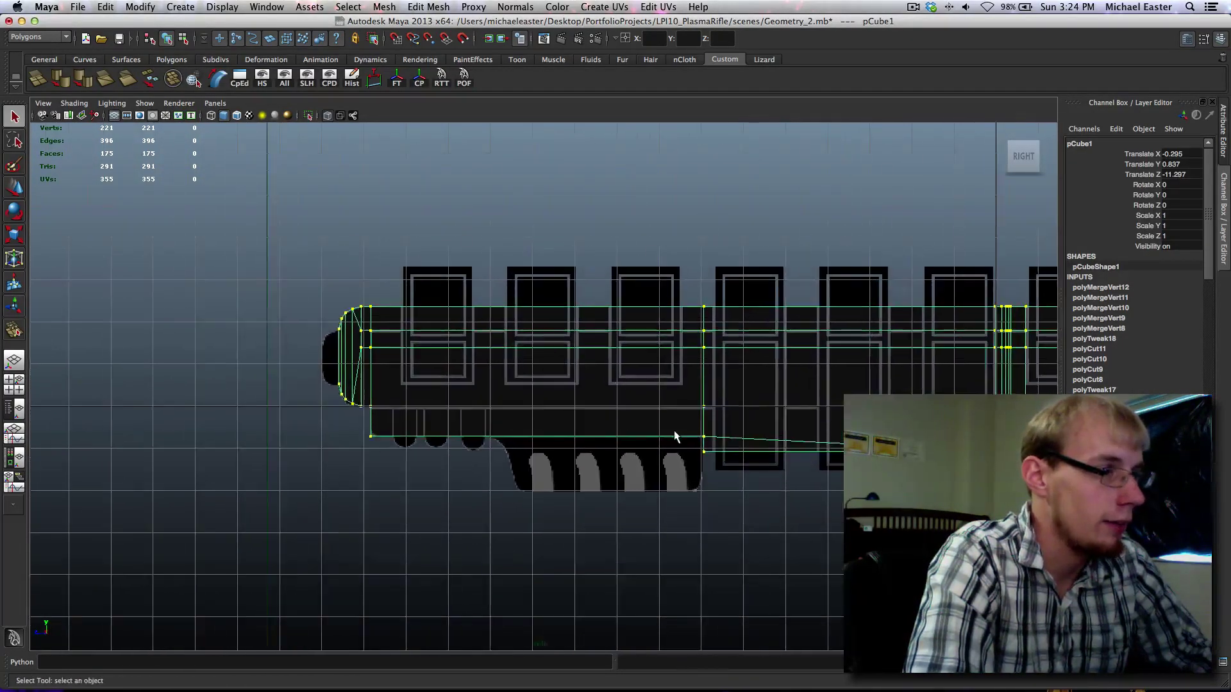
middle_click_drag(610, 419, 463, 357, "alt")
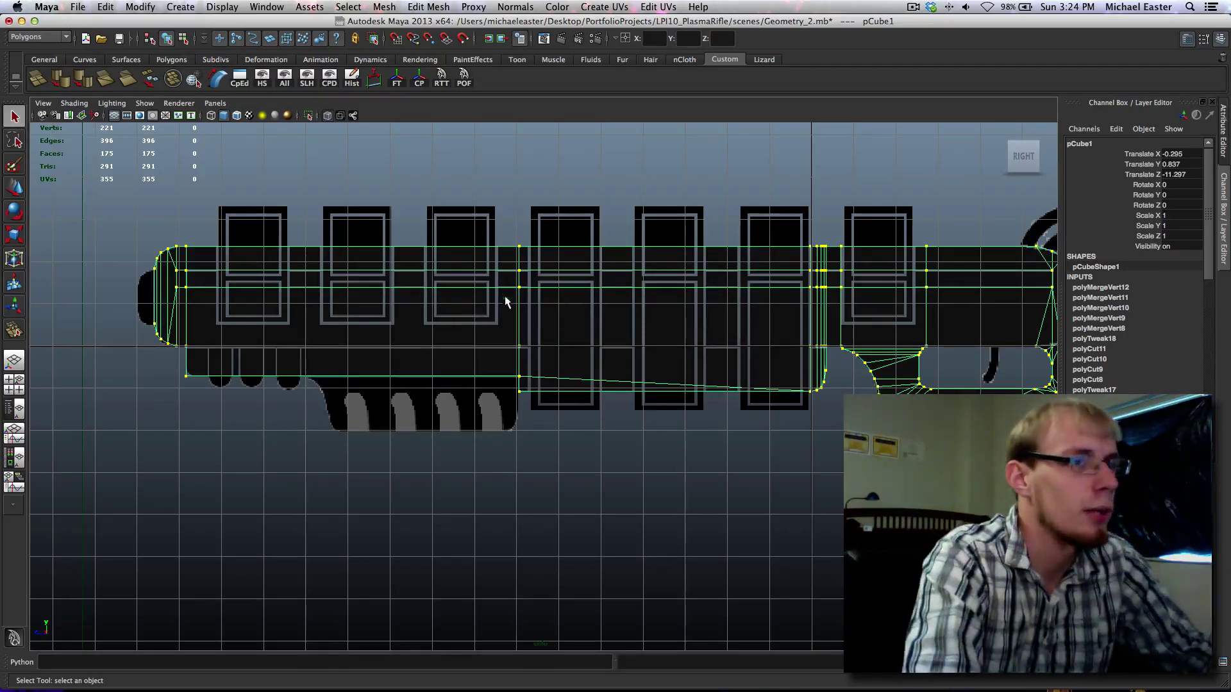
Step: Merge the top vertex just behind the body's rounded front end into the rounded end's rearmost top vertex
middle_click_drag(432, 286, 757, 333, "alt")
scroll(608, 311, "up", 5)
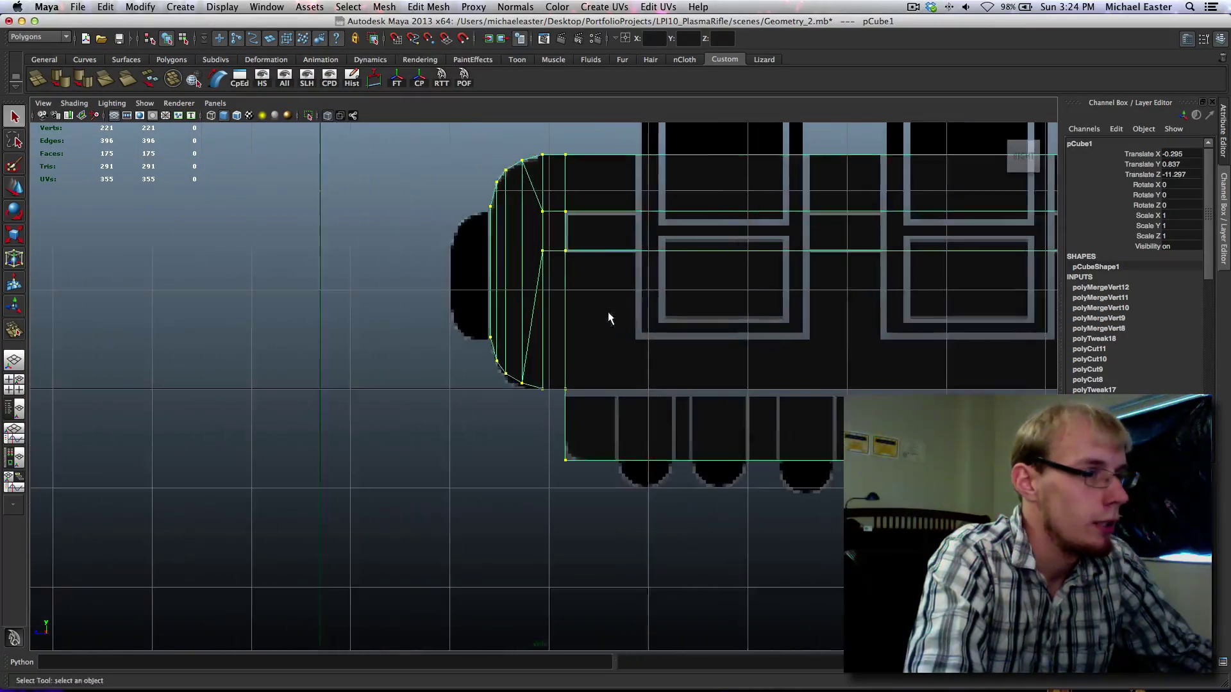
middle_click_drag(623, 237, 613, 371, "alt")
middle_click_drag(562, 336, 557, 333, "alt")
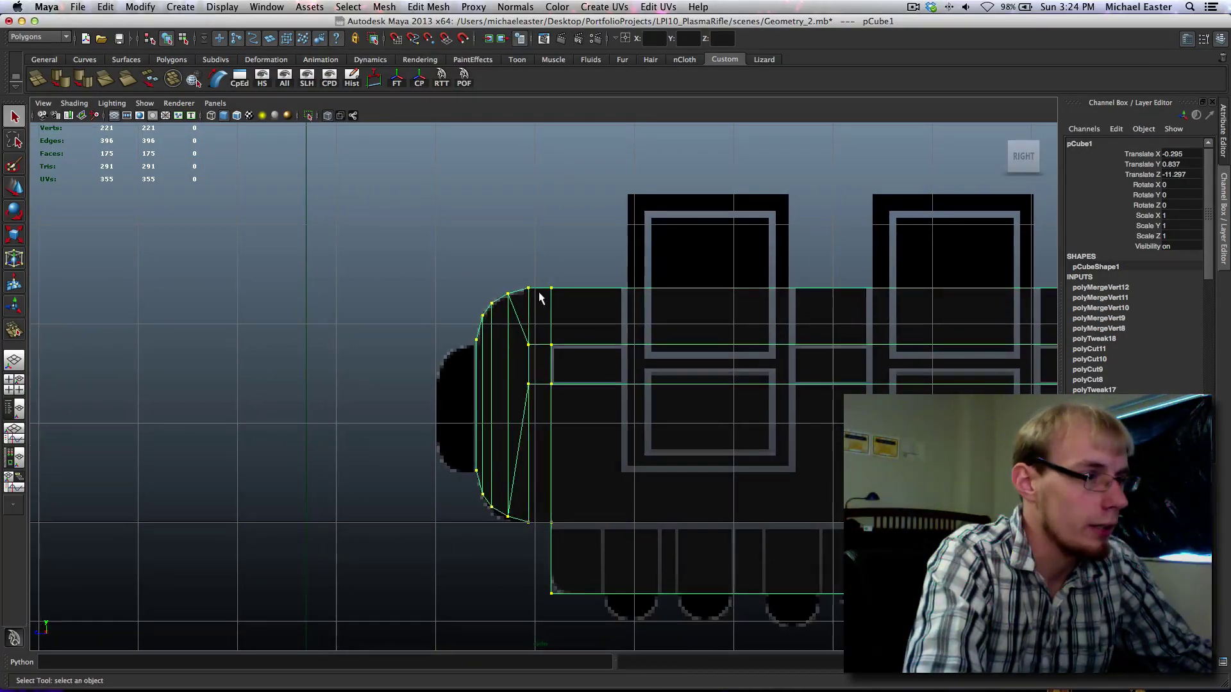
right_click_drag(552, 291, 521, 280)
mouse_move(532, 278)
left_mouse_down()
mouse_move(571, 313)
mouse_move(552, 287)
left_mouse_up()
key("y")
middle_click_drag(900, 400, 644, 362, "alt")
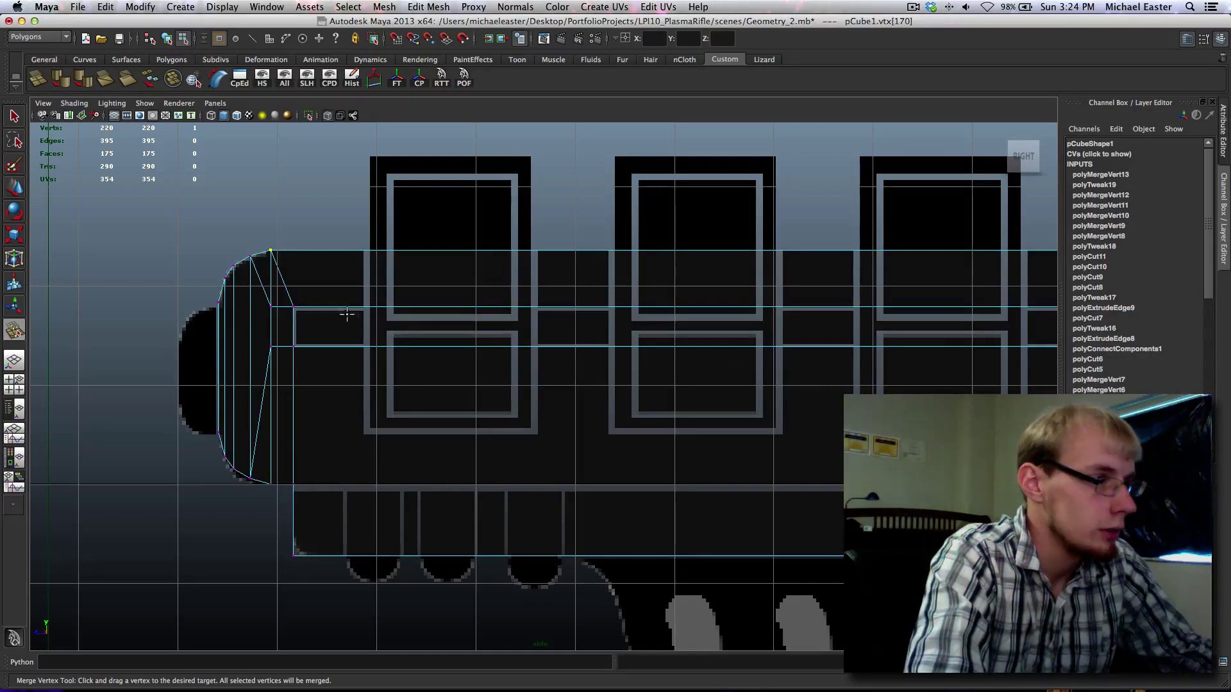
Step: Merge the front end's two inner vertices into the neighbouring vertices behind them on the two horizontal edge lines
middle_click_drag(271, 308, 389, 309, "alt")
scroll(352, 324, "up", 2)
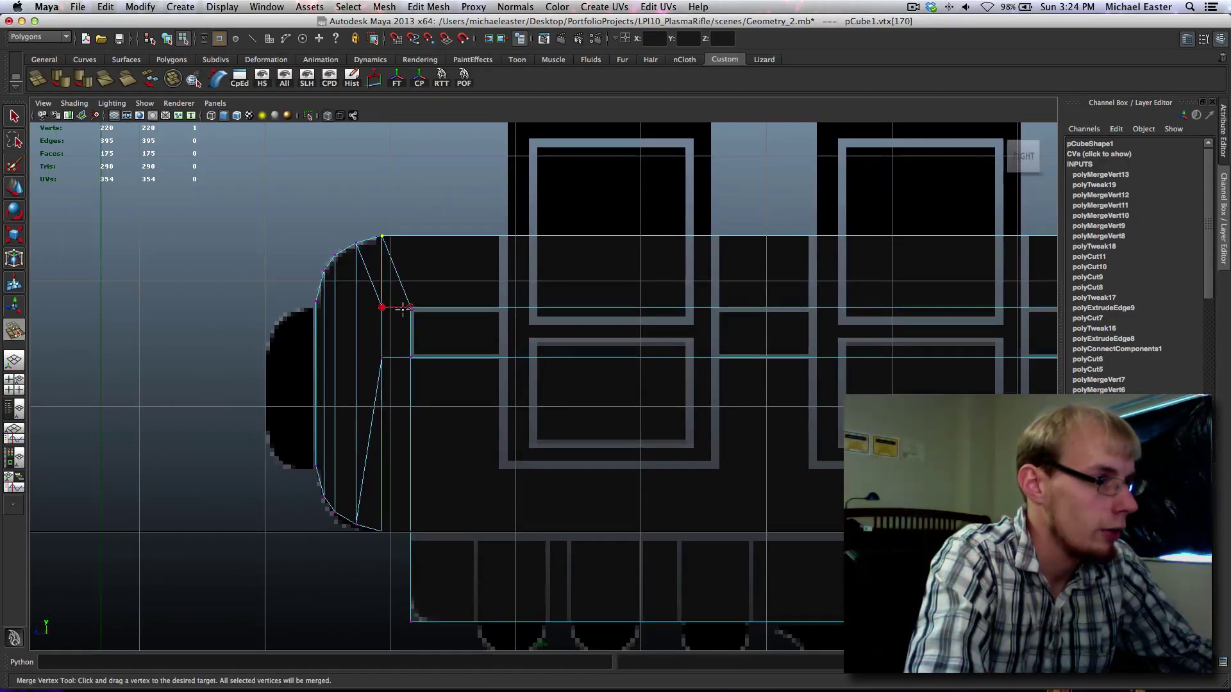
left_click_drag(402, 310, 401, 312)
left_click_drag(427, 358, 425, 358)
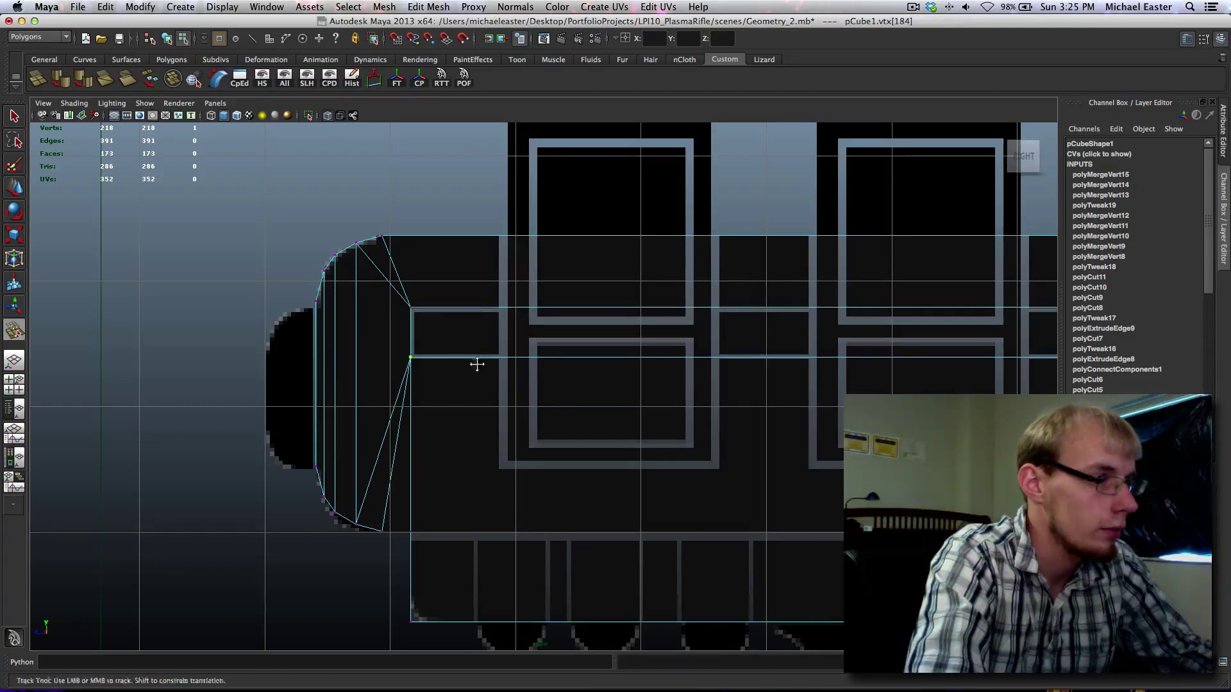
mouse_move(475, 362)
middle_mouse_down("alt")
mouse_move(401, 330)
mouse_move(464, 336)
mouse_move(479, 371)
middle_mouse_up("alt")
Step: Delete the two diagonal edges running from the rounded front end's curve to the inner vertices
right_click_drag(419, 318, 418, 315)
left_click(425, 296)
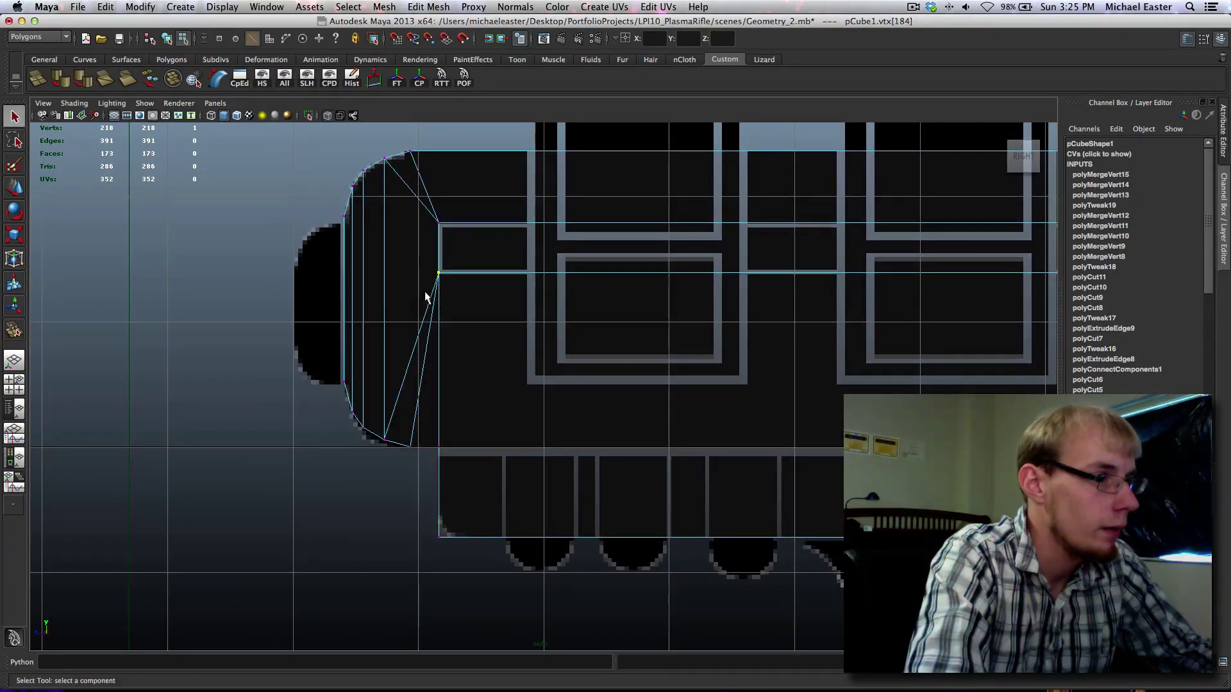
key("Delete")
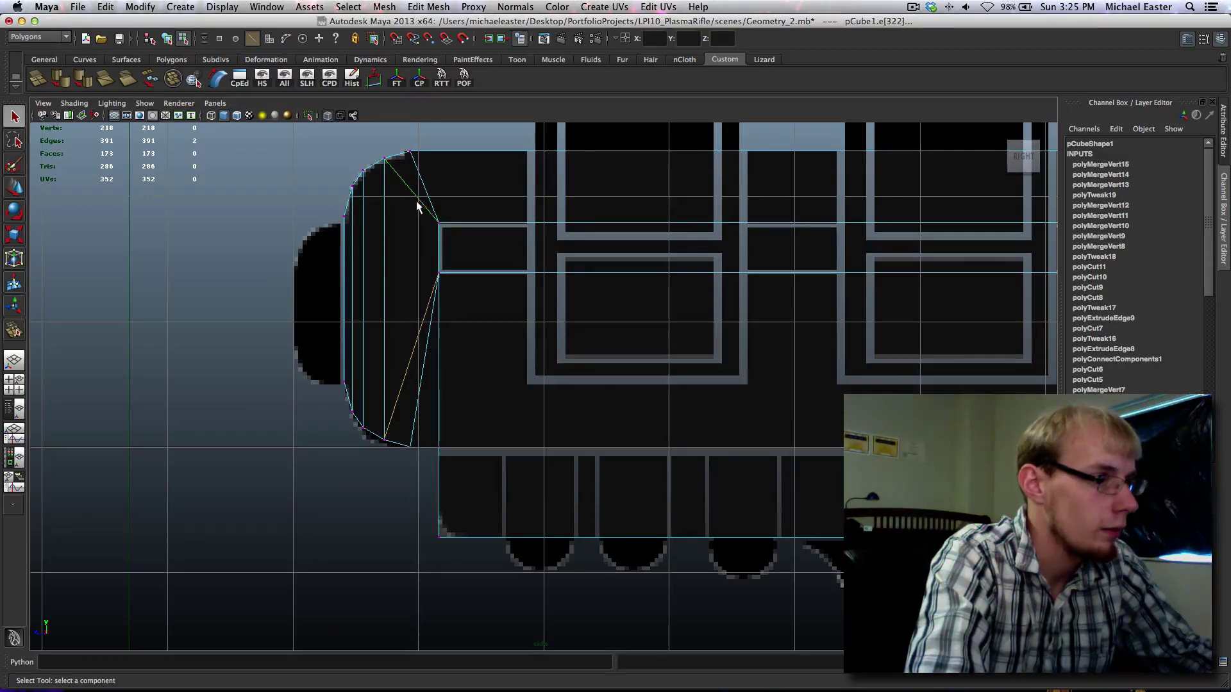
left_click(431, 208)
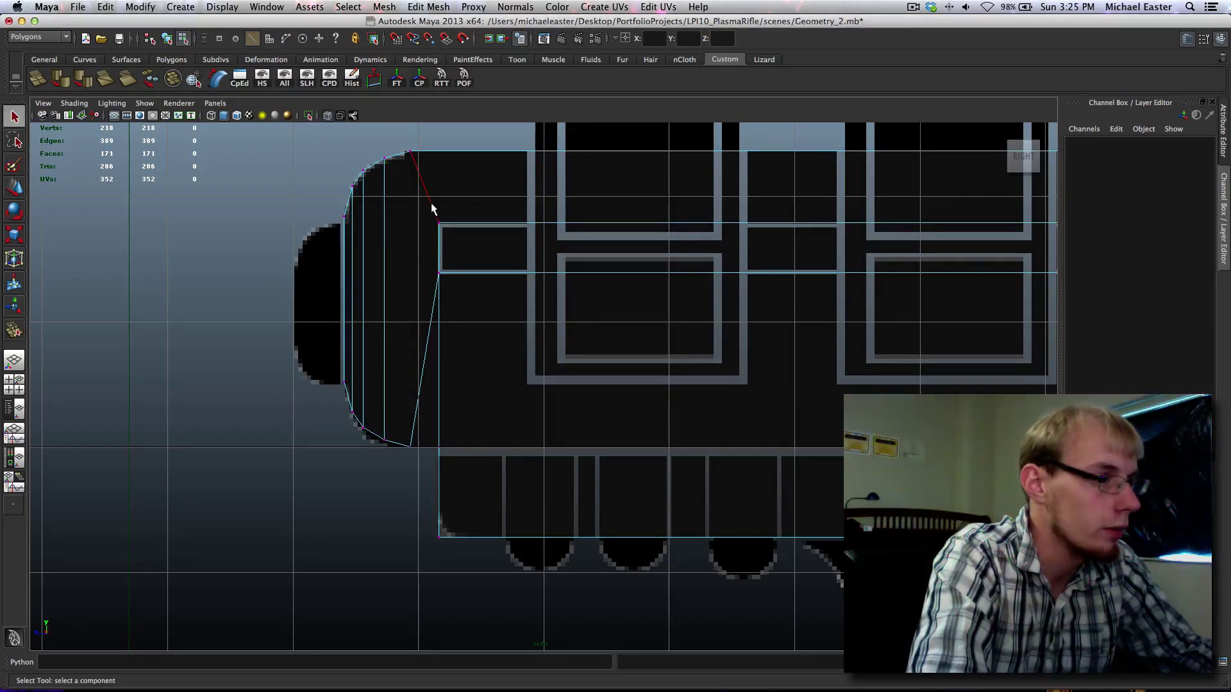
Step: Split the rounded front end with a vertical edge between its rearmost top and bottom vertices
right_click_drag(431, 224, 464, 211)
left_click(440, 275)
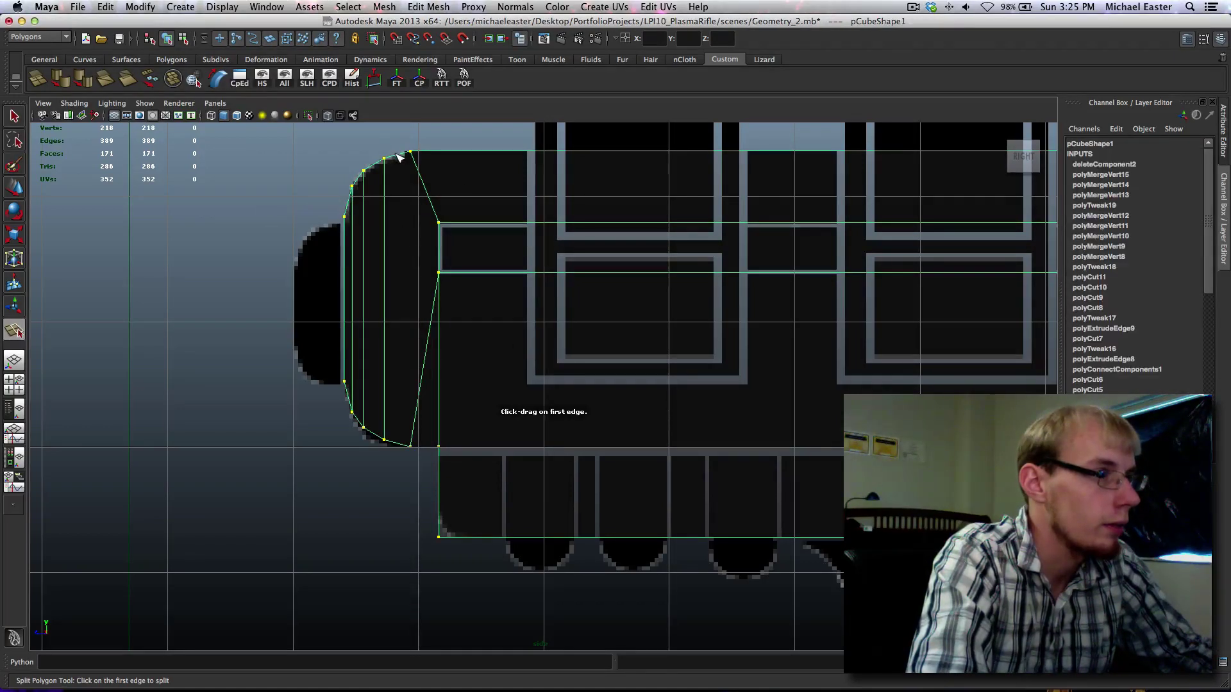
left_click_drag(399, 157, 447, 155)
left_click(405, 451)
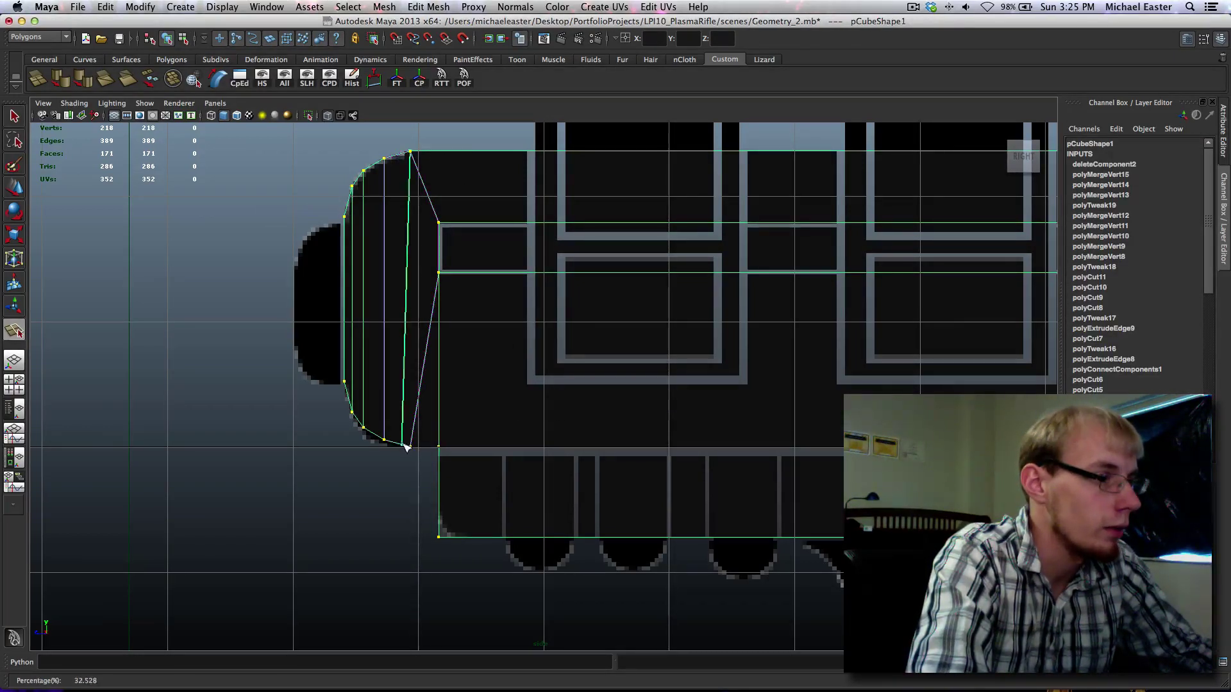
key("Return")
Step: Examine the cleaned-up front end and the vertical edge line at the underside part's front against the reference
middle_click_drag(545, 398, 407, 321, "alt")
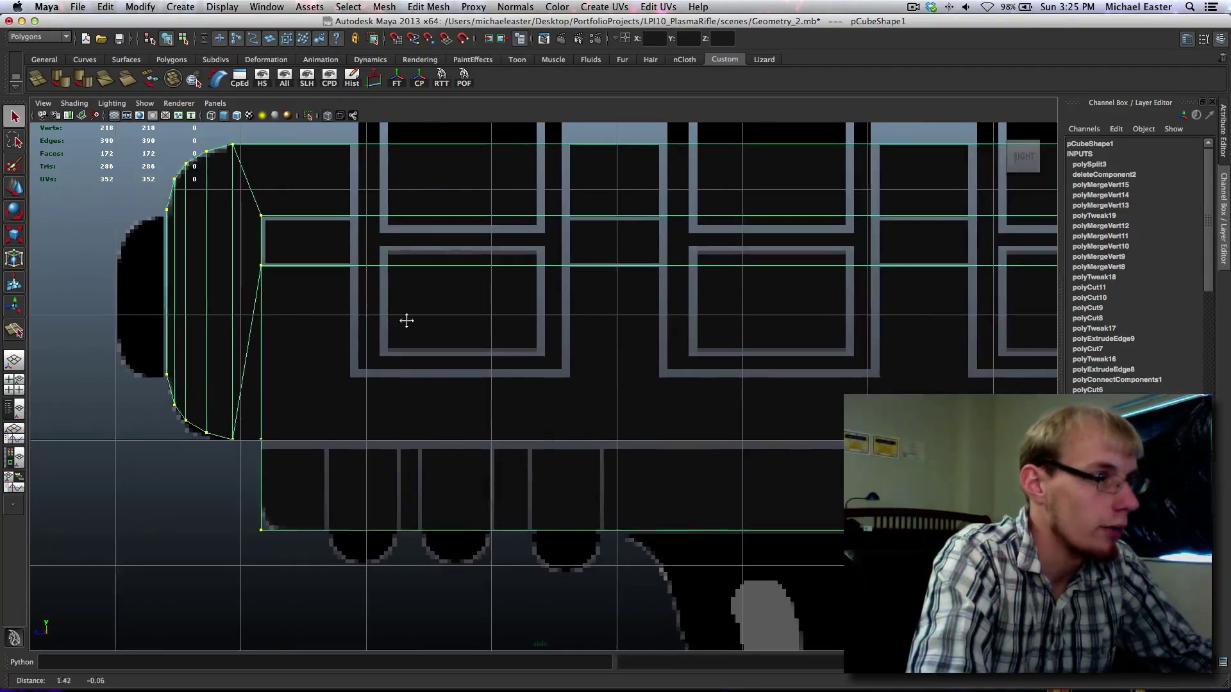
middle_click_drag(220, 325, 163, 361, "alt")
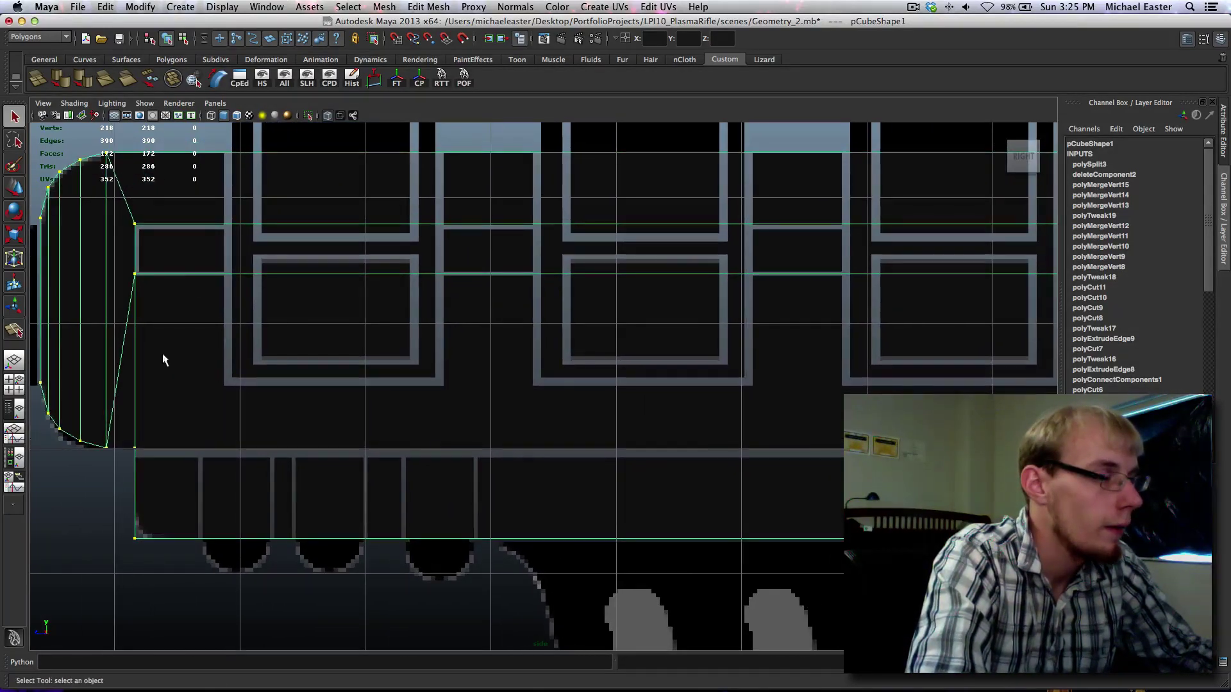
right_click_drag(198, 277, 282, 236)
middle_click_drag(718, 408, 178, 328, "alt")
middle_click_drag(555, 444, 720, 617, "alt")
scroll(654, 558, "down", 5)
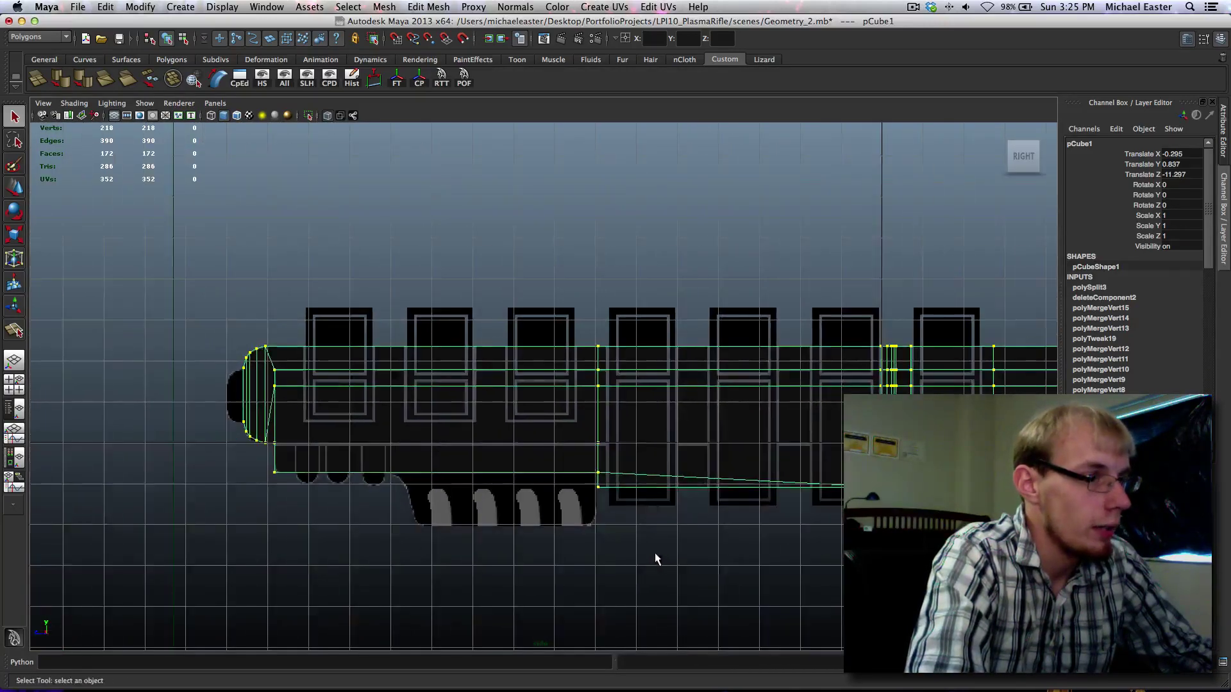
middle_click_drag(643, 528, 544, 390, "alt")
scroll(368, 391, "up", 4)
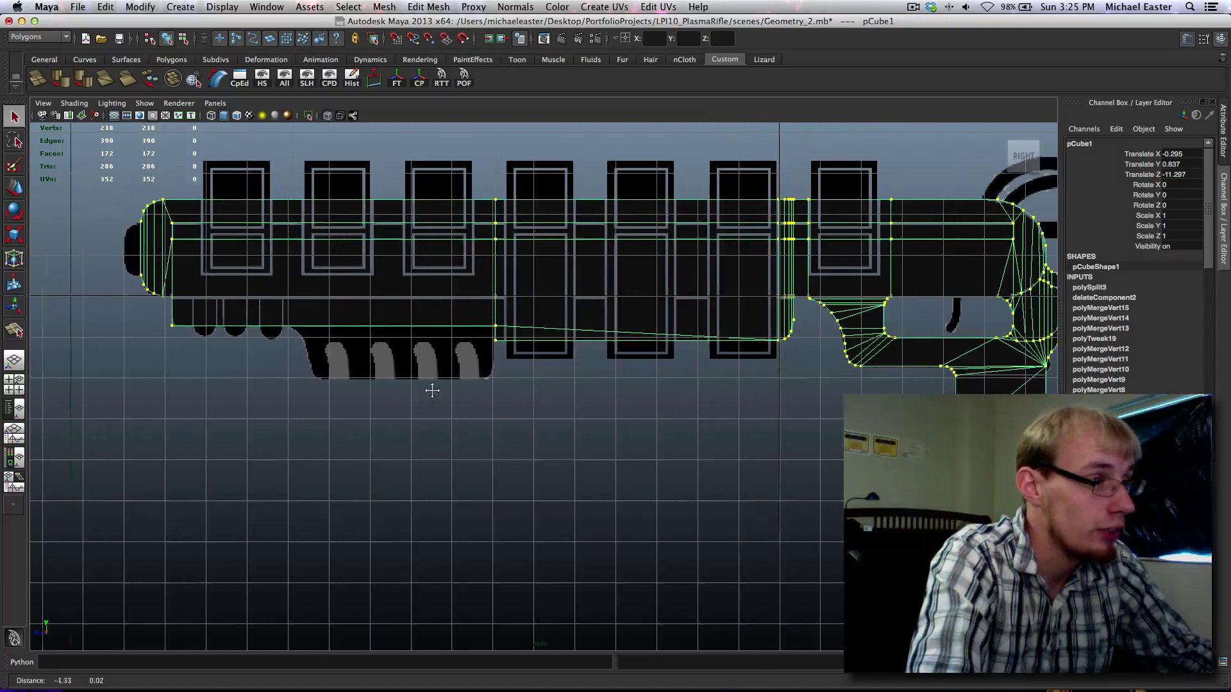
scroll(394, 353, "up", 2)
middle_click_drag(395, 352, 398, 377, "alt")
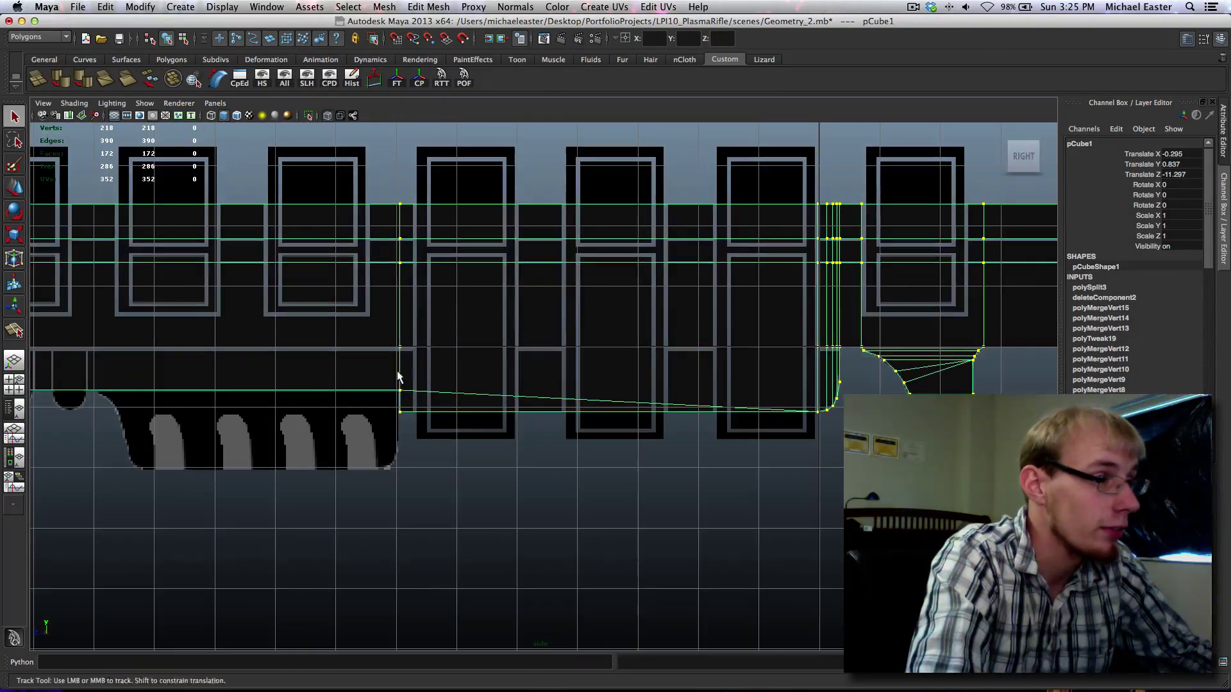
Step: Move the six-vertex vertical column at the underside part's front slightly forward to match the reference, then return to object mode
right_click_drag(424, 387, 349, 391)
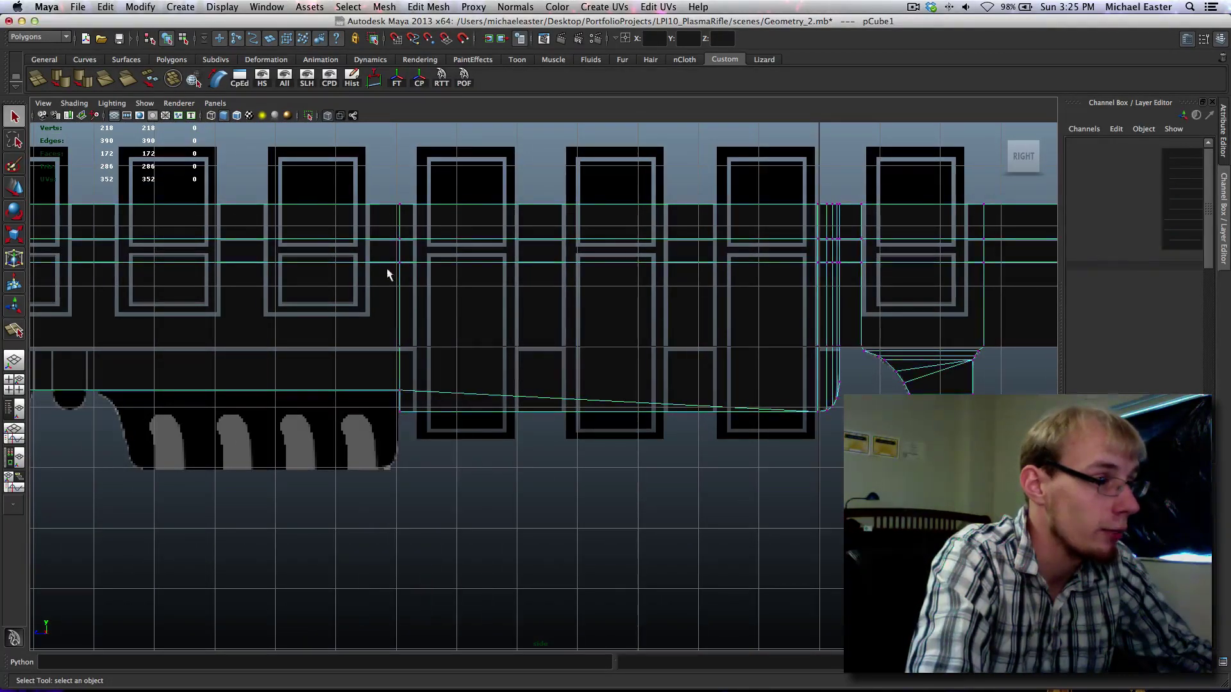
left_click_drag(490, 474, 491, 476)
key("w")
middle_click_drag(498, 409, 535, 390, "shift")
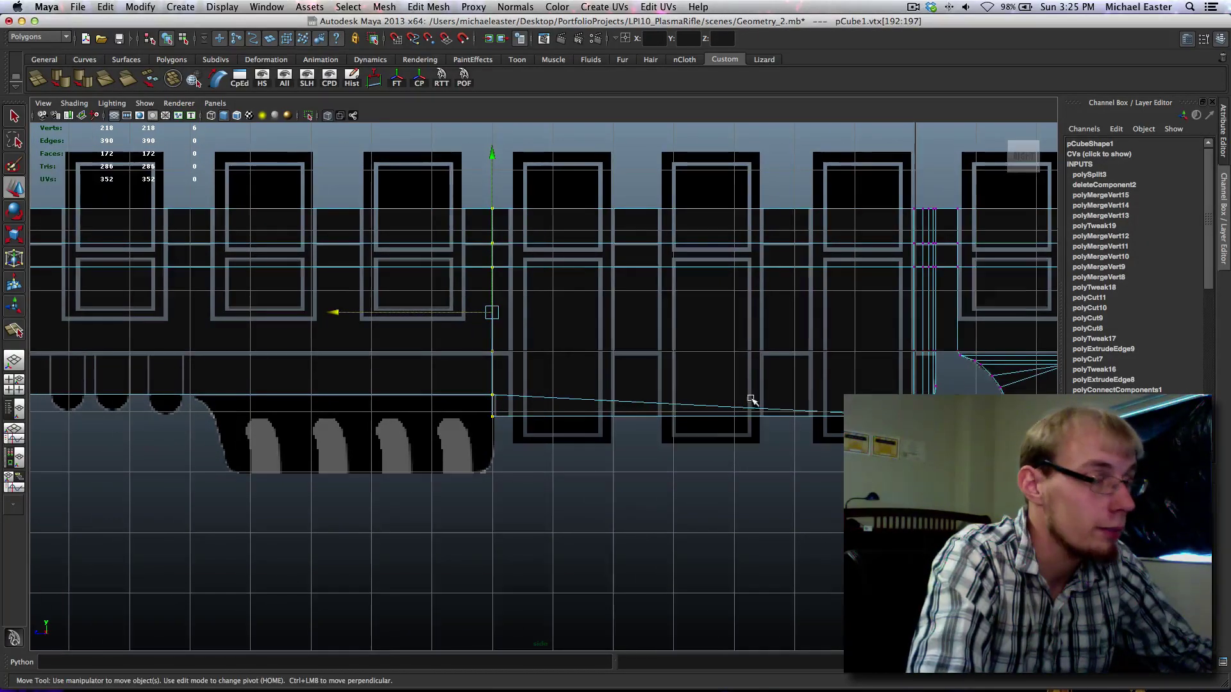
middle_click_drag(752, 379, 428, 425, "alt")
right_click_drag(590, 336, 615, 325)
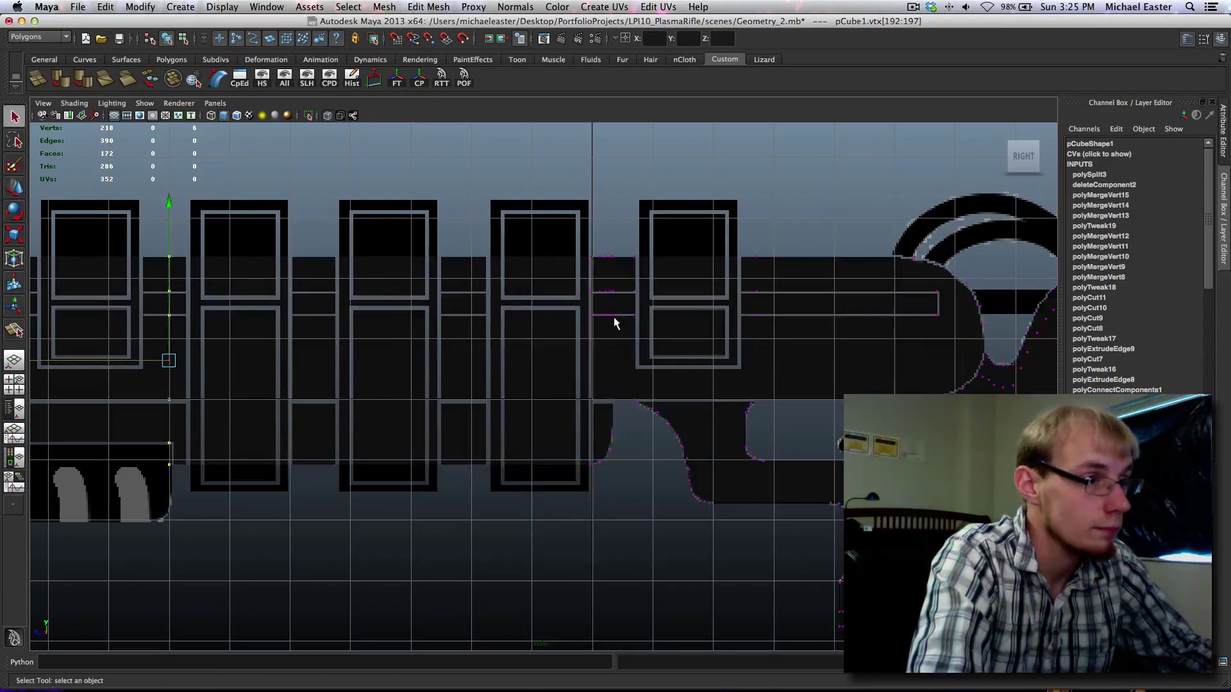
Step: Return from the vertex column to whole-object selection of the rifle body
key("q")
left_click(629, 320)
left_click(912, 7)
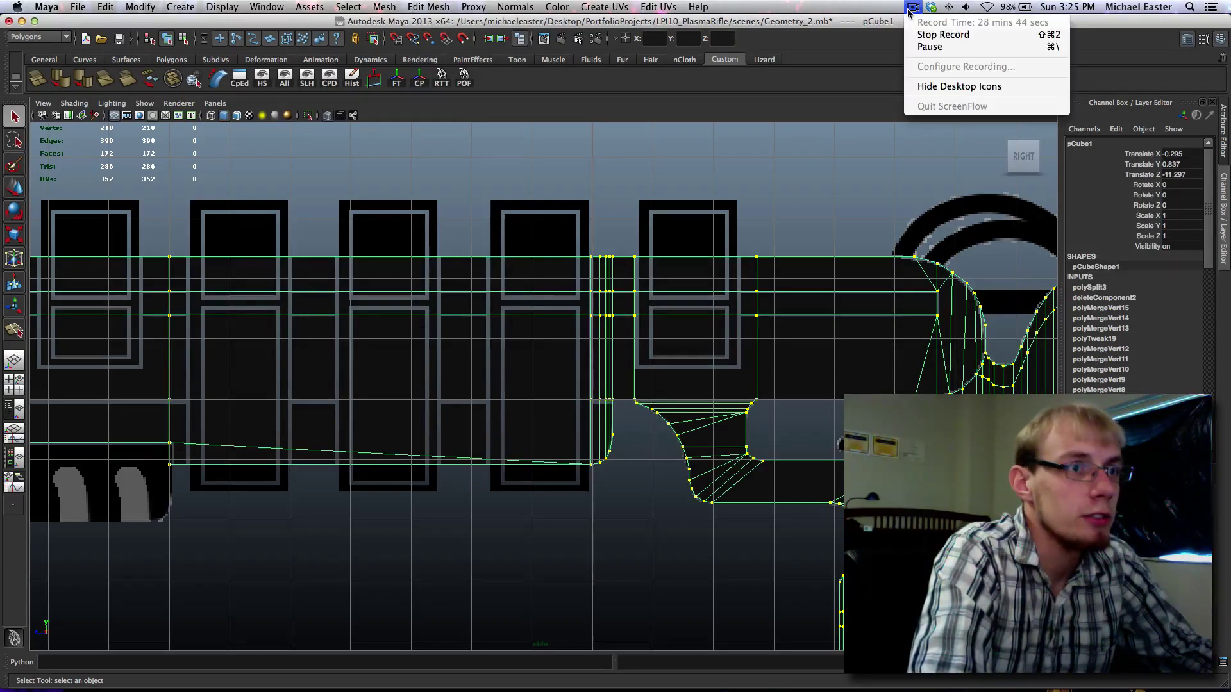
left_click(910, 8)
Step: Examine the body's edge layout from the rounded front end to the grip and stock against the side reference
middle_click_drag(608, 406, 432, 412, "alt")
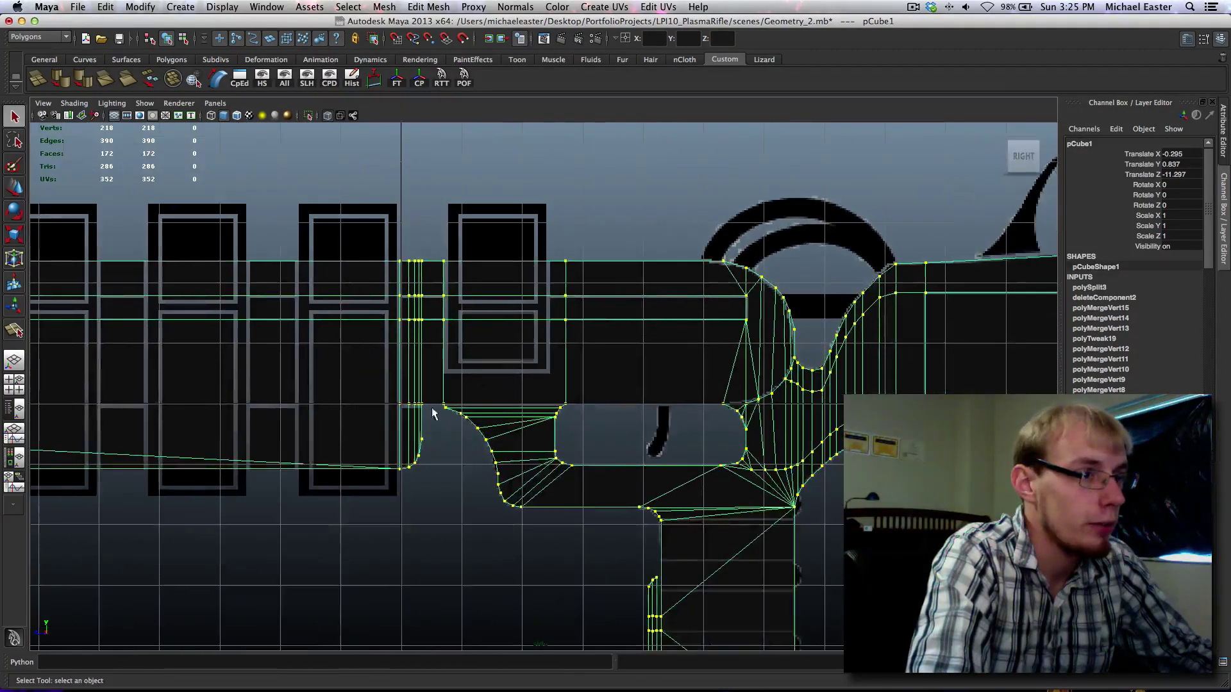
middle_click_drag(663, 421, 511, 332, "alt")
scroll(513, 334, "up", 3)
middle_click_drag(539, 216, 677, 231, "alt")
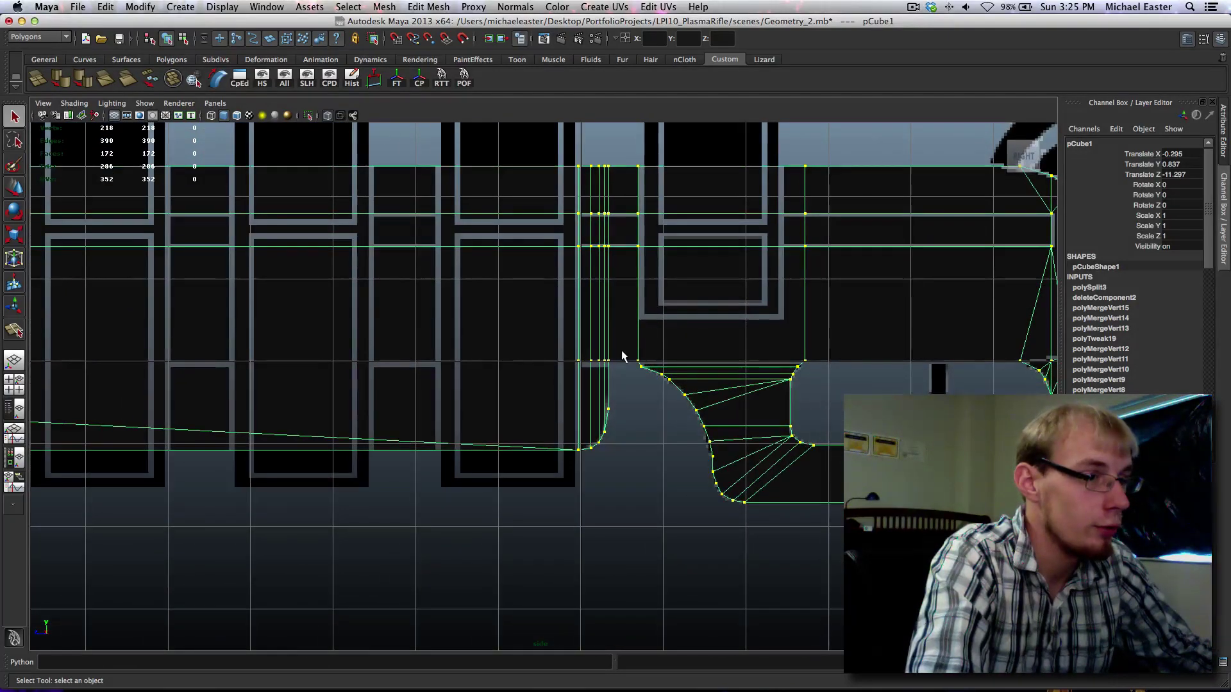
middle_click_drag(621, 356, 381, 262, "alt")
middle_click_drag(679, 353, 919, 354, "alt")
middle_click_drag(798, 356, 1176, 415, "alt")
middle_click_drag(276, 376, 325, 350, "alt")
scroll(597, 409, "down", 3)
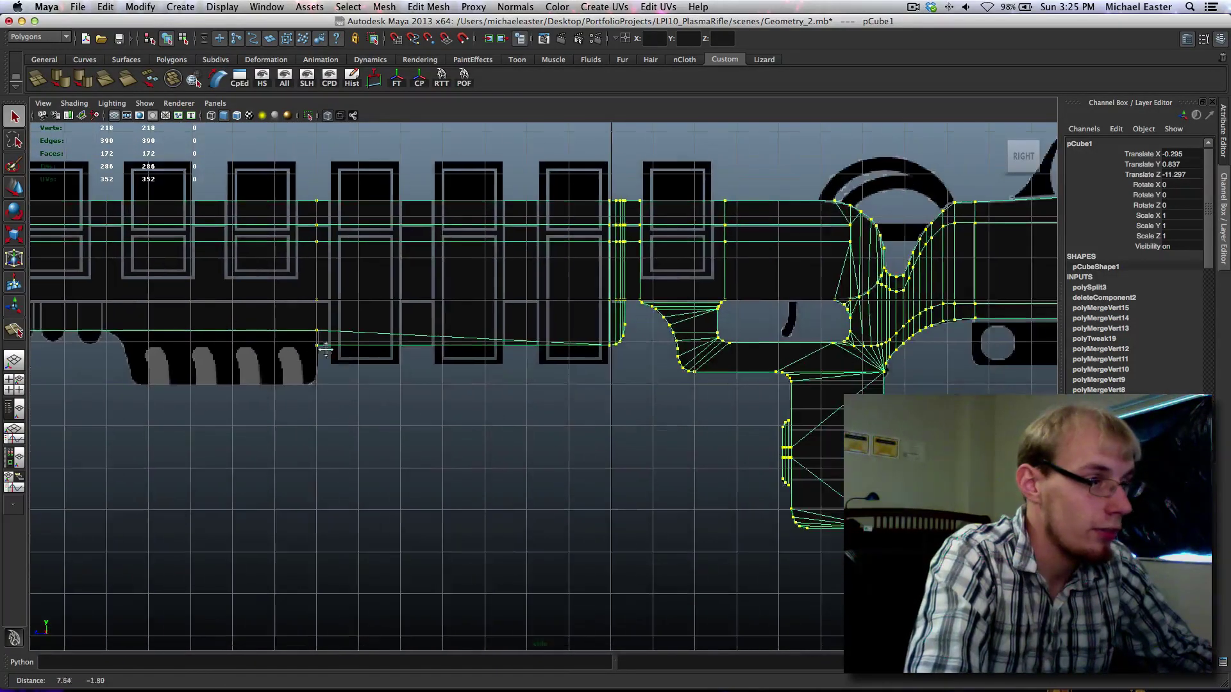
middle_click_drag(601, 260, 322, 283, "alt")
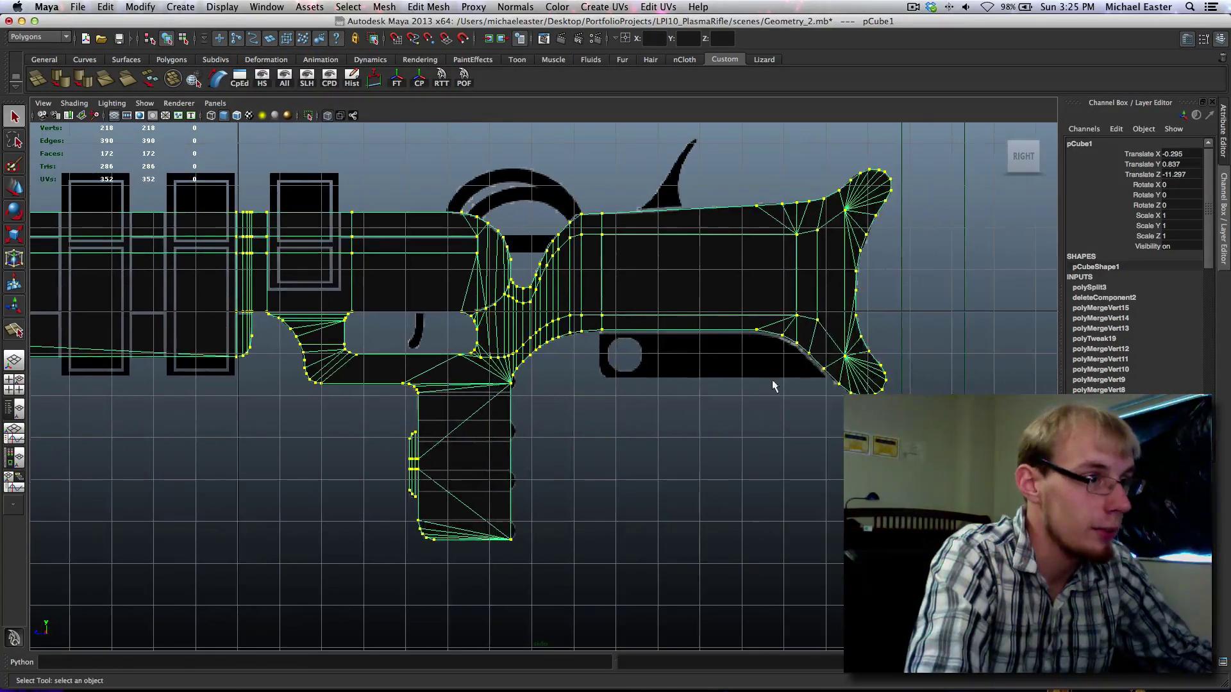
middle_click_drag(717, 422, 834, 320, "alt")
middle_click_drag(877, 364, 944, 303, "alt")
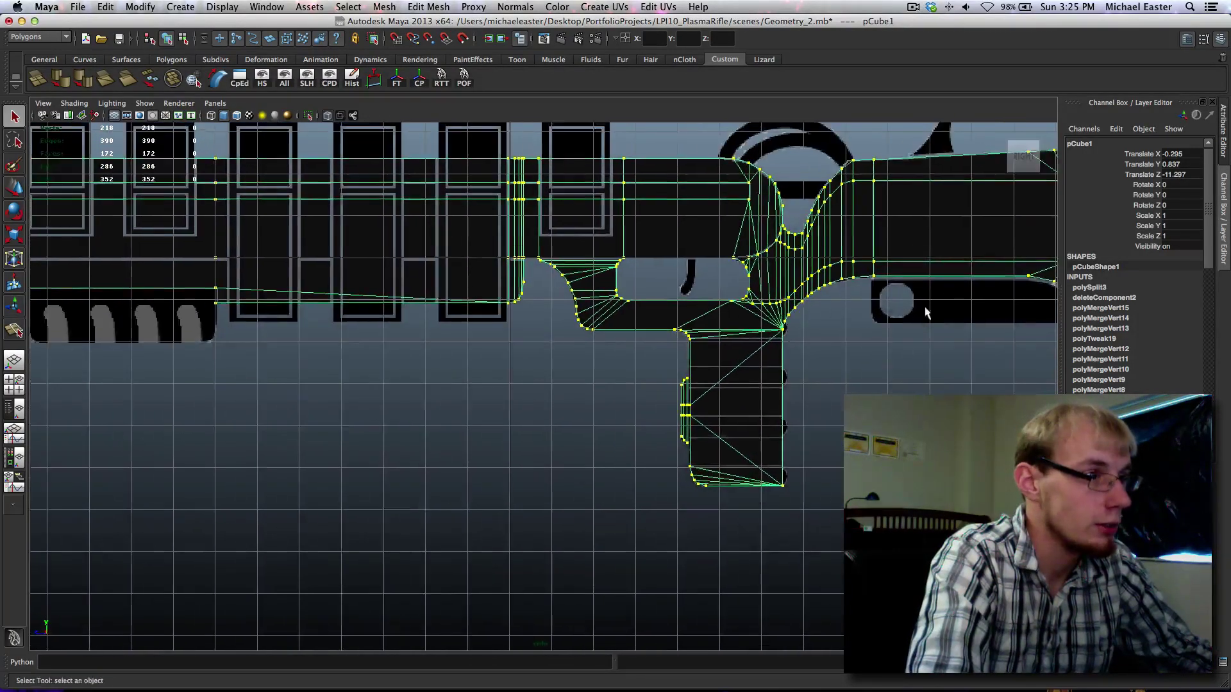
middle_click_drag(535, 278, 610, 405, "alt")
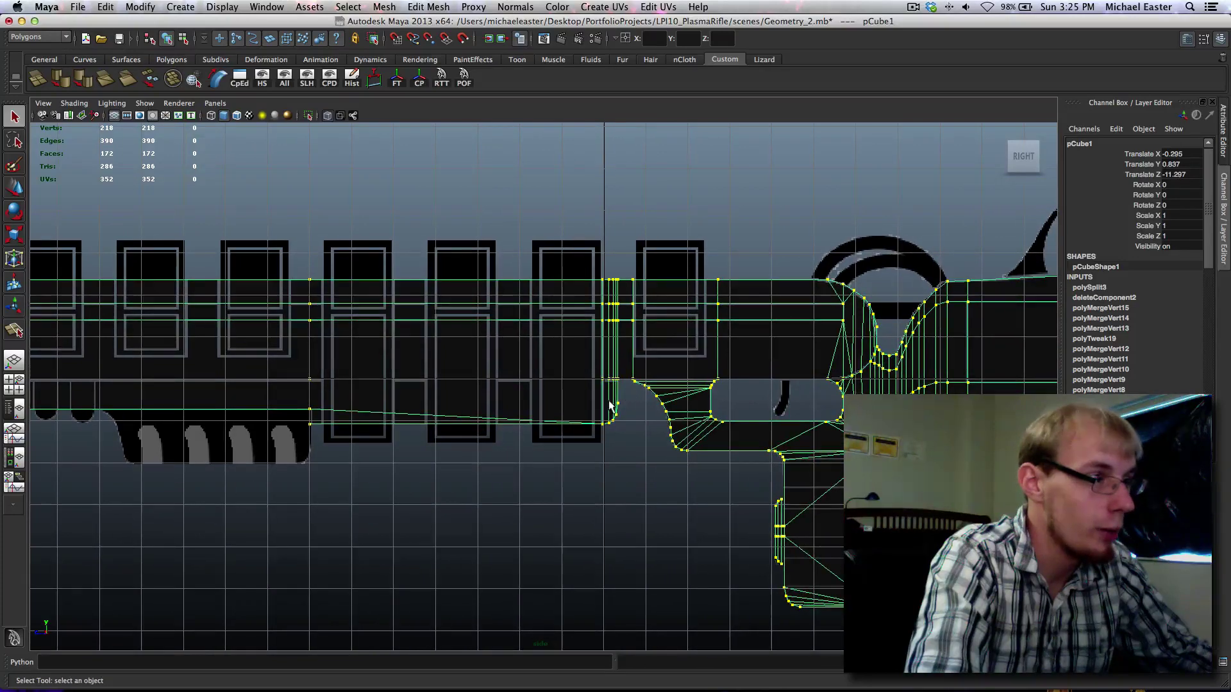
middle_click_drag(322, 302, 695, 361, "alt")
scroll(593, 393, "up", 3)
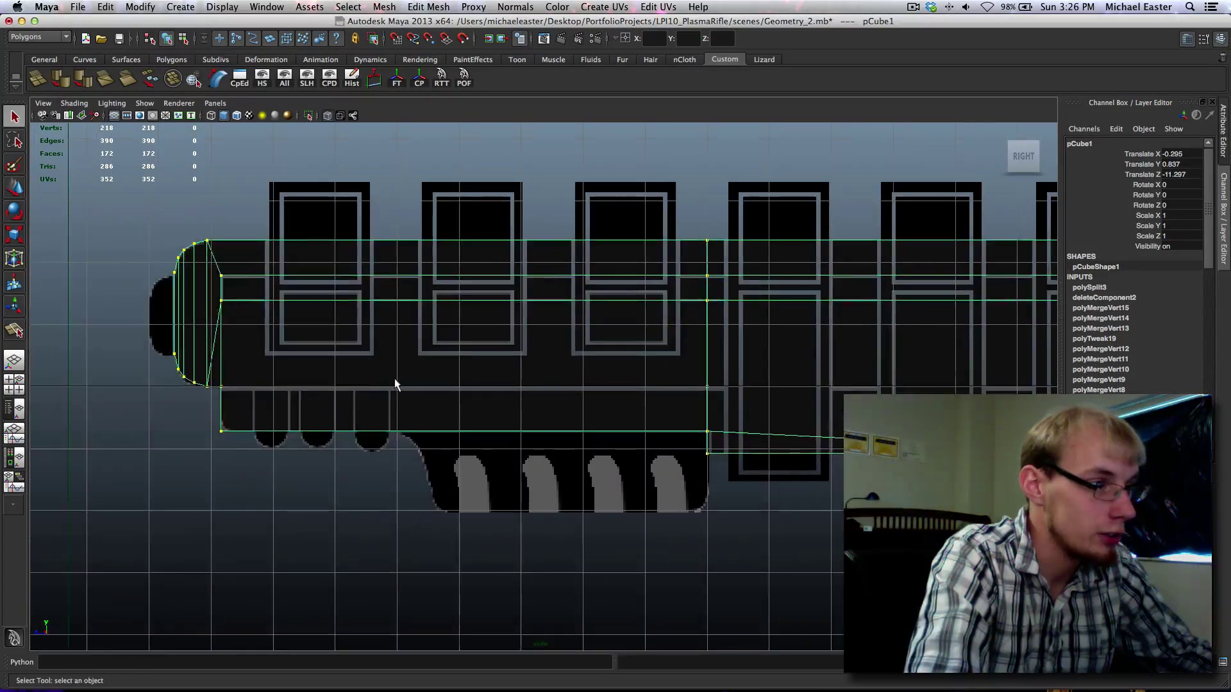
middle_click_drag(516, 375, 349, 334, "alt")
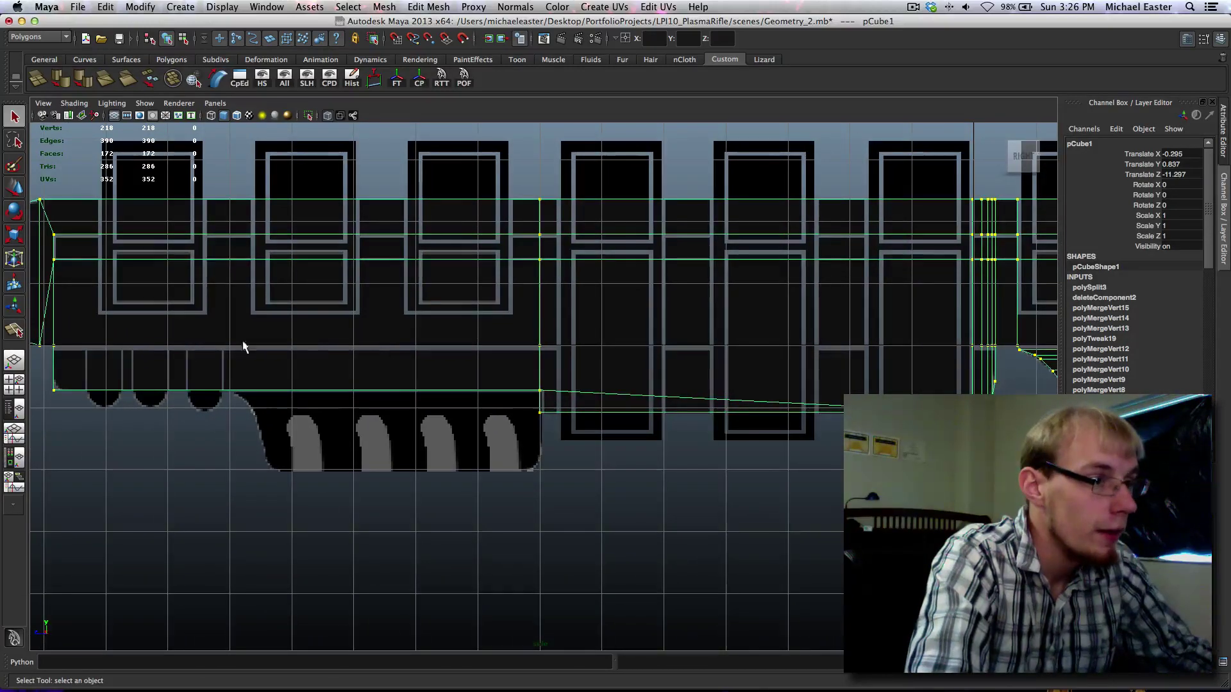
middle_click_drag(114, 338, 367, 358, "alt")
Step: Inspect the body in the front and perspective views, then return to its front end in the side view
key("space")
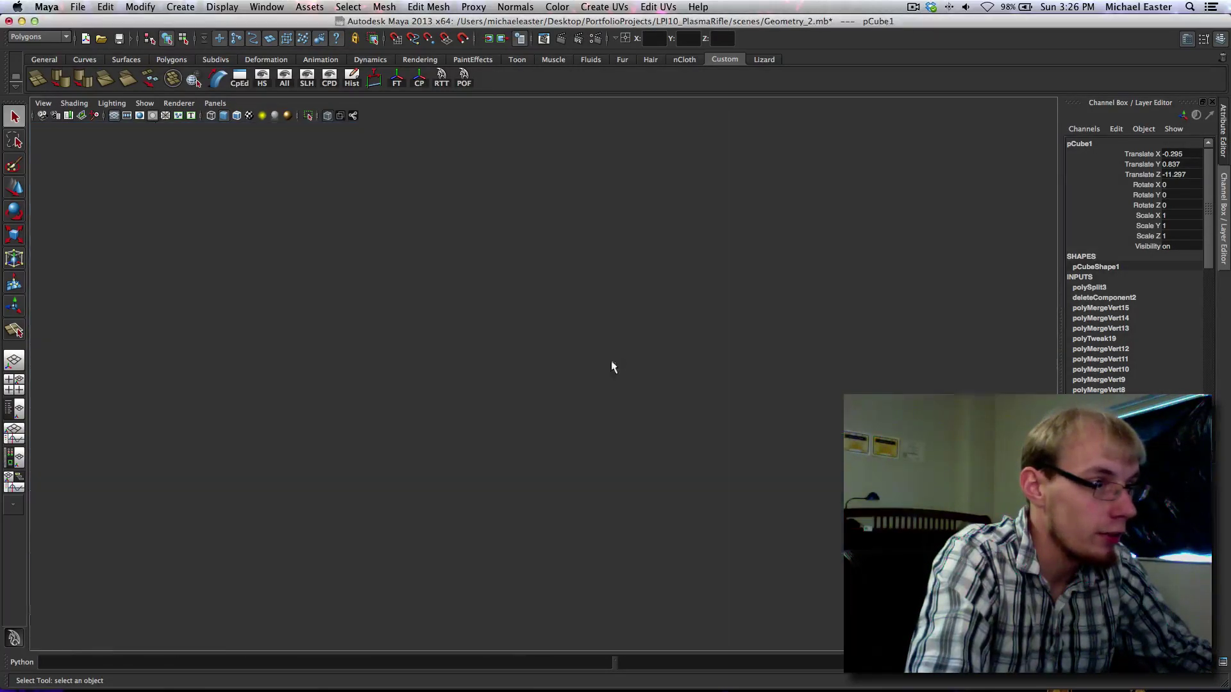
key("space")
middle_click_drag(373, 464, 332, 459, "alt")
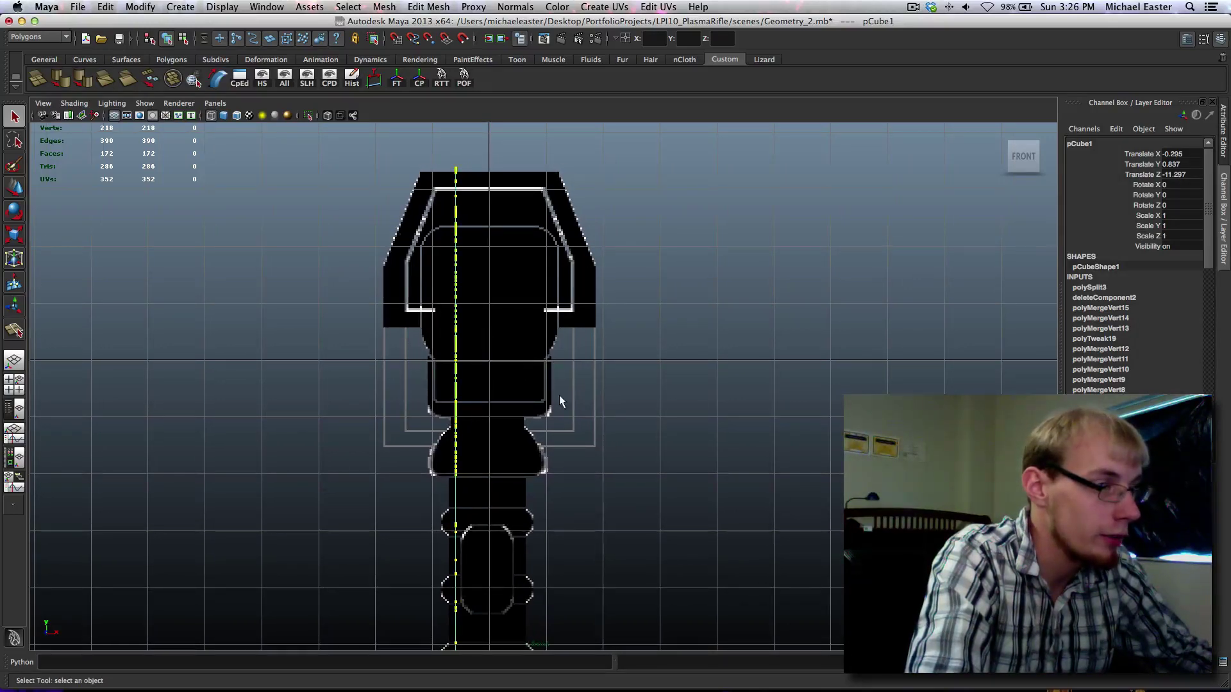
key("space")
key("space")
key("space")
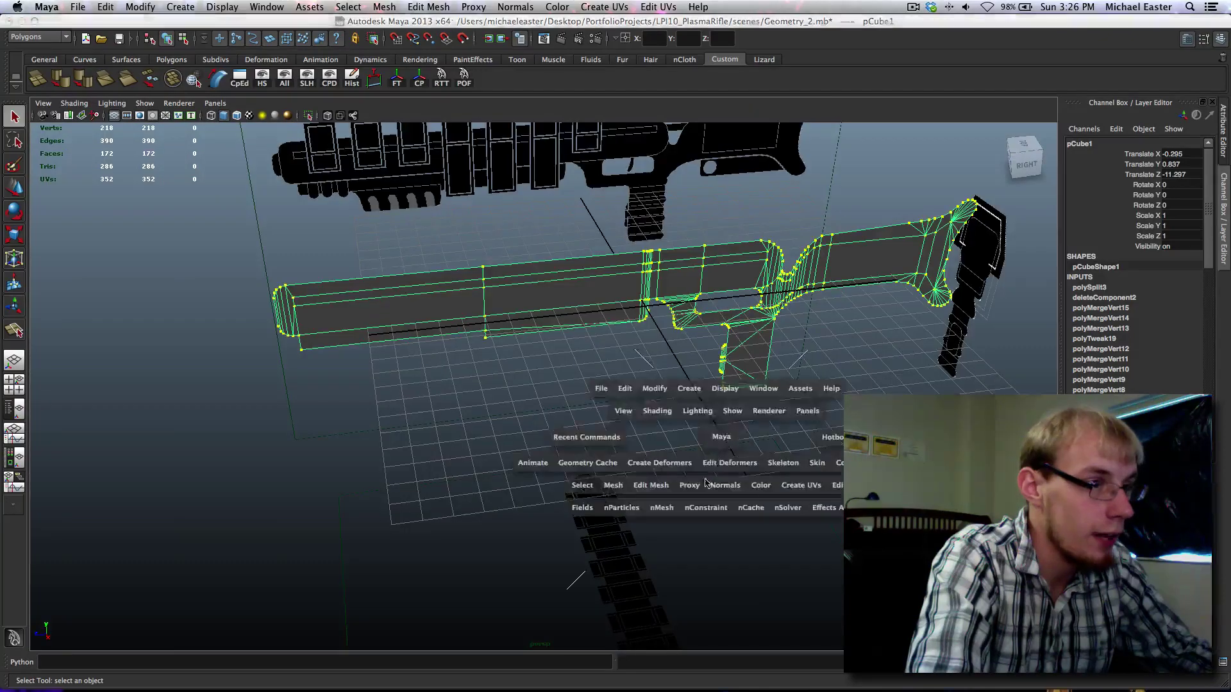
key("space")
key("space")
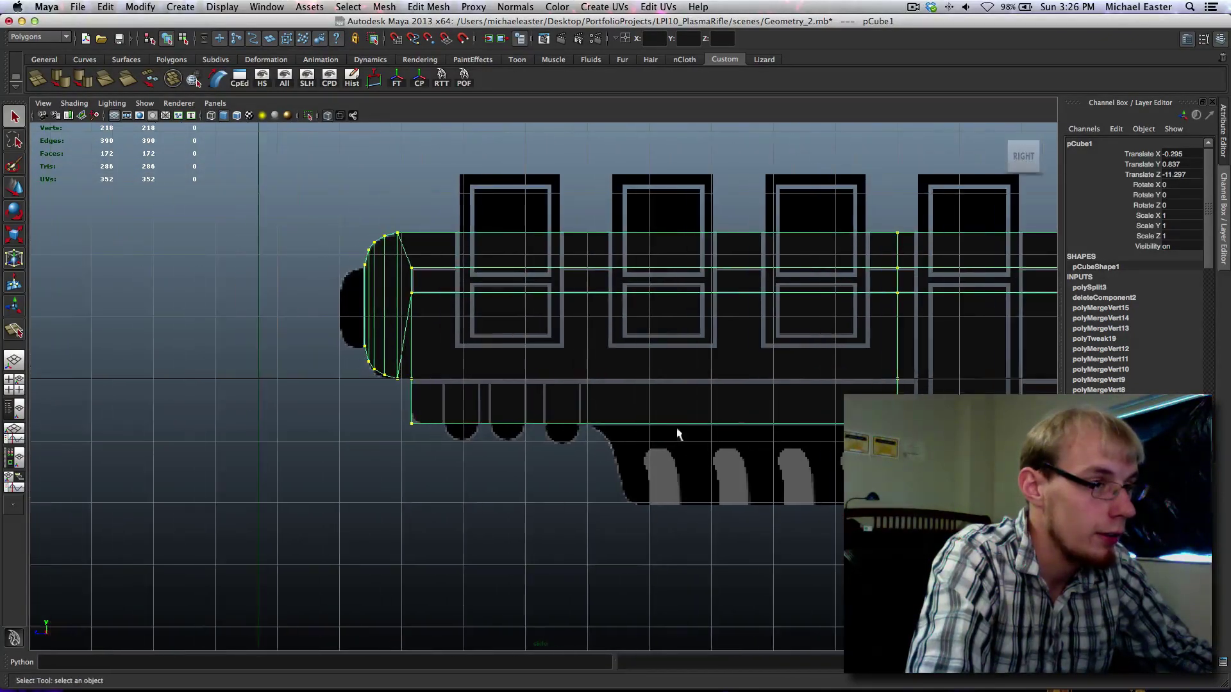
middle_click_drag(555, 391, 540, 370, "alt")
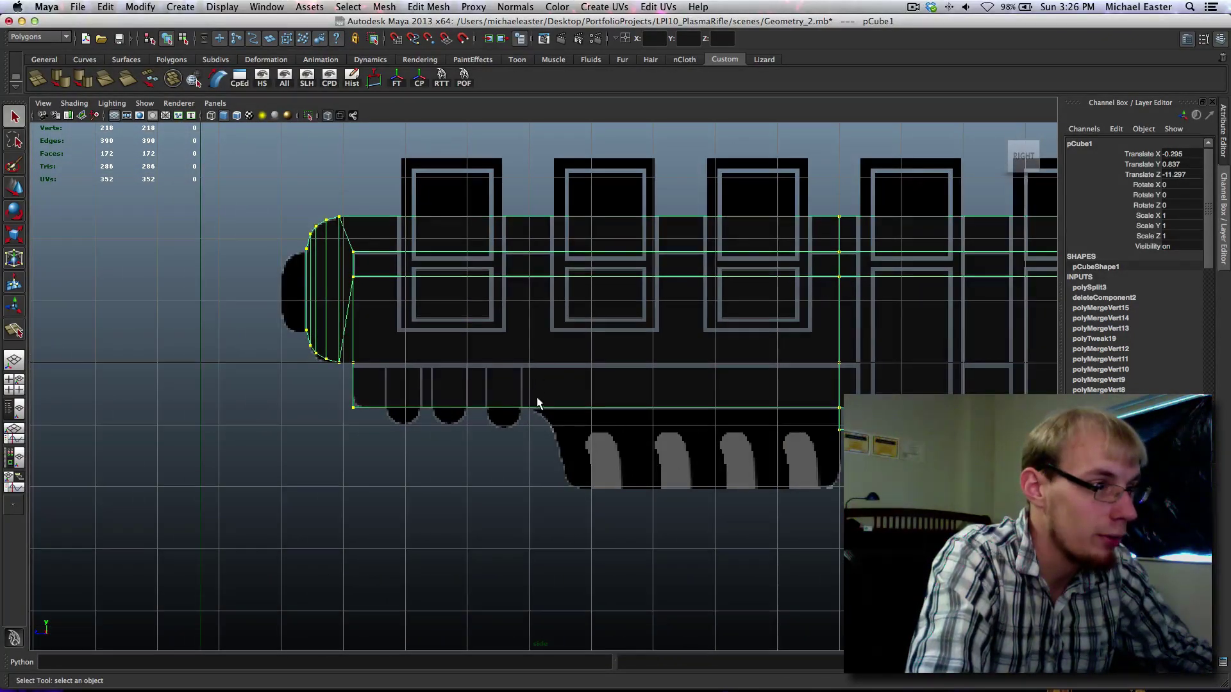
right_click_drag(537, 403, 618, 454)
middle_click_drag(618, 454, 538, 435, "alt")
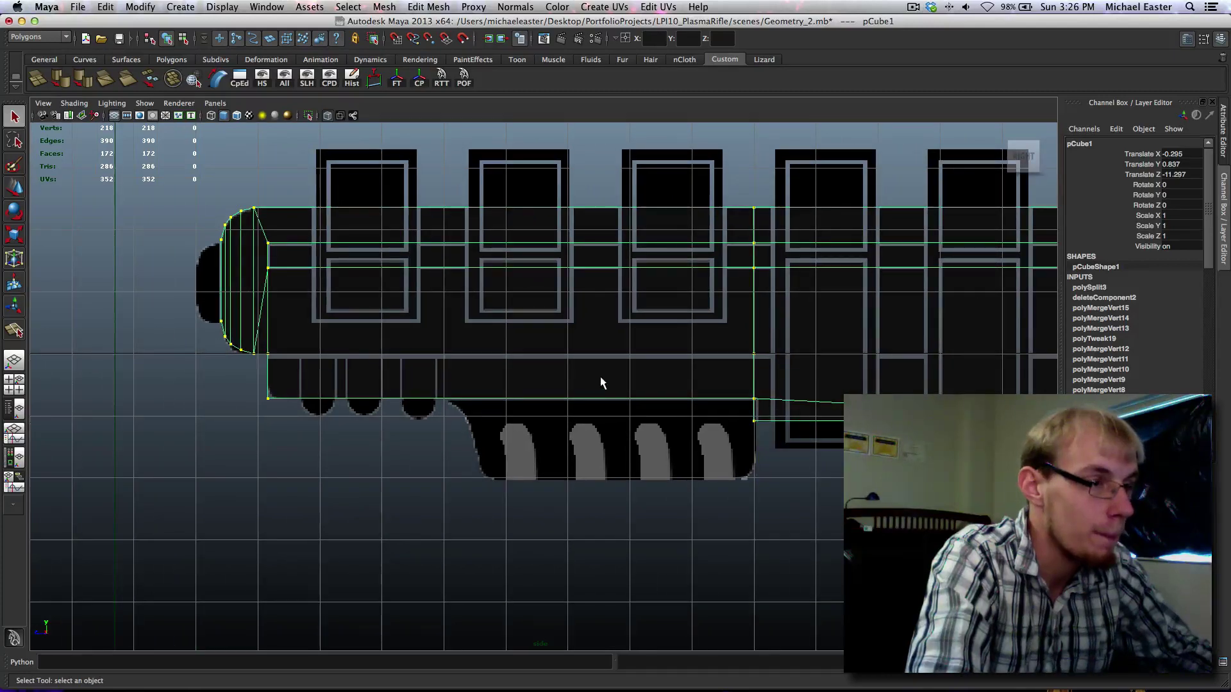
right_click_drag(554, 362, 627, 363, "shift")
left_click_drag(269, 360, 270, 365)
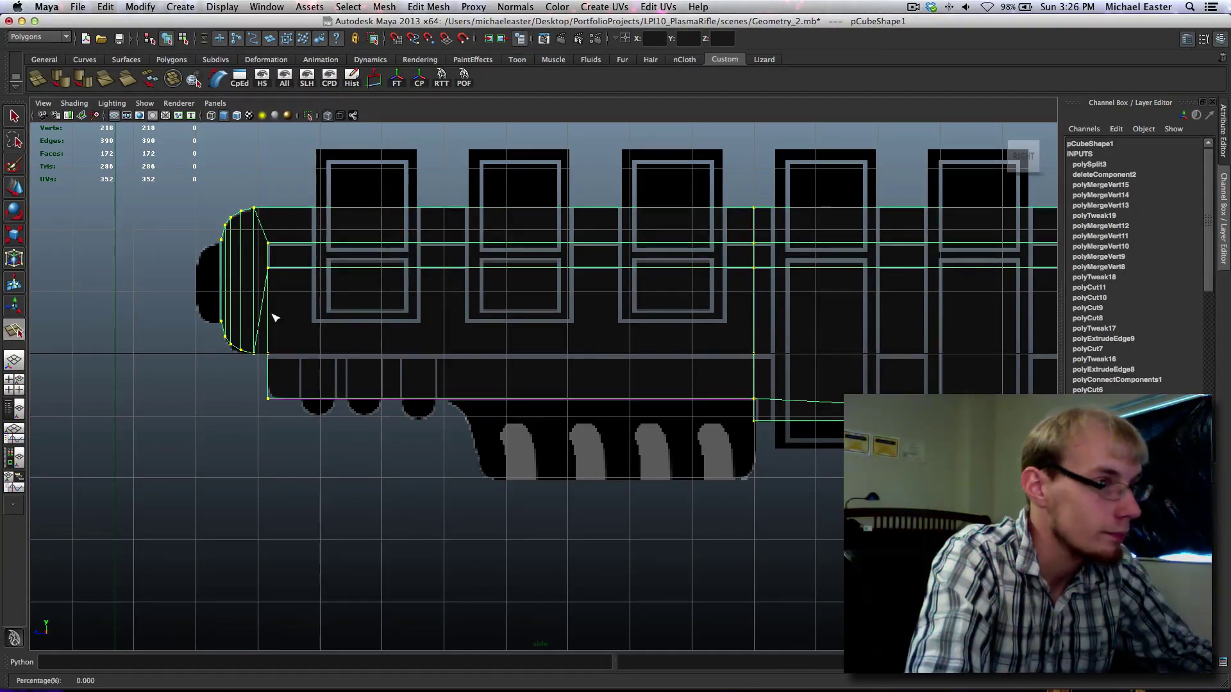
left_click_drag(751, 365, 767, 310)
middle_click_drag(766, 344, 633, 326, "alt")
key("q")
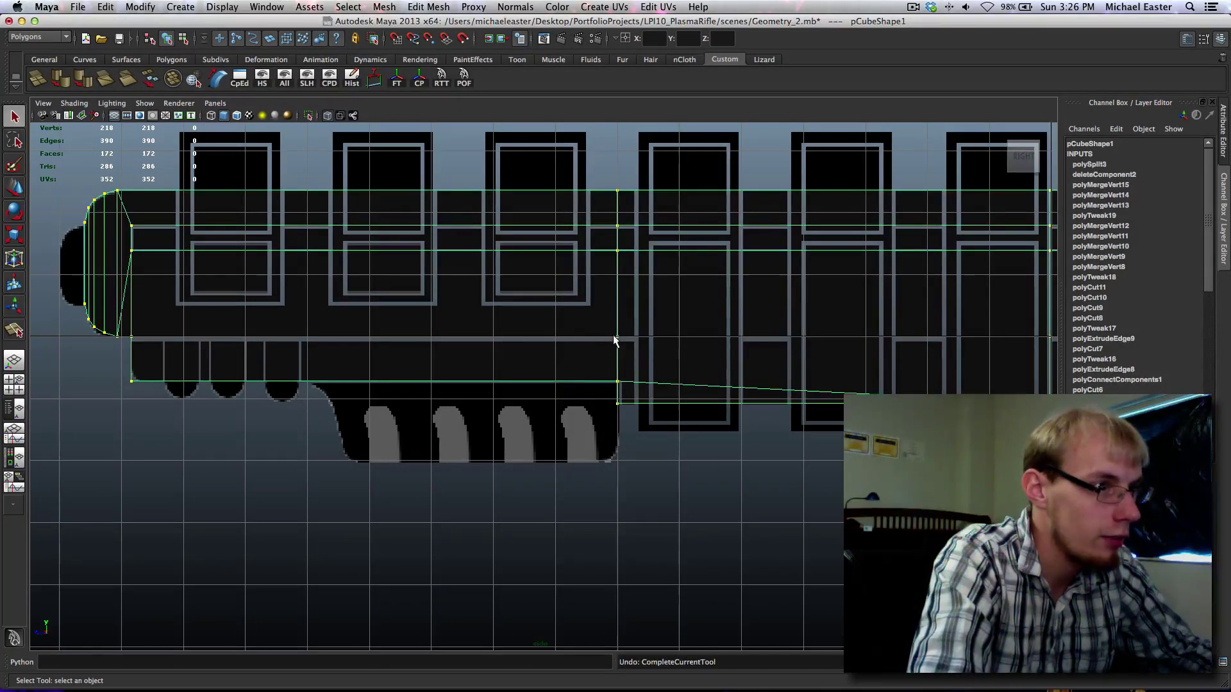
Step: Select the horizontal edge above the front underside part and hide the viewport grid so the wireframe is easier to read
right_click_drag(613, 338, 613, 306)
left_click(507, 342)
middle_click_drag(440, 333, 520, 332, "alt")
key("w")
key("z")
middle_click_drag(477, 386, 514, 393, "alt")
scroll(513, 394, "up", 2)
mouse_move(513, 393)
right_mouse_down("alt")
mouse_move(520, 421)
mouse_move(610, 426)
mouse_move(500, 404)
right_mouse_up("alt")
key("f")
scroll(536, 393, "down", 3)
middle_click_drag(562, 358, 511, 352, "alt")
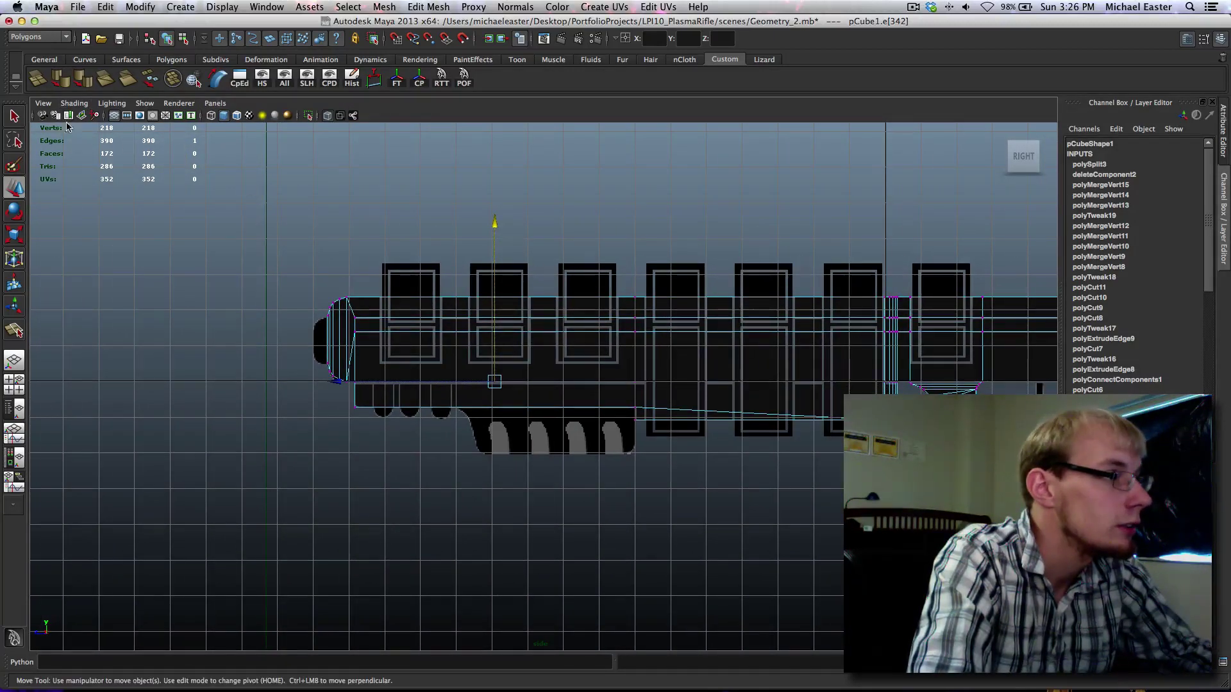
left_click(114, 118)
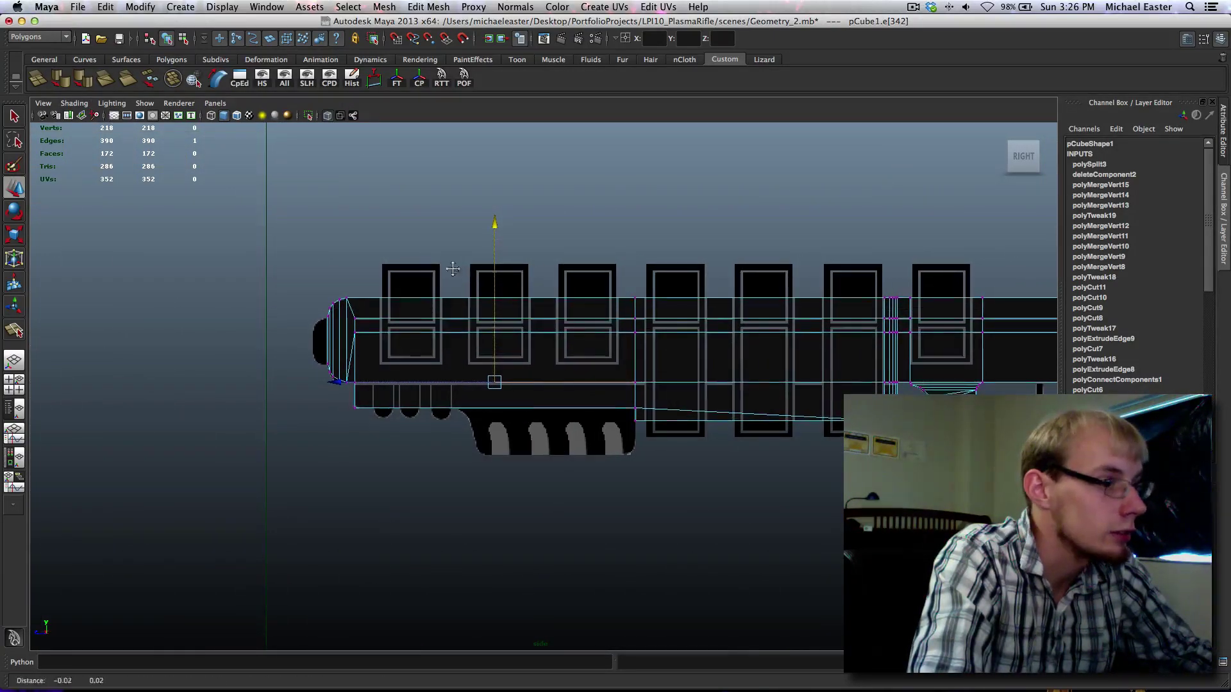
right_click_drag(536, 340, 565, 347, "alt")
middle_click_drag(566, 347, 545, 347, "alt")
Step: Return to object mode and examine the closely spaced vertical edges ahead of the trigger area
key("q")
left_click(786, 418)
middle_click_drag(711, 426, 598, 317, "alt")
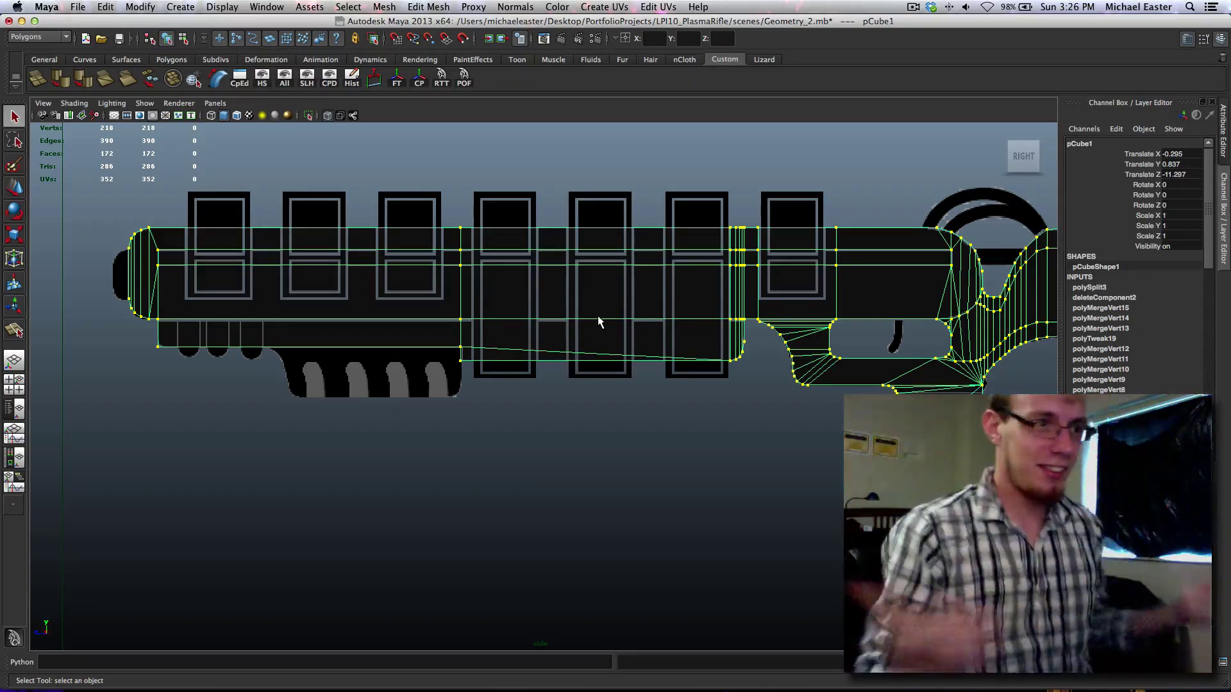
middle_click_drag(641, 253, 440, 269, "alt")
scroll(440, 268, "up", 4)
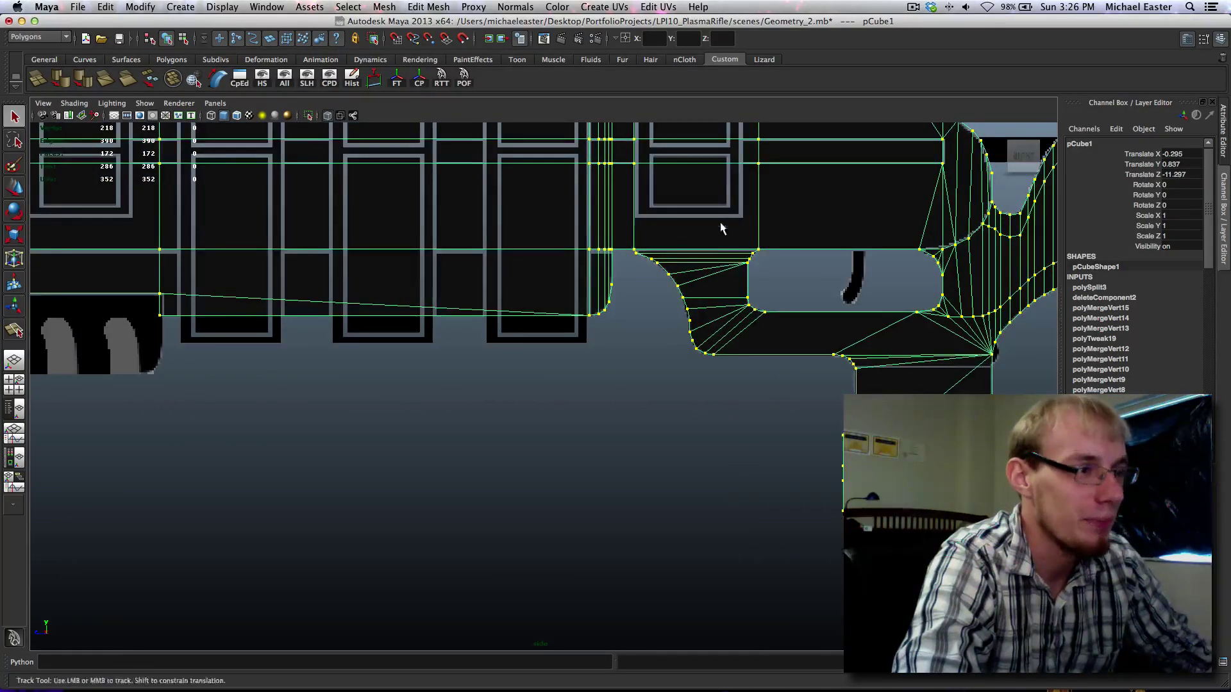
middle_click_drag(721, 228, 585, 314, "alt")
middle_click_drag(481, 250, 487, 285, "alt")
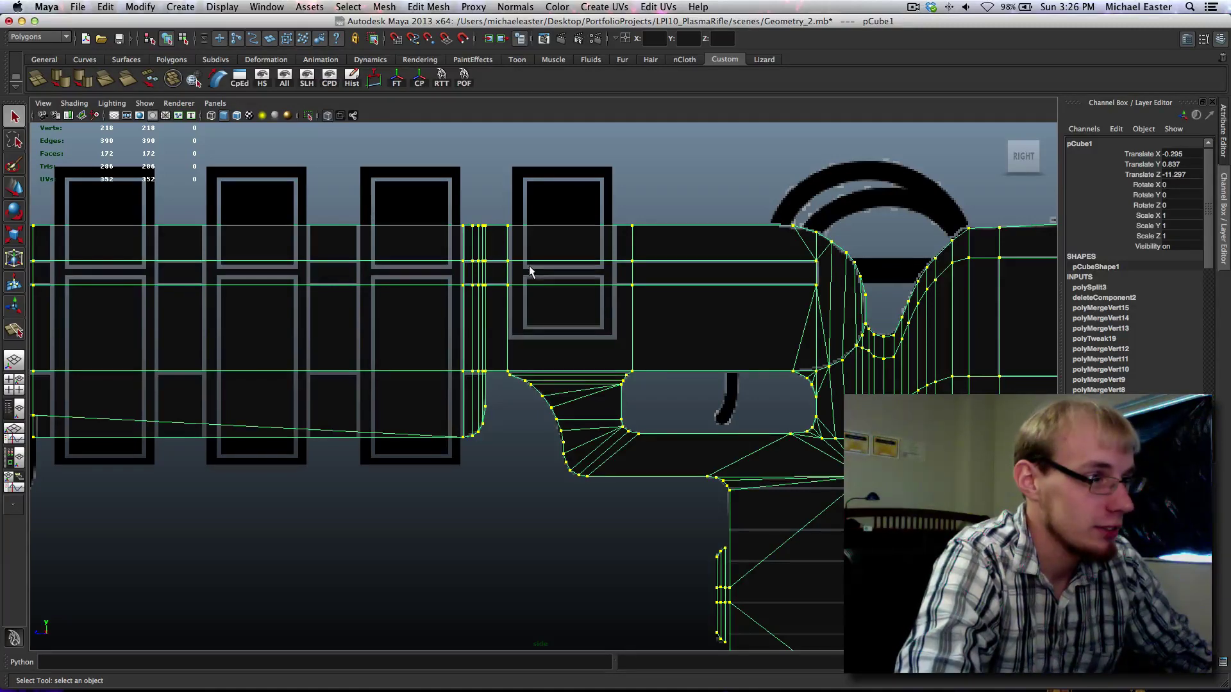
scroll(477, 289, "up", 3)
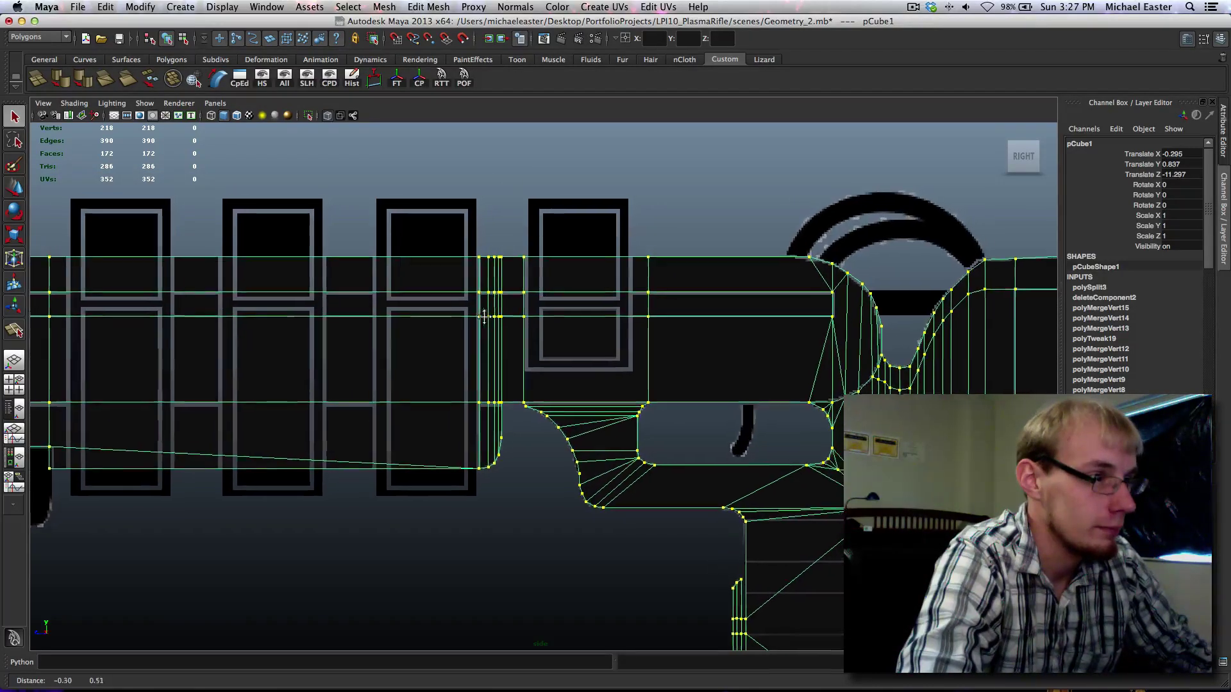
scroll(476, 289, "up", 2)
middle_click_drag(473, 275, 451, 342, "alt")
Step: Merge the seven vertices on the lower of the body's two inner horizontal lines into that line's rear end vertex
right_click_drag(458, 333, 392, 331)
left_click_drag(387, 316, 440, 342)
middle_click_drag(595, 373, 446, 357, "alt")
scroll(503, 357, "down", 2)
scroll(357, 352, "down", 2)
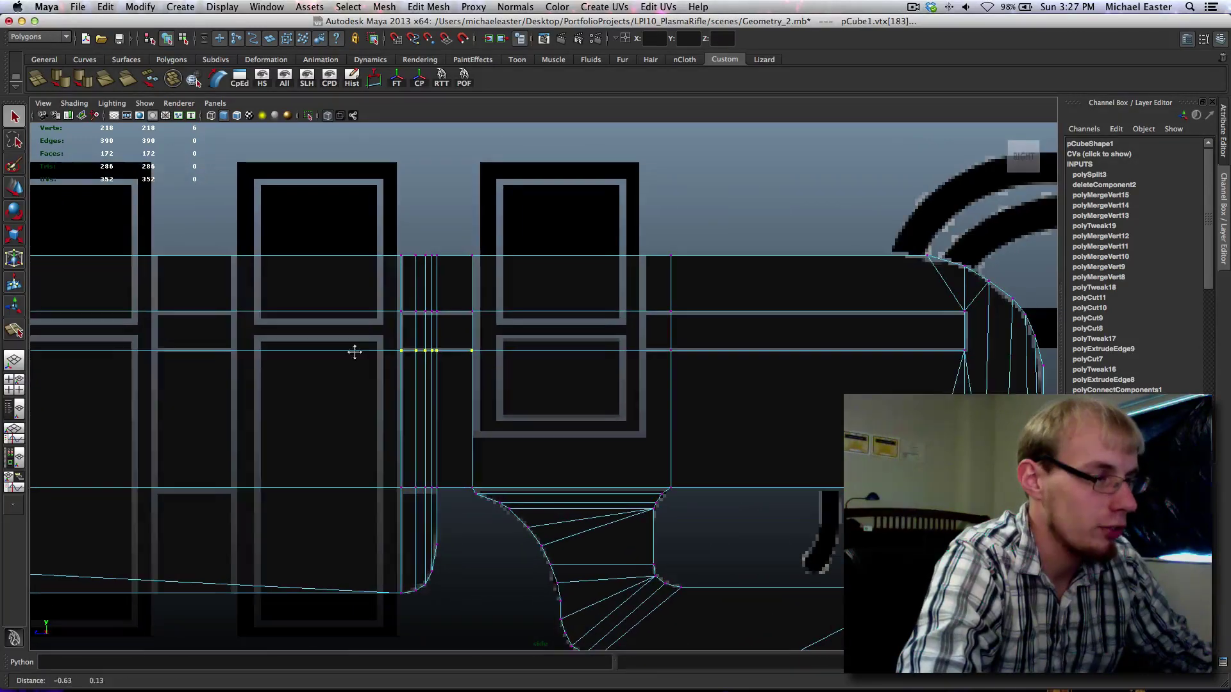
scroll(489, 377, "down", 1)
scroll(482, 372, "down", 4)
middle_click_drag(321, 385, 401, 398, "alt")
middle_click_drag(575, 410, 534, 397, "alt")
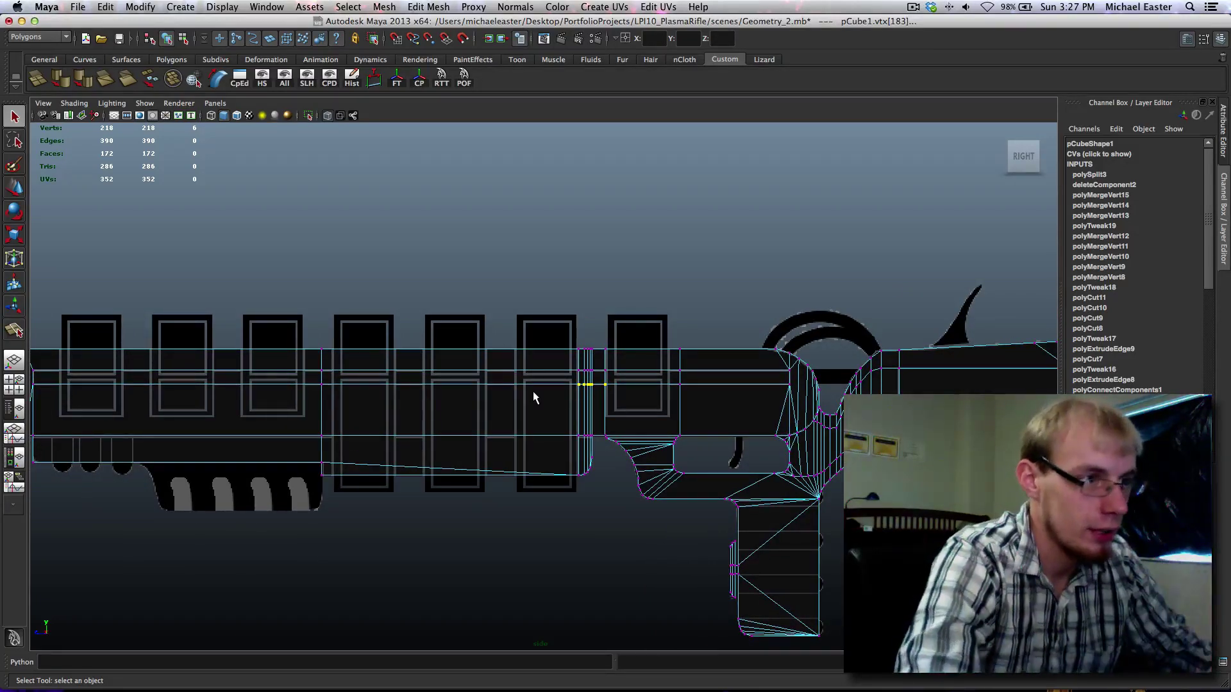
middle_click_drag(533, 392, 506, 387, "alt")
middle_click_drag(457, 435, 701, 438, "alt")
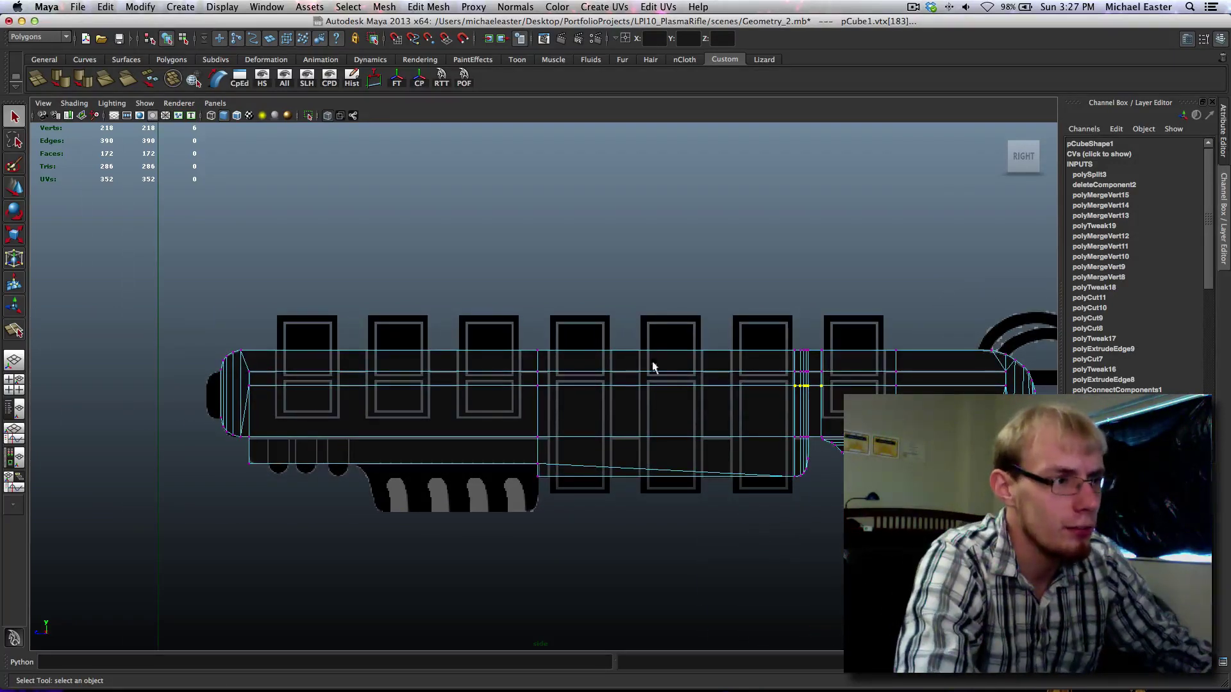
middle_click_drag(733, 393, 682, 399, "alt")
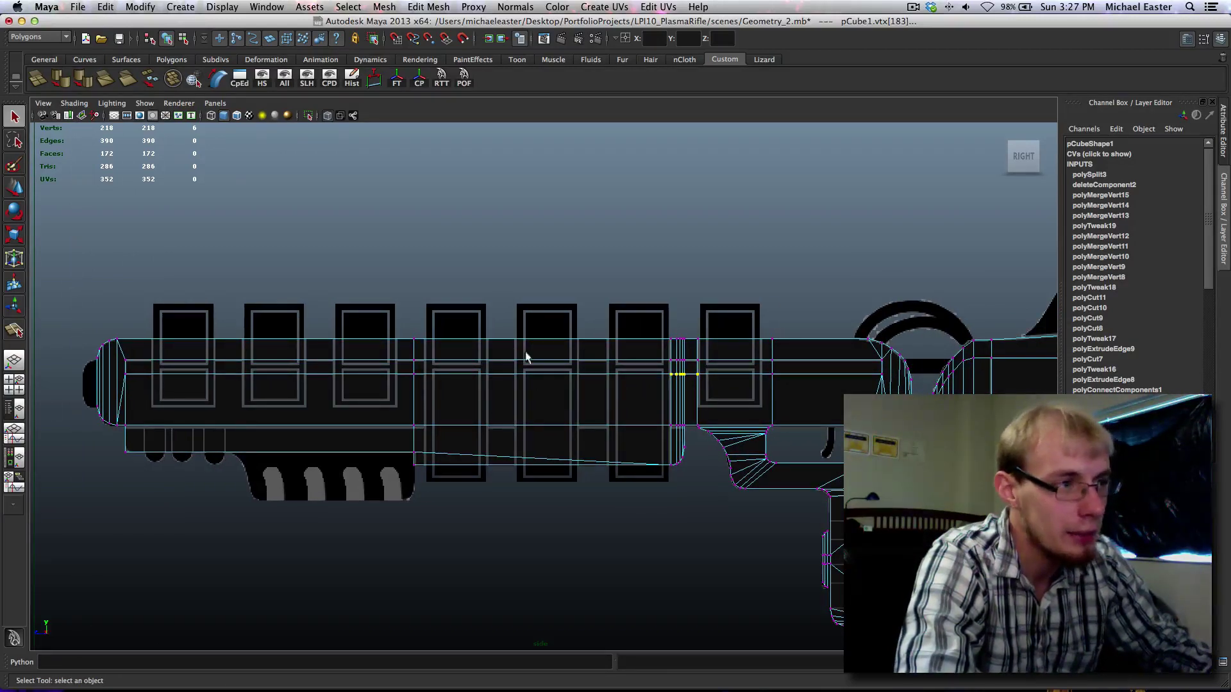
middle_click_drag(703, 379, 572, 387, "alt")
scroll(533, 497, "up", 5)
middle_click_drag(670, 414, 543, 398, "alt")
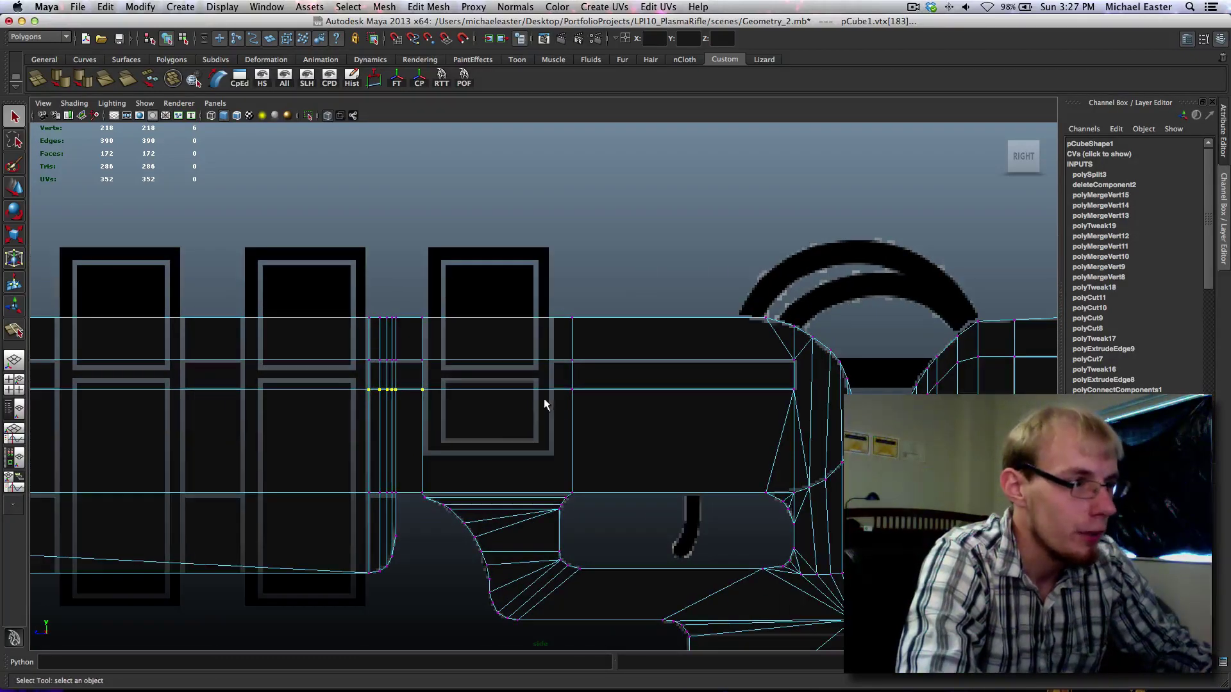
right_click_drag(542, 392, 539, 275, "shift")
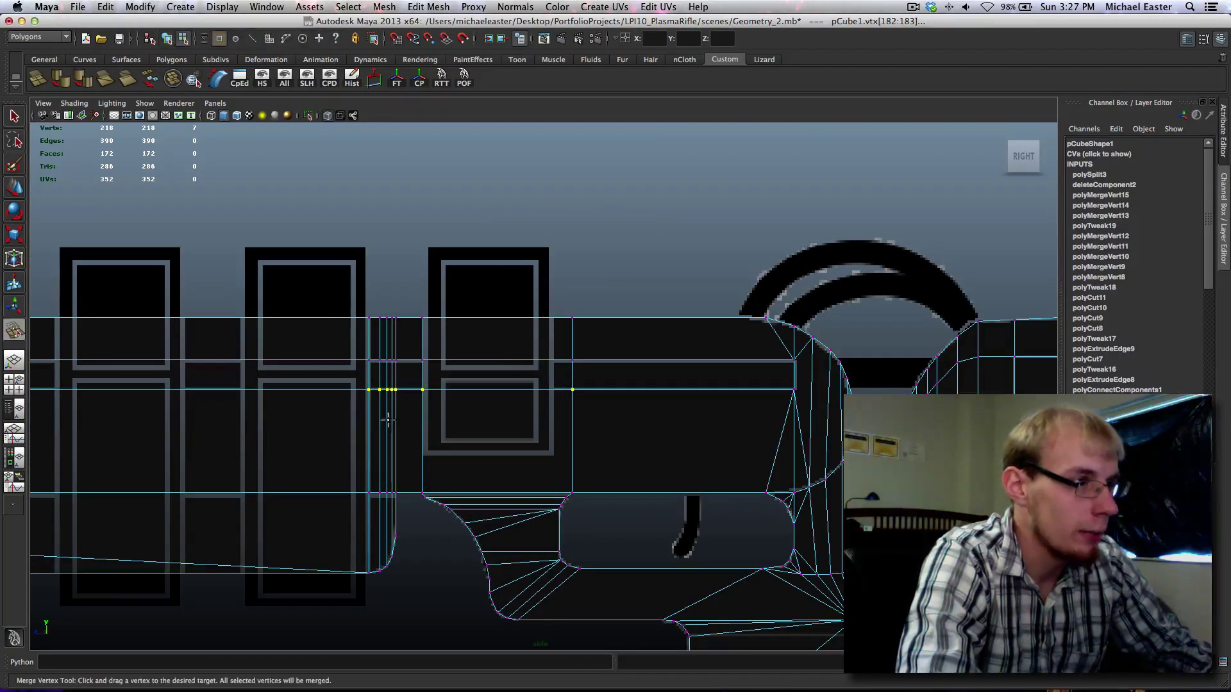
left_click_drag(780, 389, 794, 389)
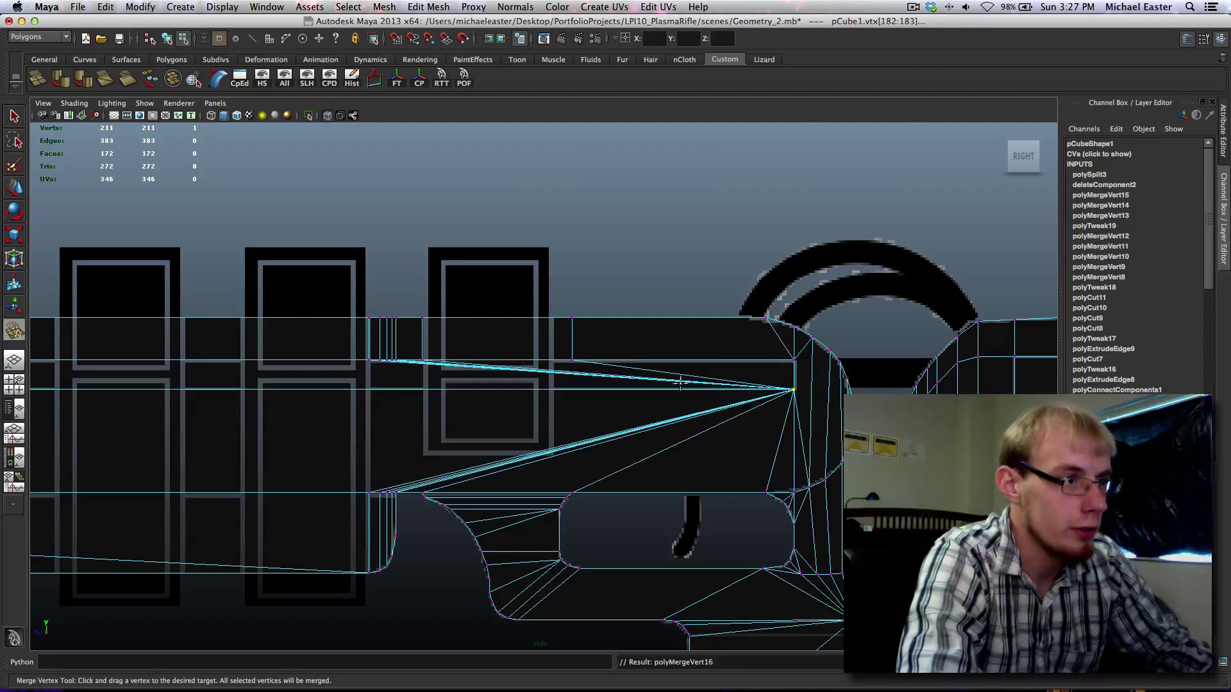
key("q")
left_click_drag(320, 337, 627, 374)
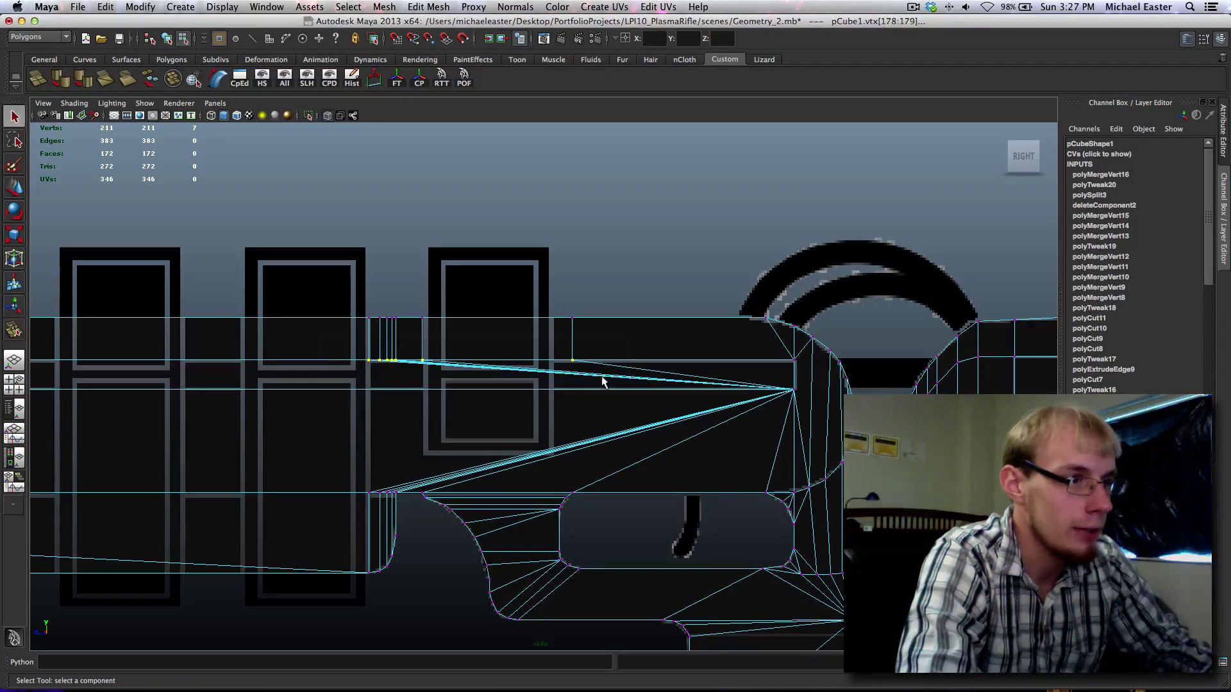
right_click_drag(602, 404, 623, 487, "shift")
key("z")
key("z")
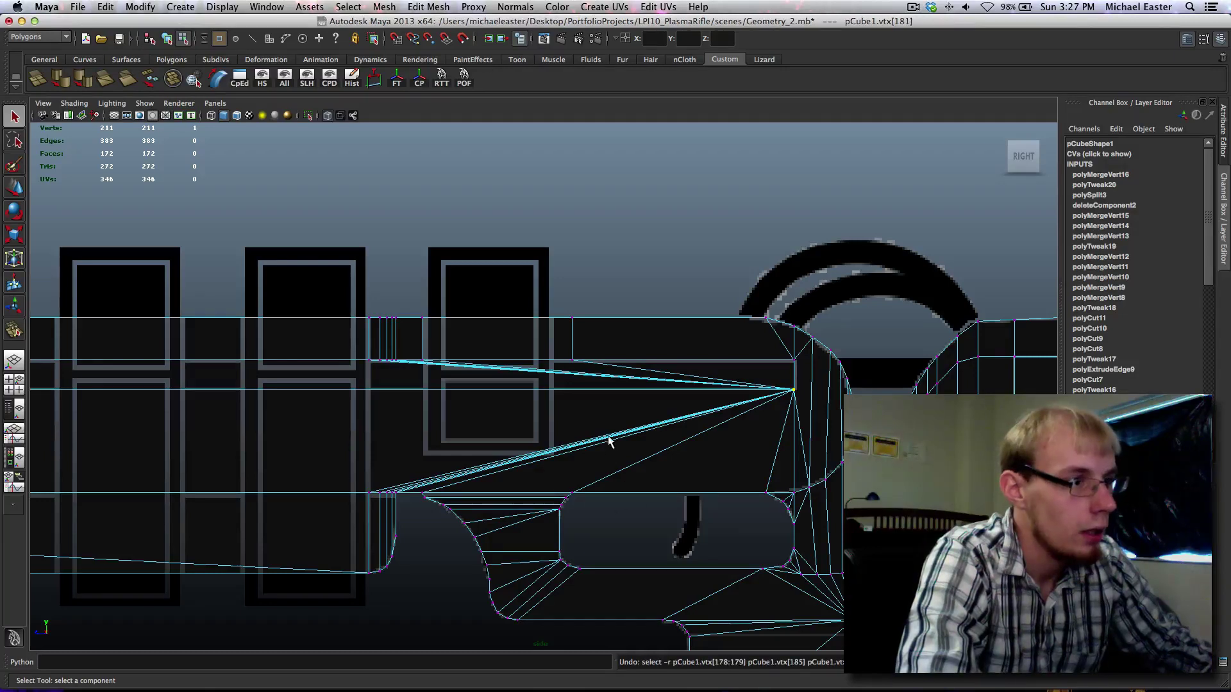
Step: Merge the seven vertices on the upper of the body's two inner horizontal lines into that line's rear end vertex
right_click_drag(420, 370, 410, 363, "shift")
left_click_drag(321, 346, 653, 408)
right_click_drag(653, 408, 660, 218, "shift")
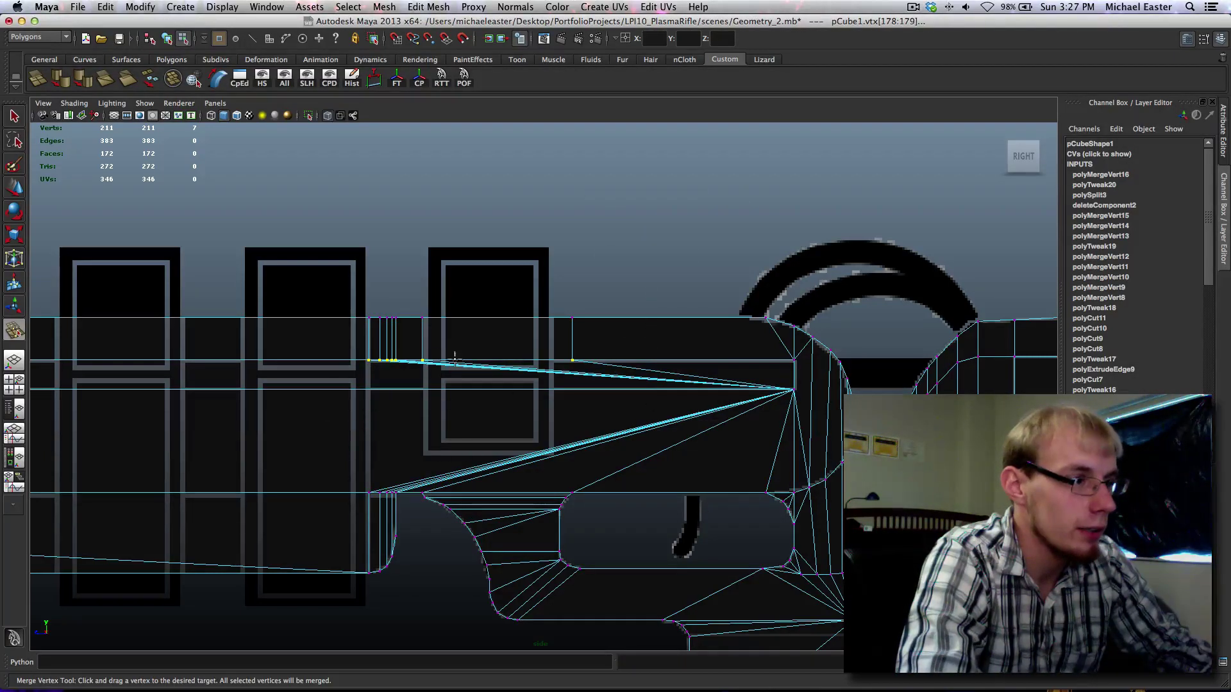
left_click_drag(425, 359, 793, 361)
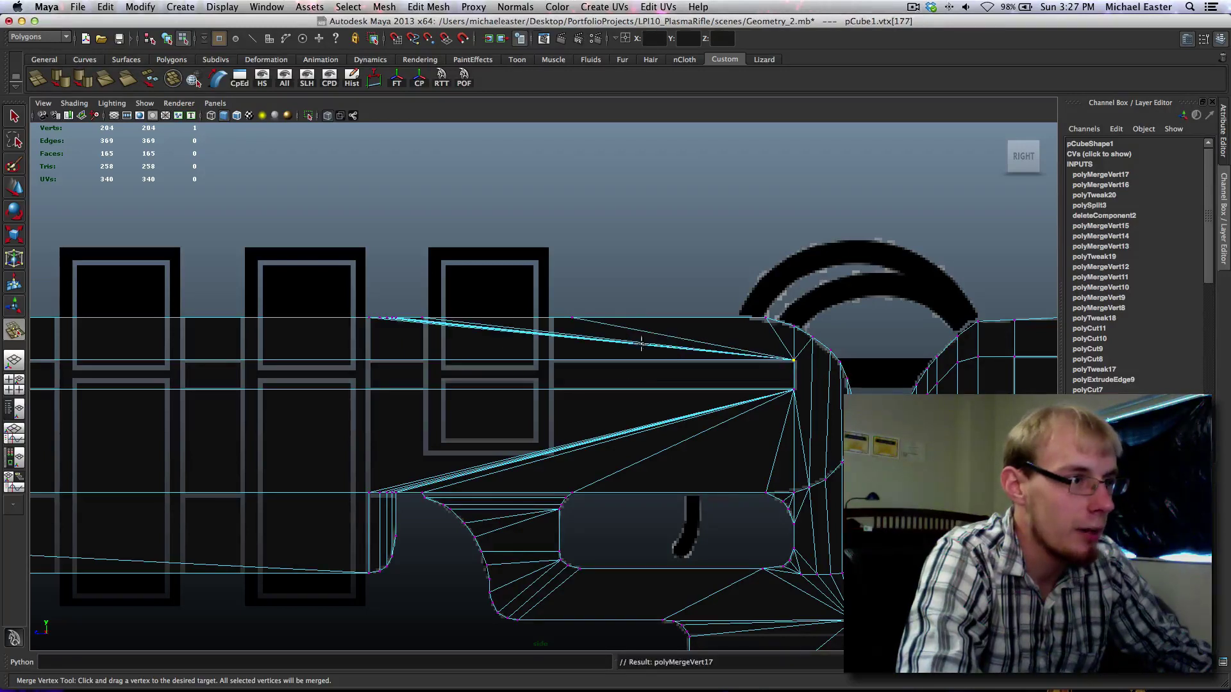
key("q")
Step: Merge the row of vertices on the body's top edge above the trigger area into the vertex where the rear curve begins
left_click_drag(324, 282, 659, 337)
right_click_drag(671, 365, 693, 176, "shift")
left_click_drag(573, 317, 767, 318)
middle_click_drag(740, 355, 726, 230, "alt")
scroll(505, 384, "up", 2)
middle_click_drag(506, 385, 558, 375, "alt")
scroll(557, 375, "up", 1)
middle_click_drag(543, 282, 822, 348, "alt")
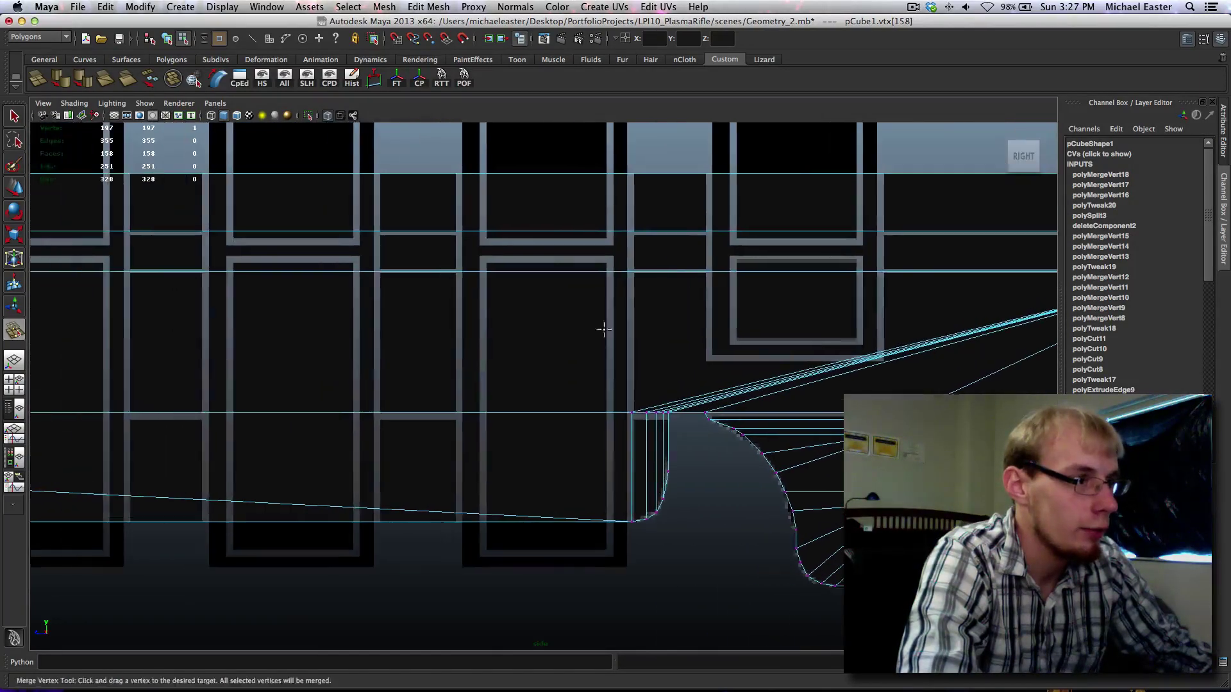
Step: Merge the three upper vertices of the vertical line at the front grip's rear into the front end vertices of their respective horizontal lines
scroll(602, 330, "down", 5)
middle_click_drag(463, 356, 601, 378, "alt")
middle_click_drag(316, 286, 524, 315, "alt")
key("q")
left_click_drag(602, 389, 607, 389)
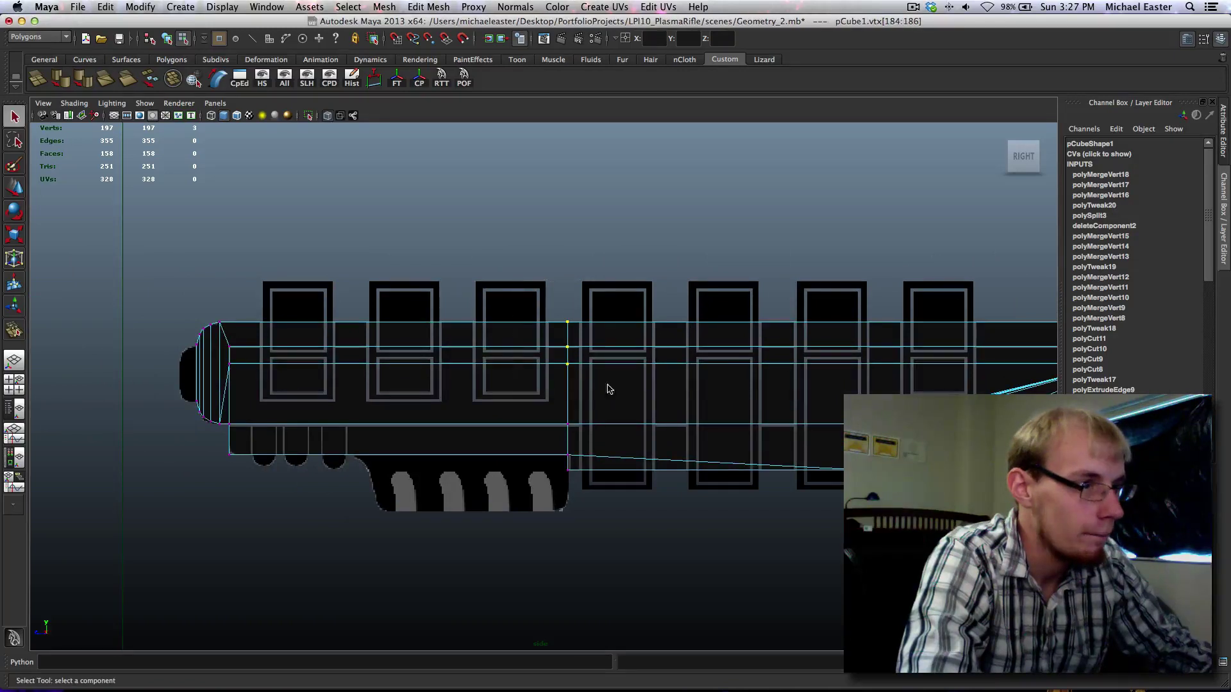
right_click_drag(608, 388, 598, 308, "shift")
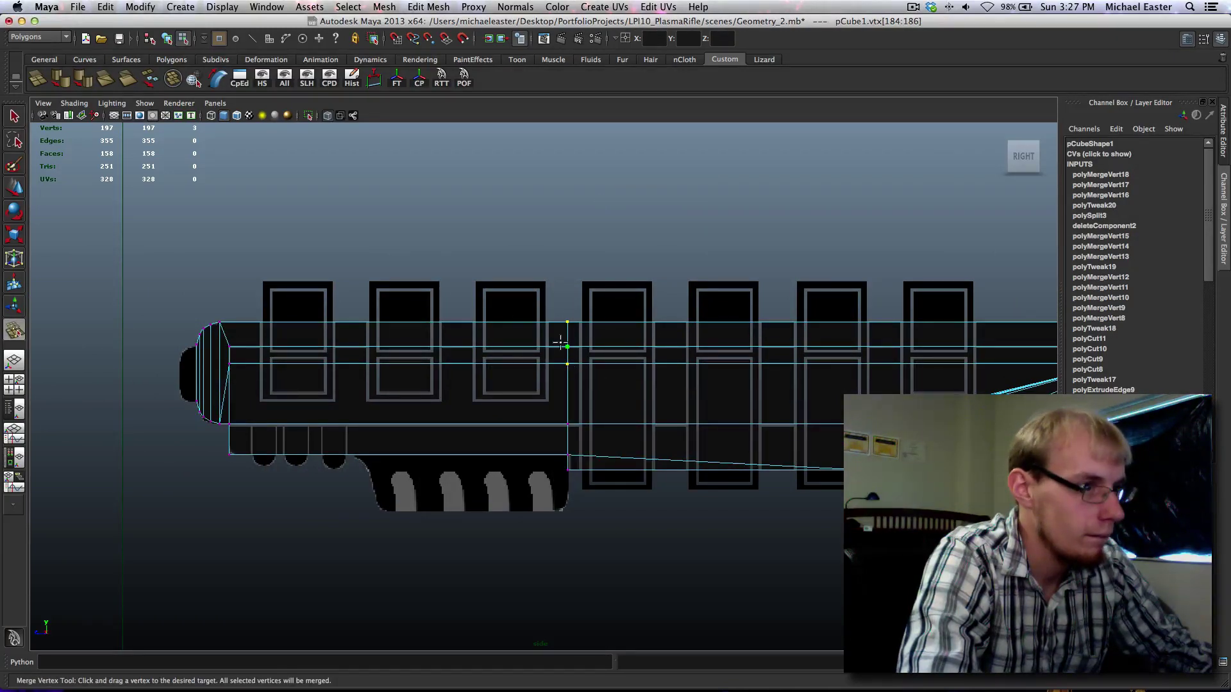
left_click(559, 363)
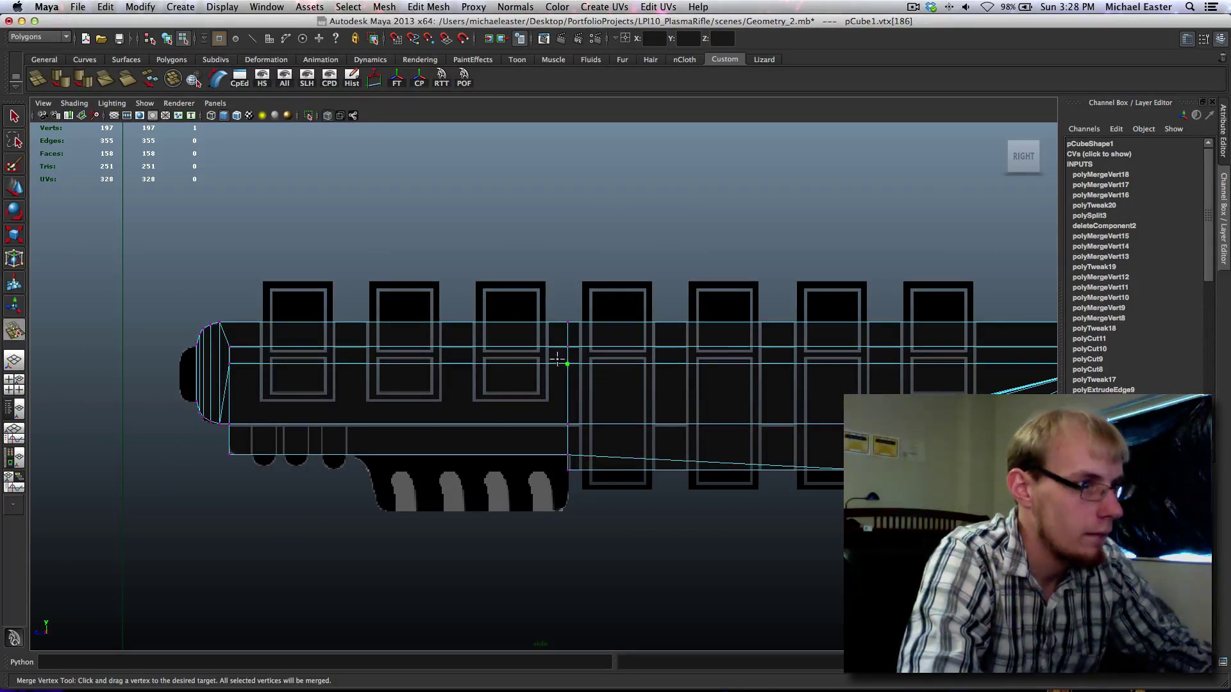
left_click_drag(501, 363, 230, 364)
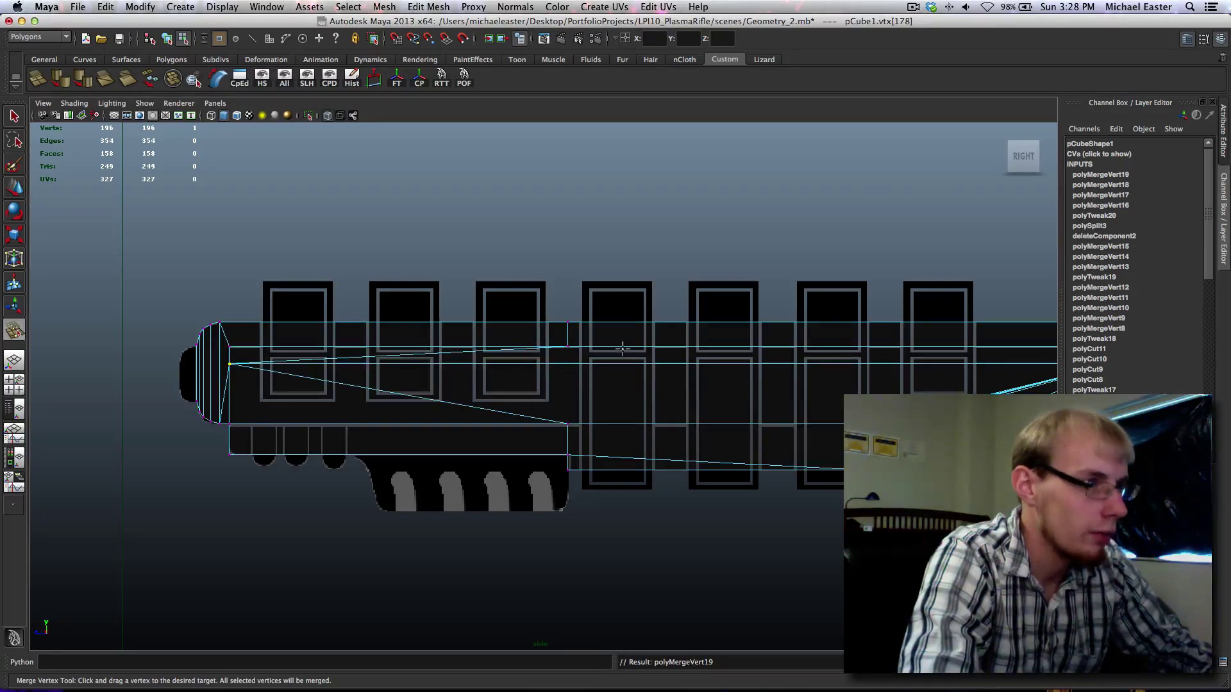
left_click(567, 346)
left_click_drag(568, 347, 220, 322)
left_click(567, 322)
Step: Merge the upper row of vertices on the small curved section ahead of the trigger guard into that section's upper rear corner vertex
middle_click_drag(637, 333, 380, 323, "alt")
scroll(384, 327, "up", 3)
scroll(384, 327, "up", 1)
middle_click_drag(330, 224, 716, 245, "alt")
scroll(514, 300, "up", 6)
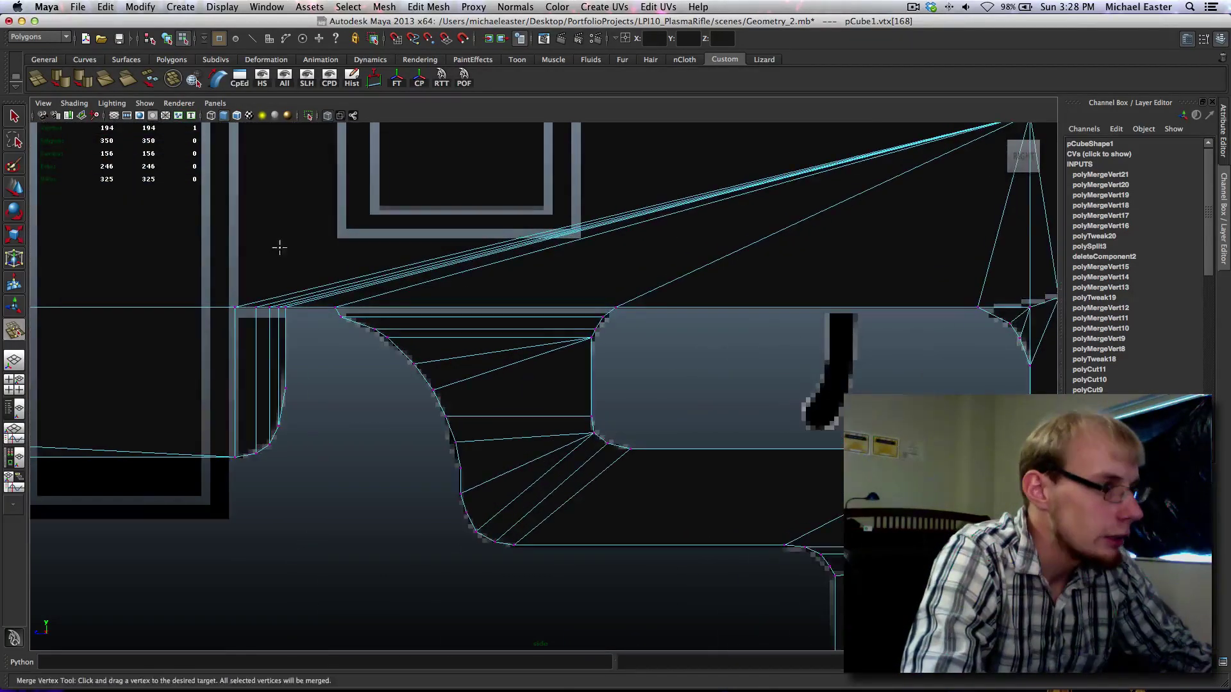
middle_click_drag(278, 247, 549, 271, "alt")
key("q")
left_click_drag(473, 299, 552, 379)
right_click_drag(533, 355, 549, 235, "shift")
left_click_drag(565, 343, 560, 341)
Step: Examine the merged corner ahead of the trigger guard, undoing and redoing the last merge to compare the edge flow
middle_click_drag(639, 351, 475, 333, "alt")
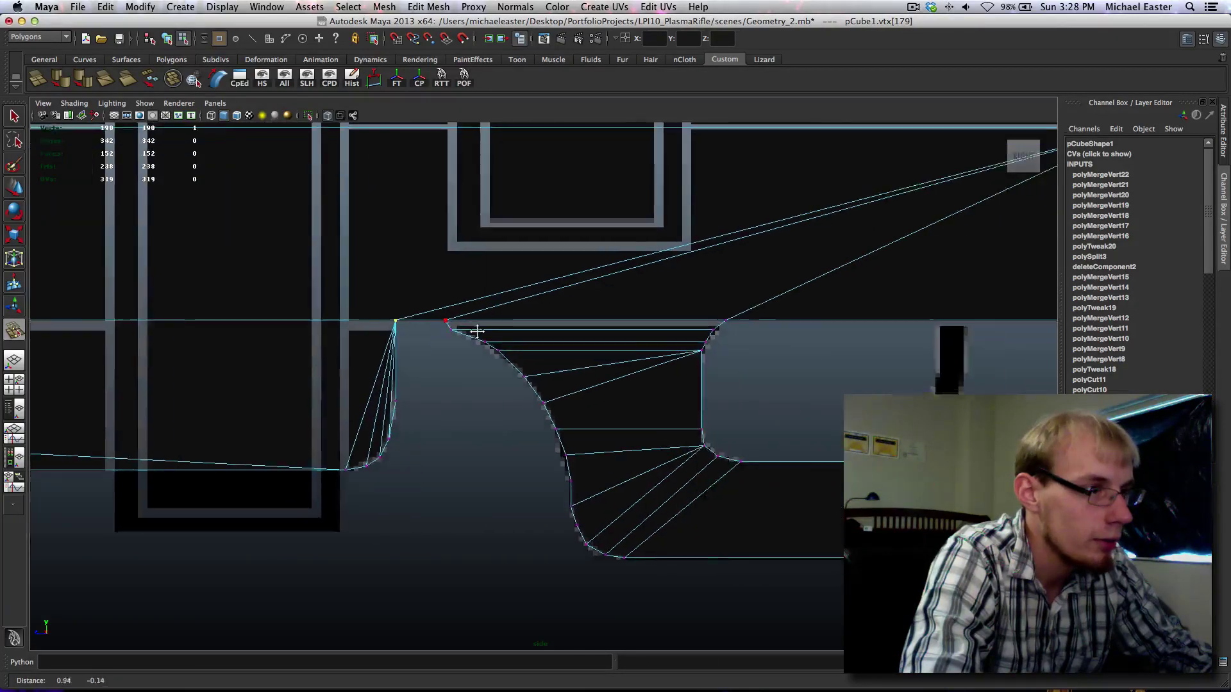
scroll(413, 349, "up", 5)
middle_click_drag(313, 325, 656, 380, "alt")
scroll(404, 338, "down", 10)
middle_click_drag(376, 340, 569, 366, "alt")
key("ctrl+z")
key("shift+z")
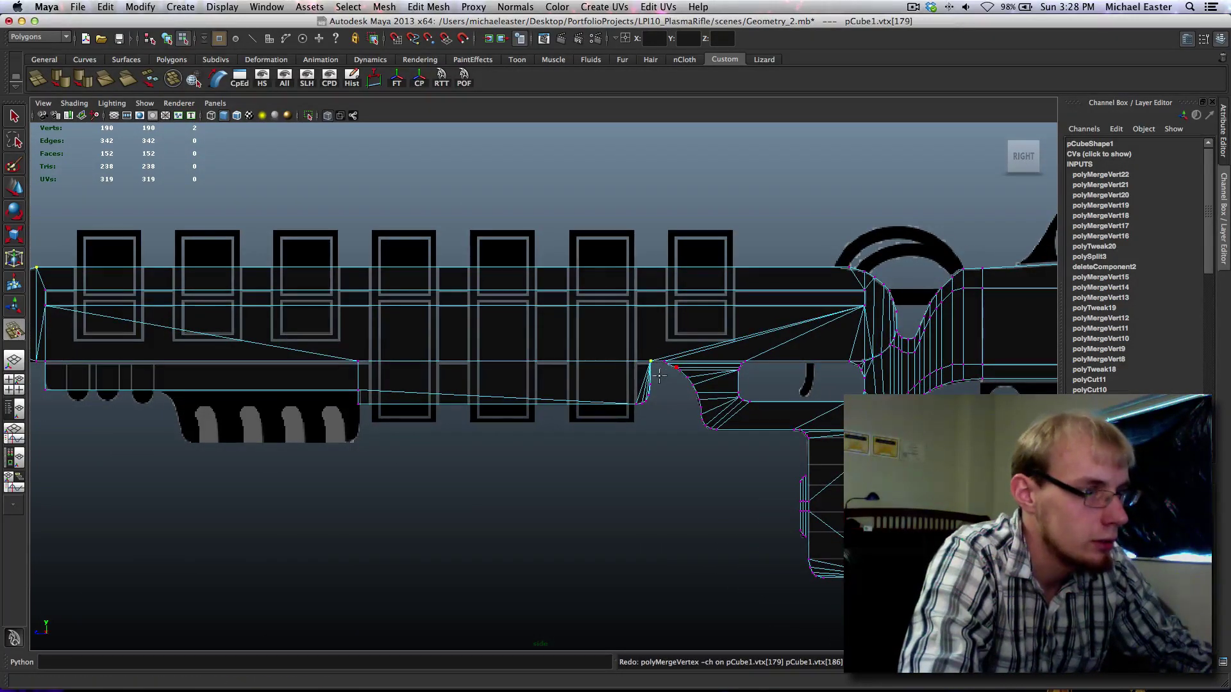
Step: Delete the four edges fanning down from the merged corner to the small curve ahead of the trigger guard
middle_click_drag(655, 368, 586, 360, "alt")
scroll(566, 360, "up", 5)
scroll(572, 371, "down", 2)
key("q")
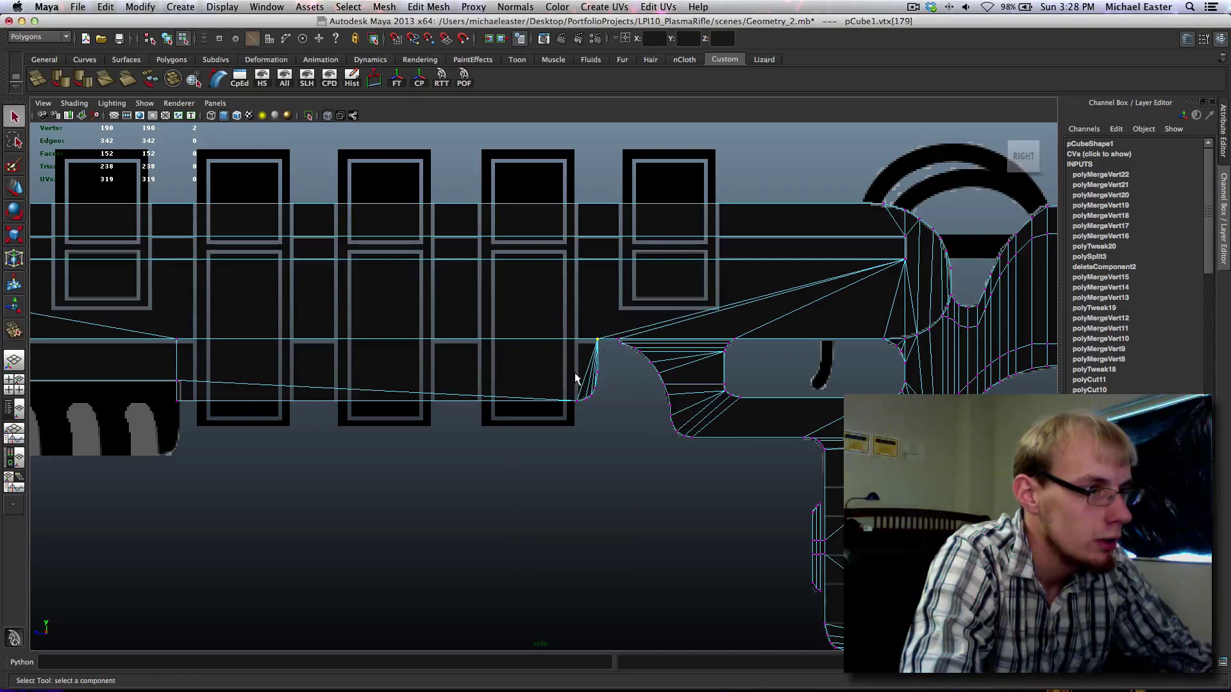
left_click_drag(619, 372, 618, 364)
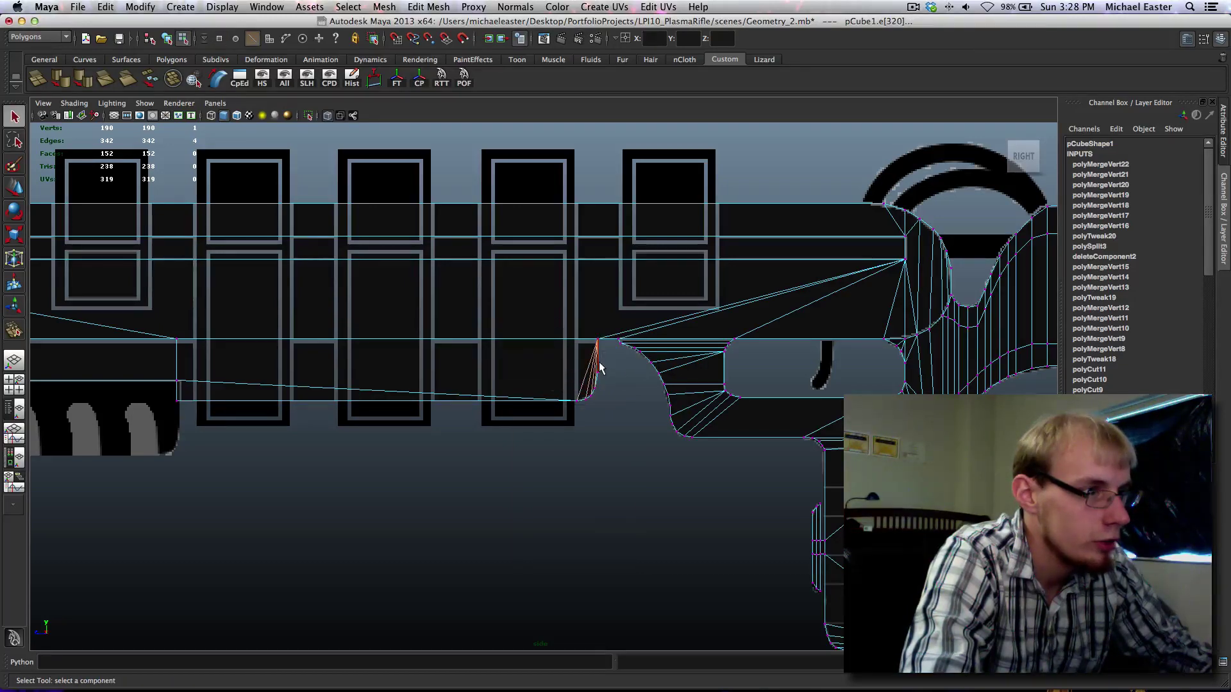
key("Delete")
Step: Split the lower body face with two edges from vertices on the small rear curve to the middle vertex at the front grip's rear
scroll(591, 385, "up", 3)
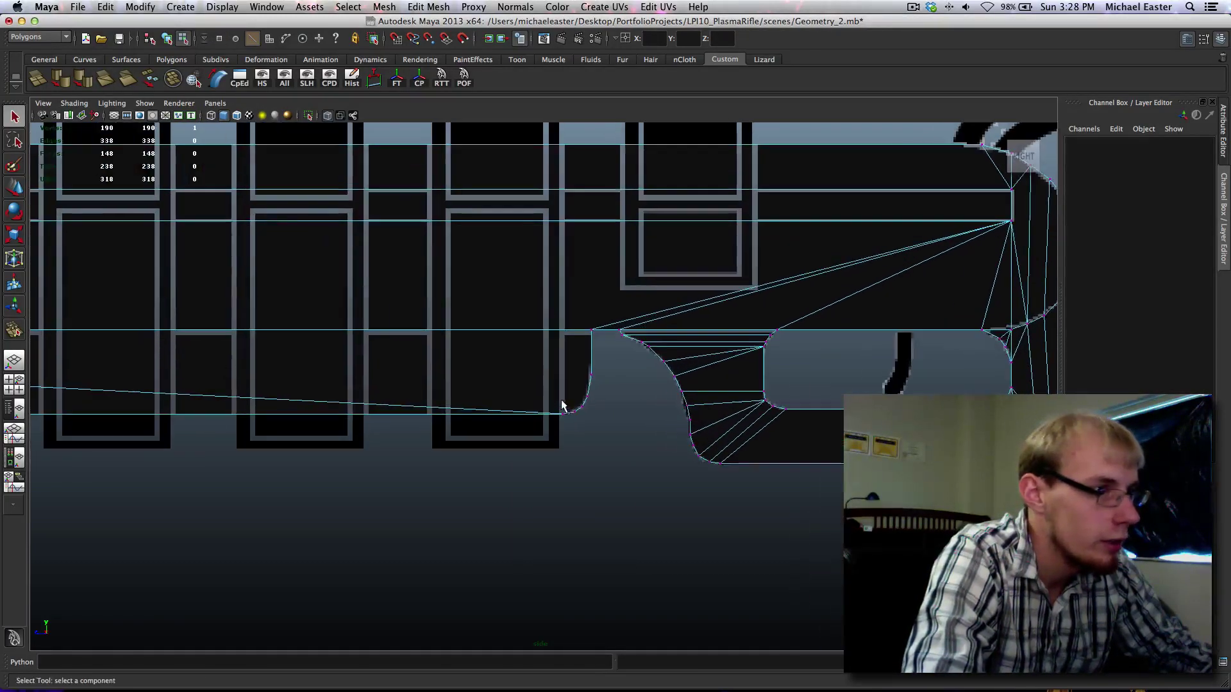
middle_click_drag(109, 370, 622, 387, "alt")
middle_click_drag(767, 394, 386, 387, "alt")
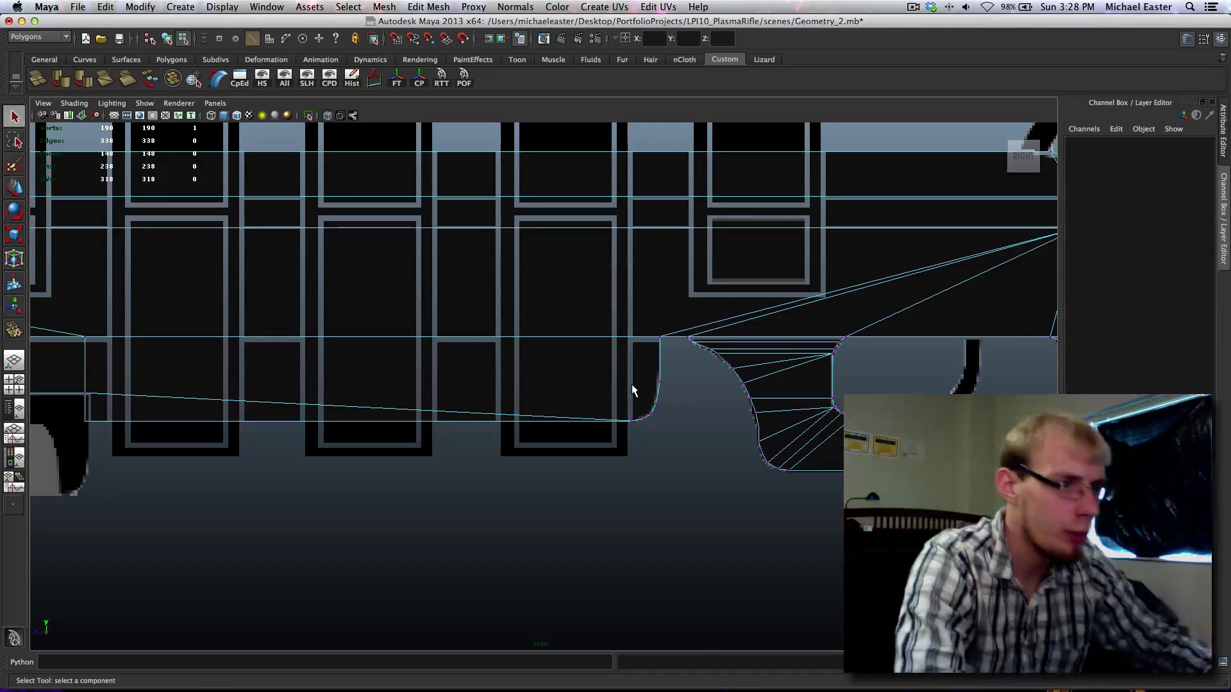
mouse_move(632, 384)
right_mouse_down("alt")
mouse_move(641, 378)
mouse_move(614, 401)
mouse_move(725, 445)
mouse_move(724, 417)
mouse_move(744, 414)
mouse_move(604, 414)
mouse_move(693, 416)
right_mouse_up("alt")
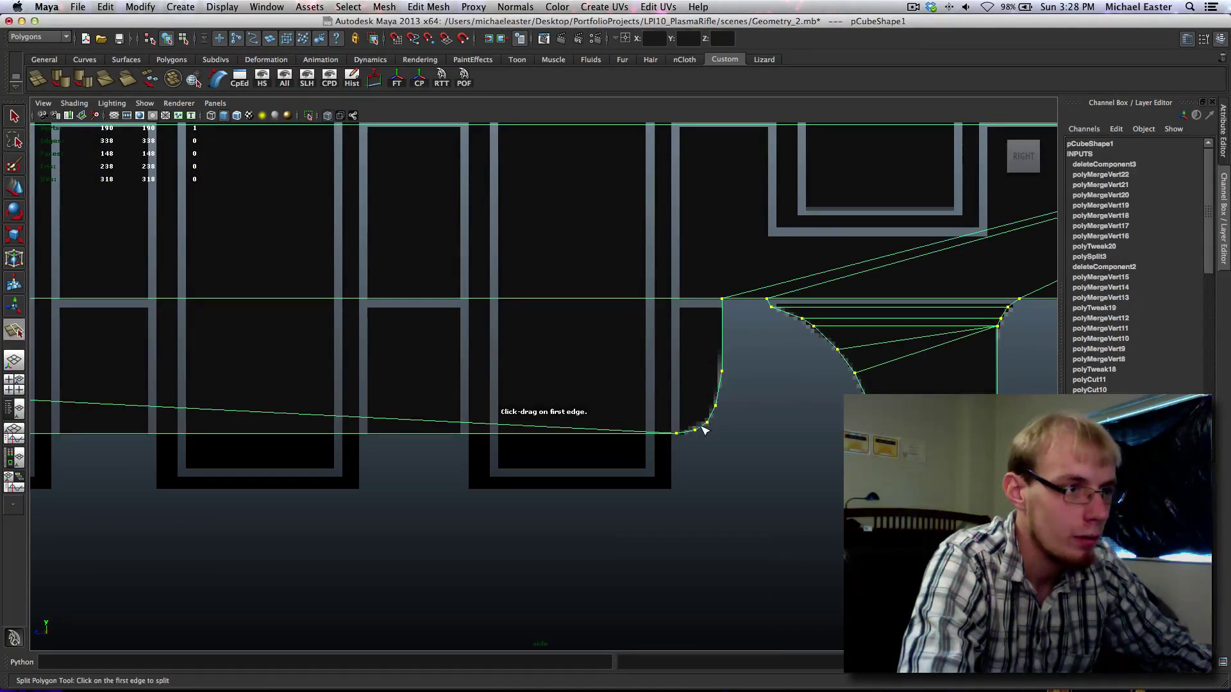
left_click_drag(702, 427, 714, 420)
middle_click_drag(458, 407, 625, 410, "alt")
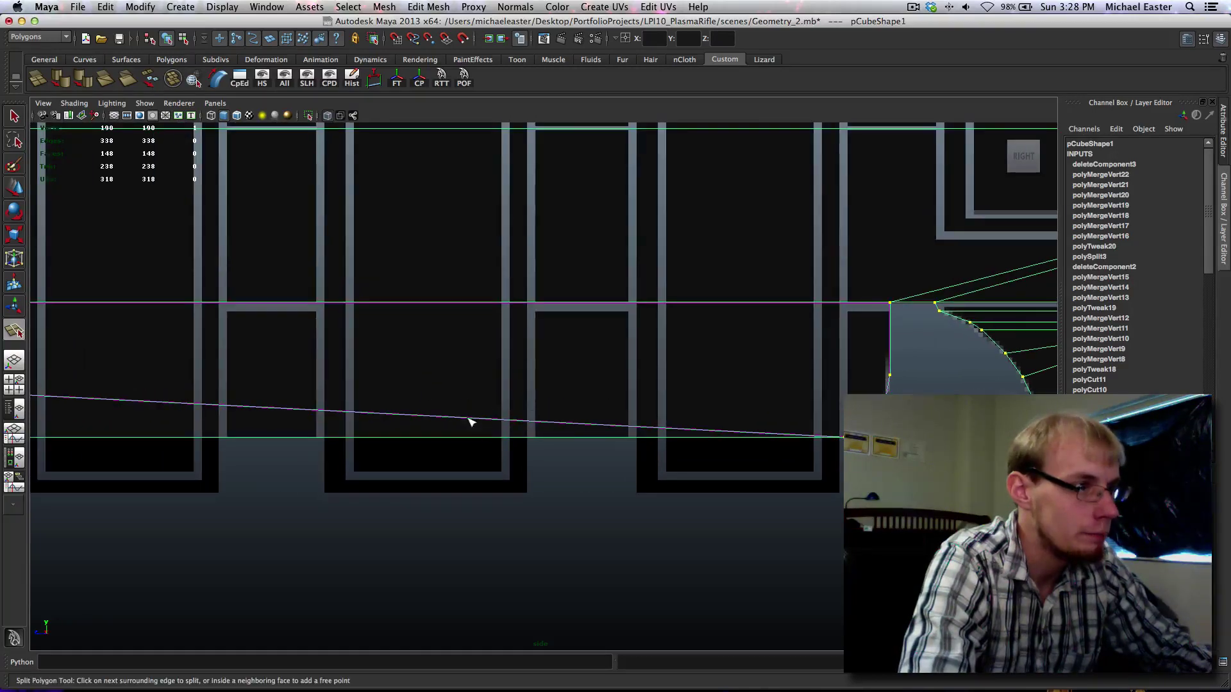
middle_click_drag(385, 391, 690, 431, "alt")
left_click_drag(421, 440, 172, 419)
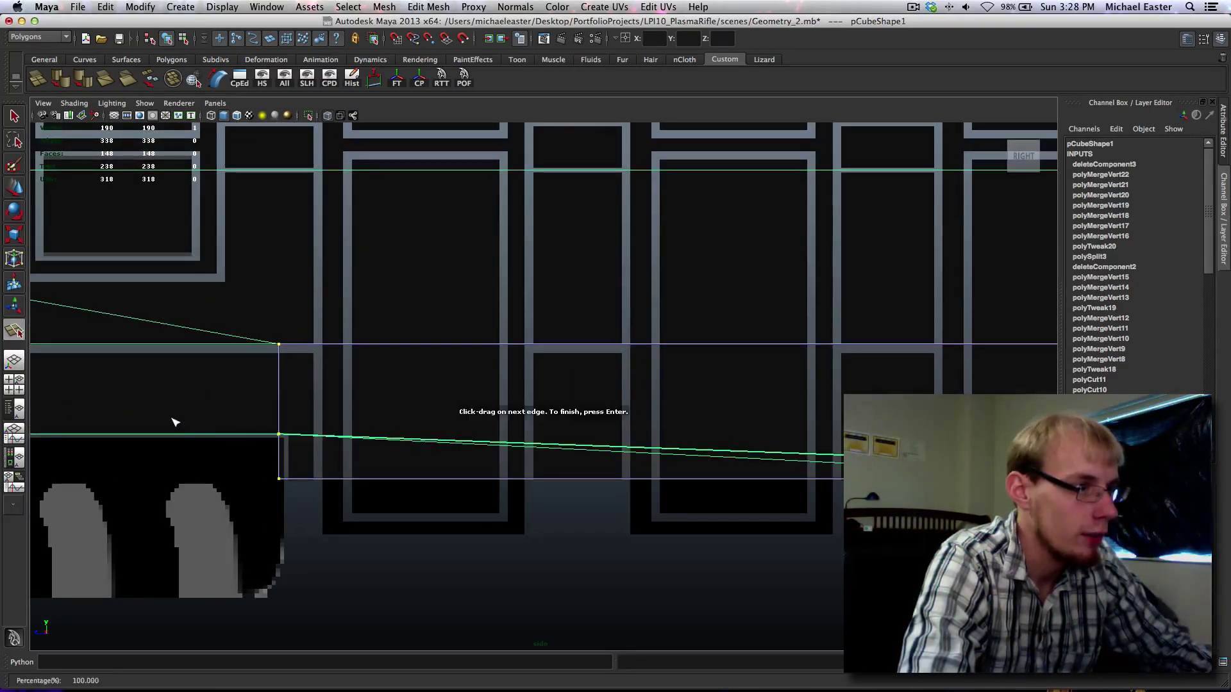
middle_click_drag(663, 436, 49, 373, "alt")
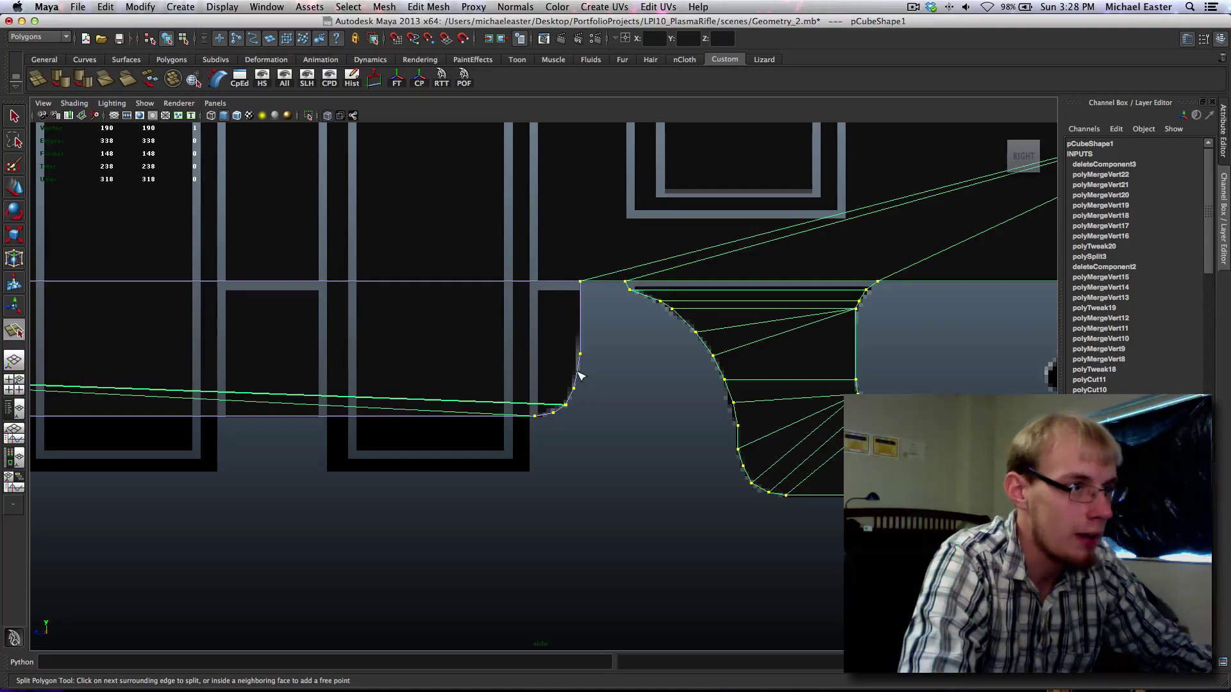
left_click_drag(578, 371, 595, 317)
key("Return")
middle_click_drag(345, 362, 559, 366, "alt")
scroll(687, 413, "down", 8)
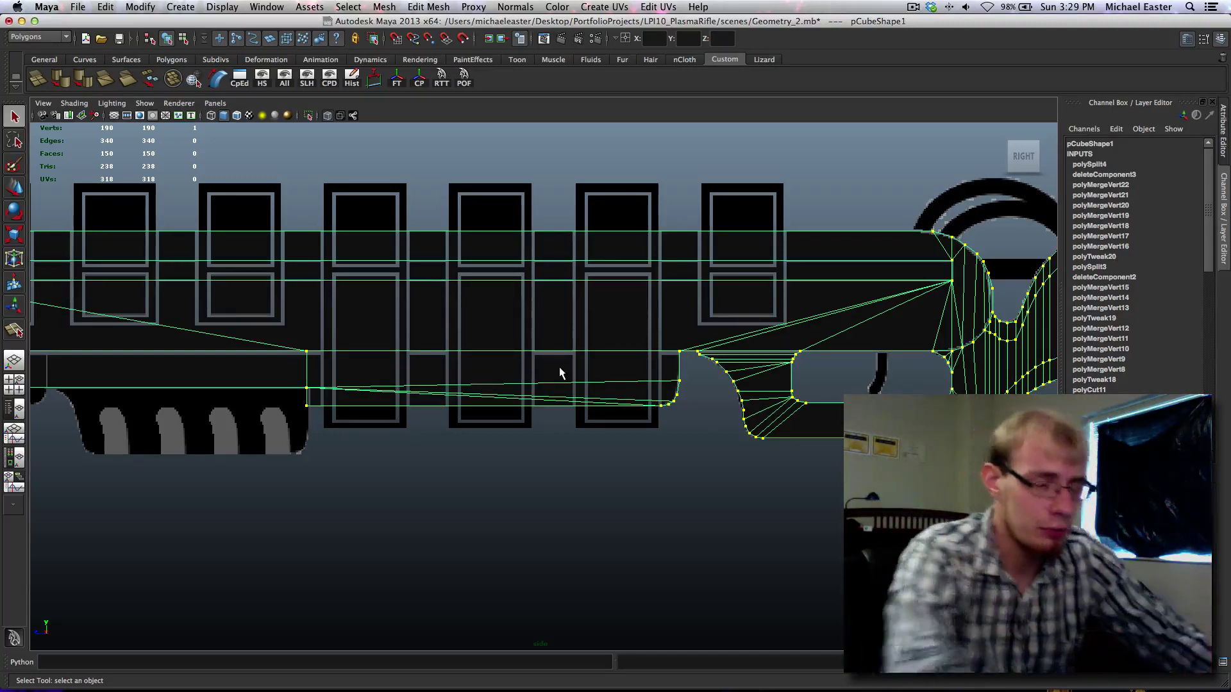
Step: Examine the new edges along the underside of the body and the face above the front grip, ending in object mode
middle_click_drag(630, 384, 607, 370, "alt")
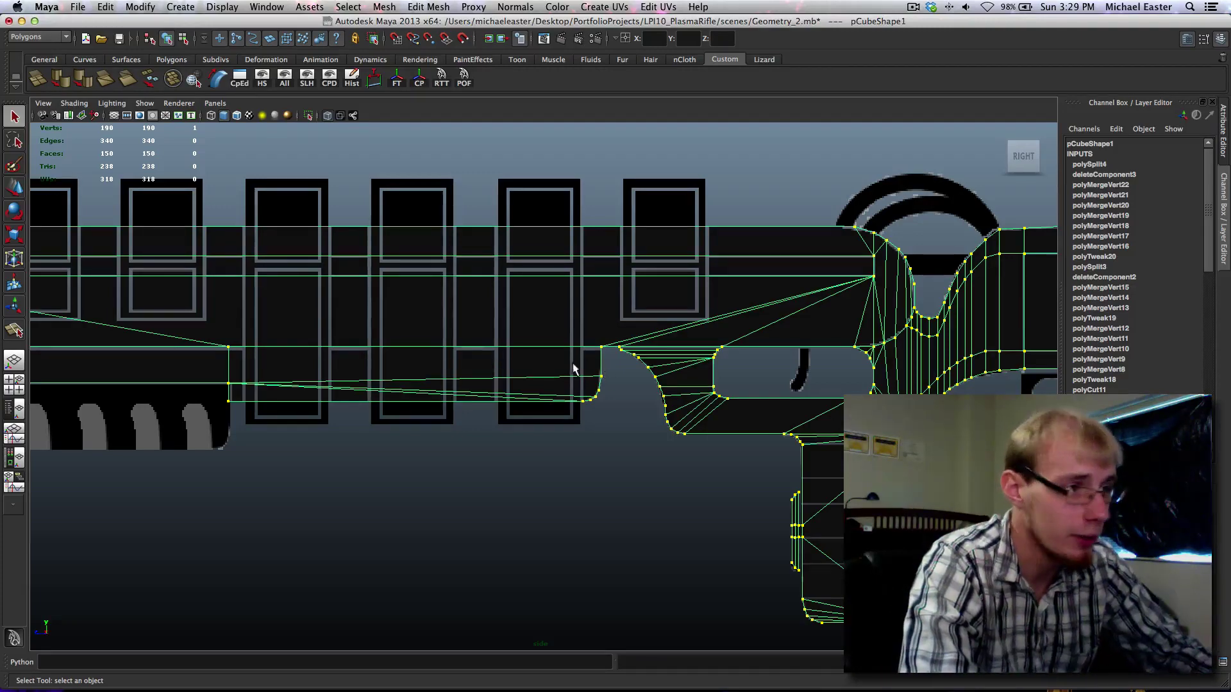
middle_click_drag(575, 370, 524, 359, "alt")
scroll(486, 352, "up", 6)
middle_click_drag(246, 339, 813, 352, "alt")
mouse_move(750, 387)
middle_mouse_down("alt")
mouse_move(478, 359)
mouse_move(750, 369)
middle_mouse_up("alt")
scroll(726, 363, "down", 7)
middle_click_drag(610, 358, 566, 363, "alt")
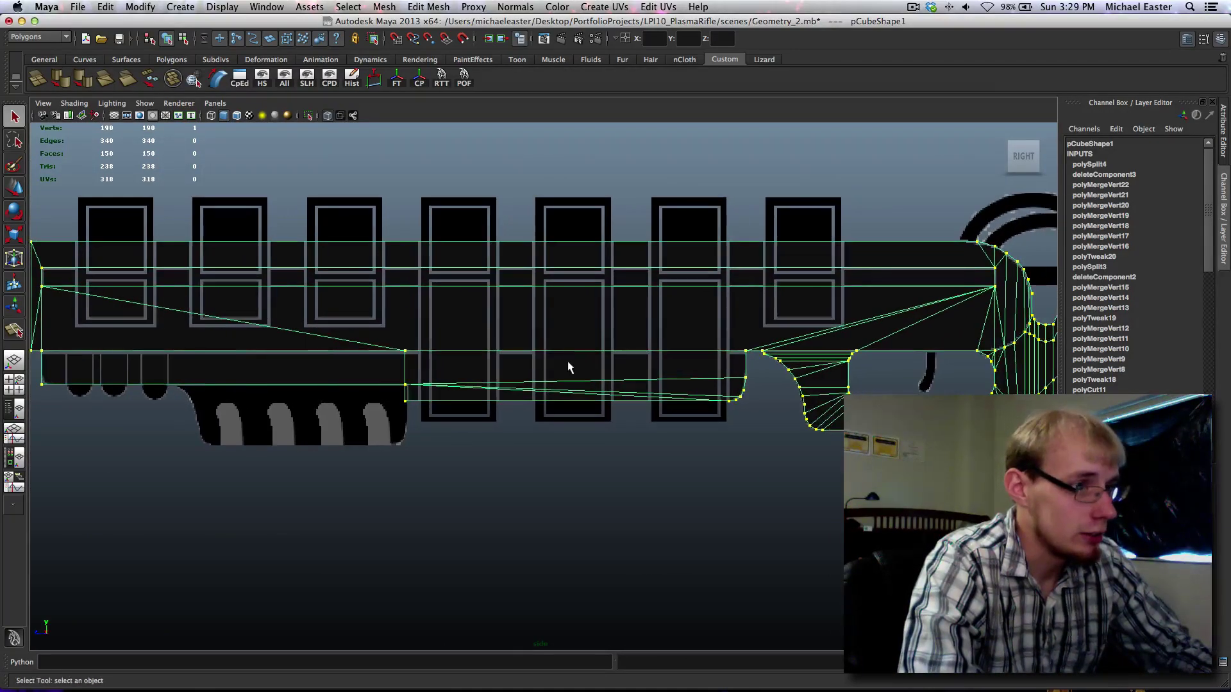
middle_click_drag(316, 363, 675, 377, "alt")
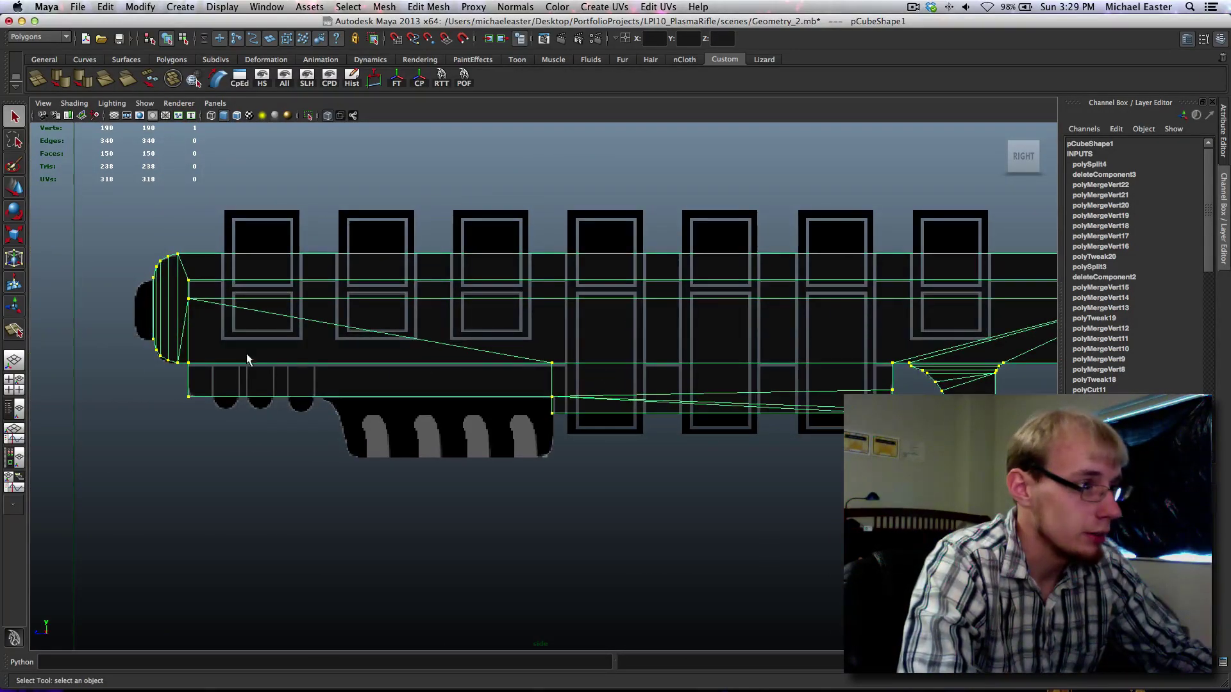
mouse_move(454, 394)
middle_mouse_down("alt")
mouse_move(440, 385)
mouse_move(451, 387)
middle_mouse_up("alt")
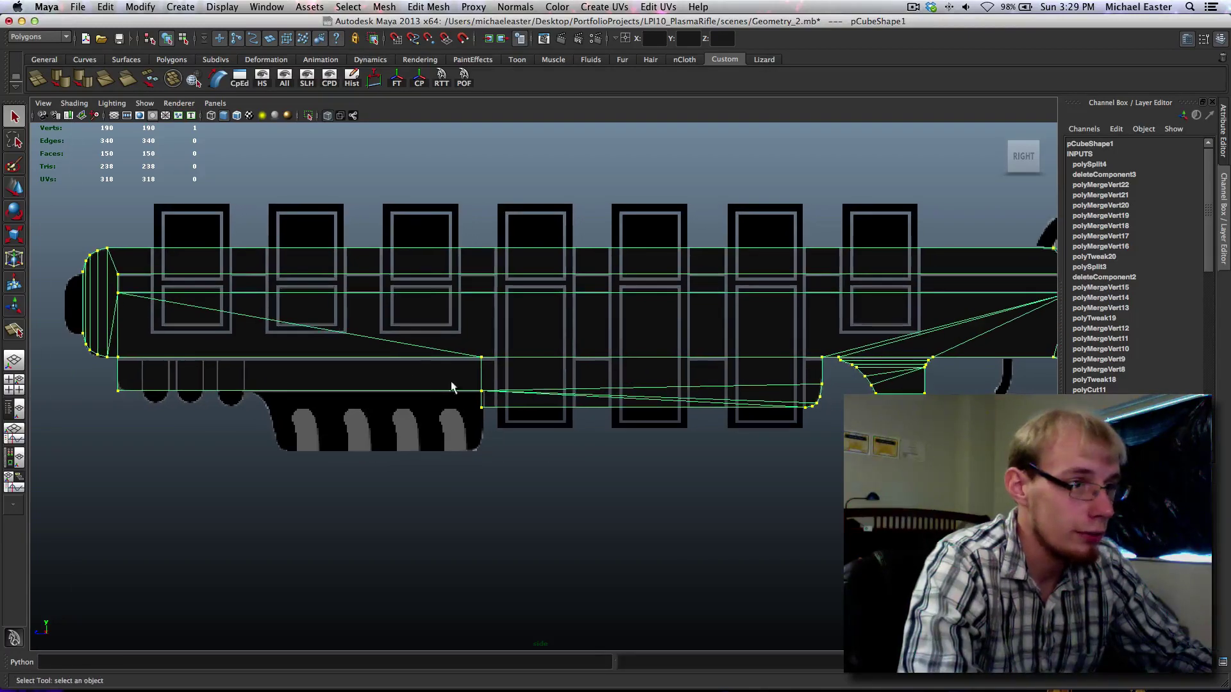
right_click_drag(431, 363, 487, 360)
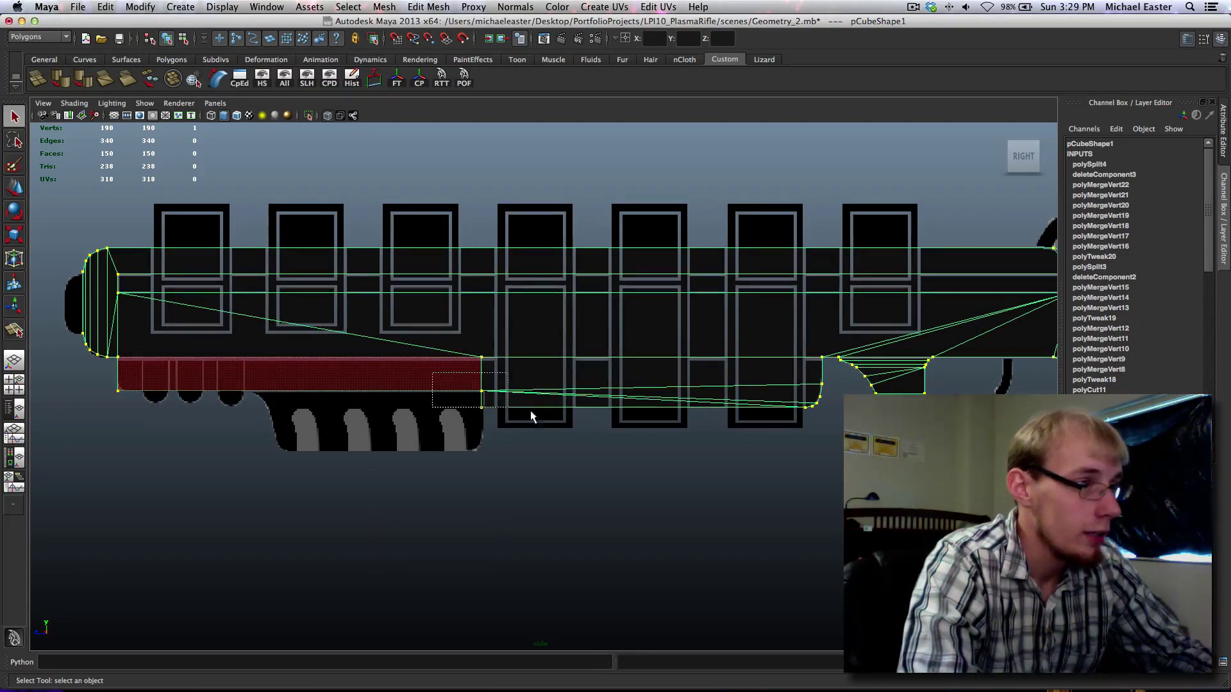
left_click(462, 378)
middle_click_drag(796, 468, 657, 458, "alt")
middle_click_drag(700, 401, 728, 387, "alt")
right_click_drag(571, 345, 598, 328)
Step: Switch to the front view and examine the flat body's position against the front reference image
key("space")
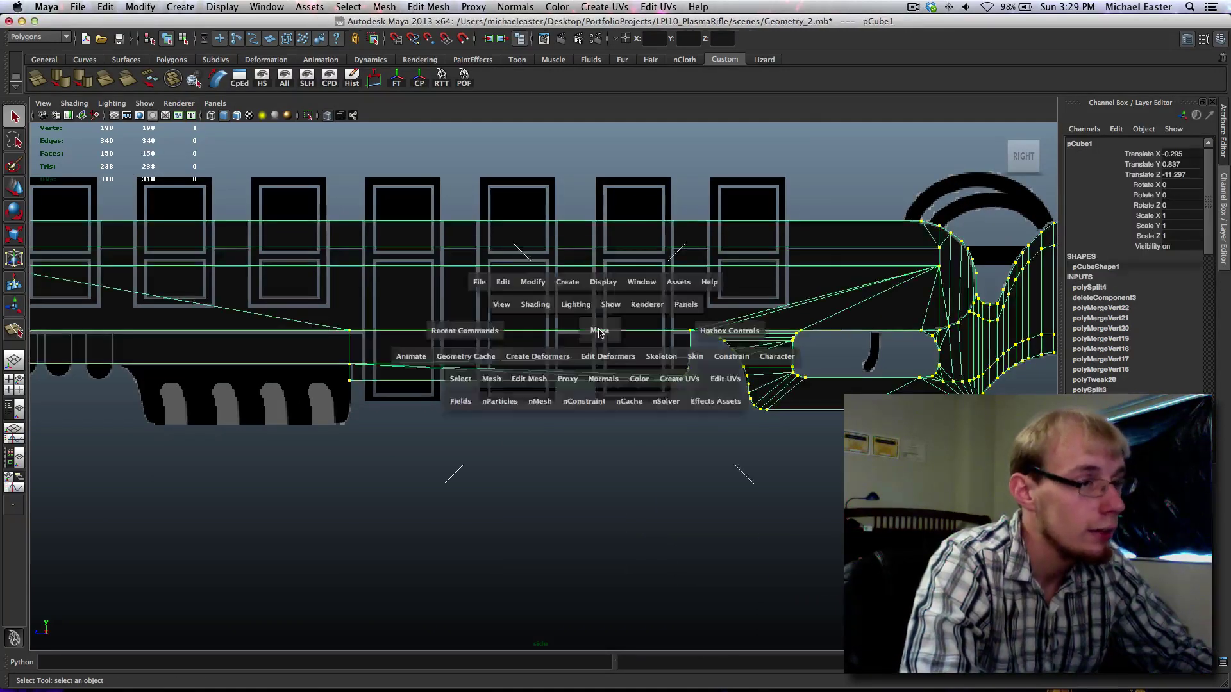
key("space")
middle_click_drag(336, 483, 352, 427, "alt")
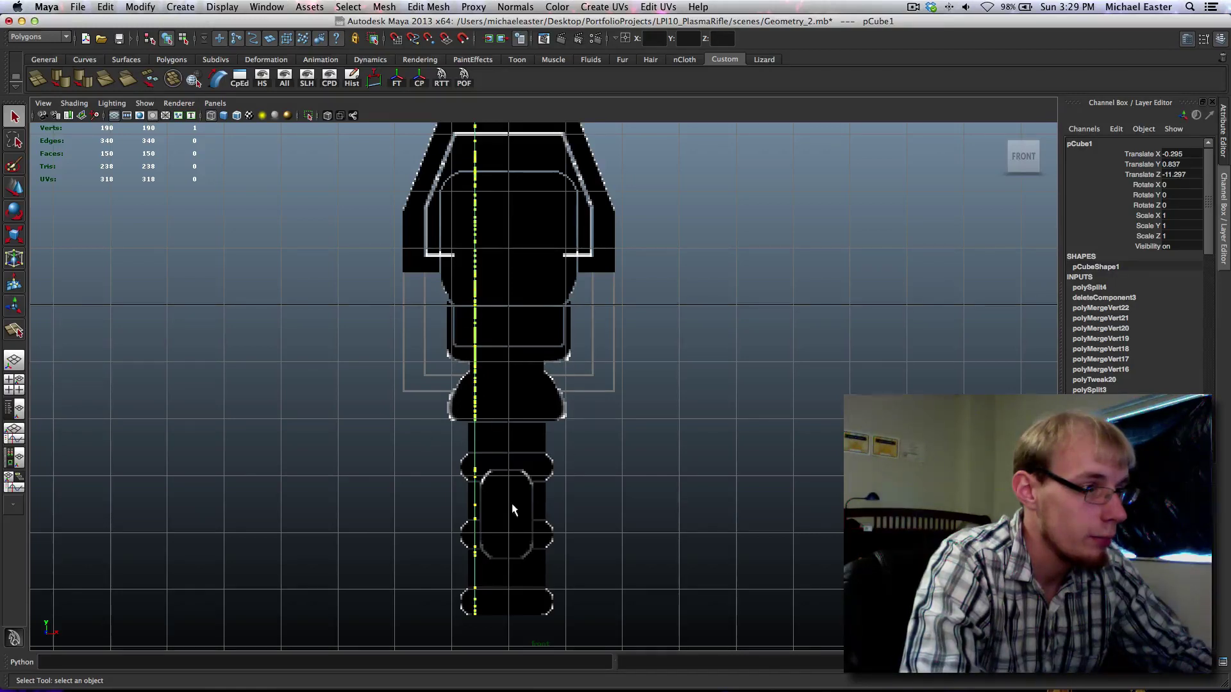
middle_click_drag(474, 319, 473, 420, "alt")
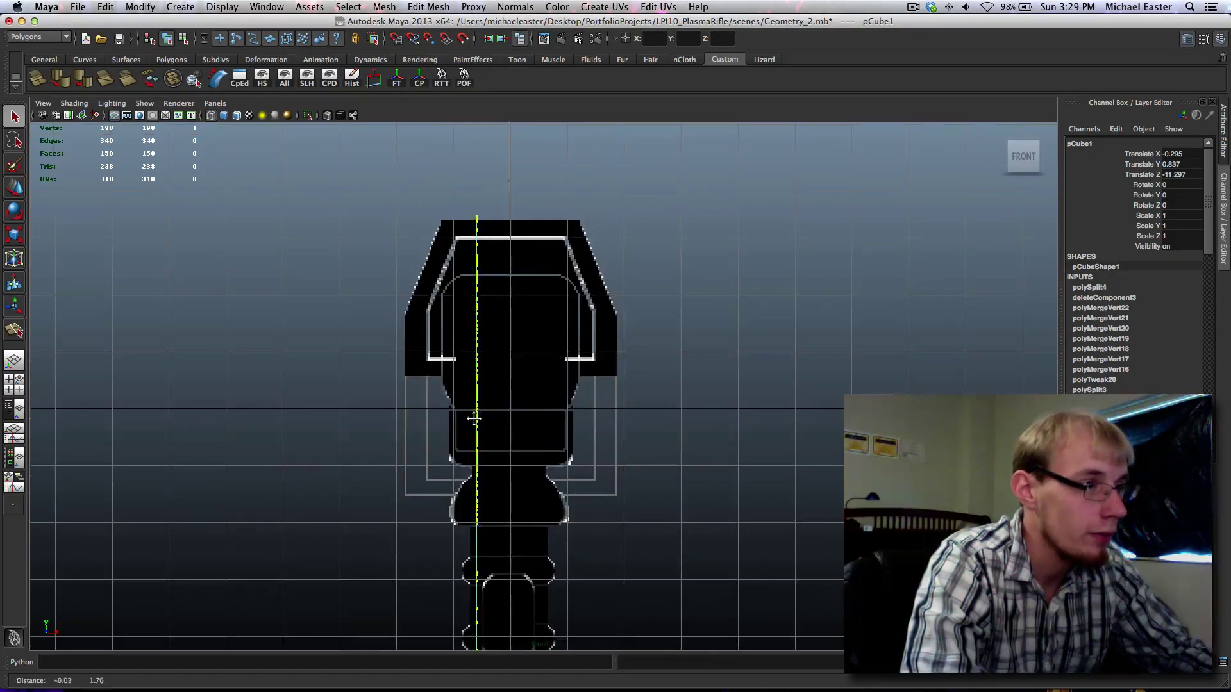
middle_click_drag(659, 543, 579, 433, "alt")
Step: Return to the right side view and examine the edge layout around the trigger opening, grip and stock, then the whole rifle
key("space")
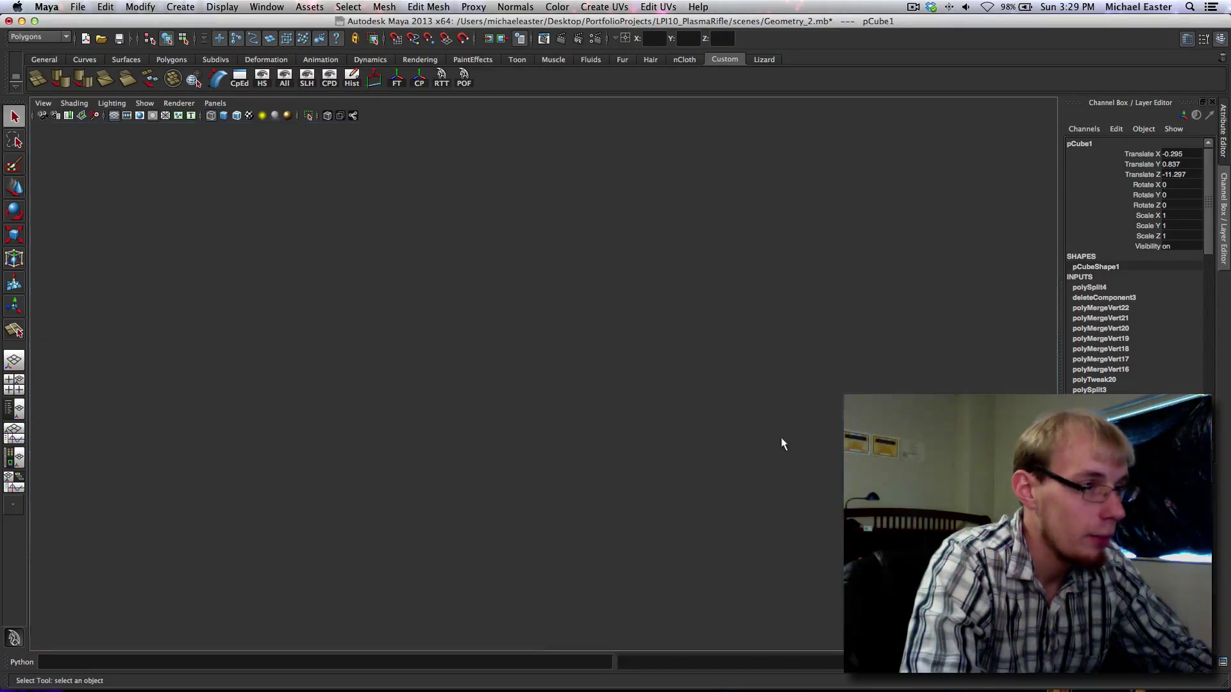
key("space")
middle_click_drag(840, 512, 606, 465, "alt")
middle_click_drag(445, 385, 581, 393, "alt")
middle_click_drag(841, 390, 808, 377, "alt")
middle_click_drag(610, 451, 787, 452, "alt")
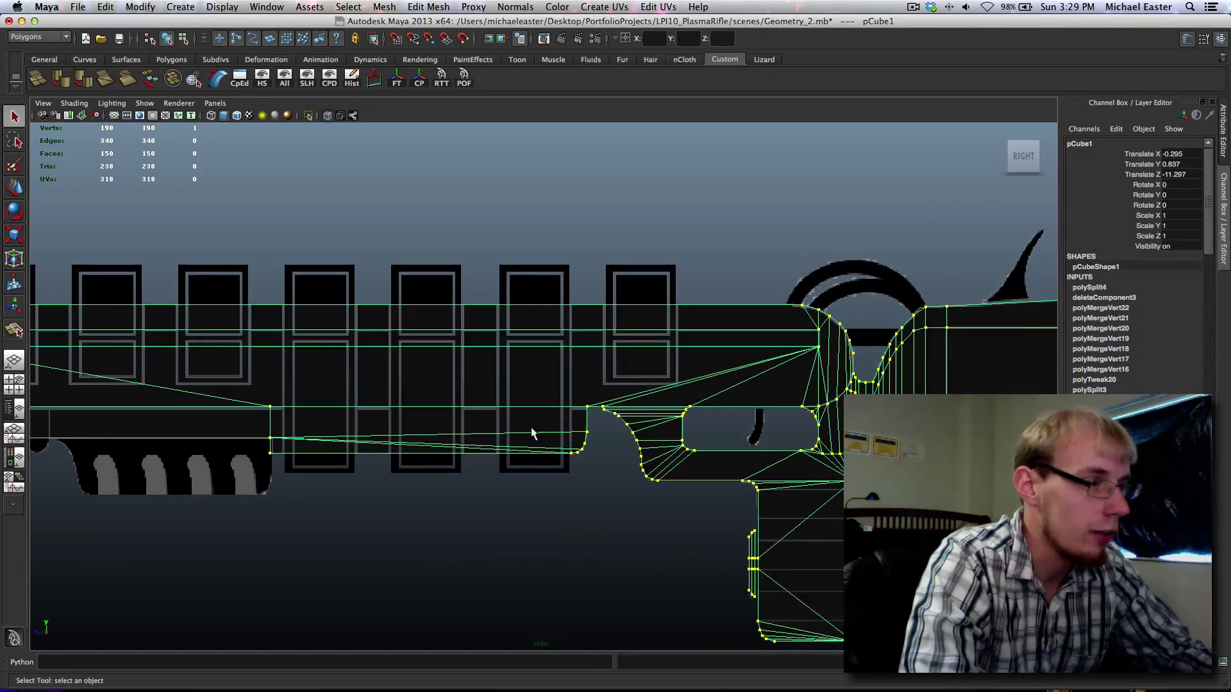
middle_click_drag(532, 433, 307, 382, "alt")
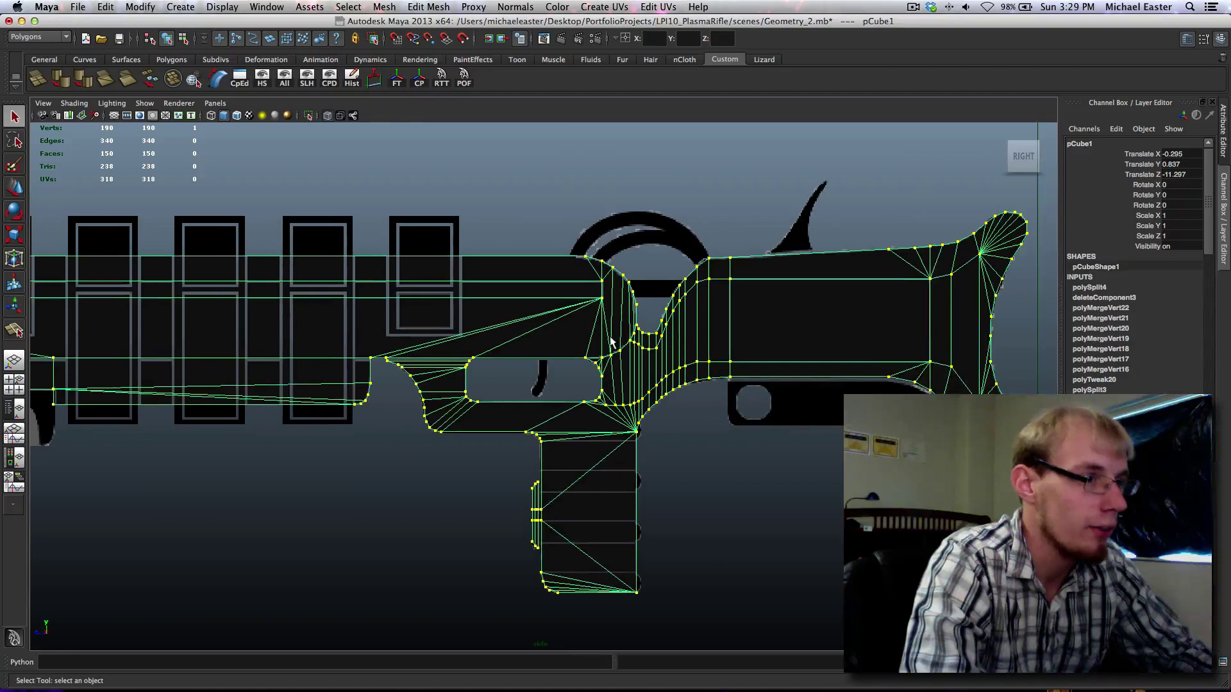
middle_click_drag(611, 343, 600, 375, "alt")
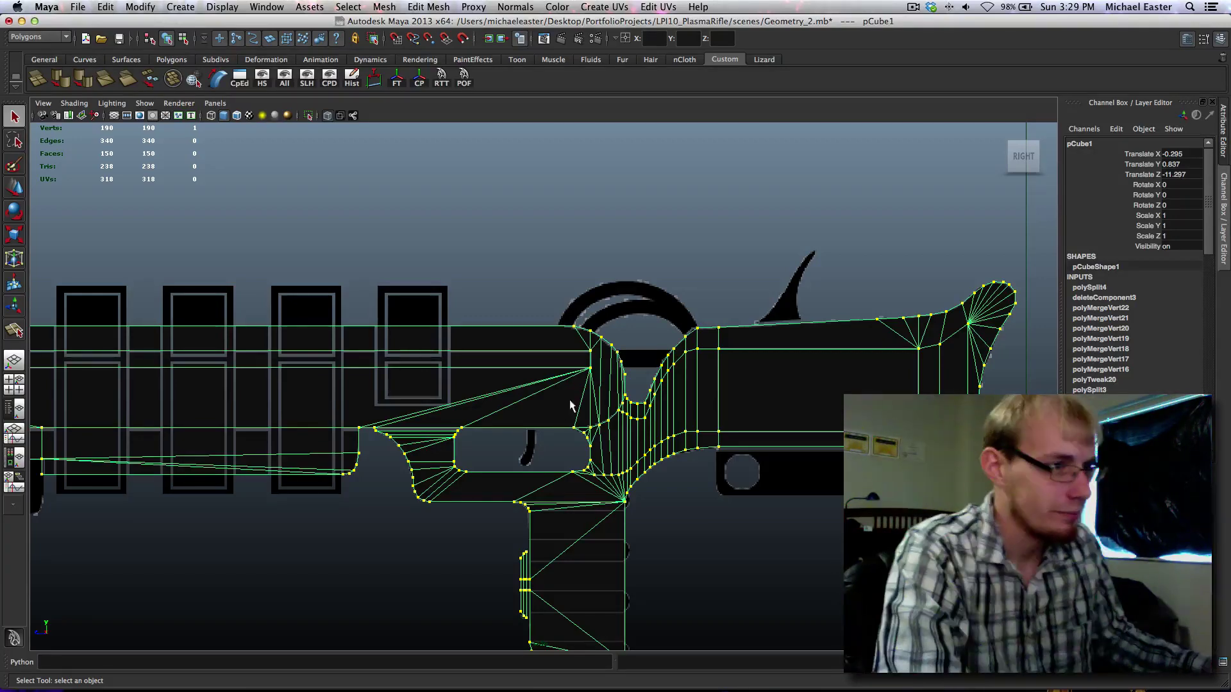
middle_click_drag(679, 426, 681, 382, "alt")
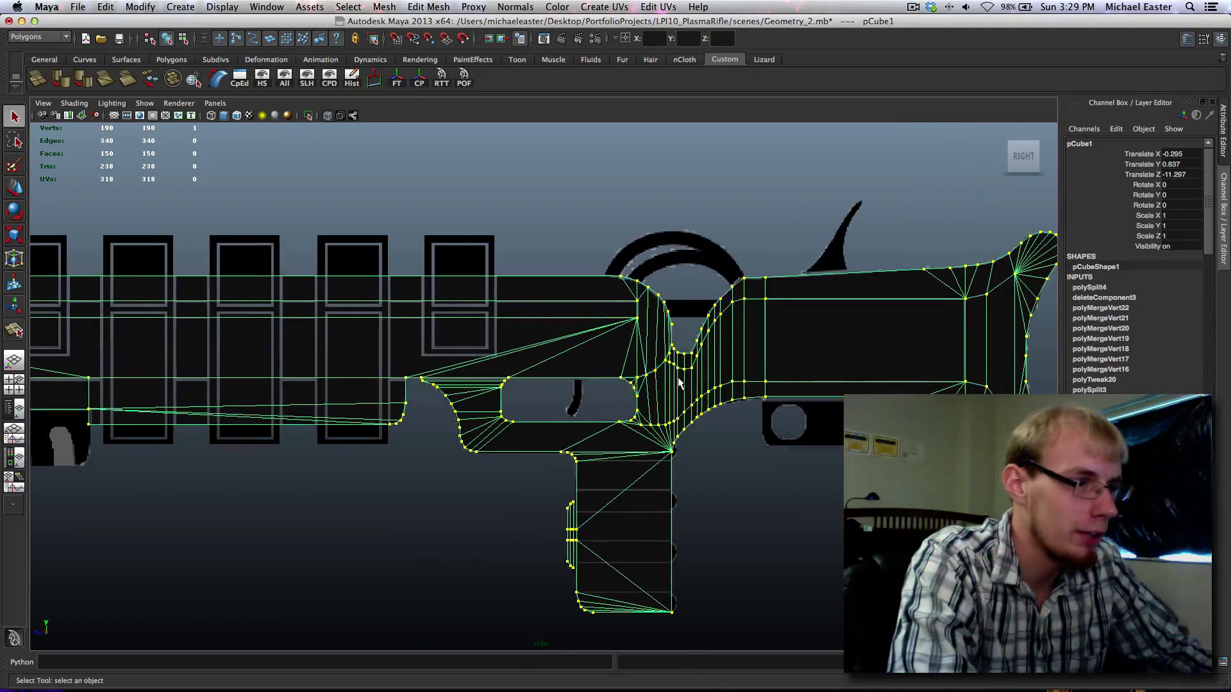
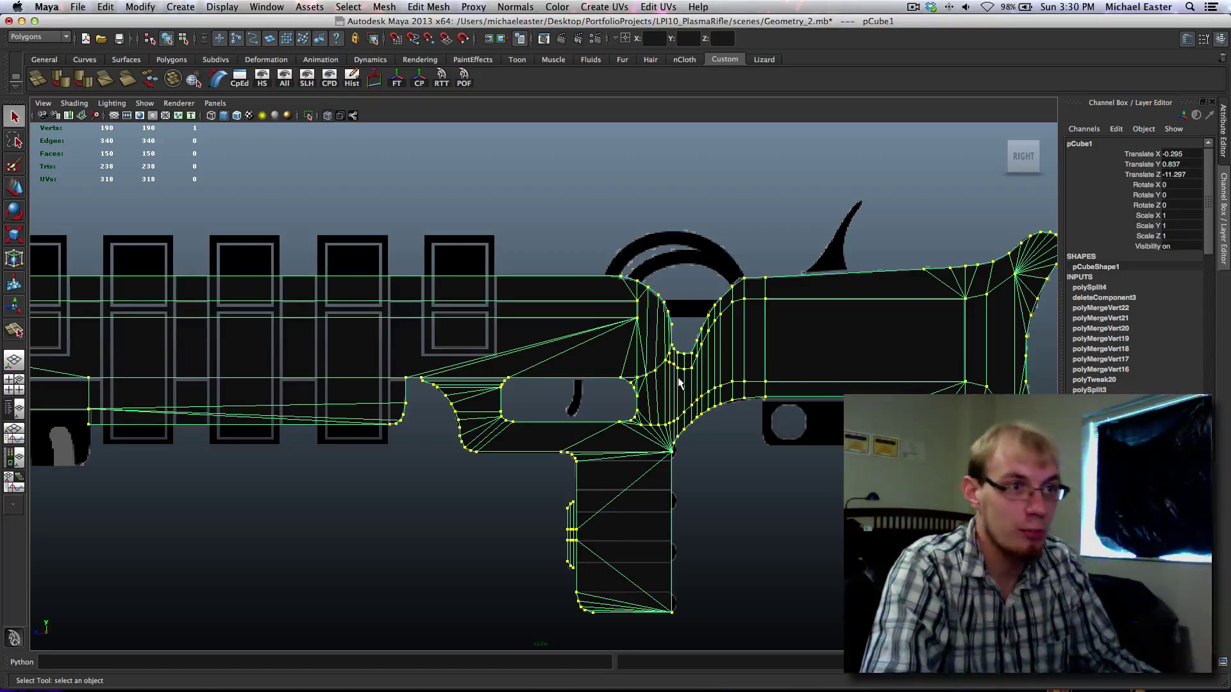
middle_click_drag(678, 377, 613, 350, "alt")
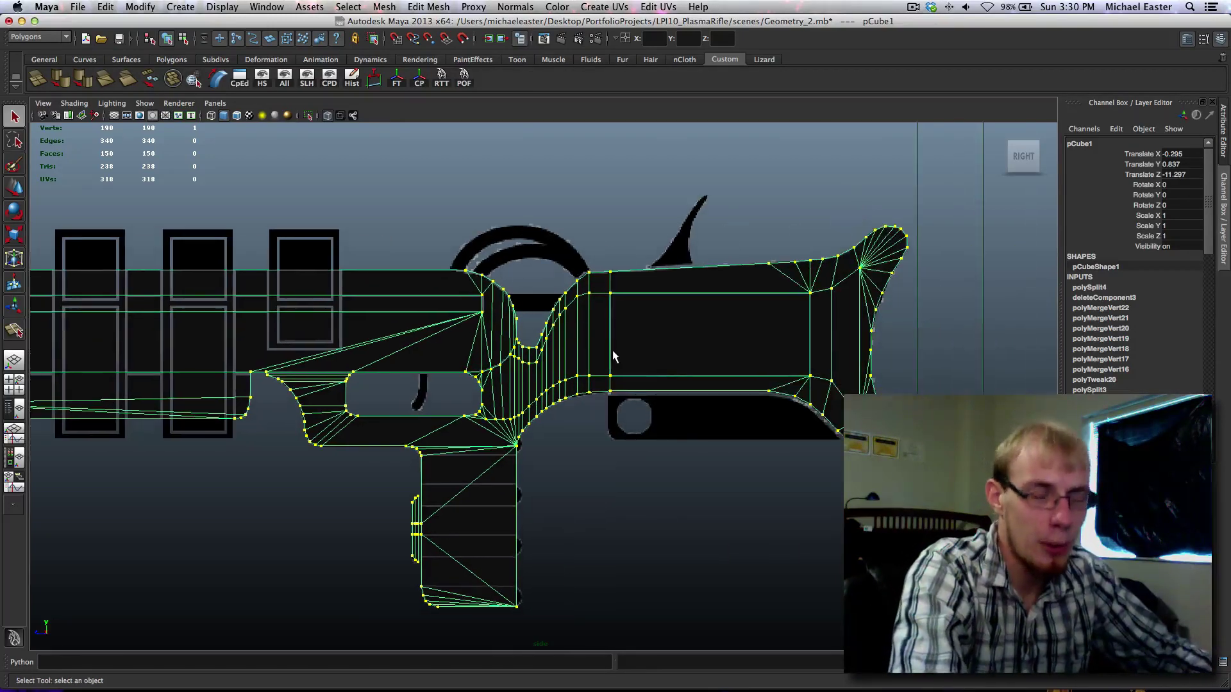
middle_click_drag(699, 411, 592, 435, "alt")
right_click_drag(592, 435, 711, 406, "alt")
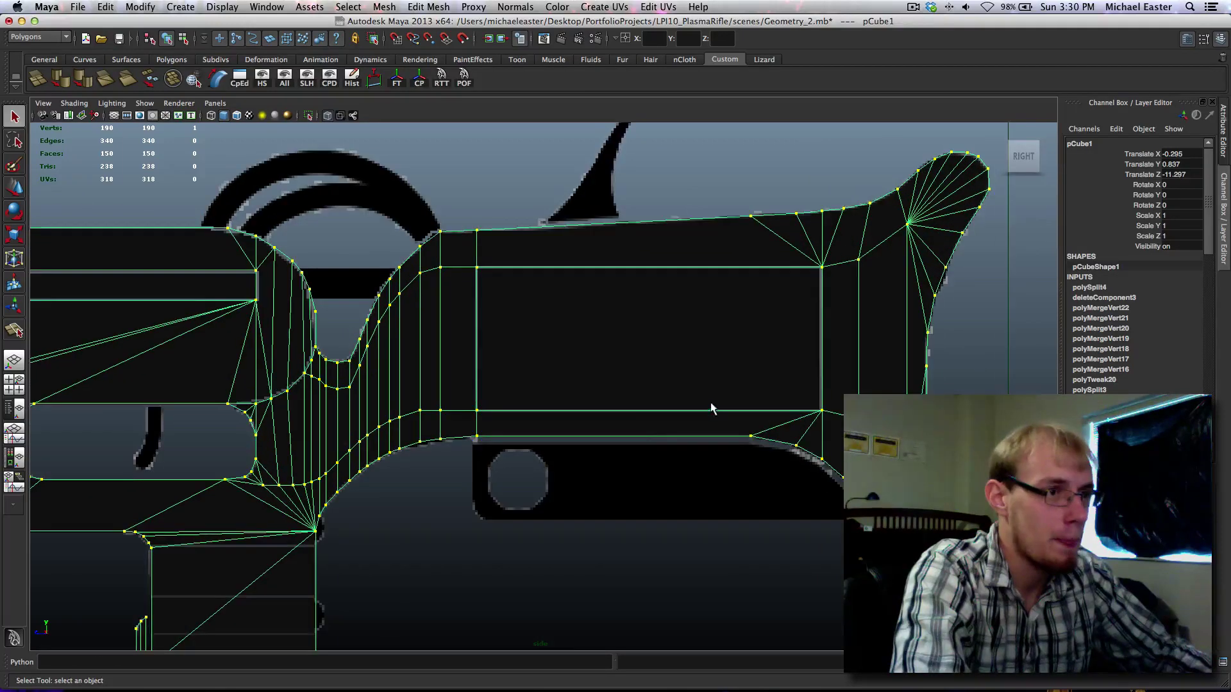
middle_click_drag(712, 407, 686, 414, "alt")
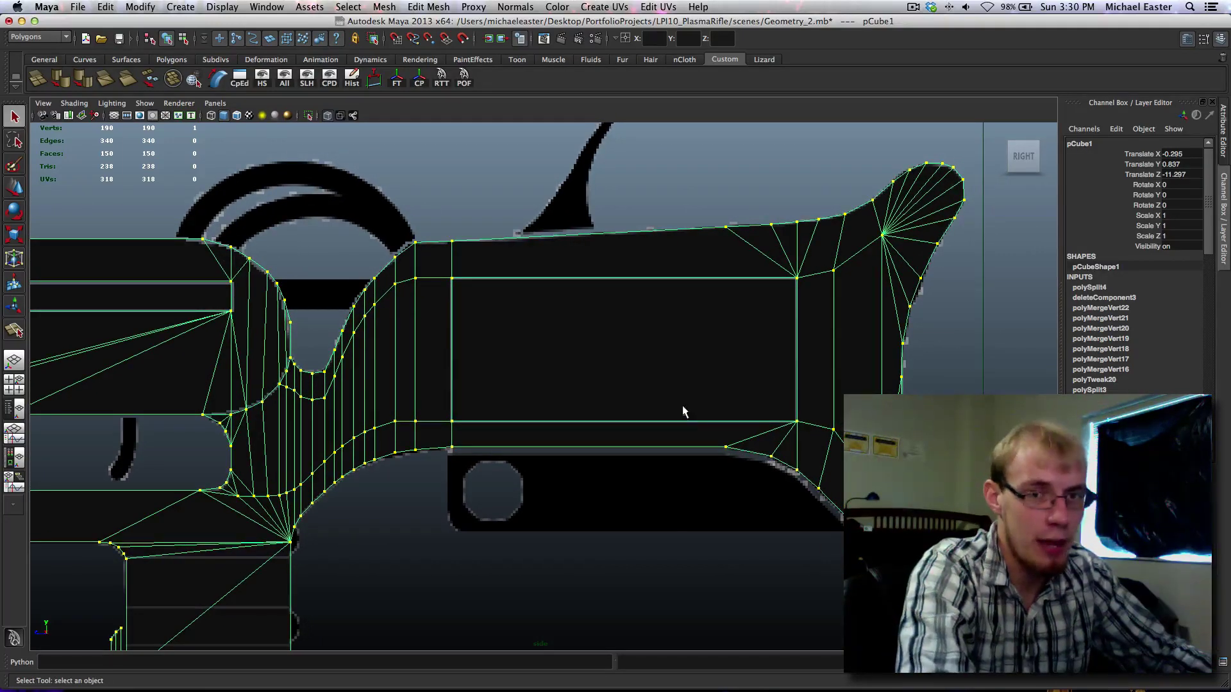
middle_click_drag(682, 330, 594, 428, "alt")
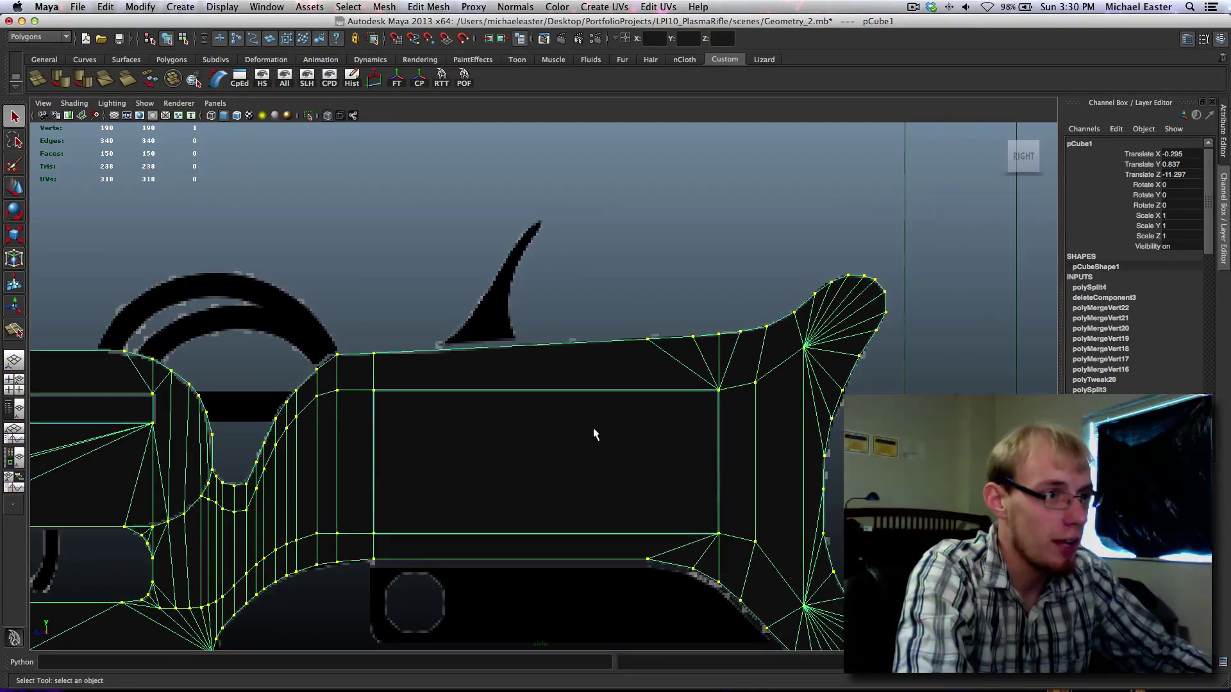
middle_click_drag(682, 345, 710, 365, "alt")
scroll(710, 366, "down", 8)
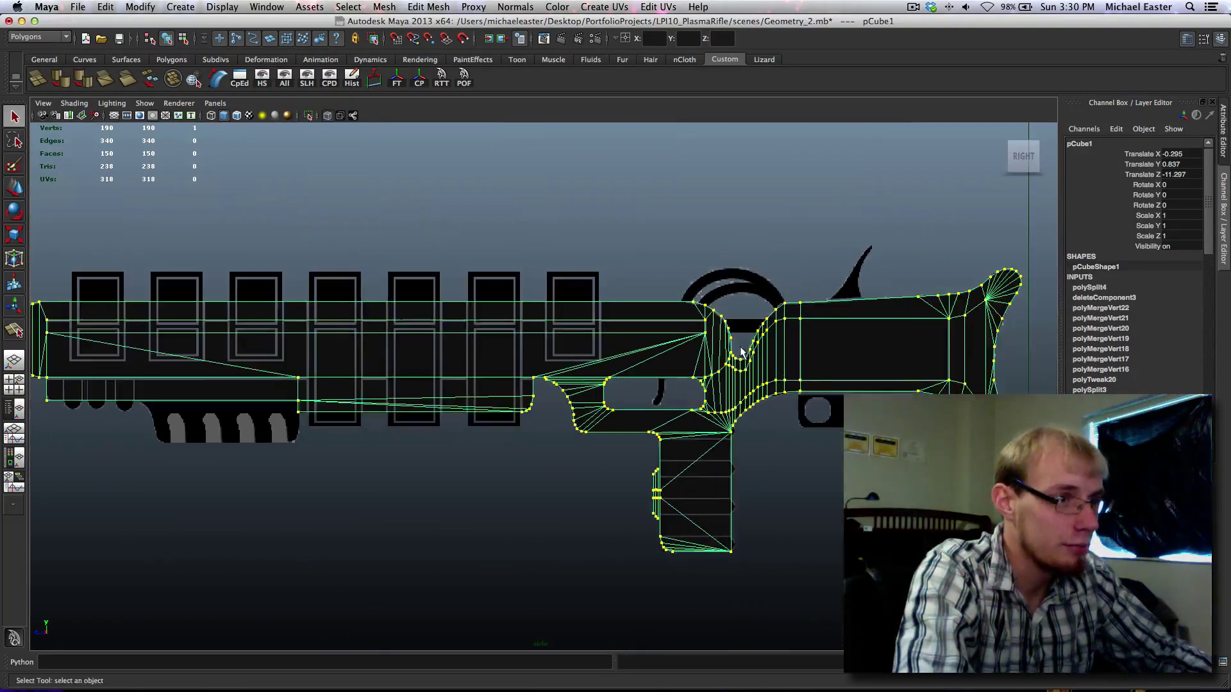
Step: In the front view, move the body to -0.415 on X, aligning it with the side of the reference image's grip
middle_click_drag(592, 376, 566, 316, "alt")
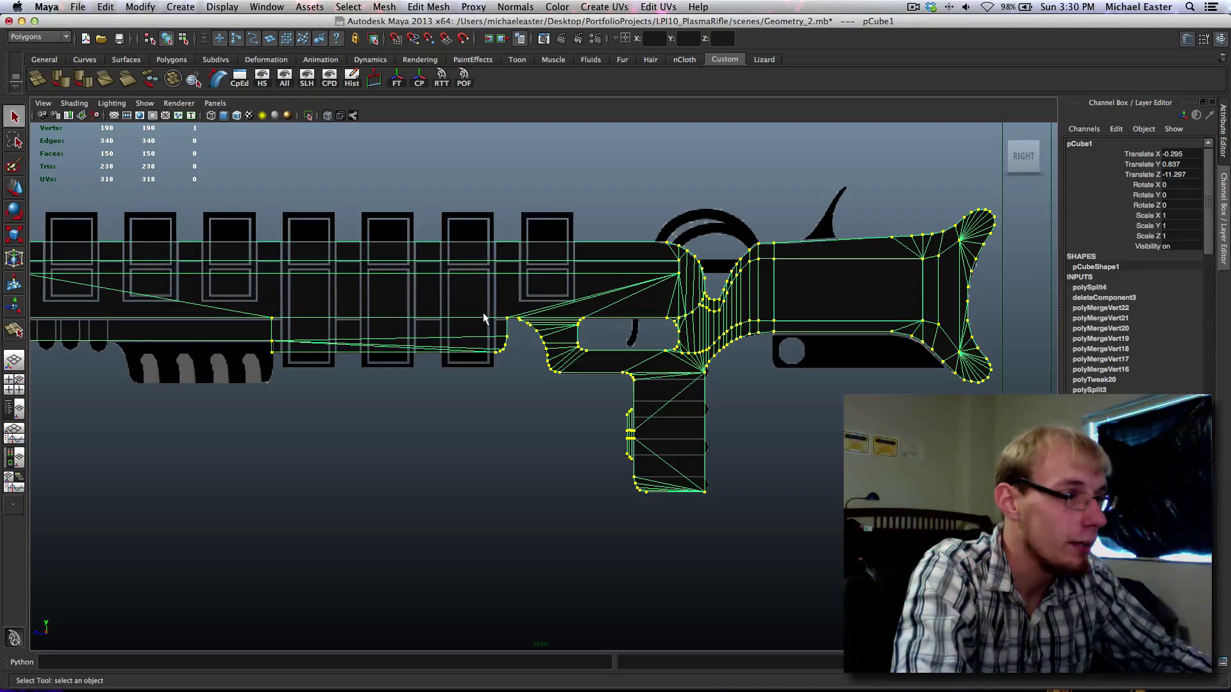
key("space")
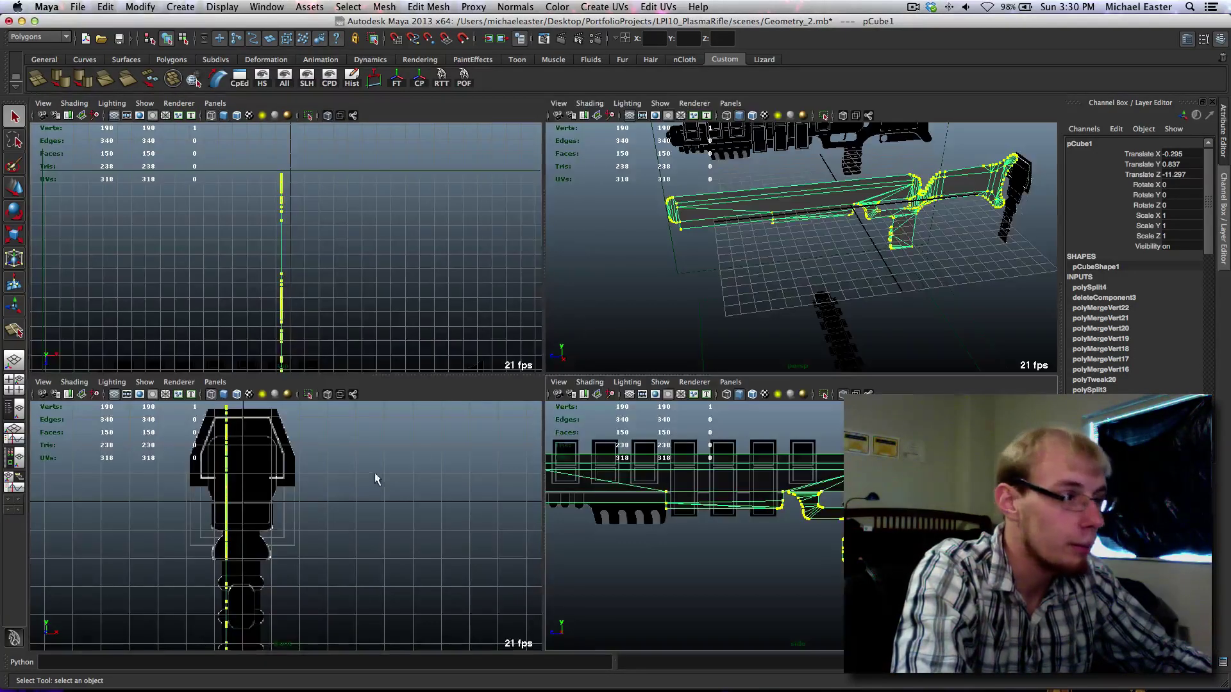
key("space")
scroll(385, 474, "up", 5)
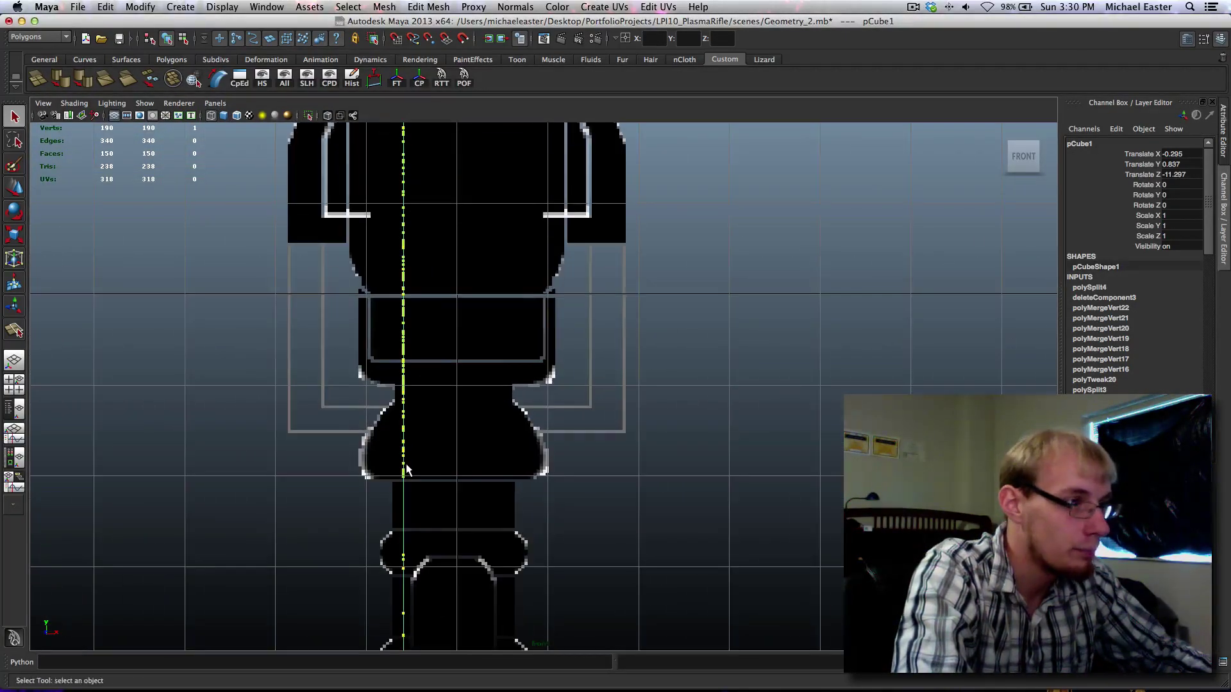
middle_click_drag(405, 465, 455, 452, "alt")
key("w")
middle_click_drag(577, 398, 568, 400, "shift")
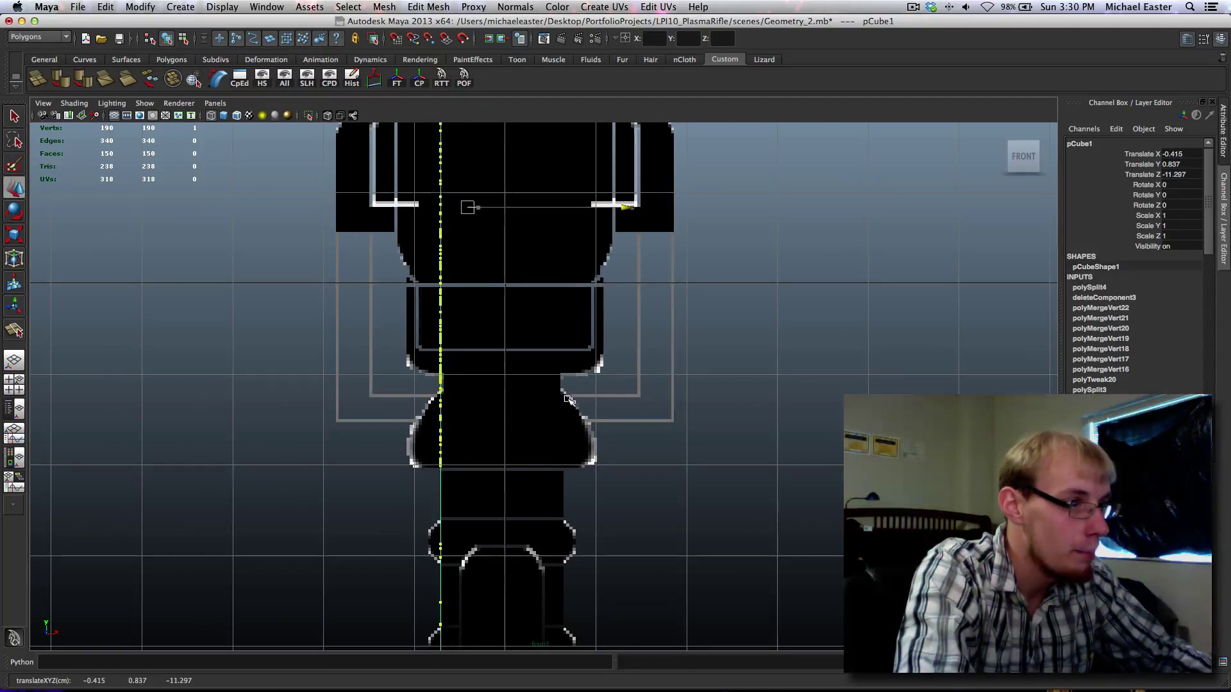
scroll(569, 399, "down", 5)
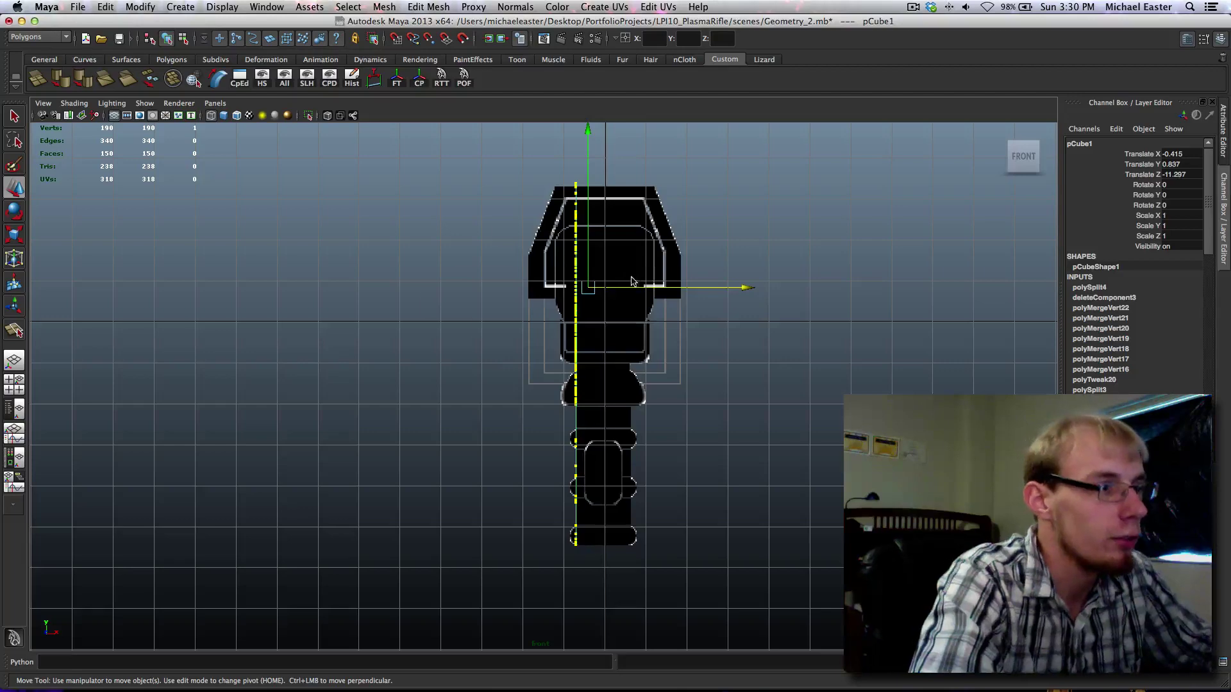
Step: Return to the right side view and examine the stock's large rectangular face and the thin face beneath it, ending in object mode
key("space")
key("space")
key("space")
key("space")
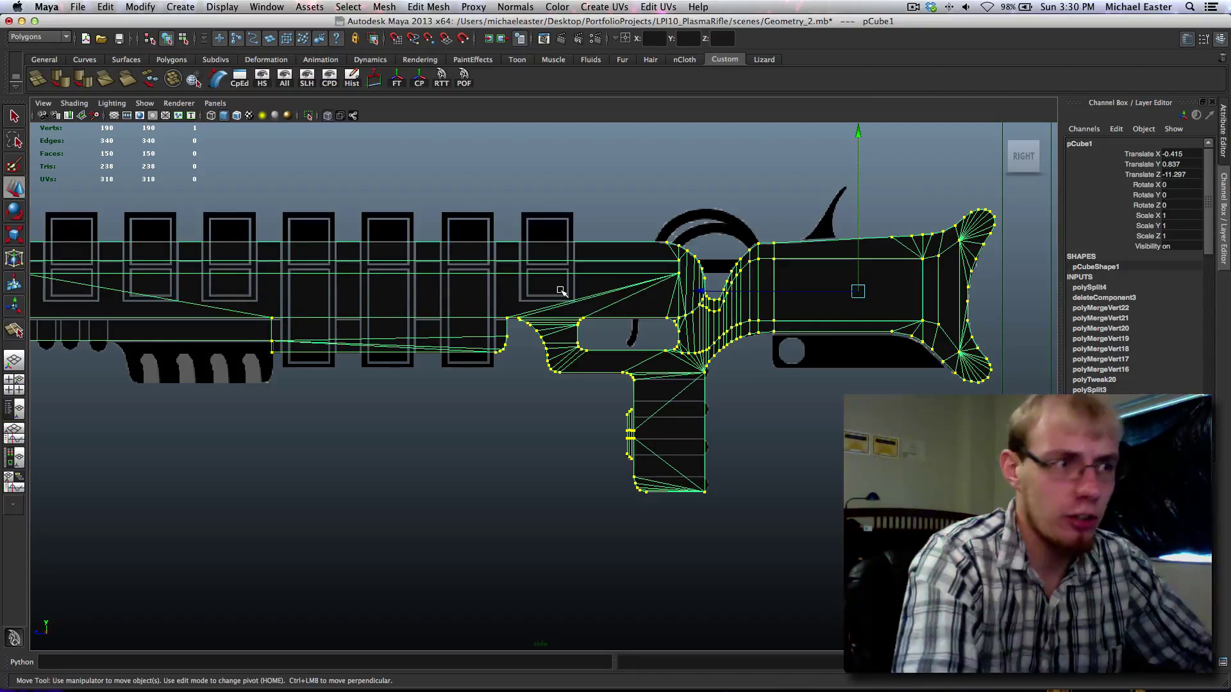
right_click_drag(913, 294, 907, 310)
key("q")
left_click(827, 310)
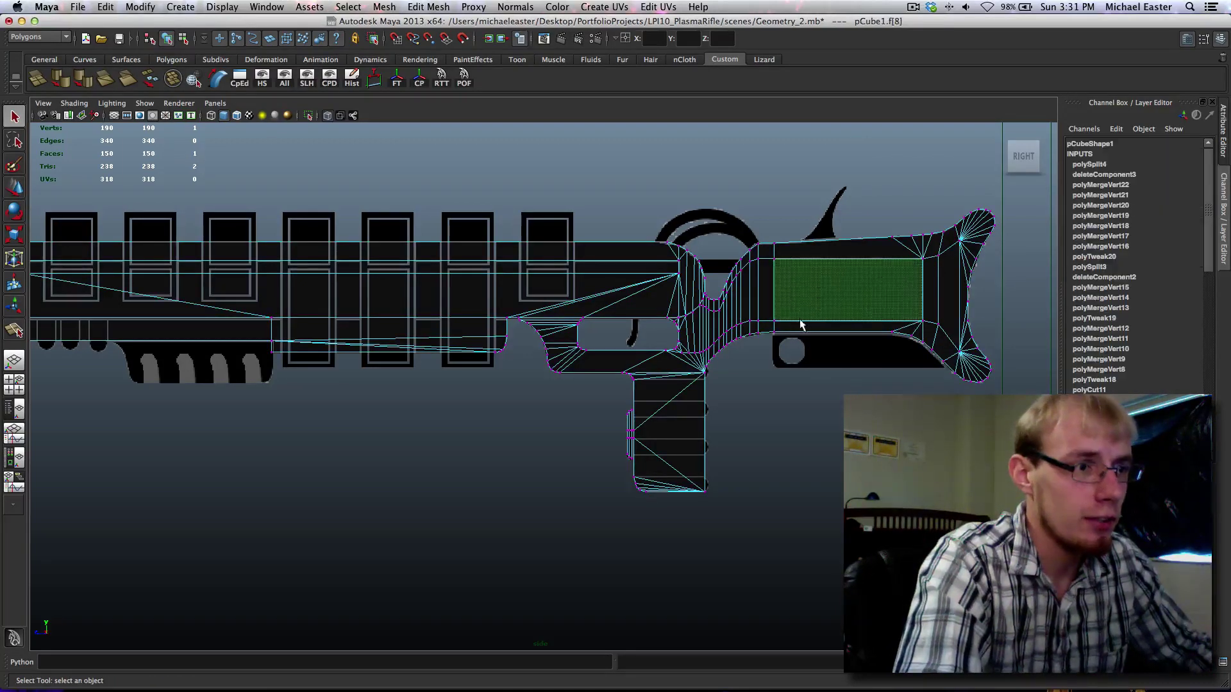
middle_click_drag(800, 320, 754, 313, "alt")
left_click(760, 319)
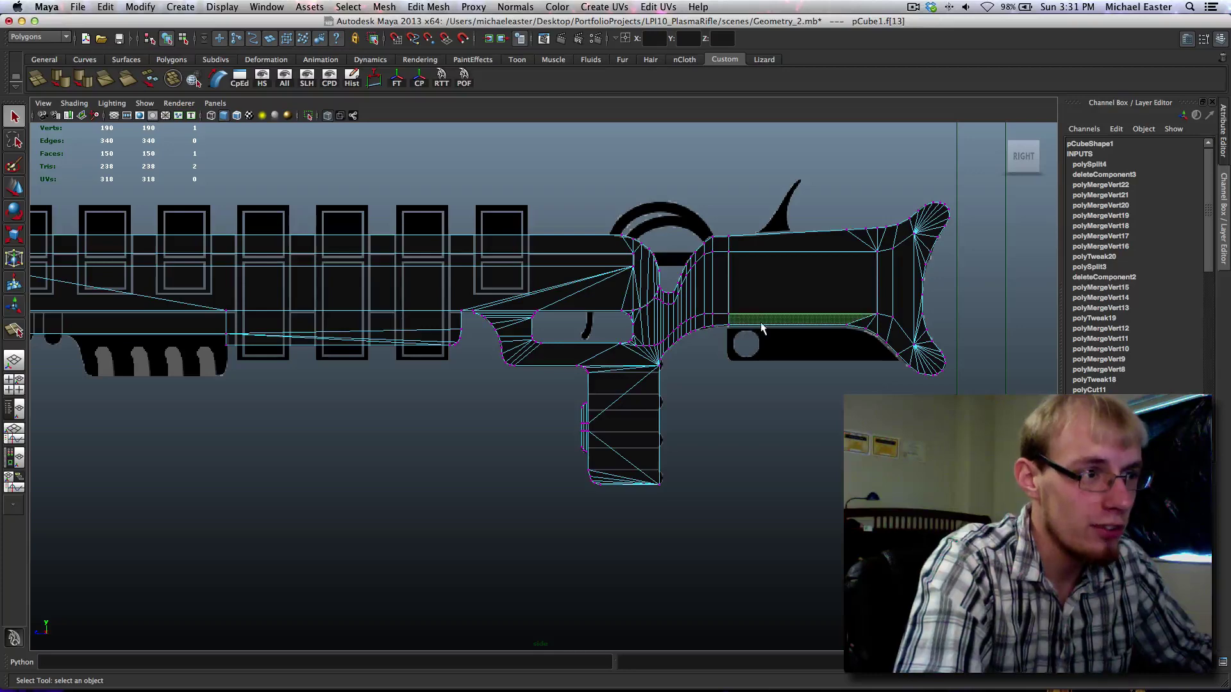
key("f")
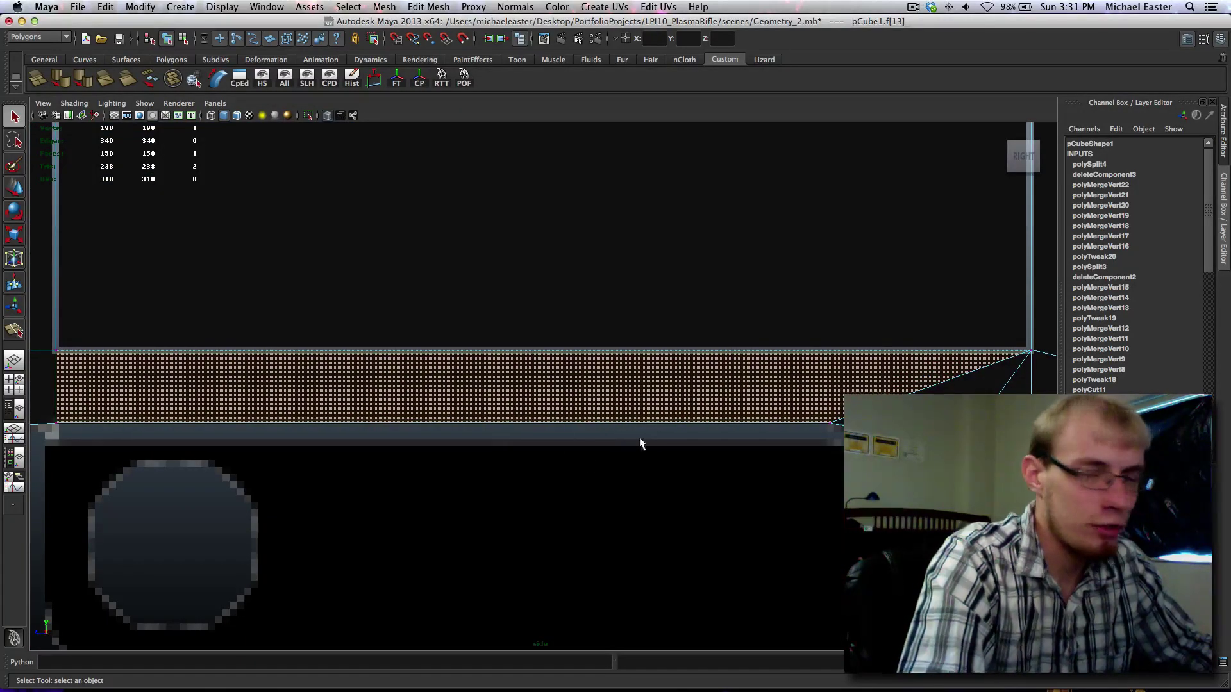
scroll(513, 340, "down", 10)
middle_click_drag(429, 331, 487, 305, "alt")
right_click_drag(526, 298, 512, 309)
key("F8")
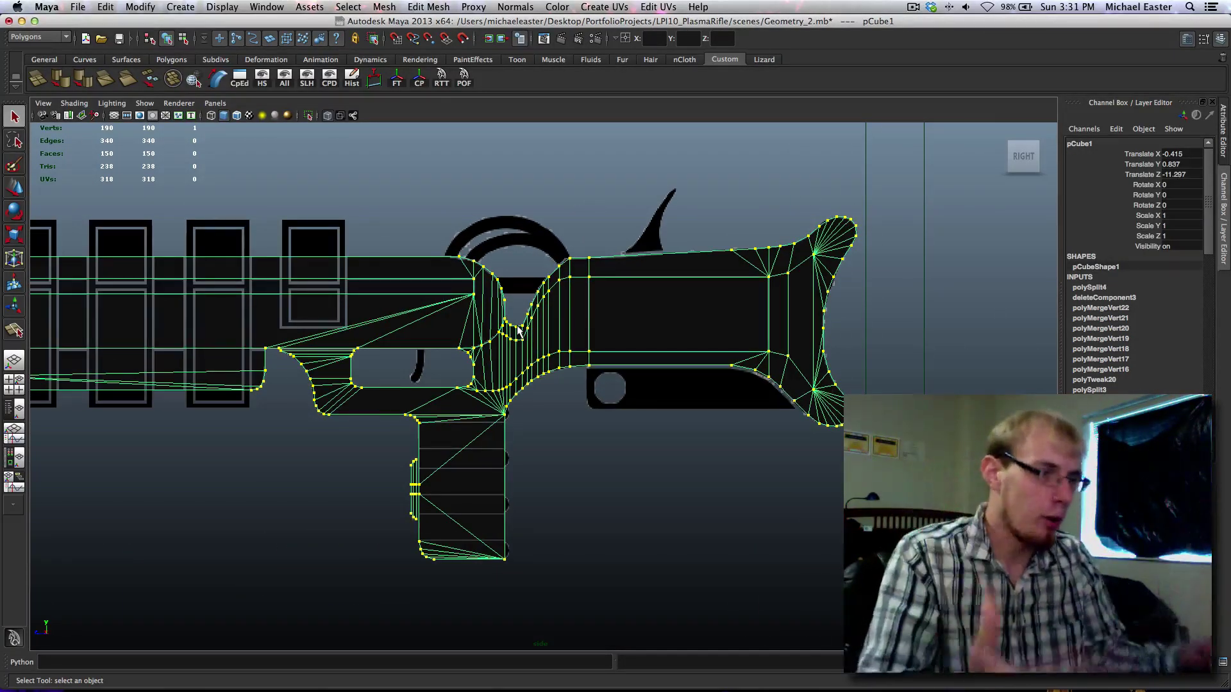
Step: Examine the body's edge layout against the side reference from the barrel underside to the trigger opening and stock, ending in four views
middle_click_drag(554, 346, 695, 261, "alt")
middle_click_drag(491, 278, 479, 325, "alt")
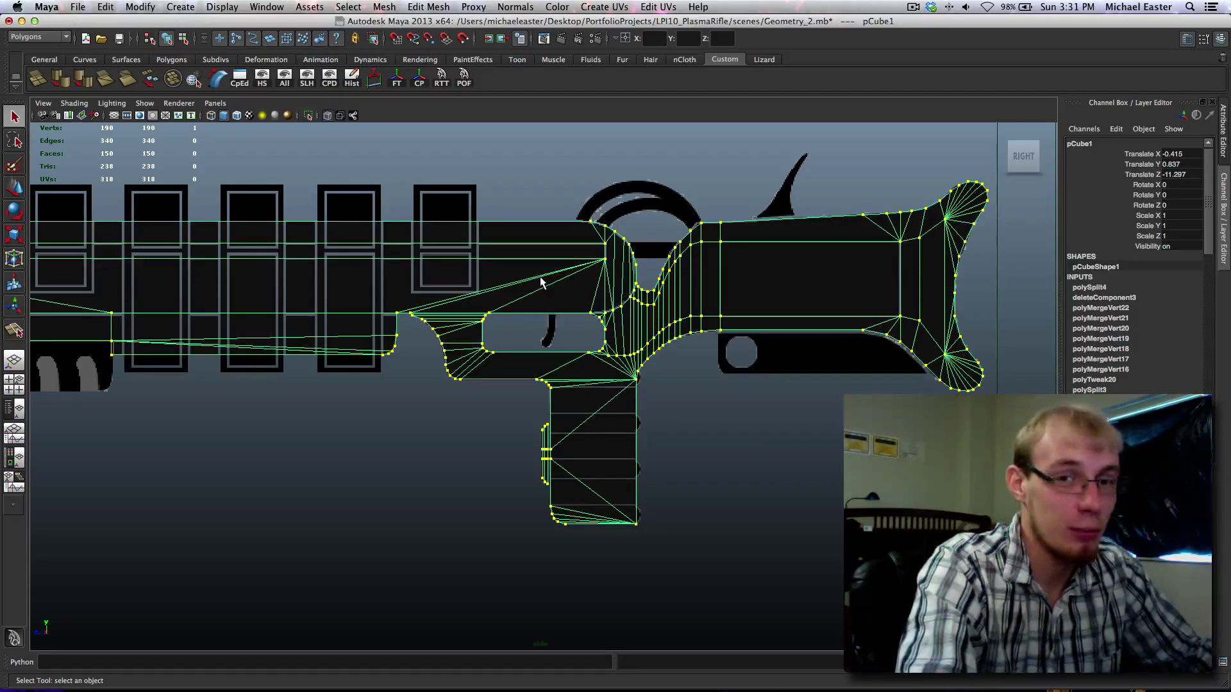
middle_click_drag(521, 294, 614, 290, "alt")
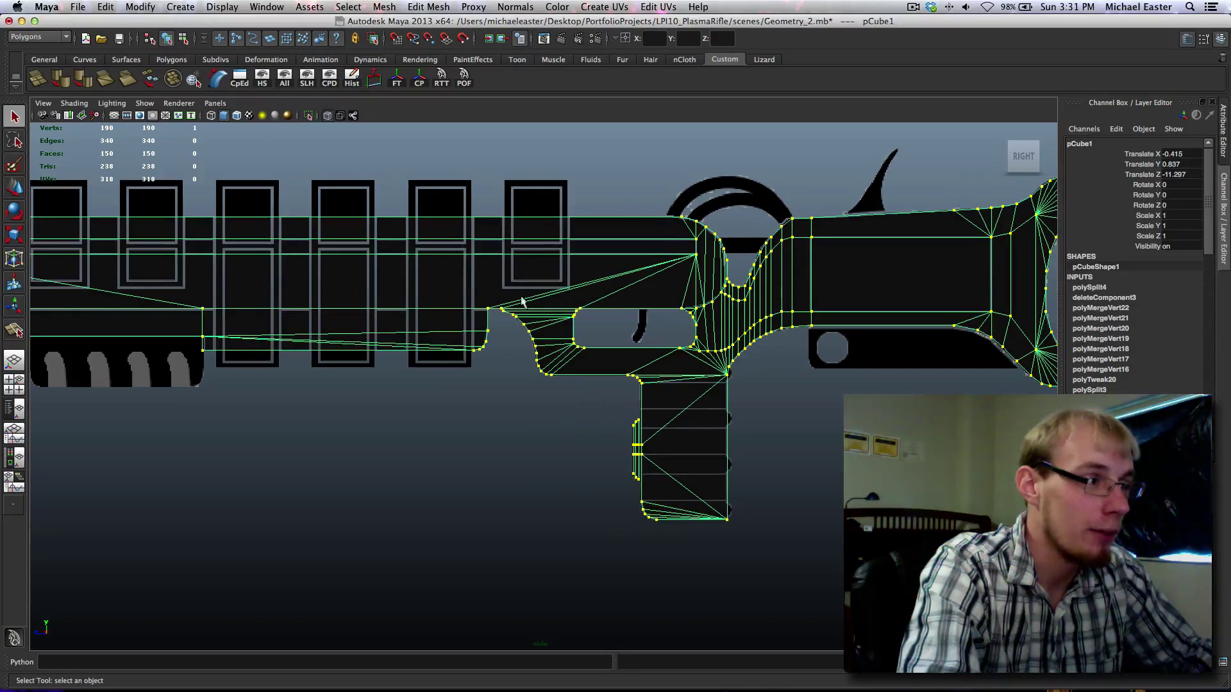
middle_click_drag(482, 298, 556, 295, "alt")
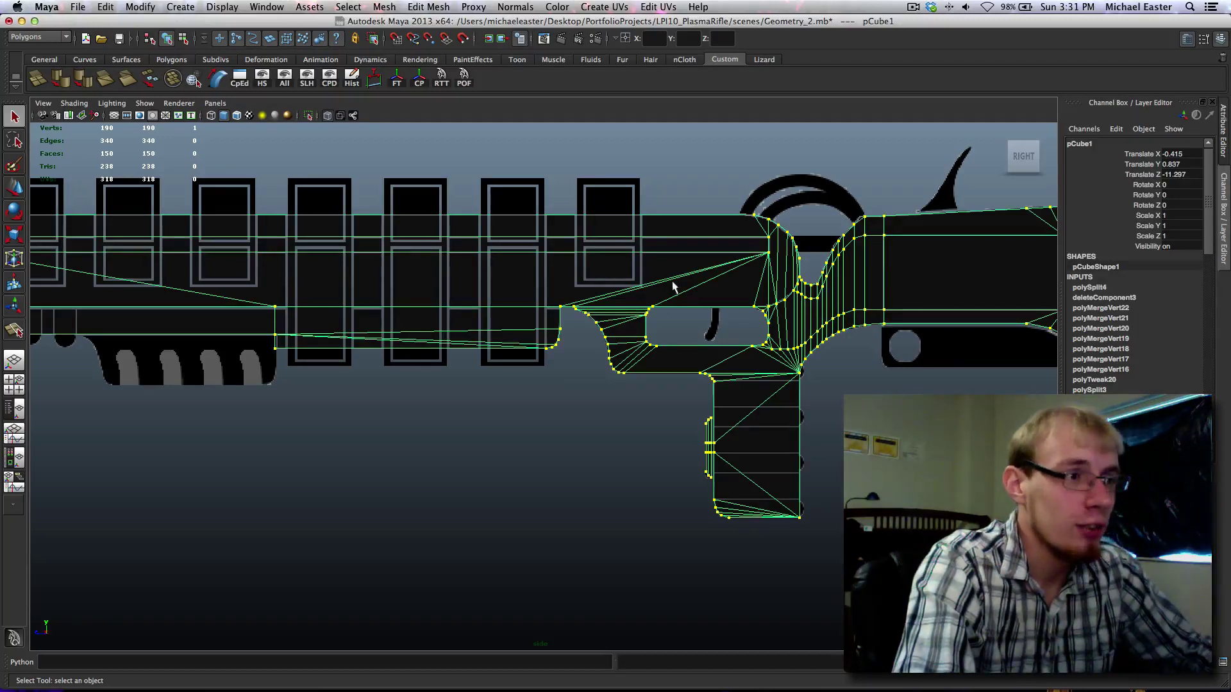
middle_click_drag(674, 287, 542, 299, "alt")
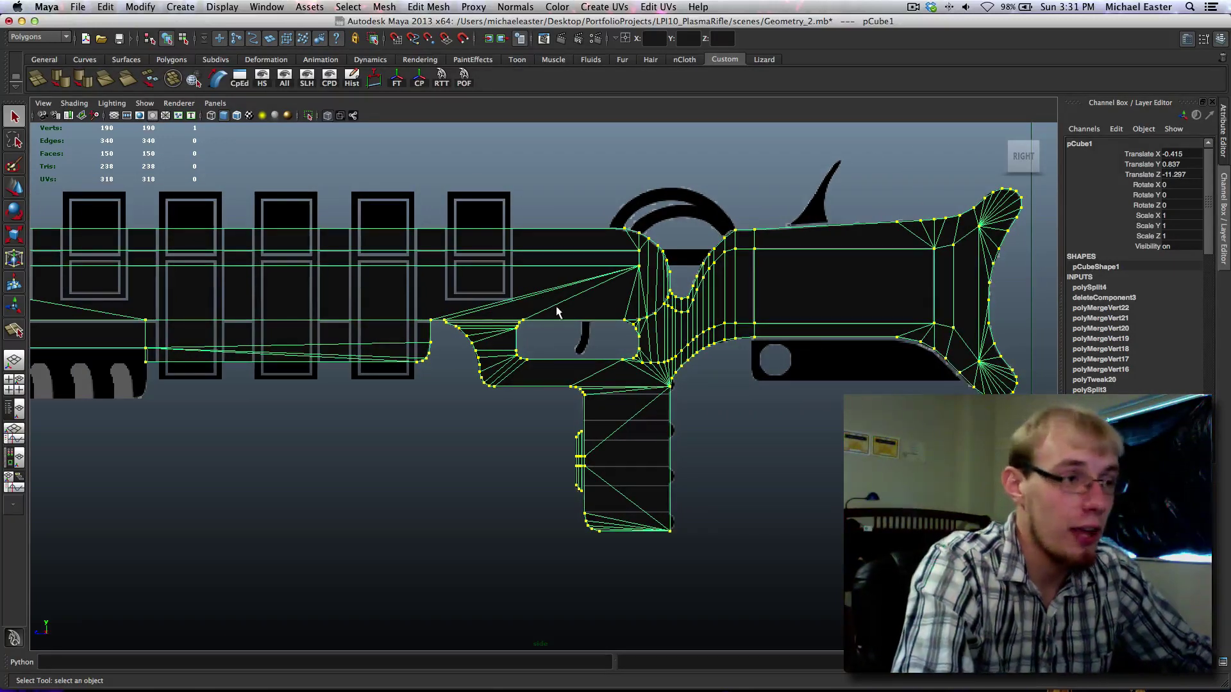
middle_click_drag(611, 325, 530, 314, "alt")
key("space")
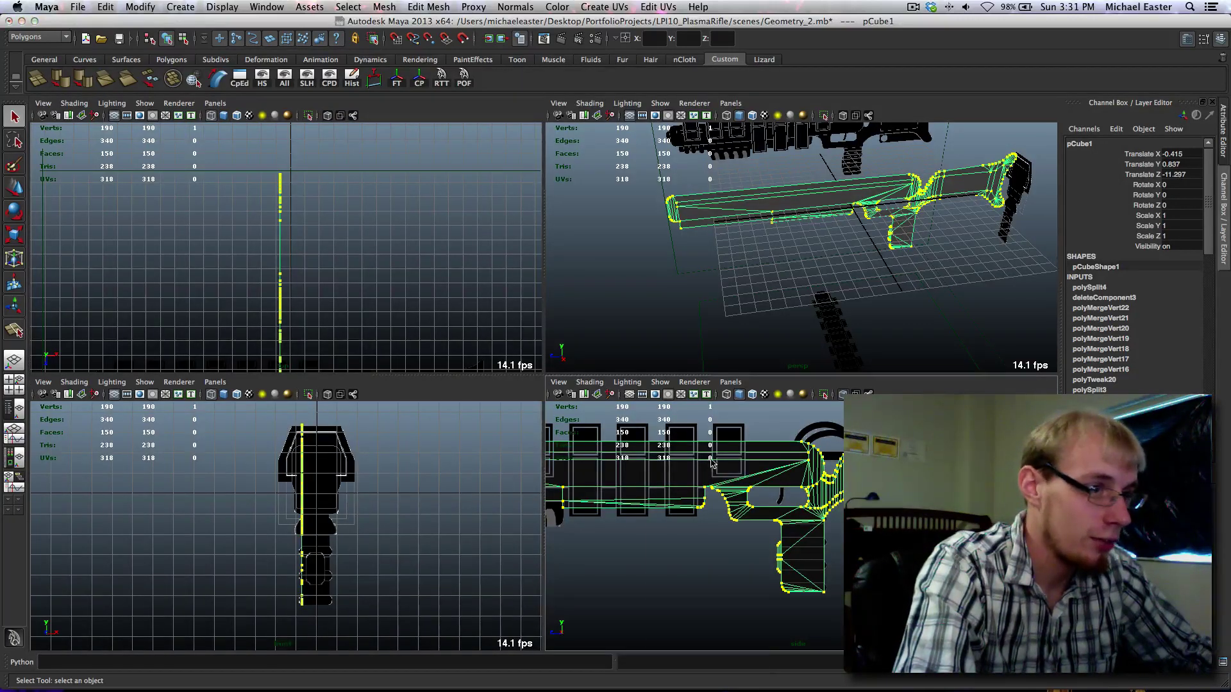
right_click_drag(711, 462, 711, 424)
scroll(710, 463, "down", 5)
middle_click_drag(692, 483, 706, 478, "alt")
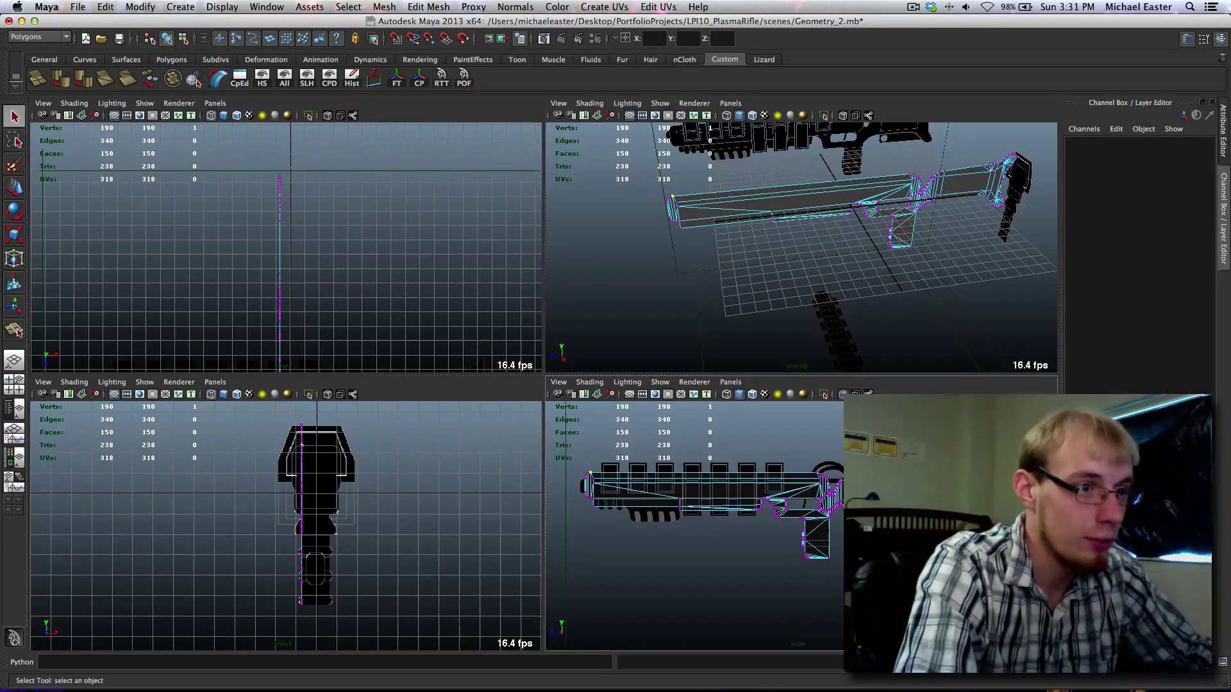
right_click_drag(783, 493, 722, 458)
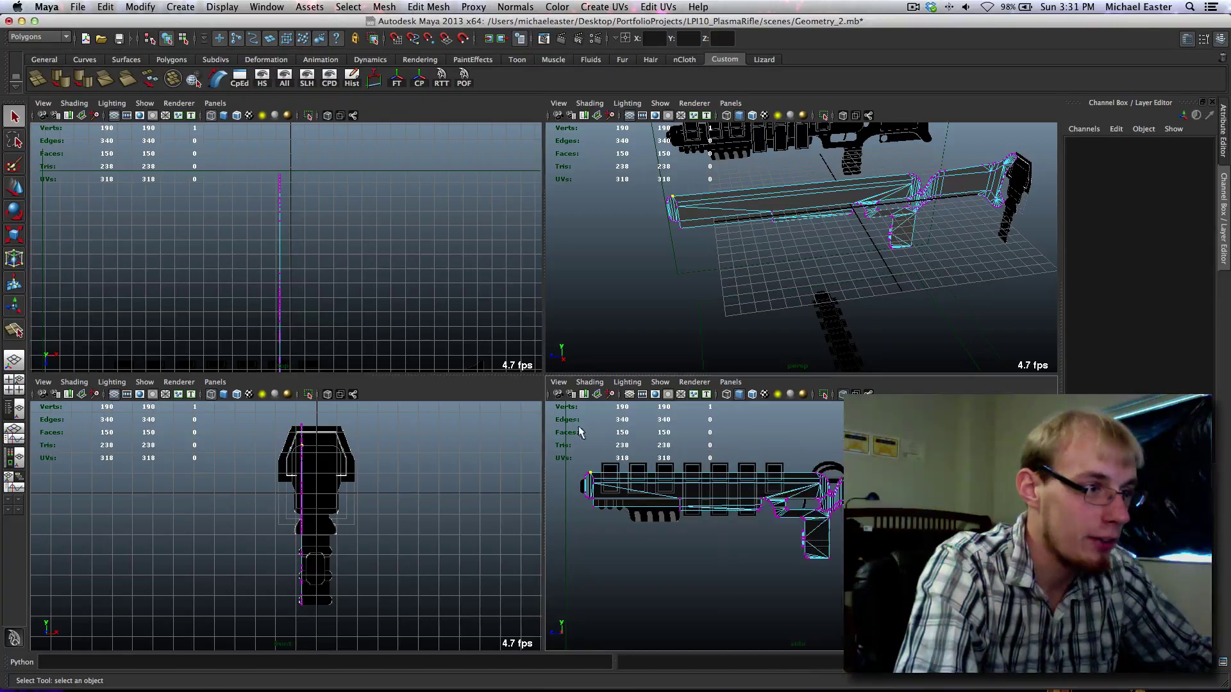
left_click_drag(537, 462, 568, 452)
right_click_drag(721, 460, 809, 454)
left_click(771, 470)
left_click(667, 472)
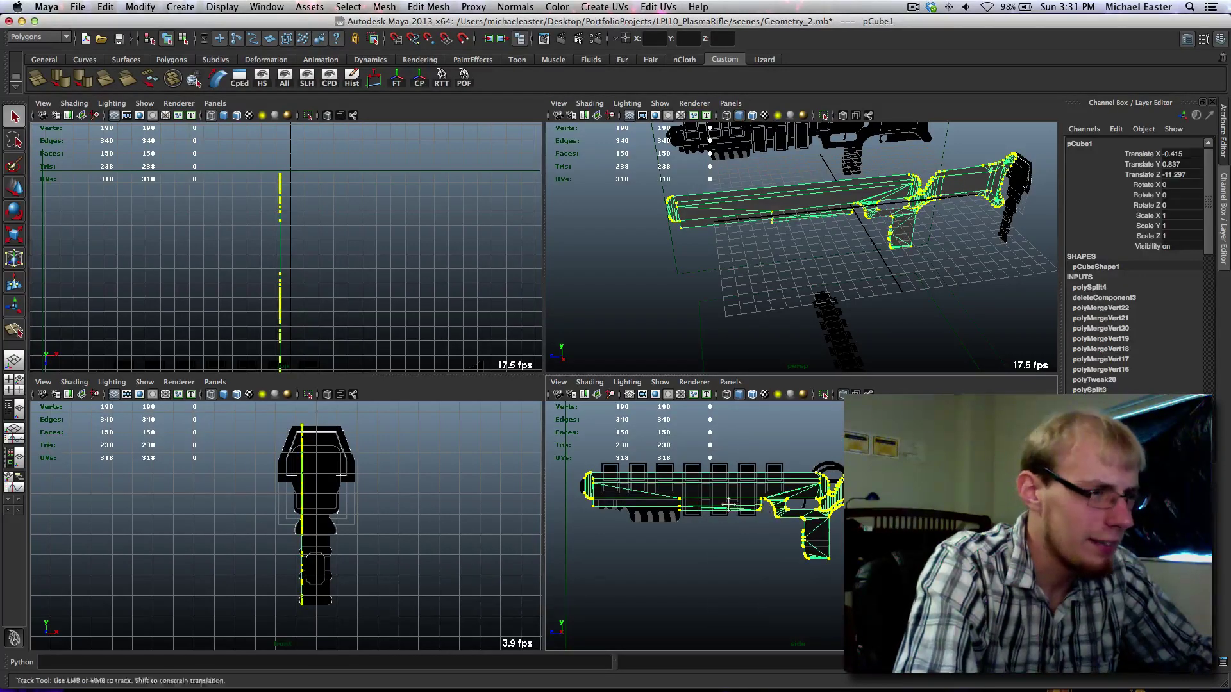
middle_click_drag(742, 508, 760, 489, "alt")
Step: Extrude all of the body's faces along X, snap them to the grid's centre line, and return to object mode in perspective
right_click_drag(796, 461, 747, 460)
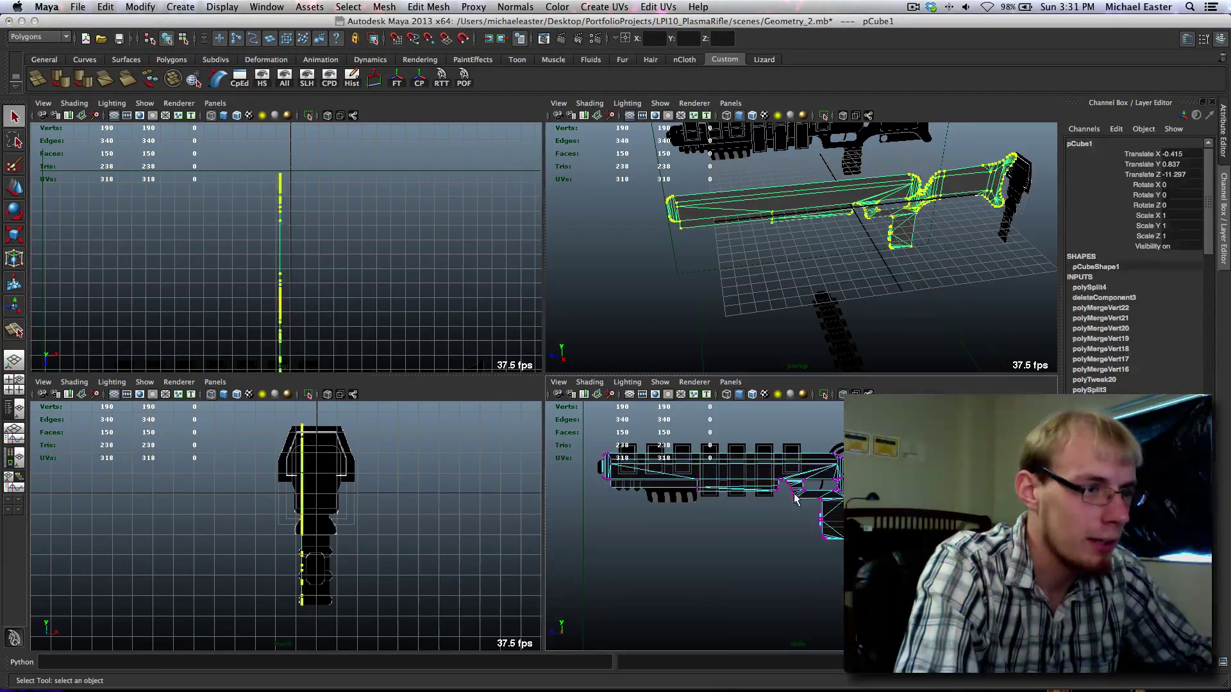
left_click_drag(583, 437, 1003, 618)
middle_click_drag(687, 566, 714, 576, "alt")
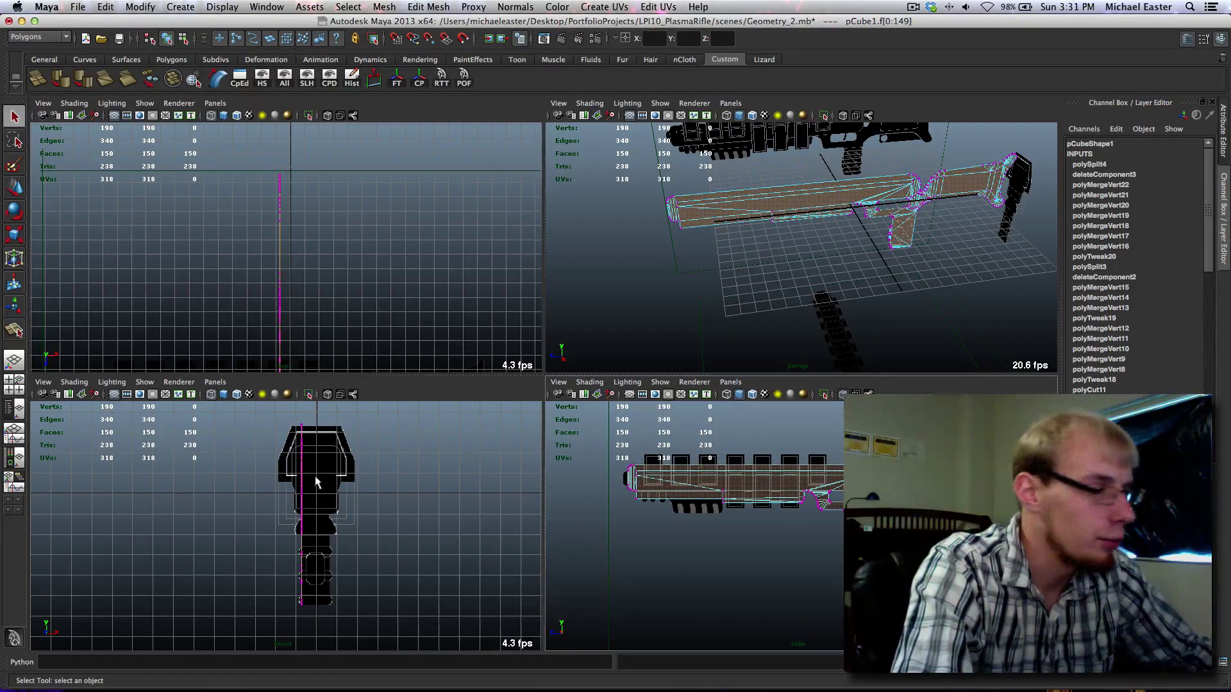
right_click_drag(340, 502, 418, 511, "shift")
key("space")
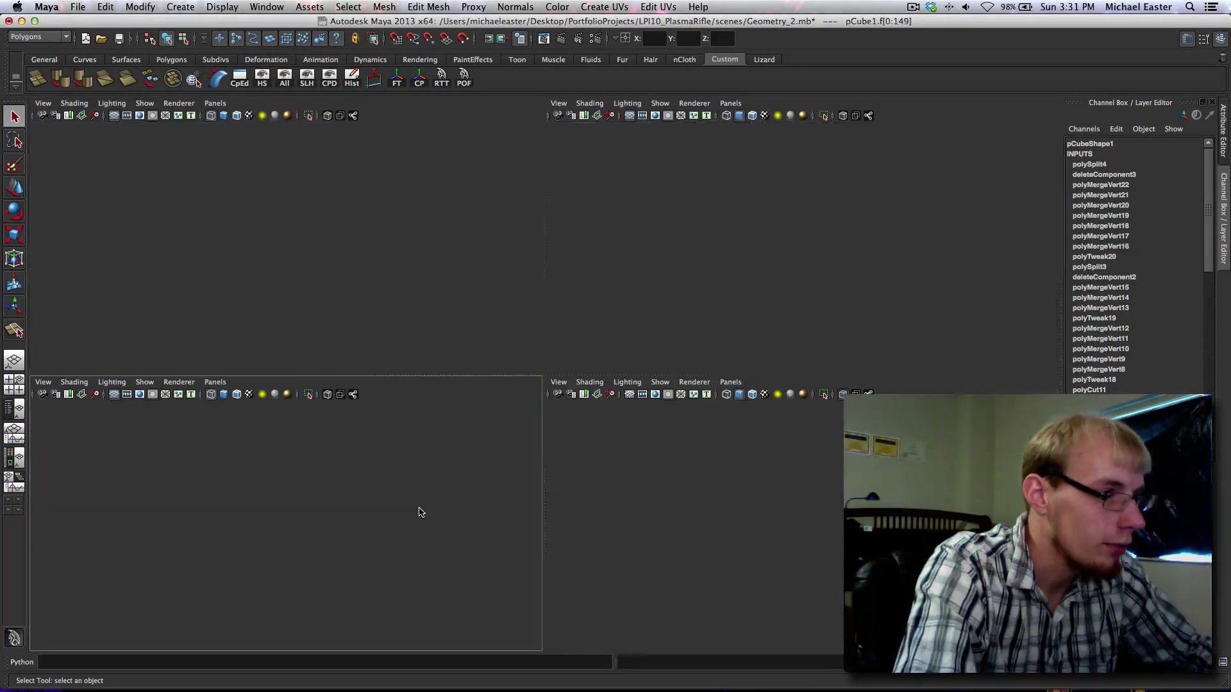
key("w")
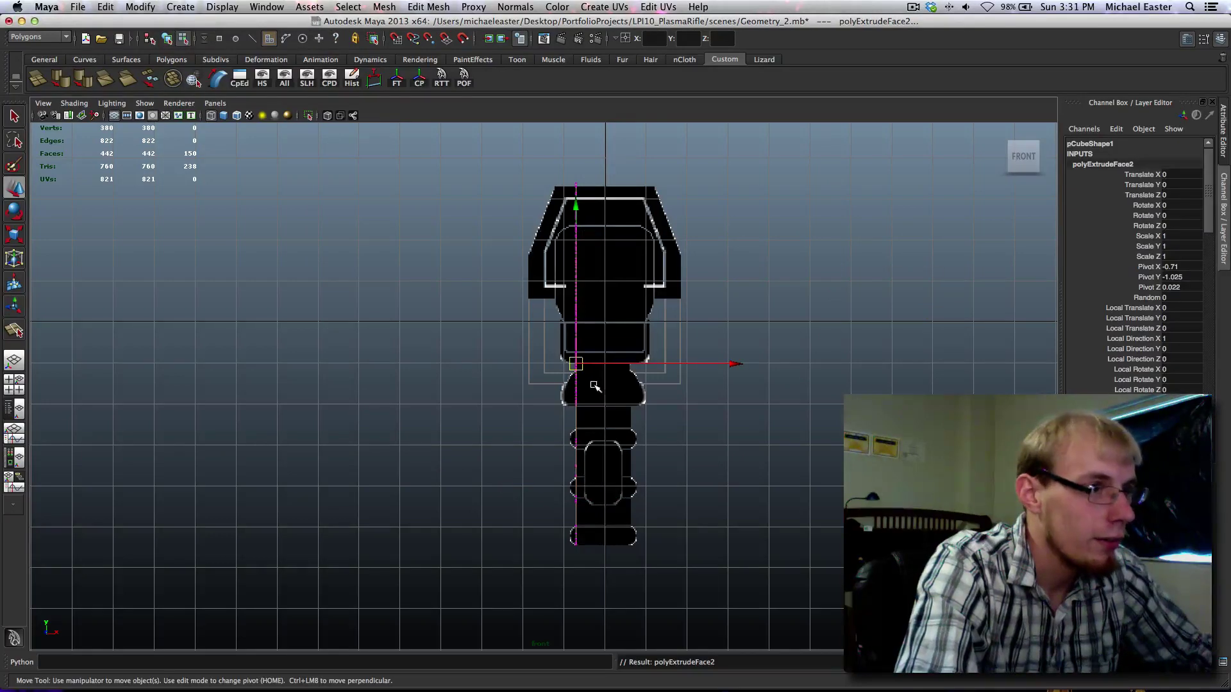
middle_click_drag(594, 385, 620, 329, "shift")
key("x")
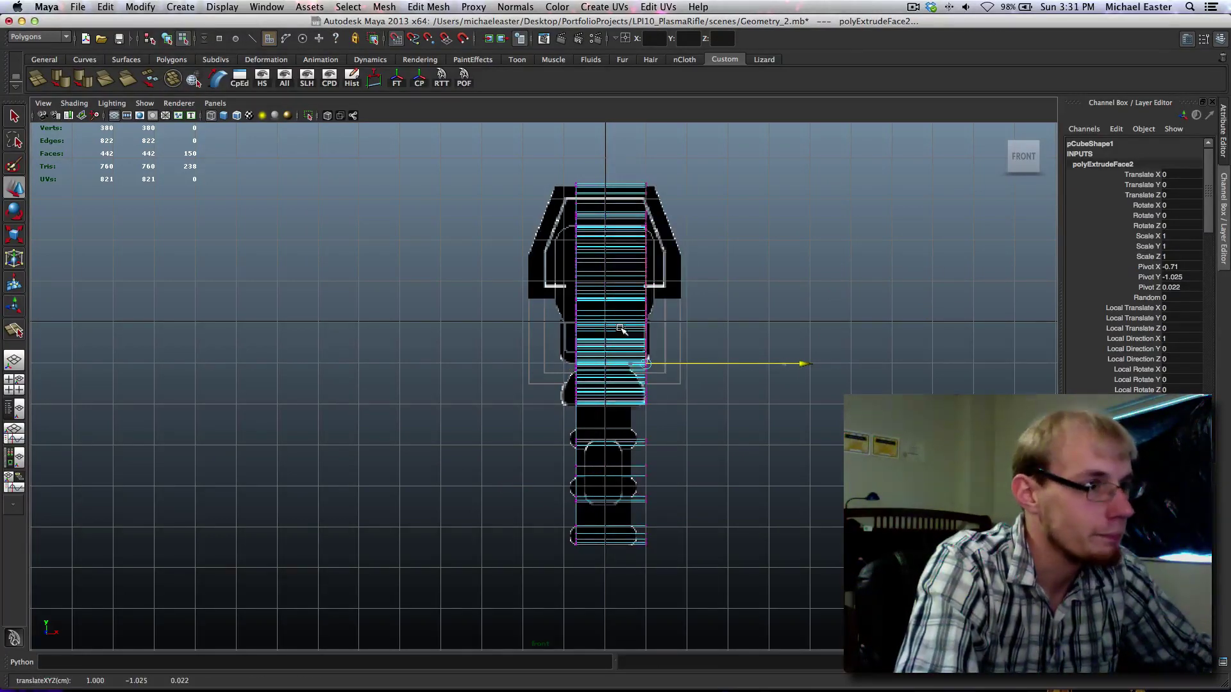
key("space")
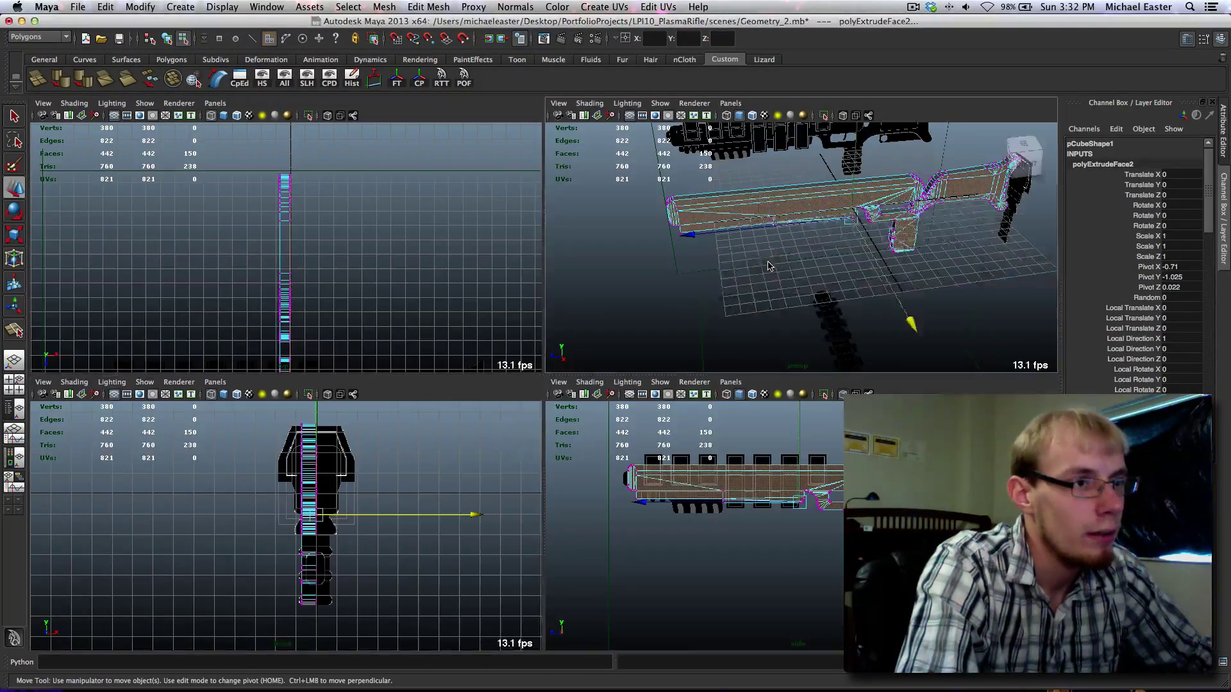
key("space")
right_click_drag(758, 272, 817, 254)
key("q")
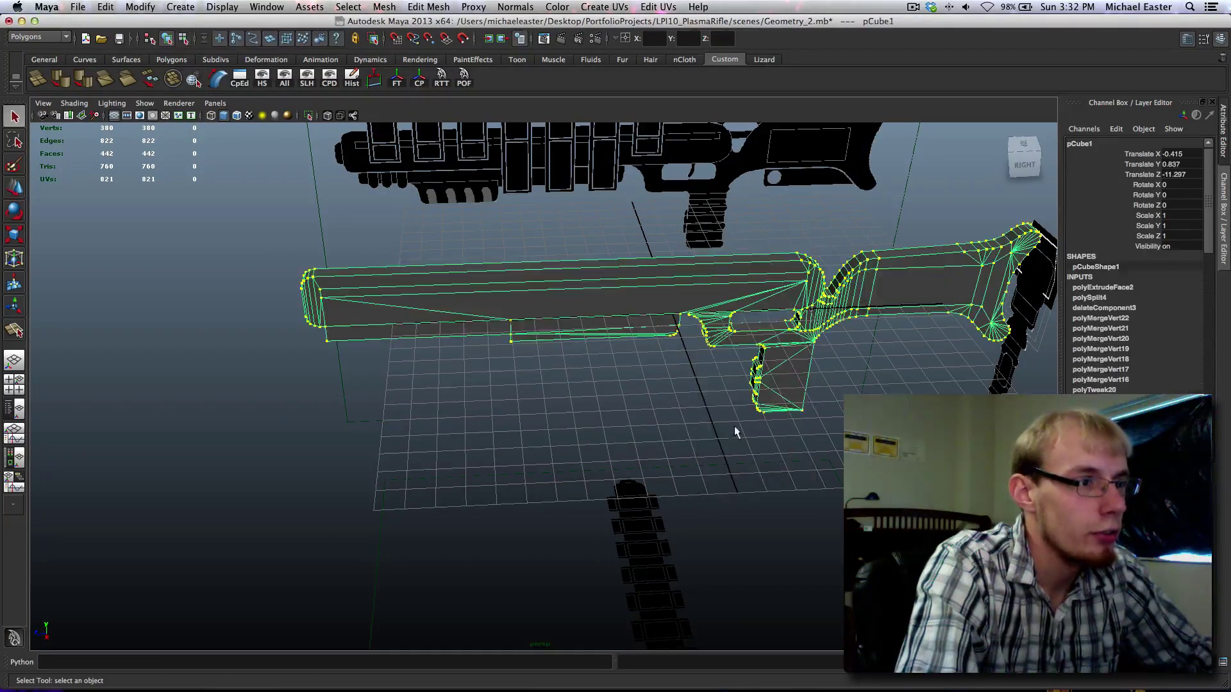
Step: Examine the extruded body in perspective along the barrel, trigger opening, grip and stock
mouse_move(675, 685)
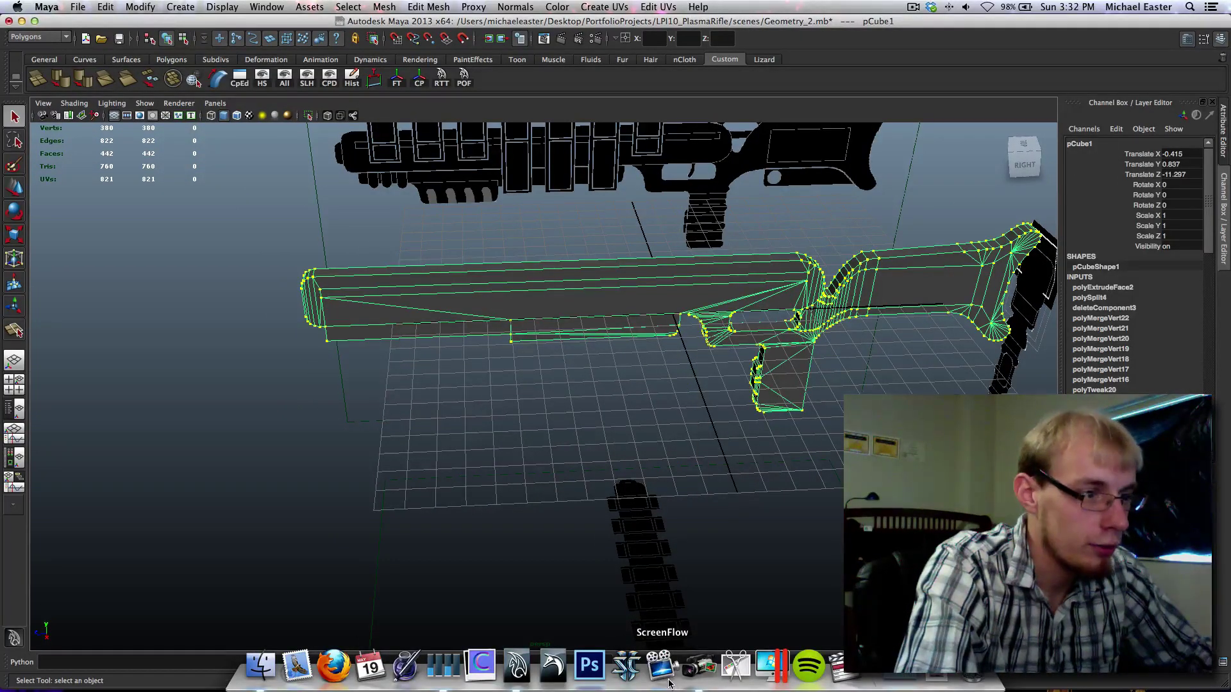
middle_click_drag(667, 353, 572, 482, "alt")
scroll(572, 482, "up", 5)
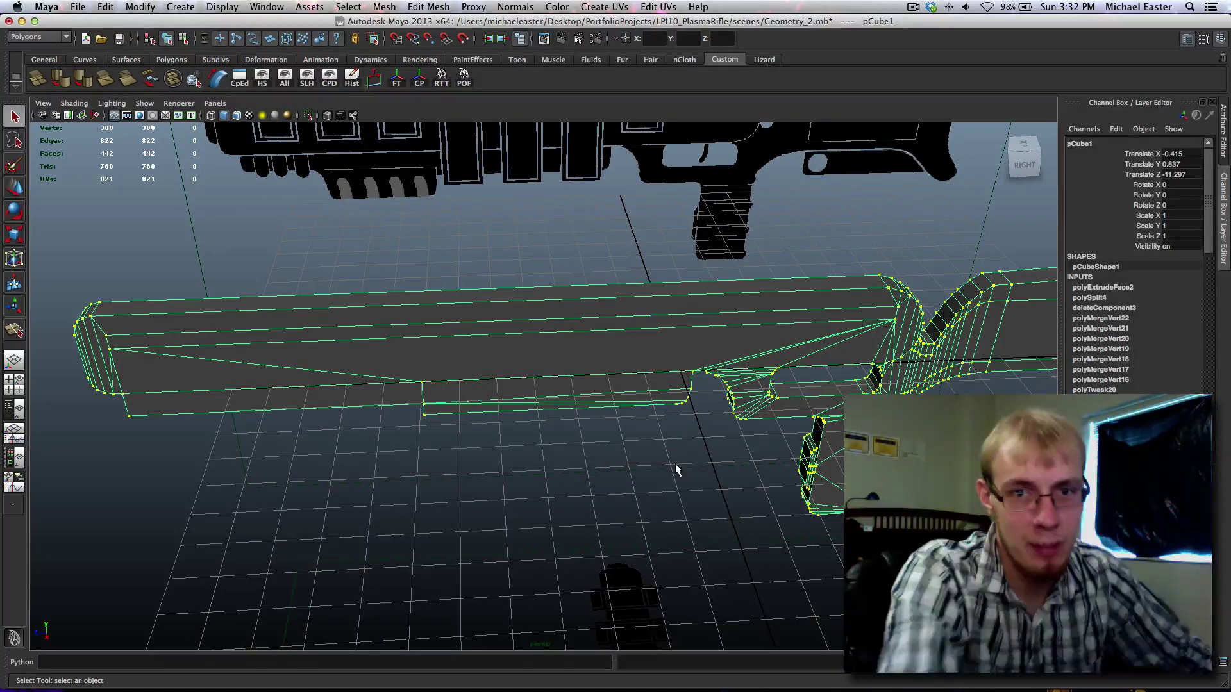
left_click_drag(675, 463, 482, 390, "alt")
middle_click_drag(608, 396, 594, 395, "alt")
mouse_move(730, 689)
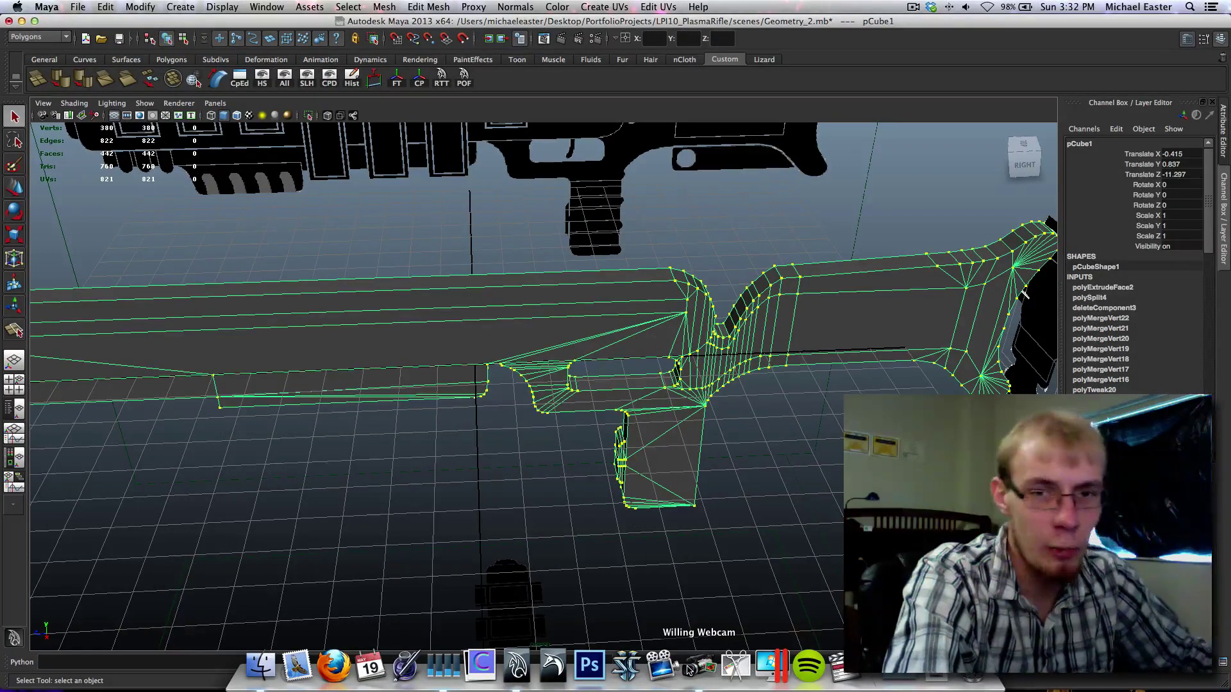
middle_click_drag(566, 404, 649, 384, "alt")
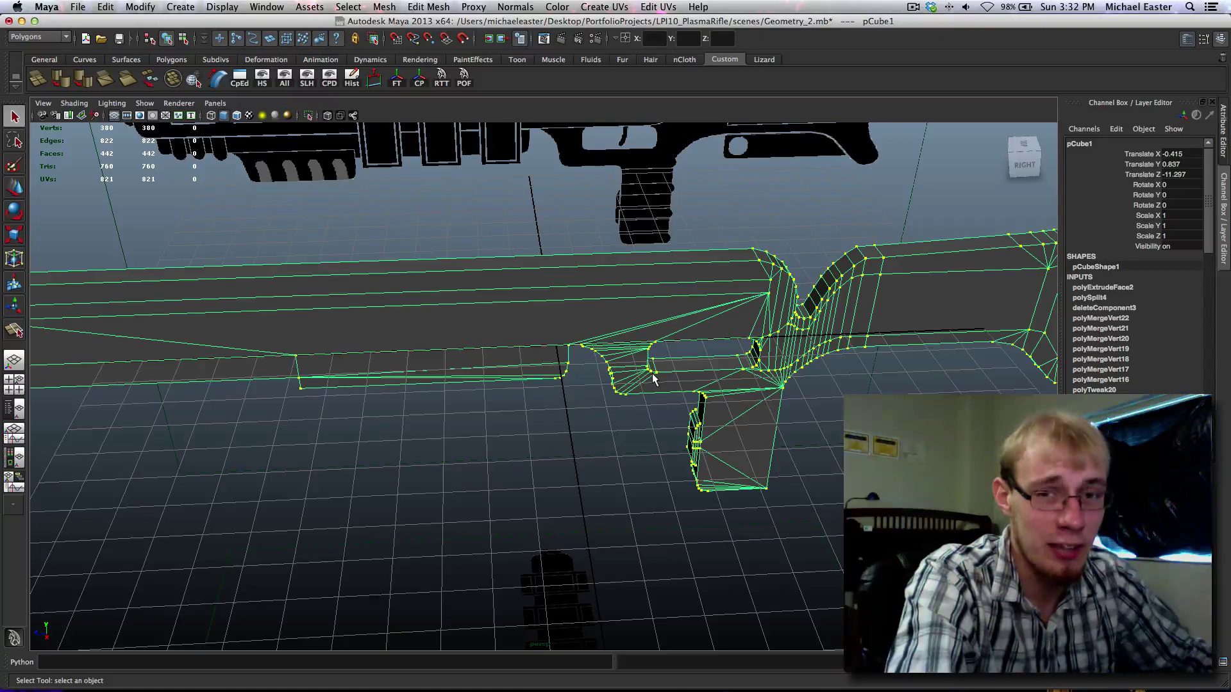
middle_click_drag(504, 281, 816, 276, "alt")
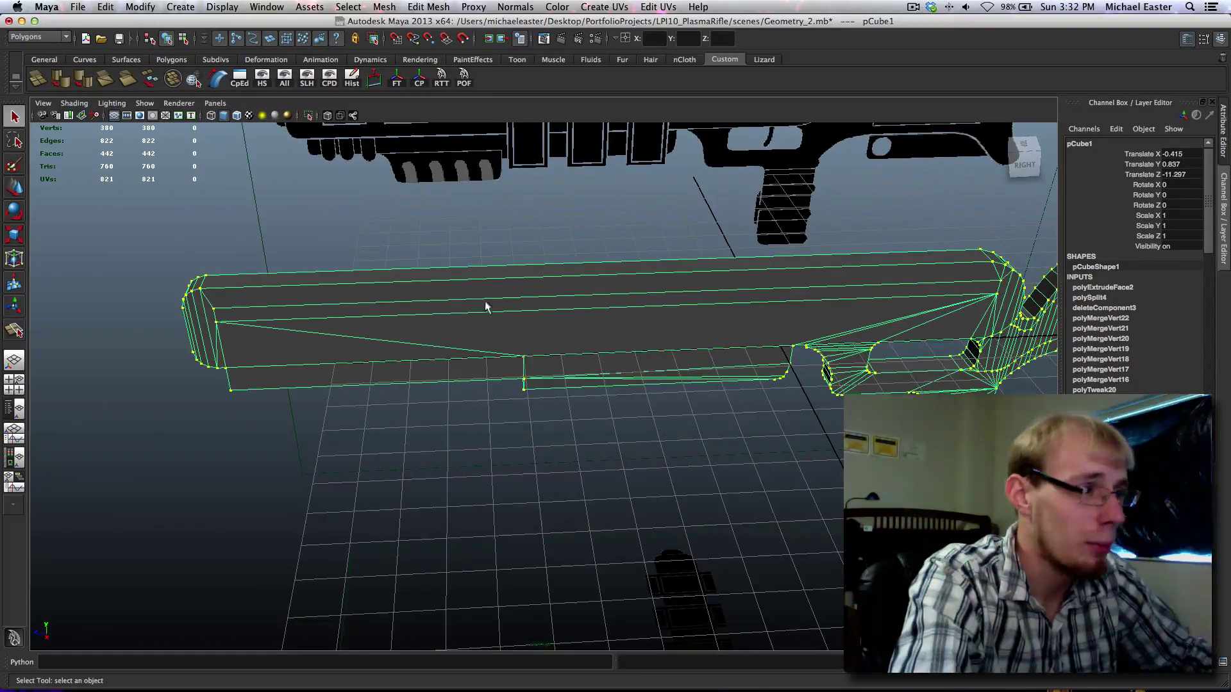
middle_click_drag(442, 335, 226, 331, "alt")
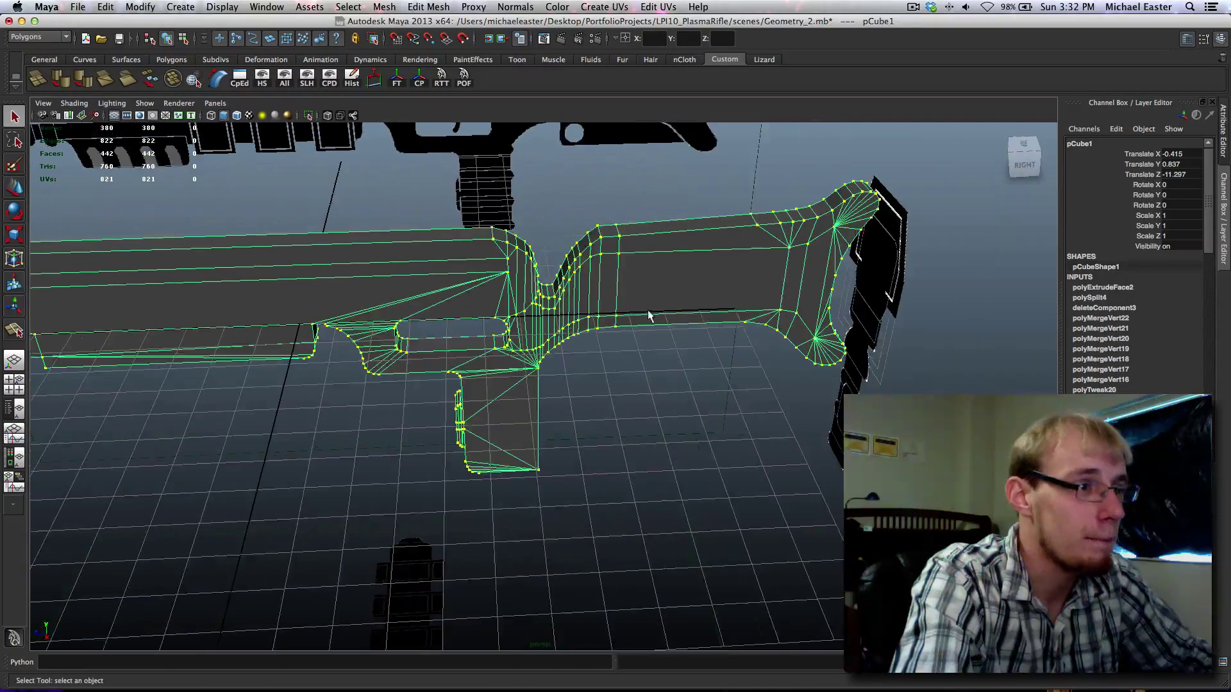
middle_click_drag(648, 313, 583, 319, "alt")
Step: Select the large rectangular face on the stock's side and frame it at an angle
right_click_drag(602, 279, 633, 353)
left_click(603, 293)
key("f")
scroll(678, 357, "down", 3)
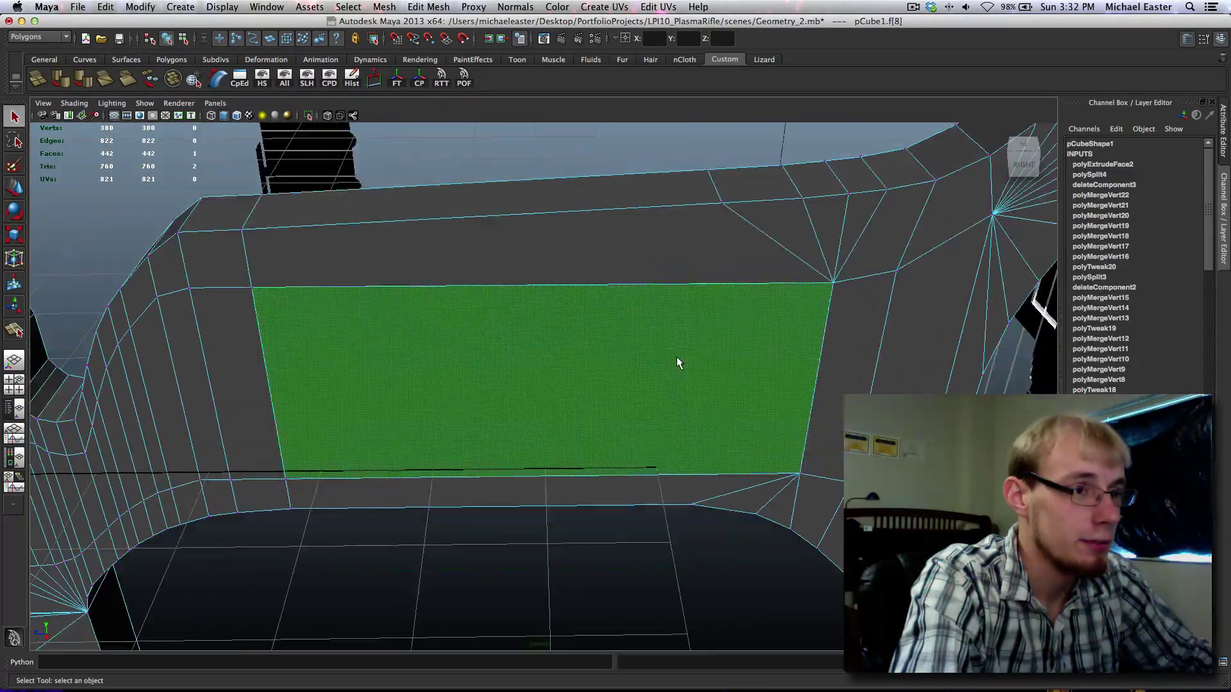
left_click_drag(568, 357, 544, 341, "alt")
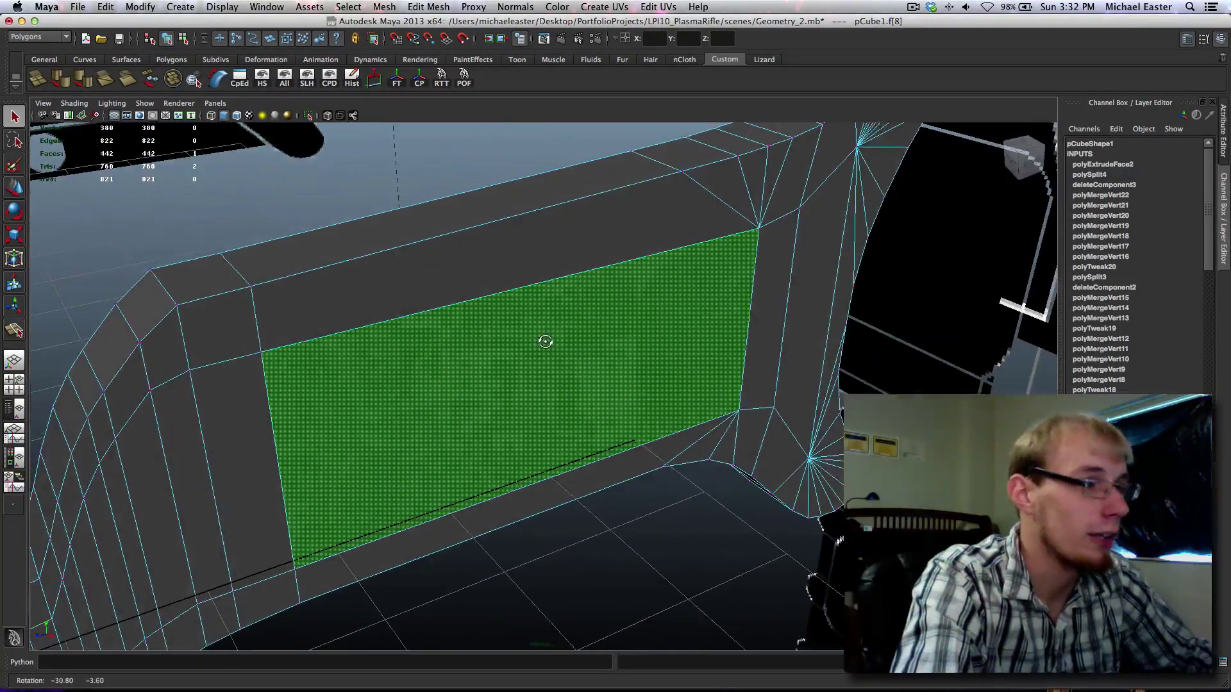
right_click_drag(612, 290, 603, 413, "shift")
key("w")
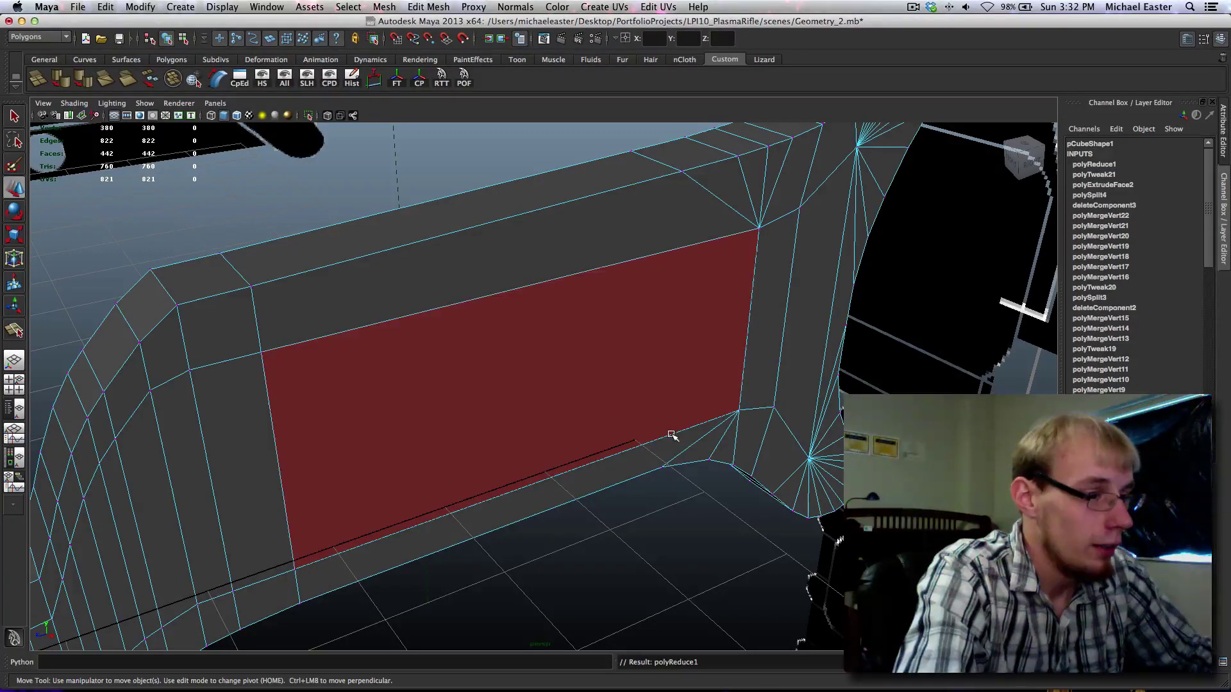
key("ctrl+z")
Step: Extrude the selected stock face and push it slightly inward along X
right_click_drag(684, 303, 682, 335, "shift")
left_click_drag(682, 376, 726, 399, "alt")
key("w")
middle_click_drag(728, 401, 704, 387)
right_click_drag(704, 387, 579, 349, "alt")
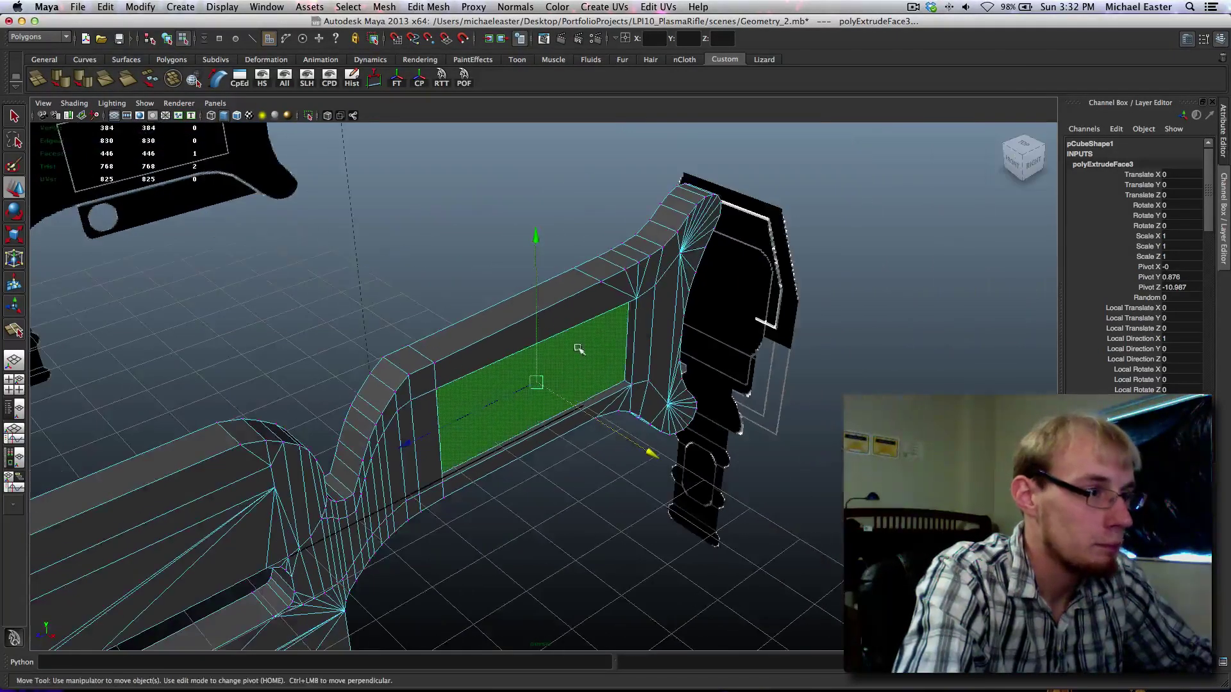
Step: Examine the body from several angles in vertex mode, from the inset stock panel to the grip, trigger opening and barrel
left_click_drag(657, 392, 373, 319, "alt")
middle_click_drag(373, 319, 589, 371, "alt")
right_click_drag(589, 363, 660, 352)
key("q")
middle_click_drag(802, 436, 580, 351, "alt")
left_click_drag(799, 460, 699, 341, "alt")
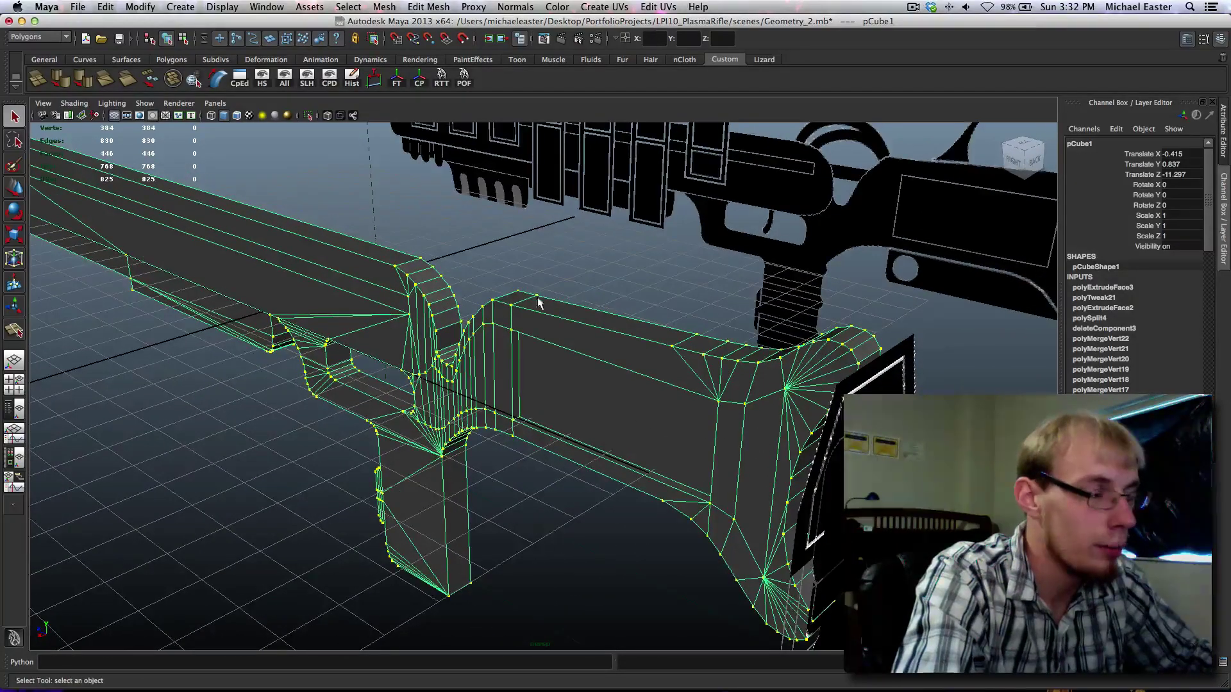
left_click_drag(538, 304, 572, 274, "alt")
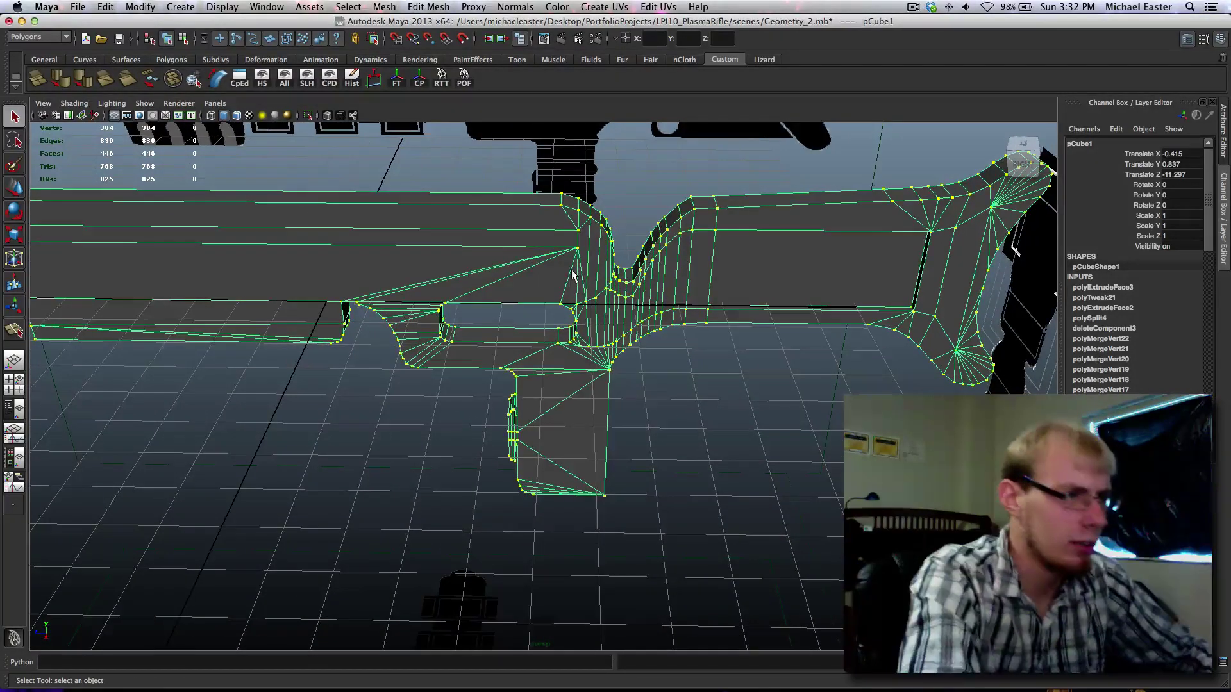
middle_click_drag(443, 271, 609, 319, "alt")
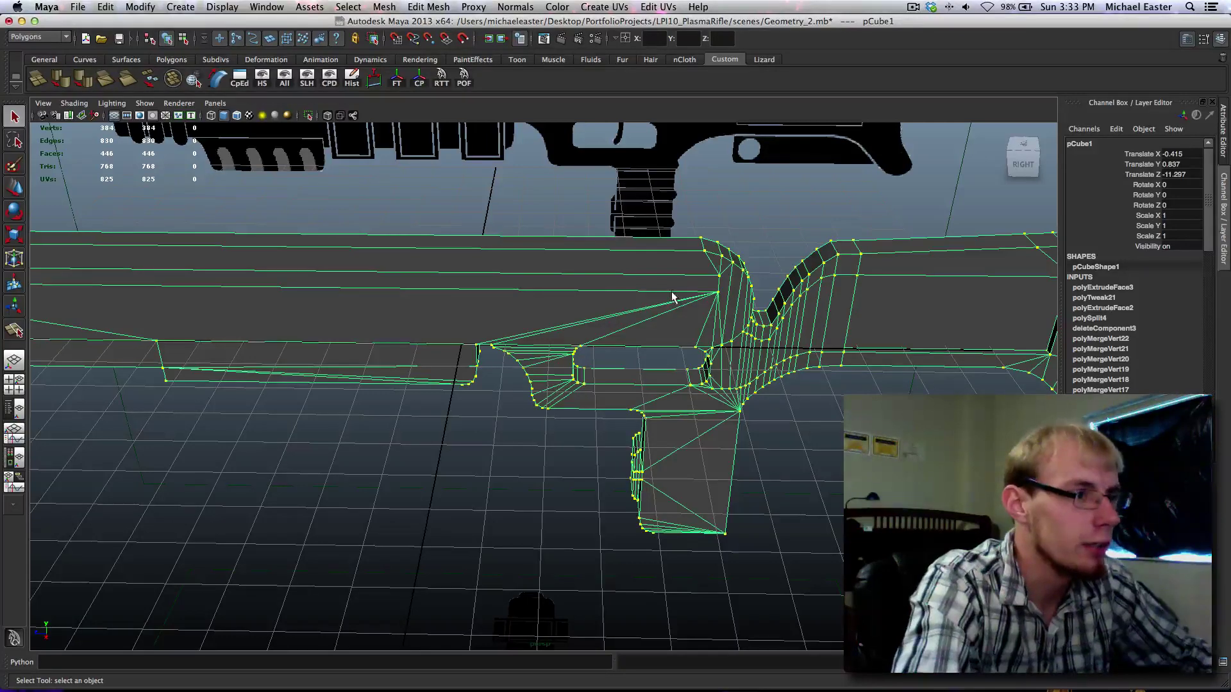
Step: Compare the extruded body's width with the rifle outline on the front reference image
right_click_drag(672, 292, 671, 315)
left_click(670, 314)
key("space")
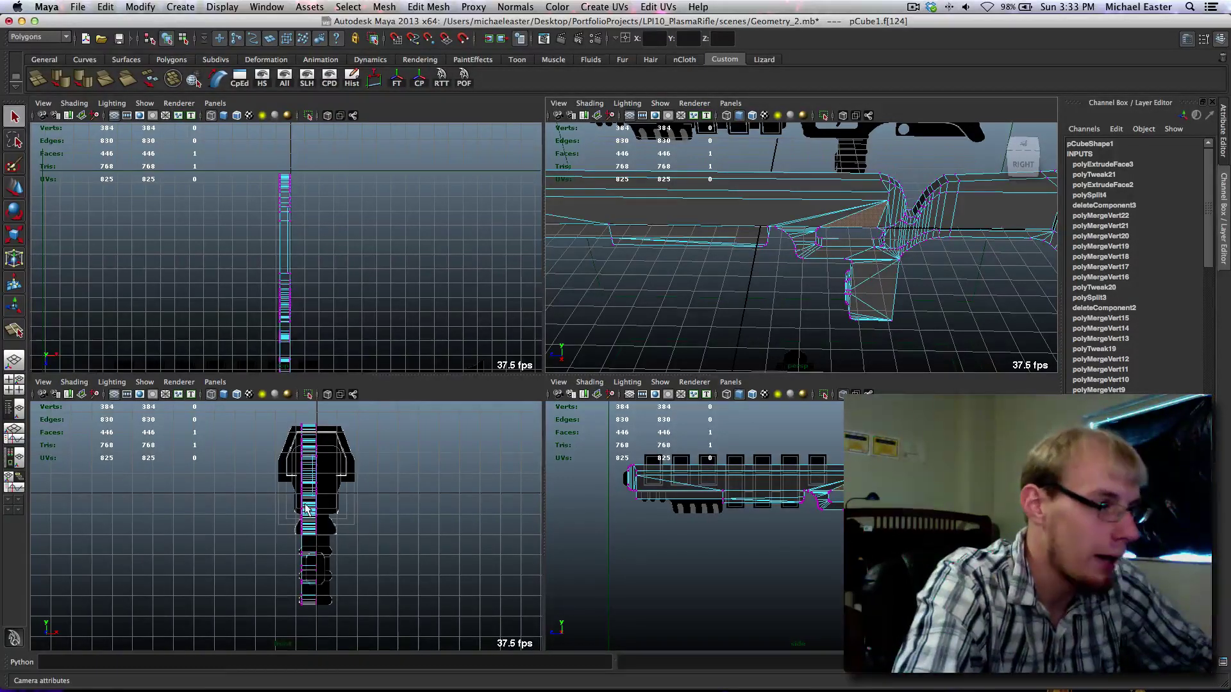
middle_click_drag(272, 494, 394, 512, "alt")
right_click_drag(394, 511, 418, 530, "alt")
middle_click_drag(417, 531, 104, 503, "alt")
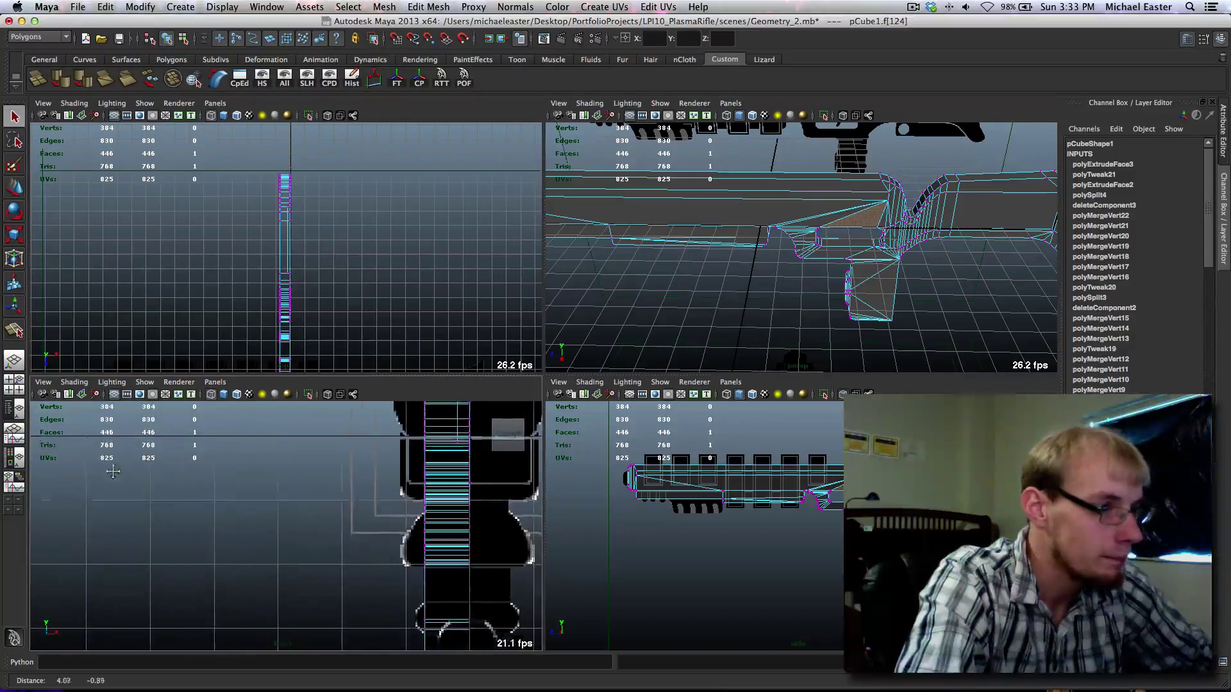
key("space")
middle_click_drag(609, 529, 360, 451, "alt")
middle_click_drag(603, 454, 491, 552, "alt")
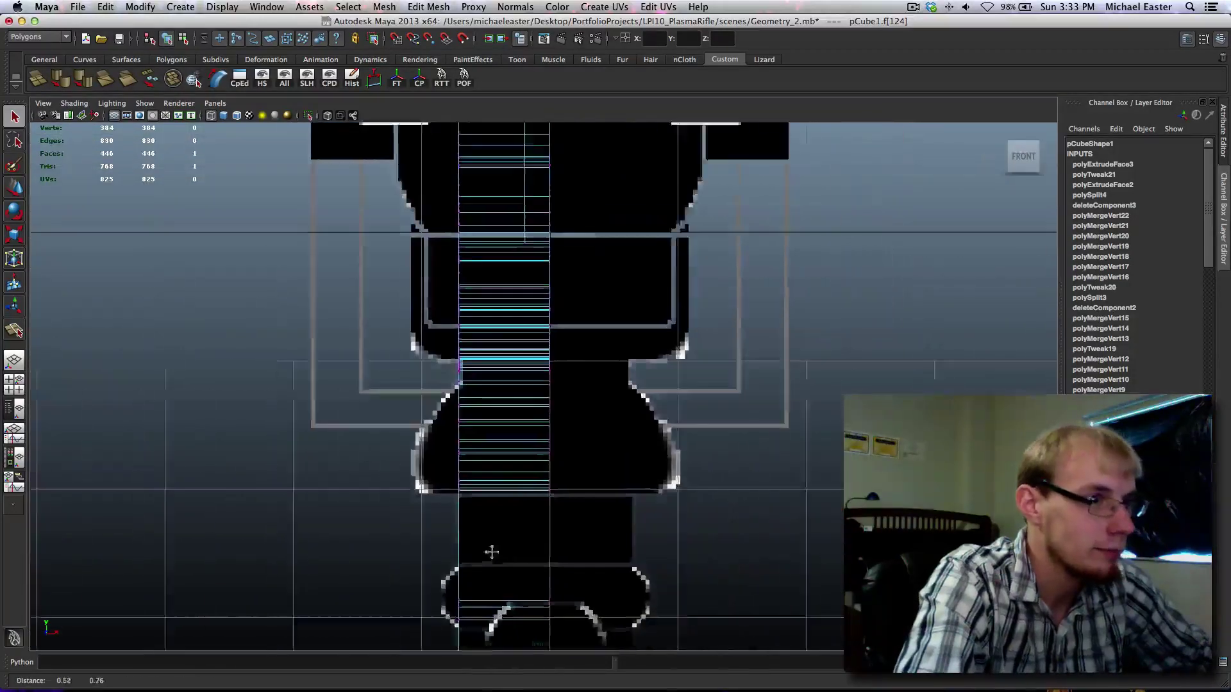
right_click_drag(492, 552, 508, 464, "alt")
middle_click_drag(508, 464, 441, 493, "alt")
middle_click_drag(471, 379, 495, 425, "alt")
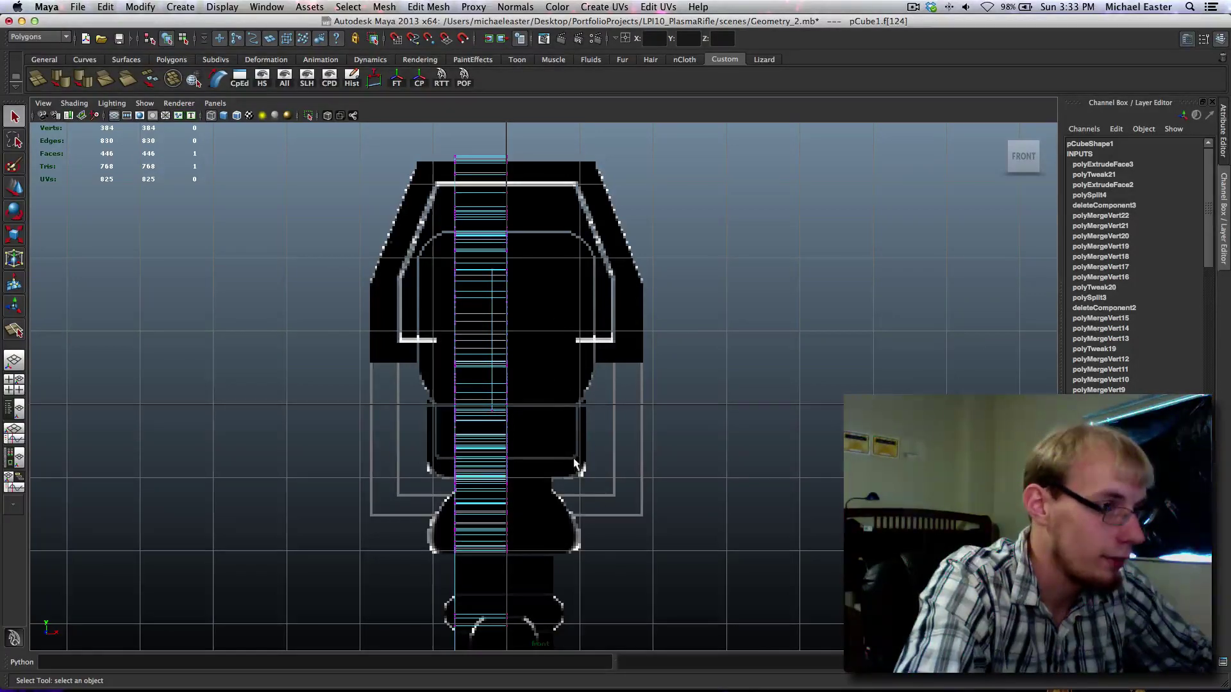
key("space")
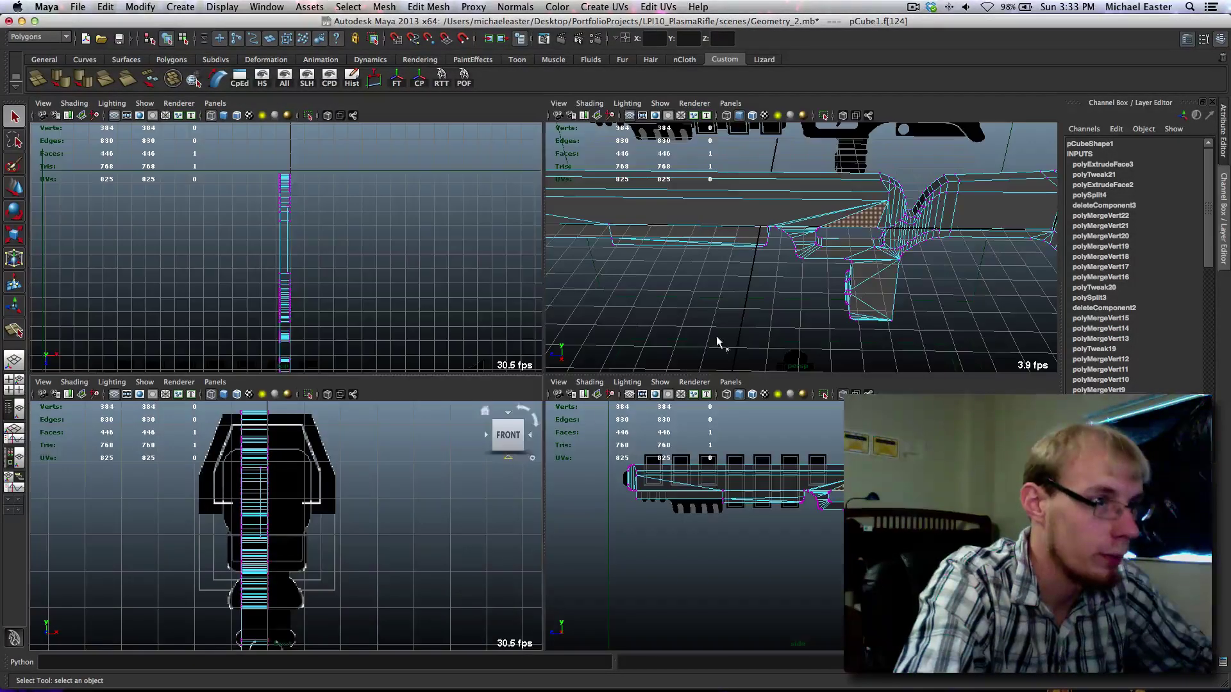
key("space")
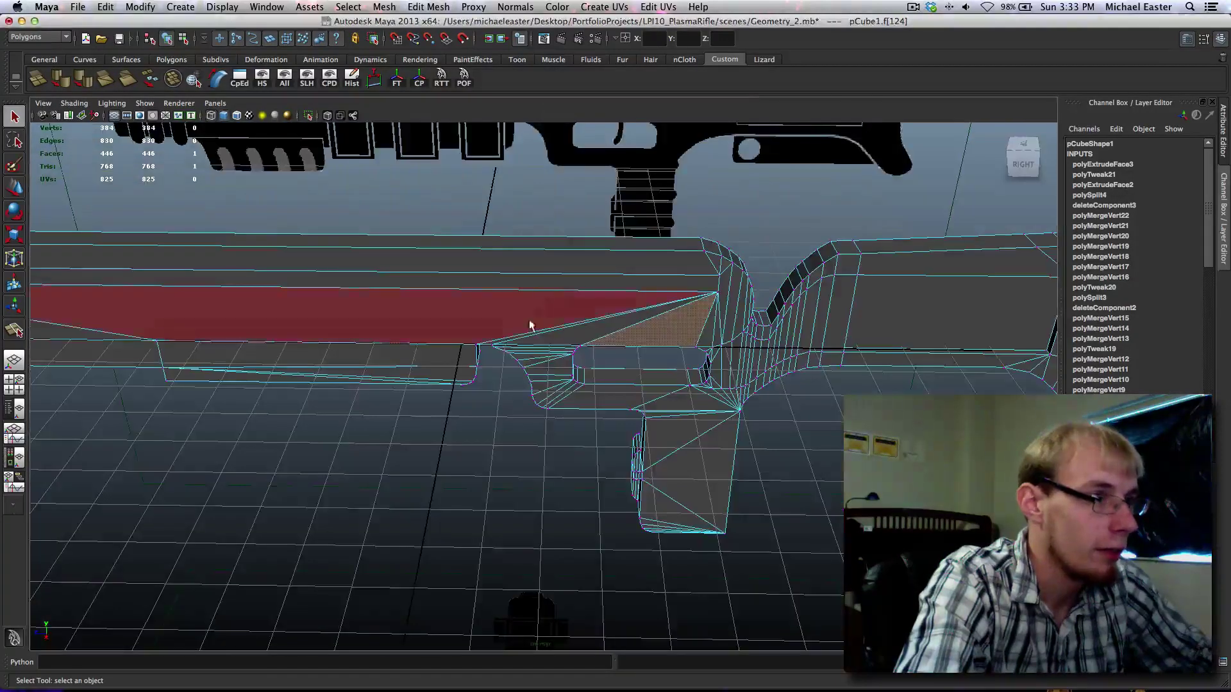
left_click(446, 368)
left_click(426, 385, "shift")
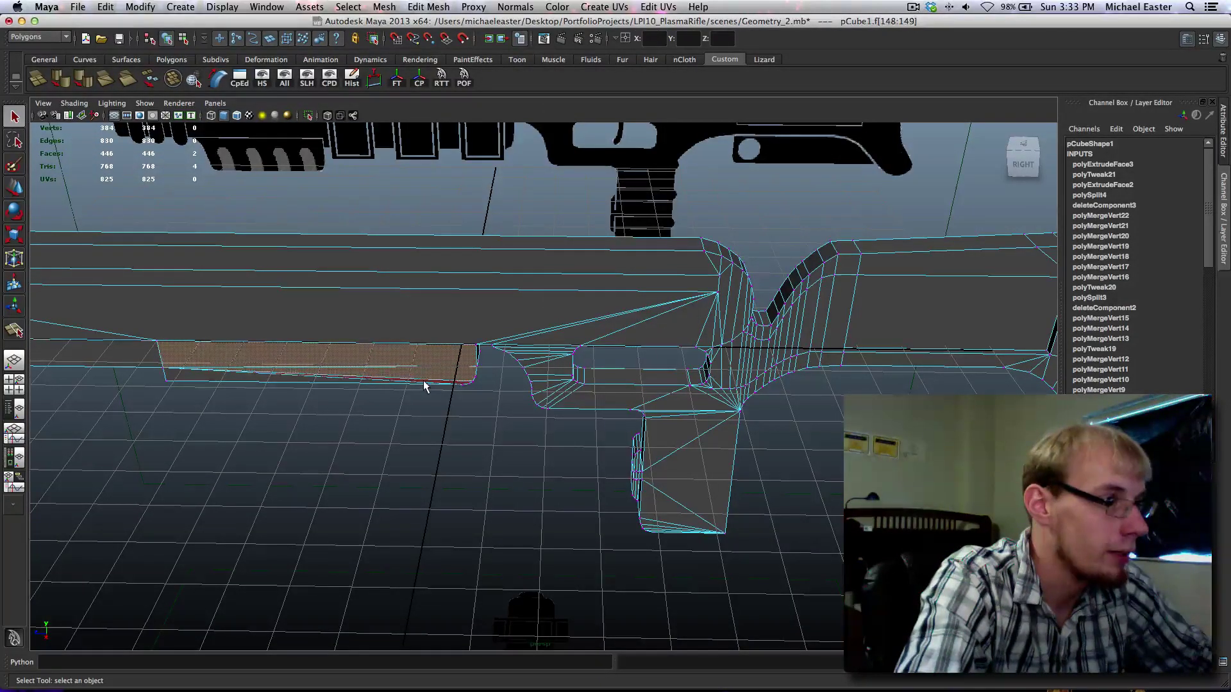
left_click(398, 384, "shift")
left_click(374, 352, "shift")
middle_click_drag(374, 352, 672, 454, "alt")
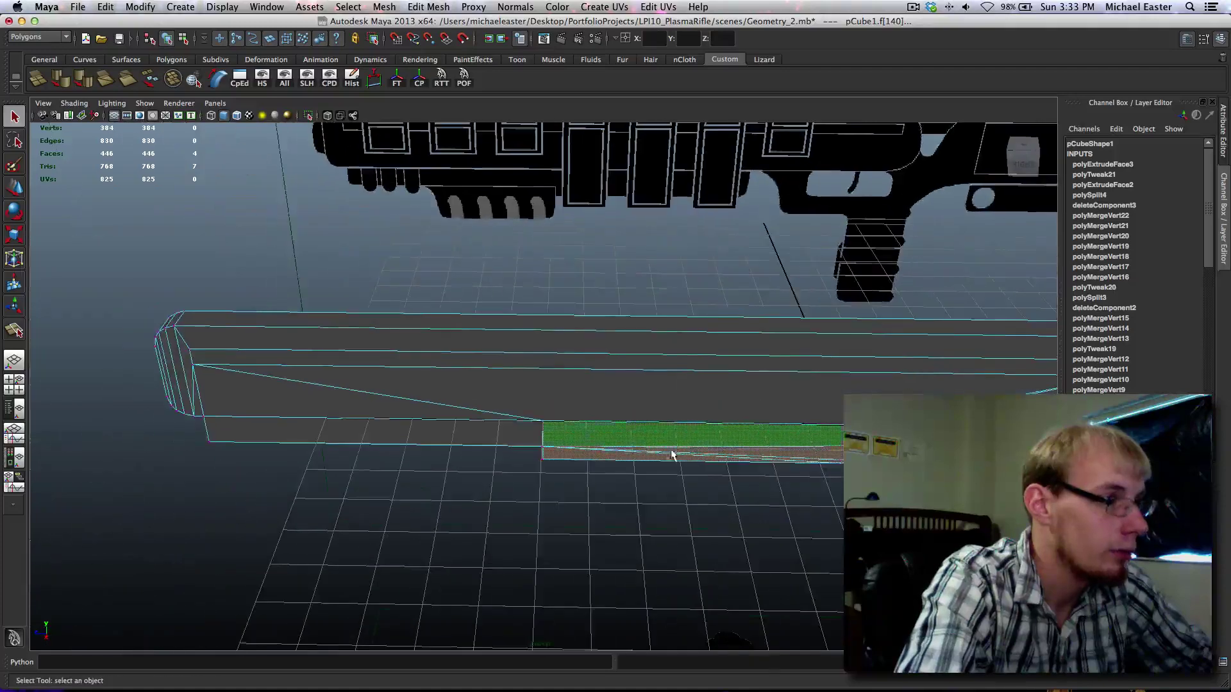
left_click(429, 435, "shift")
middle_click_drag(409, 448, 371, 314, "alt")
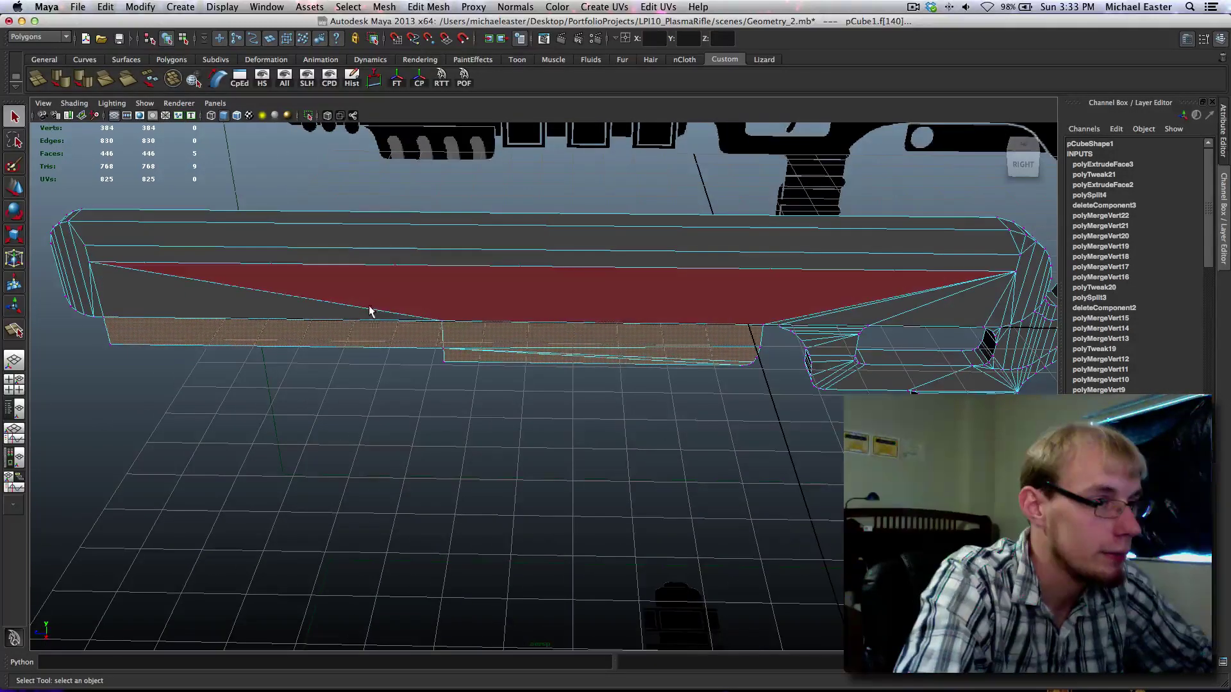
key("space")
key("space")
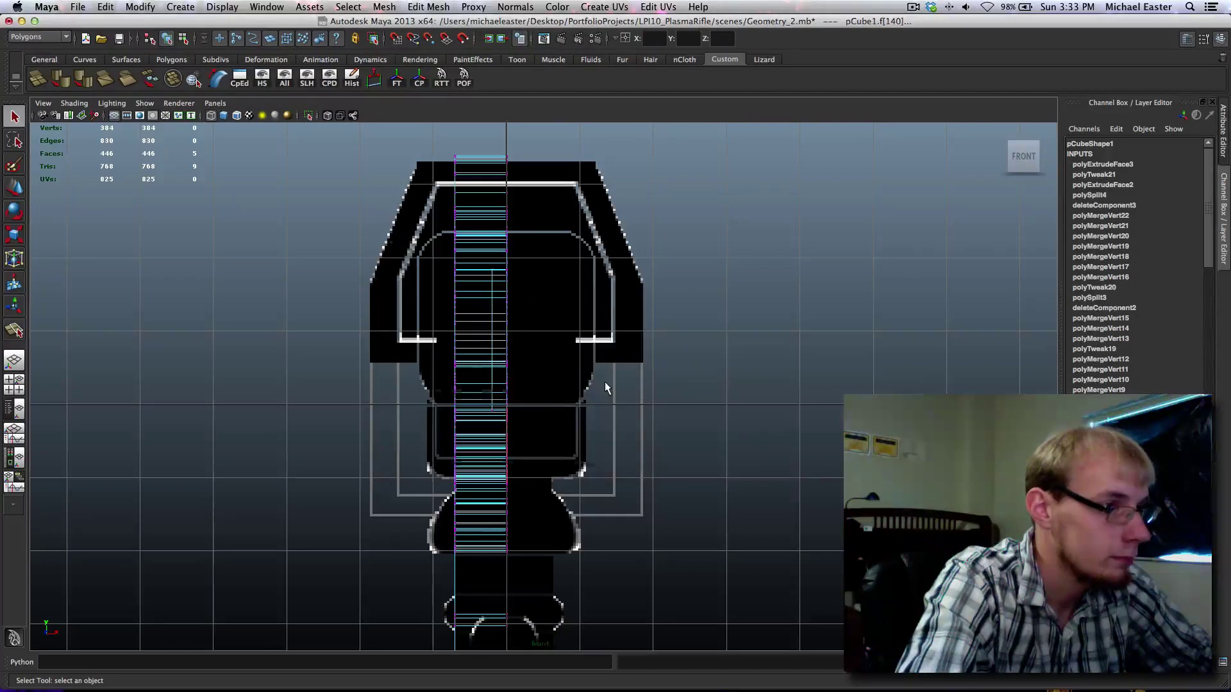
key("space")
key("space")
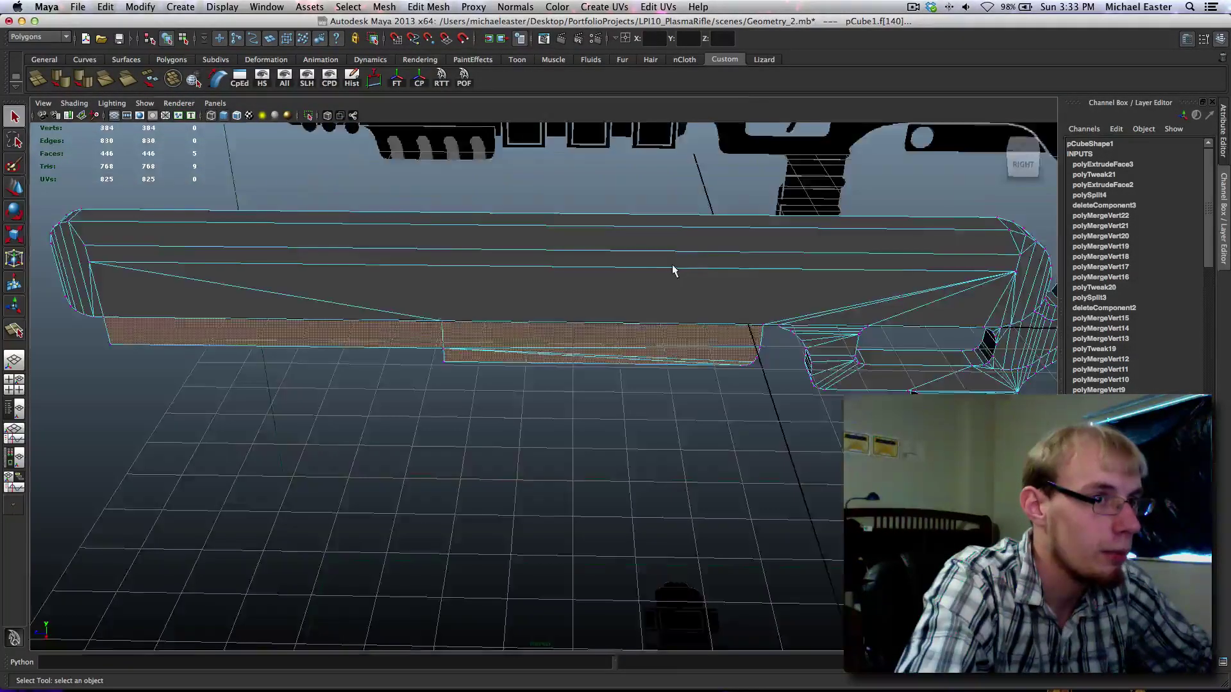
Step: Select the outer side faces of the lower strip running under the rifle's long front body
left_click_drag(673, 269, 725, 264, "alt")
scroll(725, 264, "down", 3)
left_click_drag(329, 317, 425, 357, "alt")
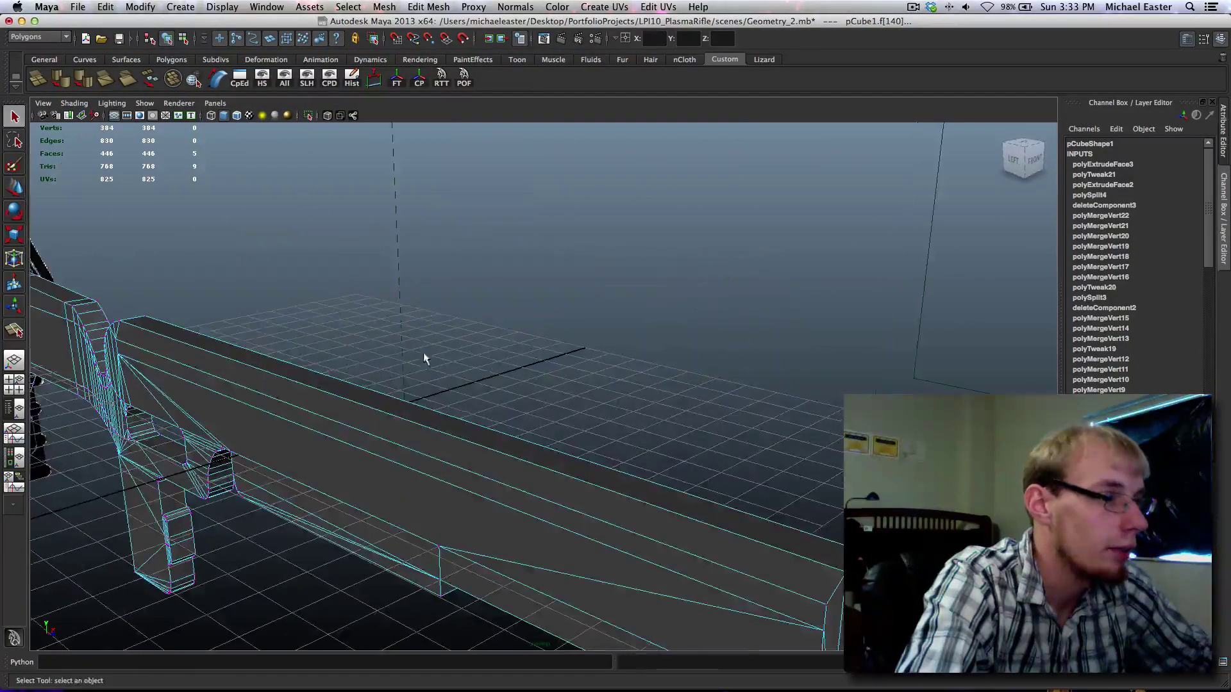
middle_click_drag(425, 357, 494, 287, "alt")
left_click(497, 363)
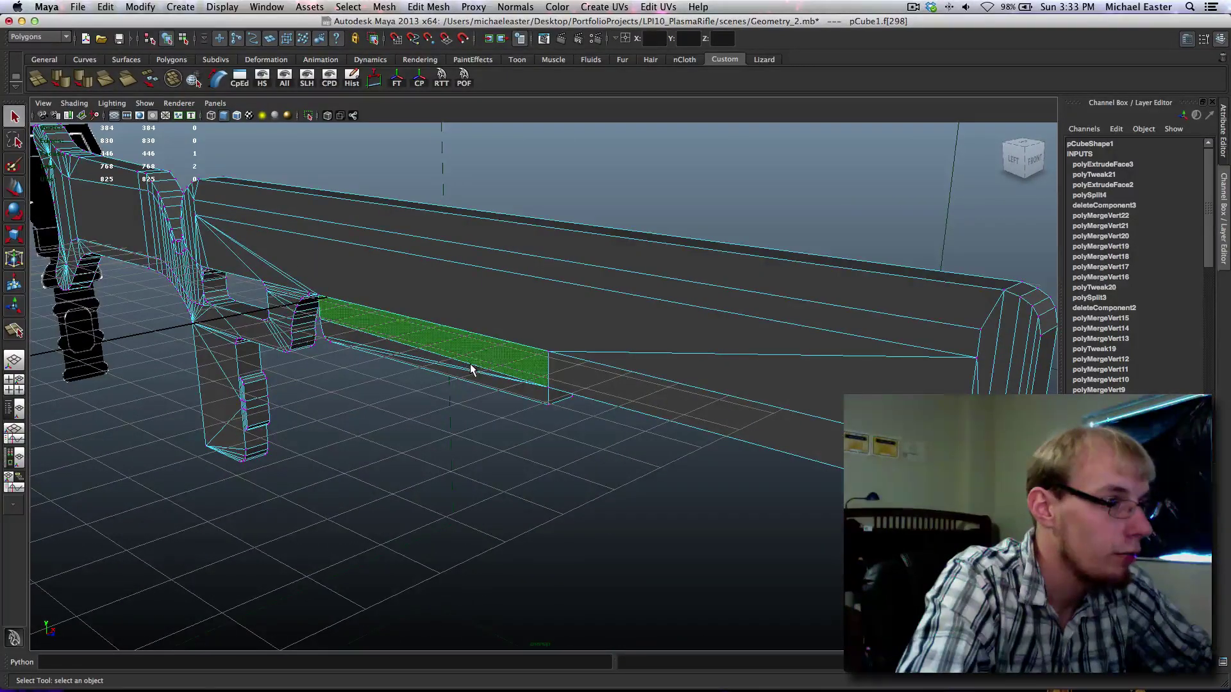
left_click(468, 374, "shift")
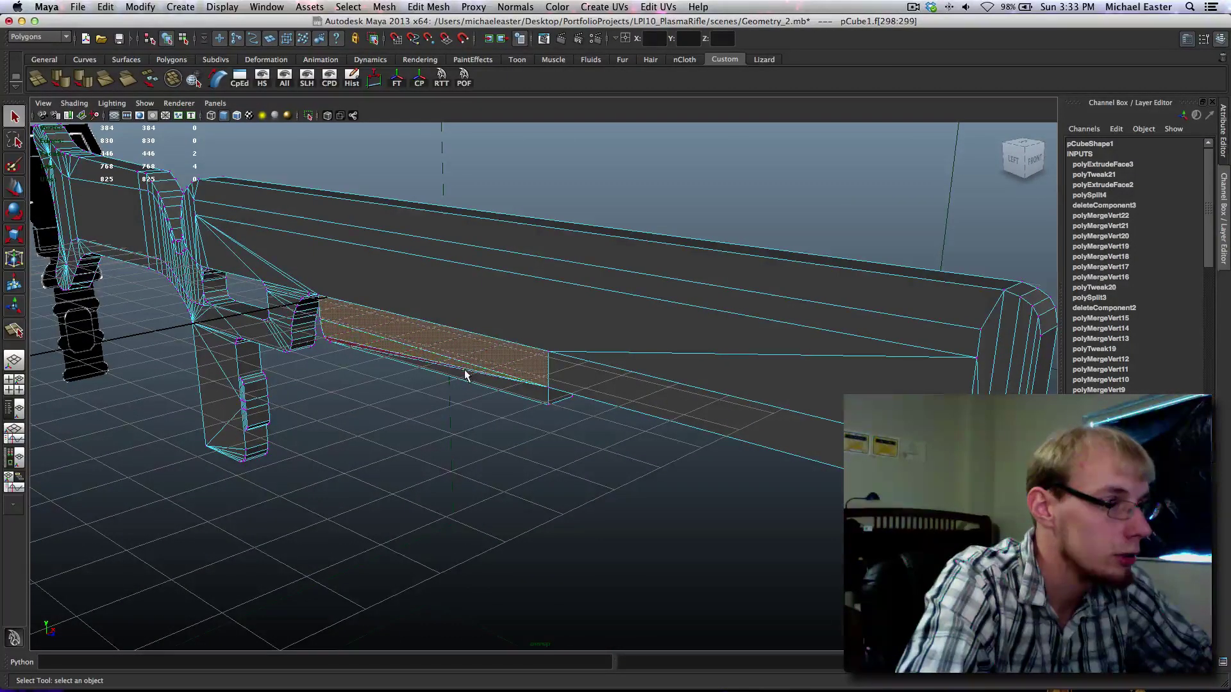
left_click(620, 387, "shift")
left_click_drag(682, 402, 448, 434, "alt")
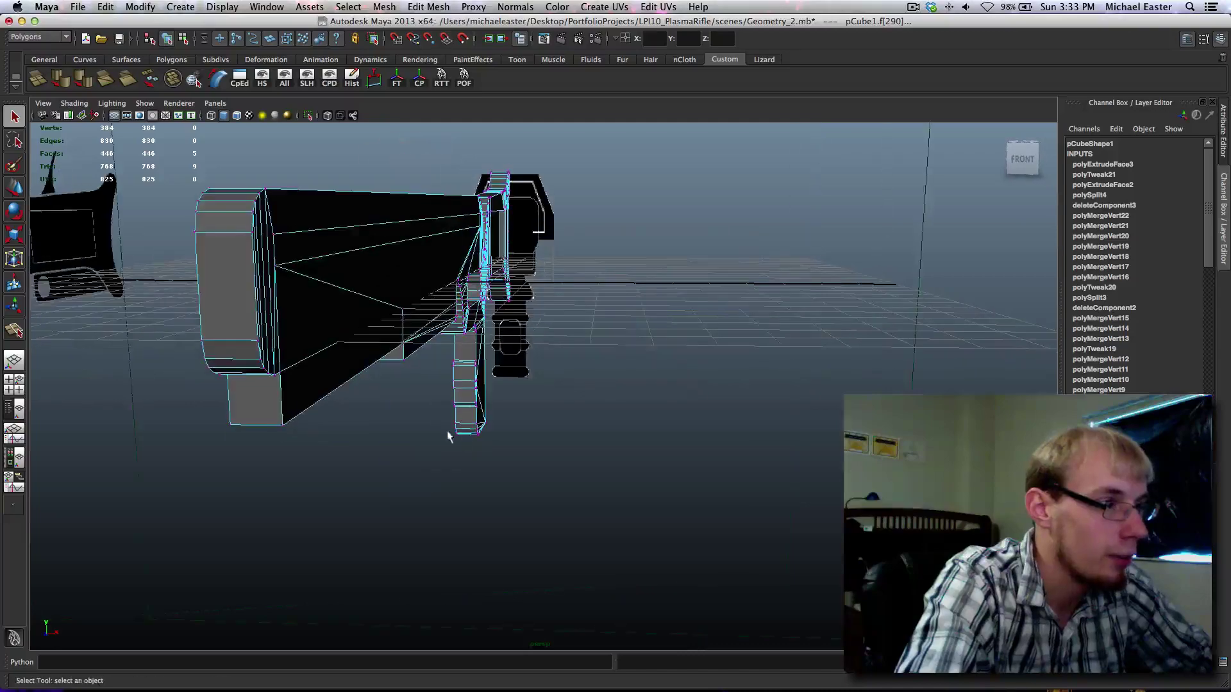
left_click_drag(440, 314, 444, 338, "alt")
Step: Extrude the selected lower strip faces outward along X to the outline on the front reference image
key("space")
key("space")
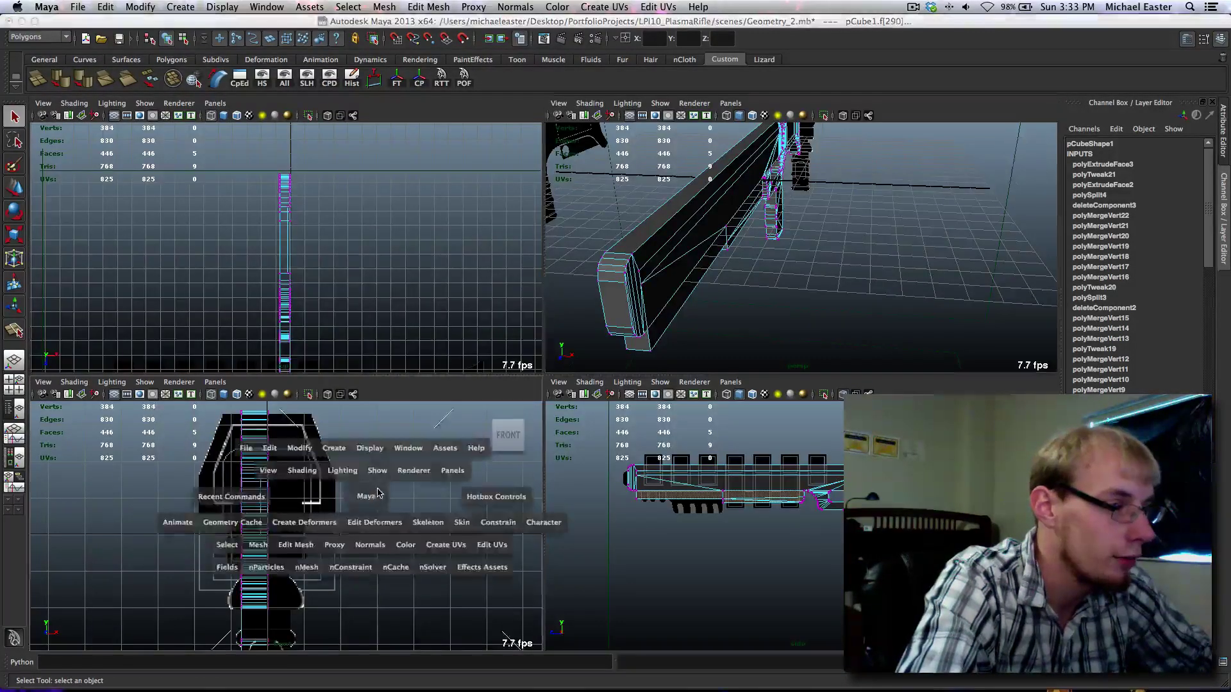
middle_click_drag(452, 451, 554, 414, "alt")
key("ctrl+e")
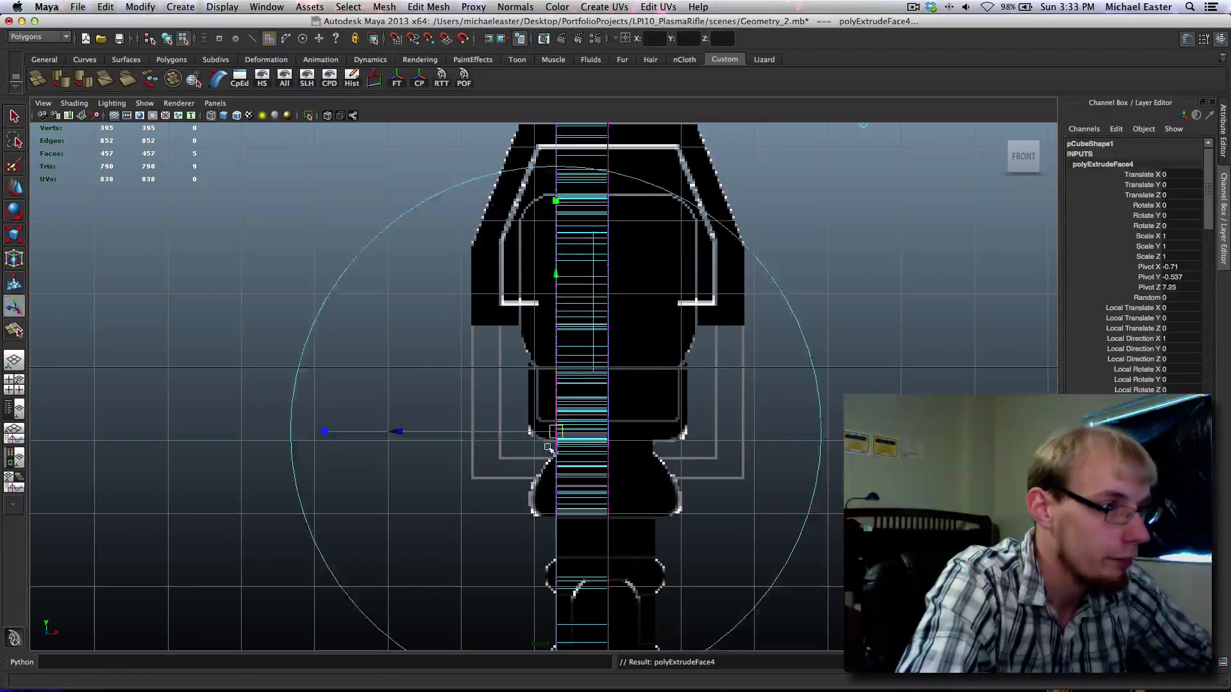
middle_click_drag(640, 431, 617, 431)
middle_click_drag(625, 431, 627, 431)
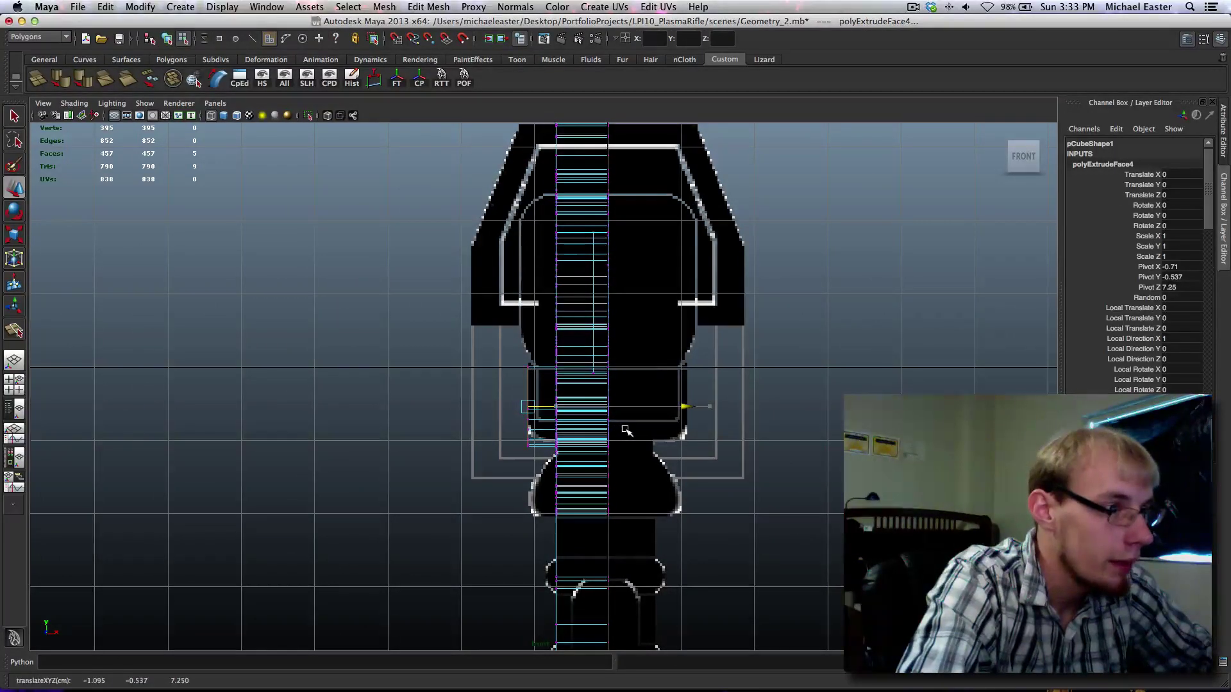
middle_click_drag(622, 372, 611, 406, "alt")
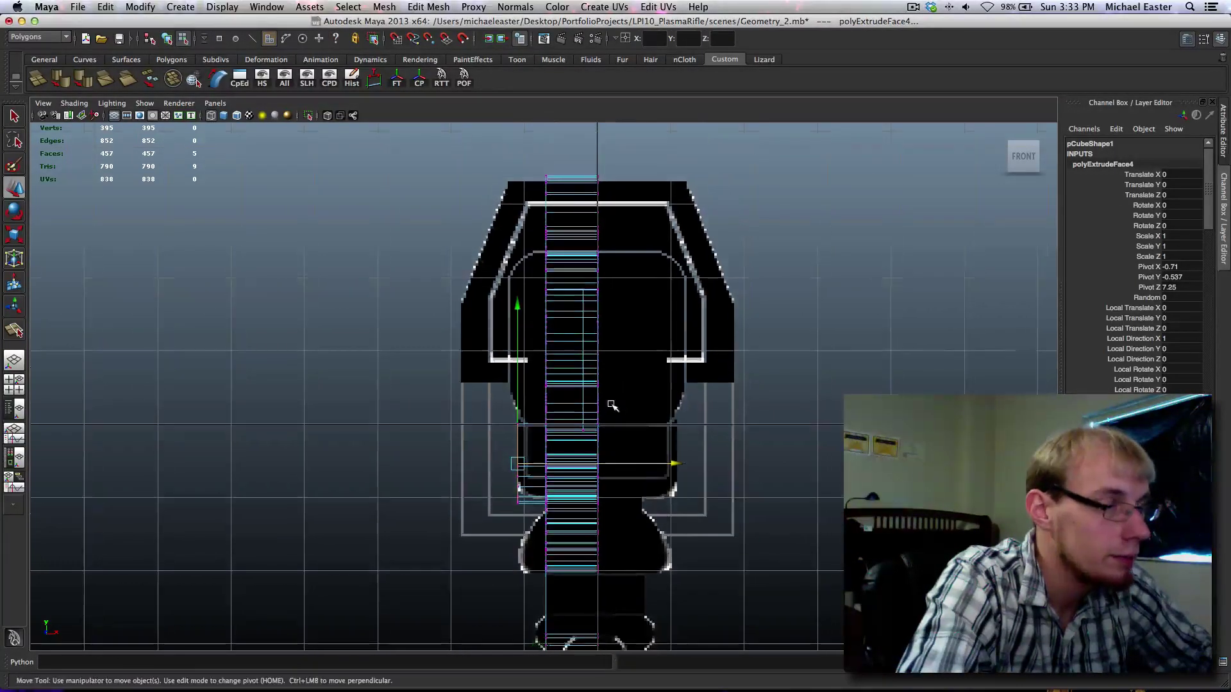
key("space")
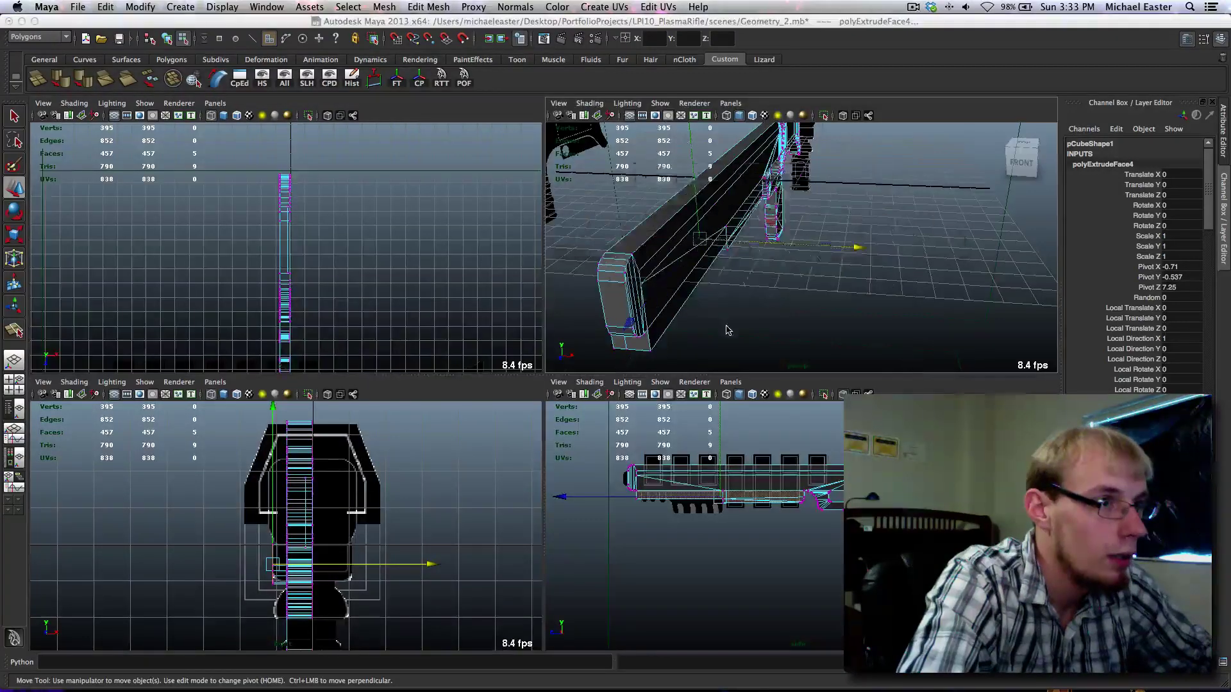
key("space")
Step: Select the four long outer side faces of the front body above the lower strip
left_click_drag(574, 338, 648, 376, "alt")
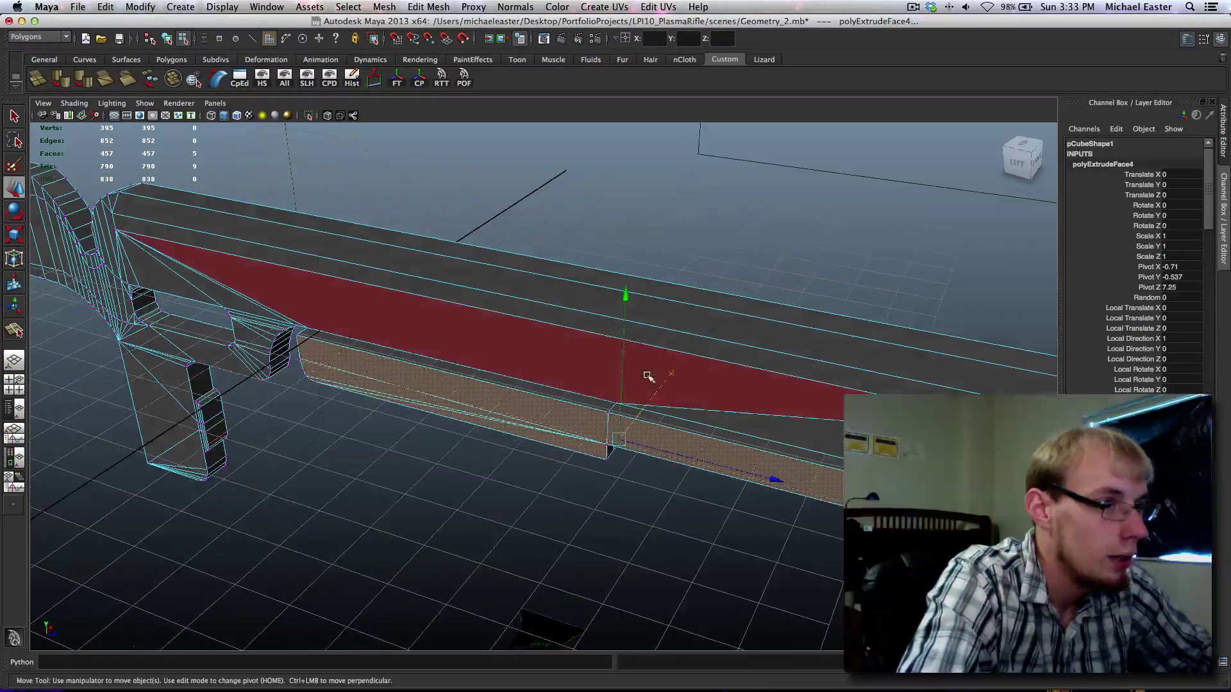
left_click(819, 436)
left_click(773, 394, "shift")
left_click(749, 356, "shift")
left_click(737, 326, "shift")
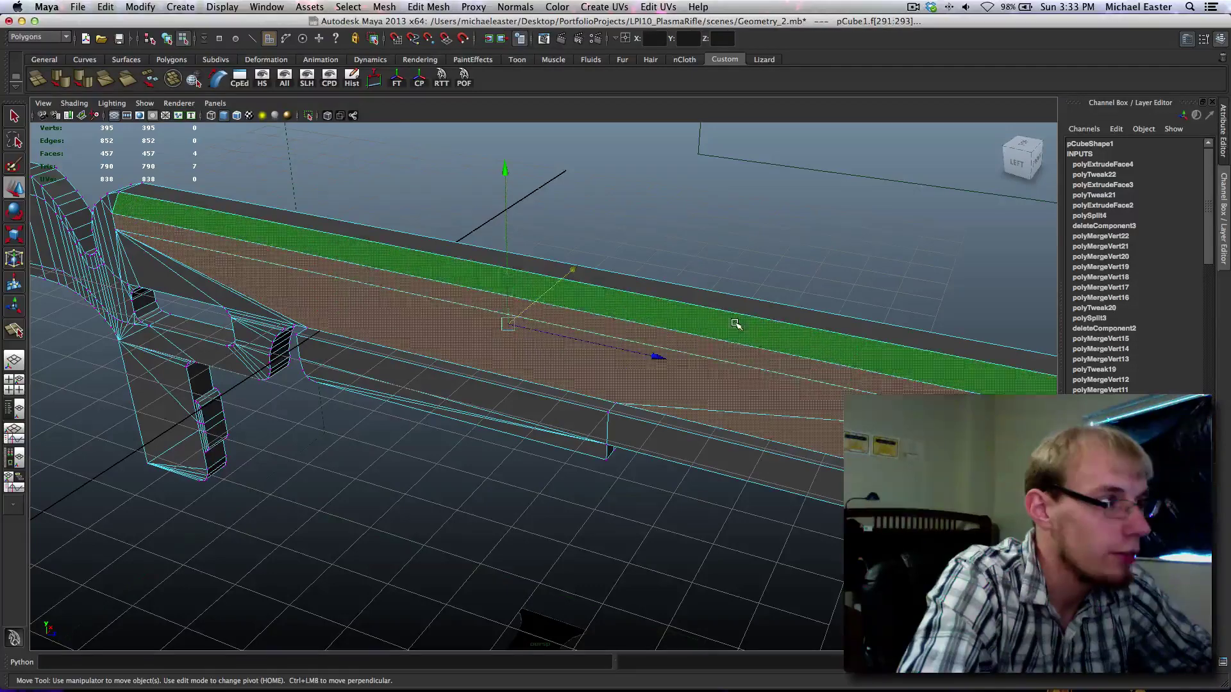
Step: Add the narrow side faces at the front body's rounded muzzle end to the face selection
left_click_drag(356, 316, 440, 320, "alt")
middle_click_drag(648, 305, 42, 406, "alt")
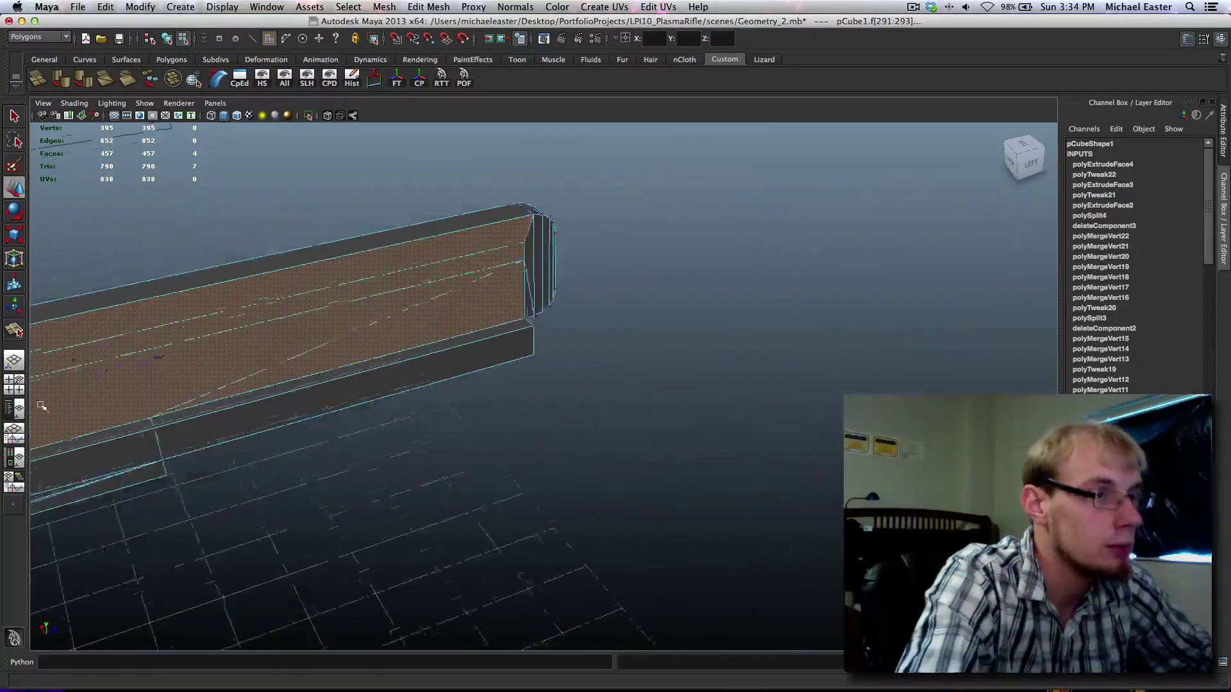
right_click_drag(41, 406, 485, 321, "alt")
middle_click_drag(486, 321, 487, 376, "alt")
left_click(514, 335)
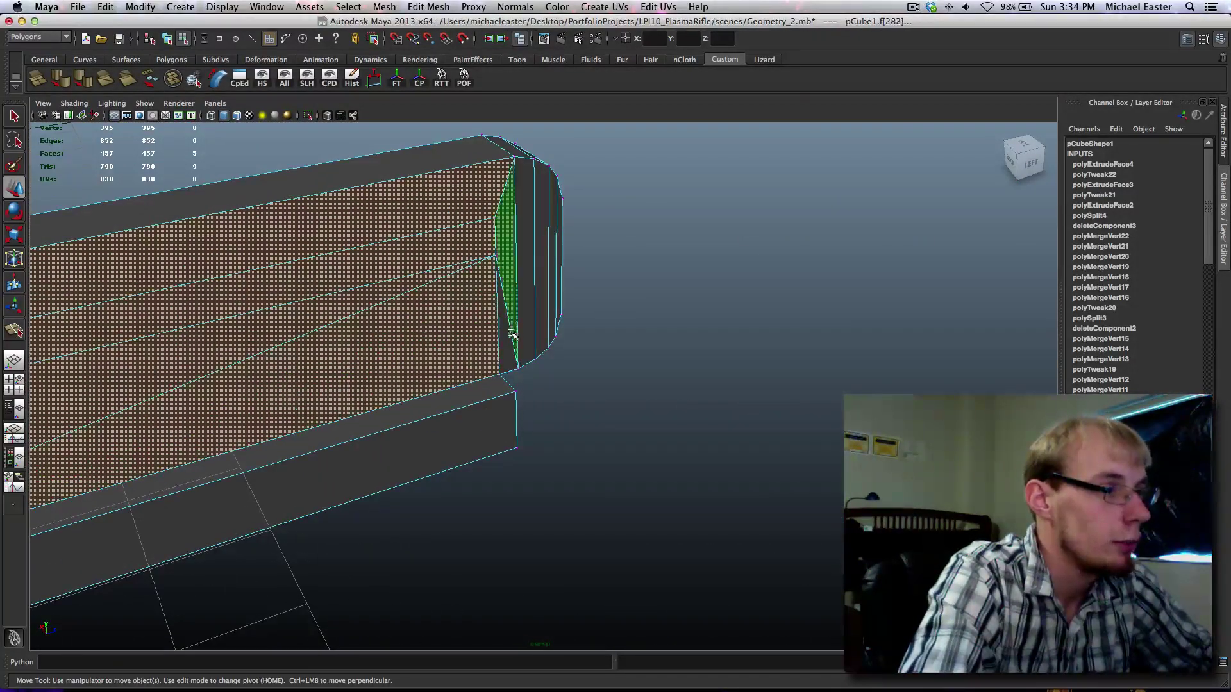
left_click(542, 325)
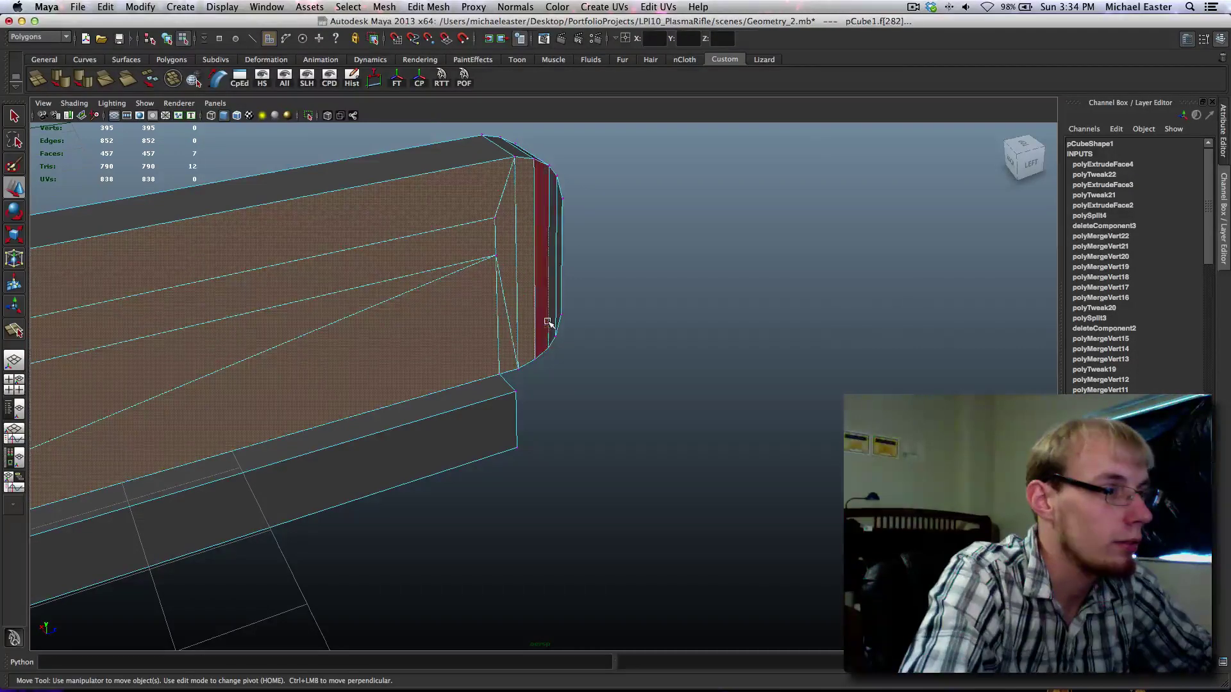
left_click(552, 318)
left_click(557, 312, "shift")
key("f")
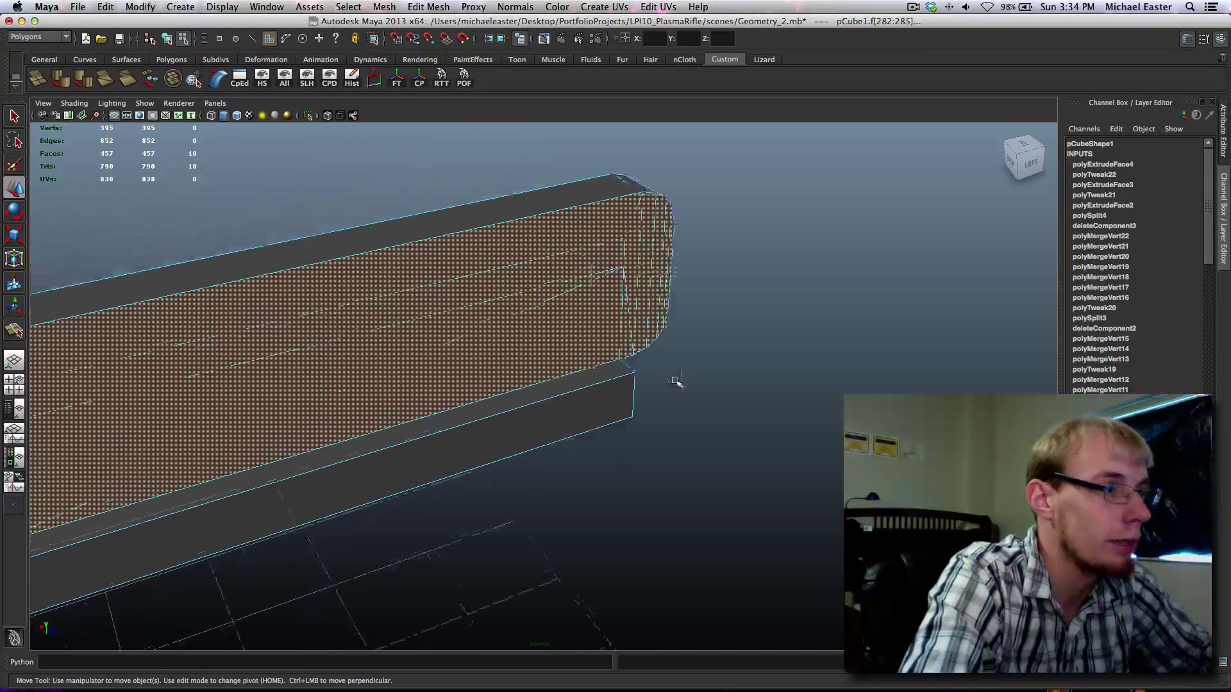
left_click_drag(726, 383, 684, 388, "alt")
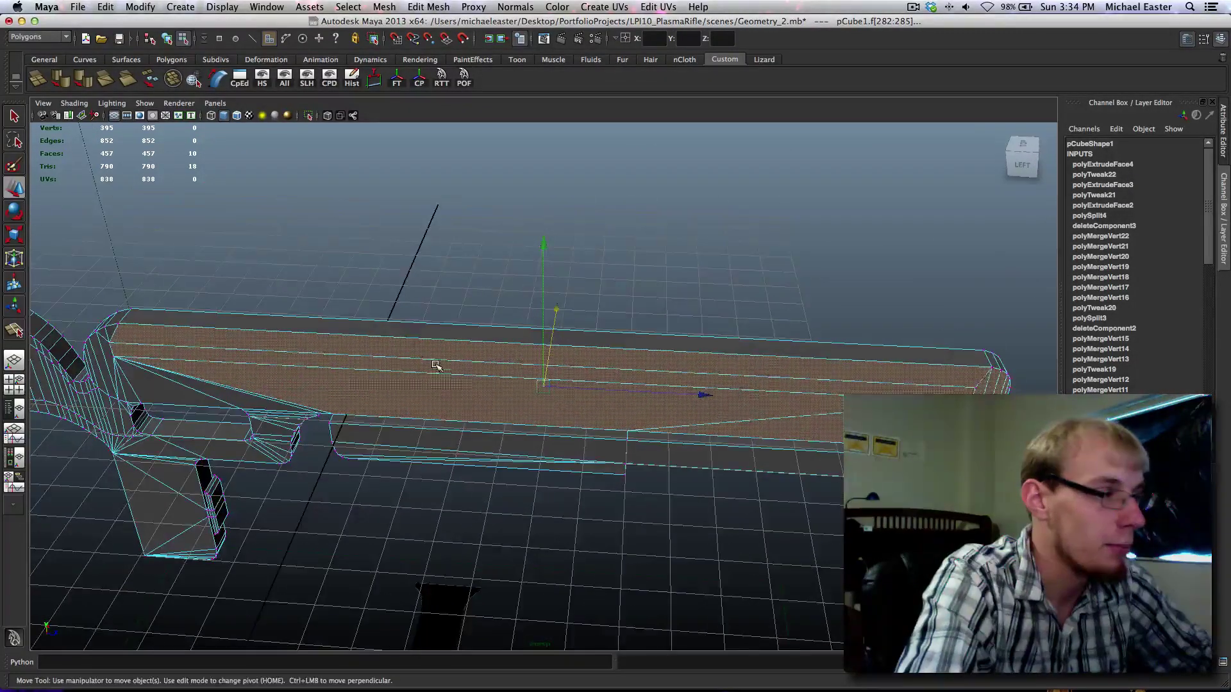
Step: Add the slim and large triangular side faces above the trigger opening to the selection
middle_click_drag(318, 361, 494, 380, "alt")
scroll(494, 383, "up", 5)
middle_click_drag(386, 461, 540, 419, "alt")
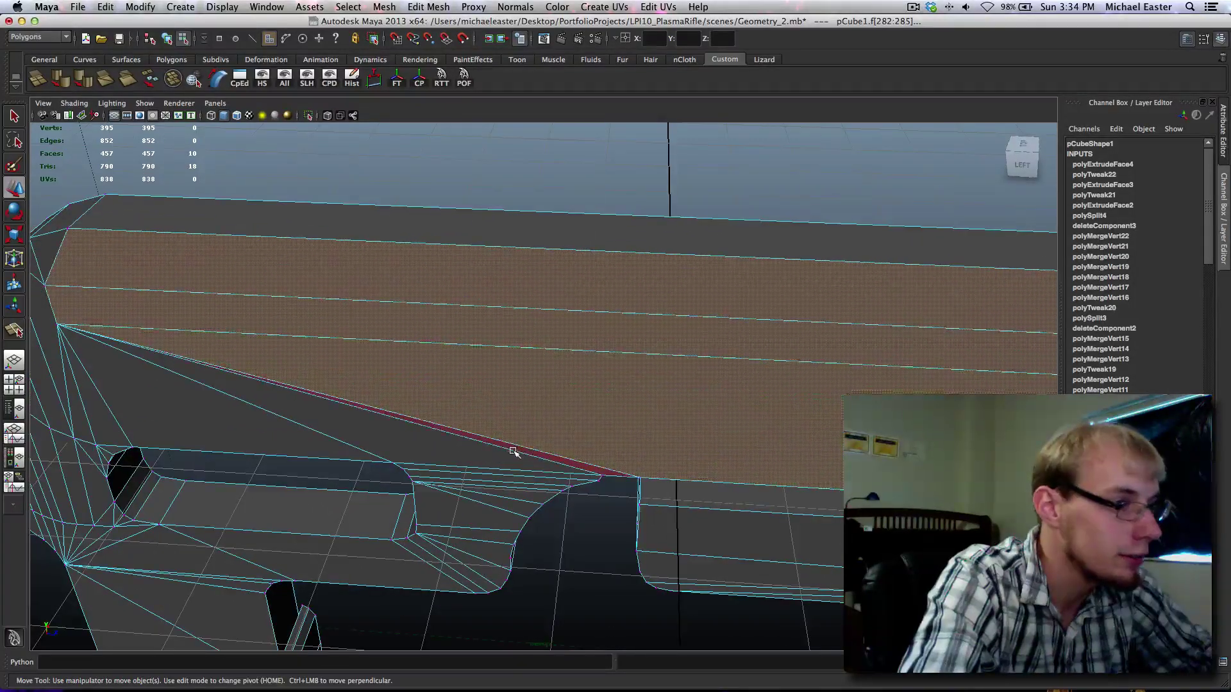
left_click(512, 449, "shift")
left_click(488, 457, "shift")
left_click(326, 452, "shift")
Step: Add the remaining side faces at the front body's rounded rear end, above the slot, to the selection
left_click_drag(204, 438, 468, 462, "alt")
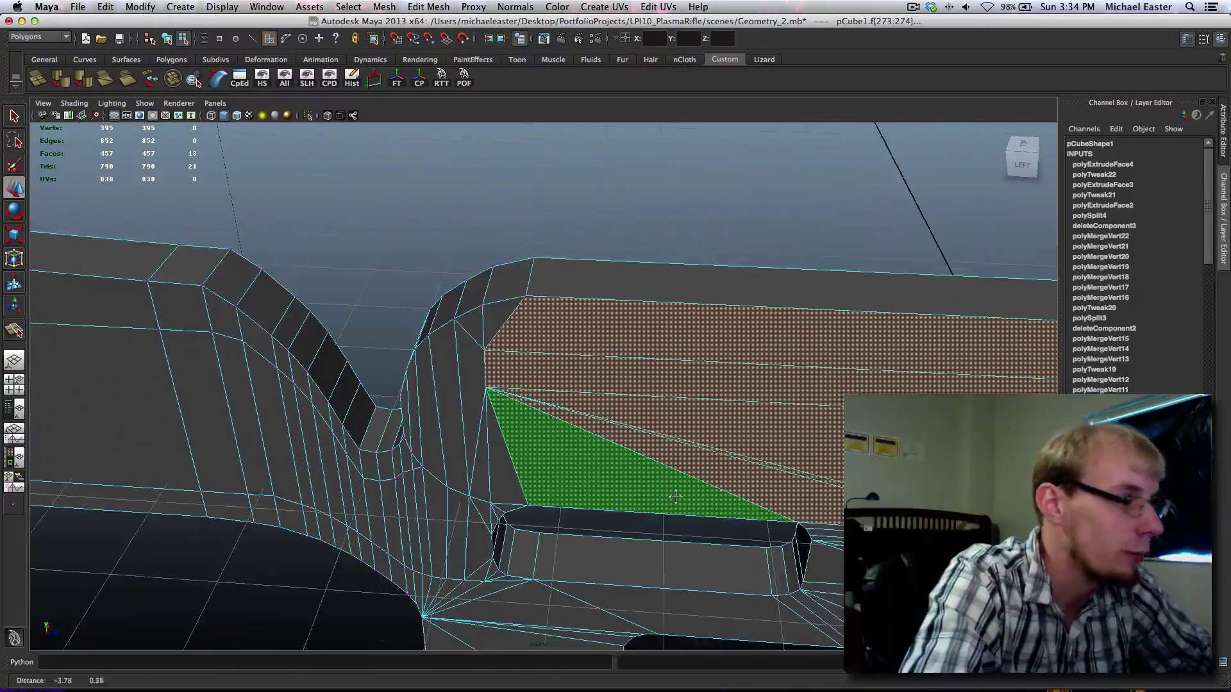
left_click(482, 467, "shift")
left_click(494, 447, "shift")
left_click(473, 420, "shift")
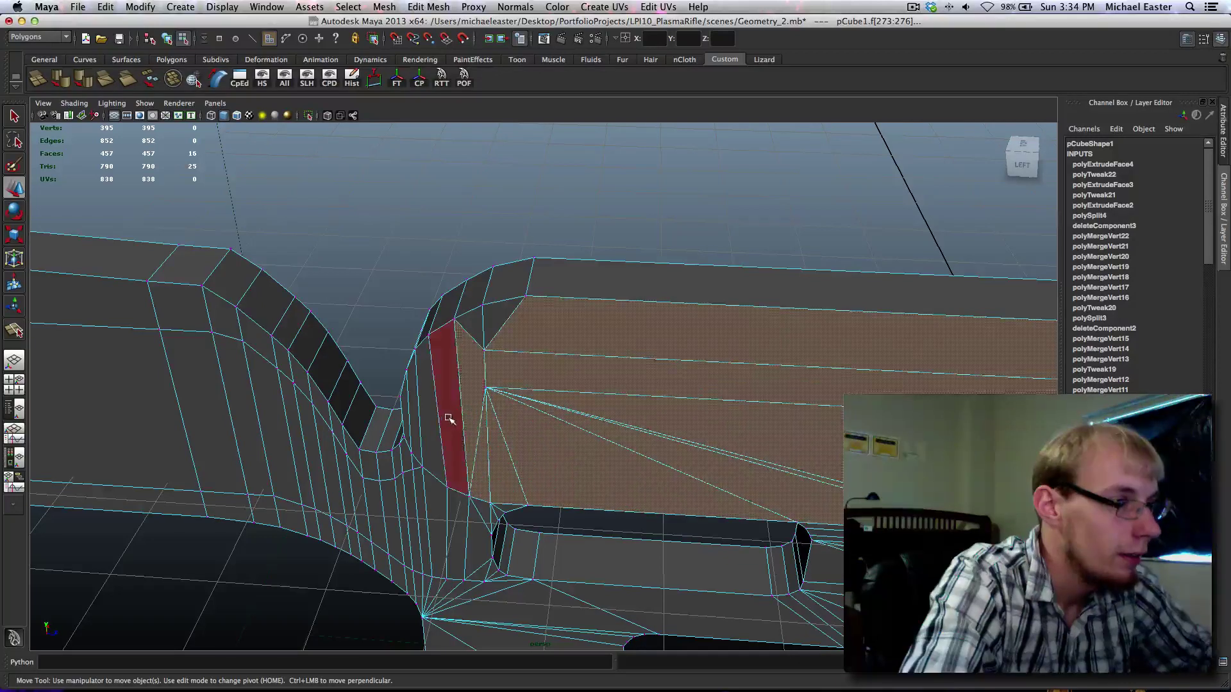
left_click(451, 418, "shift")
left_click(429, 424, "shift")
left_click(426, 425, "shift")
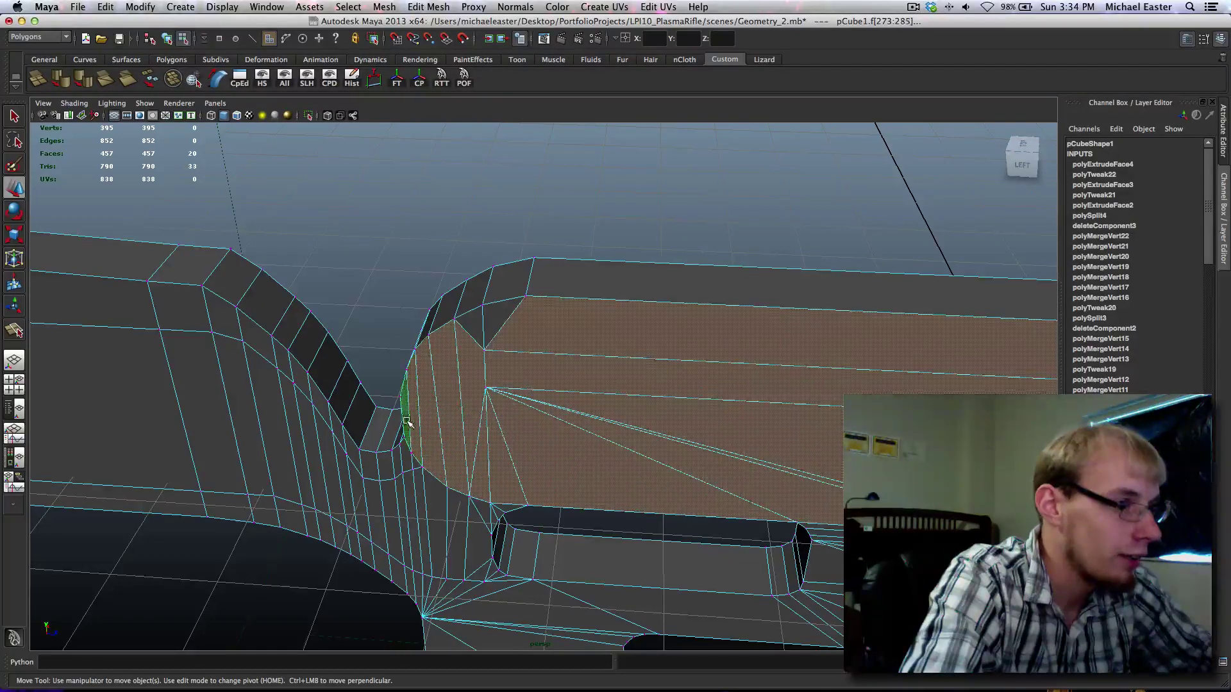
left_click(491, 334, "shift")
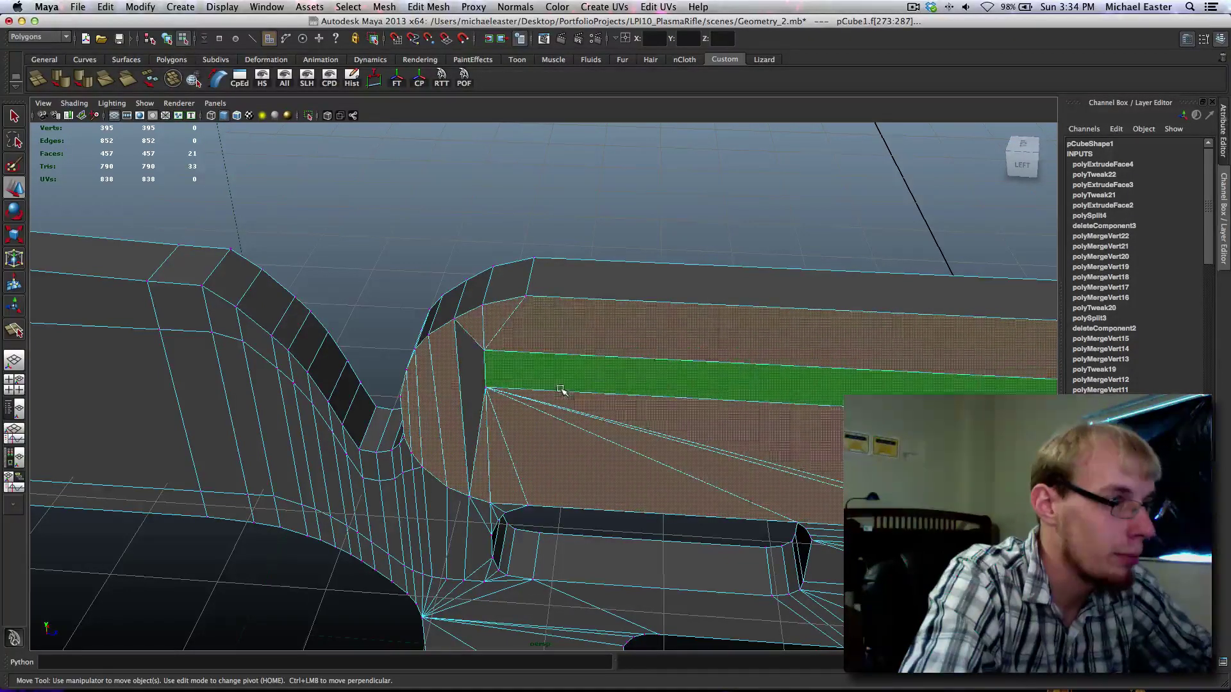
left_click(471, 386, "shift")
Step: Extrude the selected upper side faces outward along X to the rounded body outline on the front reference image
left_click_drag(692, 445, 581, 396, "alt")
key("ctrl+e")
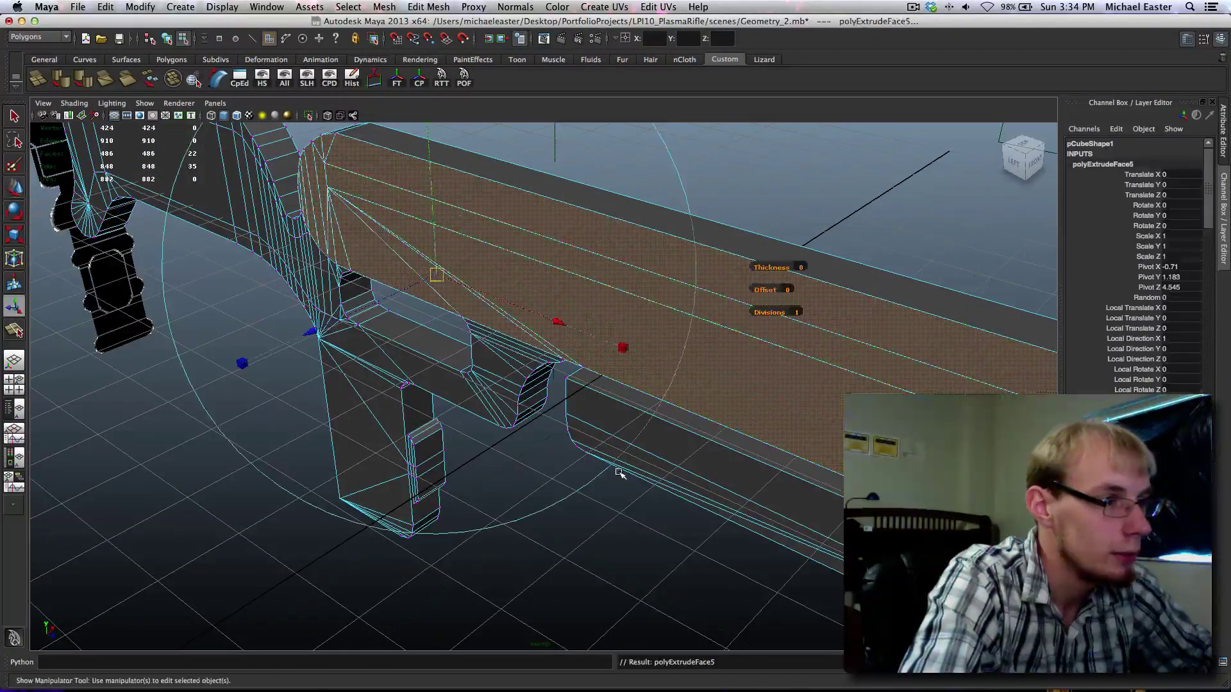
key("space")
key("space")
key("w")
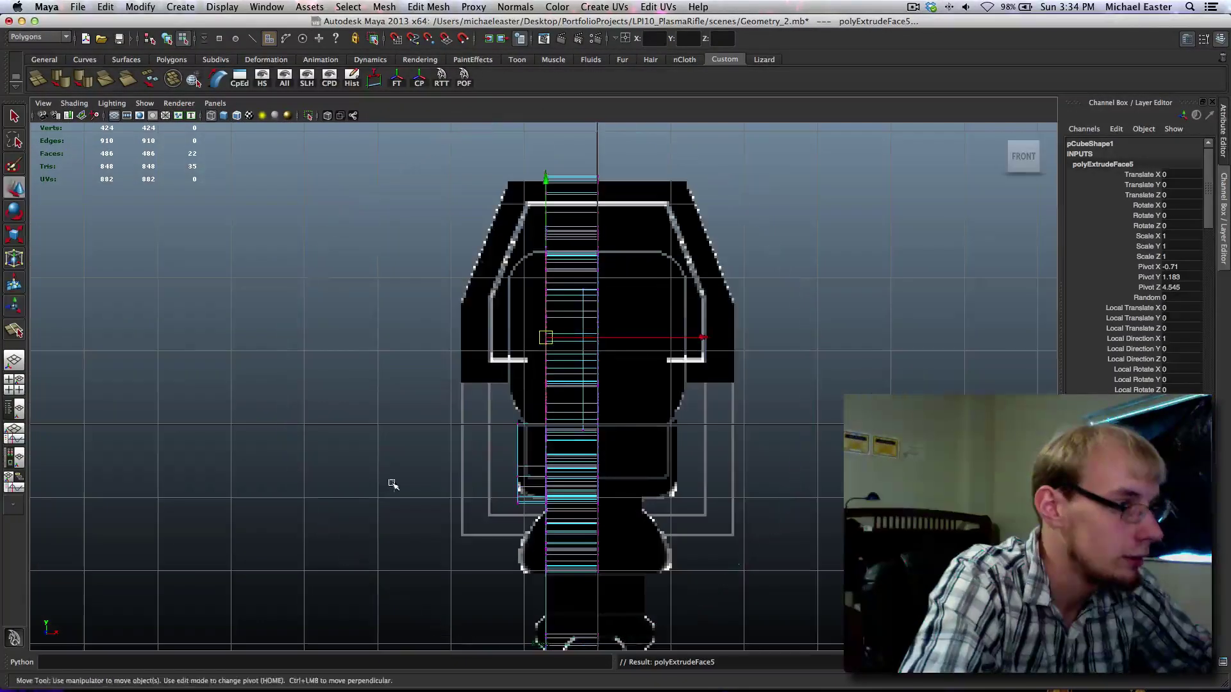
middle_click_drag(643, 423, 609, 422)
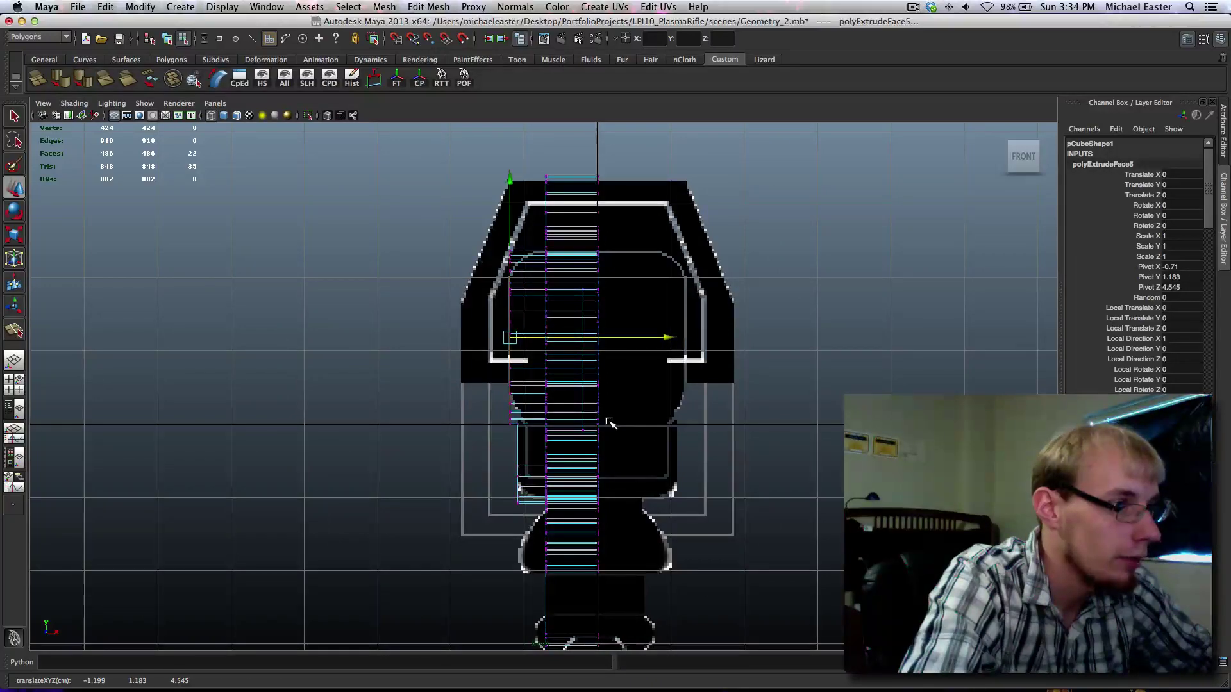
key("space")
key("space")
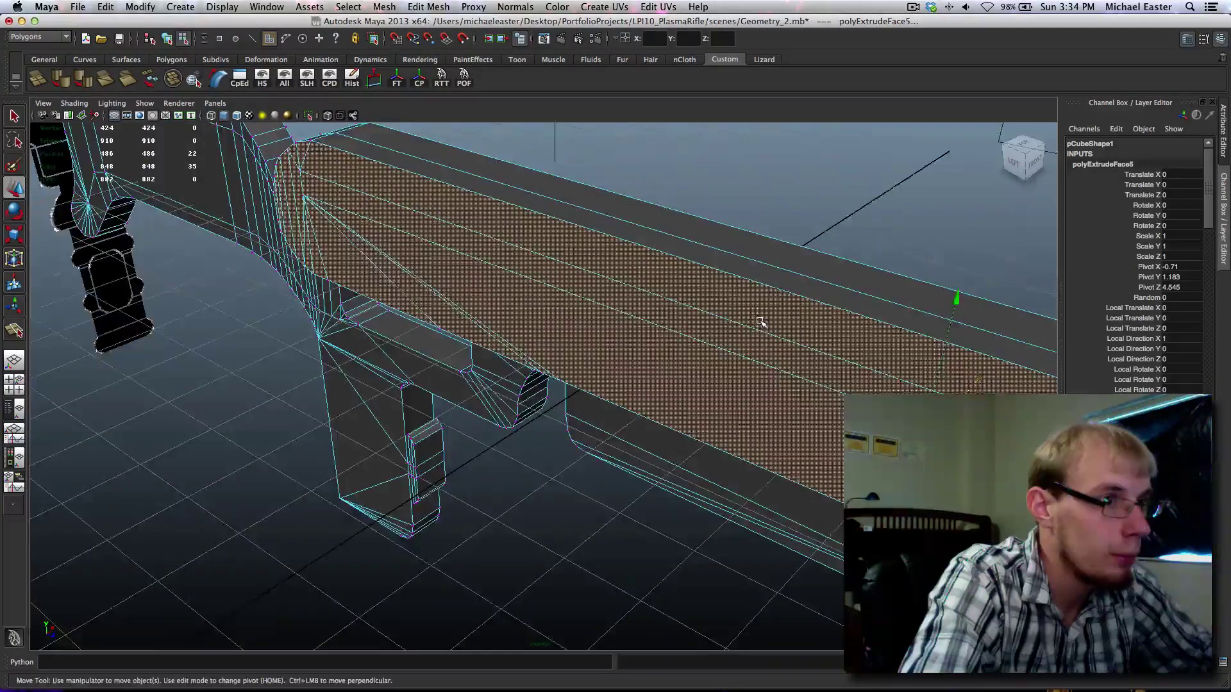
Step: Select the outer side faces of the lower strip beneath the front body
left_click_drag(761, 322, 803, 302, "alt")
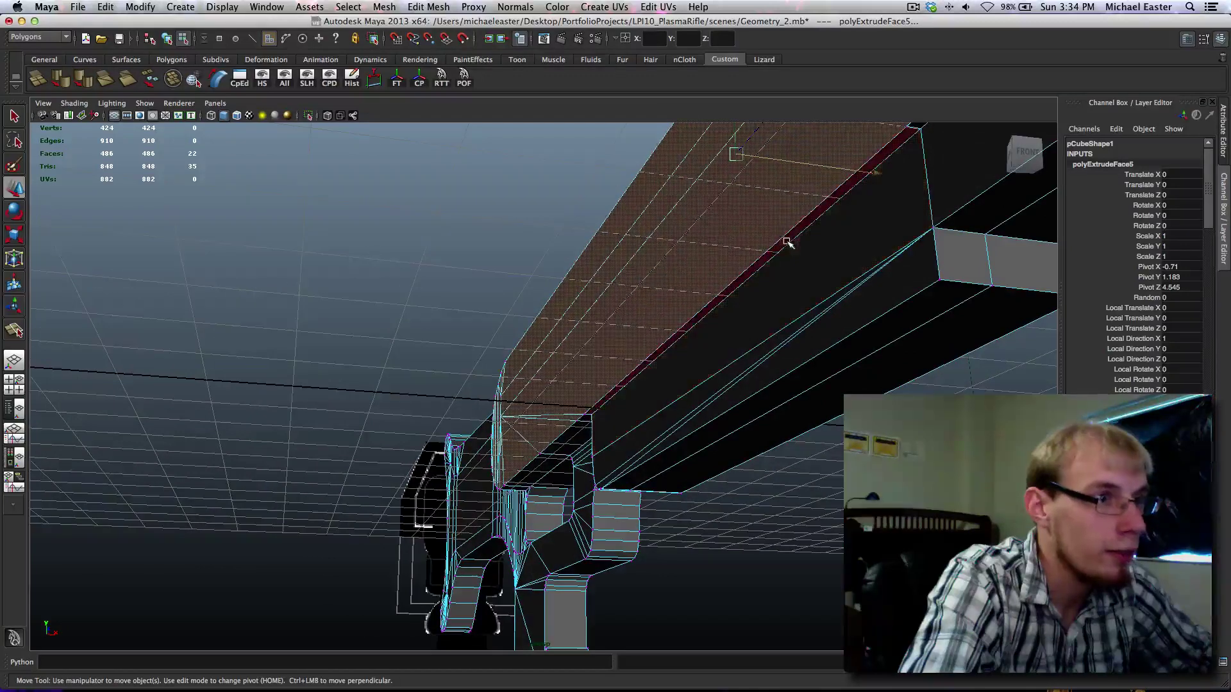
middle_click_drag(788, 242, 676, 316, "alt")
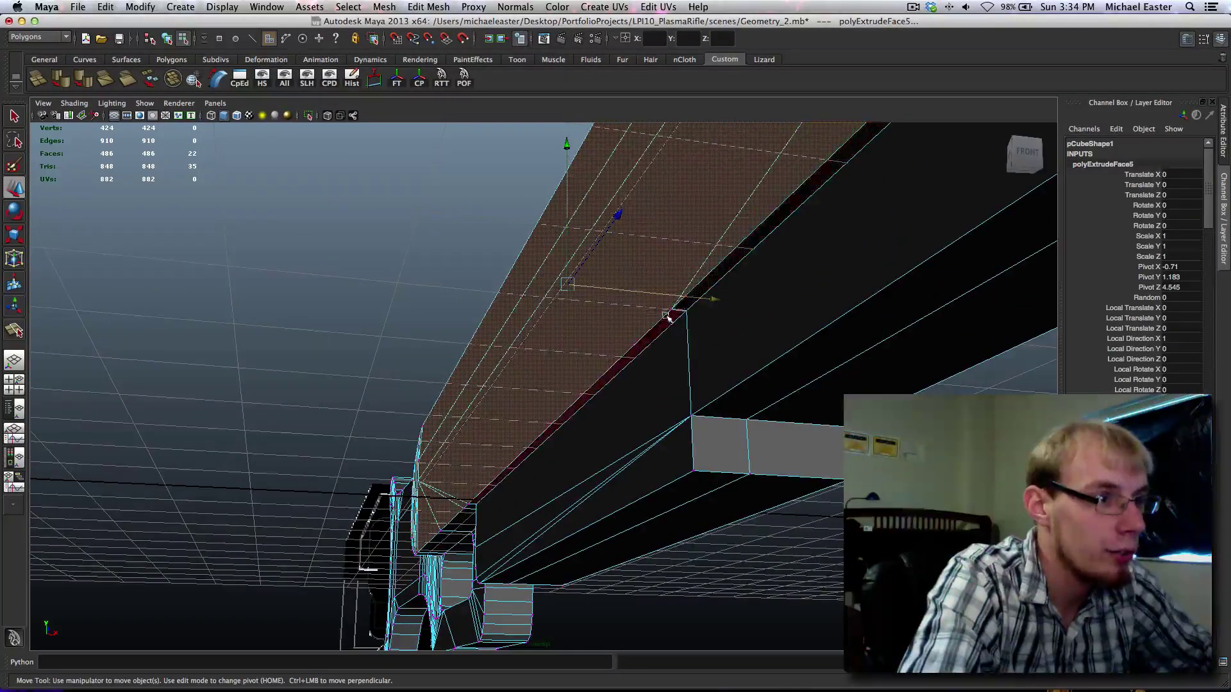
middle_click_drag(674, 317, 605, 362, "alt")
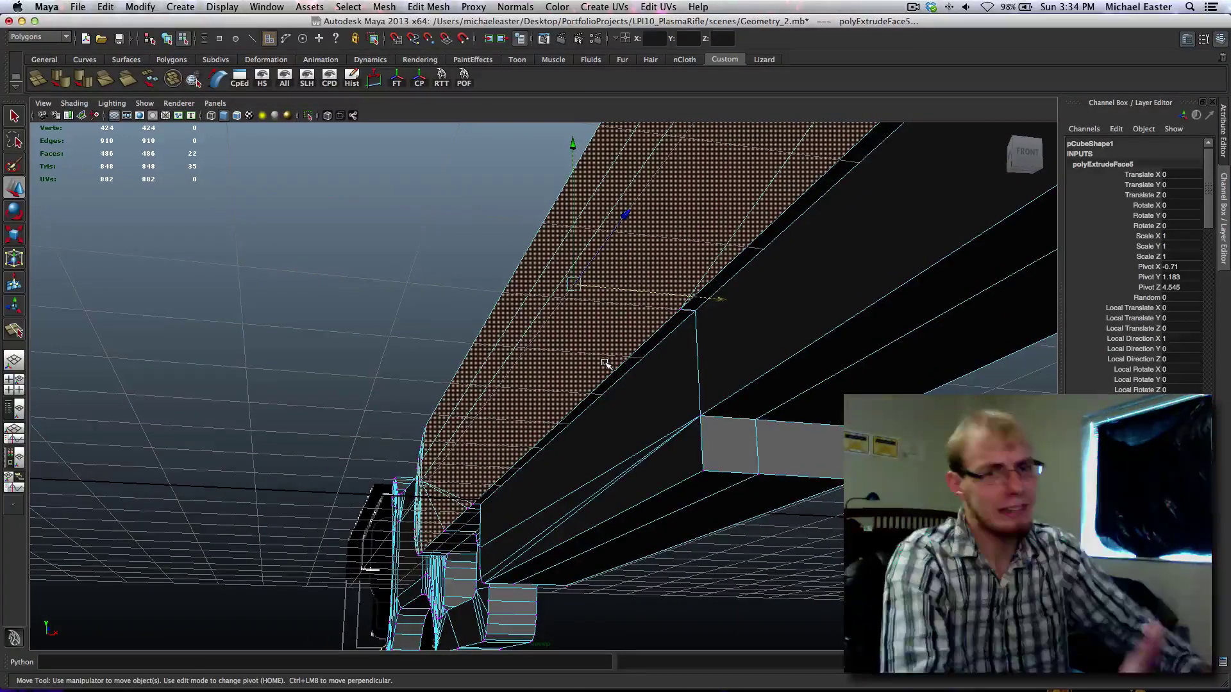
left_click_drag(565, 344, 607, 370, "alt")
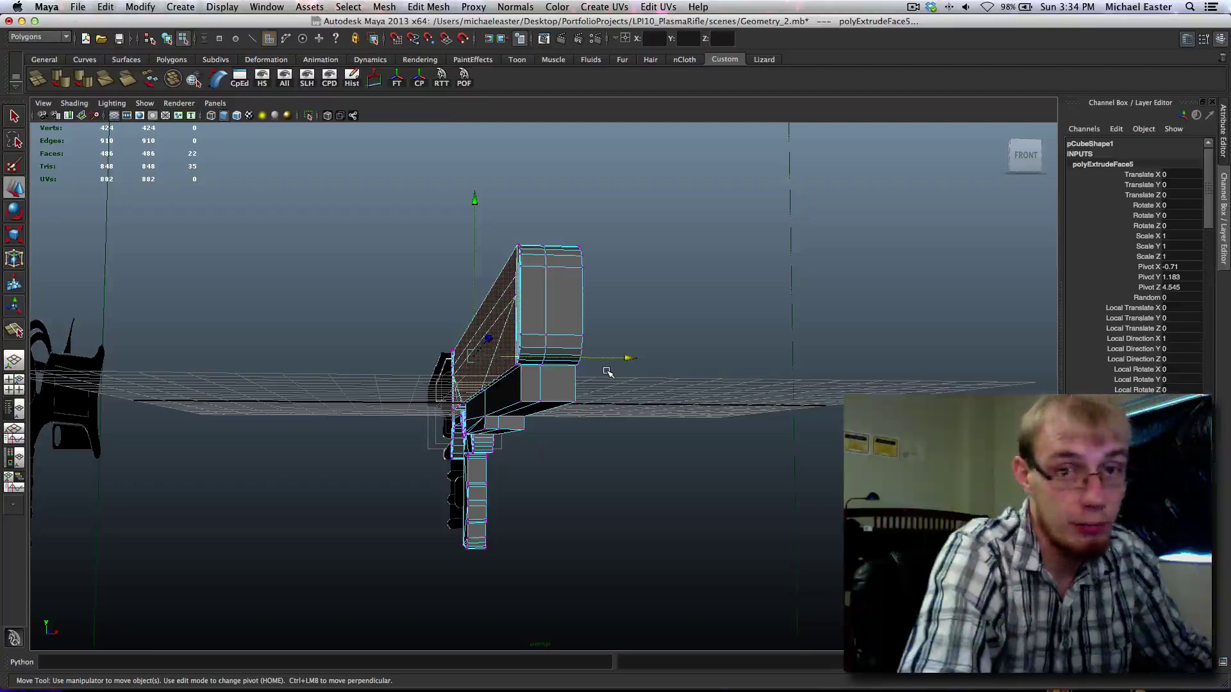
left_click_drag(568, 396, 516, 406, "alt")
left_click(518, 402)
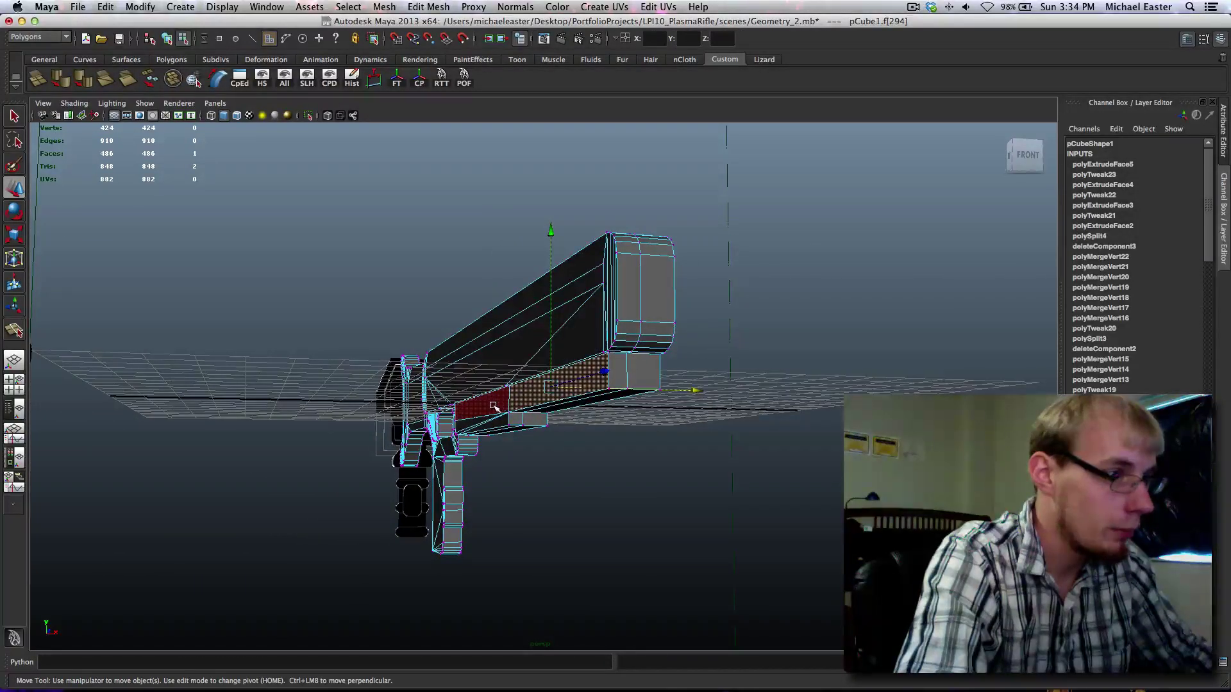
left_click(494, 407, "shift")
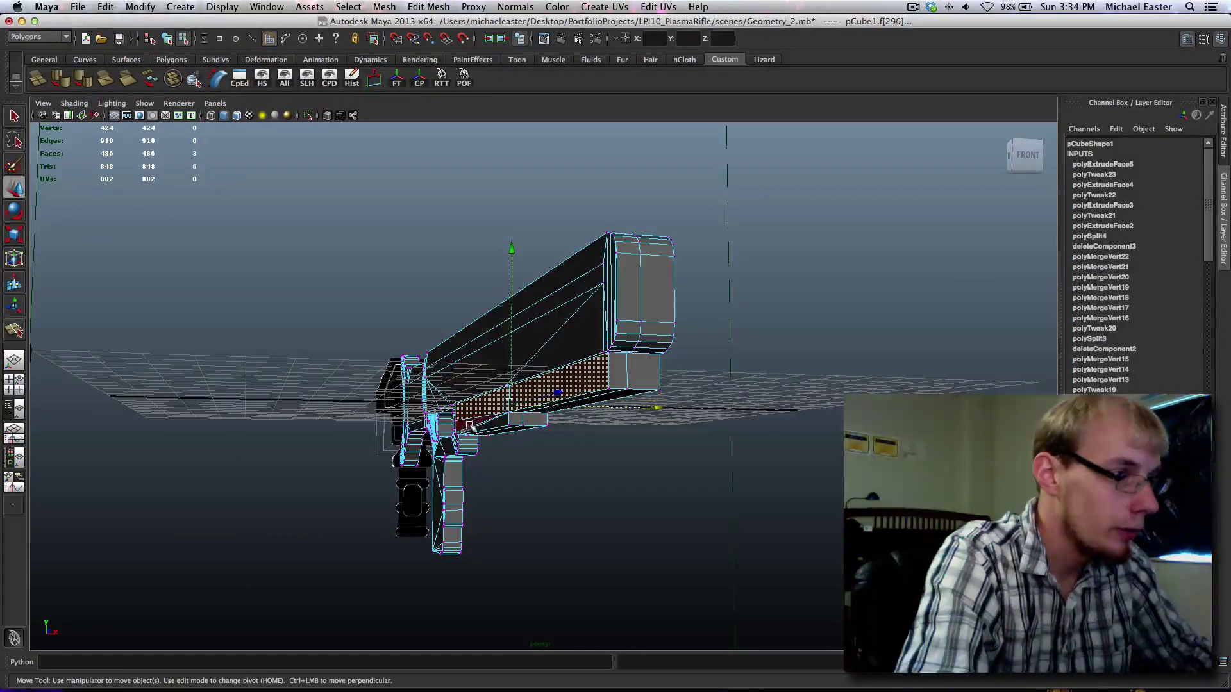
left_click(492, 426, "shift")
left_click_drag(492, 426, 533, 407, "alt")
middle_click_drag(340, 399, 638, 468, "alt")
left_click_drag(797, 548, 788, 452, "alt")
middle_click_drag(788, 452, 269, 350, "alt")
left_click_drag(924, 363, 814, 346, "alt")
Step: Move the selected lower strip faces inward along X to the inner gray outline on the front reference image
key("space")
key("space")
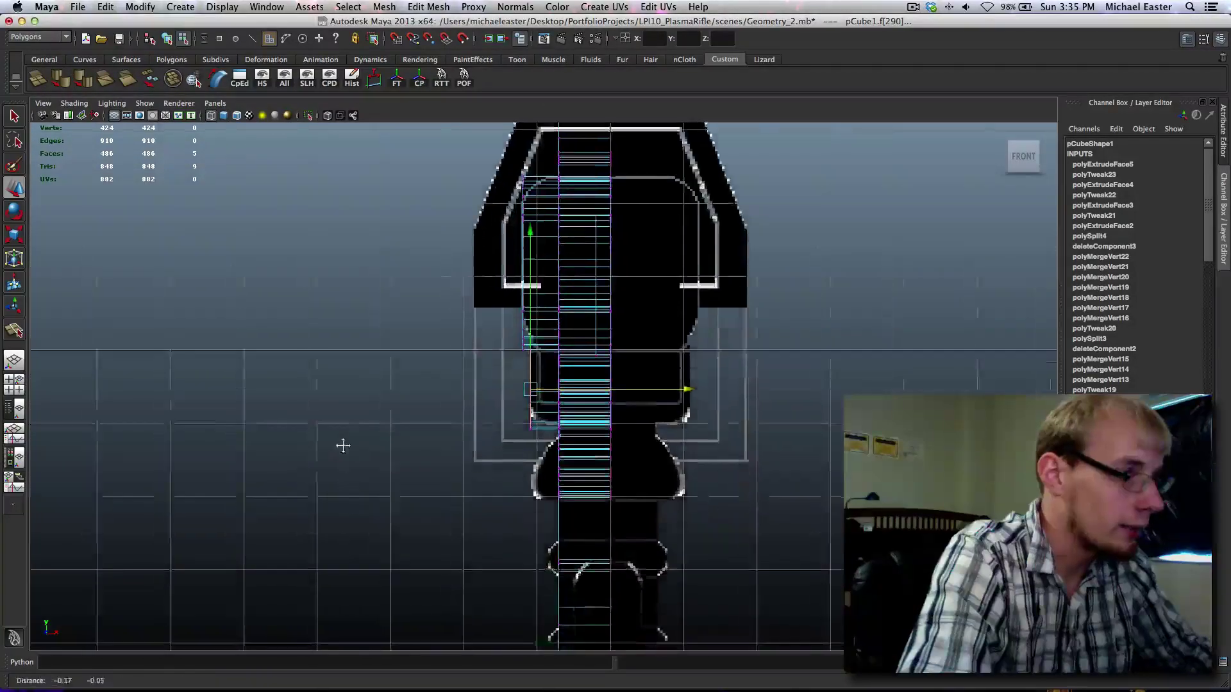
scroll(340, 468, "up", 3)
middle_click_drag(570, 347, 560, 378, "alt")
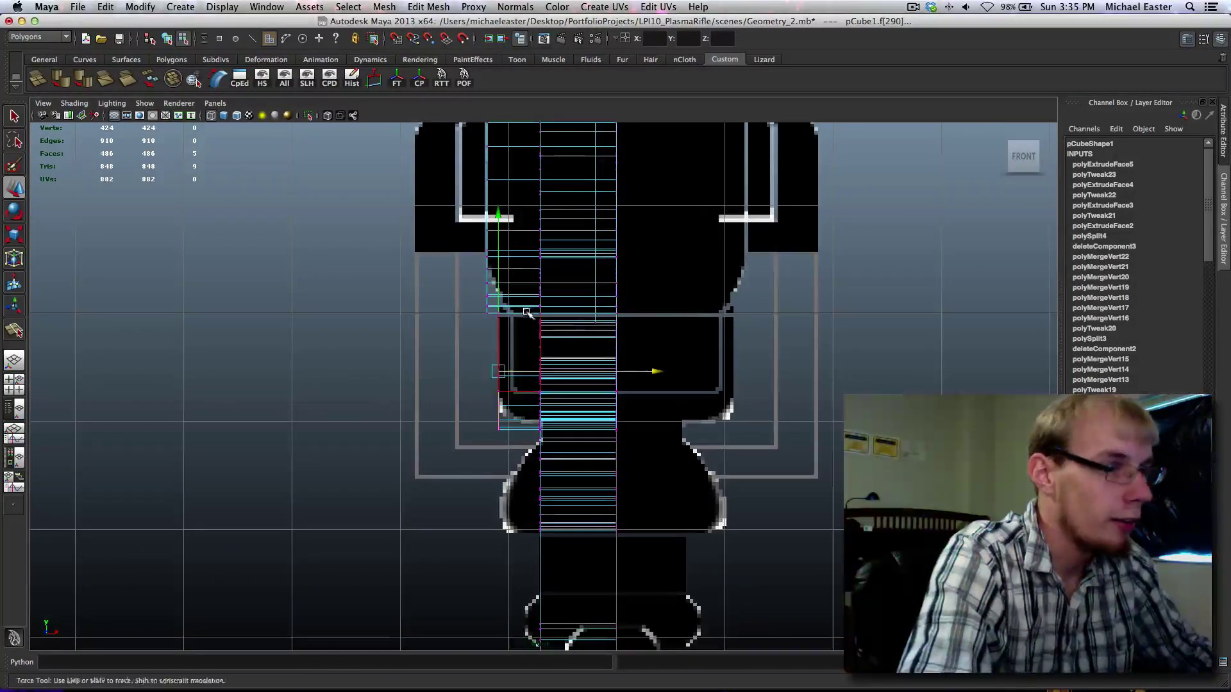
middle_click_drag(525, 310, 510, 348, "alt")
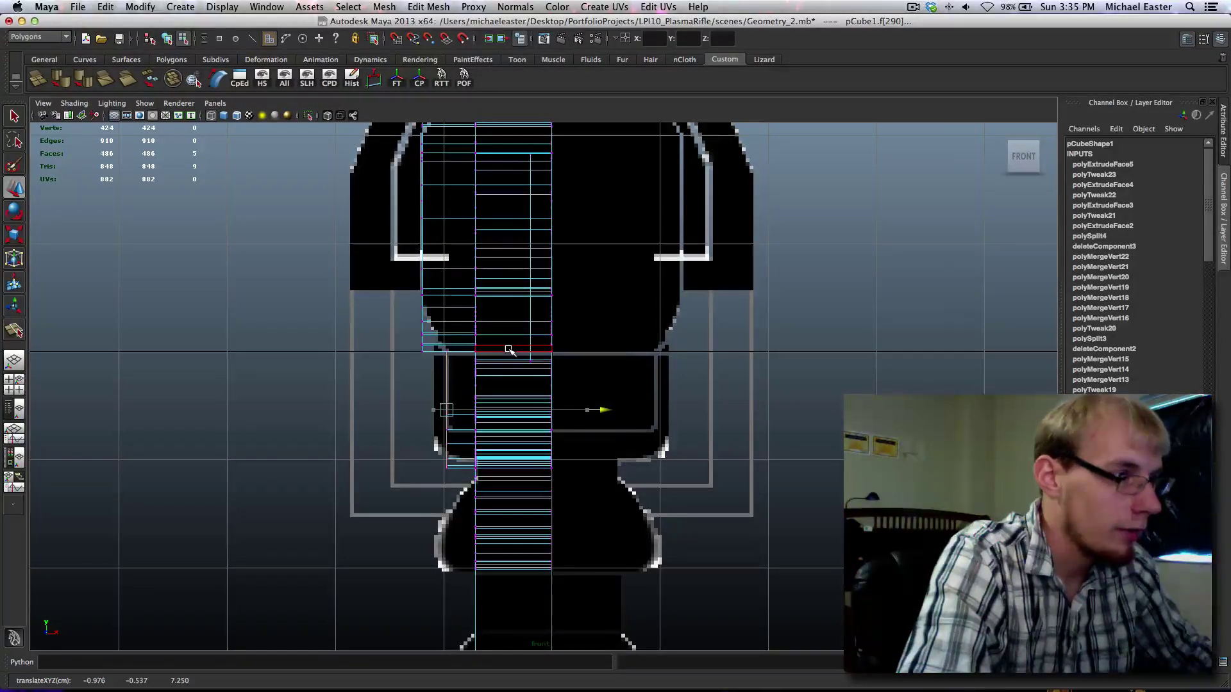
Step: Compare the lower strip's width with the inner and outer outlines on the front reference image
middle_click_drag(619, 403, 539, 484, "alt")
right_click_drag(538, 483, 588, 439, "alt")
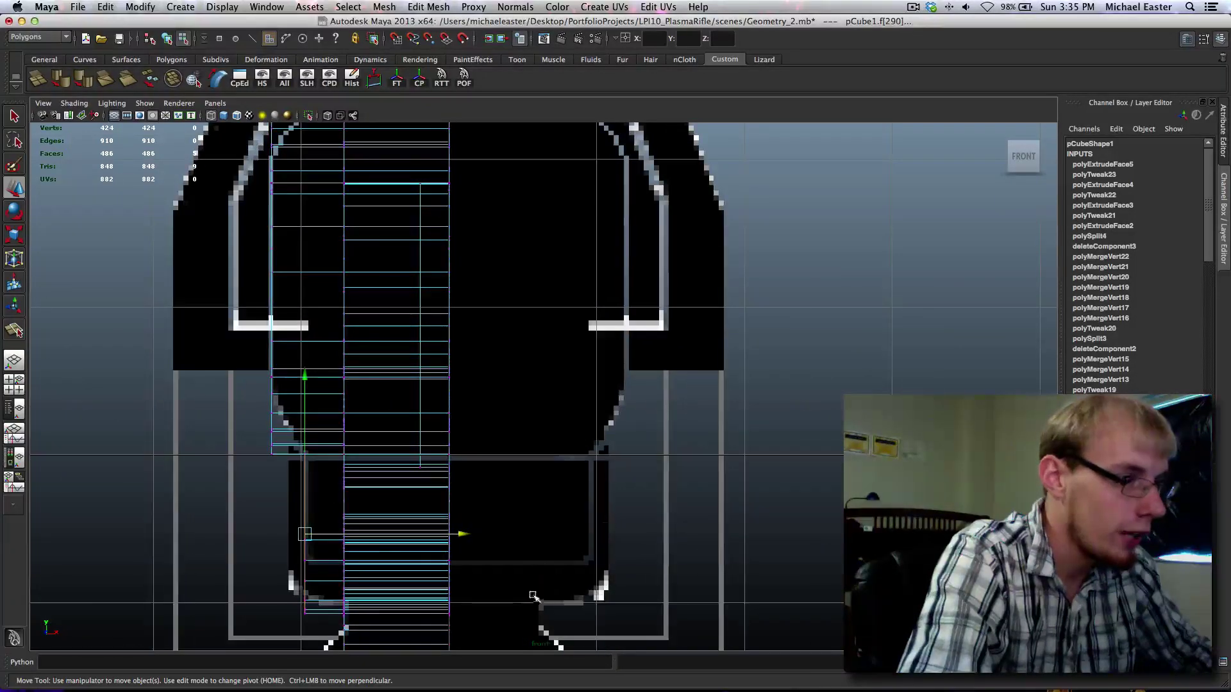
middle_click_drag(420, 557, 478, 354, "alt")
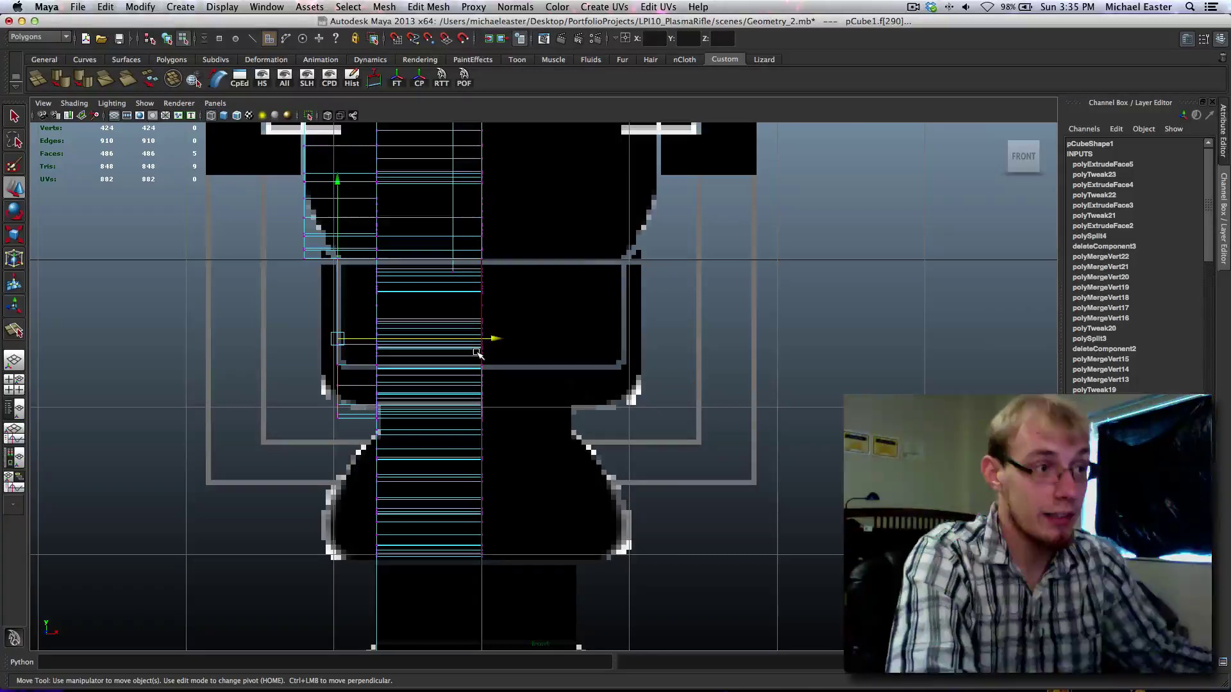
left_click(455, 376)
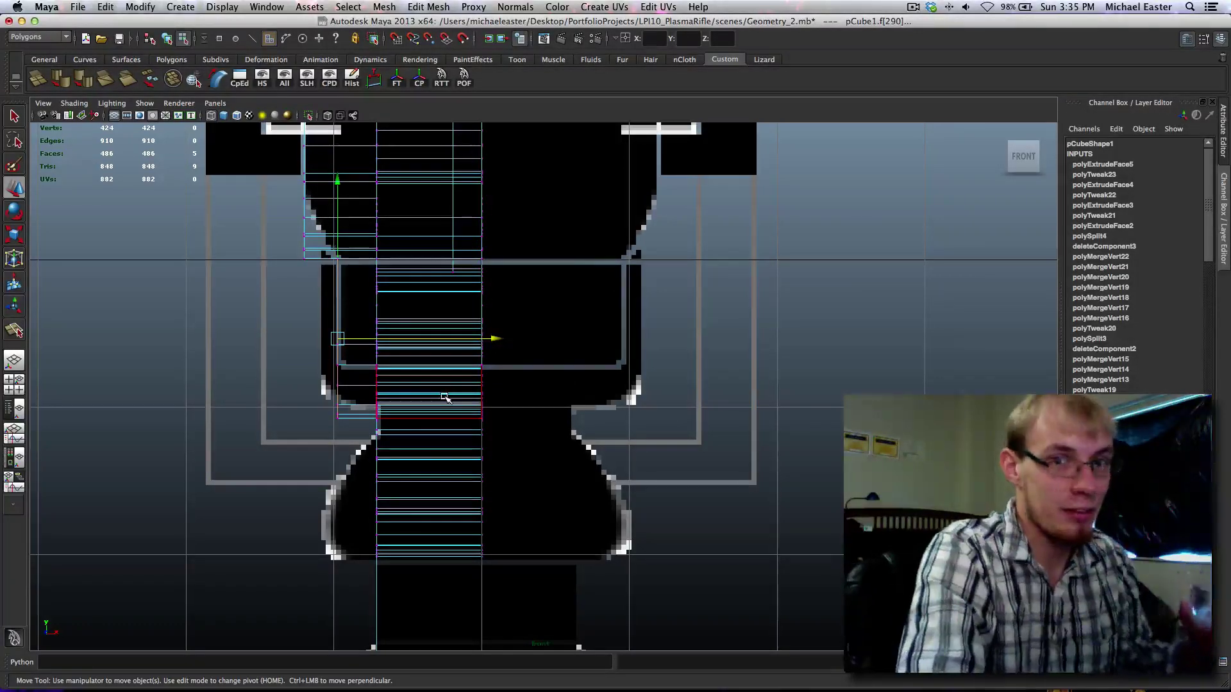
scroll(443, 380, "down", 6)
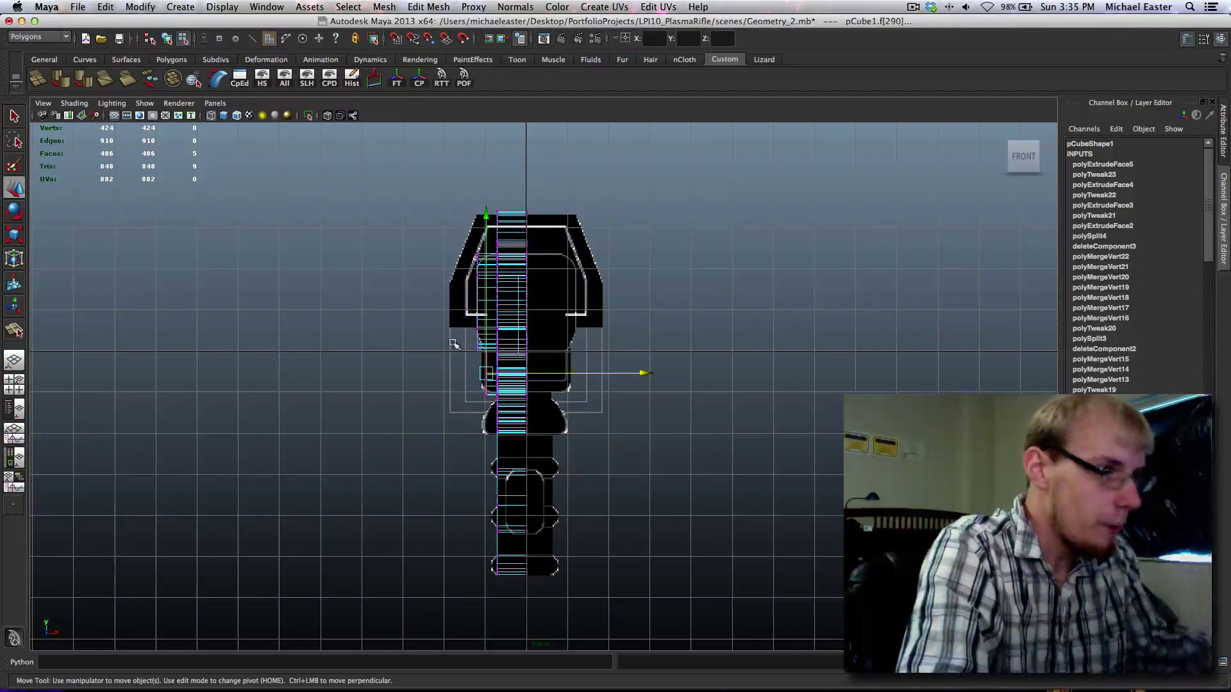
scroll(574, 346, "up", 8)
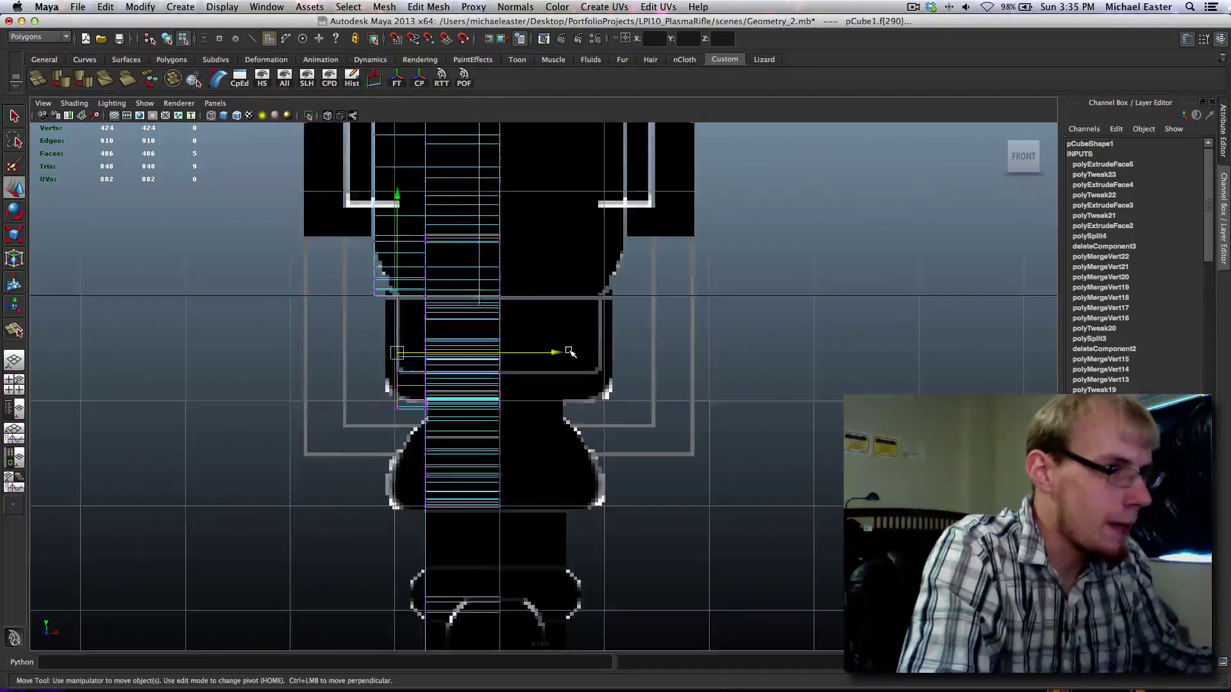
scroll(438, 330, "down", 6)
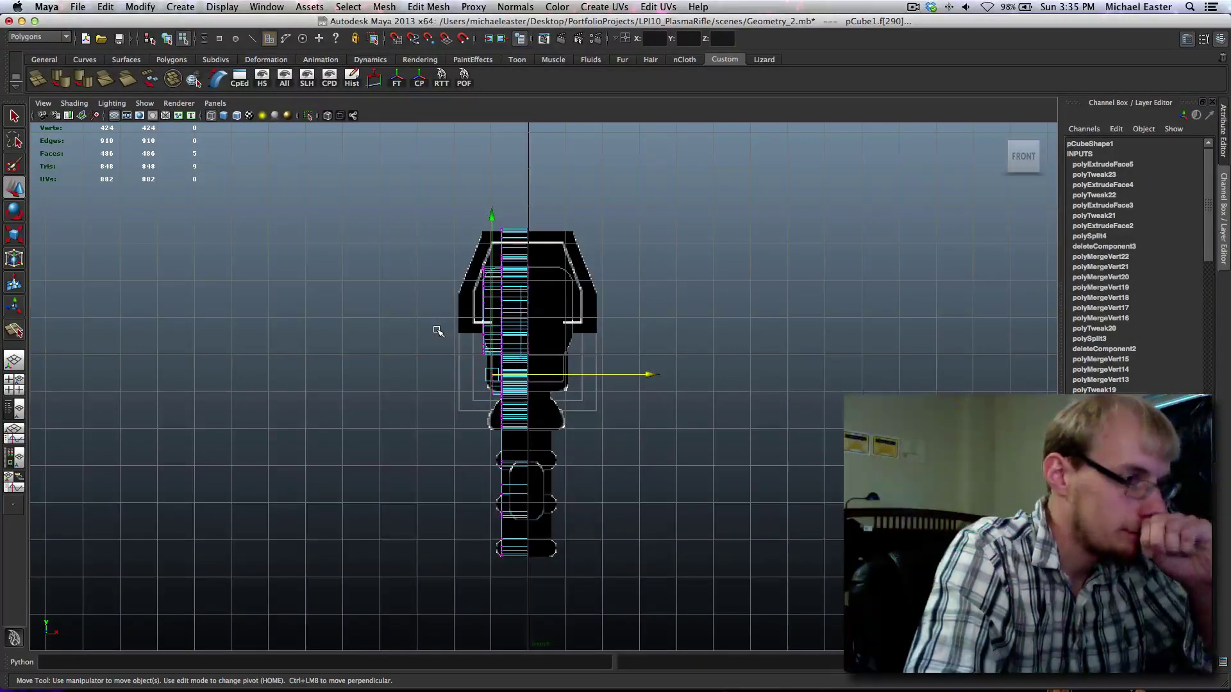
scroll(438, 330, "up", 3)
Step: Compare the lower strip faces with the side reference image and the matching outlines on the front reference
key("space")
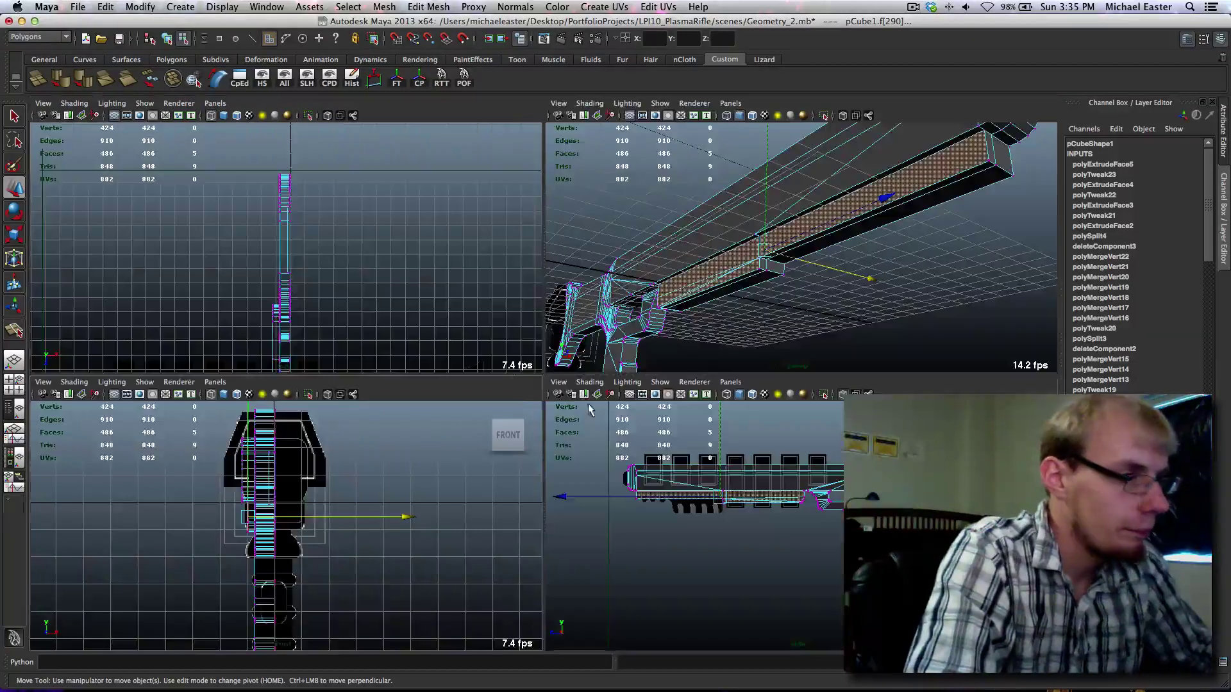
key("space")
scroll(618, 440, "up", 6)
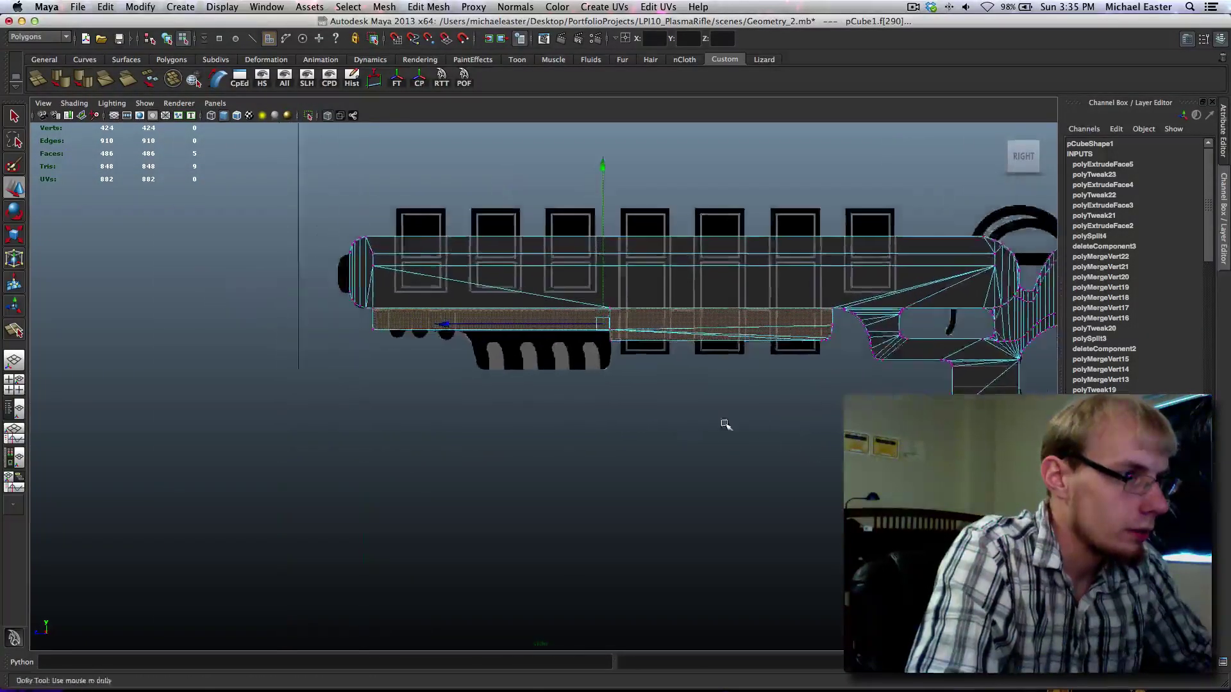
middle_click_drag(470, 354, 473, 393, "alt")
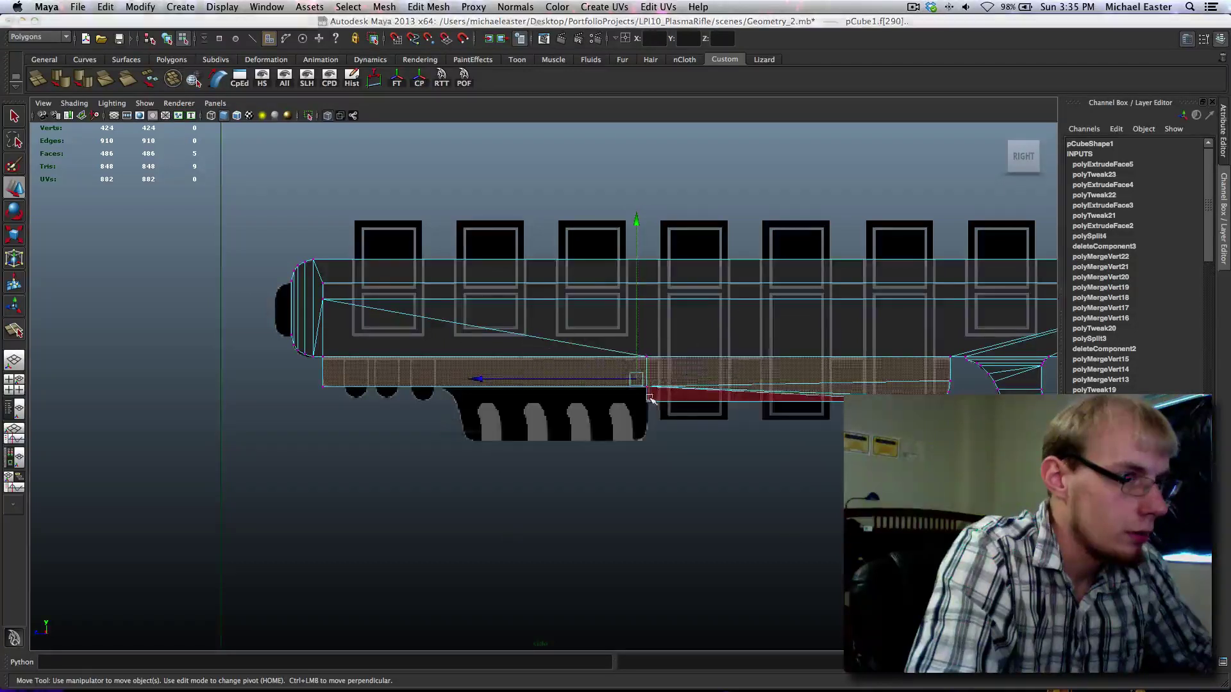
key("space")
key("space")
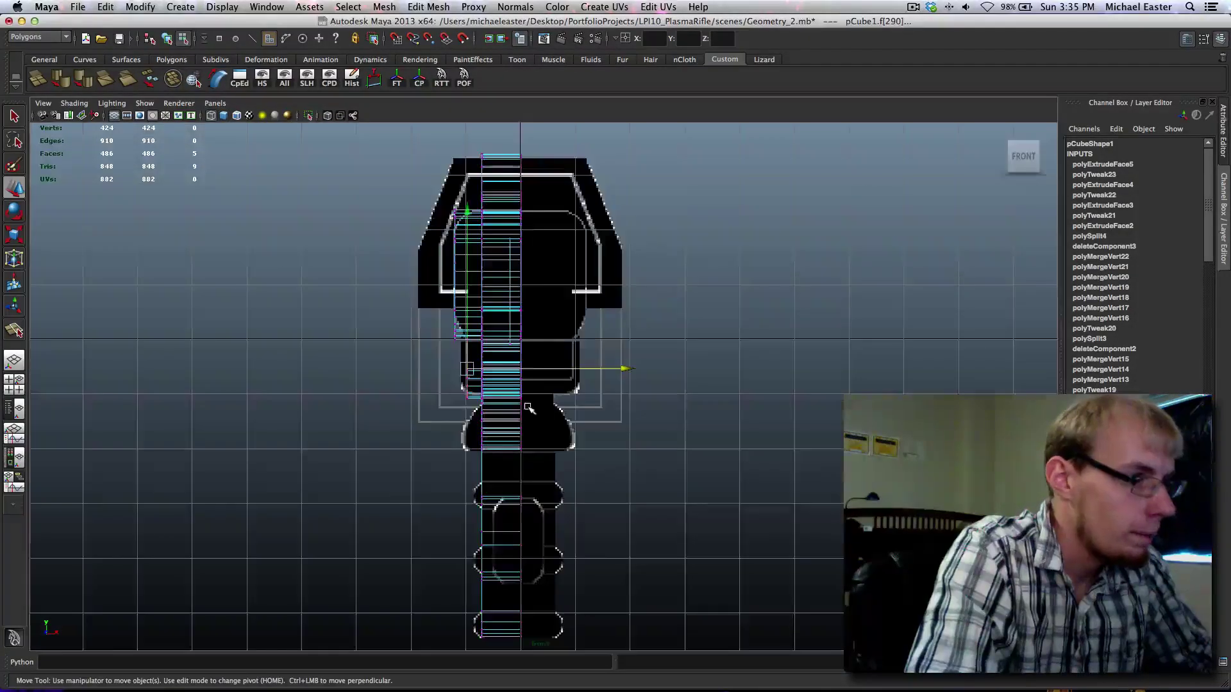
key("space")
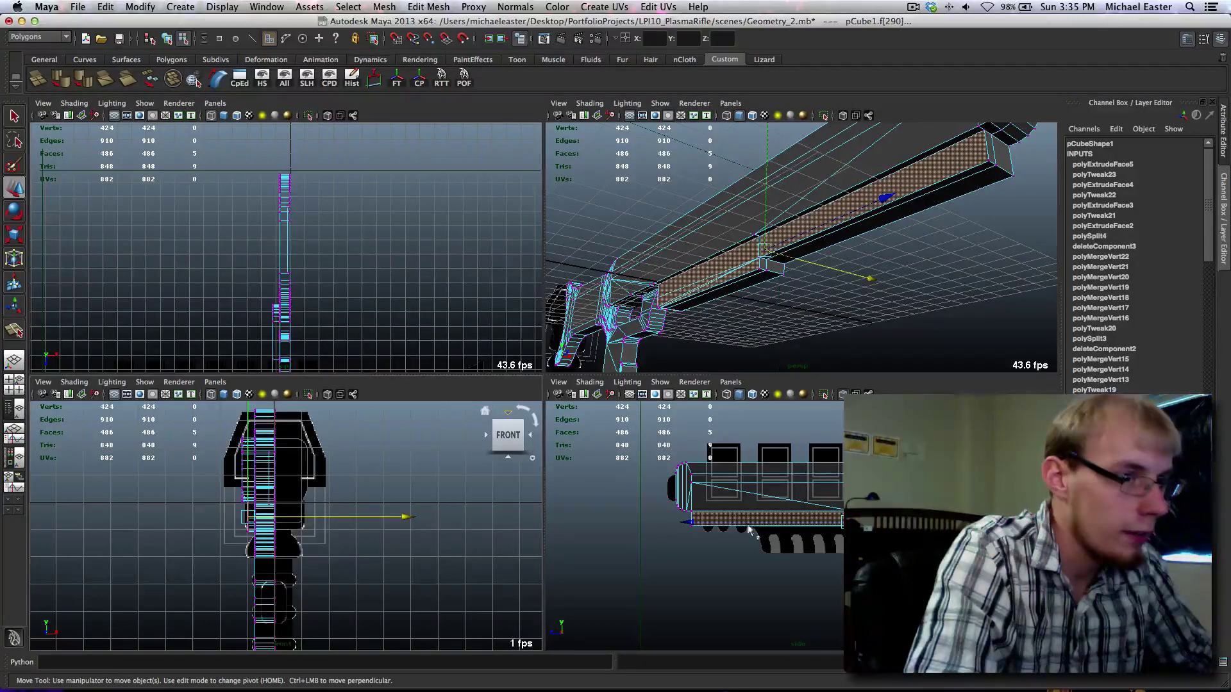
middle_click_drag(801, 525, 718, 493, "alt")
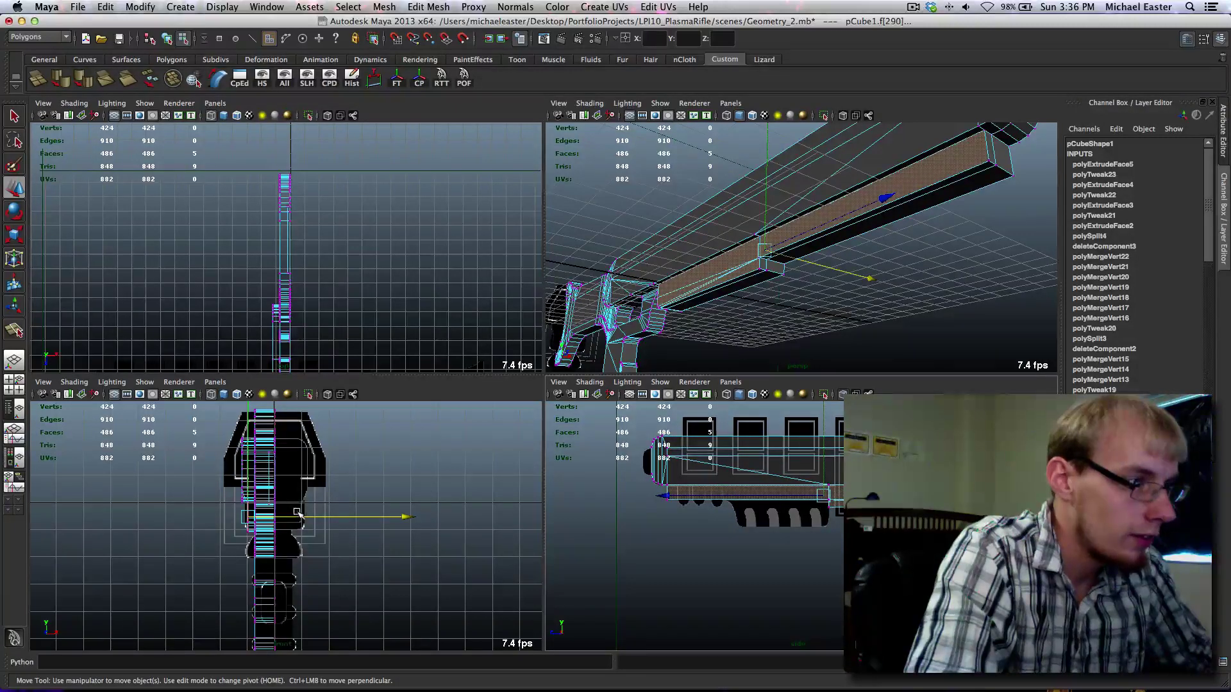
Step: Examine the lower strip's side faces and stepped underside in the perspective view
scroll(710, 271, "down", 1)
scroll(709, 275, "up", 3)
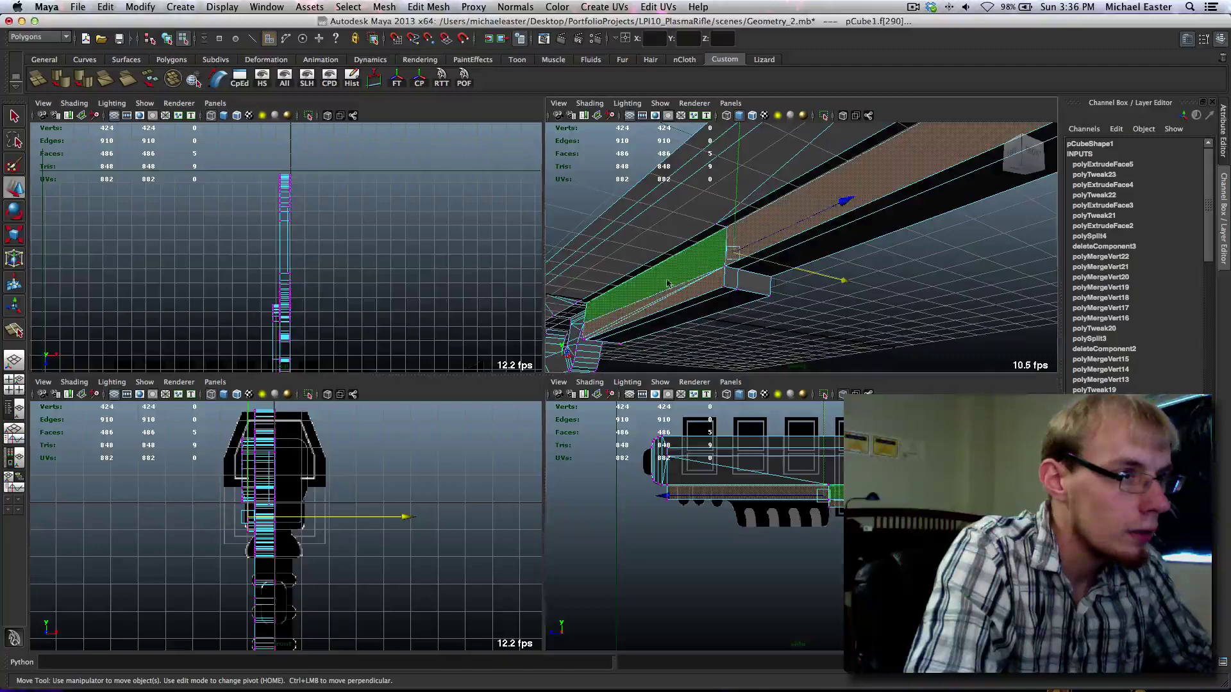
key("space")
scroll(578, 315, "up", 5)
scroll(534, 265, "down", 3)
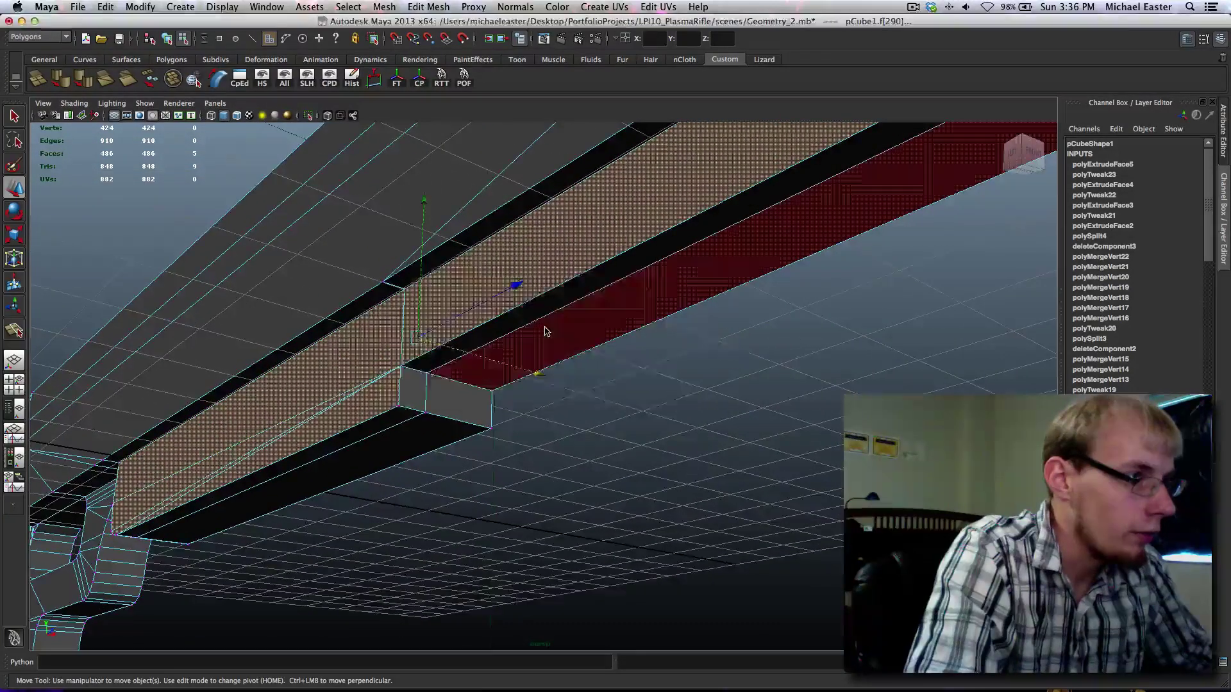
key("space")
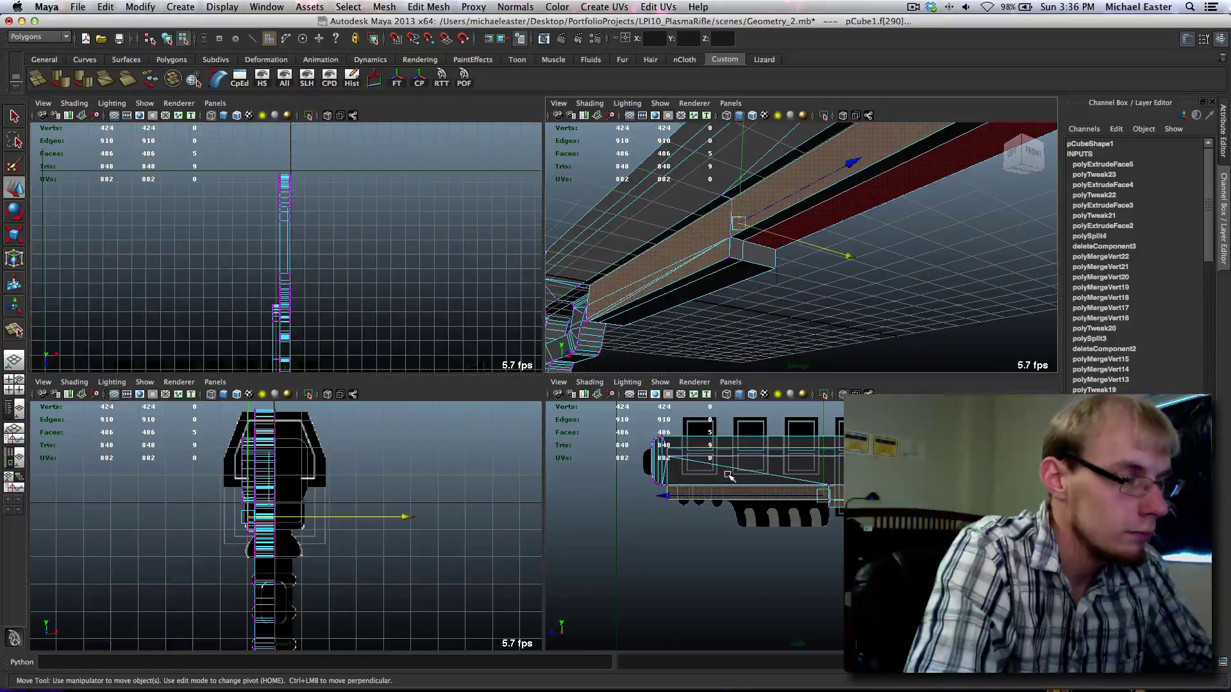
key("space")
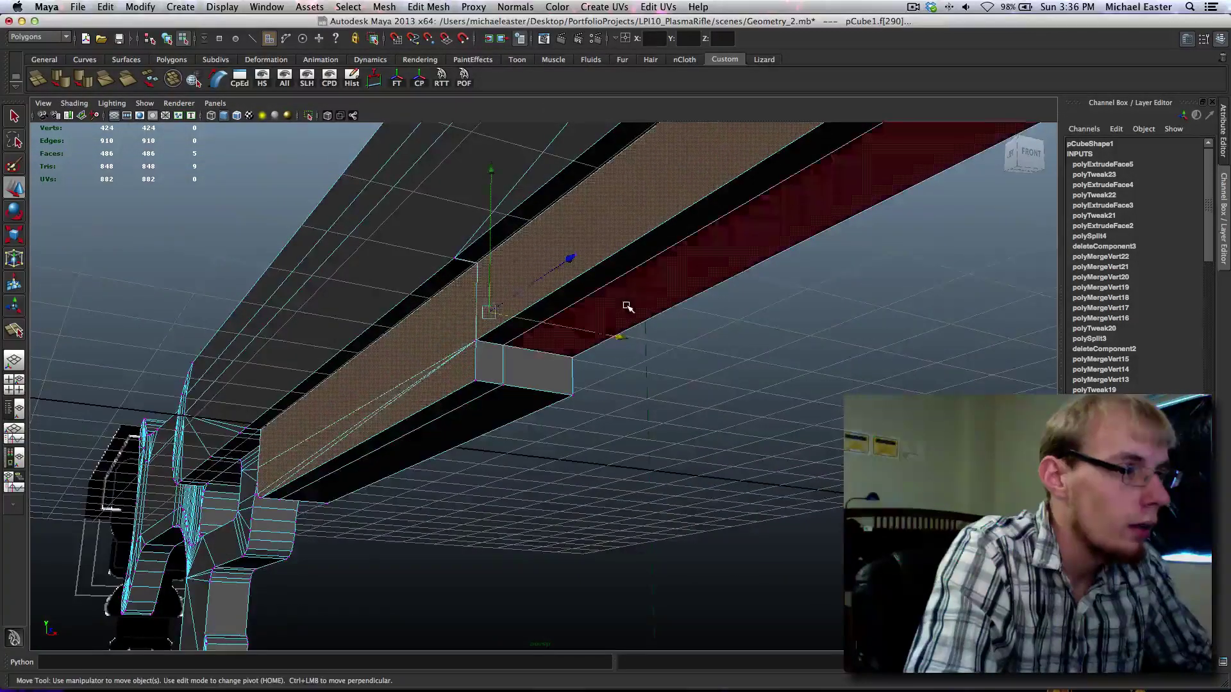
Step: Undo the lower strip move and the upper side extrusion, restoring the full upper side face selection
key("z")
key("z")
key("z")
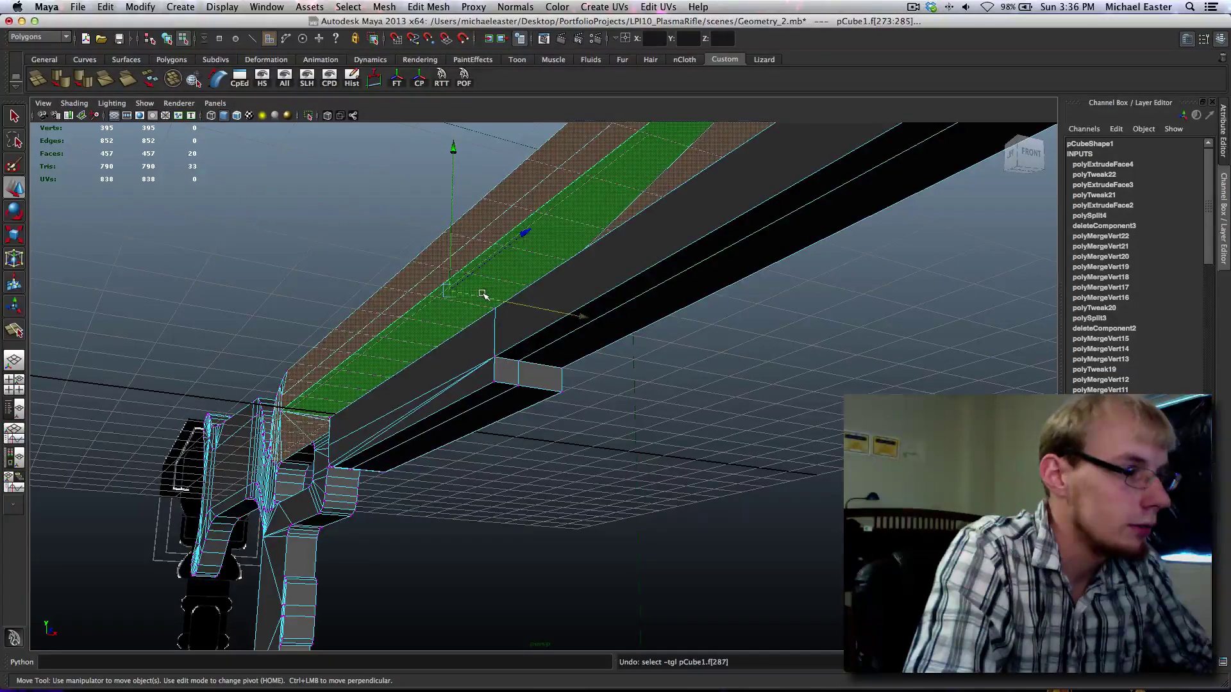
left_click_drag(482, 294, 590, 333, "alt")
key("shift+z")
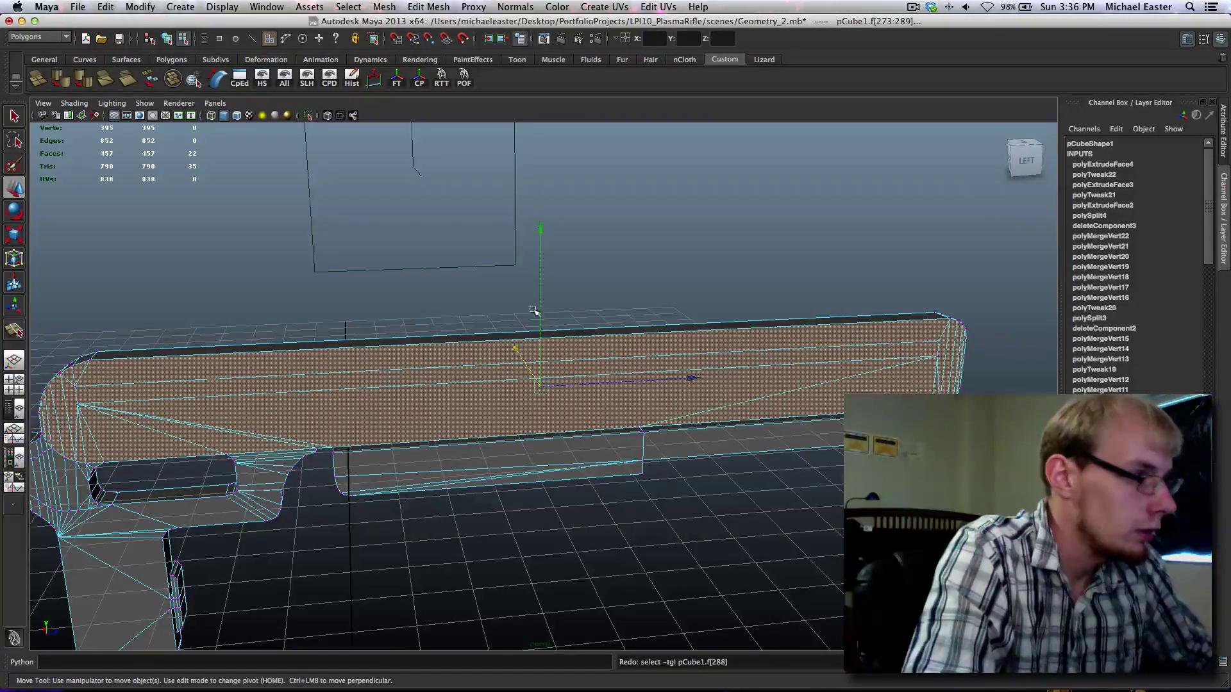
Step: Create a quick select set named LargeBarrel from the selected upper side faces and add it to the shelf
left_click_drag(533, 311, 564, 312, "alt")
left_click(140, 6)
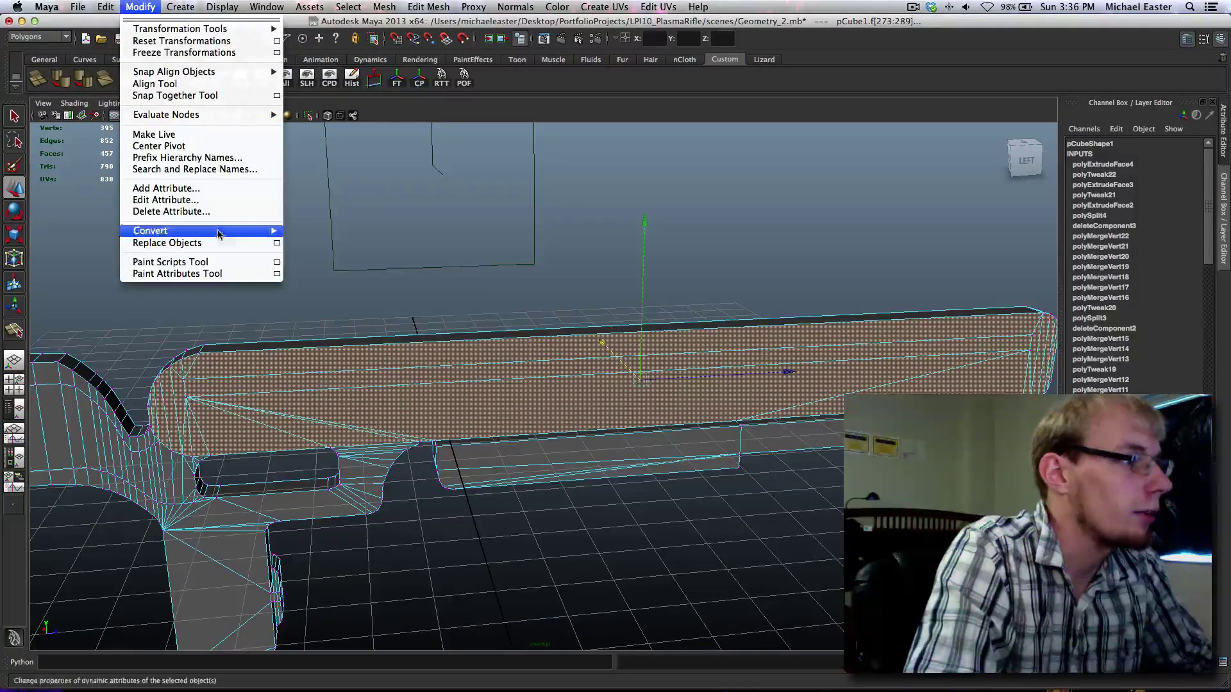
mouse_move(178, 27)
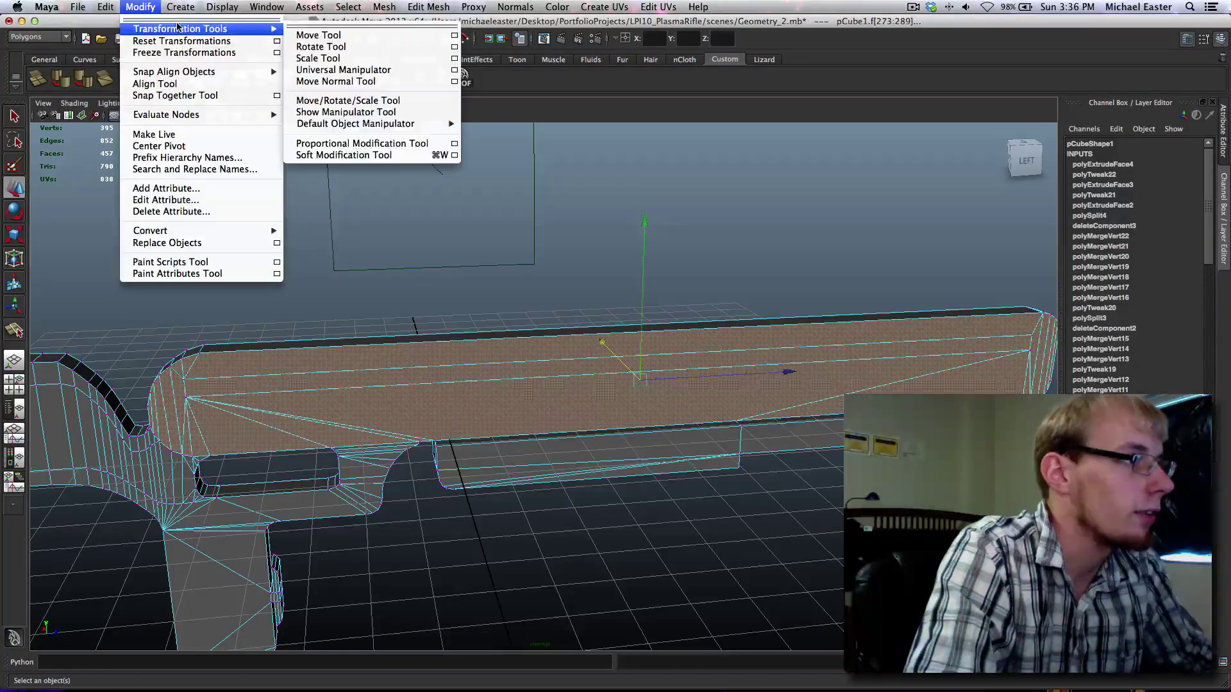
mouse_move(257, 292)
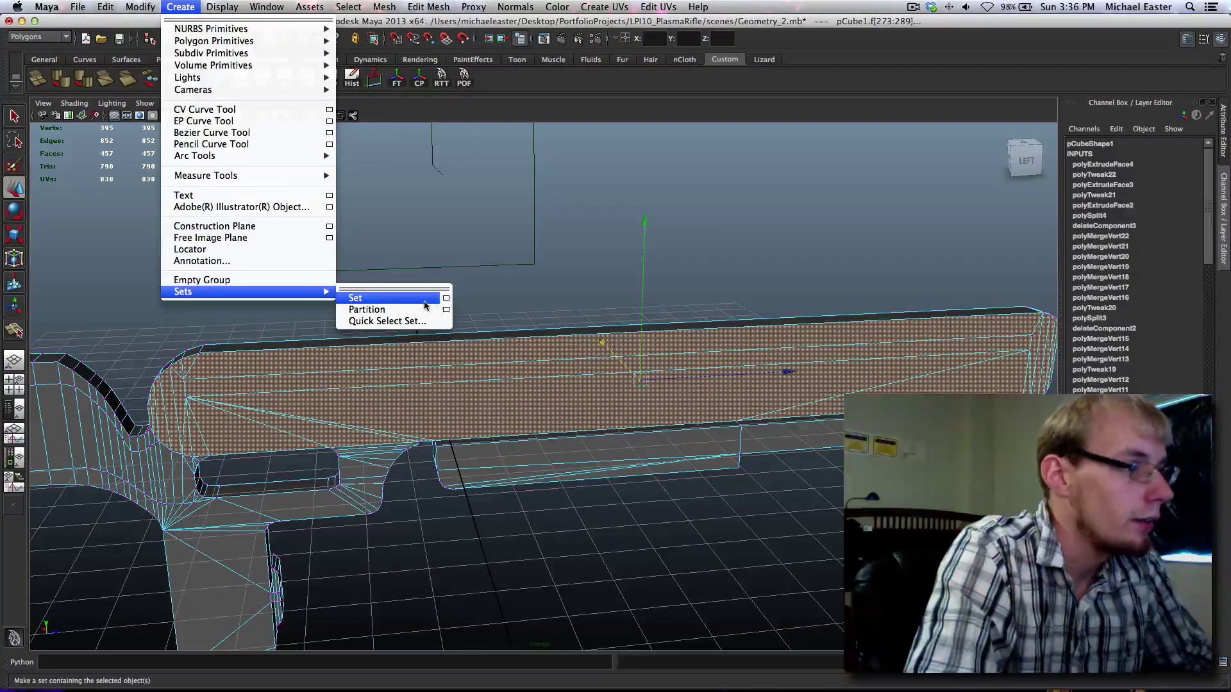
left_click(394, 321)
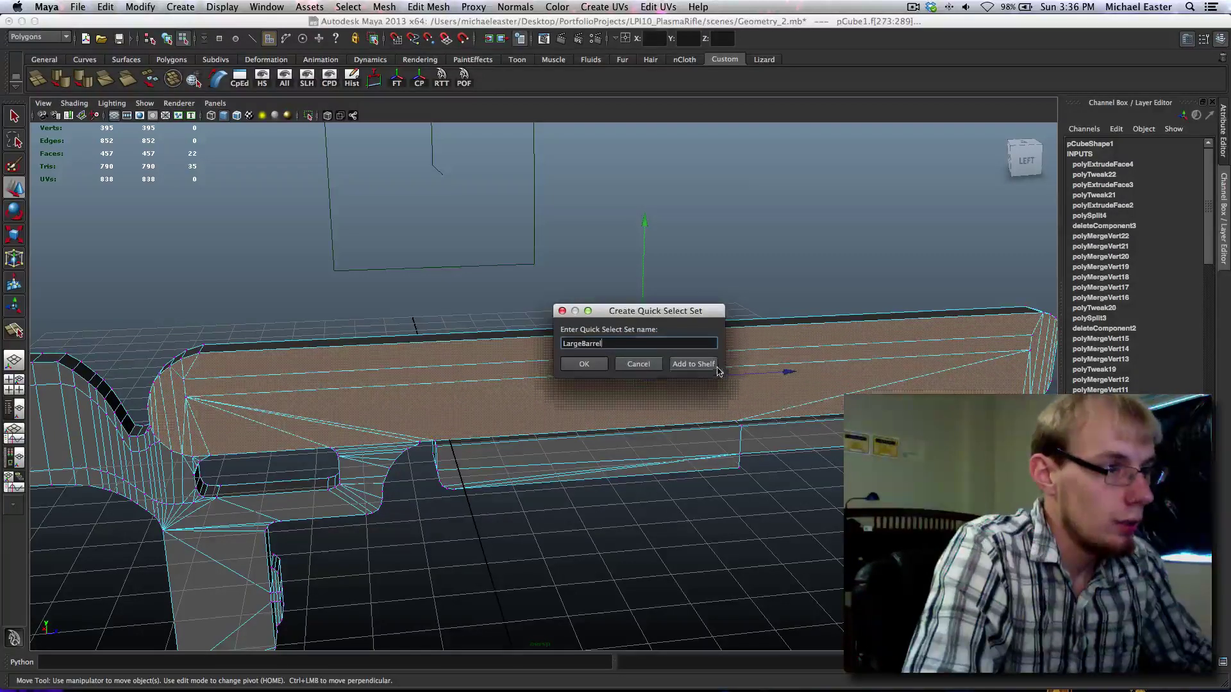
left_click(693, 365)
middle_click_drag(655, 385, 642, 371, "alt")
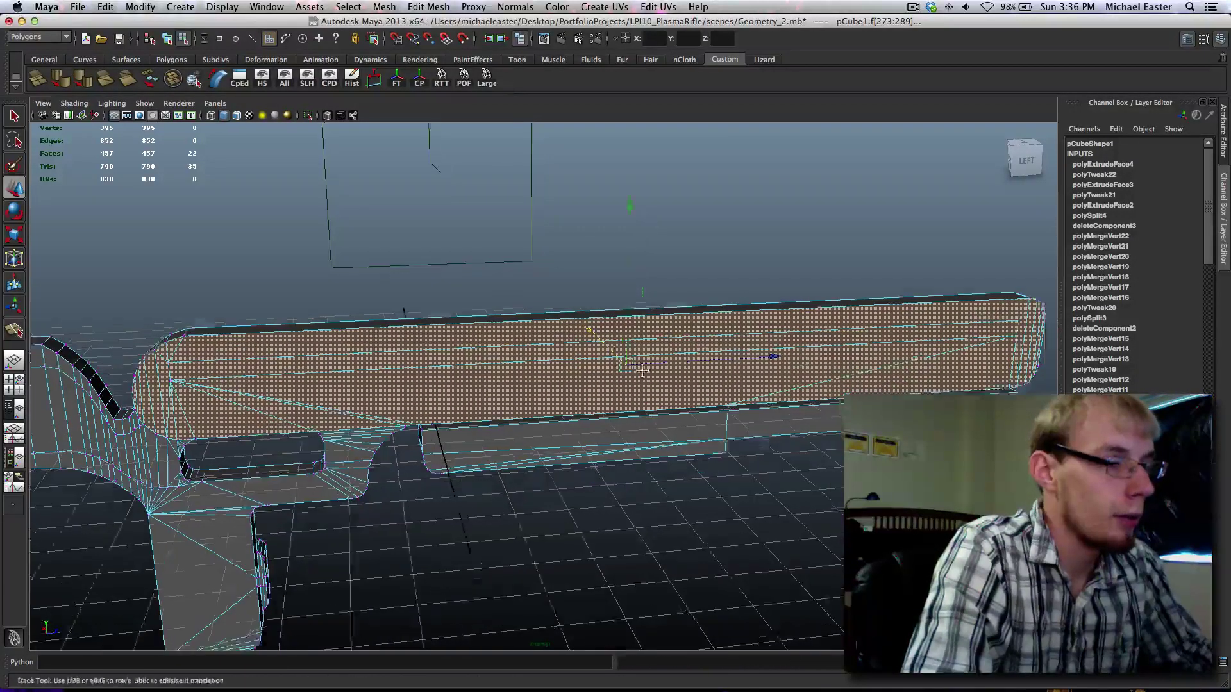
Step: Try moving the large barrel's selected side faces sideways, and undo the move
mouse_move(642, 371)
left_mouse_down("alt")
mouse_move(834, 309)
mouse_move(609, 332)
mouse_move(639, 371)
mouse_move(623, 370)
left_mouse_up("alt")
left_click(1115, 165)
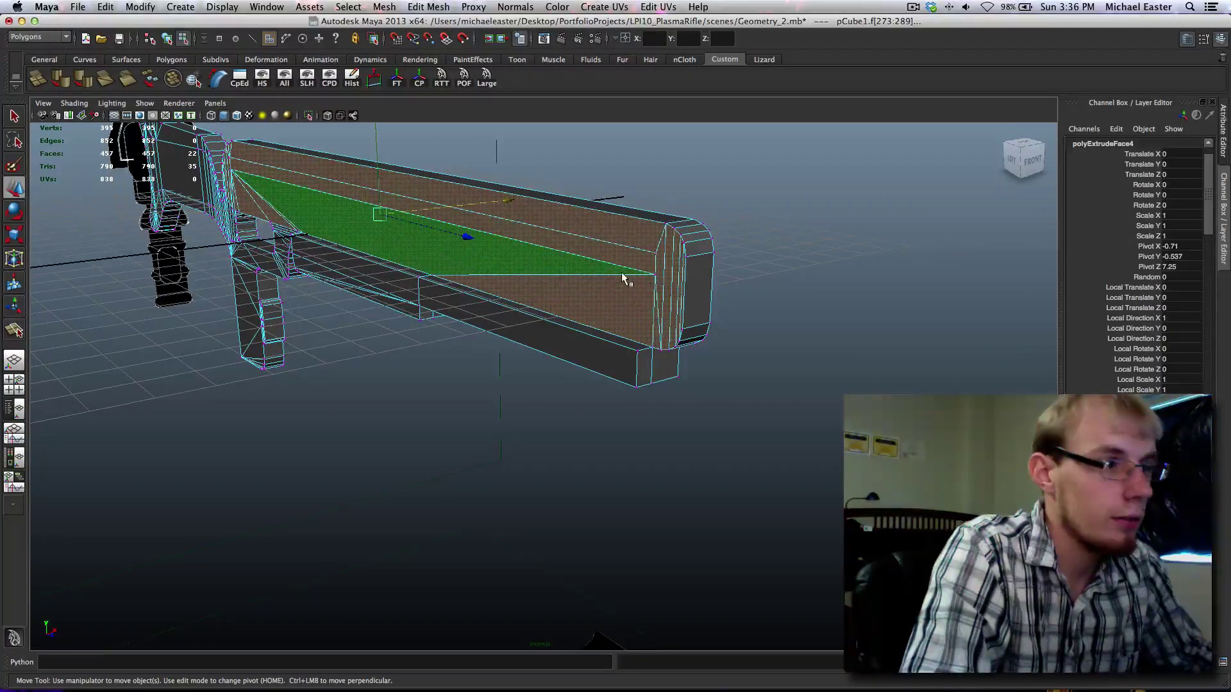
left_click_drag(490, 200, 557, 211)
key("super+z")
Step: Replace the barrel face selection with the lower strip's long front side face and the side faces nearer the grip
left_click_drag(655, 315, 609, 308, "alt")
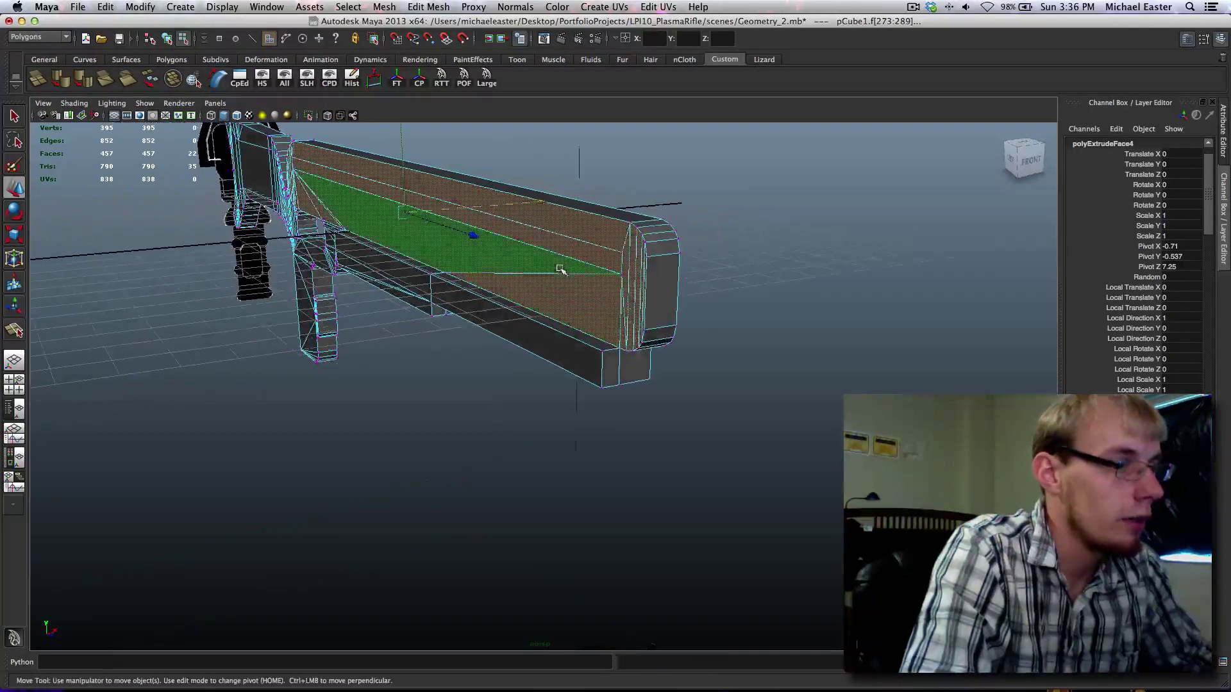
right_click_drag(560, 270, 618, 237)
key("q")
middle_click_drag(651, 330, 487, 327, "alt")
right_click_drag(488, 327, 532, 346, "alt")
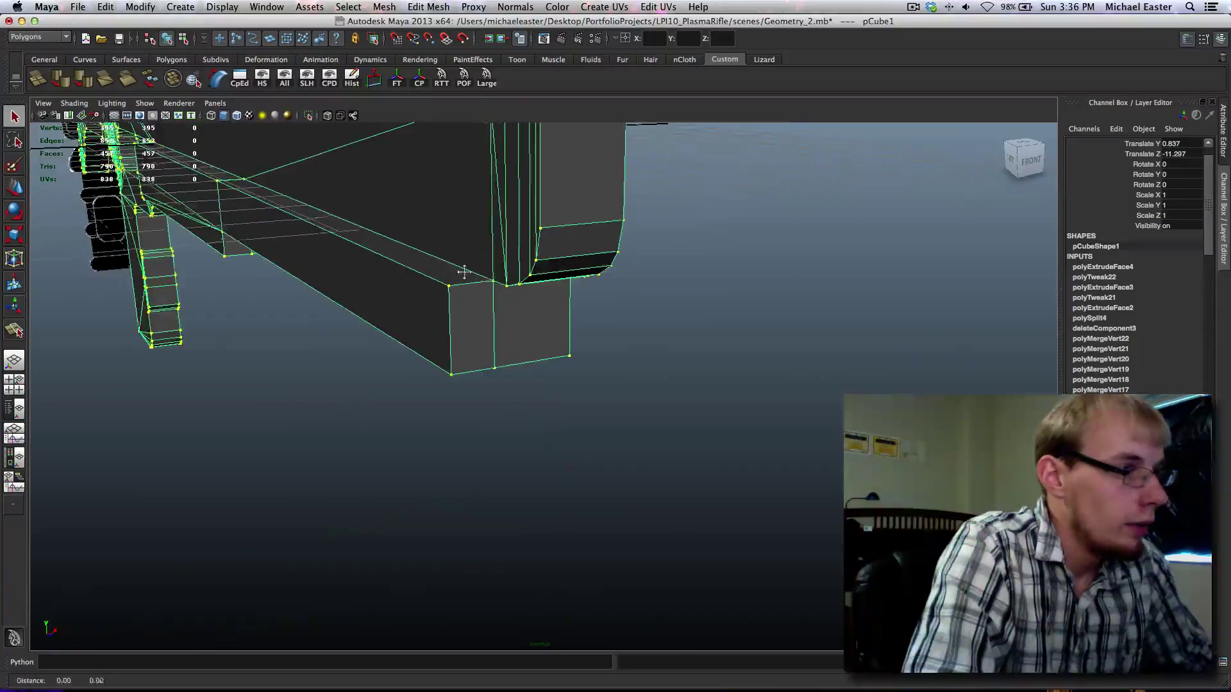
middle_click_drag(465, 272, 519, 299, "alt")
left_click_drag(488, 277, 501, 277, "alt")
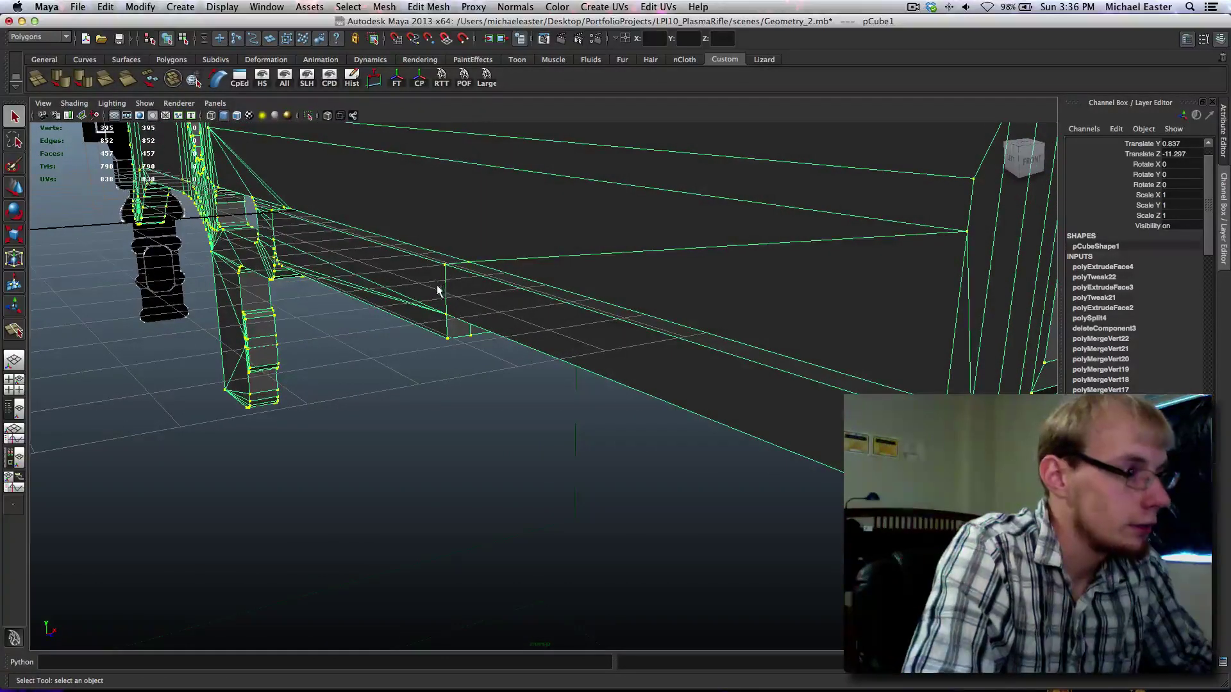
right_click_drag(451, 295, 413, 288)
left_click(411, 292)
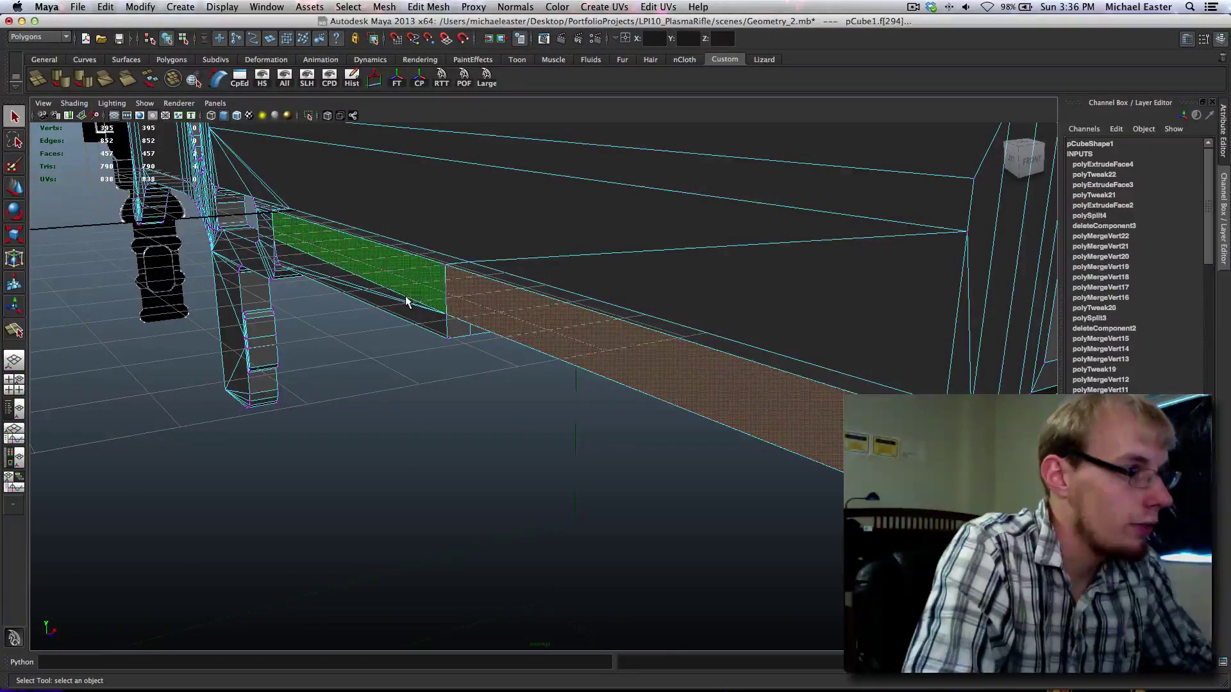
left_click(405, 312)
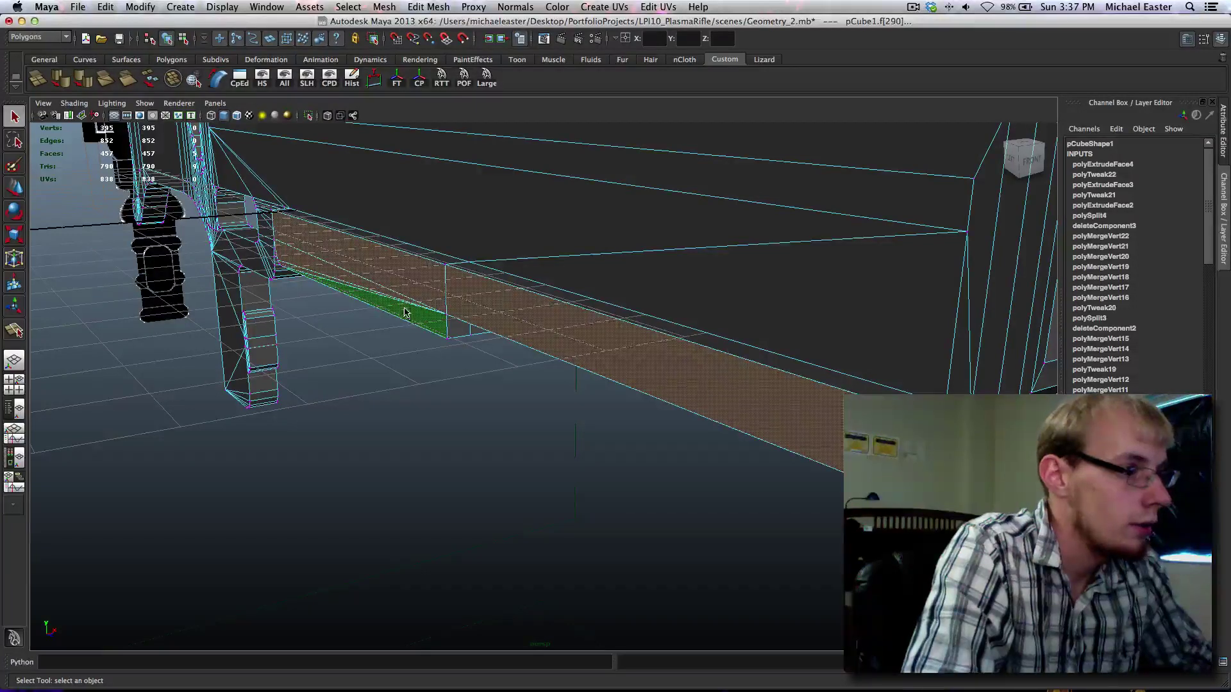
Step: Compare the selected lower strip faces with the outlines on the front reference image
key("space")
key("space")
key("w")
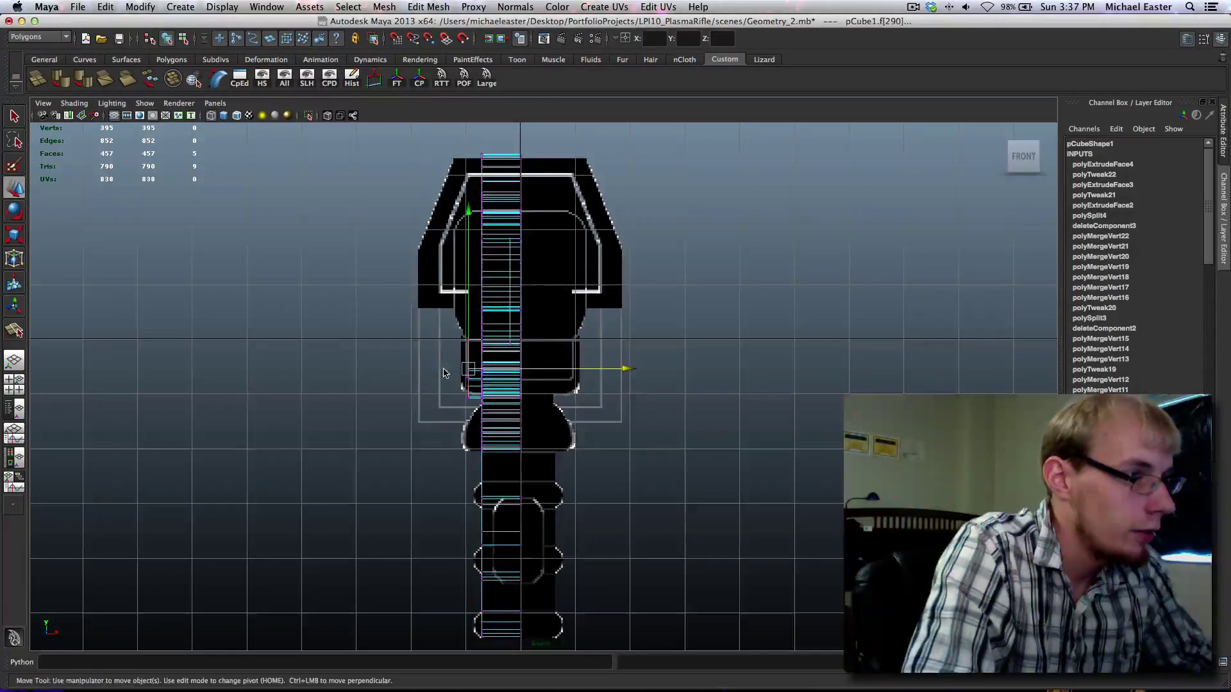
key("space")
key("space")
Step: Select only the lower strip's stepped side faces nearest the grip, extrude them and move them slightly outward
left_click_drag(631, 263, 646, 263, "alt")
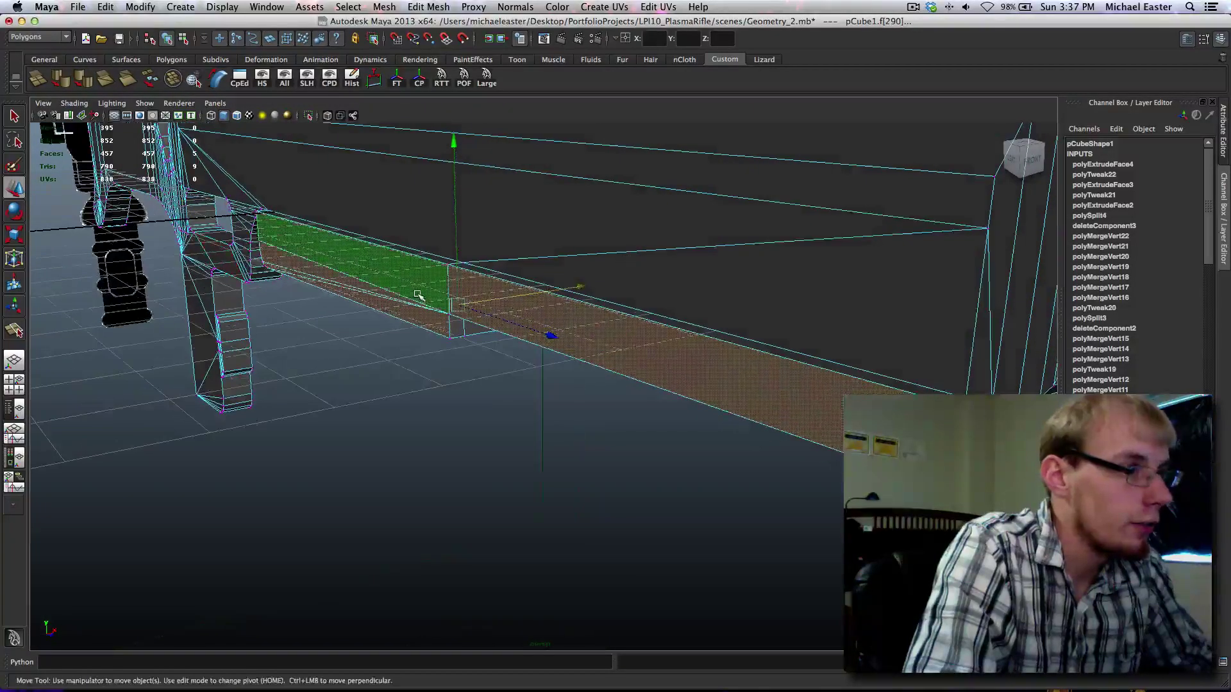
left_click(418, 296)
left_click(363, 290, "shift")
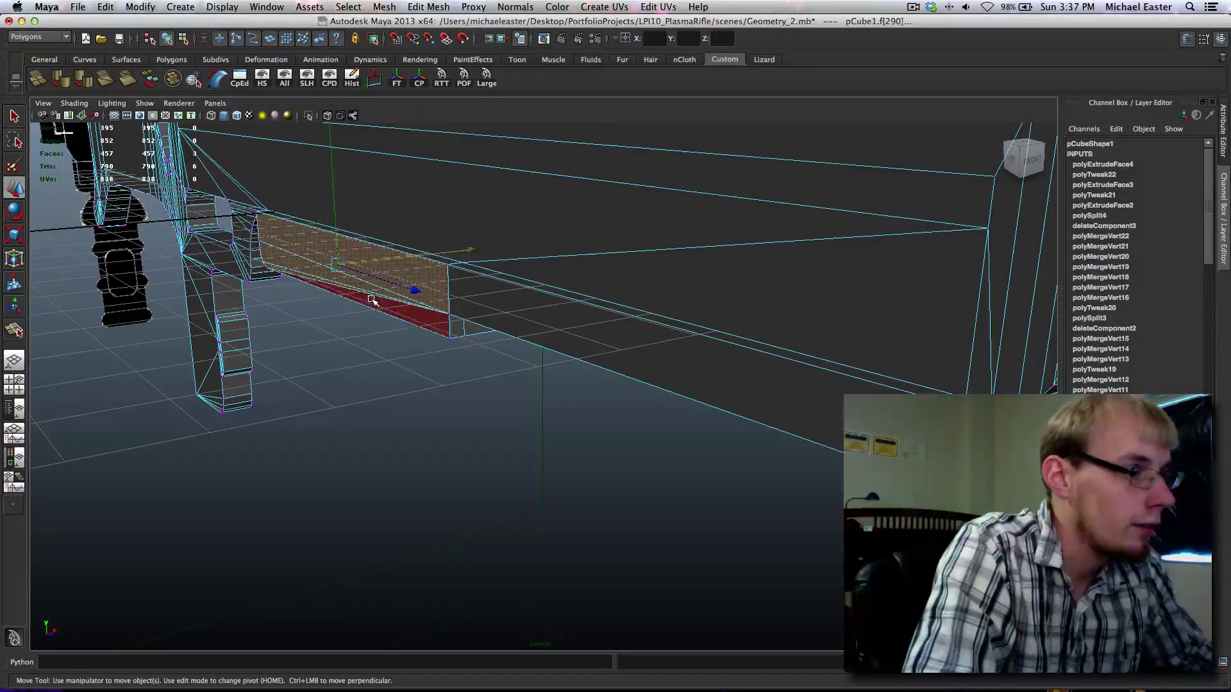
left_click(371, 300, "shift")
key("space")
key("ctrl+e")
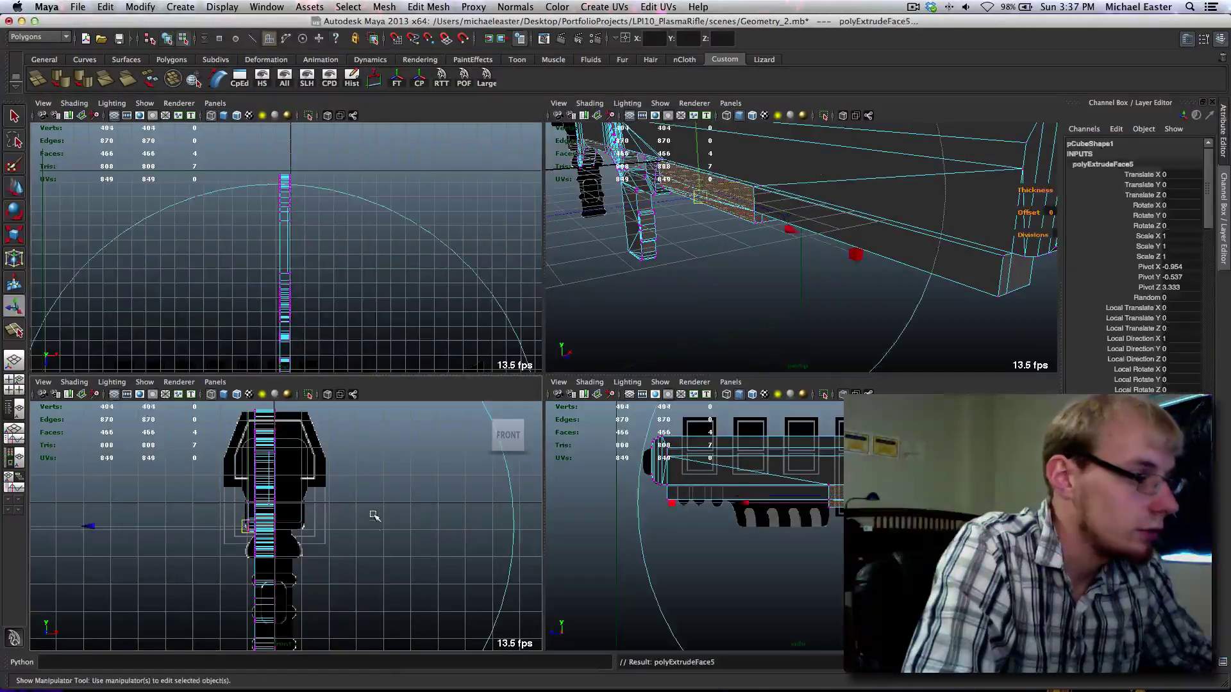
key("w")
middle_click_drag(395, 498, 390, 496, "shift")
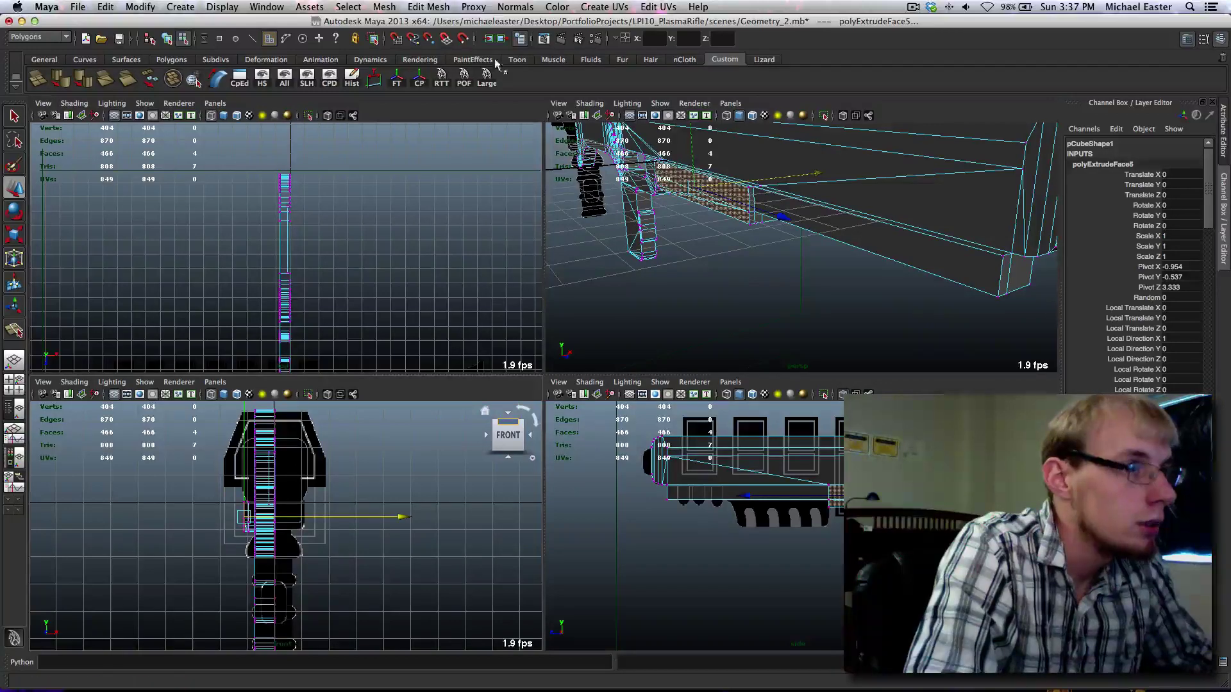
Step: Recall the LargeBarrel face set, extrude the faces and move them outward to about X -1.227 in the front view
left_click(486, 80)
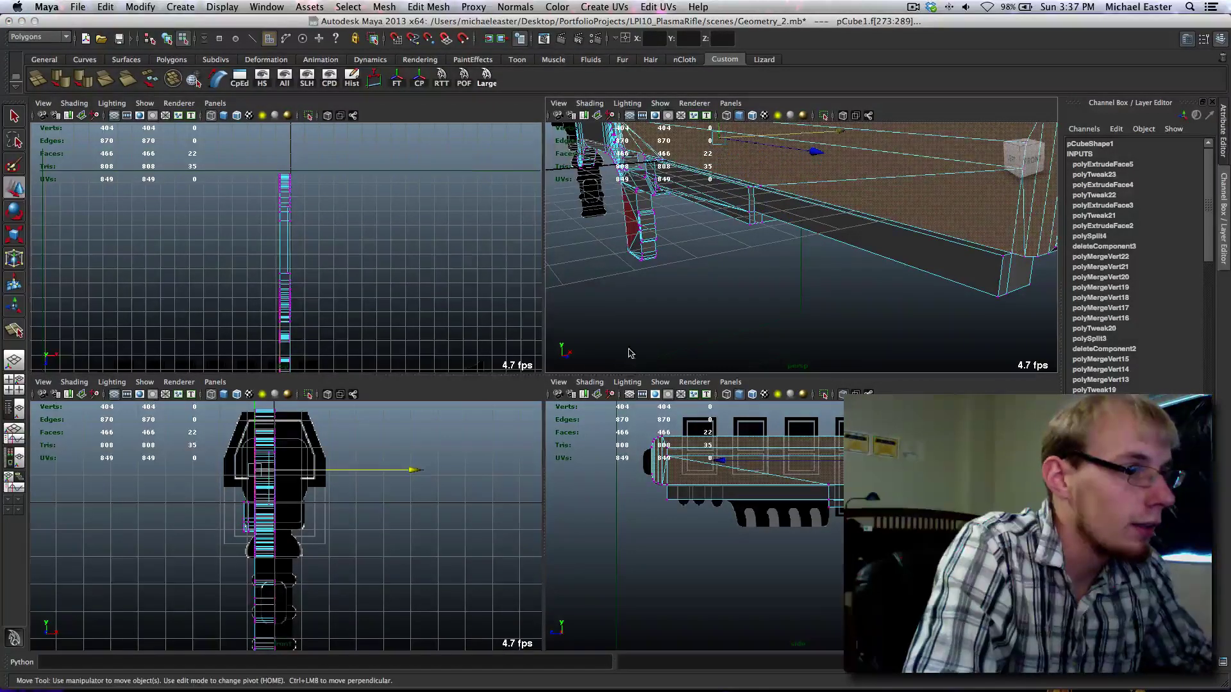
key("ctrl+e")
left_click_drag(406, 463, 399, 468)
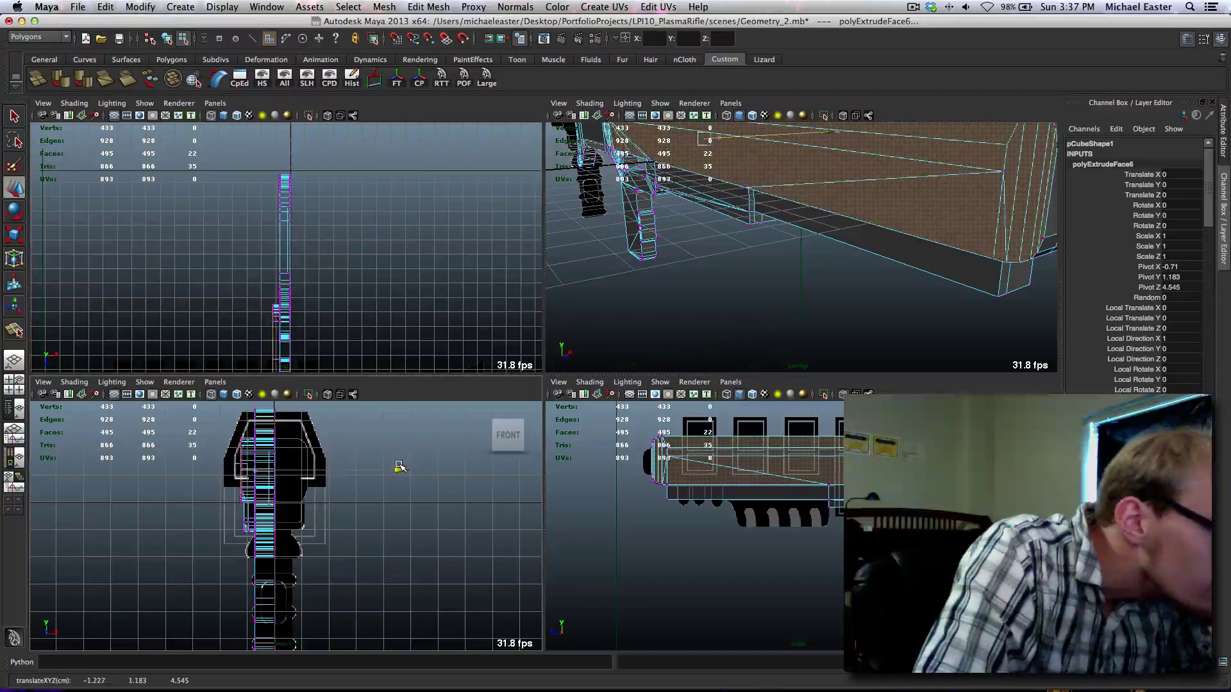
key("space")
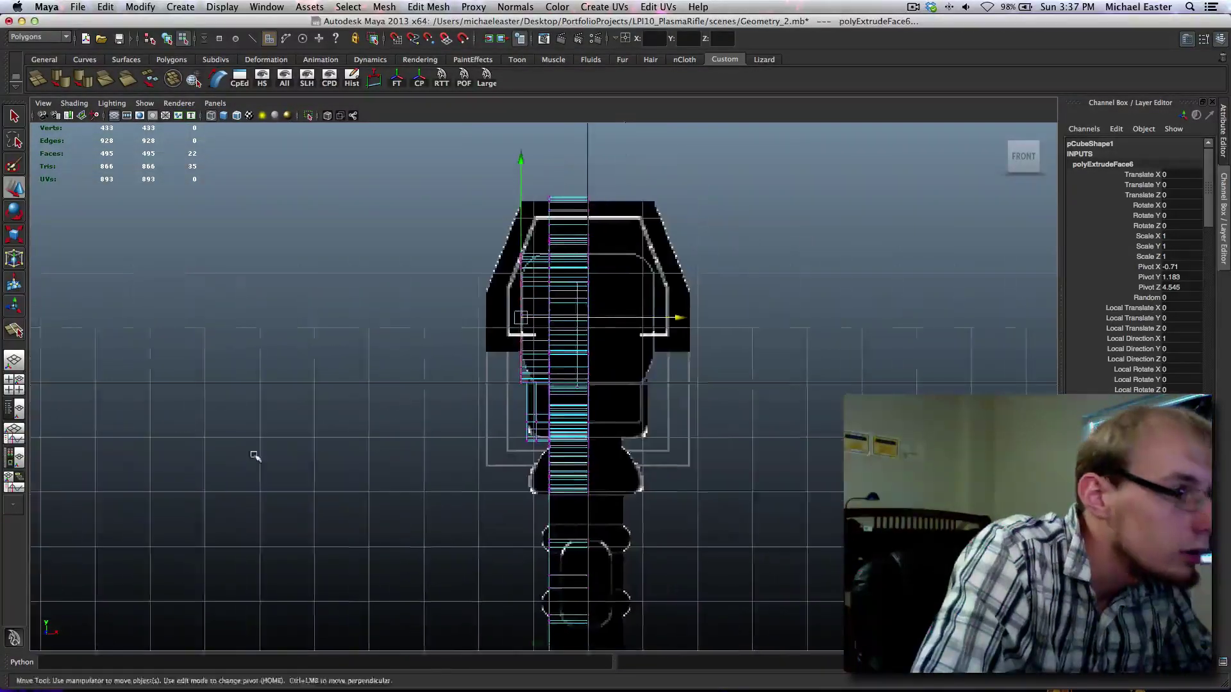
Step: Check the extruded barrel faces against the front reference image, ending back in the perspective view
right_click_drag(255, 455, 410, 482, "alt")
middle_click_drag(599, 324, 588, 325, "alt")
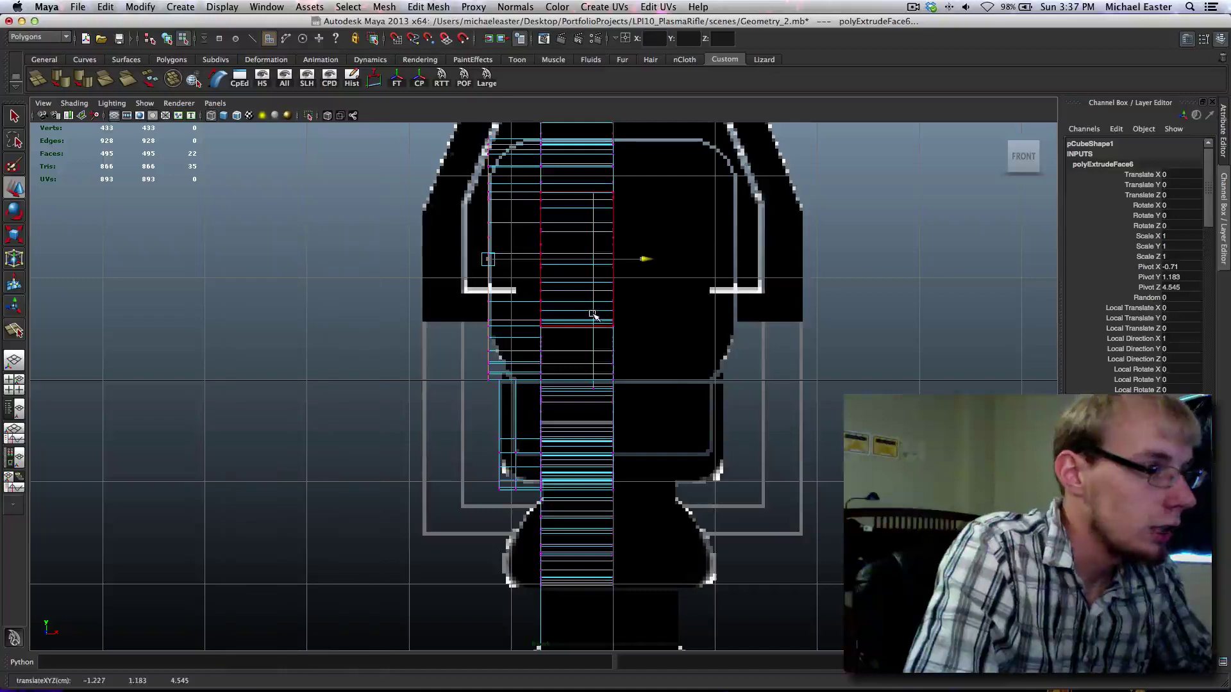
middle_click_drag(687, 302, 663, 307, "alt")
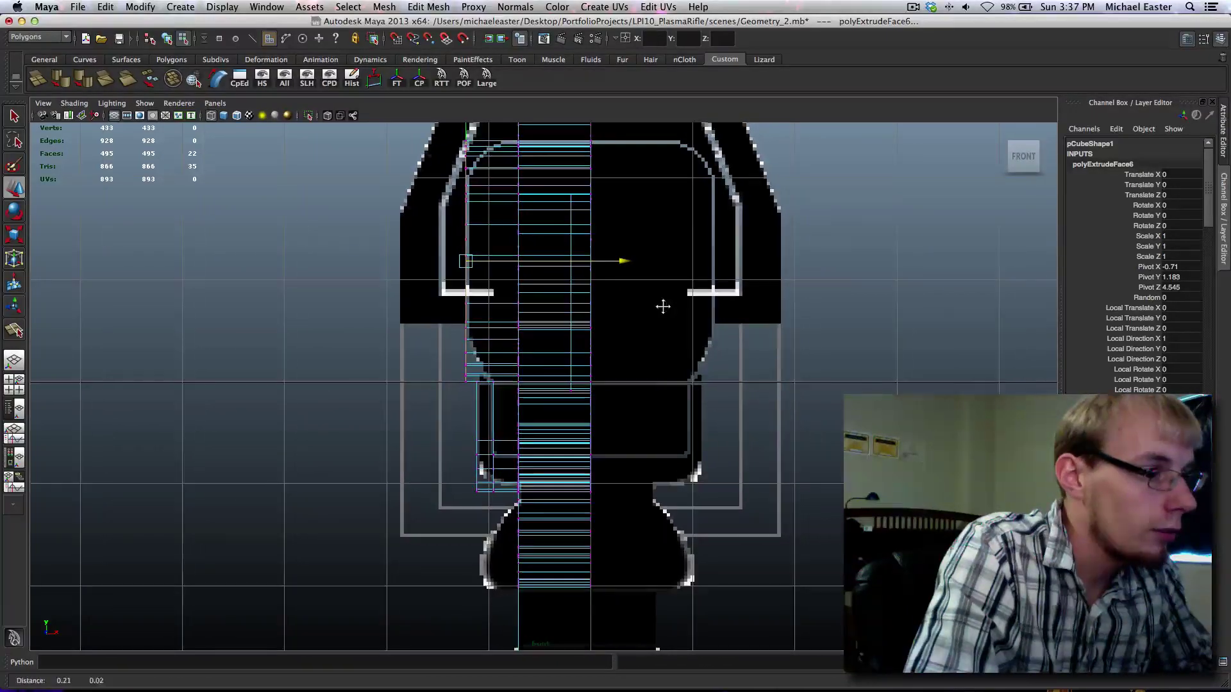
key("space")
key("space")
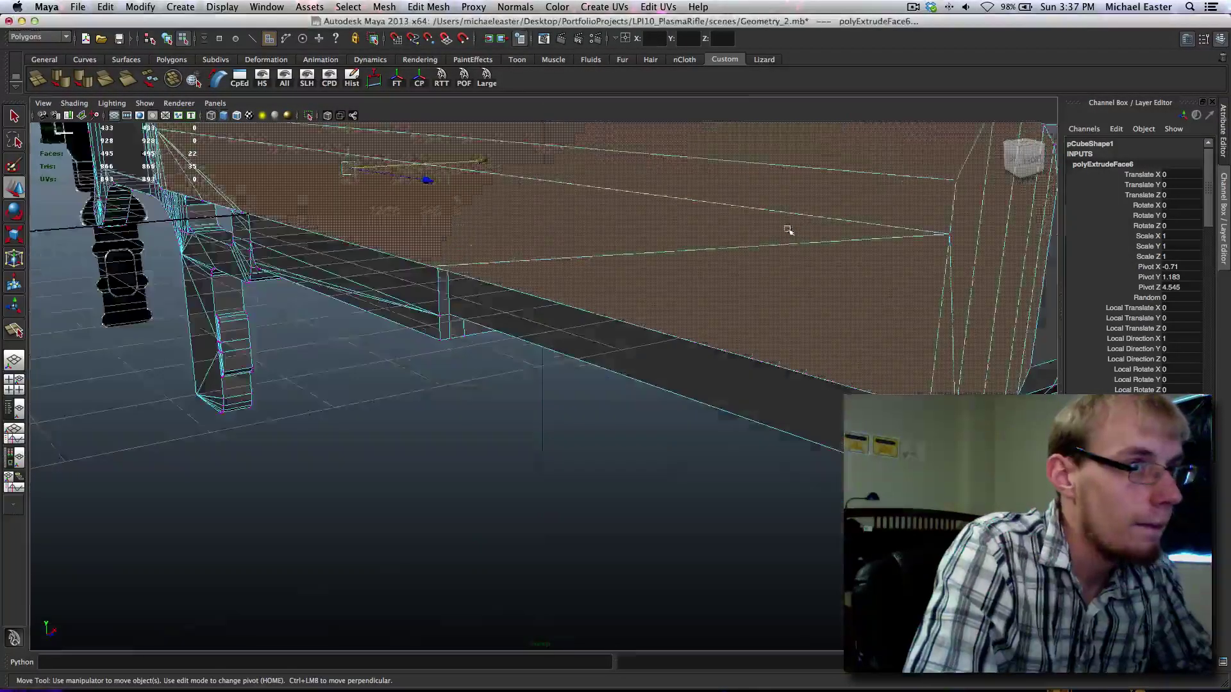
Step: Undo the last sideways move of the selected face on the barrel's underside block
left_click_drag(789, 228, 744, 221, "alt")
left_click(564, 317)
left_click_drag(564, 321, 563, 190, "alt")
key("z")
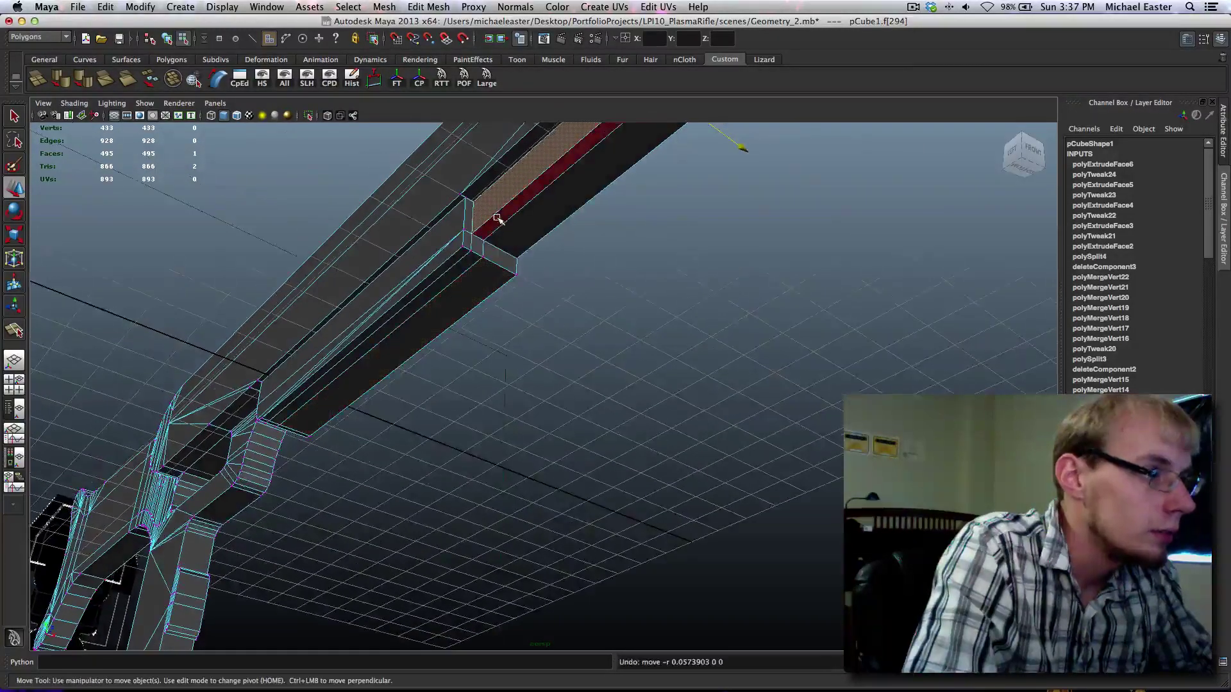
Step: Select the vertices along the inner edge of the barrel's underside block and nudge them slightly sideways into line
right_click_drag(473, 244, 447, 242)
key("q")
left_click(471, 250)
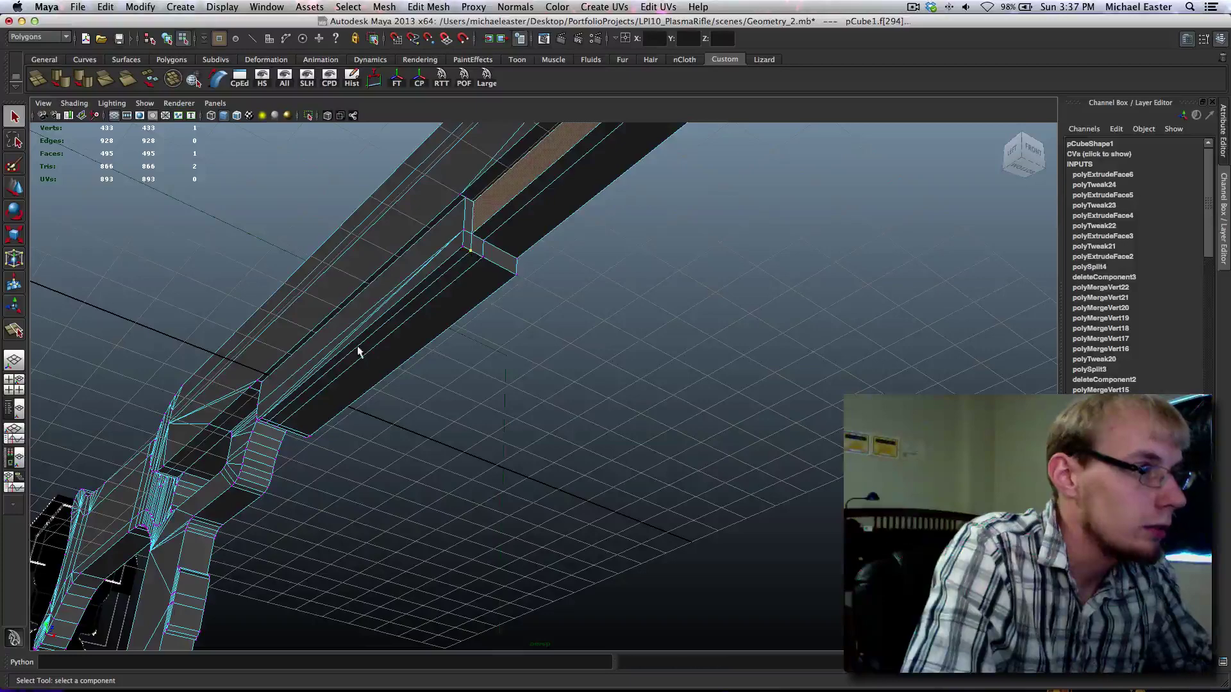
middle_click_drag(358, 351, 408, 312, "alt")
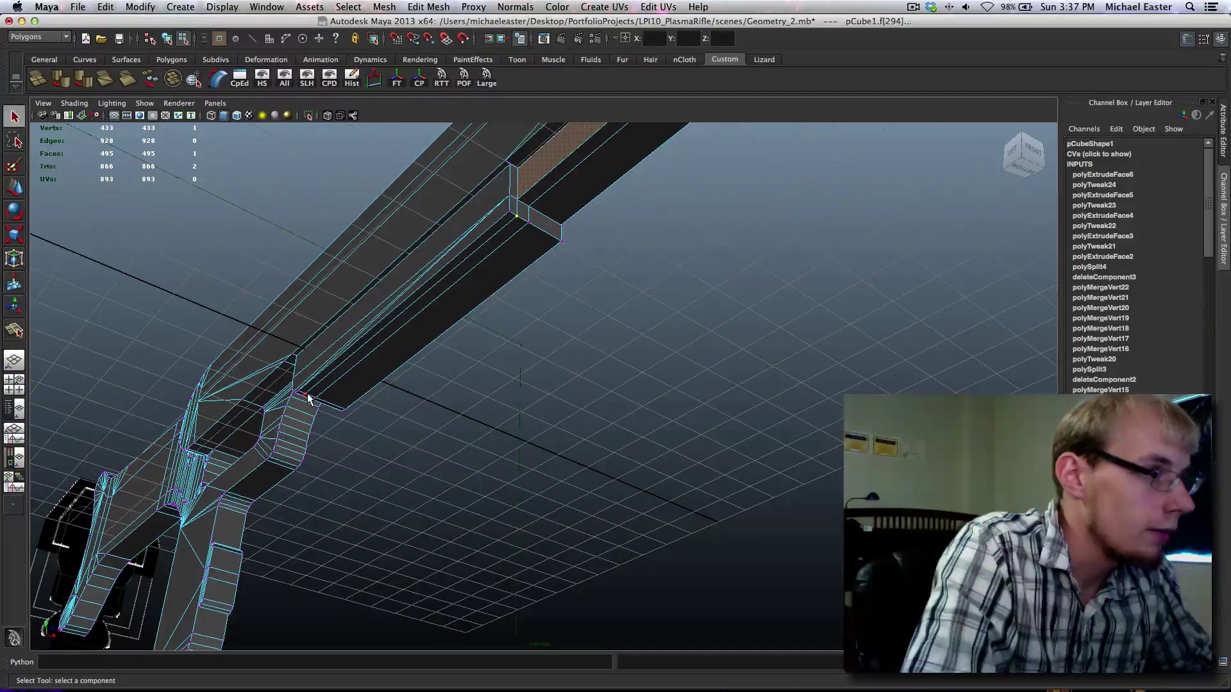
left_click_drag(306, 393, 398, 257, "alt")
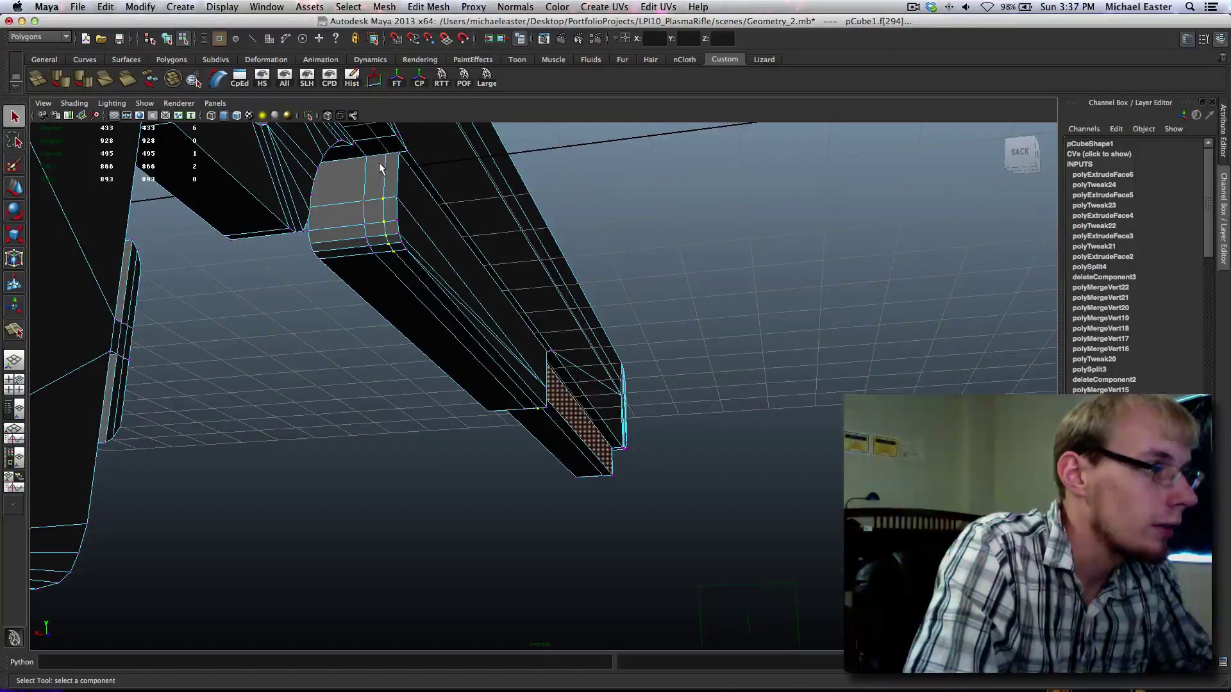
left_click_drag(500, 318, 393, 445, "alt")
key("w")
middle_click_drag(511, 411, 513, 411)
left_click_drag(513, 410, 530, 440, "alt")
right_click_drag(508, 344, 564, 330)
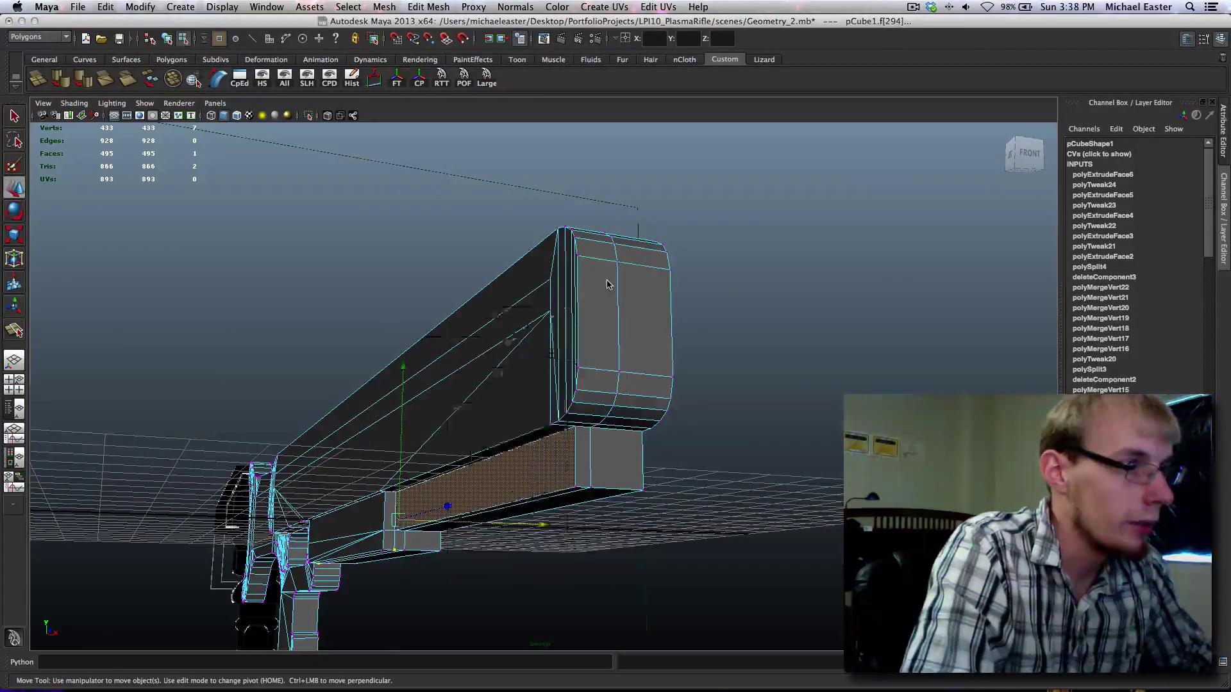
Step: Extrude the large rectangular face on the outer side of the stock slightly inward to form a recessed panel
left_click_drag(765, 357, 371, 387, "alt")
left_click_drag(448, 355, 417, 348, "alt")
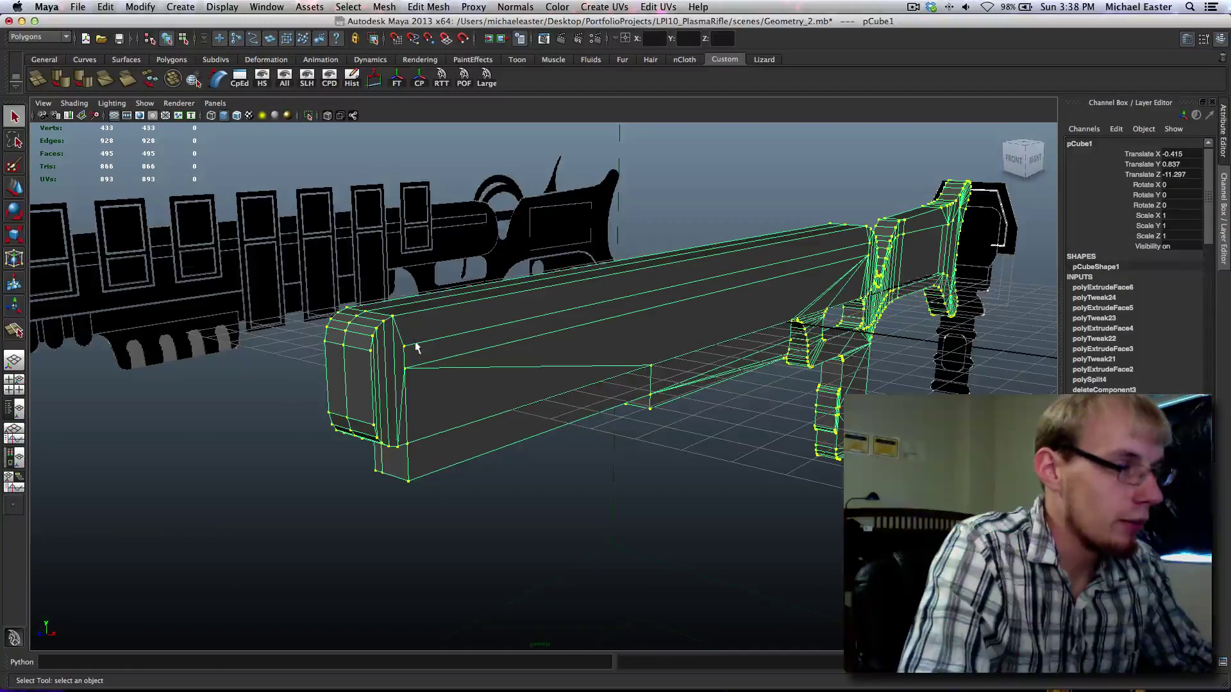
left_click_drag(621, 434, 532, 477, "alt")
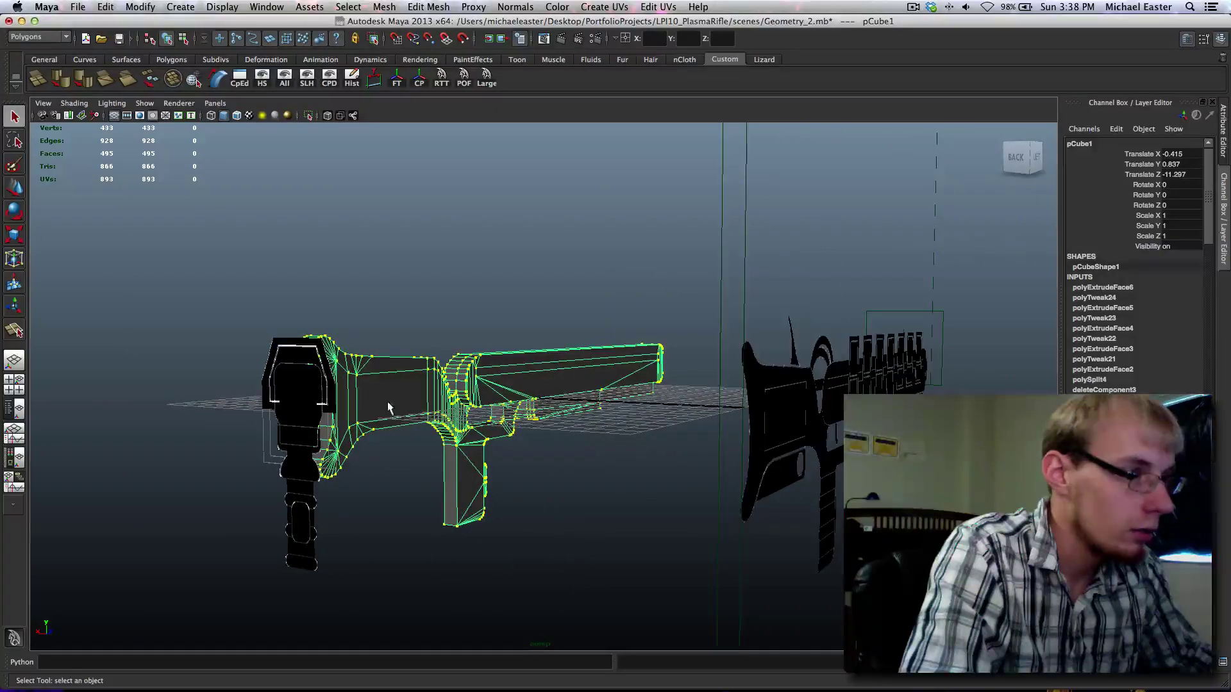
right_click_drag(384, 410, 388, 442)
left_click(386, 407)
key("f")
left_click_drag(461, 434, 586, 426, "alt")
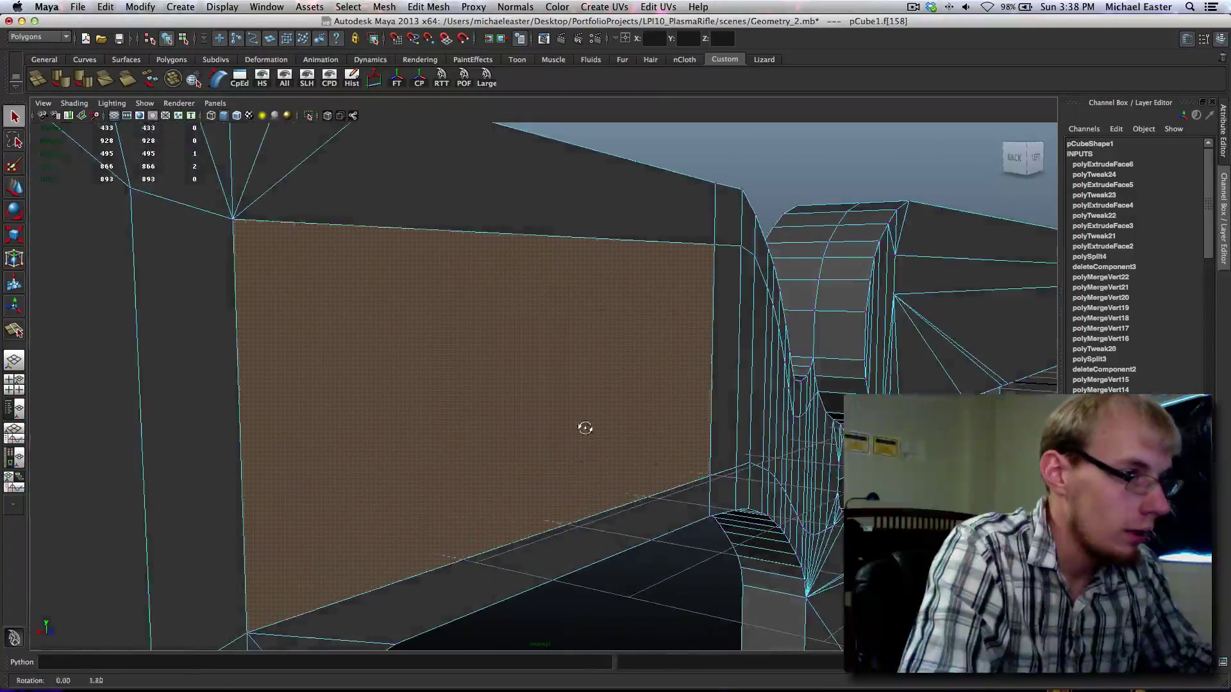
left_click_drag(662, 383, 751, 449, "alt")
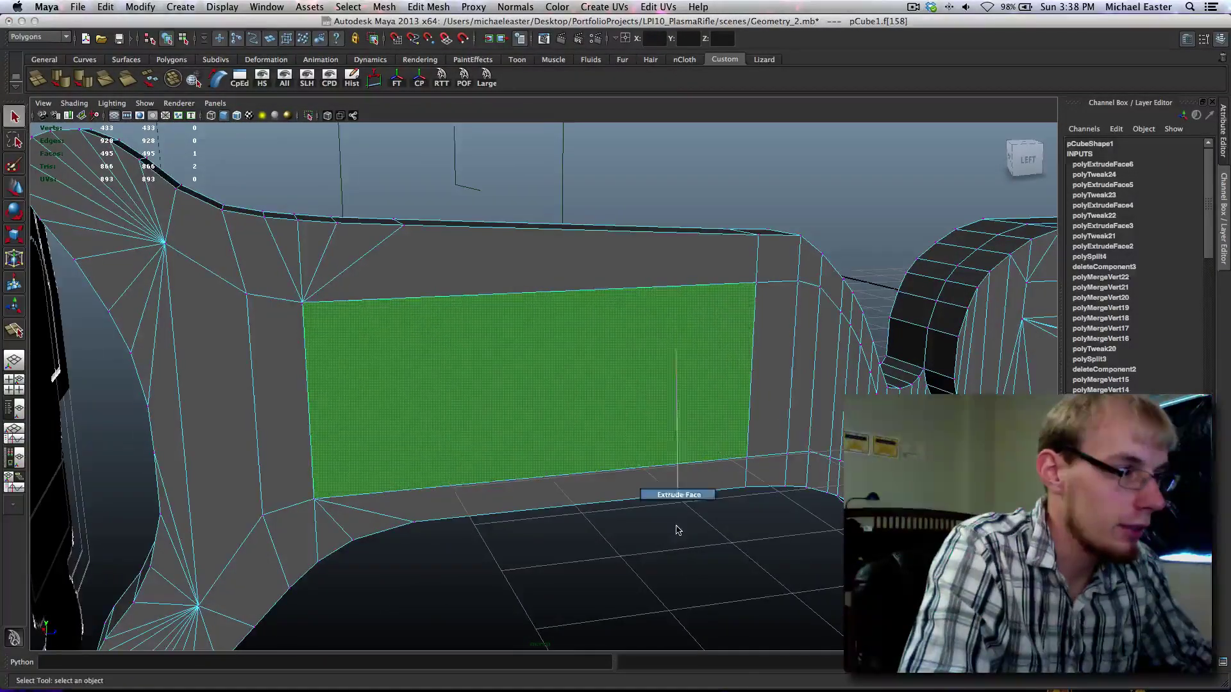
key("ctrl+e")
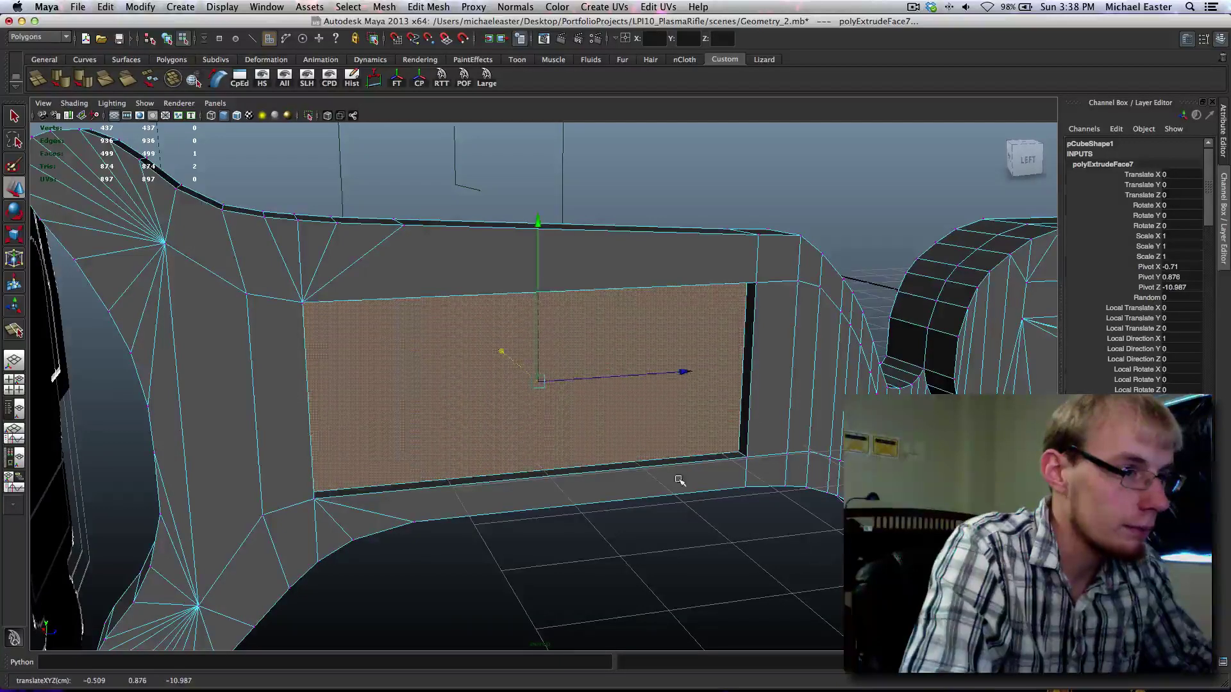
Step: Delete the recessed panel and its side walls on the inner side of the stock
mouse_move(679, 481)
left_mouse_down("alt")
mouse_move(706, 475)
mouse_move(667, 467)
left_mouse_up("alt")
key("w")
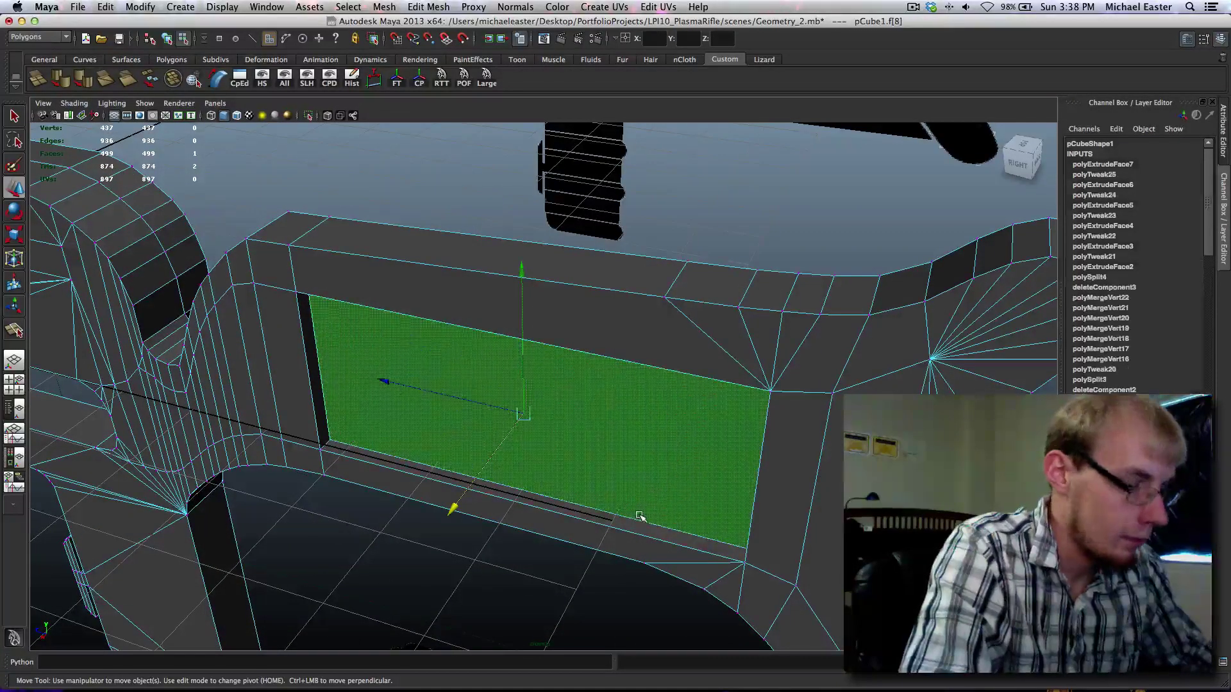
key("ctrl+z")
key("Delete")
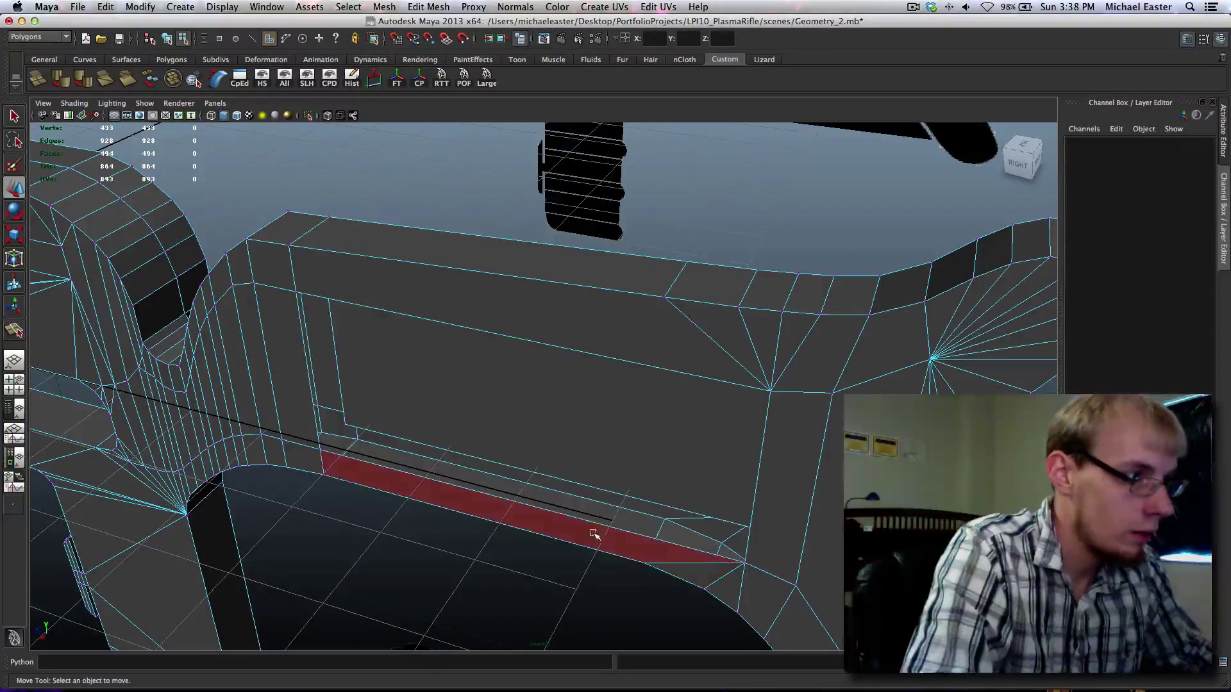
Step: Fill the open rectangular border on the inner side of the stock and return to object mode
right_click_drag(555, 513, 557, 401)
key("q")
double_click(537, 520)
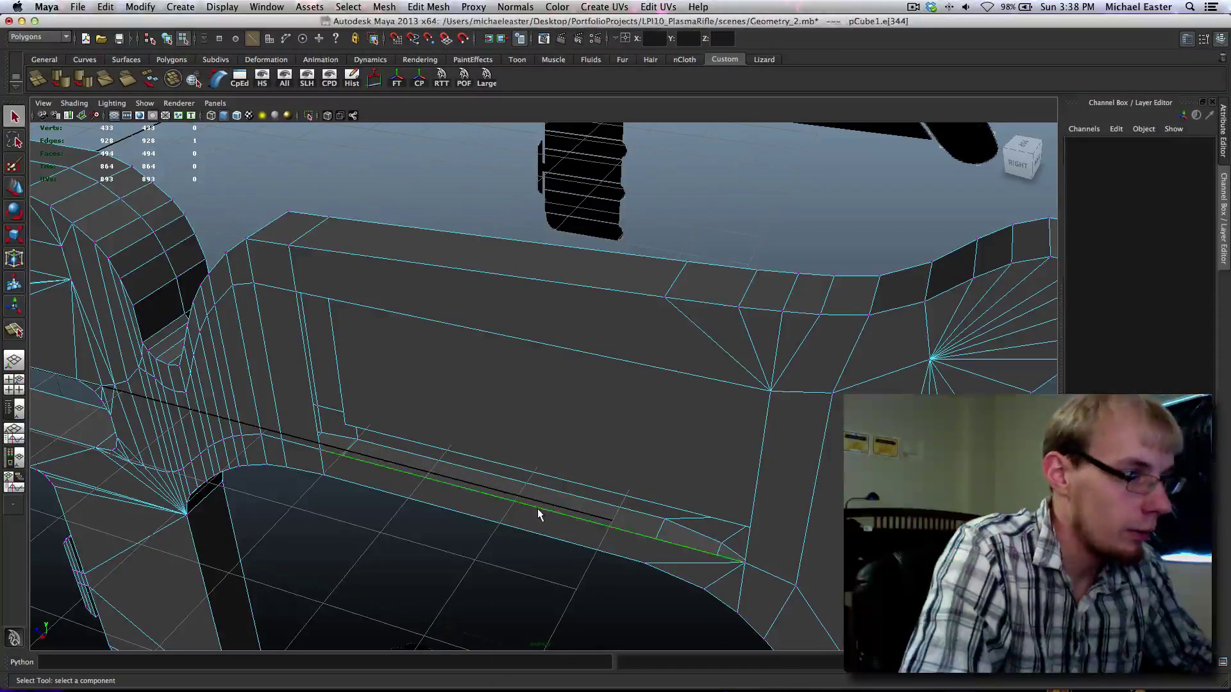
right_click_drag(588, 474, 568, 595, "shift")
left_click_drag(742, 503, 529, 410, "alt")
right_click_drag(529, 406, 667, 366)
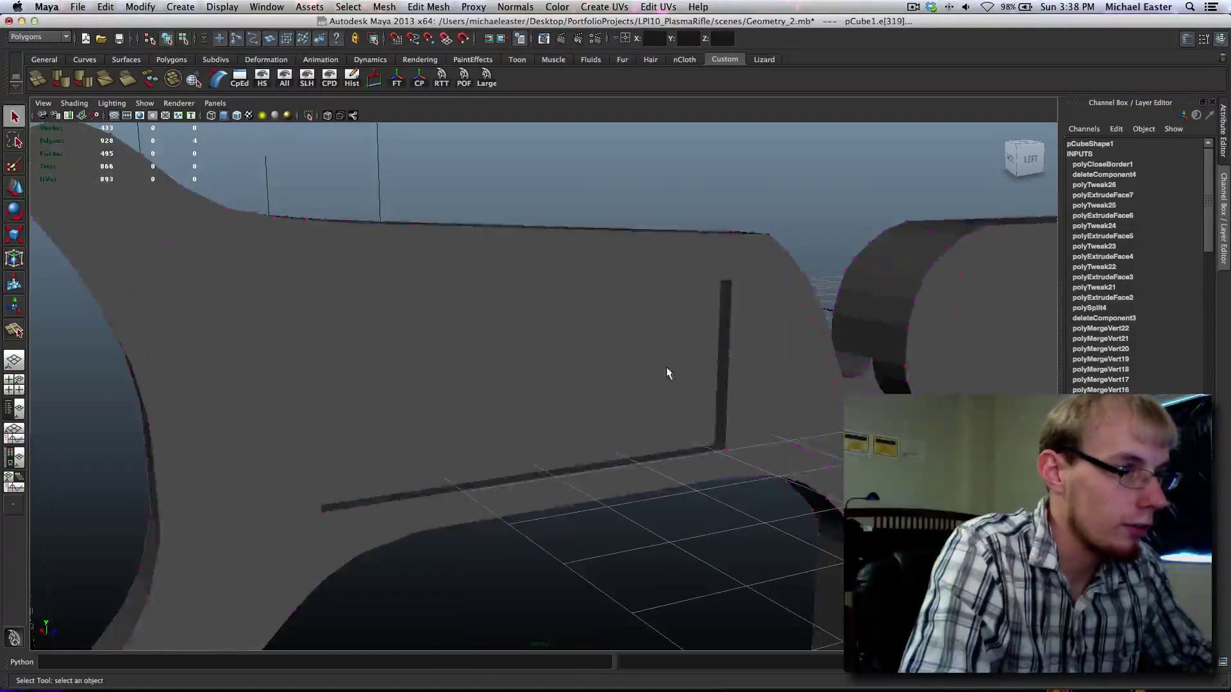
Step: Examine the grip, trigger area, stepped underside and stock of the rifle body from several angles
middle_click_drag(765, 362, 250, 307, "alt")
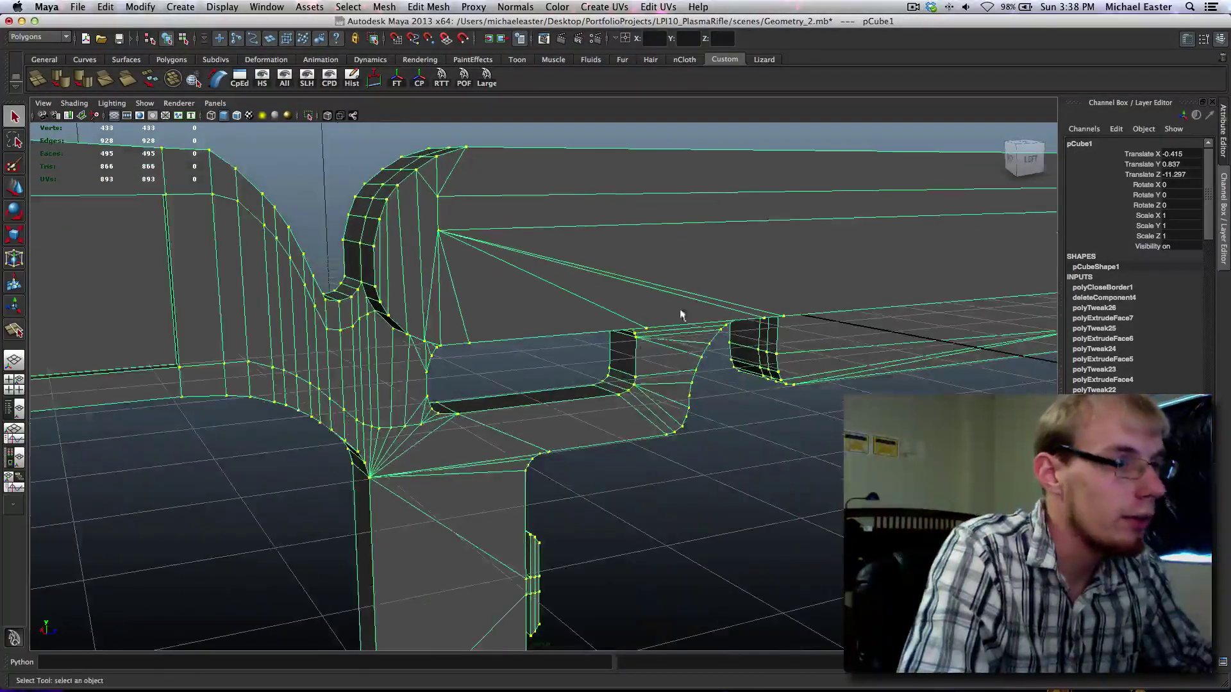
left_click_drag(682, 315, 573, 308, "alt")
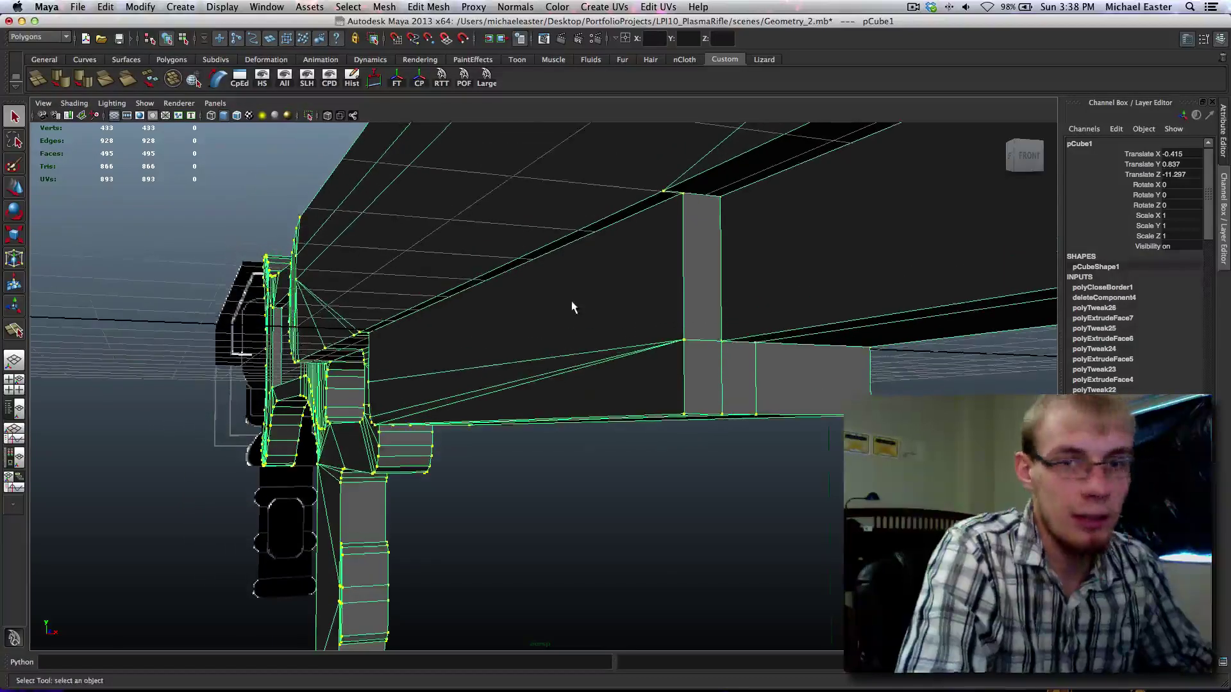
scroll(528, 295, "down", 3)
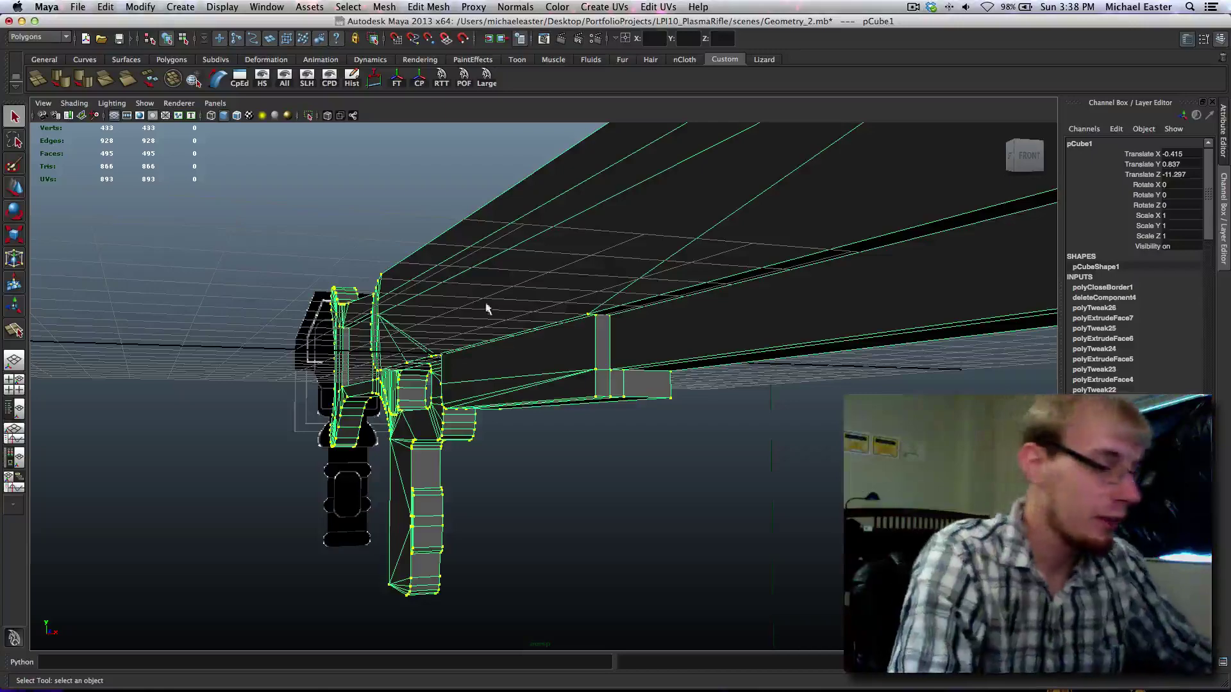
left_click_drag(615, 302, 549, 296, "alt")
right_click(538, 290)
left_click(819, 490)
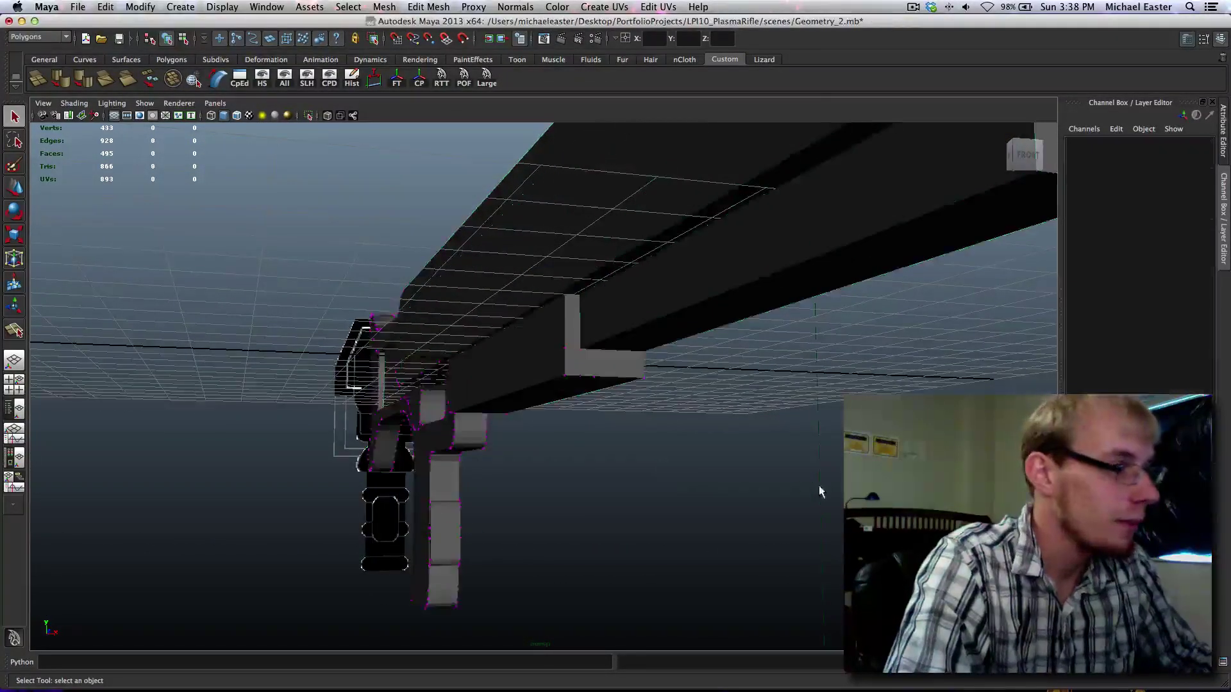
mouse_move(819, 489)
left_mouse_down("alt")
mouse_move(695, 428)
mouse_move(830, 473)
left_mouse_up("alt")
left_click_drag(570, 403, 632, 404, "alt")
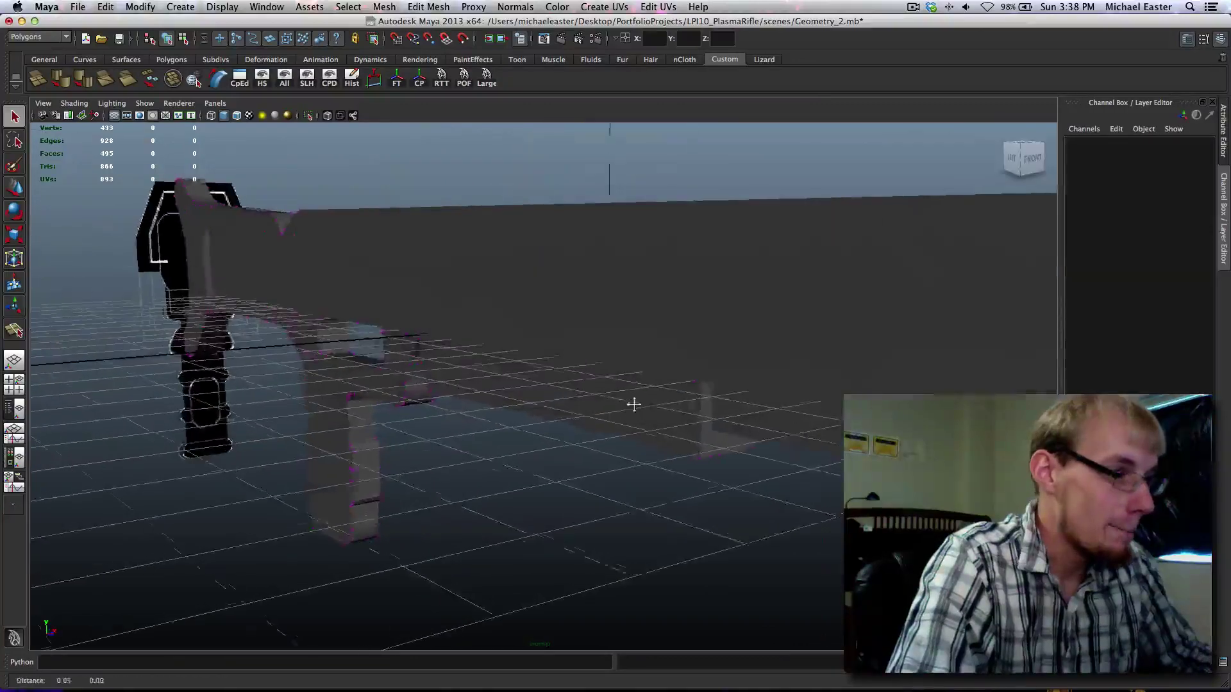
middle_click_drag(632, 404, 484, 420, "alt")
scroll(523, 418, "down", 5)
left_click_drag(494, 456, 489, 311, "alt")
left_click(392, 337)
left_click_drag(392, 337, 449, 401, "alt")
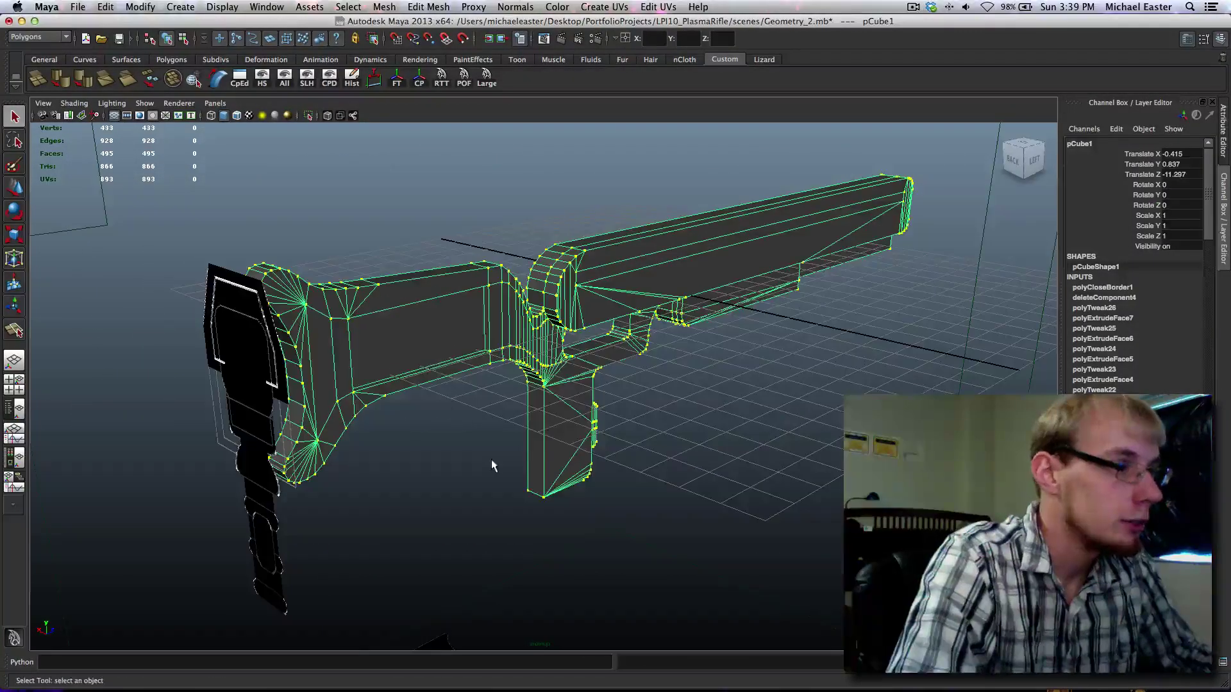
Step: Deselect the rifle body and show wireframe edges over its shaded surfaces in the perspective view
left_click(352, 233)
left_click(223, 116)
mouse_move(359, 359)
left_mouse_down("alt")
mouse_move(176, 357)
mouse_move(412, 358)
mouse_move(559, 448)
left_mouse_up("alt")
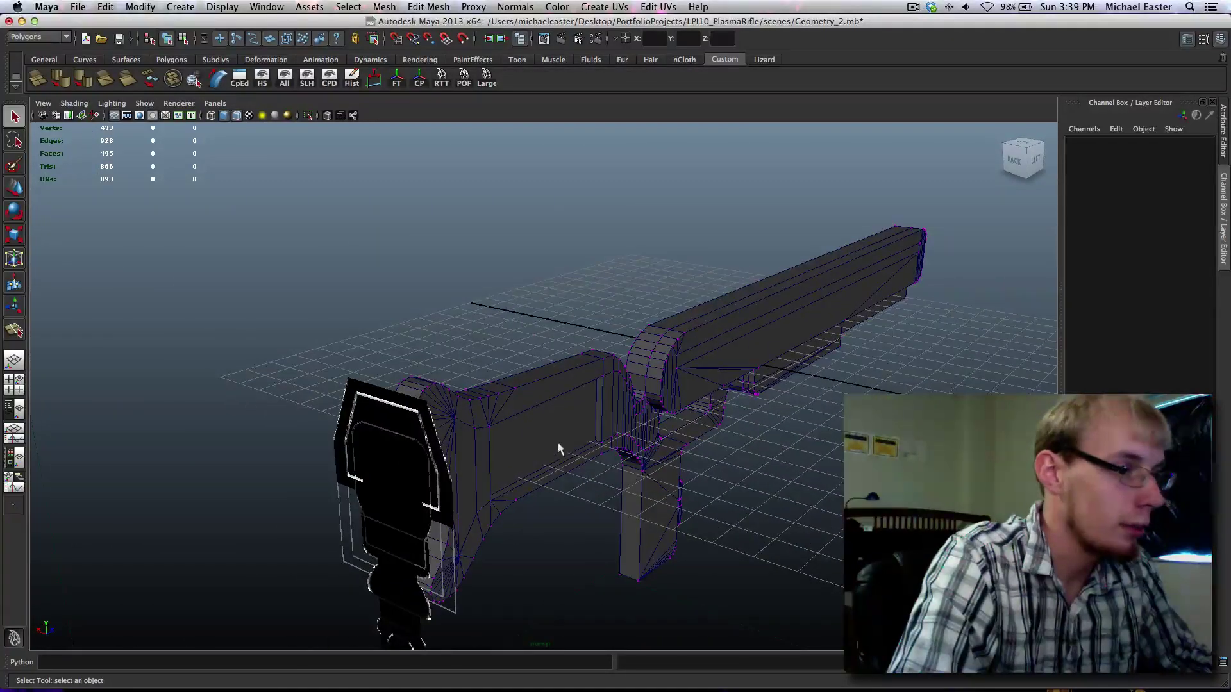
left_click_drag(427, 385, 585, 375, "alt")
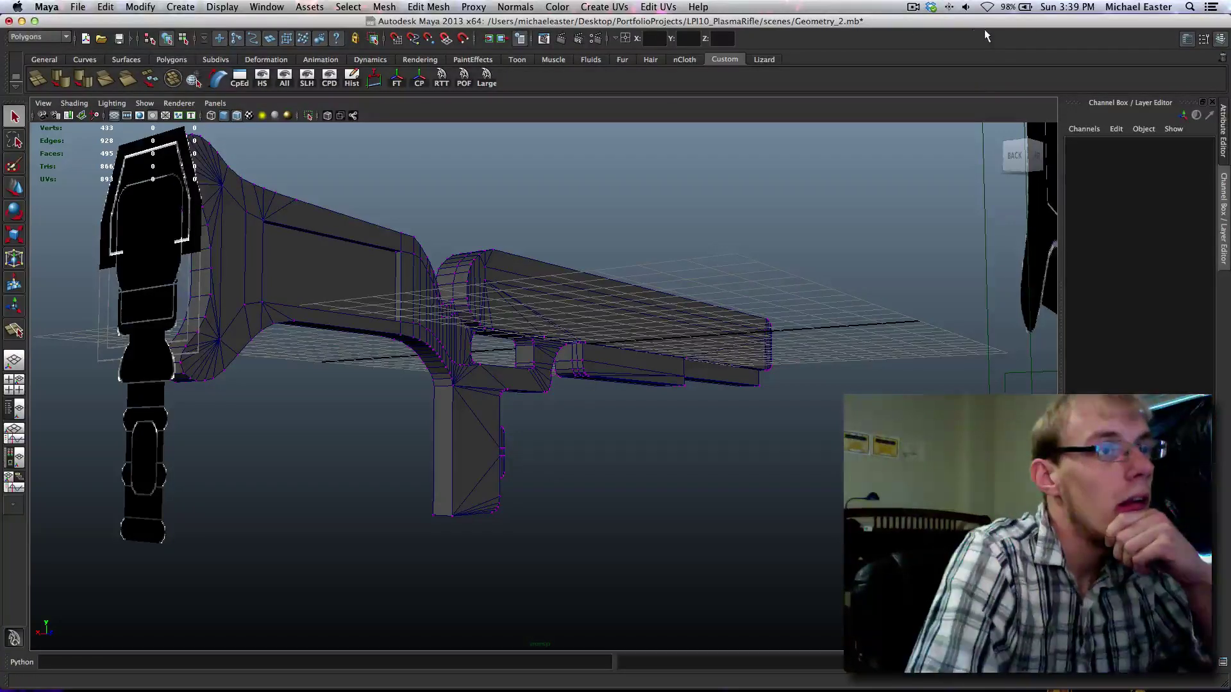
left_click(929, 8)
left_click(921, 7)
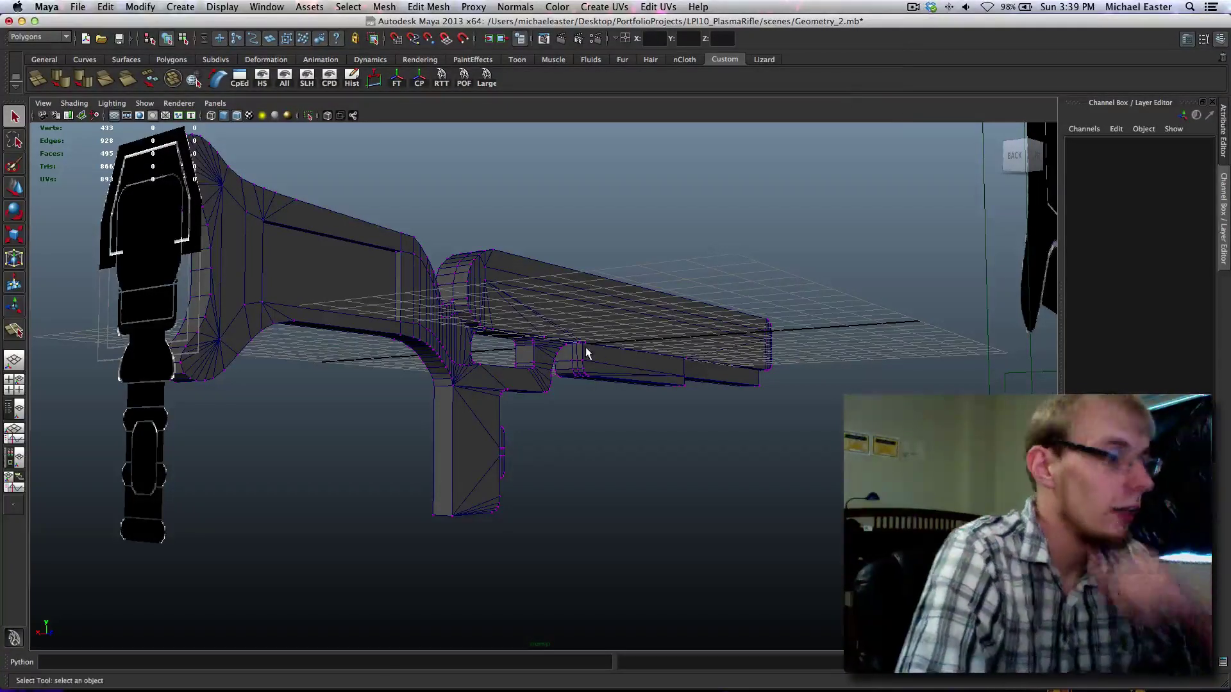
left_click_drag(574, 340, 256, 346, "alt")
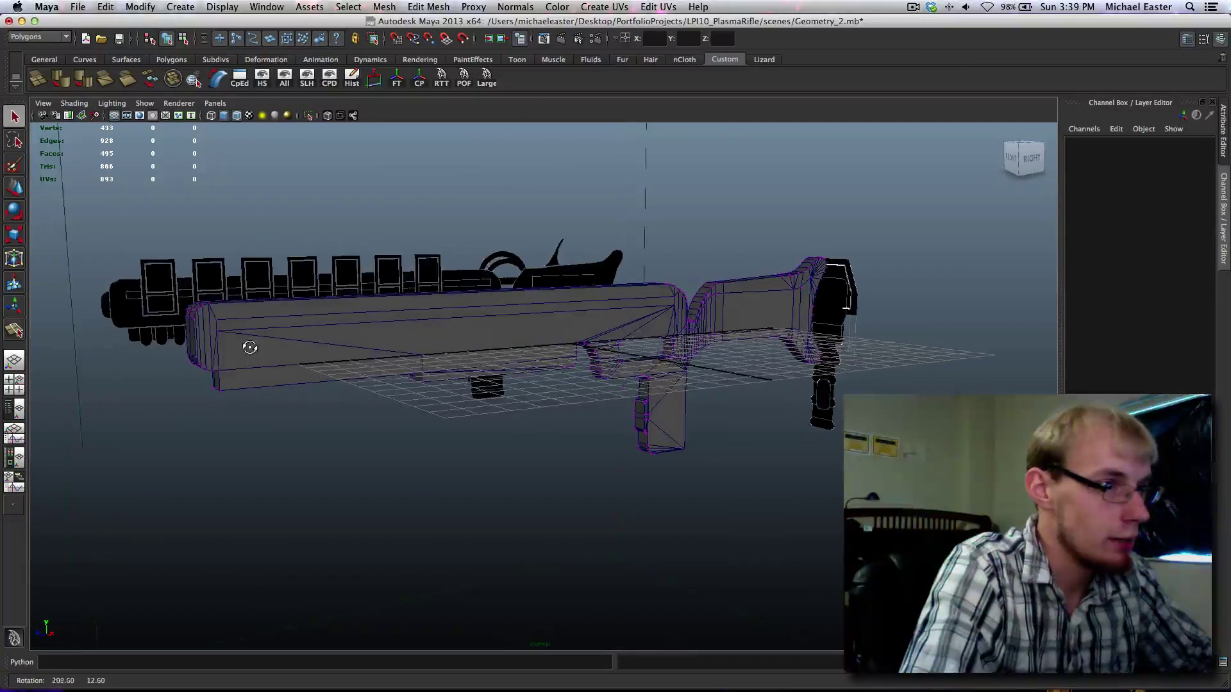
Step: Compare the rifle body with the side reference image, focusing on the unmodelled part beneath the stock
key("space")
key("space")
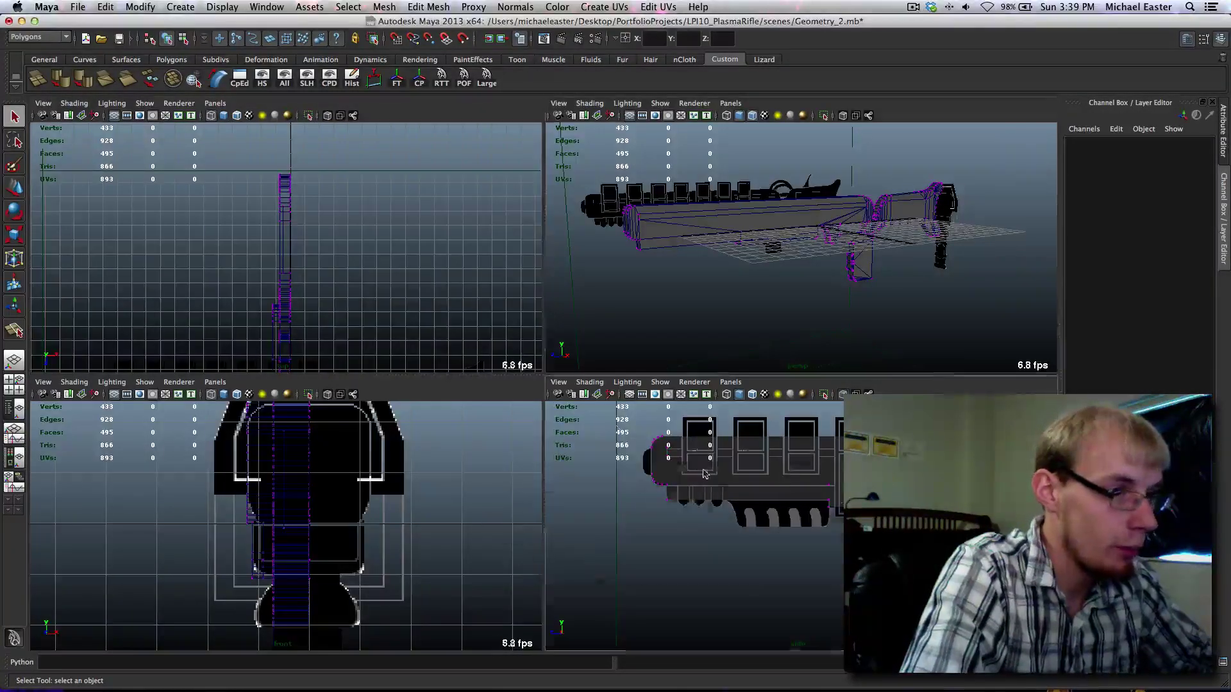
middle_click_drag(686, 468, 517, 478, "alt")
left_click(577, 324)
middle_click_drag(676, 400, 64, 405, "alt")
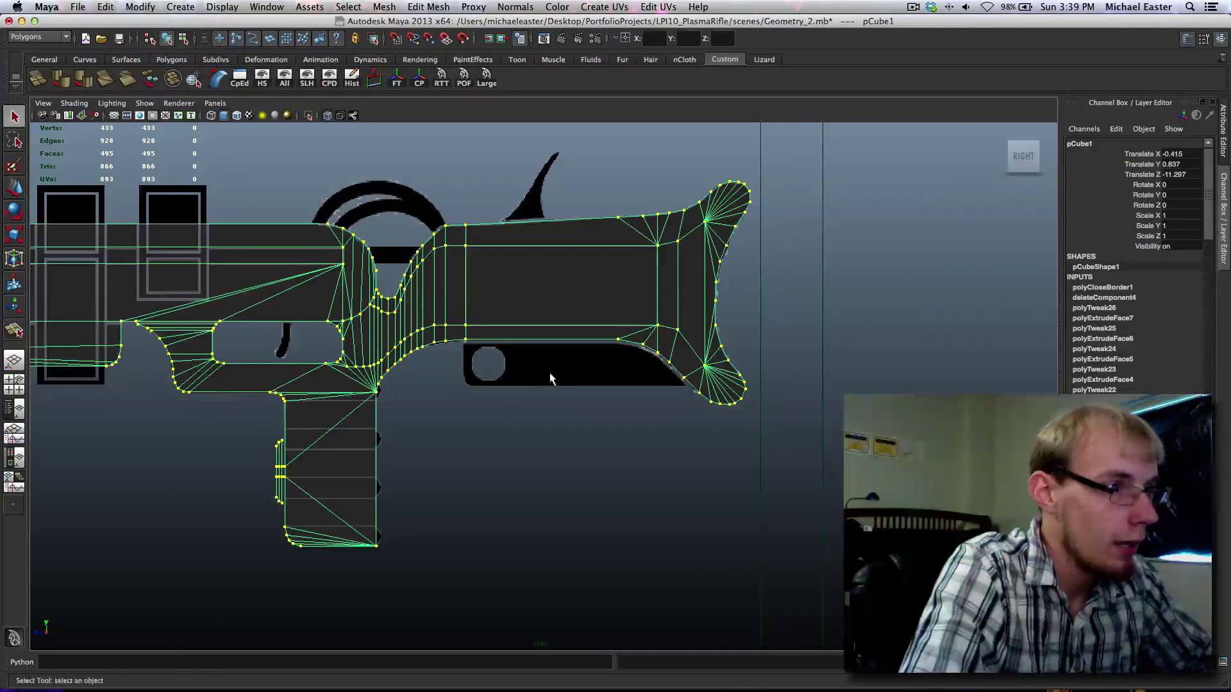
middle_click_drag(549, 376, 517, 372, "alt")
middle_click_drag(446, 312, 612, 370, "alt")
middle_click_drag(694, 417, 698, 352, "alt")
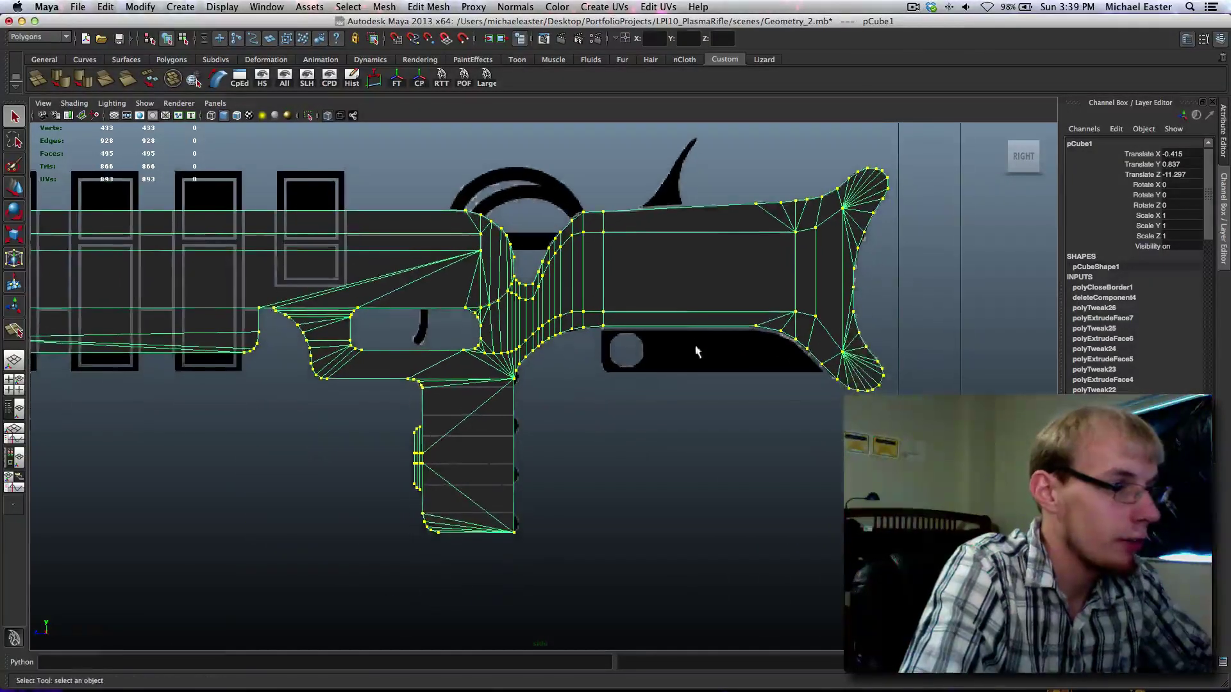
left_click(750, 586)
middle_click_drag(650, 475, 510, 521, "alt")
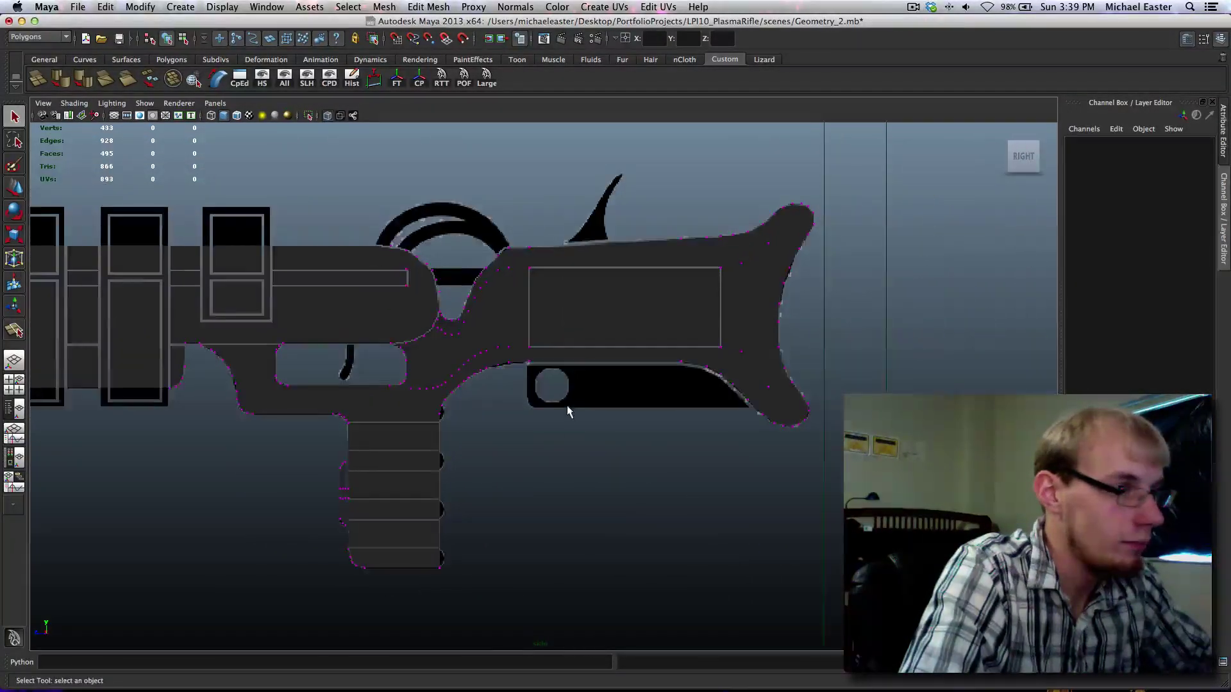
Step: Draw a polygon plane over the part beneath the stock in the side view, centred at about Y -0.764, Z -11.42
scroll(458, 391, "up", 6)
middle_click_drag(555, 406, 477, 399, "alt")
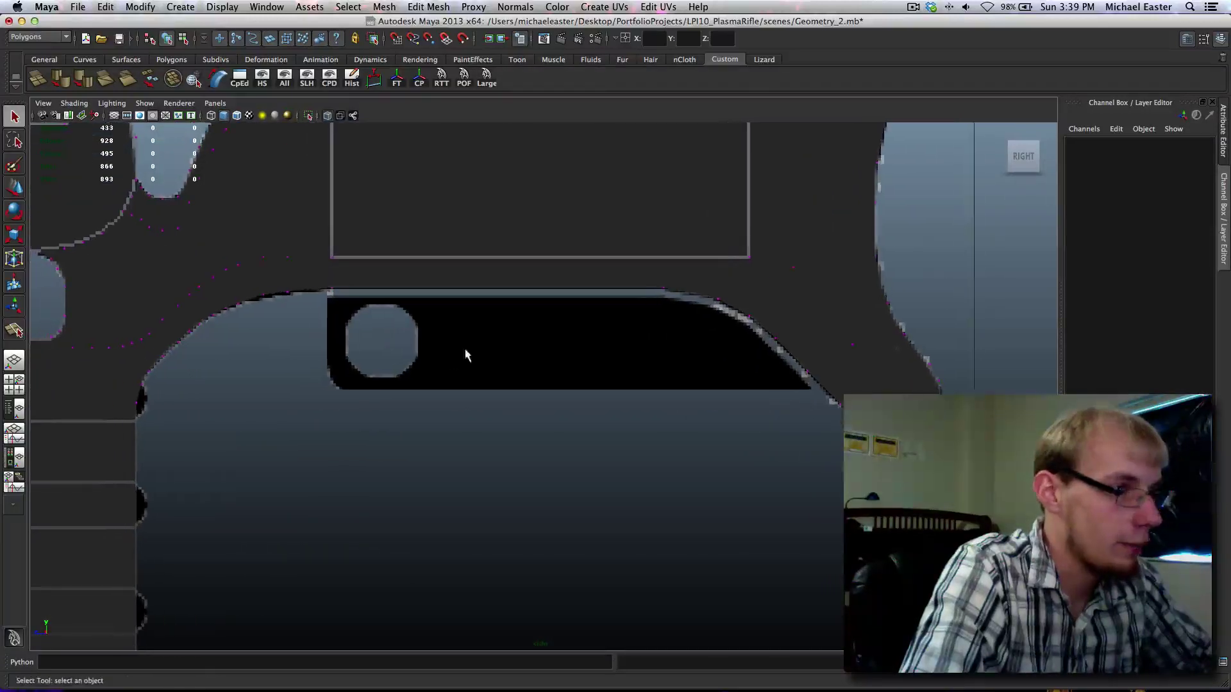
middle_click_drag(447, 316, 500, 340, "alt")
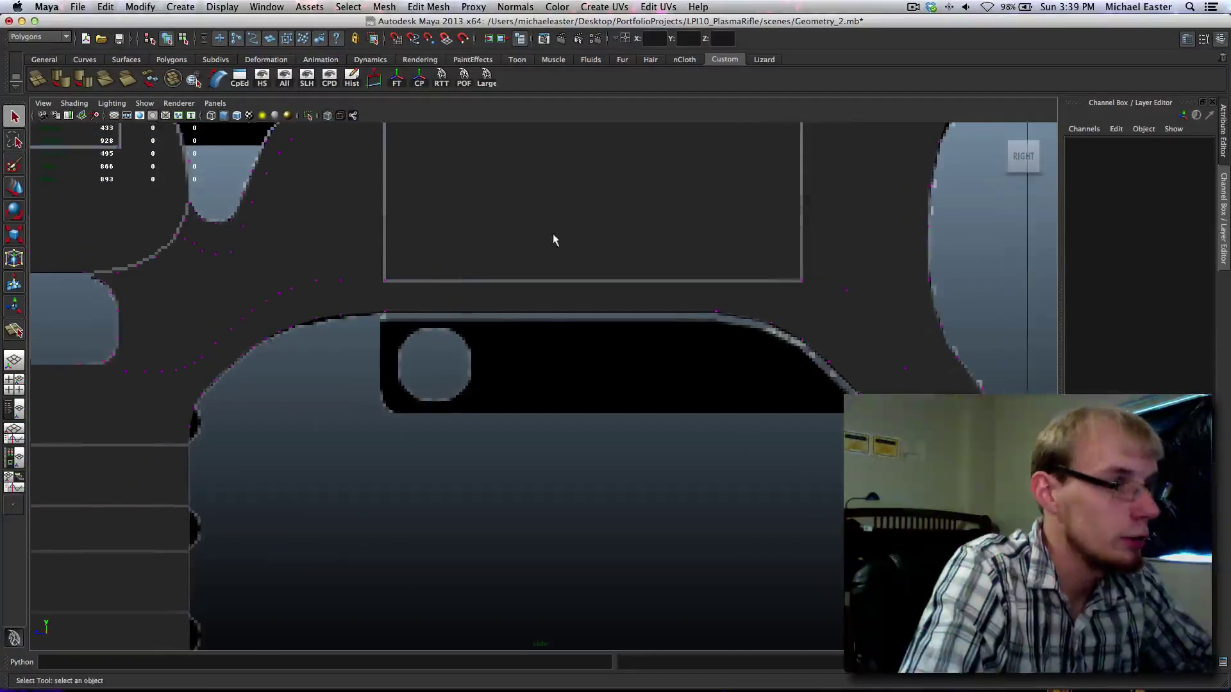
middle_click_drag(679, 440, 594, 352, "alt")
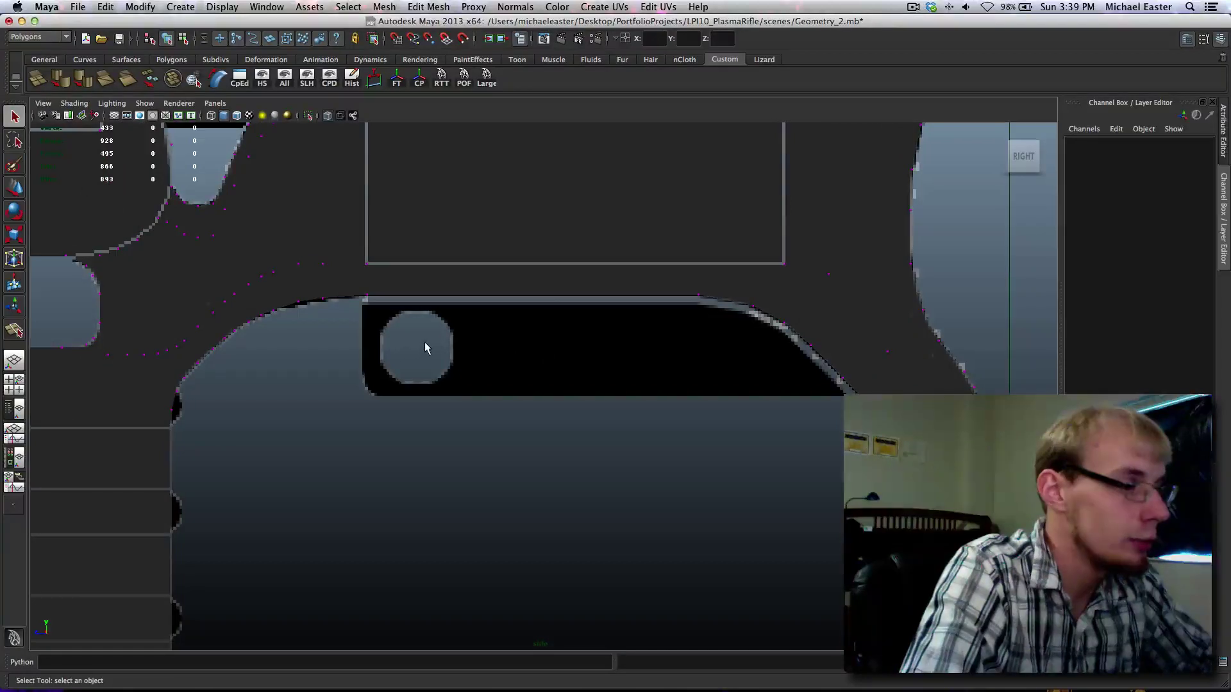
right_click_drag(481, 338, 490, 365, "shift")
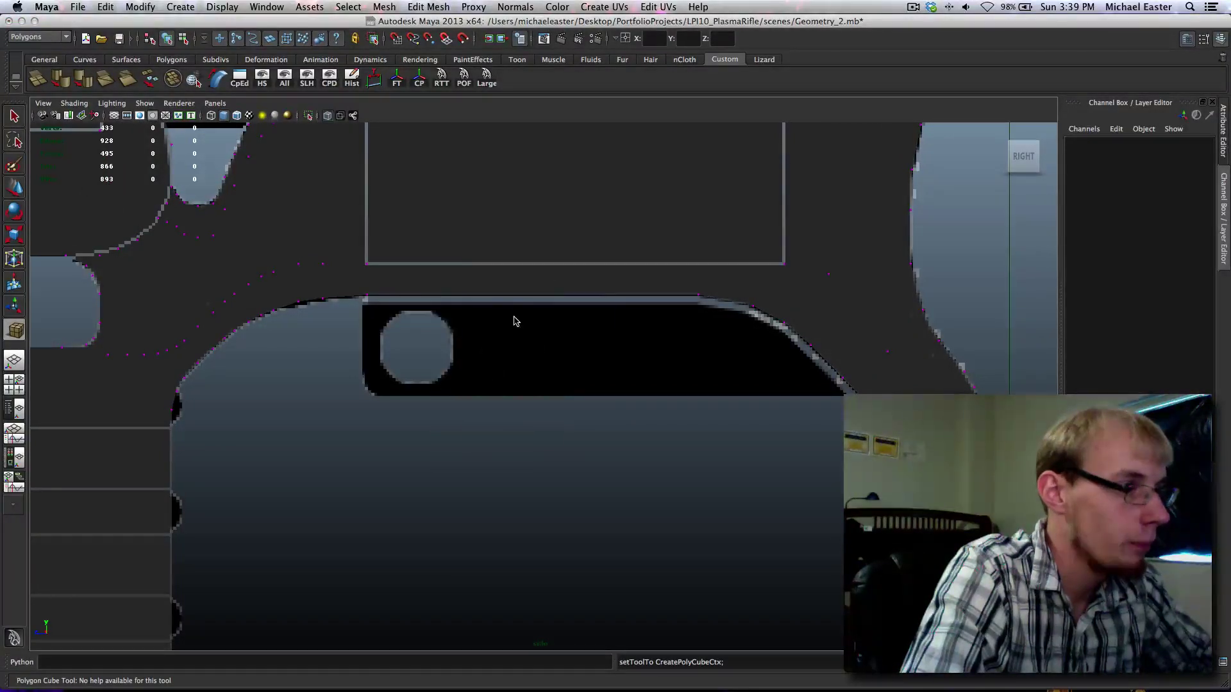
right_click_drag(513, 320, 428, 300, "shift")
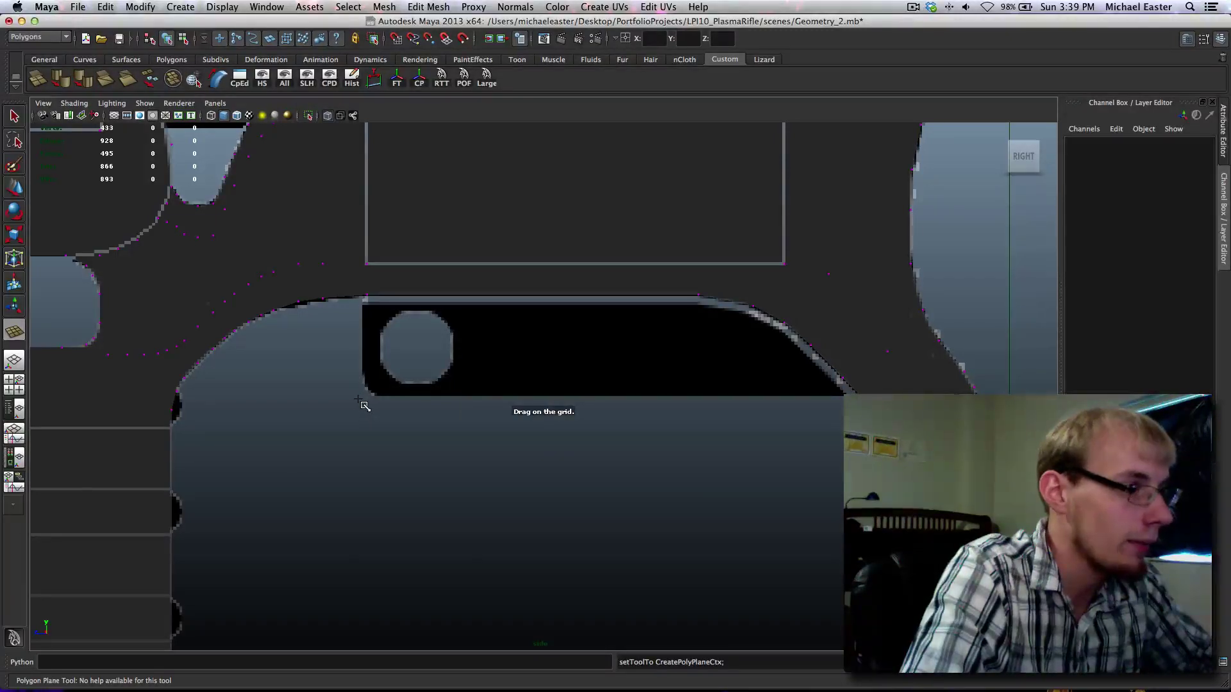
left_click_drag(359, 400, 872, 257)
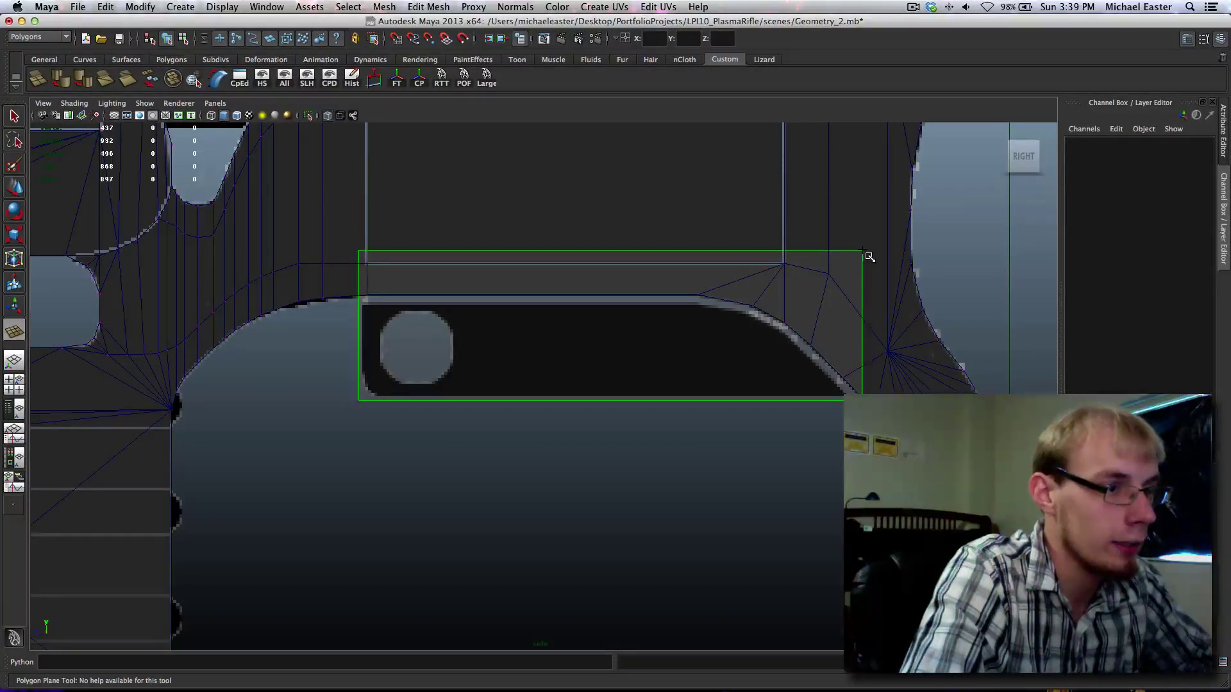
left_click_drag(873, 257, 877, 256)
Step: Examine the plane beneath the stock against the rifle body in the perspective and side views
key("space")
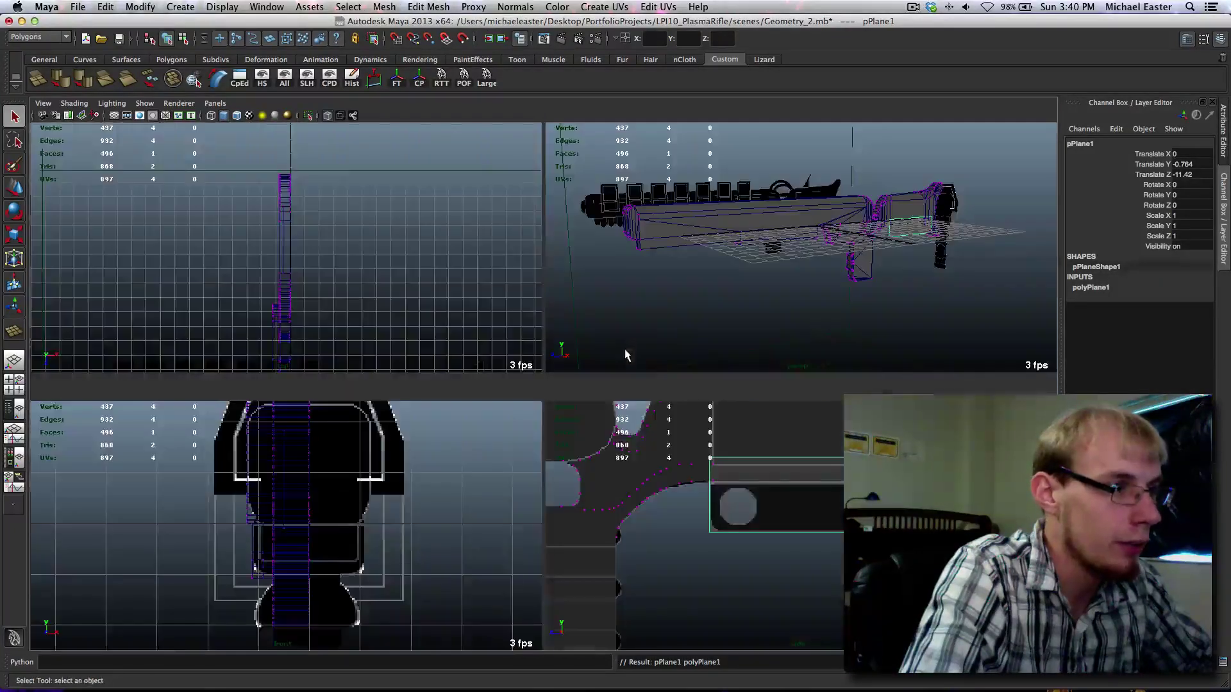
key("space")
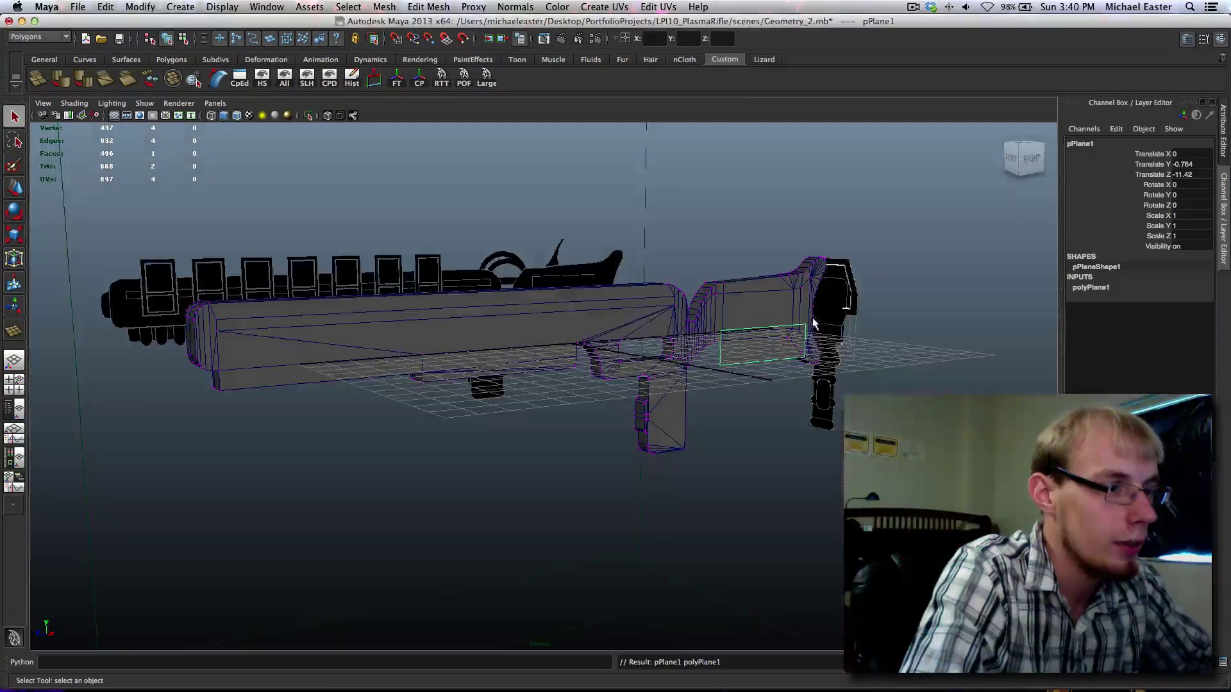
right_click_drag(772, 354, 684, 353)
key("super+z")
left_click(772, 352)
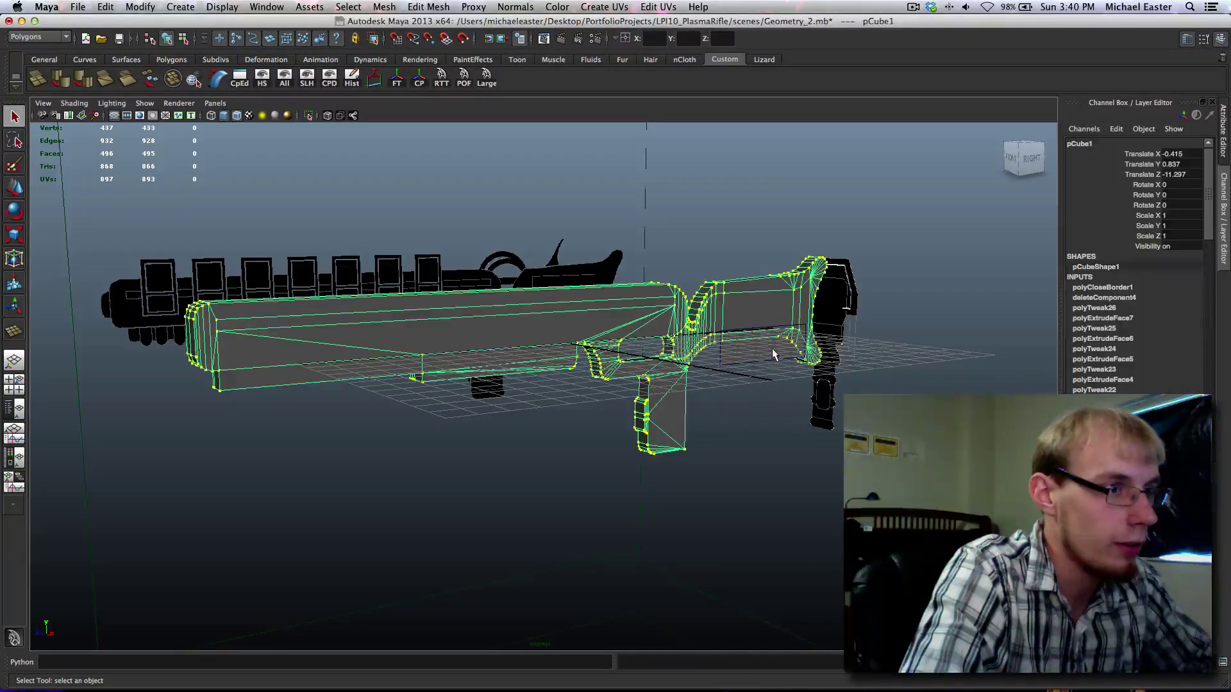
key("space")
key("space")
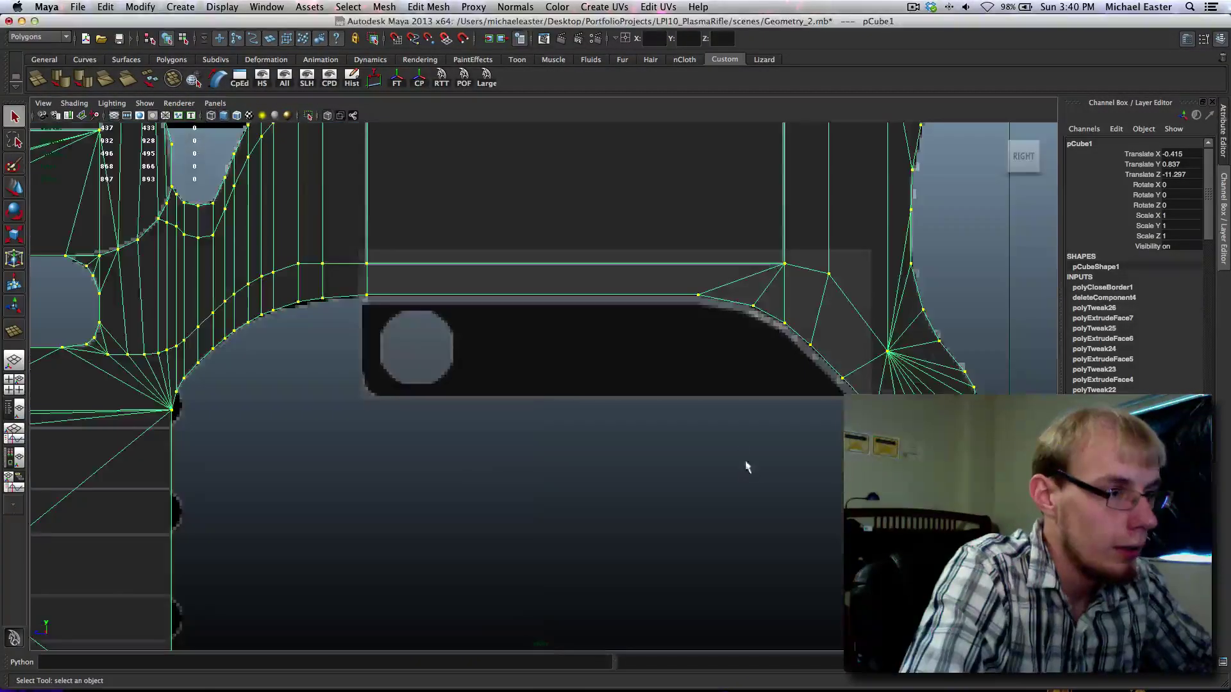
left_click(572, 382)
scroll(564, 415, "down", 6)
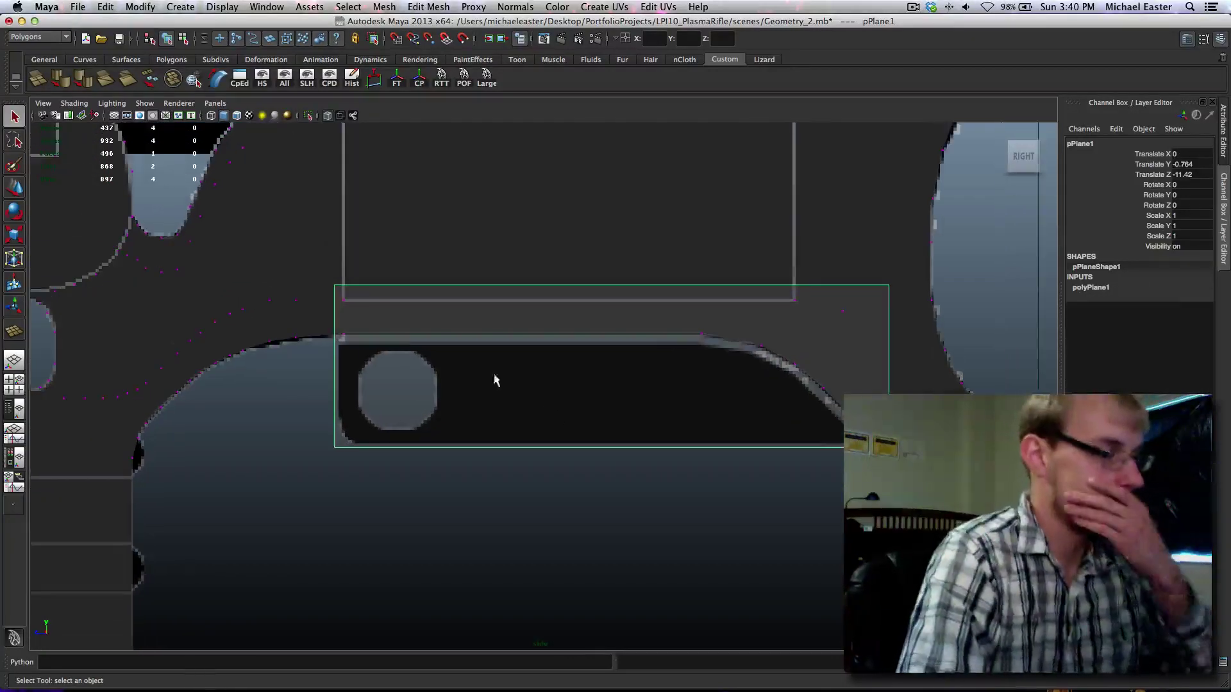
scroll(436, 362, "down", 3)
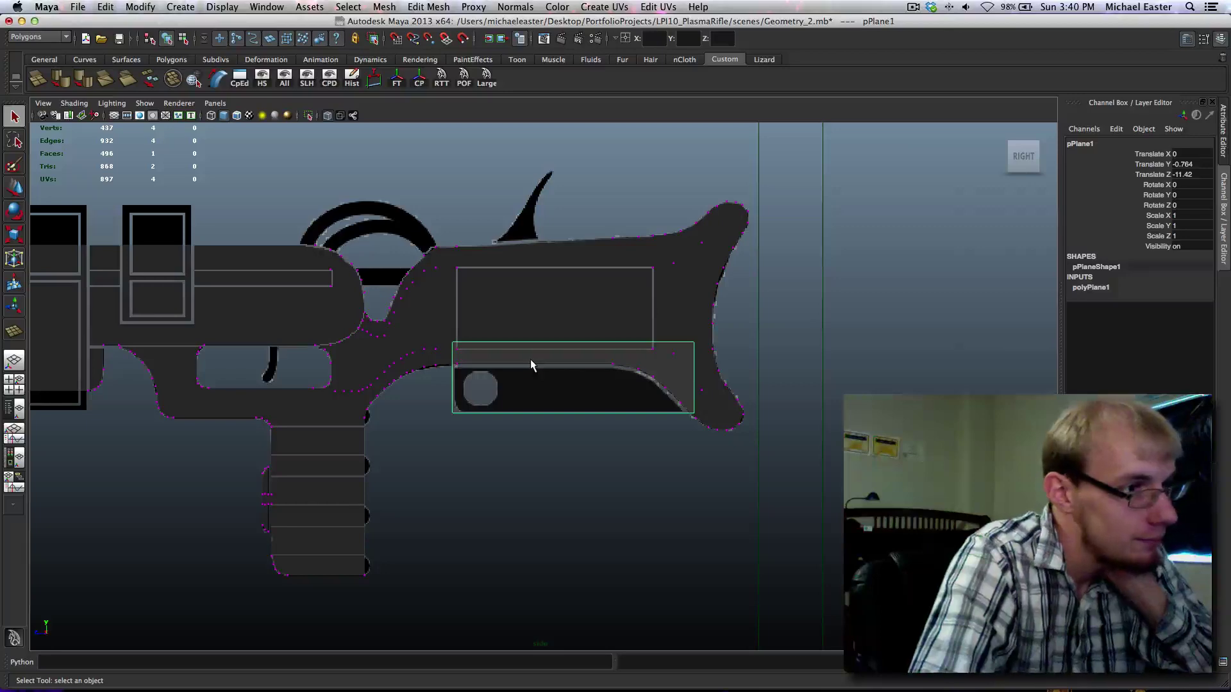
Step: Move the plane beneath the stock along X to about -0.509, within the stock's thickness
key("space")
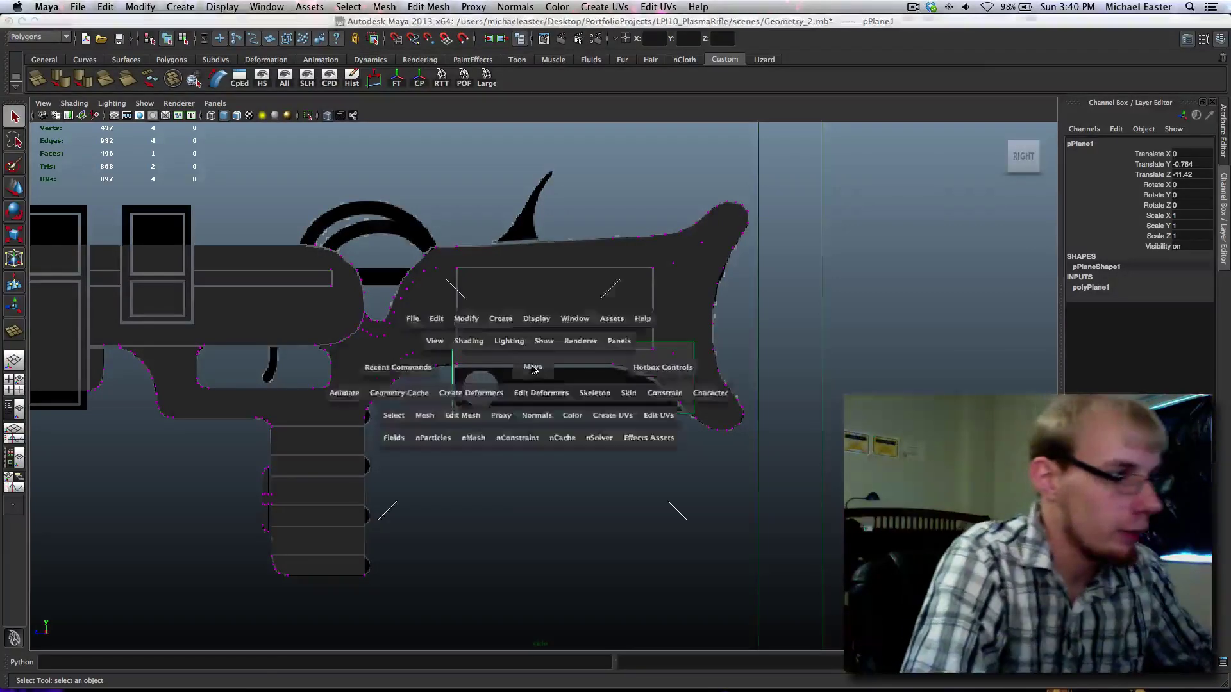
key("space")
left_click_drag(909, 297, 866, 346, "alt")
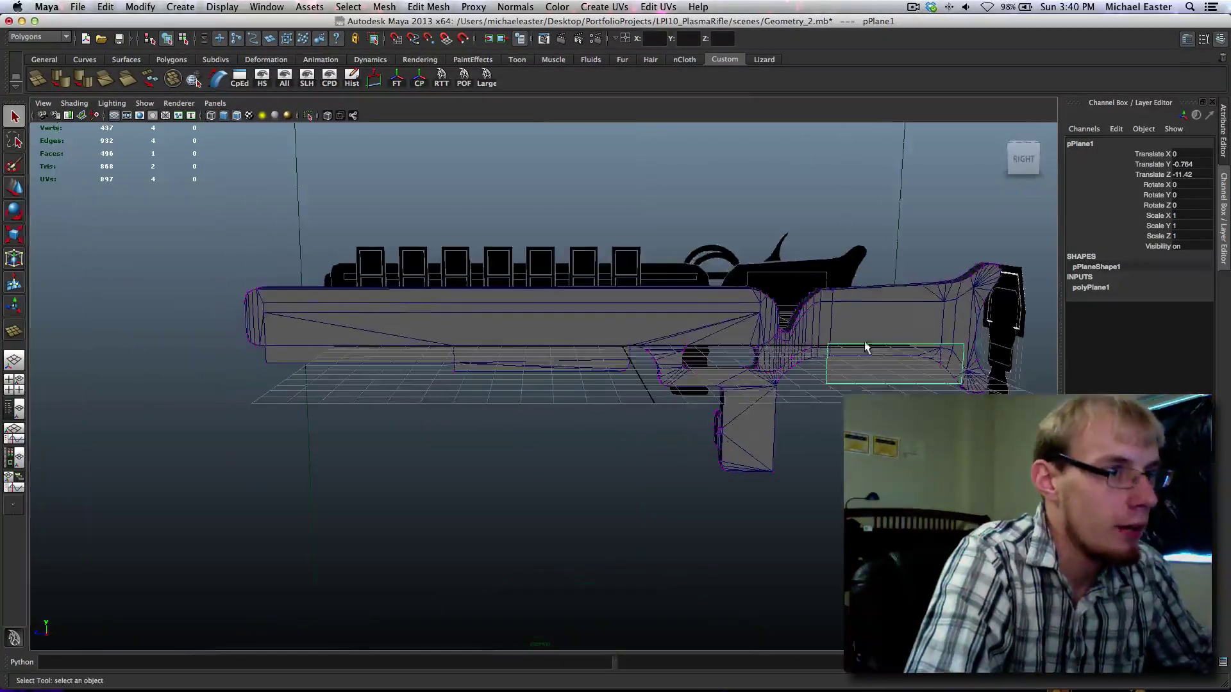
left_click(874, 307)
left_click_drag(632, 290, 660, 324, "alt")
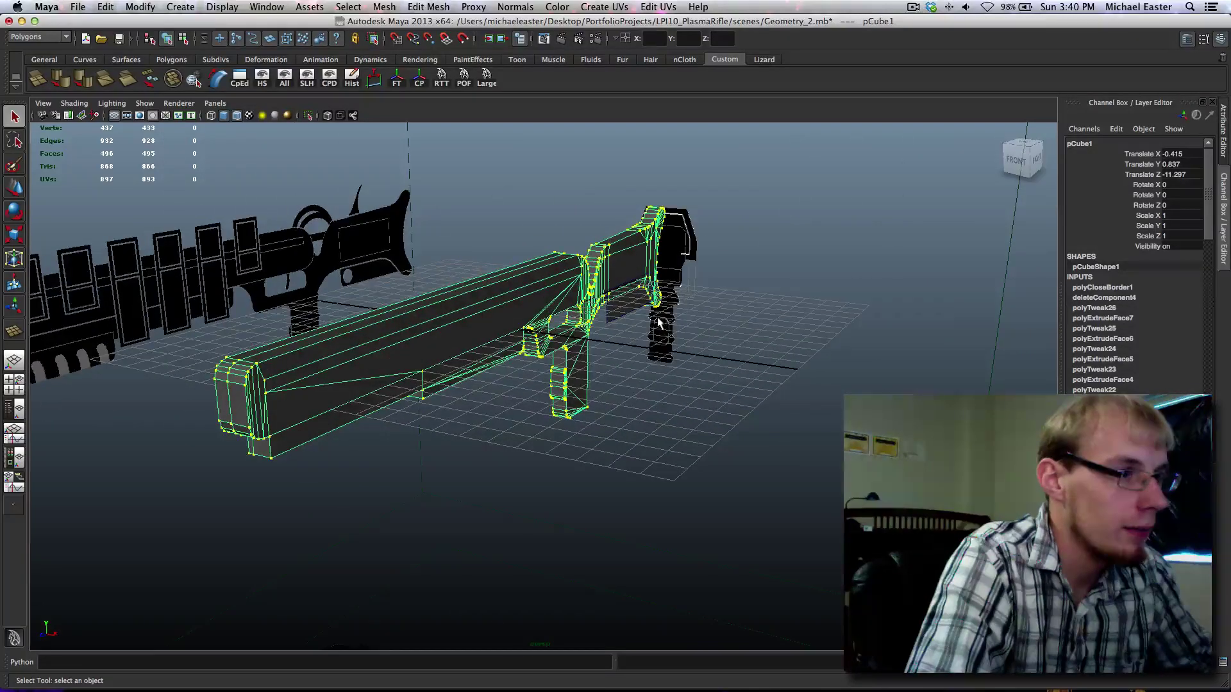
left_click(639, 306)
left_click_drag(486, 280, 481, 280, "alt")
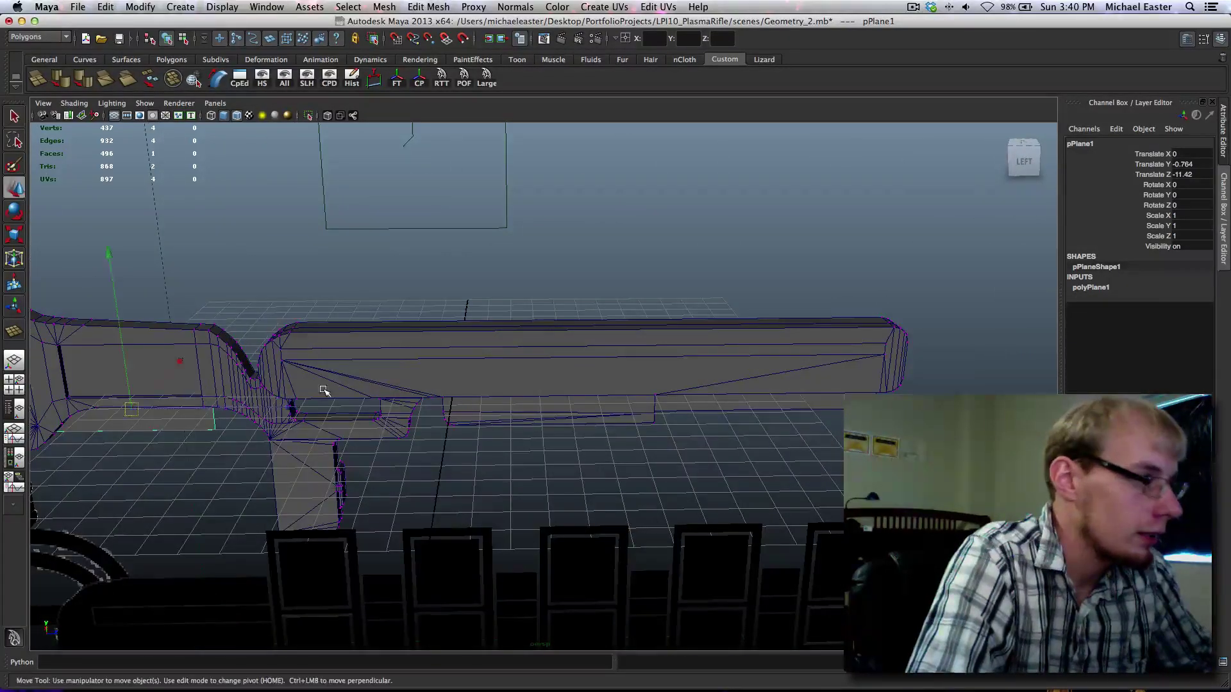
left_click_drag(321, 391, 455, 420, "alt")
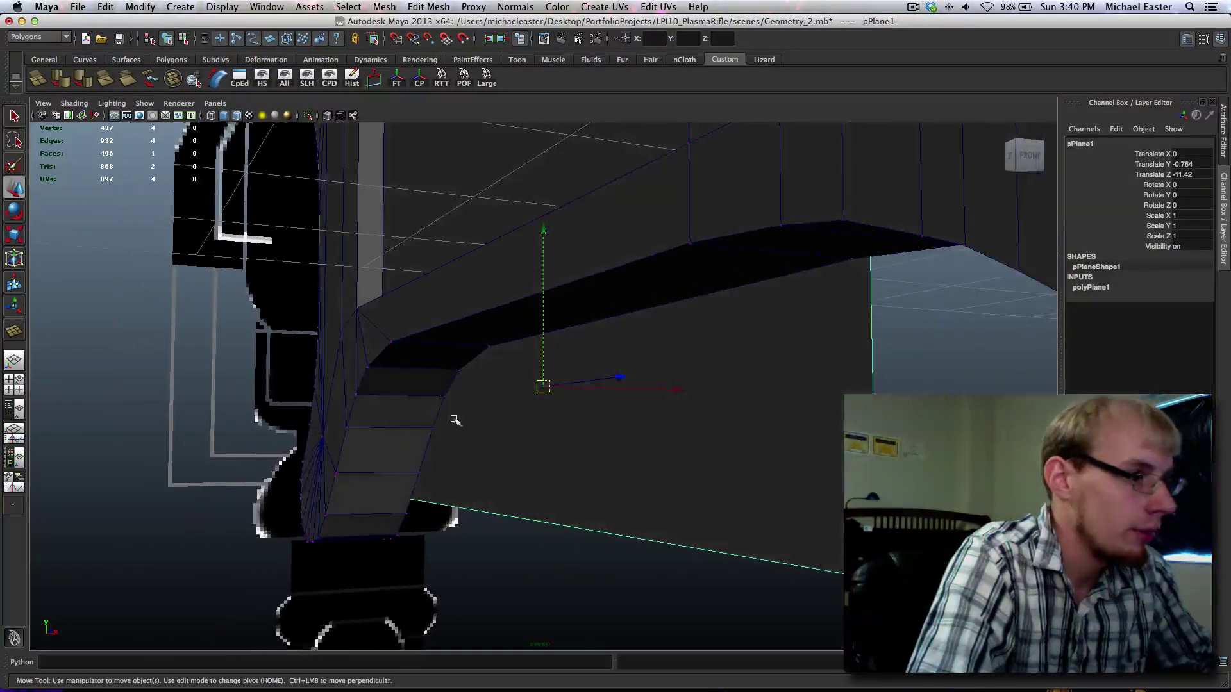
left_click_drag(649, 389, 574, 400)
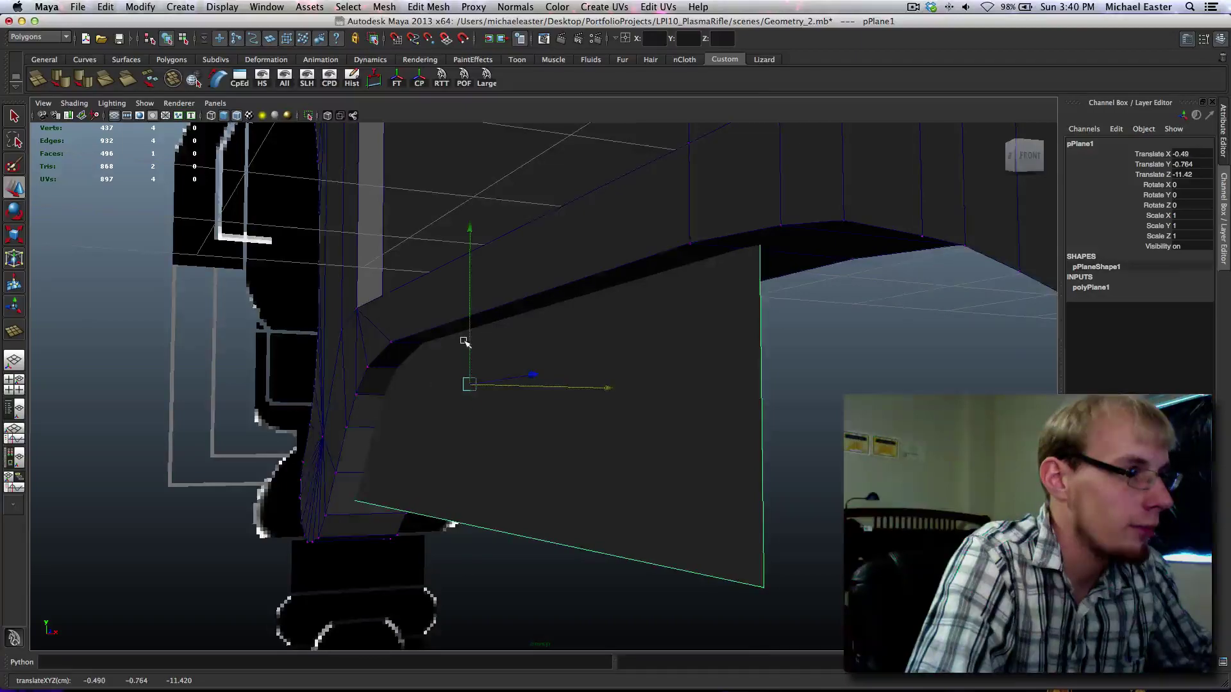
left_click_drag(467, 336, 477, 362, "alt")
left_click_drag(536, 391, 533, 388)
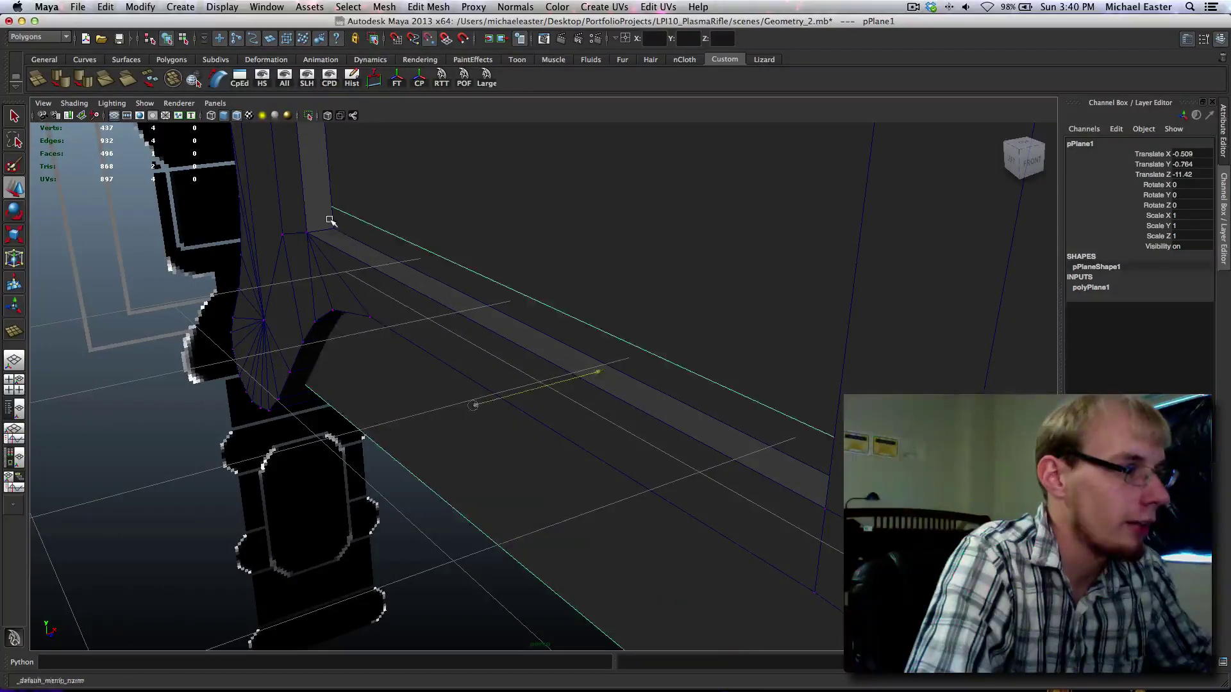
Step: Move the stock's recessed rectangular face outward along X to cover the plane's upper edge, and return to object mode
right_click_drag(440, 195, 445, 206)
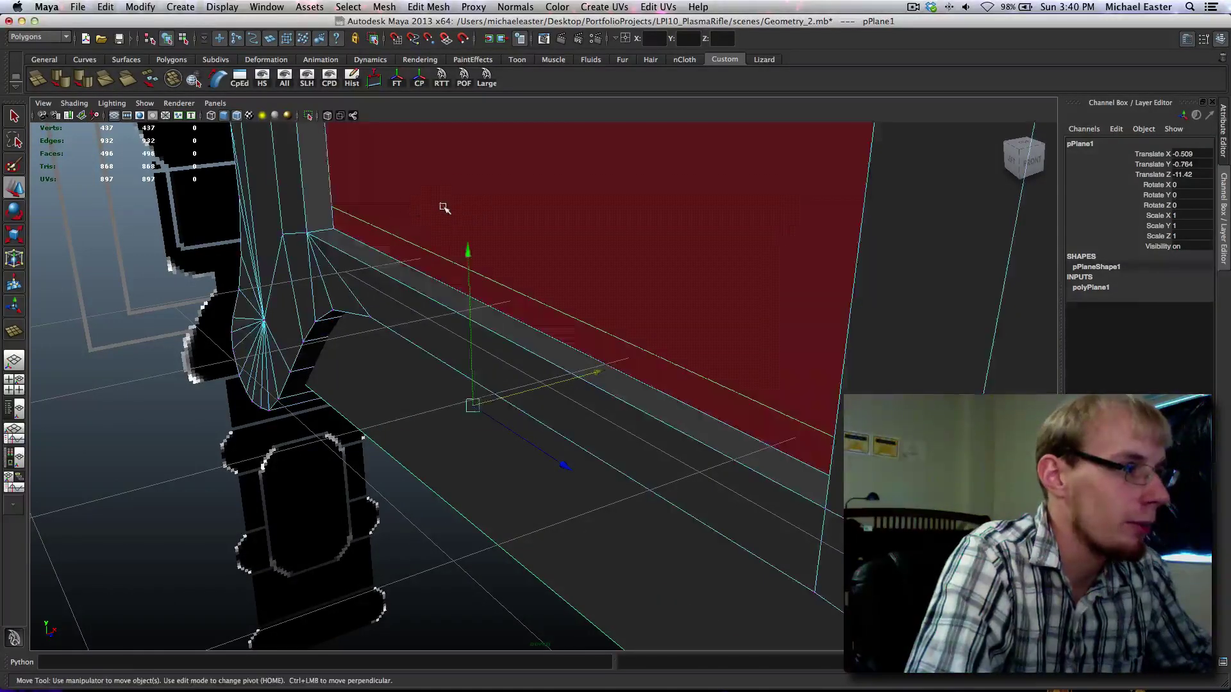
left_click(574, 256)
middle_click_drag(569, 250, 555, 254)
right_click_drag(513, 260, 564, 254)
key("q")
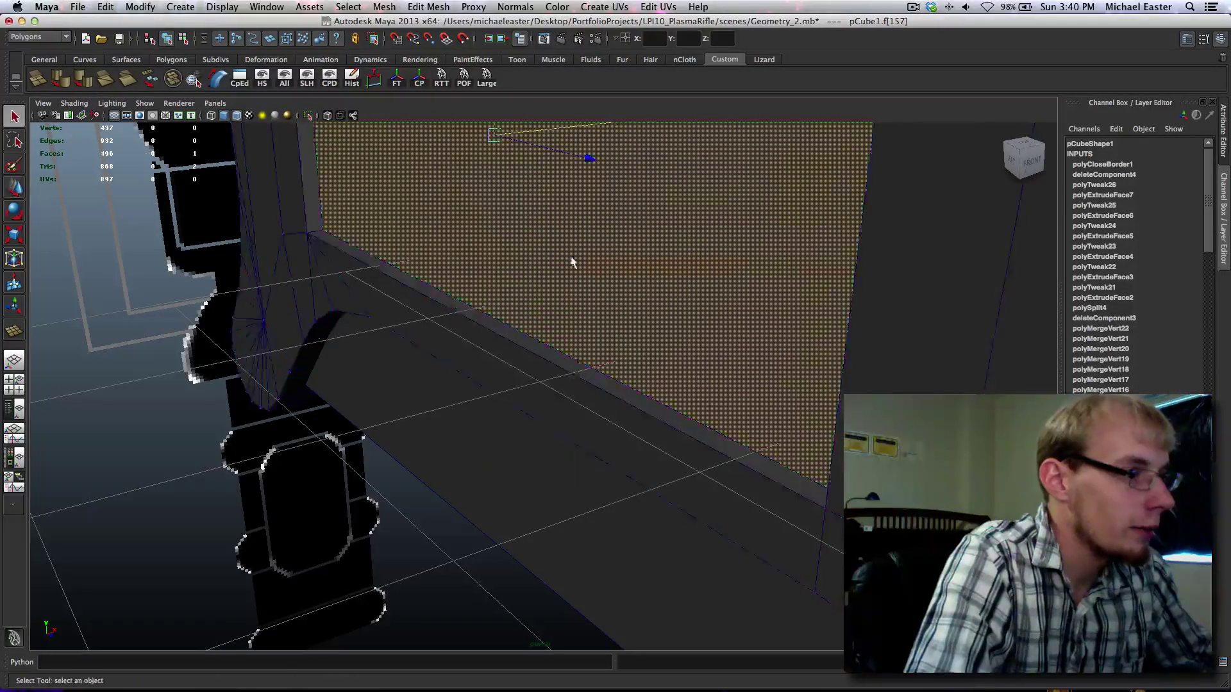
left_click(571, 262)
Step: Measure the depth of the stock's rectangular recess between two of its corner vertices, and undo the measurement
left_click_drag(477, 270, 404, 289, "alt")
right_click_drag(333, 269, 359, 266, "alt")
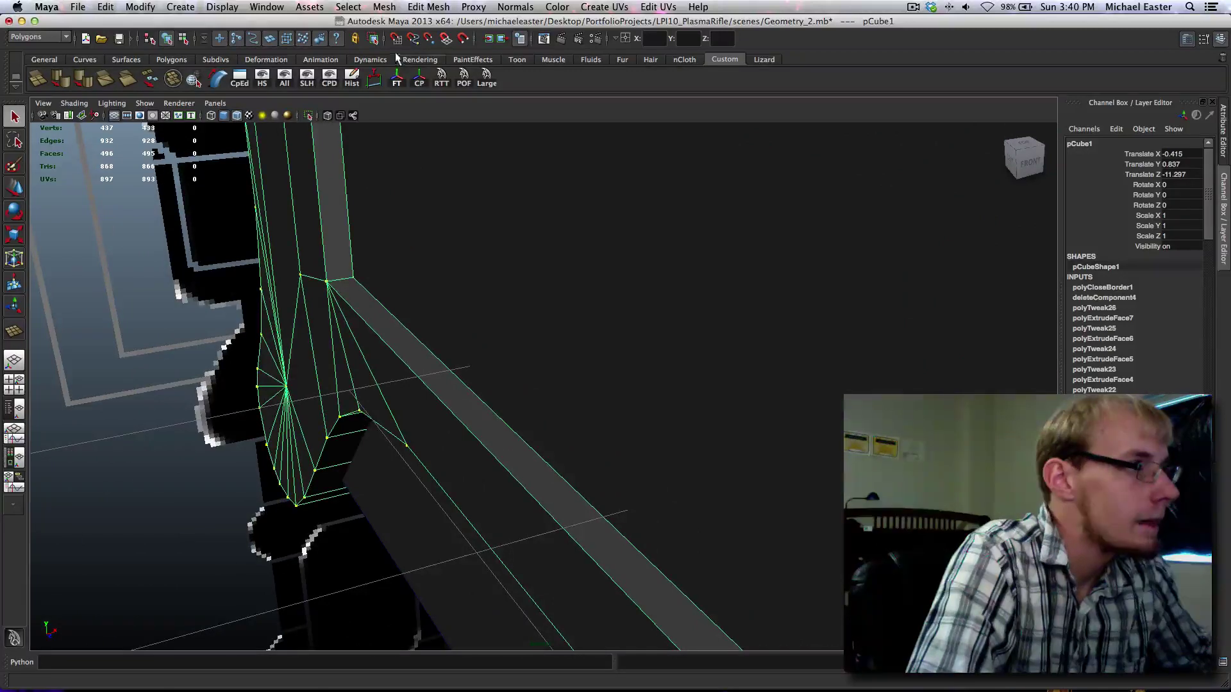
left_click(374, 78)
key("v")
left_click(323, 282)
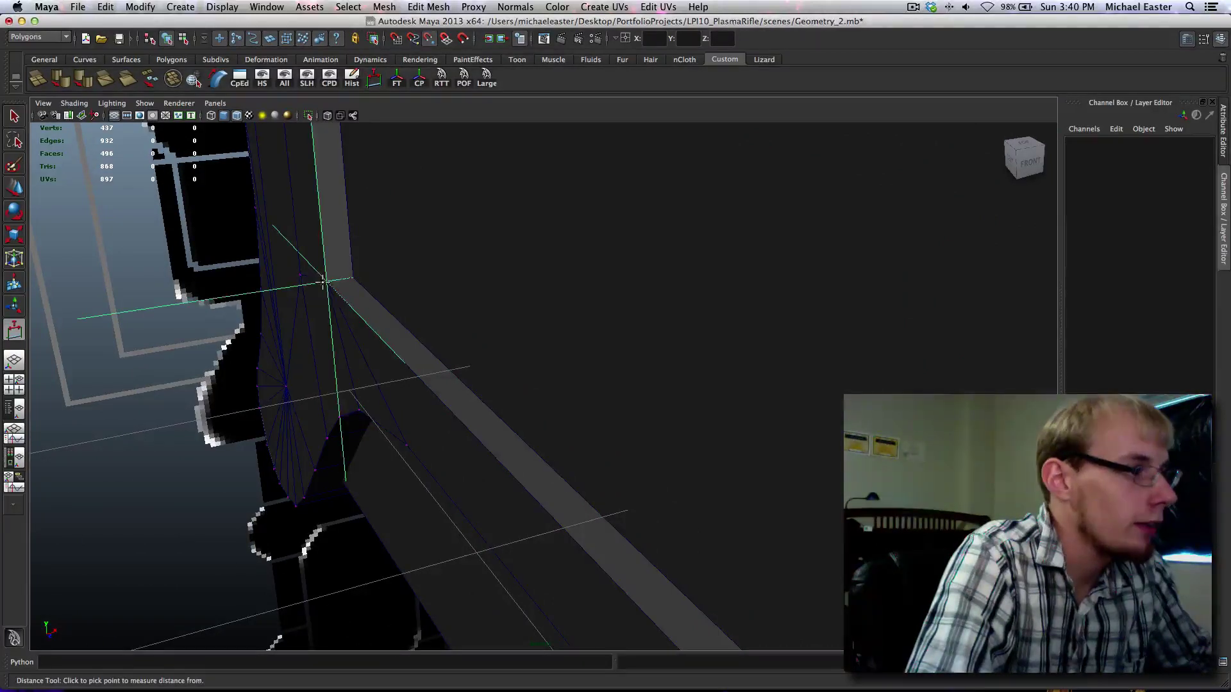
left_click(355, 277)
middle_click_drag(369, 232, 435, 250, "alt")
left_click_drag(435, 251, 734, 445, "alt")
key("z")
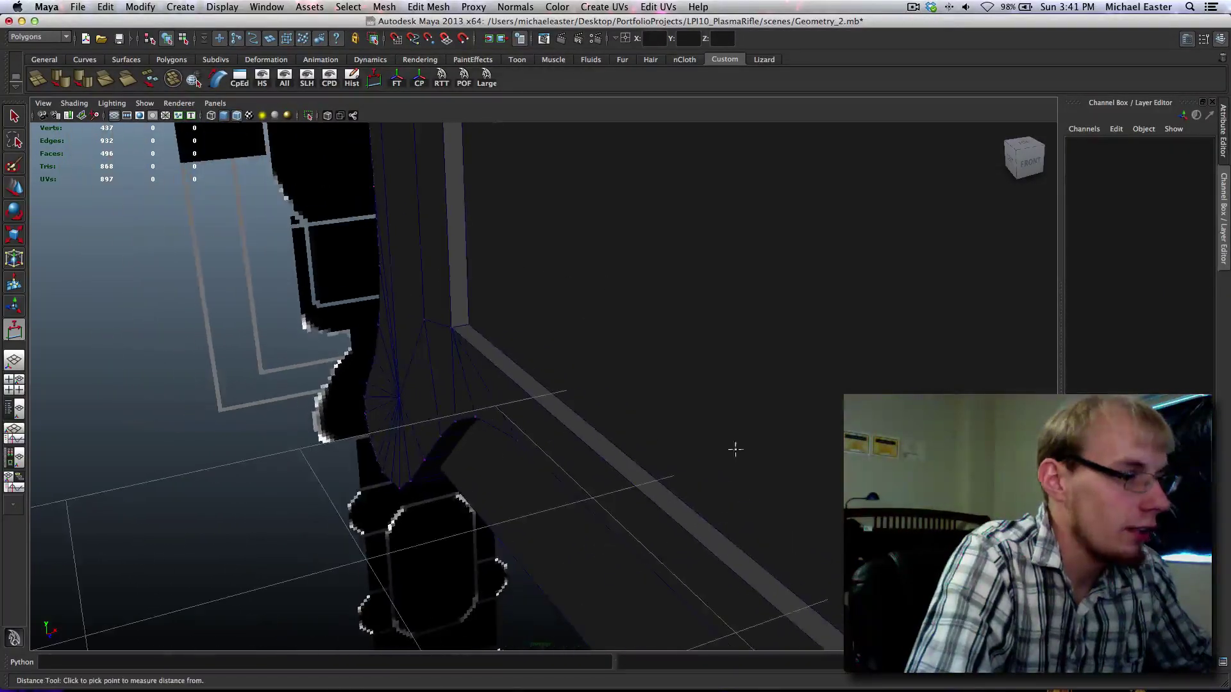
Step: Check the linear, angular and time working units in the preferences, and cancel the dialog
left_click(49, 6)
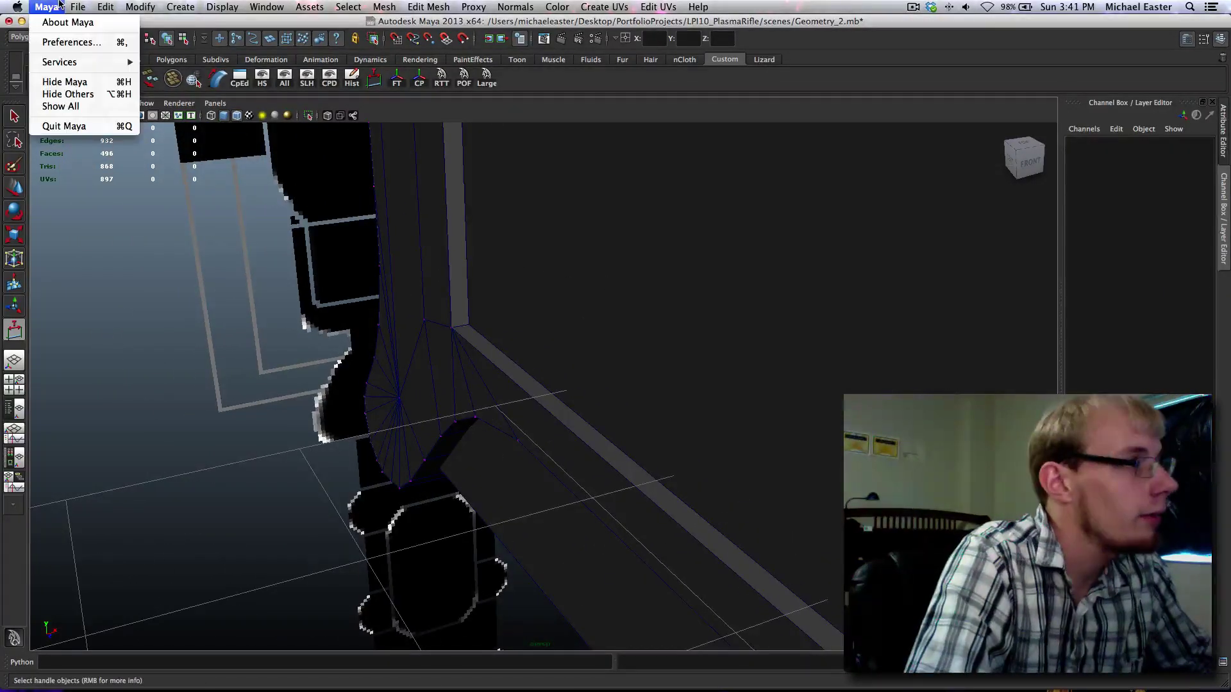
left_click(67, 43)
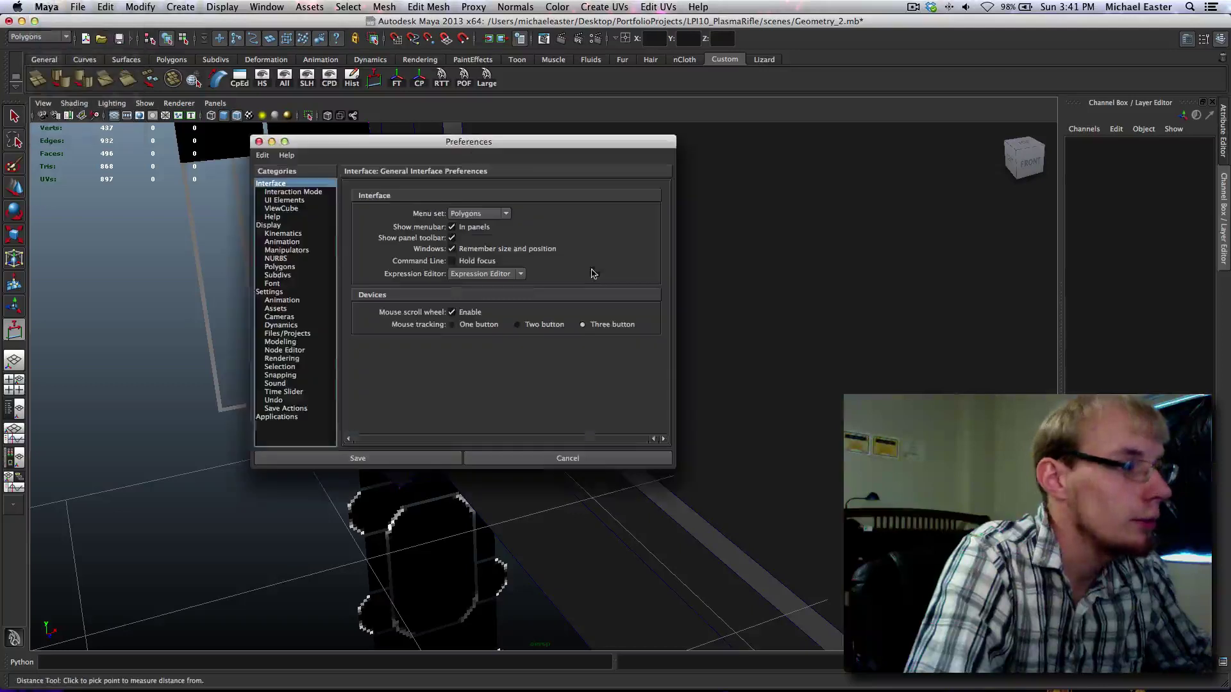
left_click(284, 293)
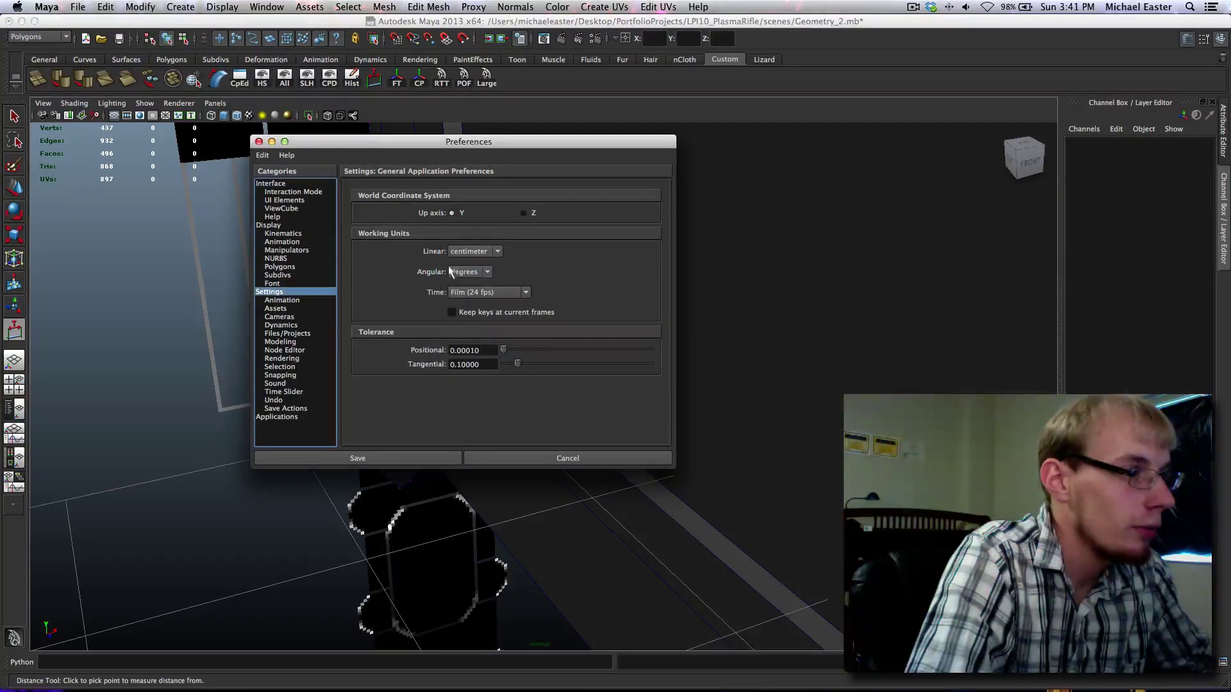
left_click(524, 462)
left_click_drag(524, 461, 563, 388, "alt")
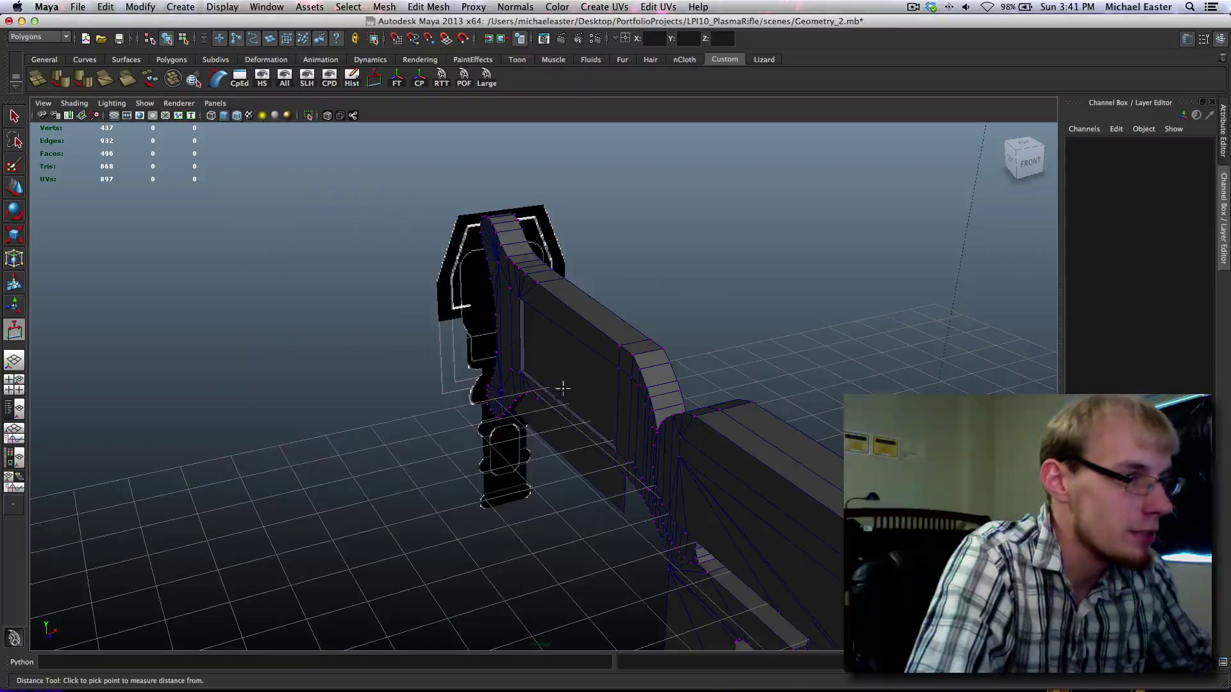
Step: Try to move the stock's recessed rectangular face about 0.027 farther outward along X, undo it and return to object mode
right_click_drag(563, 388, 574, 392)
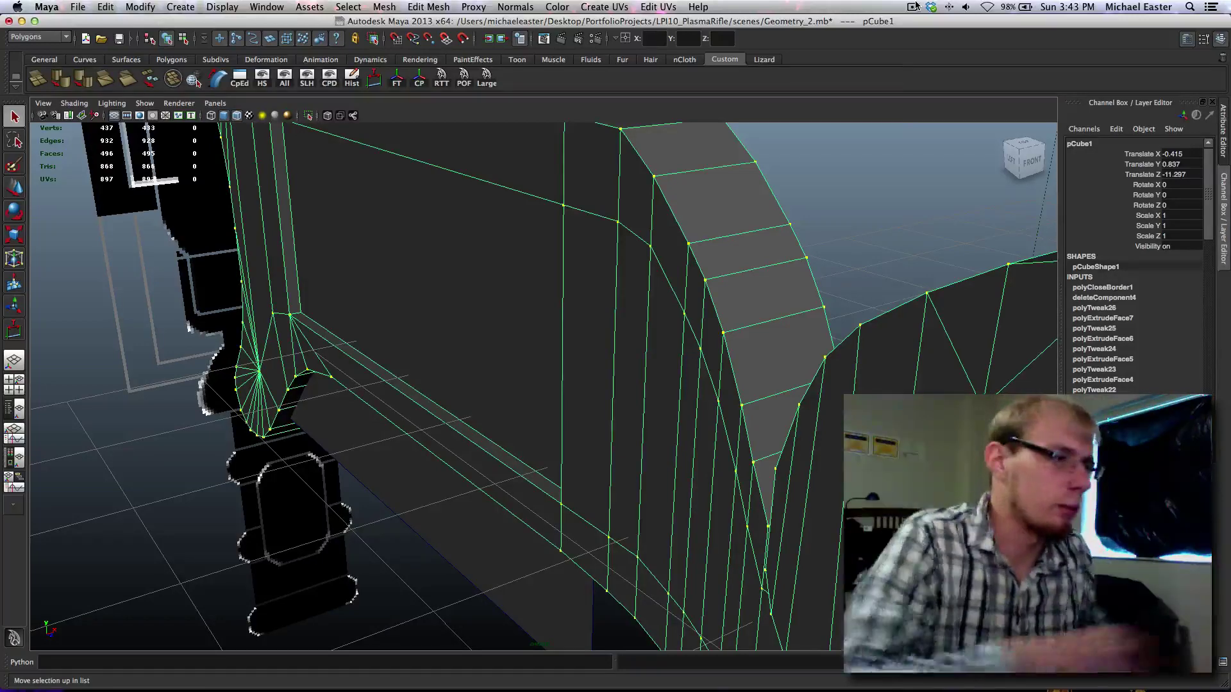
middle_click_drag(333, 280, 401, 335, "alt")
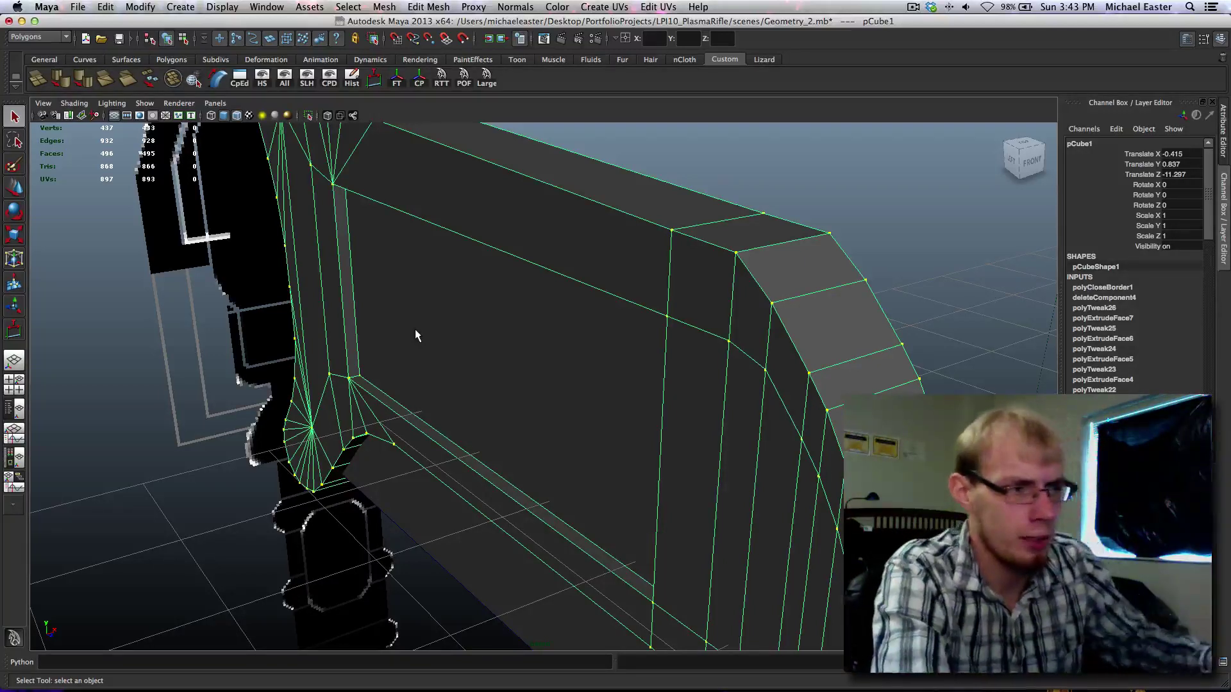
right_click_drag(446, 339, 449, 357)
left_click(449, 357)
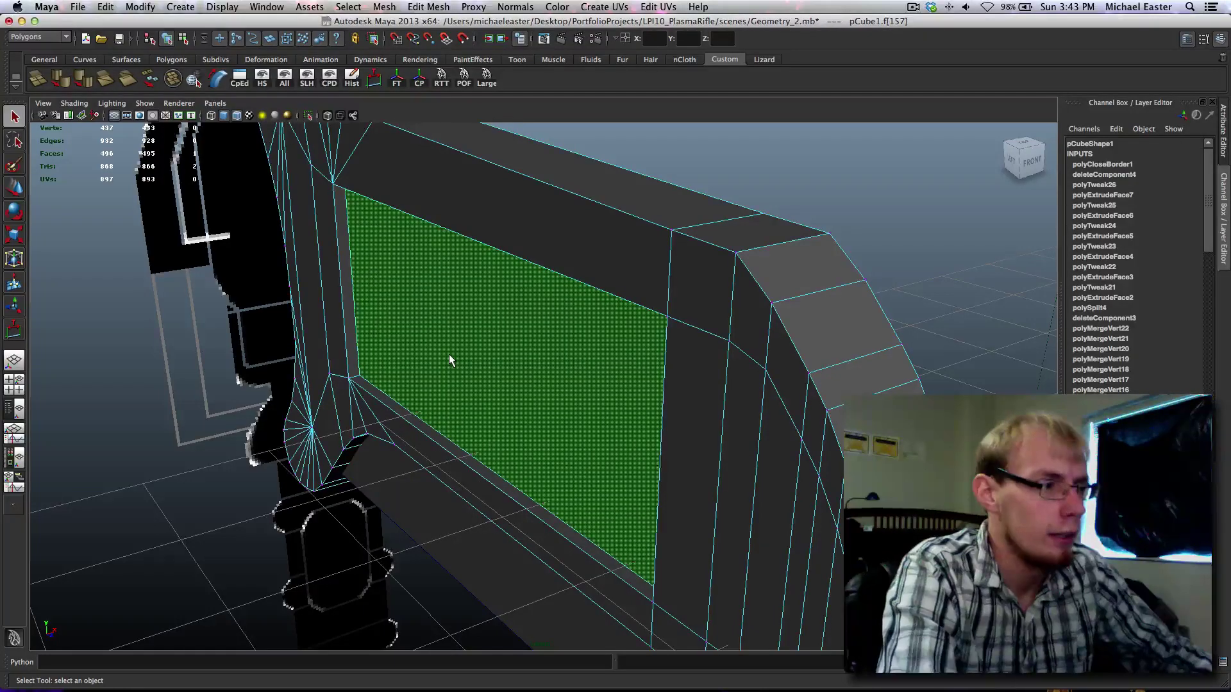
left_click_drag(448, 361, 420, 404, "alt")
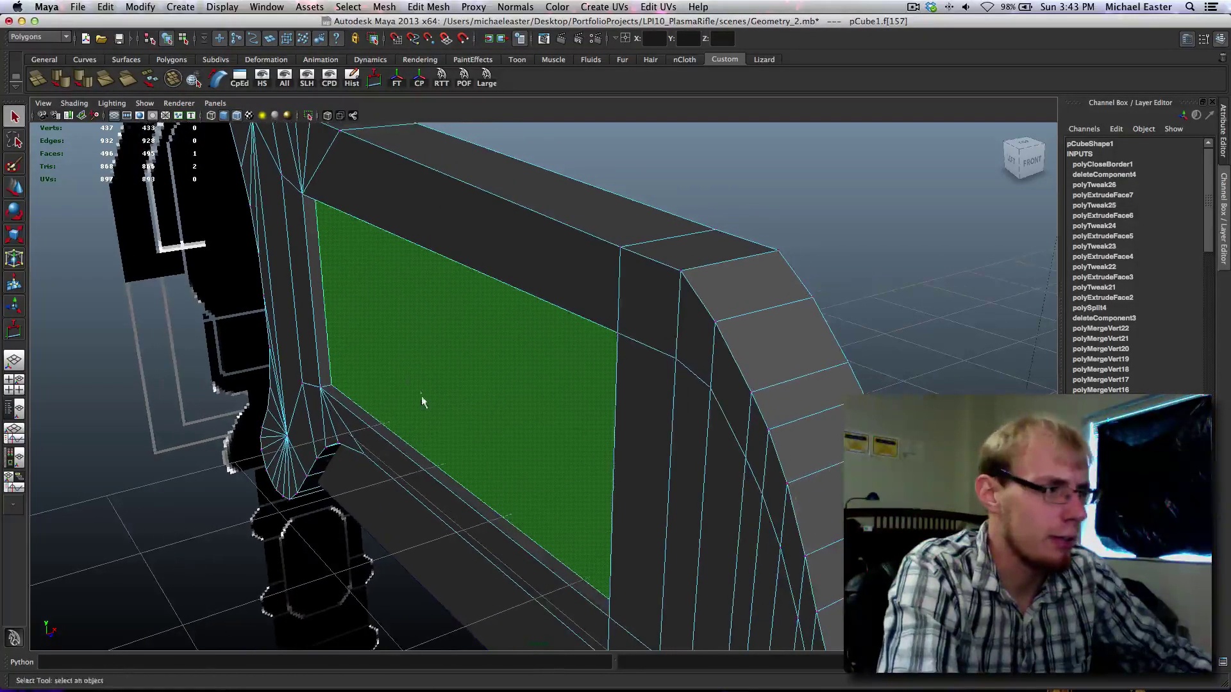
key("w")
middle_click_drag(513, 376, 514, 378, "shift")
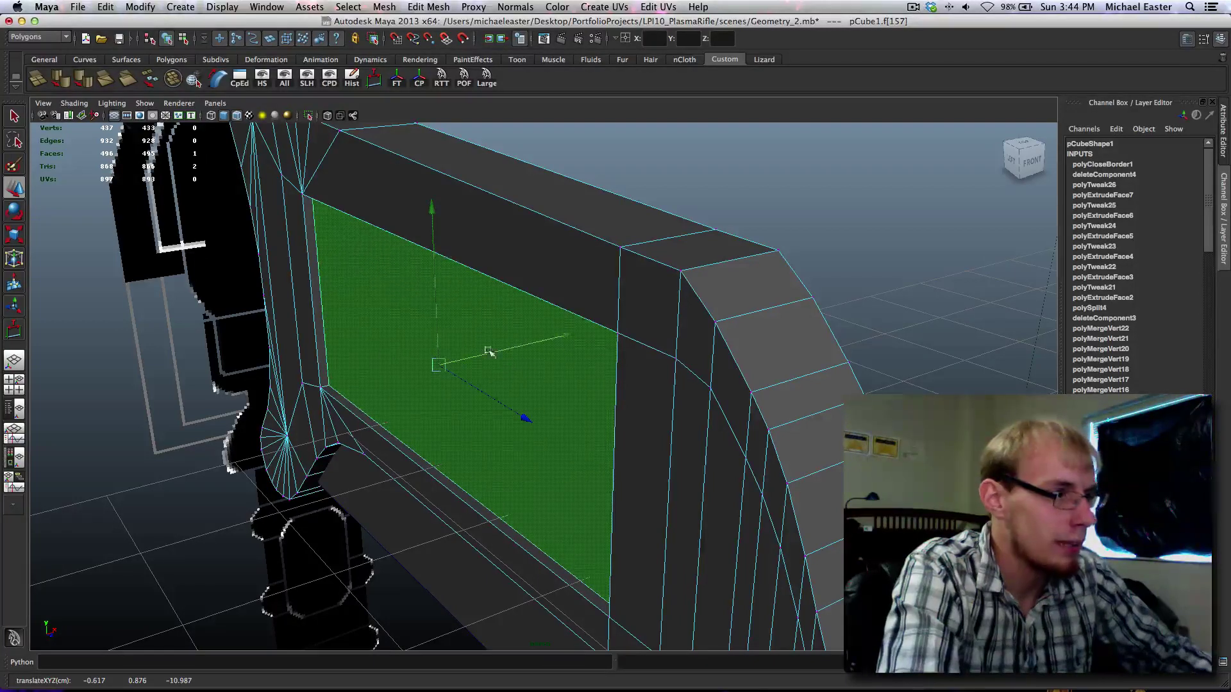
key("ctrl+z")
key("q")
right_click_drag(409, 377, 448, 348)
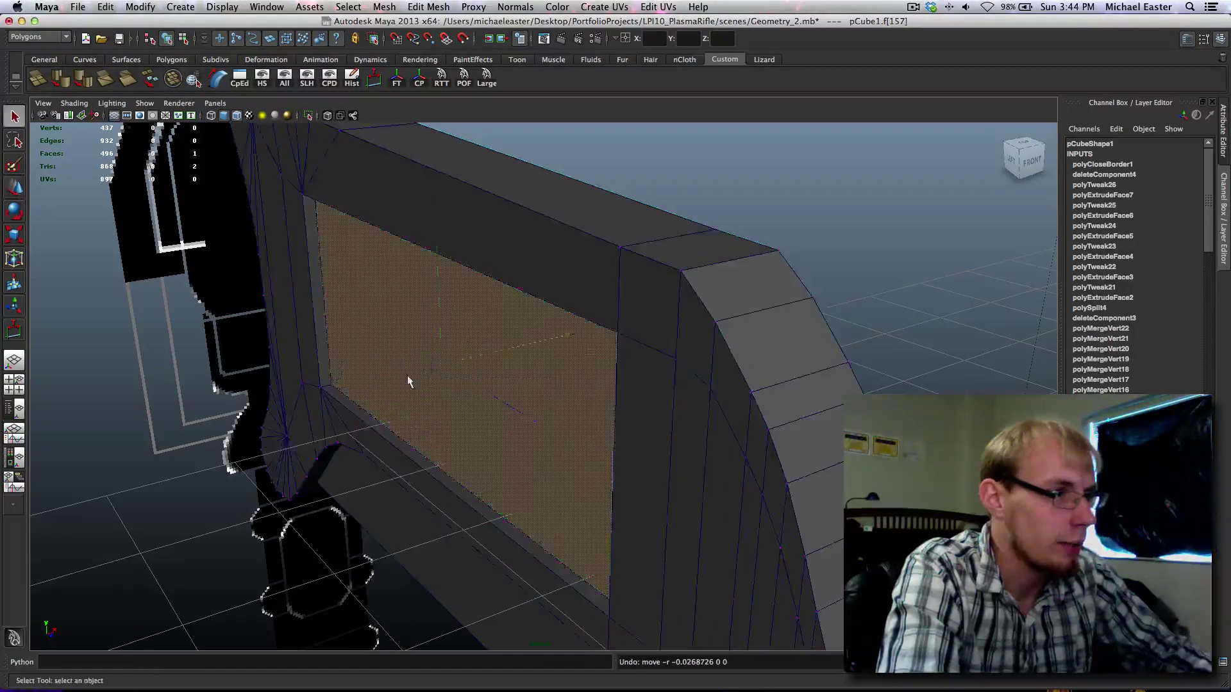
left_click(409, 381)
Step: Move the plane beneath the stock outward along X to -0.537 using vertex snapping
middle_click_drag(456, 517, 431, 464, "alt")
left_click(423, 478)
middle_click_drag(504, 529, 454, 420, "alt")
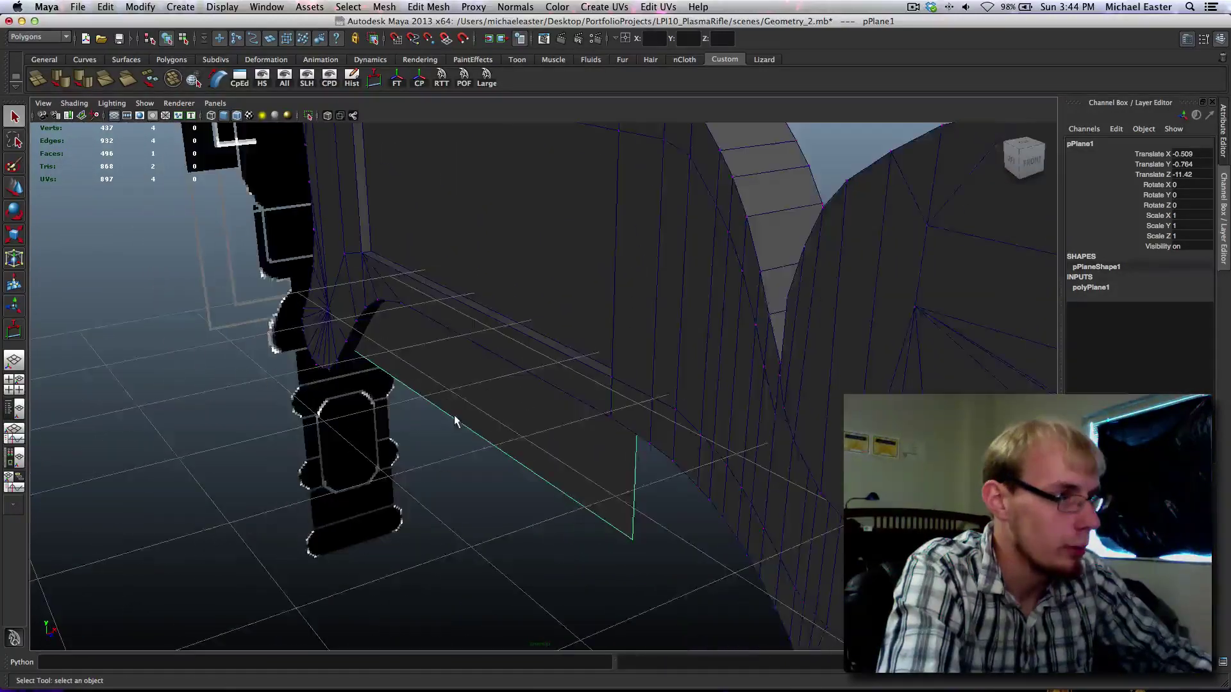
left_click_drag(454, 417, 635, 513, "alt")
middle_click_drag(418, 333, 402, 483, "alt")
scroll(402, 482, "up", 3)
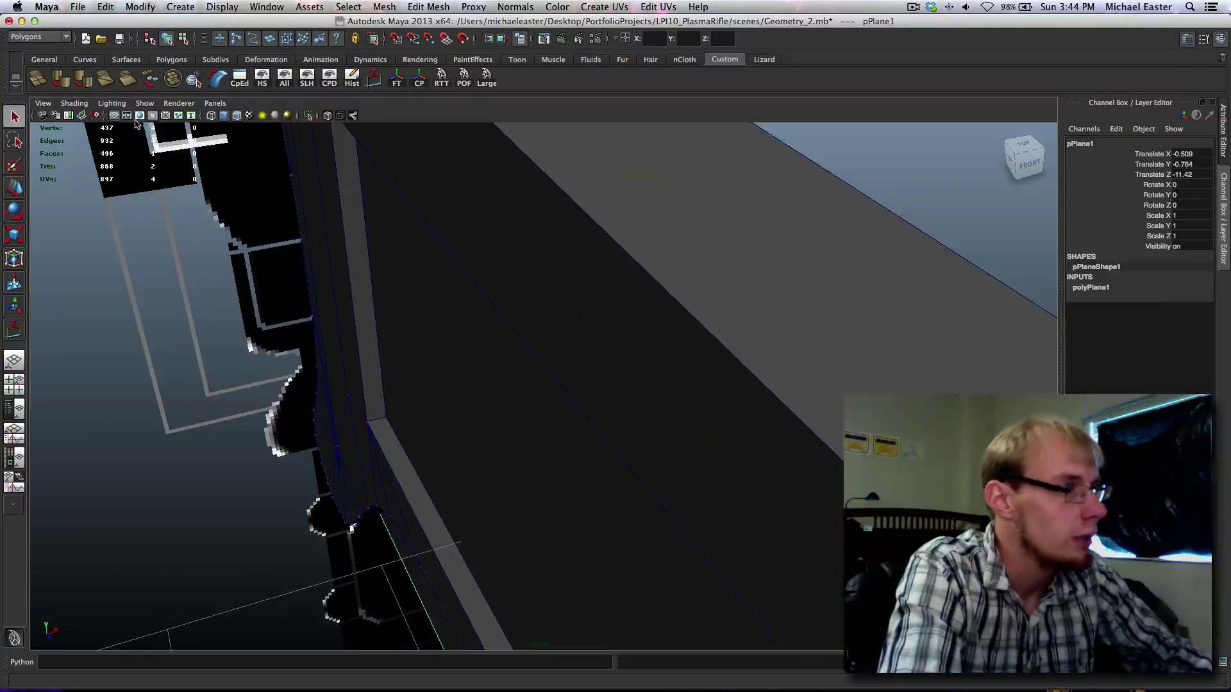
left_click_drag(403, 488, 438, 334, "alt")
key("f")
key("w")
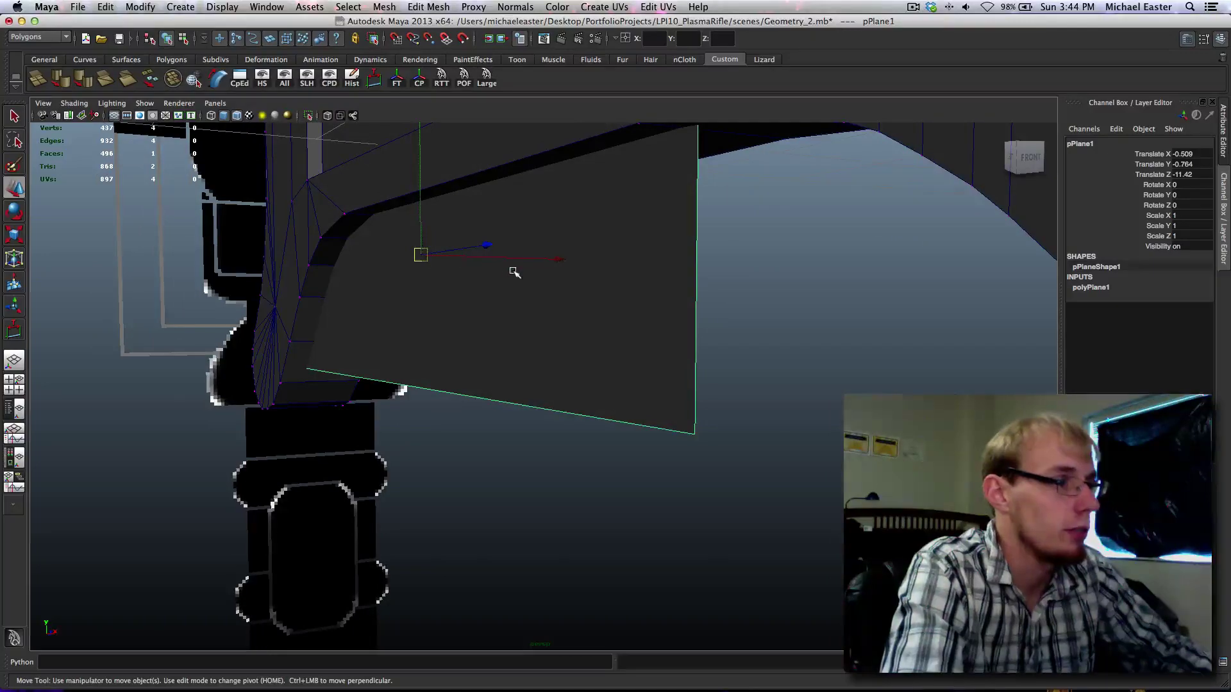
key("v")
left_click_drag(536, 259, 564, 426)
left_click_drag(601, 385, 606, 385)
key("5")
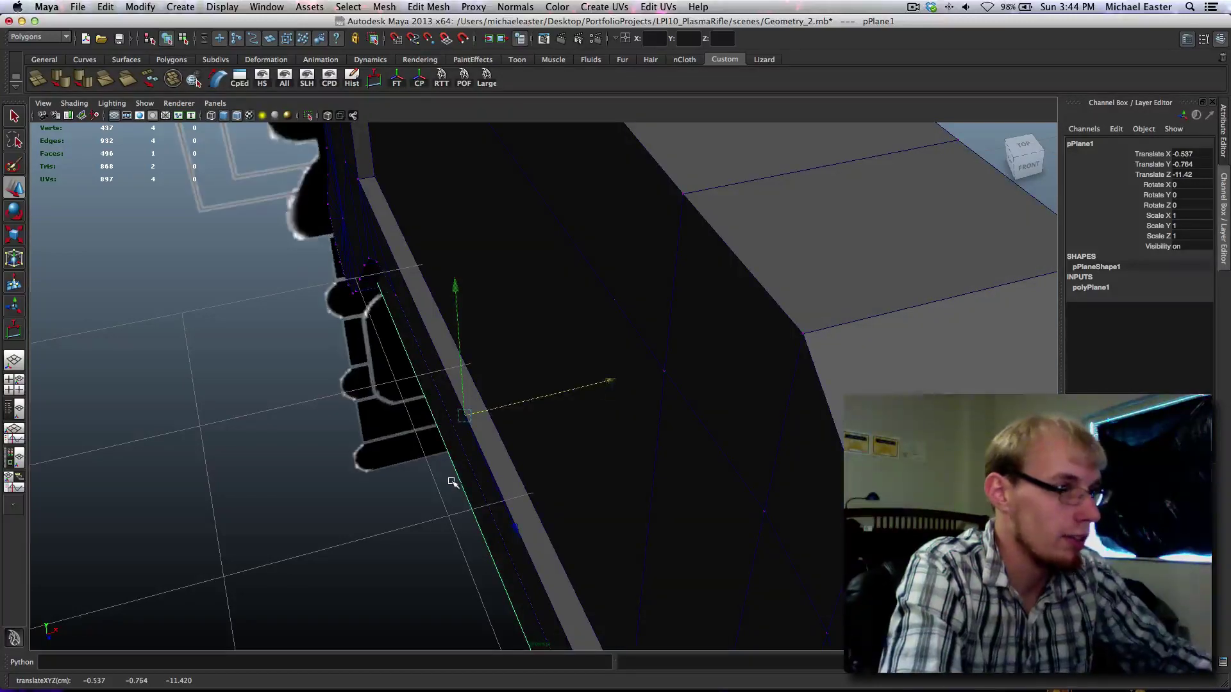
left_click_drag(452, 482, 580, 474, "alt")
key("q")
Step: Examine the side reference of the part beneath the stock, from its round hole to its curved rear end
key("space")
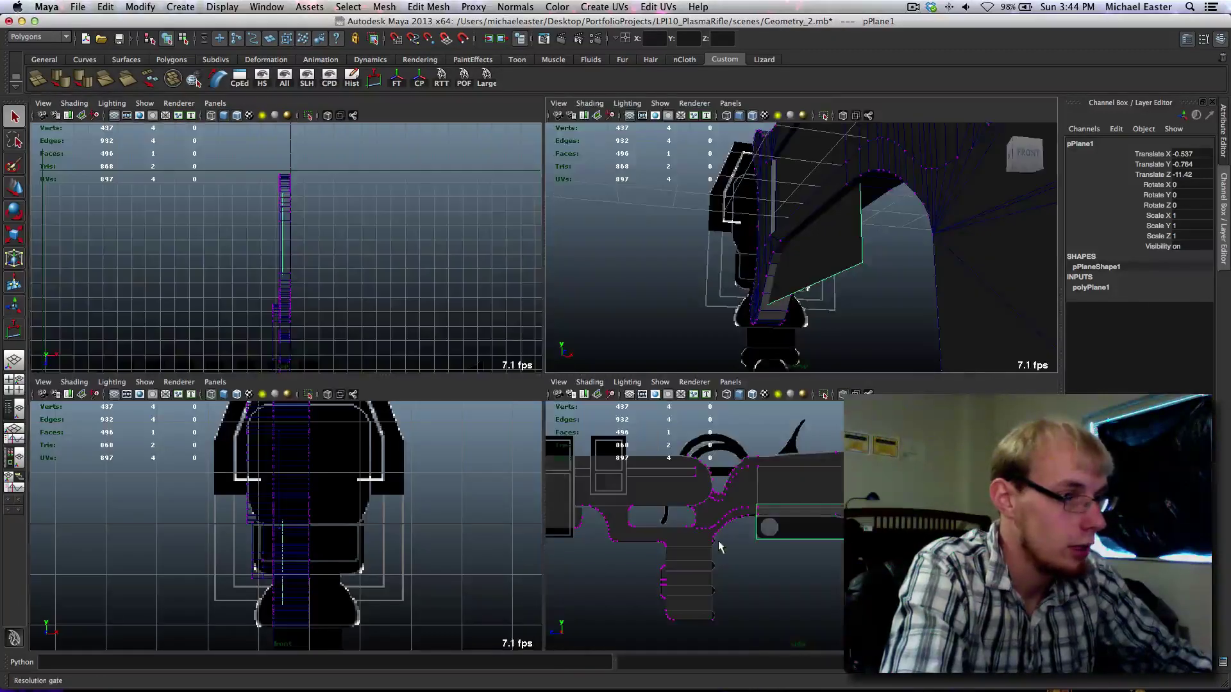
key("space")
scroll(624, 530, "up", 8)
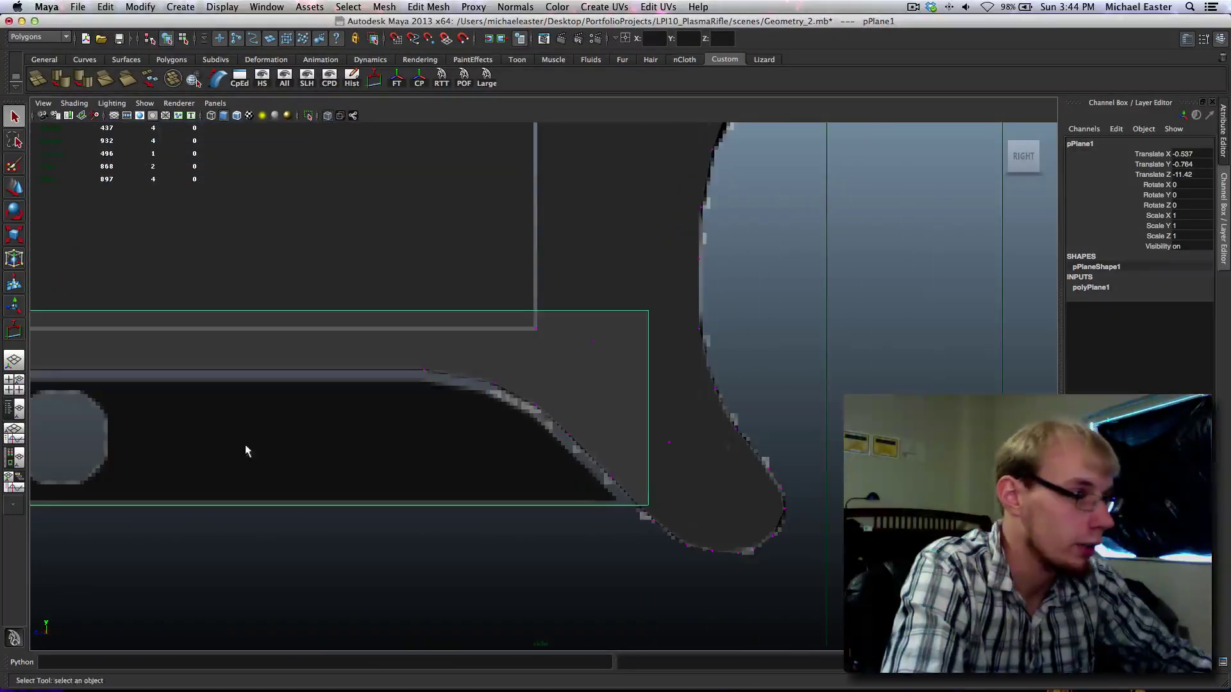
middle_click_drag(247, 451, 676, 464, "alt")
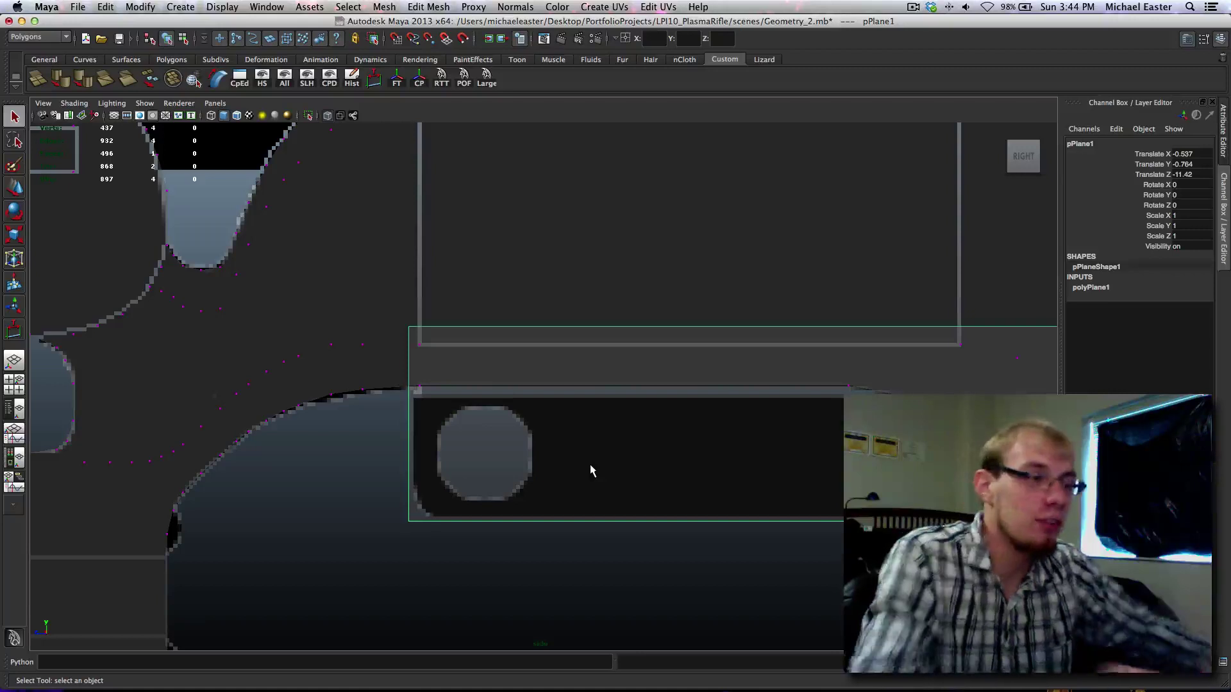
middle_click_drag(451, 475, 473, 481, "alt")
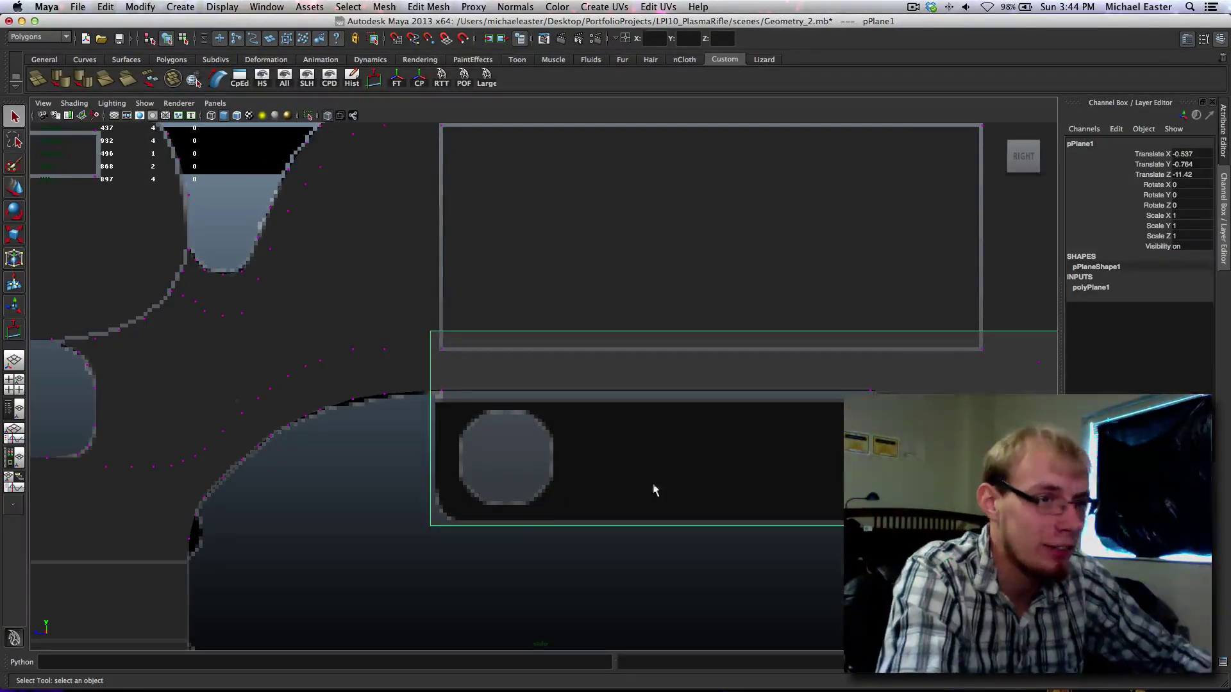
middle_click_drag(654, 489, 644, 425, "alt")
scroll(467, 475, "up", 3)
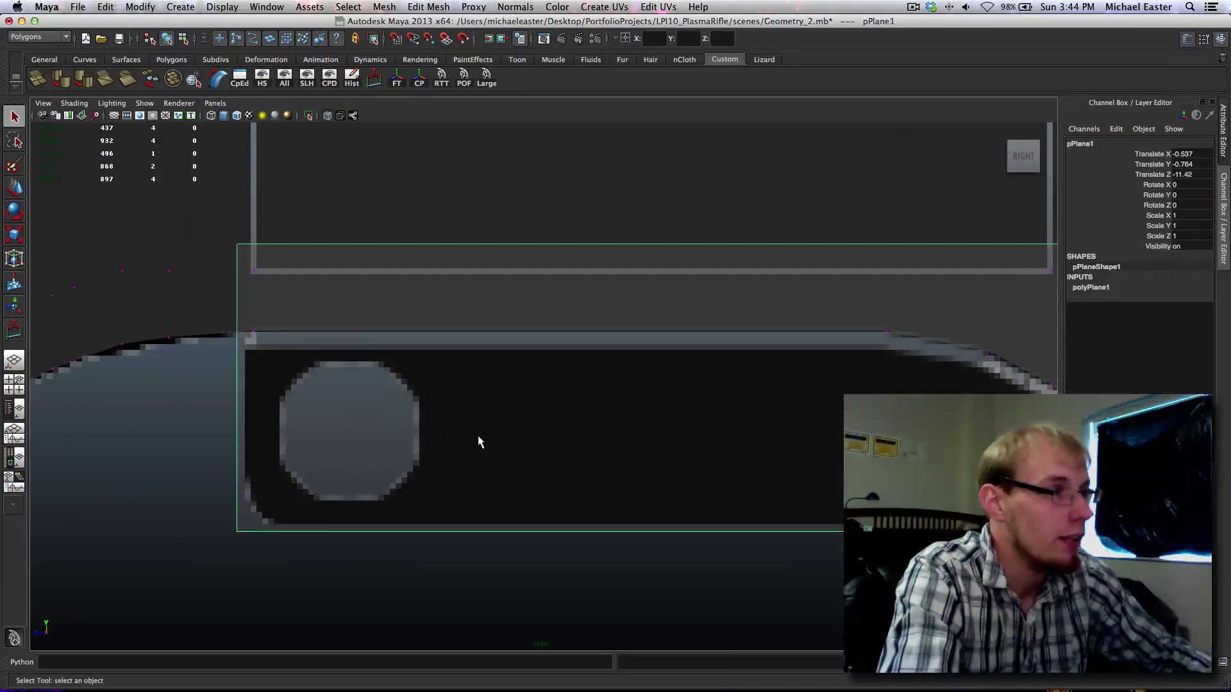
middle_click_drag(553, 543, 500, 511, "alt")
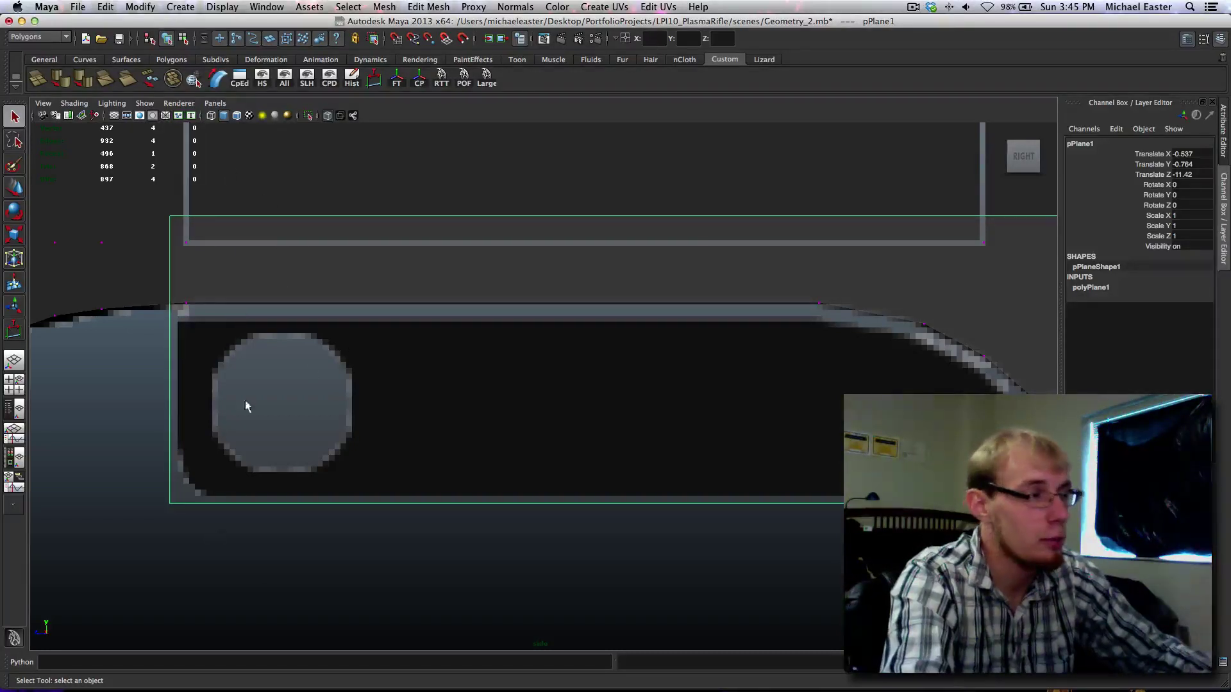
middle_click_drag(497, 431, 687, 426, "alt")
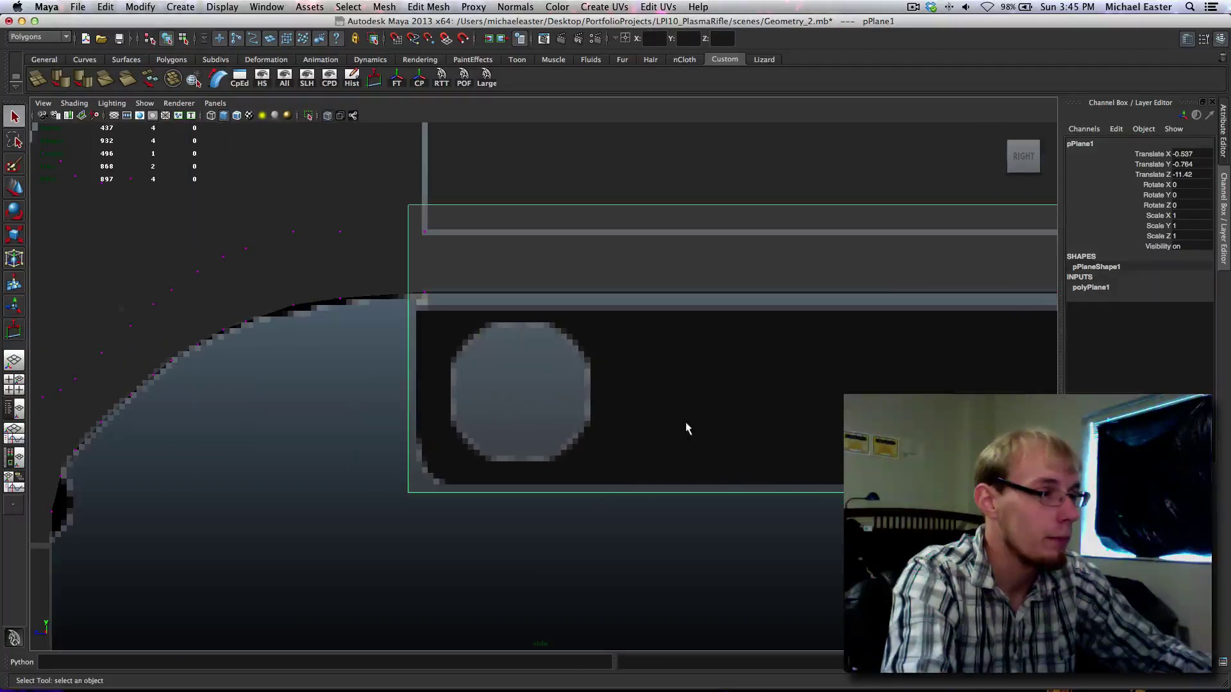
middle_click_drag(594, 440, 368, 403, "alt")
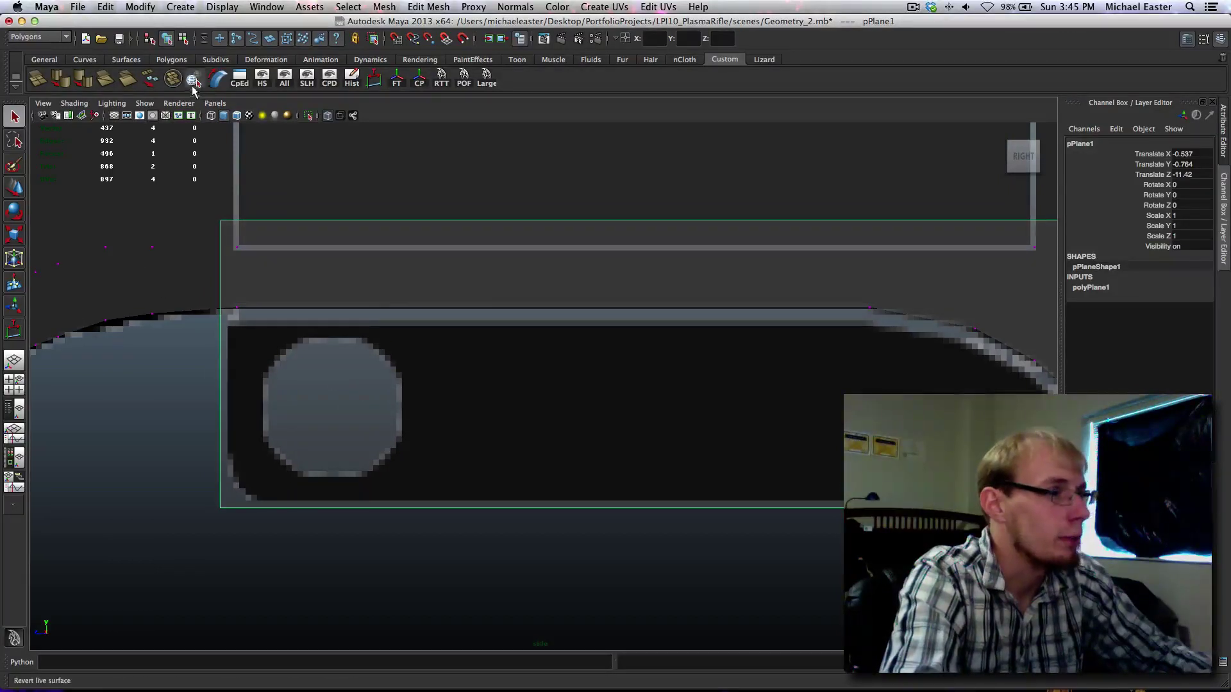
Step: Create a polygon cylinder over the round hole in the side reference, with a radius of about 0.42
left_click(420, 445)
right_click_drag(420, 417, 339, 418, "shift")
left_click_drag(329, 407, 376, 456)
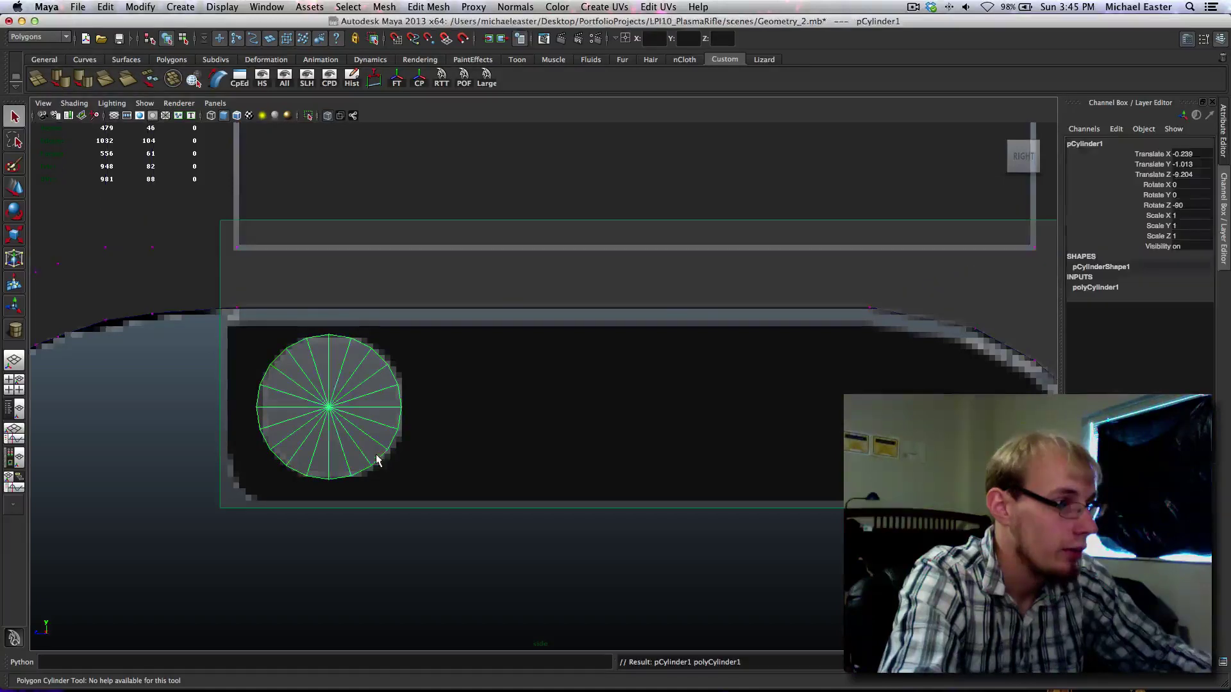
middle_click_drag(335, 383, 363, 396, "alt")
Step: Delete the cylinder's side and inner cap faces, keeping only the outer cap, and return to object mode
key("space")
left_click_drag(779, 229, 678, 354, "alt")
right_click_drag(862, 229, 860, 260)
left_click_drag(795, 138, 858, 315)
key("Delete")
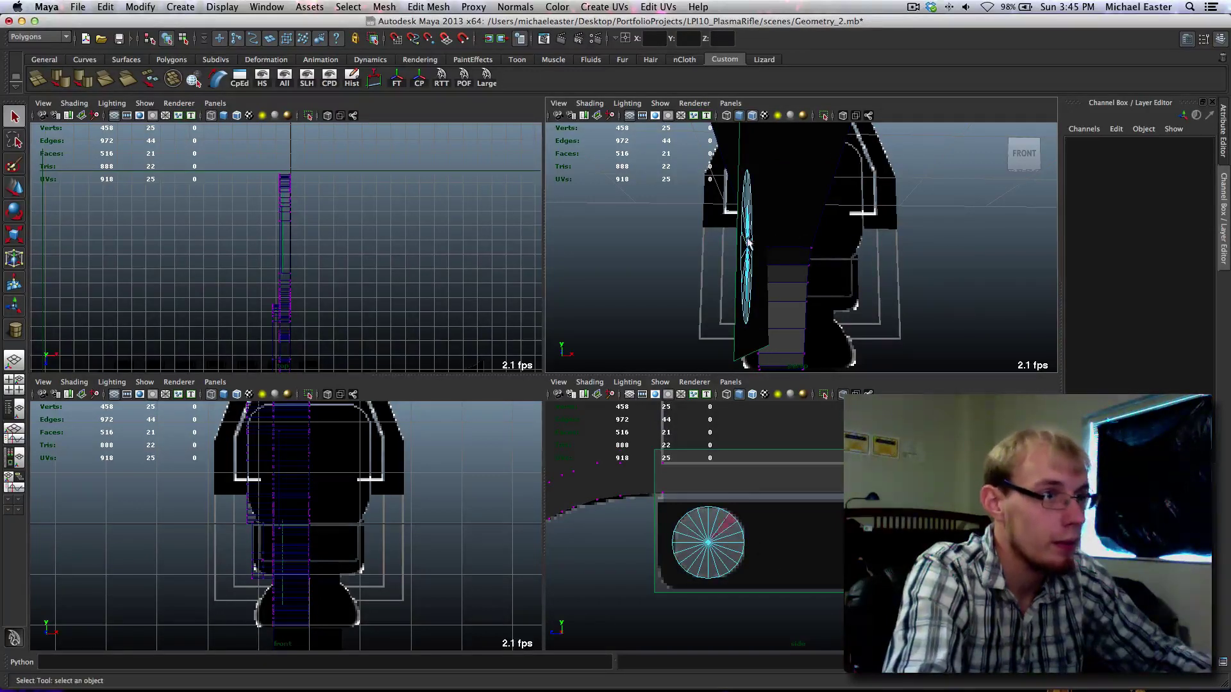
right_click_drag(748, 243, 780, 221)
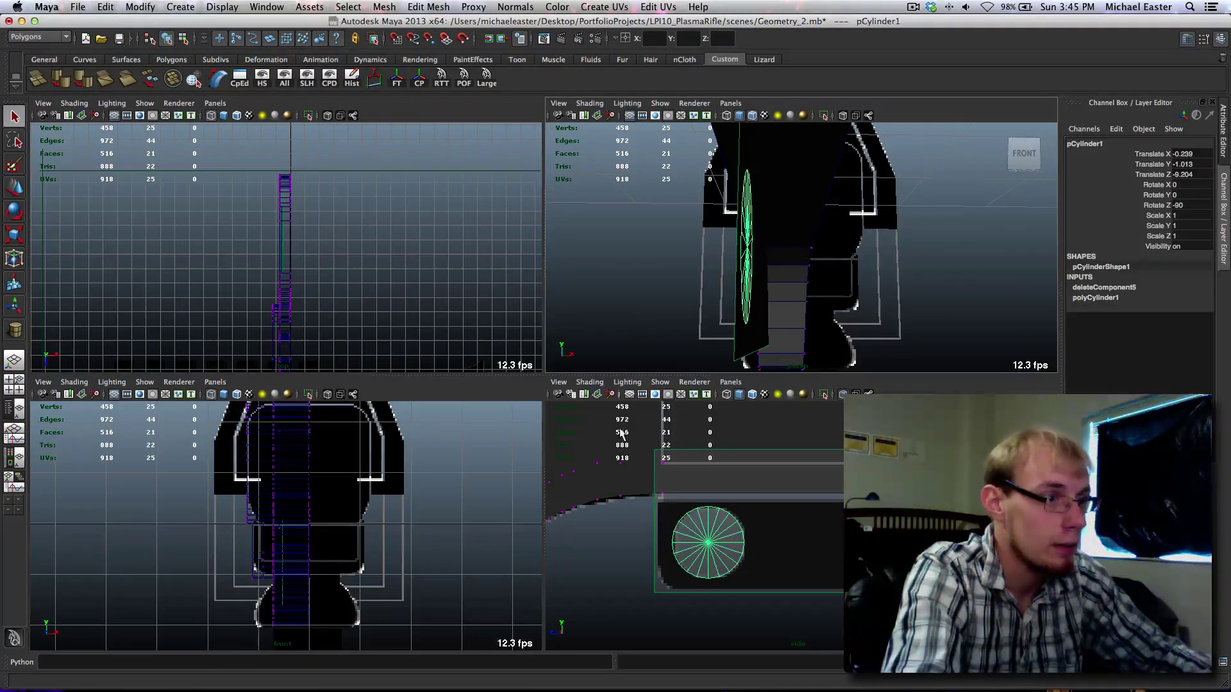
key("space")
Step: Turn on wireframe on shaded in the side view and select the round cap over the reference hole
left_click(641, 559)
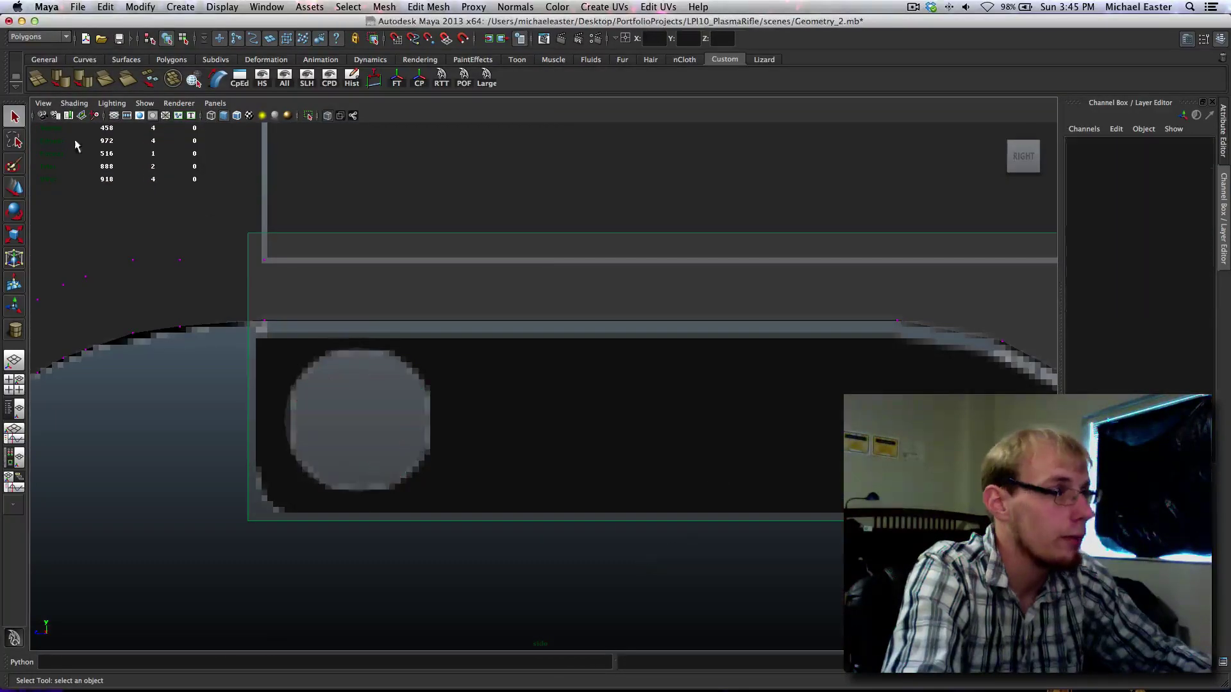
left_click(465, 488)
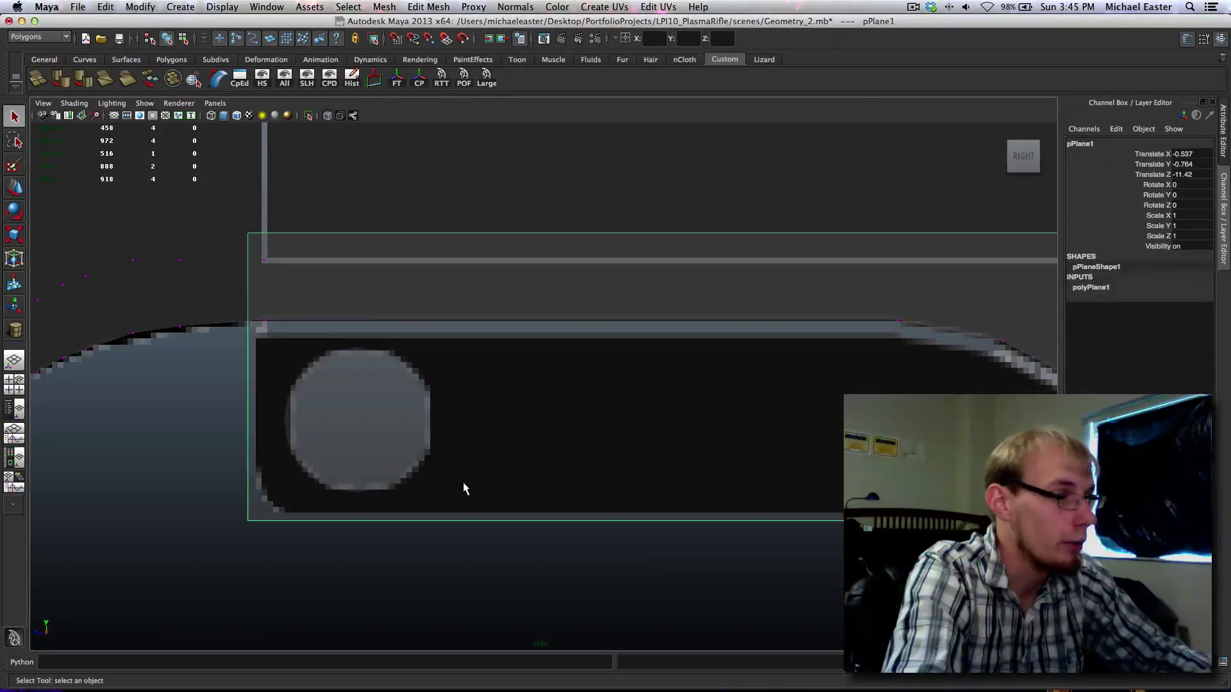
left_click_drag(402, 438, 453, 473)
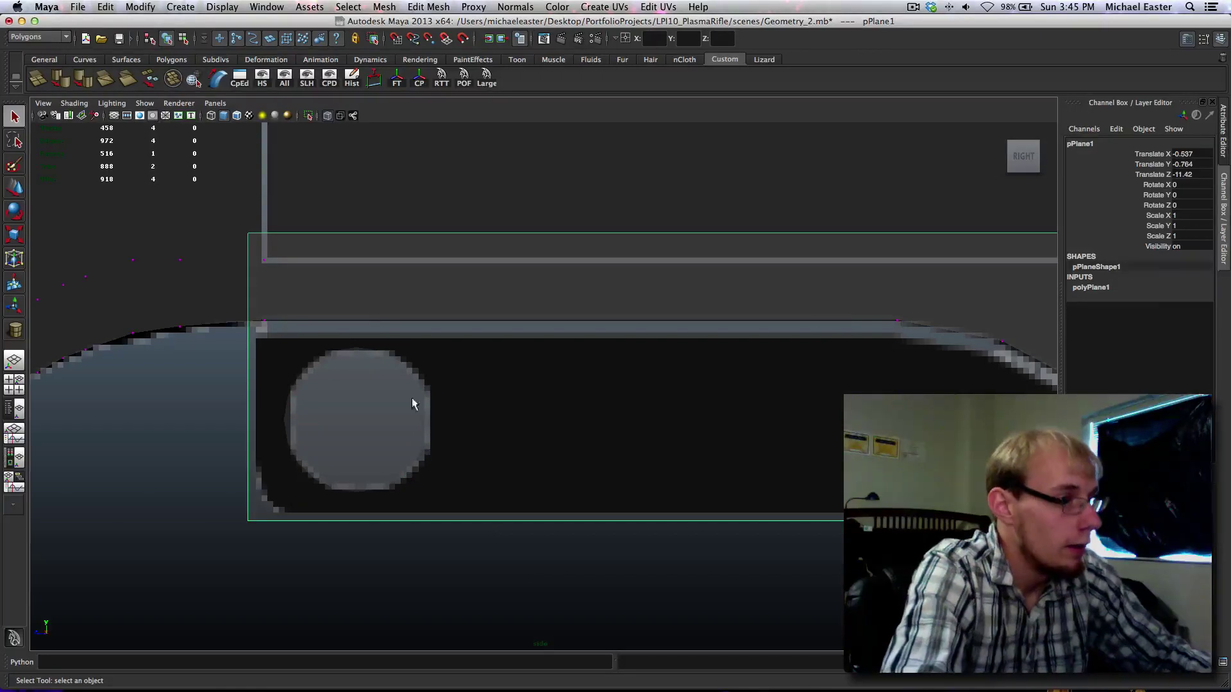
left_click(236, 115)
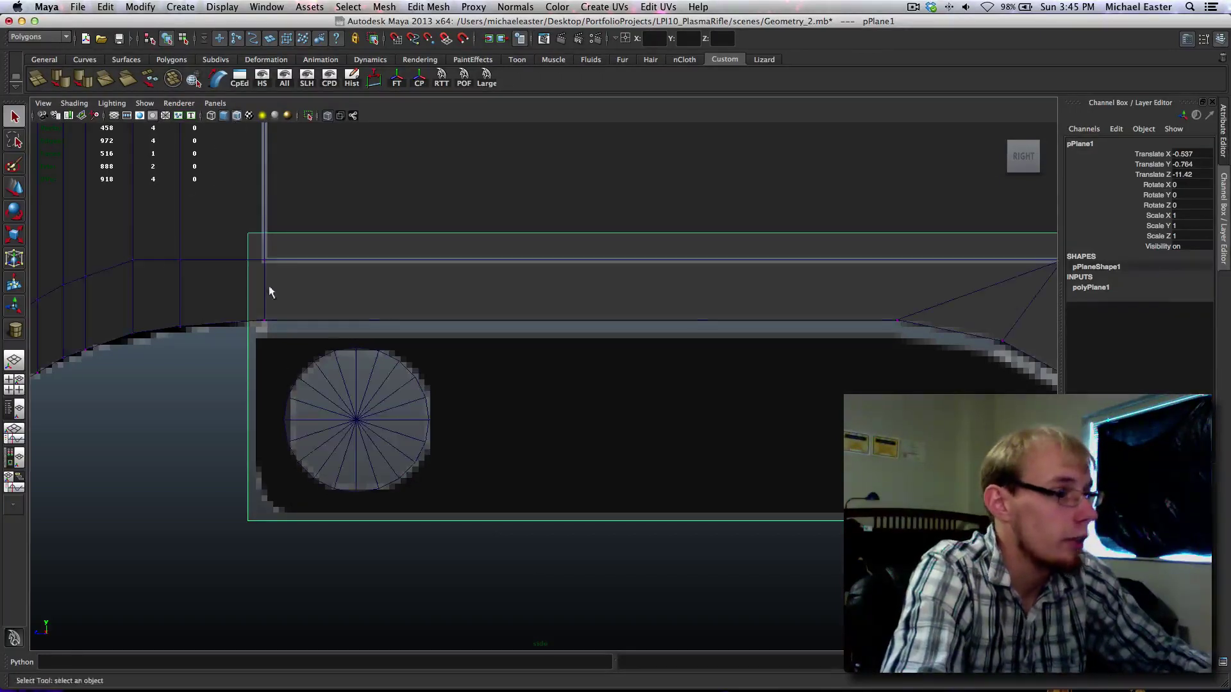
middle_click_drag(355, 437, 420, 437, "alt")
left_click(504, 406)
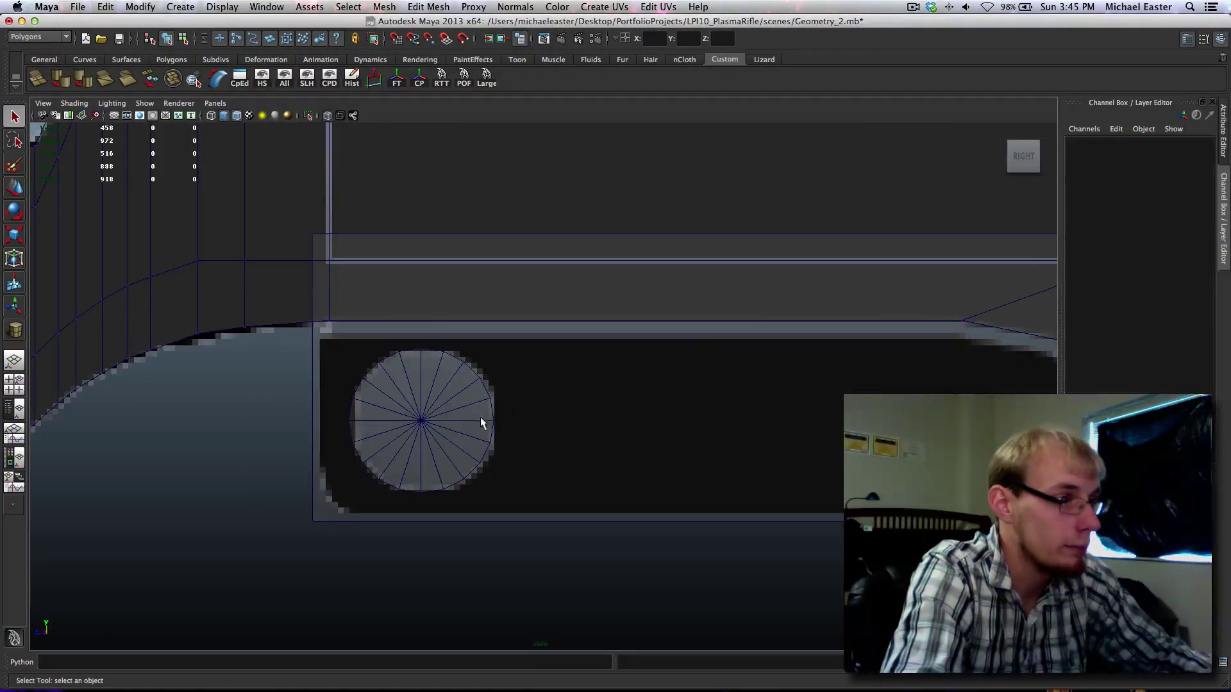
left_click(482, 423)
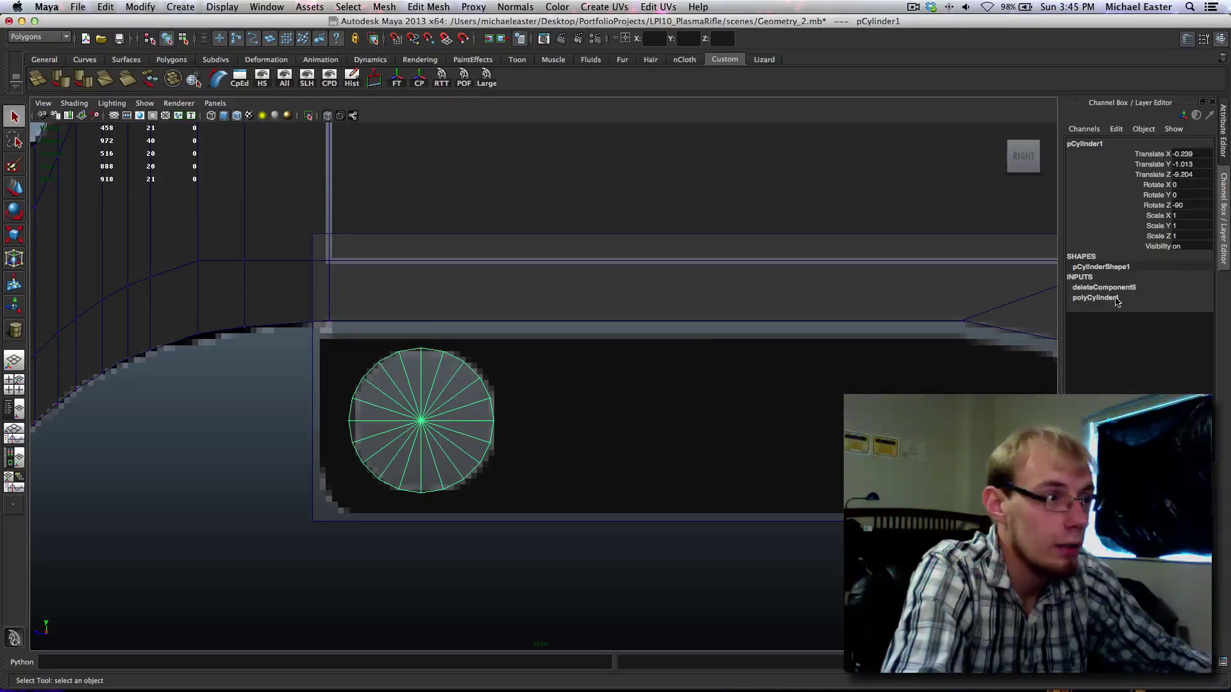
Step: Undo the deletion of the cylinder's faces and return to object mode
key("z")
key("z")
key("z")
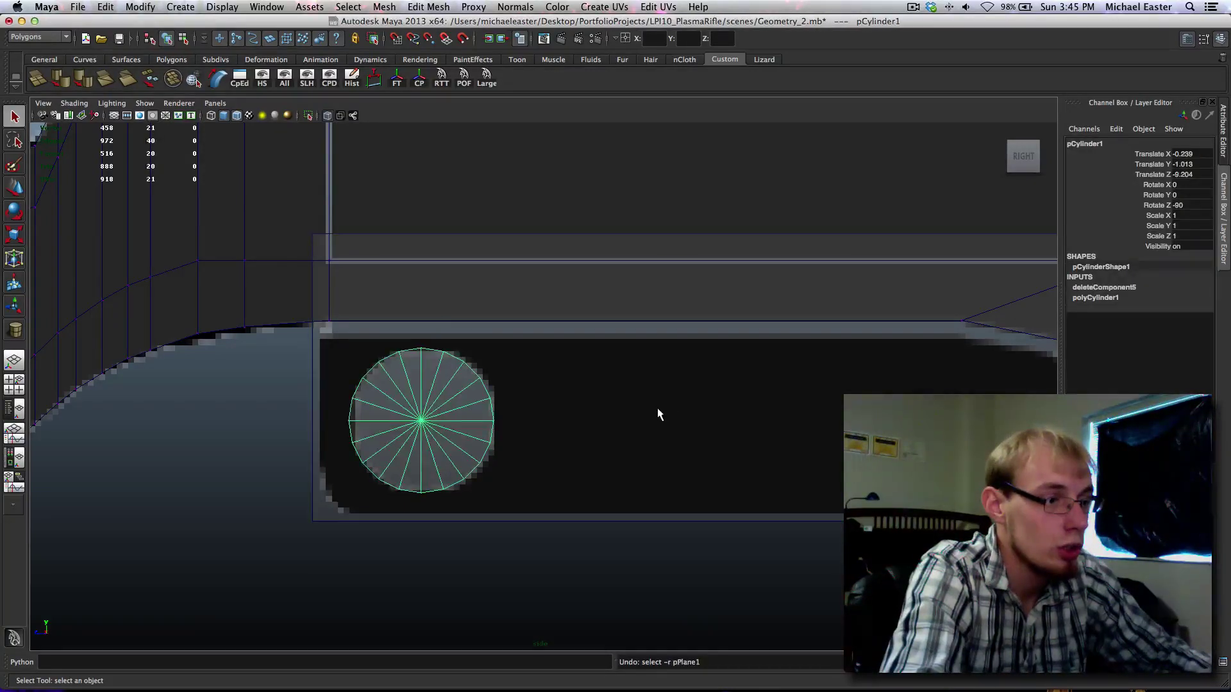
left_click(657, 407)
key("space")
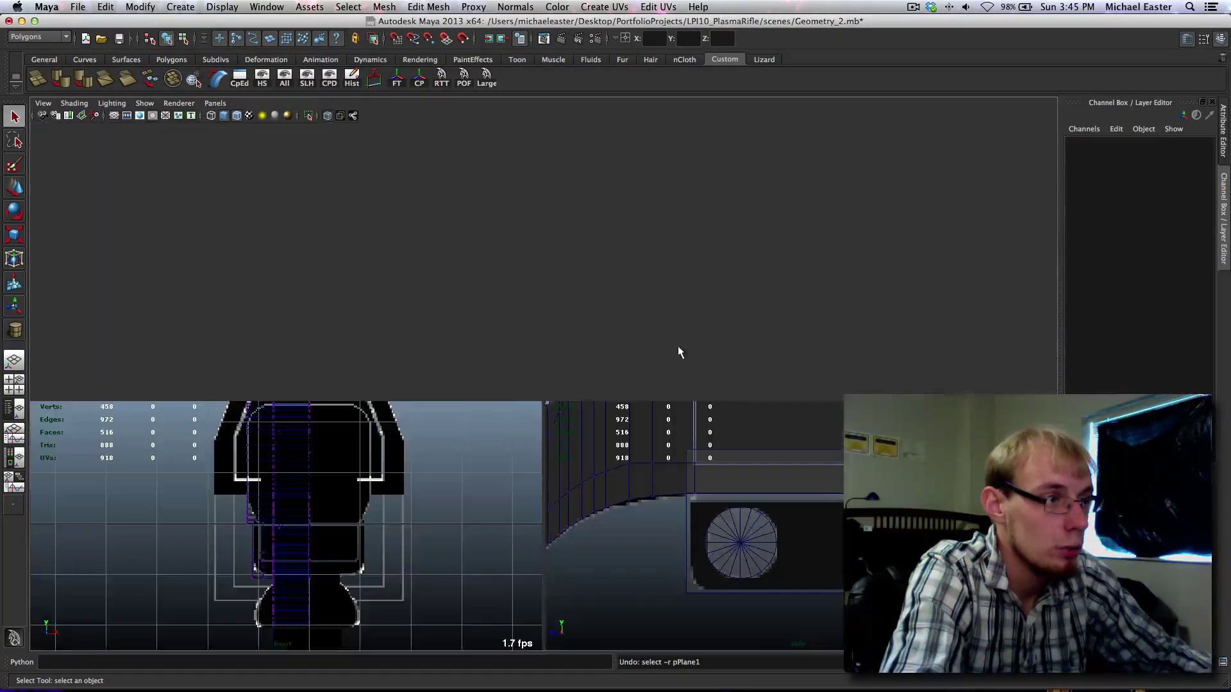
key("space")
key("z")
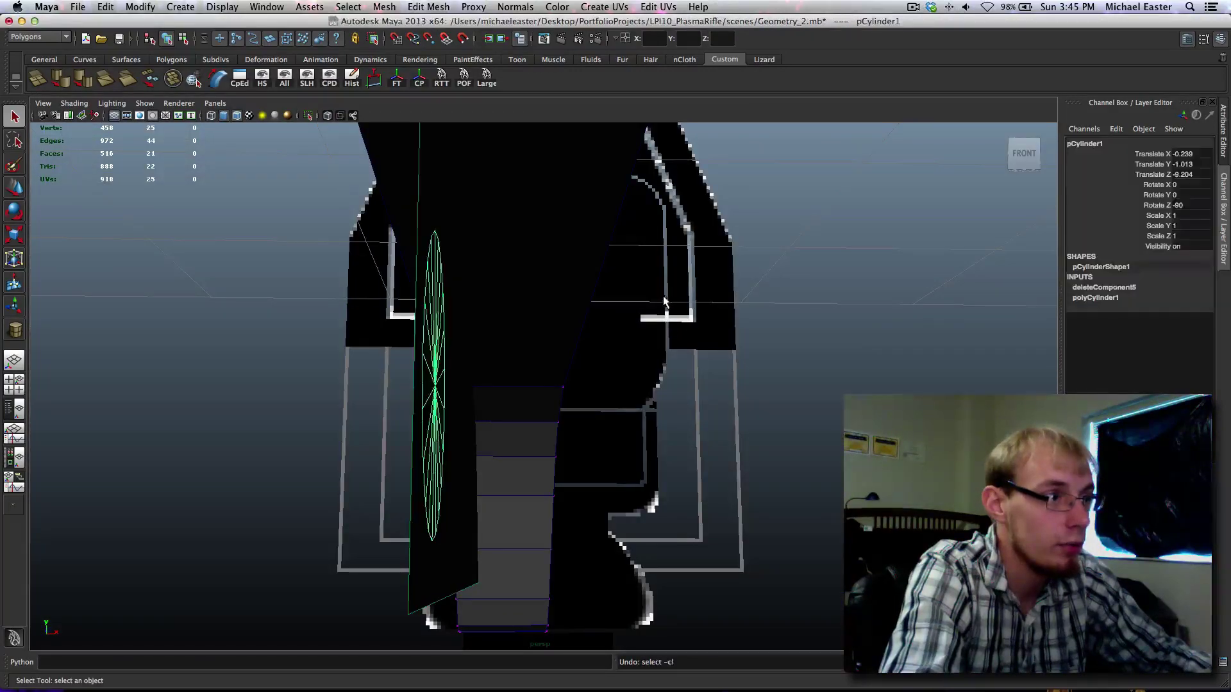
key("z")
key("z")
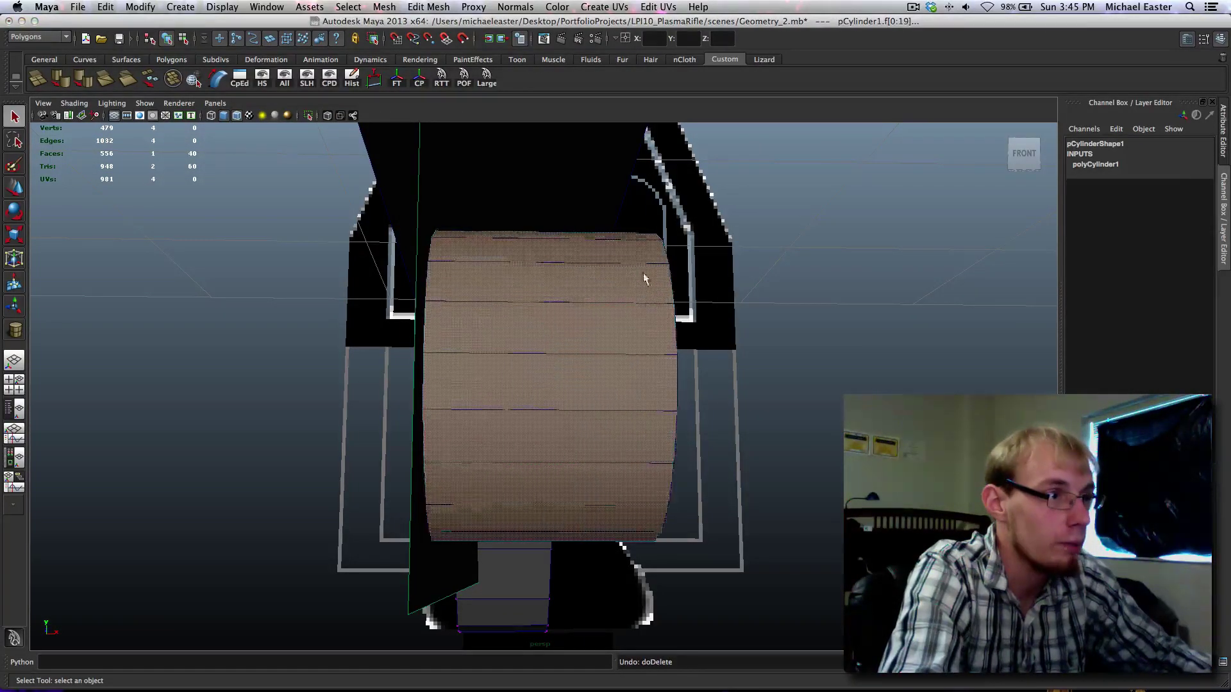
key("F8")
Step: Set the cylinder's axis subdivisions to 10
left_click_drag(459, 325, 539, 327, "alt")
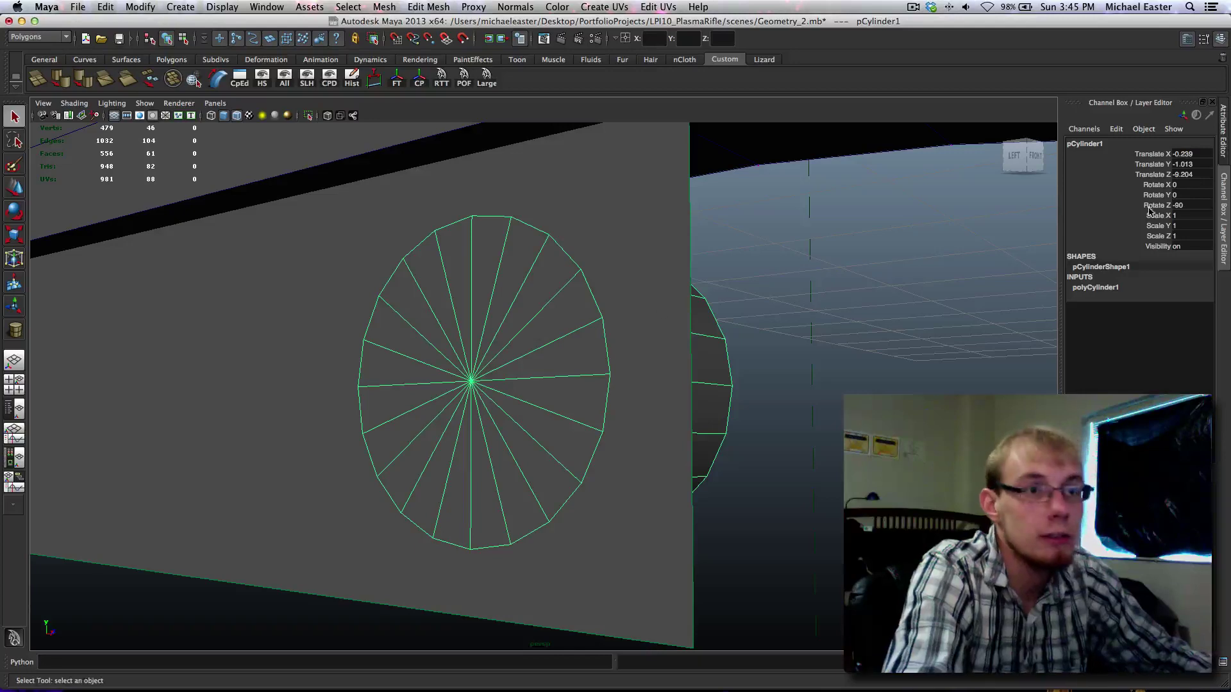
left_click(1097, 287)
double_click(1185, 318)
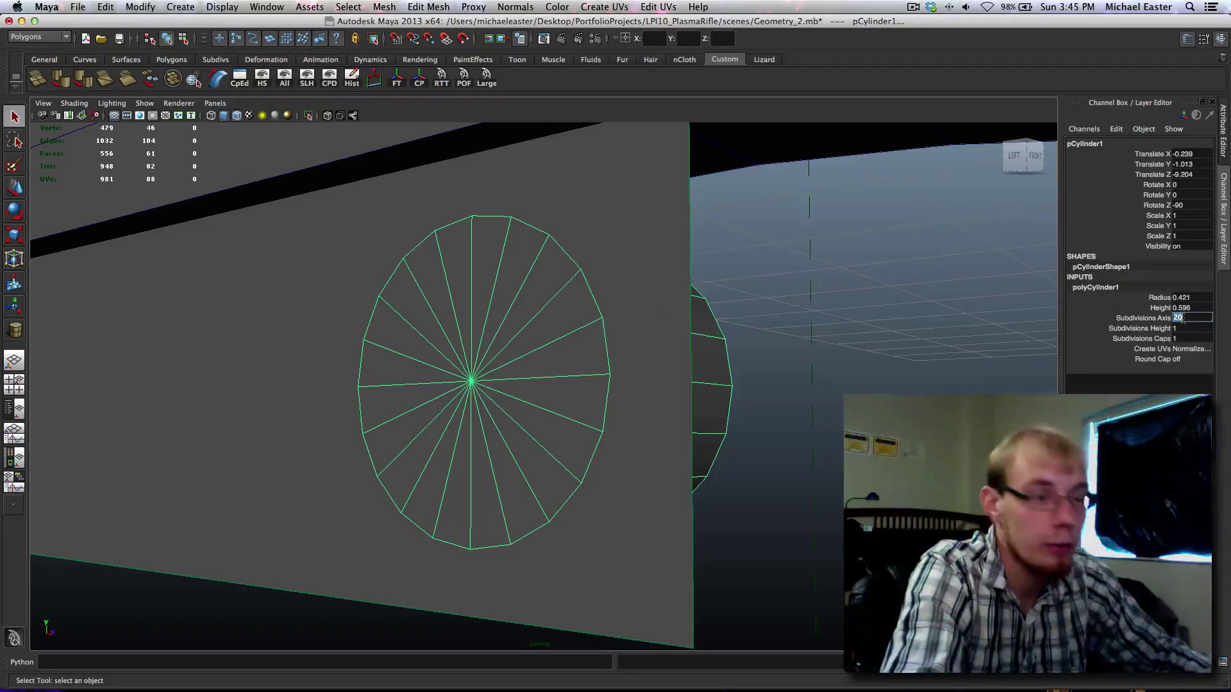
type("10")
key("Return")
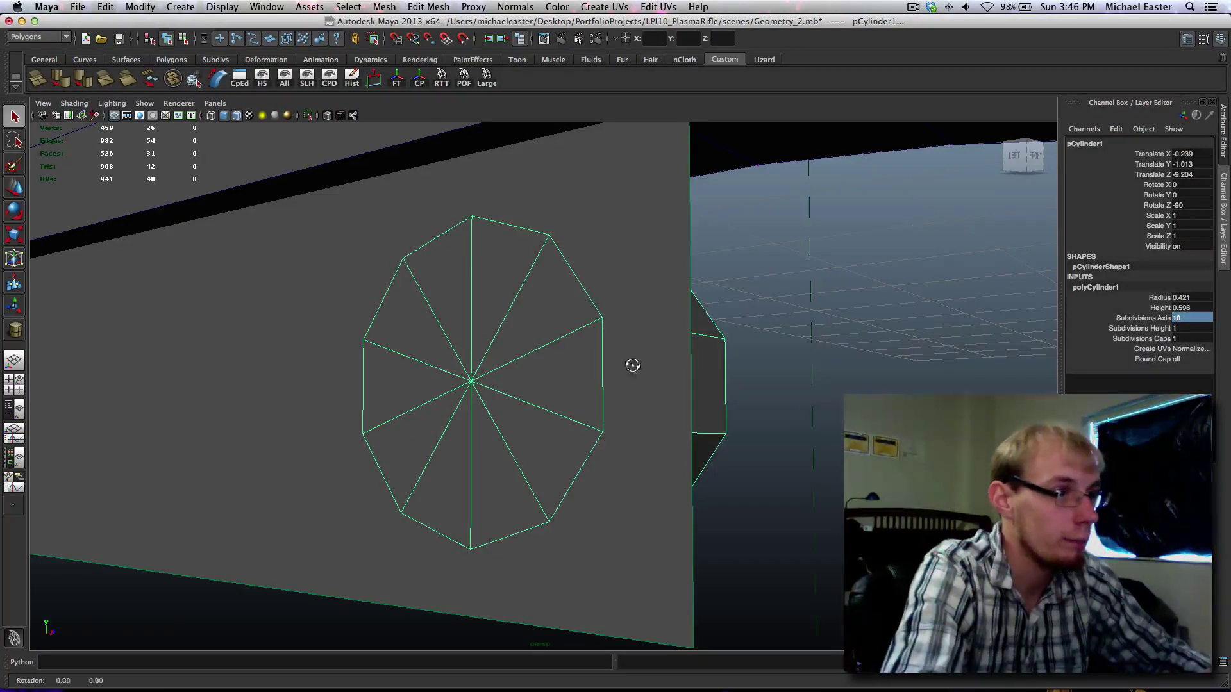
Step: Examine the ten-sided cylinder and how it passes through the plane from several angles, and clear the selection
left_click_drag(632, 360, 693, 377, "alt")
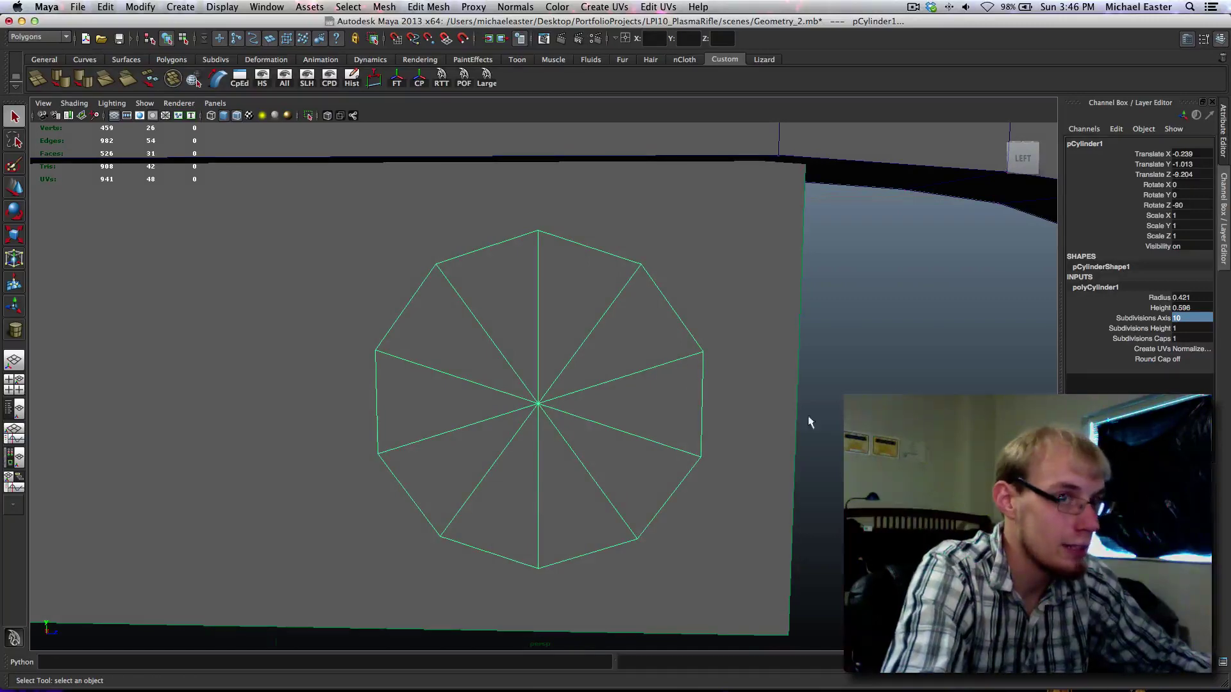
double_click(1186, 319)
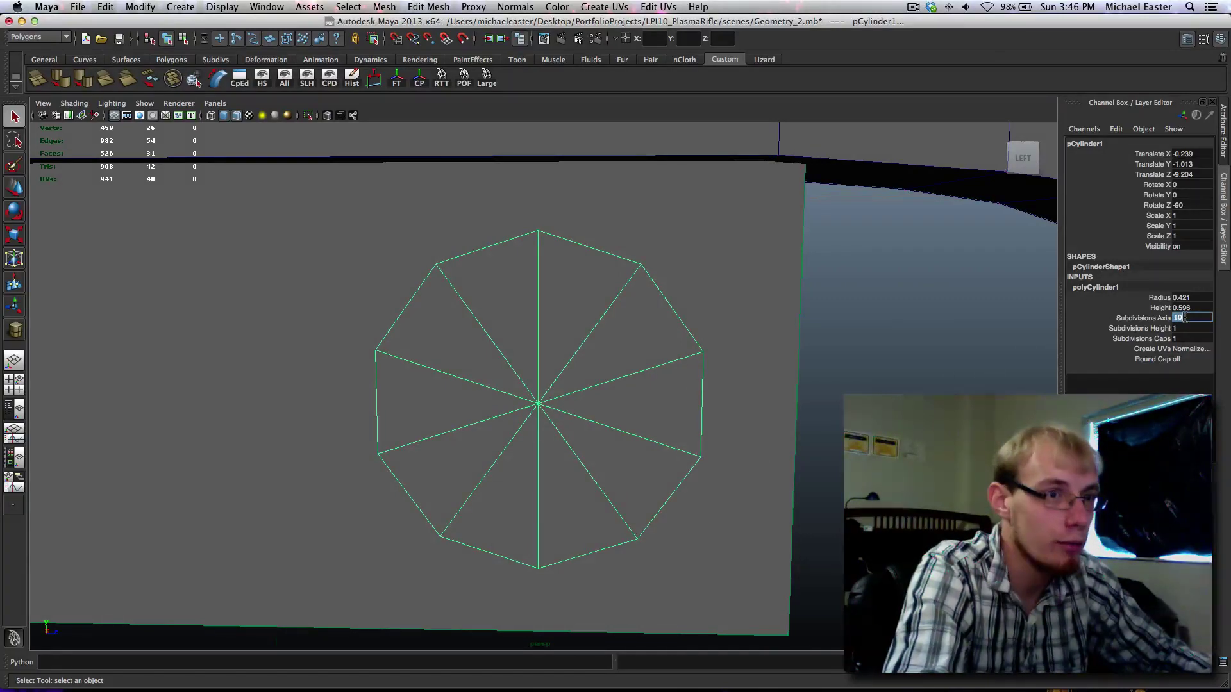
left_click_drag(898, 374, 770, 367, "alt")
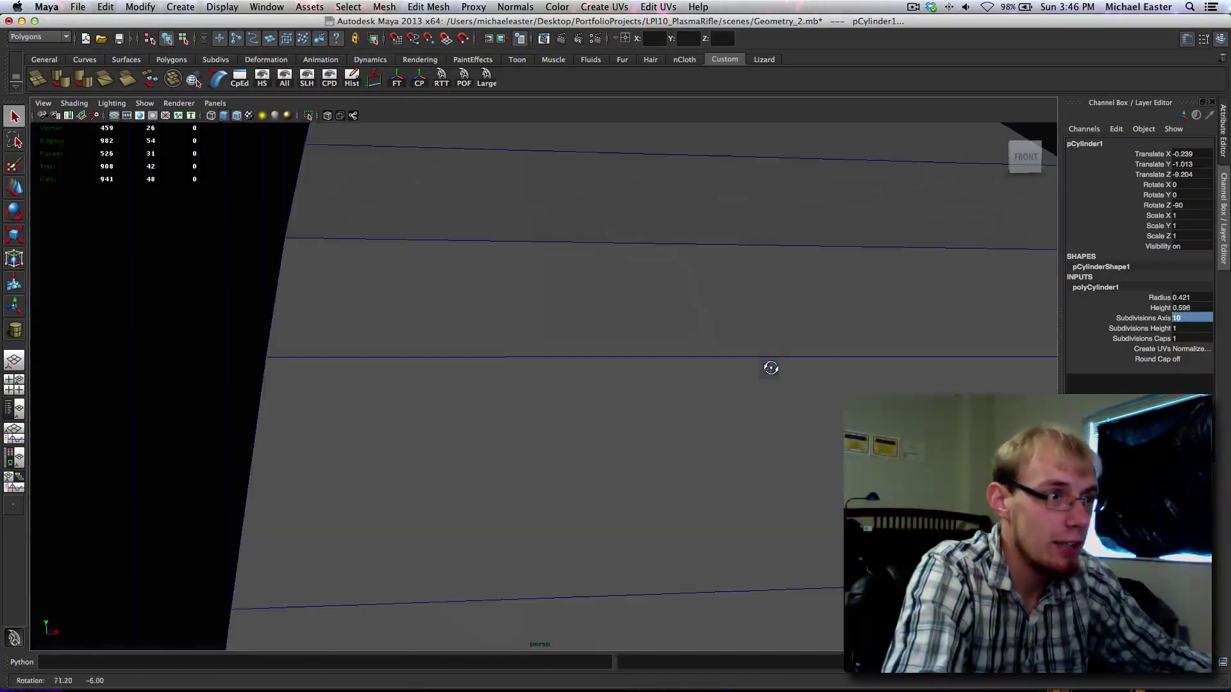
left_click_drag(502, 333, 546, 321, "alt")
right_click_drag(698, 352, 745, 329)
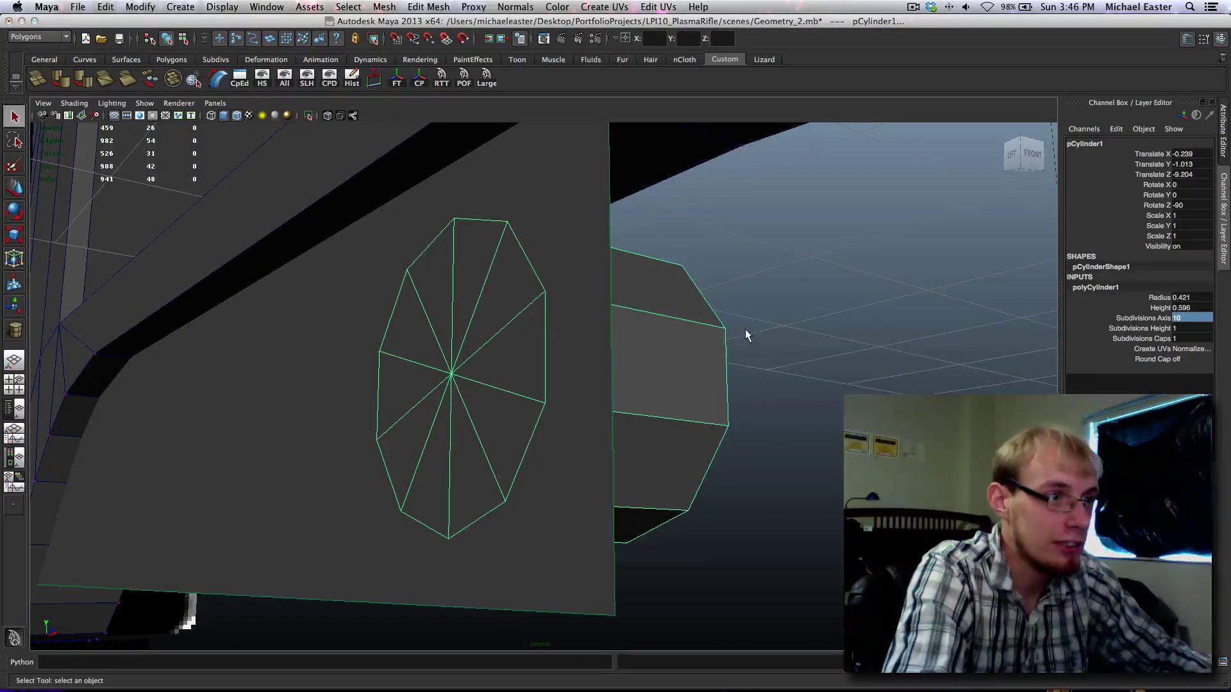
left_click(709, 347)
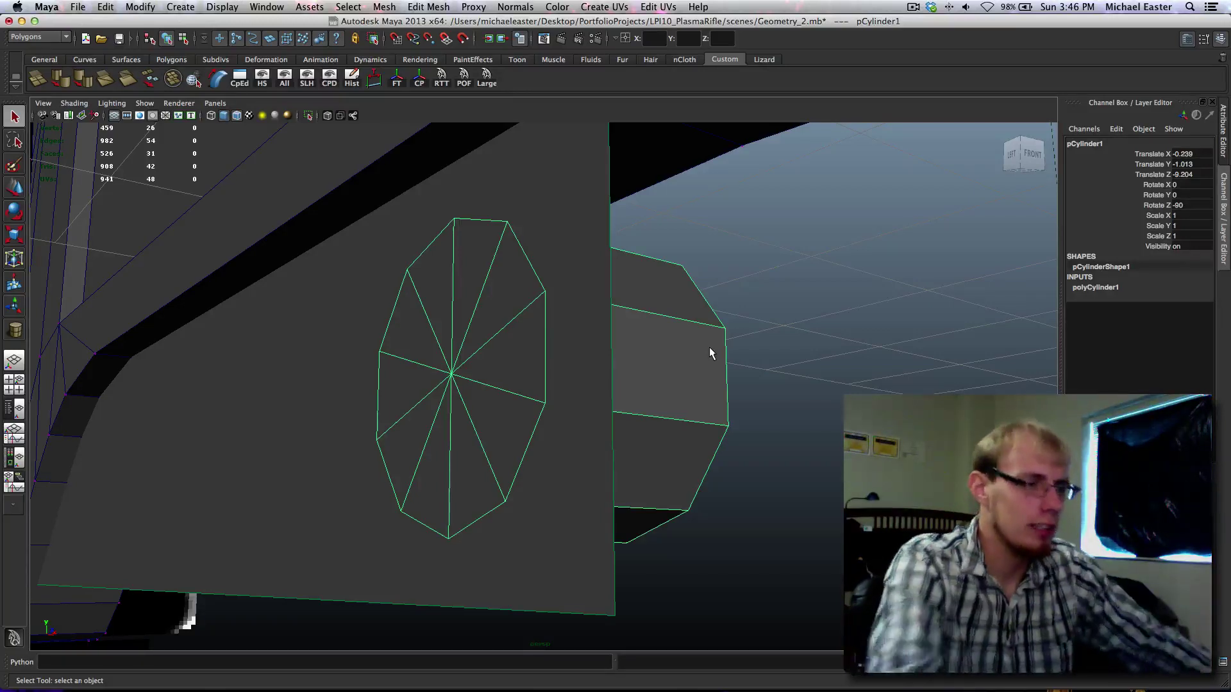
left_click_drag(705, 412, 706, 386, "alt")
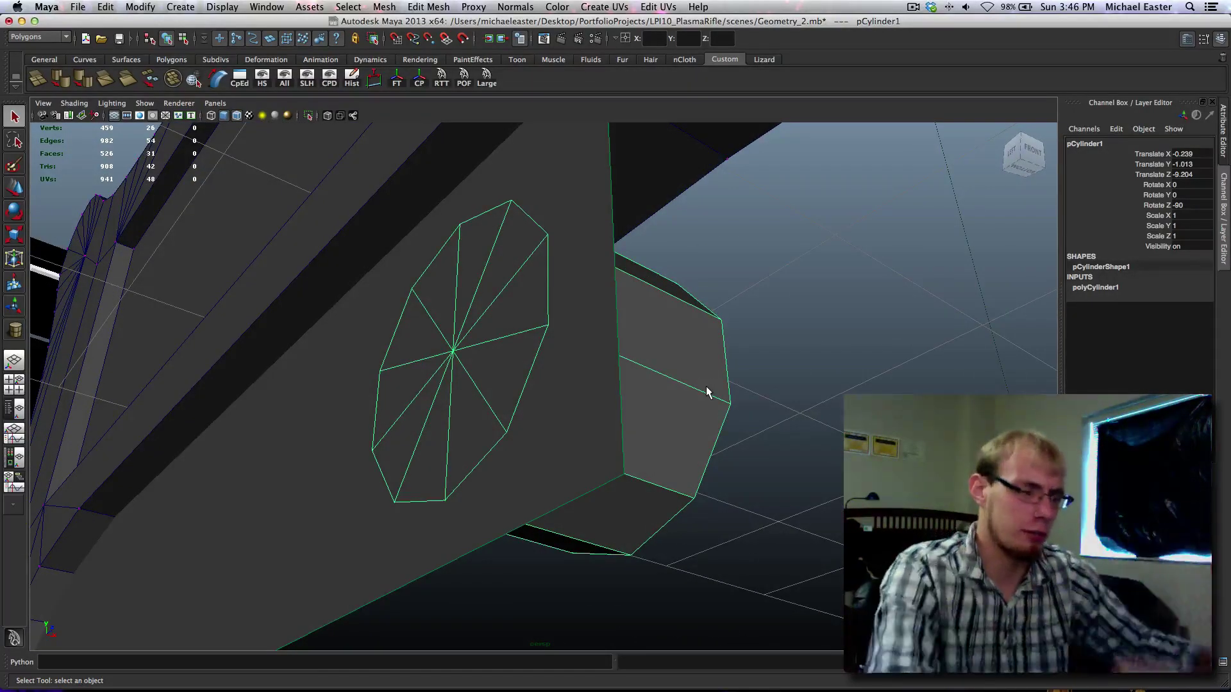
left_click_drag(597, 374, 655, 405, "alt")
left_click(842, 483)
middle_click_drag(842, 485, 766, 460, "alt")
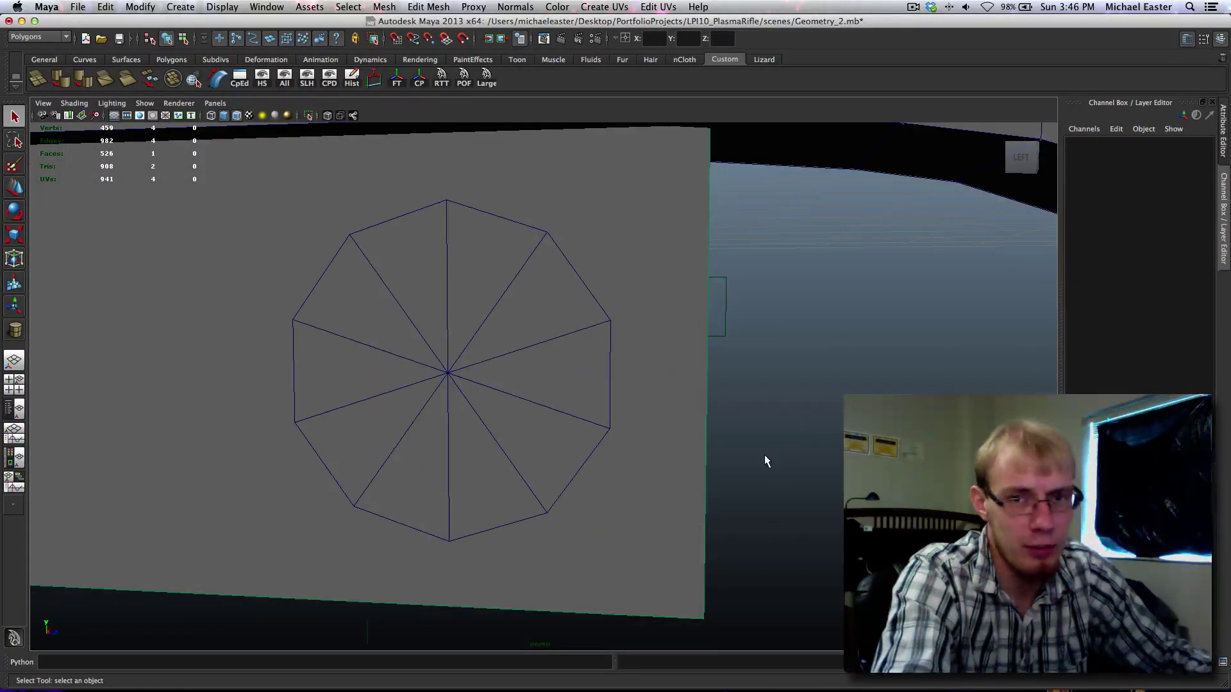
Step: Examine how the cylinder passes through the plane beneath the stock in the perspective and side views
left_click_drag(759, 453, 694, 448, "alt")
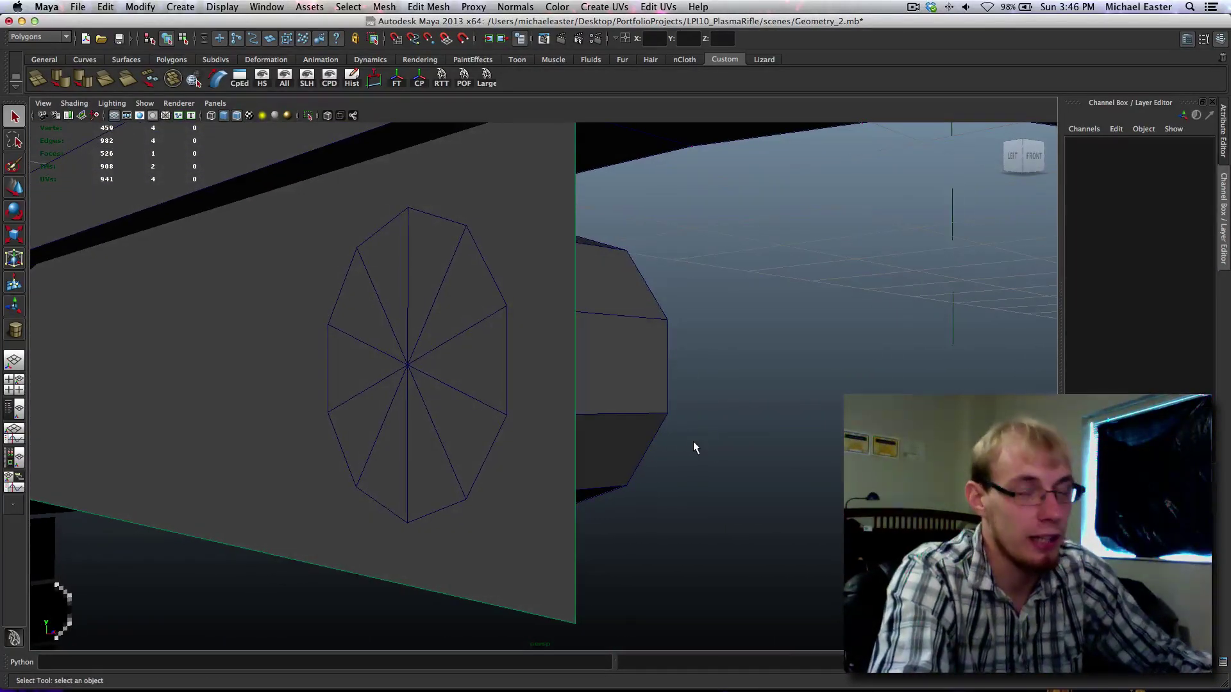
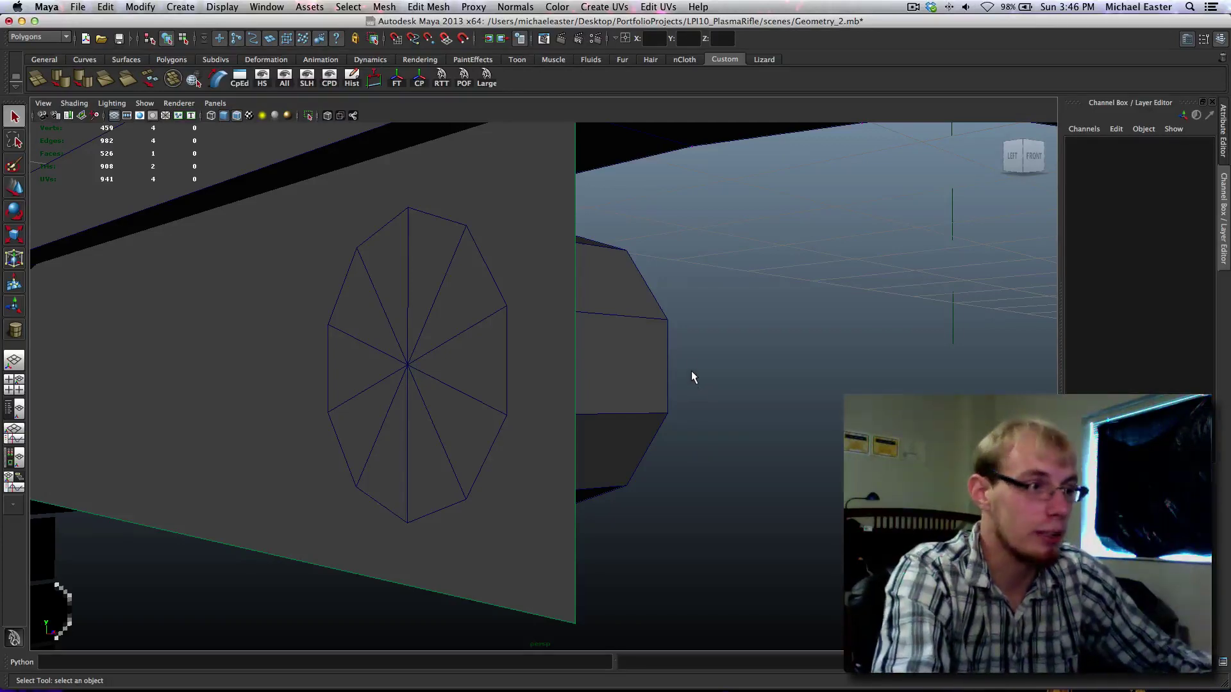
middle_click_drag(674, 366, 684, 359, "alt")
left_click(634, 420)
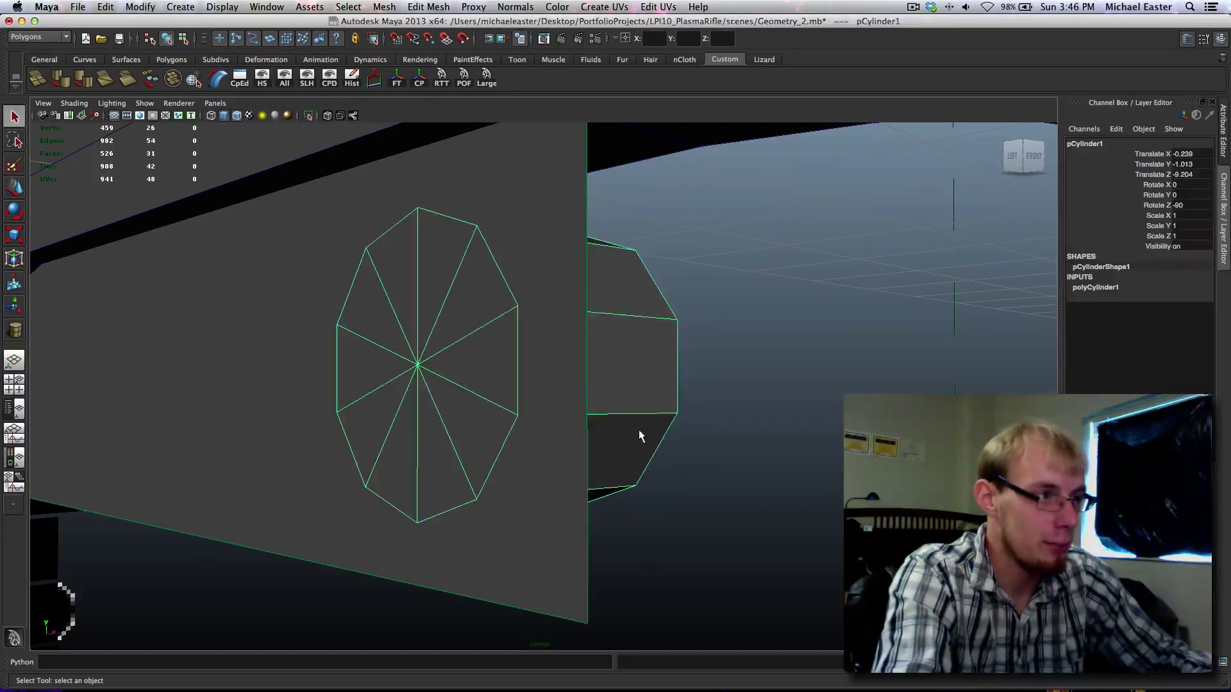
scroll(673, 428, "down", 10)
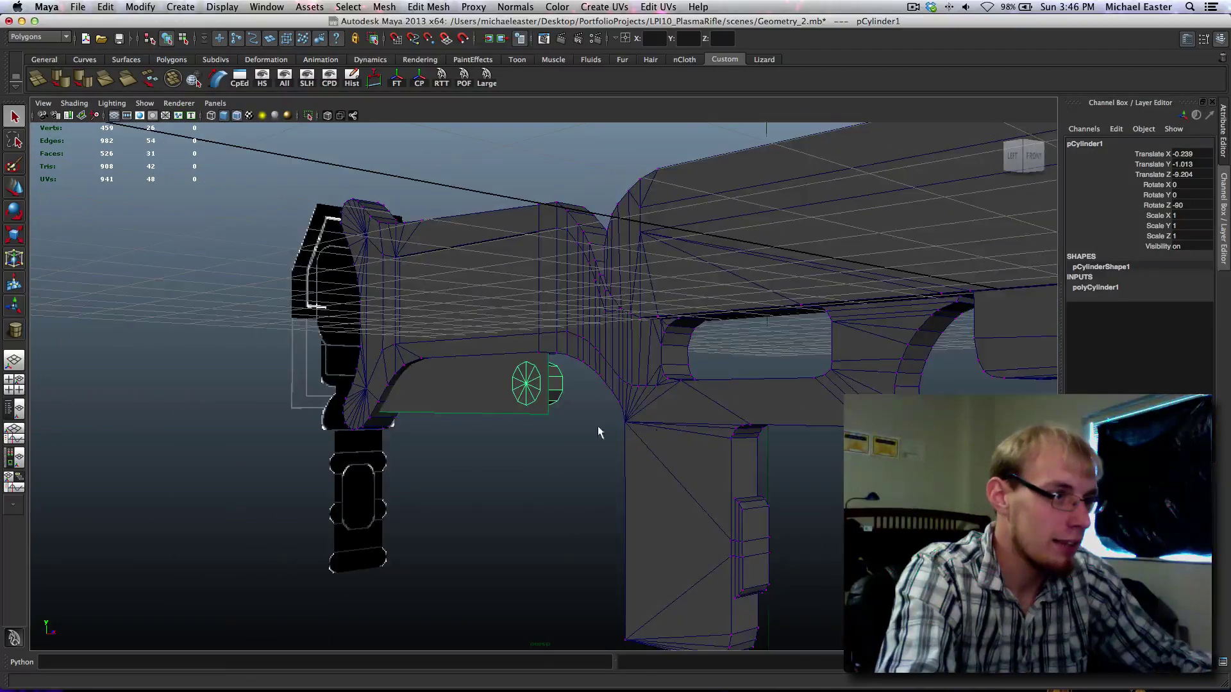
left_click_drag(598, 430, 641, 443, "alt")
scroll(574, 444, "up", 8)
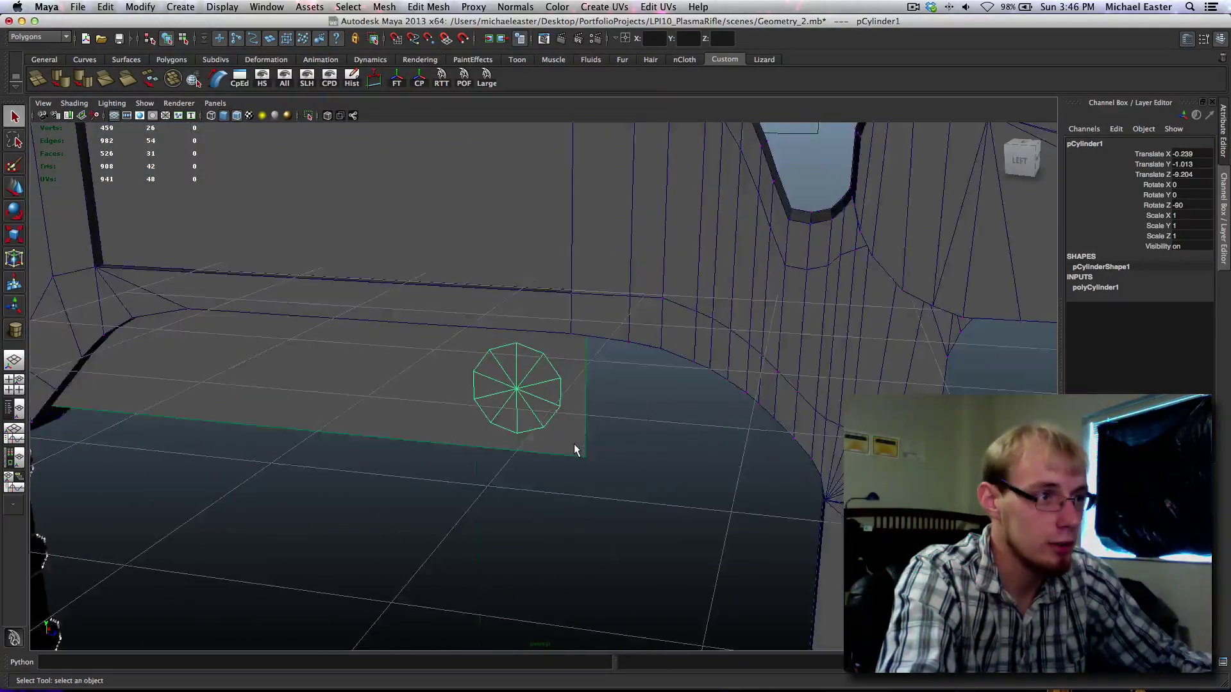
middle_click_drag(587, 441, 652, 468, "alt")
key("space")
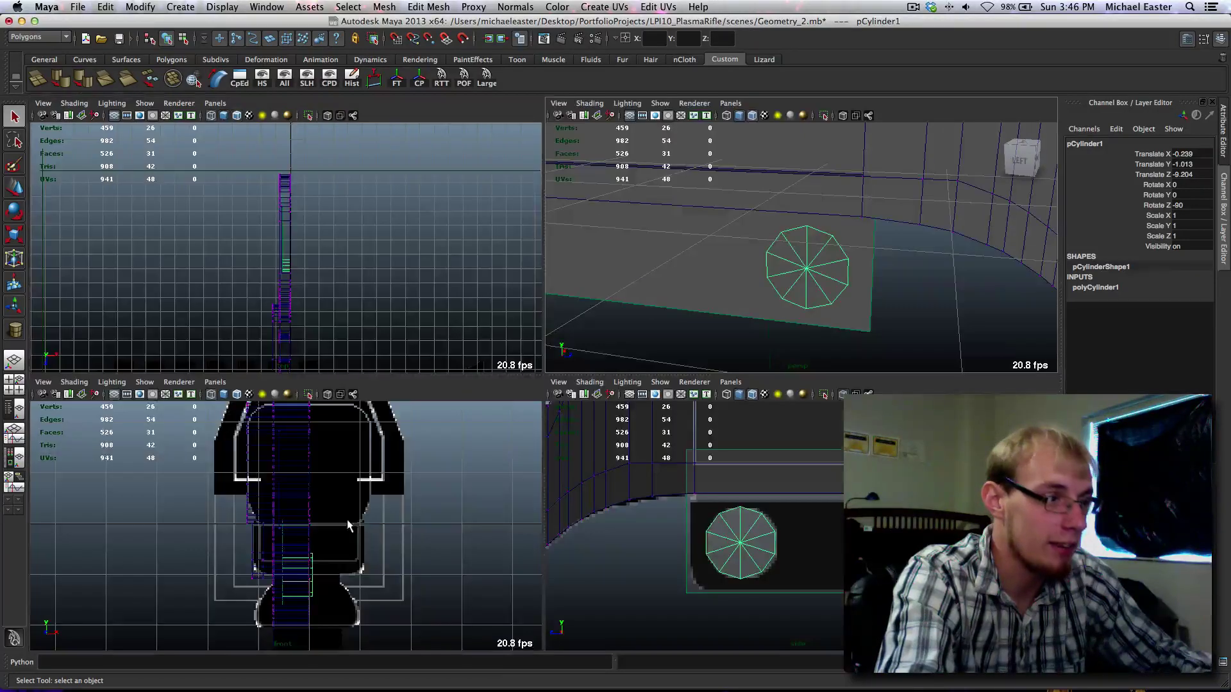
key("space")
key("space")
key("space")
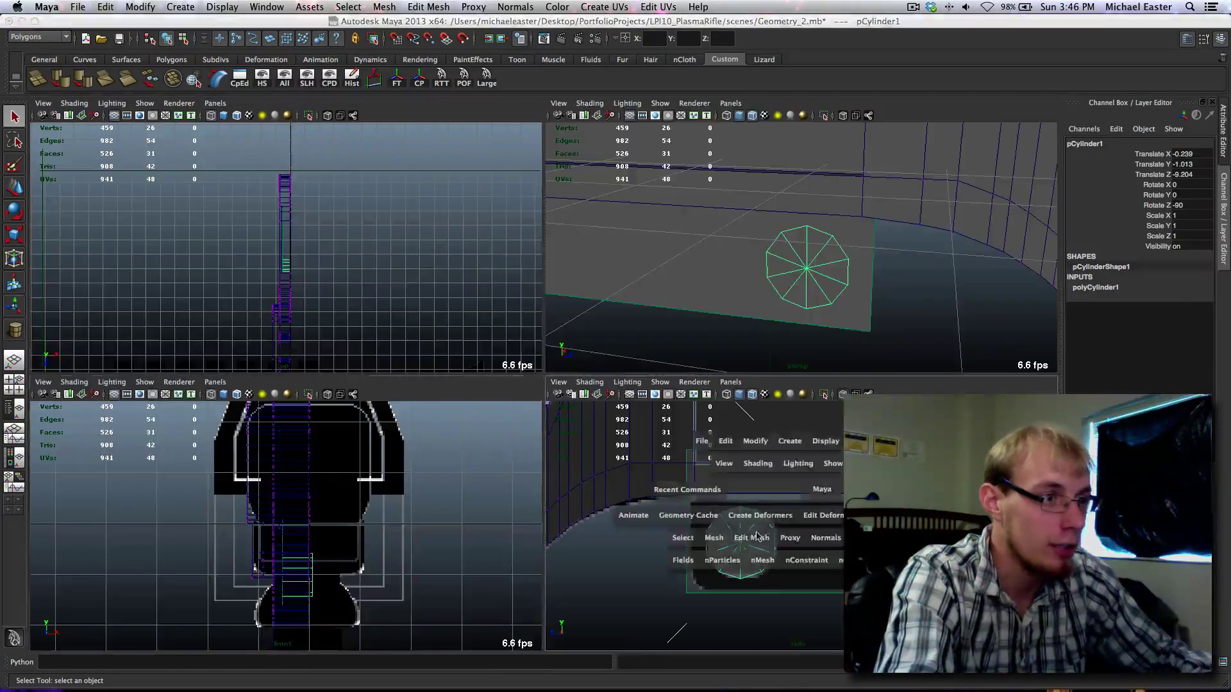
middle_click_drag(669, 480, 677, 531, "alt")
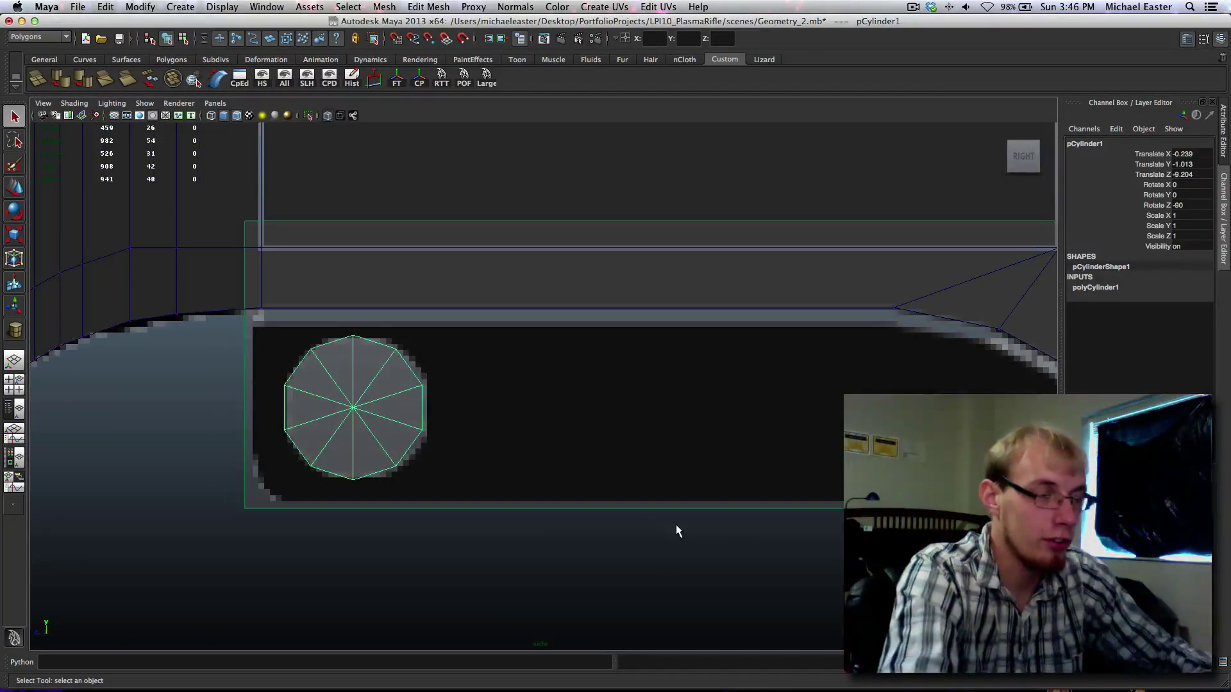
Step: Compare the cylinder's cap with the reference hole in the side view and inspect its depth behind the plane in perspective
left_click(489, 407)
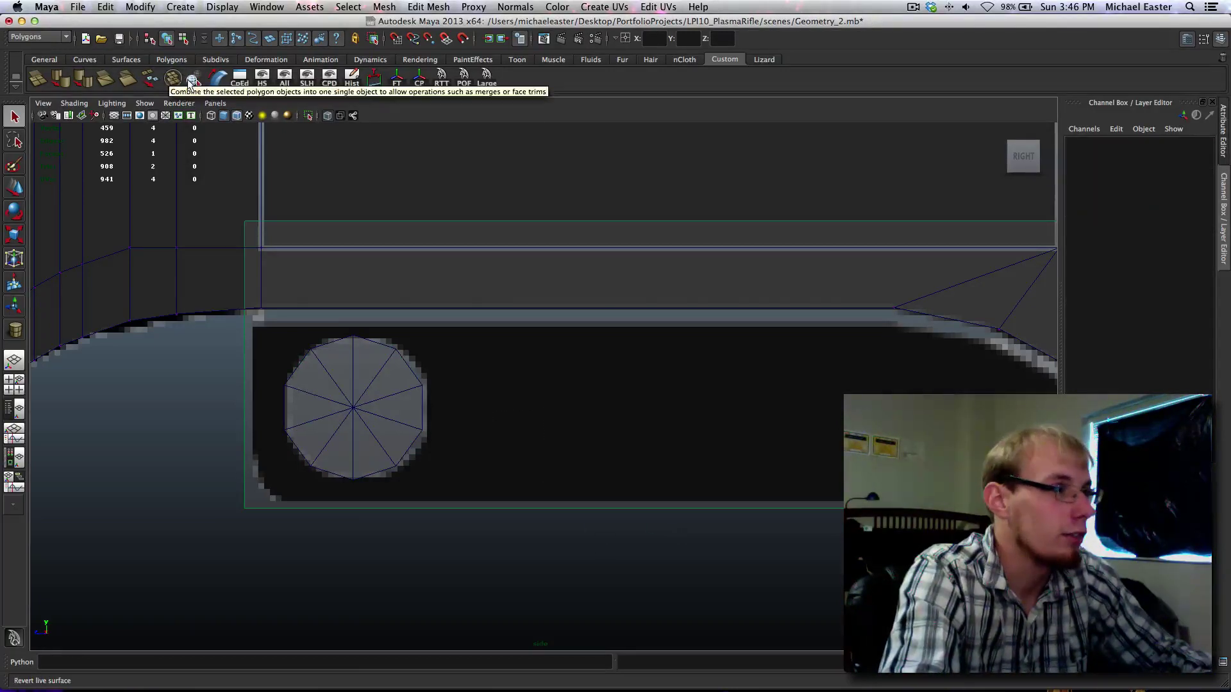
left_click(191, 79)
middle_click_drag(361, 431, 485, 460, "alt")
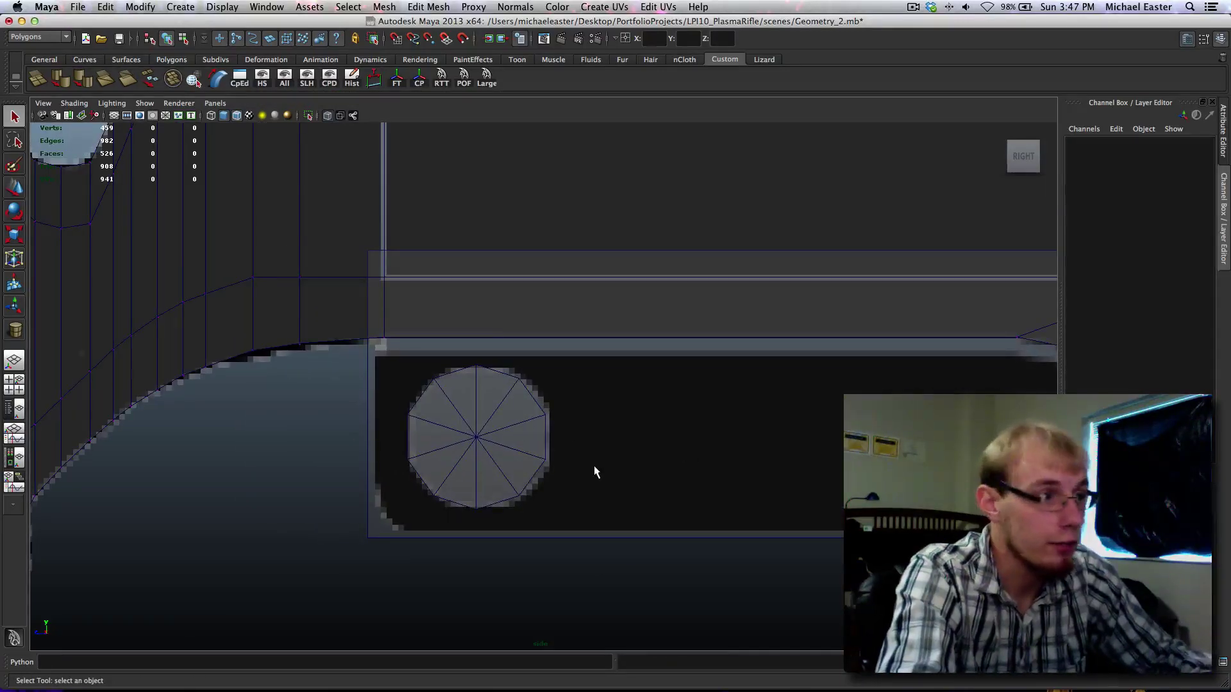
middle_click_drag(550, 421, 501, 405, "alt")
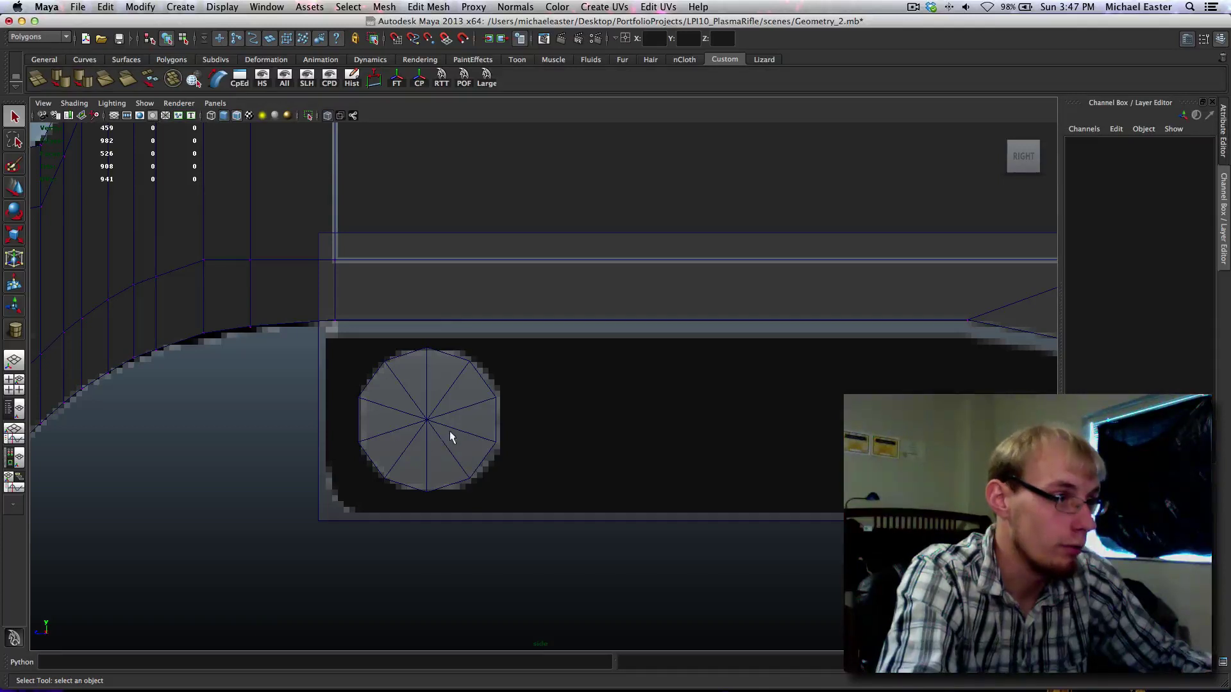
middle_click_drag(470, 400, 515, 429, "alt")
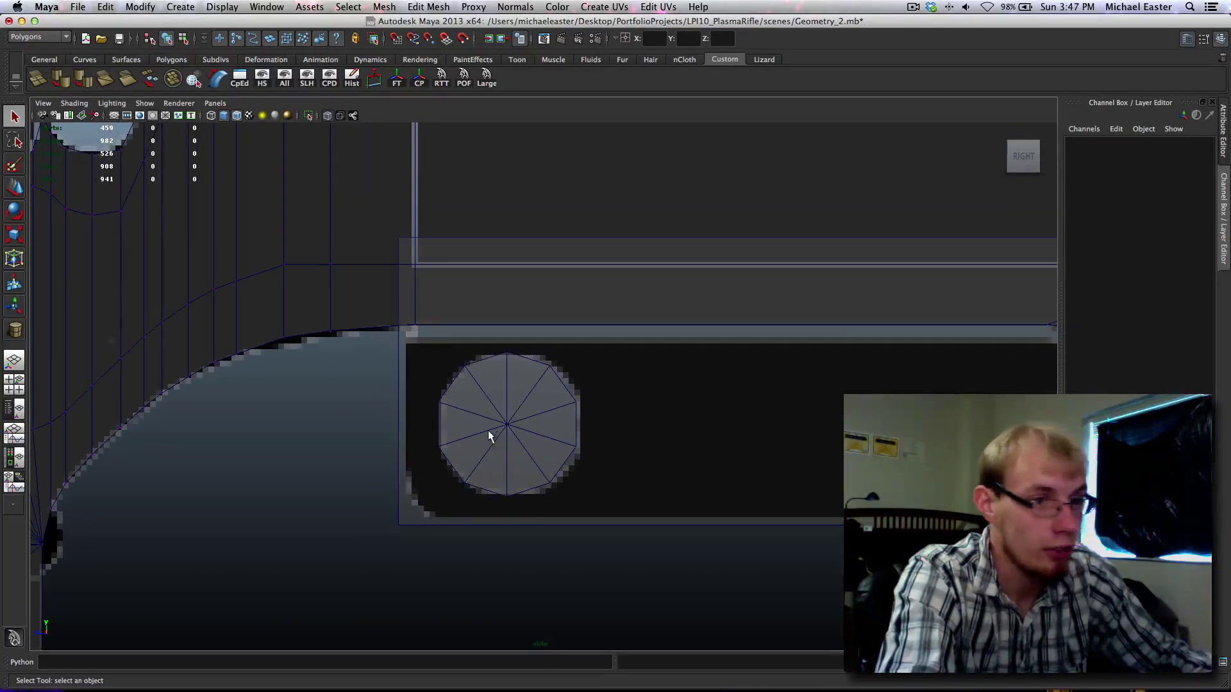
key("space")
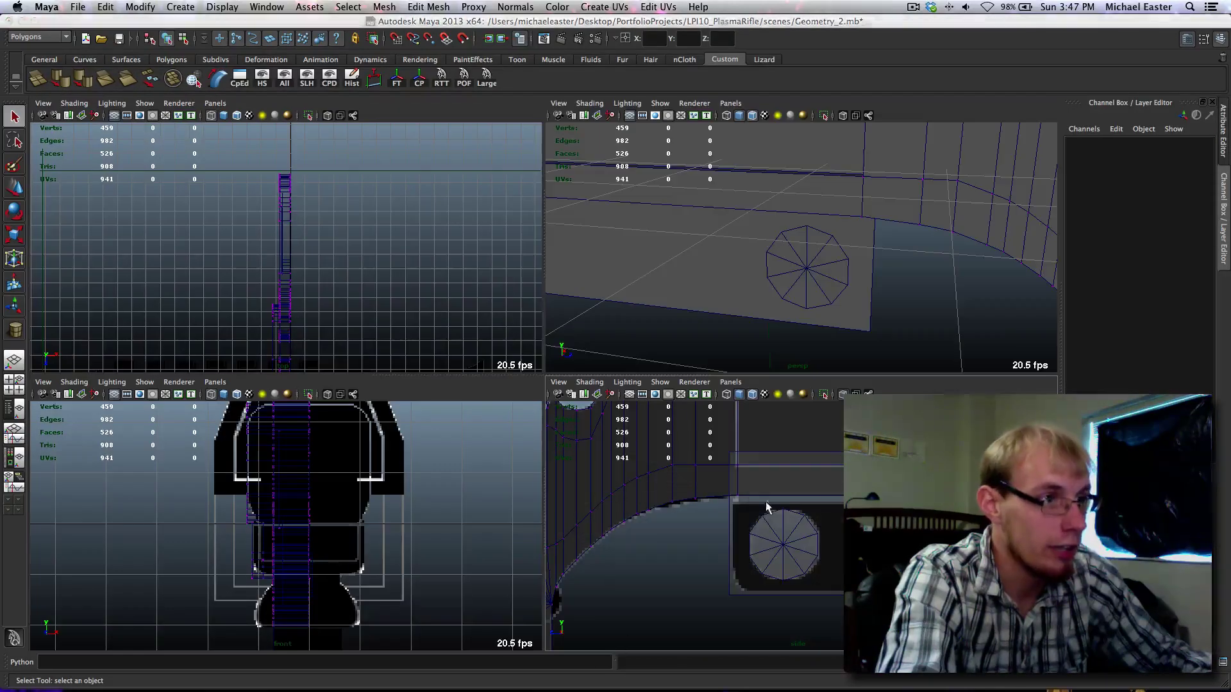
key("space")
key("space")
key("space")
left_click_drag(800, 332, 689, 304, "alt")
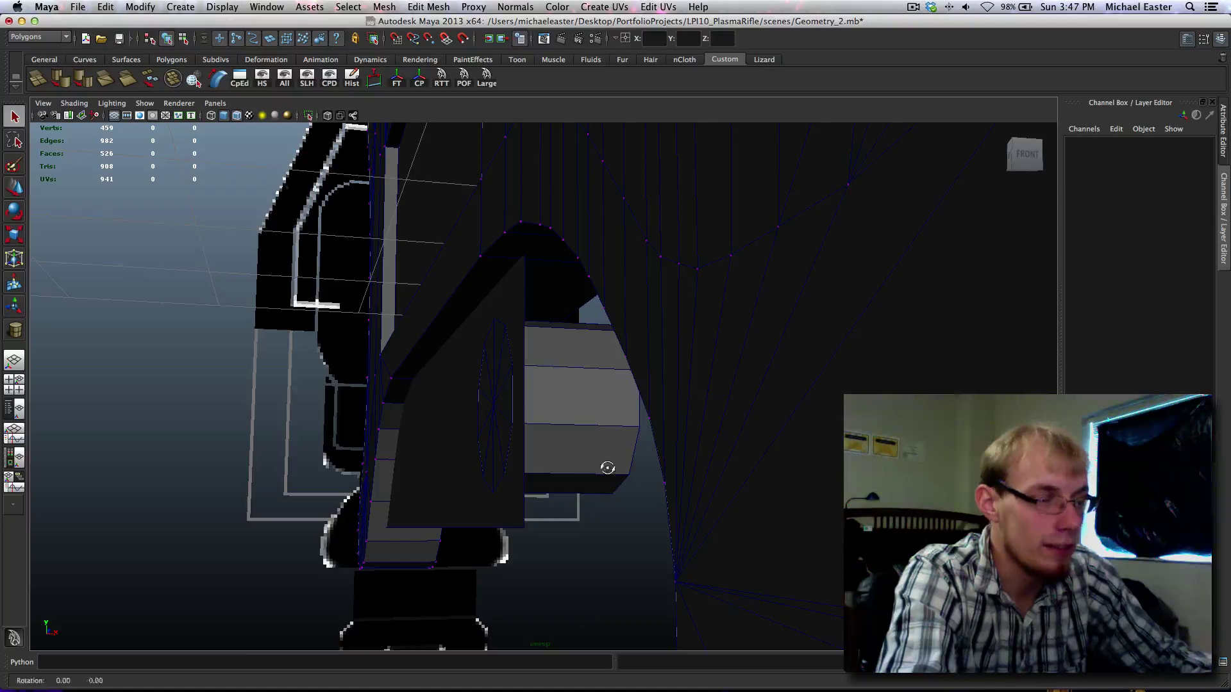
left_click_drag(607, 468, 680, 464, "alt")
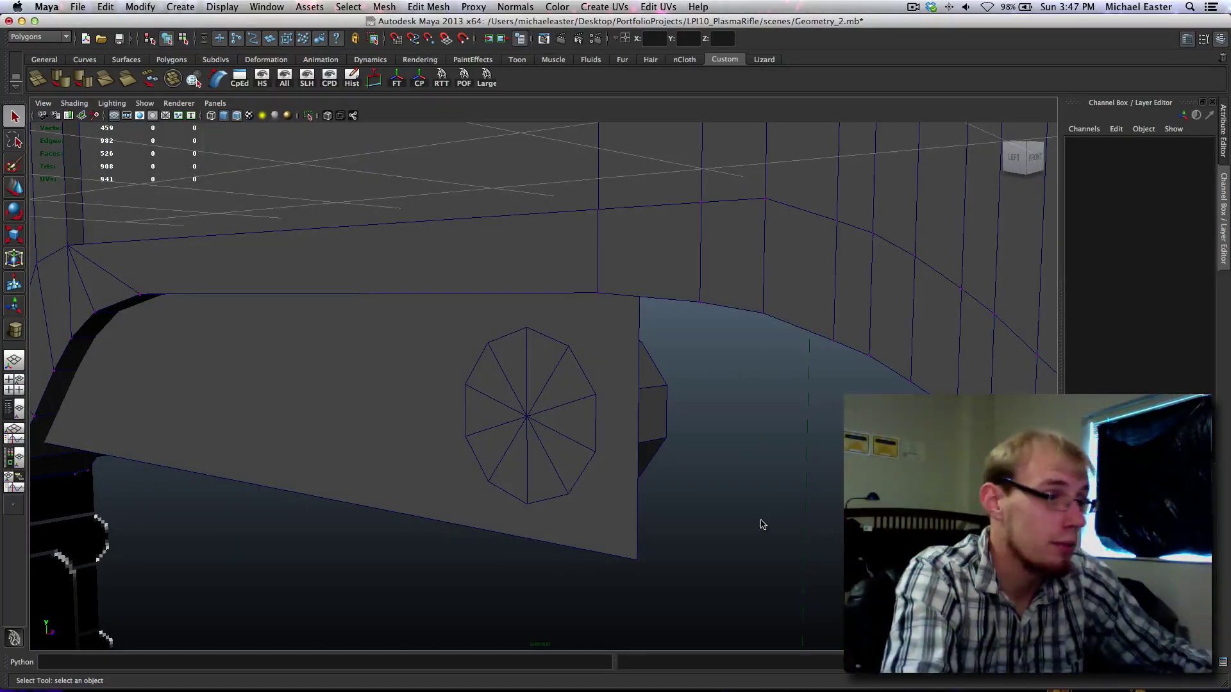
key("space")
key("space")
left_click_drag(737, 539, 640, 487, "alt")
Step: Cut a vertical edge through the plane just beside the cylinder using the Cut Faces tool in the side view
left_click_drag(651, 449, 706, 628)
middle_click_drag(629, 470, 611, 502, "alt")
right_click_drag(472, 413, 536, 396, "shift")
left_click_drag(468, 324, 487, 429)
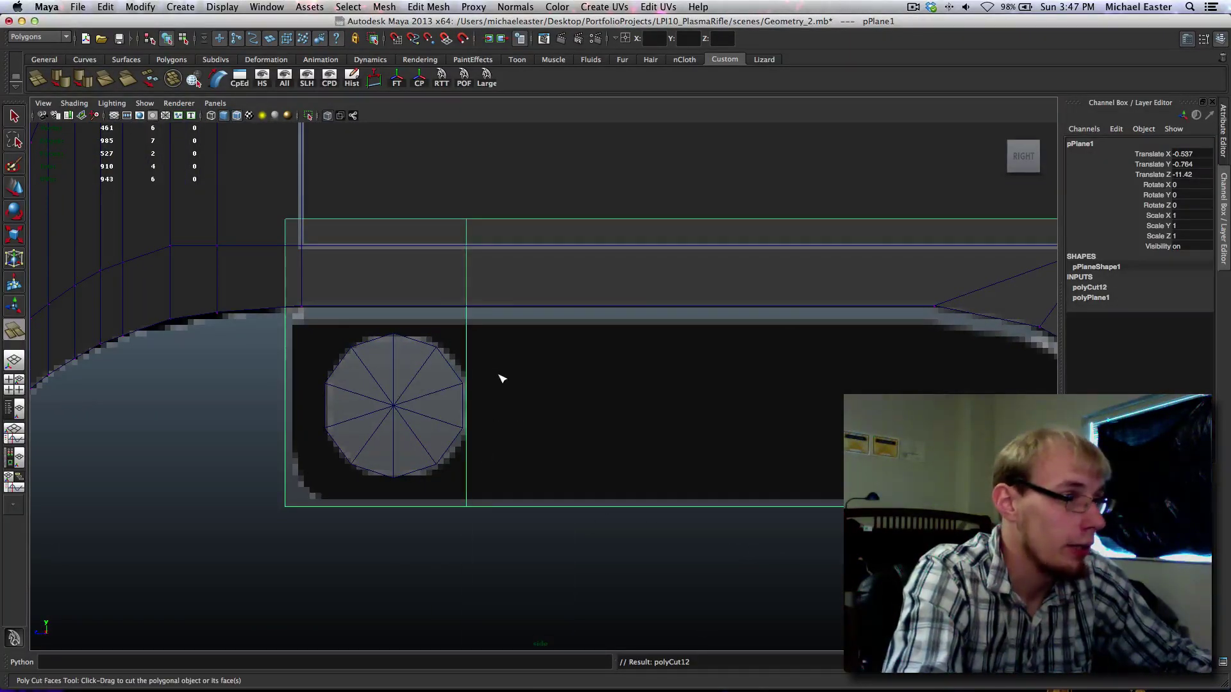
Step: Snap the plane's new vertical edge horizontally onto the cylinder's center line
right_click_drag(499, 390, 475, 339)
left_click_drag(459, 327, 513, 372)
key("w")
key("v")
middle_click_drag(552, 393, 393, 392, "shift")
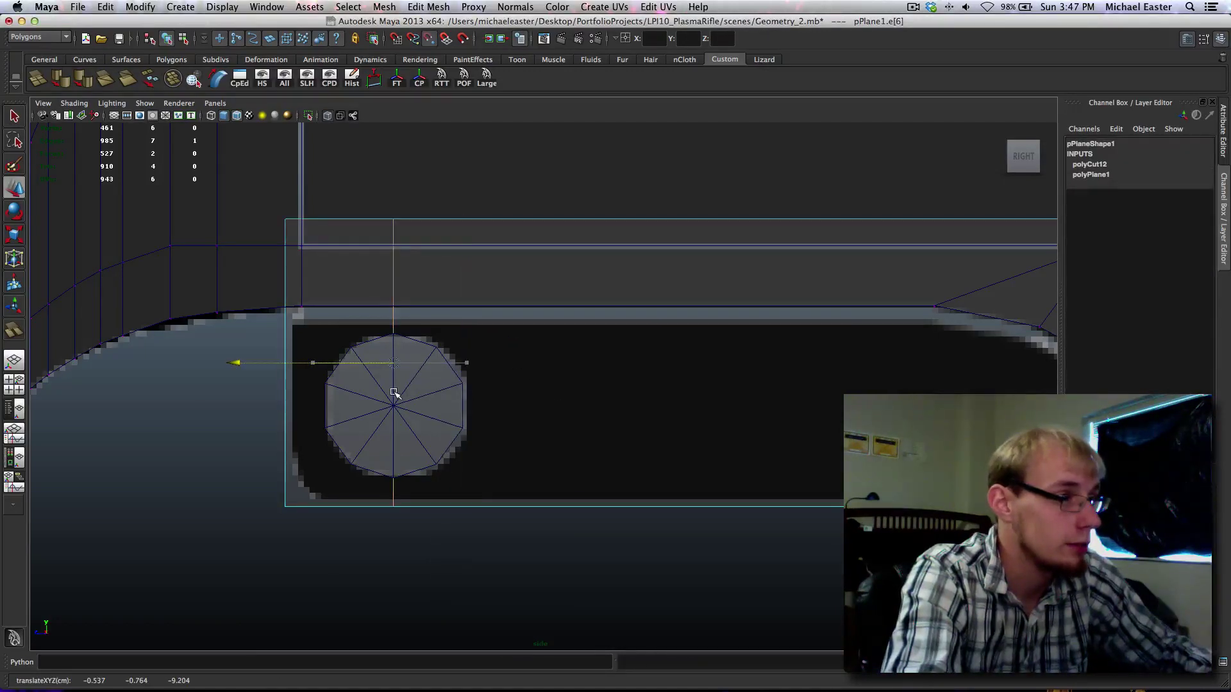
Step: Cut two horizontal edges across the plane, one above and one below the cylinder's center
middle_click_drag(459, 426, 500, 456, "alt")
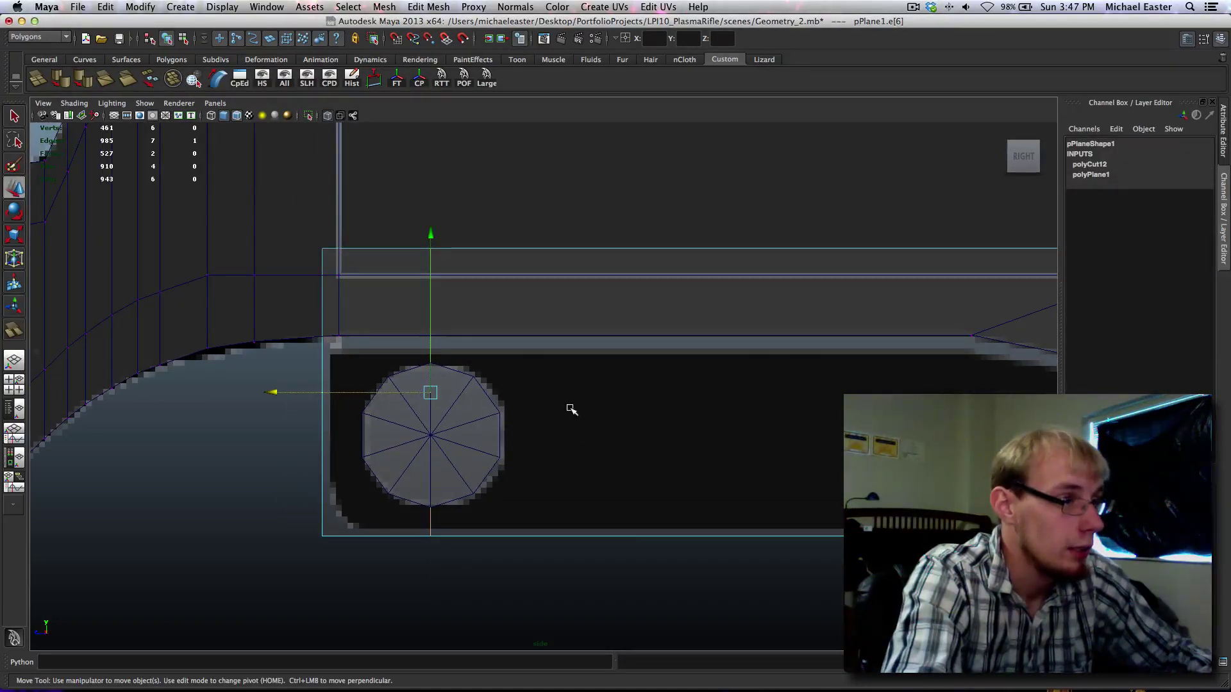
right_click_drag(577, 413, 624, 385)
right_click_drag(616, 443, 669, 424, "shift")
left_click_drag(505, 399, 539, 399)
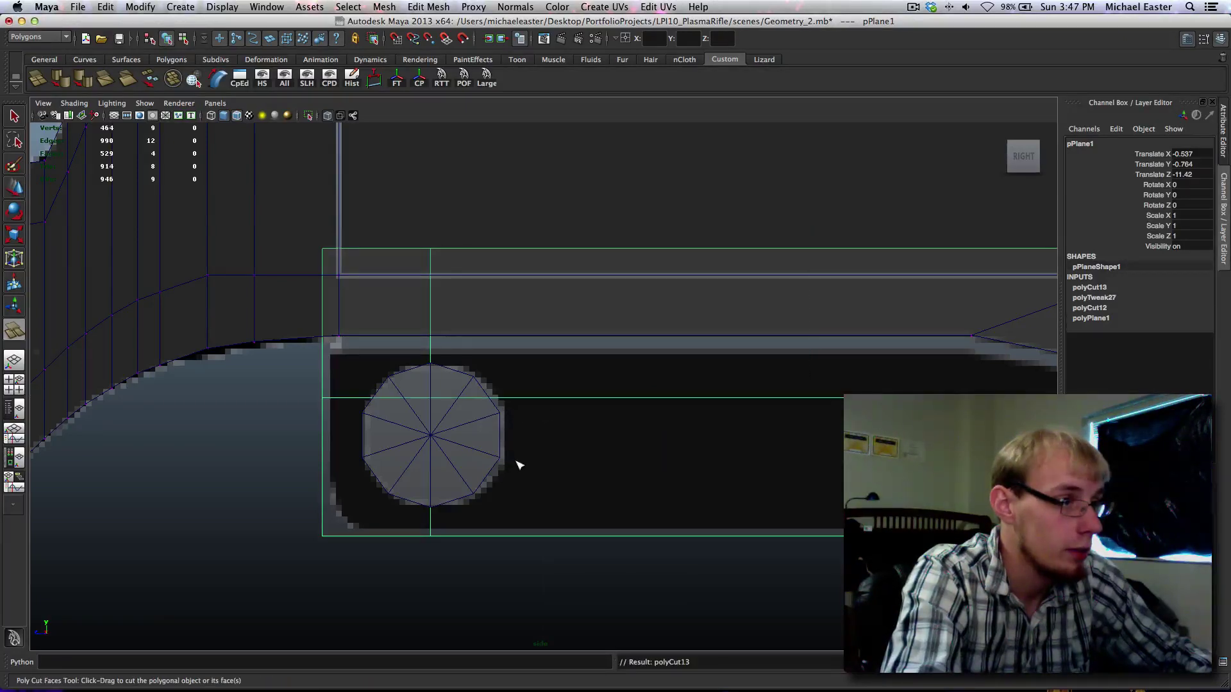
left_click_drag(513, 462, 625, 461)
Step: Select both segments of the lower horizontal cut and snap them vertically to the cylinder's lower side vertices
right_click_drag(625, 463, 618, 416, "shift")
key("w")
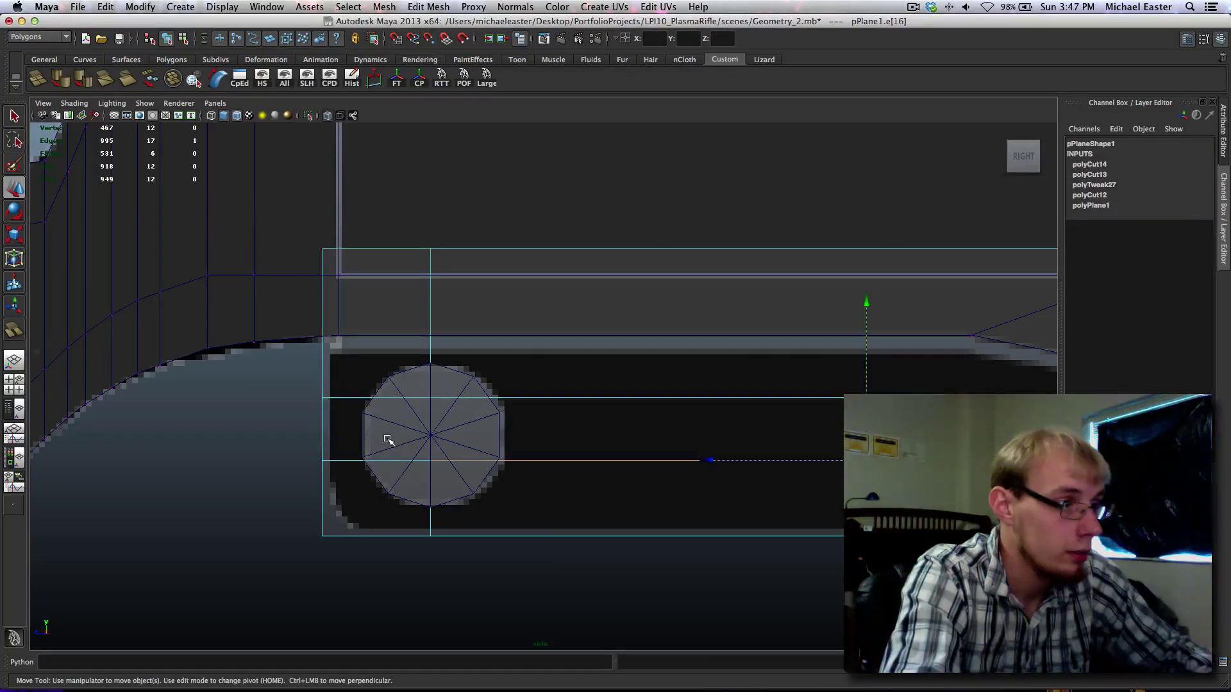
left_click(436, 469)
key("super+z")
left_click(373, 461, "shift")
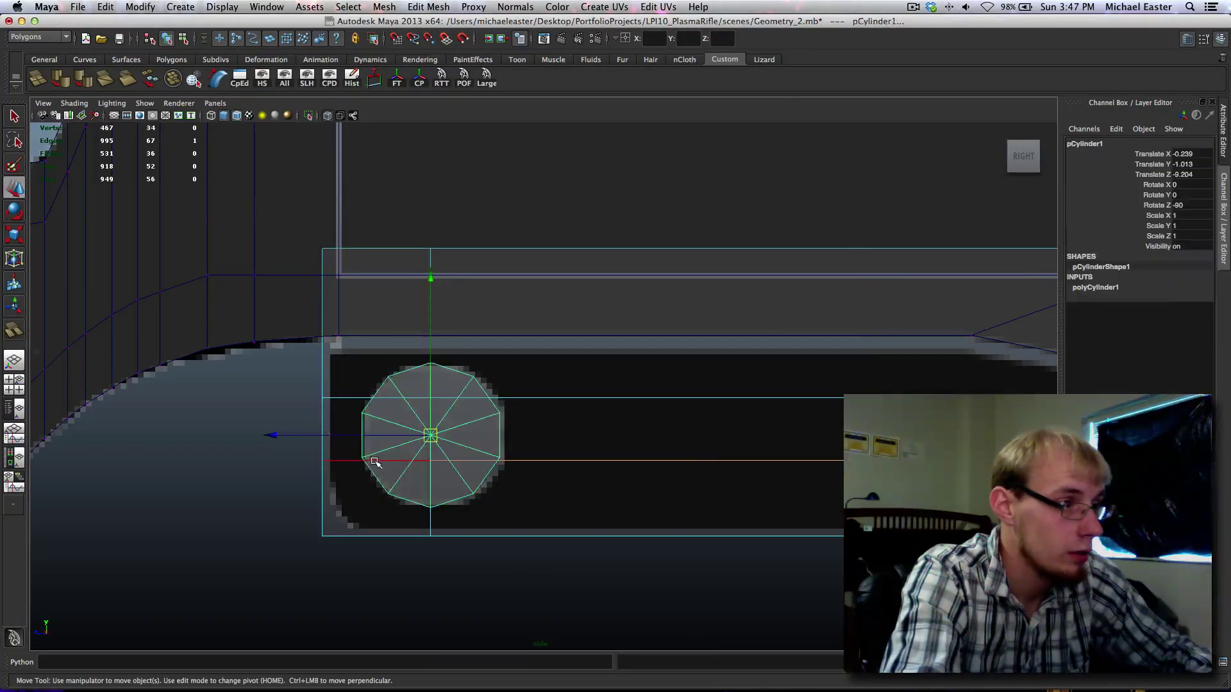
key("super+z")
left_click(343, 460, "shift")
key("v")
middle_click_drag(608, 483, 568, 450, "shift")
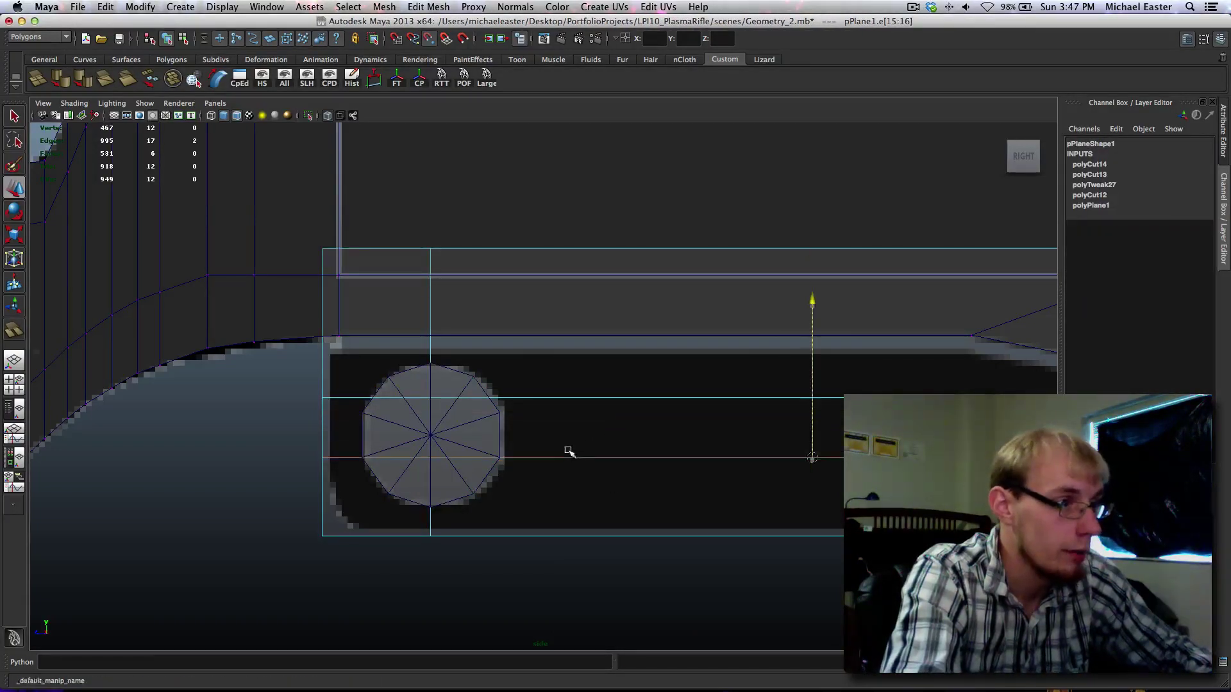
Step: Select only the upper horizontal cut's segments and snap them vertically to the cylinder's upper side vertices
left_click_drag(591, 366, 397, 424)
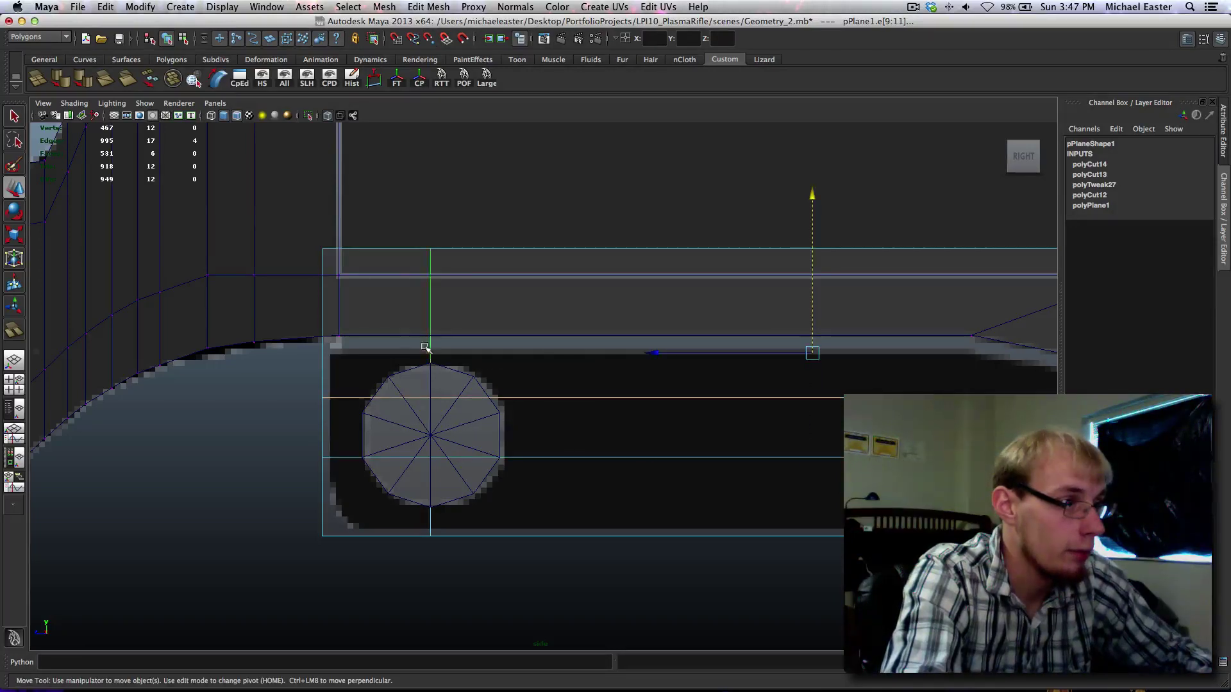
middle_click_drag(599, 368, 585, 399)
key("super+z")
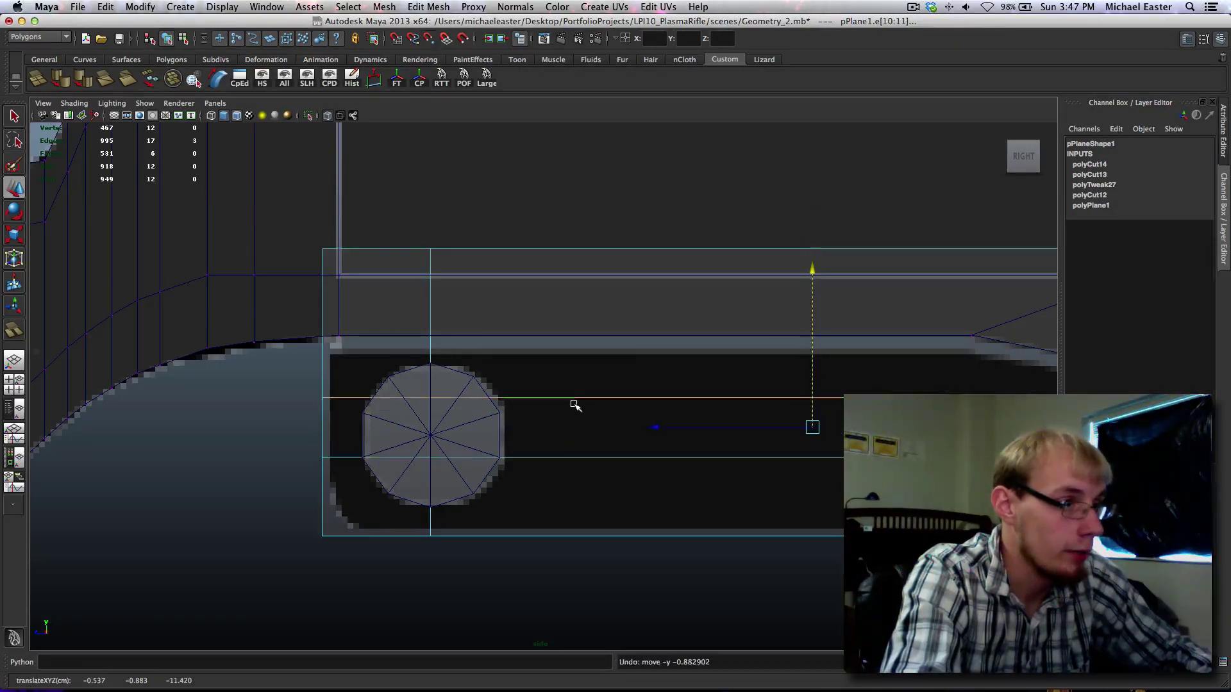
left_click_drag(389, 406, 529, 463, "ctrl")
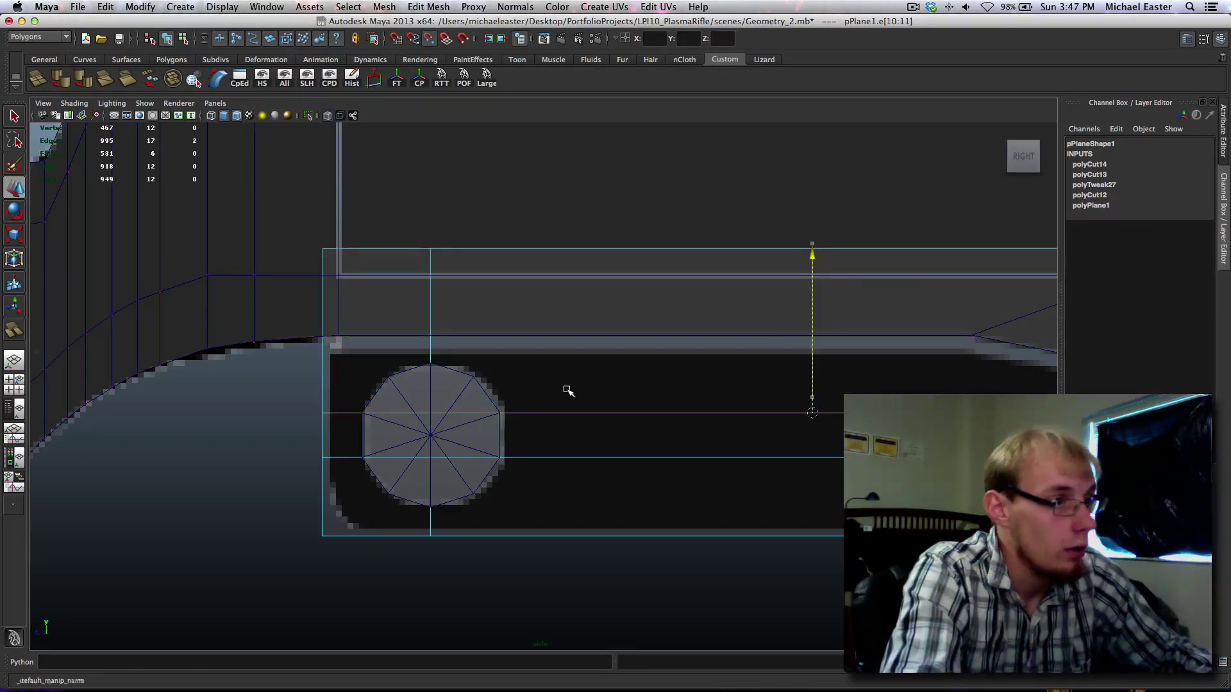
Step: Cut two more vertical edges through the plane, one on each side of the cylinder
middle_click_drag(558, 417, 626, 424, "alt")
right_click_drag(621, 417, 654, 384)
key("q")
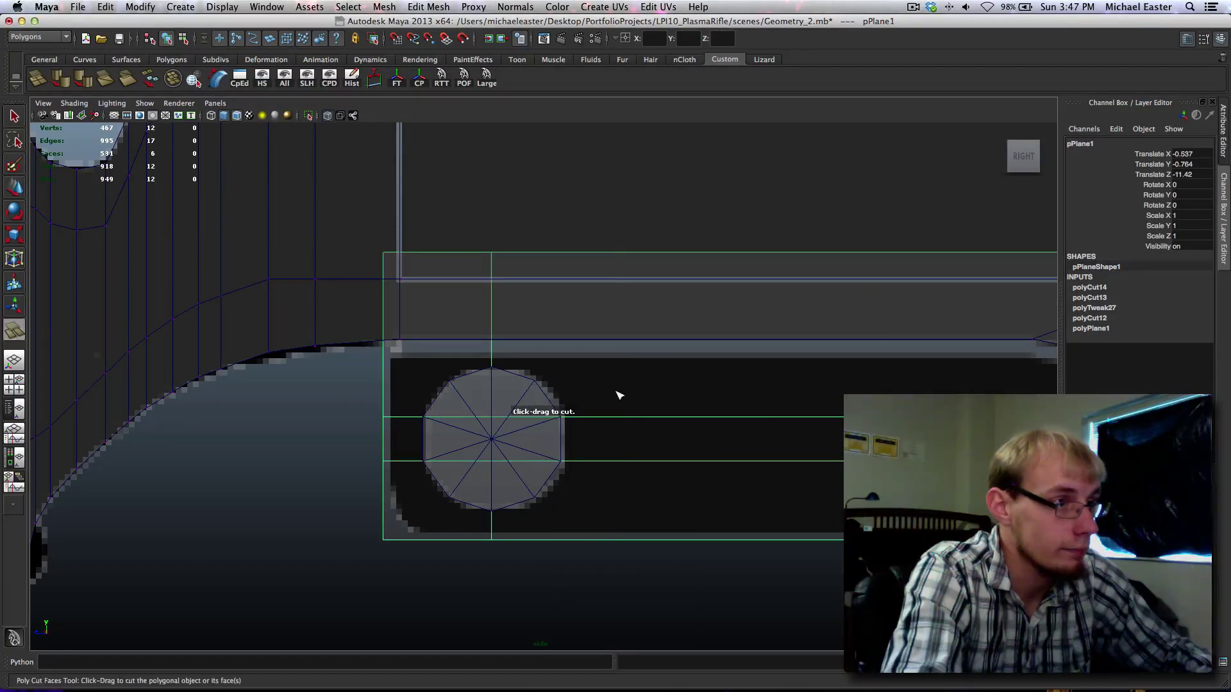
left_click_drag(615, 394, 617, 449, "shift")
left_click_drag(404, 406, 423, 481, "shift")
Step: Move the vertices of both outer vertical cuts horizontally onto the cylinder's side edges and return to object mode
right_click_drag(601, 420, 562, 412)
left_click_drag(590, 186, 666, 554)
key("w")
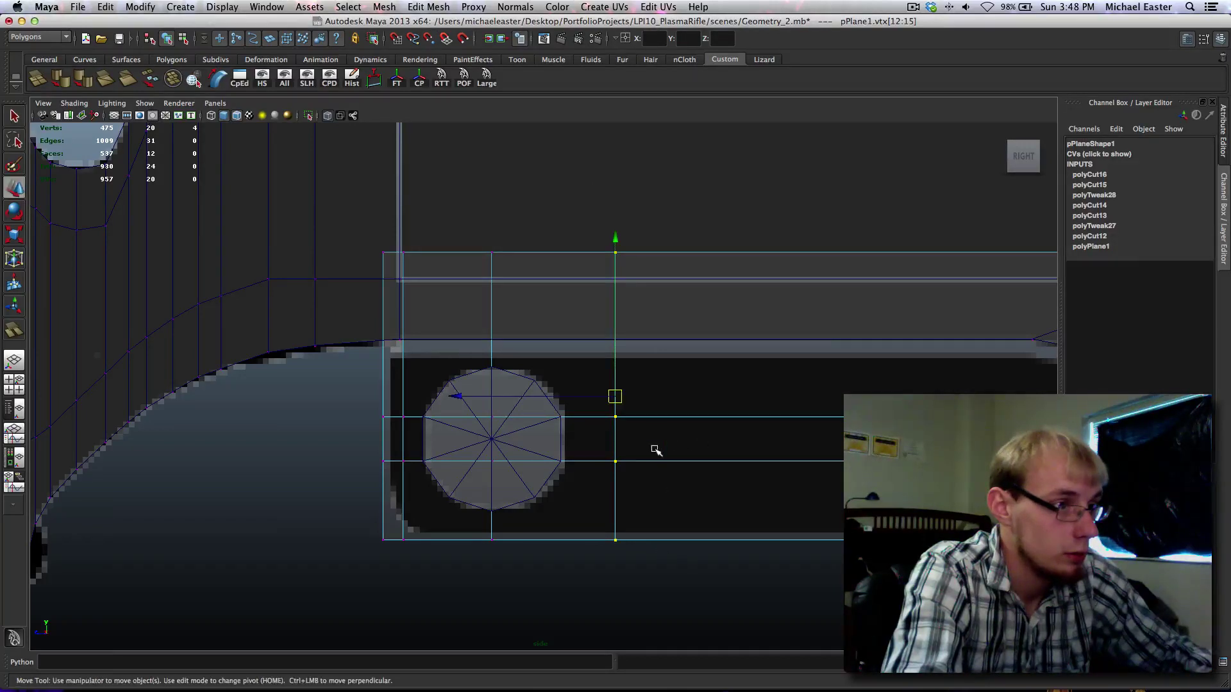
middle_click_drag(654, 445, 588, 440)
left_click_drag(403, 225, 427, 609)
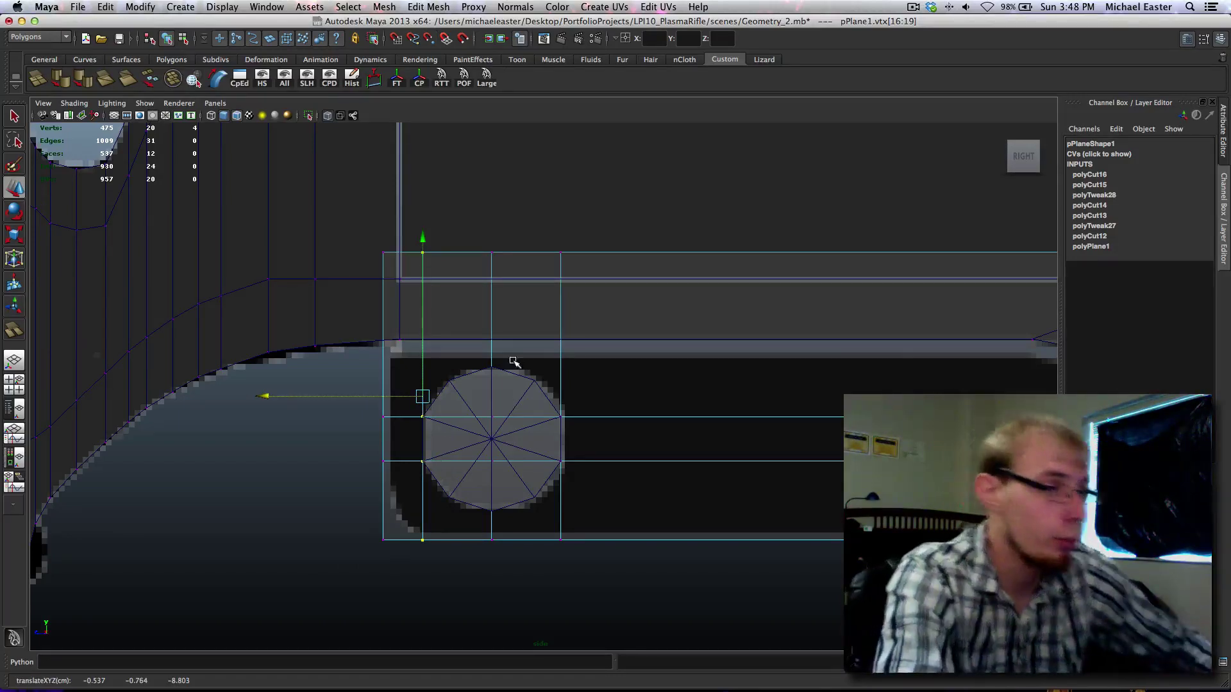
mouse_move(560, 370)
right_mouse_down()
mouse_move(564, 353)
mouse_move(563, 365)
right_mouse_up()
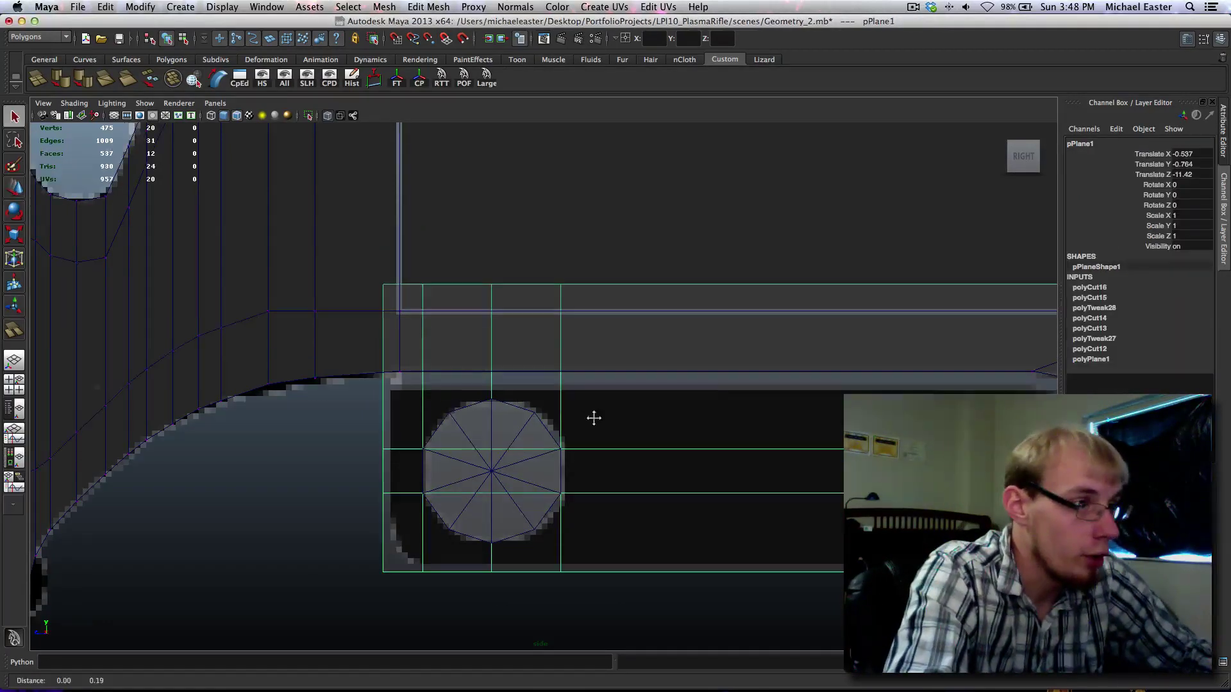
Step: Examine up close how the plane's cuts line up with the cylinder's outline and the reference hole
scroll(591, 417, "up", 3)
scroll(578, 539, "up", 2)
middle_click_drag(582, 533, 605, 430, "alt")
middle_click_drag(696, 399, 645, 367, "alt")
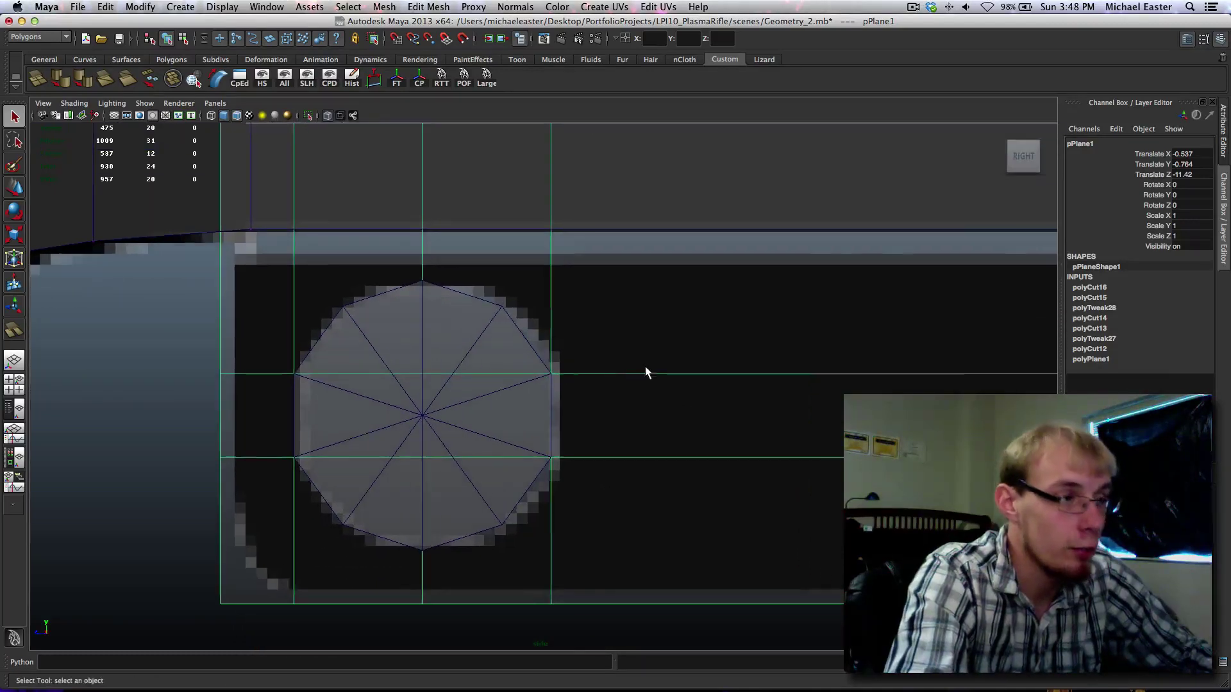
middle_click_drag(547, 421, 658, 450, "alt")
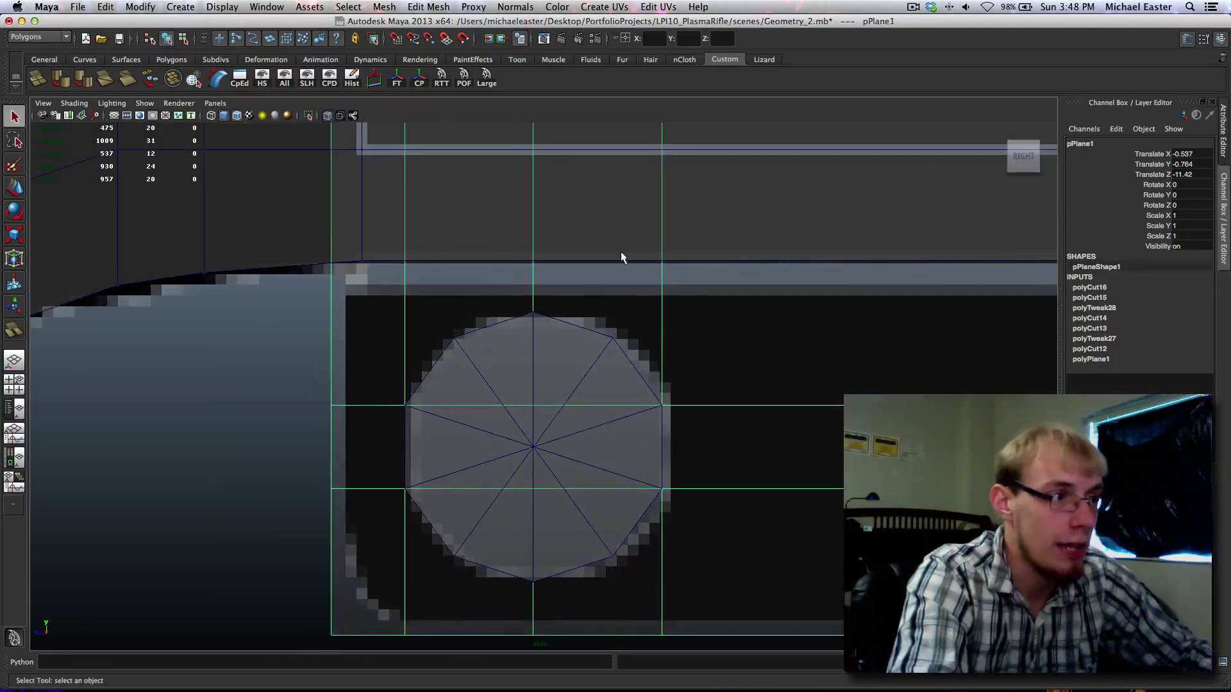
middle_click_drag(745, 285, 759, 349, "alt")
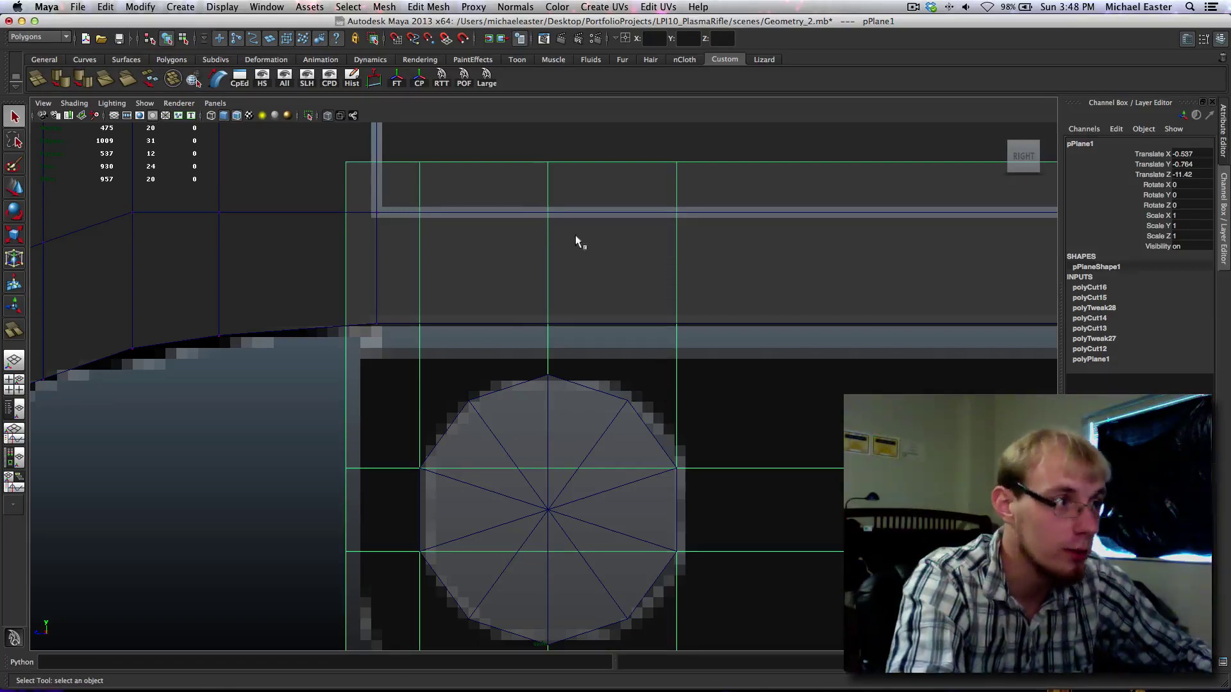
middle_click_drag(528, 292, 357, 244, "alt")
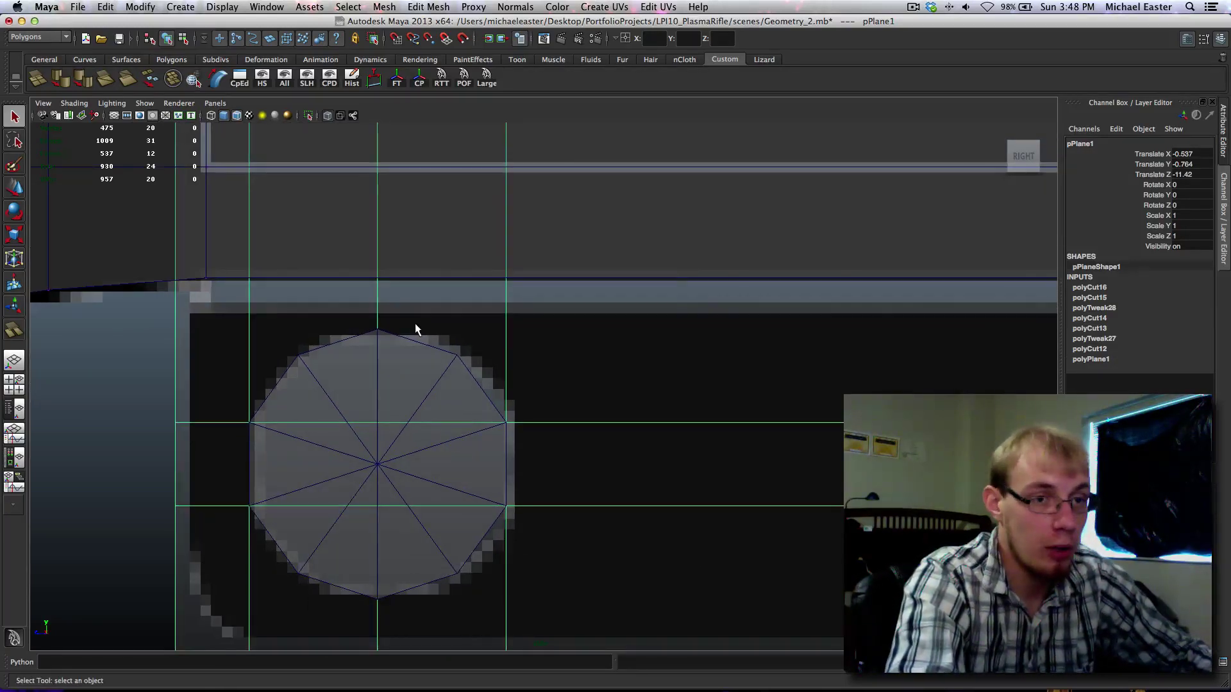
middle_click_drag(440, 335, 525, 322, "alt")
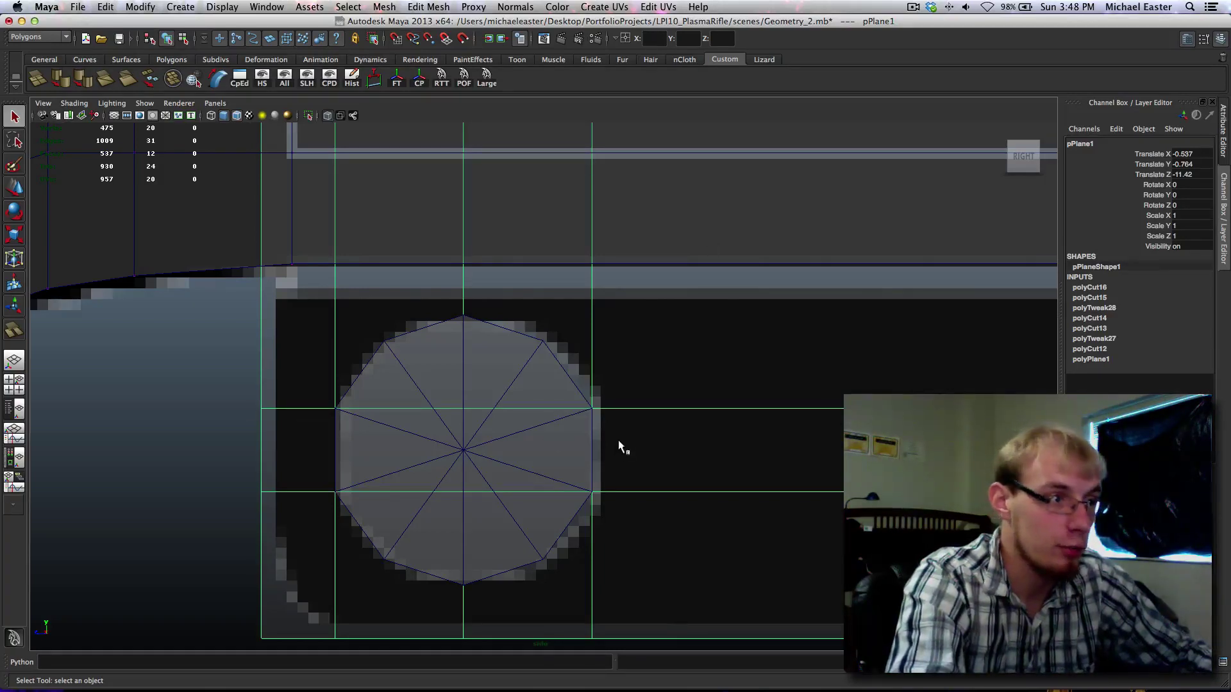
middle_click_drag(352, 446, 470, 435, "alt")
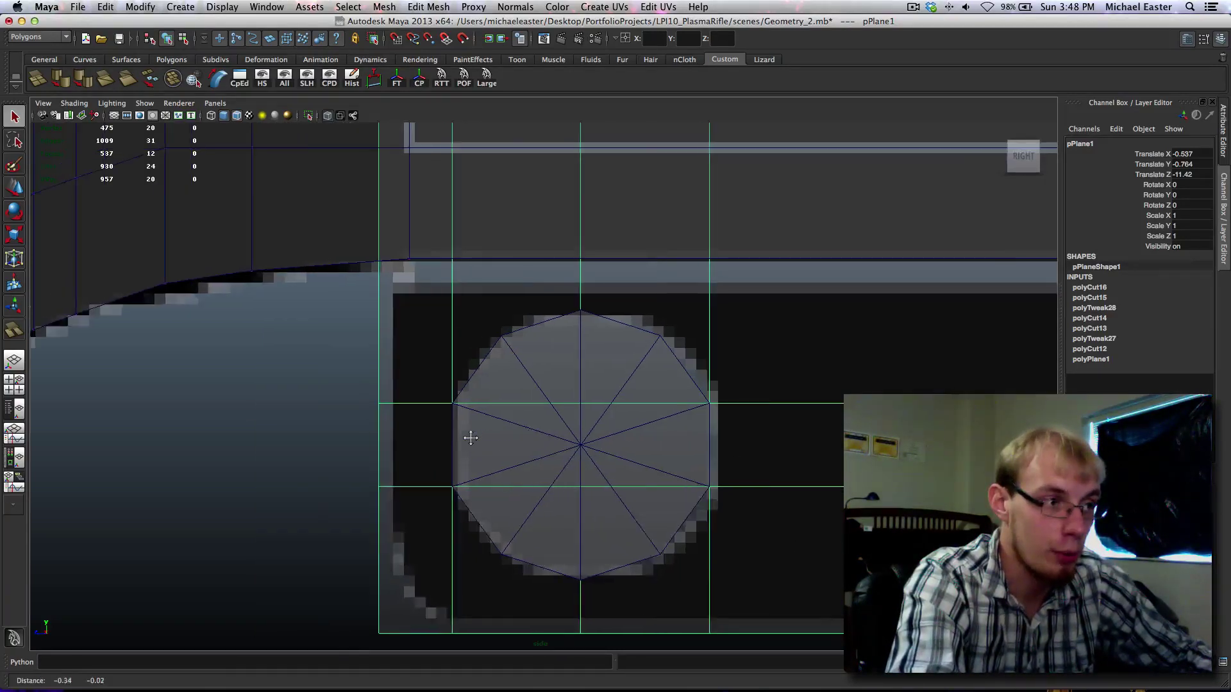
scroll(470, 435, "down", 5)
middle_click_drag(698, 450, 595, 459, "alt")
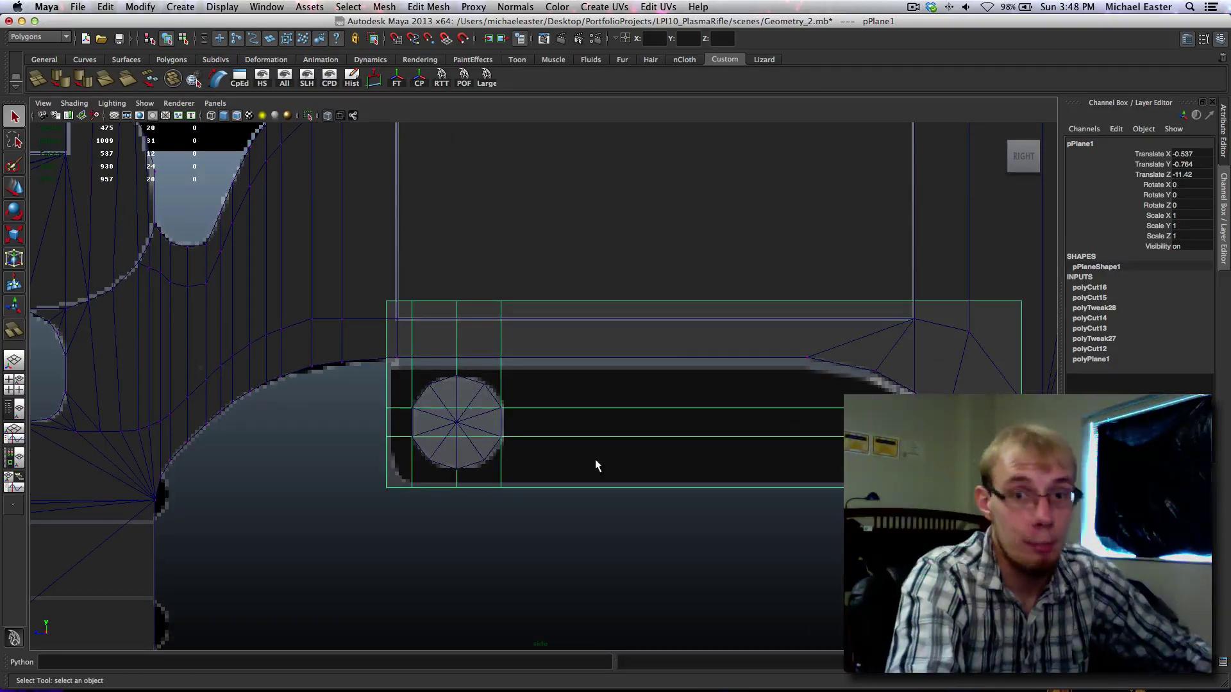
scroll(510, 423, "up", 2)
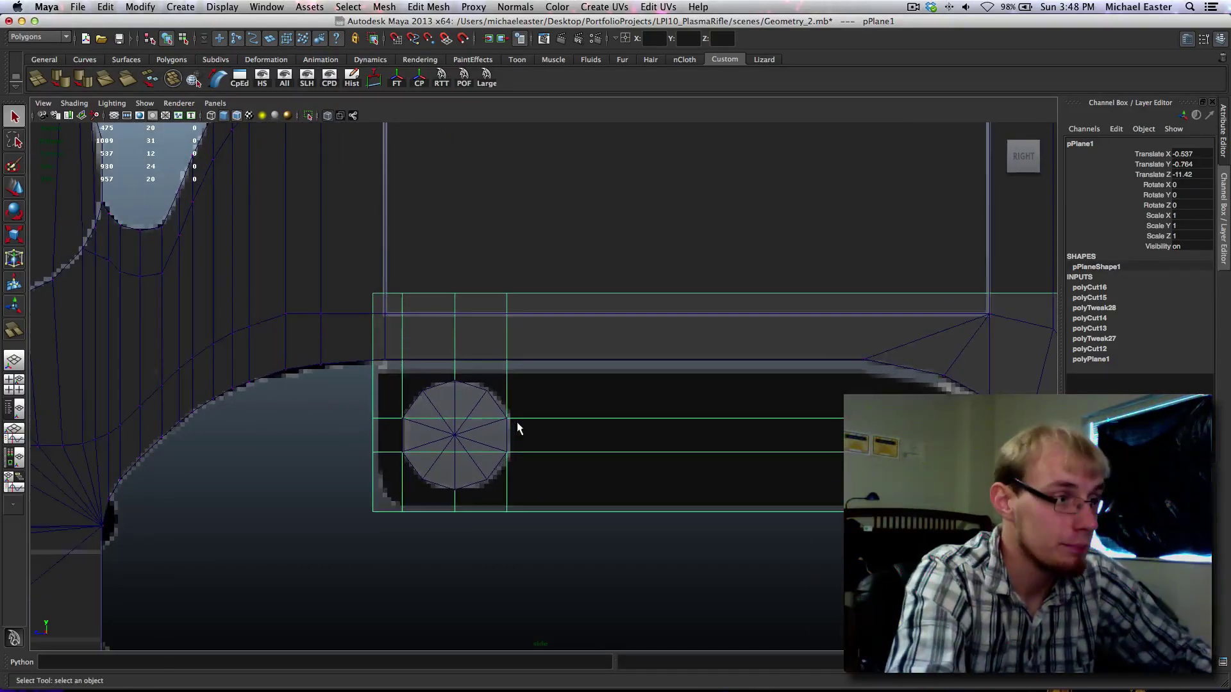
scroll(520, 429, "up", 3)
middle_click_drag(517, 435, 559, 405, "alt")
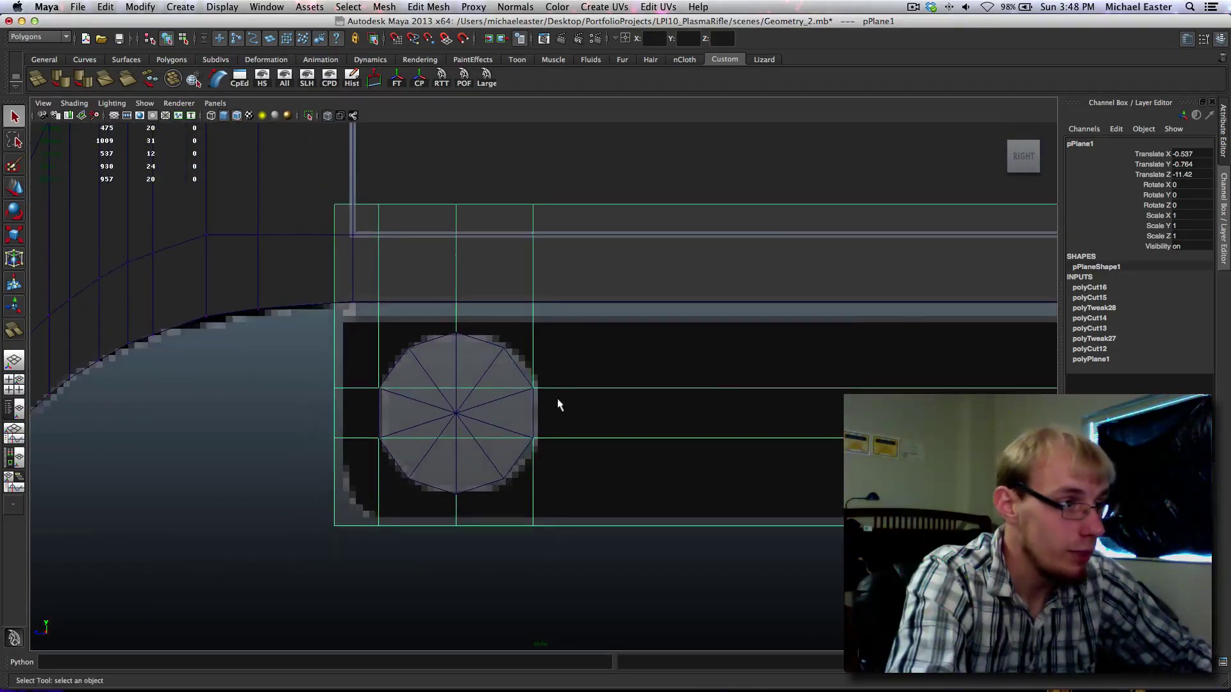
right_click(533, 459)
right_click_drag(533, 457, 595, 418)
right_click_drag(704, 432, 740, 412, "shift")
key("z")
left_click_drag(722, 417, 769, 549)
Step: Split the plane diagonally from the cylinder's lowest and highest points to the two front-side cut intersections, the ones toward the plane's long end
right_click_drag(728, 416, 603, 407, "shift")
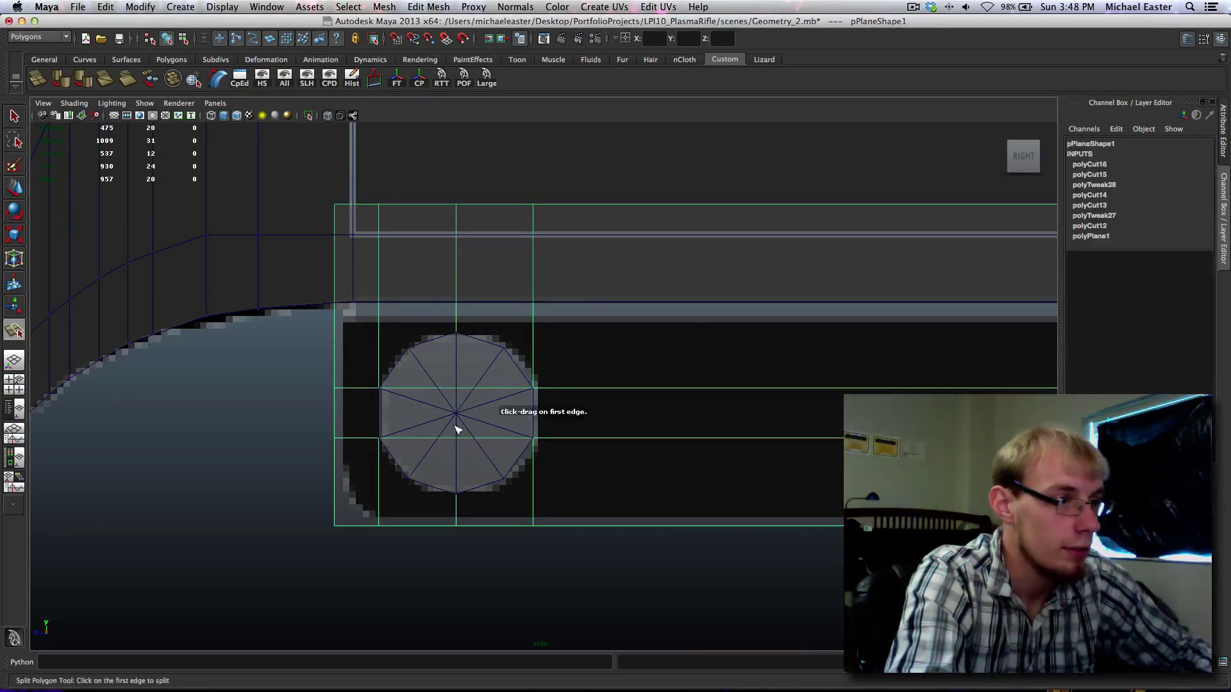
scroll(456, 425, "up", 3)
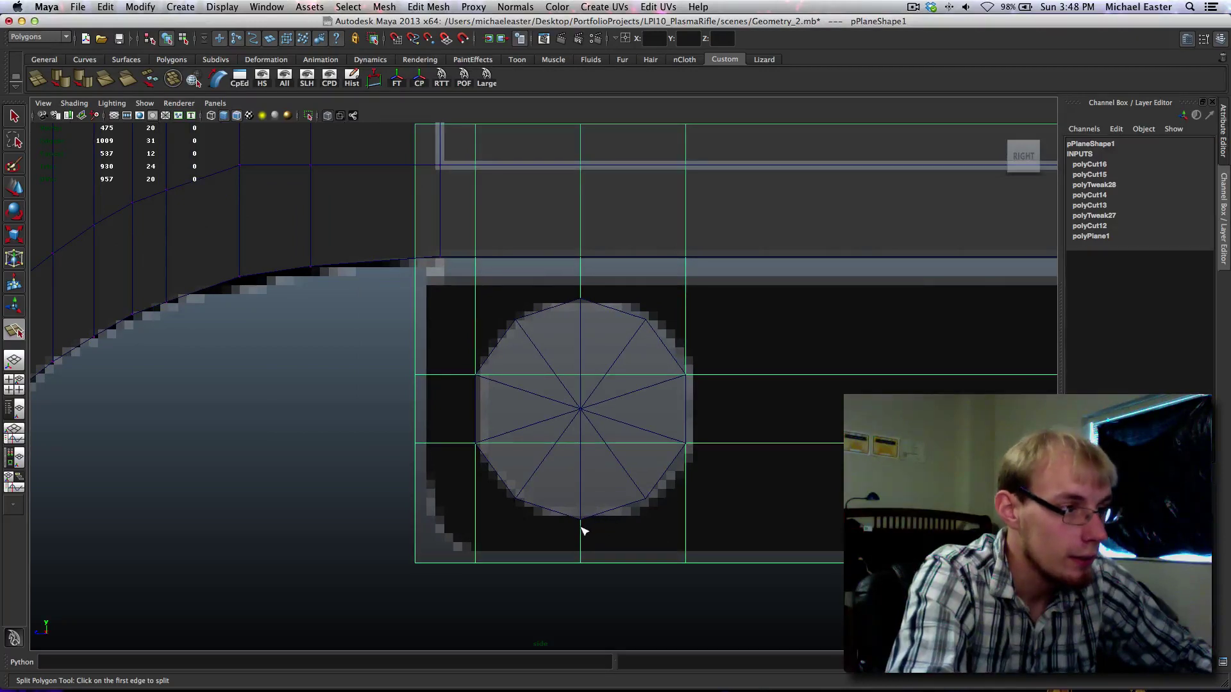
left_click(582, 521)
left_click_drag(687, 499, 703, 414)
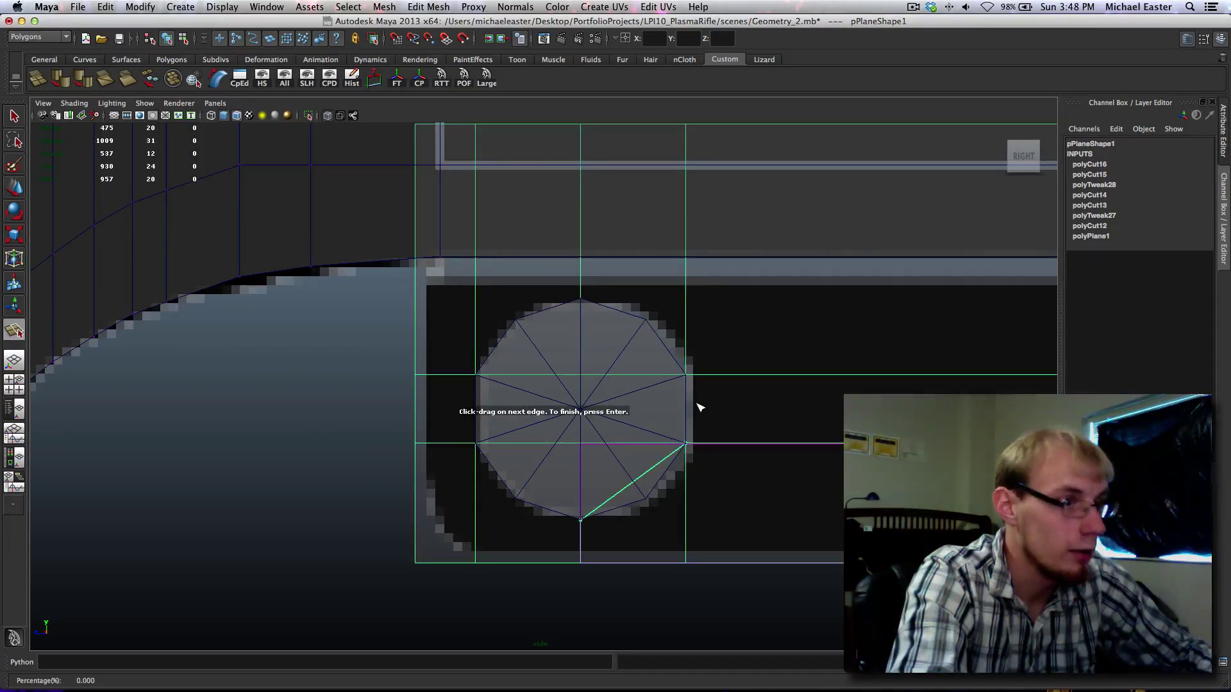
key("Return")
left_click(684, 375)
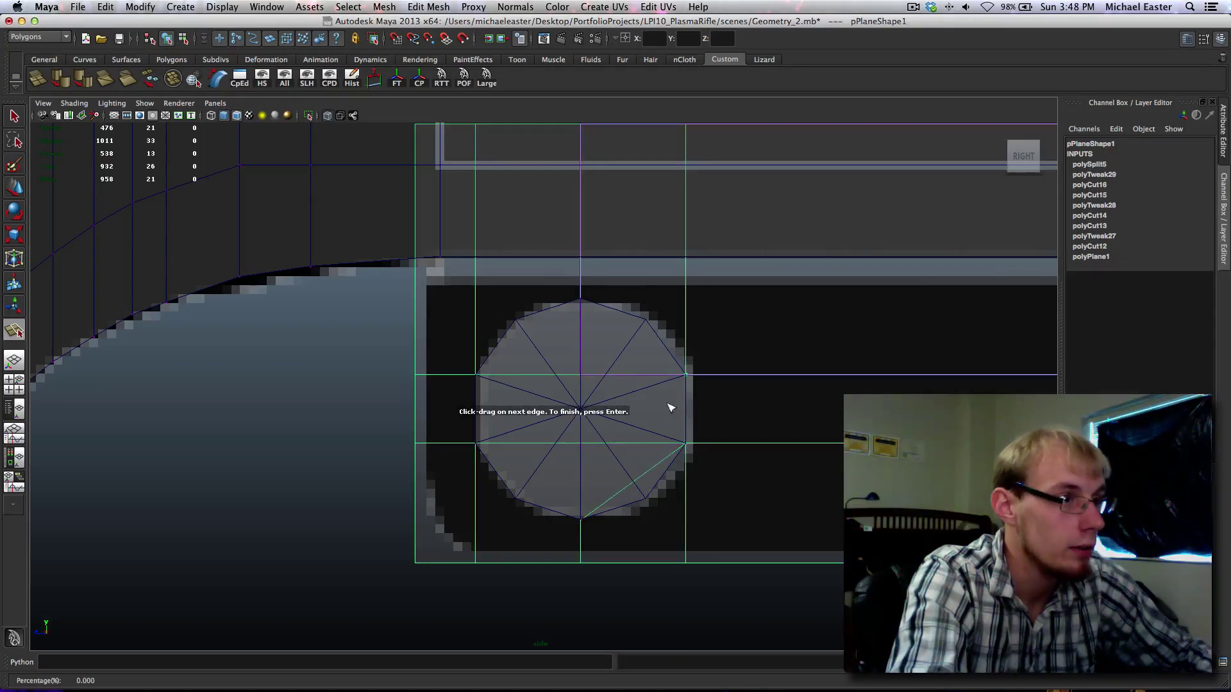
left_click(582, 299)
key("Return")
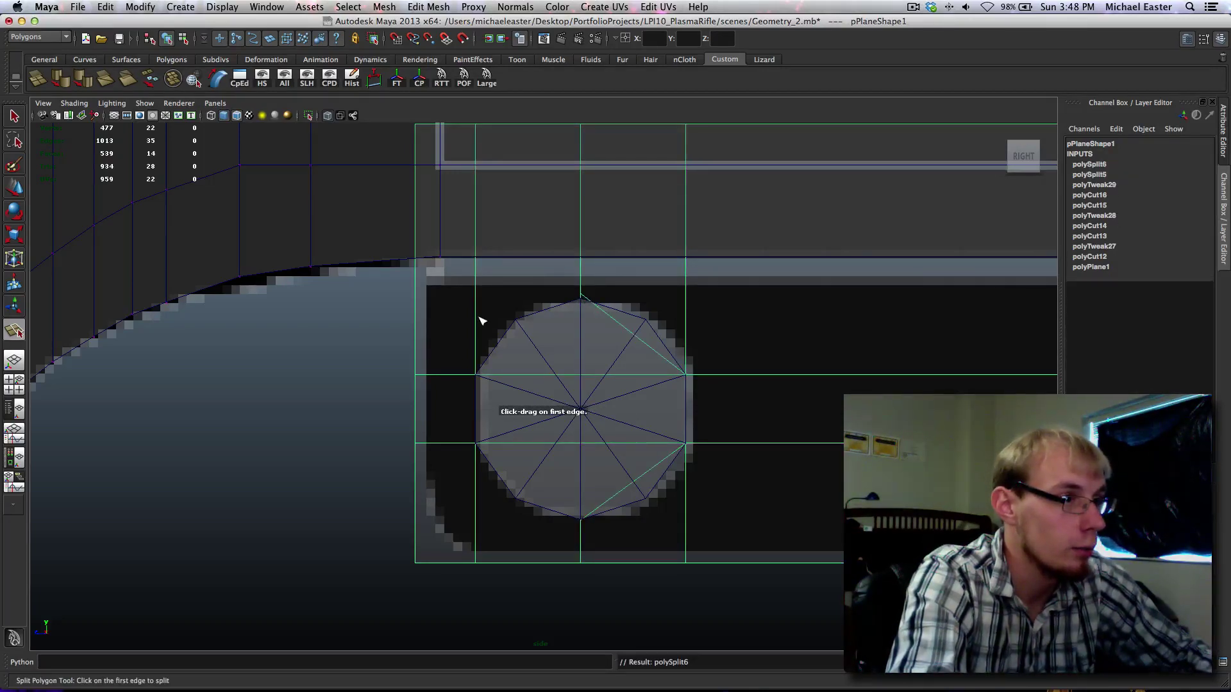
Step: Split the plane diagonally from the highest and lowest points to the two cut intersections nearest the plane's short end
left_click(478, 420)
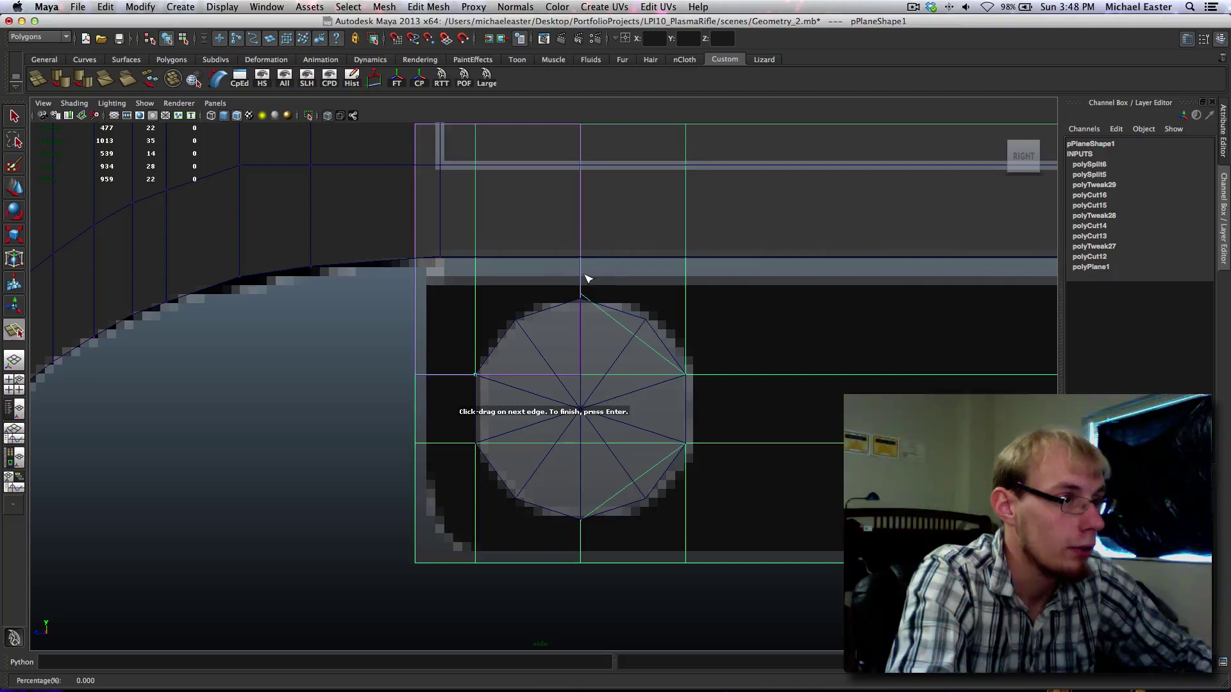
left_click(582, 293)
key("Return")
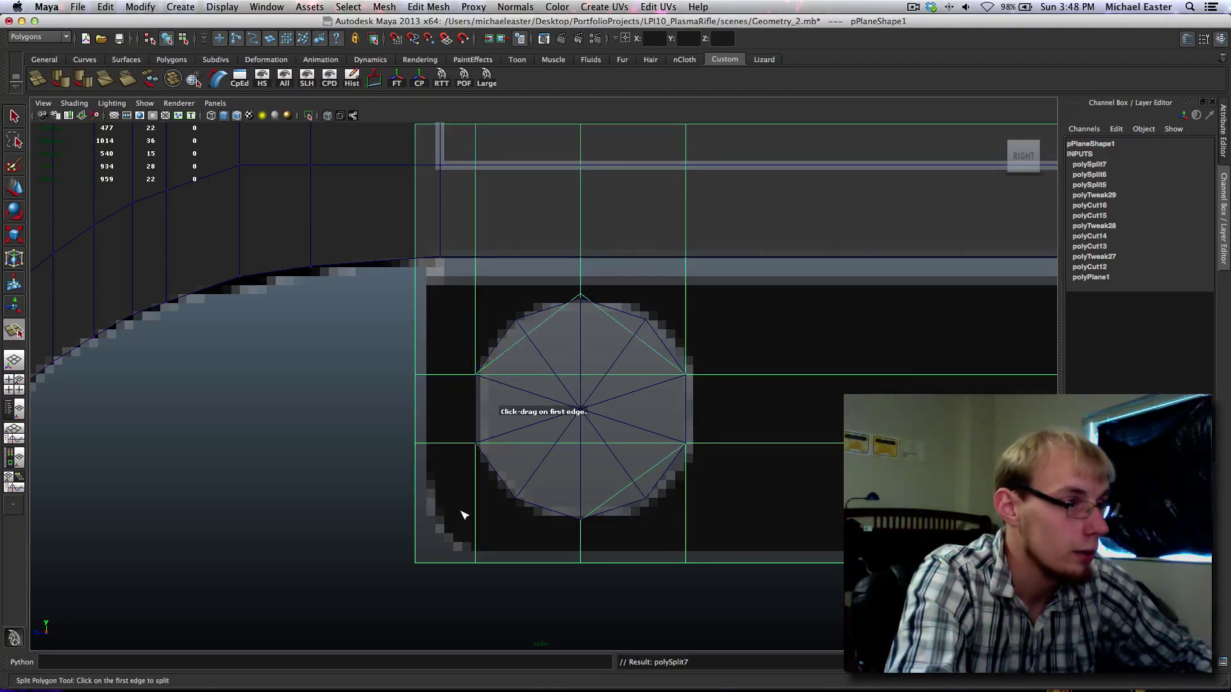
left_click(477, 447)
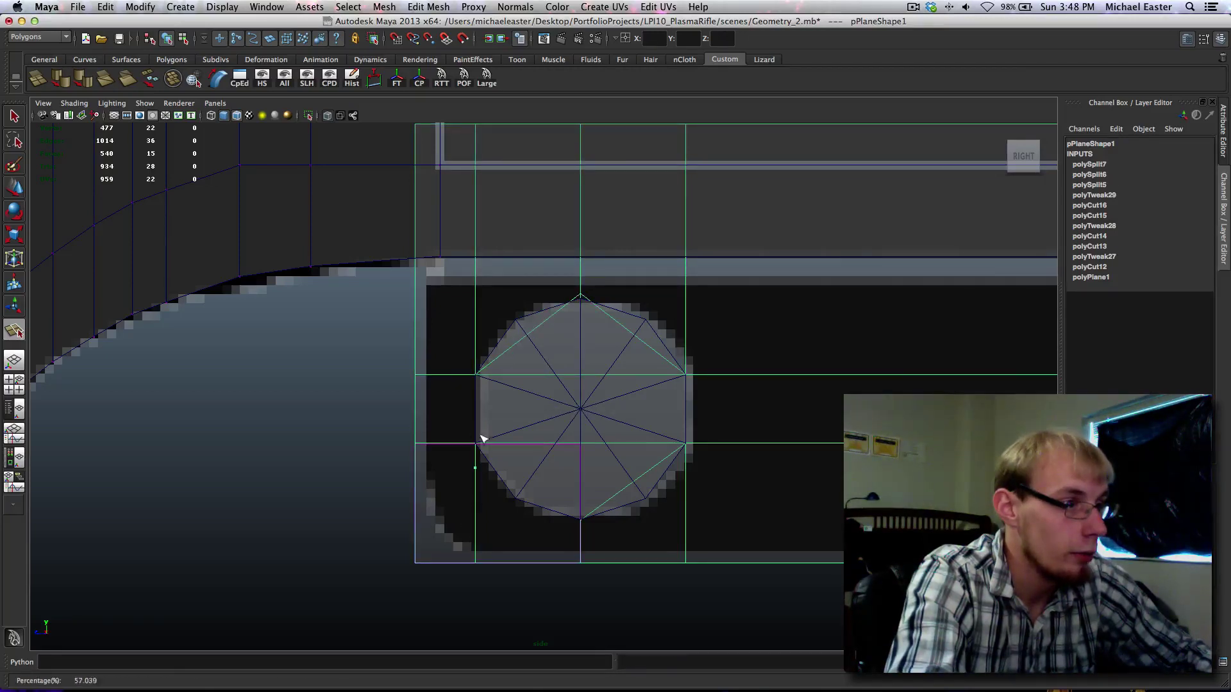
left_click(581, 522)
key("q")
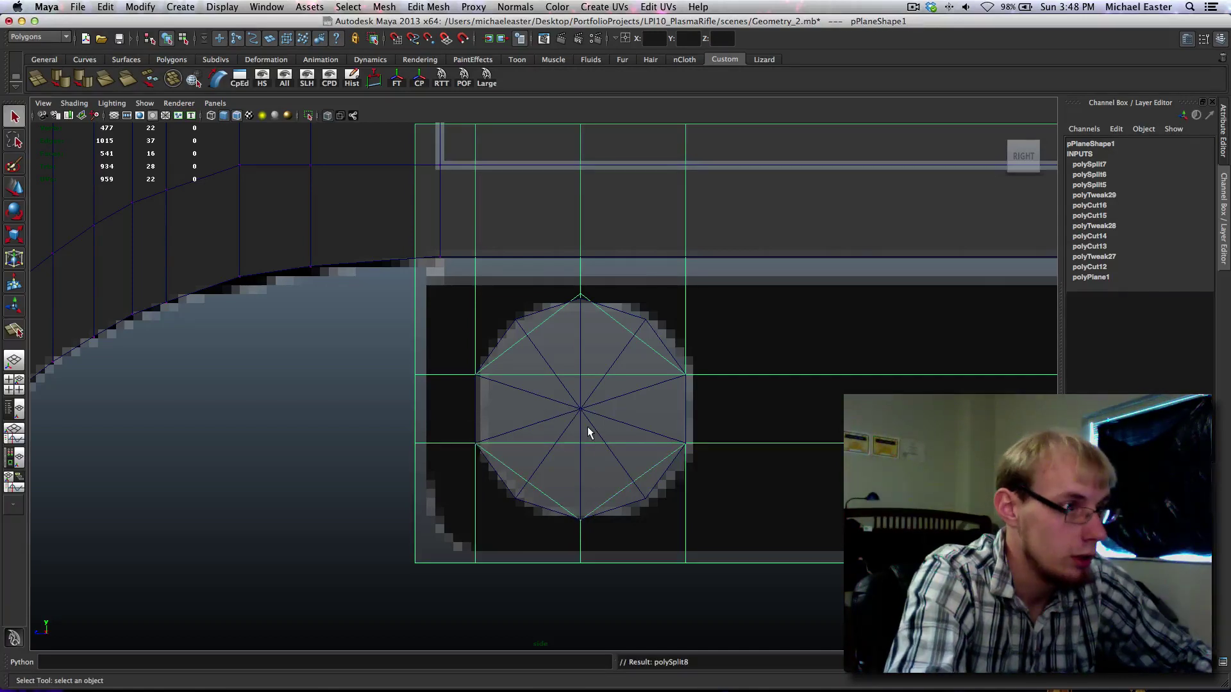
Step: Select the four diagonal edges around the circle and add divisions to them with a division level of 1
right_click_drag(716, 441, 667, 414)
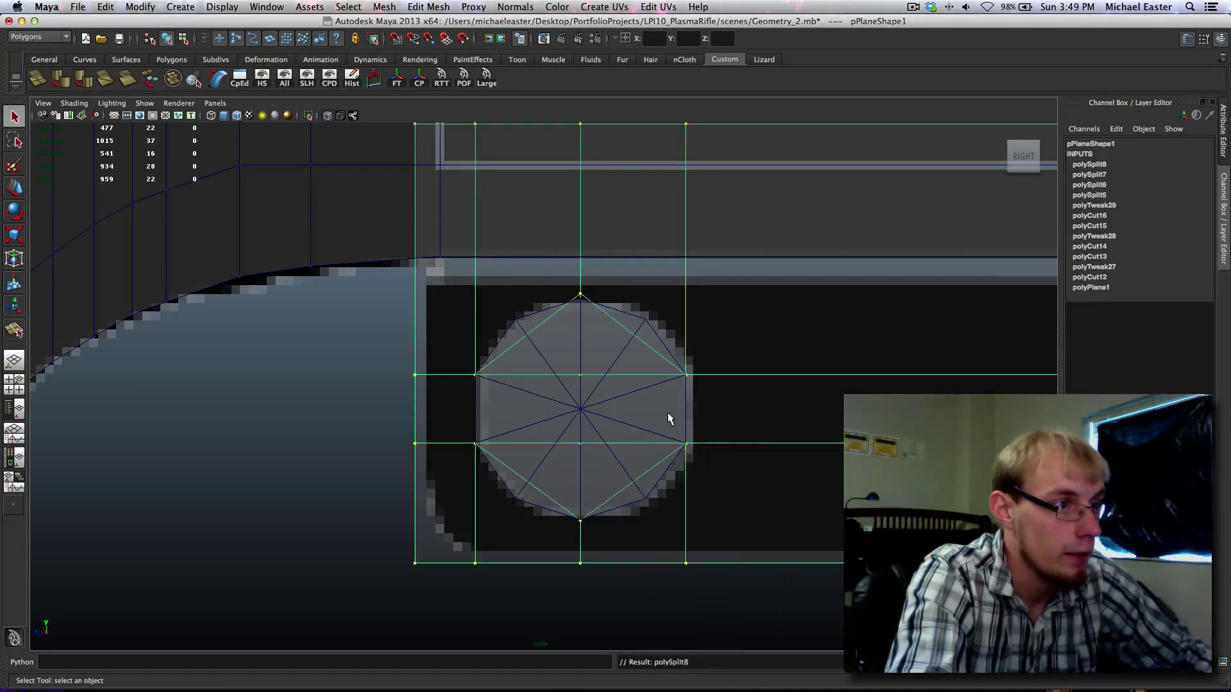
left_click(667, 414)
middle_click_drag(703, 435, 723, 437, "alt")
left_click(772, 503)
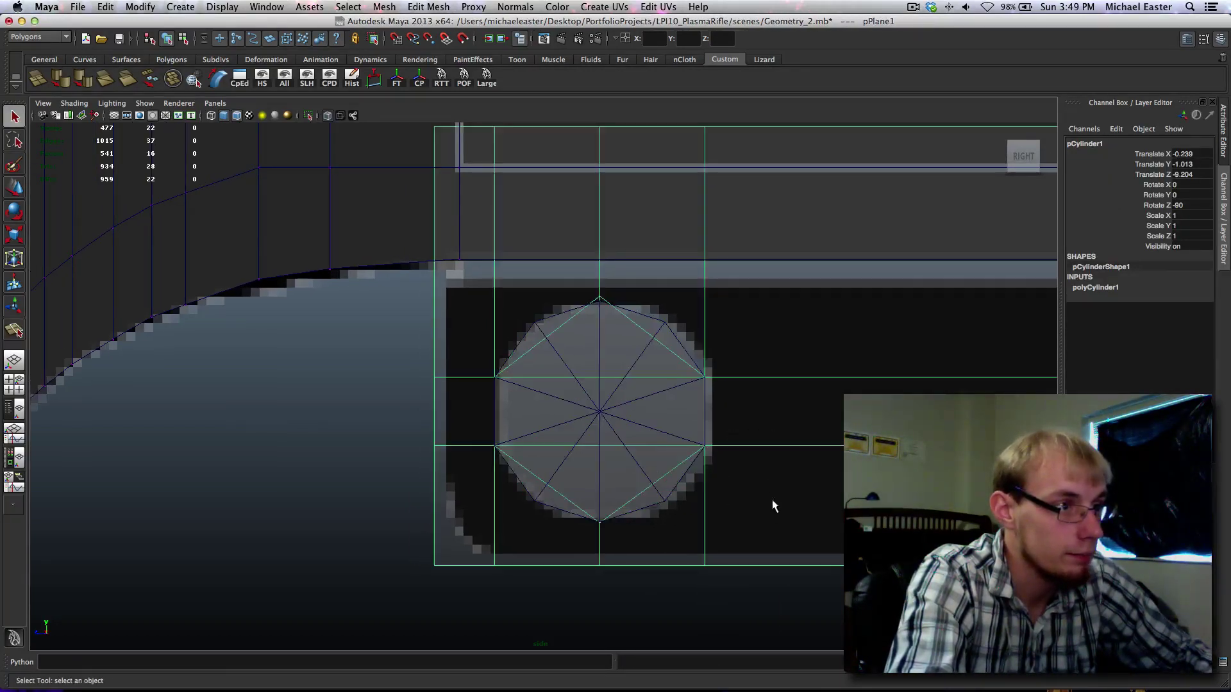
middle_click_drag(743, 485, 702, 472, "alt")
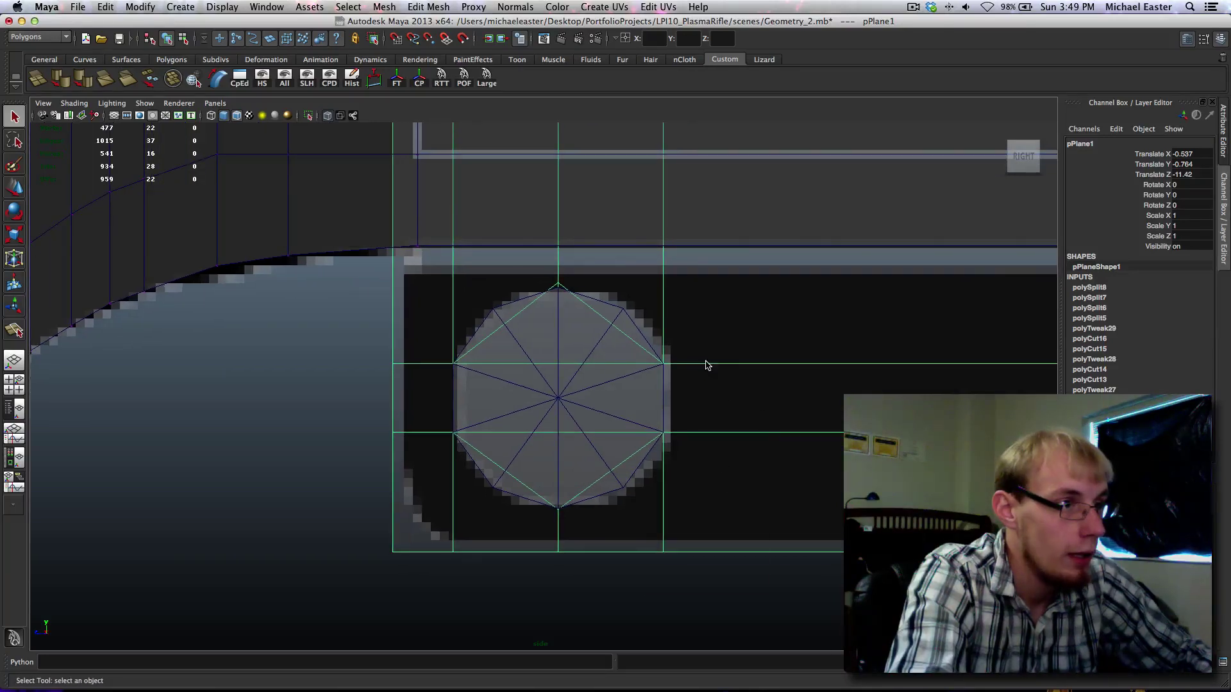
right_click_drag(705, 365, 638, 332)
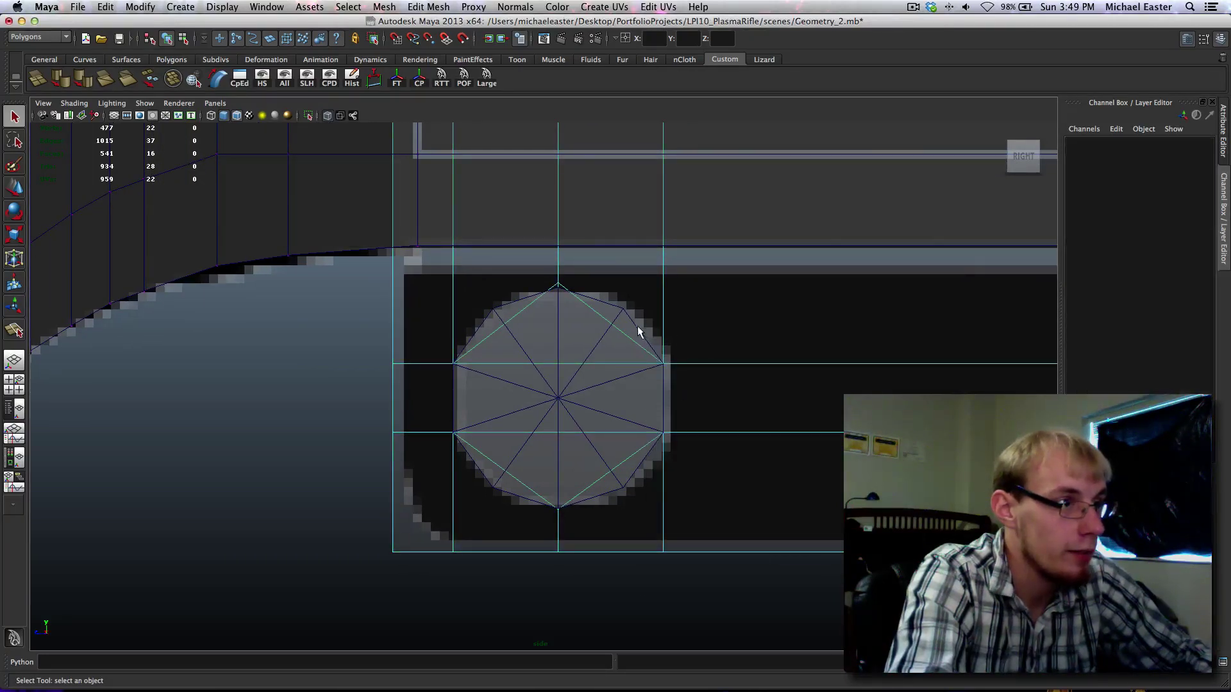
left_click(597, 322)
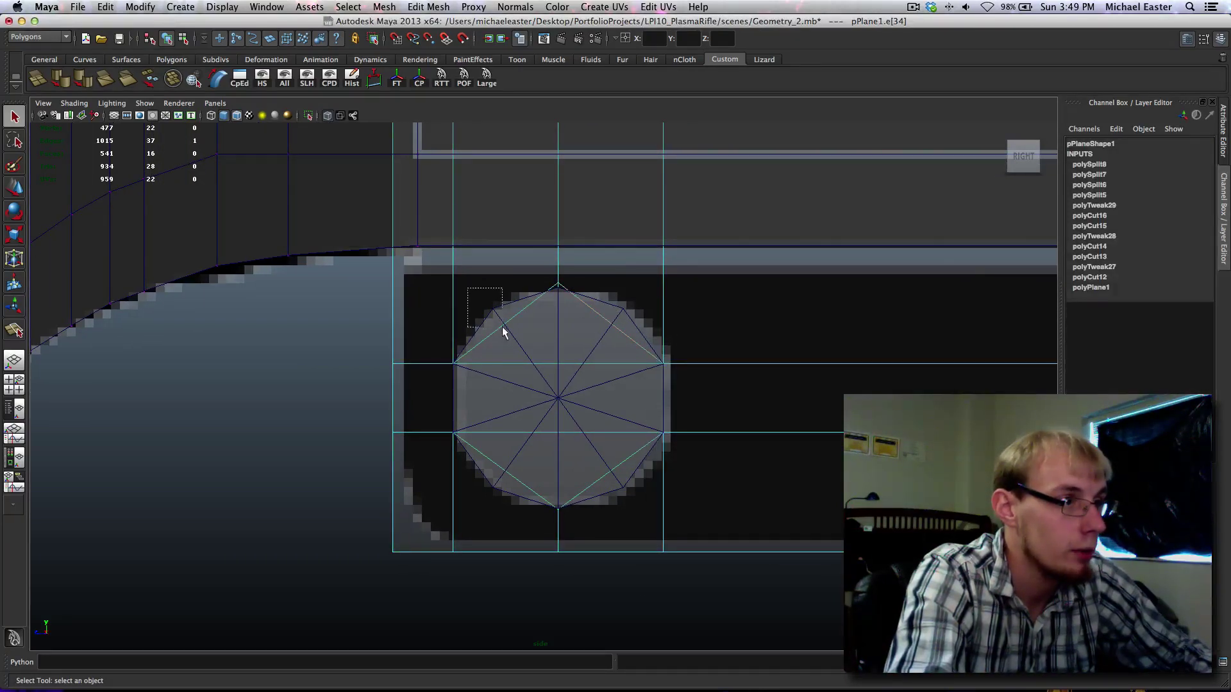
left_click(619, 476)
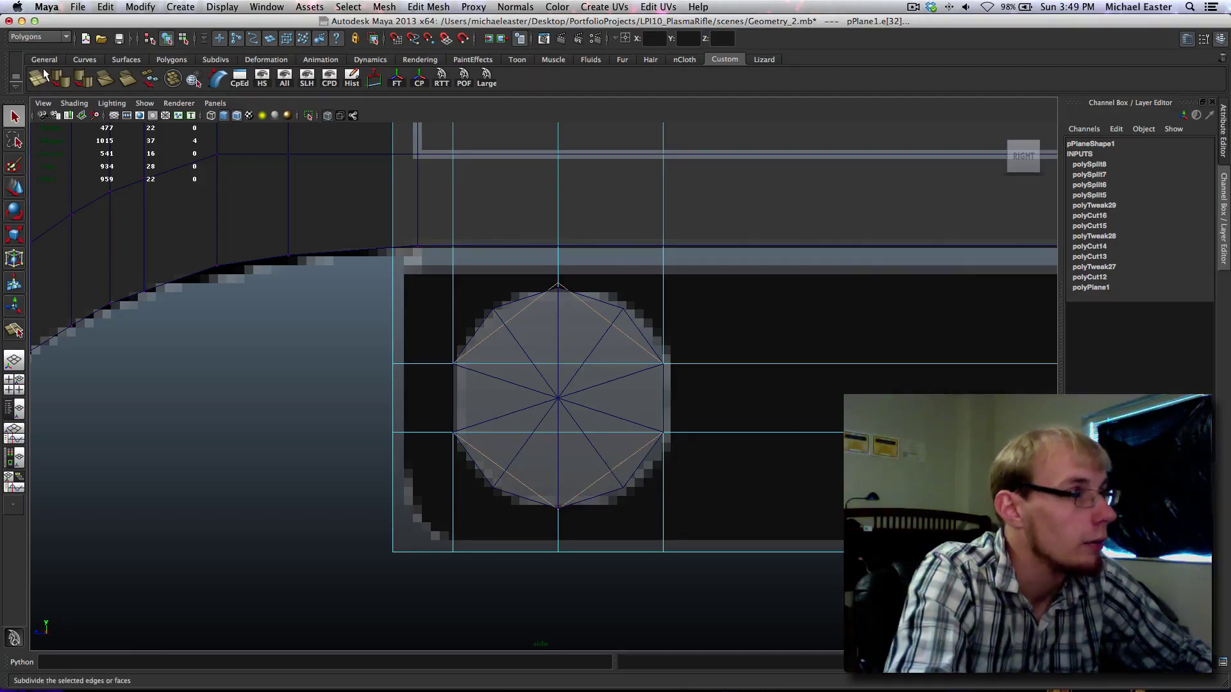
double_click(150, 80)
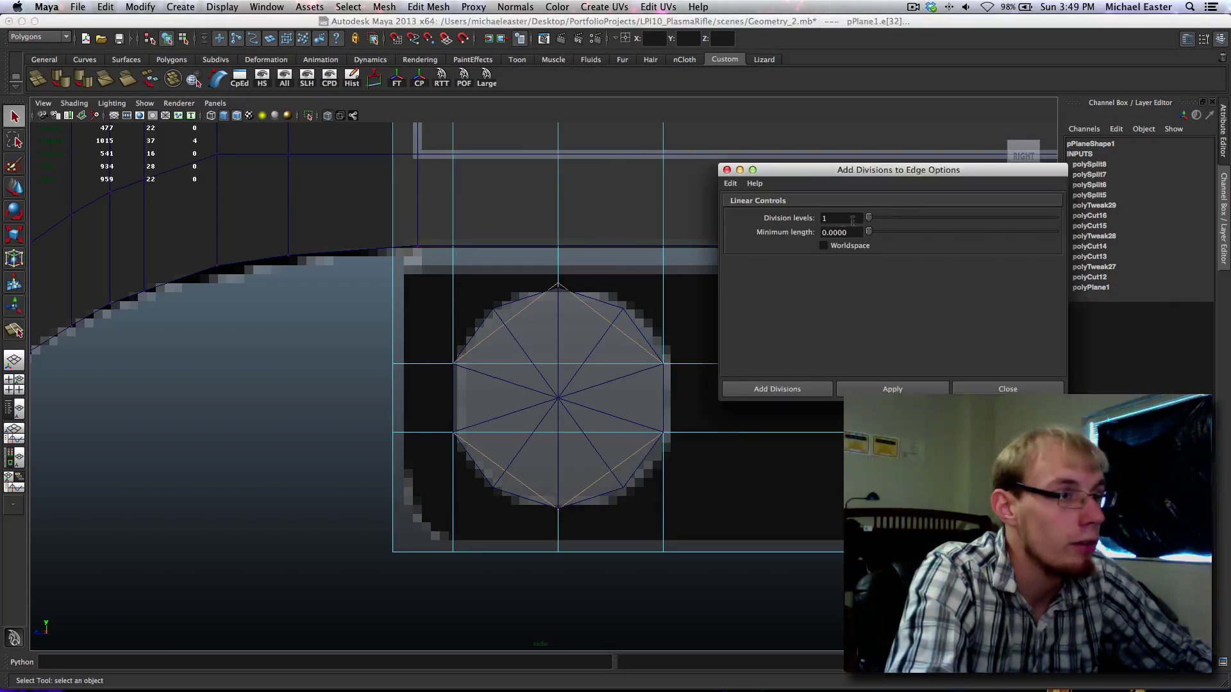
left_click(777, 389)
Step: Delete the cylinder's side faces and outer cap in the perspective view, leaving only the cap next to the plane
right_click_drag(678, 335, 618, 330)
left_click(610, 323)
key("w")
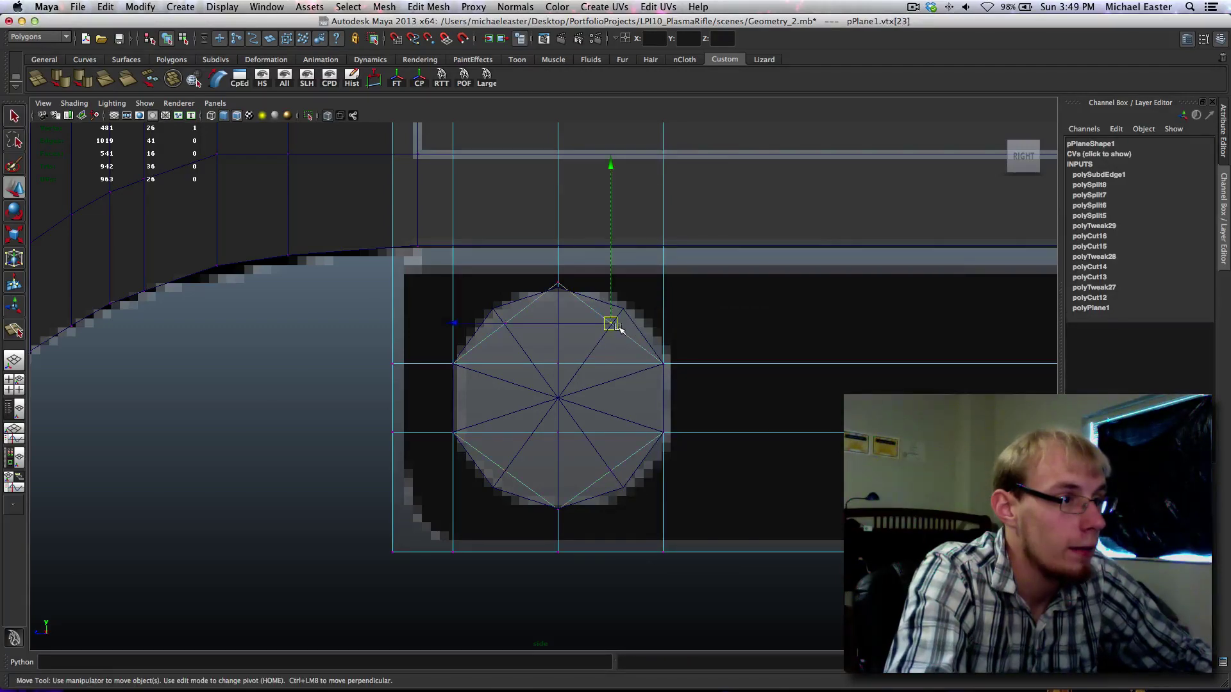
key("space")
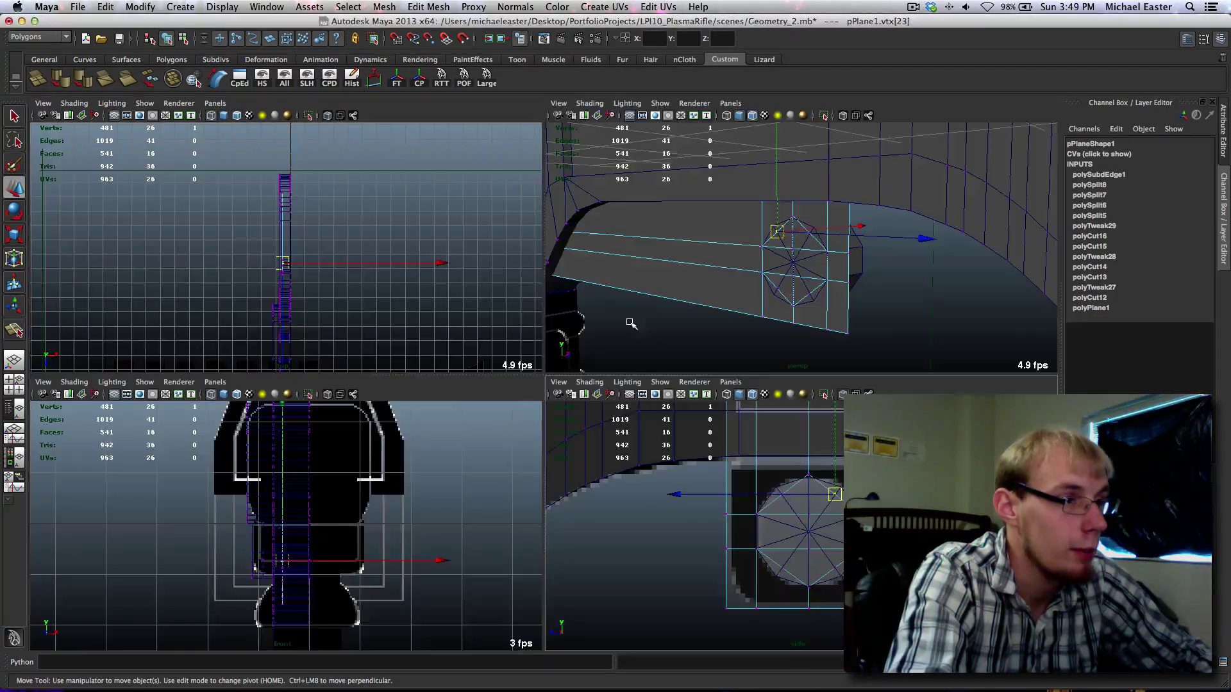
key("space")
left_click_drag(767, 297, 577, 306, "alt")
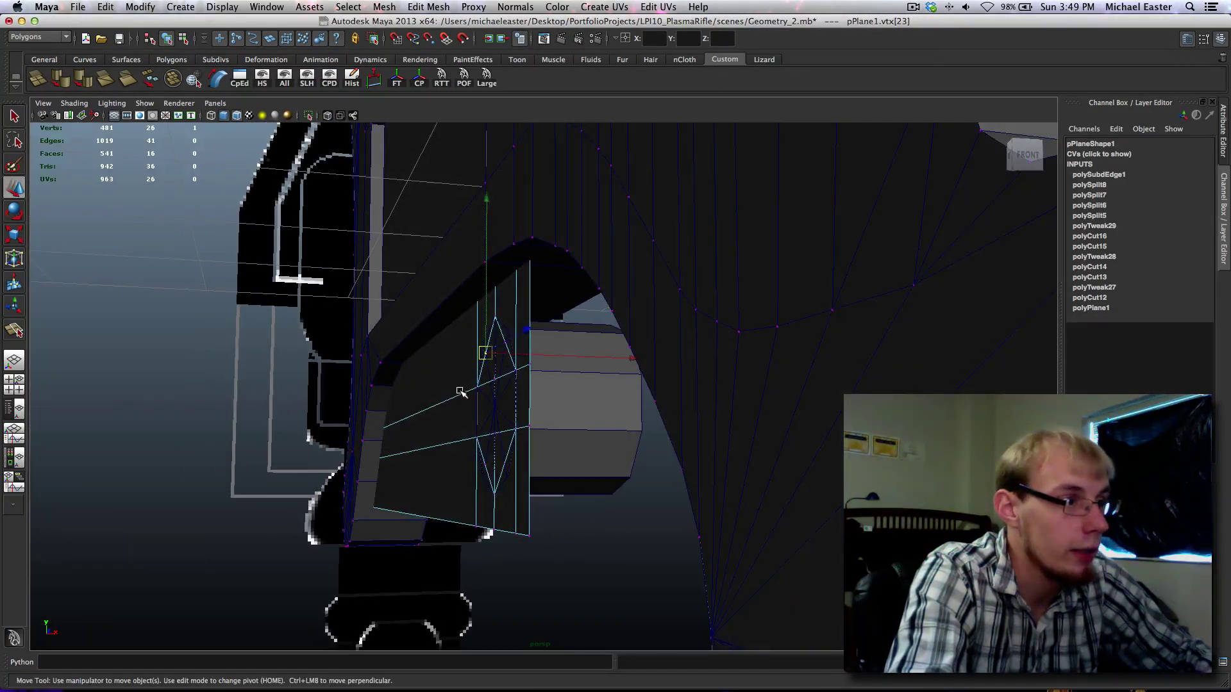
right_click_drag(459, 408, 518, 394)
left_click(585, 406)
right_click_drag(594, 410, 597, 430)
left_click_drag(597, 430, 566, 341, "alt")
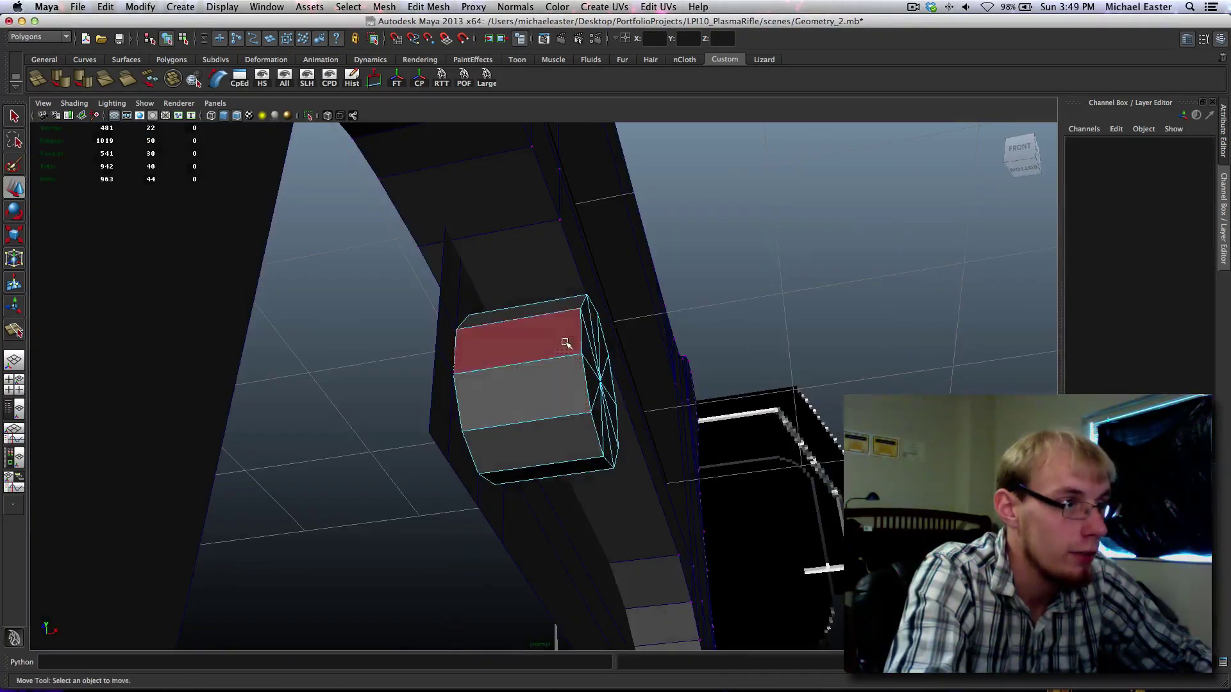
left_click_drag(551, 249, 689, 507)
key("Delete")
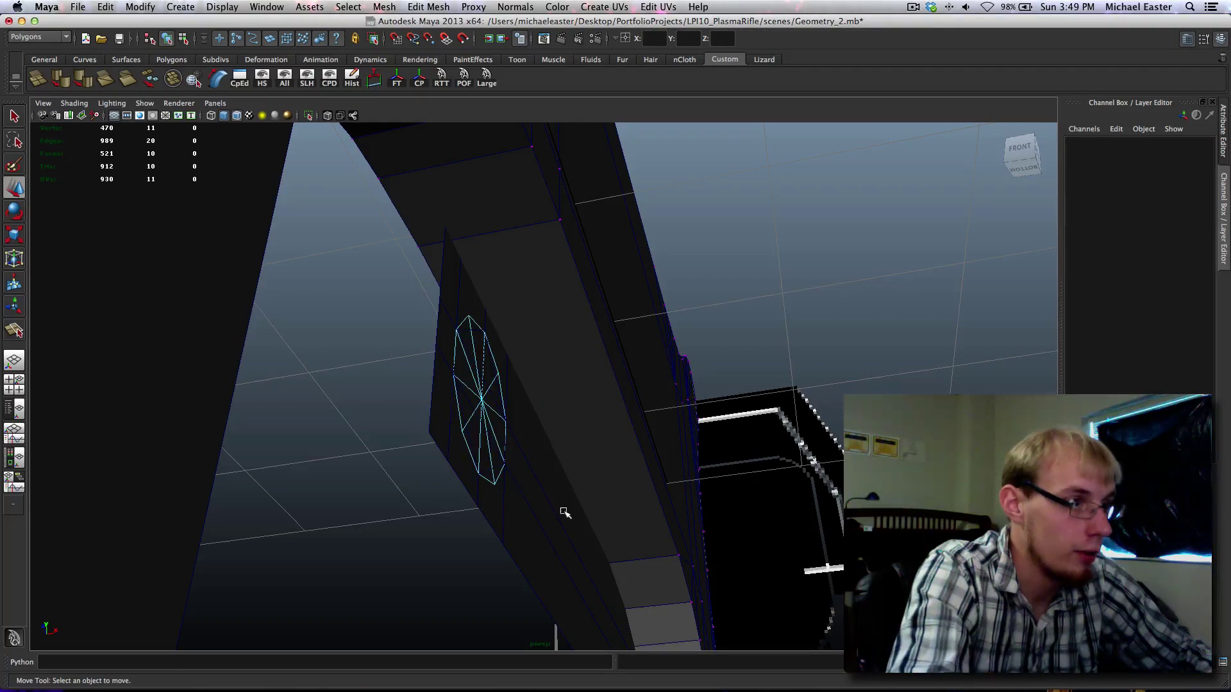
Step: Center the pivot of the remaining cylinder cap and snap it along X onto the plane
right_click(476, 430)
left_click(520, 413)
left_click(478, 417)
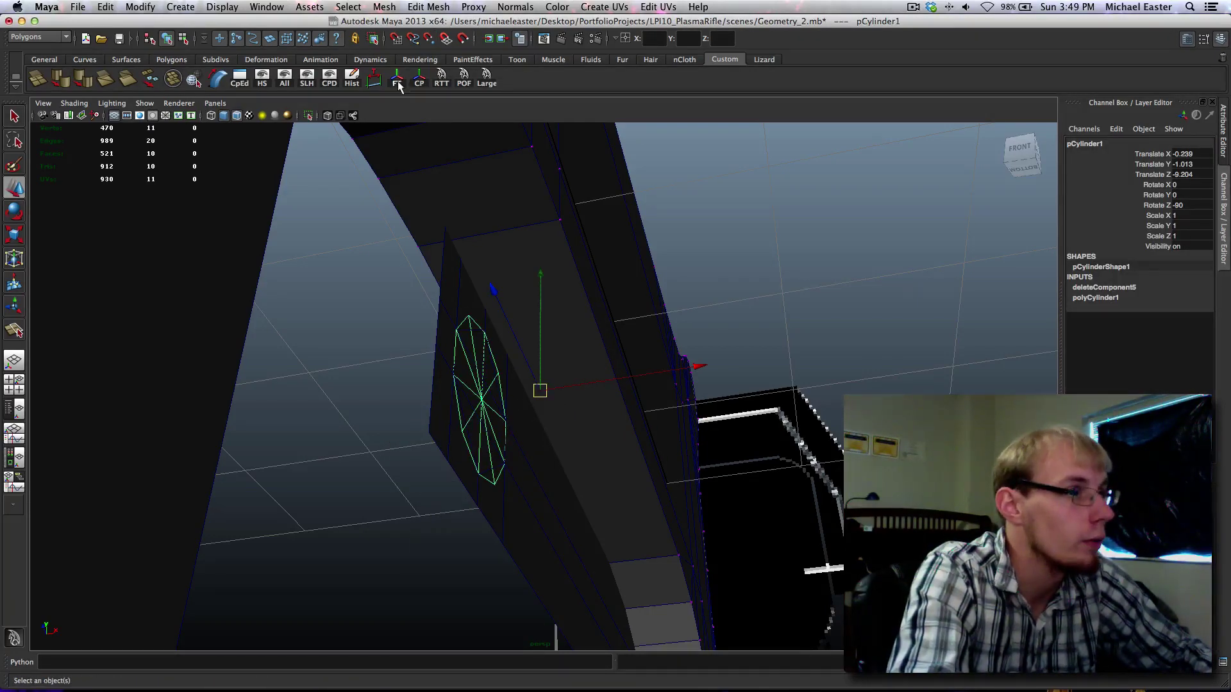
left_click(418, 78)
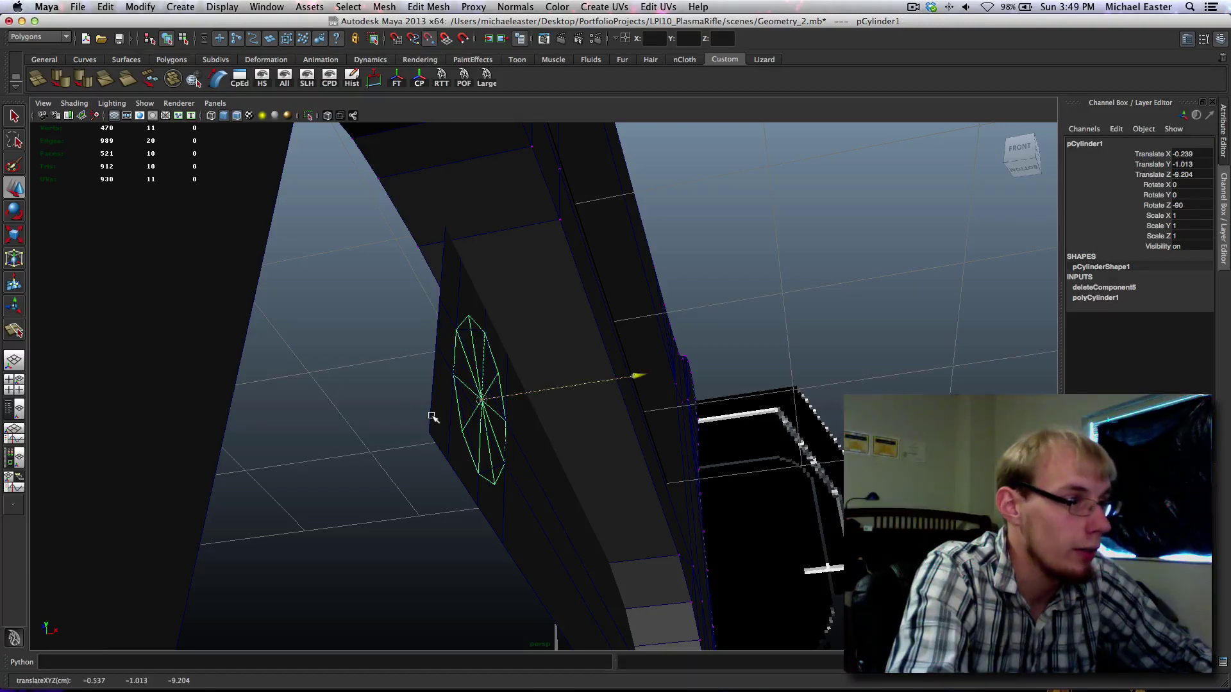
Step: Snap the plane's four new diagonal midpoint vertices onto the matching rim vertices of the cylinder cap
left_click_drag(311, 357, 470, 383, "alt")
left_click(447, 431)
right_click_drag(448, 400, 392, 398)
key("q")
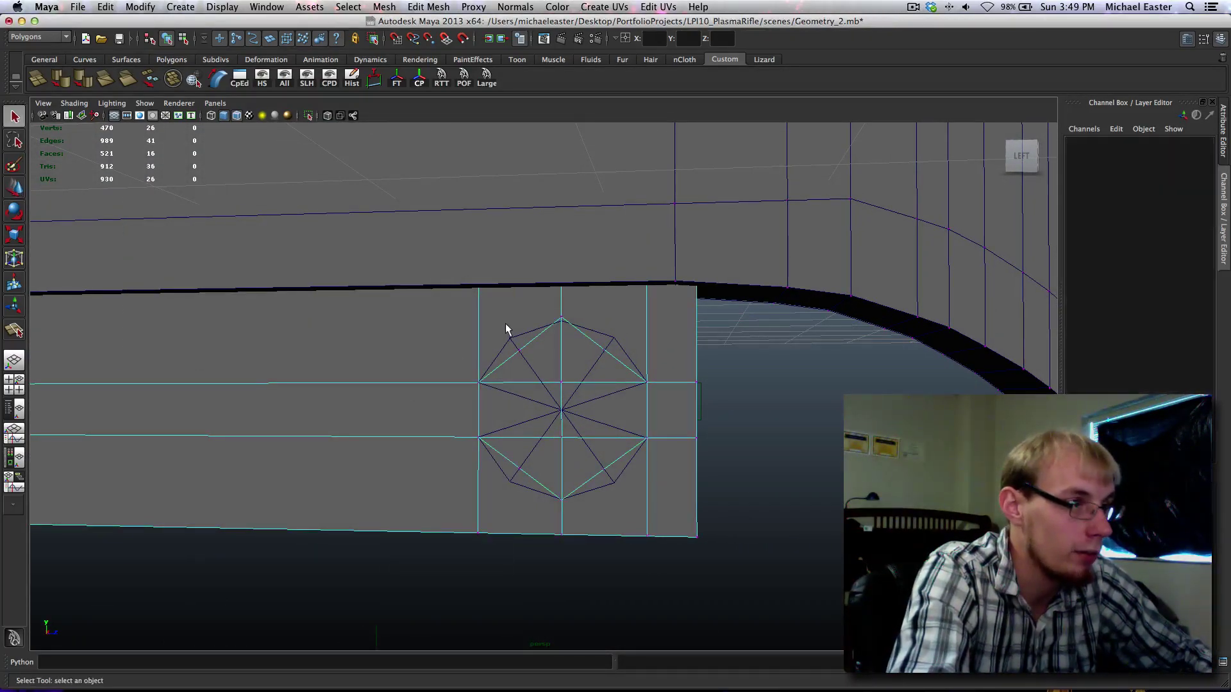
left_click_drag(506, 326, 533, 369)
key("w")
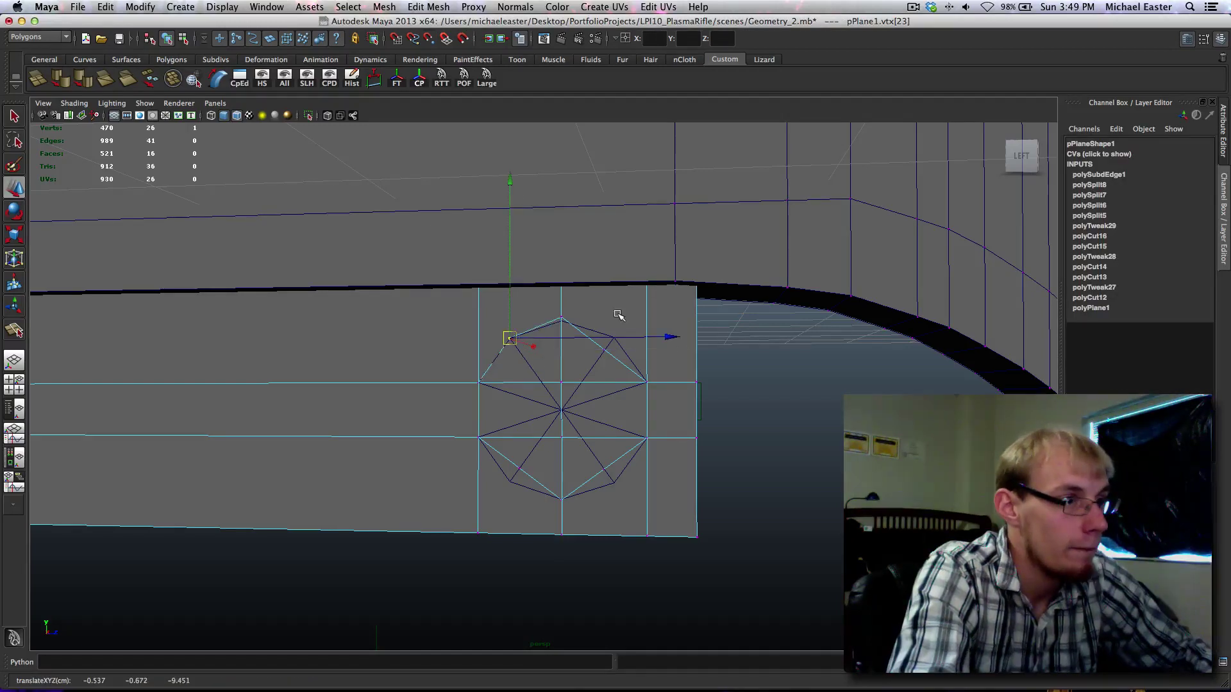
left_click(608, 347)
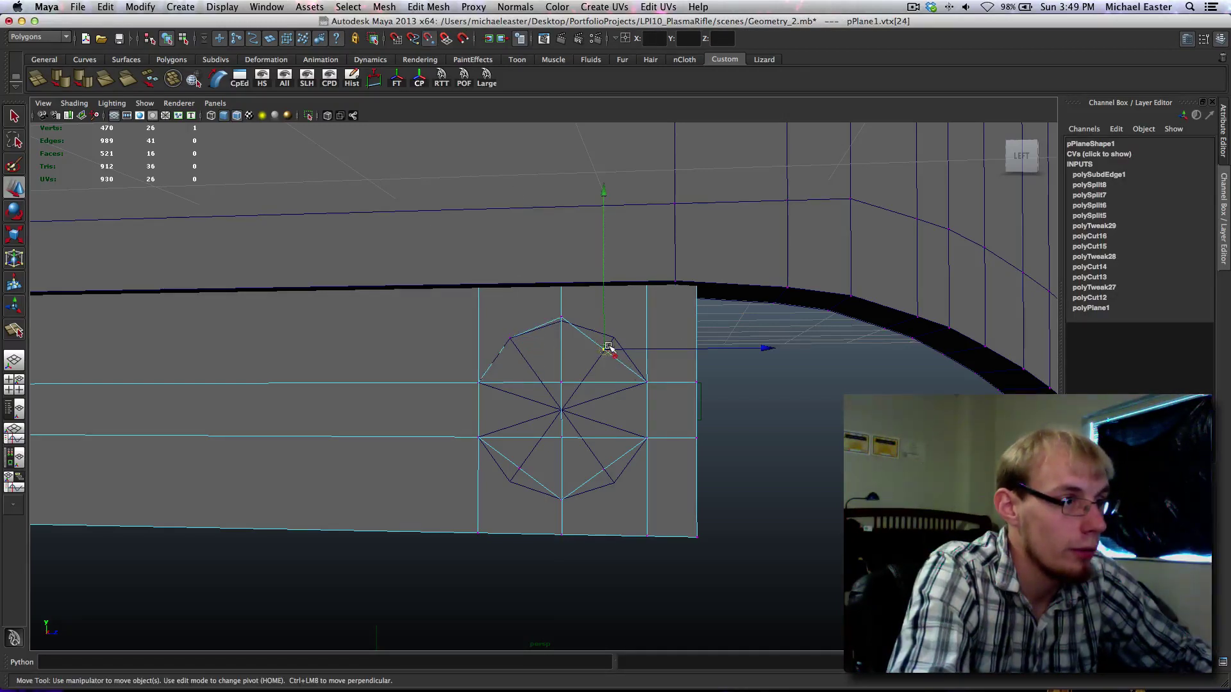
left_click(611, 479)
left_click(511, 481)
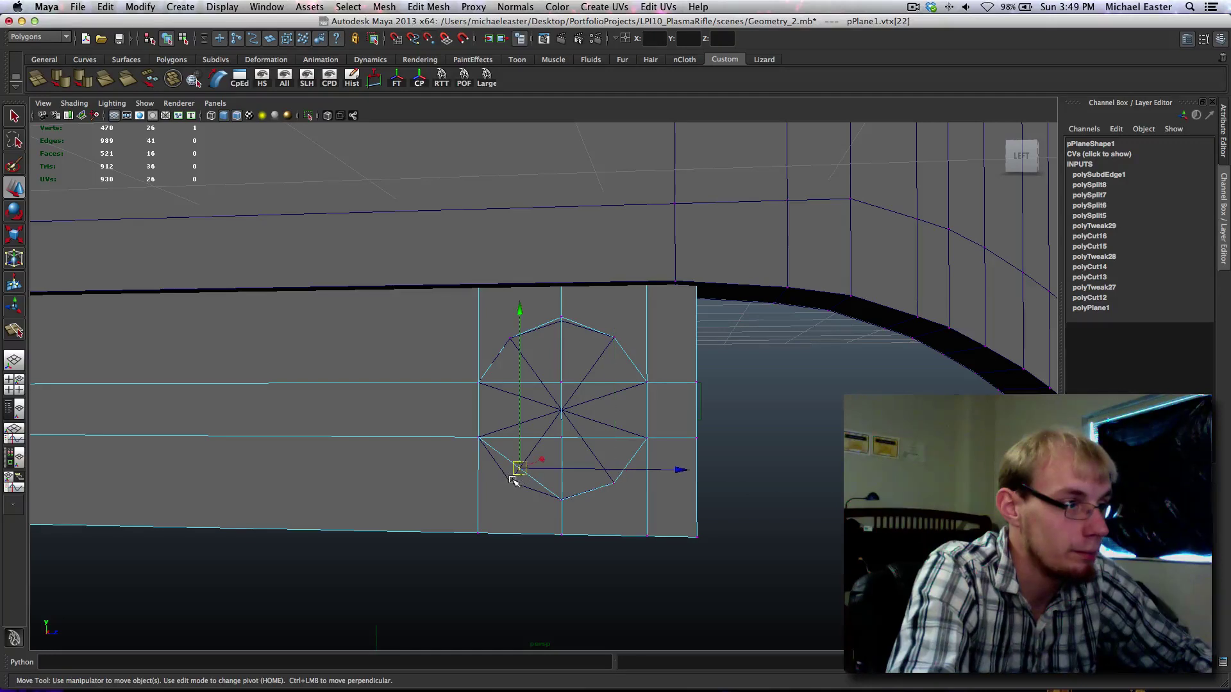
Step: Snap the plane's remaining six circle vertices, starting with the bottom and top ones, onto the matching rim vertices of the cylinder cap
left_click_drag(541, 471, 595, 538)
key("v")
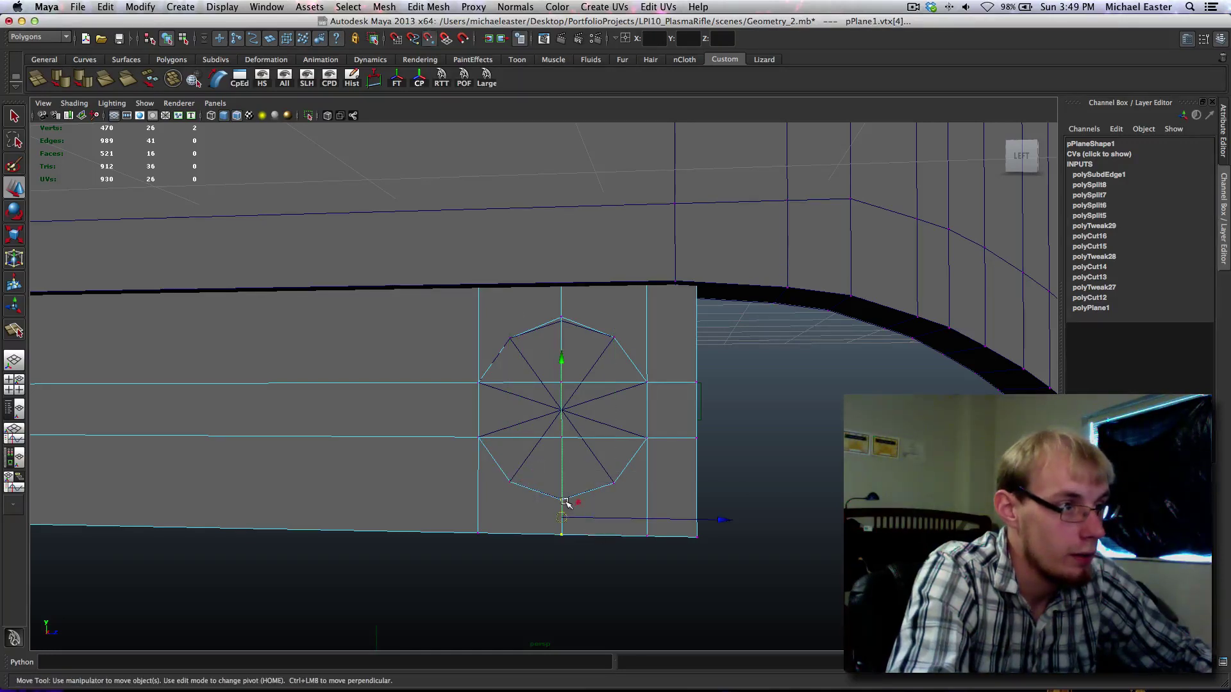
left_click(563, 502)
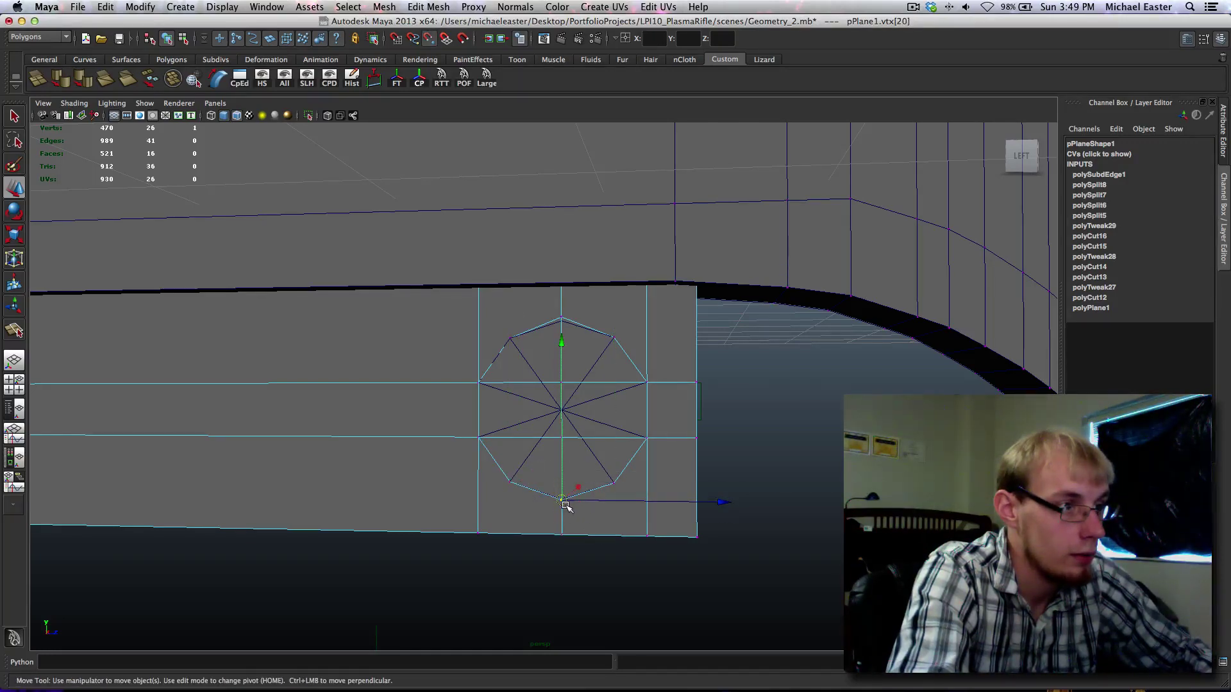
left_click(561, 319)
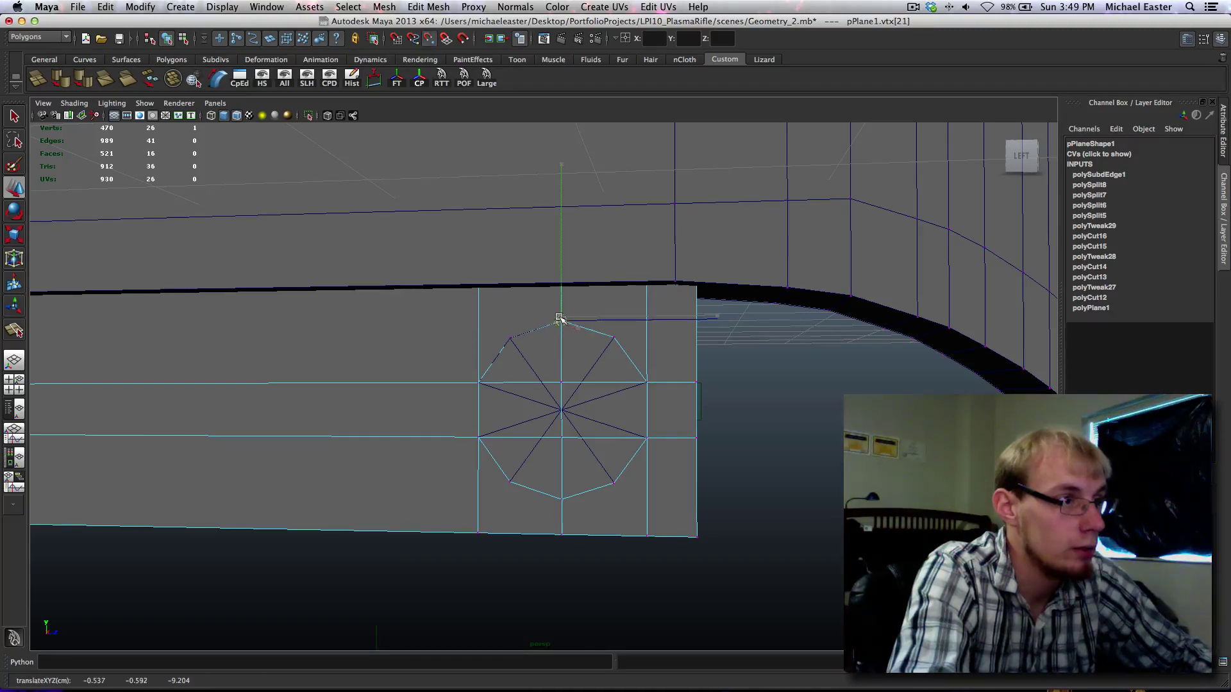
left_click(646, 383)
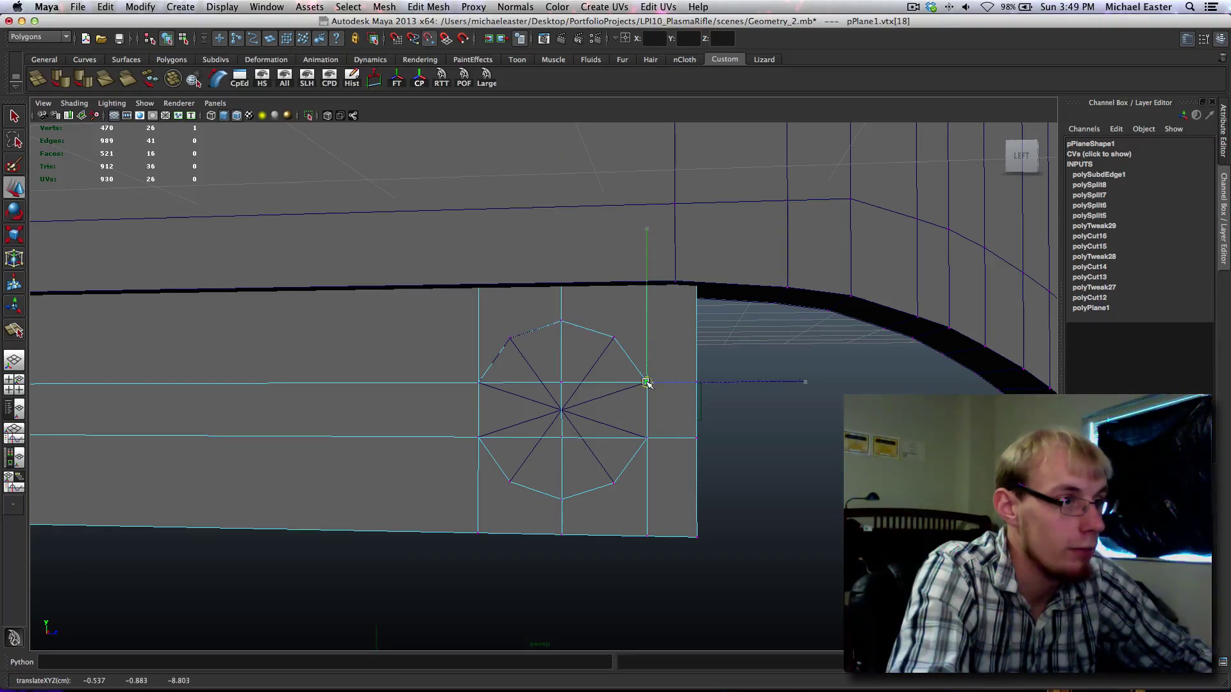
left_click(647, 439)
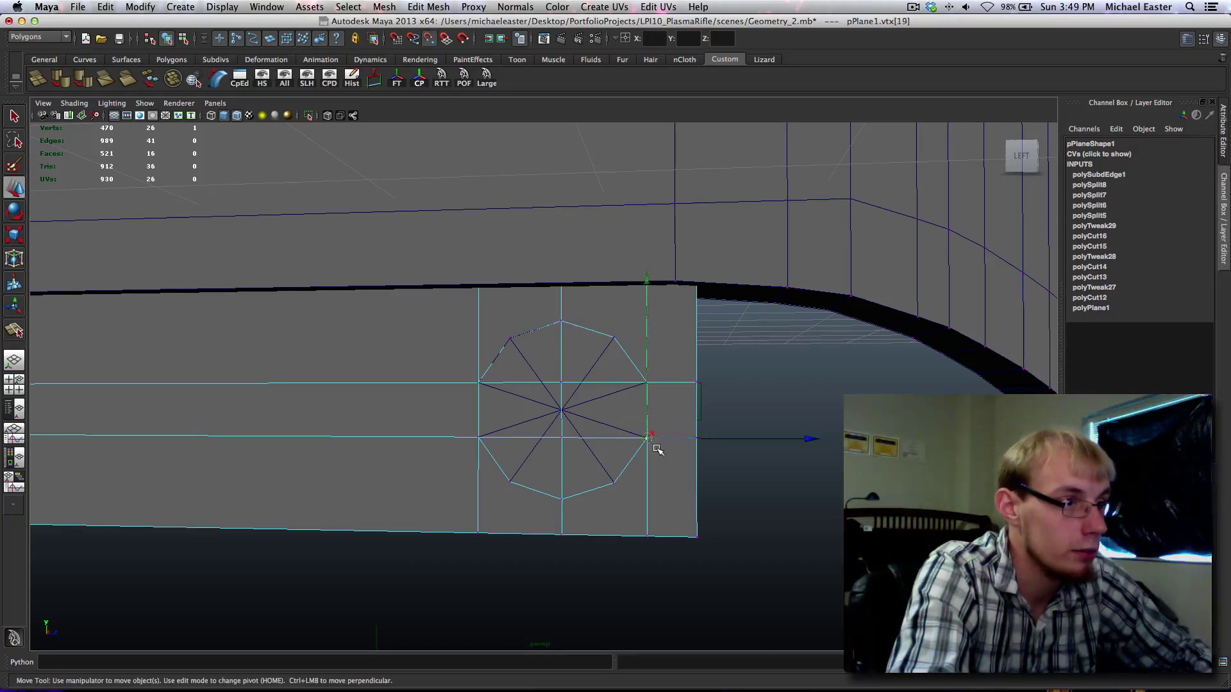
left_click(484, 439)
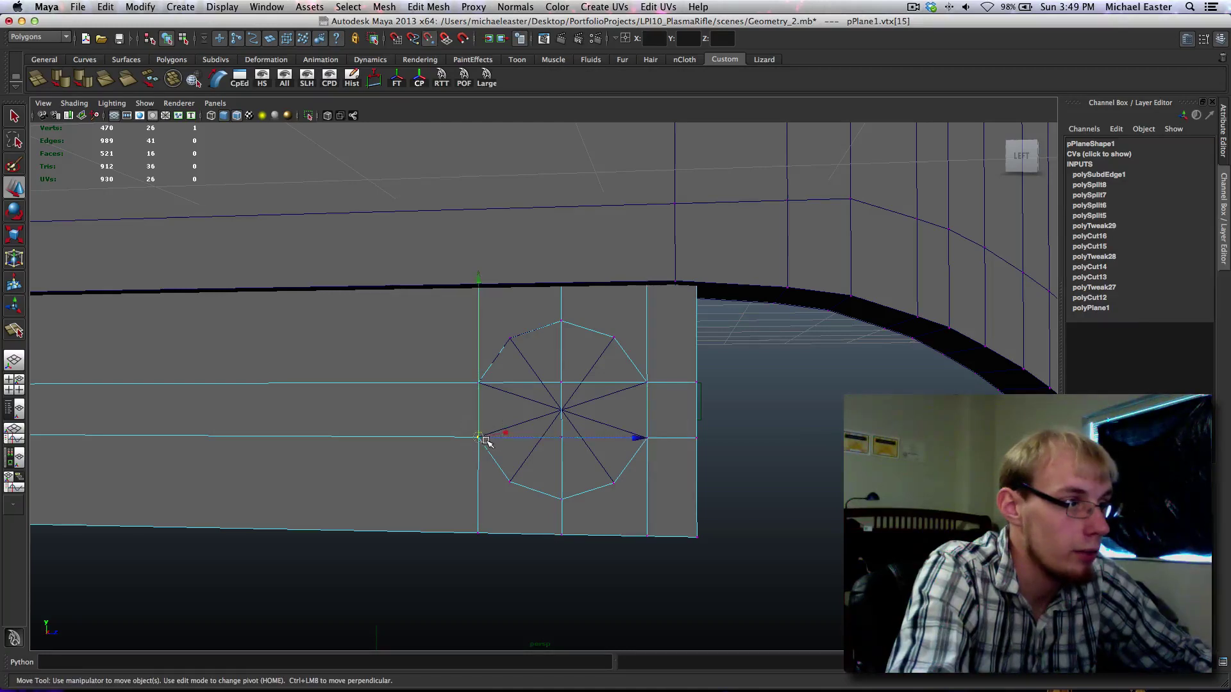
left_click(481, 384)
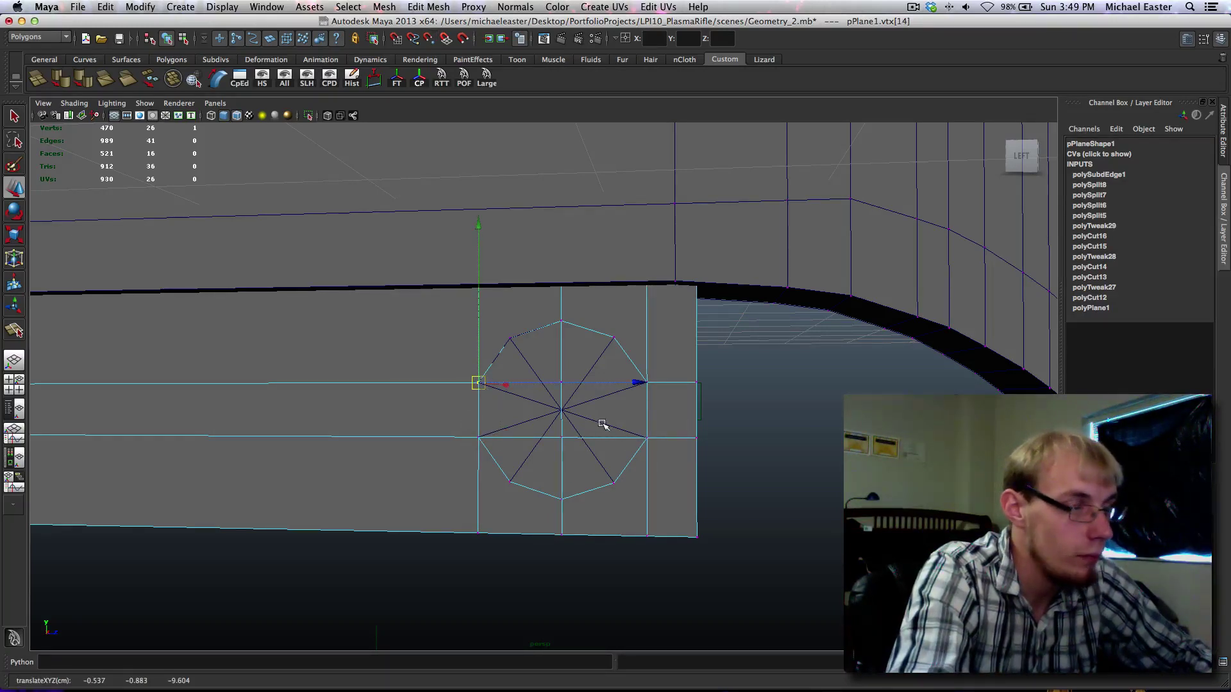
Step: Select the leftover cylinder cap in the side view and delete it, leaving only the plane
key("space")
key("space")
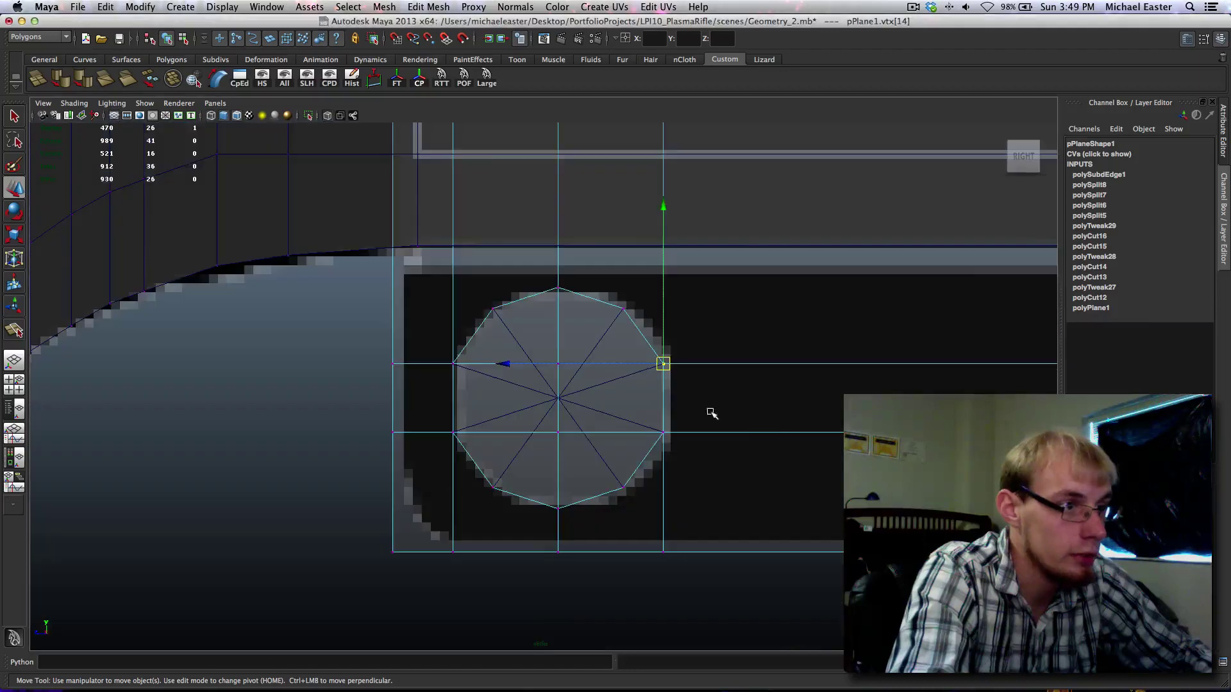
key("q")
key("F8")
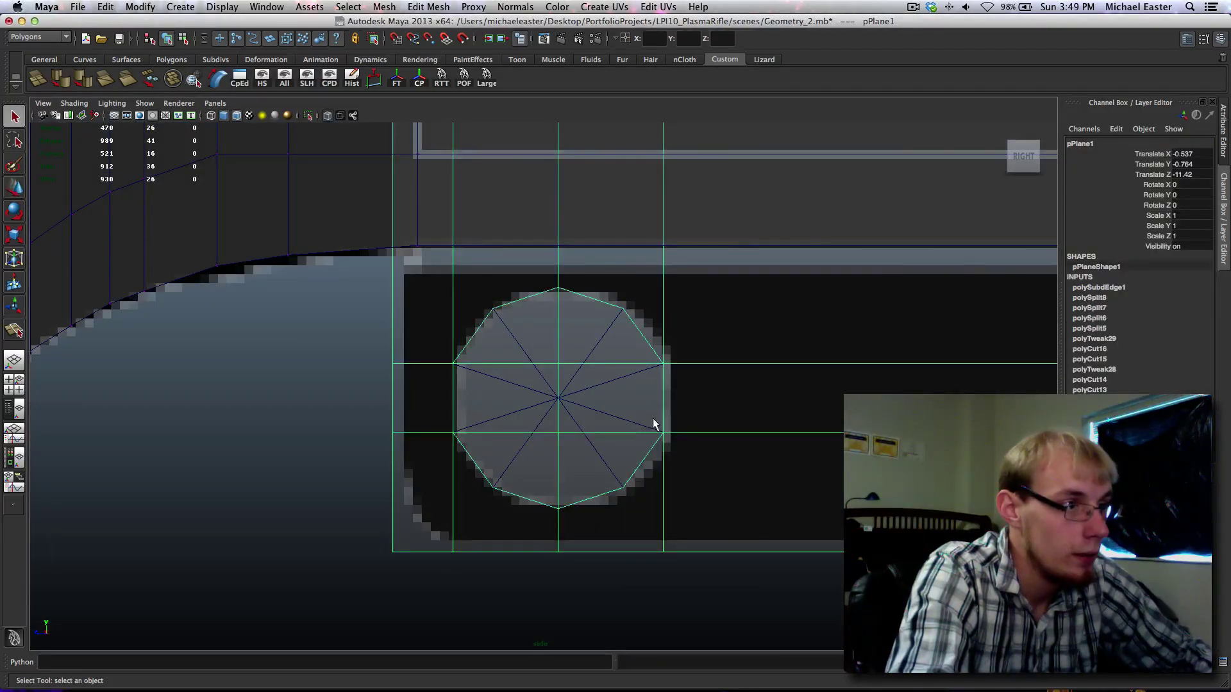
left_click(506, 118)
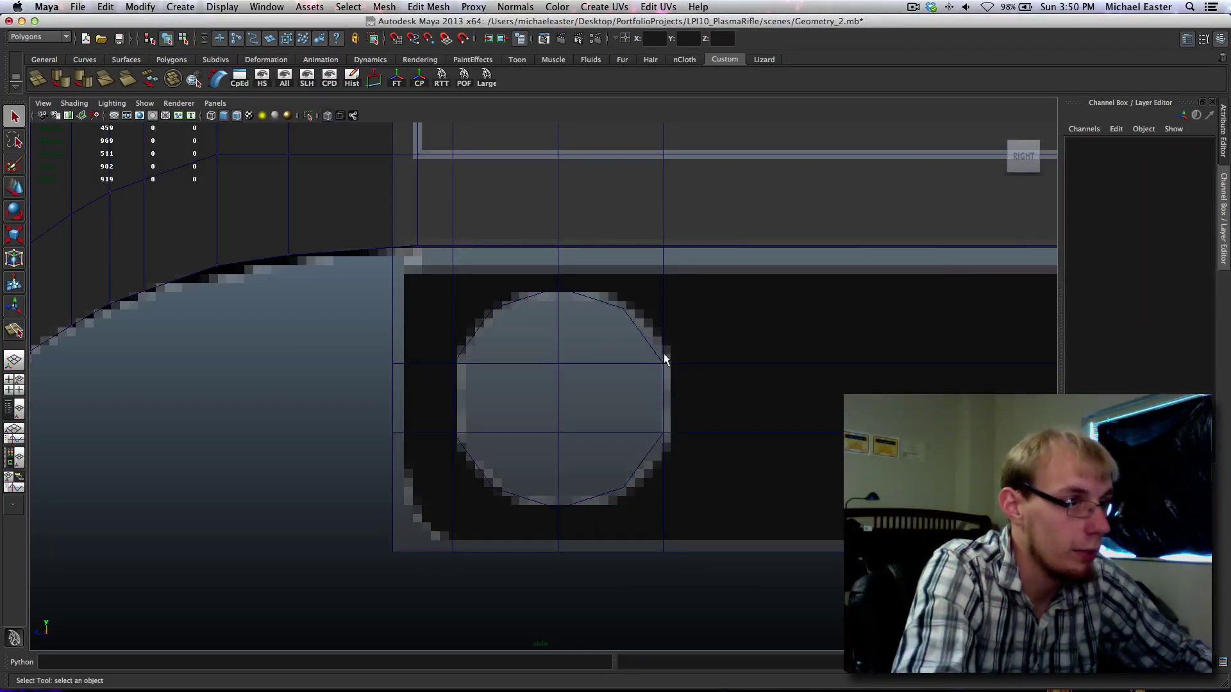
Step: Delete the six plane faces inside the ten-sided circle to open the round hole
right_click_drag(664, 359, 671, 391)
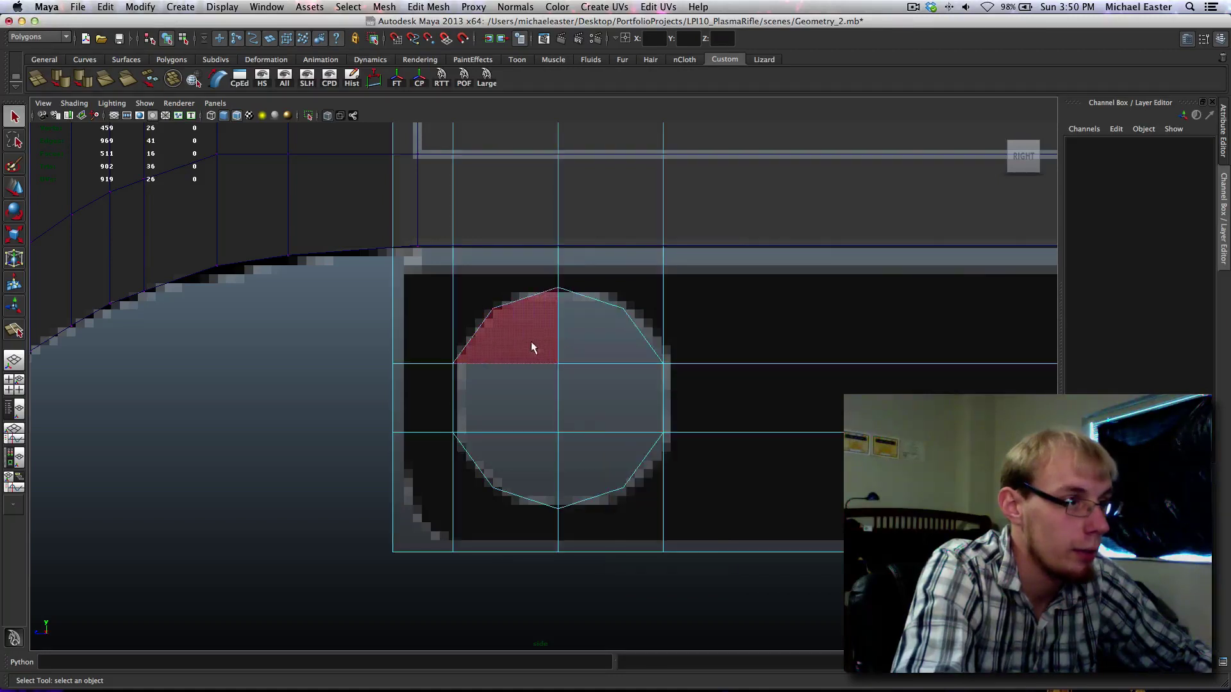
left_click_drag(585, 448, 585, 449)
key("Delete")
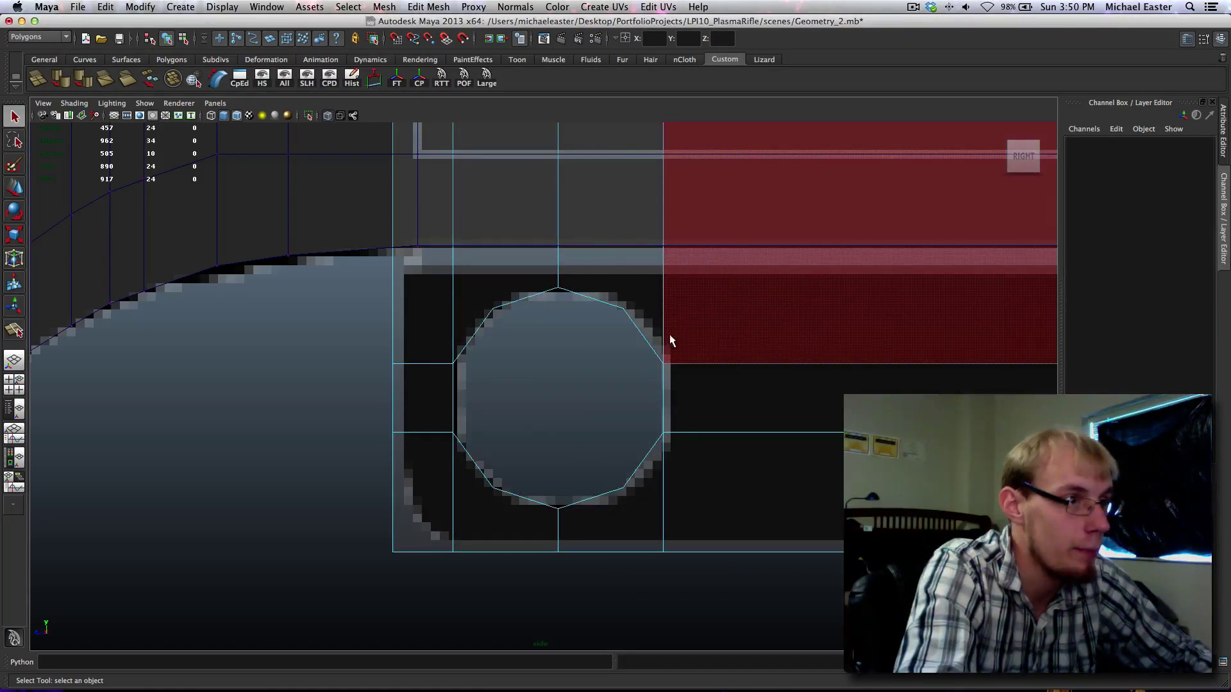
Step: Merge the four border vertices on the plane's left side into its upper-left and lower-left corner vertices with the Merge Vertex Tool
middle_click_drag(680, 361, 687, 410, "alt")
scroll(687, 410, "down", 8)
middle_click_drag(586, 398, 566, 404, "alt")
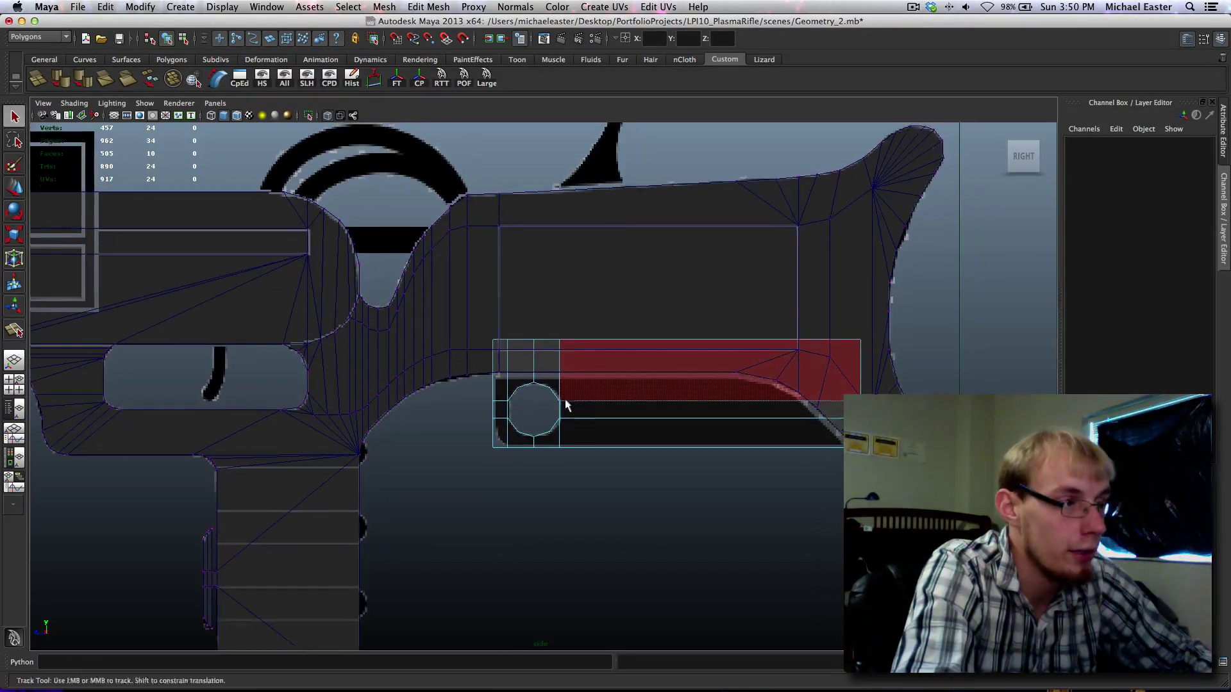
scroll(568, 407, "up", 3)
scroll(571, 472, "up", 2)
right_click_drag(579, 424, 648, 387)
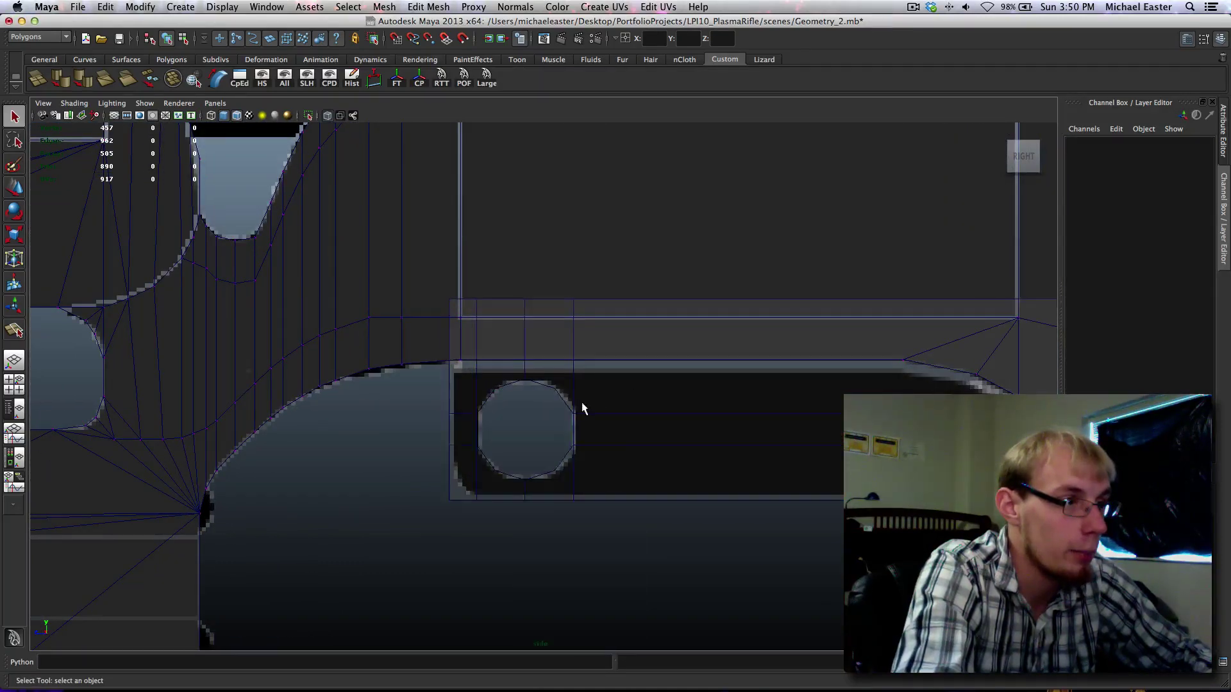
left_click(583, 408)
middle_click_drag(608, 386, 683, 374, "alt")
right_click_drag(553, 373, 497, 376)
left_click_drag(500, 379, 531, 410)
left_click_drag(571, 286, 574, 293, "shift")
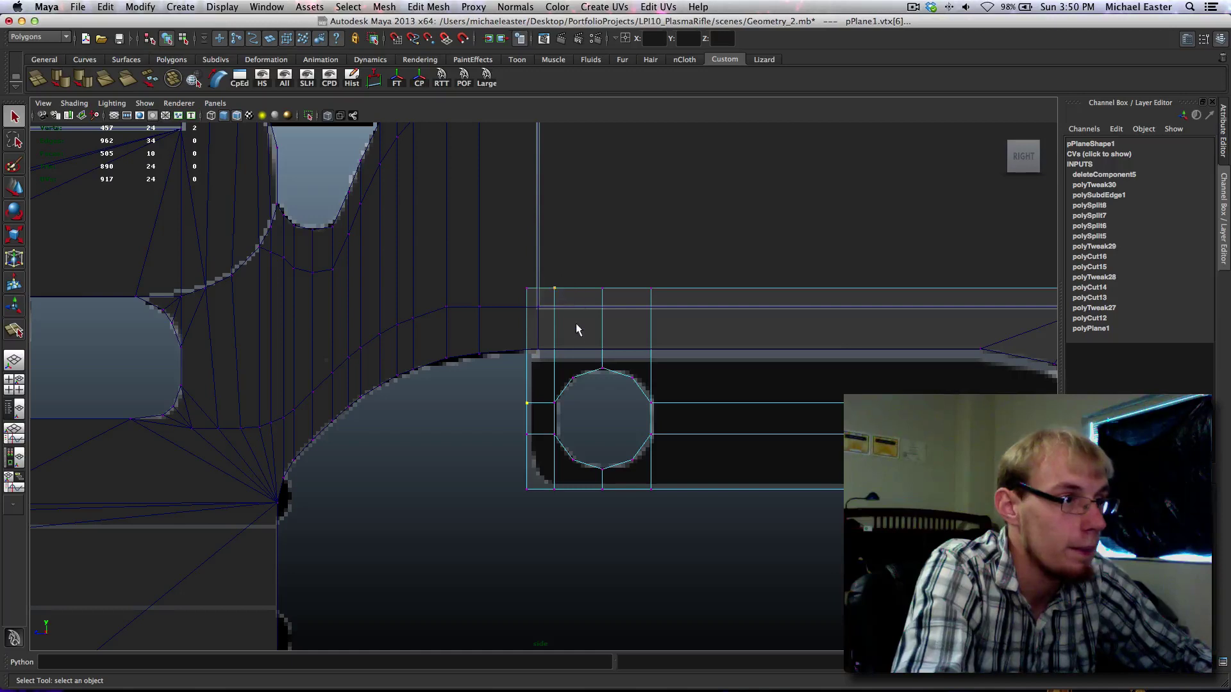
right_click_drag(576, 340, 566, 292, "shift")
key("y")
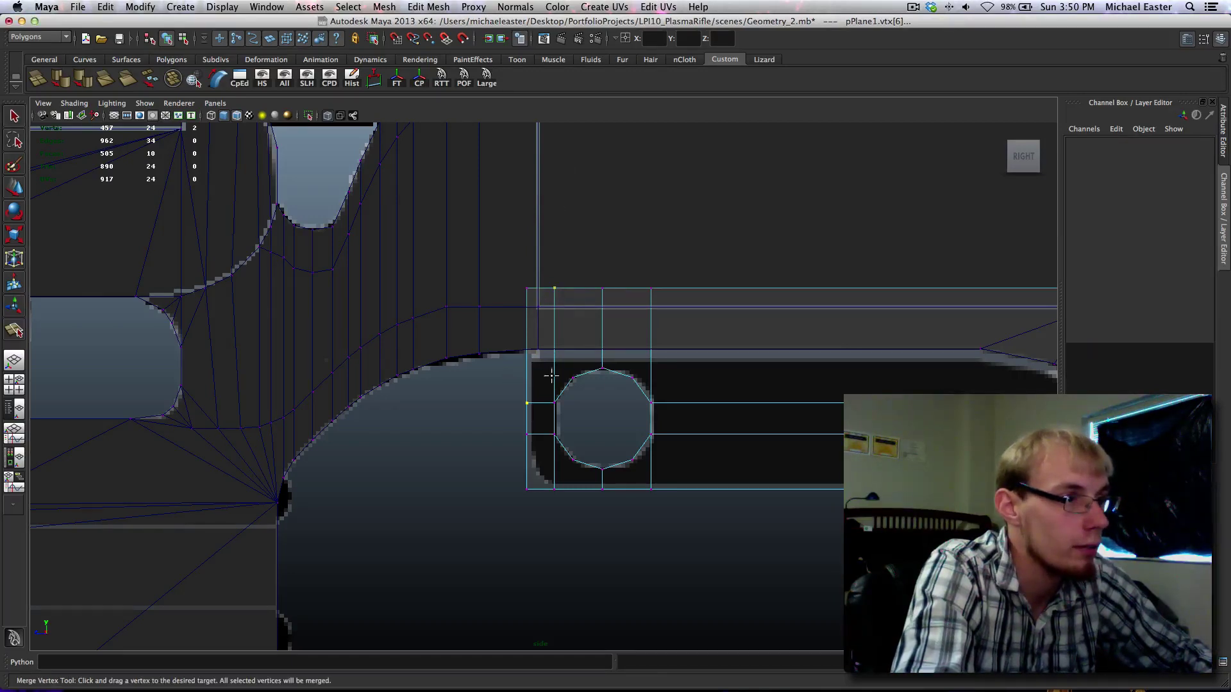
left_click_drag(526, 288, 529, 490)
Step: Merge the border vertices to the right of the hole into the plane's upper-right and lower-right corner vertices
middle_click_drag(714, 466, 445, 414, "alt")
scroll(449, 418, "down", 3)
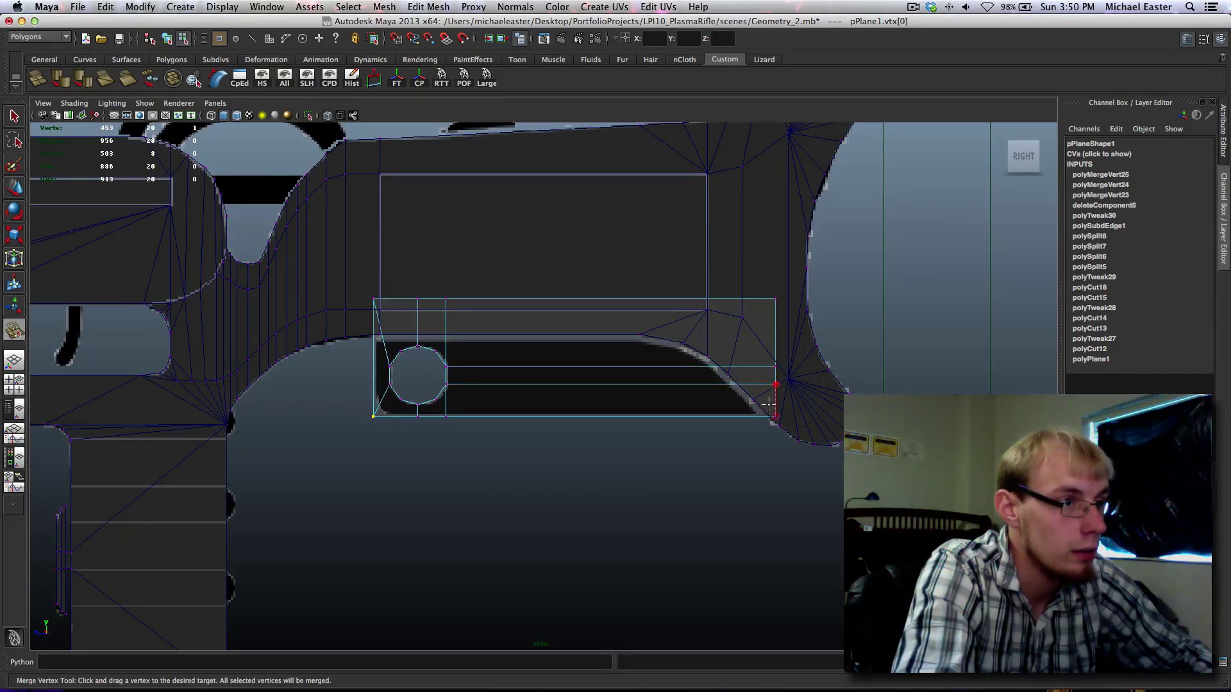
left_click_drag(768, 404, 775, 416)
left_click_drag(777, 297, 776, 299)
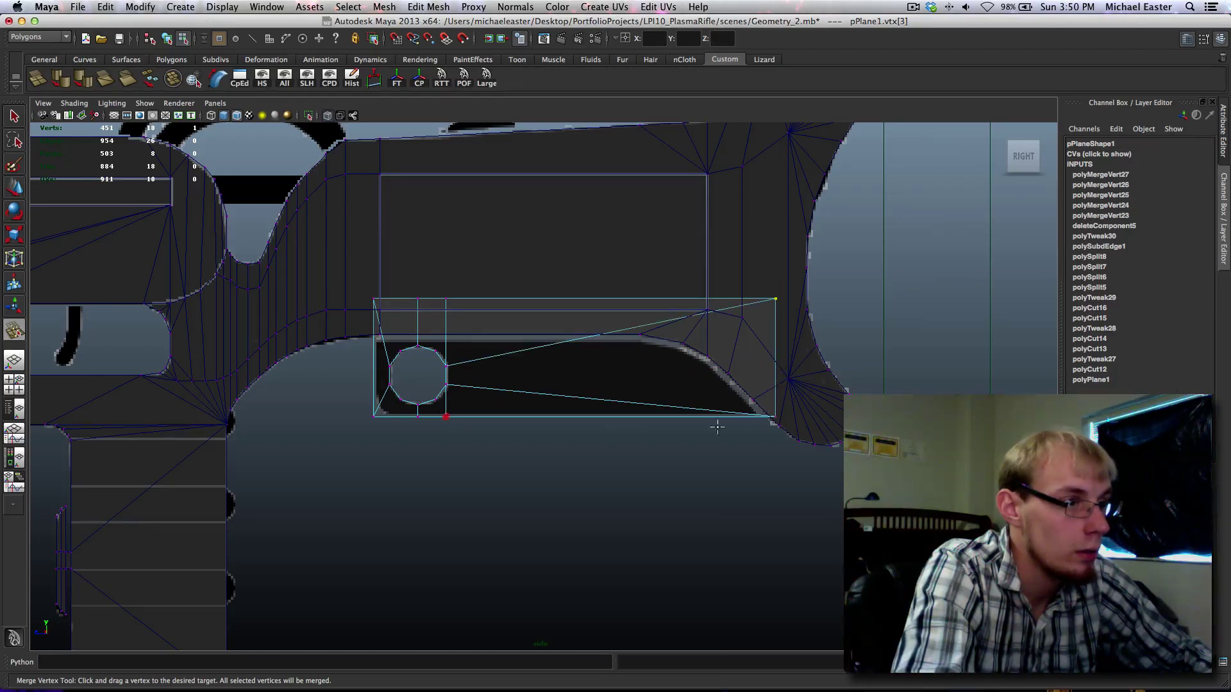
left_click_drag(772, 411, 774, 415)
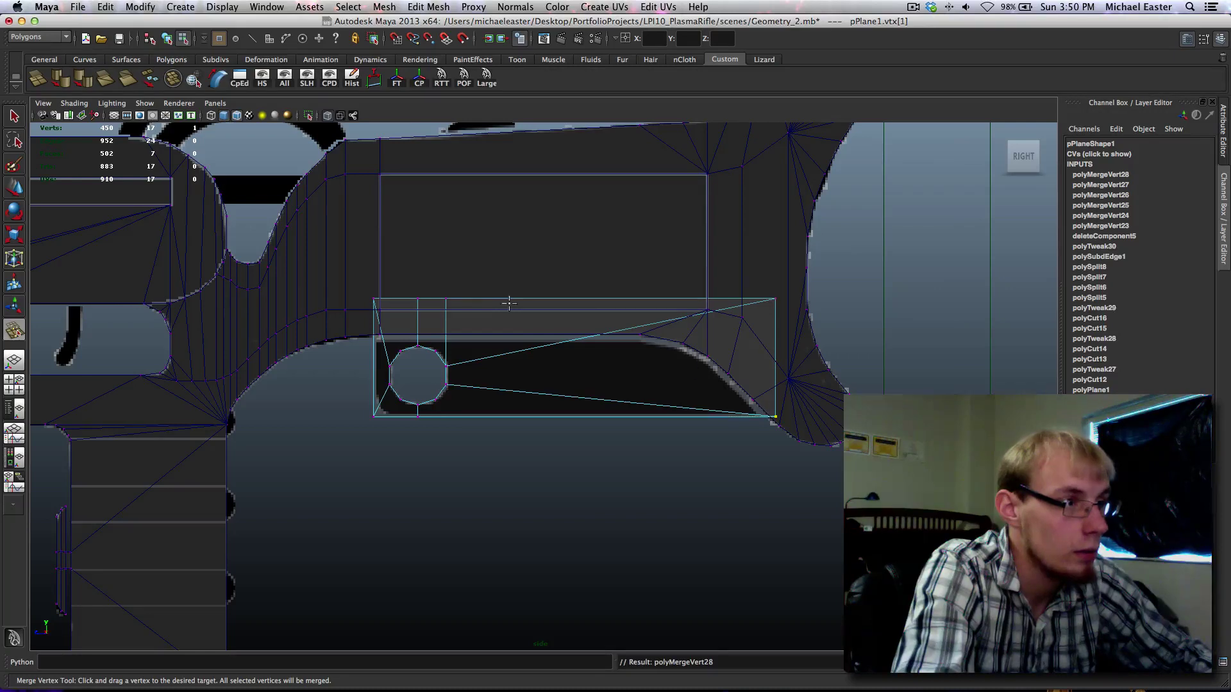
left_click_drag(765, 299, 776, 300)
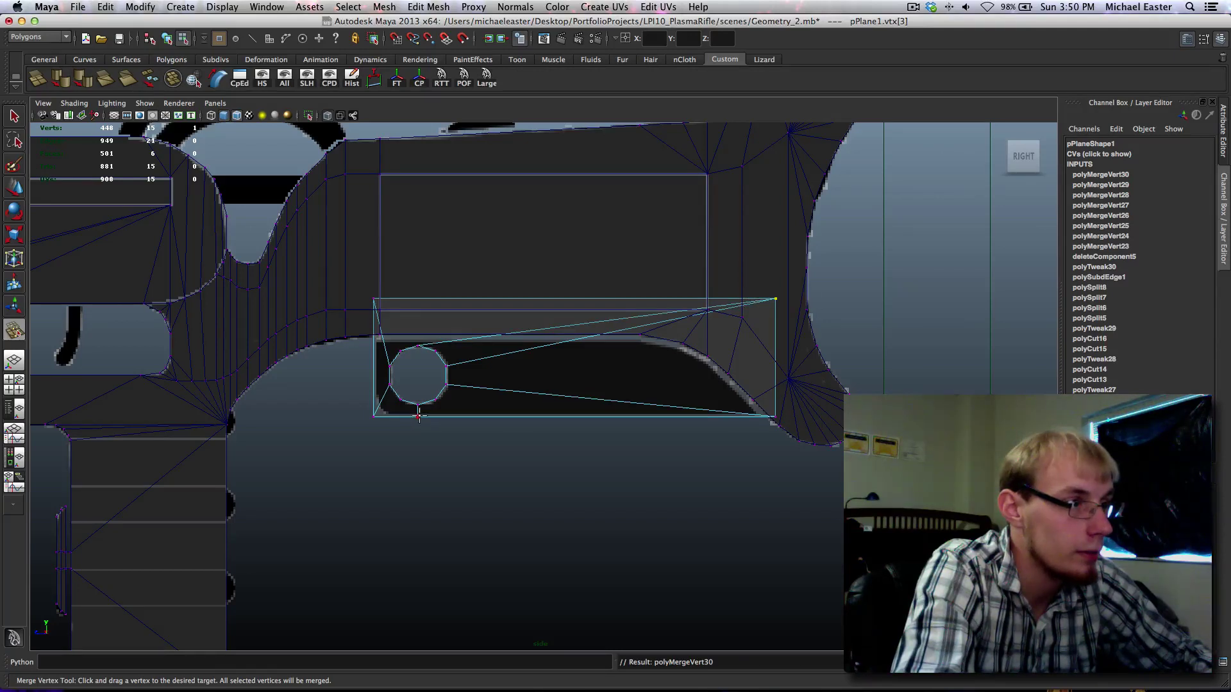
Step: Undo the last merge and merge the border vertices directly above and below the hole into the plane's two left corners
key("z")
left_click_drag(384, 294, 374, 299)
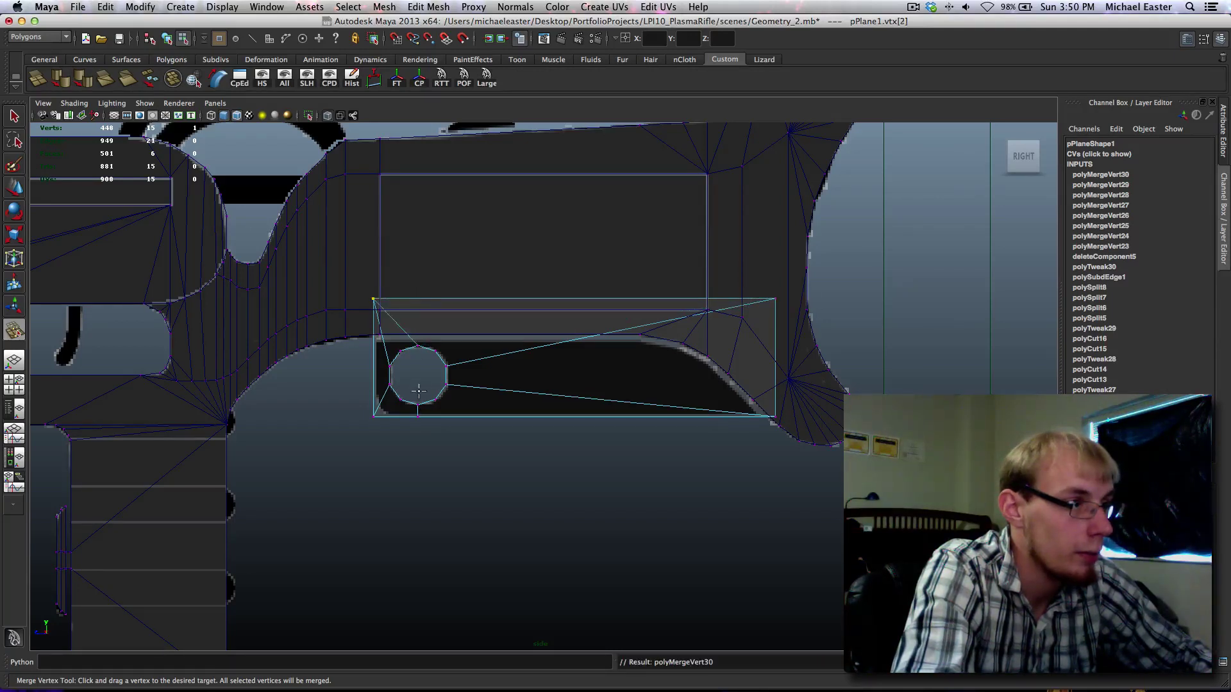
left_click_drag(417, 417, 375, 415)
scroll(454, 356, "up", 3)
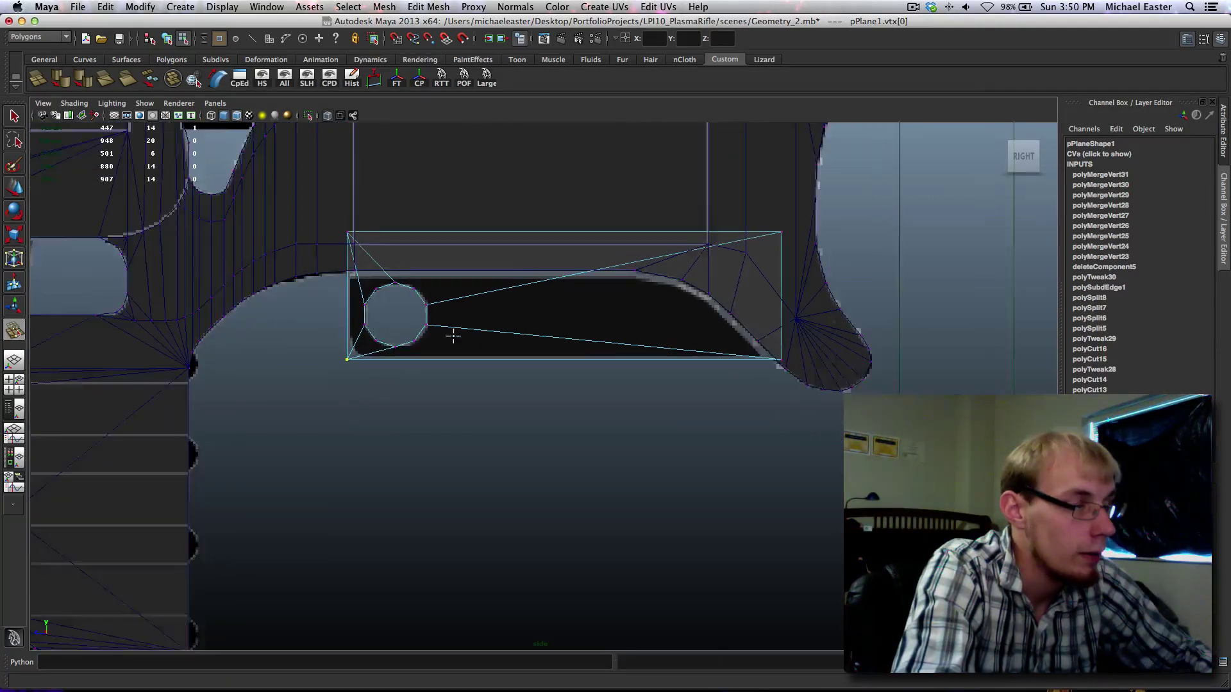
scroll(454, 357, "up", 1)
middle_click_drag(374, 318, 438, 321, "alt")
right_click_drag(400, 313, 459, 297)
left_click(404, 309)
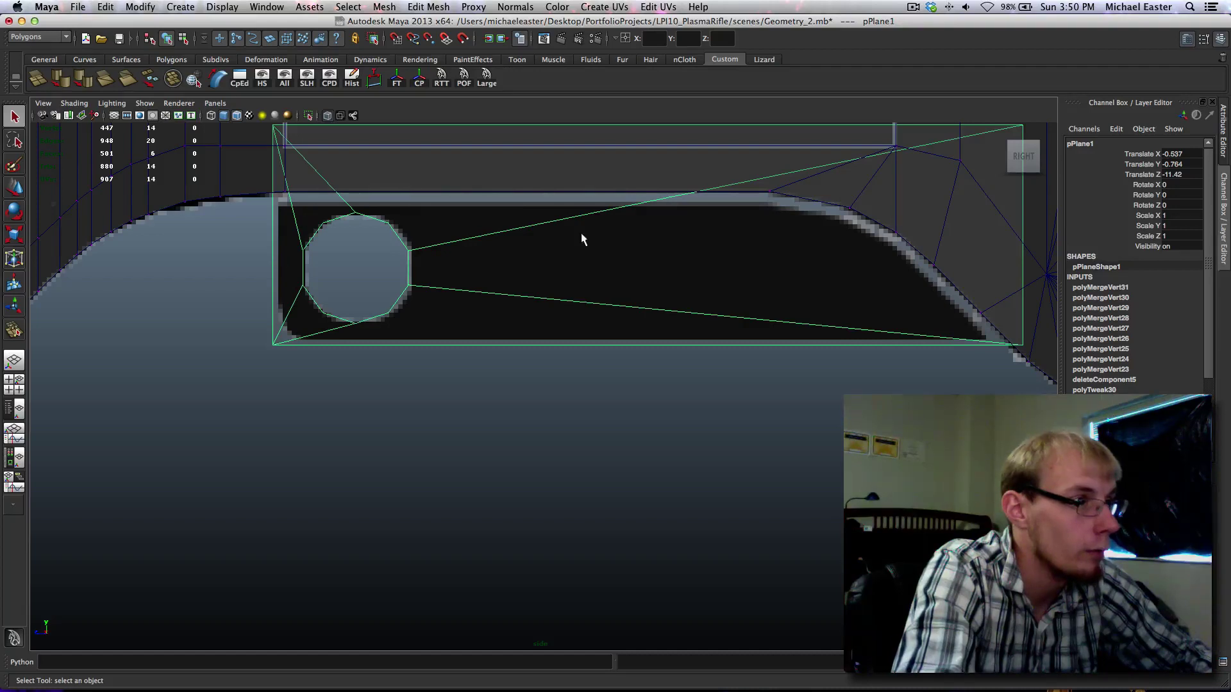
middle_click_drag(586, 274, 566, 286, "alt")
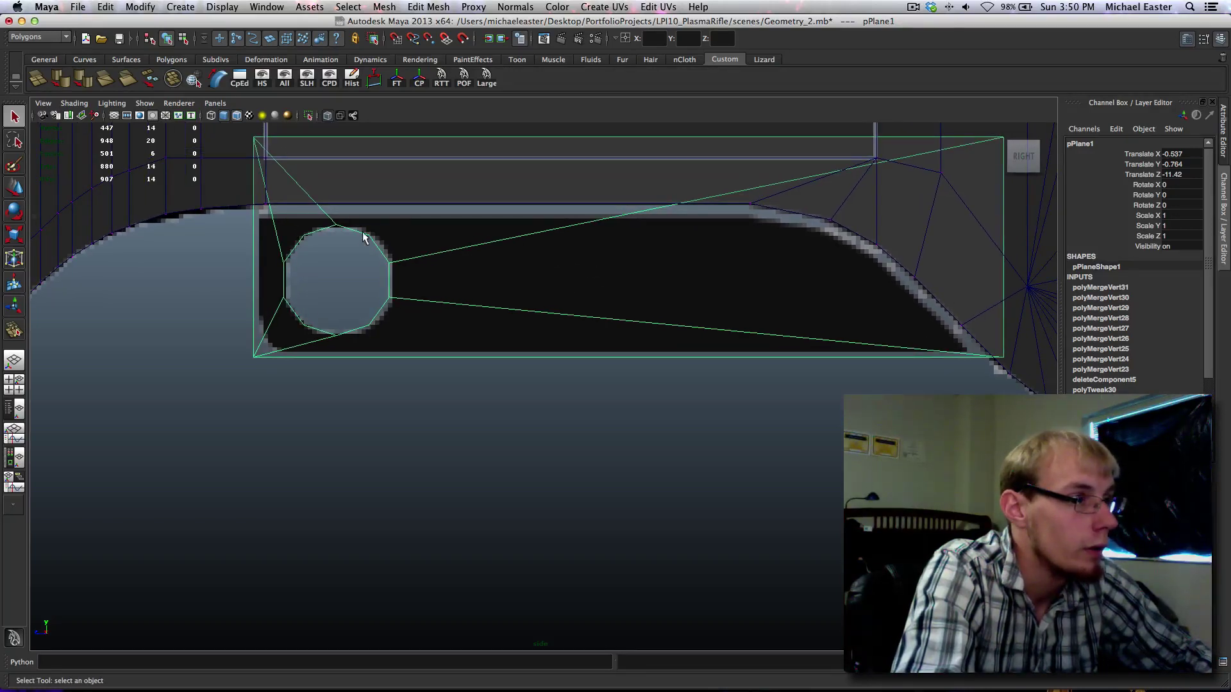
scroll(438, 221, "up", 1)
middle_click_drag(437, 221, 502, 280, "alt")
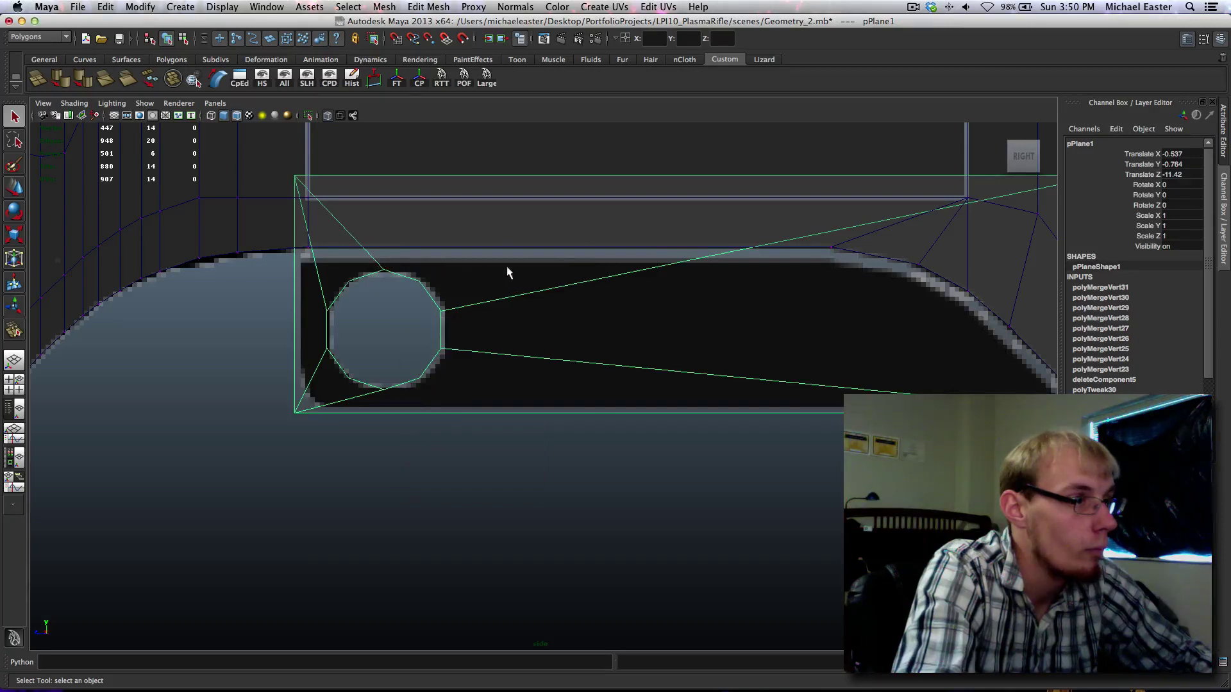
right_click_drag(507, 268, 407, 255, "shift")
key("z")
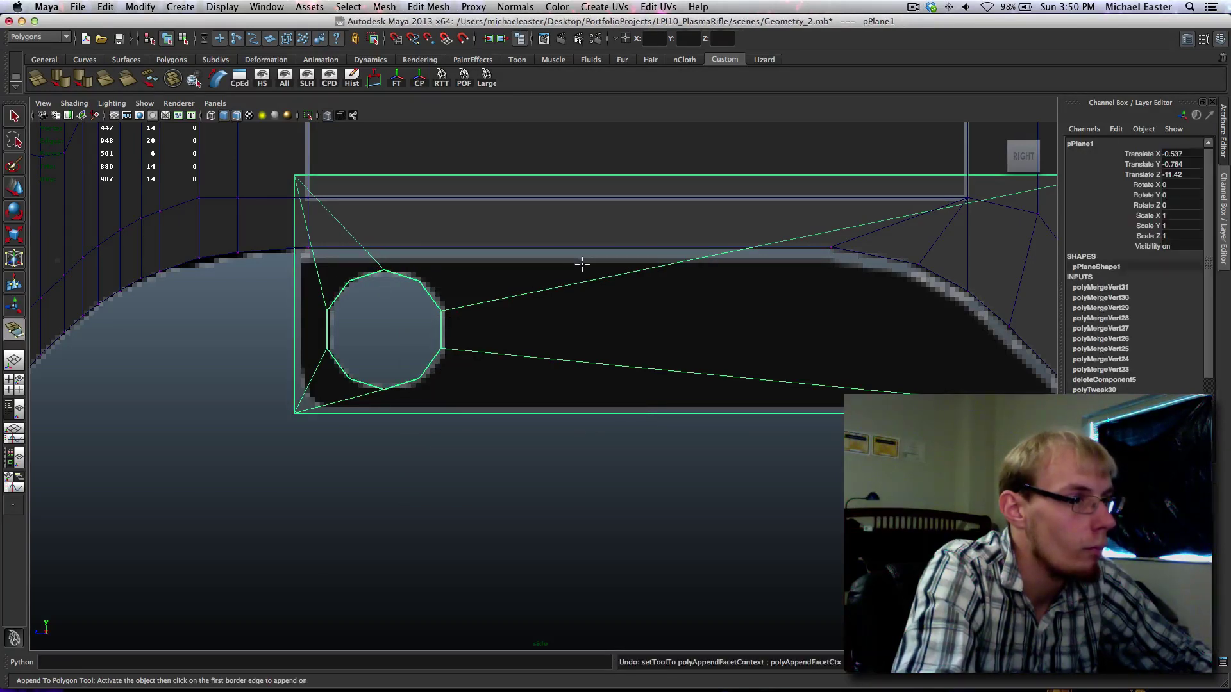
key("shift+z")
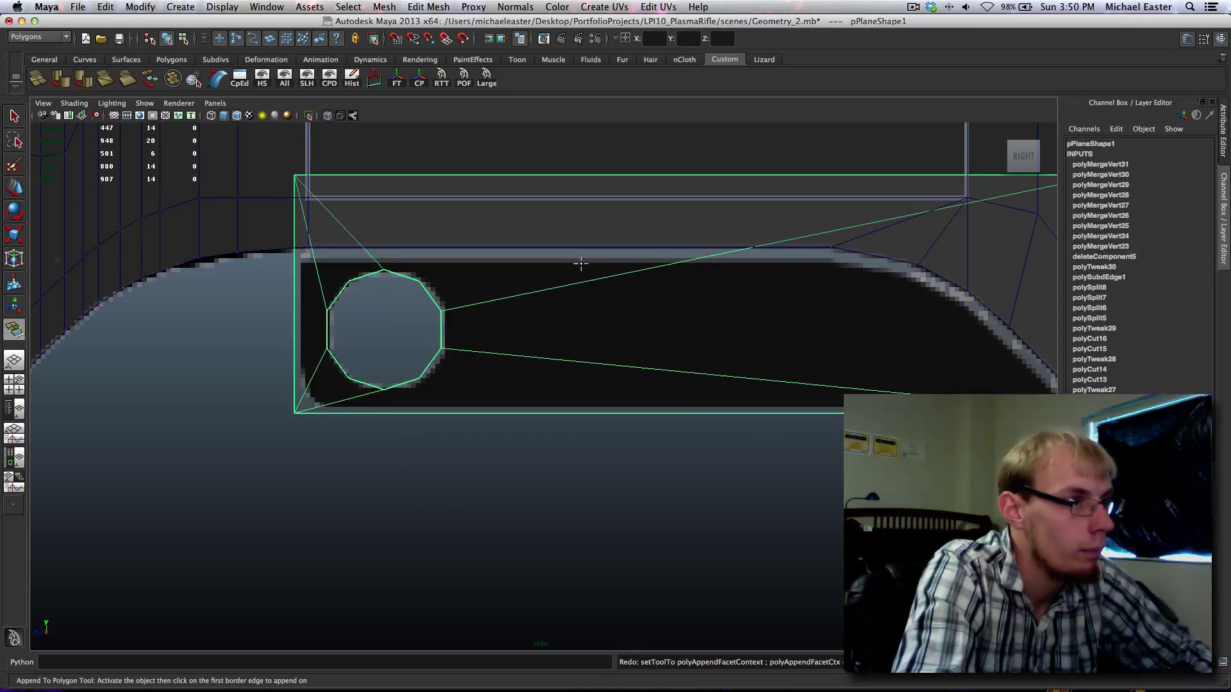
right_click_drag(581, 264, 640, 250)
left_click_drag(611, 238, 655, 308)
left_click(616, 418)
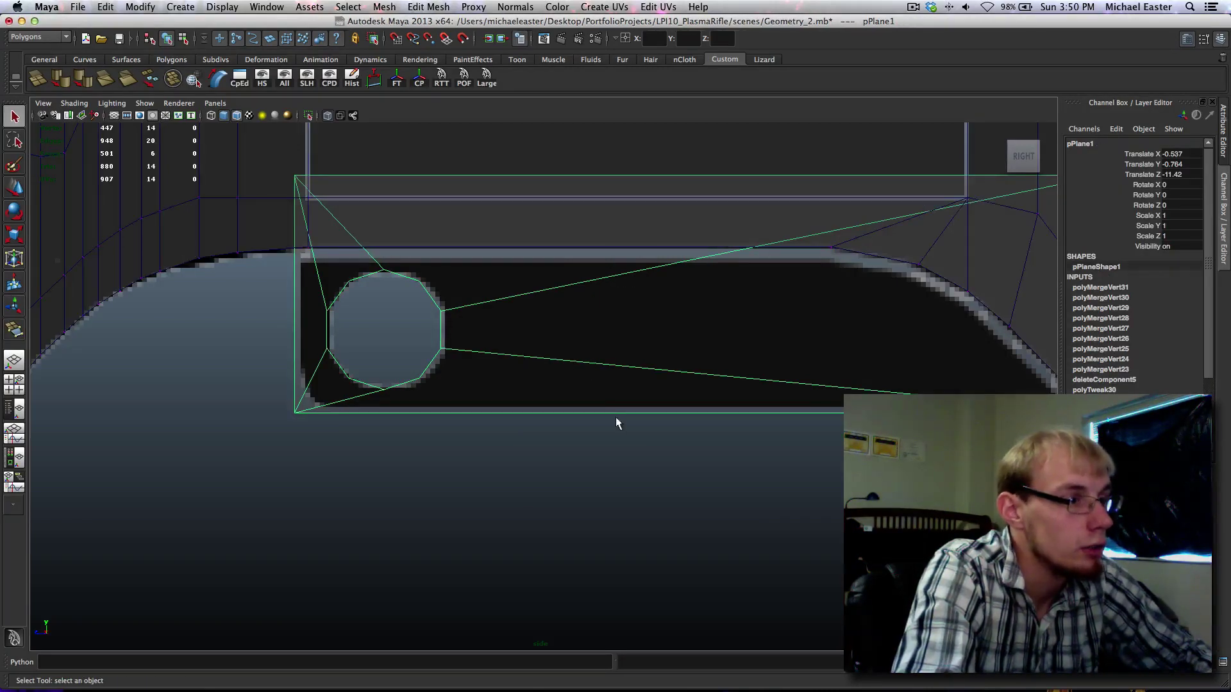
Step: Split the plane with edges from the hole's upper-right and lower-right diagonal vertices to the plane's two right corners
right_click_drag(503, 334, 577, 340, "shift")
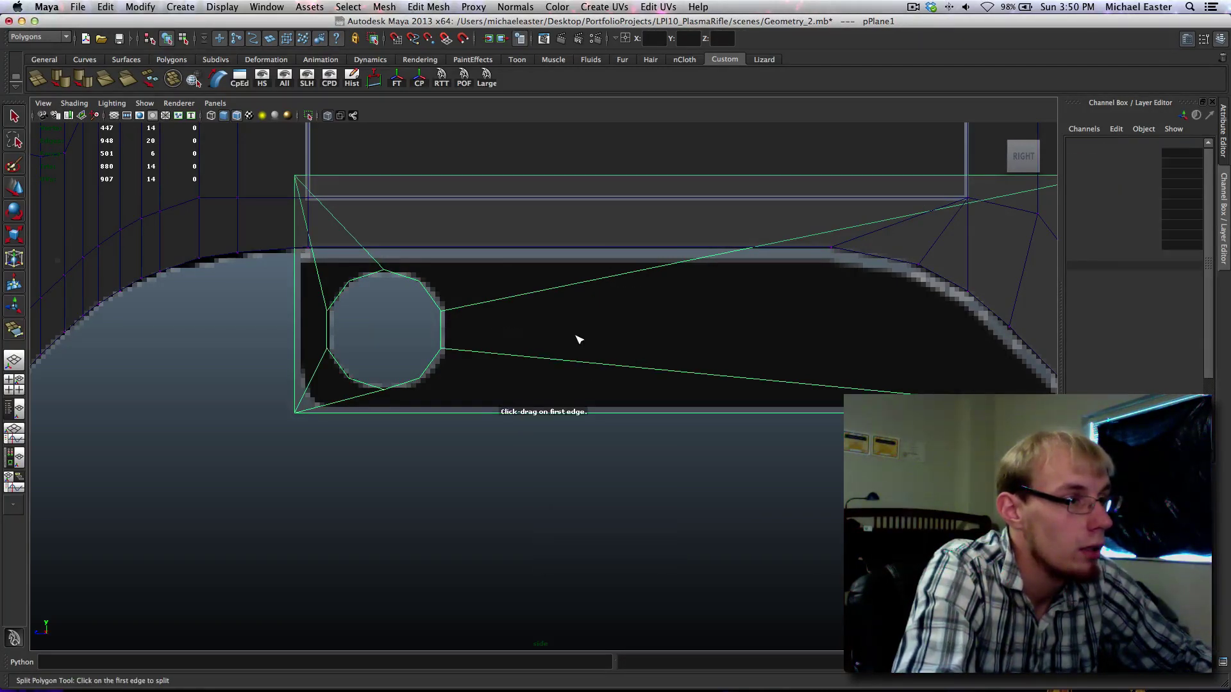
left_click_drag(424, 286, 388, 236)
middle_click_drag(591, 275, 475, 364, "alt")
left_click_drag(632, 265, 961, 287)
key("Return")
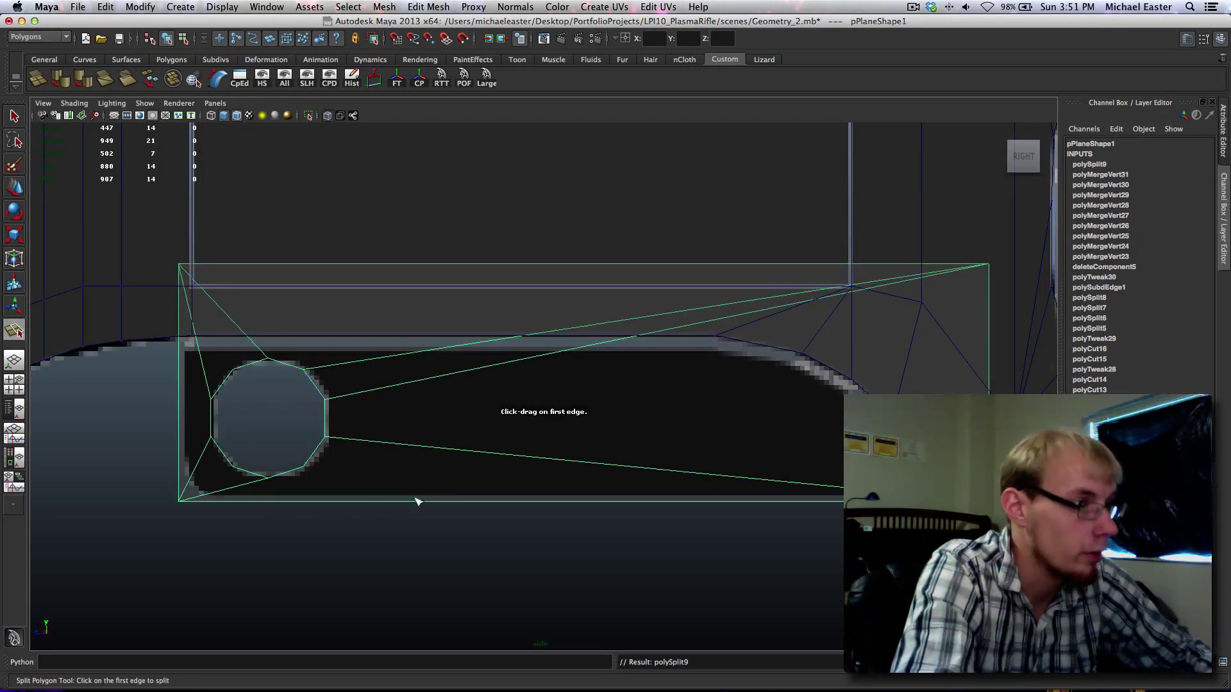
left_click_drag(426, 454, 303, 468)
key("q")
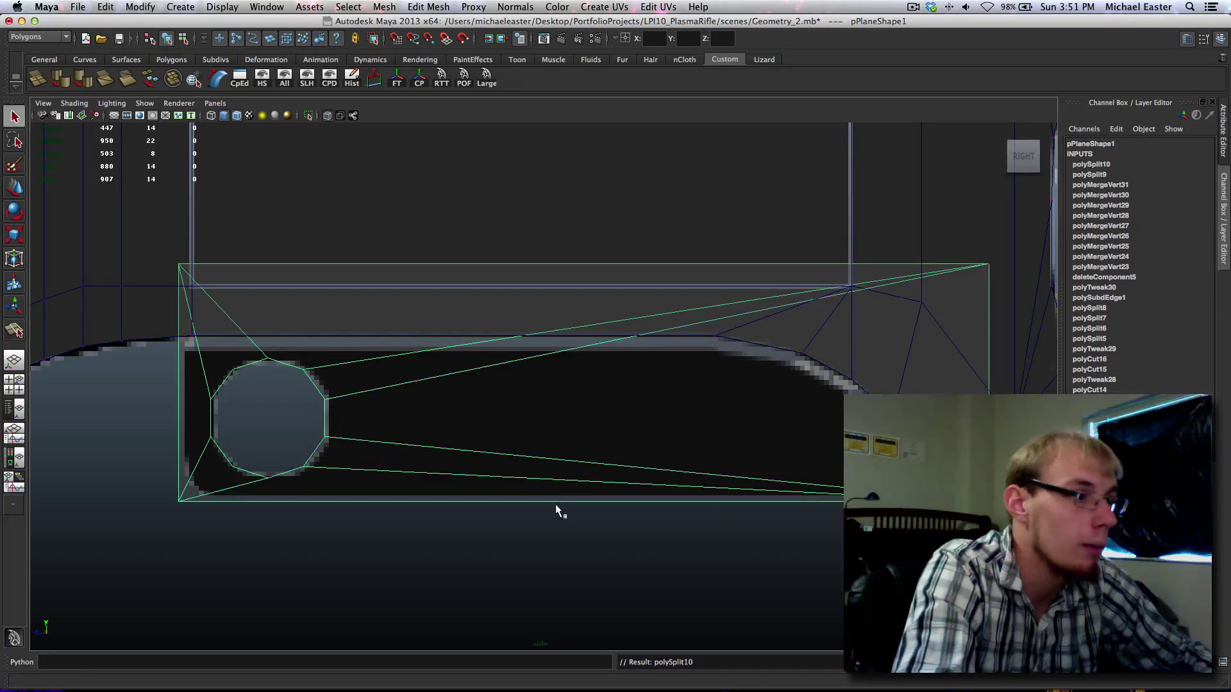
Step: Select the hole's ten rim vertices and nudge them slightly to line up with the reference circle
middle_click_drag(346, 437, 466, 366, "alt")
right_click_drag(466, 383, 425, 380)
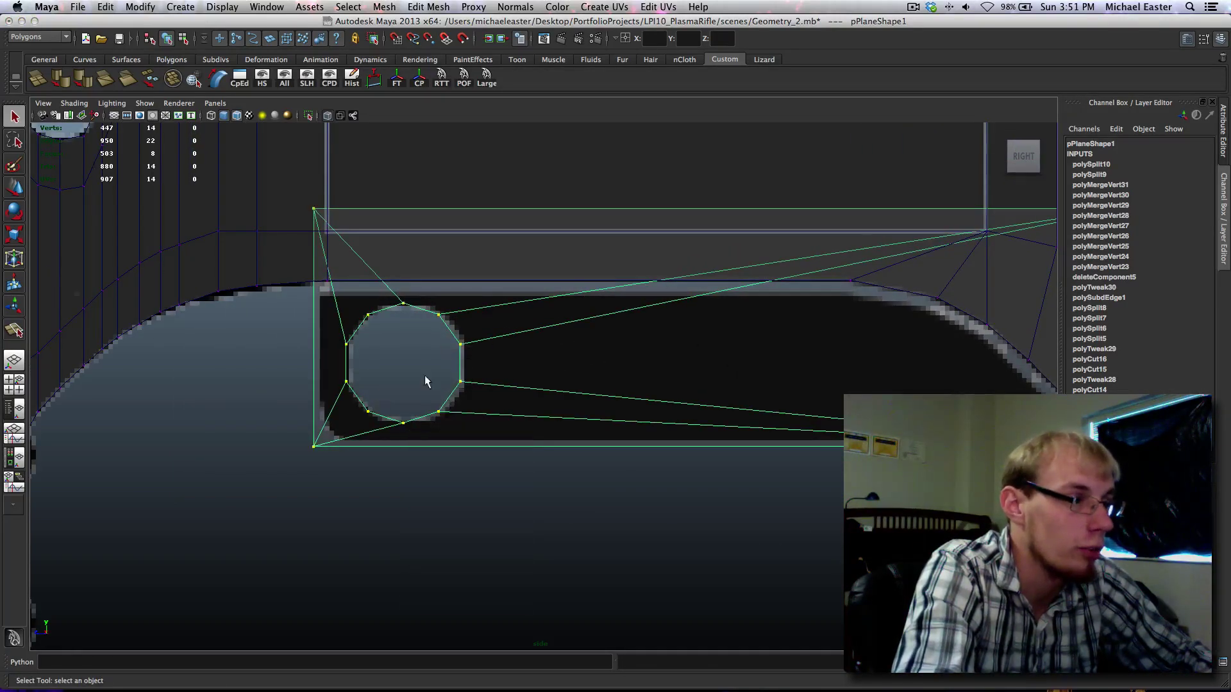
left_click_drag(340, 278, 487, 426)
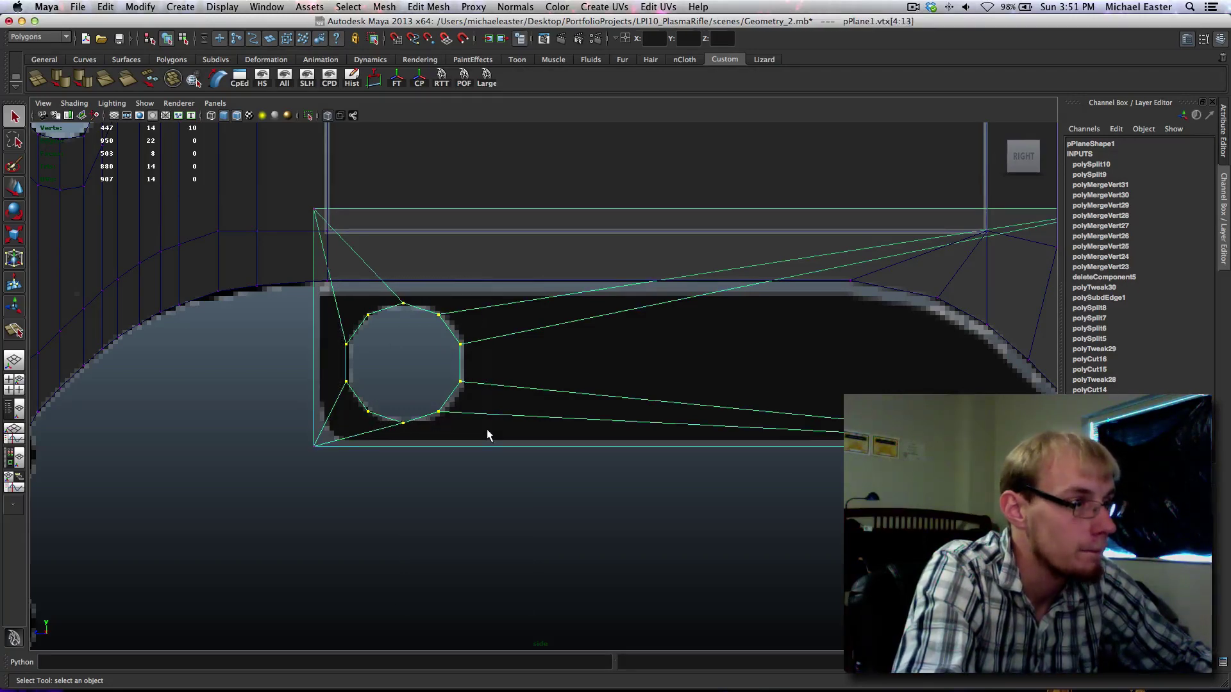
key("w")
mouse_move(499, 403)
middle_mouse_down()
mouse_move(509, 392)
mouse_move(493, 398)
middle_mouse_up()
right_click_drag(491, 409, 545, 394)
key("q")
Step: Examine the plane and its round hole against the underside of the stock in the perspective view
key("space")
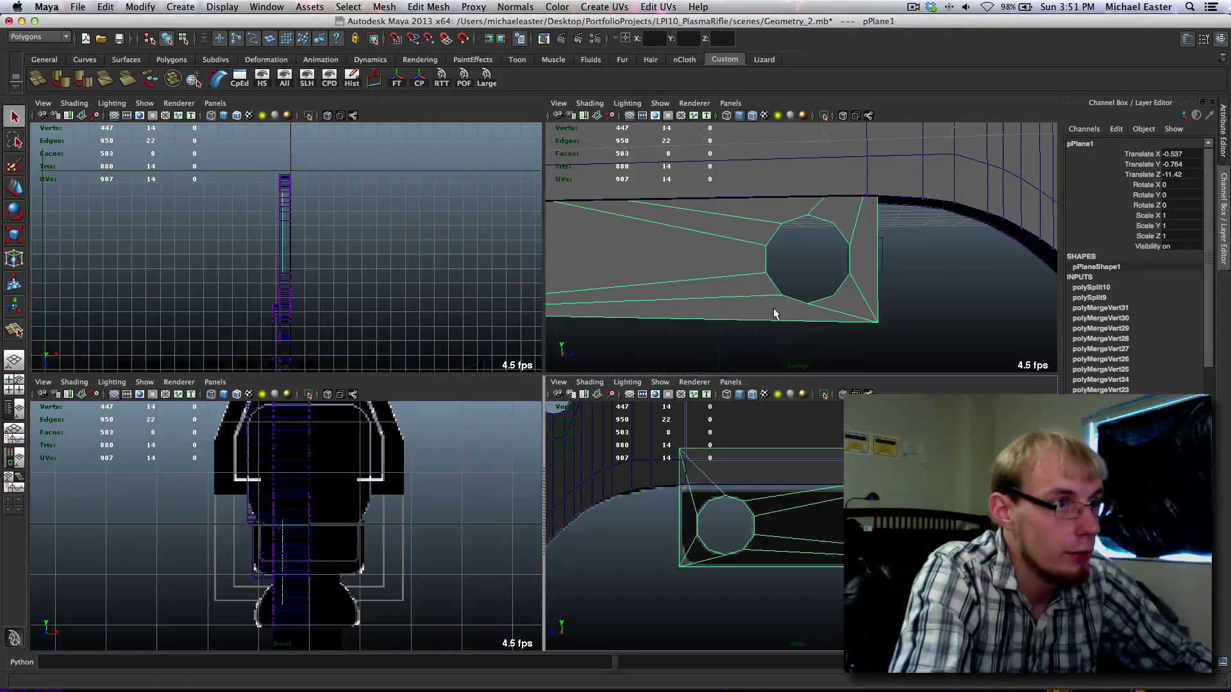
key("space")
left_click_drag(792, 317, 667, 346, "alt")
middle_click_drag(541, 403, 727, 332, "alt")
right_click_drag(727, 332, 618, 442, "alt")
left_click_drag(619, 442, 568, 443, "alt")
right_click_drag(829, 456, 891, 433, "alt")
left_click_drag(891, 433, 735, 440, "alt")
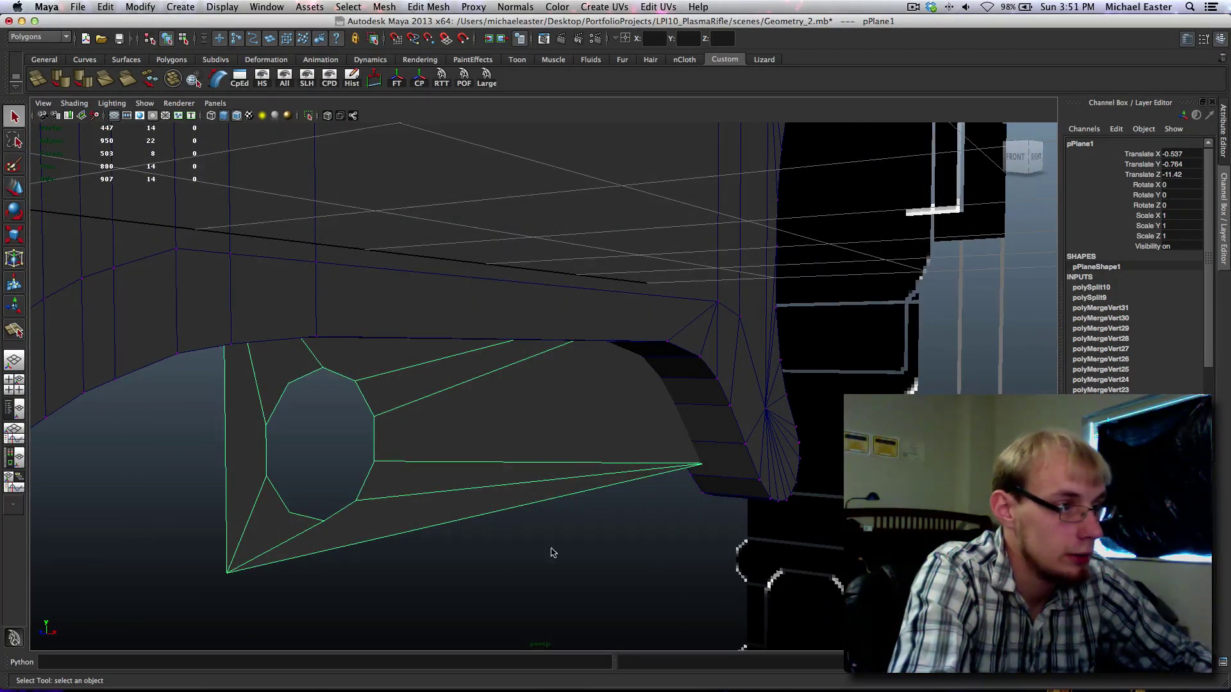
Step: Select all faces of the plane beneath the stock and extrude them
key("g")
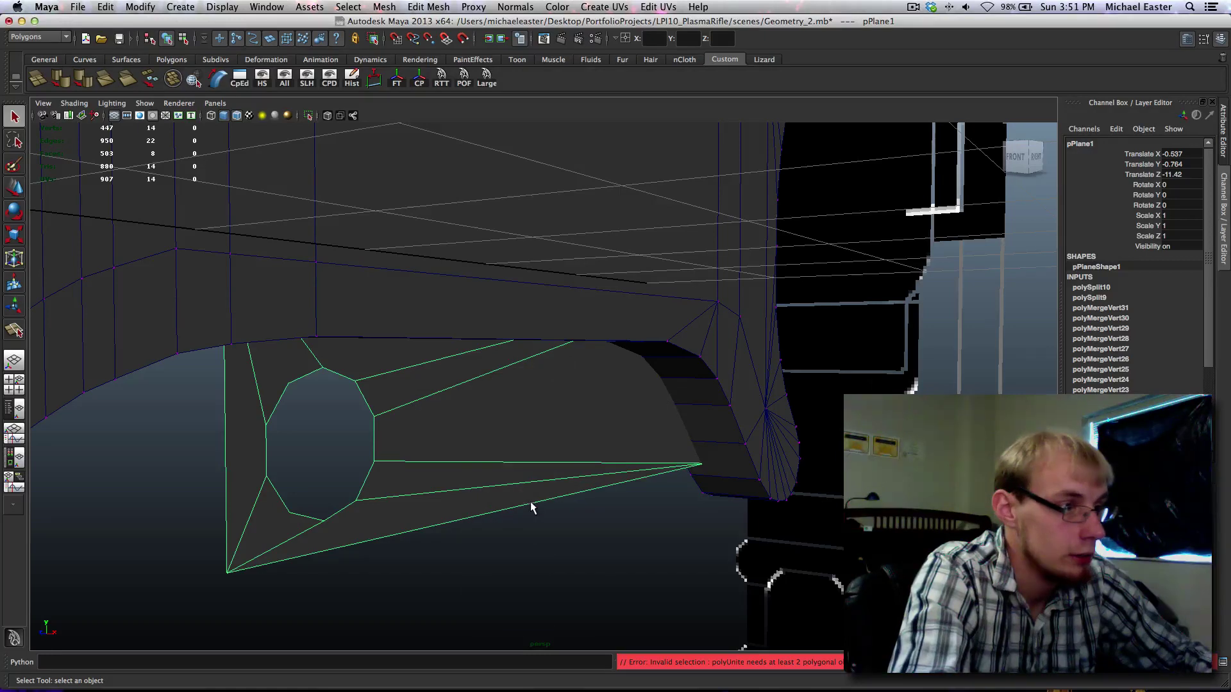
right_click(511, 408, "shift")
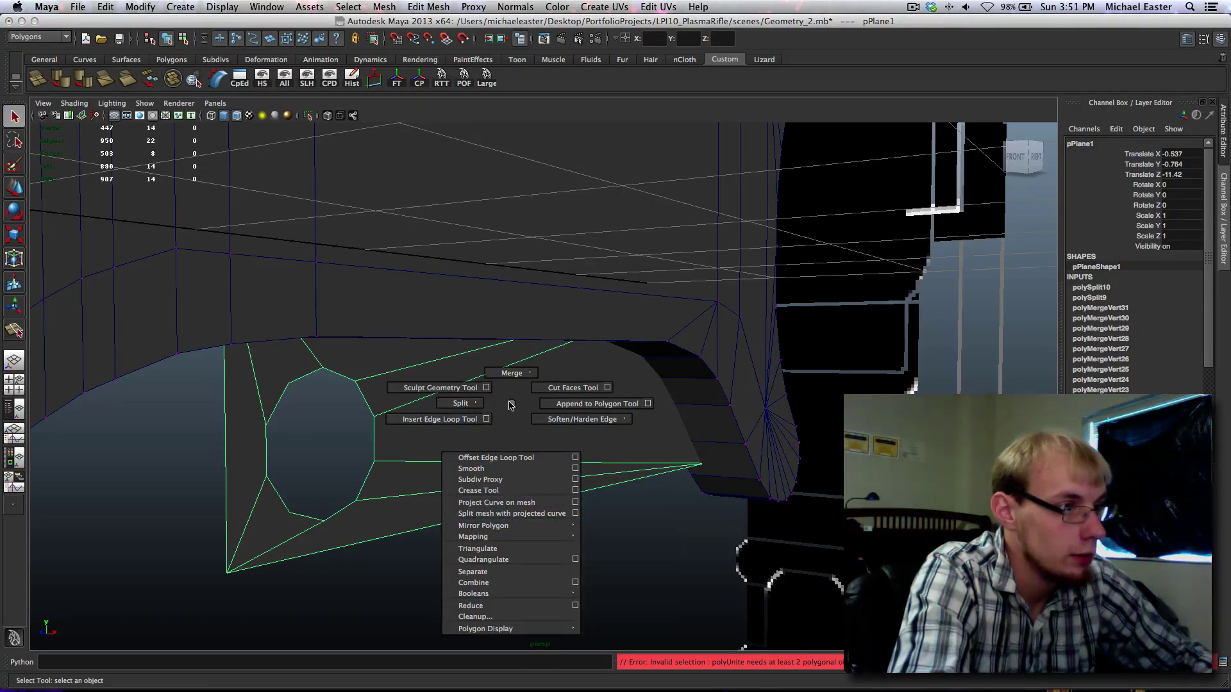
right_click(490, 405, "shift")
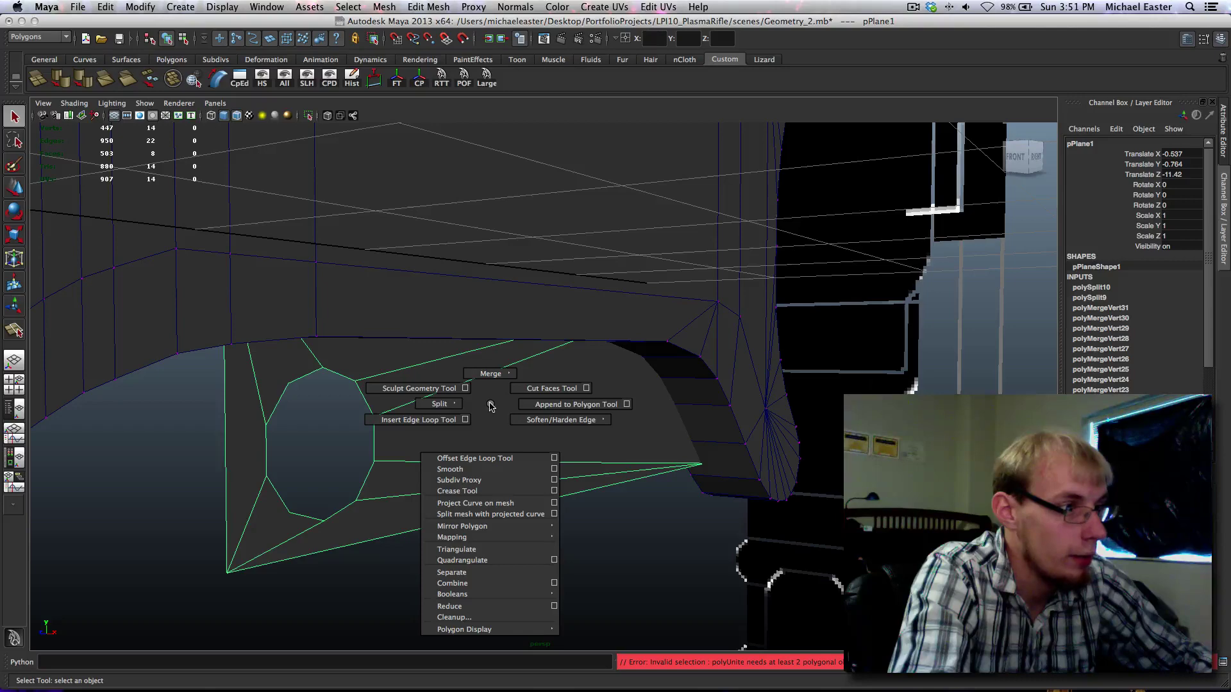
right_click_drag(478, 404, 427, 302)
left_click(541, 398)
key("ctrl+e")
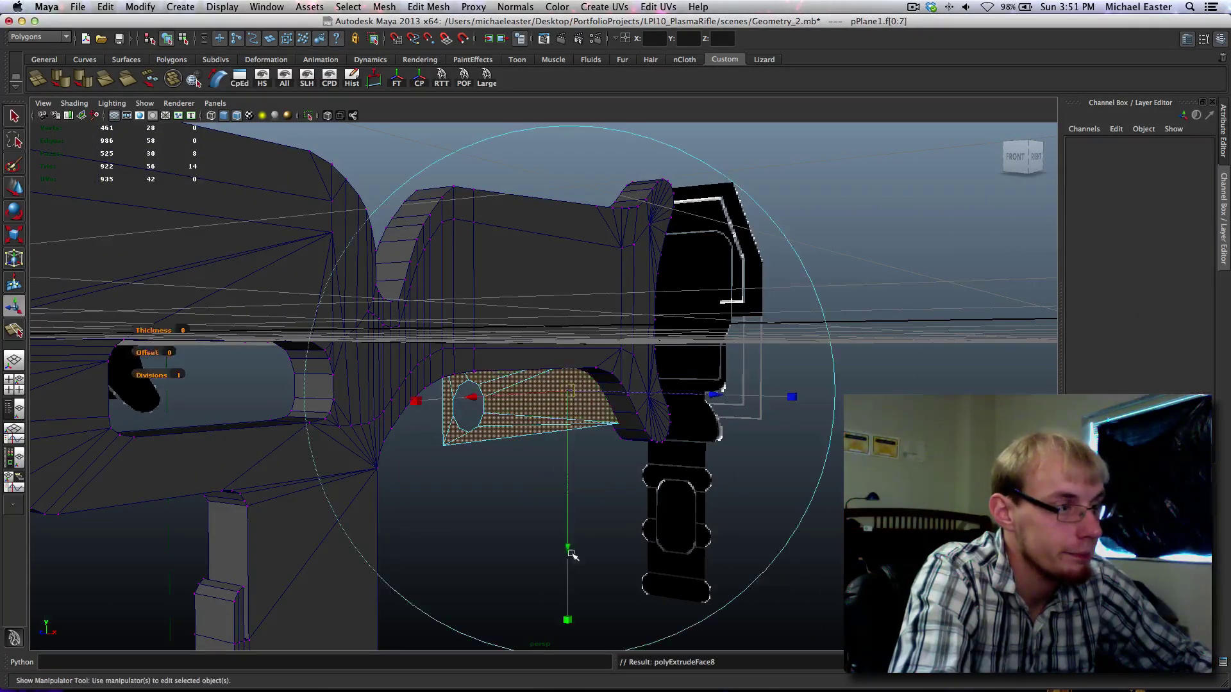
Step: Move the extruded faces sideways to the model's centre line at X 0 in the front view, giving the piece thickness
left_click_drag(545, 404, 542, 493, "alt")
key("w")
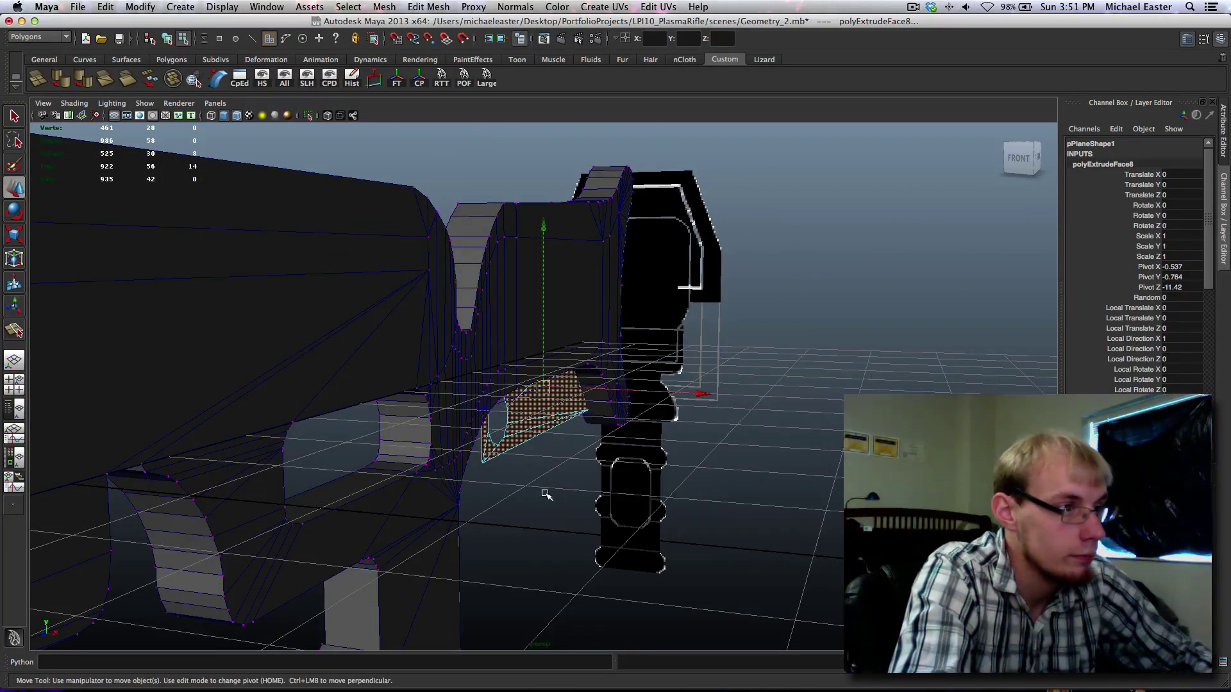
key("space")
key("space")
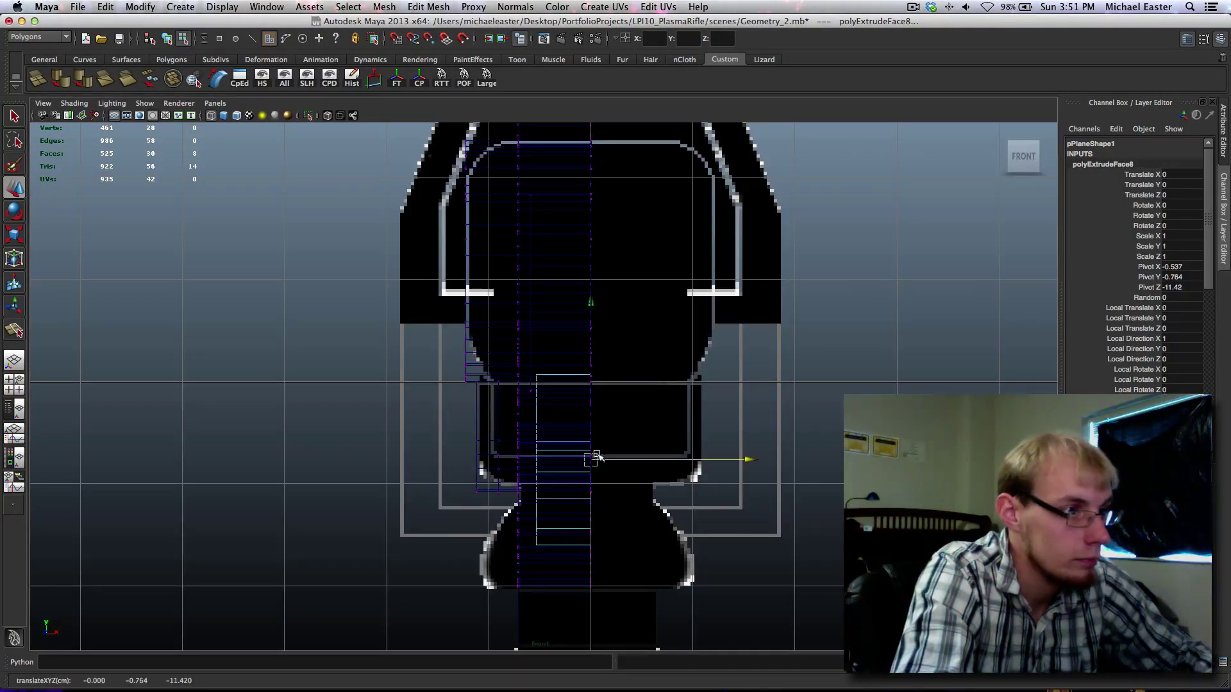
key("space")
key("space")
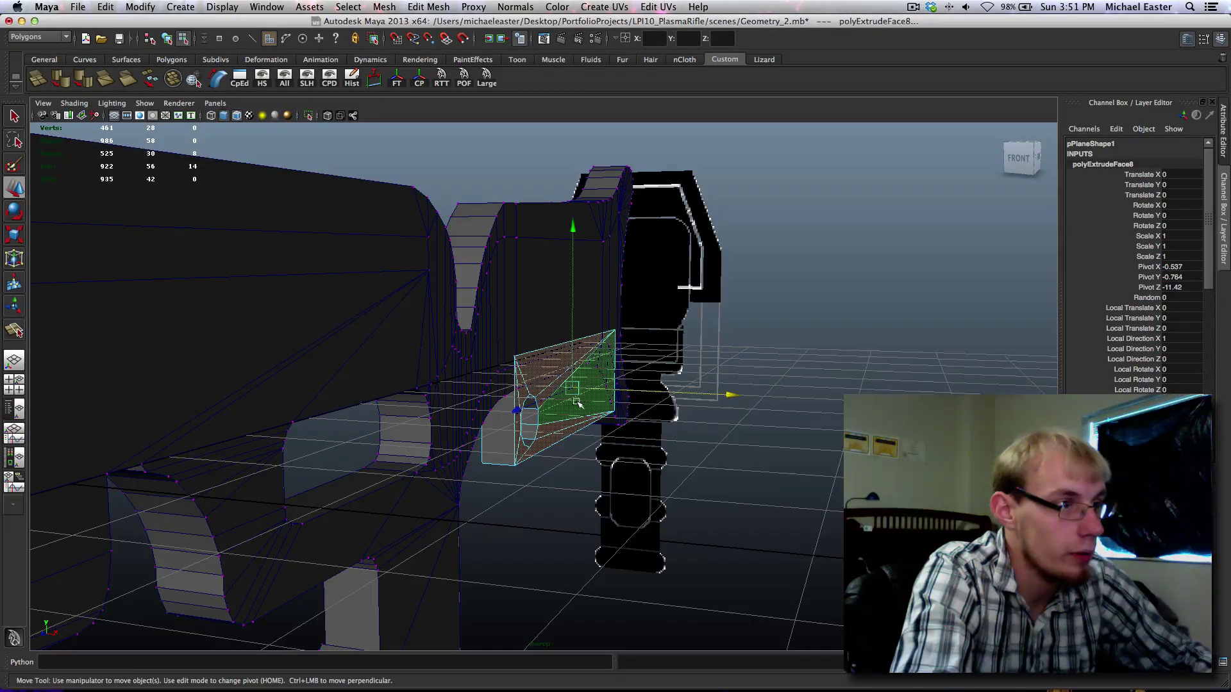
right_click(599, 391)
key("F8")
key("q")
Step: Examine the extruded piece and its hole beneath the stock, and how they fit the rest of the rifle, in perspective
left_click_drag(575, 465, 625, 409, "alt")
right_click_drag(625, 409, 667, 415, "alt")
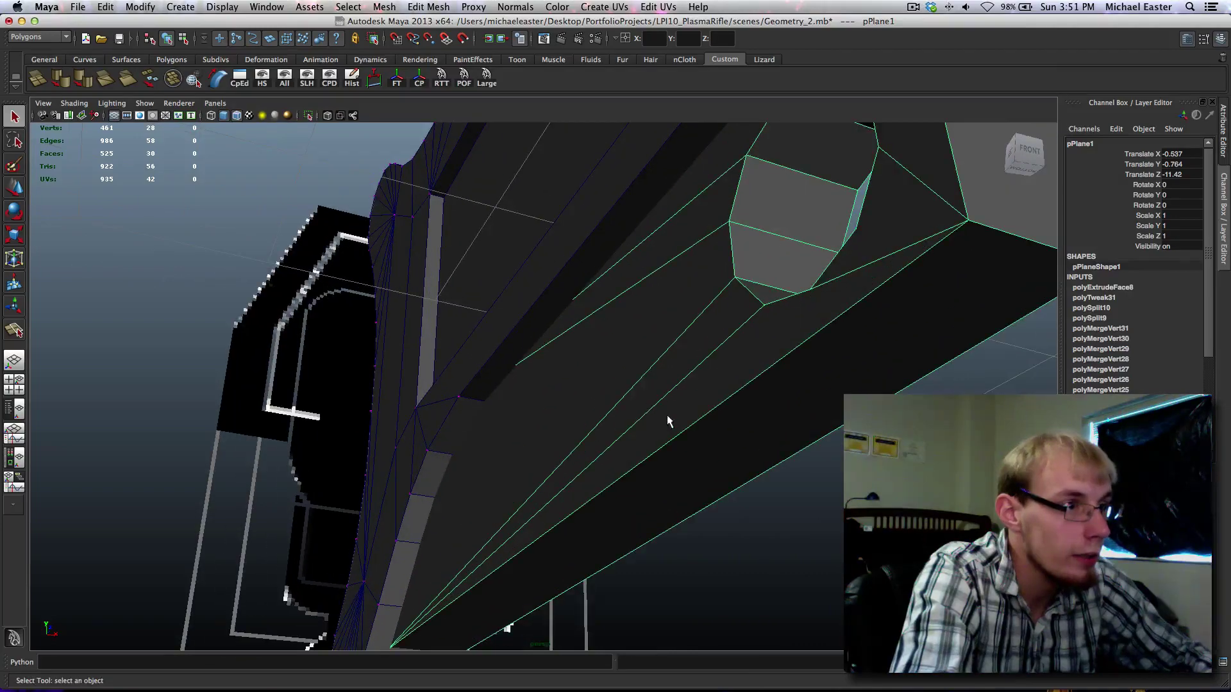
mouse_move(667, 414)
left_mouse_down("alt")
mouse_move(693, 419)
mouse_move(674, 415)
left_mouse_up("alt")
scroll(676, 414, "down", 10)
left_click_drag(783, 484, 748, 431, "alt")
left_click(568, 479)
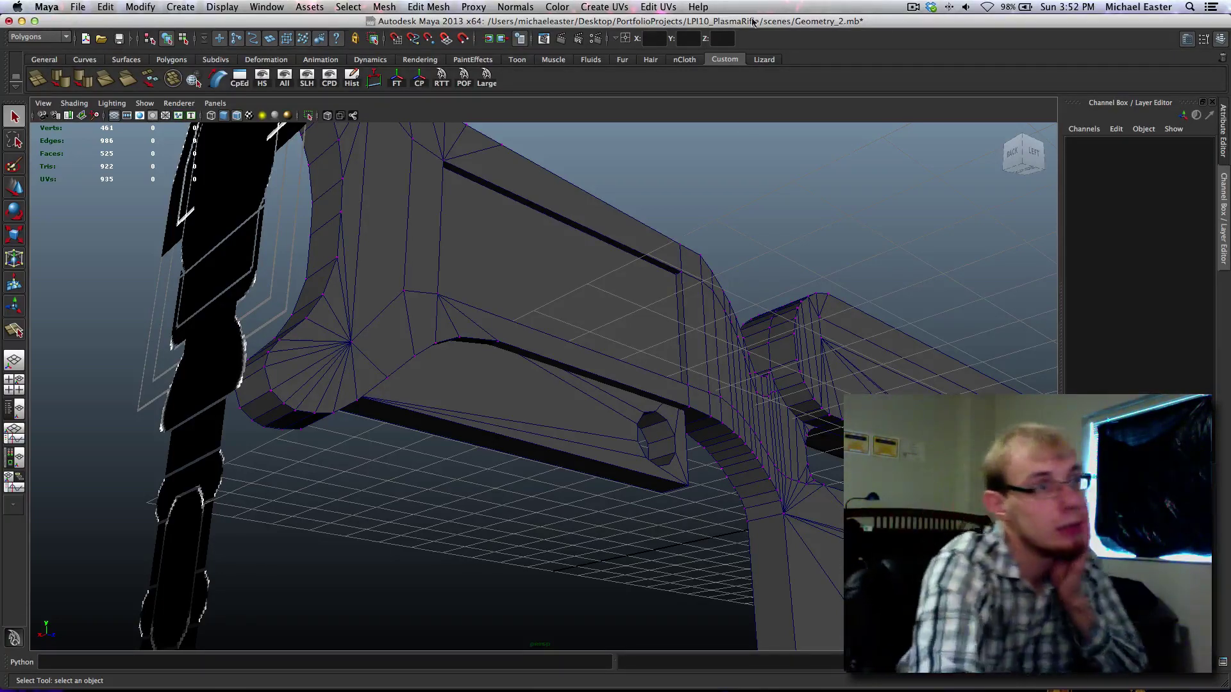
left_click(911, 6)
left_click(911, 6)
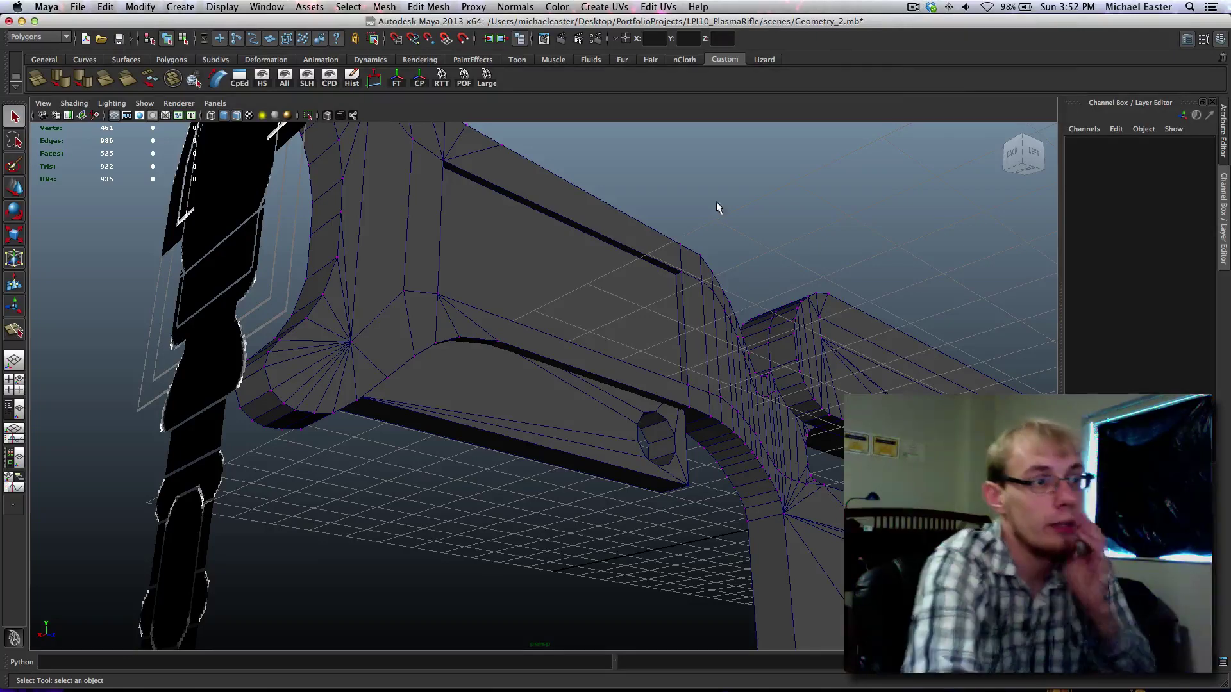
left_click(590, 419)
left_click_drag(578, 426, 511, 465, "alt")
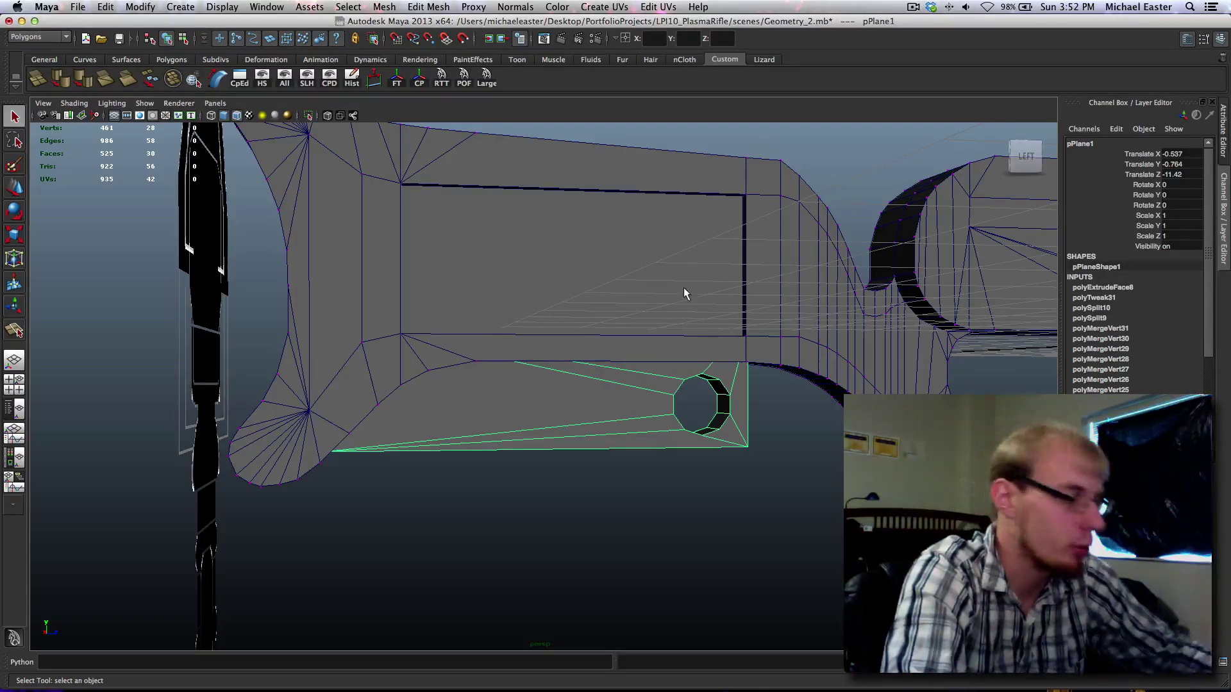
left_click_drag(570, 428, 360, 447, "alt")
right_click_drag(530, 282, 417, 418, "alt")
left_click_drag(417, 418, 634, 434, "alt")
scroll(559, 387, "up", 10)
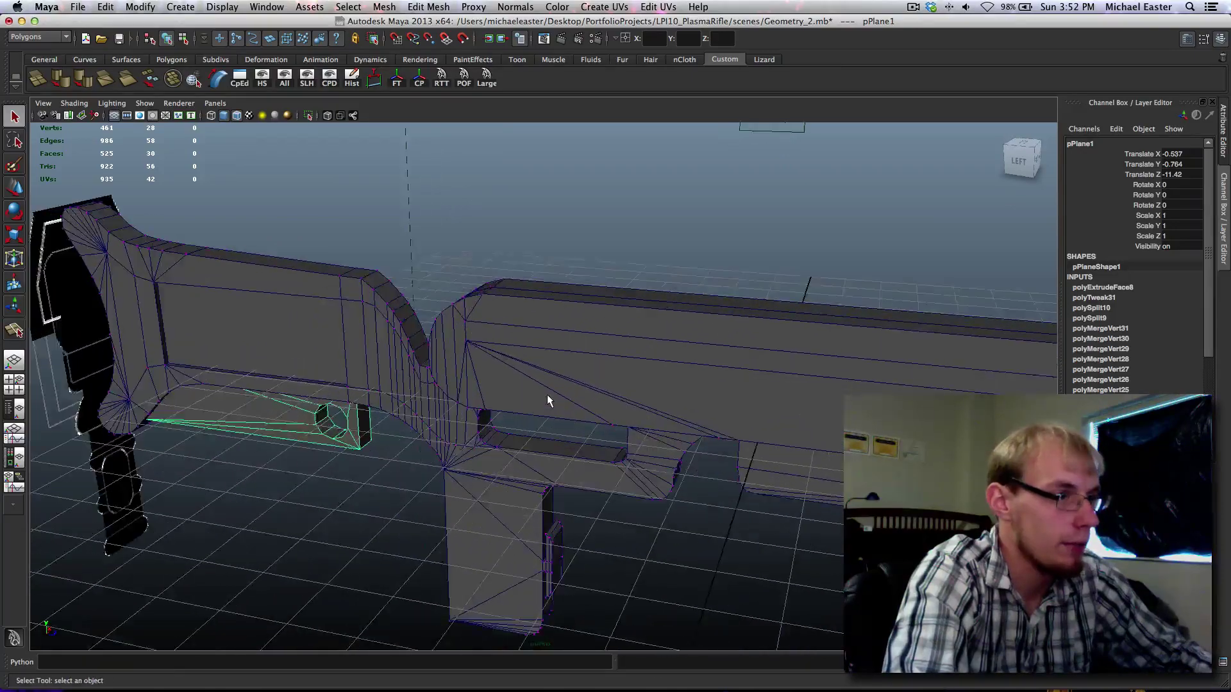
Step: Create a narrow upright polygon plane over the trigger in the side-view reference, inside the trigger guard opening
key("space")
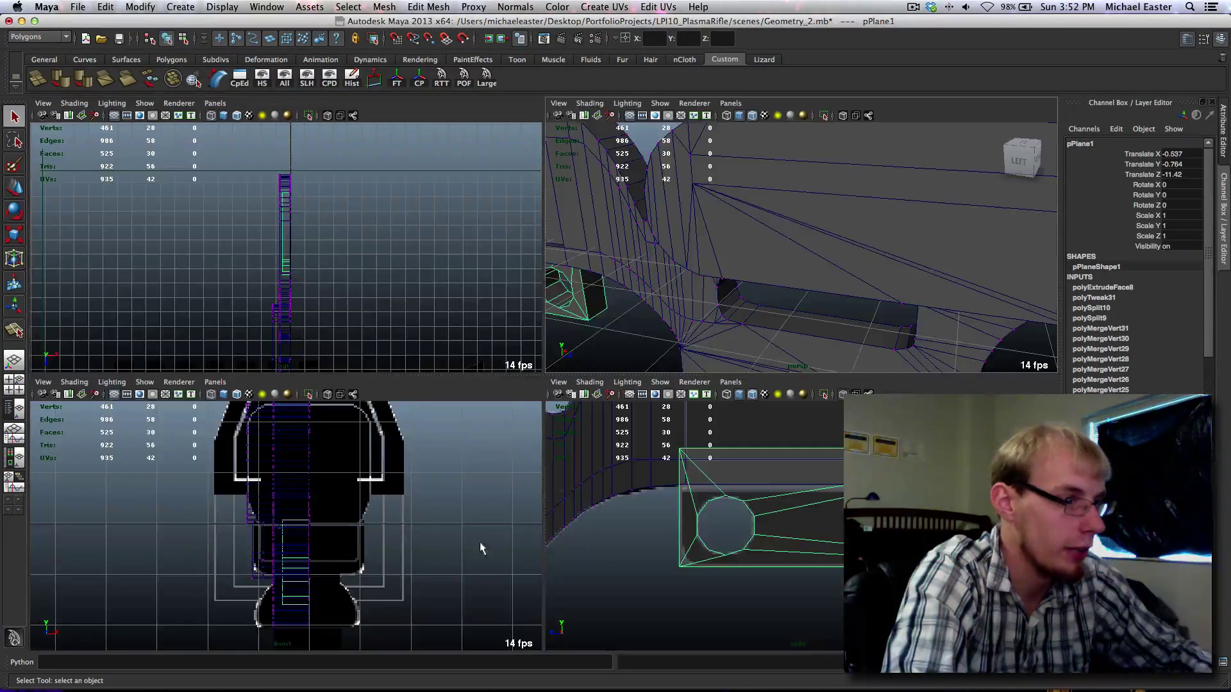
key("space")
middle_click_drag(636, 502, 1003, 517, "alt")
left_click(554, 510)
middle_click_drag(468, 418, 618, 374, "alt")
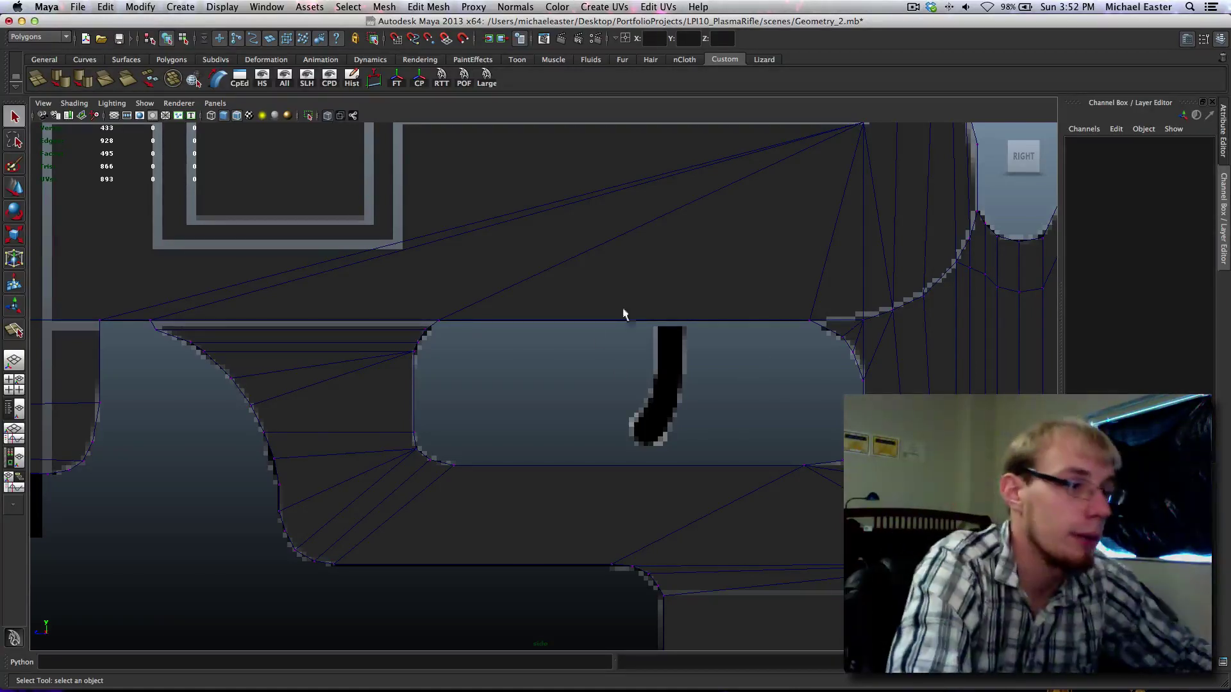
middle_click_drag(626, 310, 595, 380, "alt")
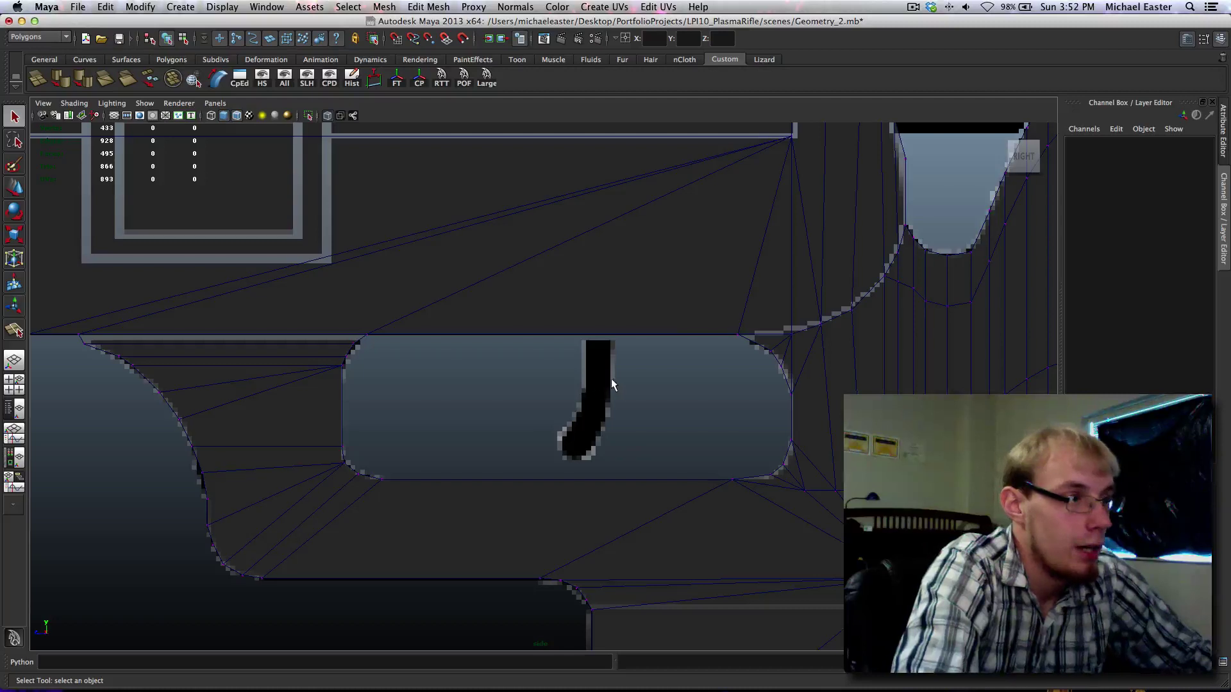
right_click_drag(675, 375, 586, 347, "shift")
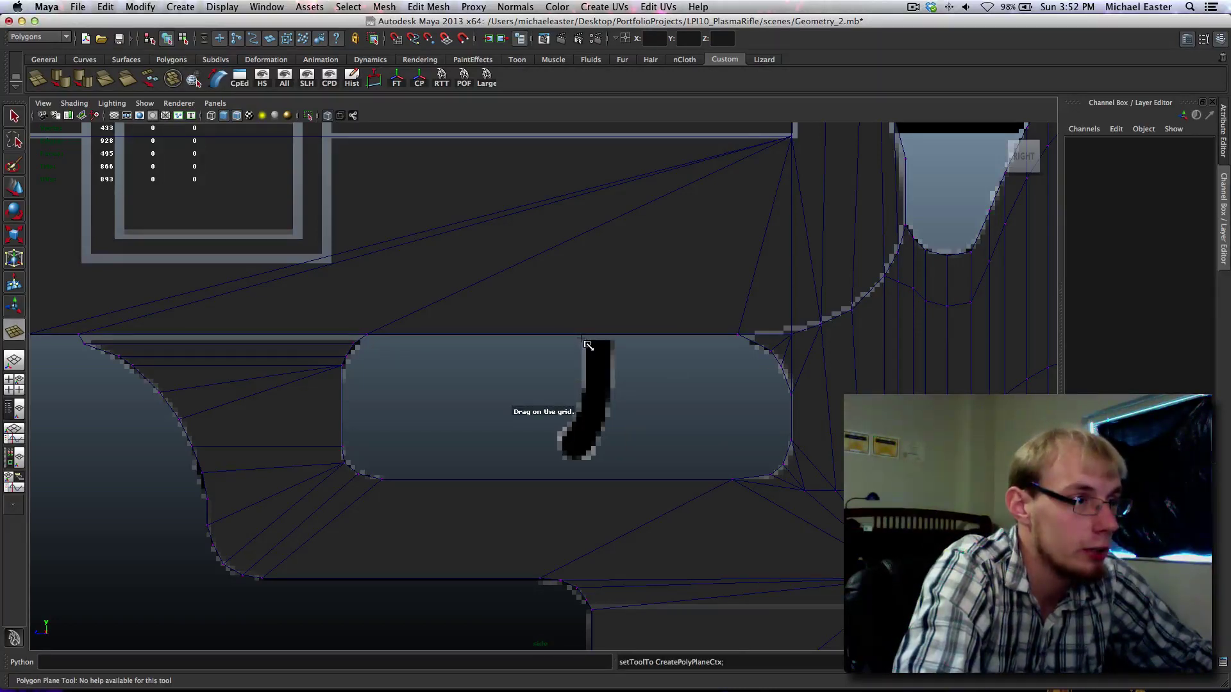
left_click_drag(588, 345, 621, 471)
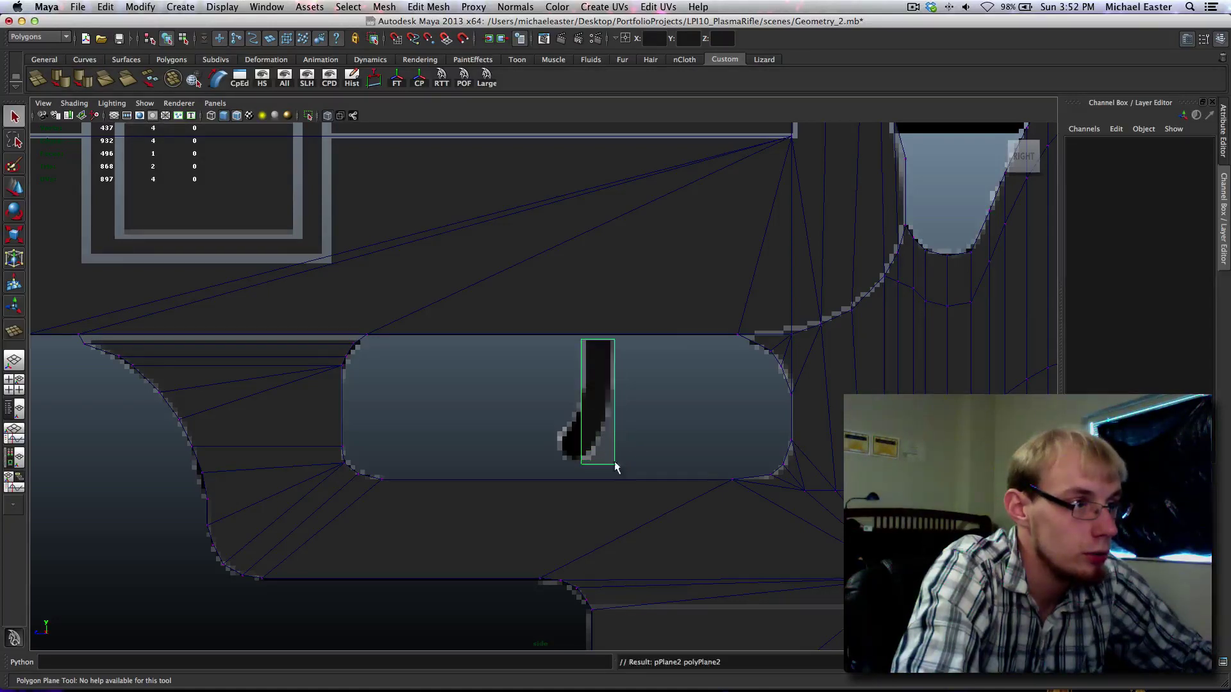
Step: Raise the trigger plane's two top vertices so it overlaps the rifle body above the opening
right_click_drag(614, 380, 545, 363)
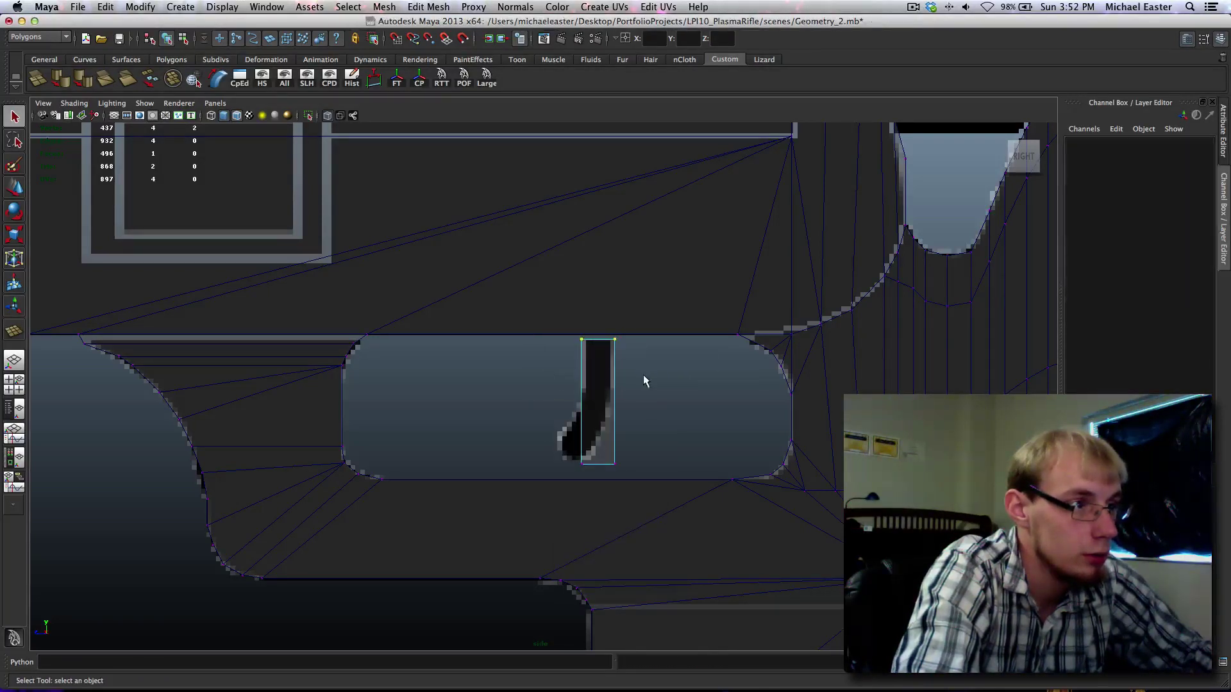
left_click_drag(644, 374, 436, 257)
key("w")
middle_click_drag(718, 394, 710, 352)
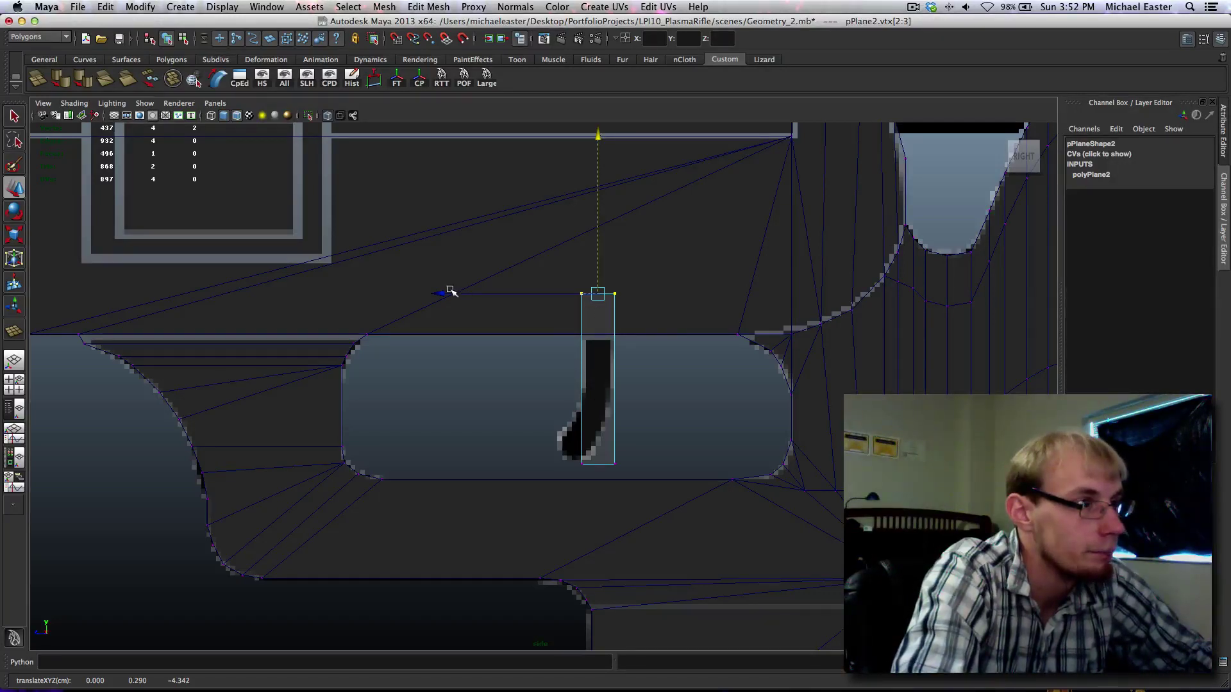
Step: Examine the rifle body's outline and panel lines above the trigger against the side-view reference
middle_click_drag(450, 292, 619, 375, "alt")
middle_click_drag(676, 344, 556, 366, "alt")
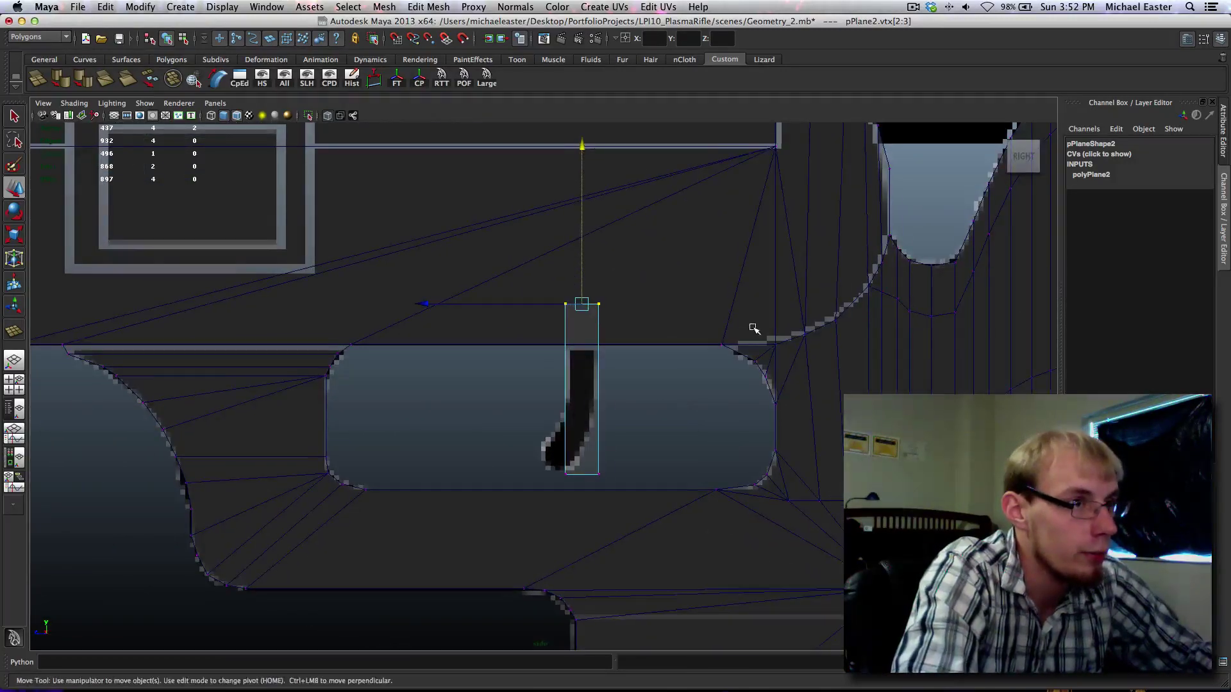
middle_click_drag(752, 329, 612, 449, "alt")
middle_click_drag(487, 363, 707, 261, "alt")
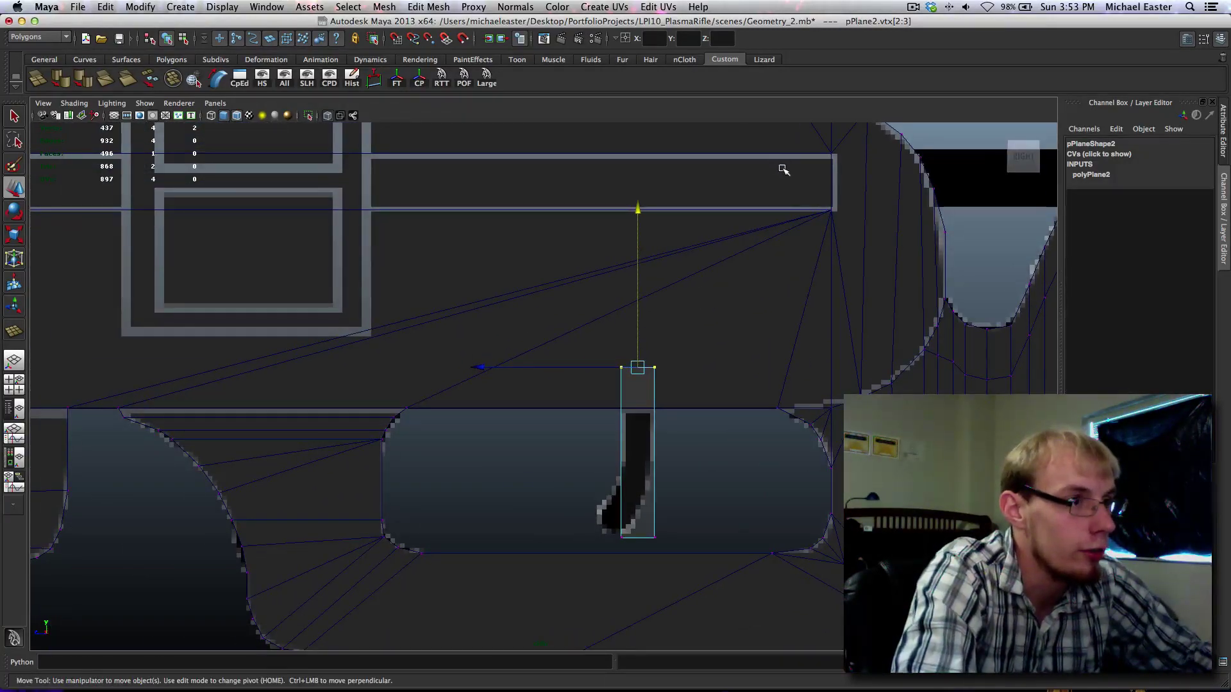
middle_click_drag(784, 170, 702, 240, "alt")
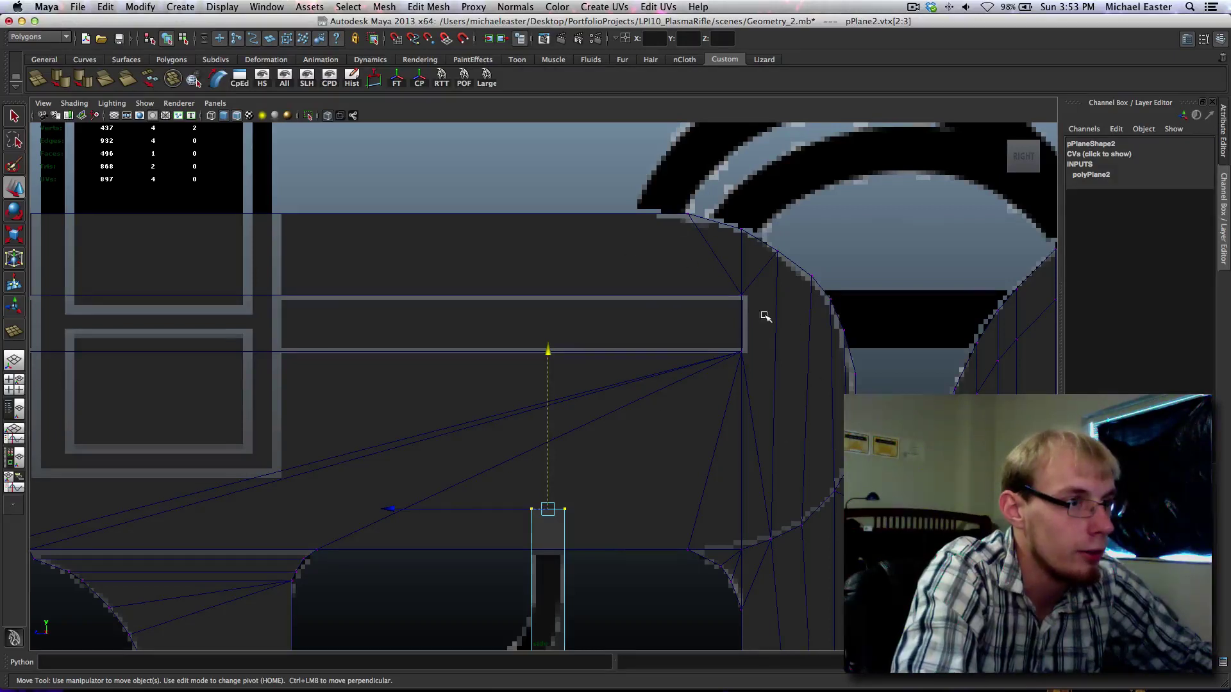
middle_click_drag(787, 363, 783, 361, "alt")
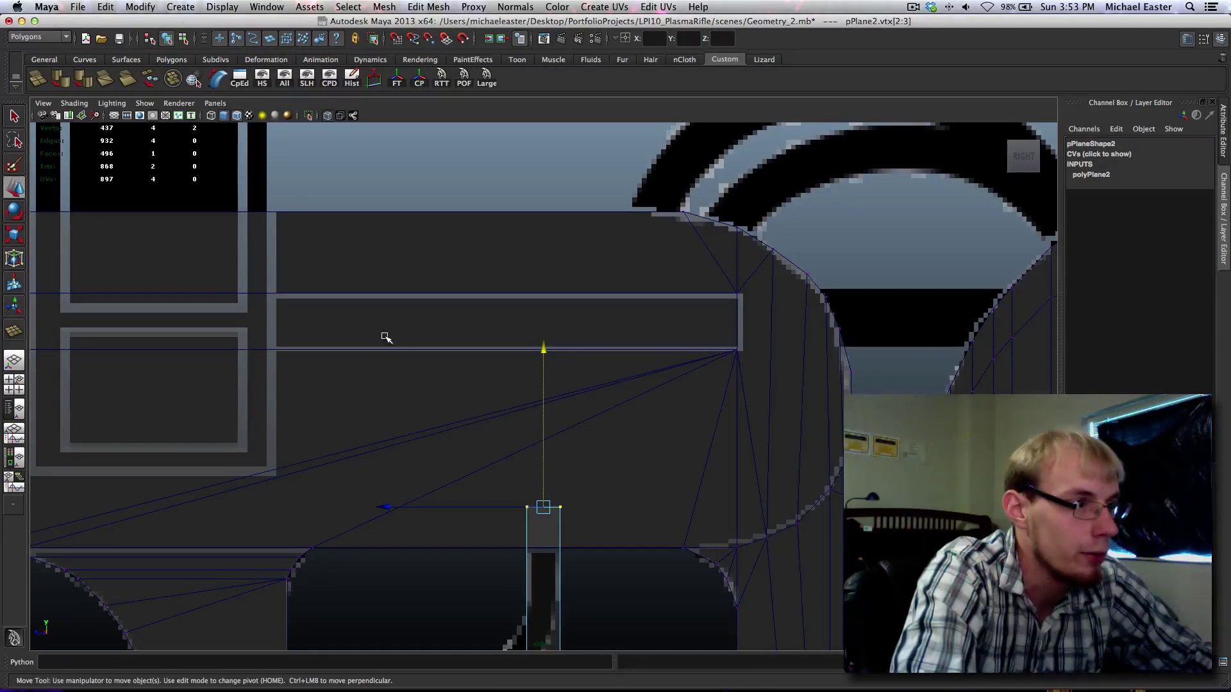
middle_click_drag(653, 455, 668, 341, "alt")
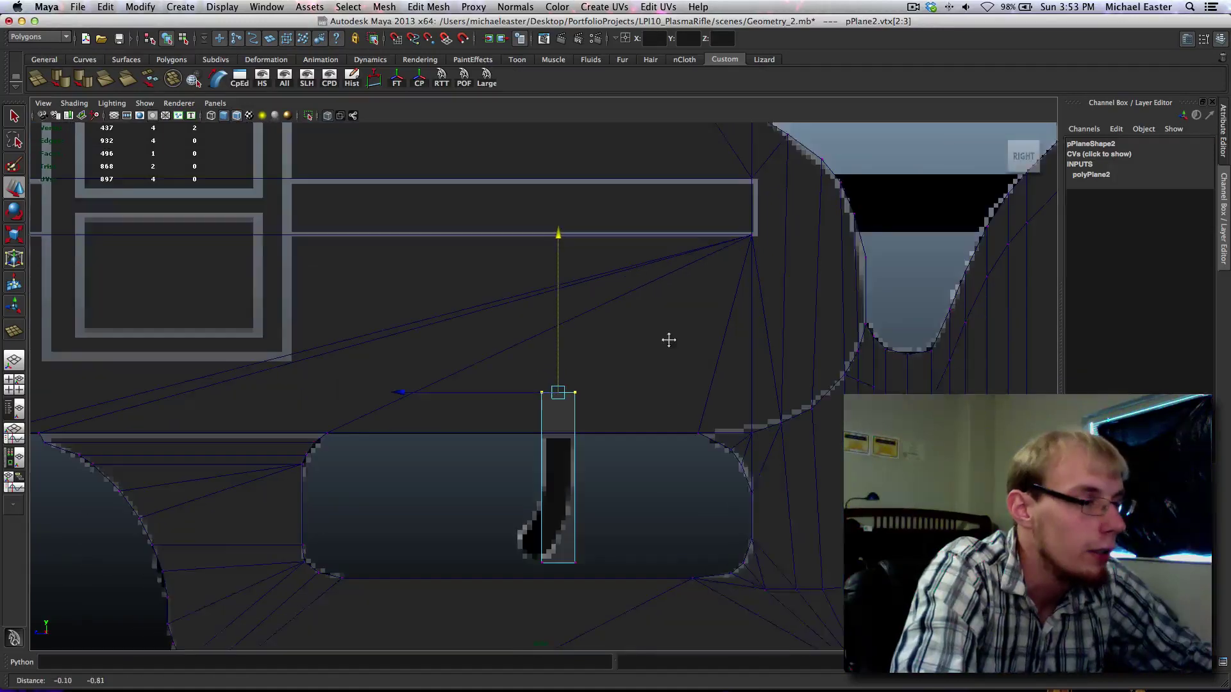
middle_click_drag(616, 409, 598, 342, "alt")
Step: Insert a horizontal edge loop across the trigger plane where the reference trigger starts to bend
right_click(537, 408)
key("q")
right_click_drag(537, 408, 477, 445)
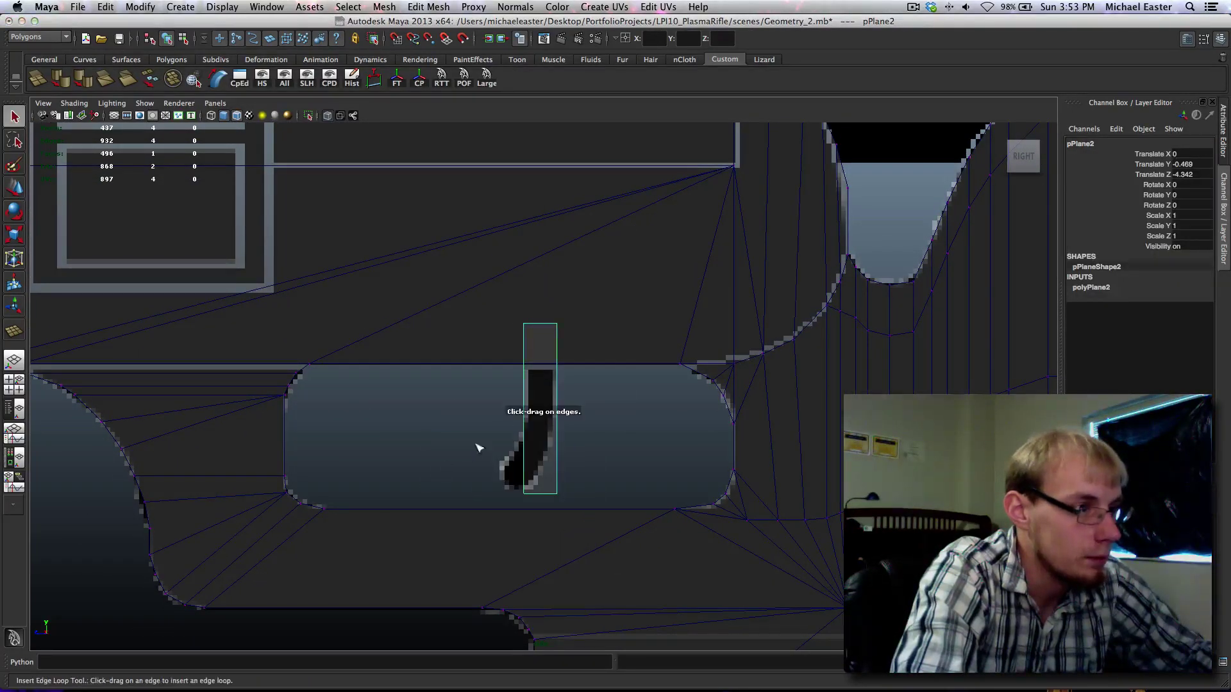
left_click(555, 426)
left_click_drag(523, 421, 528, 424)
Step: Shift the trigger plane's two bottom vertices sideways and slightly up to follow the reference trigger's angled tip
right_click_drag(524, 468, 474, 459)
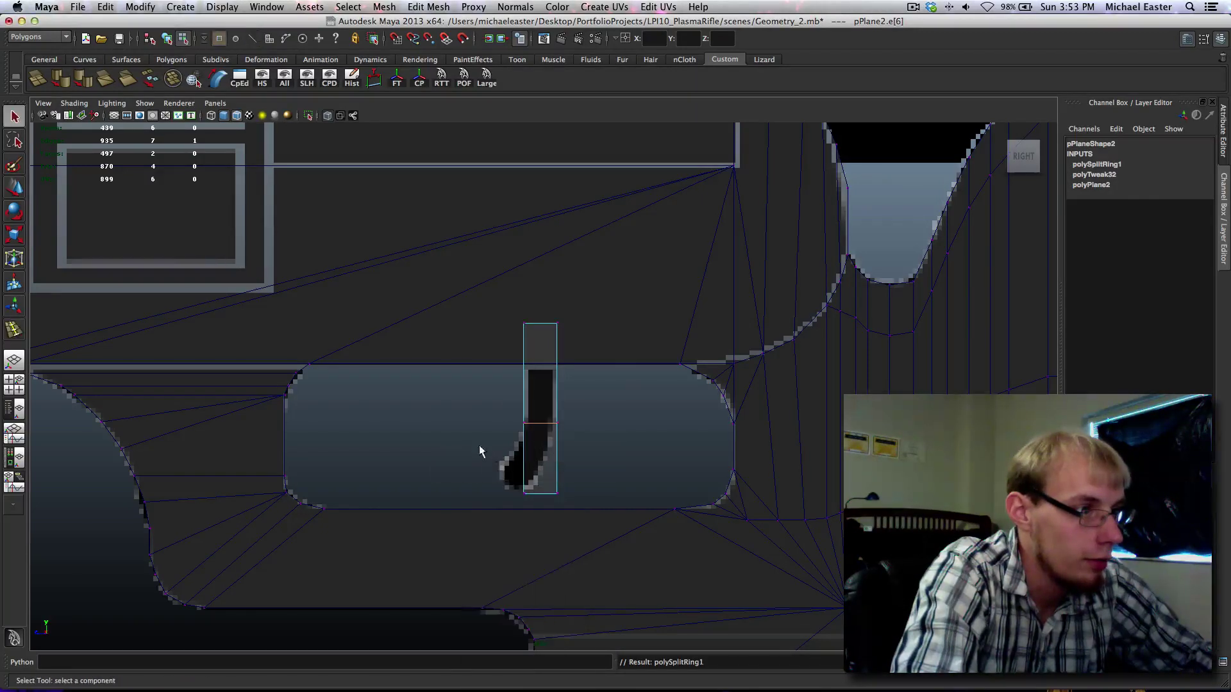
left_click_drag(491, 468, 587, 510)
key("w")
mouse_move(618, 468)
middle_mouse_down()
mouse_move(590, 467)
mouse_move(604, 475)
middle_mouse_up()
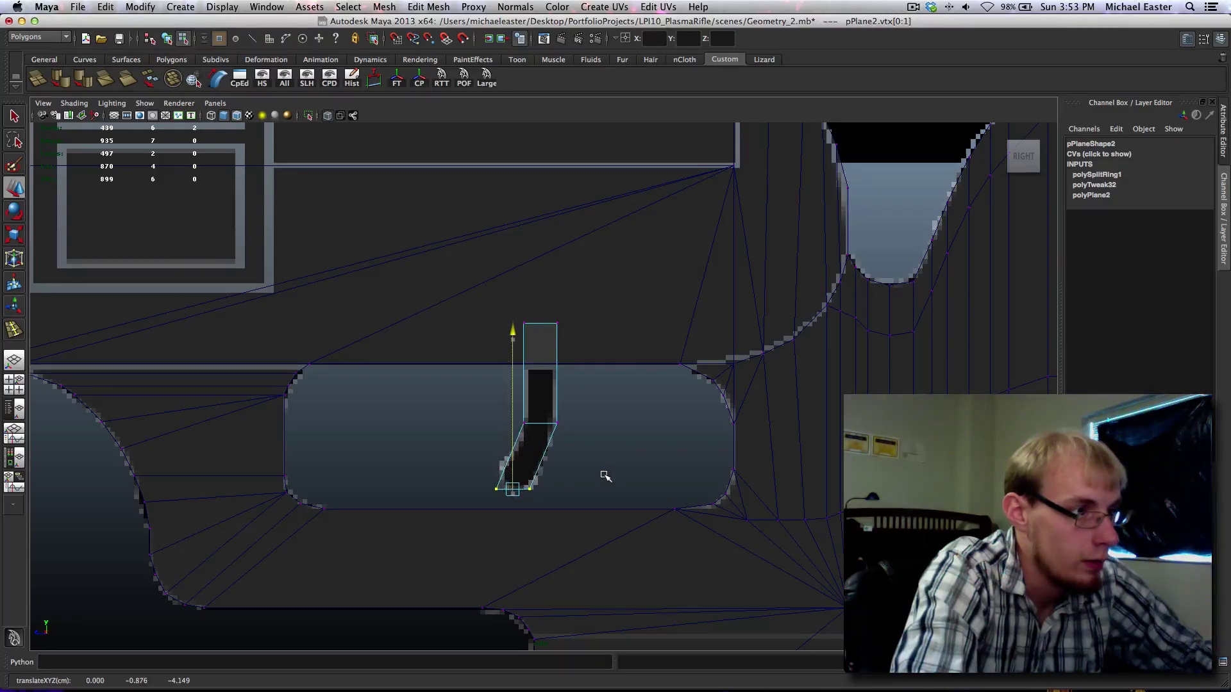
middle_click_drag(521, 451, 494, 408, "alt")
scroll(494, 352, "up", 2)
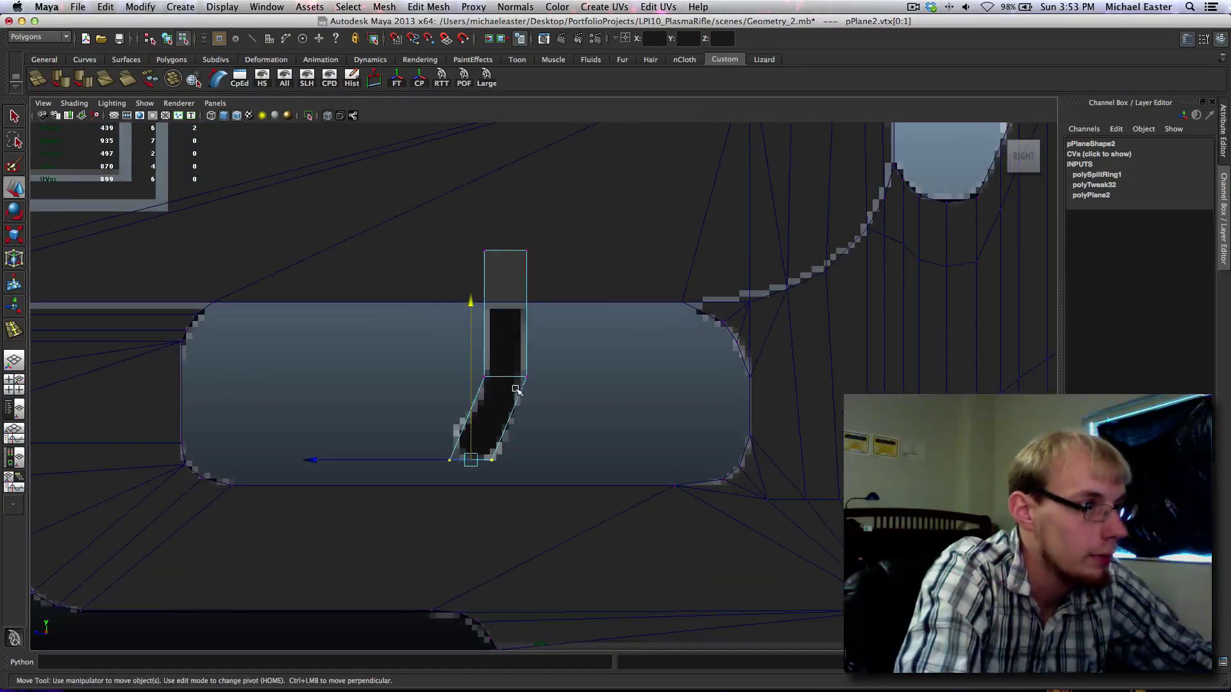
Step: Insert a lengthwise edge loop down the middle of the trigger plane
right_click_drag(515, 378, 414, 412)
key("q")
left_click(512, 375)
left_click_drag(513, 383, 510, 381)
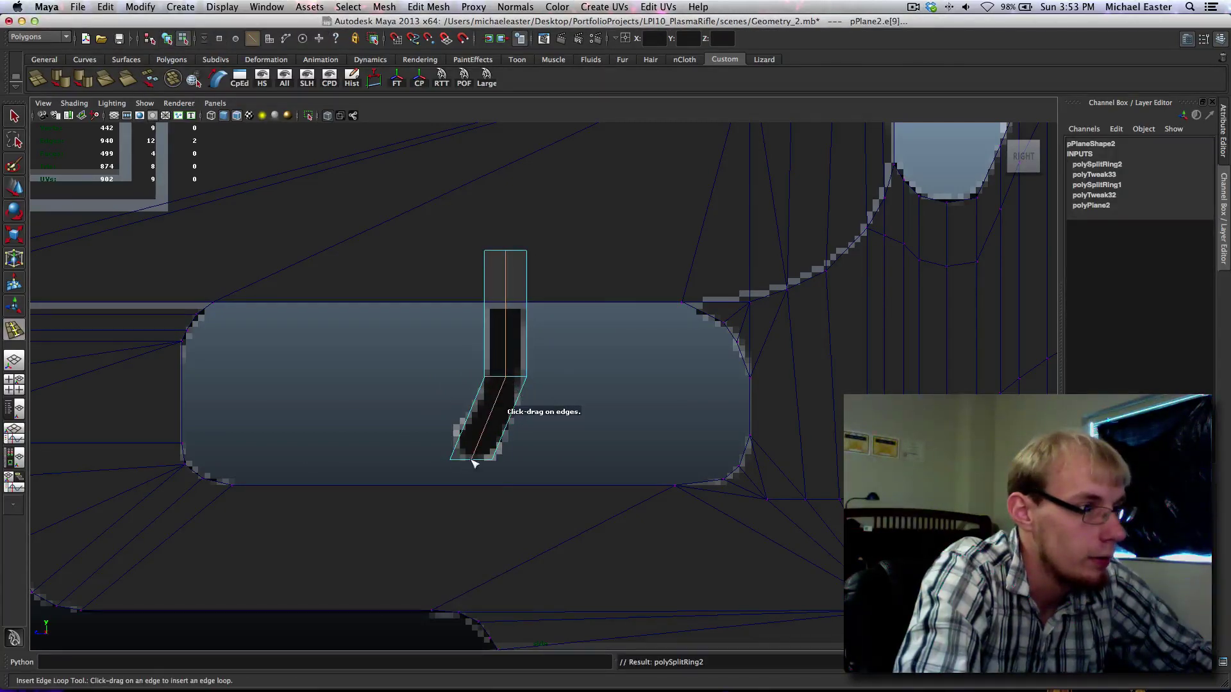
Step: Lower the trigger tip's middle vertex slightly and pull its two corner vertices in and up to round the end along the reference
right_click_drag(471, 460, 418, 459)
key("q")
left_click_drag(472, 455, 470, 468)
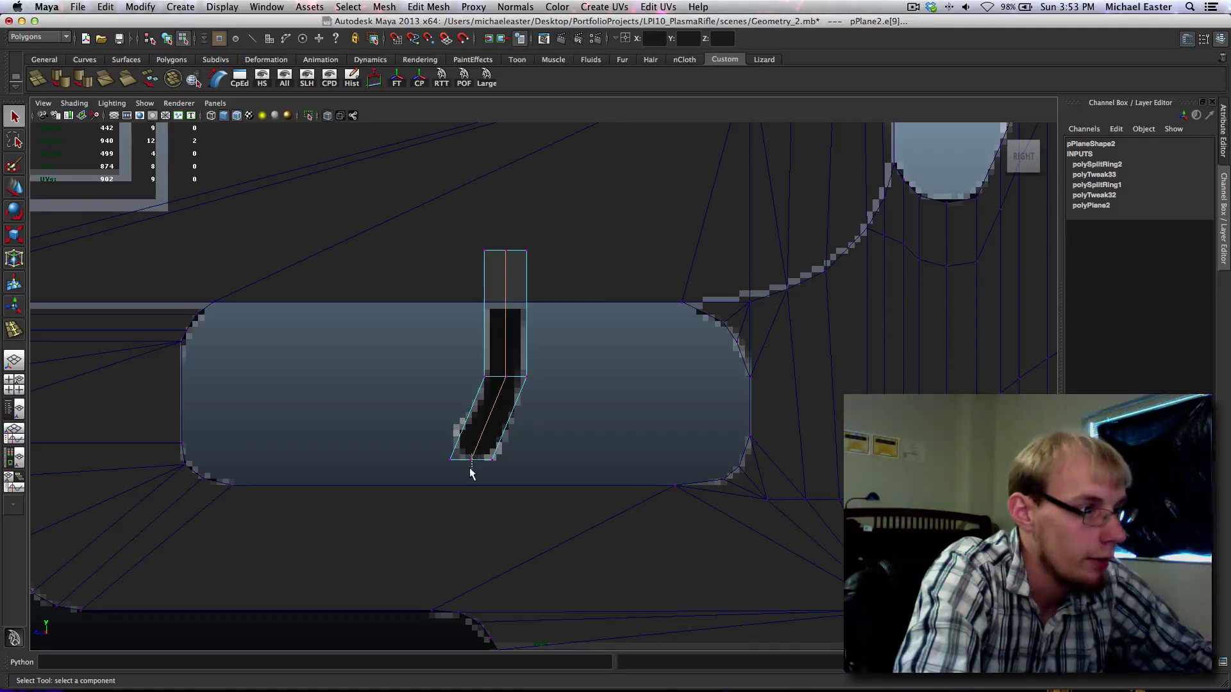
left_click(471, 466)
key("w")
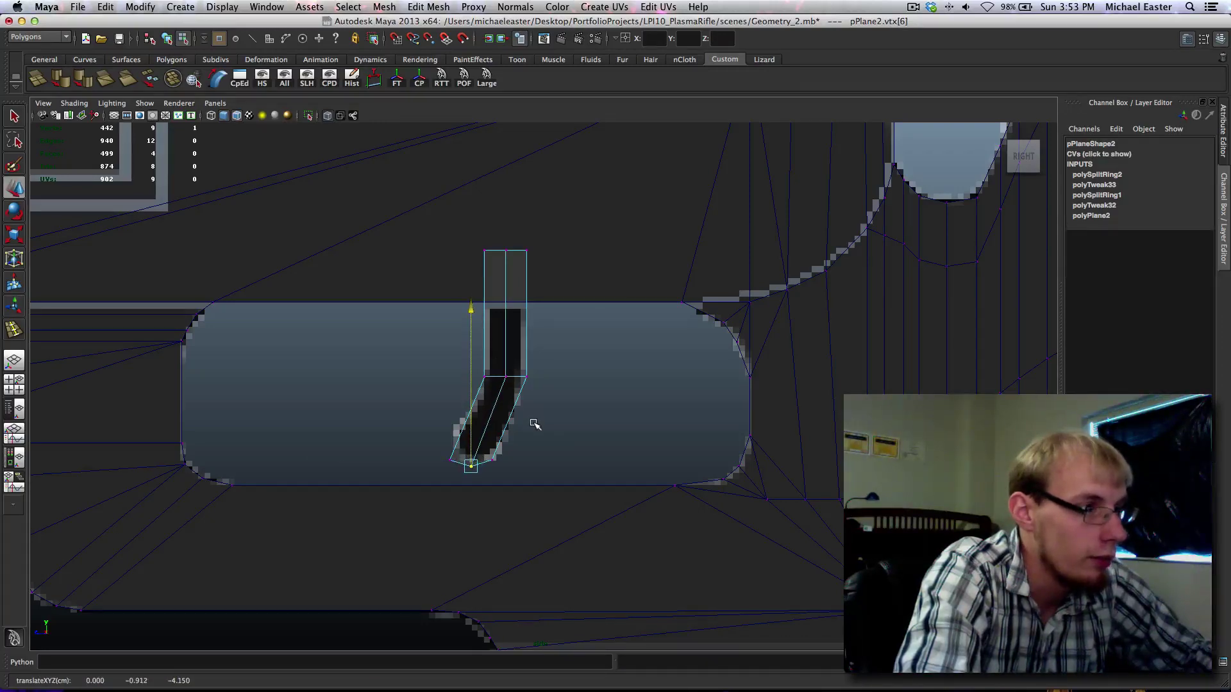
left_click_drag(427, 421, 460, 477)
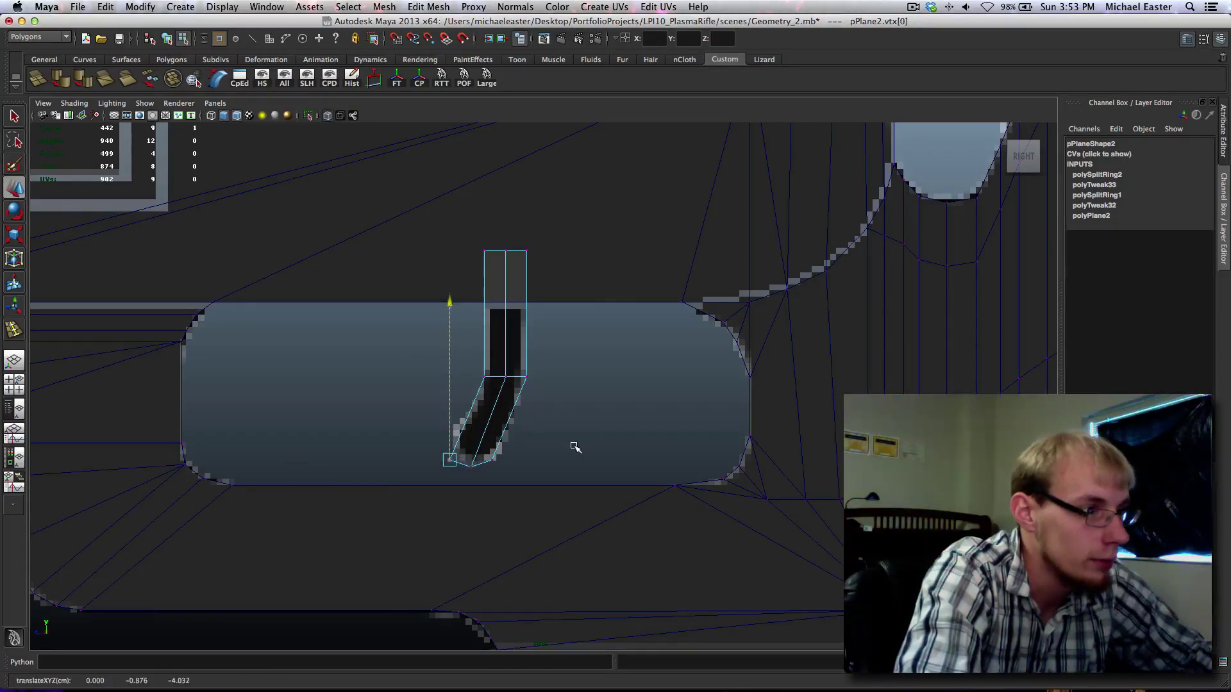
middle_click_drag(574, 446, 565, 443, "shift")
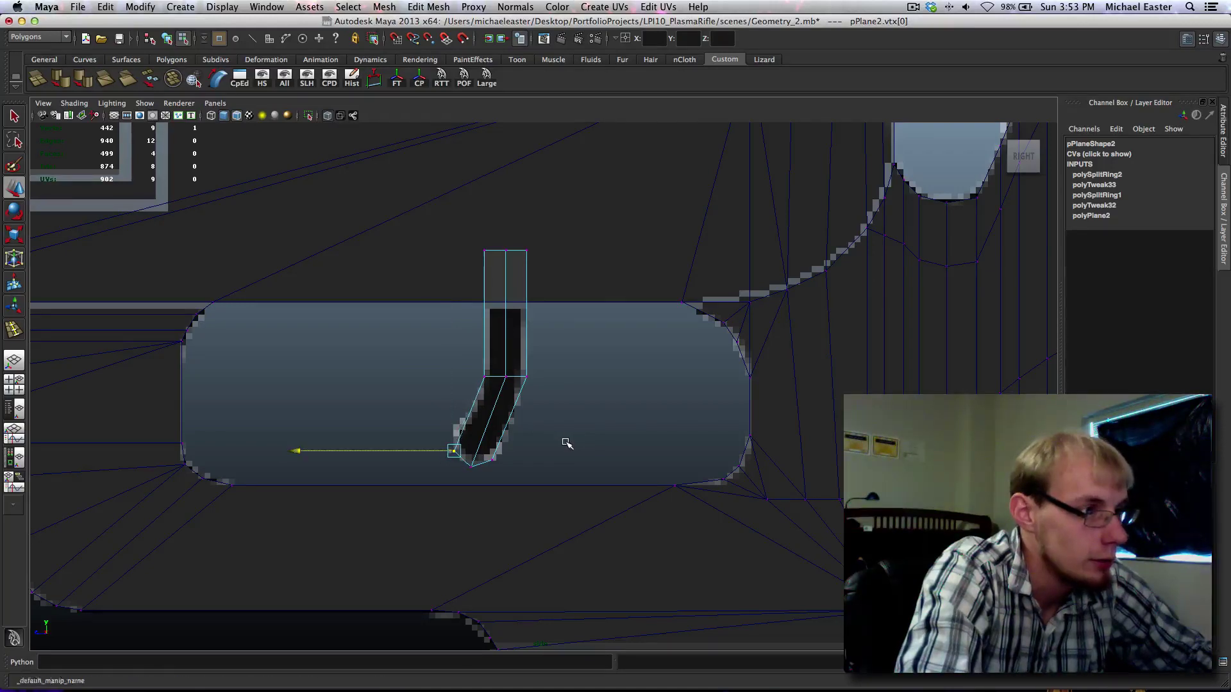
left_click(491, 452)
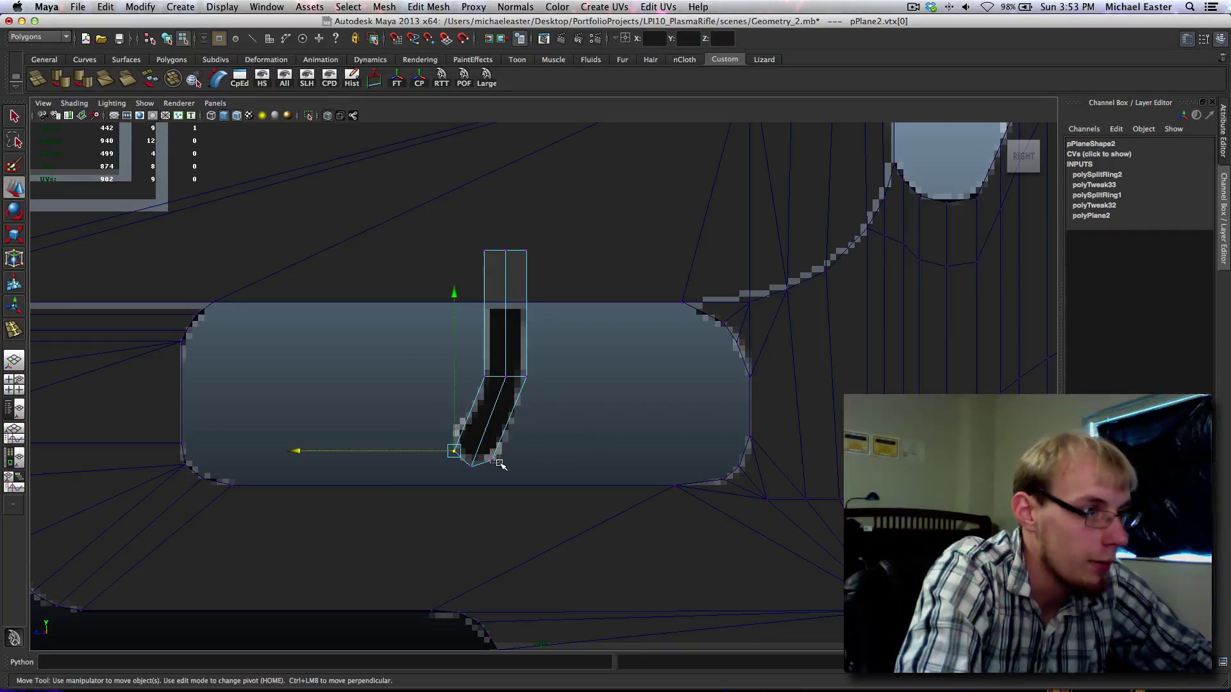
scroll(518, 443, "up", 3)
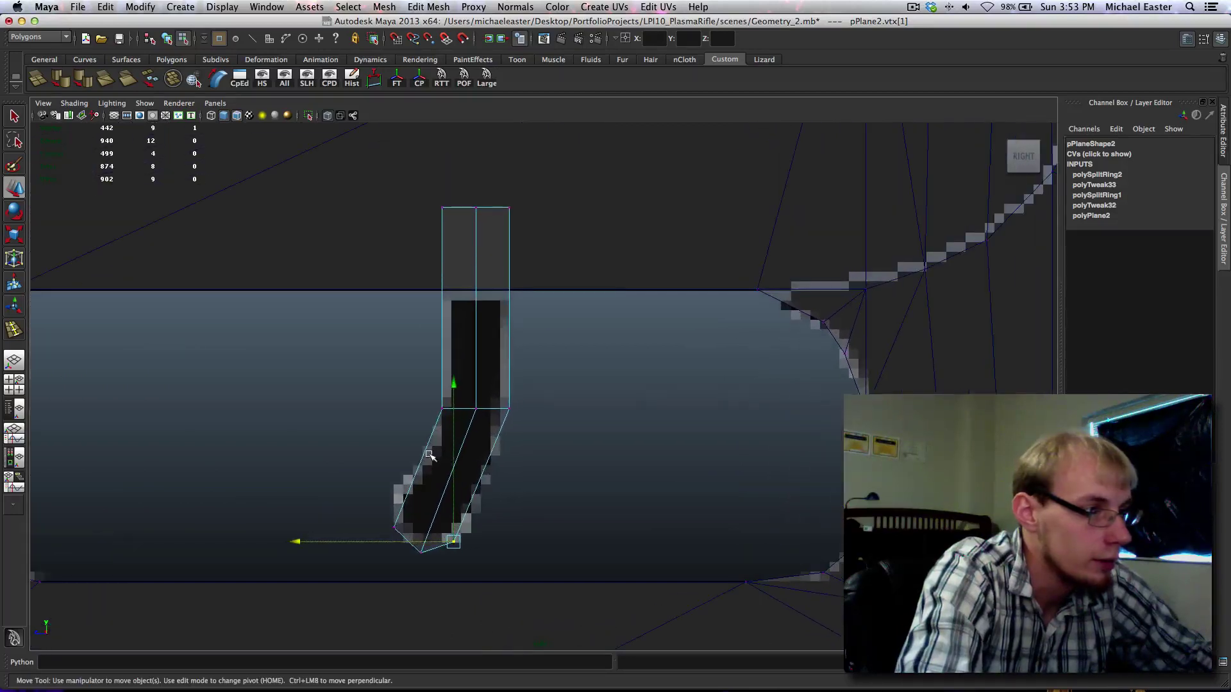
Step: Insert an edge loop across the trigger just above its rounded tip
right_click_drag(424, 454, 356, 473)
key("q")
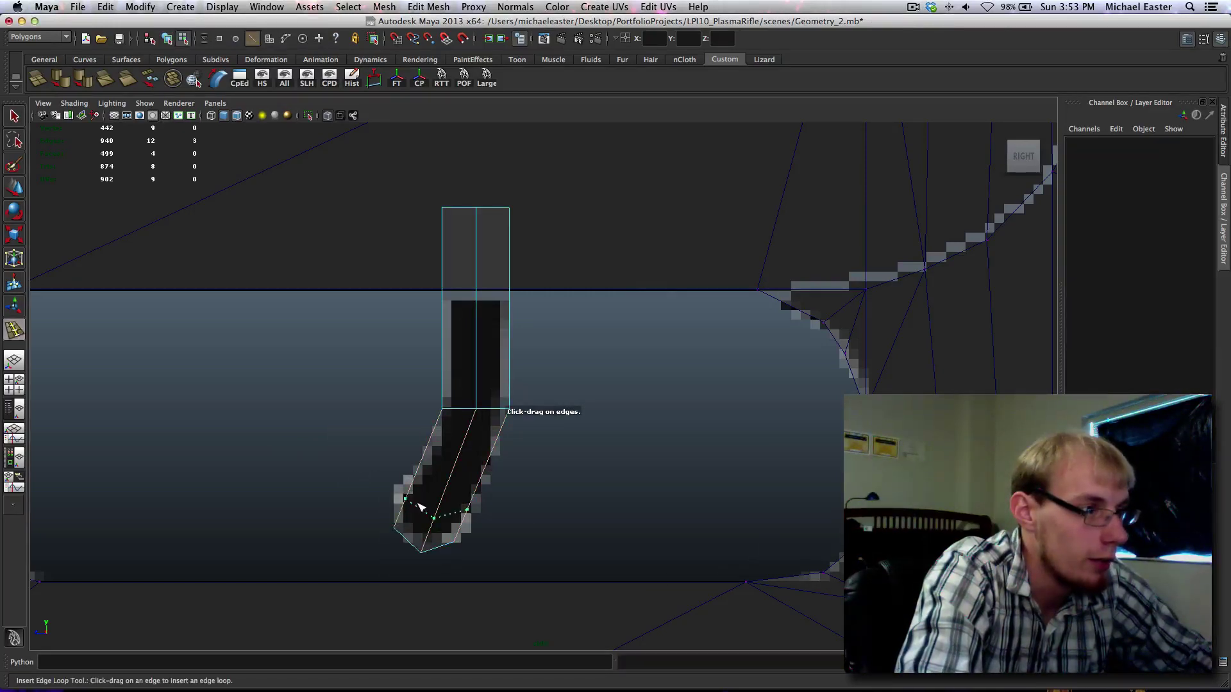
left_click_drag(418, 511, 425, 502)
Step: Move the new loop's front and rear vertices out to the reference outline and raise the tip's bottom middle vertex slightly
right_click_drag(408, 497, 372, 461)
key("q")
left_click_drag(371, 461, 418, 518)
key("w")
middle_click_drag(447, 489, 432, 485, "shift")
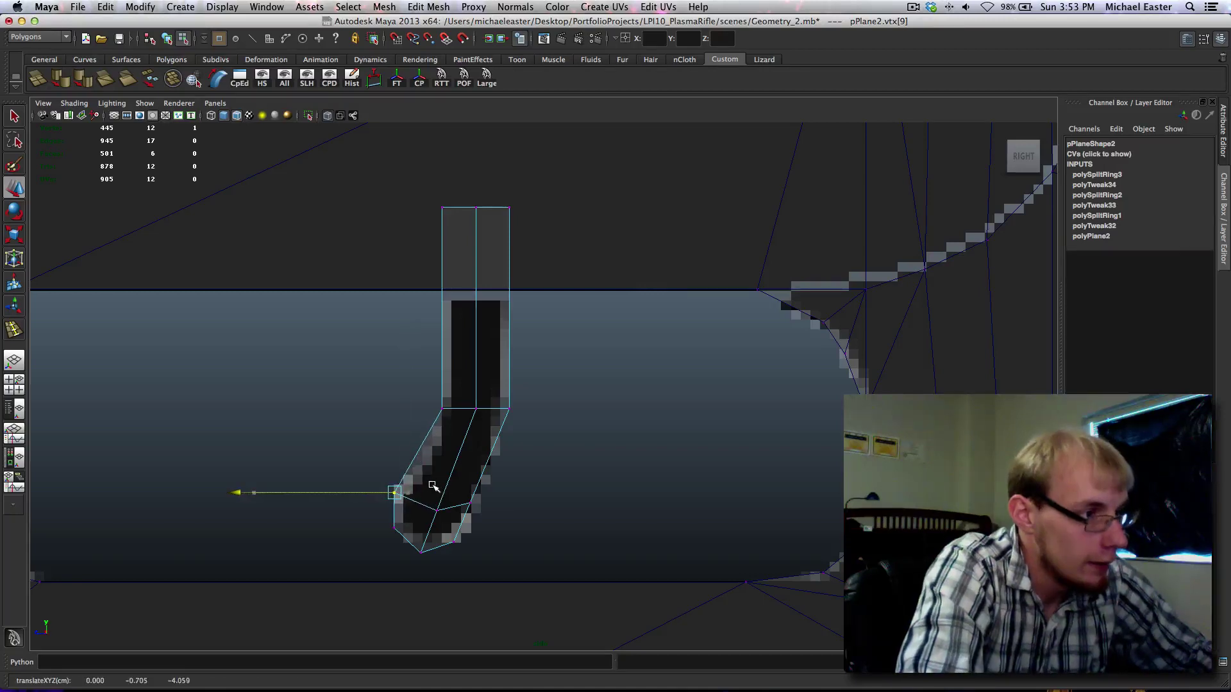
left_click(476, 504)
middle_click_drag(499, 505, 499, 516)
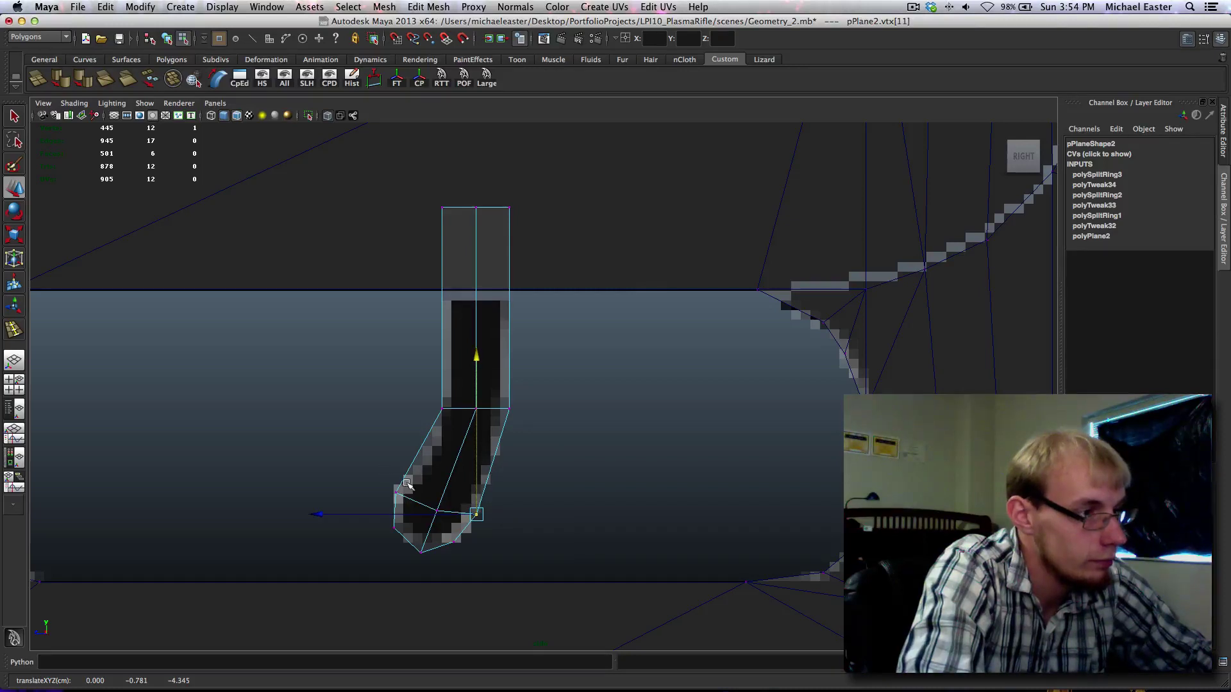
left_click(421, 545)
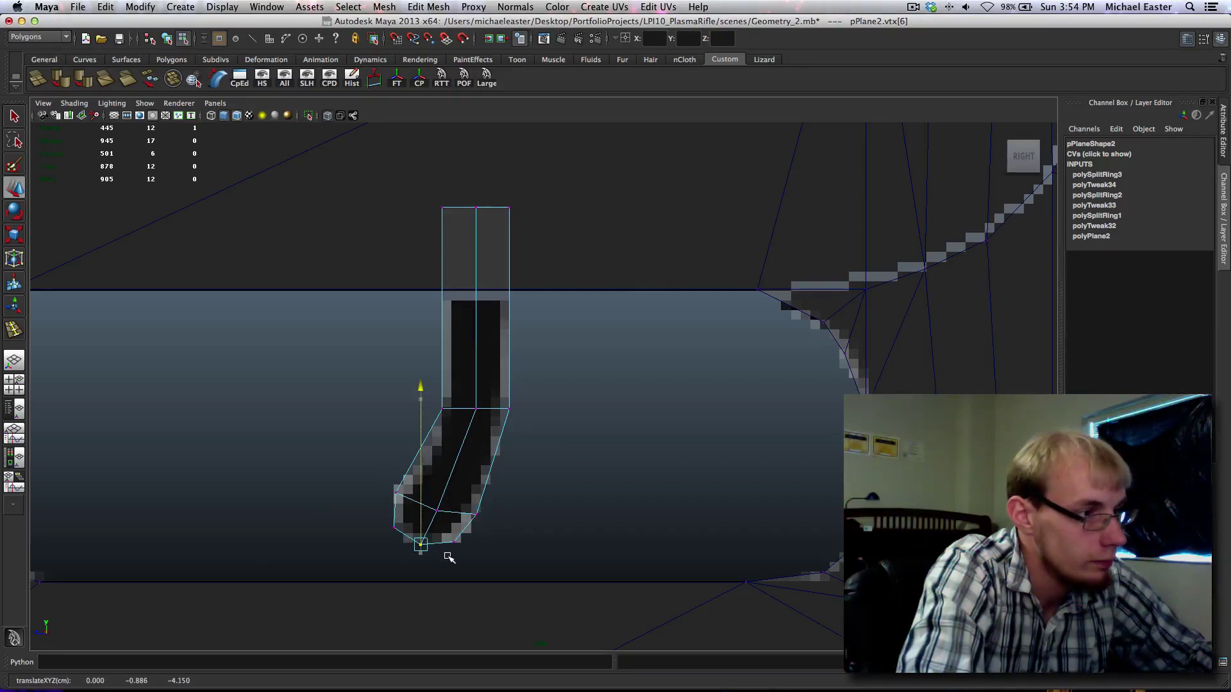
Step: Insert another edge loop across the trigger midway between the bend and the loop near the tip
middle_click_drag(501, 387, 472, 433, "alt")
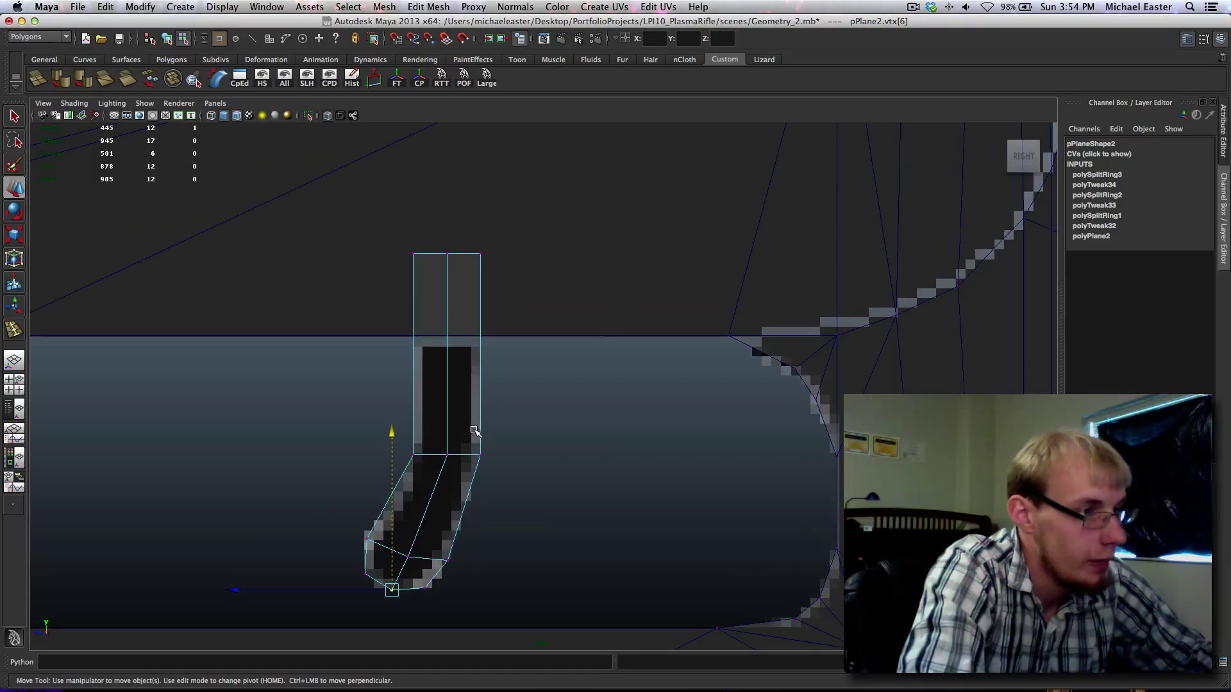
key("q")
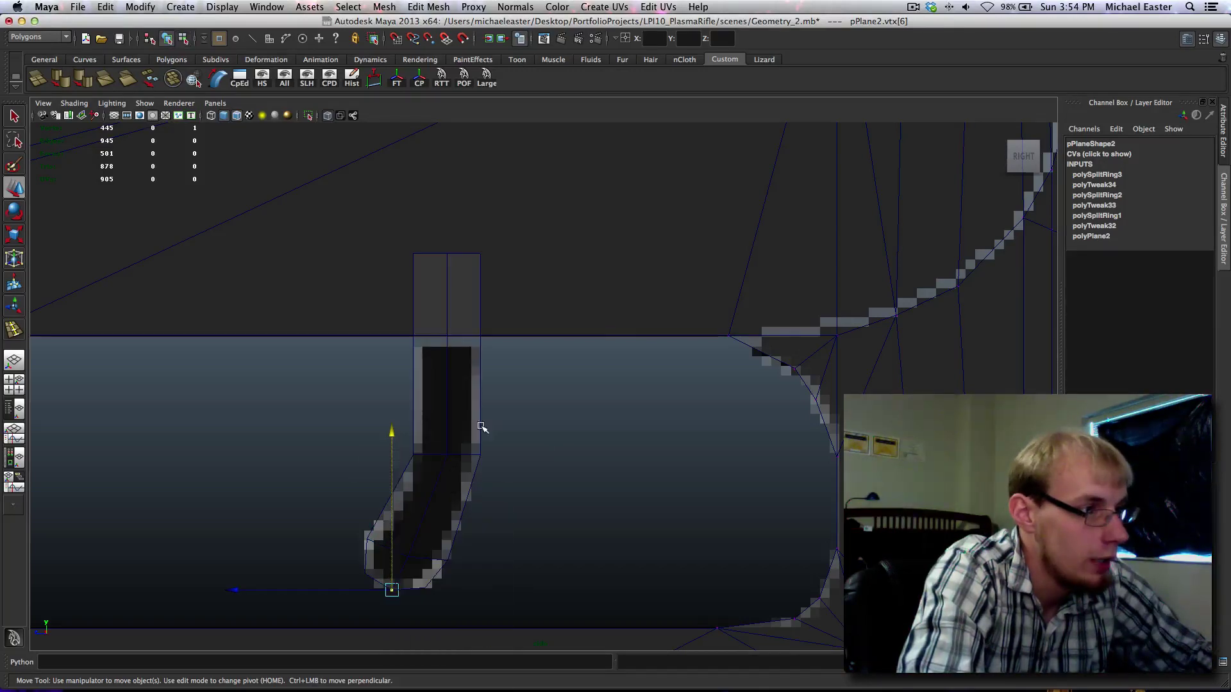
key("F8")
right_click(447, 457, "shift")
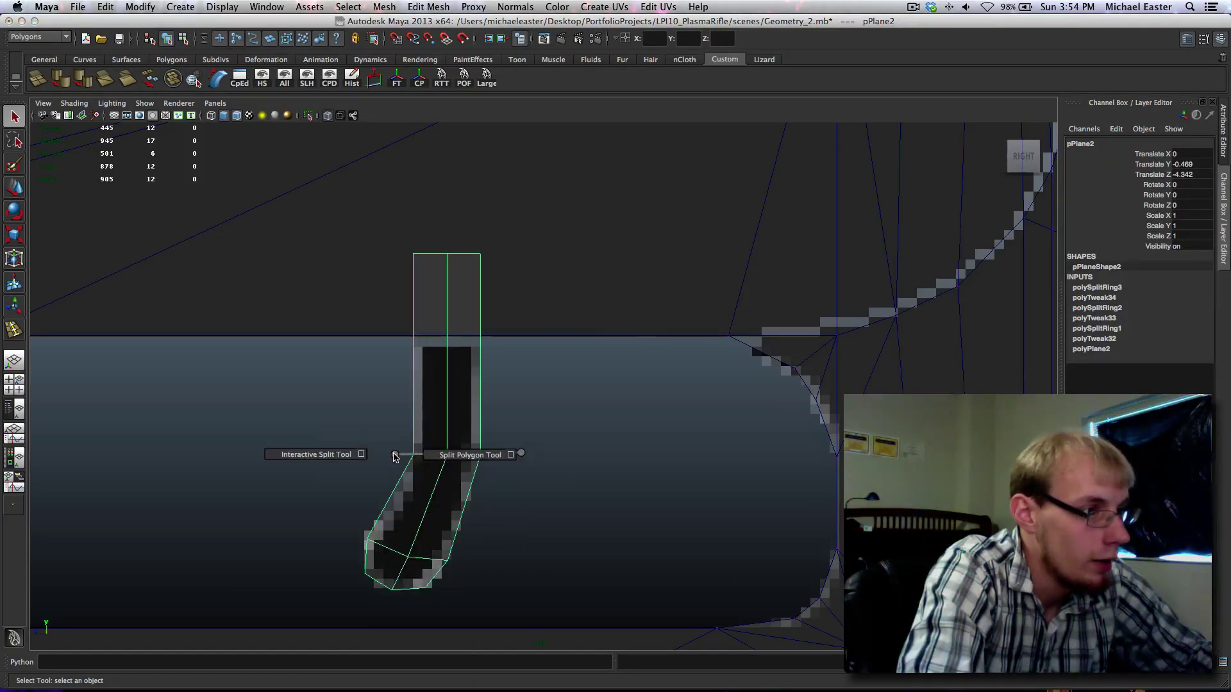
right_click(442, 459, "shift")
left_click(408, 468)
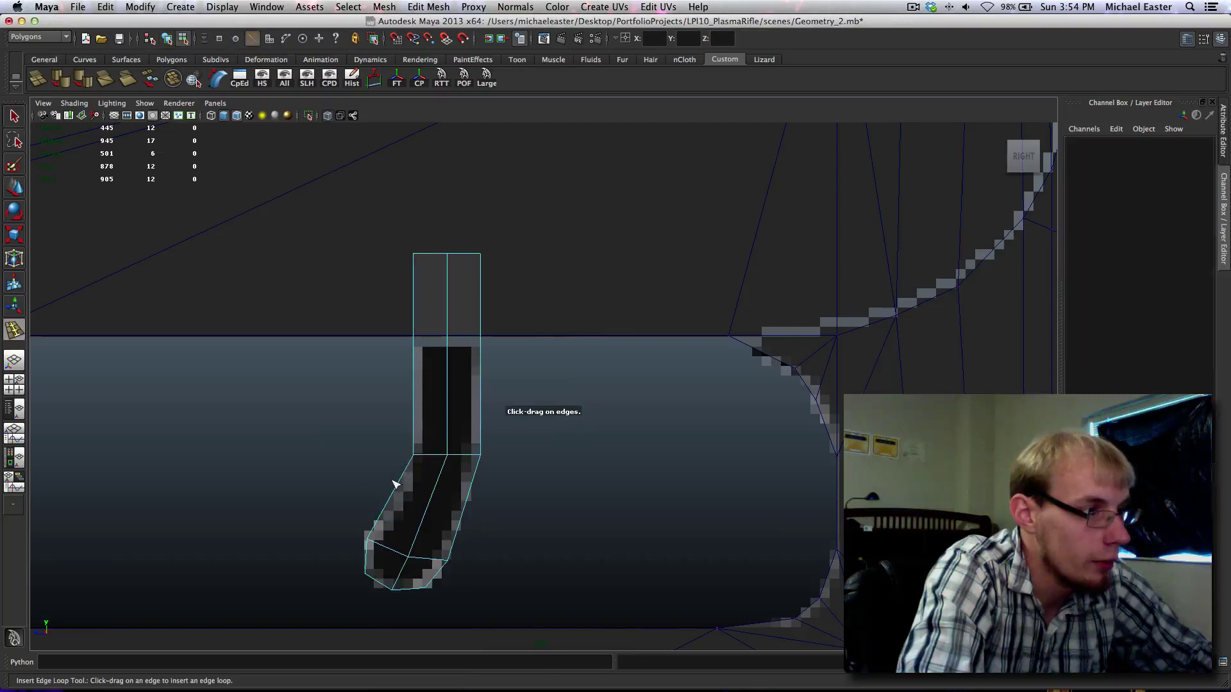
left_click_drag(397, 492, 391, 502)
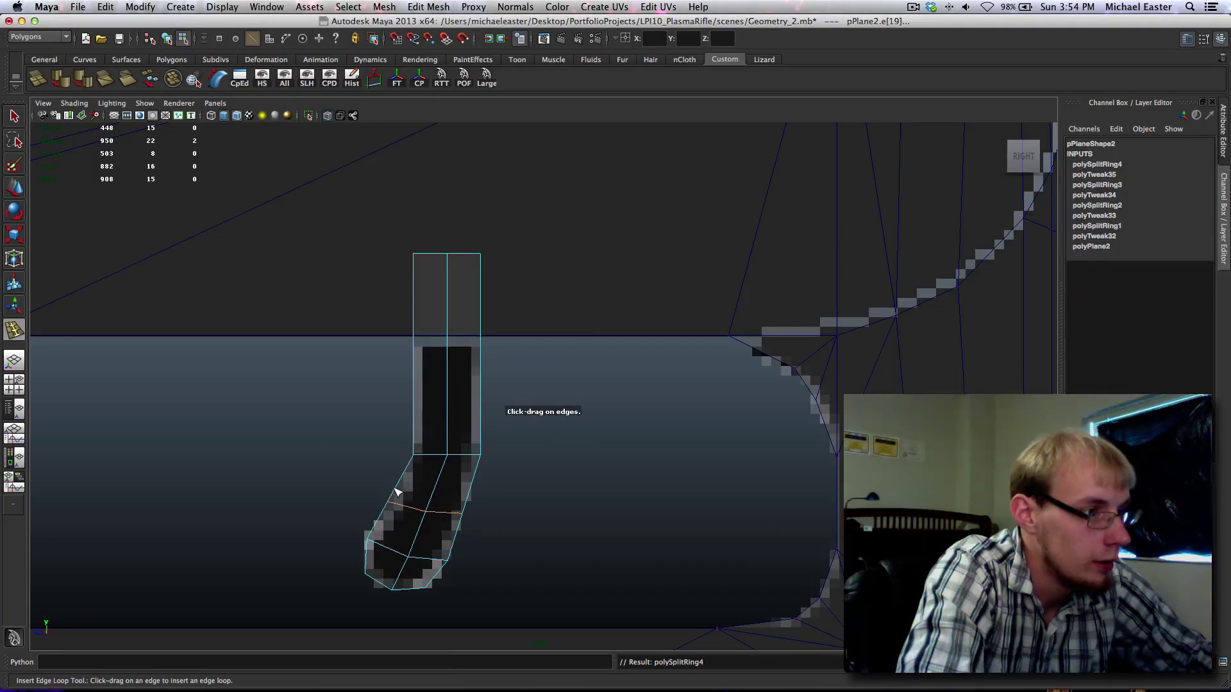
Step: Adjust the new loop's outer vertices and the front vertex below them to follow the curve of the reference trigger
right_click_drag(396, 492, 358, 459)
left_click_drag(358, 459, 394, 507)
key("w")
middle_click_drag(478, 495, 476, 494)
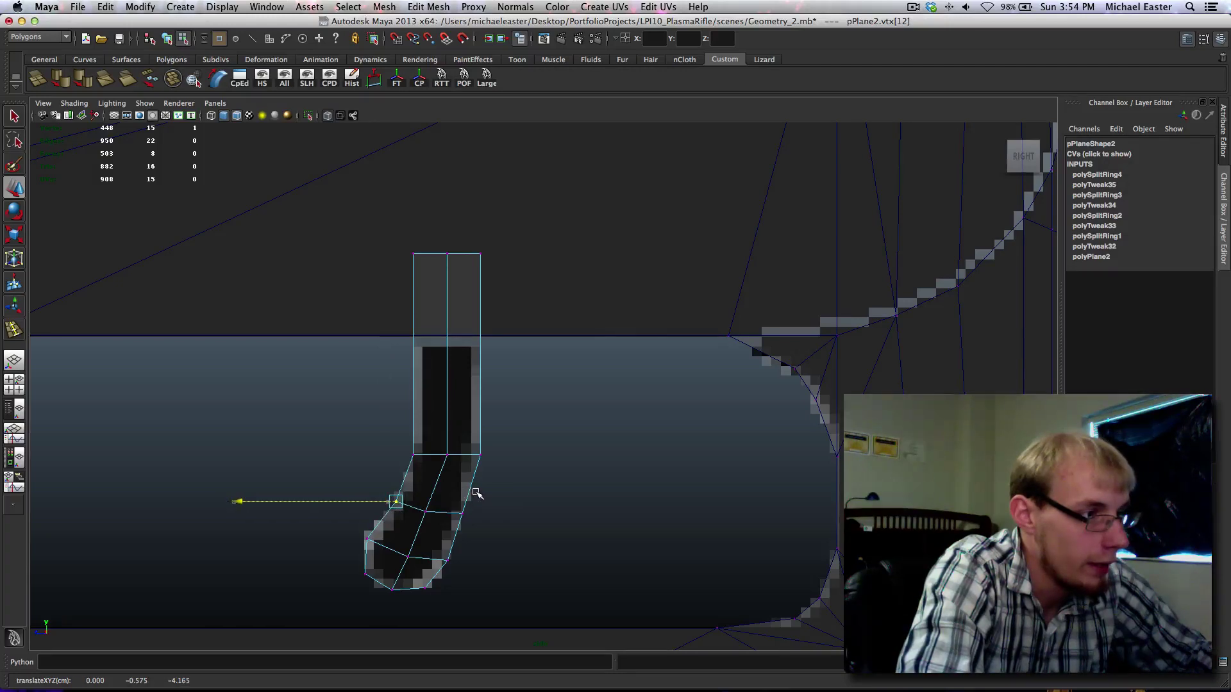
left_click(367, 533)
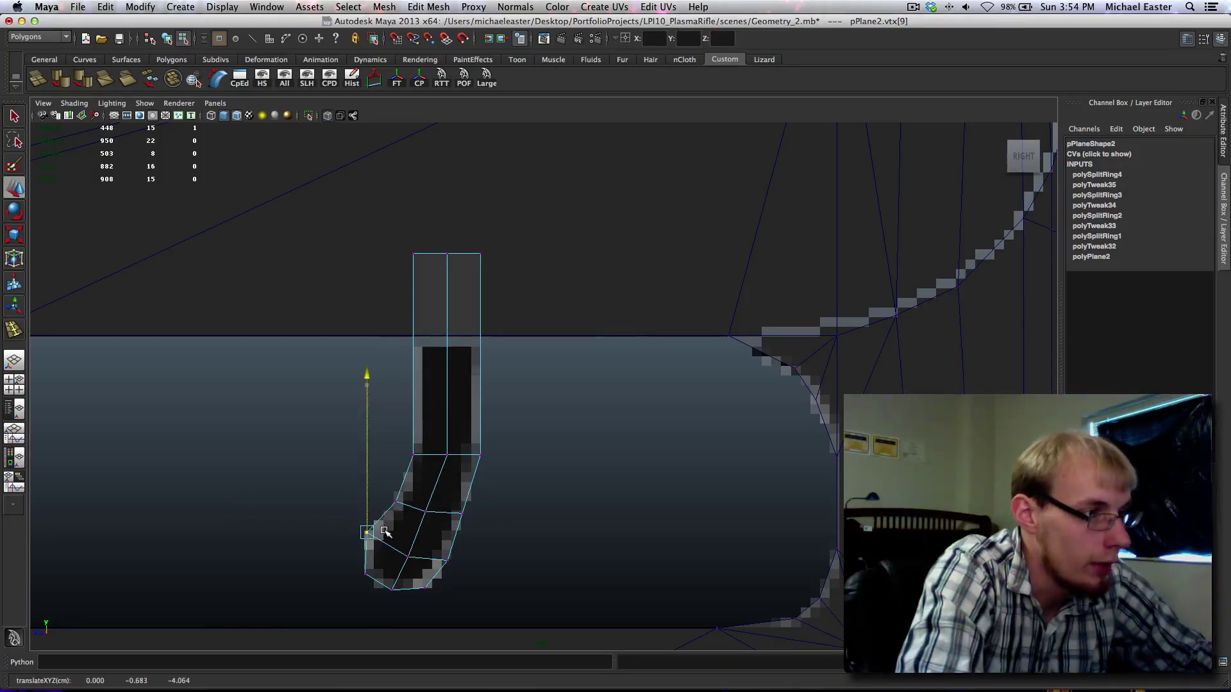
middle_click_drag(384, 533, 391, 533, "shift")
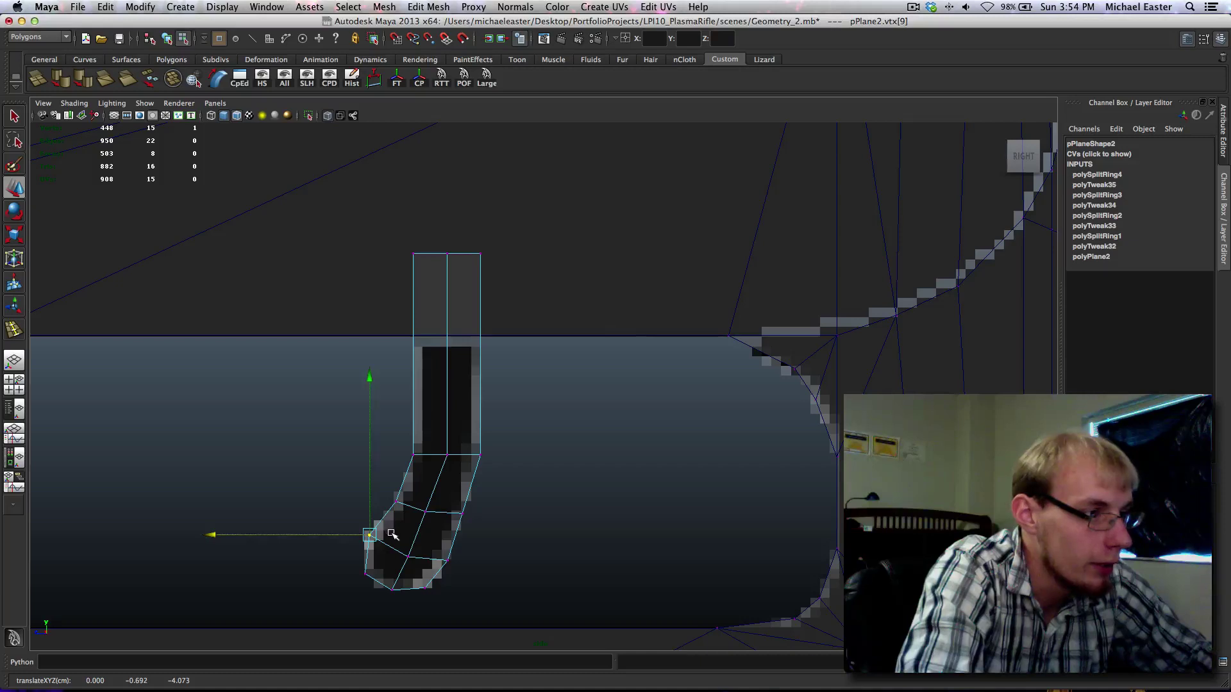
left_click(465, 513)
middle_click_drag(498, 514, 503, 513)
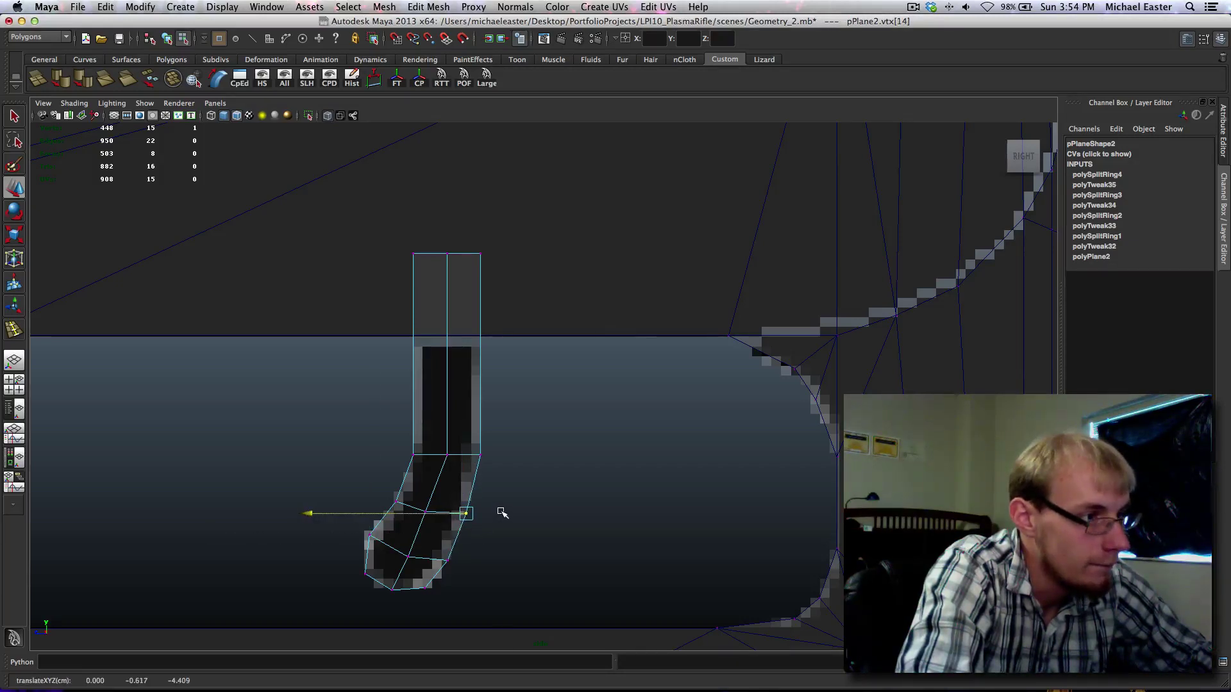
Step: Nudge the tip's bottom middle vertex forward and raise its lower front corner vertex slightly to match the reference
middle_click_drag(494, 457, 487, 482, "alt")
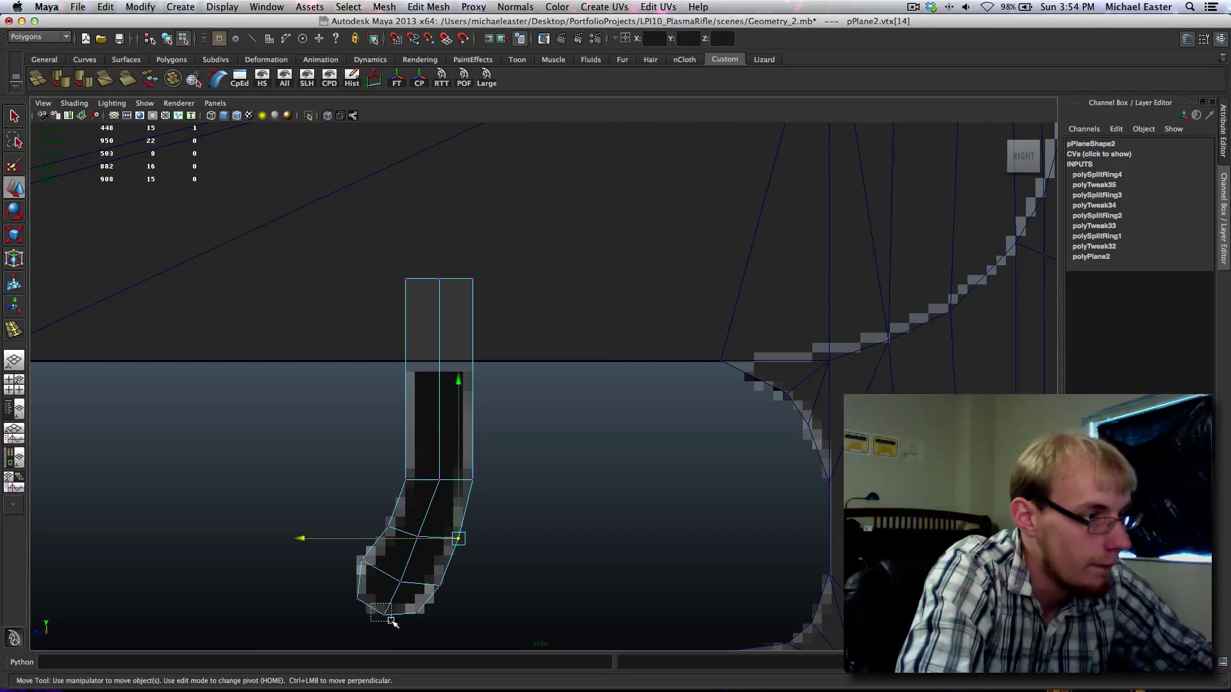
left_click_drag(392, 622, 394, 622)
middle_click_drag(440, 610, 438, 610)
left_click_drag(358, 605, 359, 607)
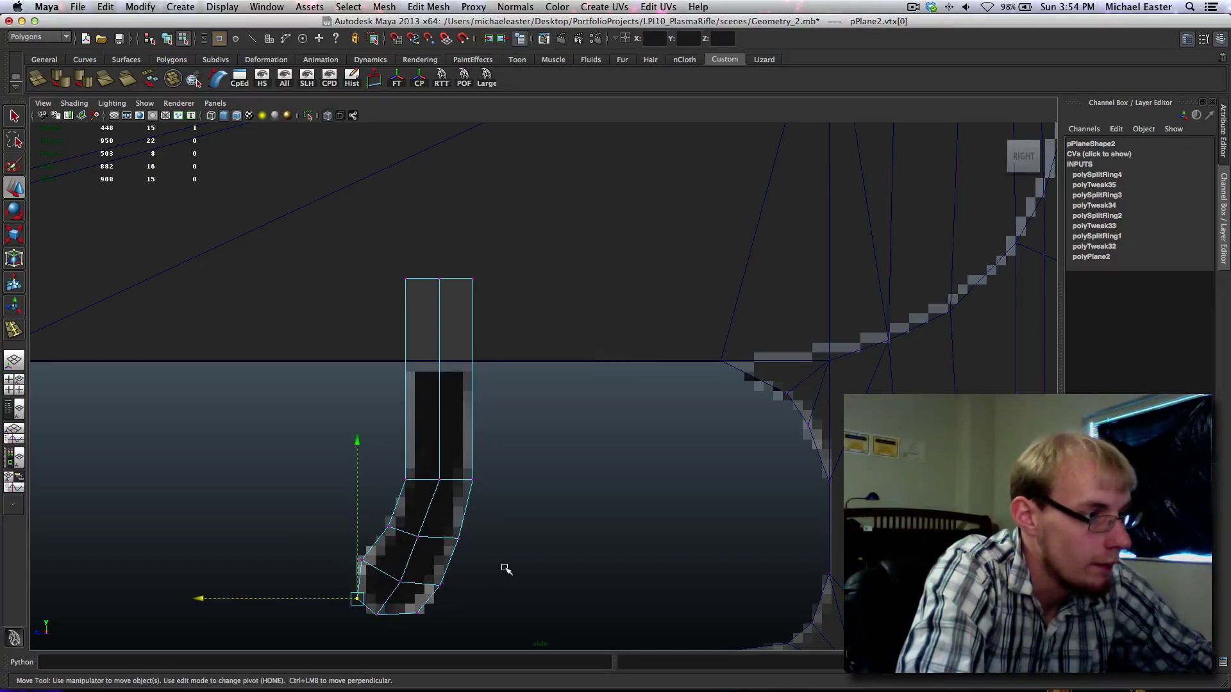
middle_click_drag(508, 561, 508, 560)
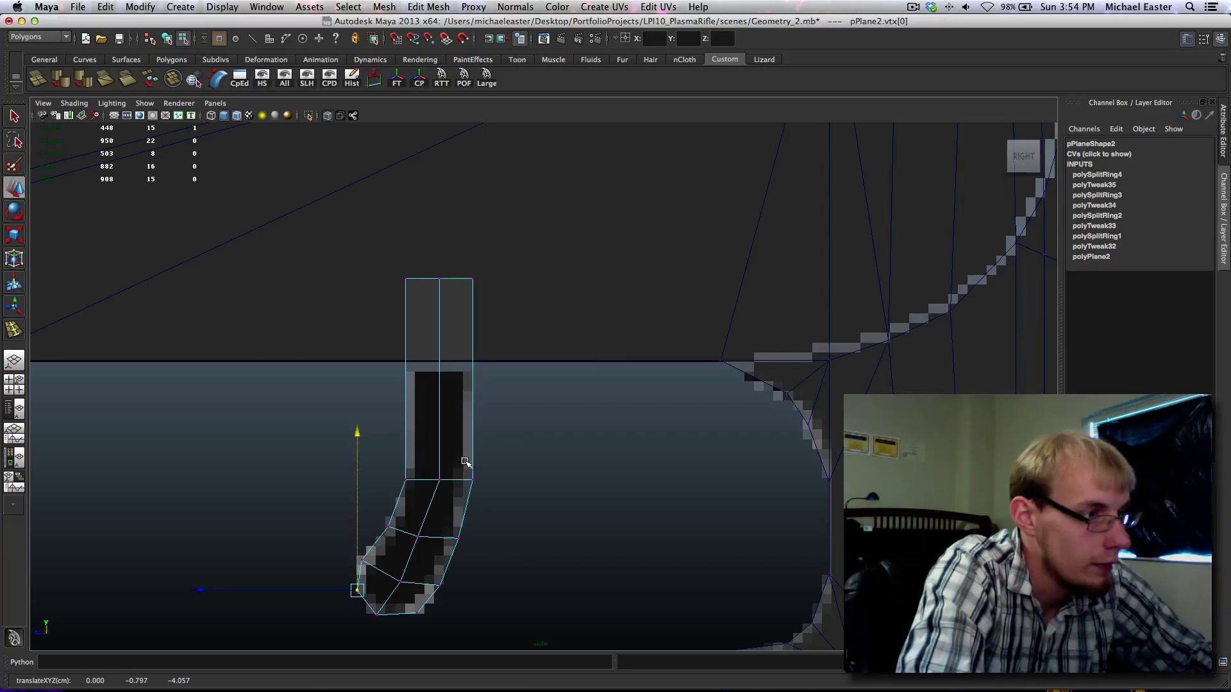
Step: Check the trigger's shape and proportions against the whole rifle in the side view
middle_click_drag(464, 462, 464, 481, "alt")
left_click_drag(395, 477, 447, 517)
middle_click_drag(490, 473, 495, 491, "alt")
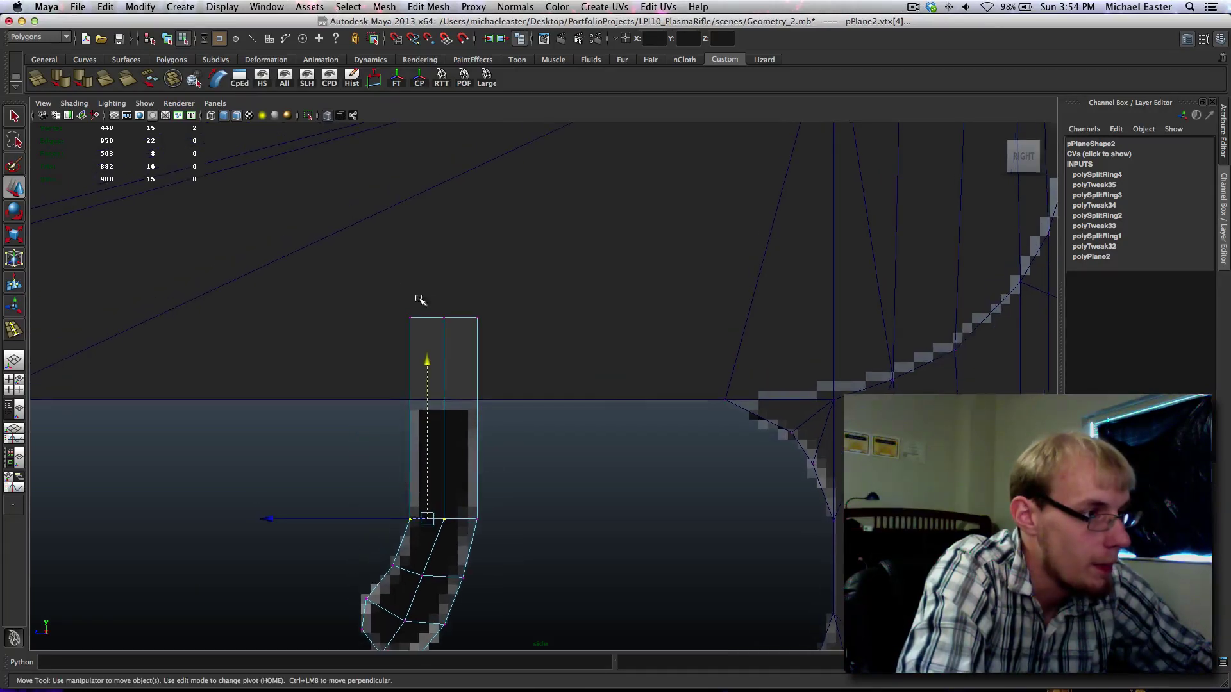
left_click_drag(386, 274, 527, 536)
scroll(520, 525, "down", 10)
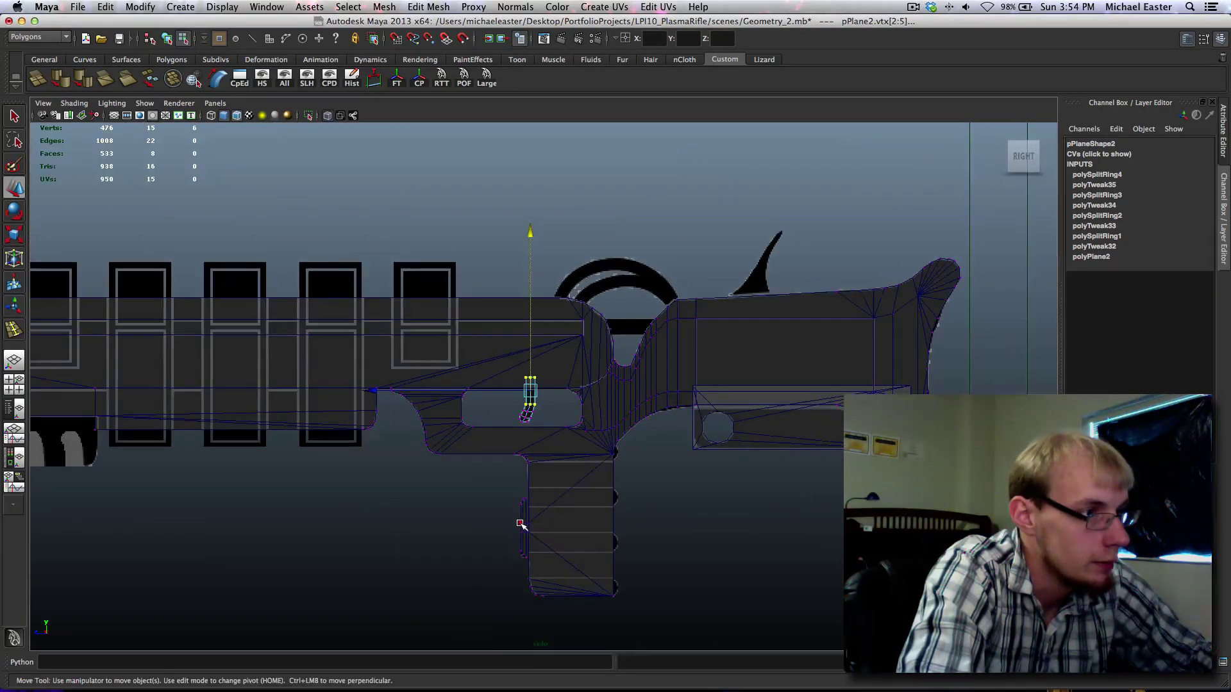
scroll(520, 525, "up", 12)
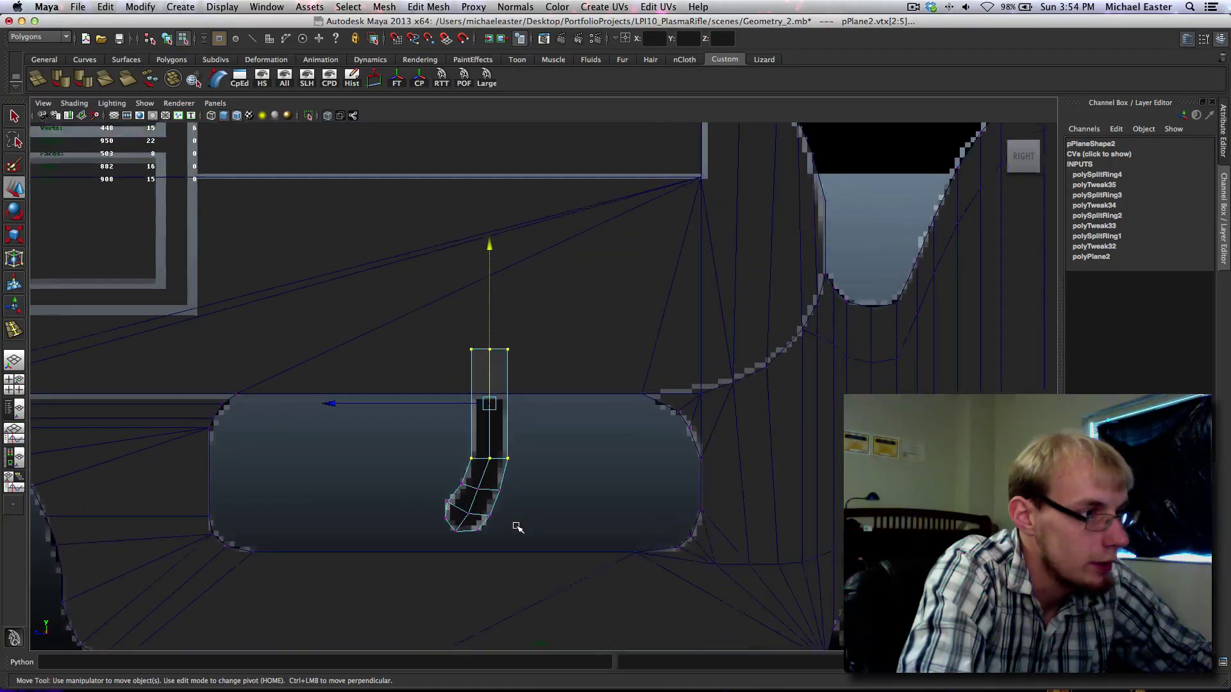
scroll(503, 510, "up", 1)
Step: Shift the three vertices along the trigger's lower rear edge together slightly inward
left_click(497, 499)
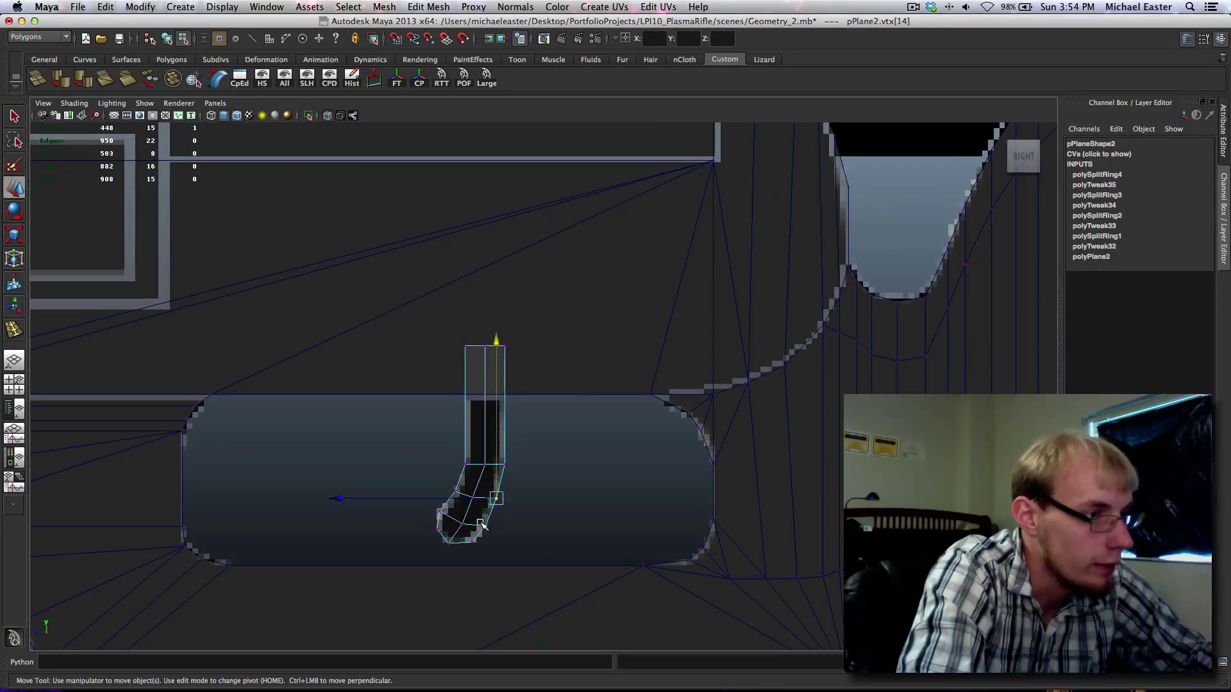
left_click(483, 525, "shift")
left_click(468, 542, "shift")
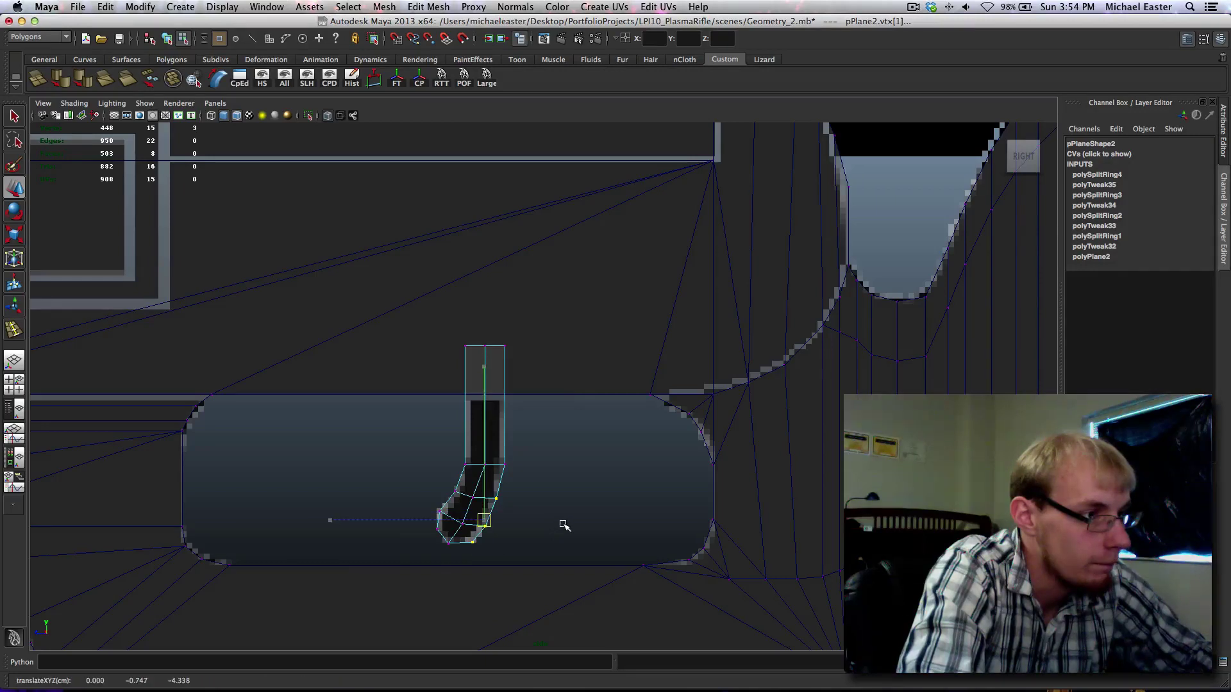
scroll(560, 522, "up", 5)
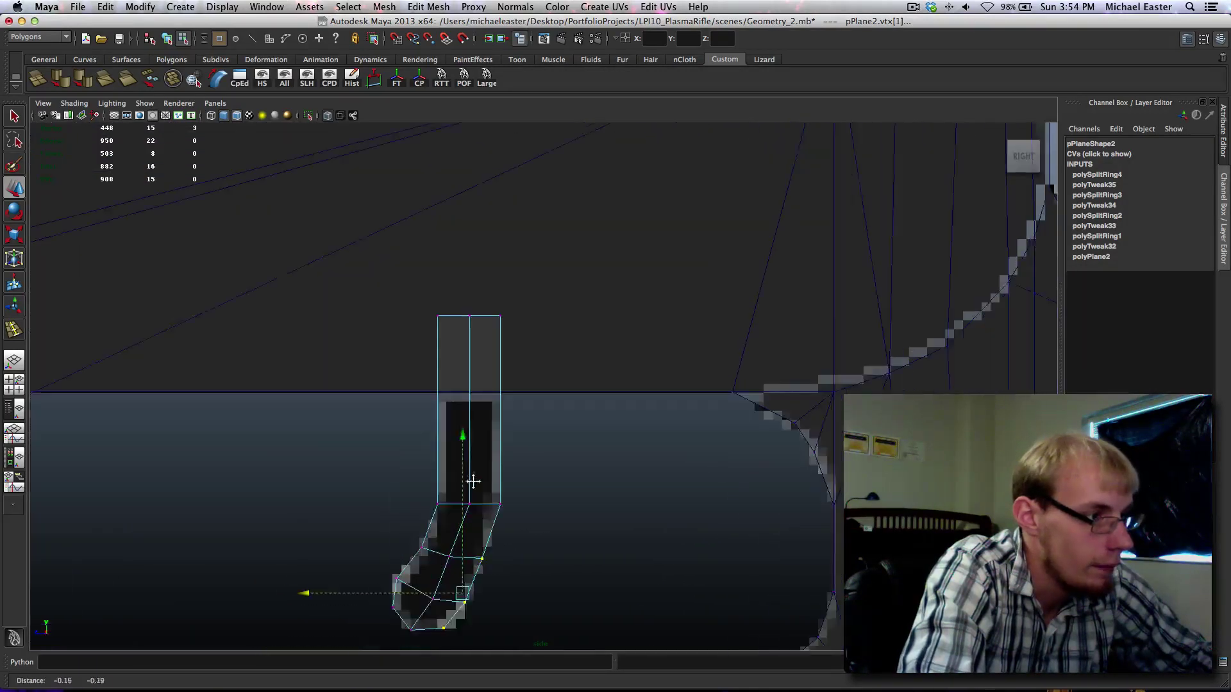
middle_click_drag(473, 481, 493, 435, "alt")
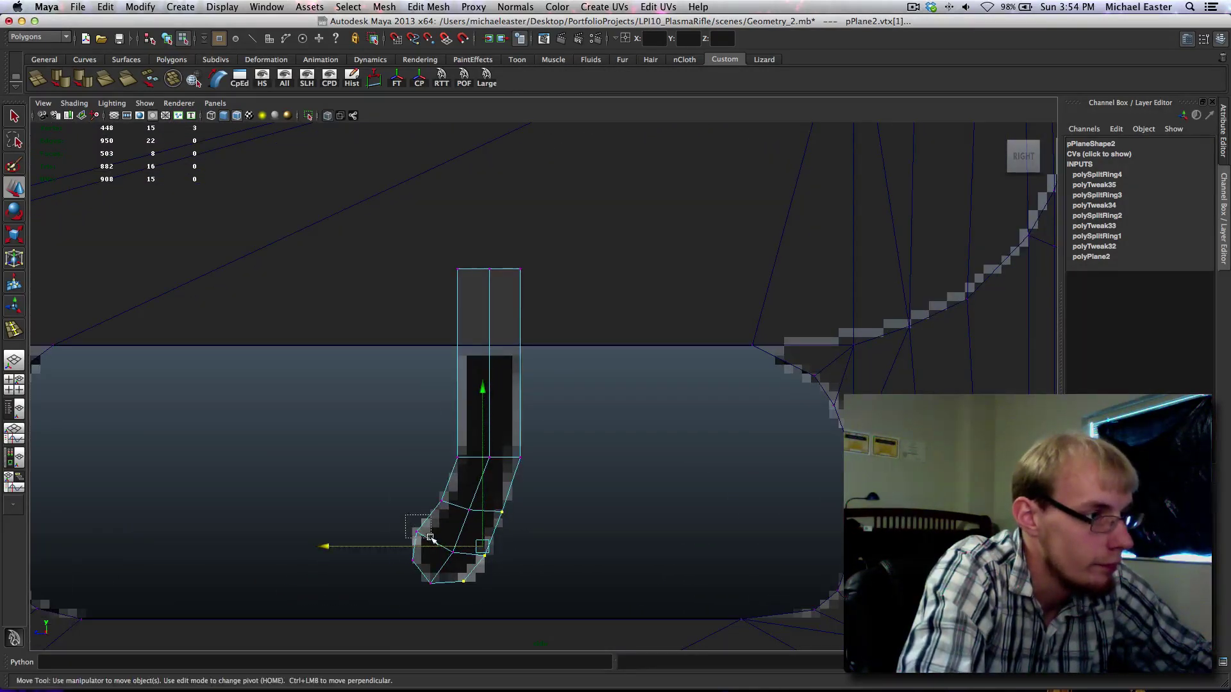
Step: Pull the two loop vertices on the trigger's lower front edge inward and raise the front corner vertex at the tip
left_click_drag(430, 537, 431, 538)
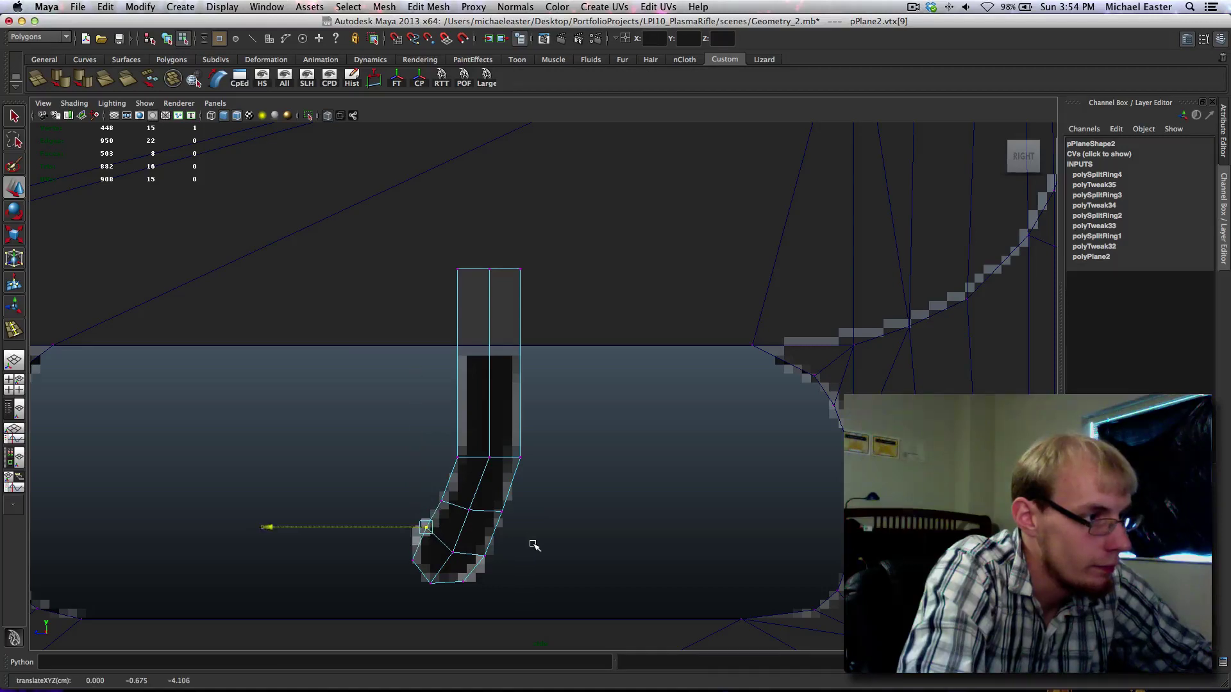
middle_click_drag(533, 545, 538, 545)
left_click_drag(419, 473, 466, 514)
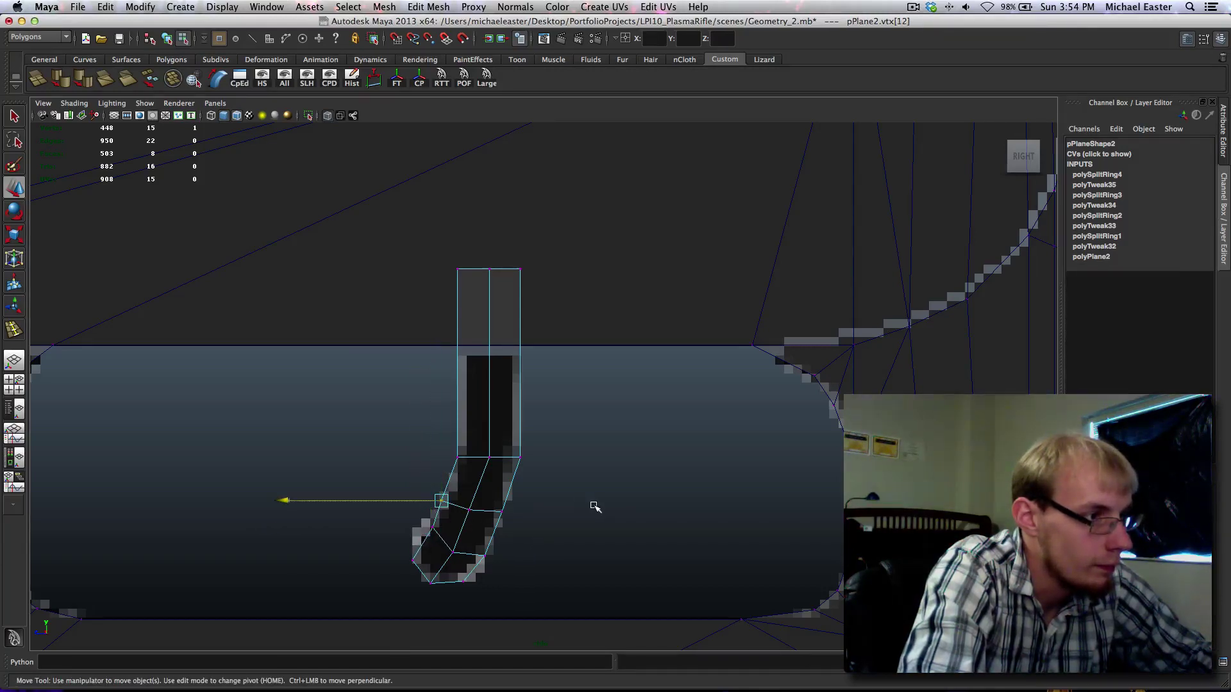
middle_click_drag(595, 507, 601, 509)
left_click_drag(409, 524, 425, 565)
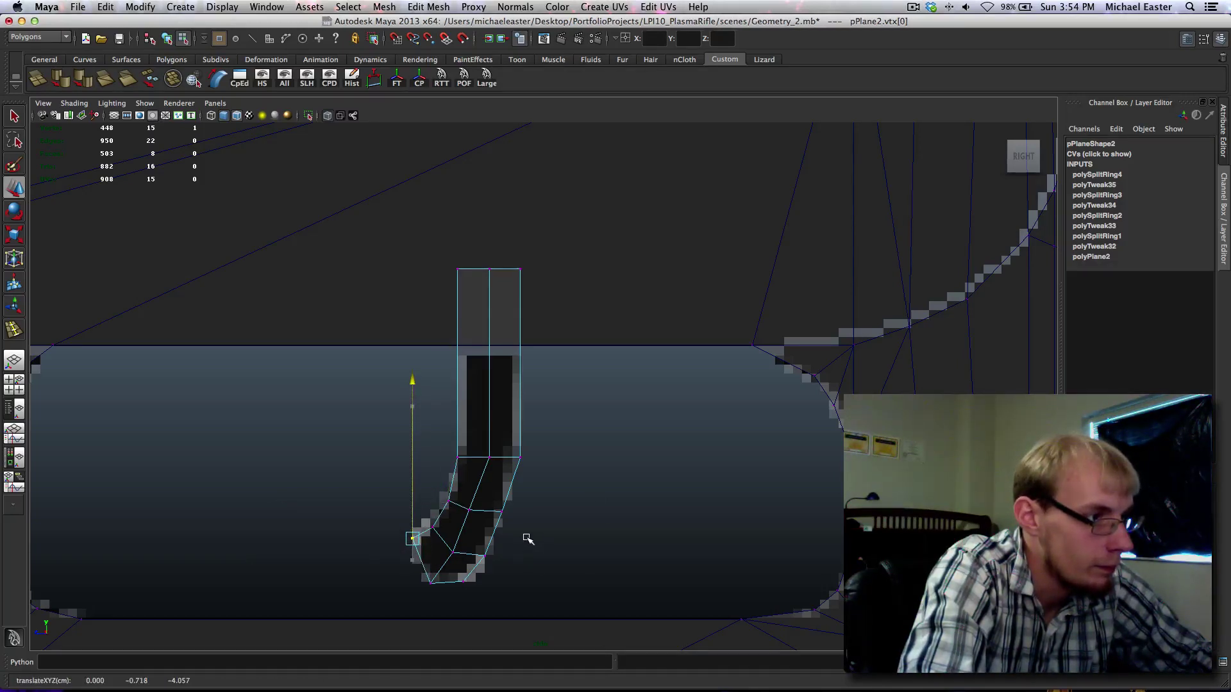
Step: Insert a lengthwise edge loop through the front half of the trigger plane
right_click_drag(422, 563, 499, 467)
key("q")
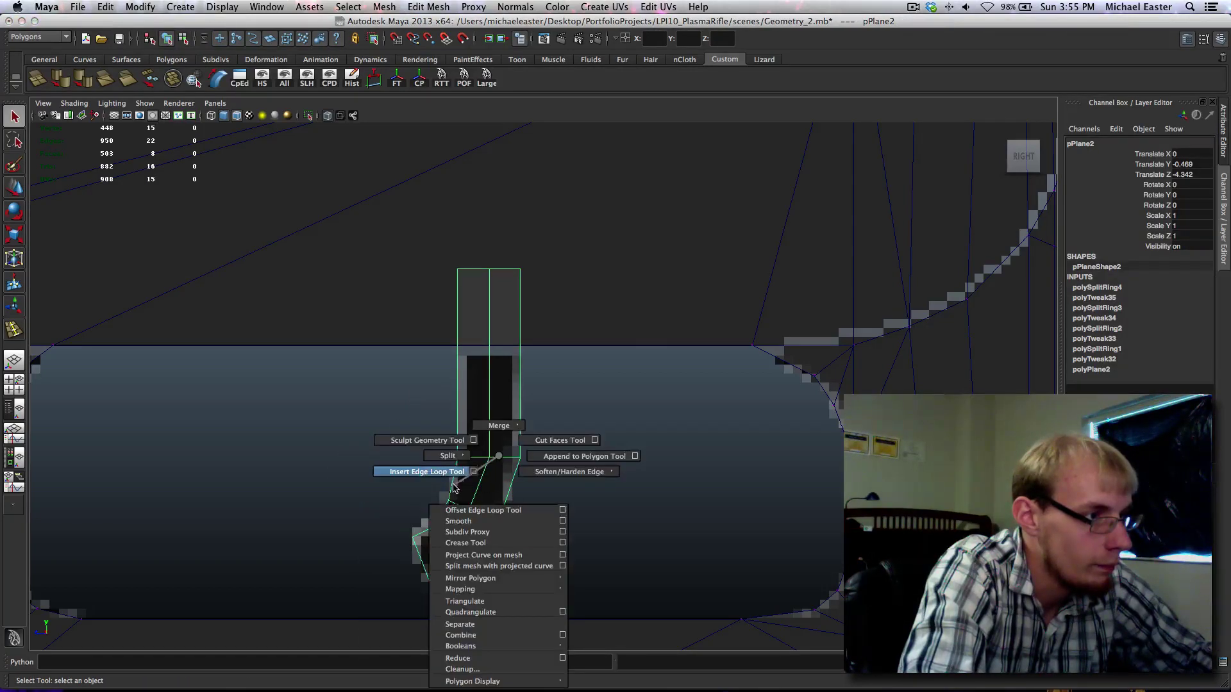
left_click(473, 473)
left_click(475, 458)
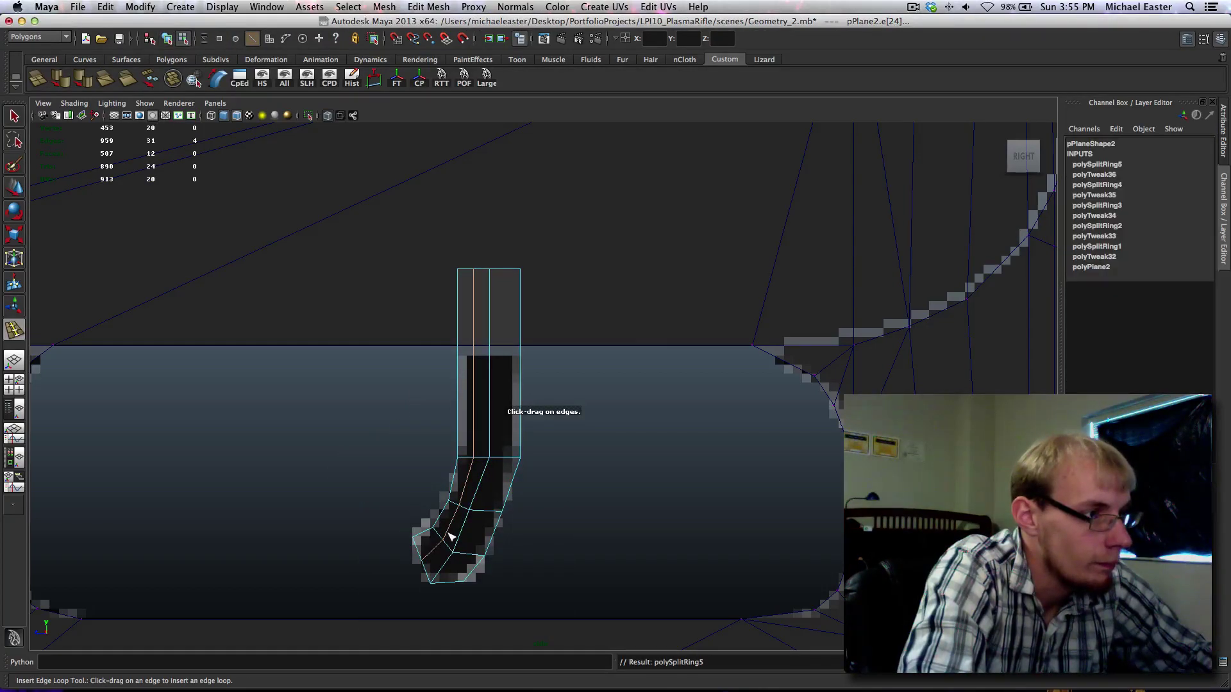
right_click_drag(453, 453, 384, 452)
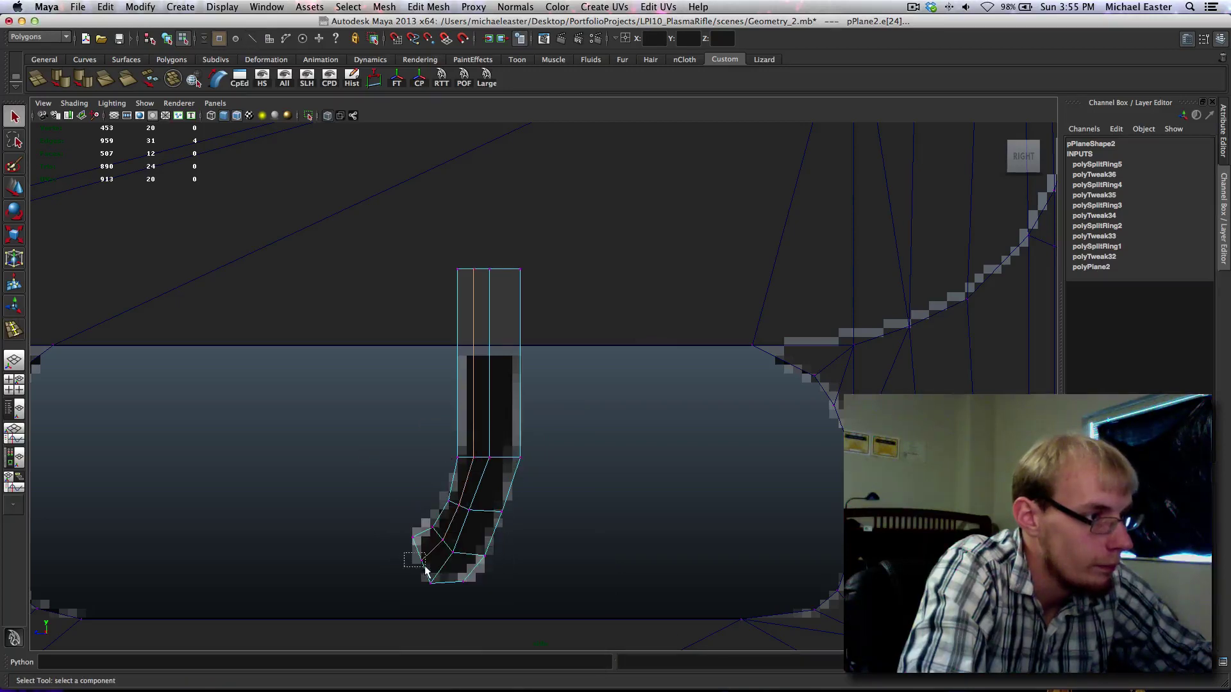
Step: Reposition the loop vertex and the front corner vertex on the trigger's lower front tip to follow the rounded reference outline
left_click_drag(402, 553, 424, 569)
key("w")
middle_click_drag(433, 560, 439, 544, "shift")
left_click_drag(399, 524, 421, 546)
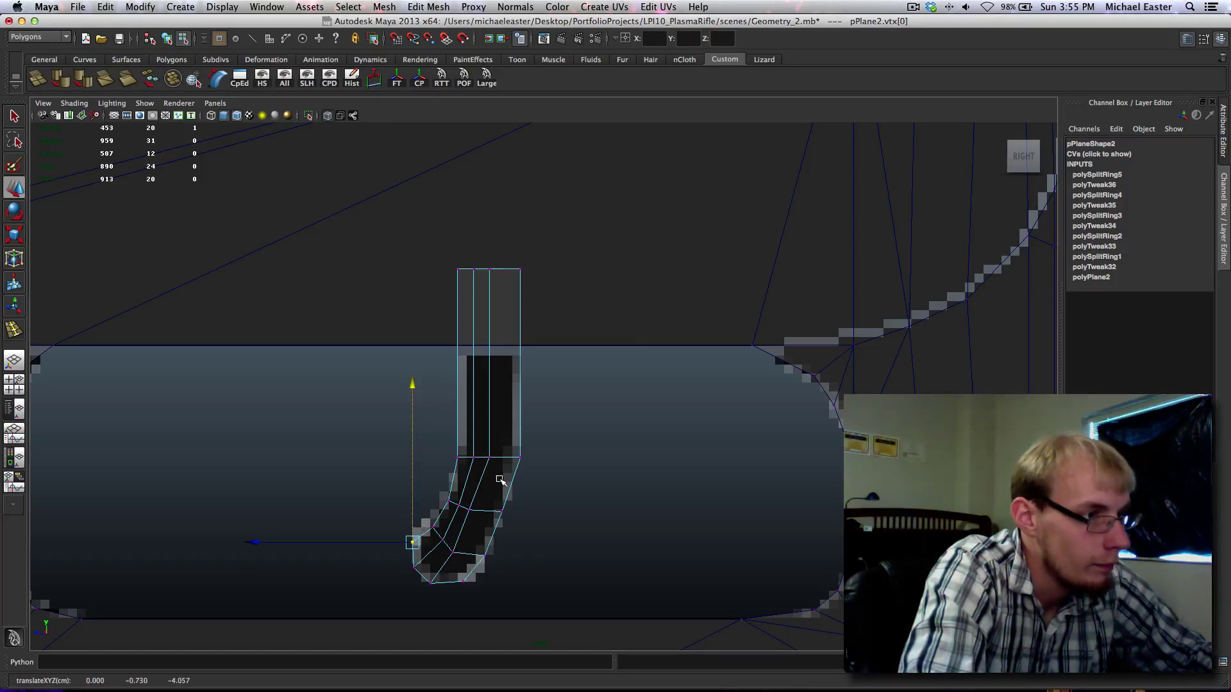
Step: Nudge one lower rear-edge vertex of the trigger slightly outward and raise the three lower rear-edge vertices together a little
left_click(502, 511)
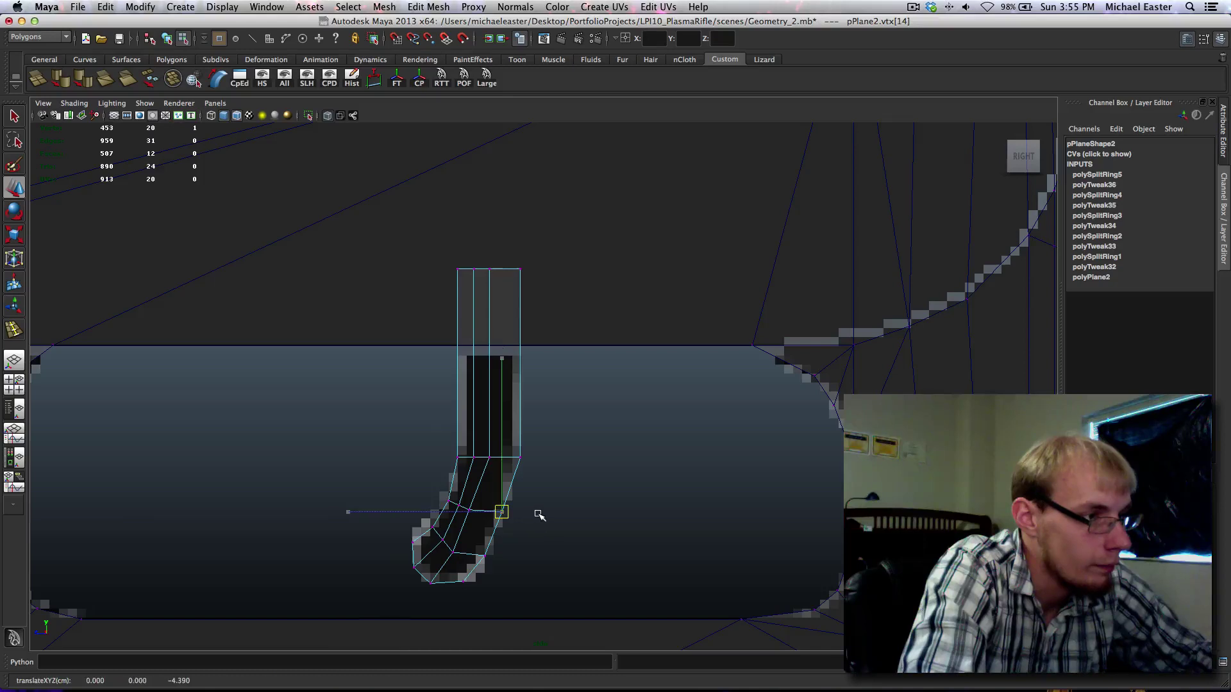
middle_click_drag(541, 515, 542, 517)
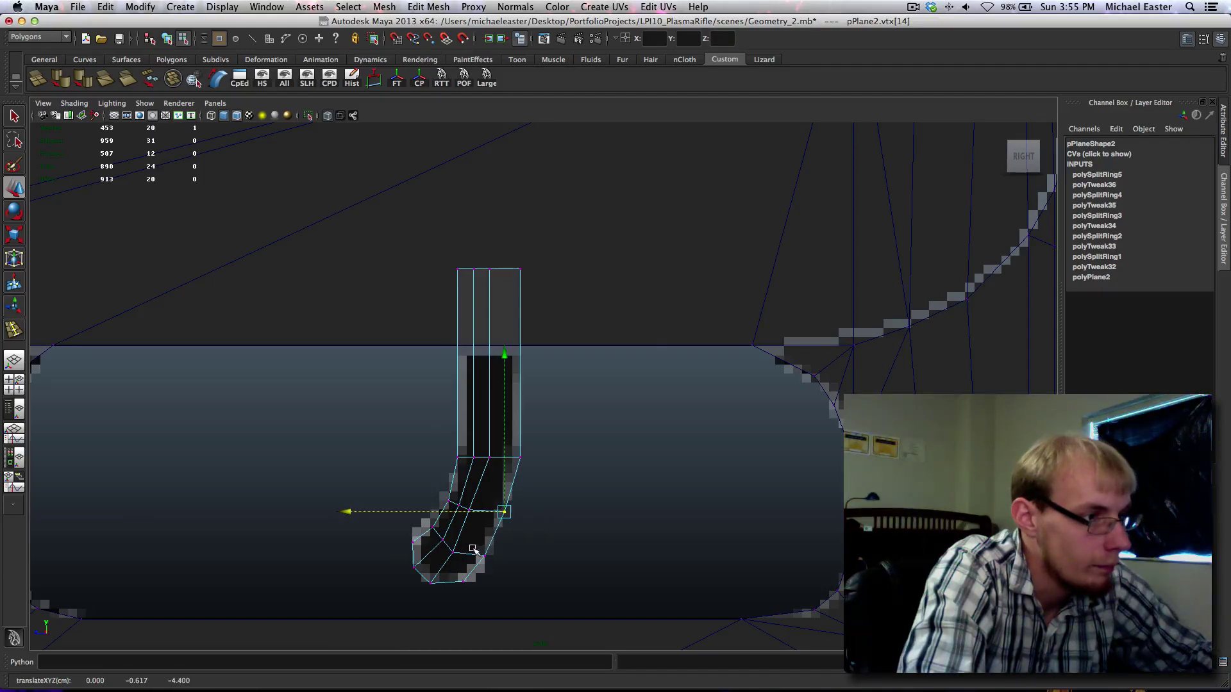
left_click_drag(474, 532, 469, 590, "shift")
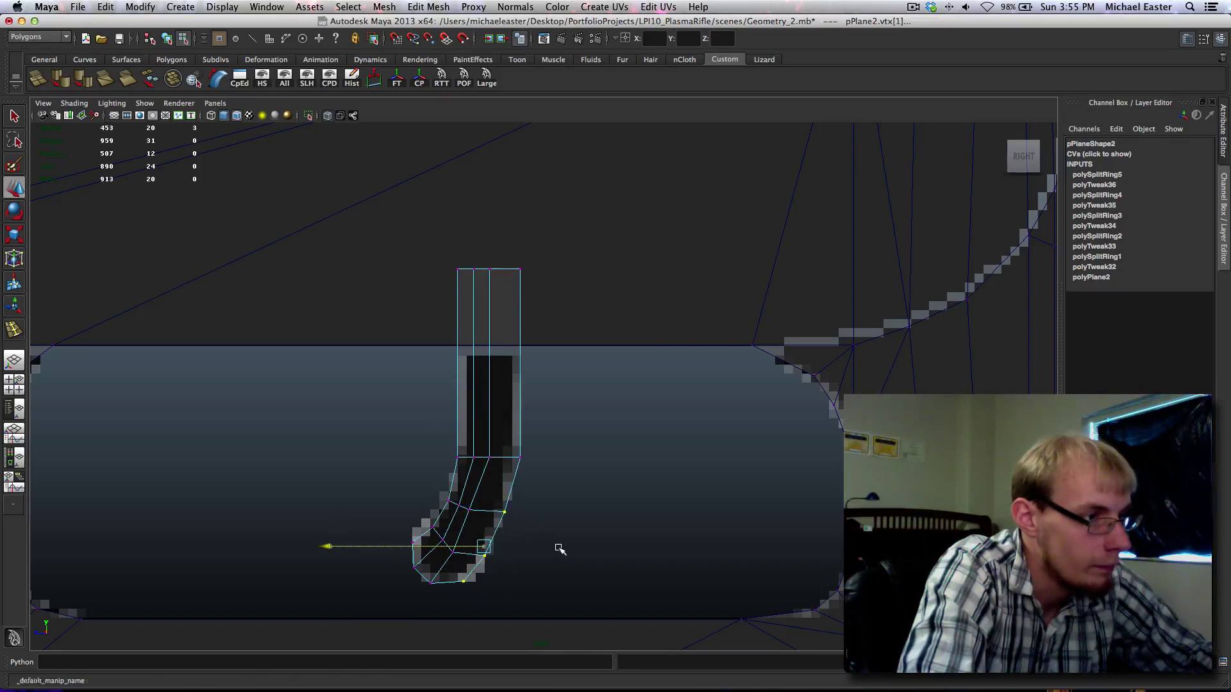
middle_click_drag(558, 550, 566, 542)
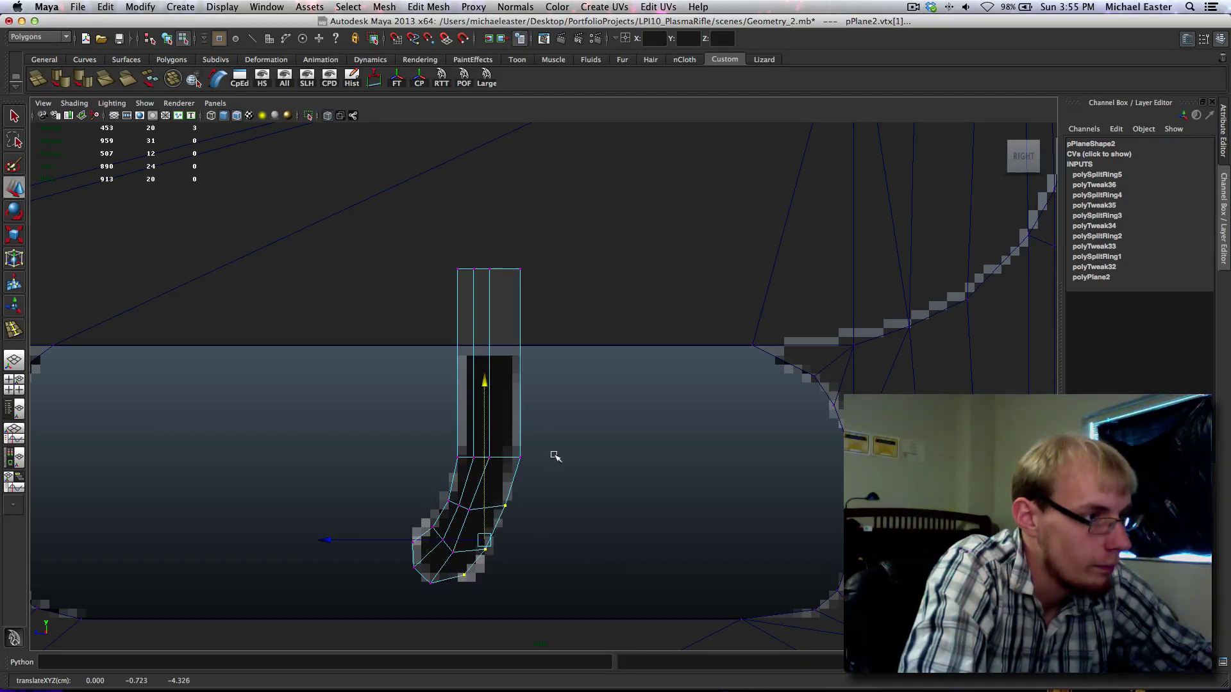
Step: Insert a crosswise edge loop through the trigger plane just below where the straight section starts to bend
middle_click_drag(554, 455, 552, 483, "alt")
right_click_drag(514, 495, 571, 443)
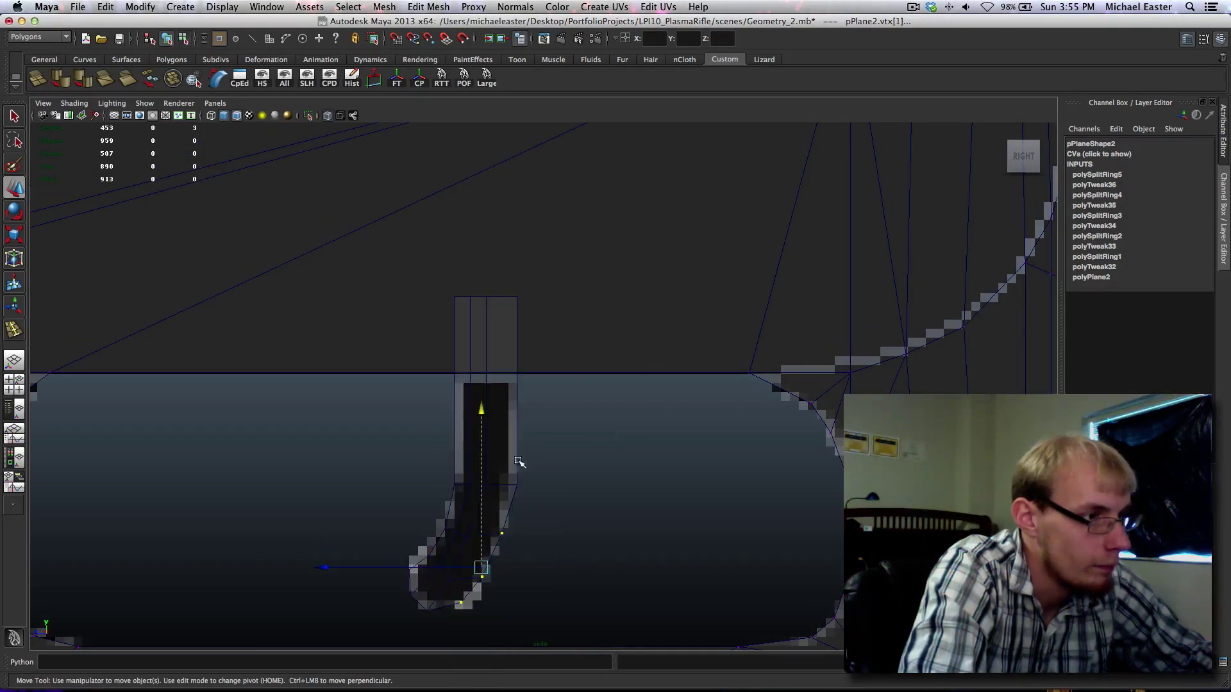
key("q")
right_click_drag(513, 492, 448, 468, "shift")
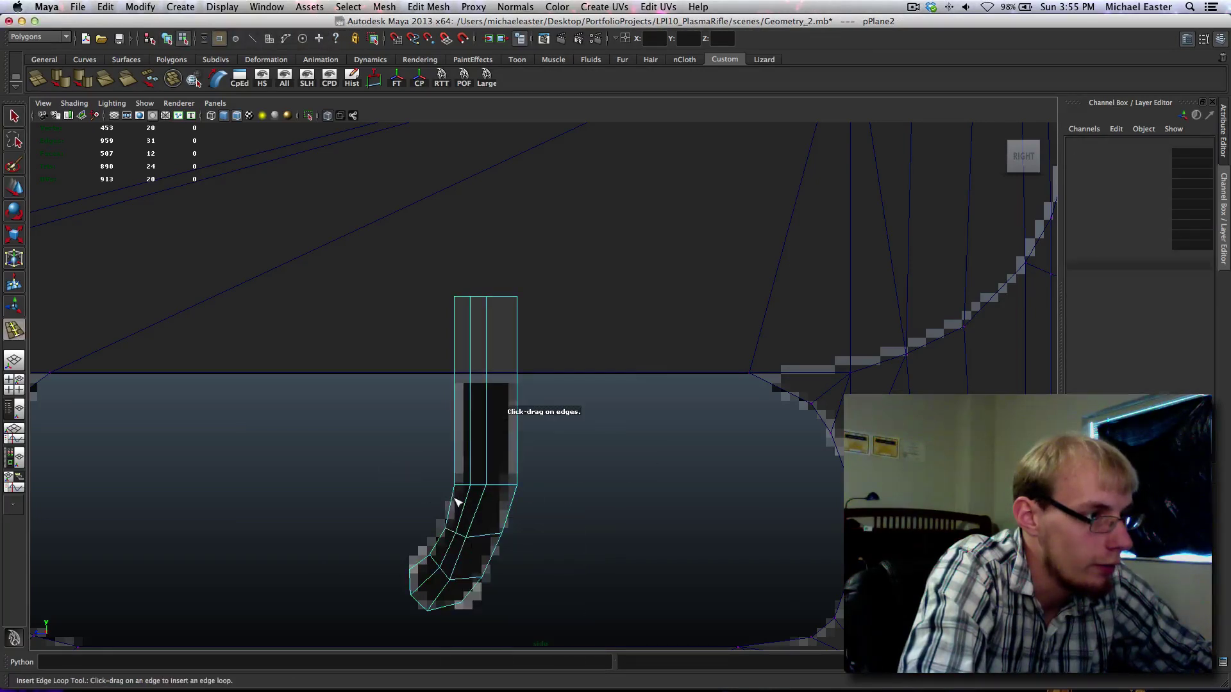
left_click(468, 510)
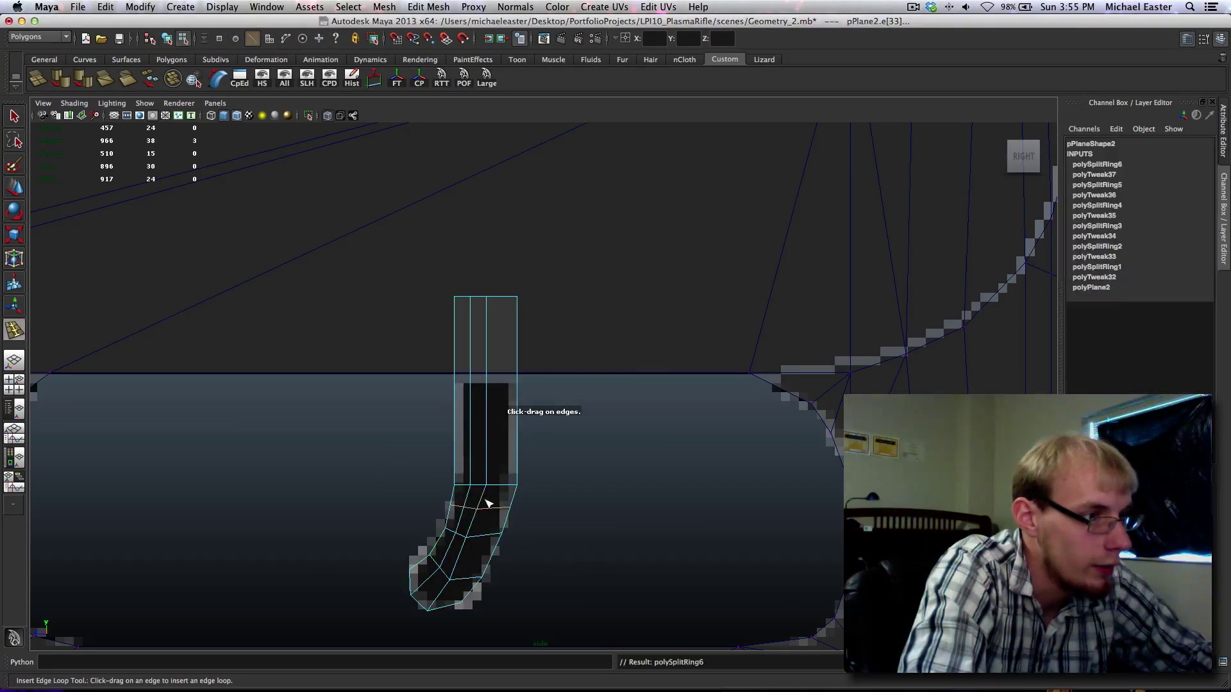
Step: Move the trigger's rear-edge vertices around the new crosswise loop slightly outward to smooth the bend
right_click_drag(502, 509, 442, 475)
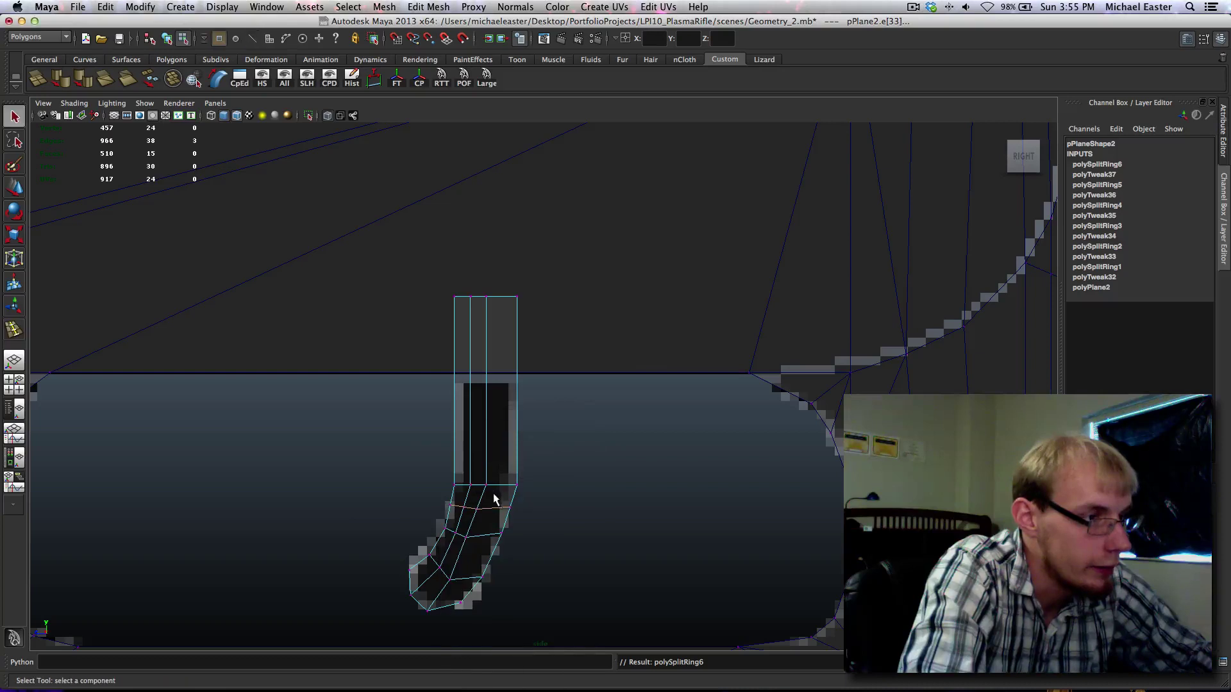
key("w")
left_click_drag(510, 513, 534, 542)
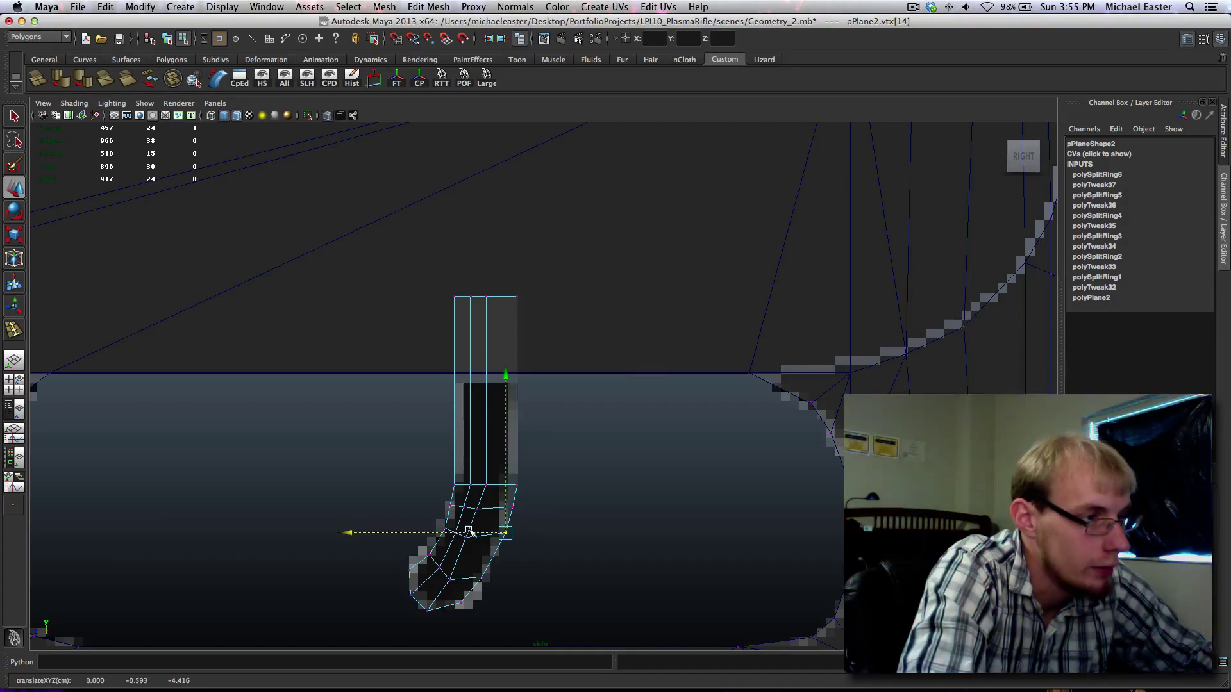
Step: Shift the two pairs of inner lengthwise-loop vertices in the trigger's upper bend slightly rearward to even out the spacing
left_click(474, 509)
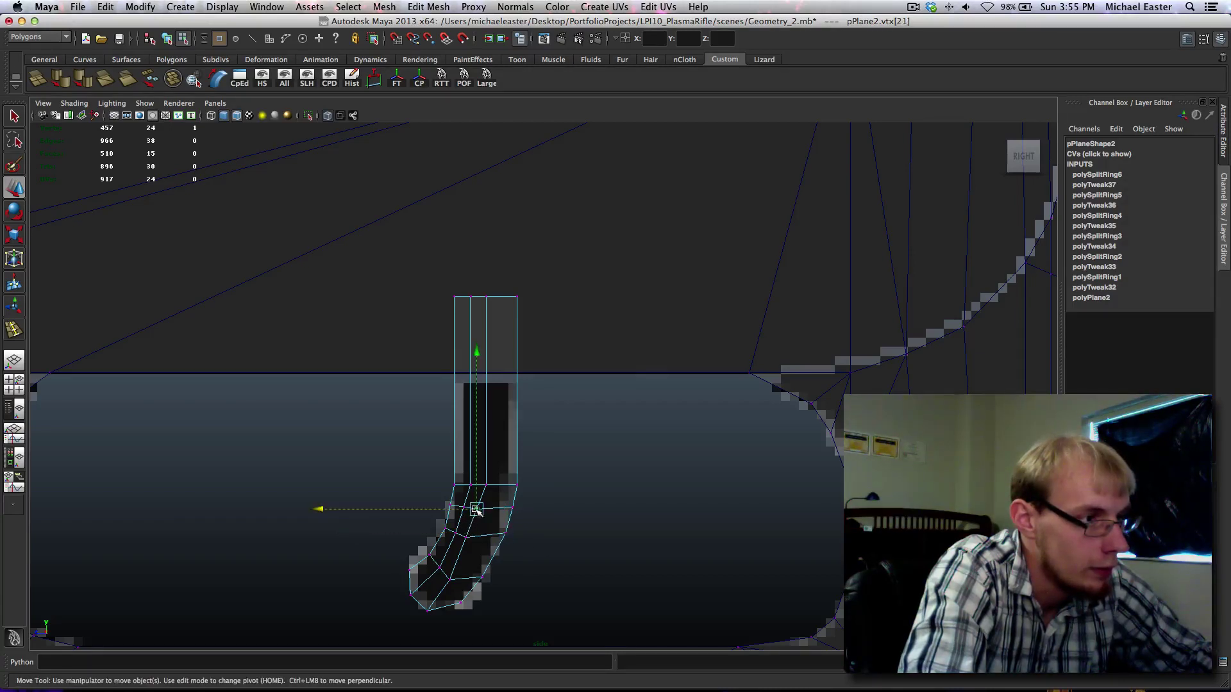
right_click_drag(466, 540, 487, 539)
key("ctrl+z")
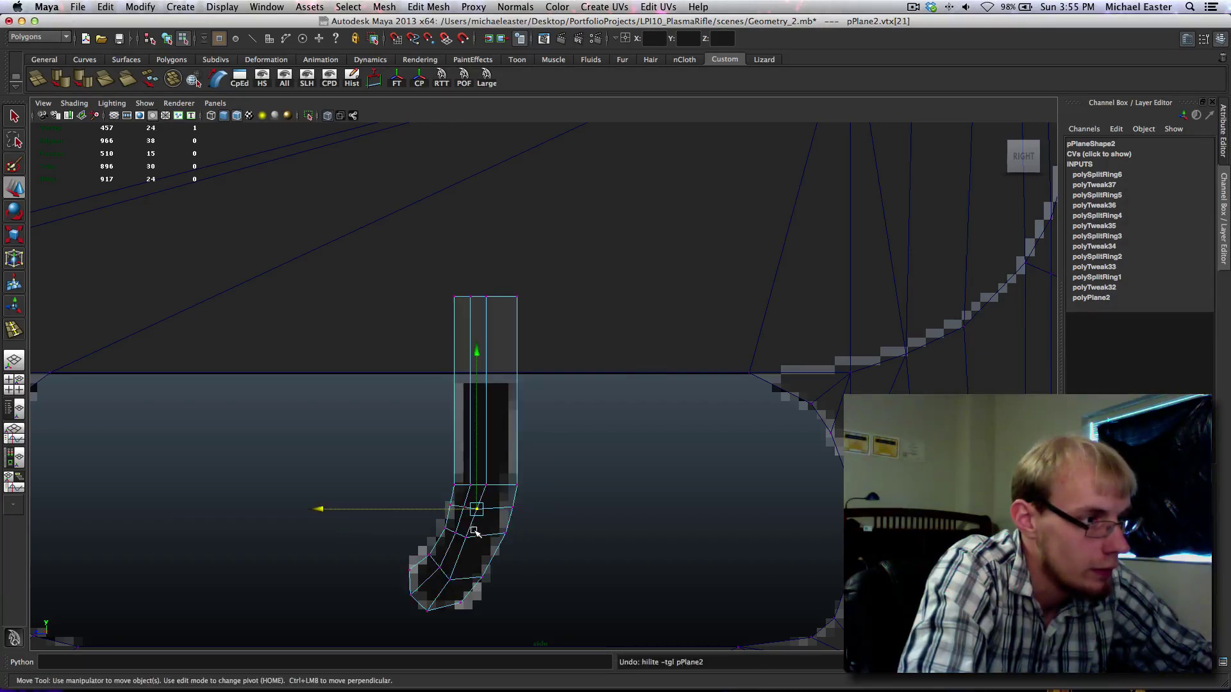
left_click(465, 539, "shift")
middle_click_drag(544, 531, 556, 532)
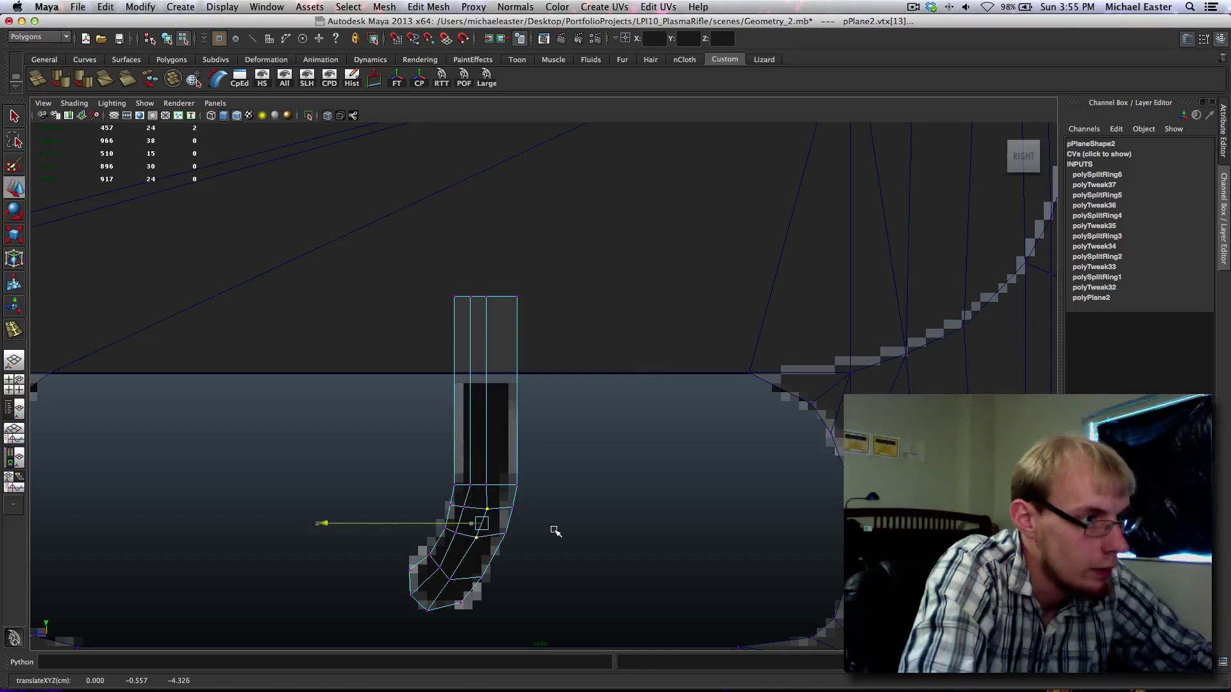
left_click(459, 514)
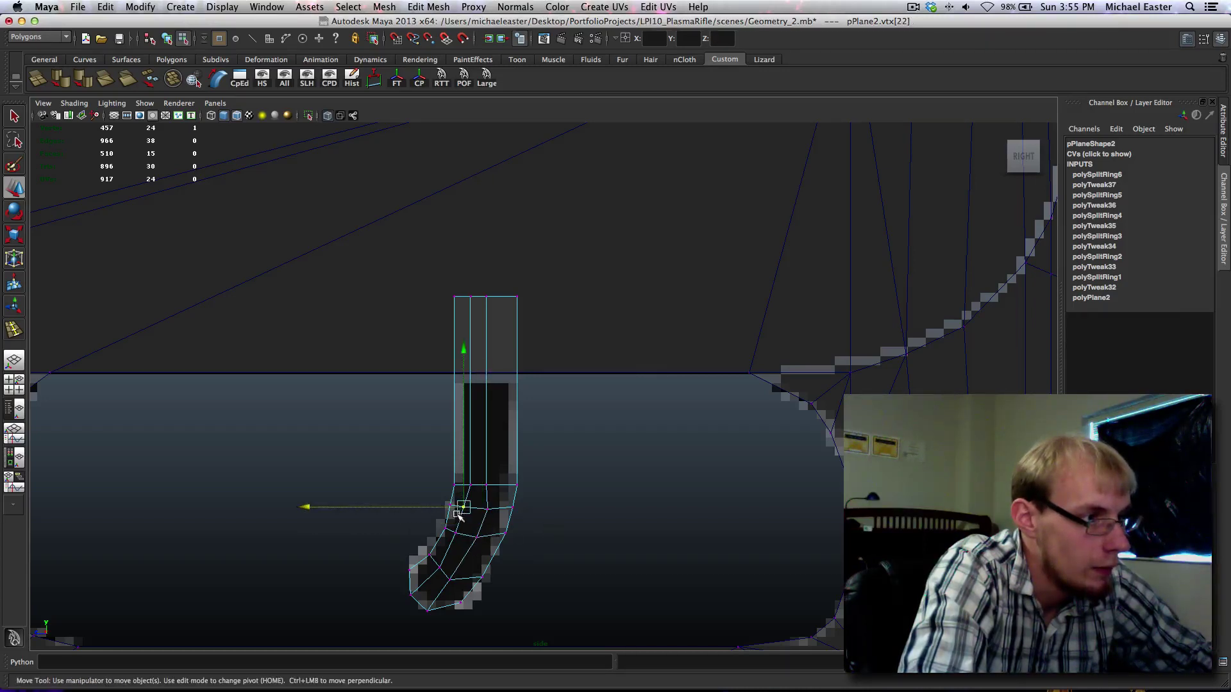
left_click(459, 540, "shift")
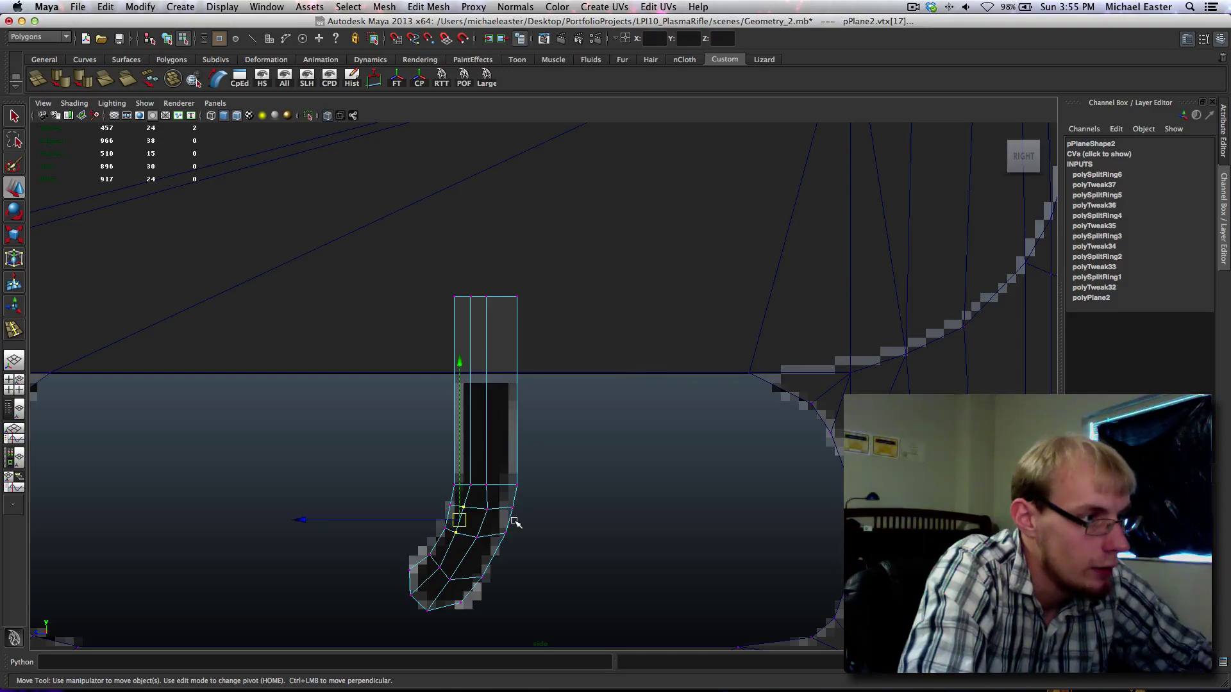
middle_click_drag(517, 518, 523, 523)
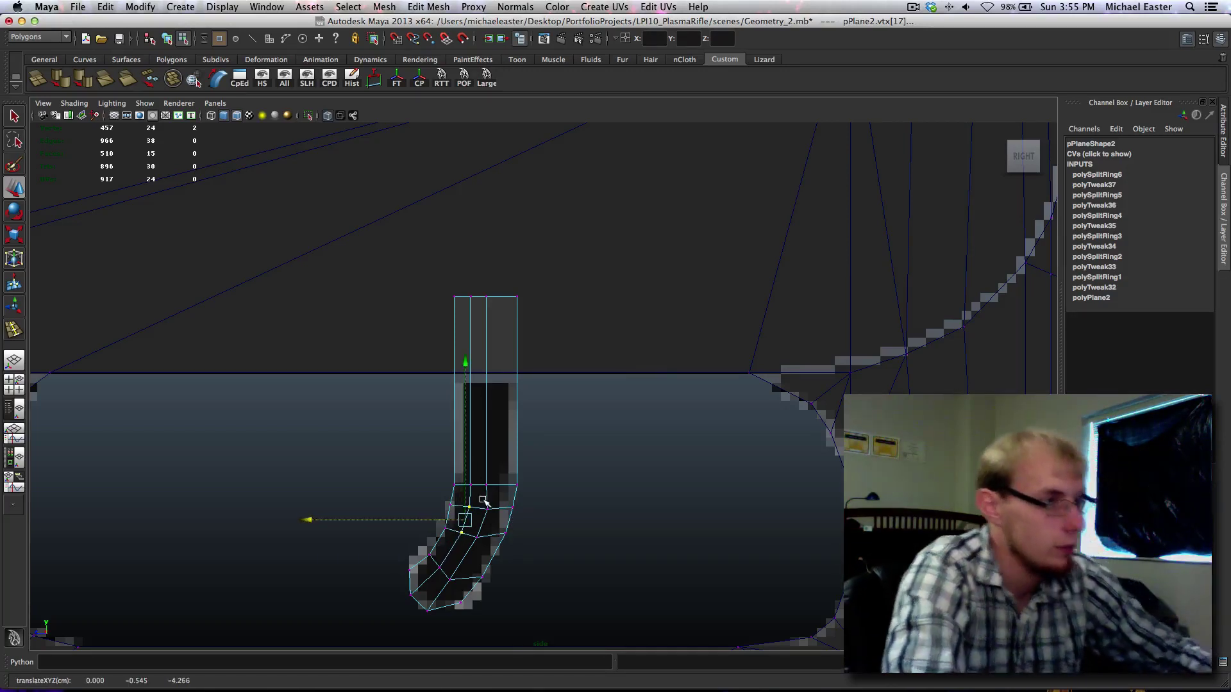
Step: Shift the middle lengthwise loop's two vertices along the trigger's straight upper section slightly rearward
middle_click_drag(489, 500, 475, 510, "alt")
scroll(447, 411, "up", 2)
left_click_drag(445, 273, 460, 541)
middle_click_drag(556, 474, 563, 475)
scroll(544, 401, "down", 5)
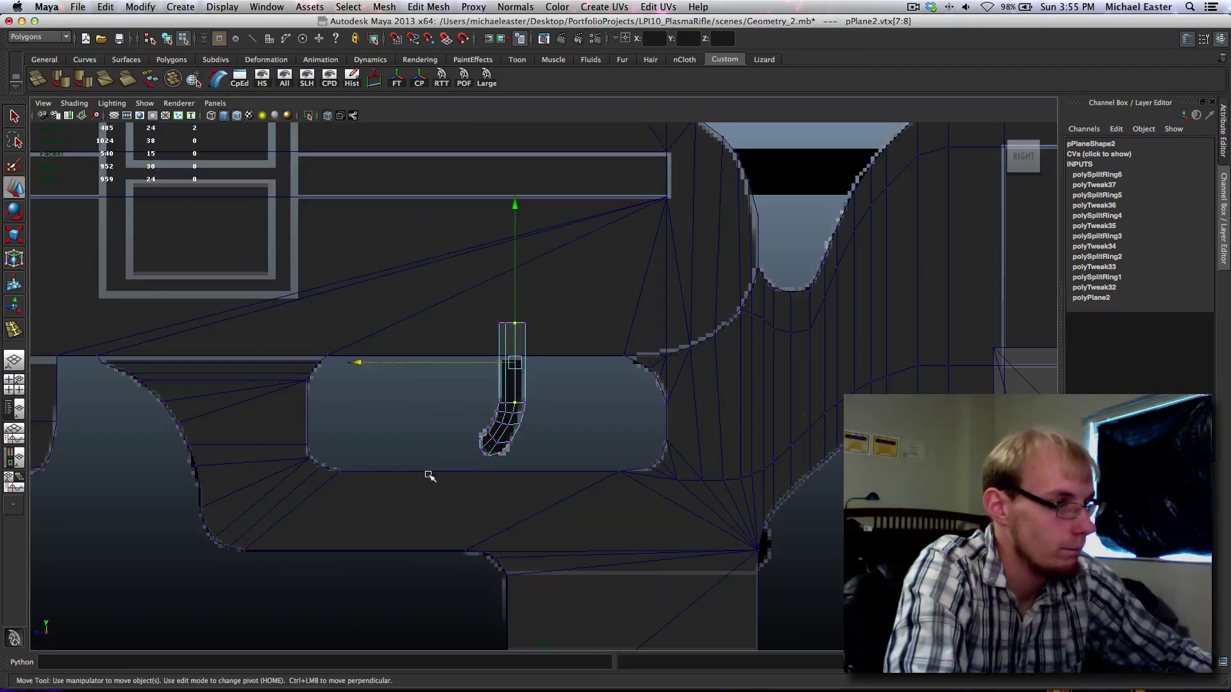
Step: Insert a crosswise edge loop through the trigger's straight section a little above the bend
right_click_drag(519, 401, 544, 376)
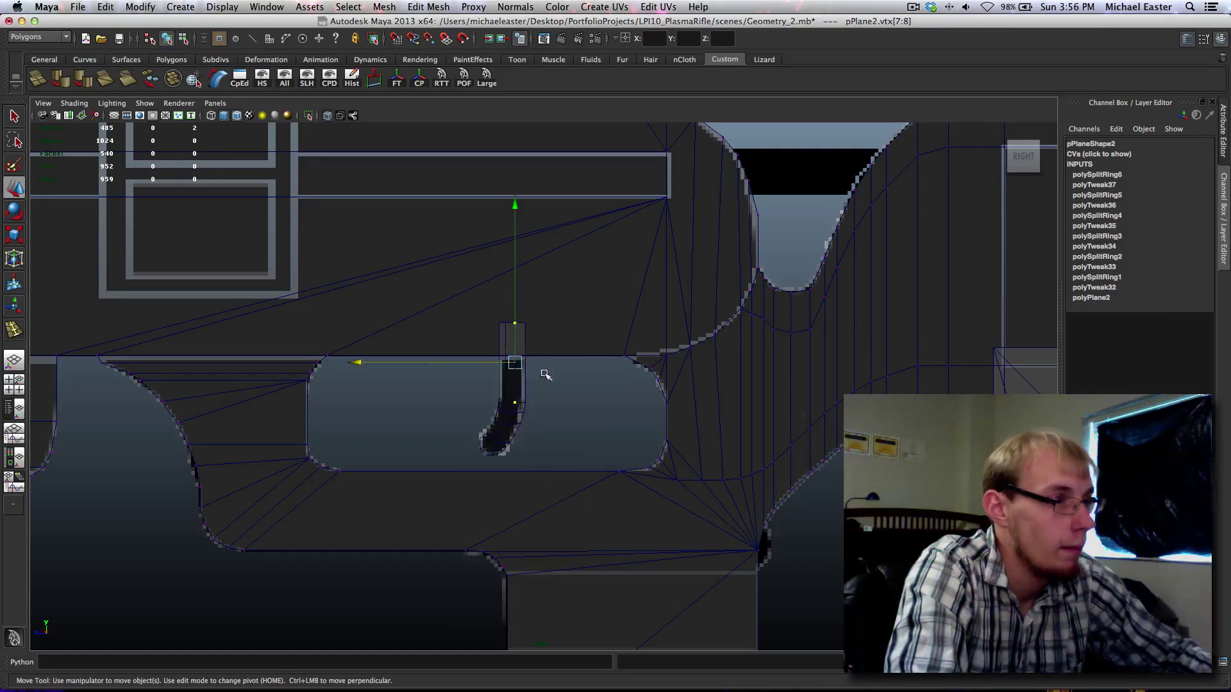
key("q")
middle_click_drag(605, 417, 604, 445, "alt")
scroll(604, 445, "up", 5)
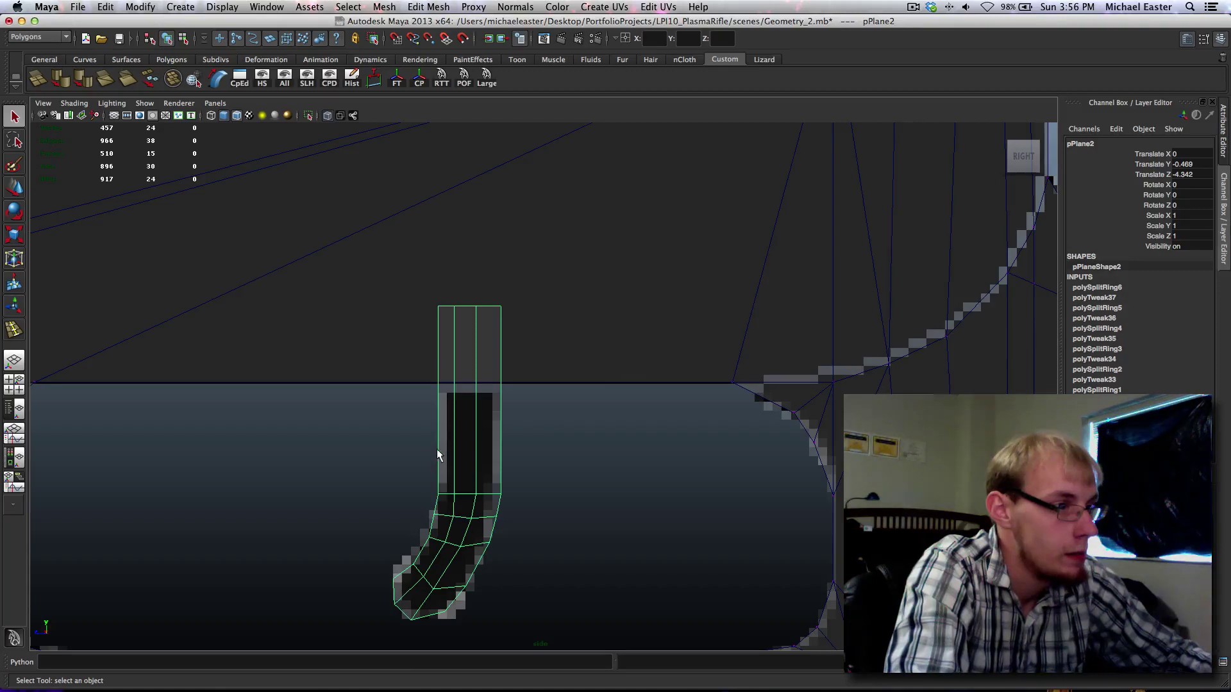
mouse_move(437, 450)
right_mouse_down()
mouse_move(405, 464)
mouse_move(445, 450)
mouse_move(442, 426)
mouse_move(434, 456)
right_mouse_up()
left_click(474, 416)
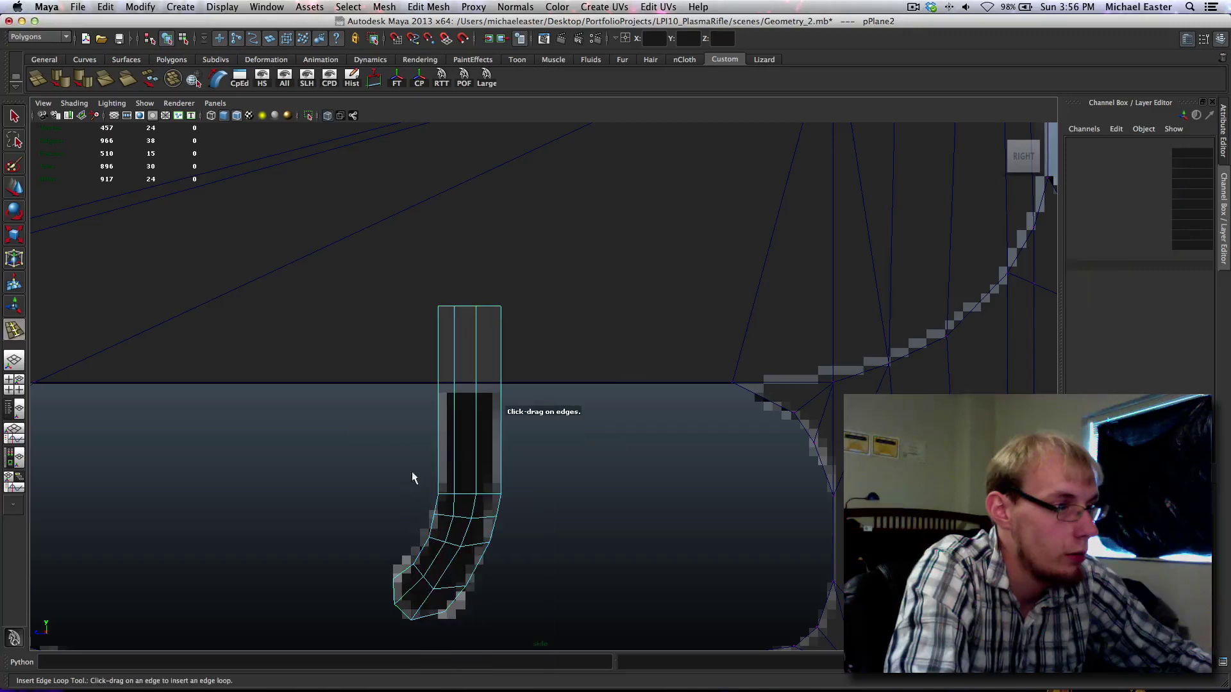
left_click(440, 454)
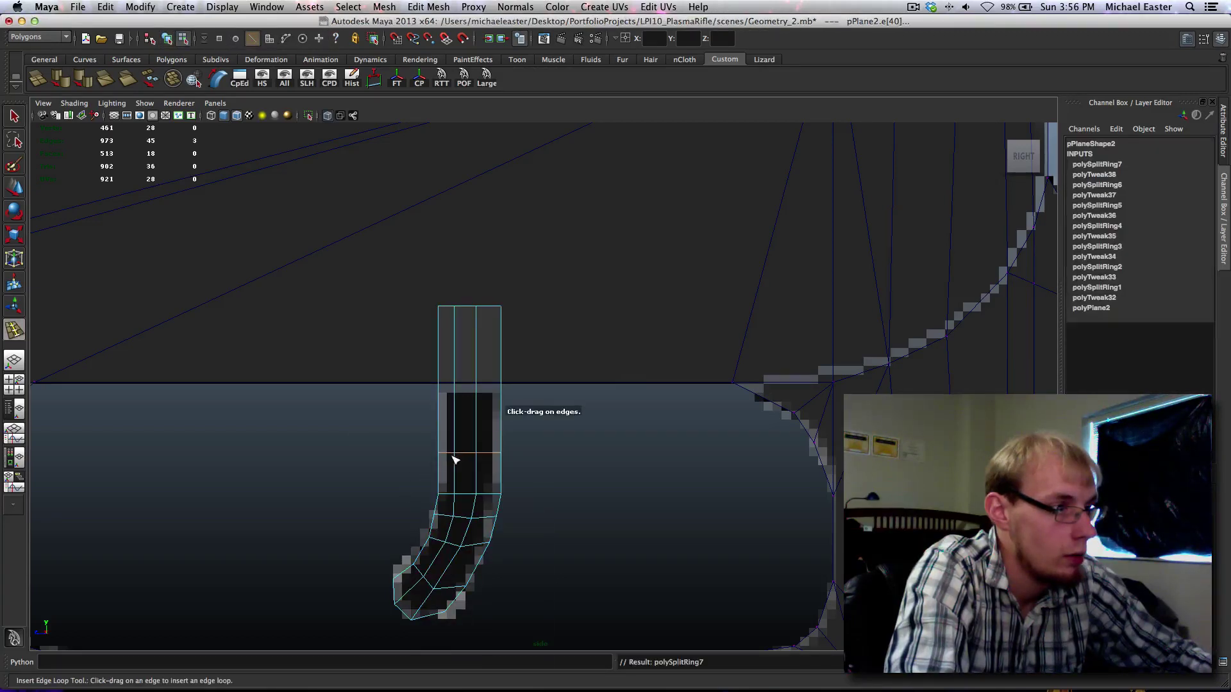
Step: Move the front-edge and rear-edge vertices of the straight section's new loop slightly rearward
right_click_drag(454, 459, 411, 451)
left_click_drag(412, 435, 449, 467)
key("w")
middle_click_drag(470, 467, 487, 467)
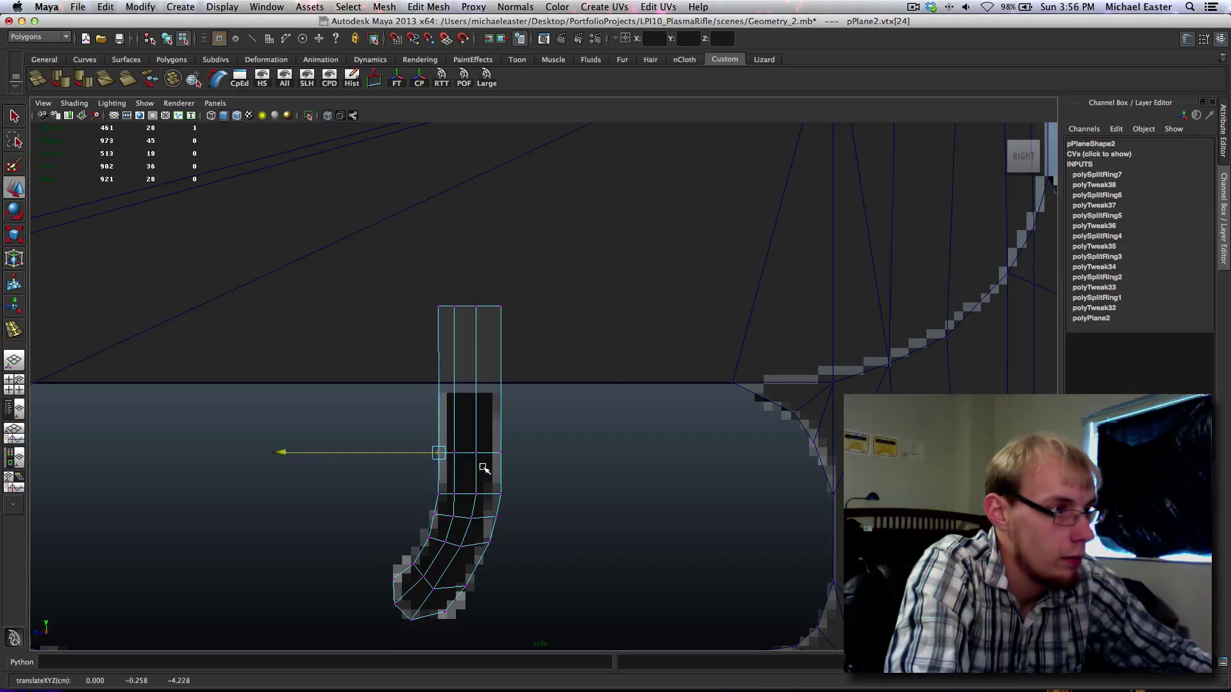
left_click_drag(485, 440, 524, 484)
middle_click_drag(549, 456, 549, 458)
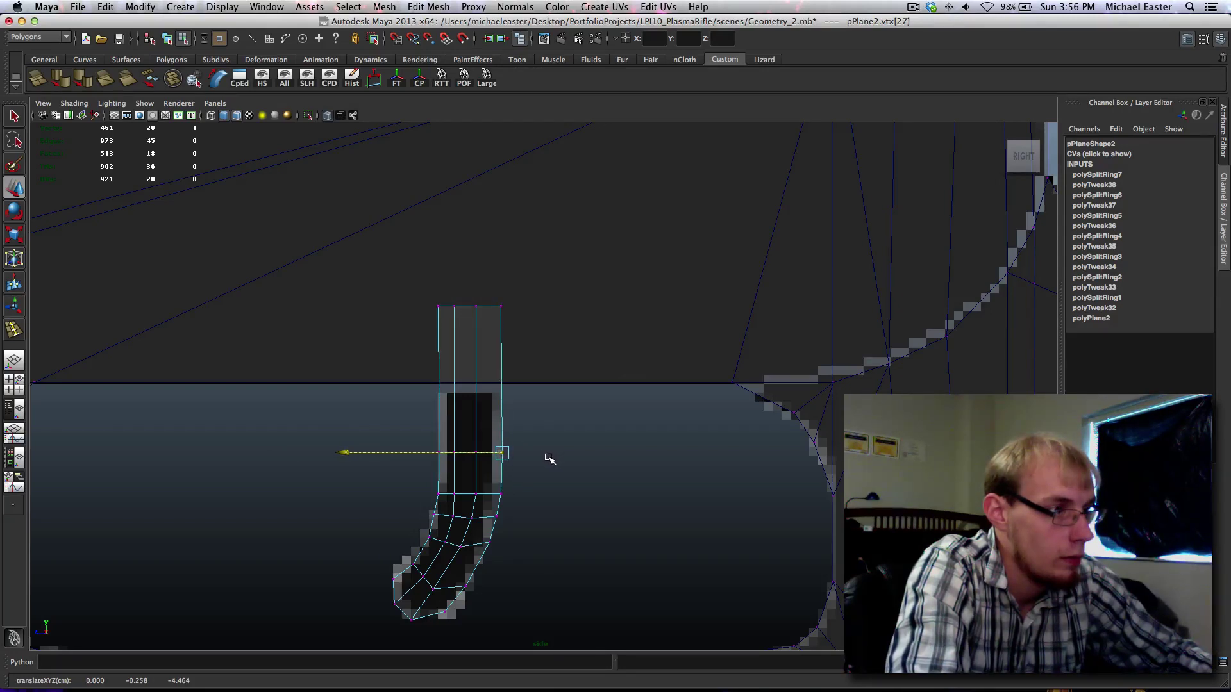
Step: Shift the front inner loop's vertices at the start of the bend and on the crosswise loop above it slightly rearward
right_click_drag(466, 457, 430, 458)
key("q")
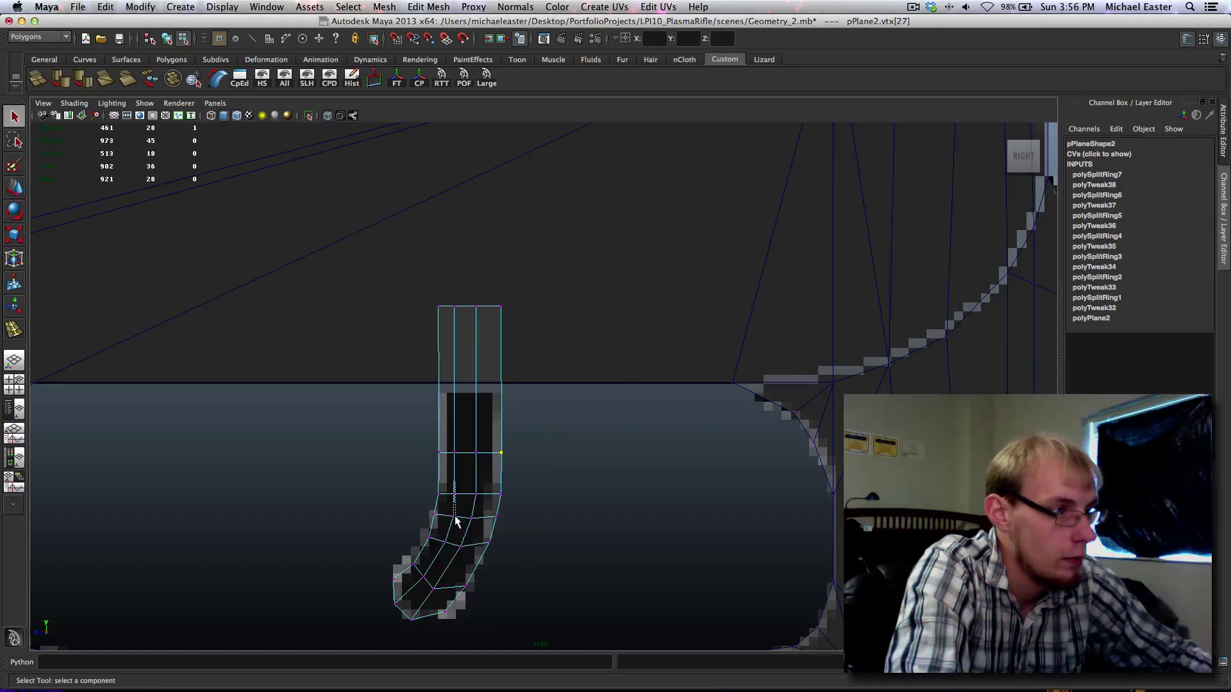
left_click(456, 495)
key("w")
middle_click_drag(467, 506, 470, 508)
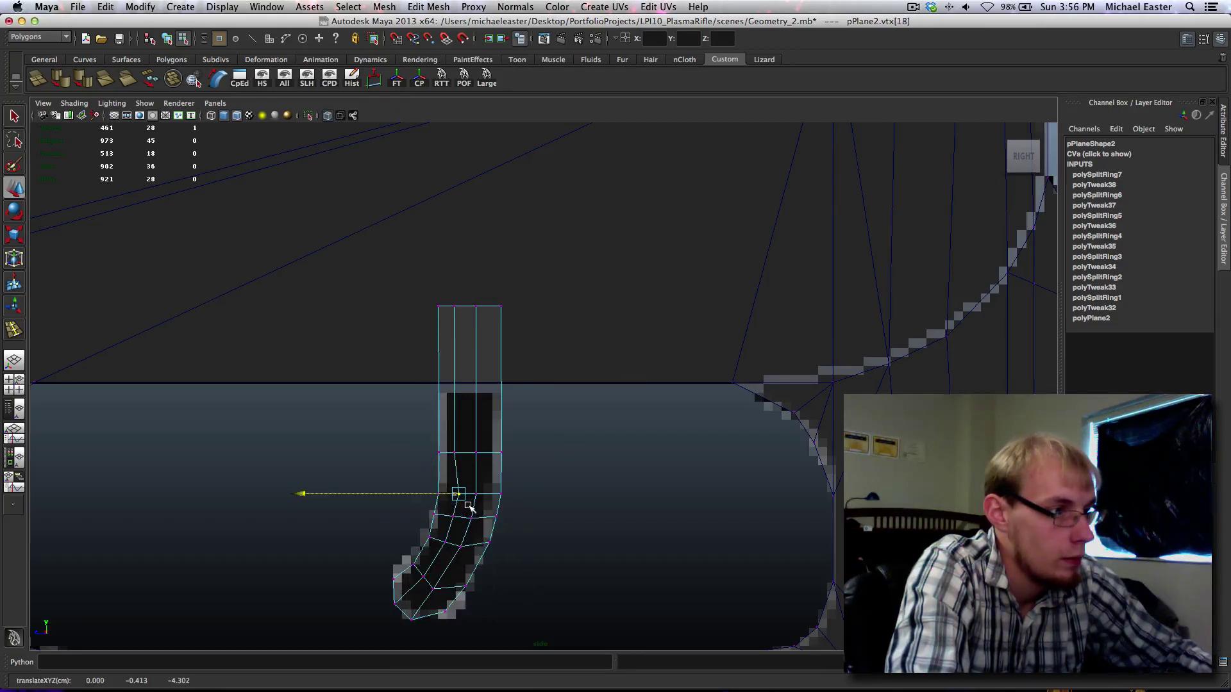
left_click(454, 453)
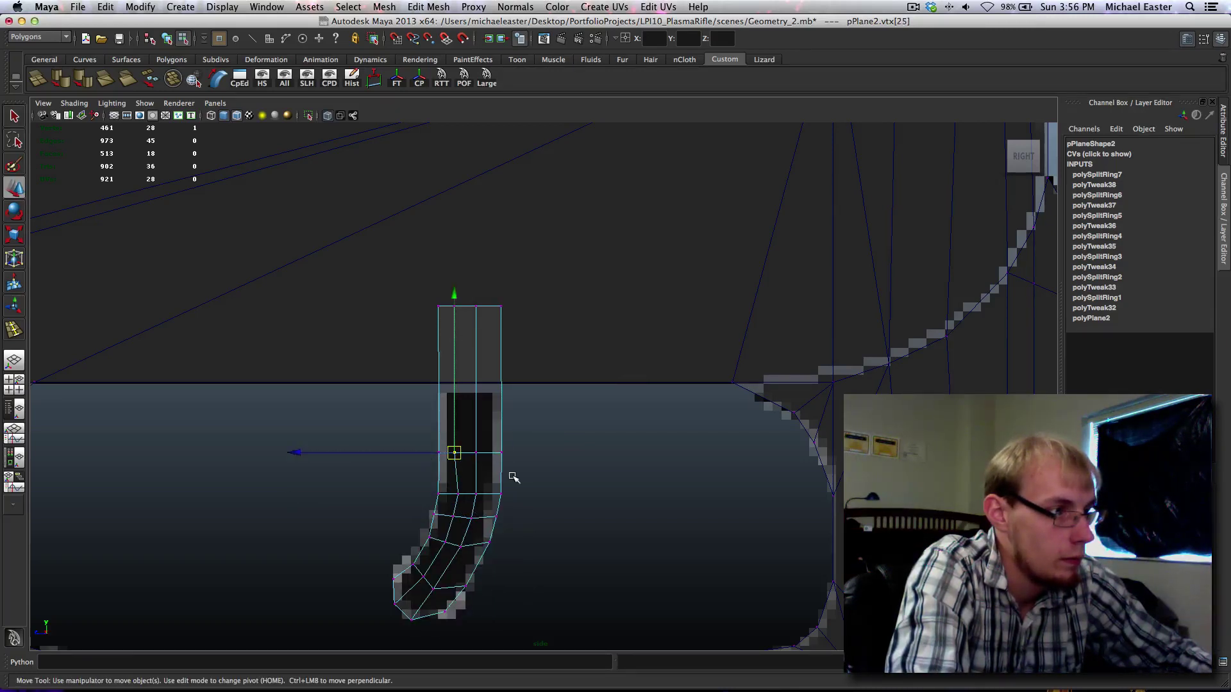
middle_click_drag(518, 477, 519, 478)
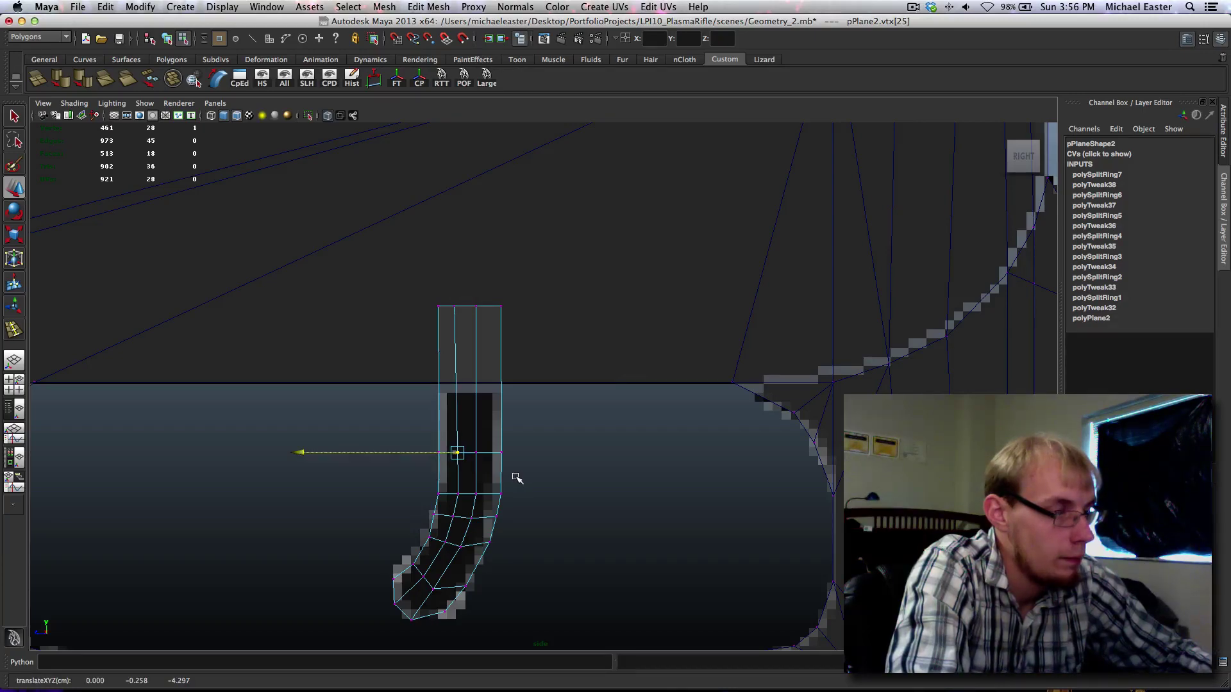
Step: Show the trigger in the perspective view and return the plane to whole-object selection
key("space")
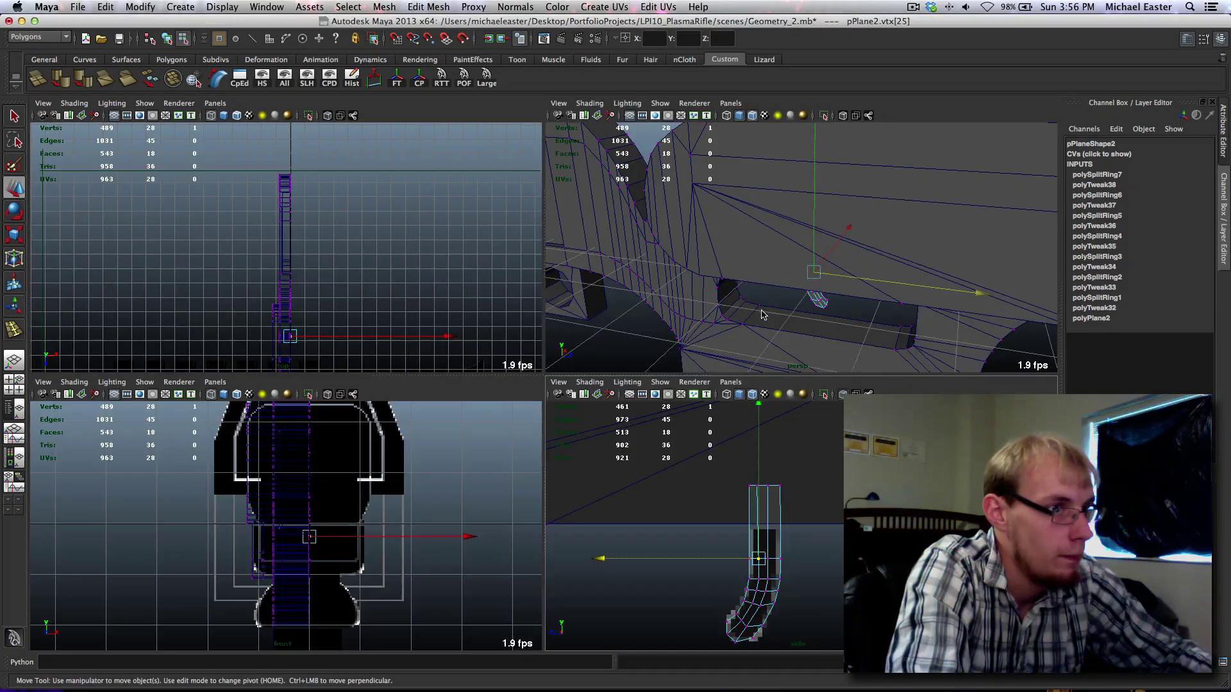
key("space")
left_click_drag(621, 436, 586, 423, "alt")
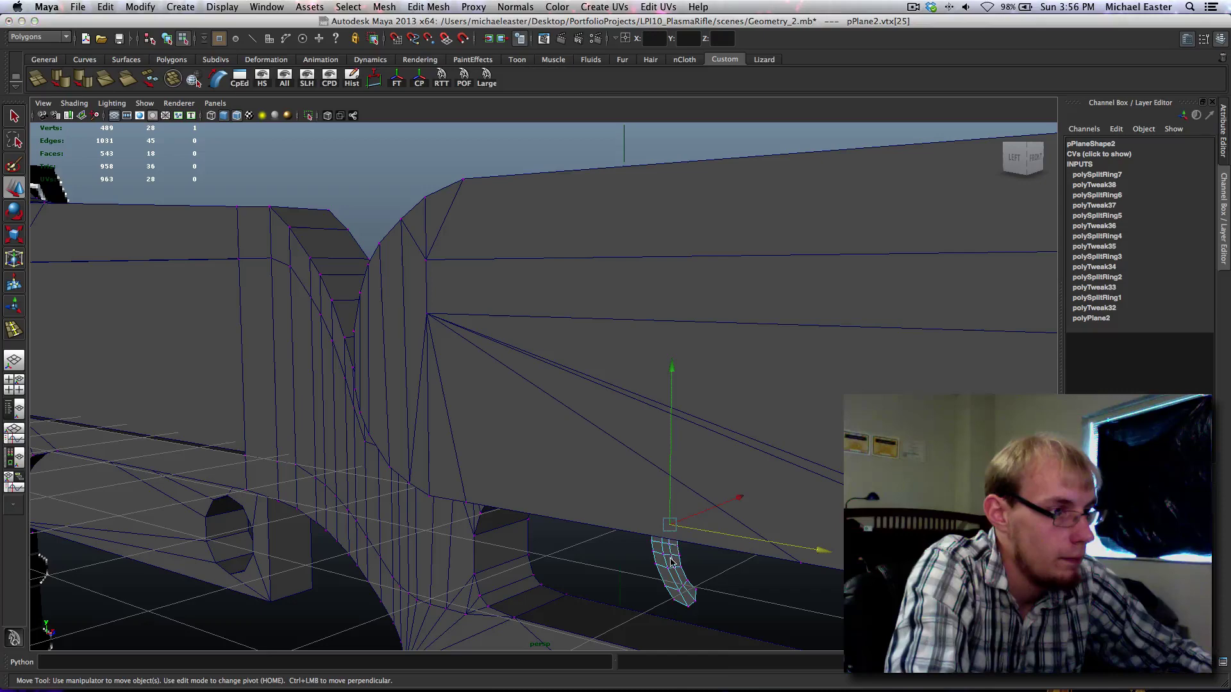
right_click_drag(671, 562, 721, 442)
key("q")
key("space")
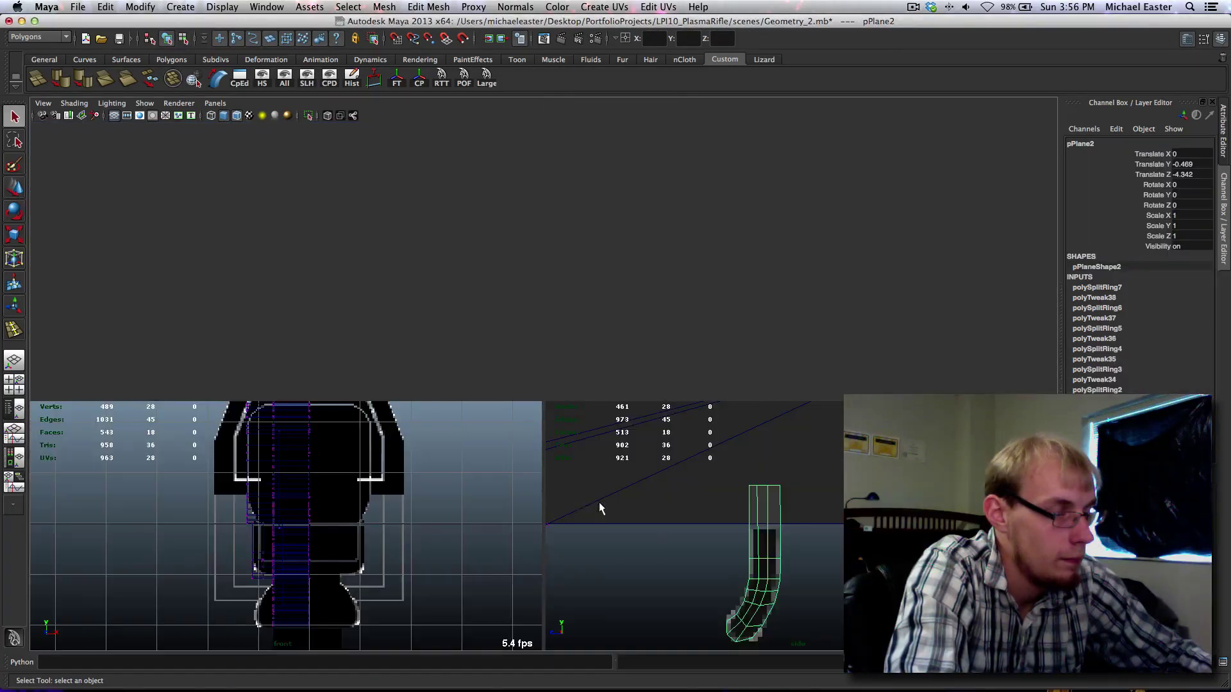
key("space")
key("space")
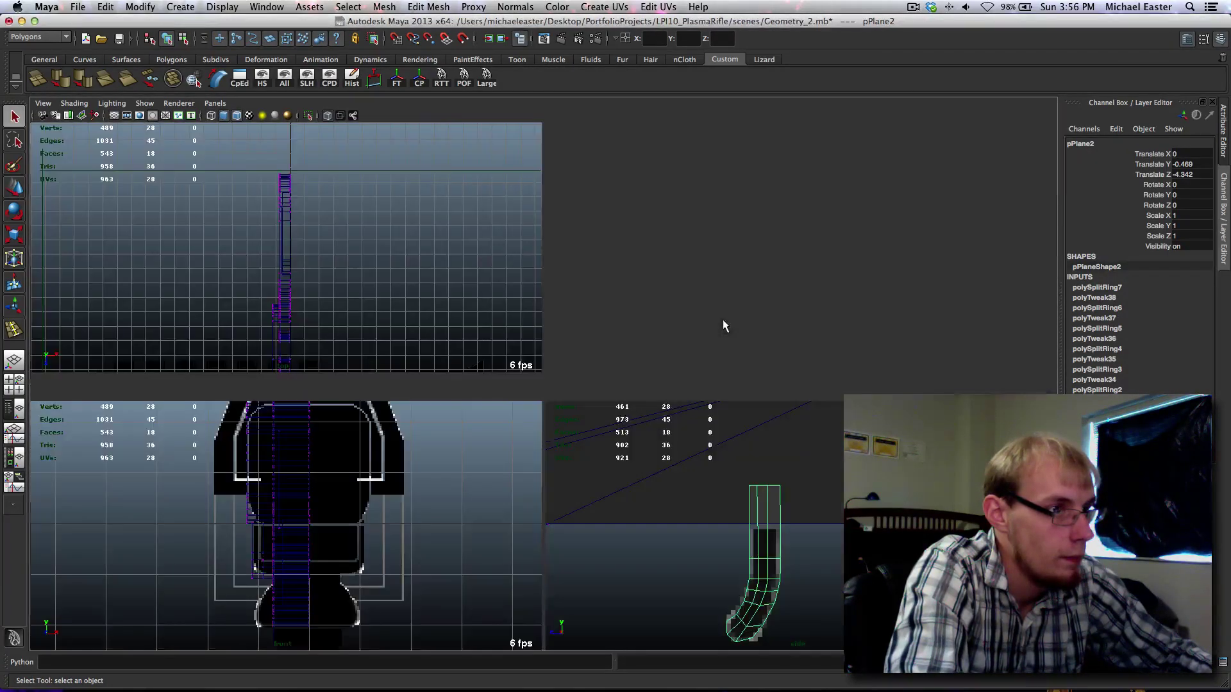
key("space")
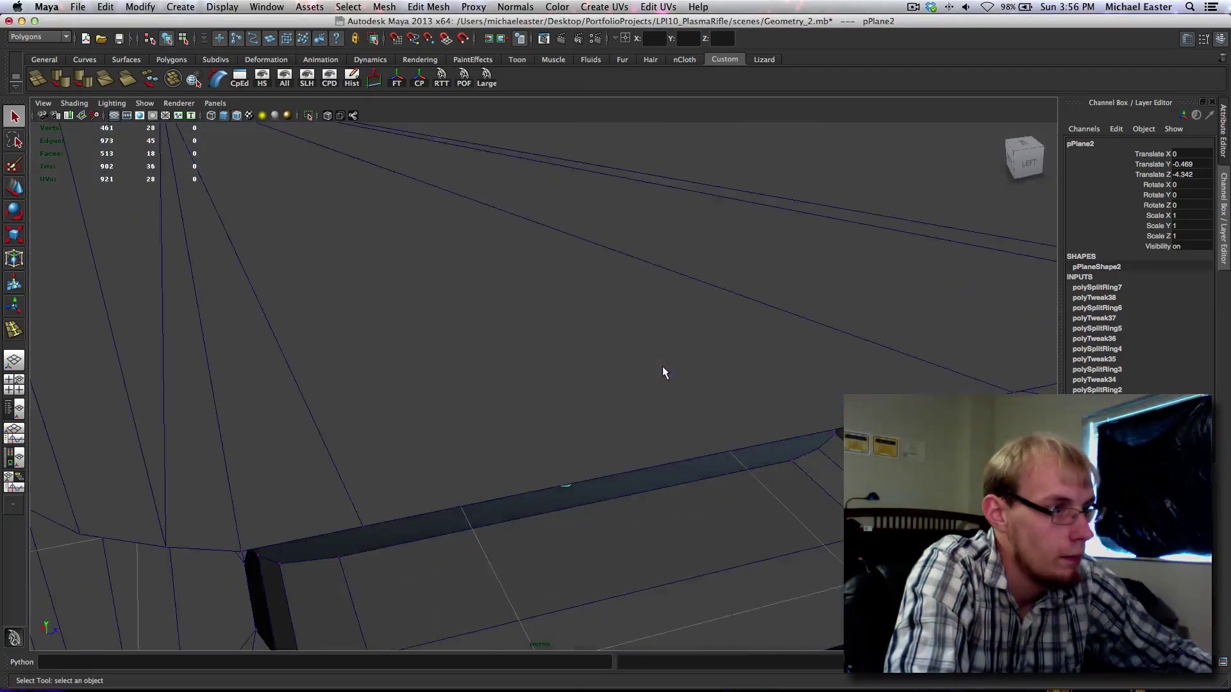
Step: Move the trigger plane sideways within the guard to Translate X -0.223
scroll(663, 367, "down", 8)
left_click_drag(661, 364, 686, 379, "alt")
key("w")
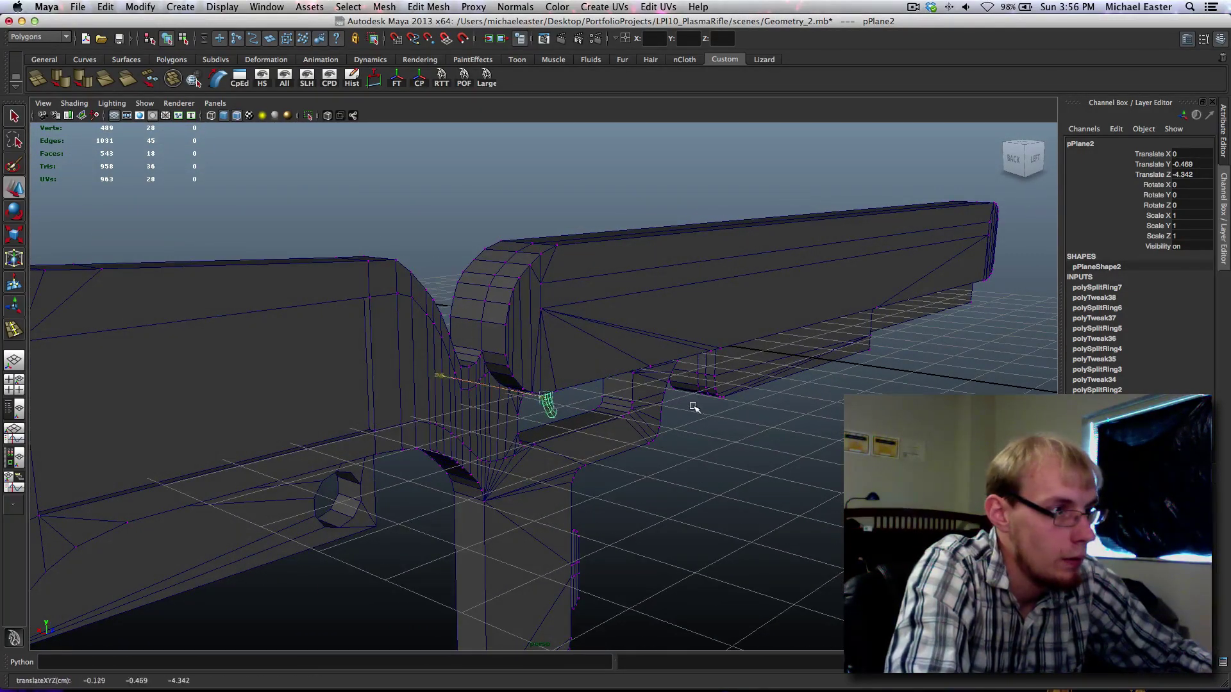
middle_click_drag(693, 406, 702, 408)
scroll(705, 423, "up", 8)
left_click_drag(667, 440, 651, 390, "alt")
mouse_move(911, 351)
middle_mouse_down()
mouse_move(947, 344)
mouse_move(906, 358)
middle_mouse_up()
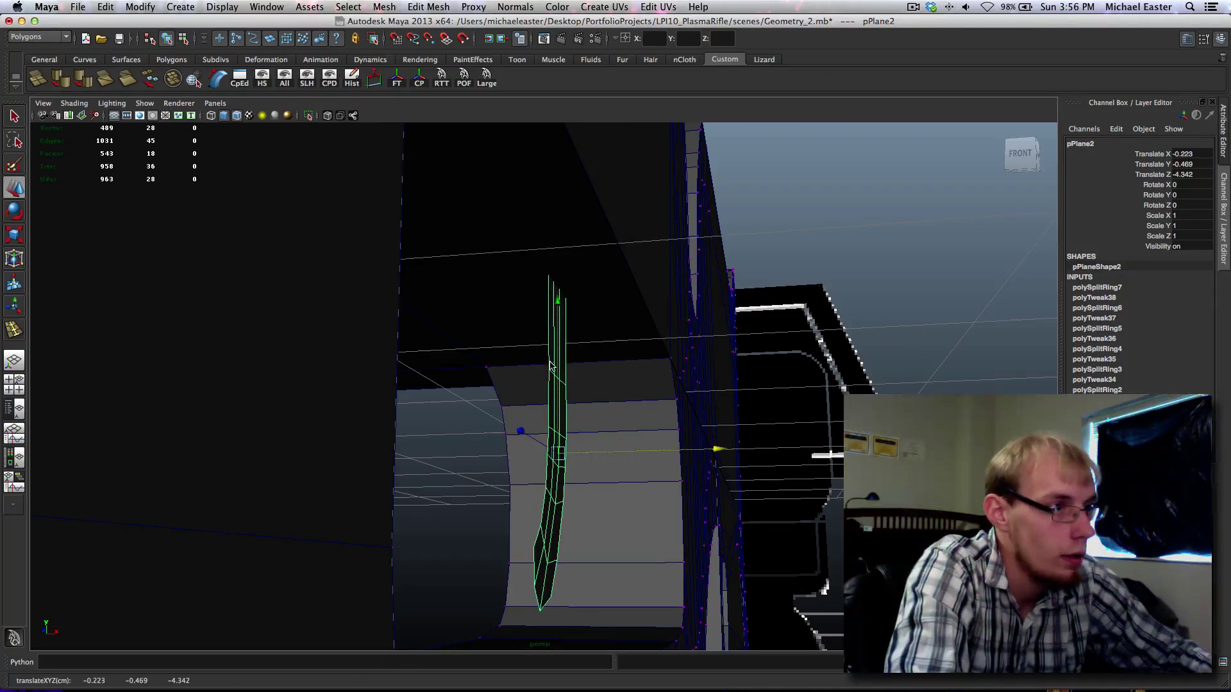
Step: Extrude all faces of the trigger plane sideways to the rifle's centre line at X 0 and return to whole-object selection
right_click_drag(551, 366, 547, 393)
left_click_drag(493, 276, 612, 614)
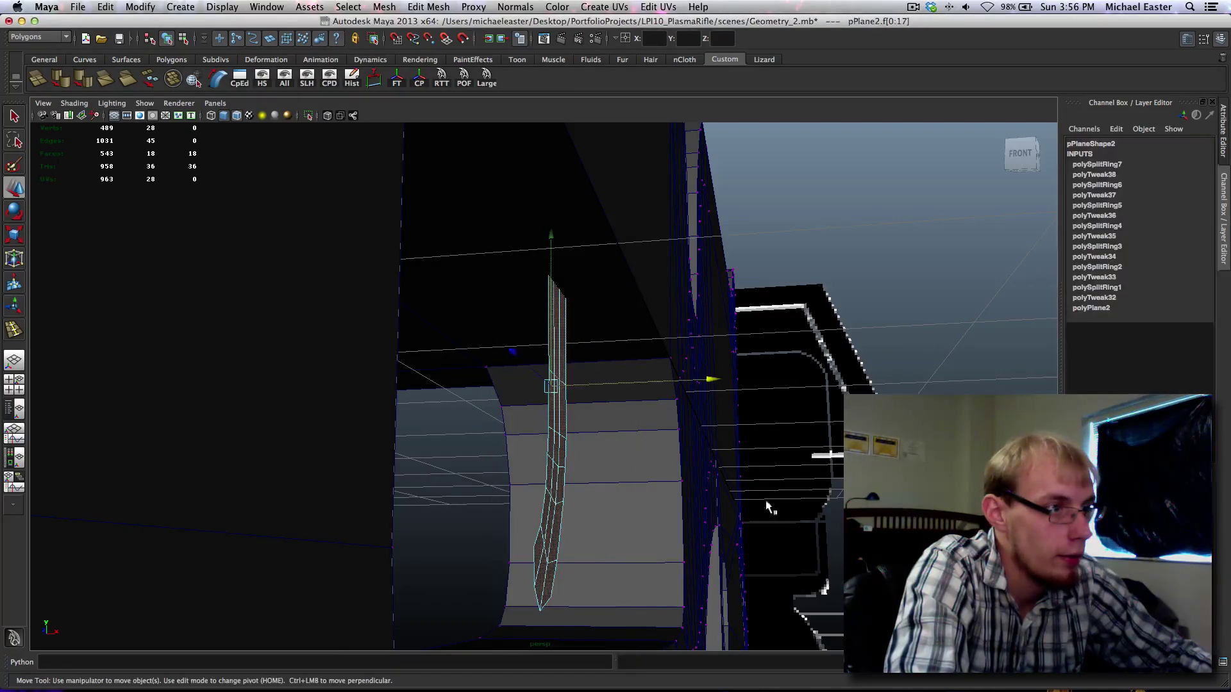
key("ctrl+e")
middle_click_drag(676, 426, 744, 383)
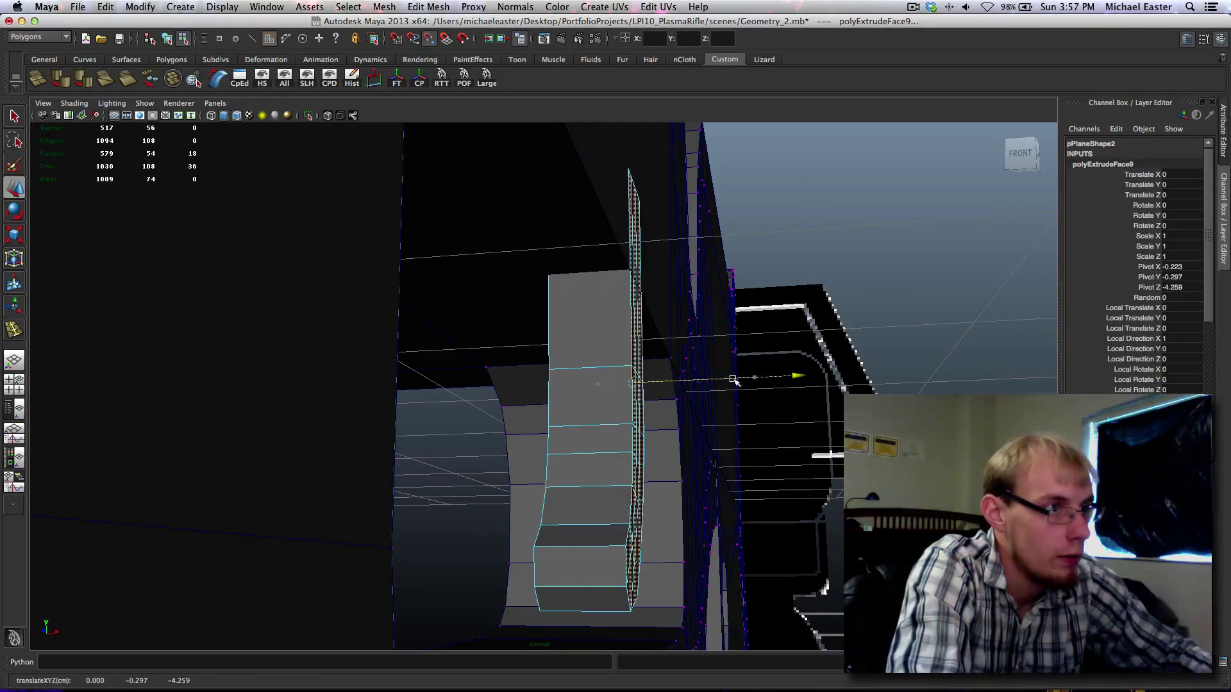
left_click_drag(651, 371, 646, 413, "alt")
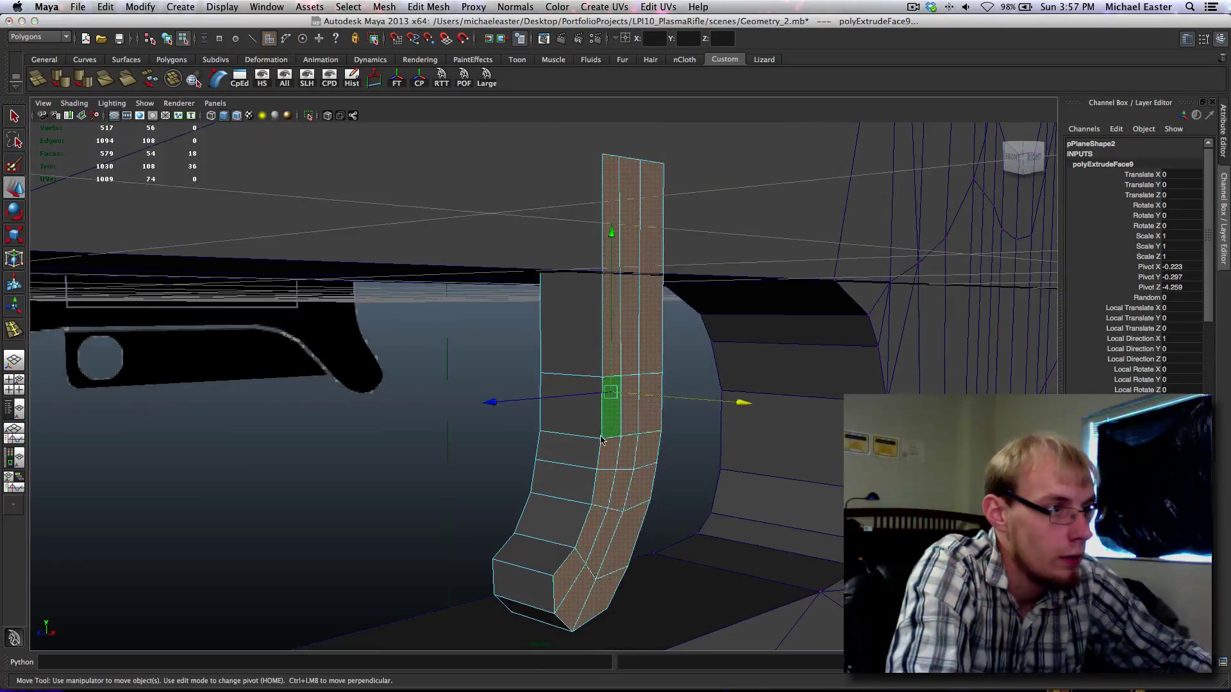
right_click_drag(602, 435, 667, 408)
key("q")
Step: Move the vertices on the trigger's outer side slightly inward to X -0.179 in the front view, thinning the trigger
left_click_drag(519, 479, 577, 426, "alt")
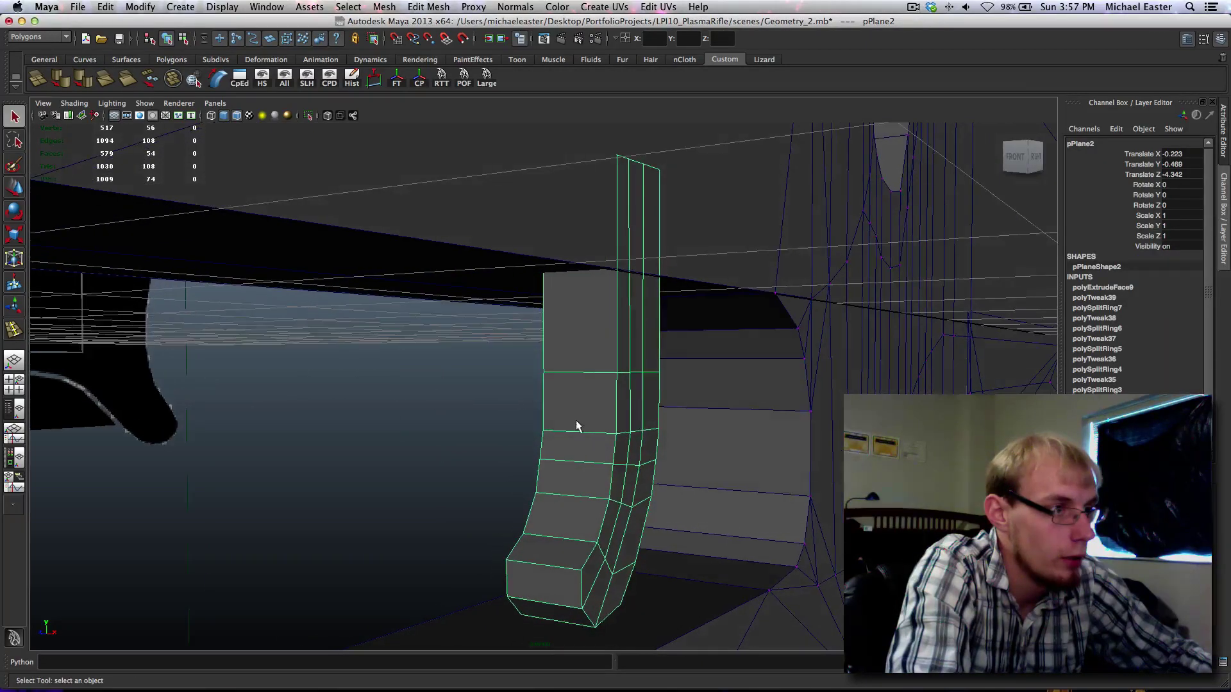
right_click_drag(577, 425, 545, 421)
key("space")
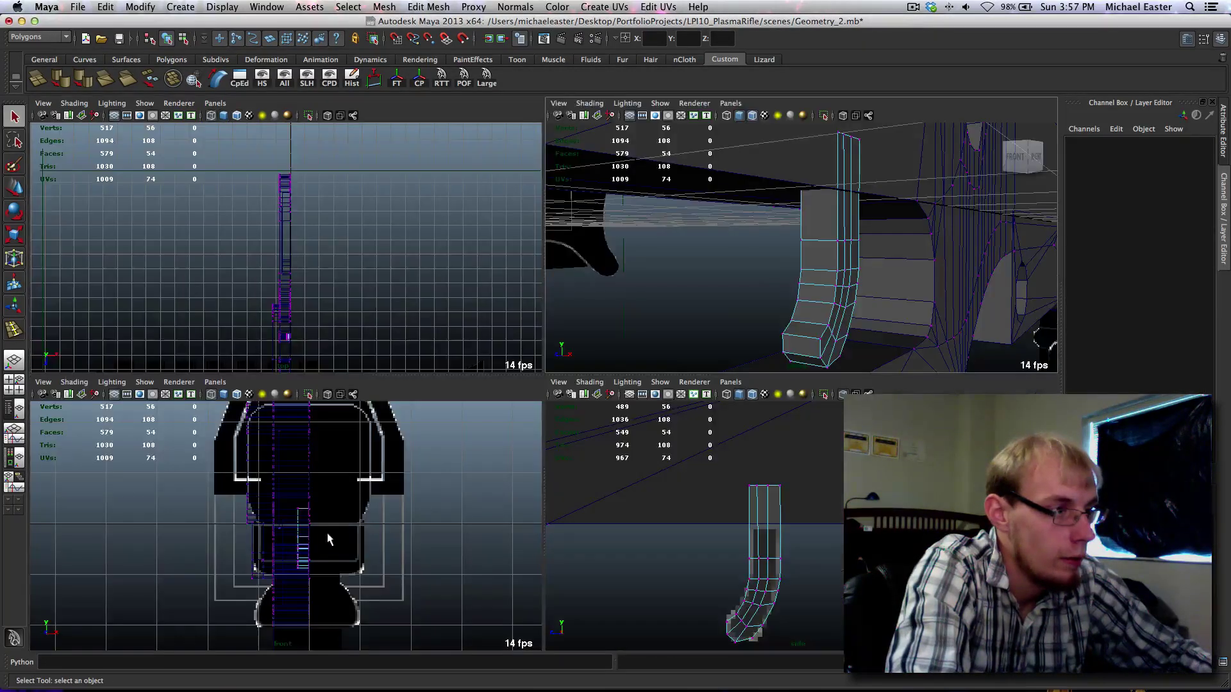
key("space")
left_click_drag(419, 259, 573, 537)
key("w")
middle_click_drag(754, 519, 761, 519, "shift")
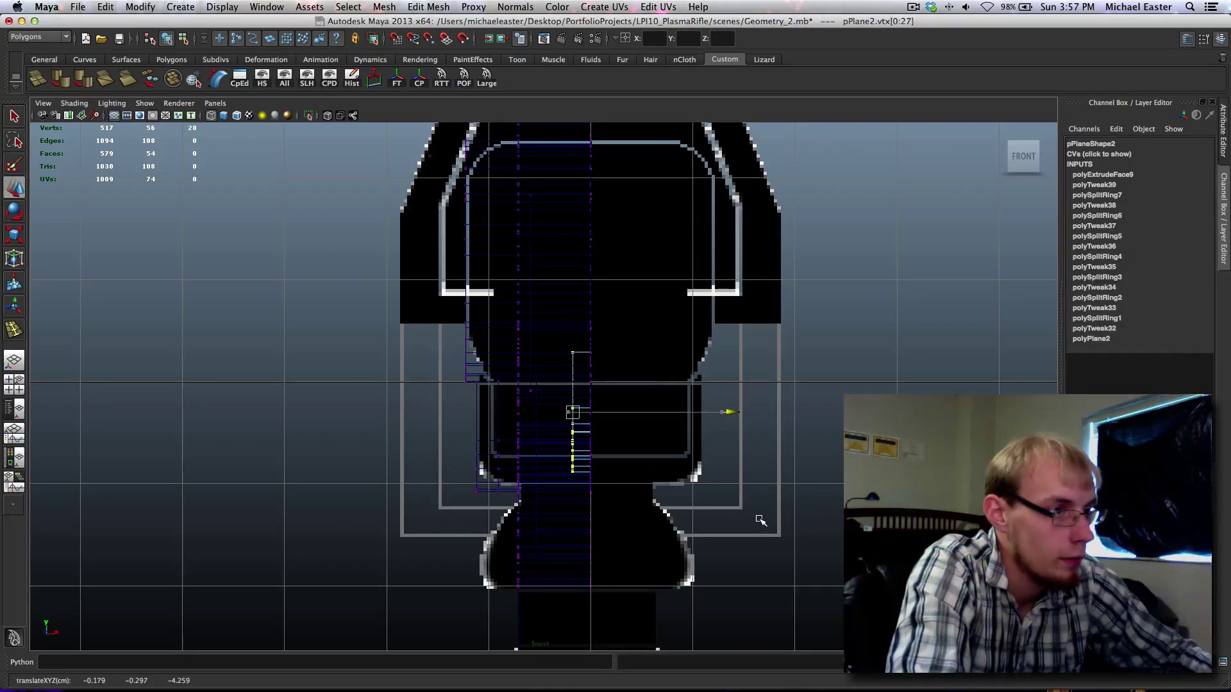
key("space")
key("space")
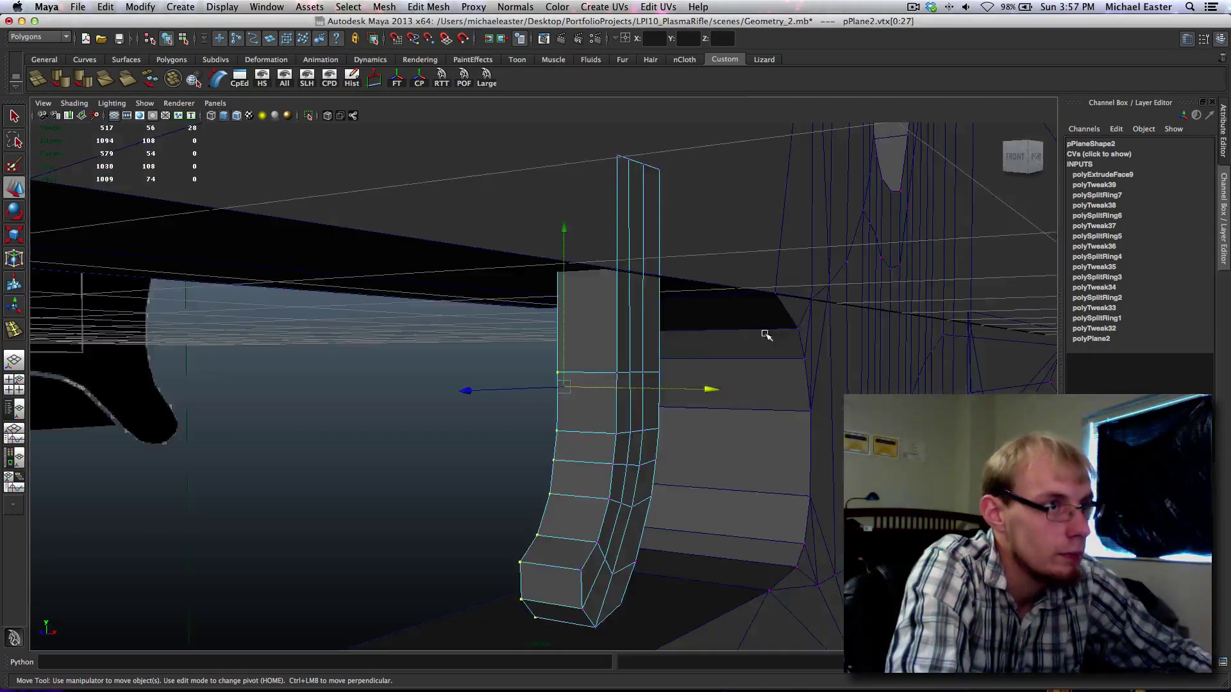
Step: Return the trigger to whole-object selection and inspect its thickness inside the guard
left_click_drag(767, 335, 692, 382, "alt")
right_click_drag(606, 456, 662, 434)
key("q")
left_click(613, 446)
scroll(613, 446, "down", 10)
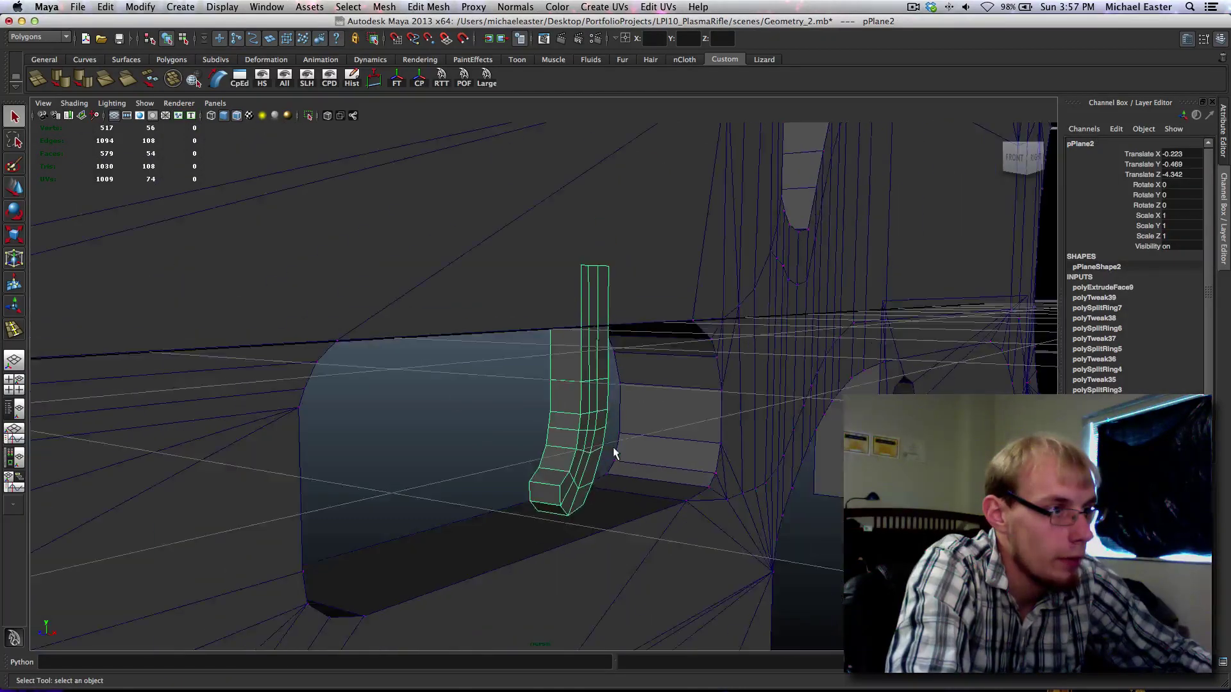
left_click_drag(495, 420, 592, 433, "alt")
Step: Push the front reference image plane away from the rifle by setting its Image Center Z to -22.4
key("space")
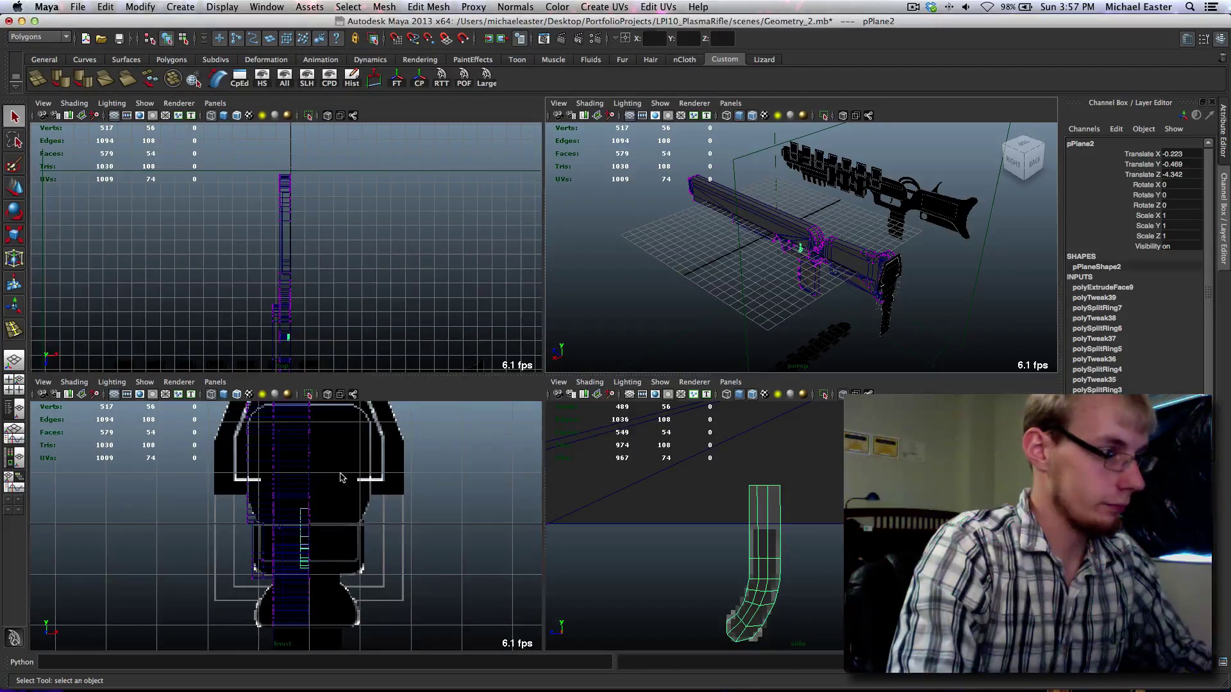
key("space")
key("space")
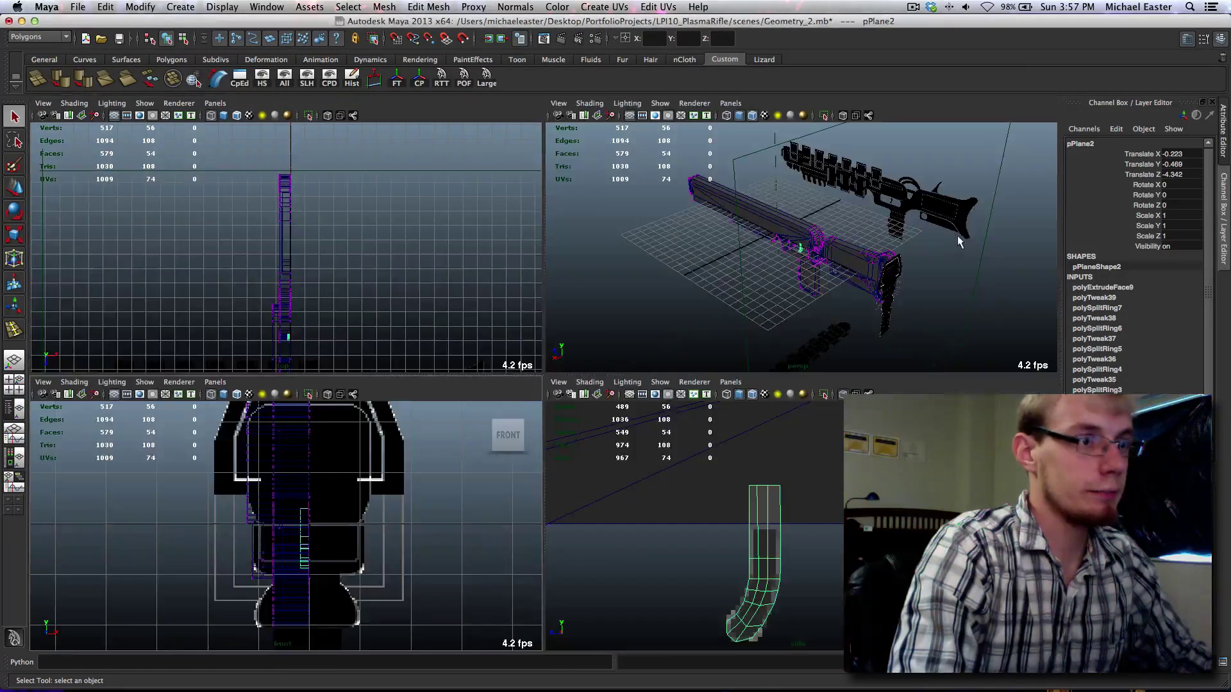
key("space")
left_click(509, 299)
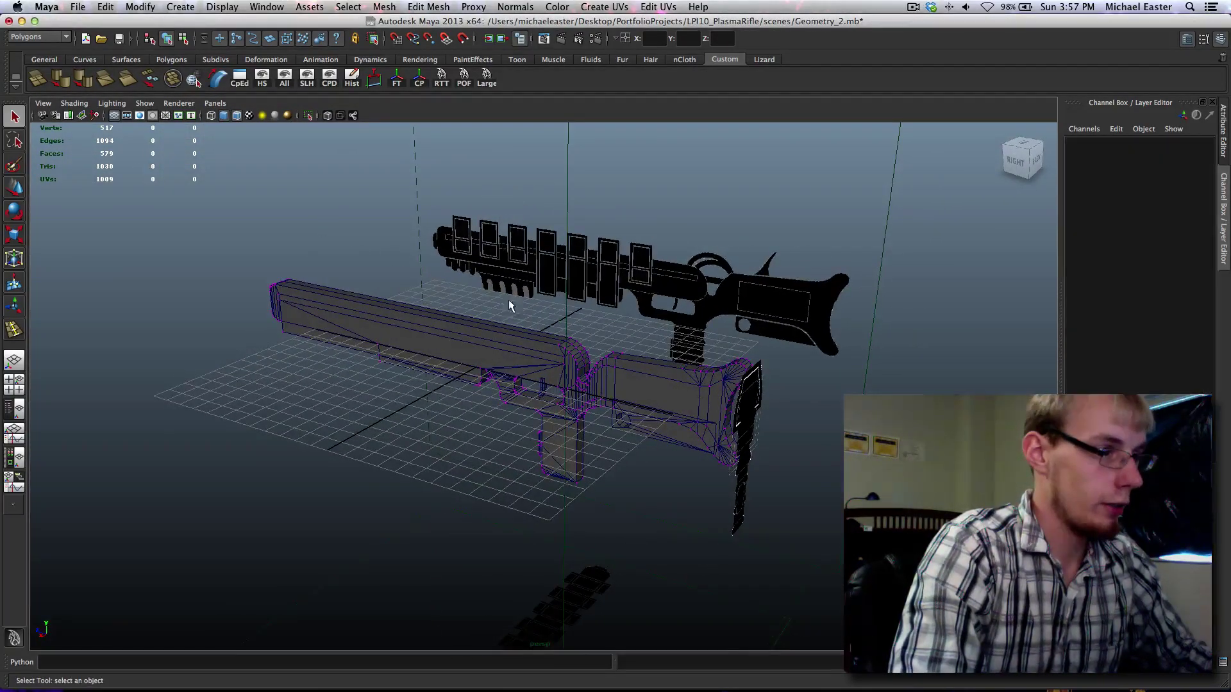
mouse_move(550, 304)
left_mouse_down("alt")
mouse_move(508, 295)
mouse_move(542, 295)
left_mouse_up("alt")
middle_click_drag(492, 287, 555, 310, "alt")
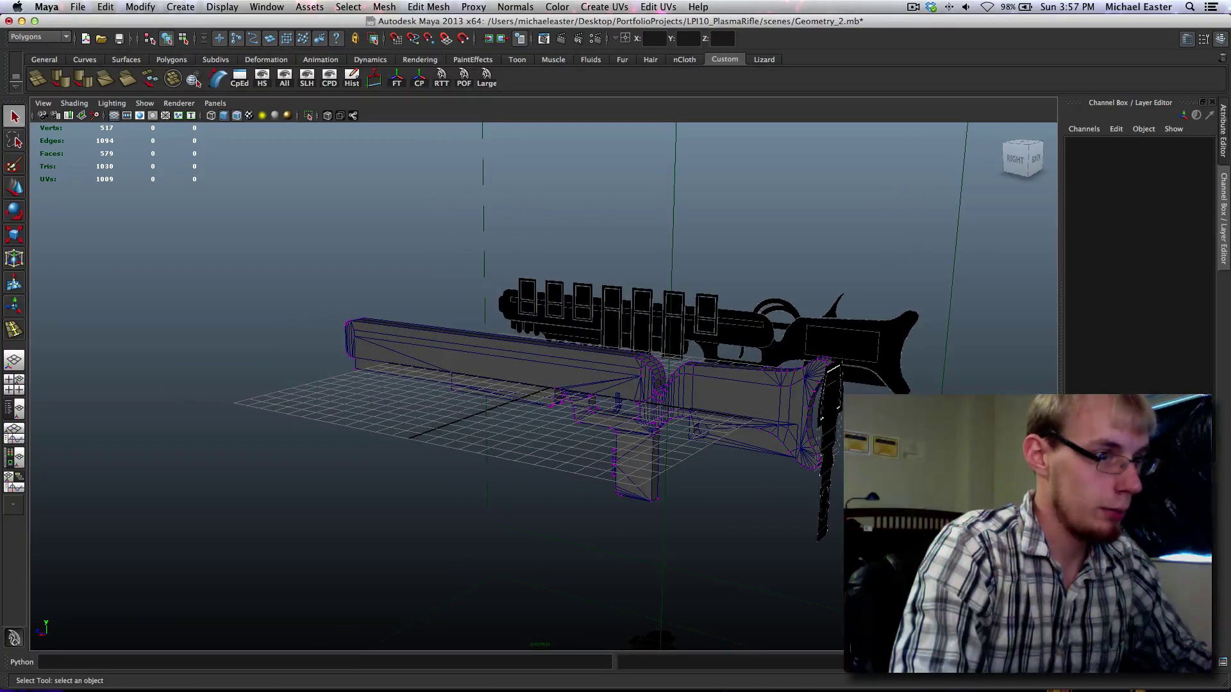
left_click_drag(809, 545, 931, 603, "alt")
left_click(1003, 383)
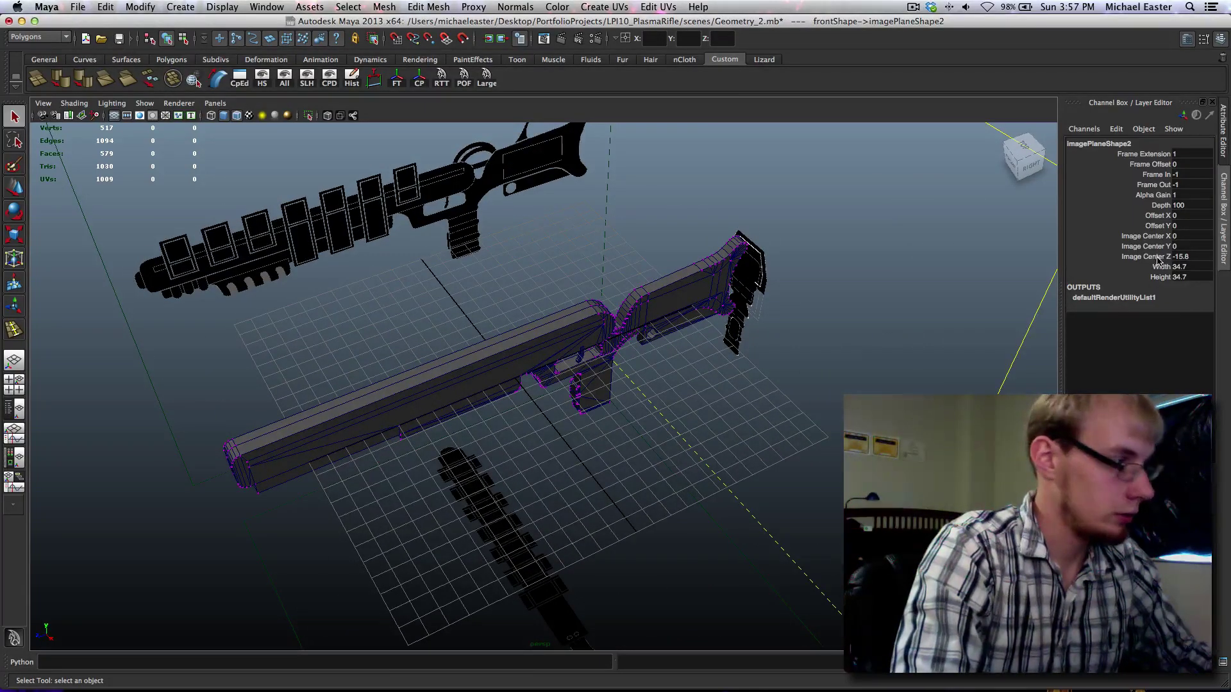
left_click(1159, 258)
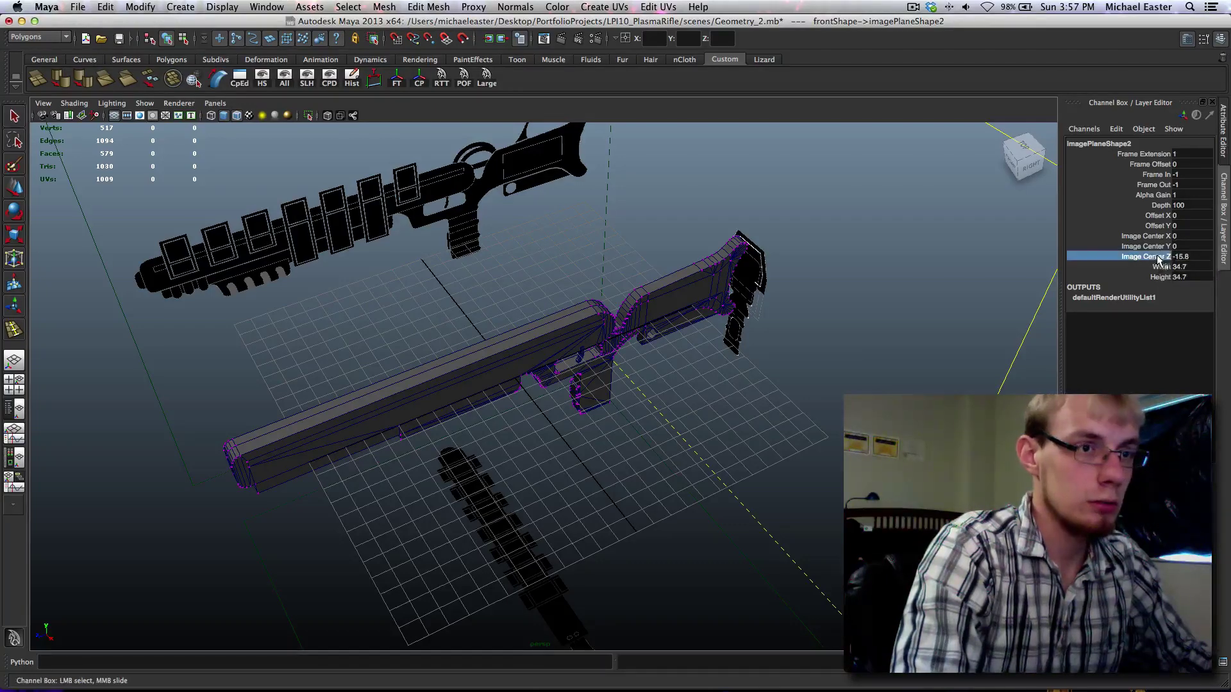
middle_click_drag(832, 294, 816, 315)
left_click_drag(816, 315, 734, 322, "alt")
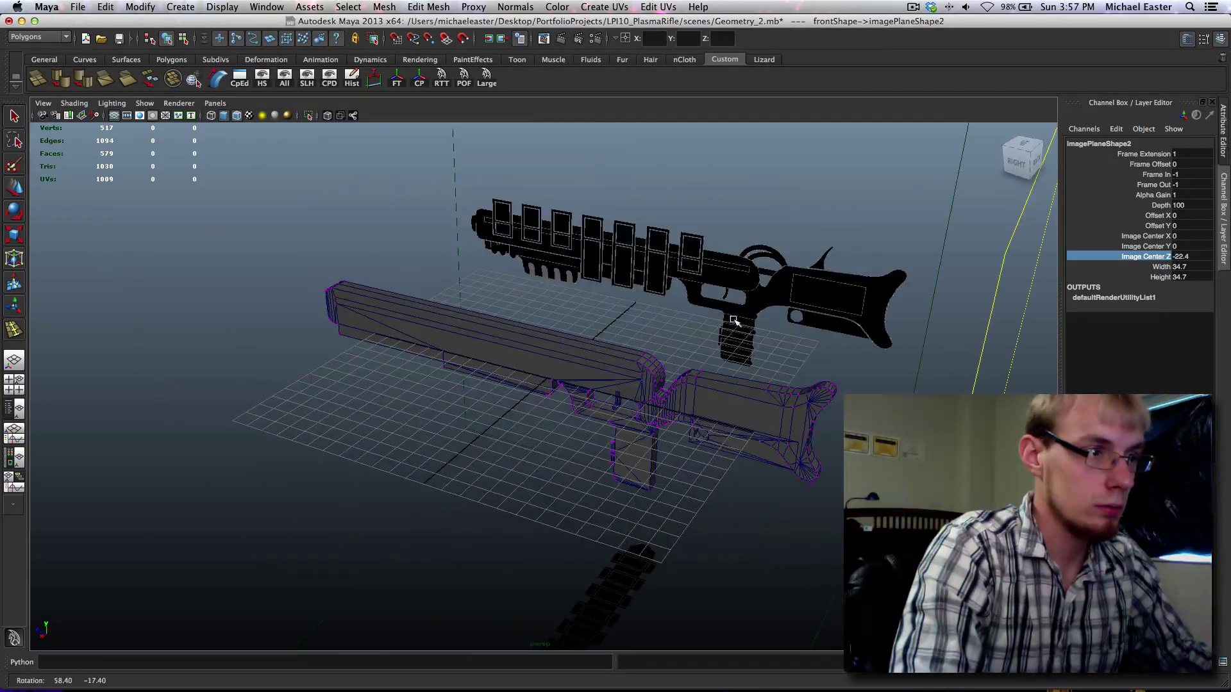
Step: Select the rifle body, test-render the perspective view and close the render
right_click_drag(531, 375, 550, 365)
left_click(549, 365)
left_click_drag(638, 434, 625, 412, "alt")
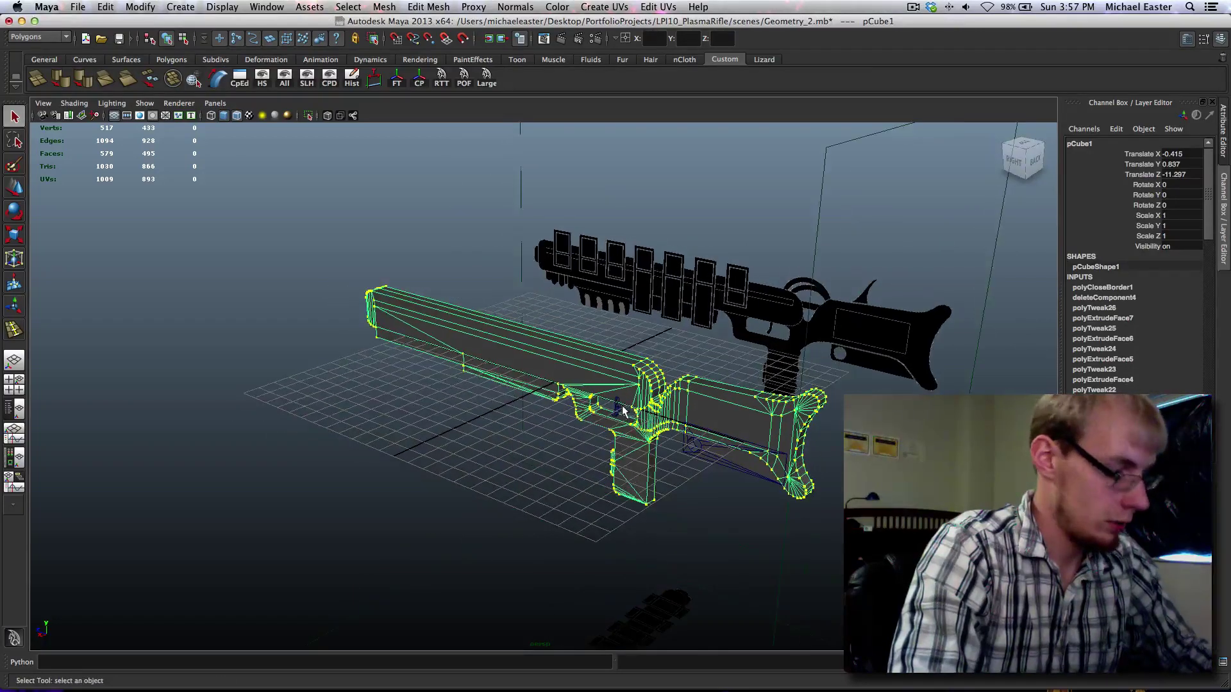
key("ctrl+r")
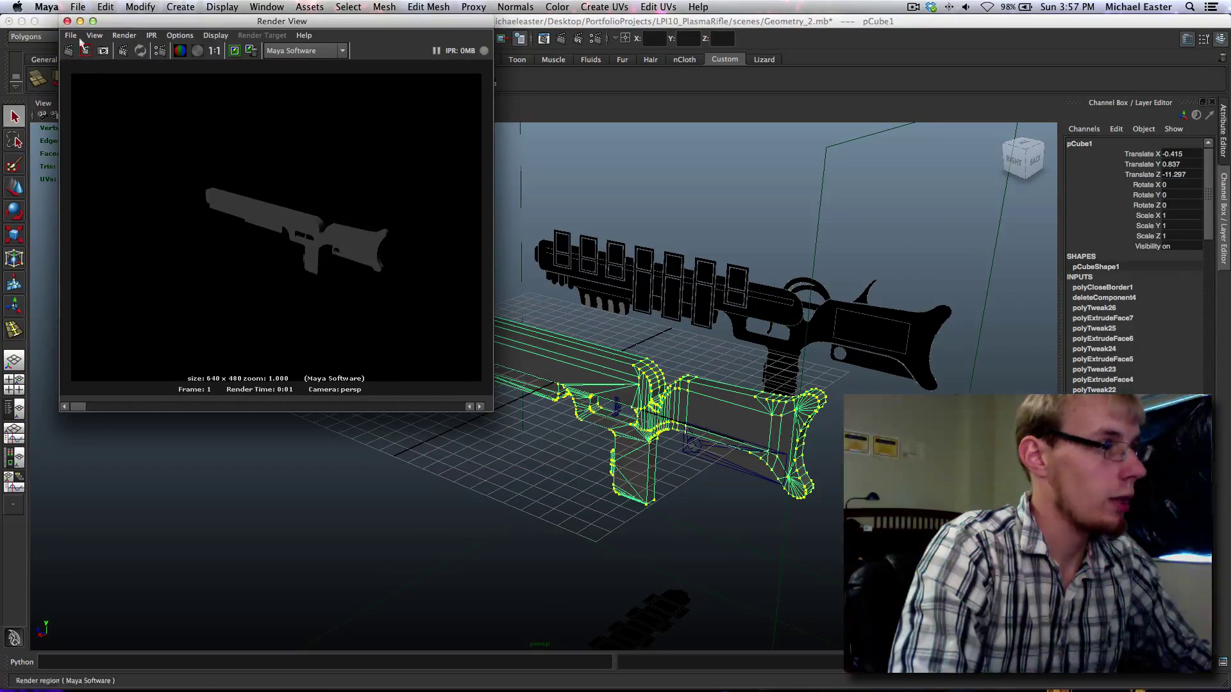
left_click(67, 22)
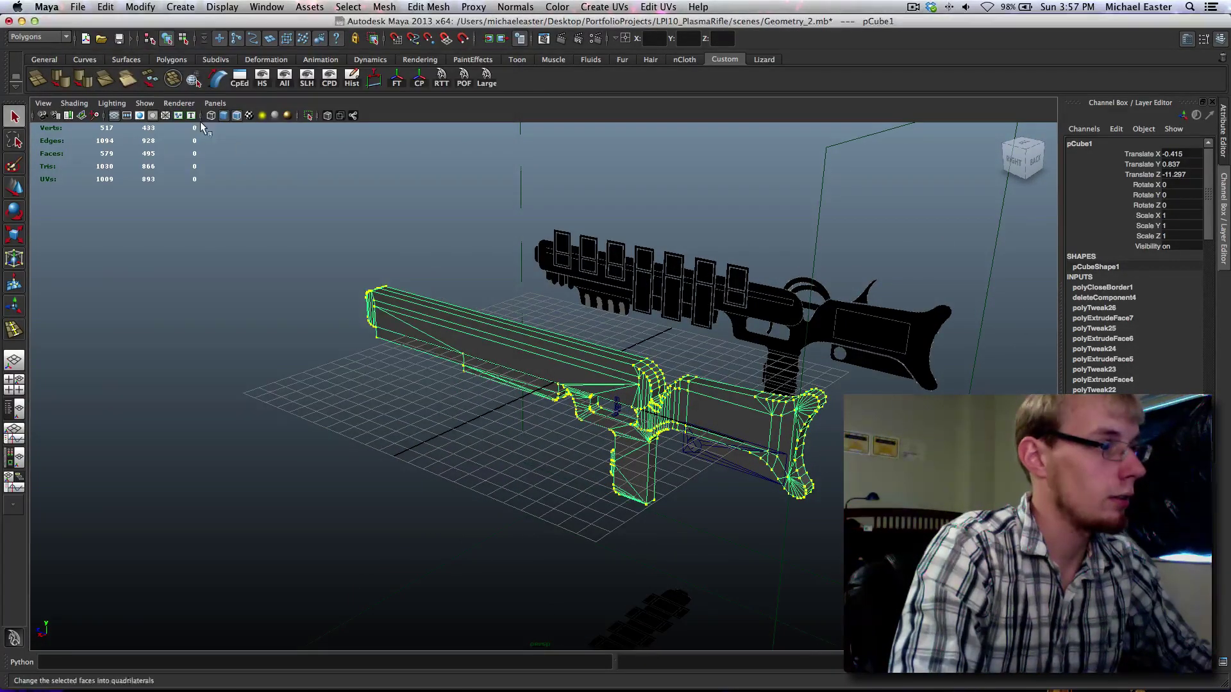
left_click(914, 6)
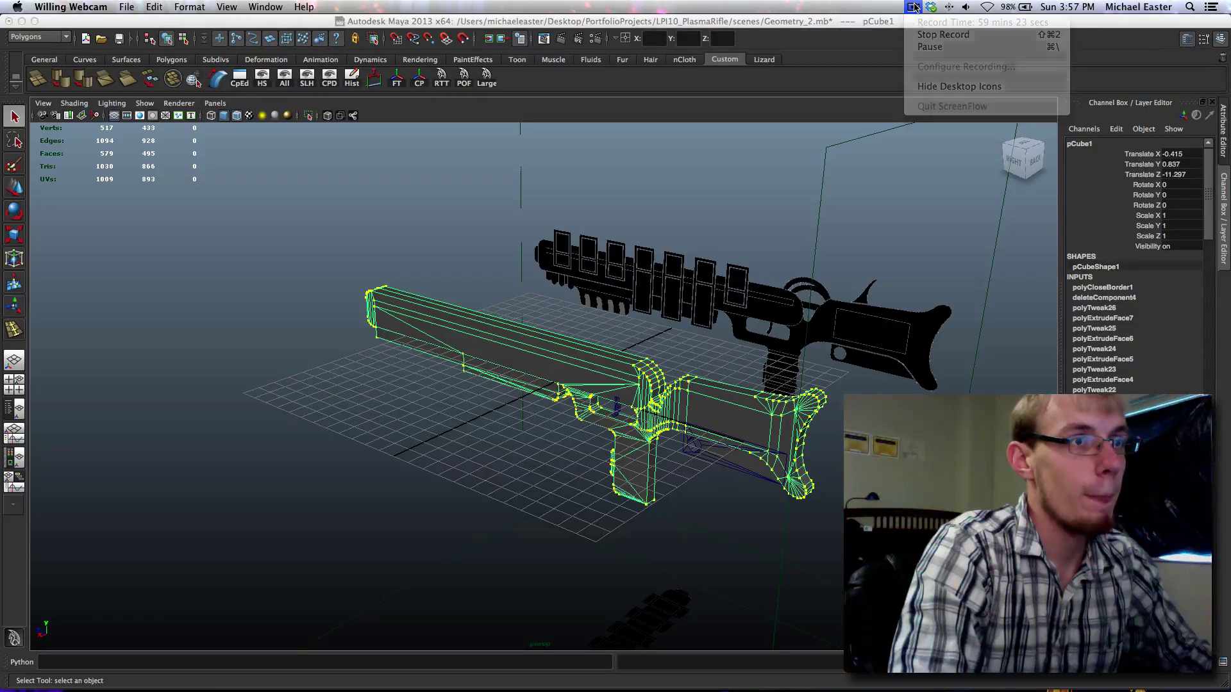
left_click(841, 243)
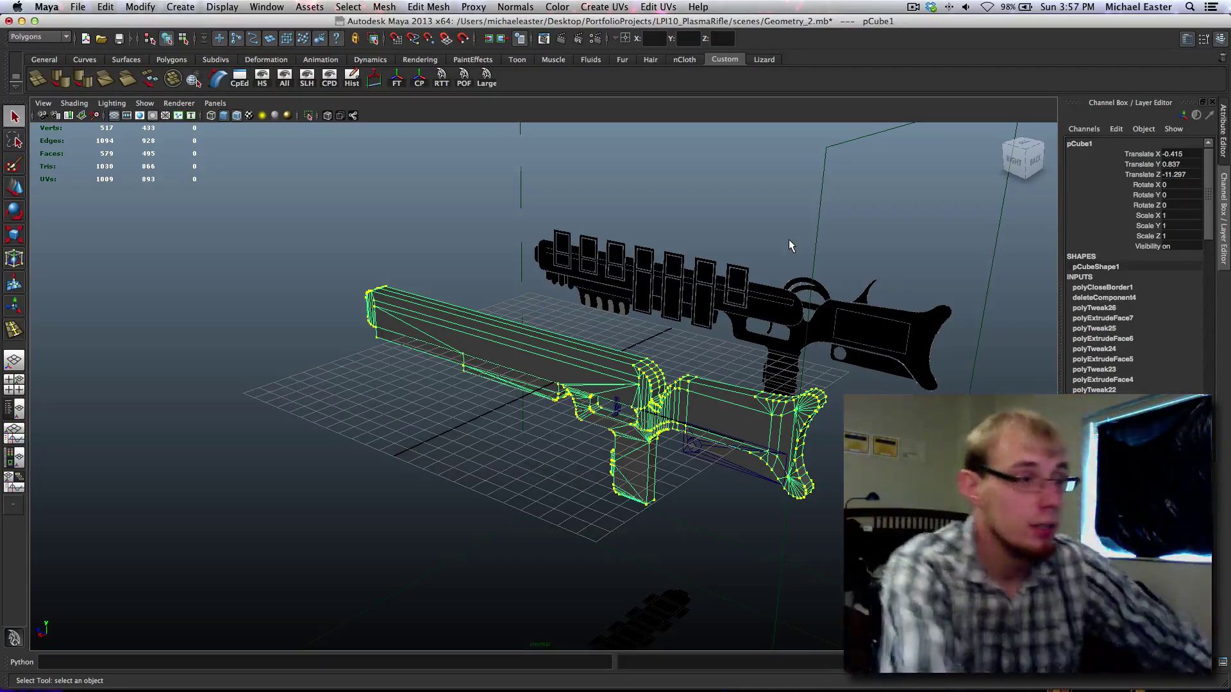
Step: Examine the rifle body beside its reference images from several angles in the perspective view
key("space")
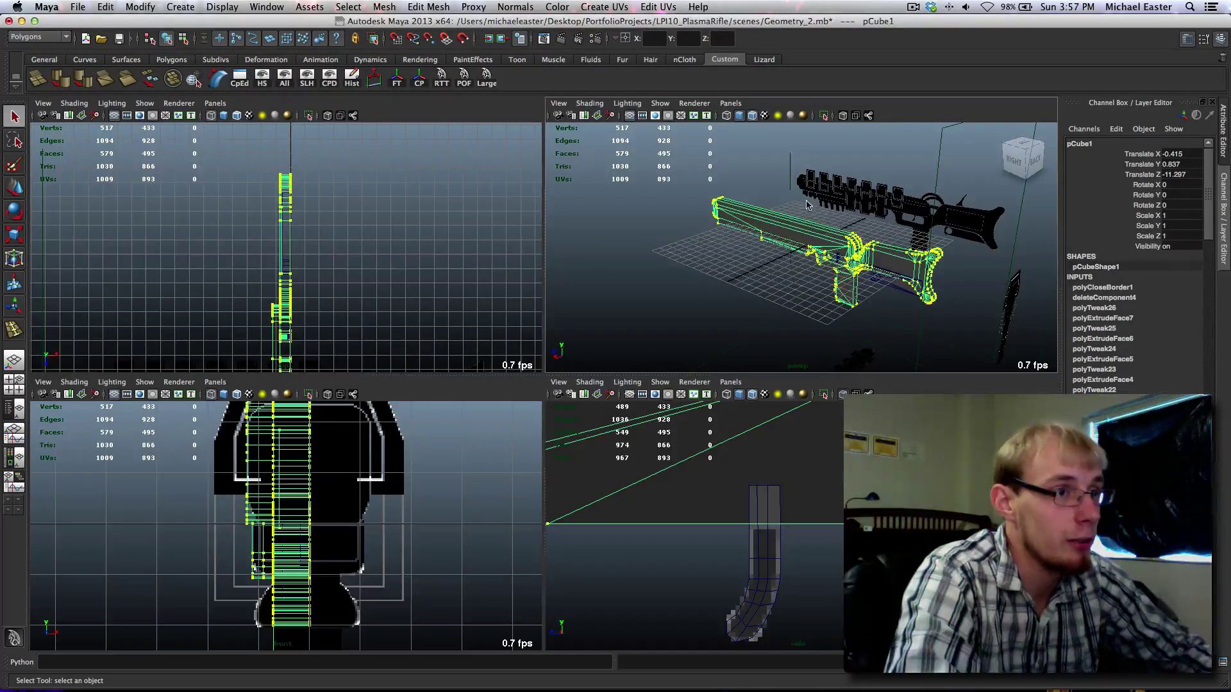
key("space")
left_click_drag(715, 212, 716, 298, "alt")
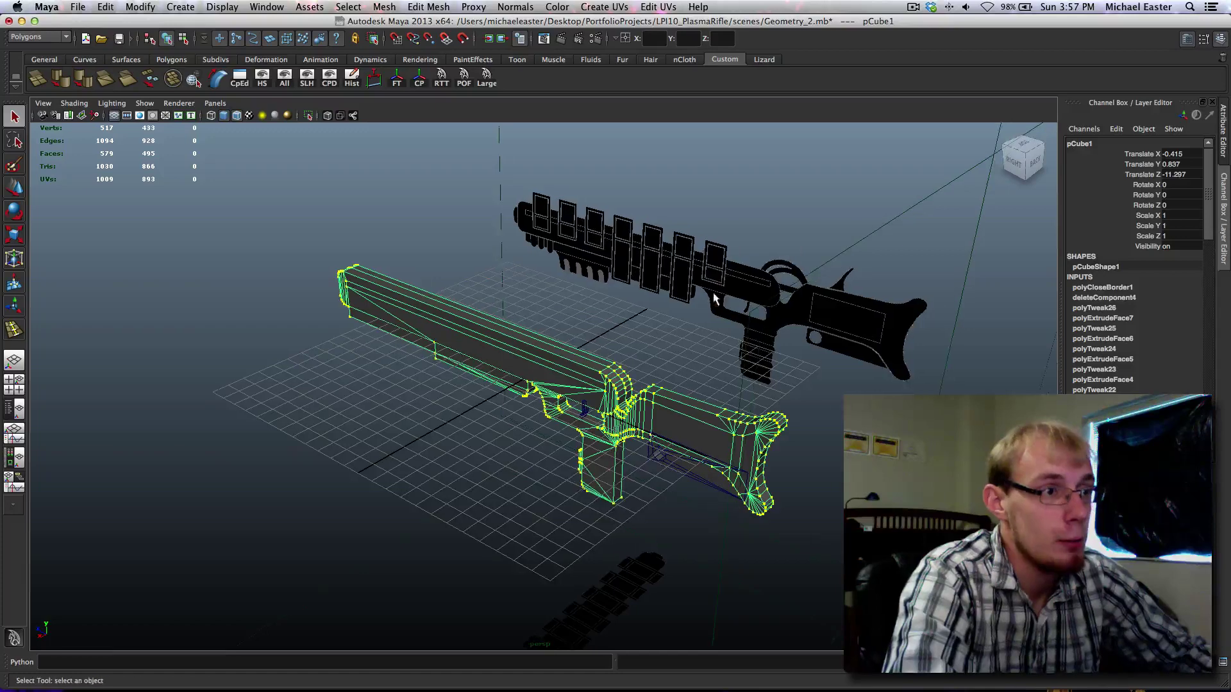
middle_click_drag(759, 297, 744, 292, "alt")
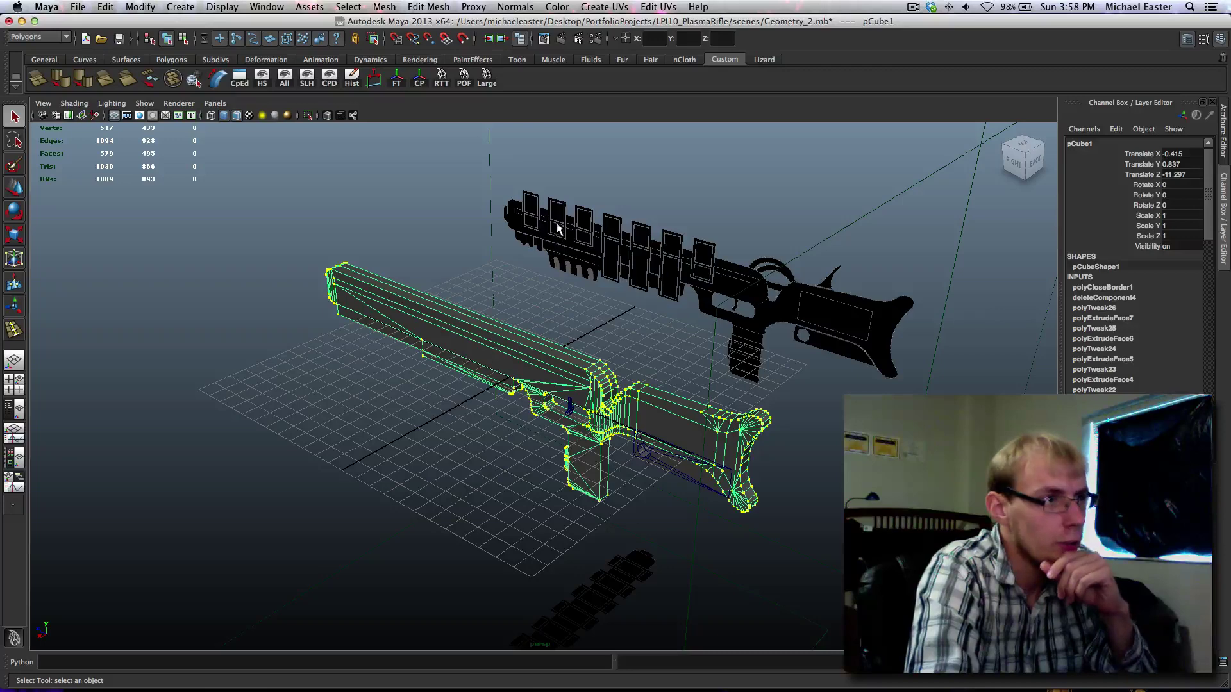
scroll(587, 210, "down", 2)
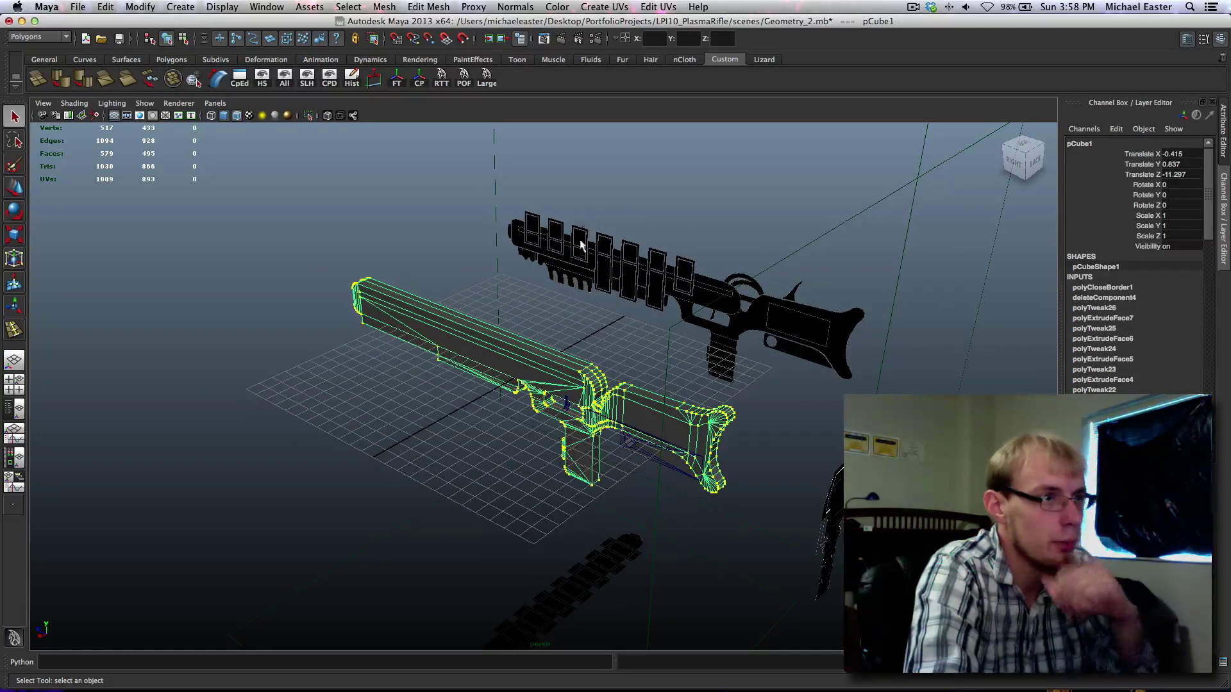
middle_click_drag(582, 289, 610, 301, "alt")
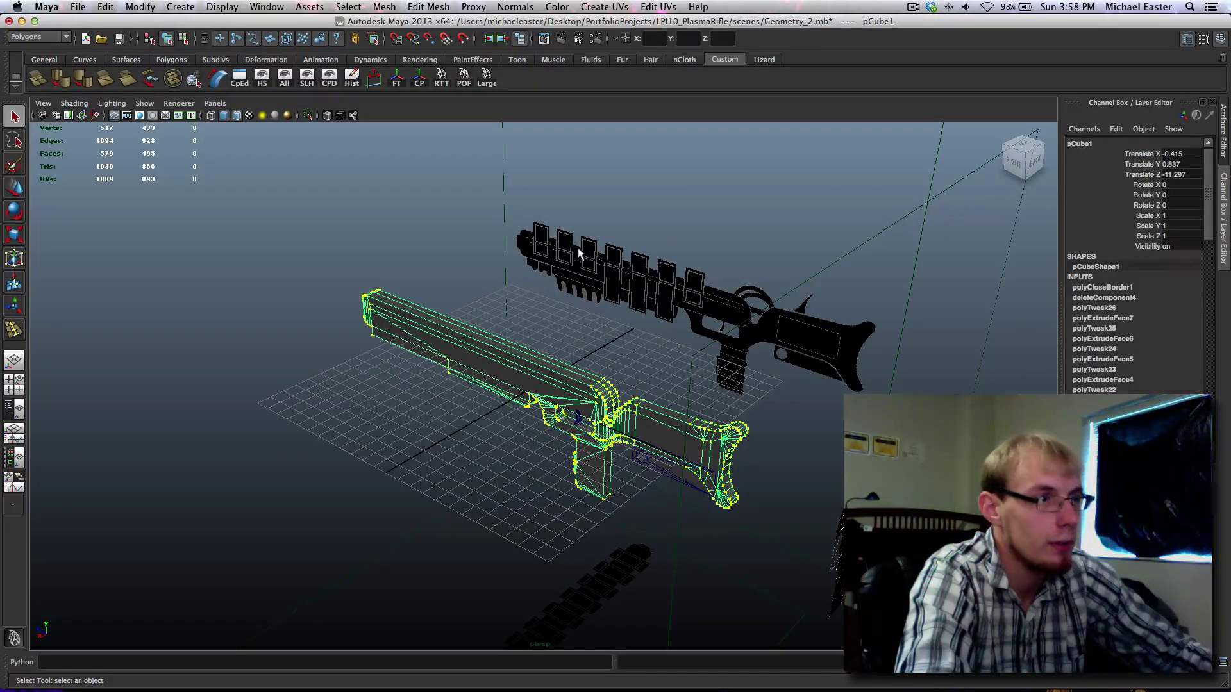
middle_click_drag(693, 309, 613, 285, "alt")
middle_click_drag(752, 329, 678, 310, "alt")
middle_click_drag(577, 295, 620, 315, "alt")
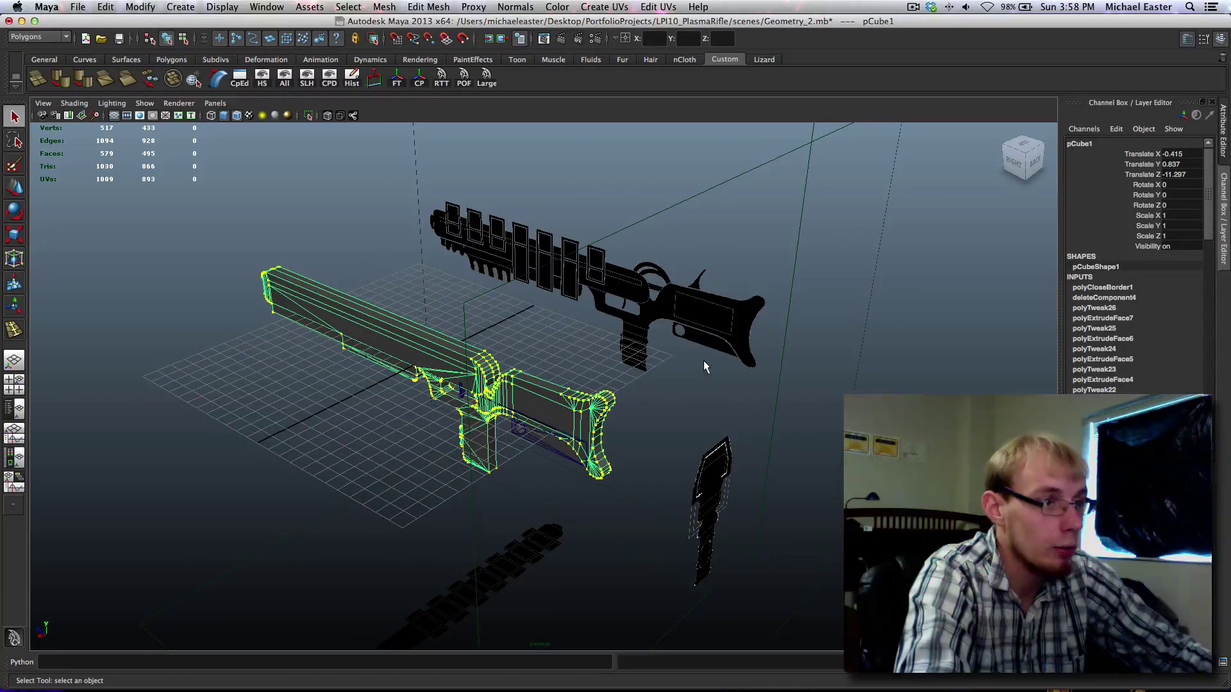
left_click_drag(704, 367, 711, 309, "alt")
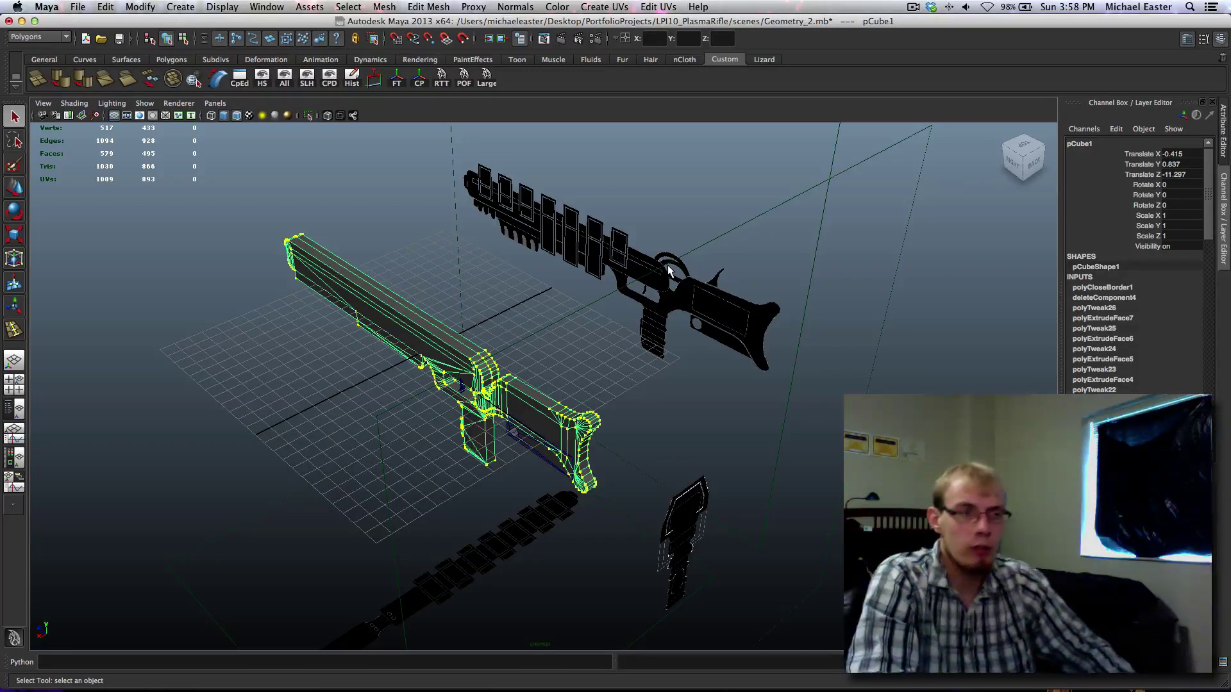
left_click(914, 8)
left_click(914, 8)
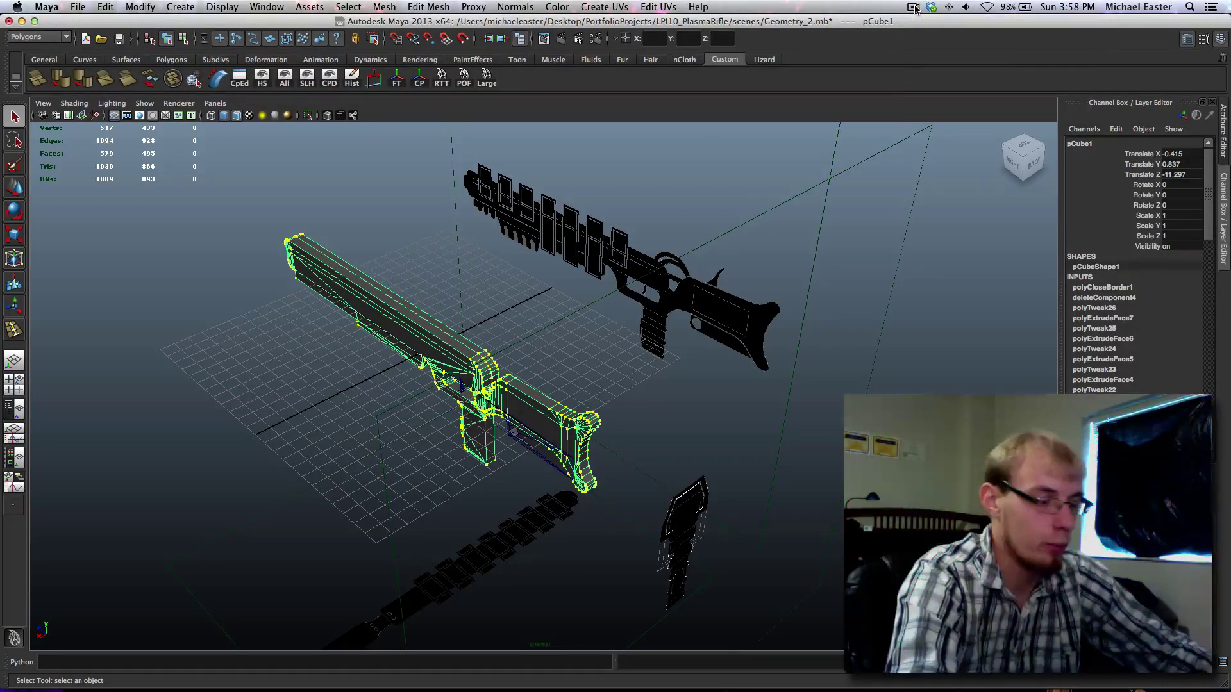